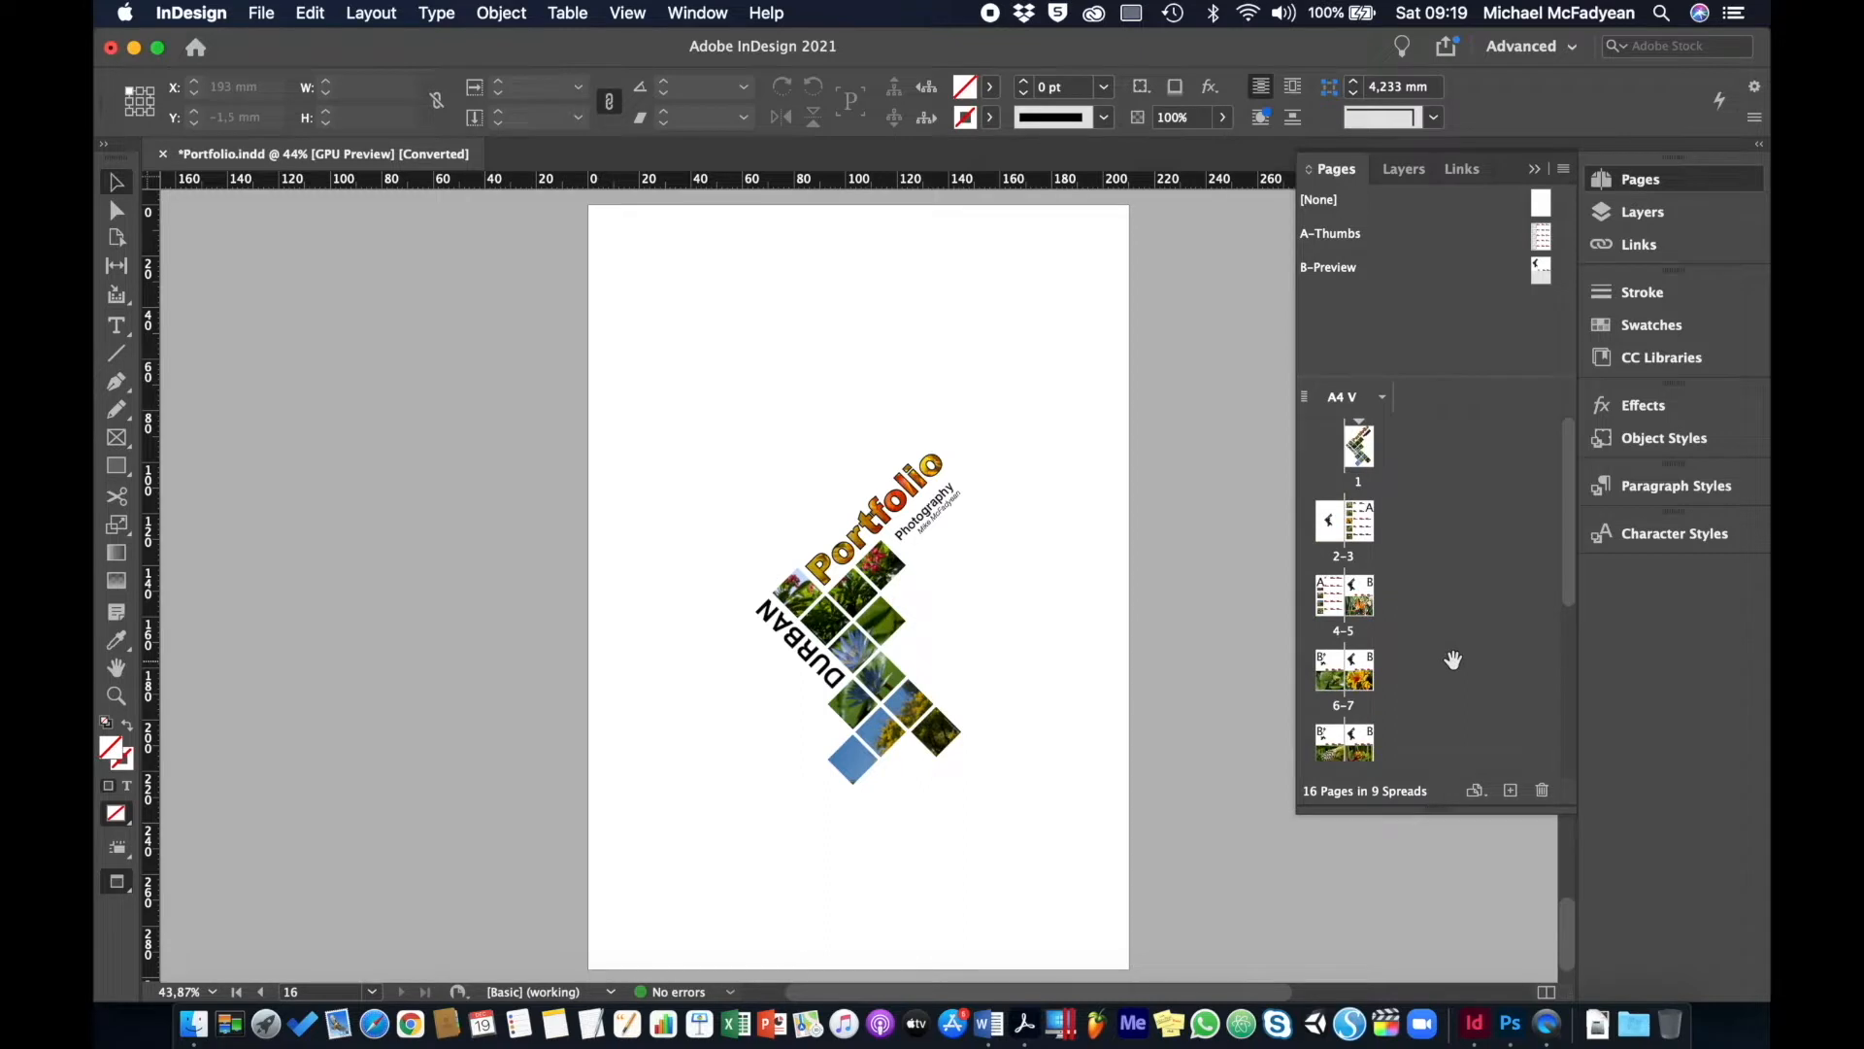
- Go to page 1, enlarge the Pages panel, then apply A-Thumbs to spread 4-5 and view it
left_click(1363, 458)
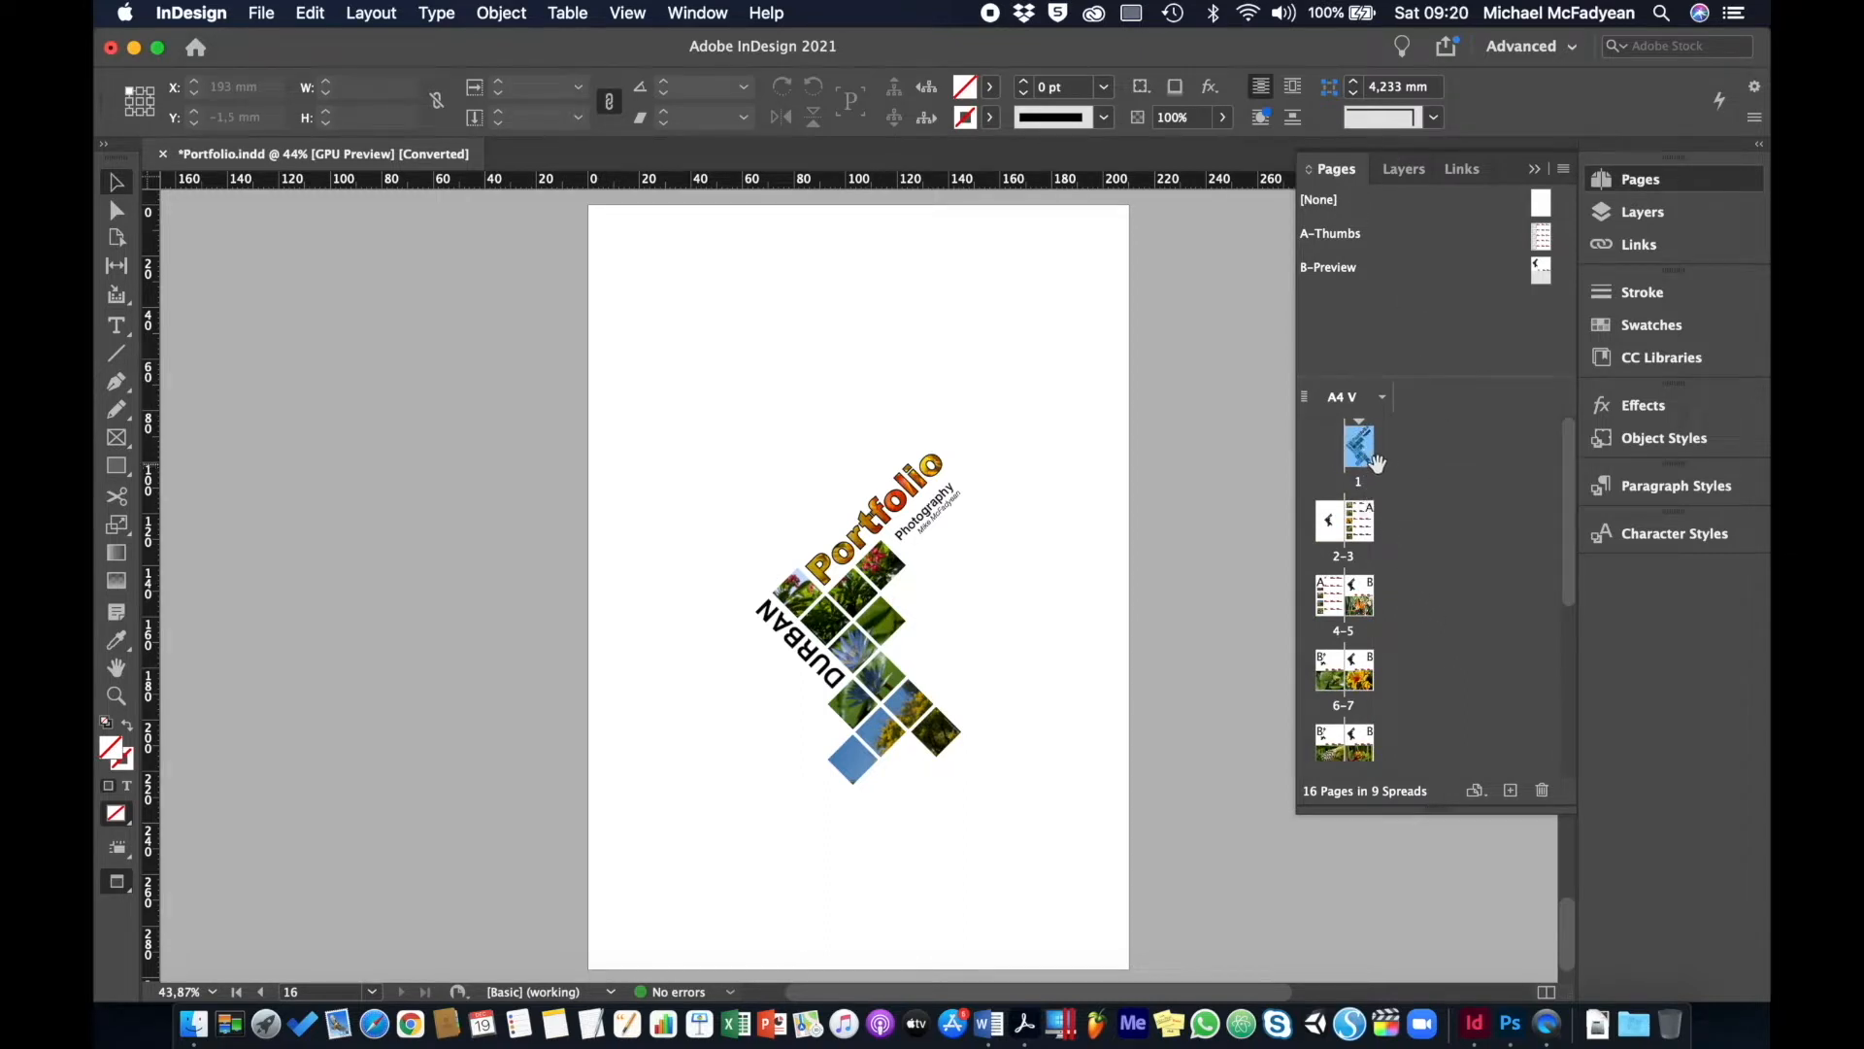
double_click(1366, 463)
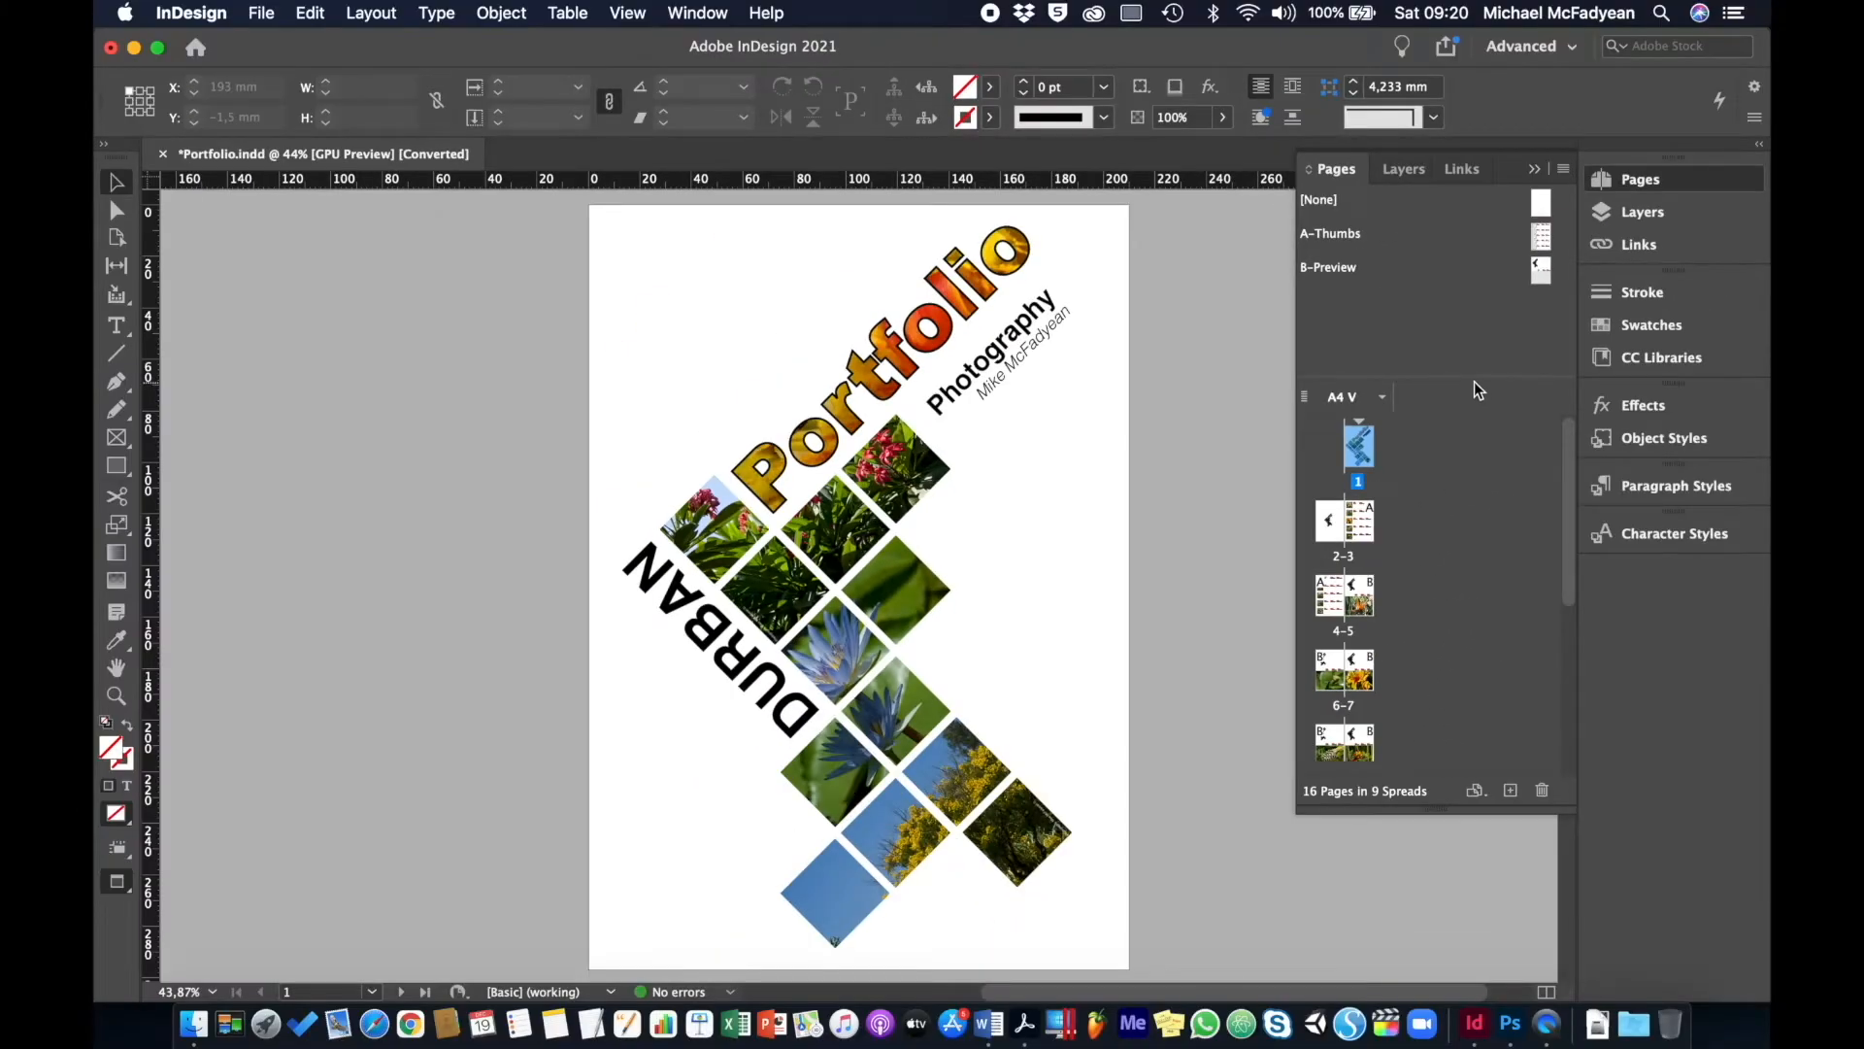
left_click_drag(1474, 380, 1469, 316)
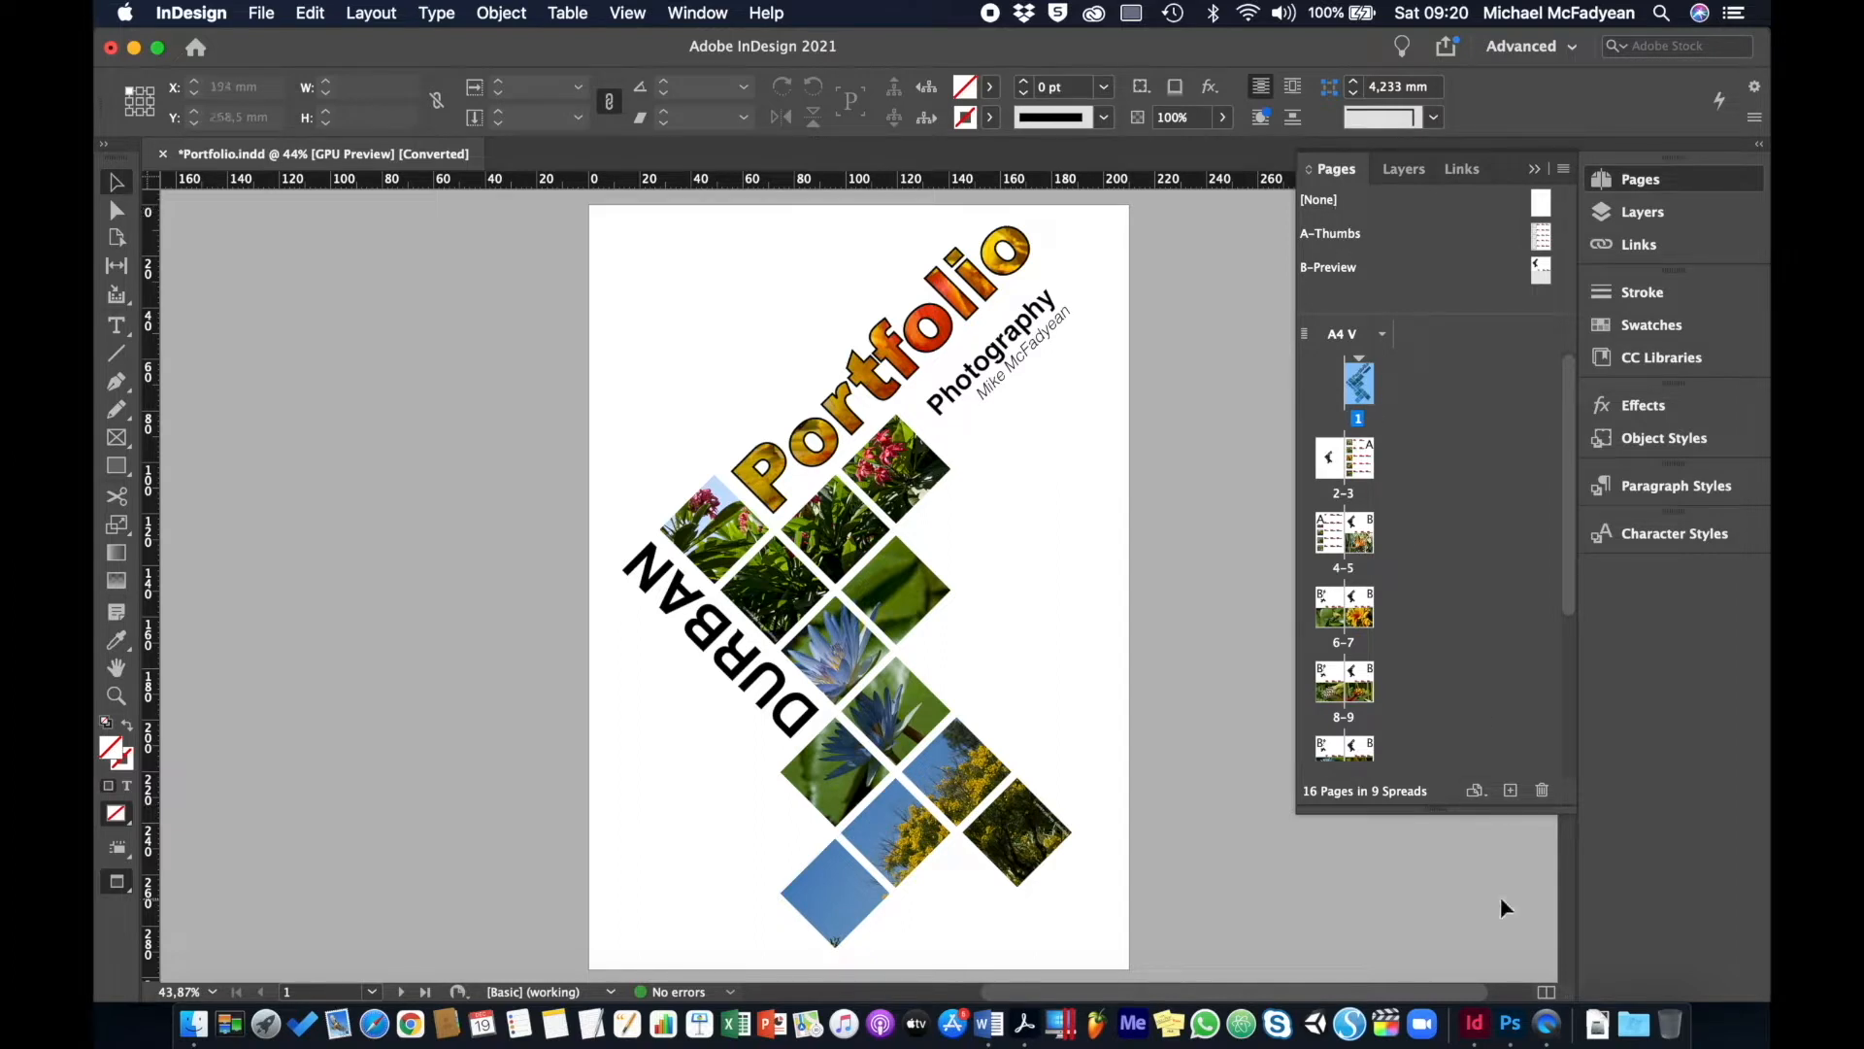
left_click_drag(1429, 814, 1434, 980)
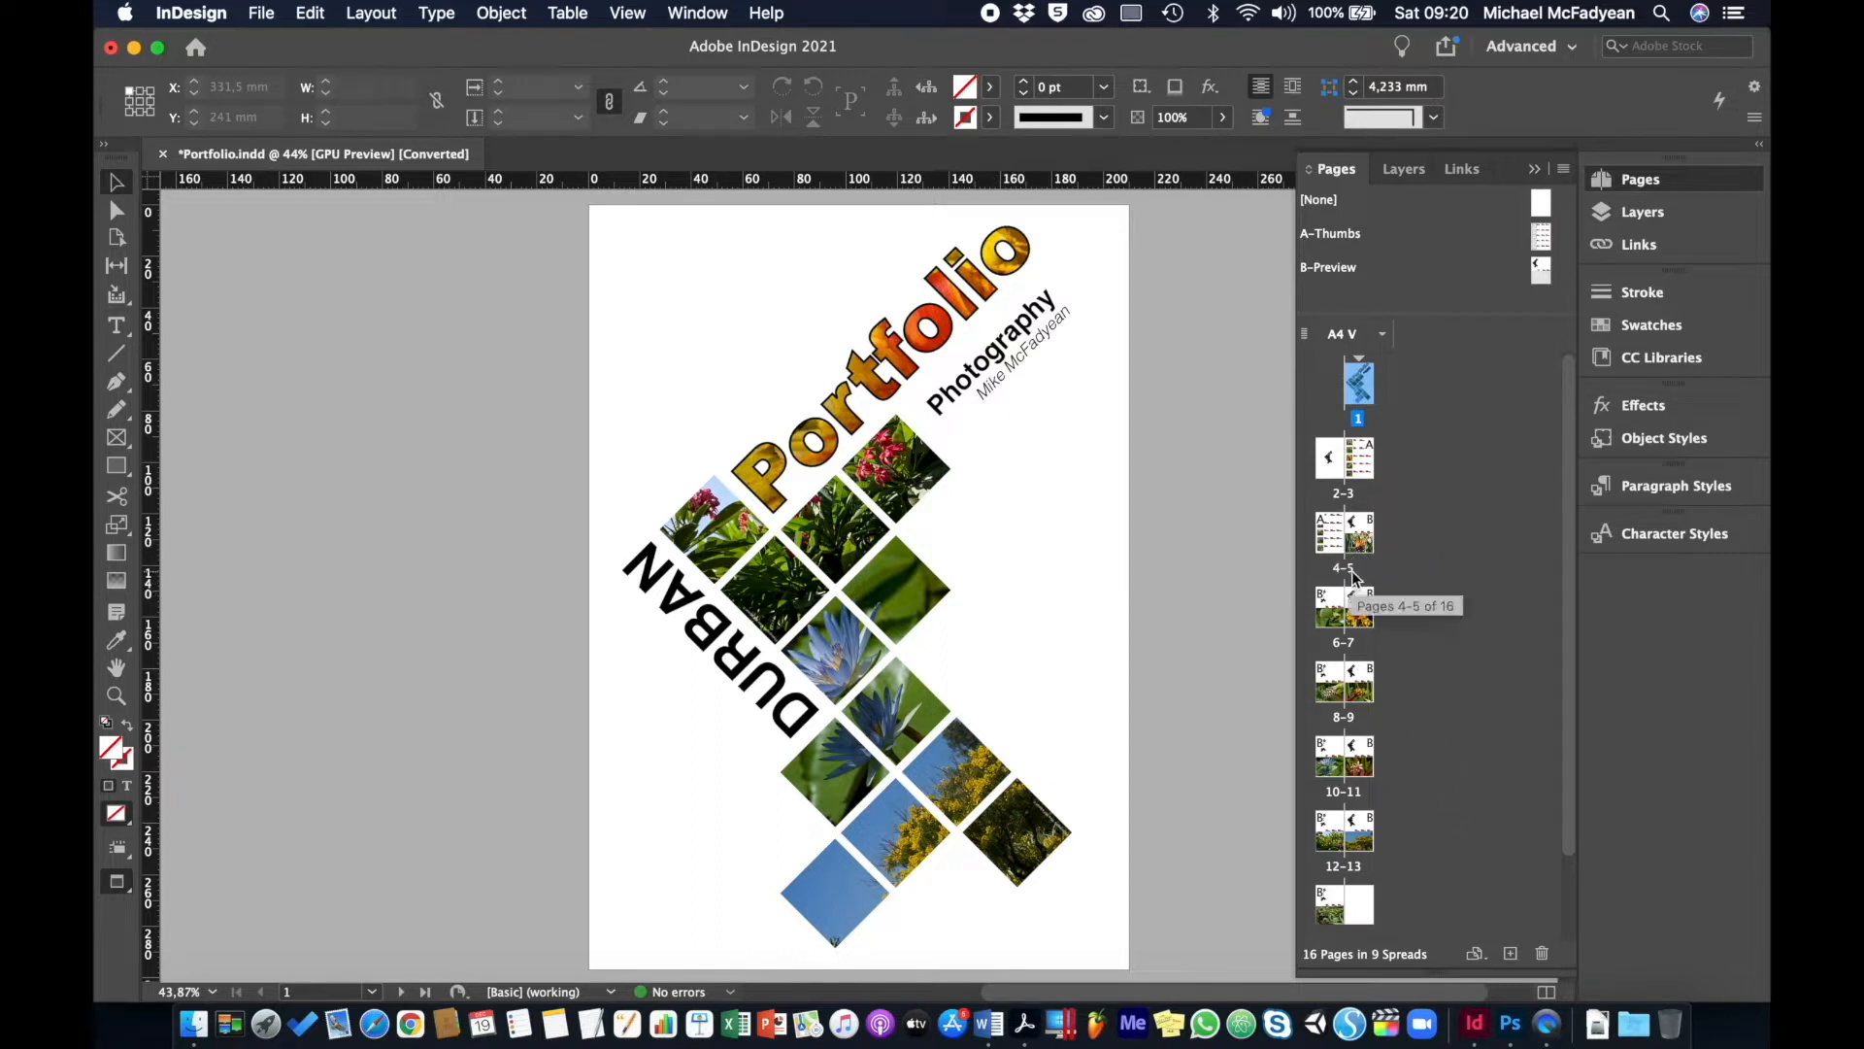
left_click_drag(1349, 577, 1334, 540)
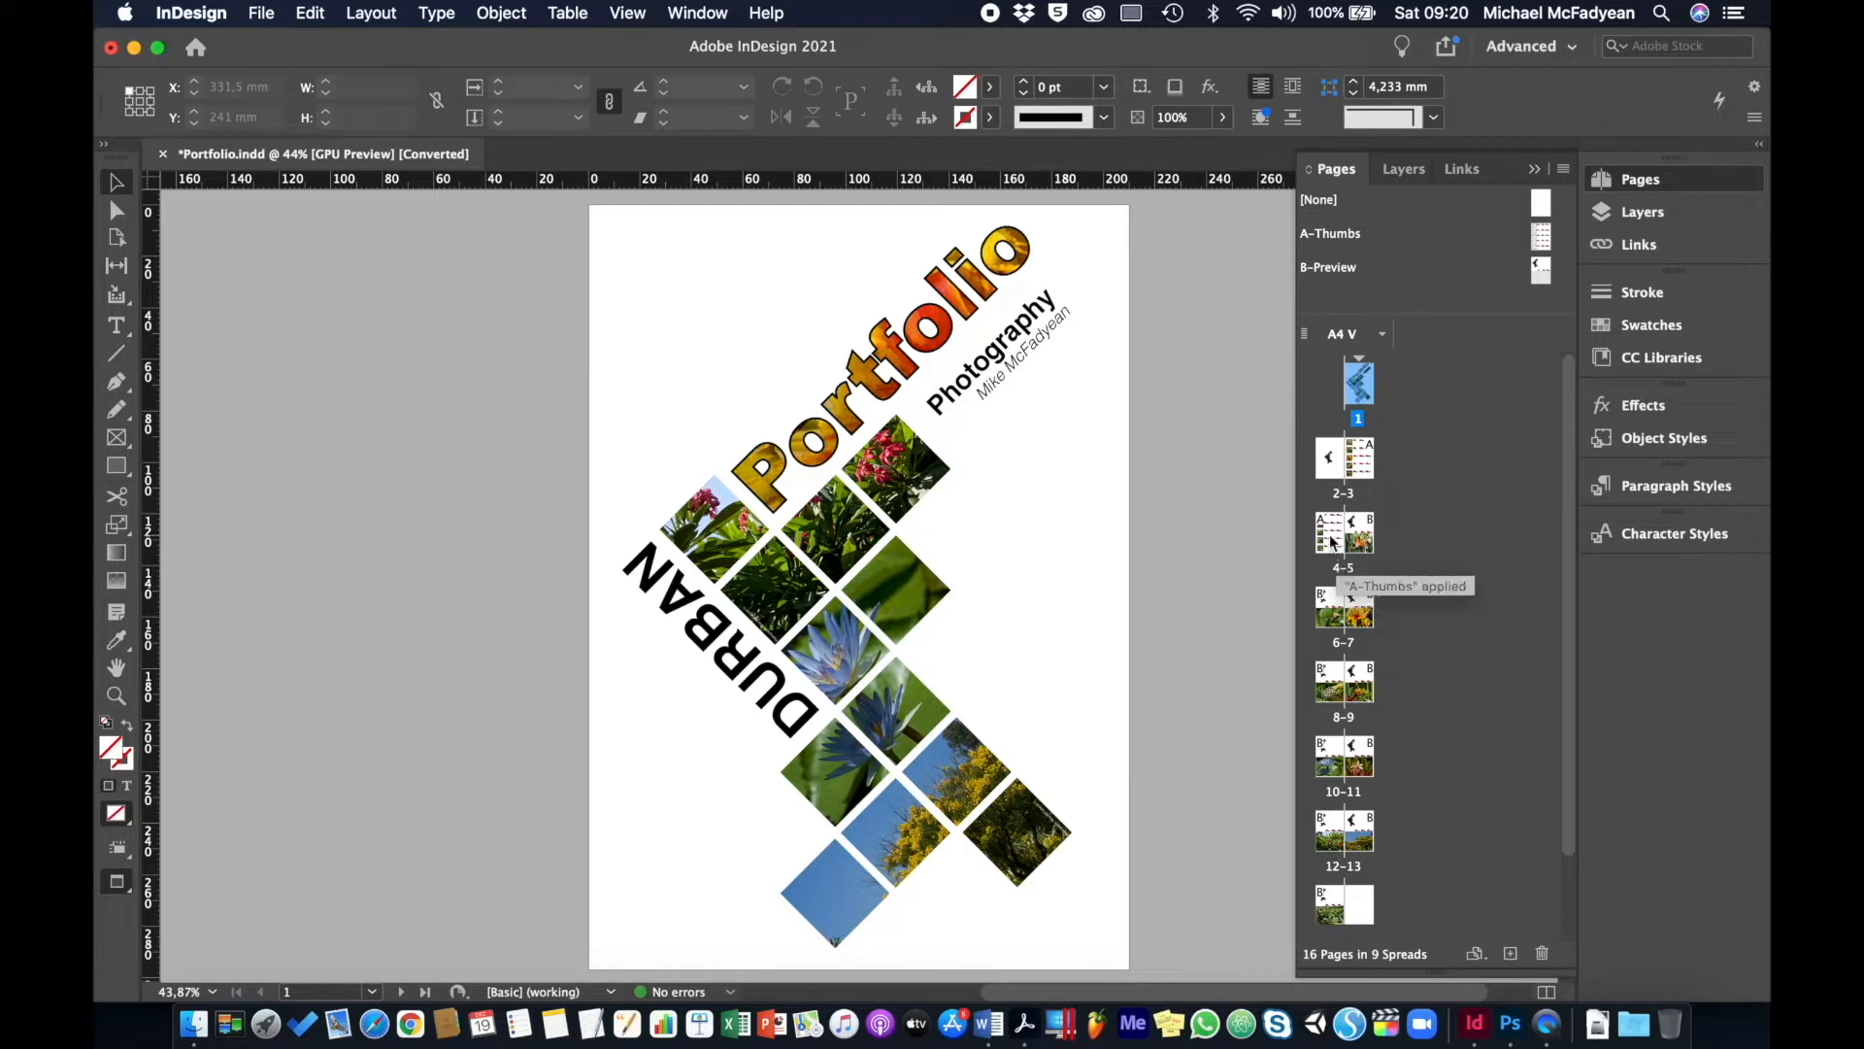
double_click(1333, 541)
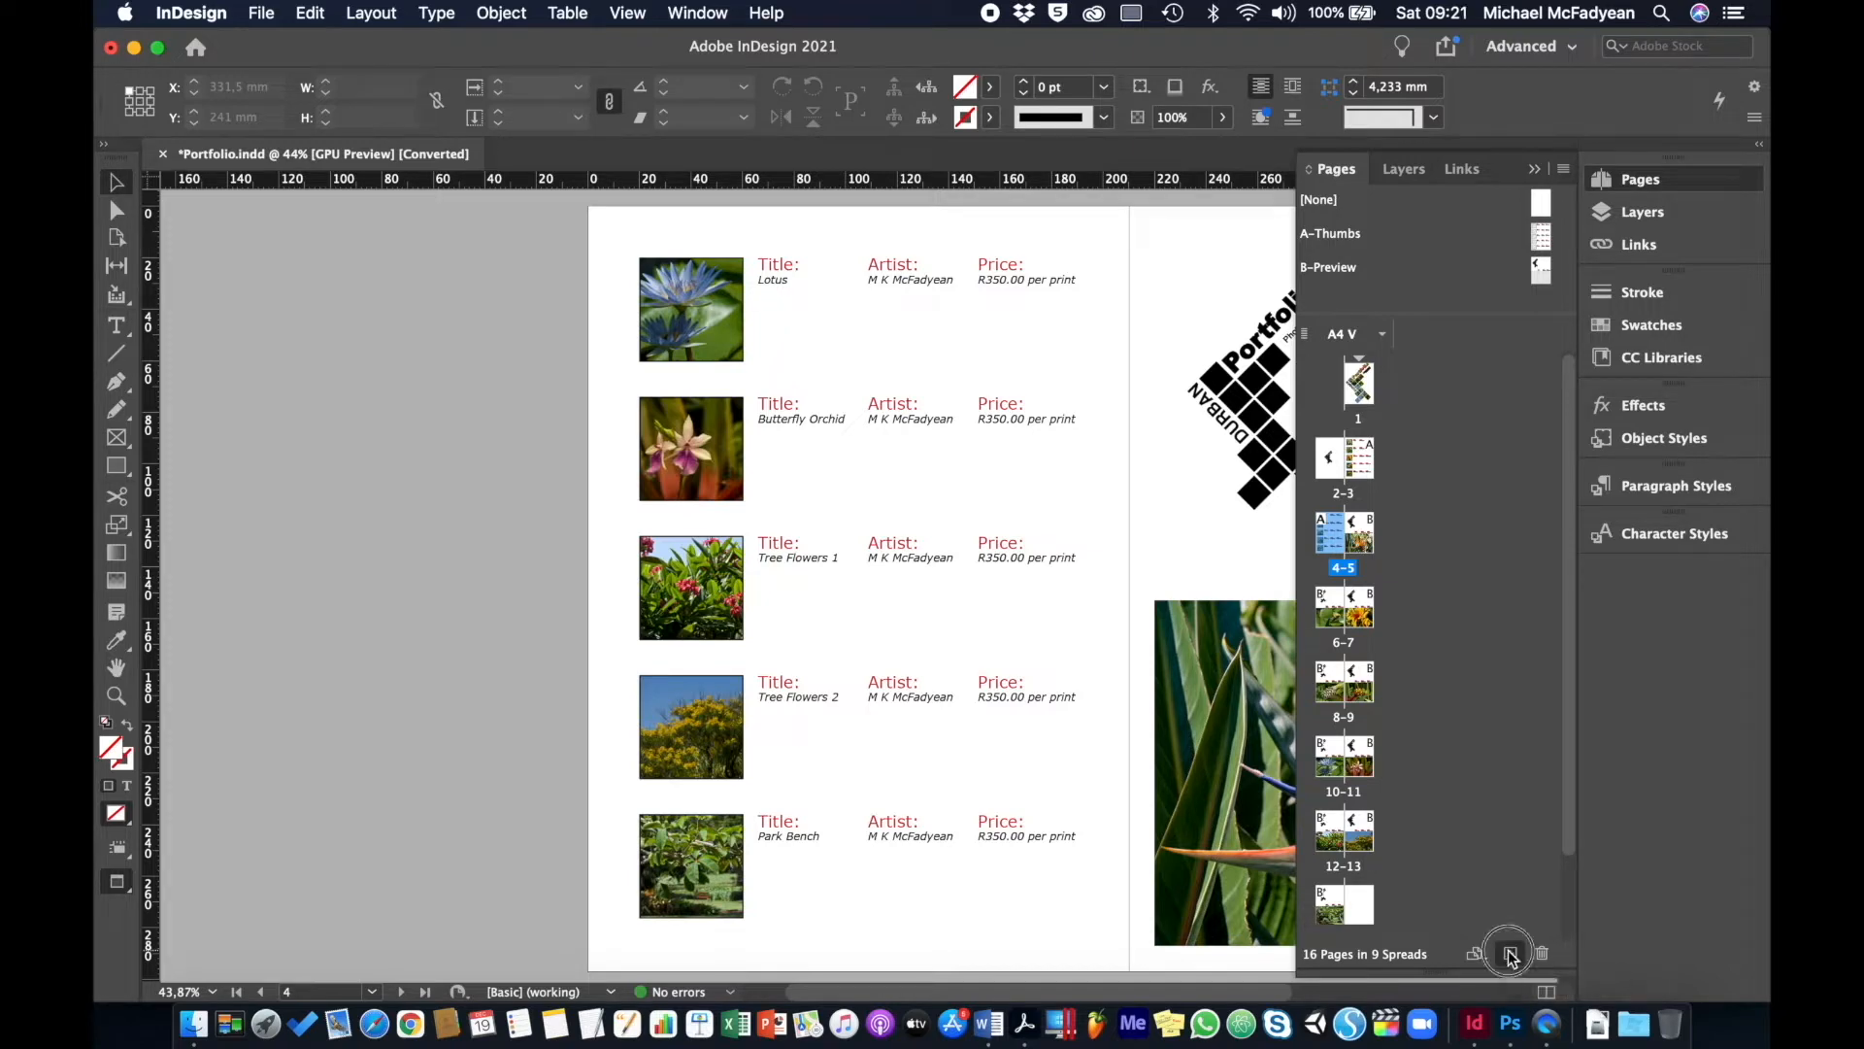
- Add a new A-Thumbs page after page 4, then go to spread 6-7
left_click(1509, 954)
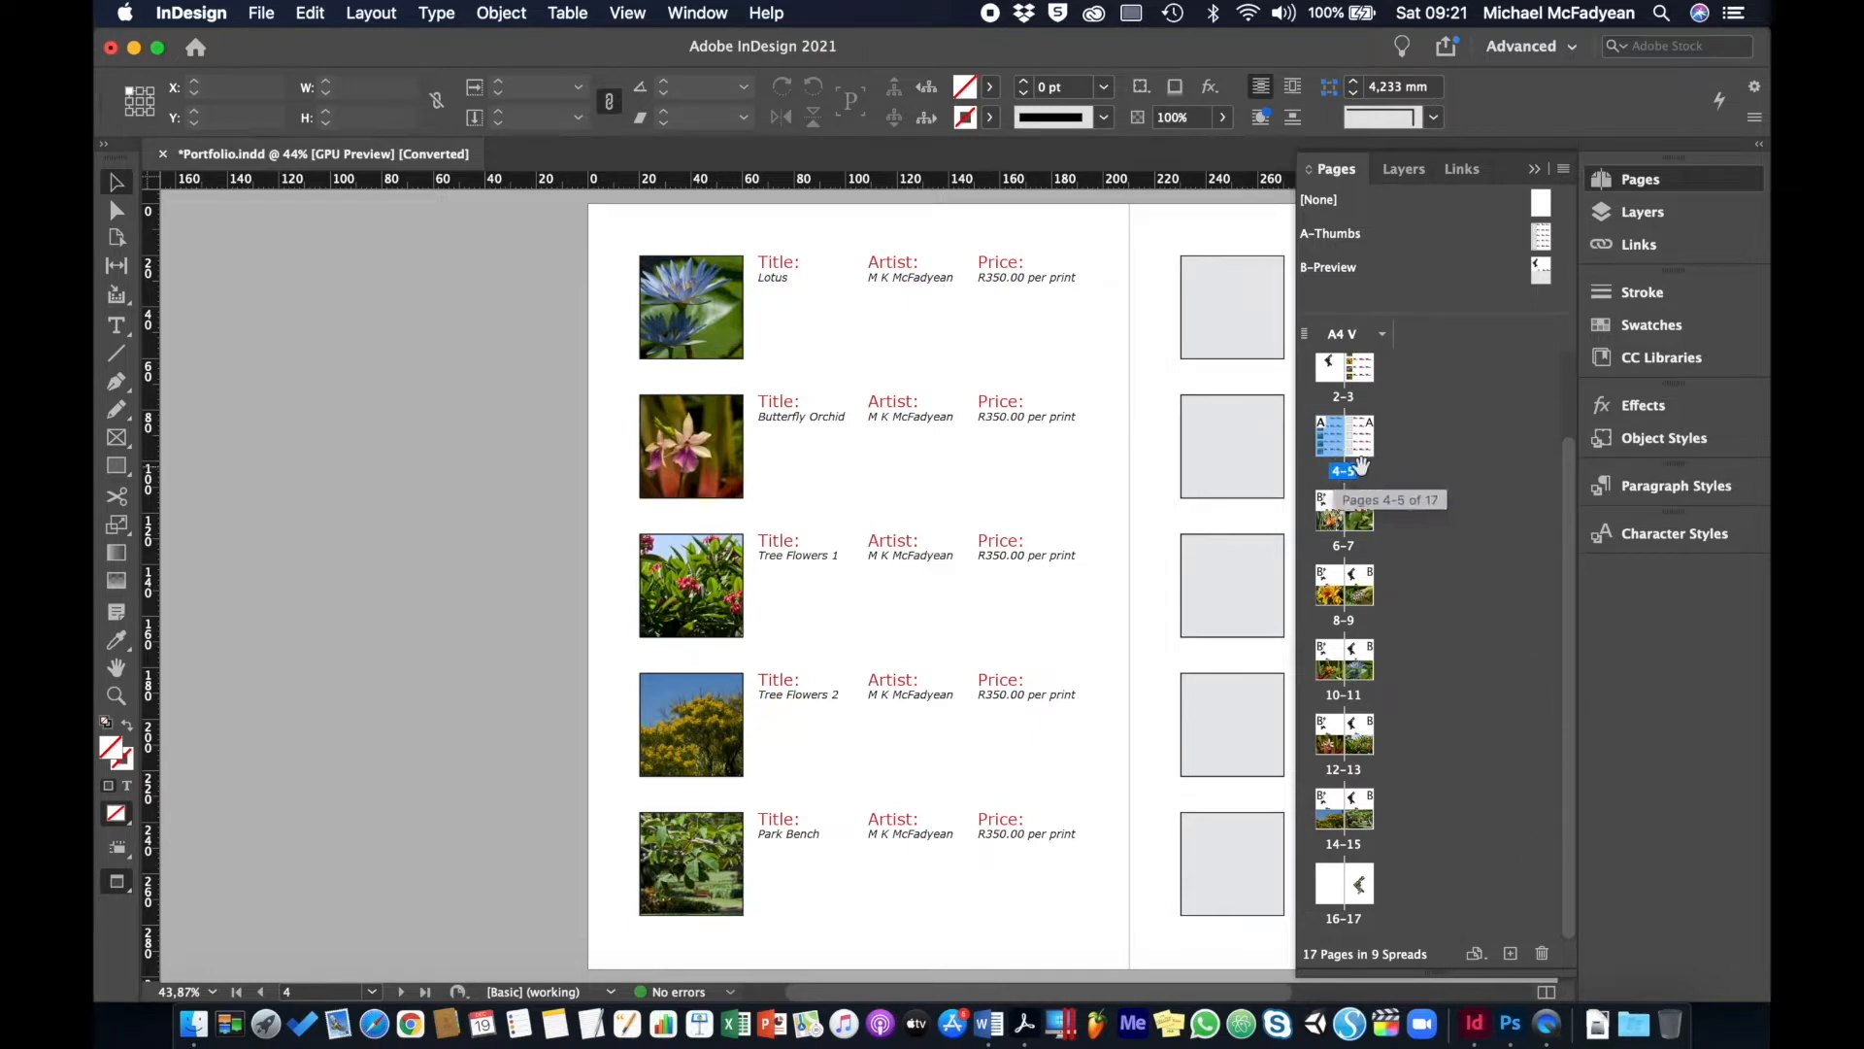
double_click(1329, 522)
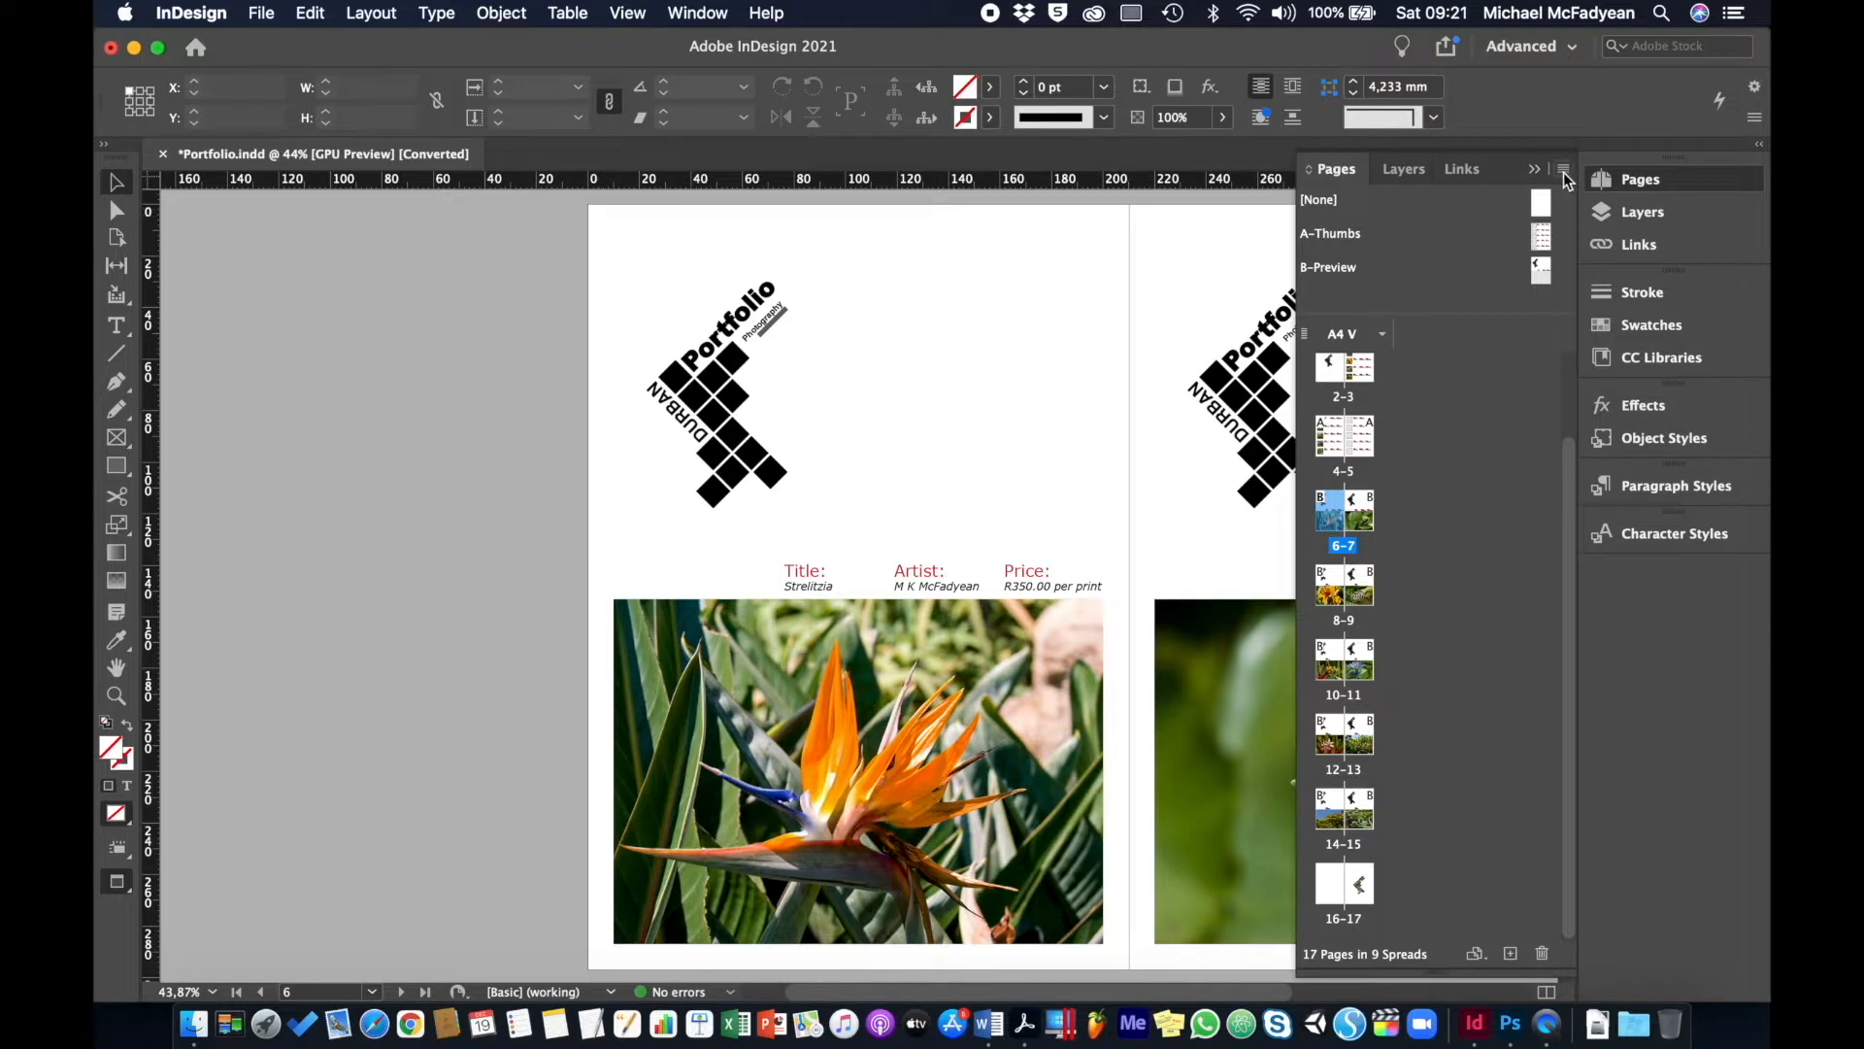
- Insert 1 page after page 6 with master [None] from the Pages panel menu
left_click(1564, 167)
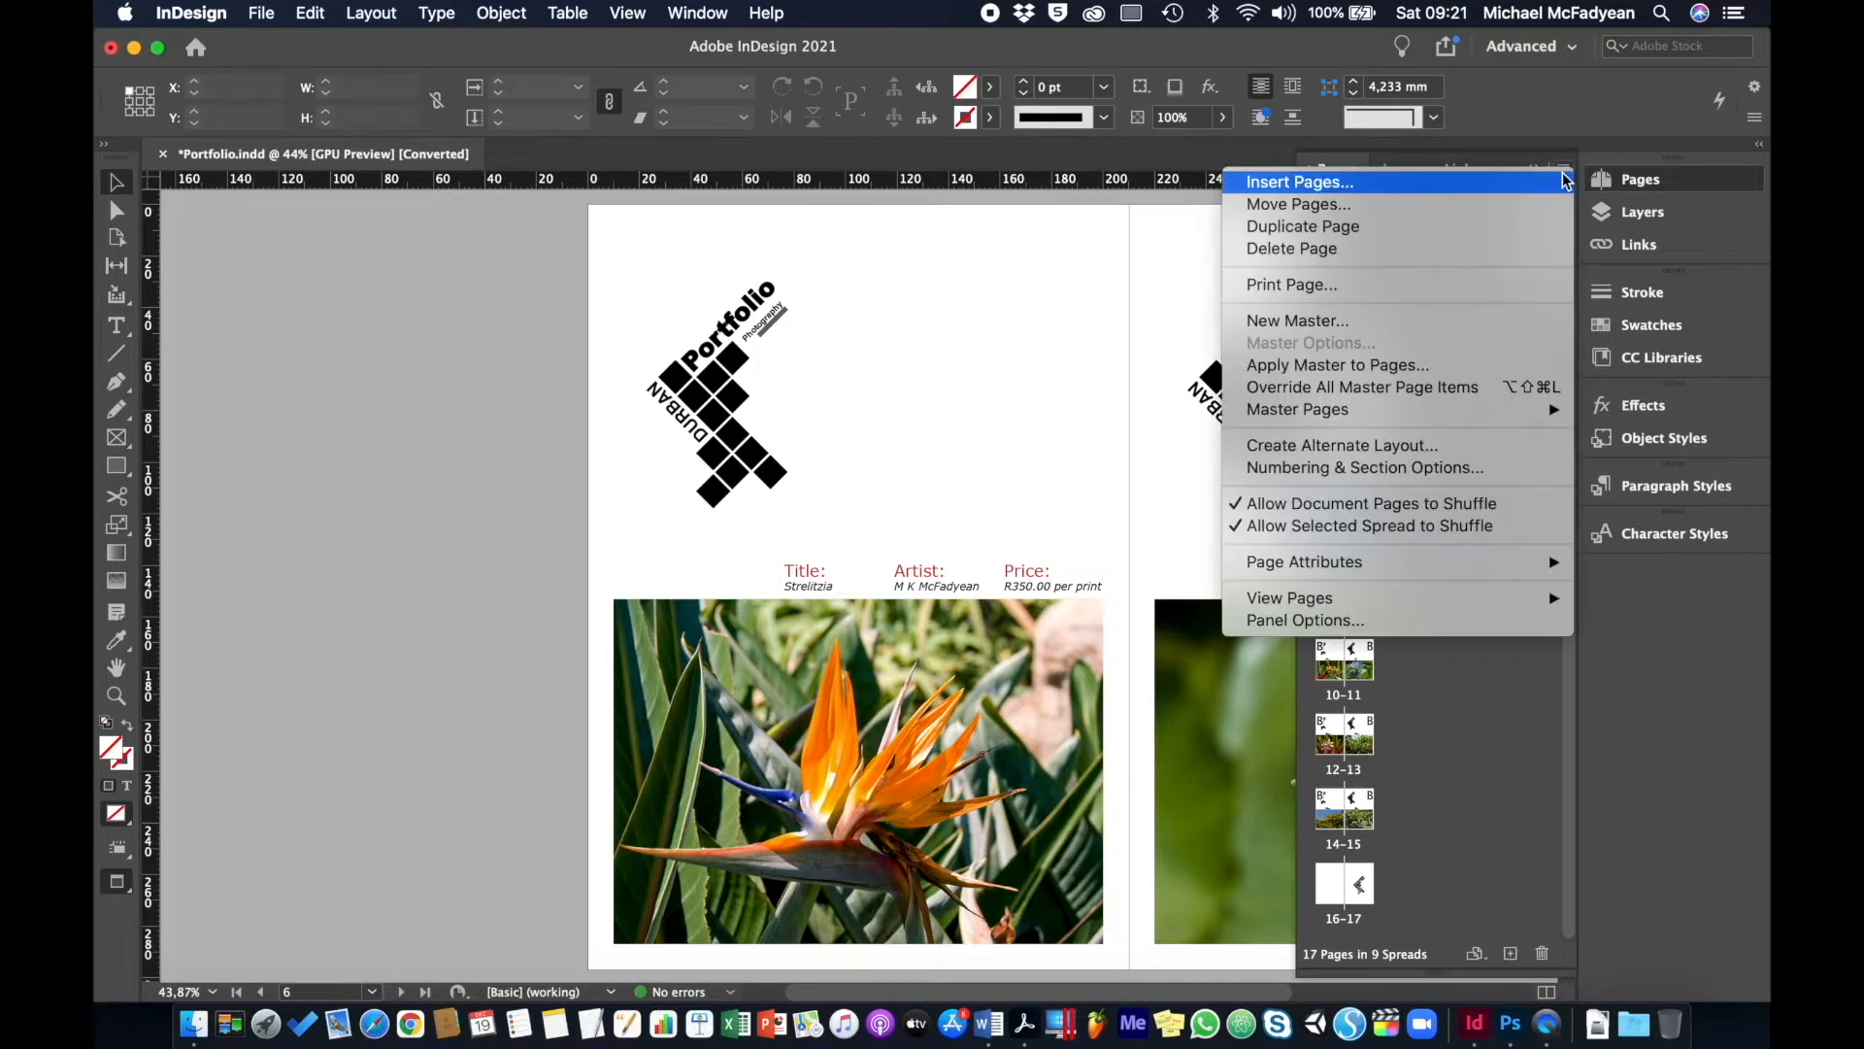
left_click(1356, 193)
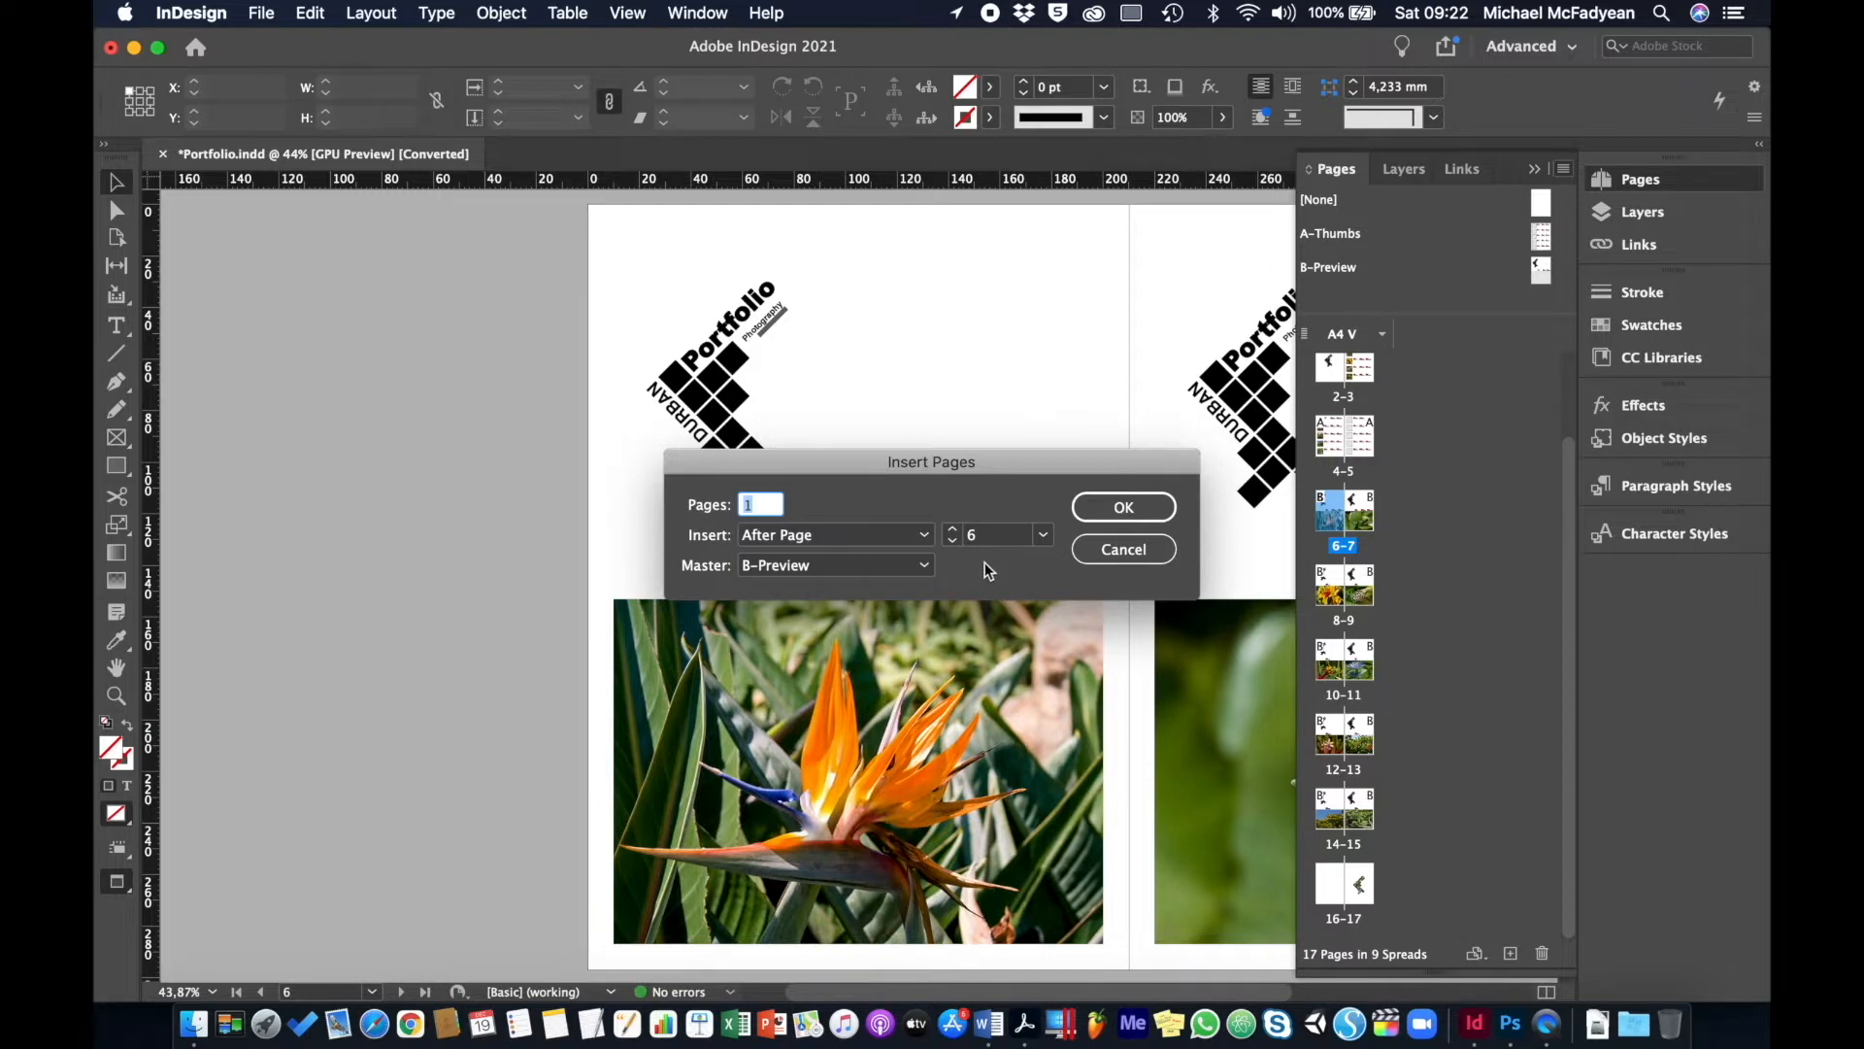
left_click(922, 566)
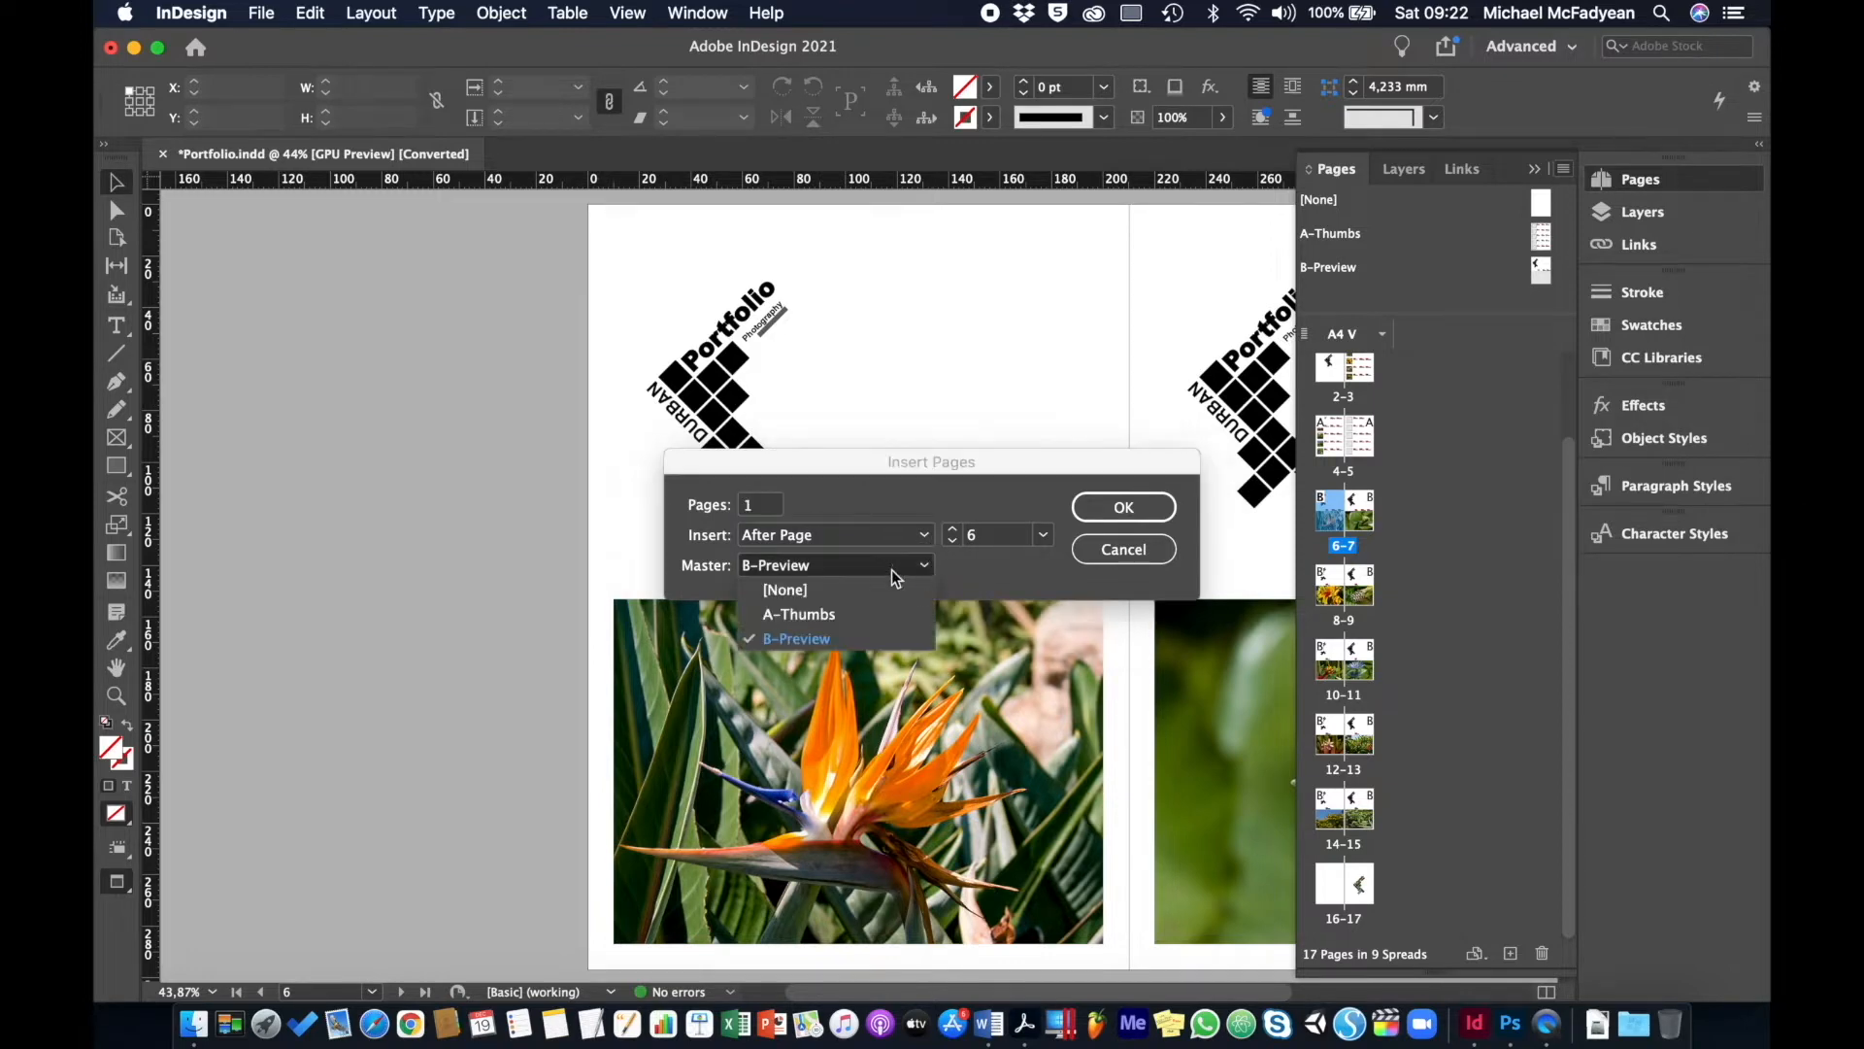
left_click(871, 583)
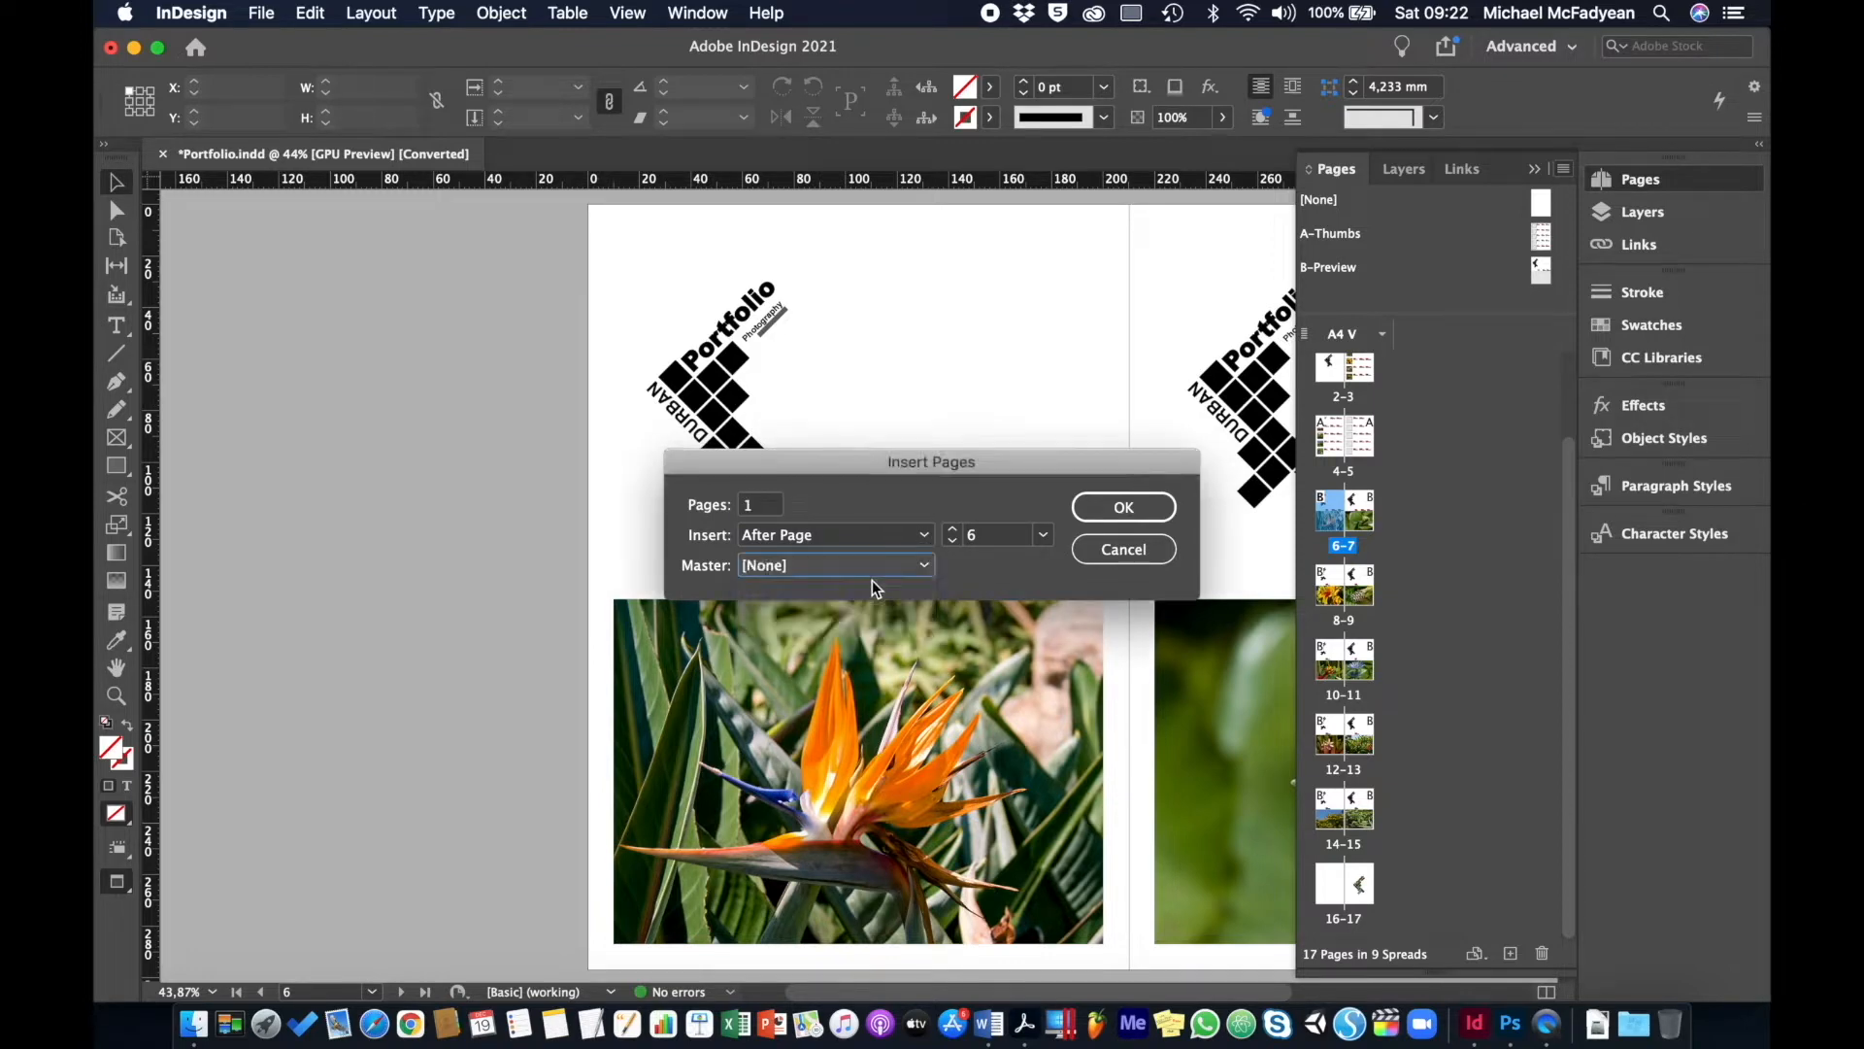
left_click(1117, 512)
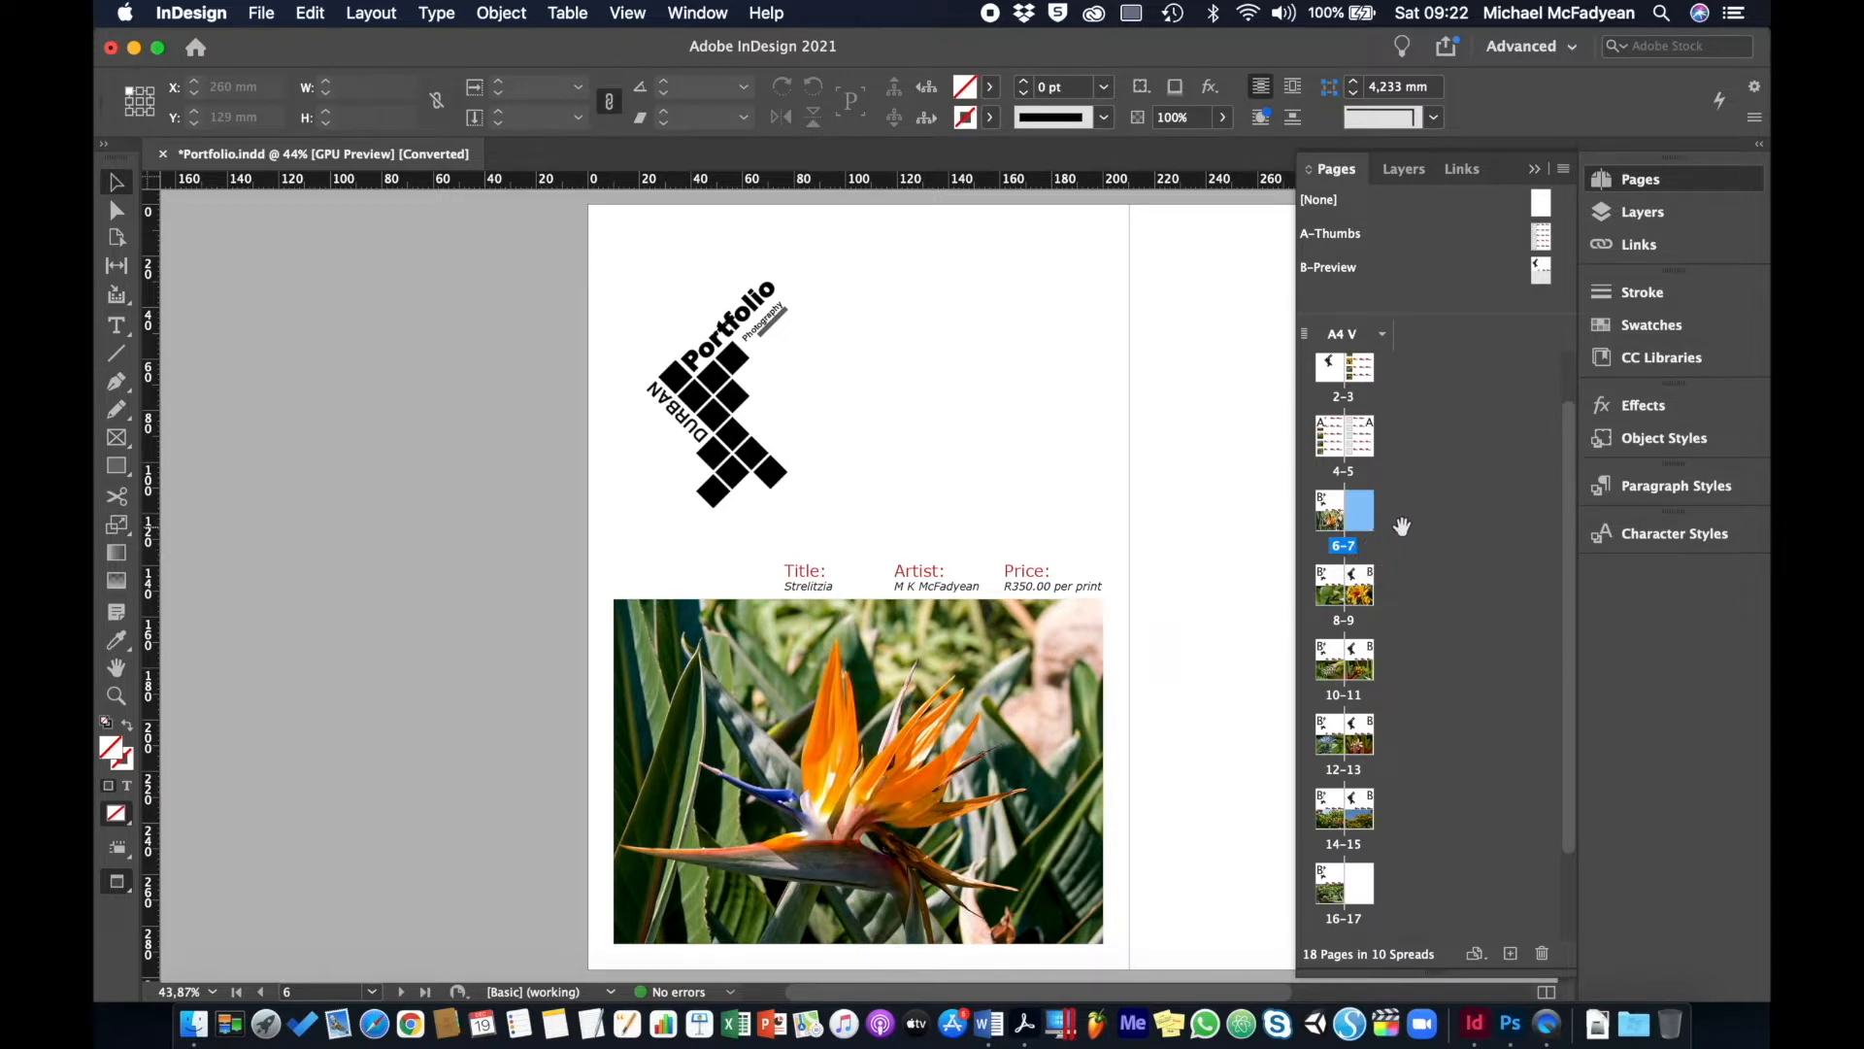
- Add one page to the document with Layout > Pages > Add Page
left_click(380, 14)
mouse_move(406, 49)
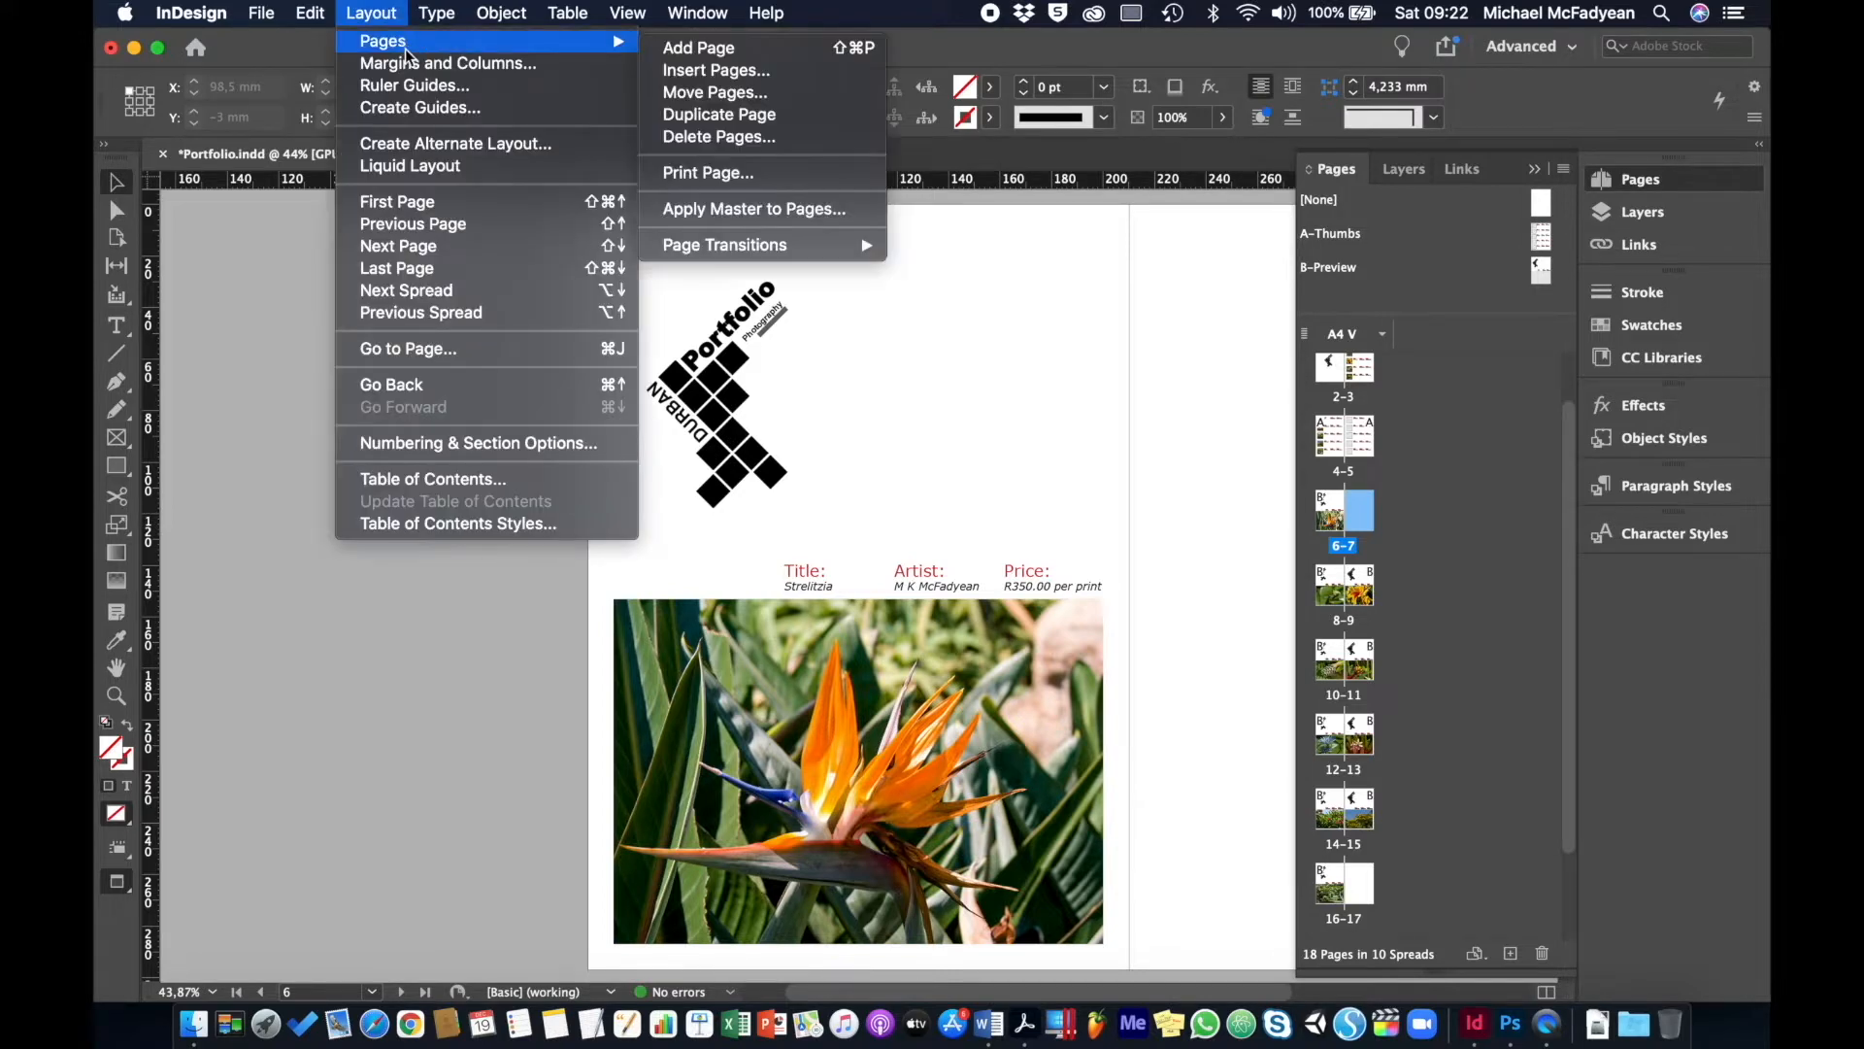
left_click(706, 48)
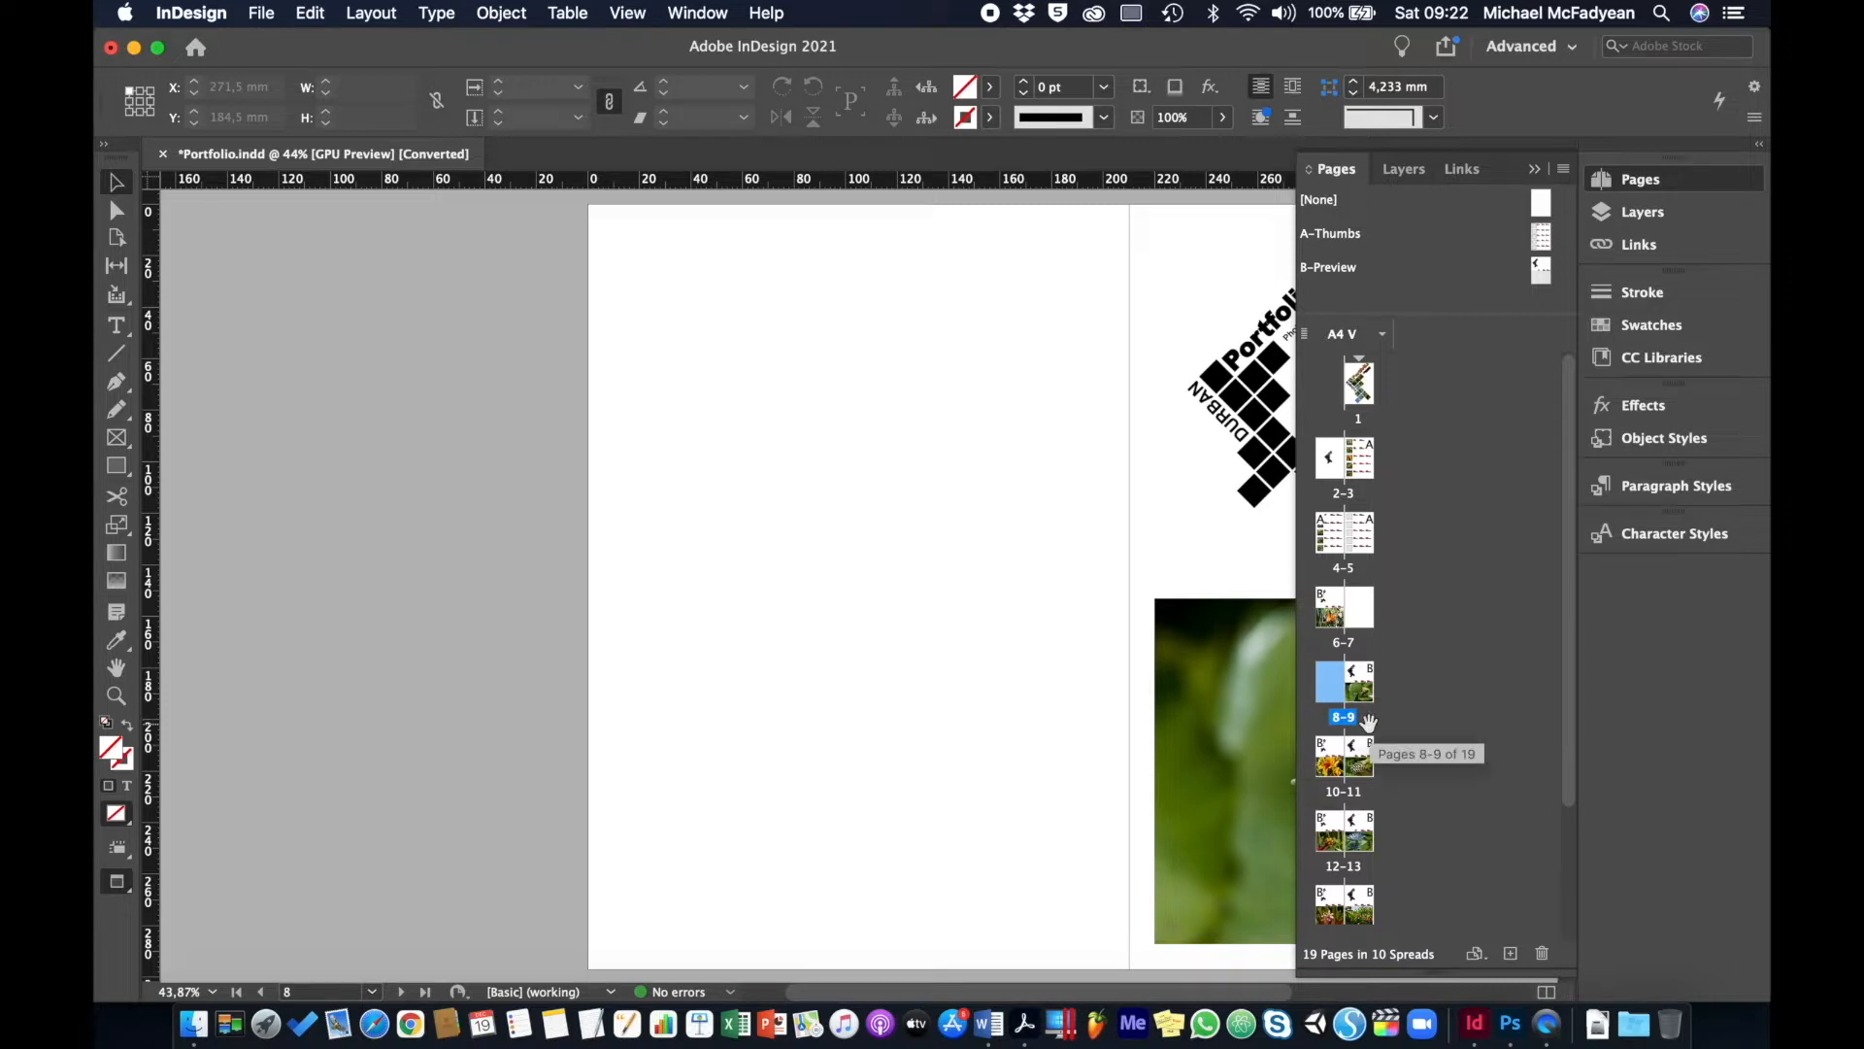
- Insert 3 pages after page 8 using the B-Preview master
left_click(384, 19)
mouse_move(393, 44)
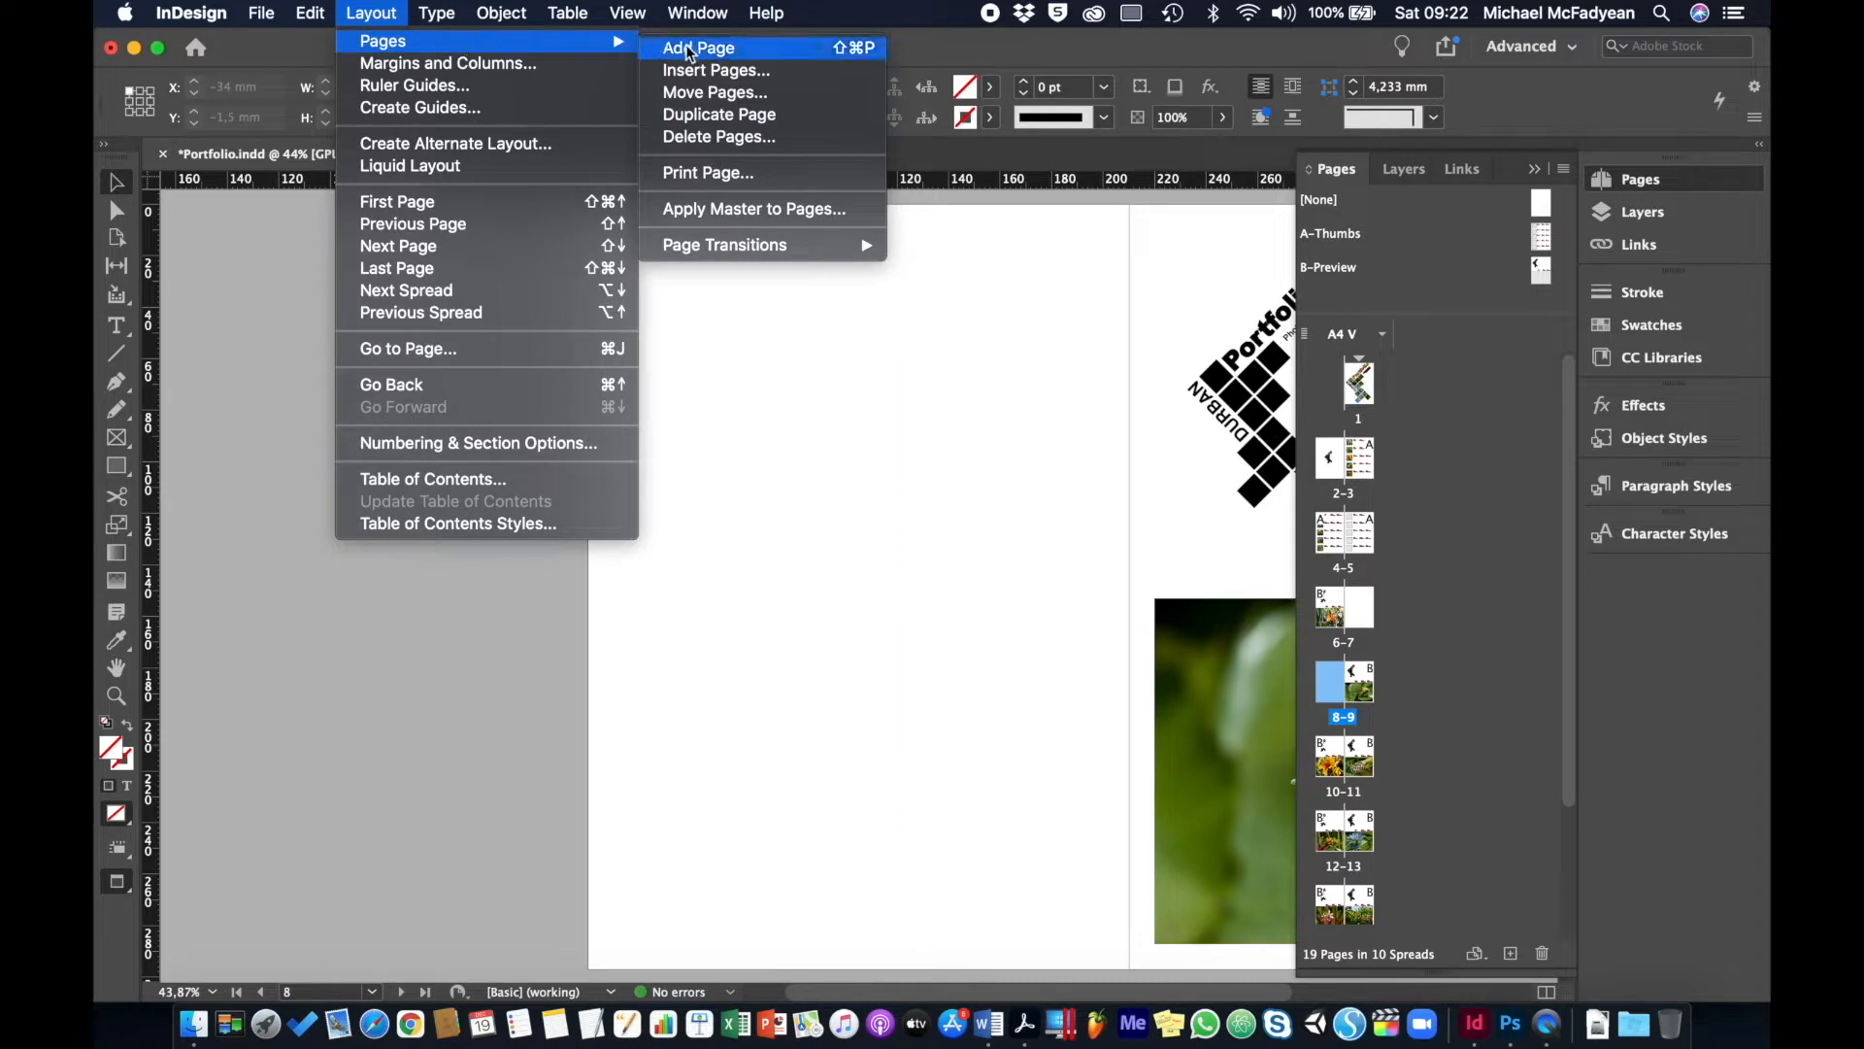
left_click(704, 70)
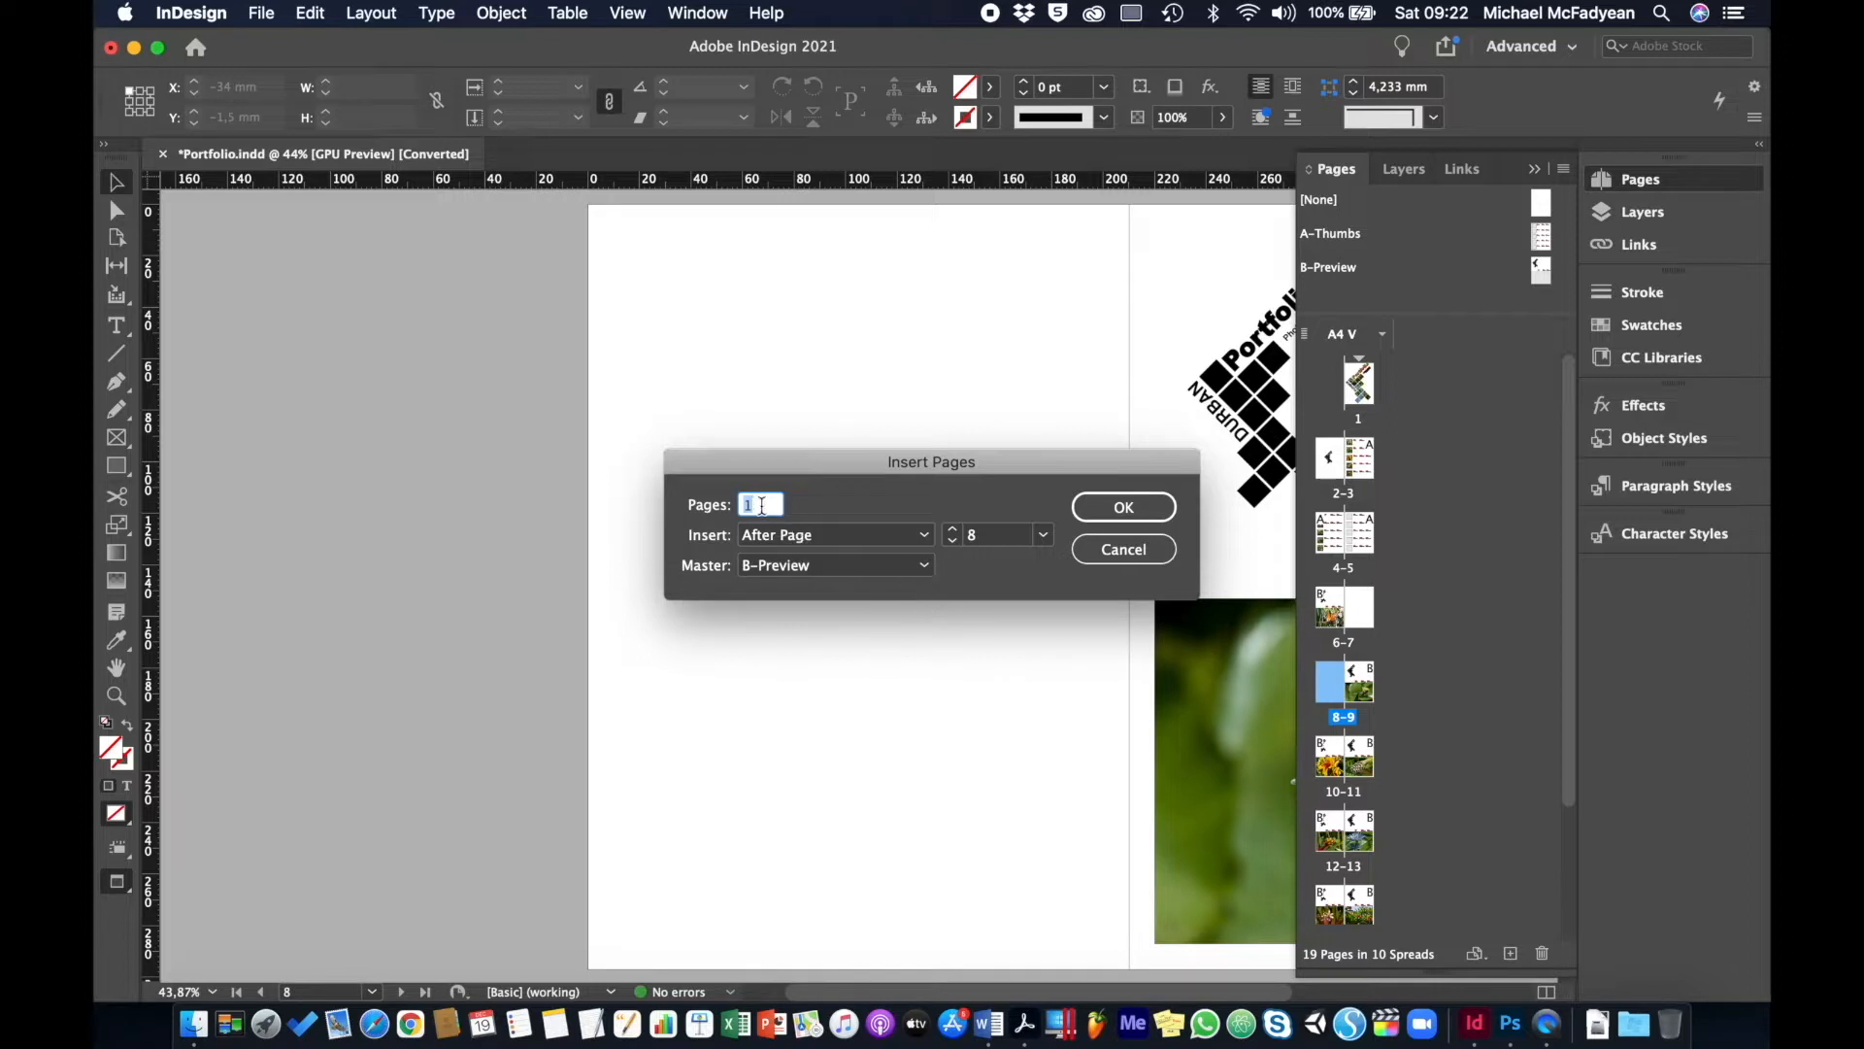
type("3")
left_click(1042, 535)
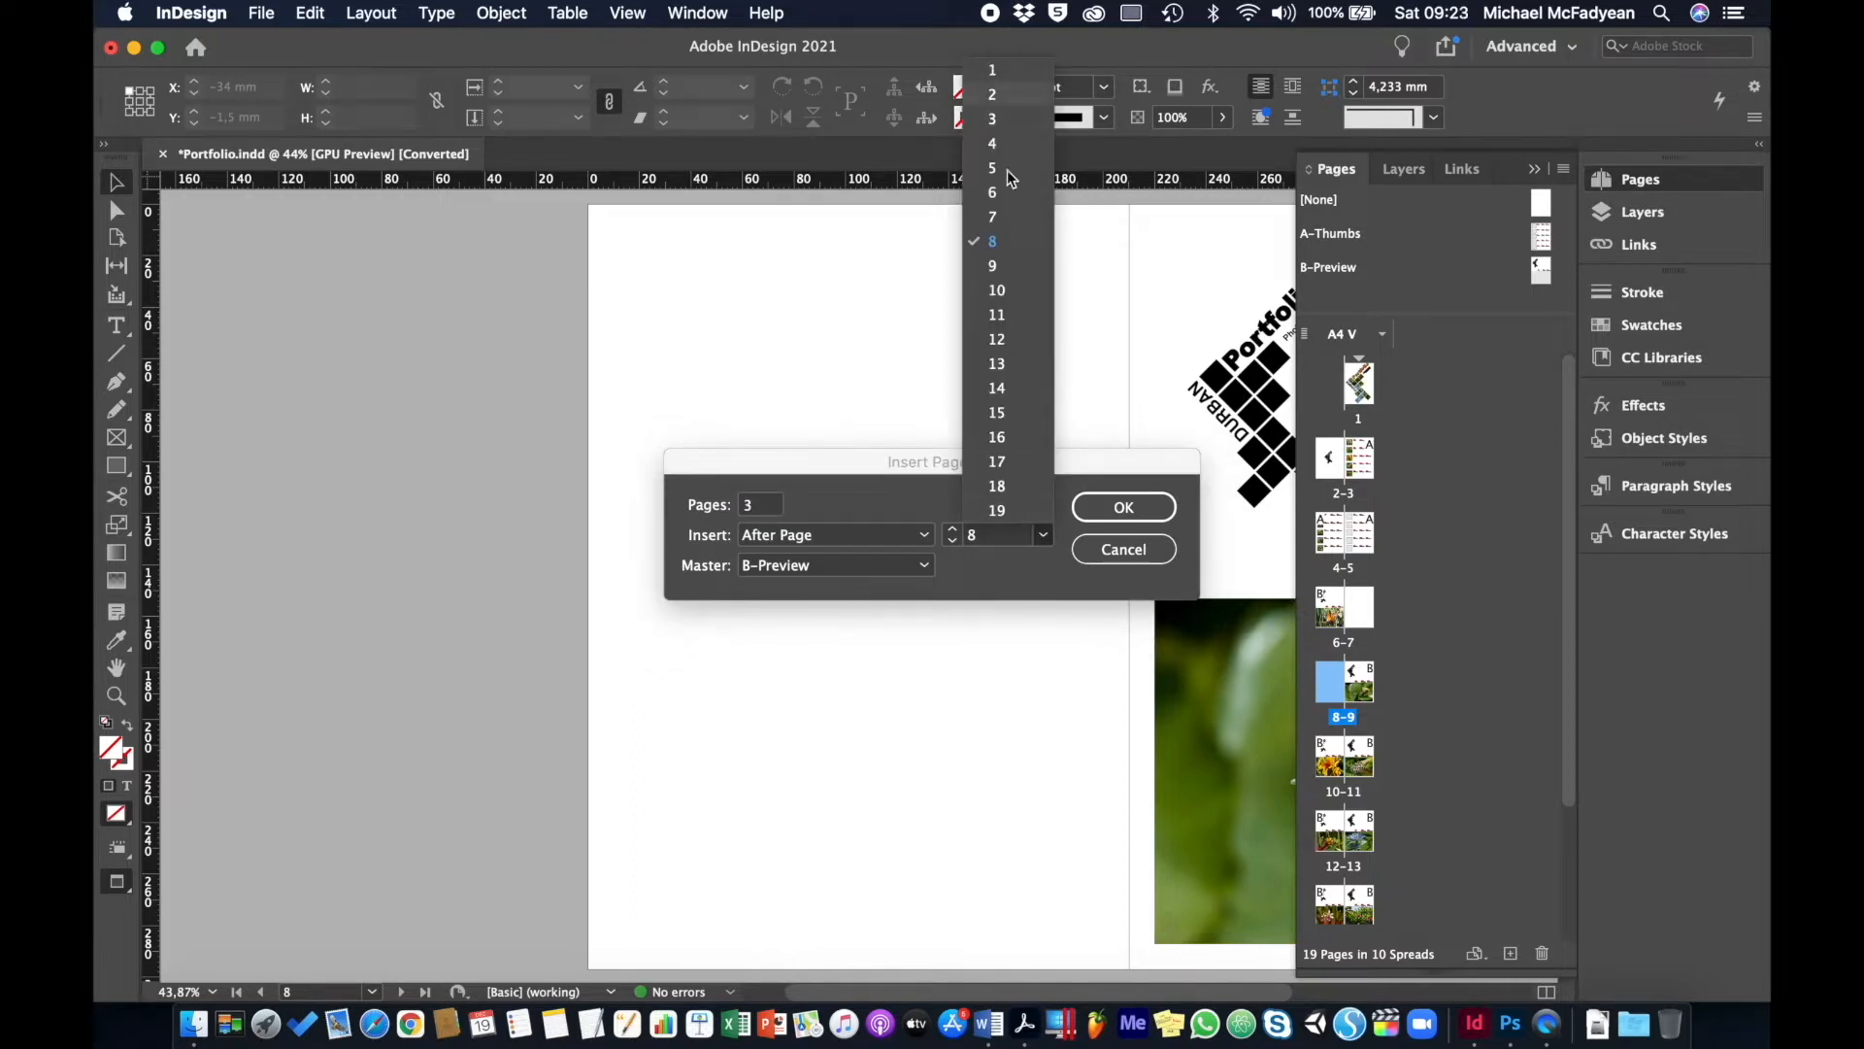
left_click(1012, 244)
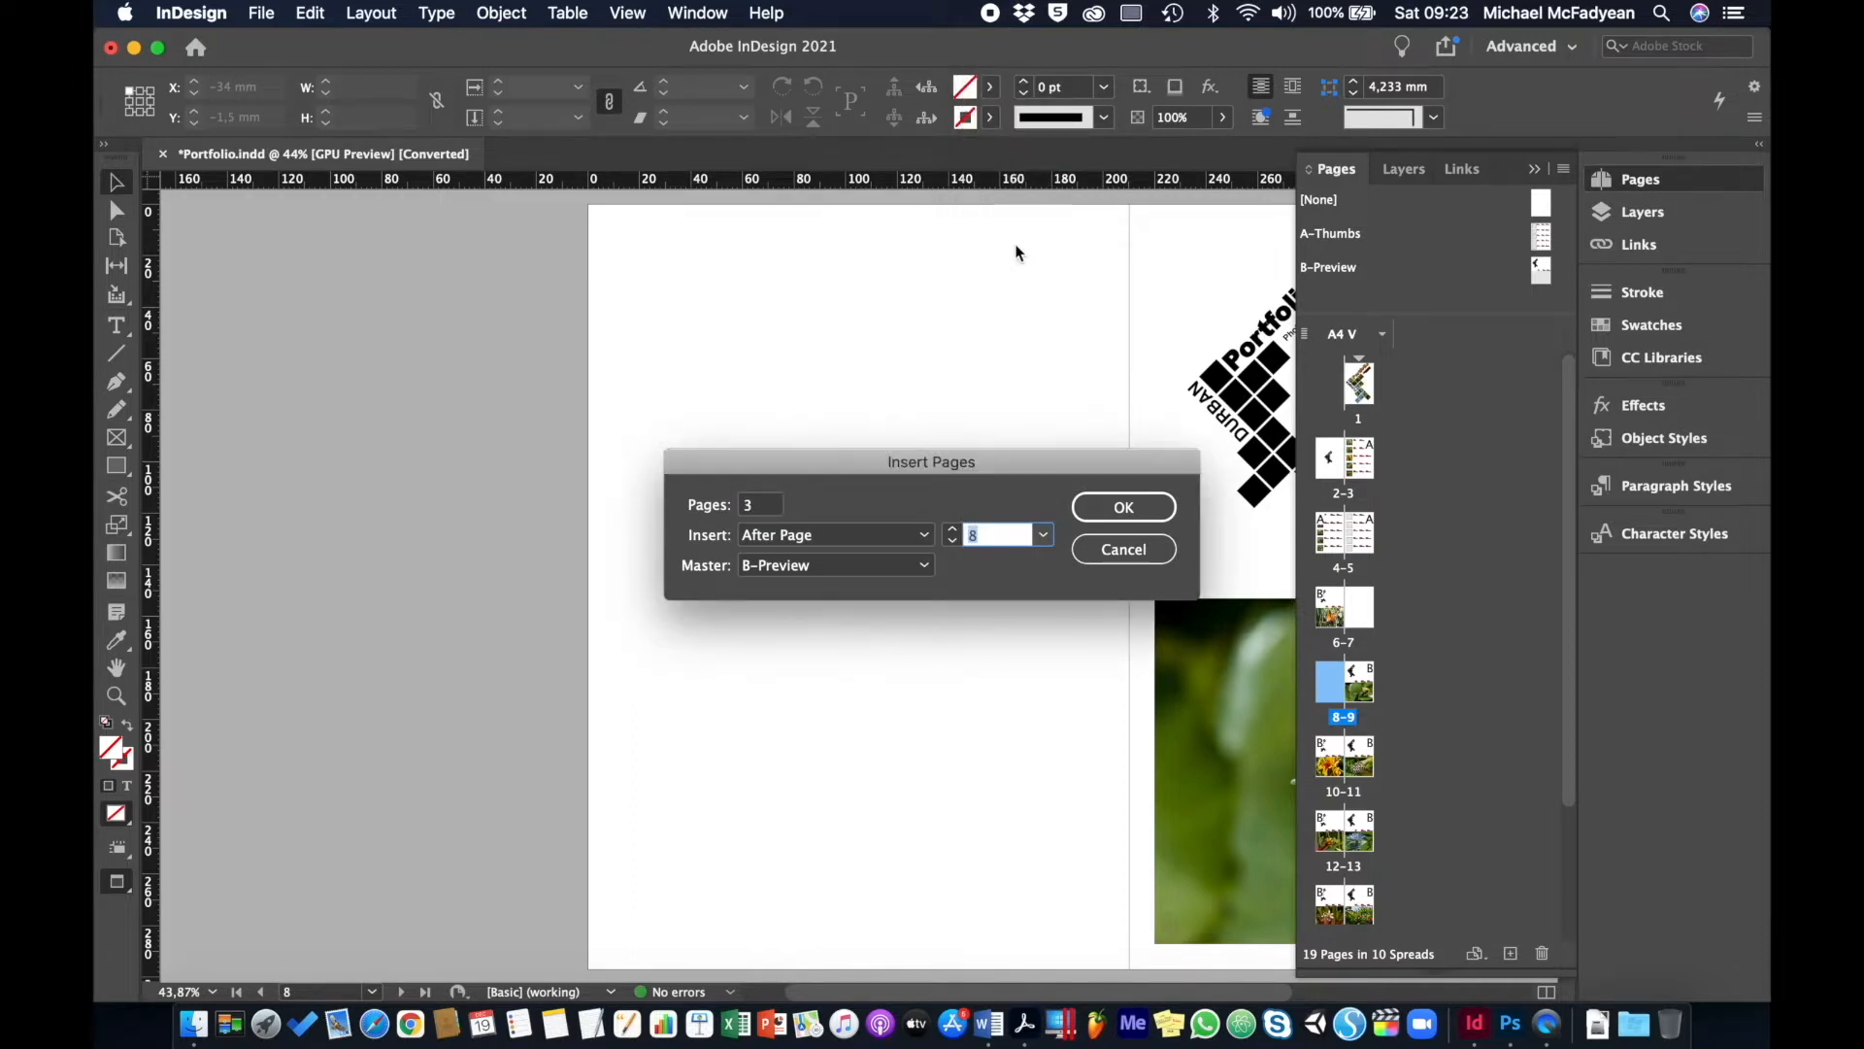
left_click(924, 565)
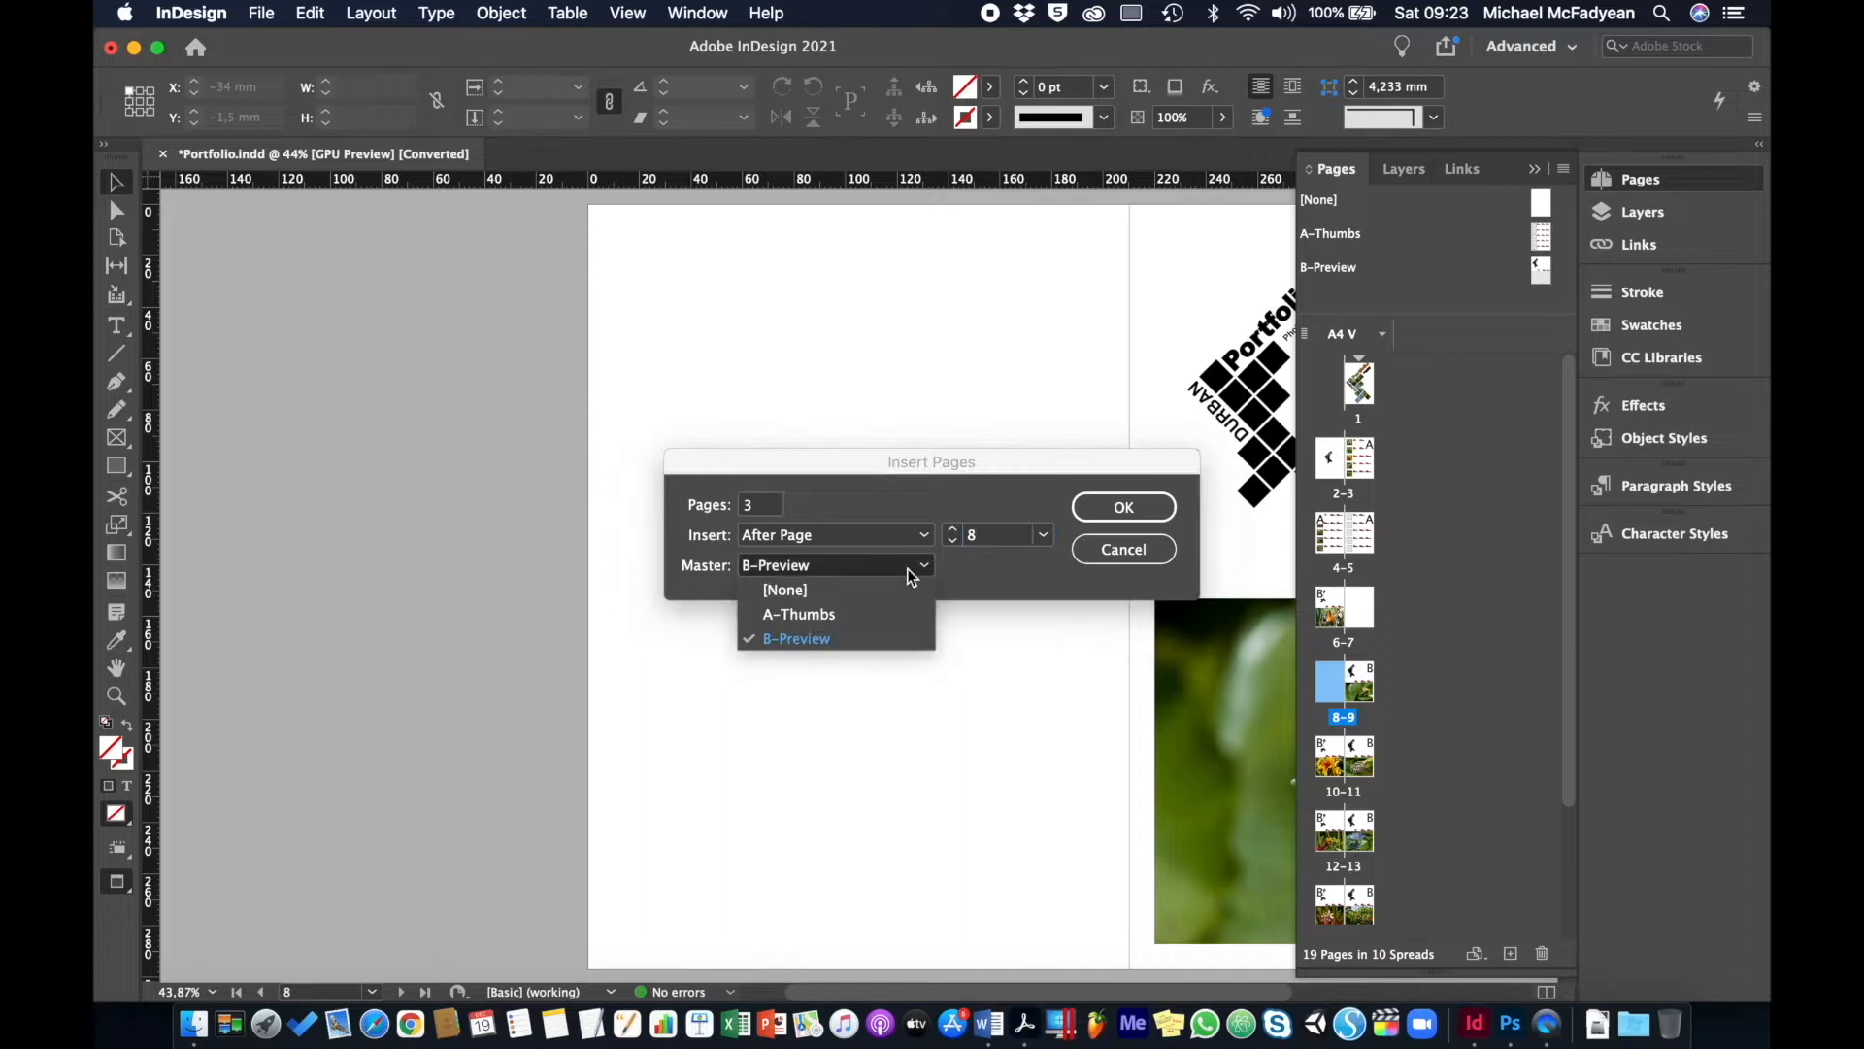
left_click(855, 639)
left_click(1092, 515)
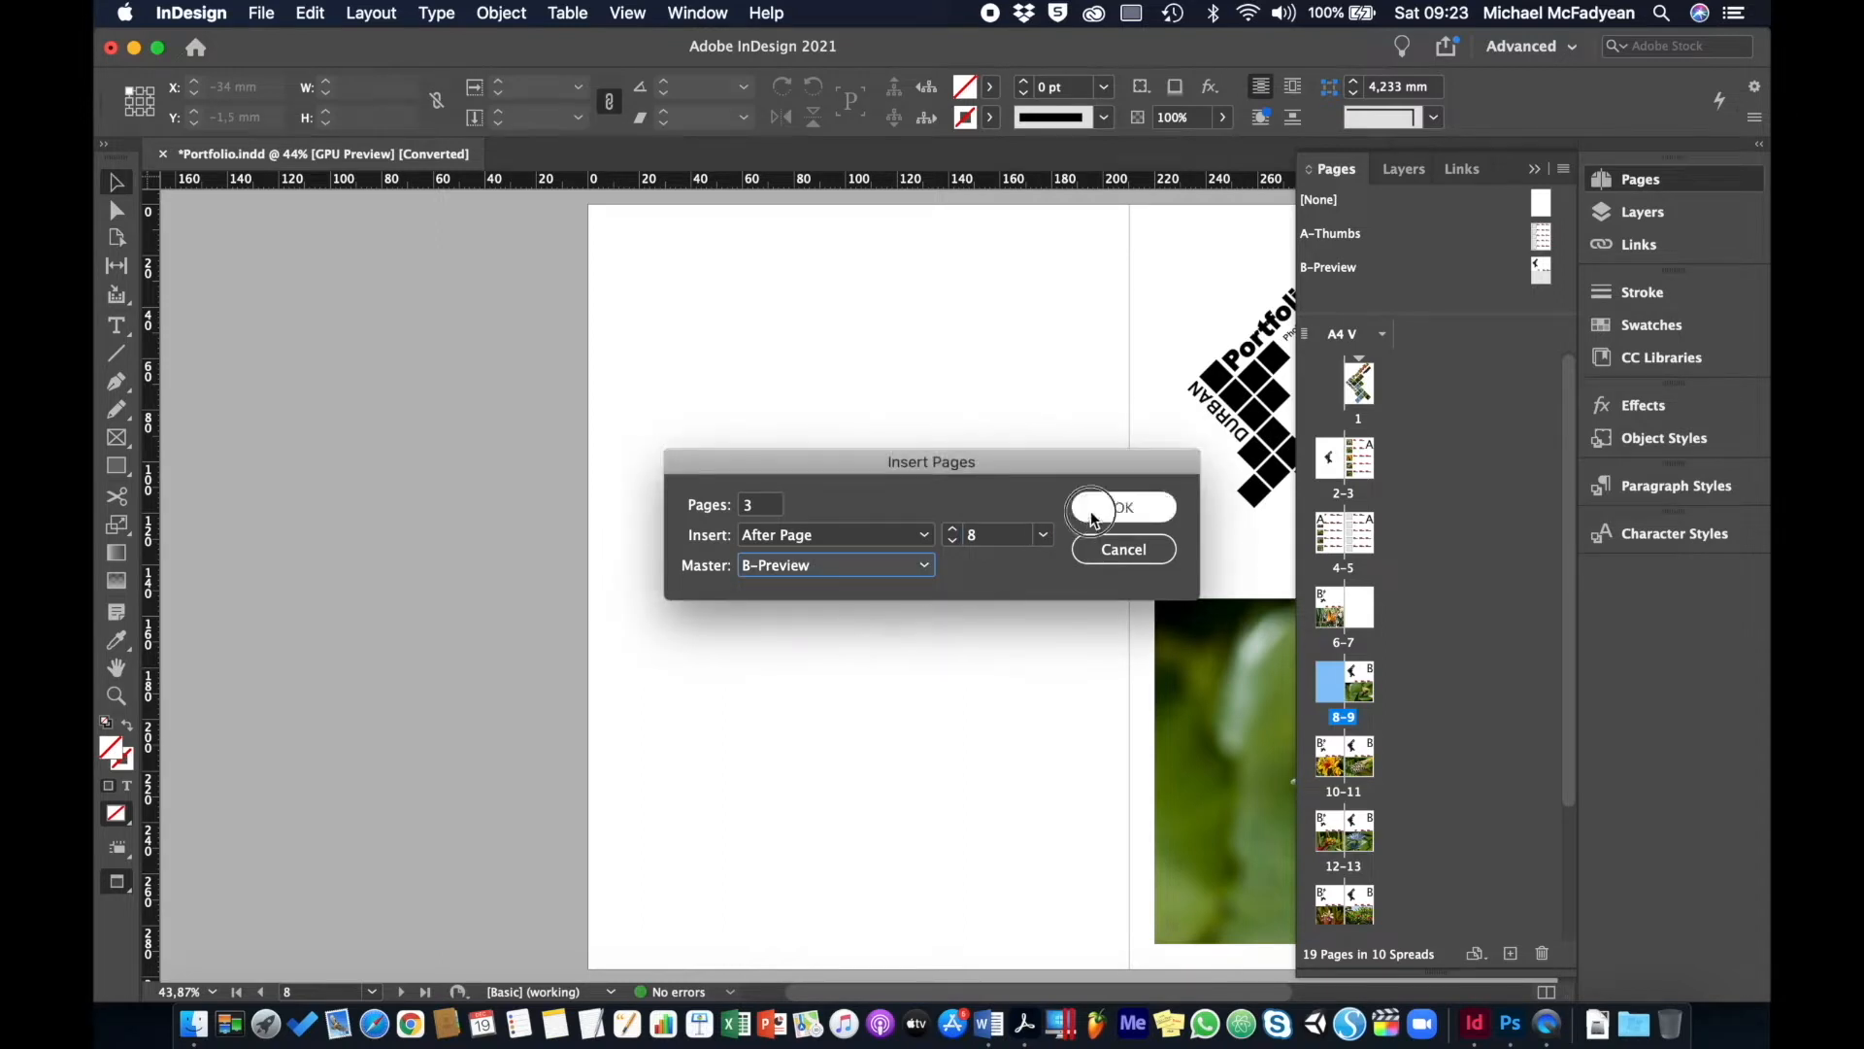
scroll(1456, 678, "down", 2)
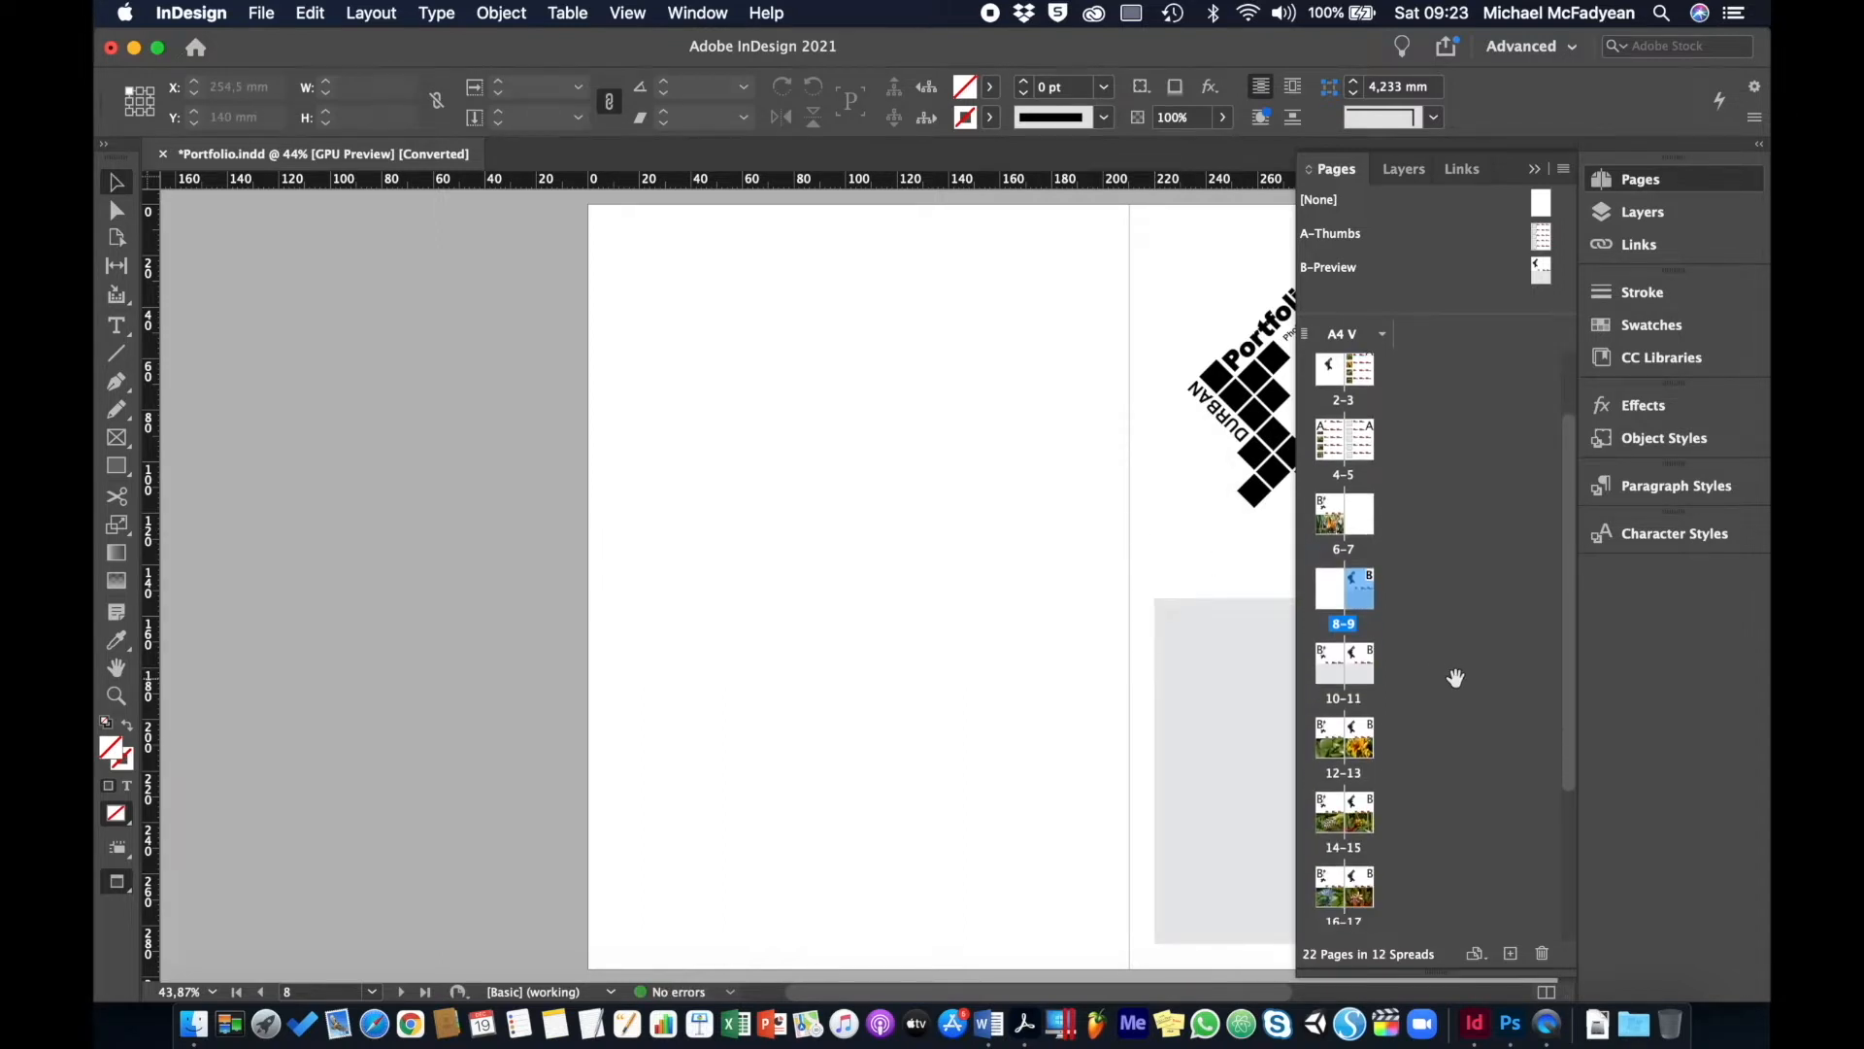
scroll(1455, 678, "down", 3)
scroll(1455, 670, "up", 1)
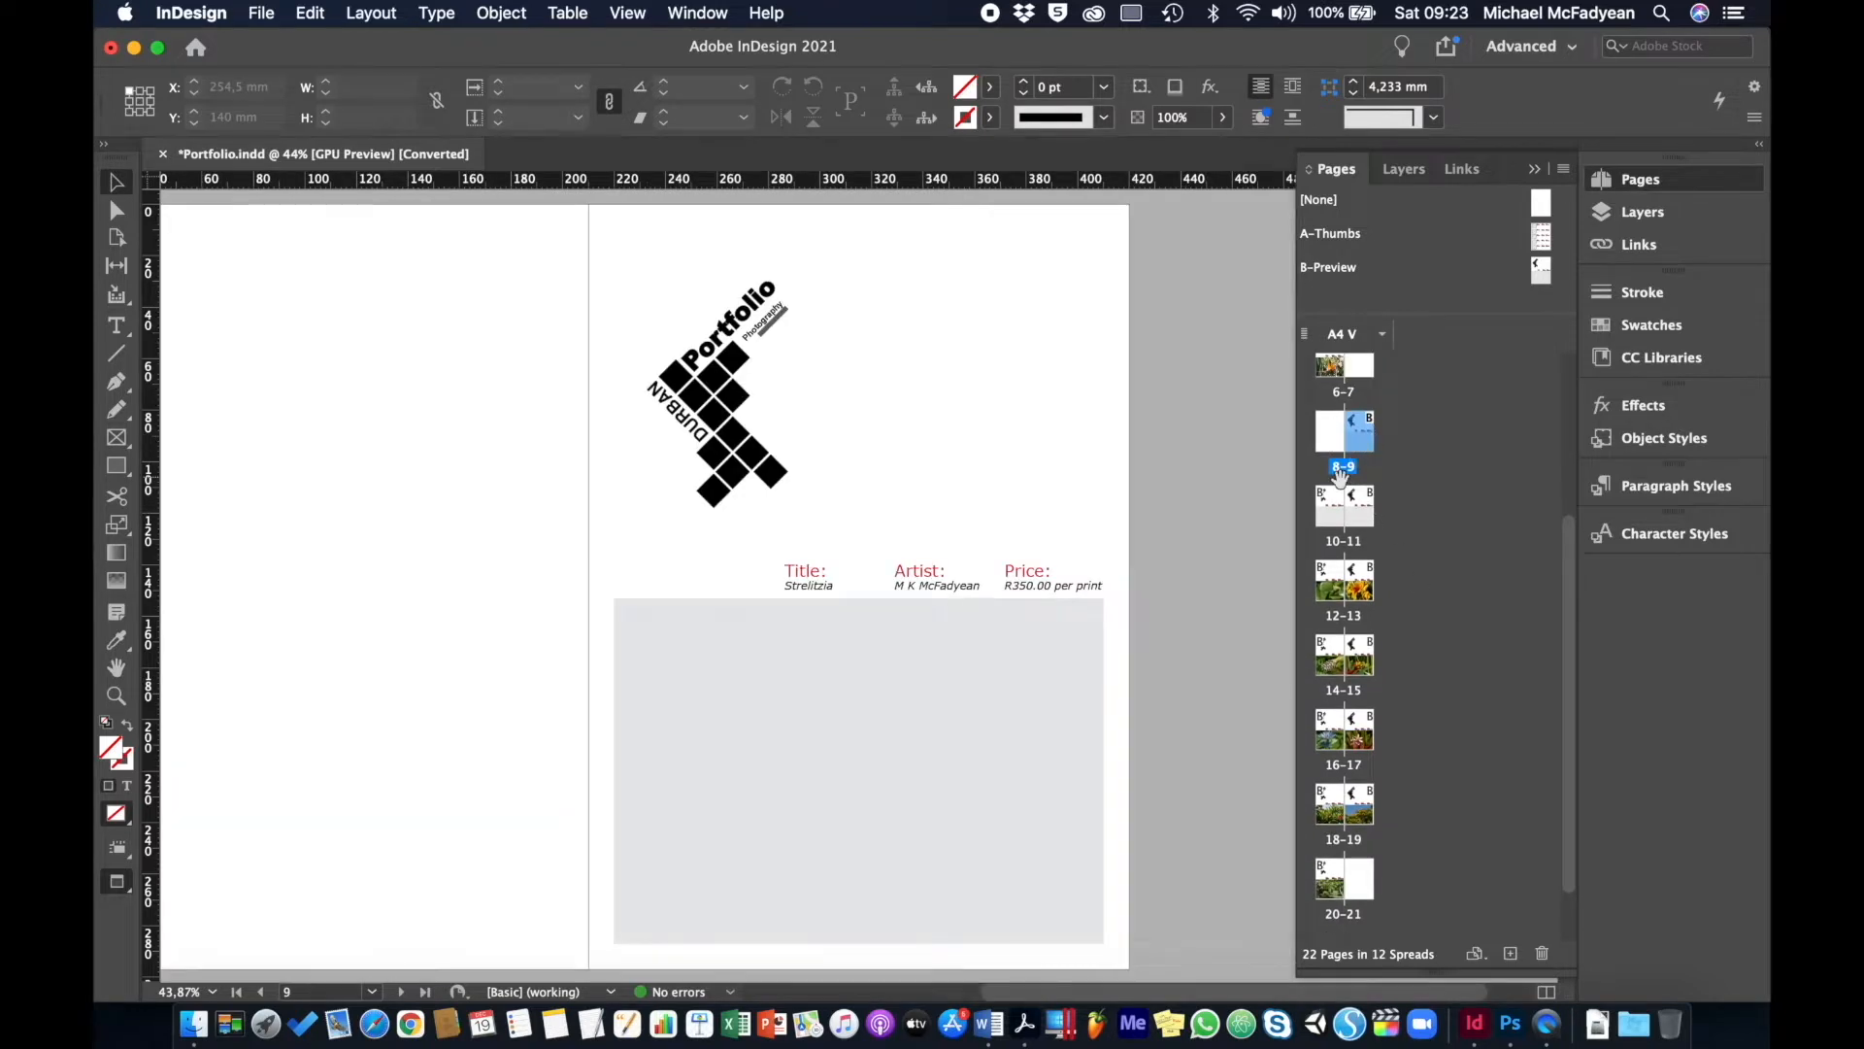
- View placeholder pages 10 and 11, then return to spread 4-5
double_click(1332, 505)
double_click(1372, 512)
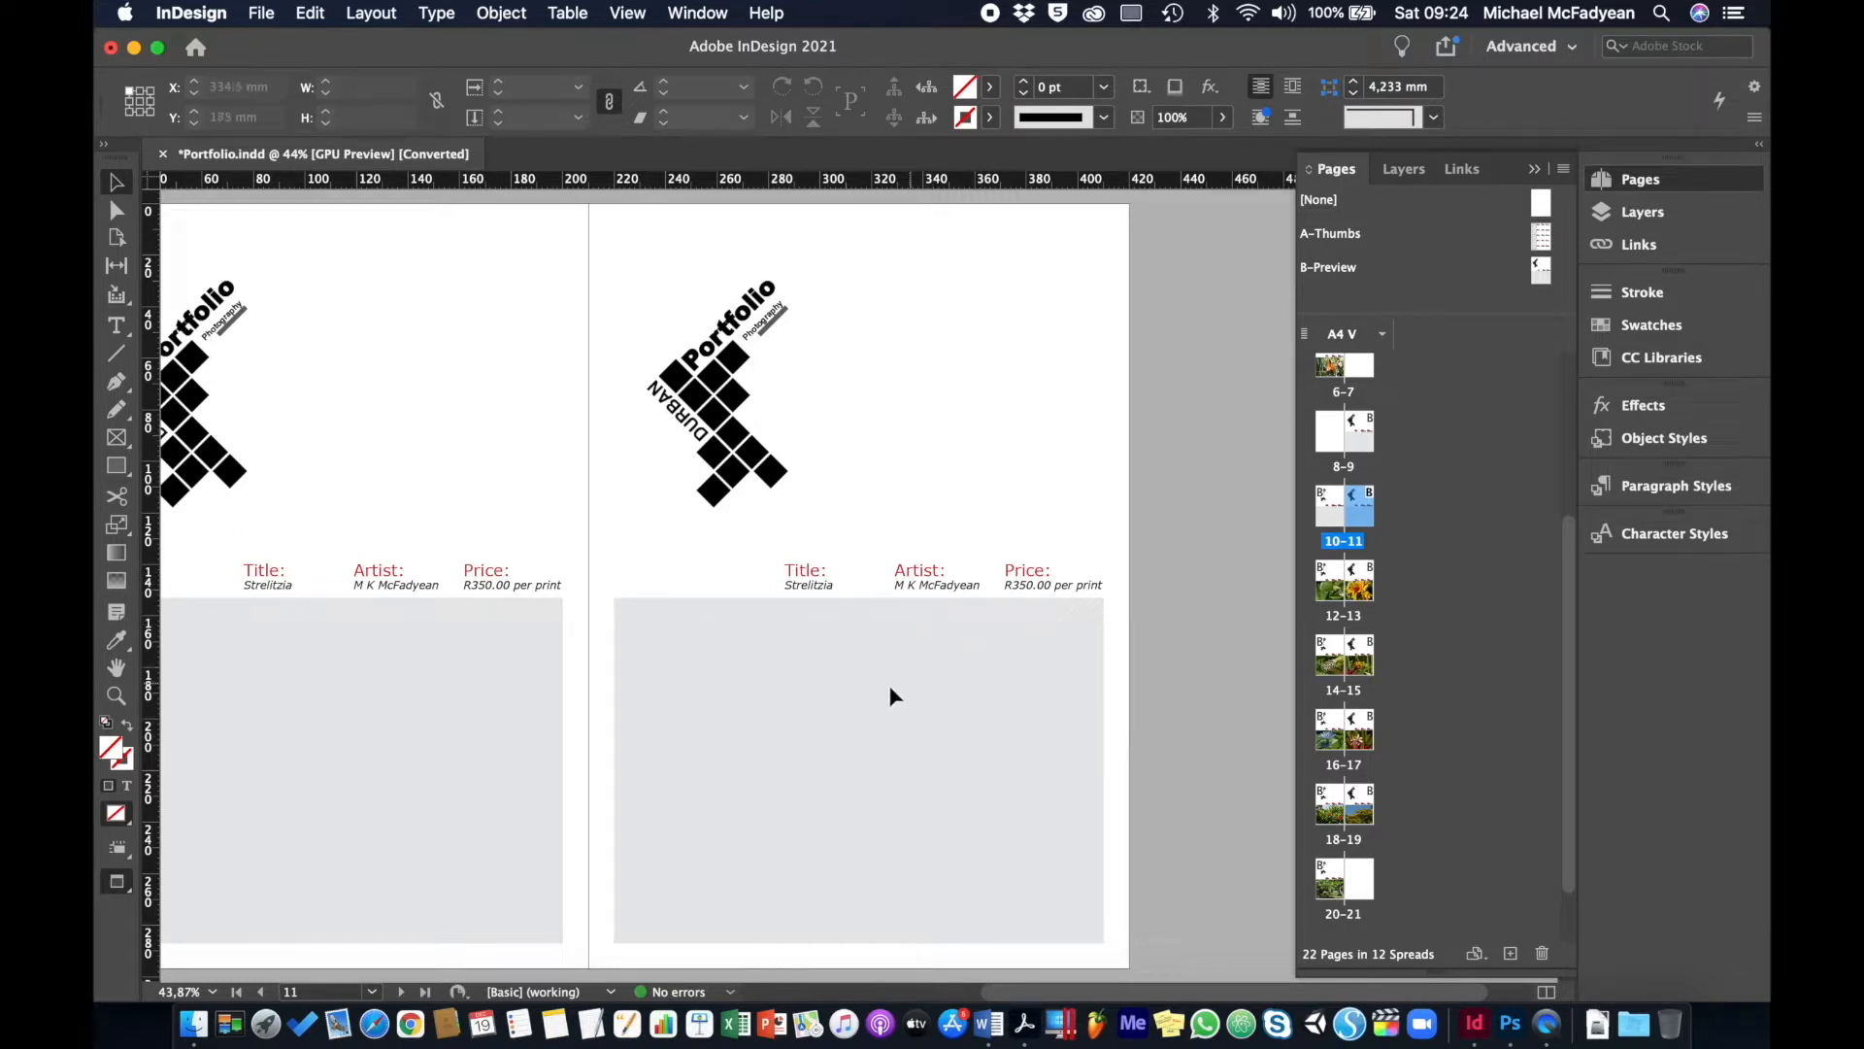
scroll(1373, 489, "up", 5)
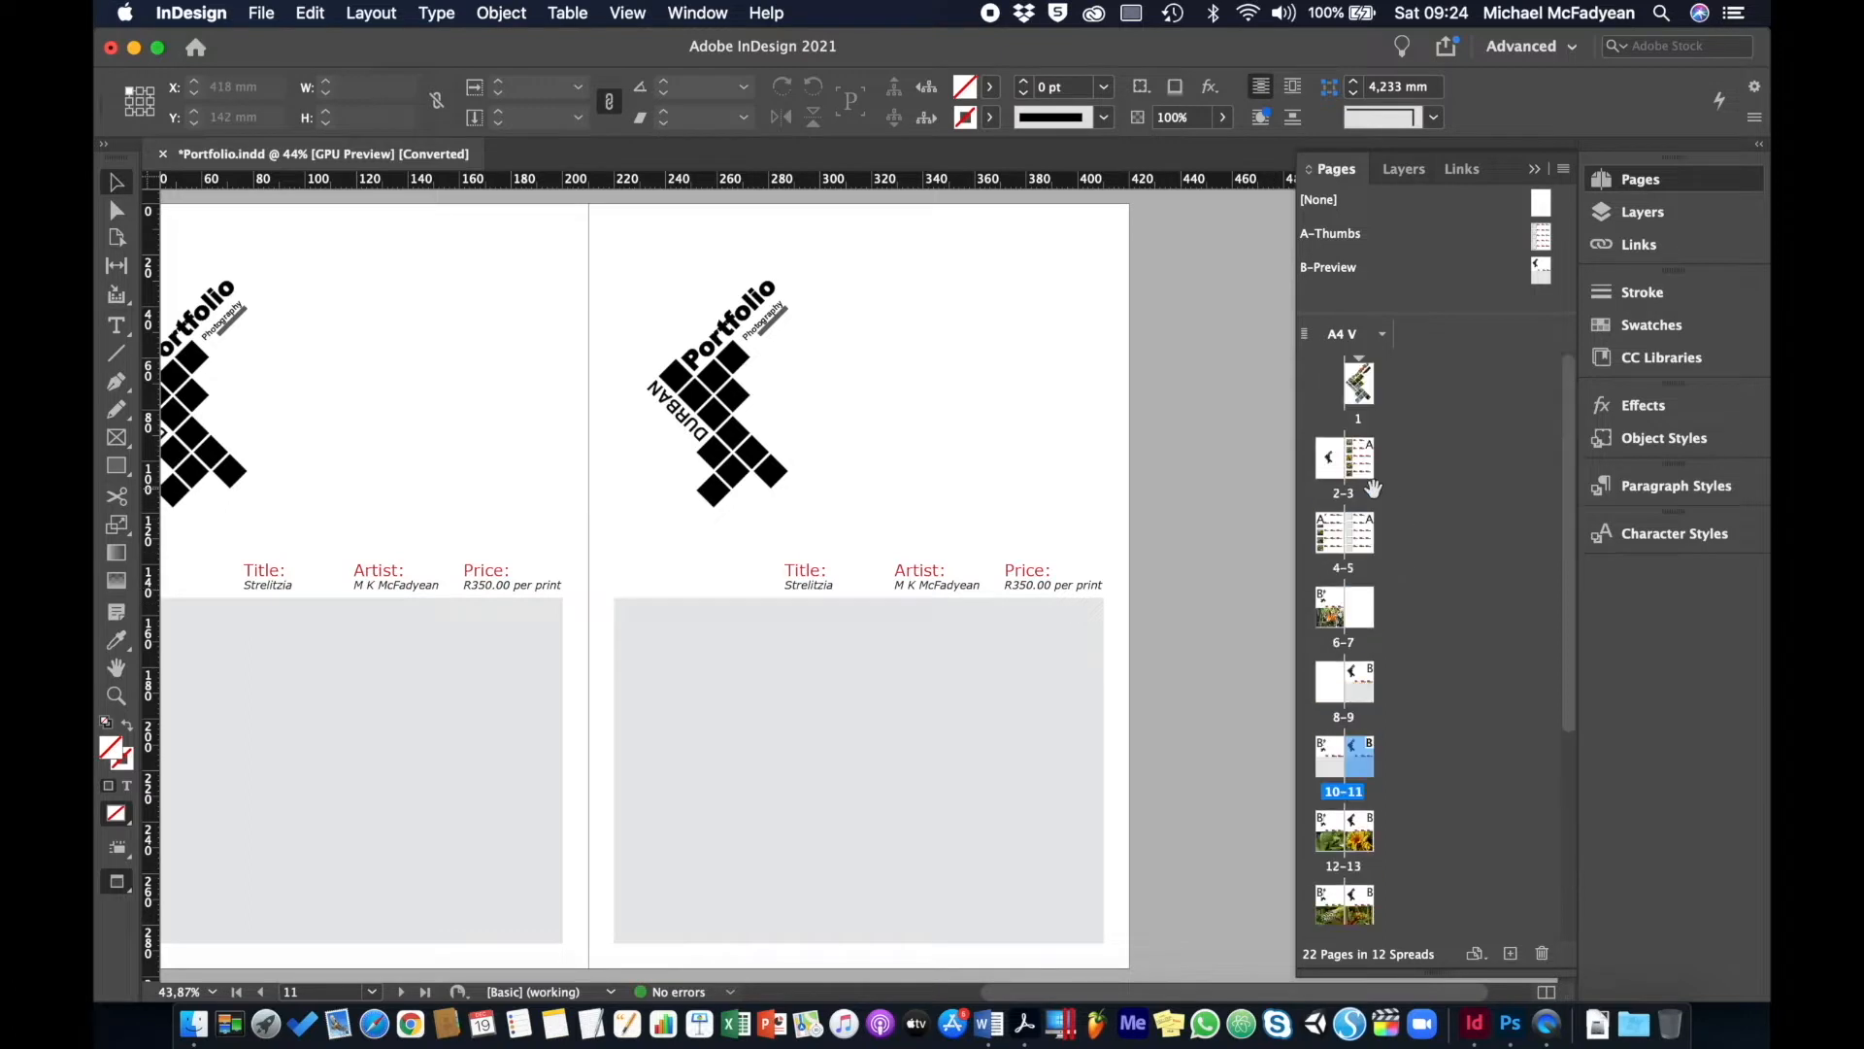
double_click(1345, 571)
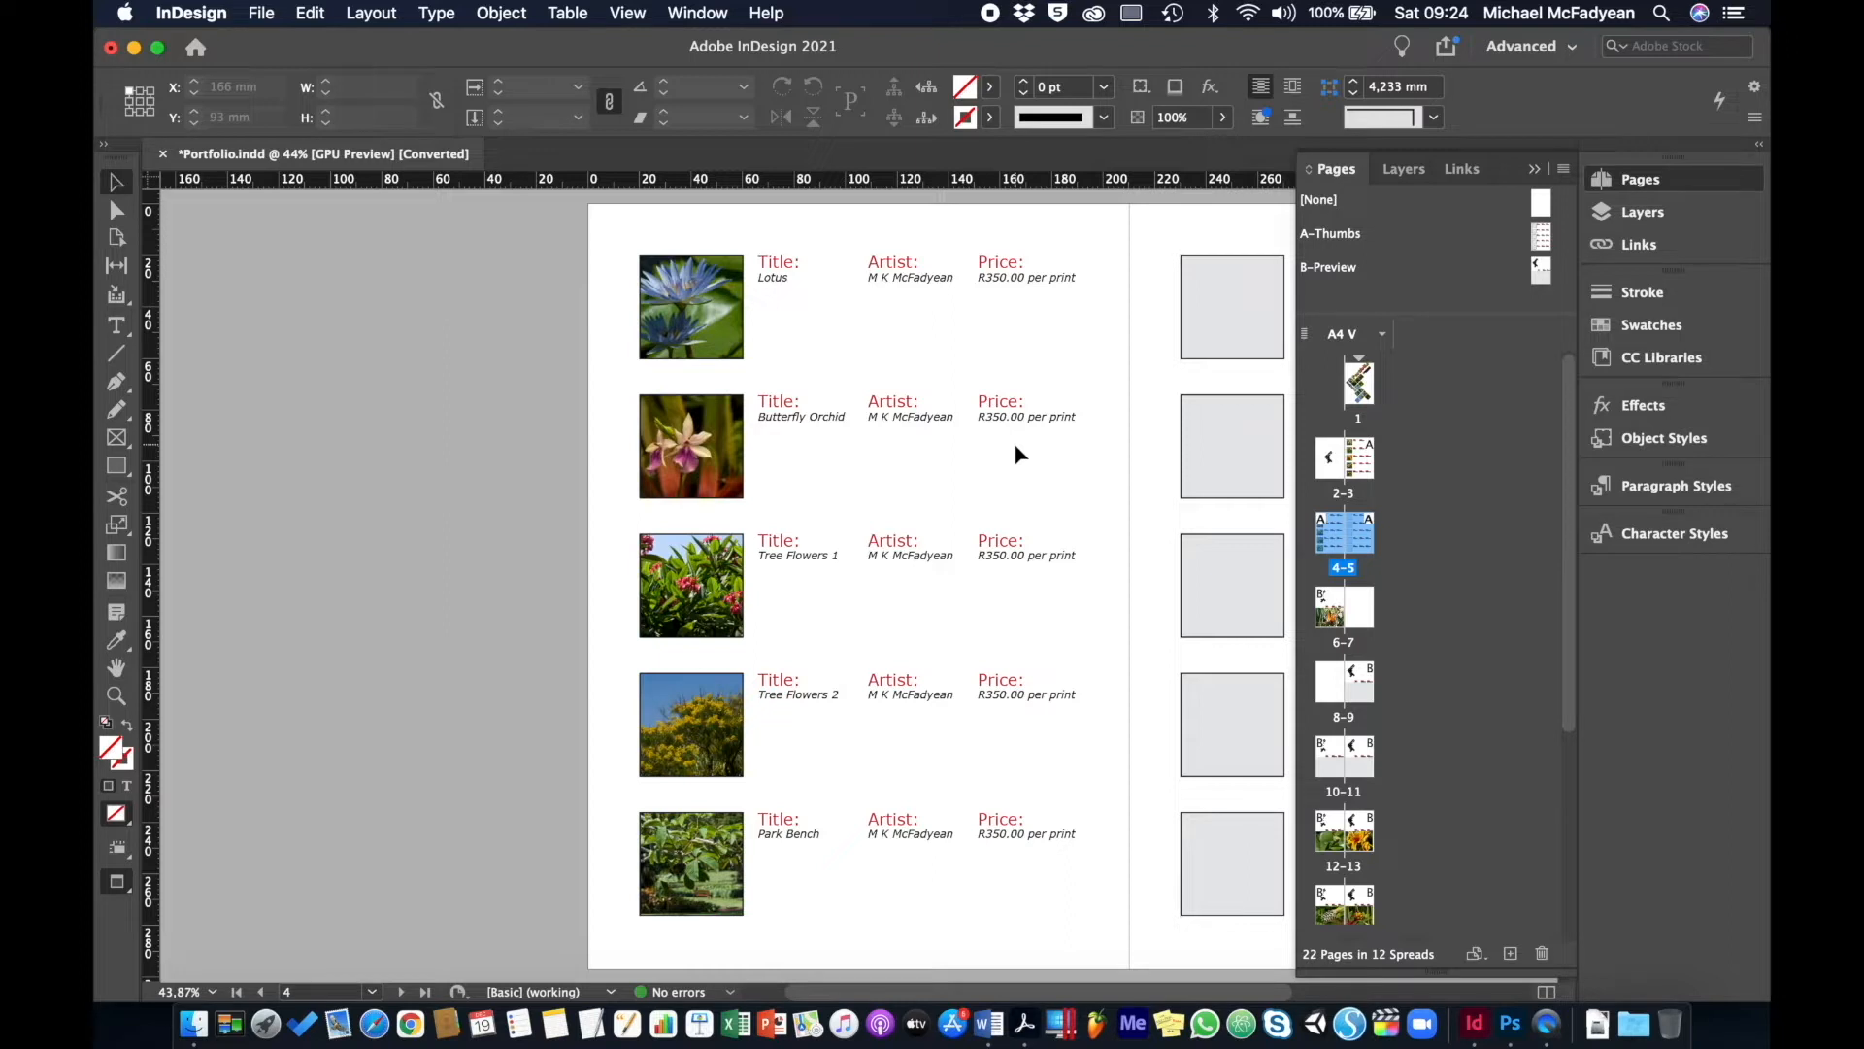
scroll(1014, 443, "right", 5)
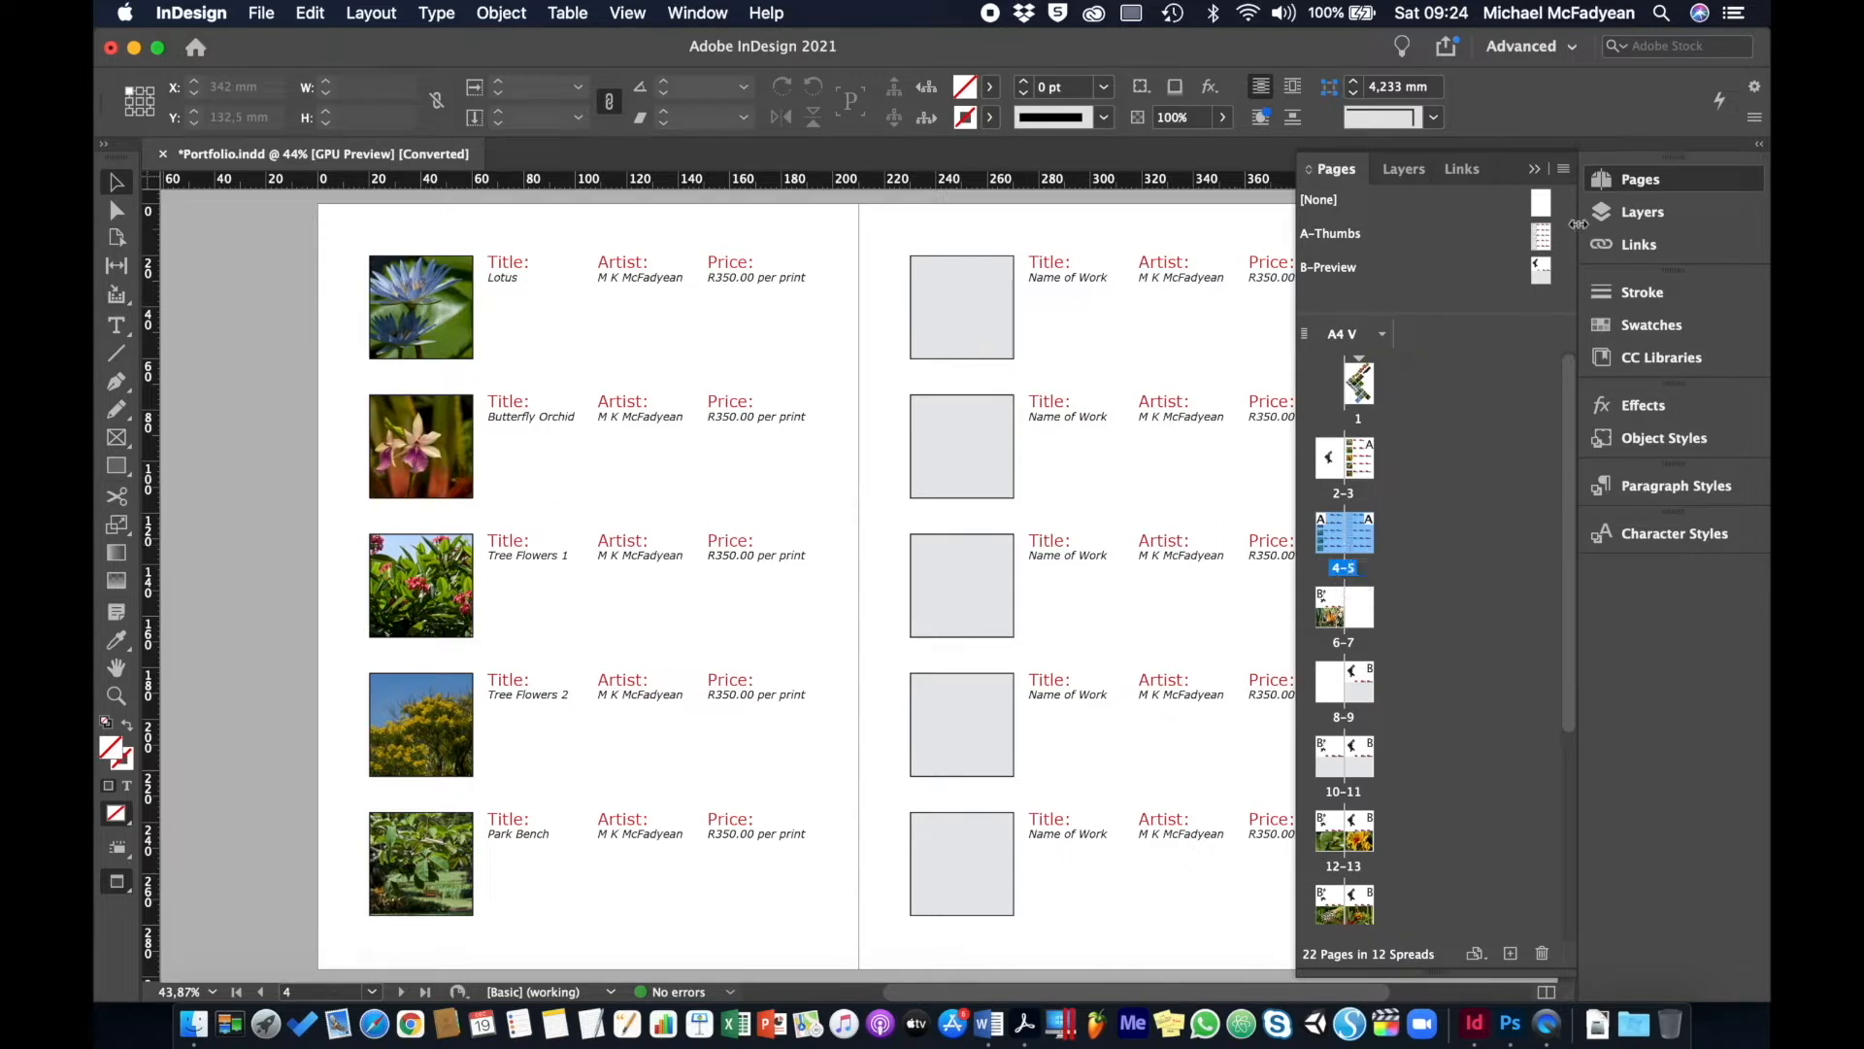
- Duplicate spread 4-5 to the document's end via Duplicate Spread, then return to spread 4-5
left_click(1562, 171)
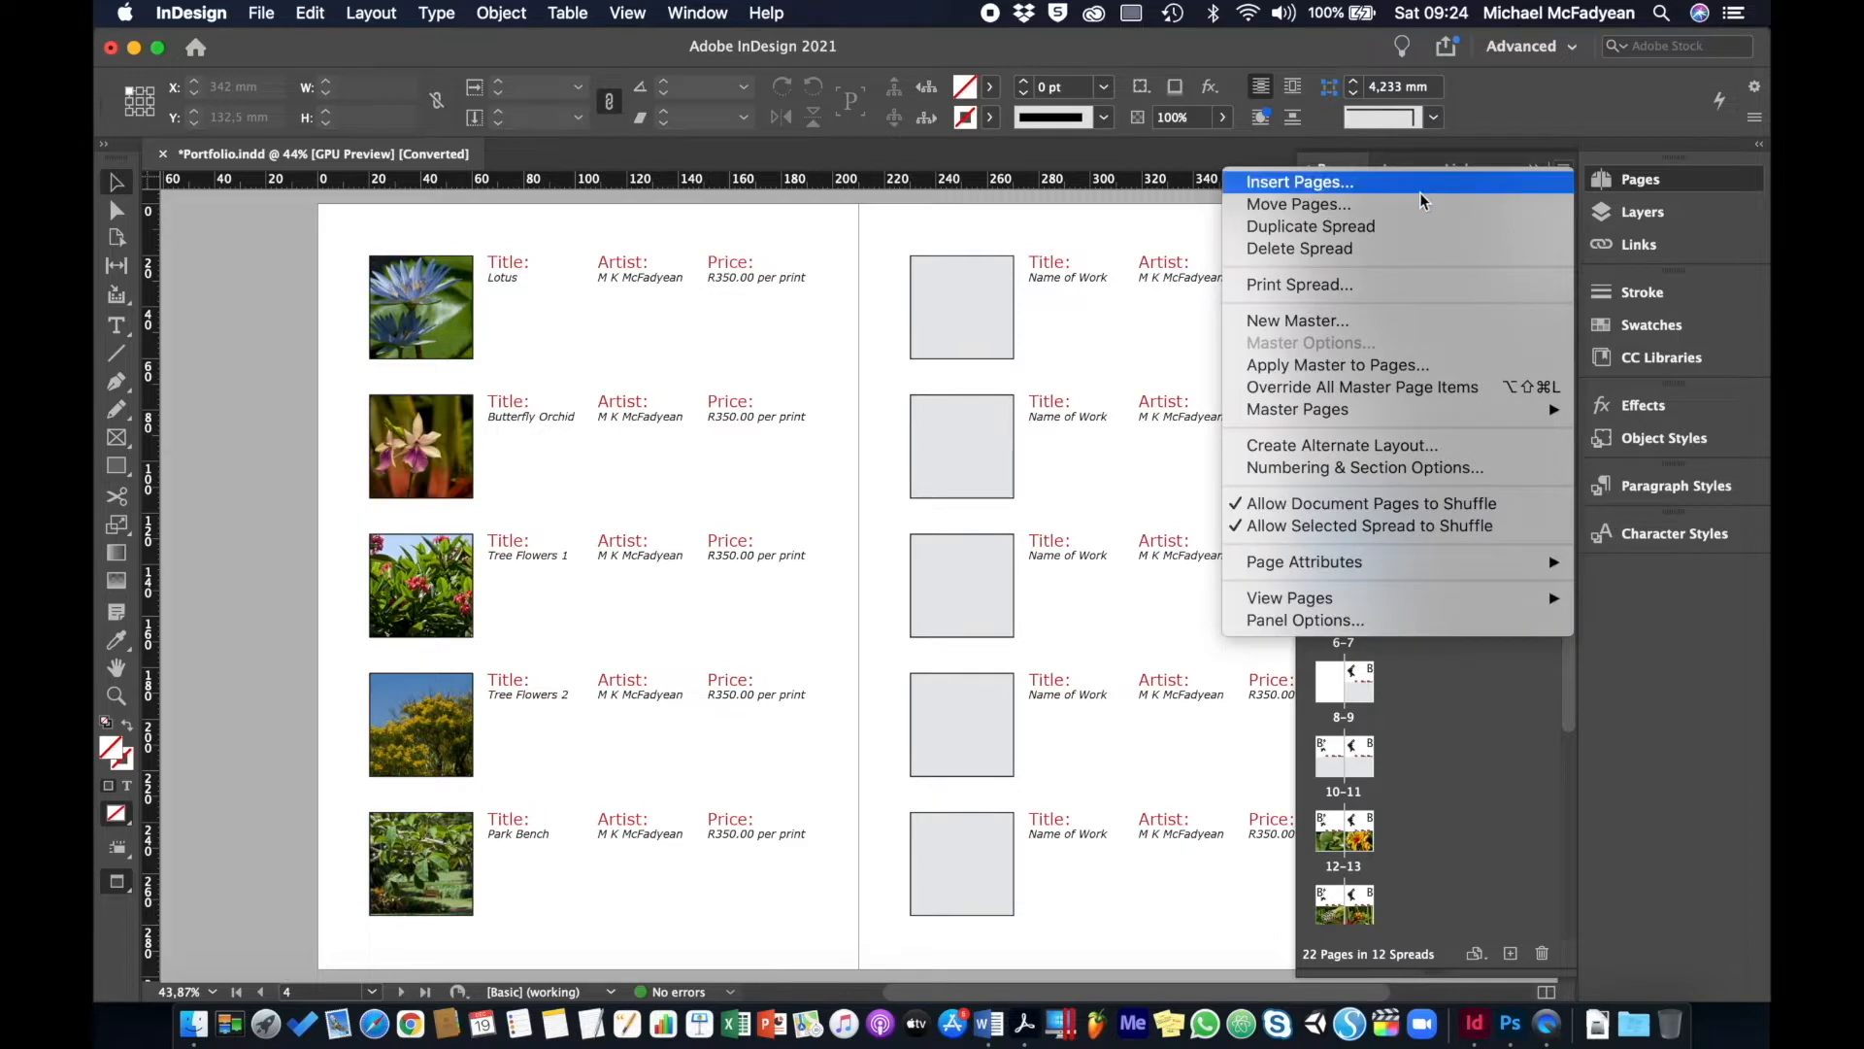
left_click(1382, 229)
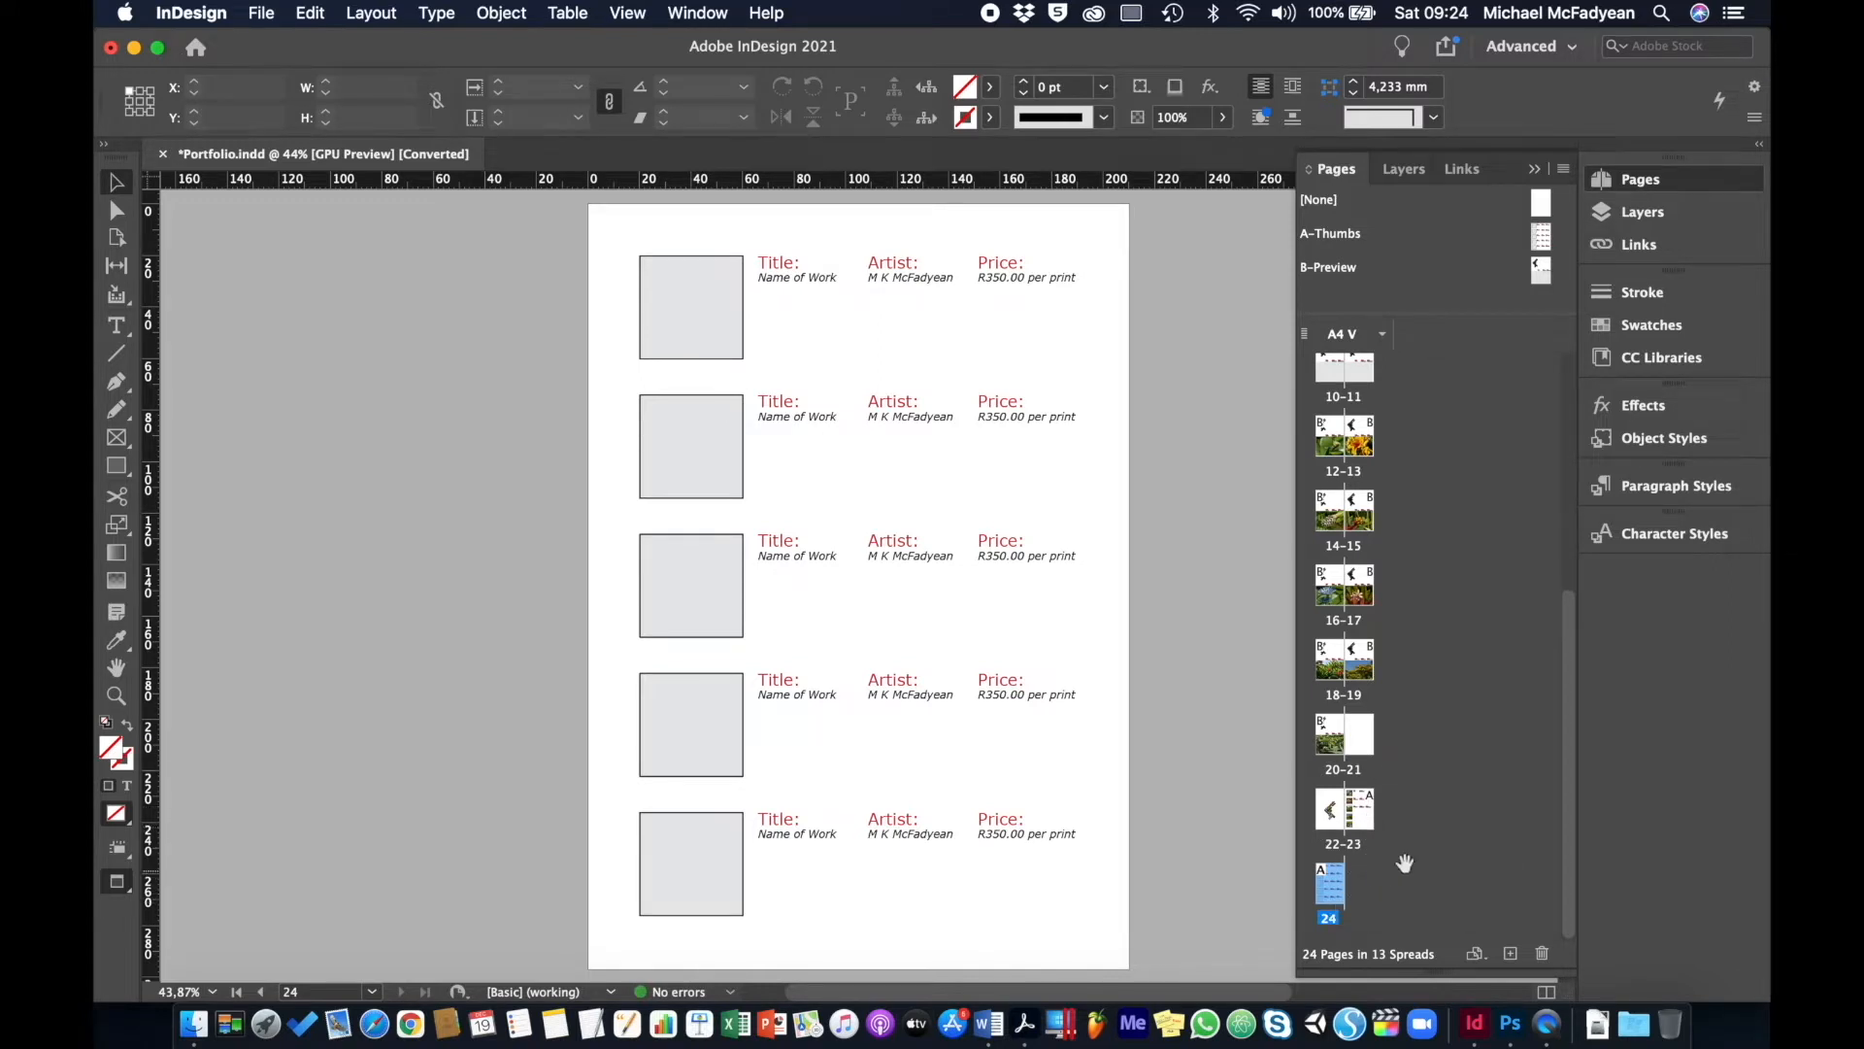
scroll(1415, 857, "up", 8)
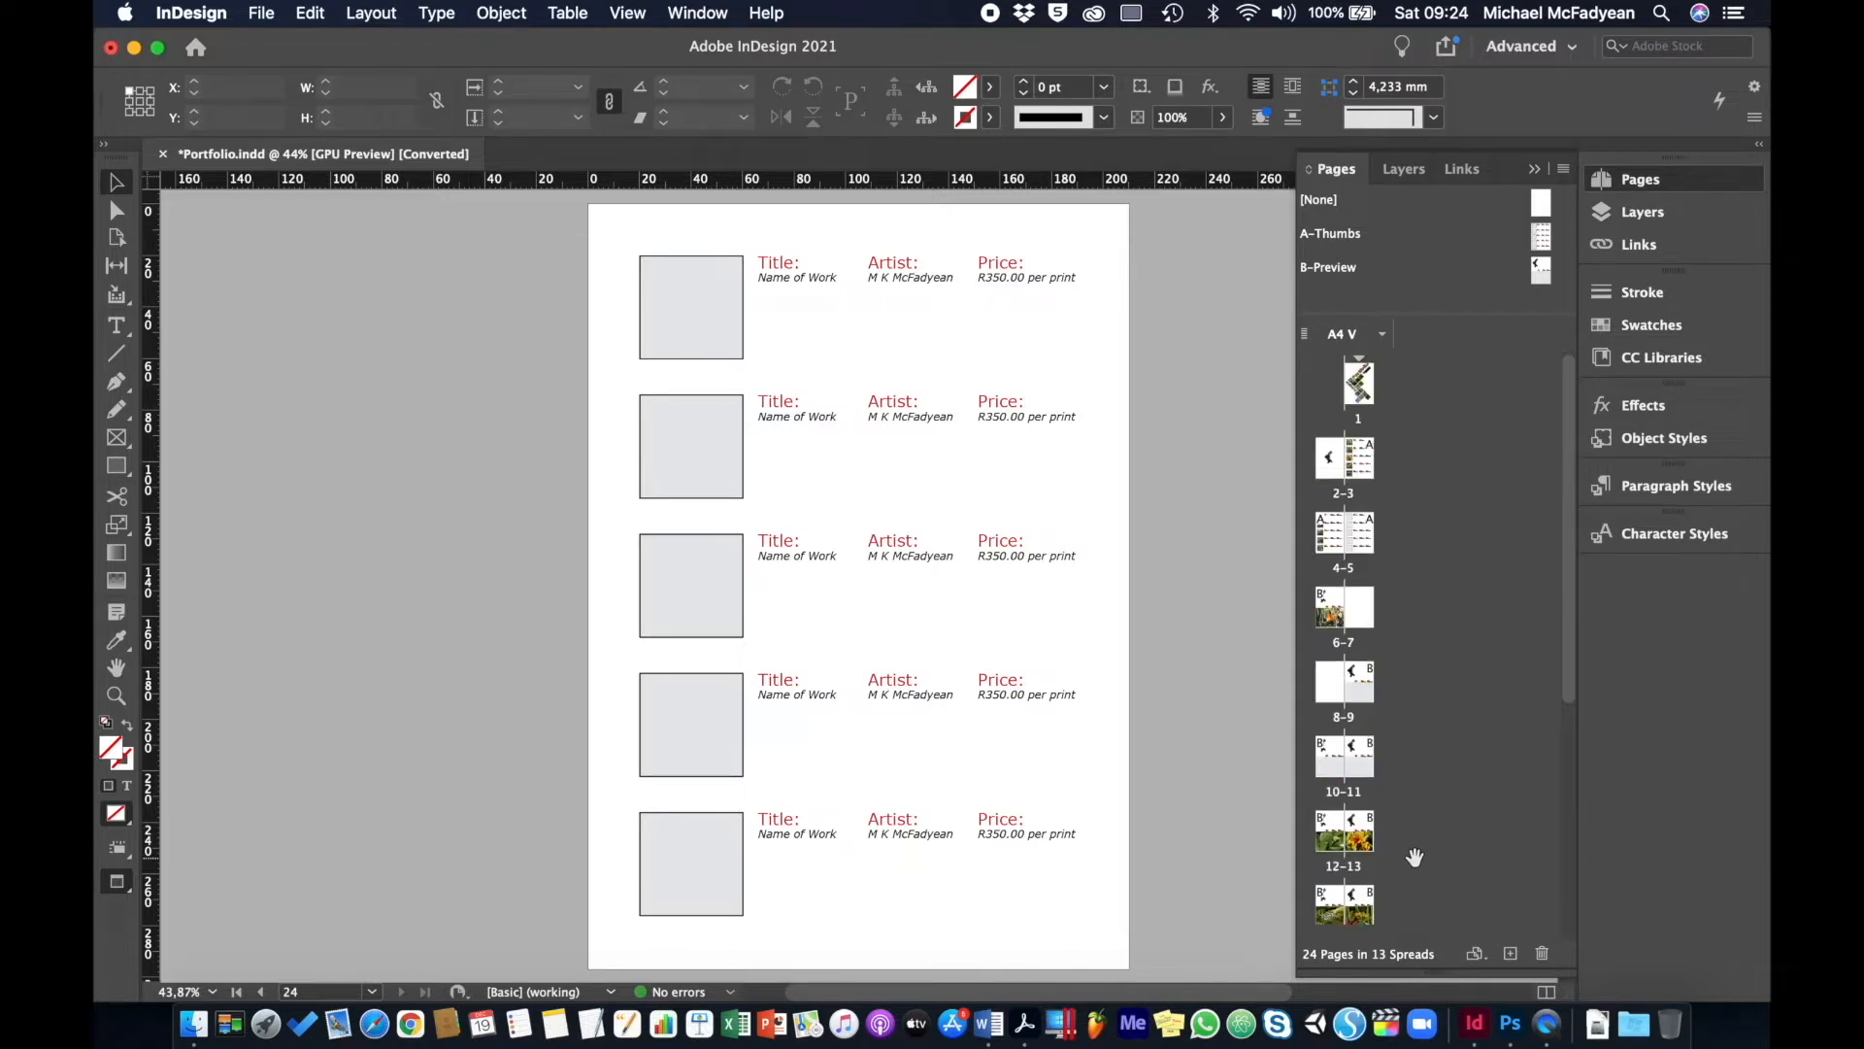
double_click(1345, 571)
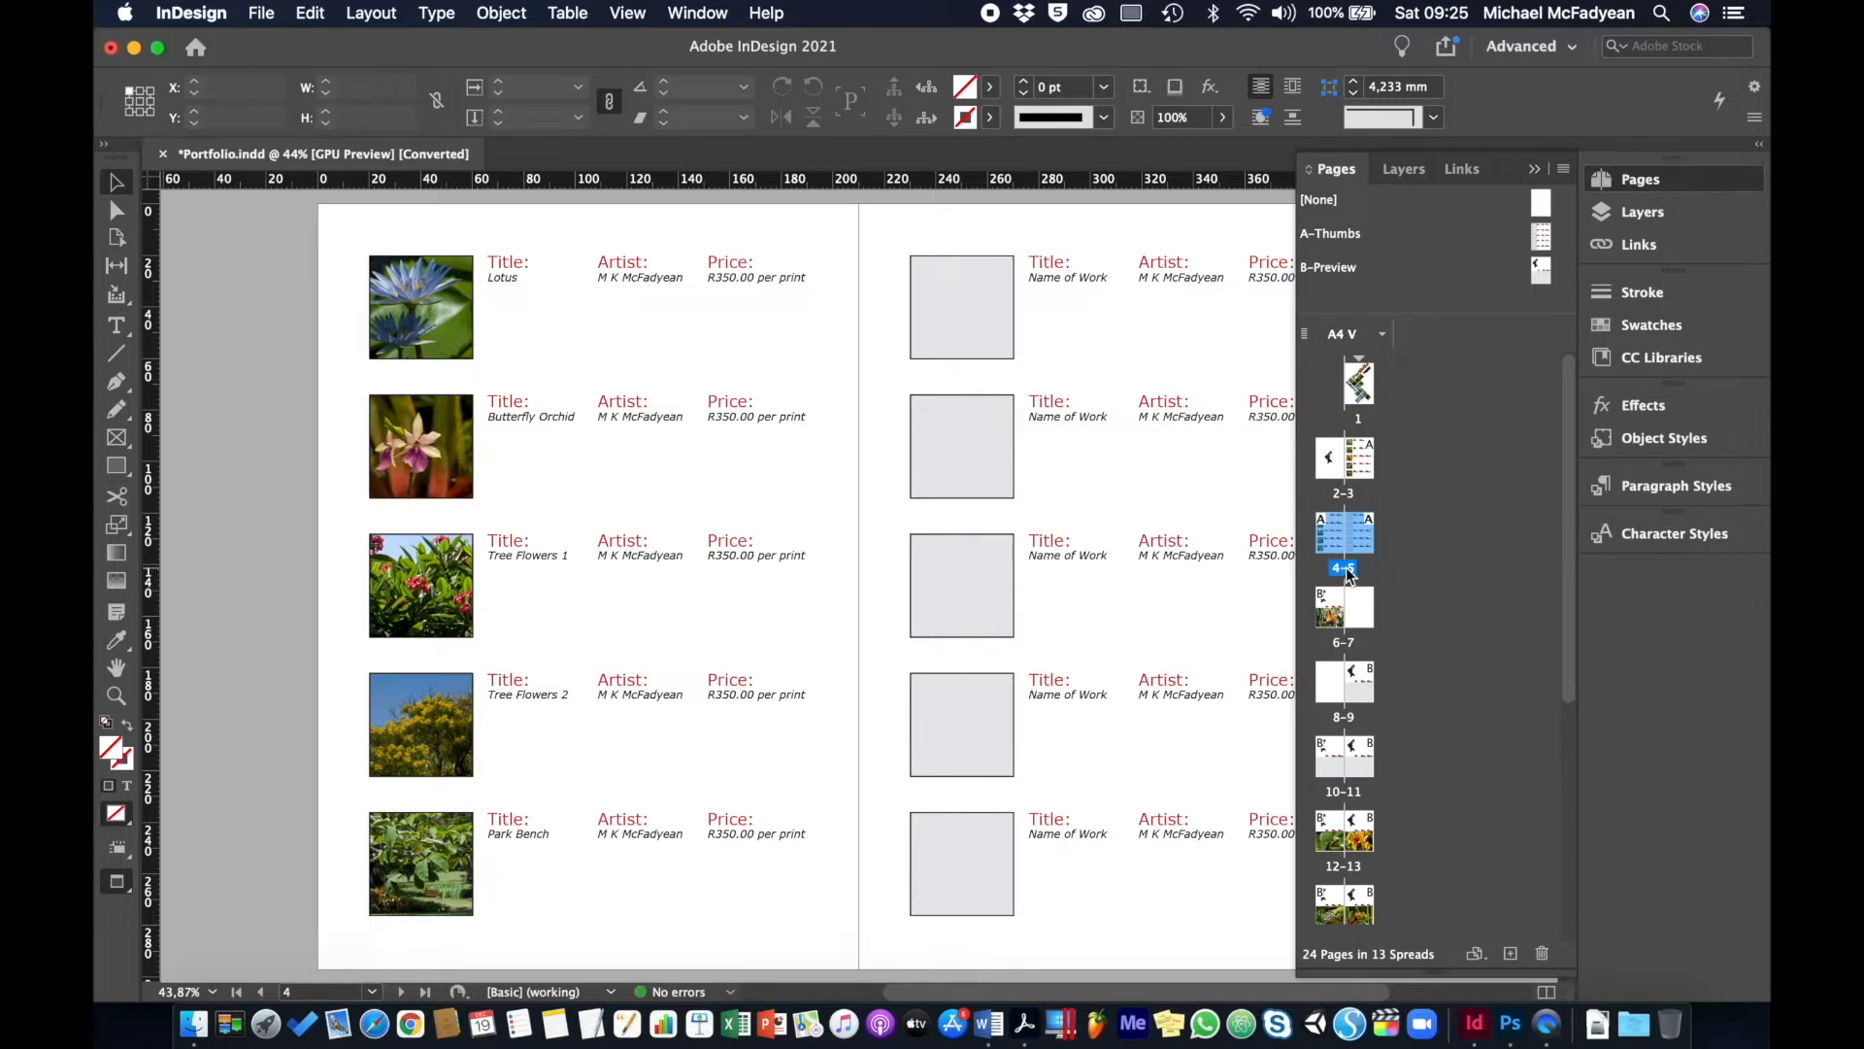
- Alt-drag spread 4-5 to place a copy after spread 8-9
left_click_drag(1347, 575, 1383, 704)
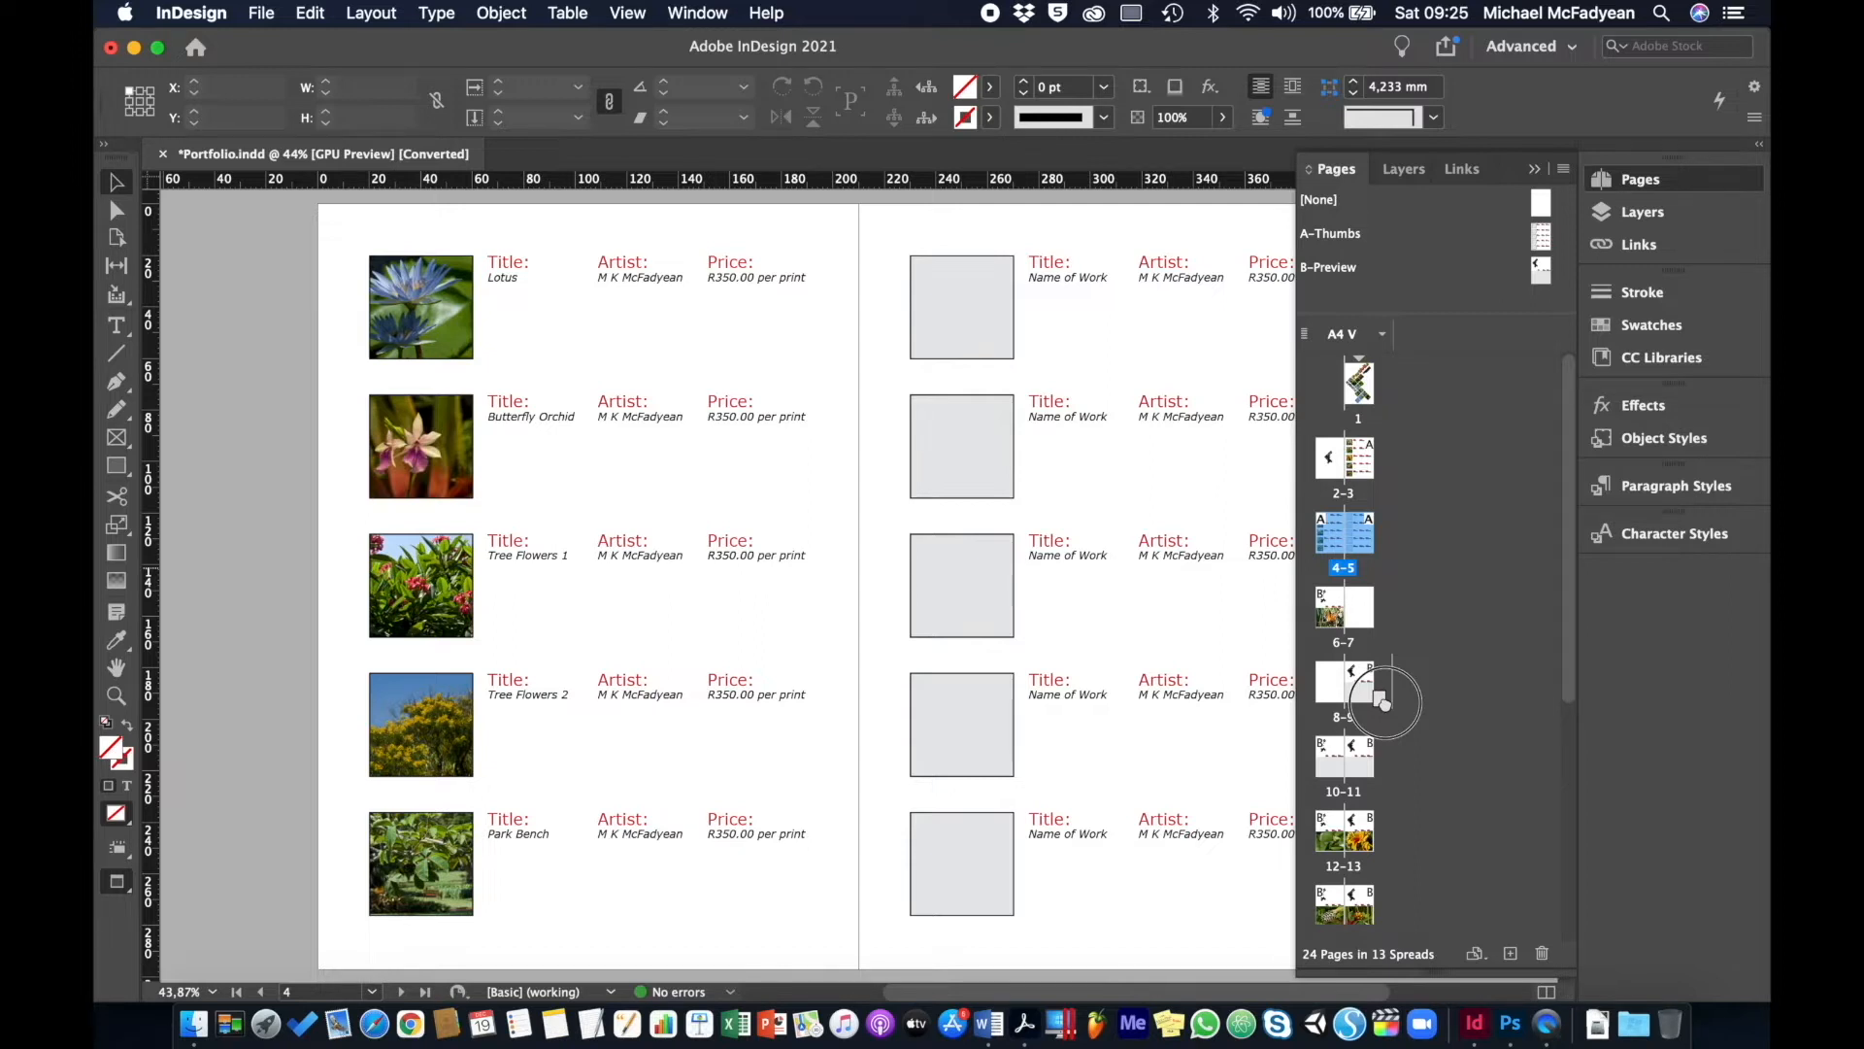
left_click_drag(1385, 701, 1385, 701)
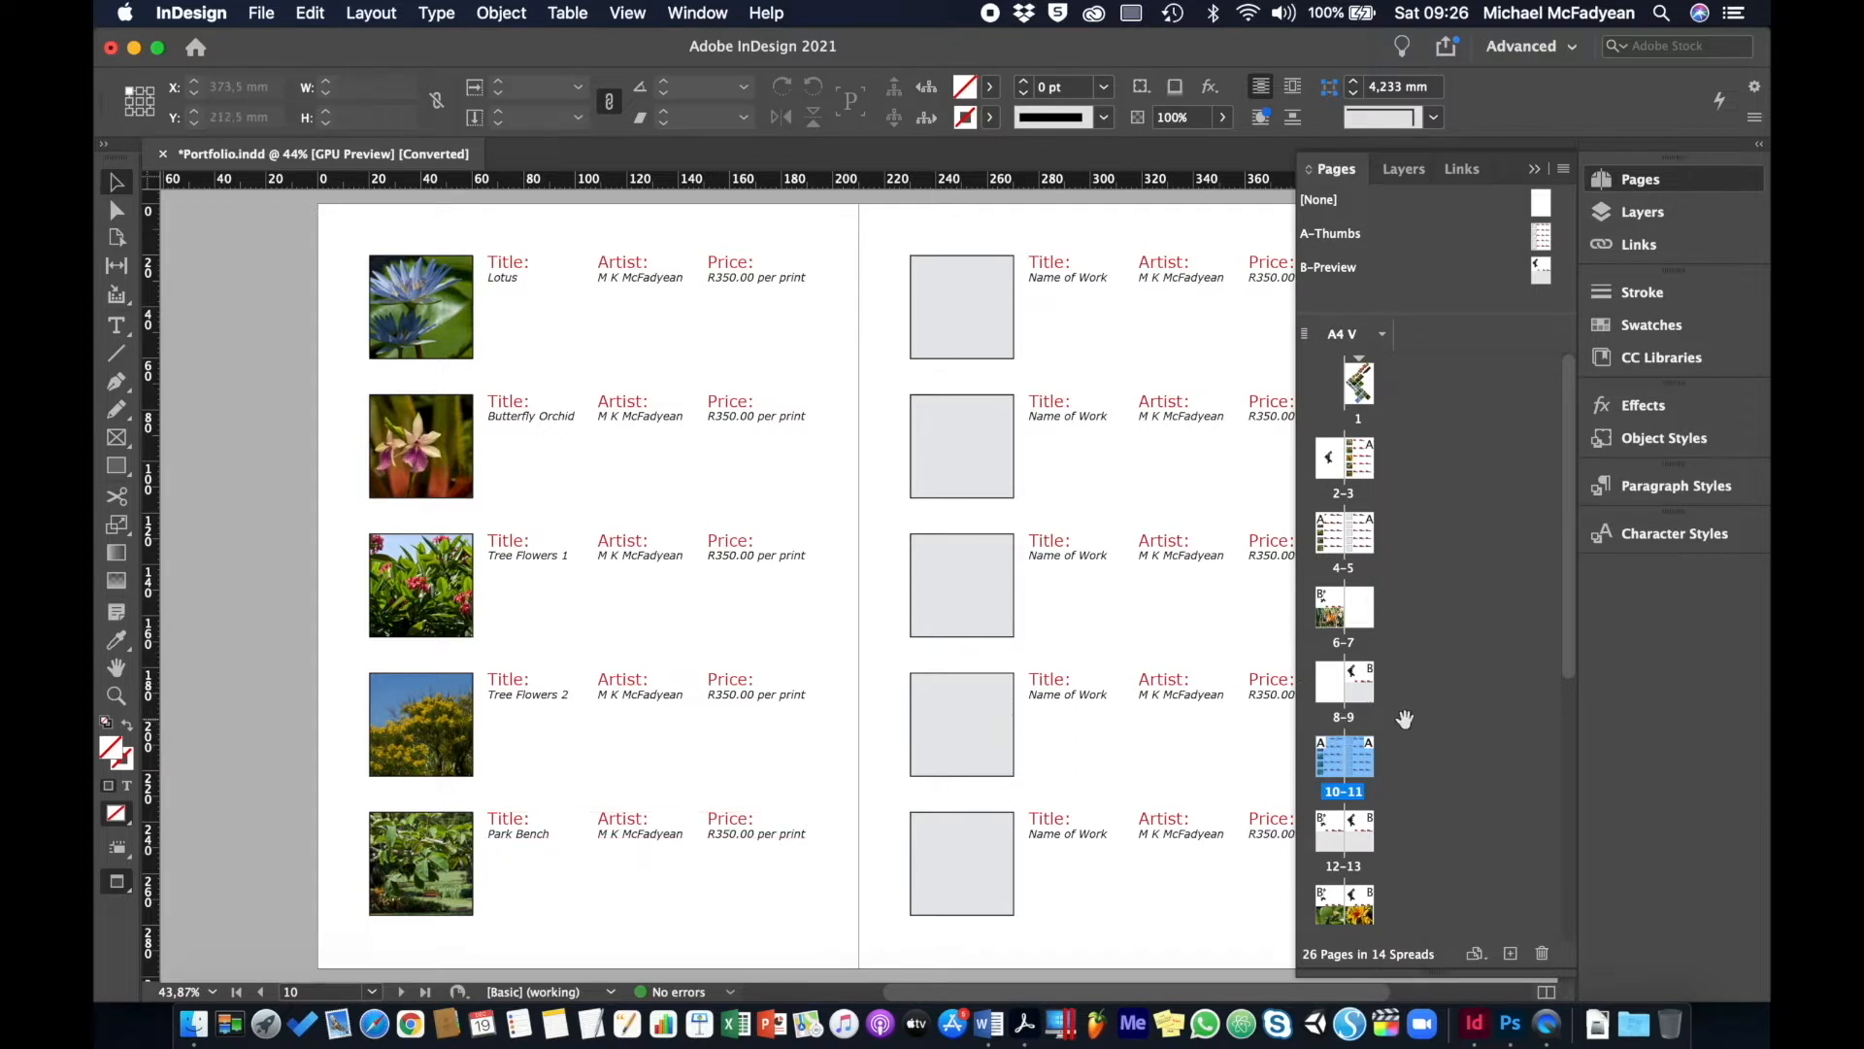
scroll(1405, 718, "down", 3)
scroll(1405, 719, "down", 3)
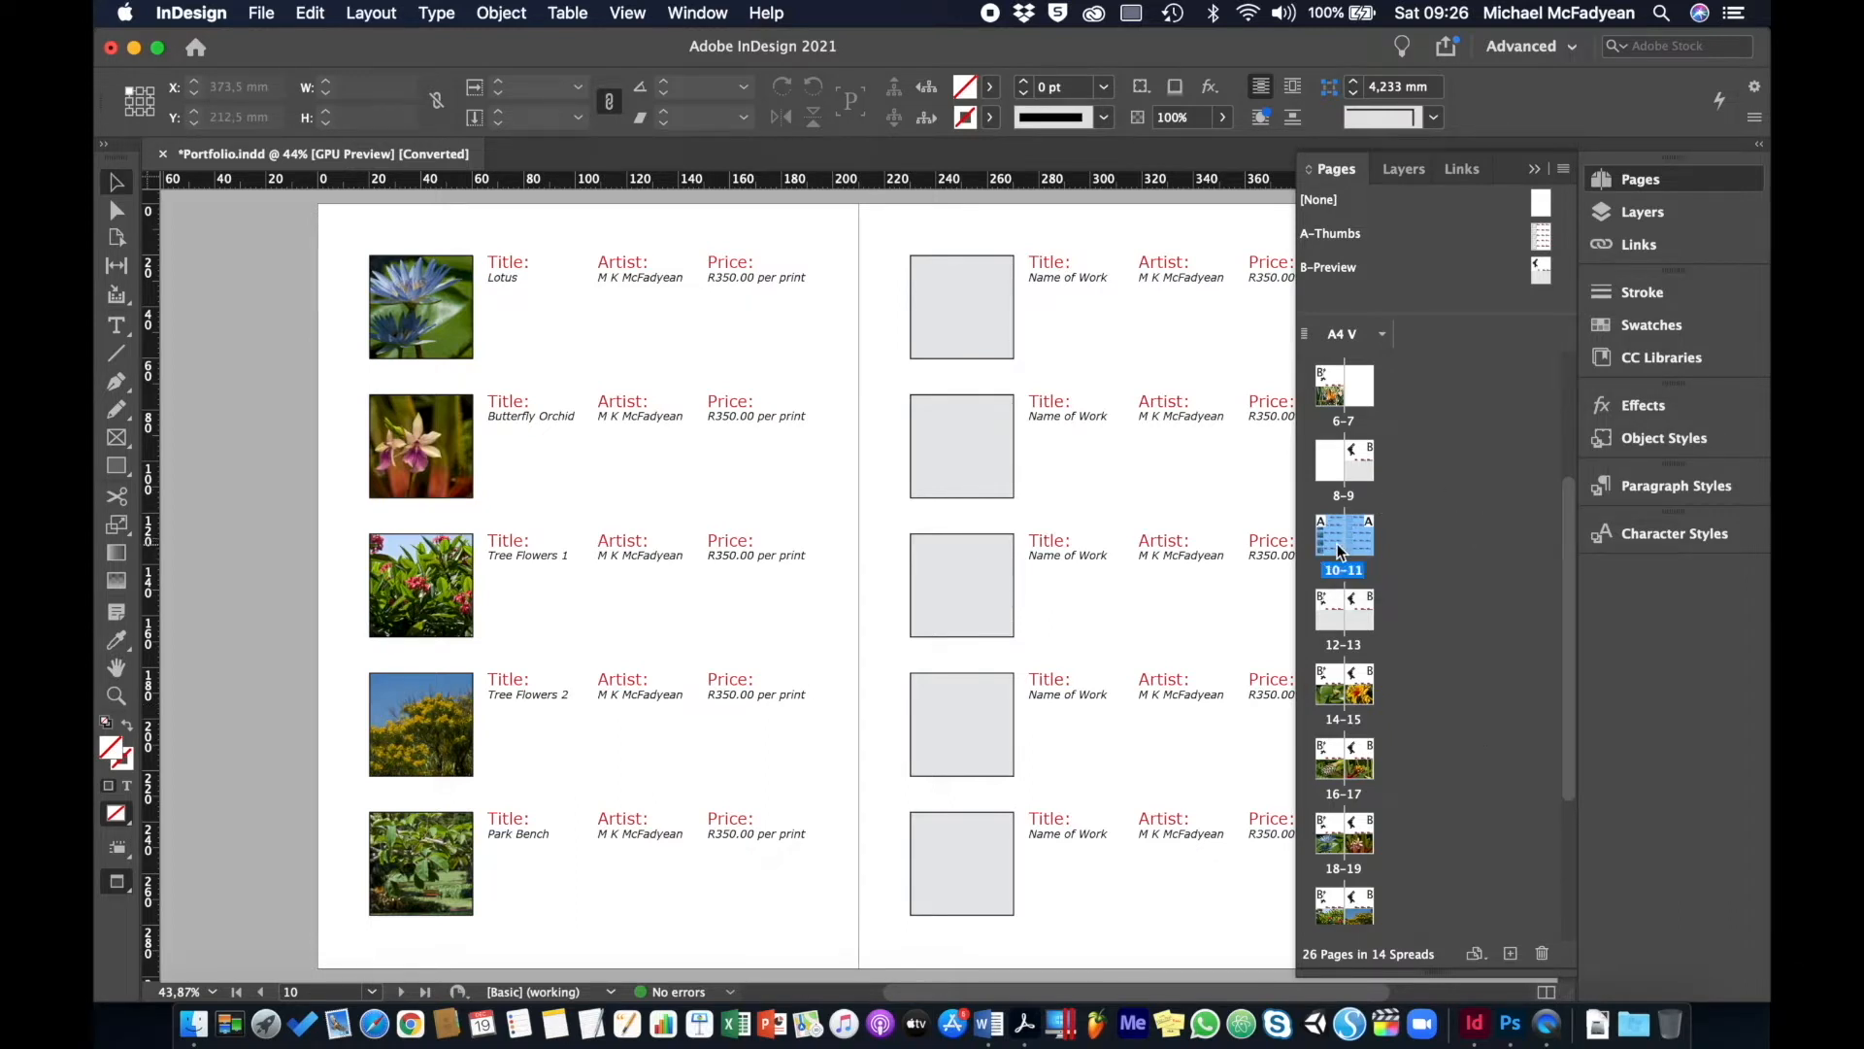
- Delete spreads 12-13 through page 26, confirming removal of pages with objects
scroll(1338, 550, "down", 5)
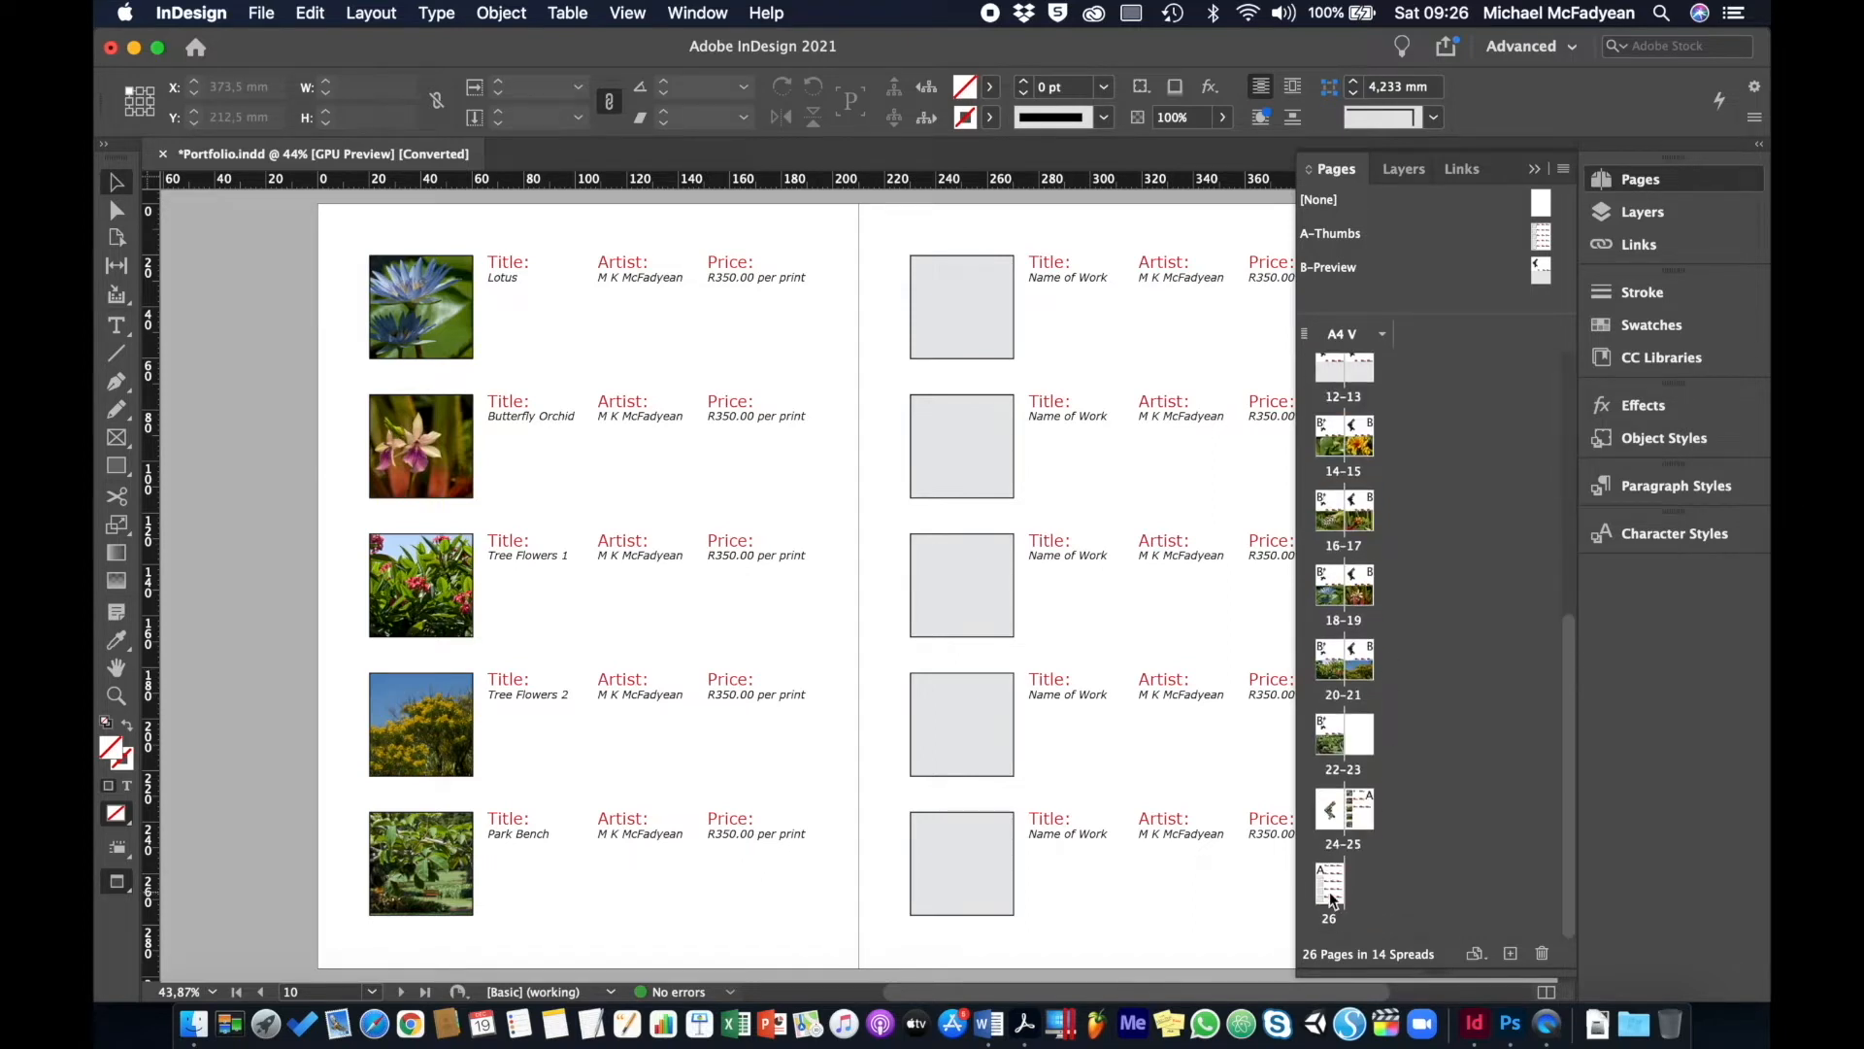
left_click(1331, 899, "shift")
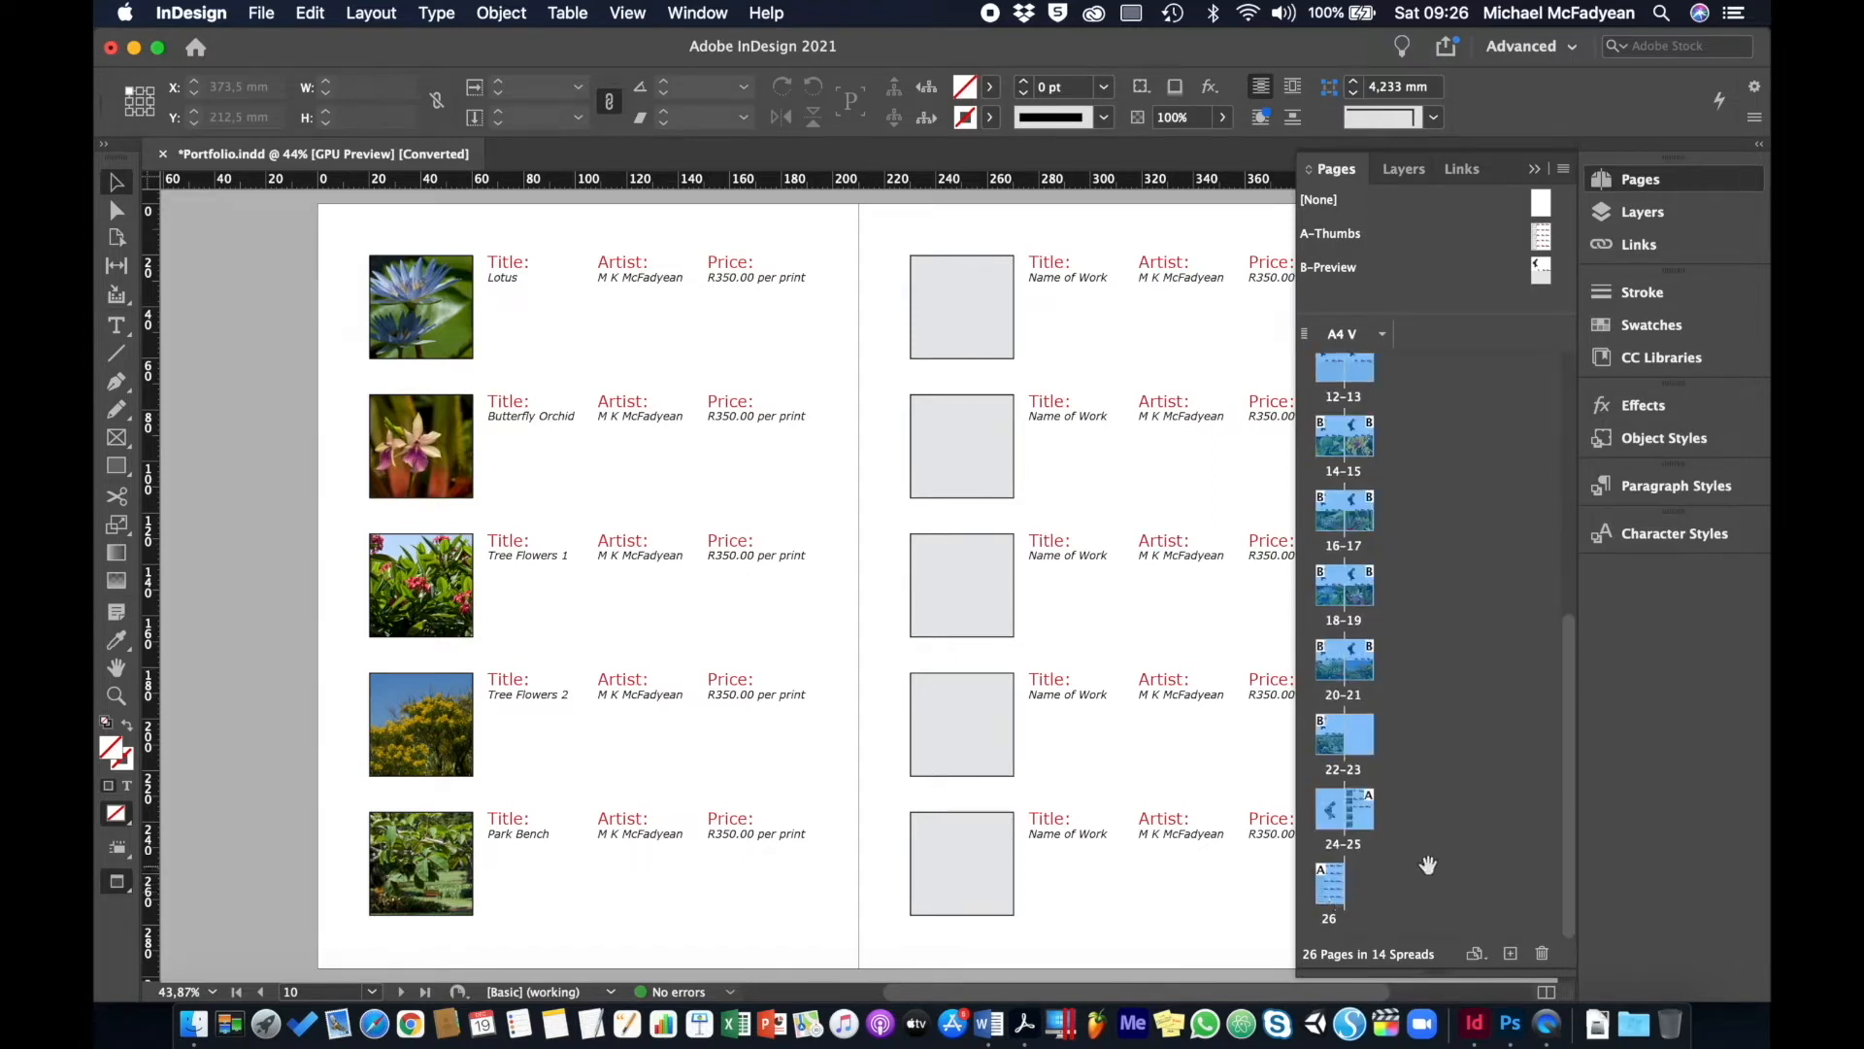
scroll(1427, 864, "up", 3)
scroll(1427, 864, "down", 3)
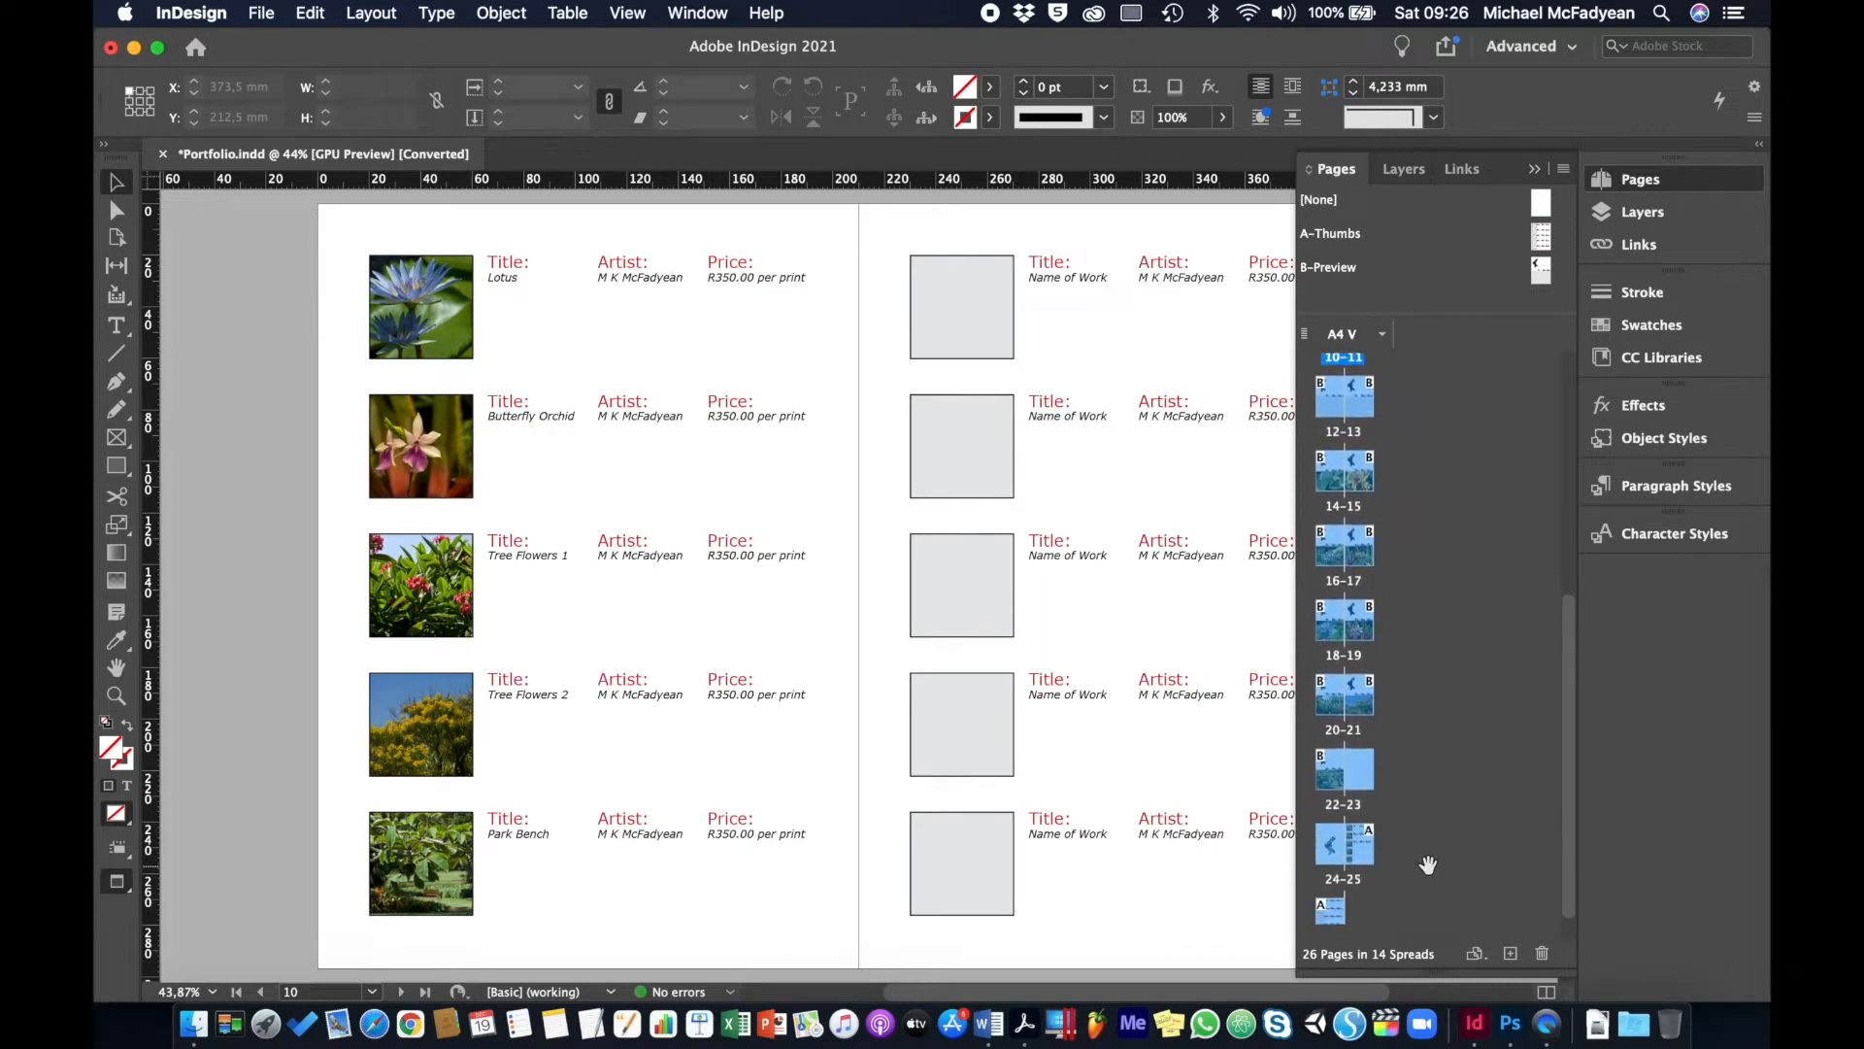
left_click(1542, 955)
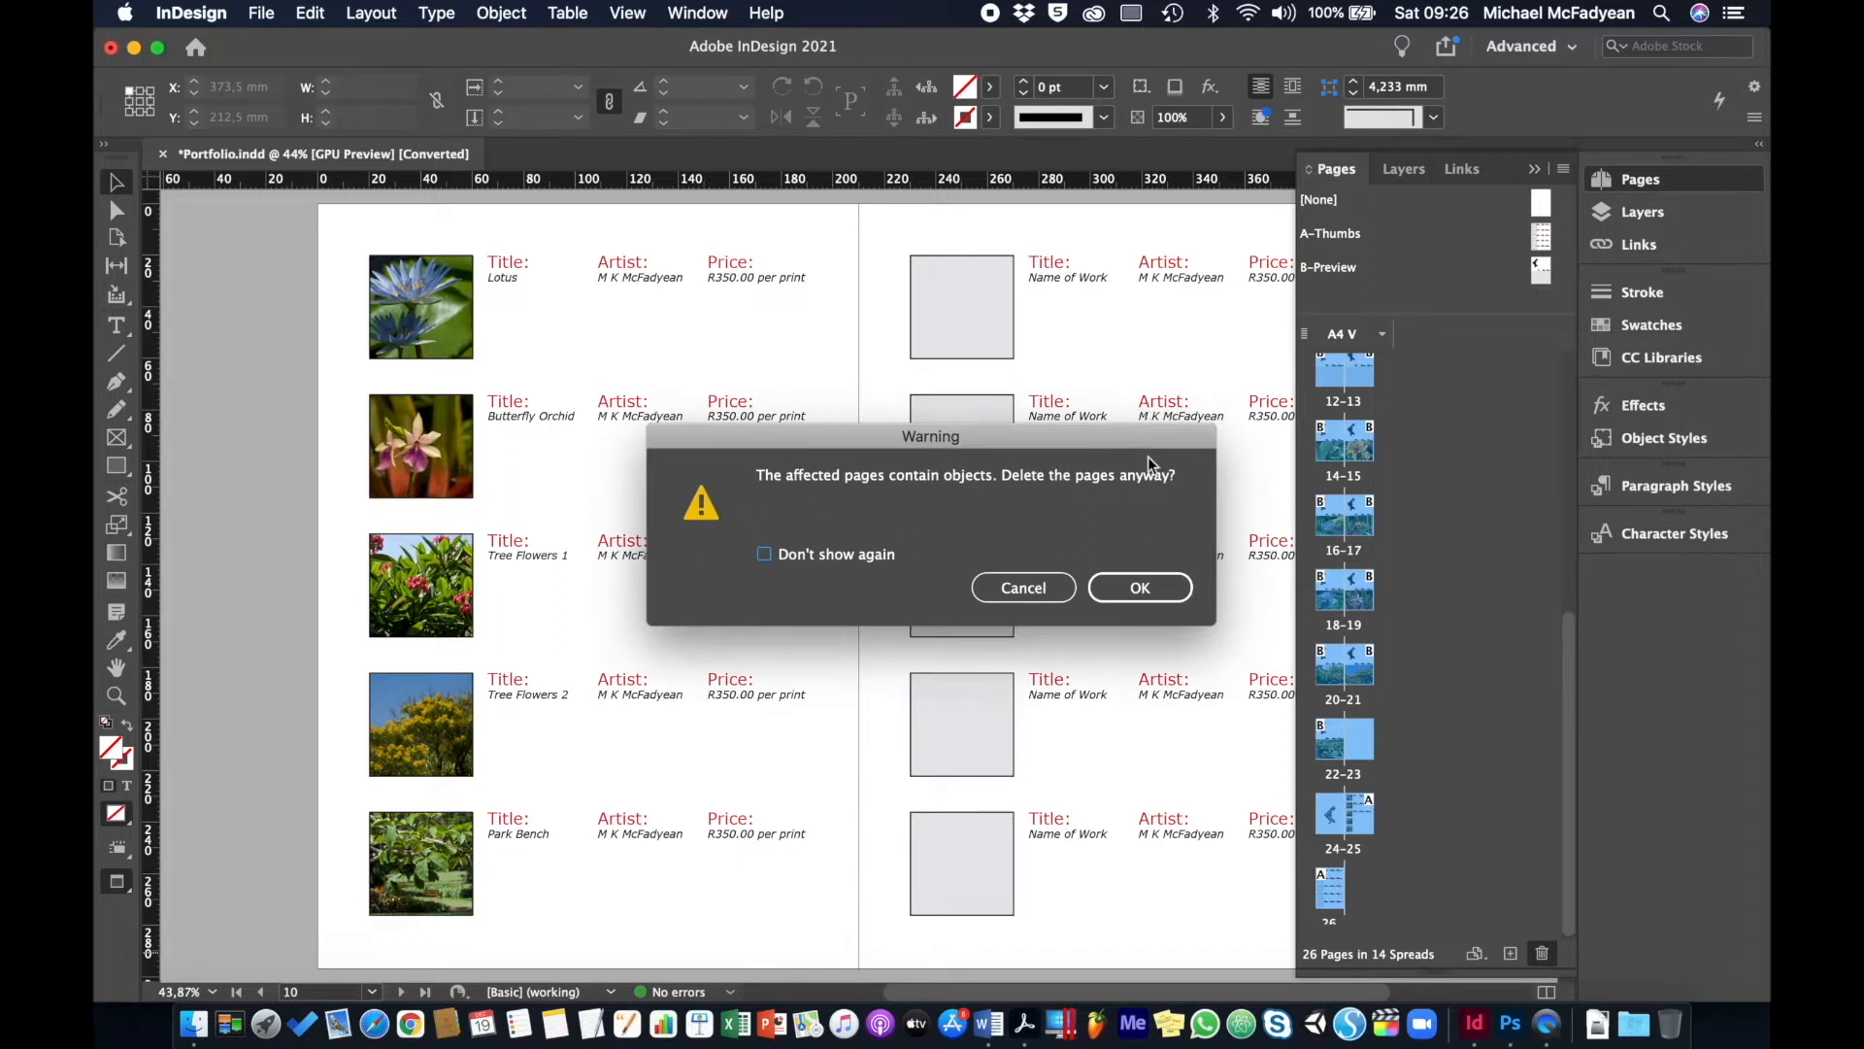
left_click(1137, 593)
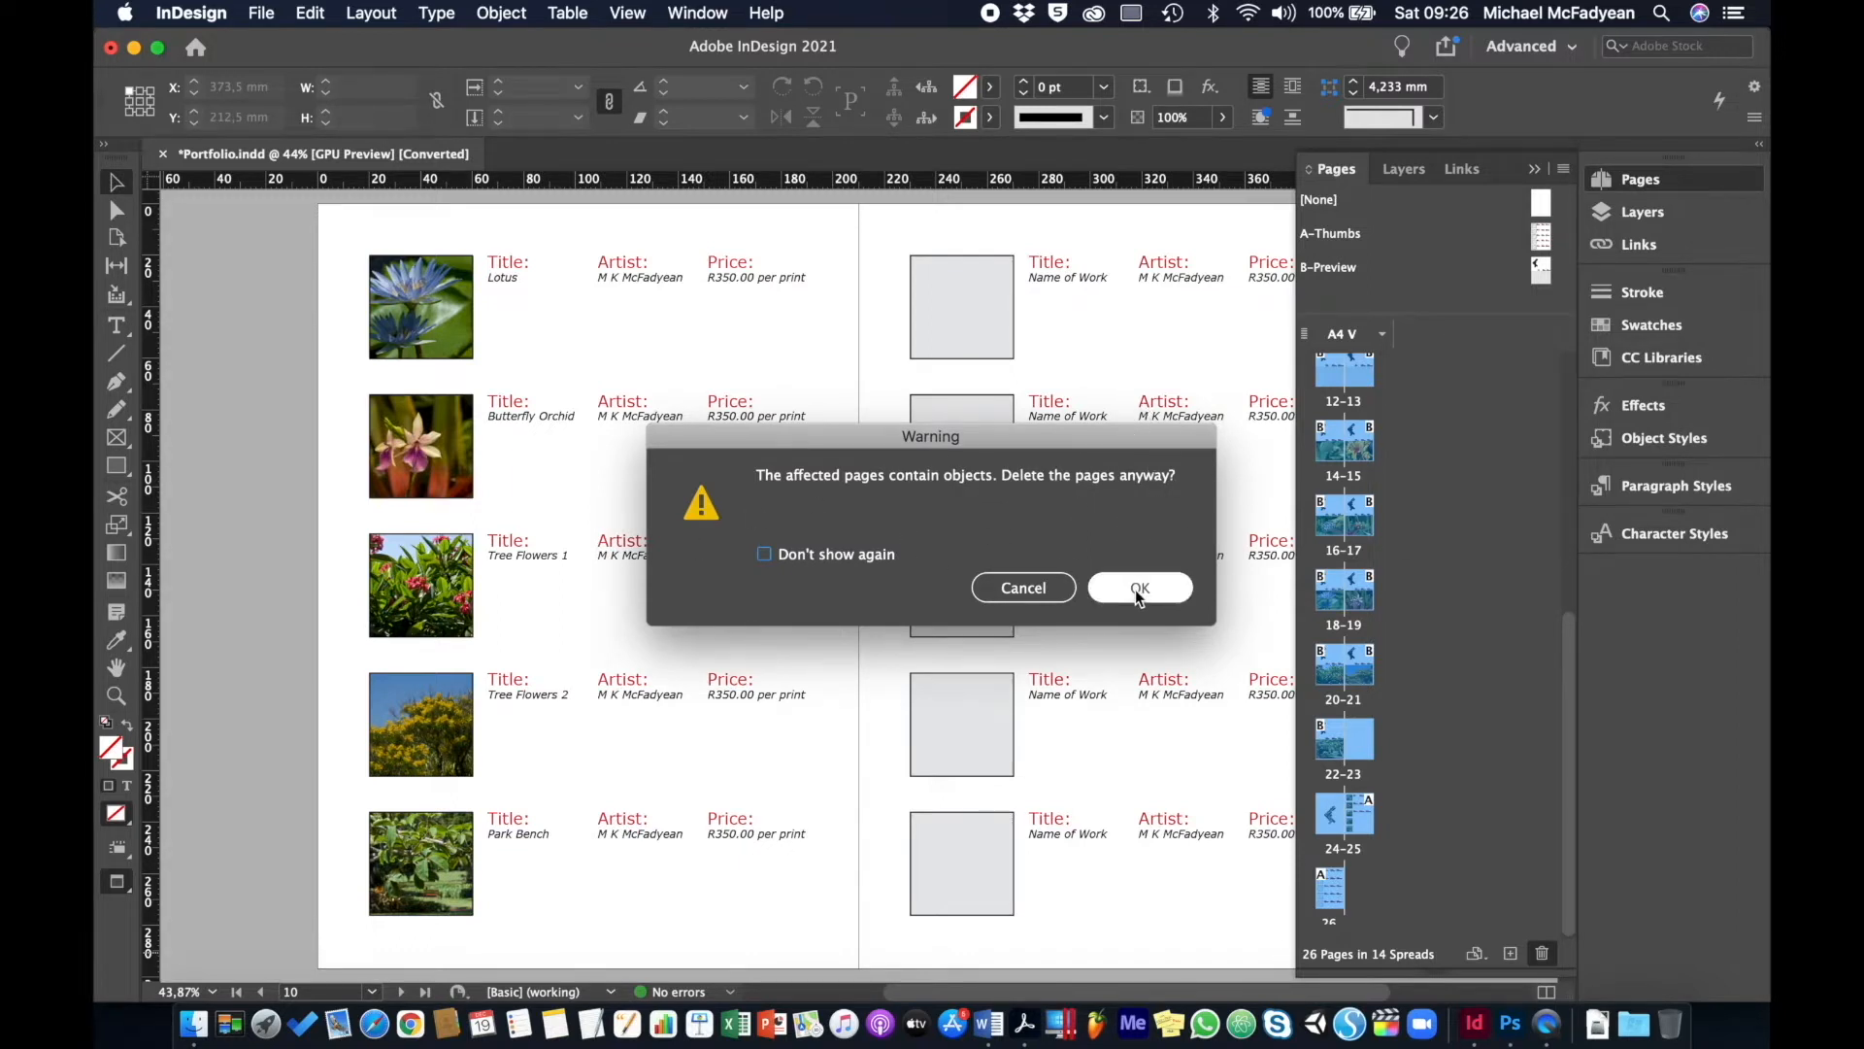
left_click(1138, 589)
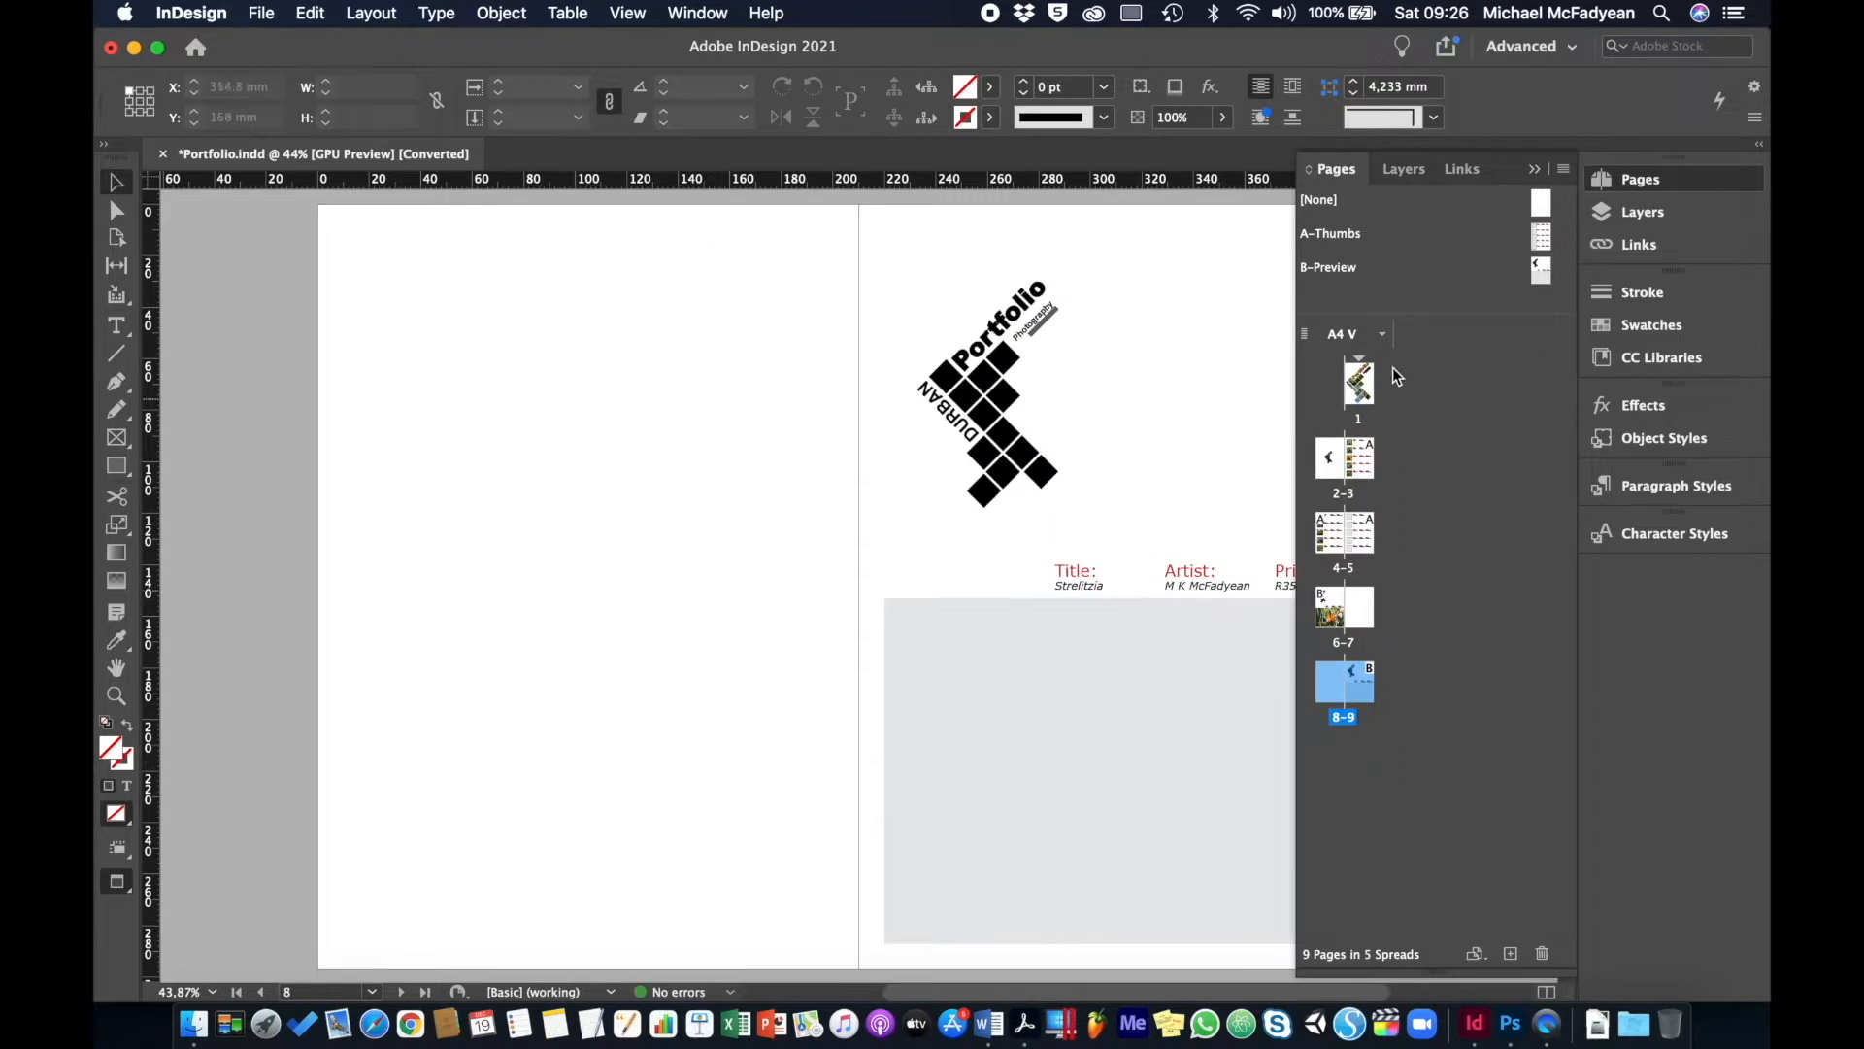
- Delete page 9 from the Pages panel menu
left_click(1420, 808)
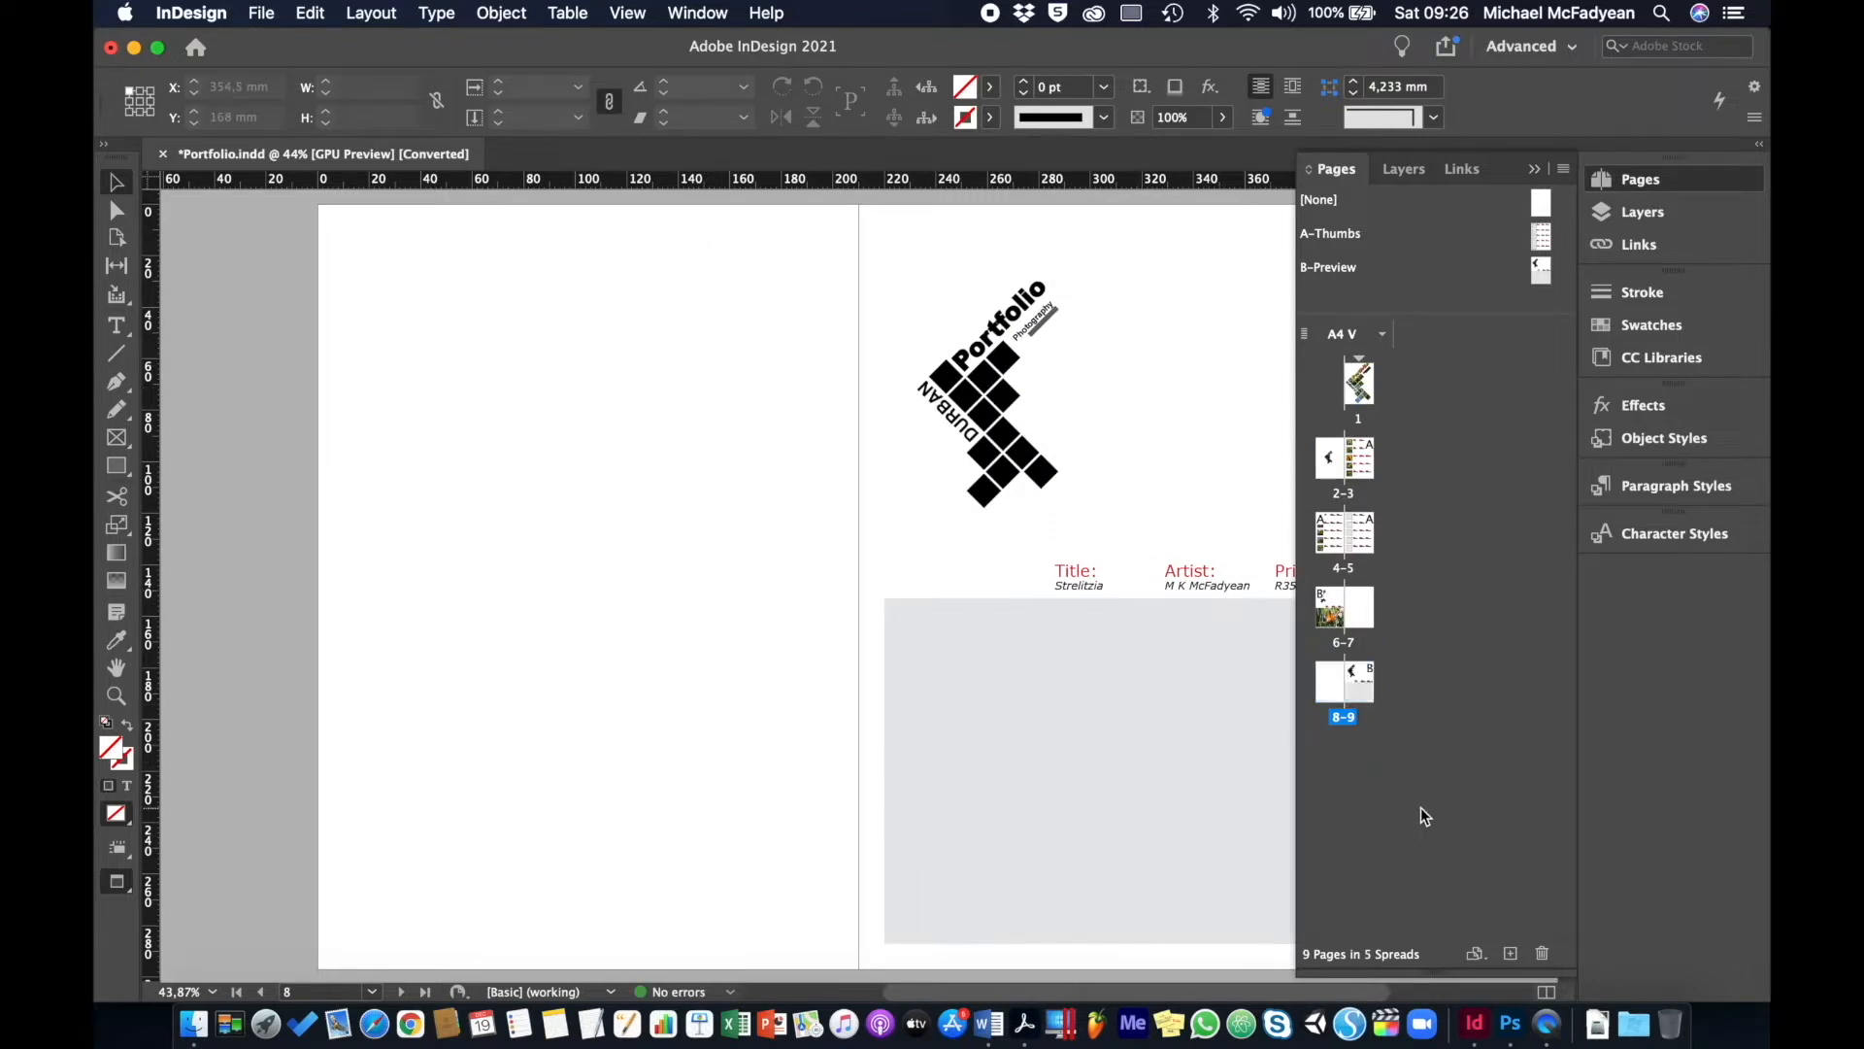
double_click(1327, 686)
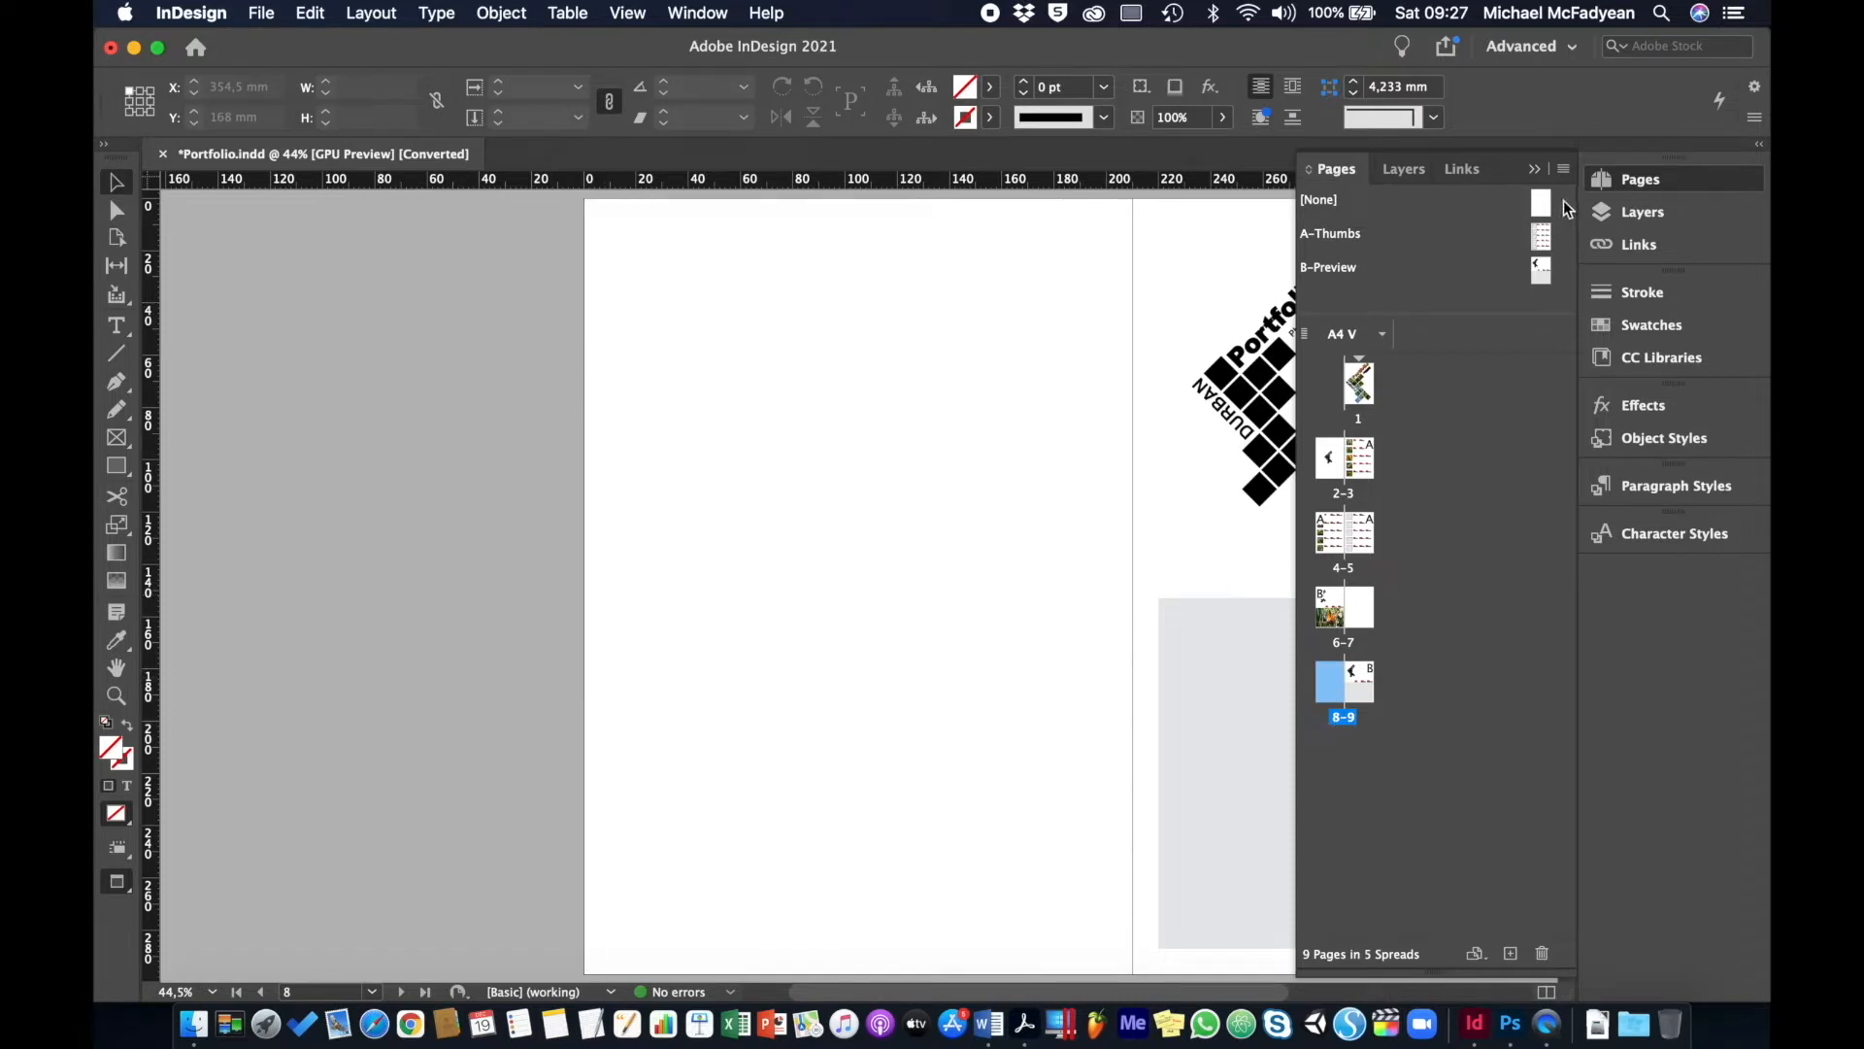
left_click(1565, 170)
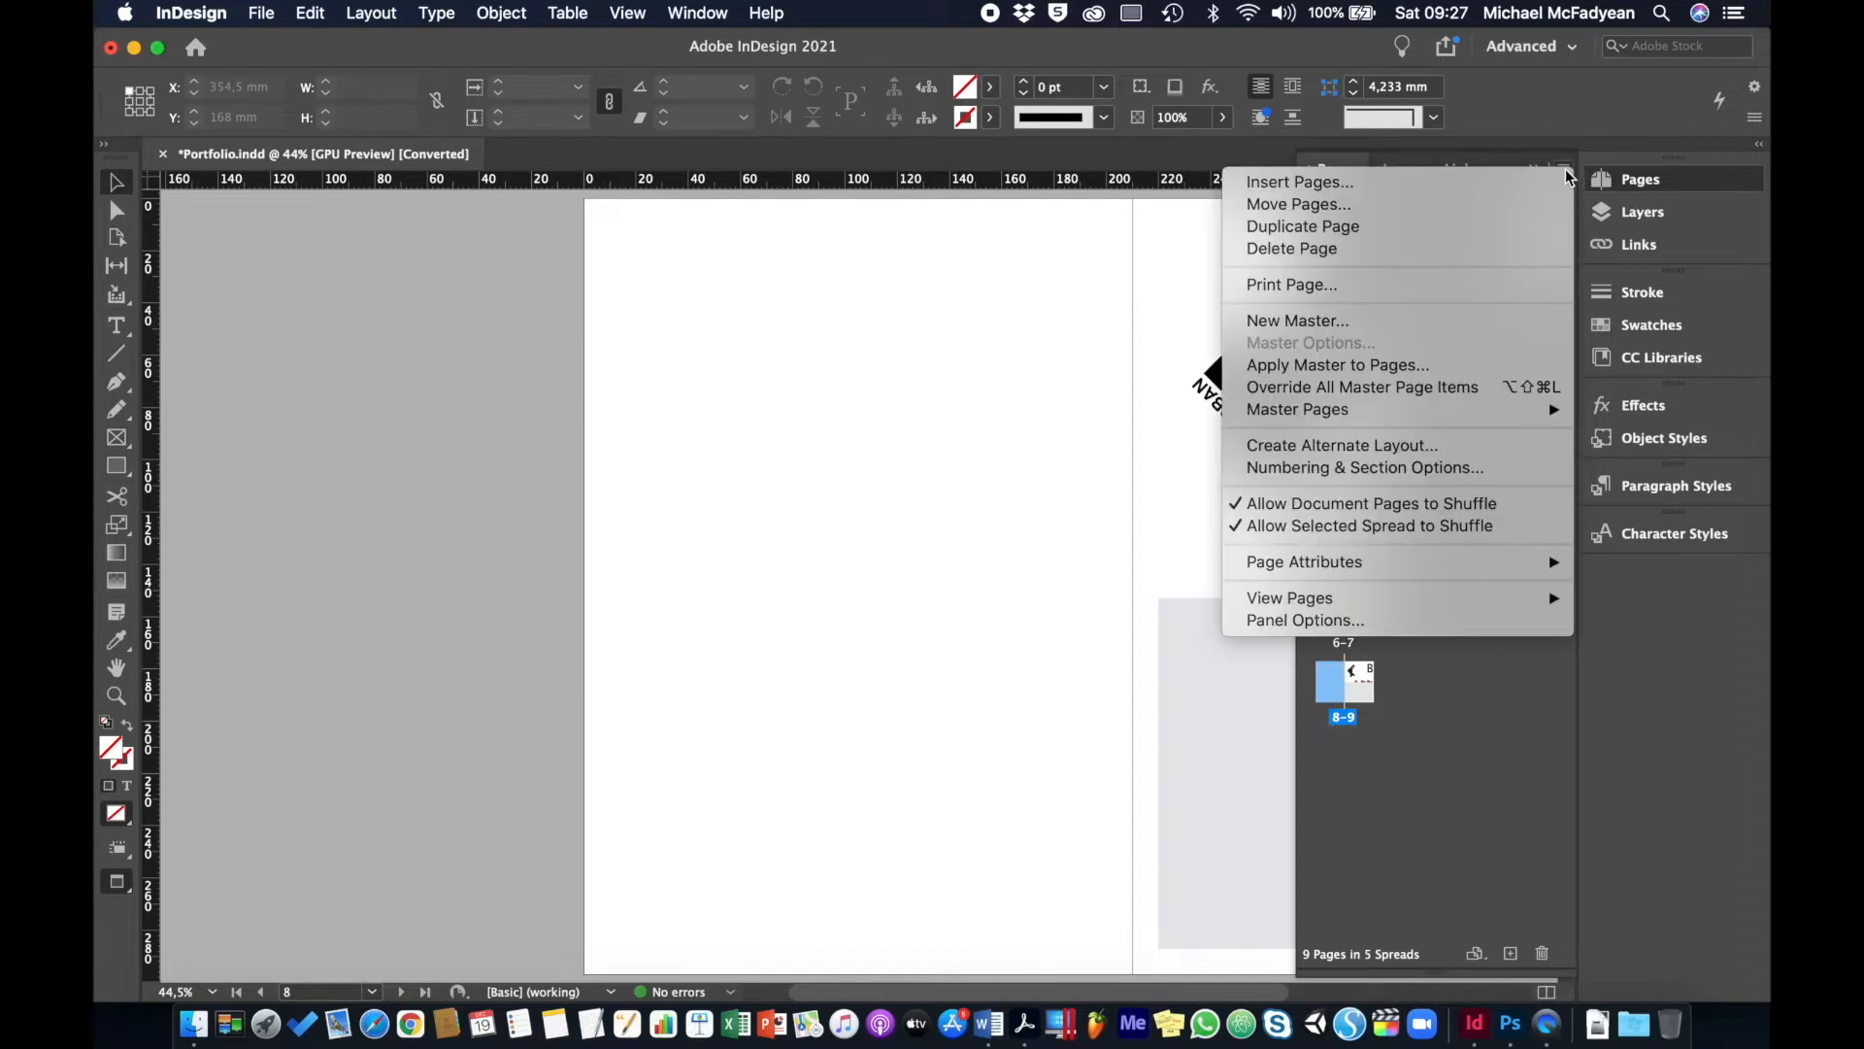
left_click(1328, 248)
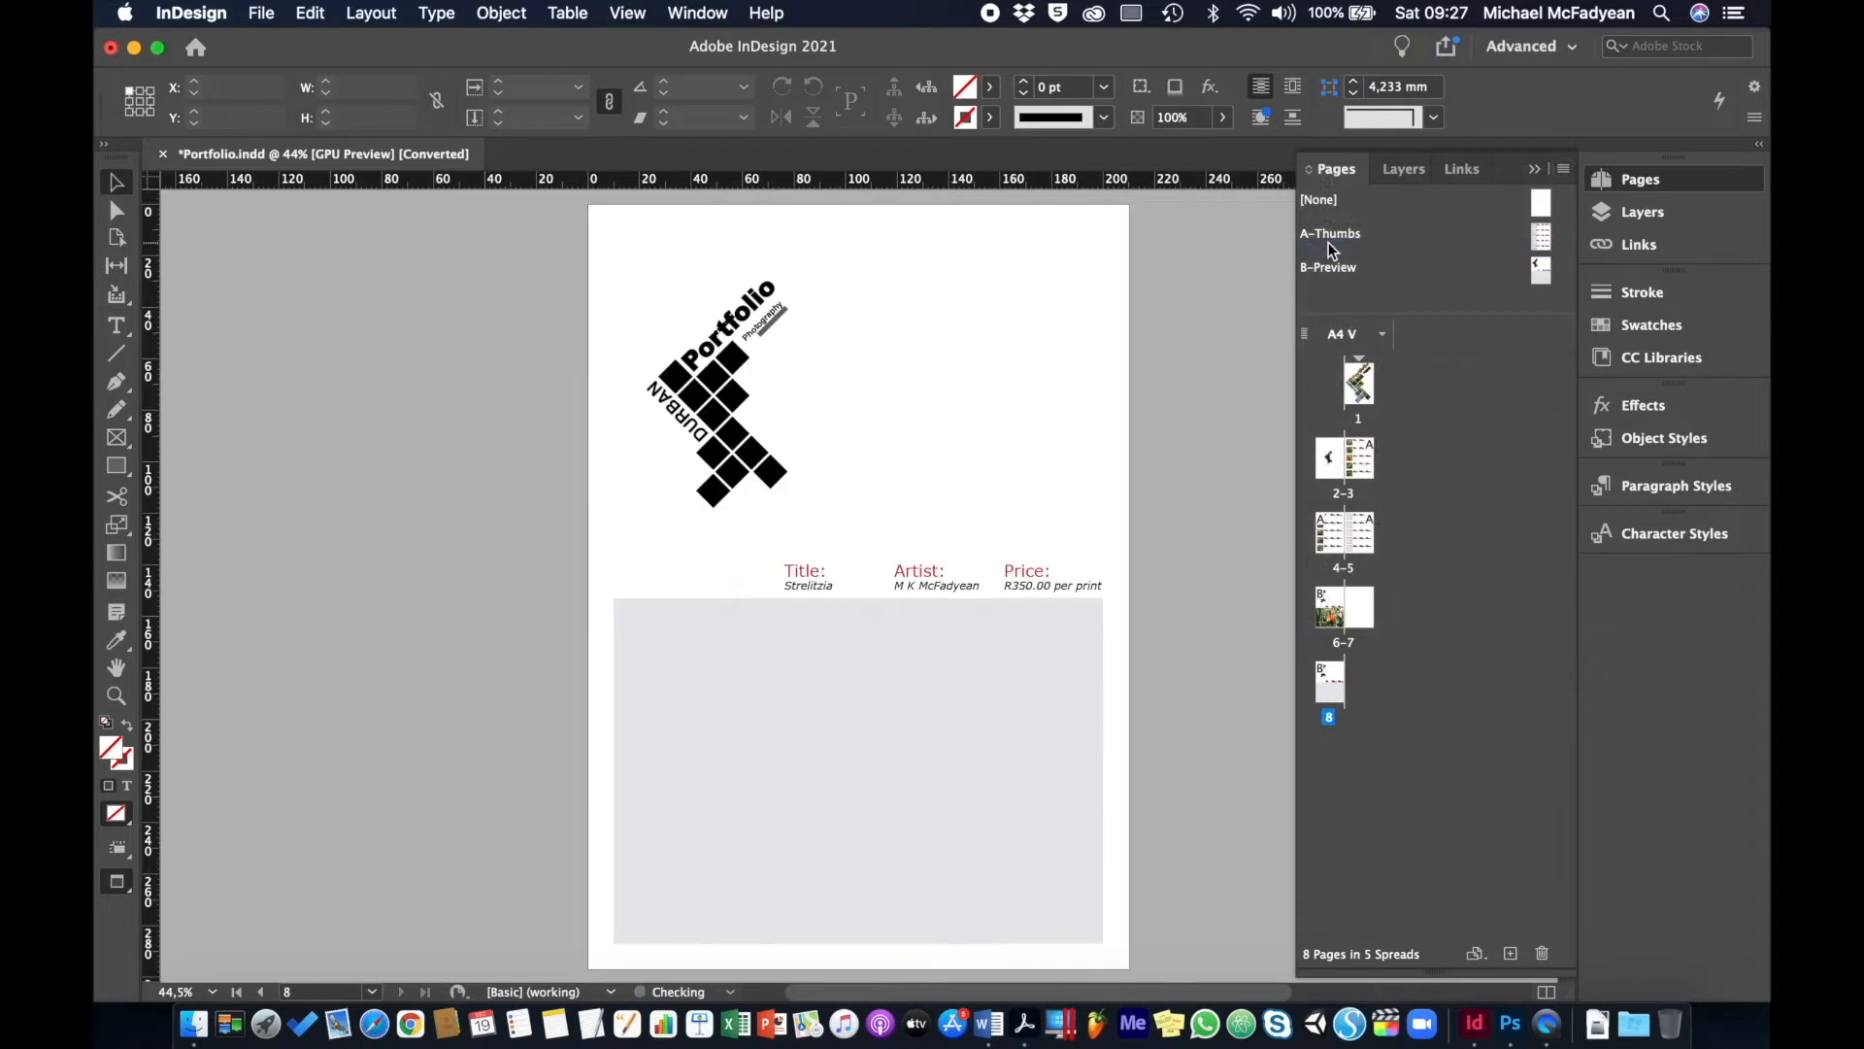
- Apply [None] to page 7 and delete page 8 via Layout > Pages > Delete Pages
left_click_drag(1320, 200, 1364, 602)
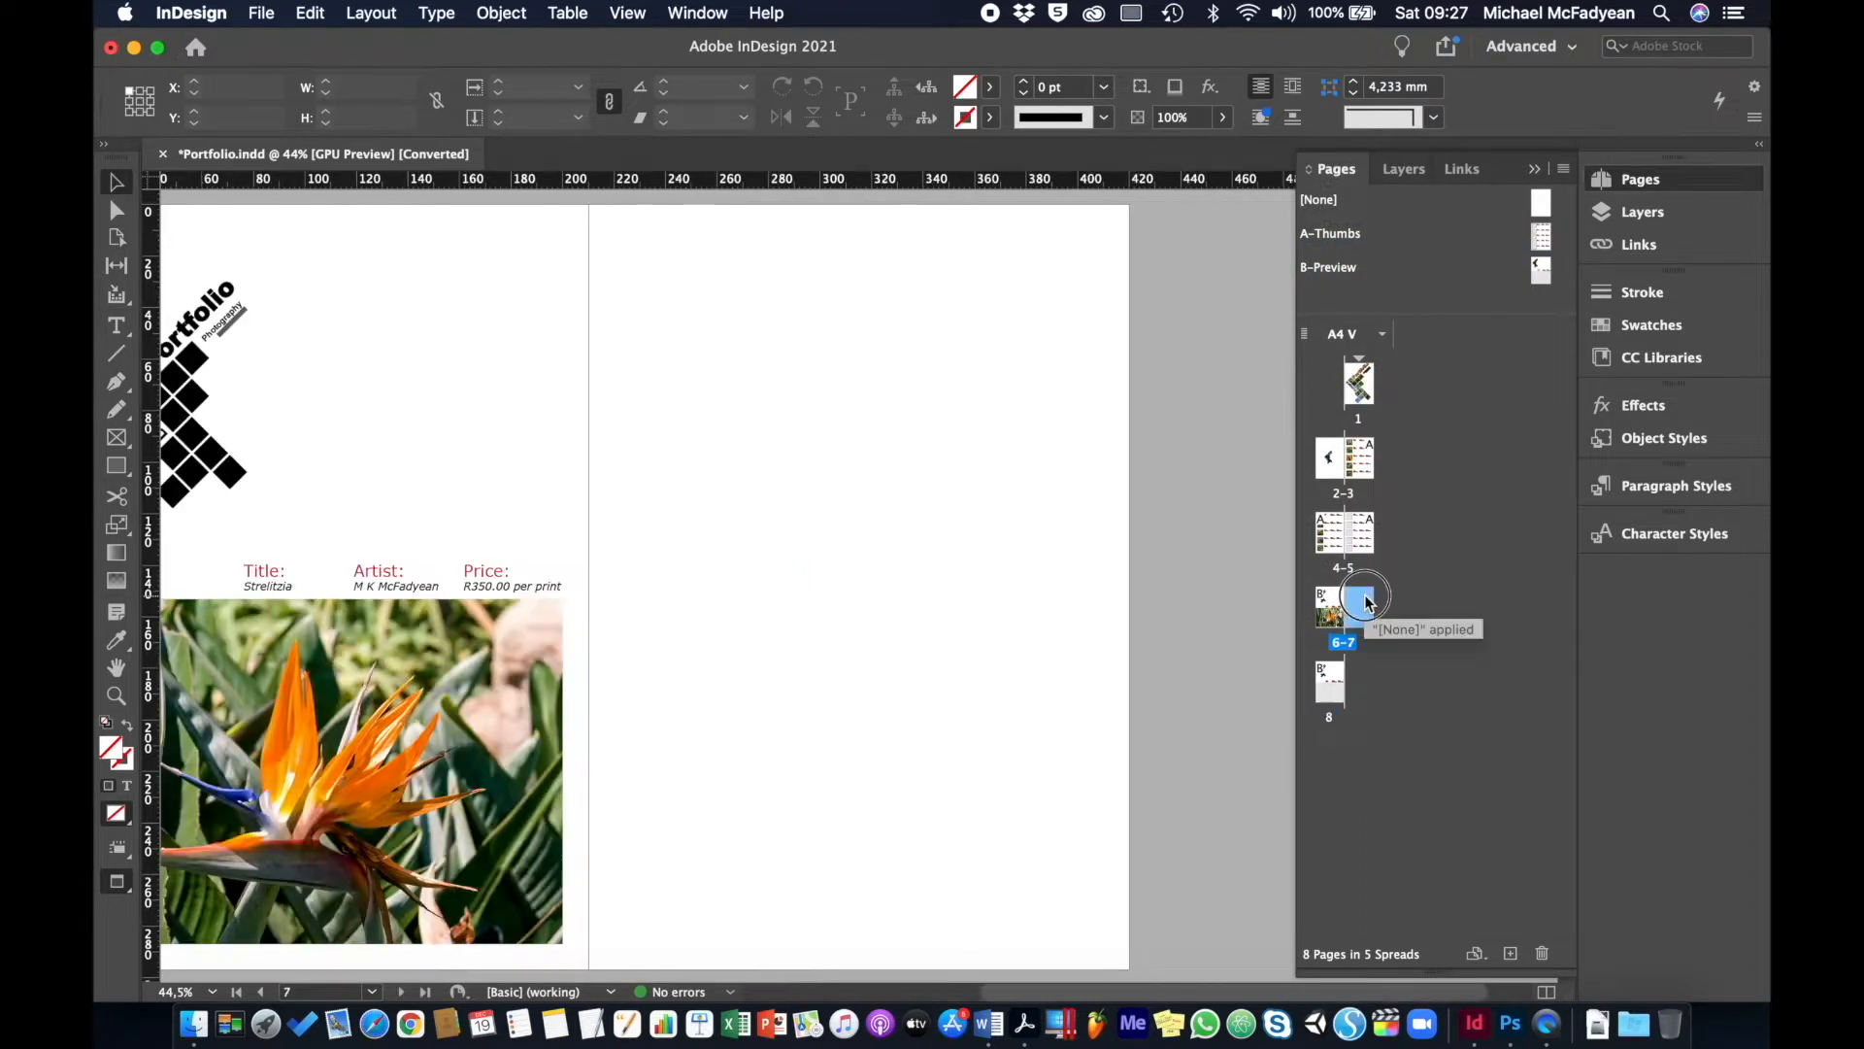
left_click(375, 14)
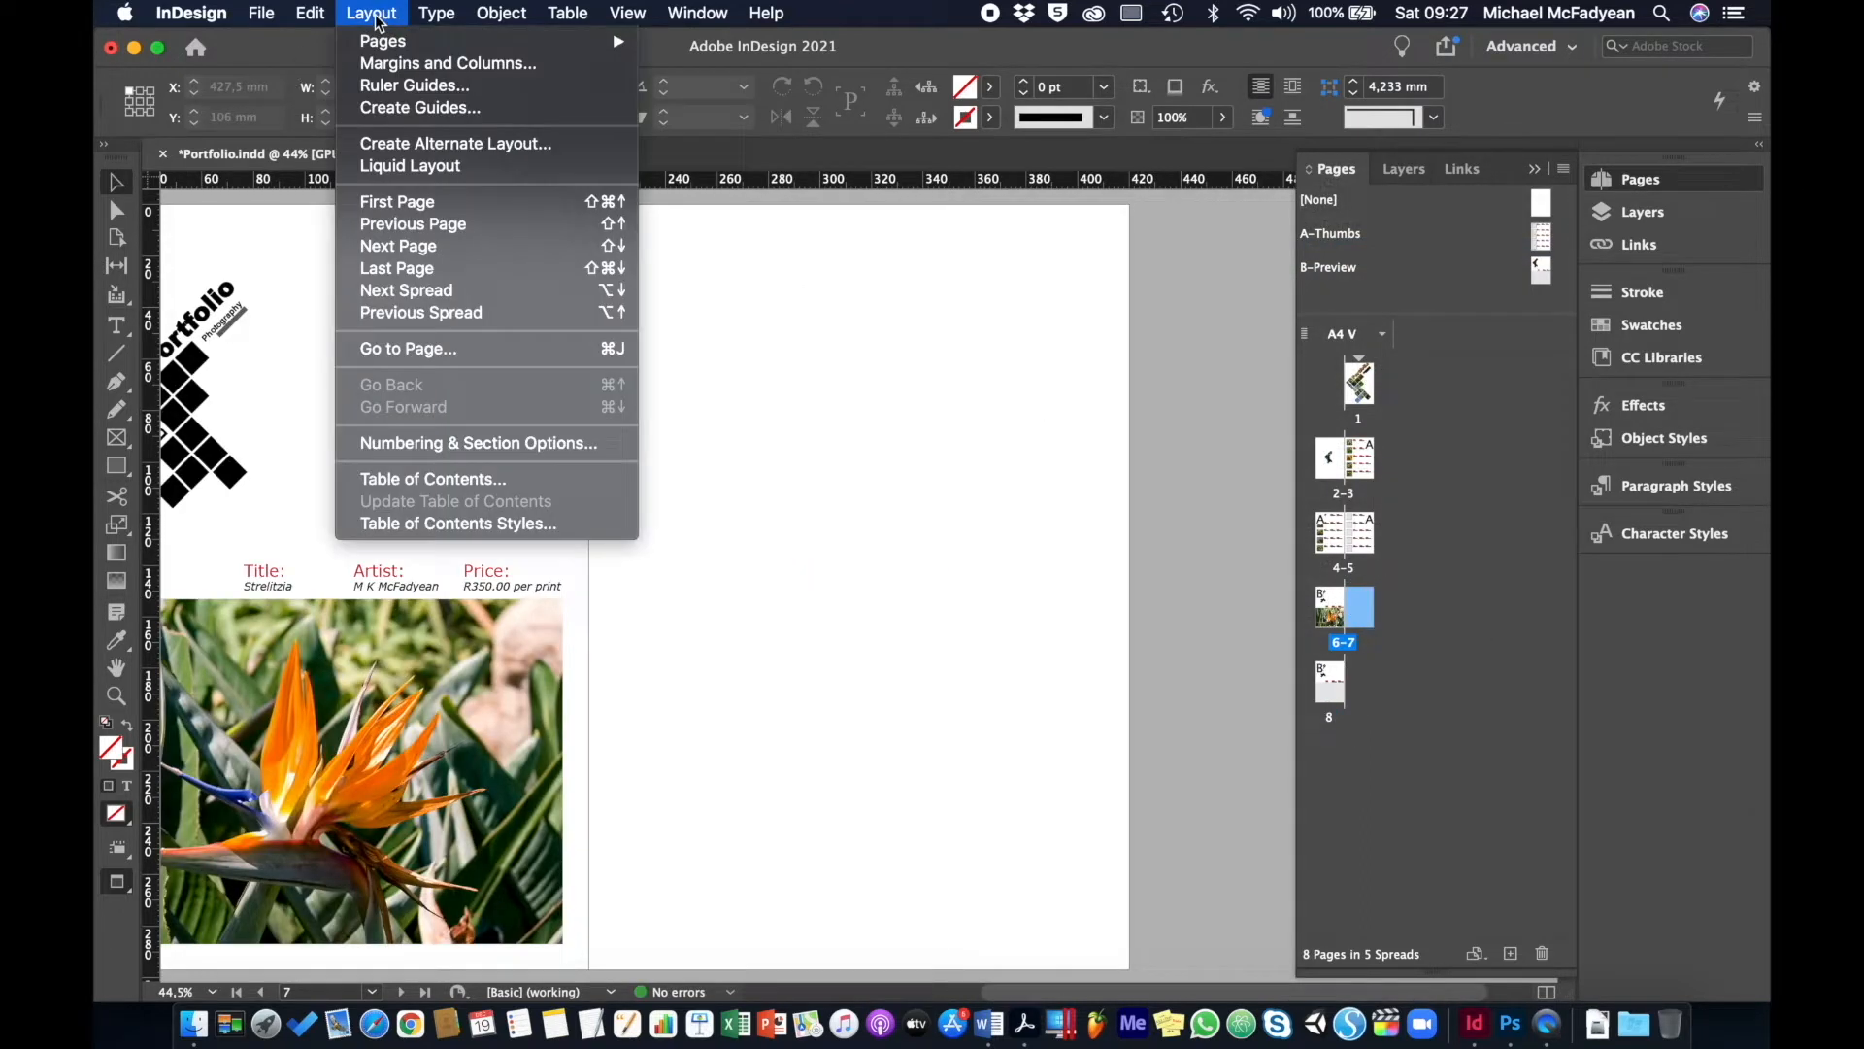
mouse_move(393, 37)
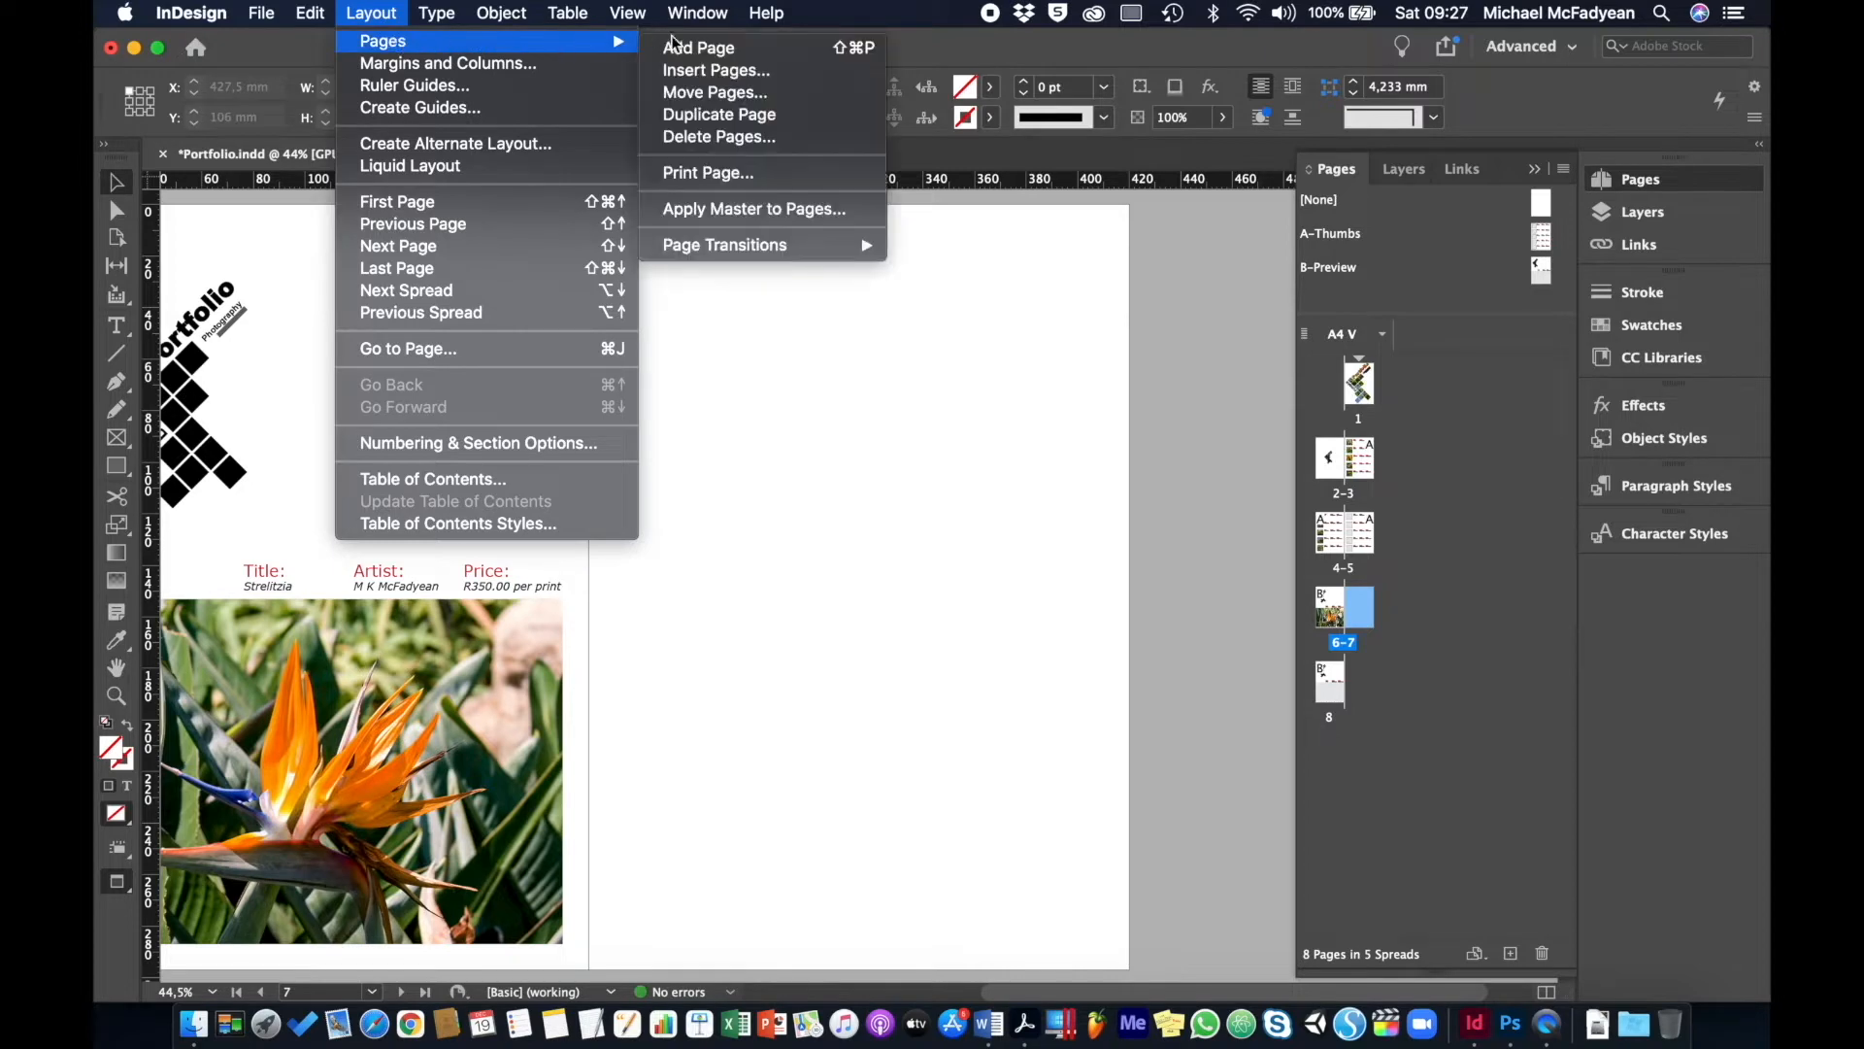
left_click(707, 137)
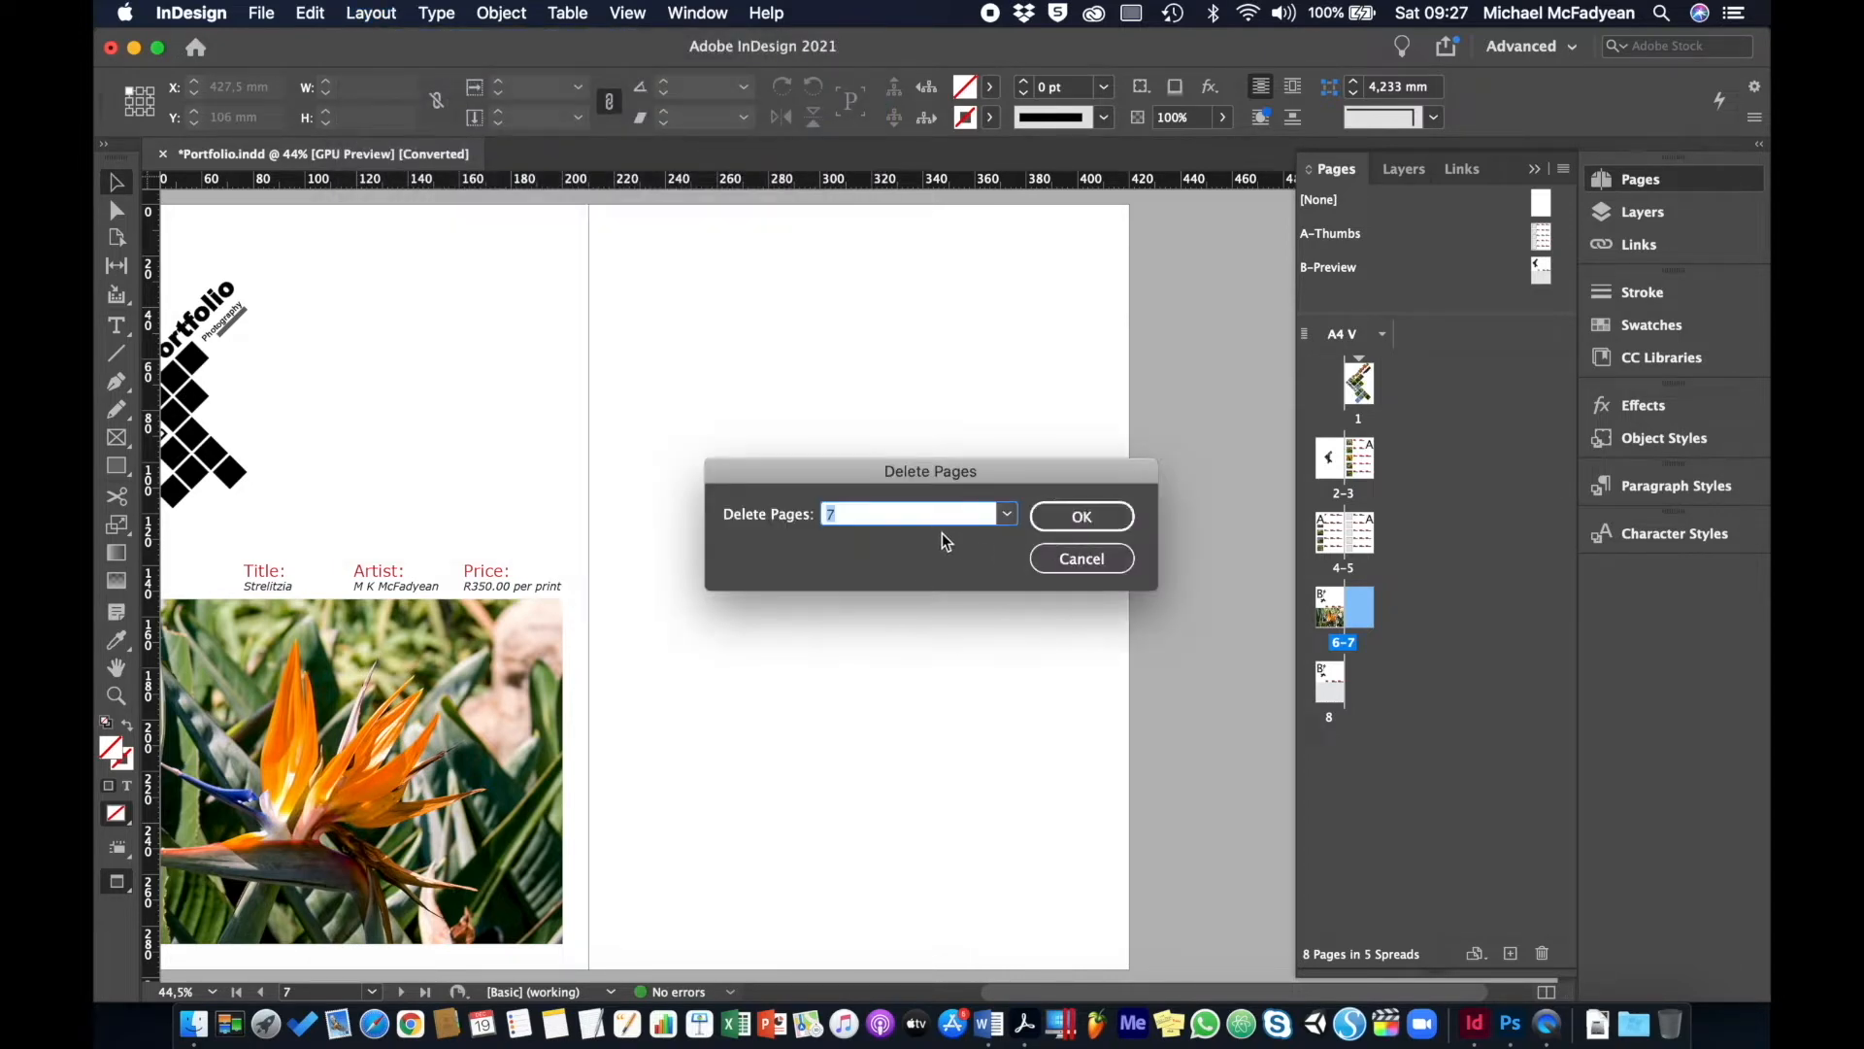
left_click(1078, 527)
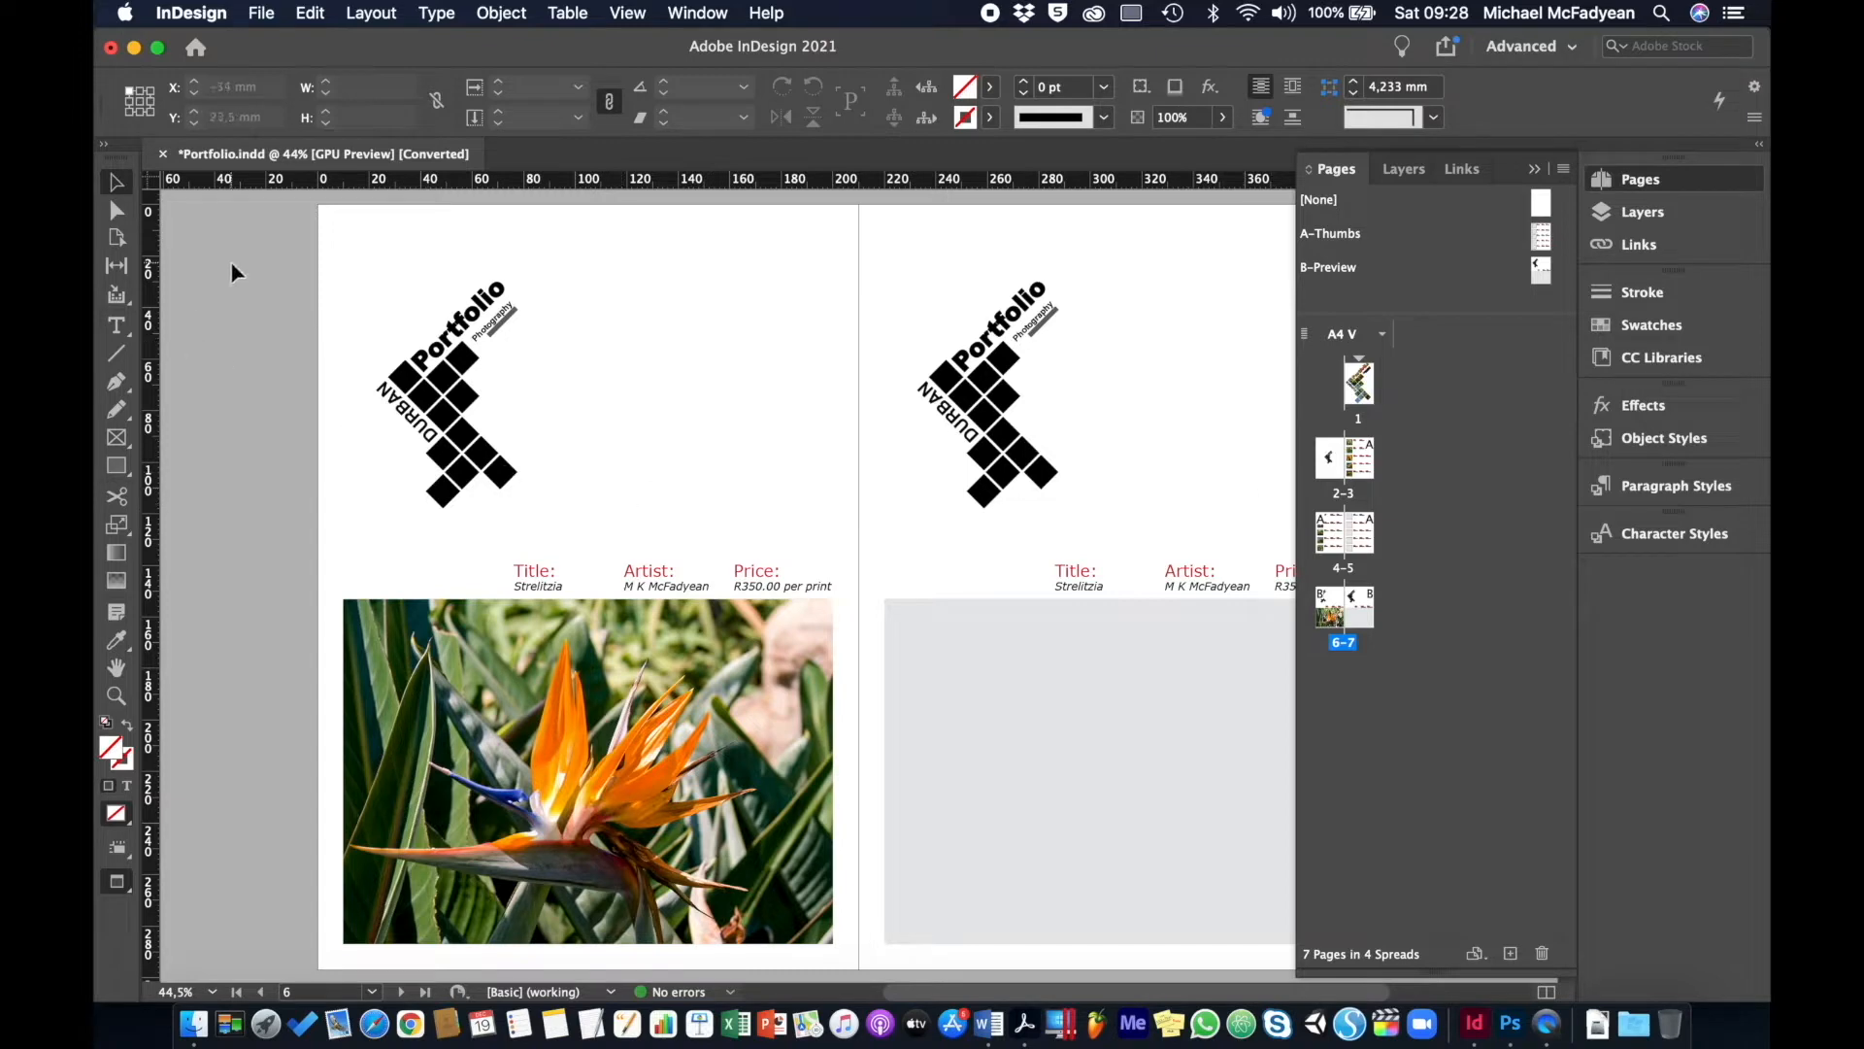
- Close the document without saving and reopen Portfolio.indd
left_click(164, 156)
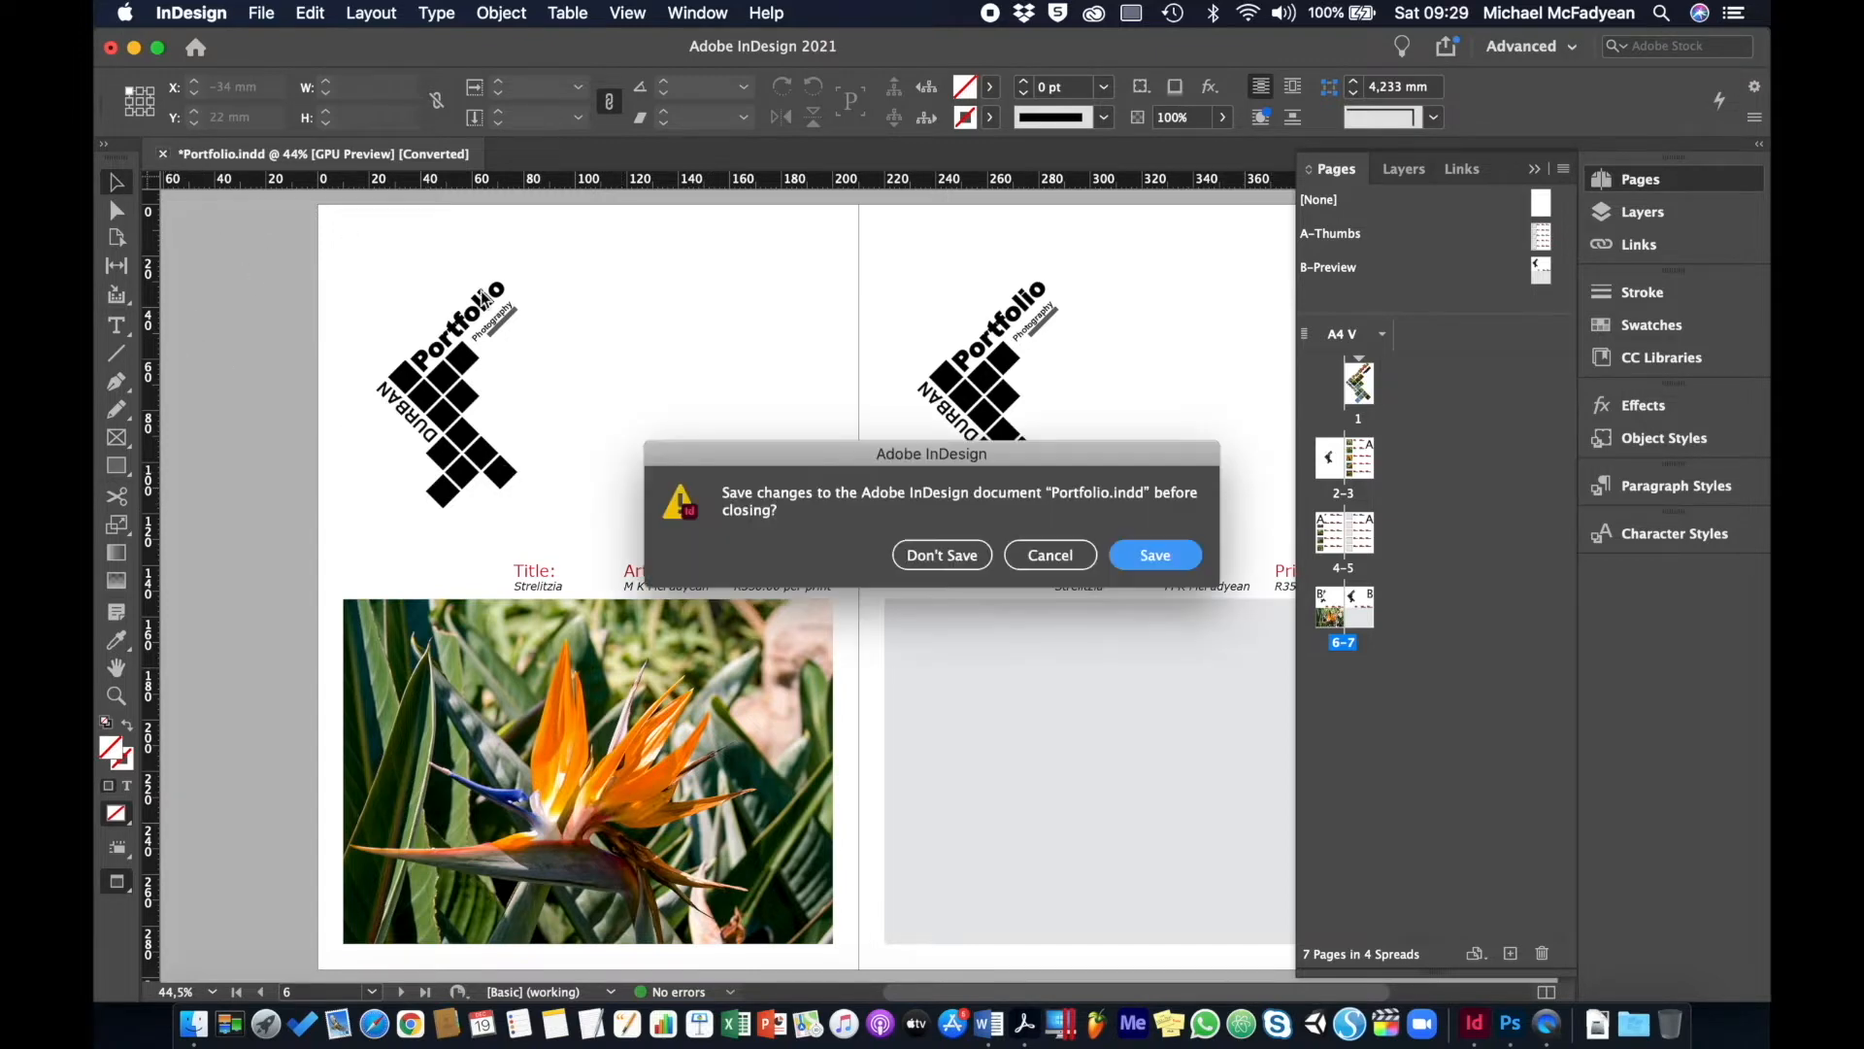
left_click(928, 544)
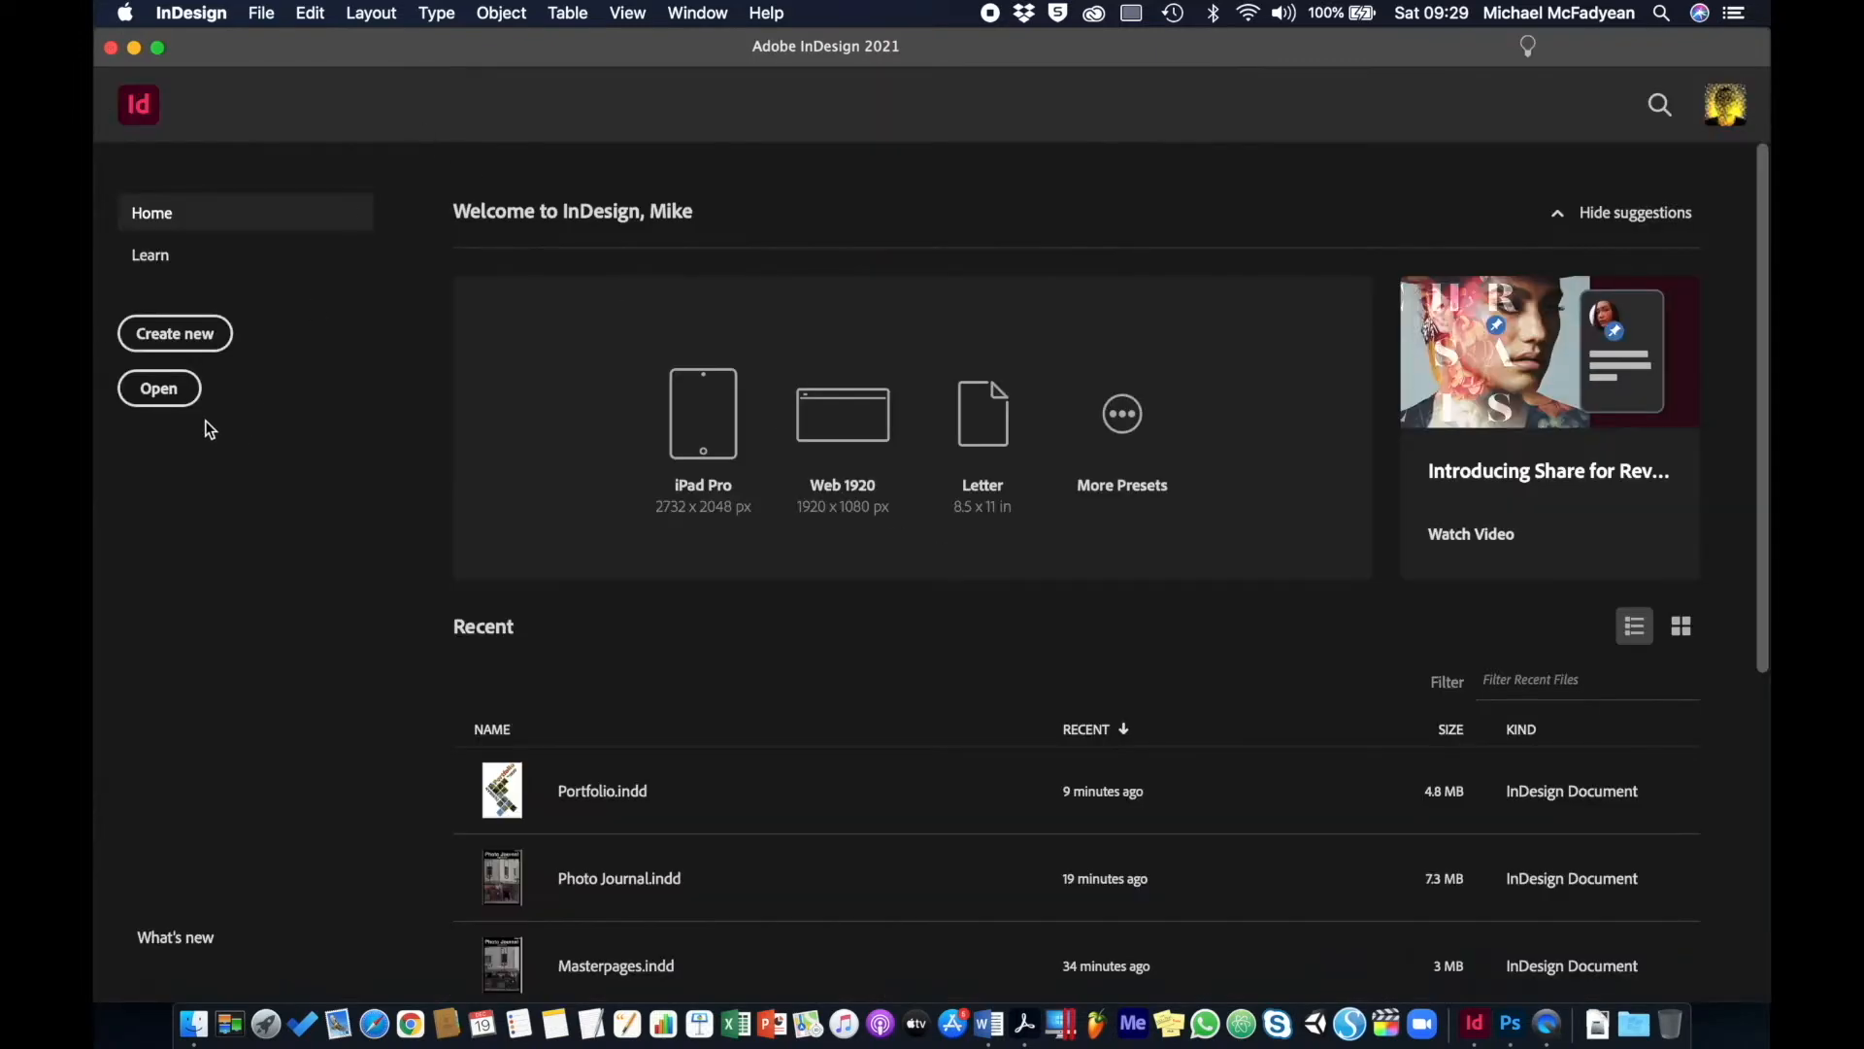
left_click(159, 388)
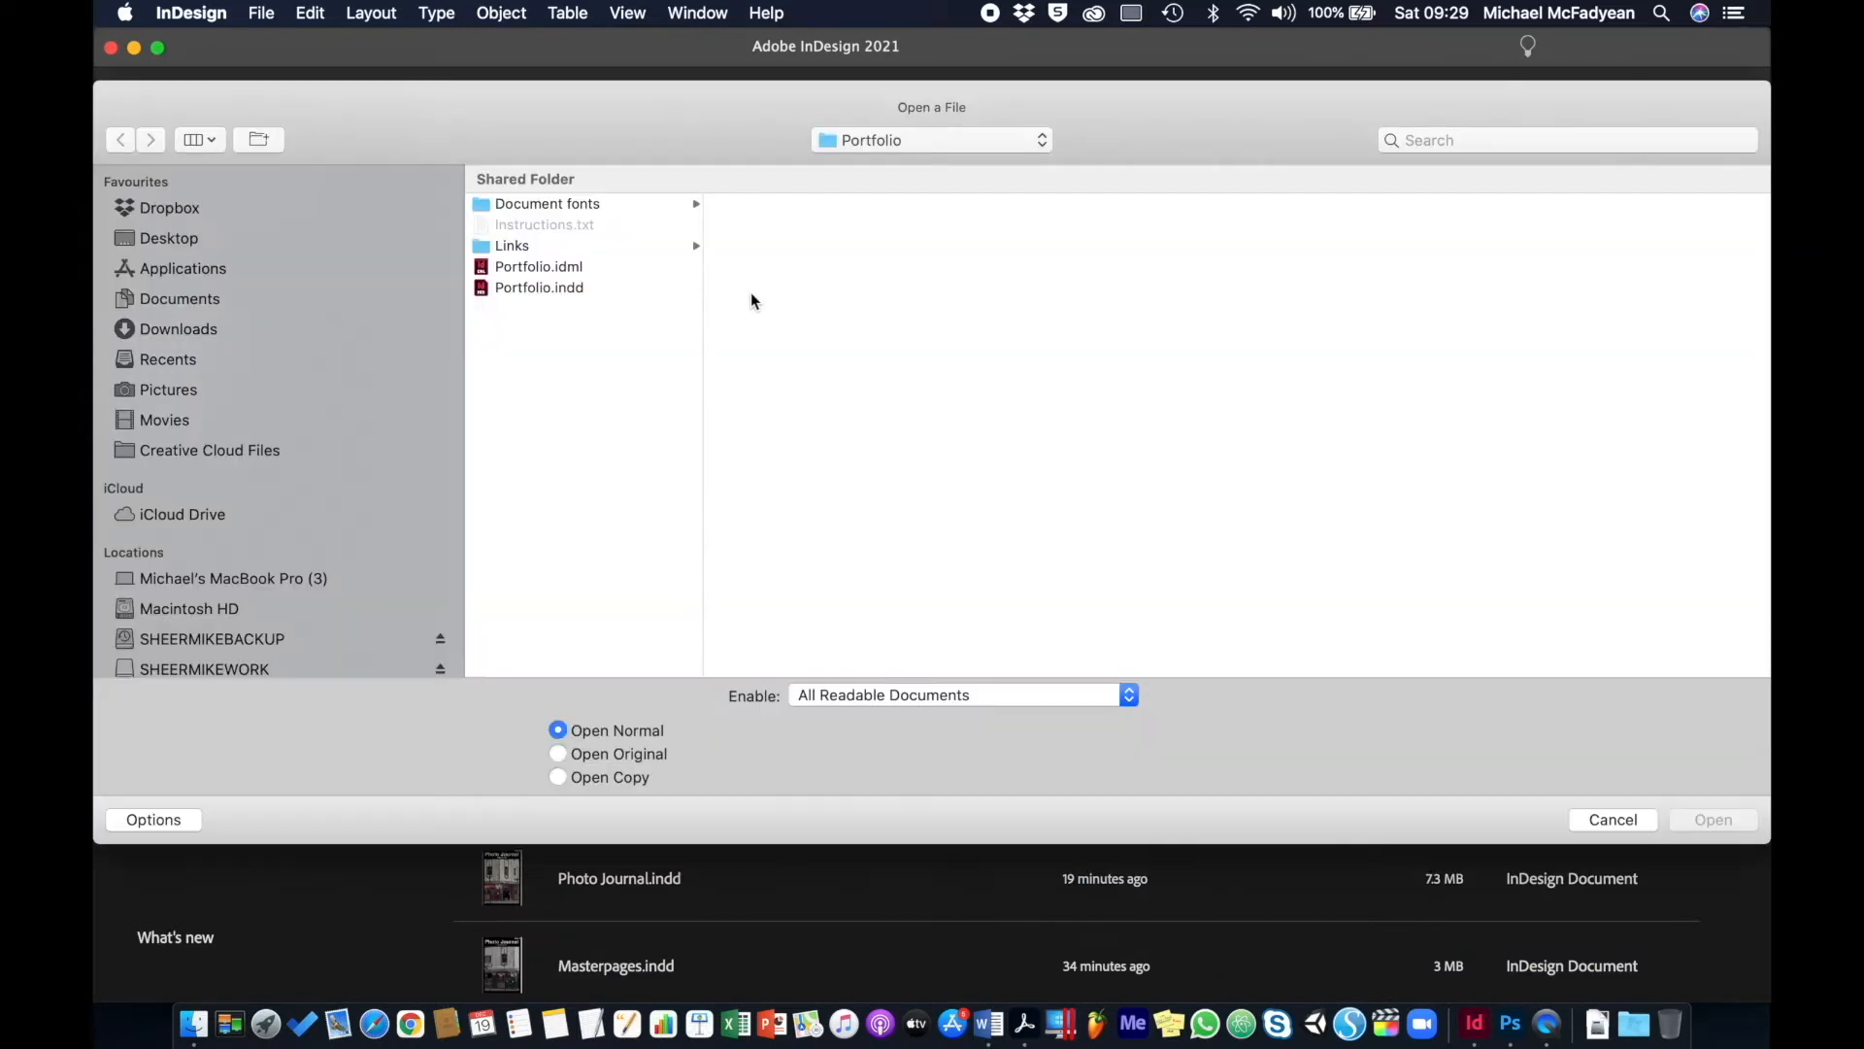
double_click(561, 289)
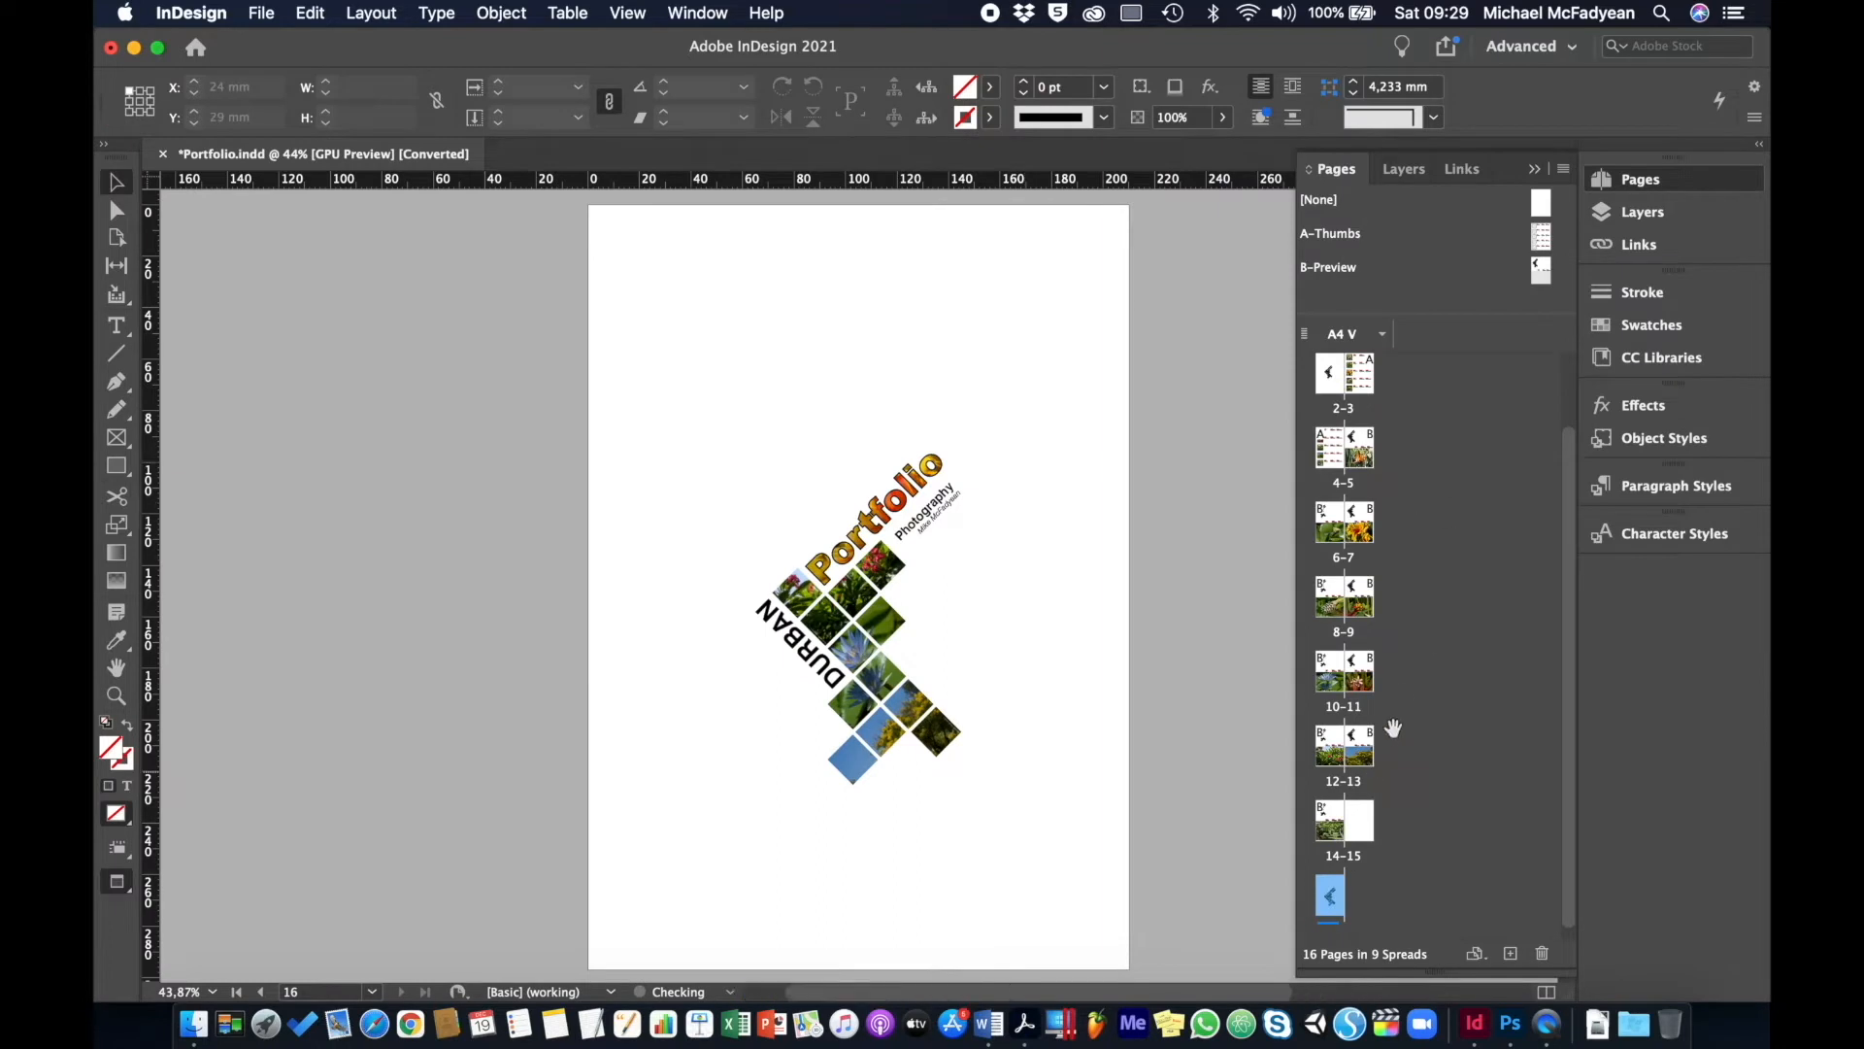
- Jump to cover page 1, then to spread 4-5
scroll(1424, 472, "up", 2)
left_click(1363, 403)
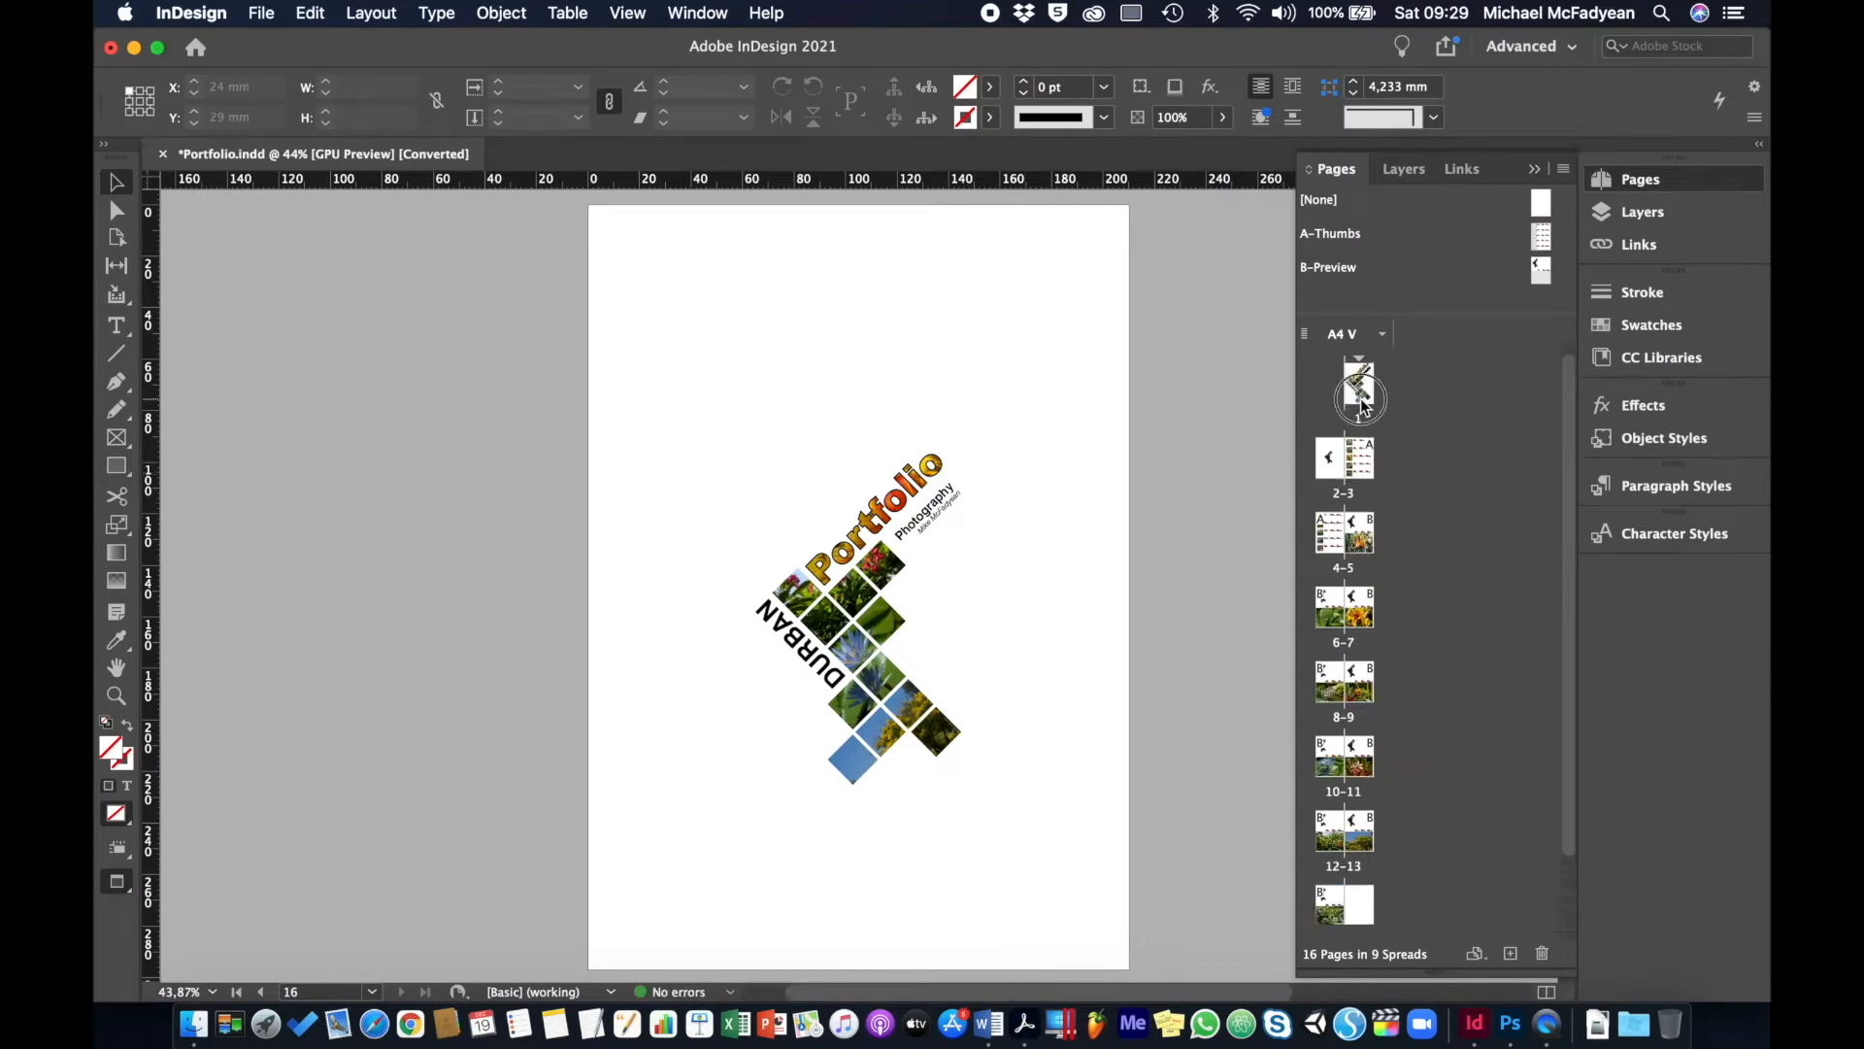
double_click(1362, 403)
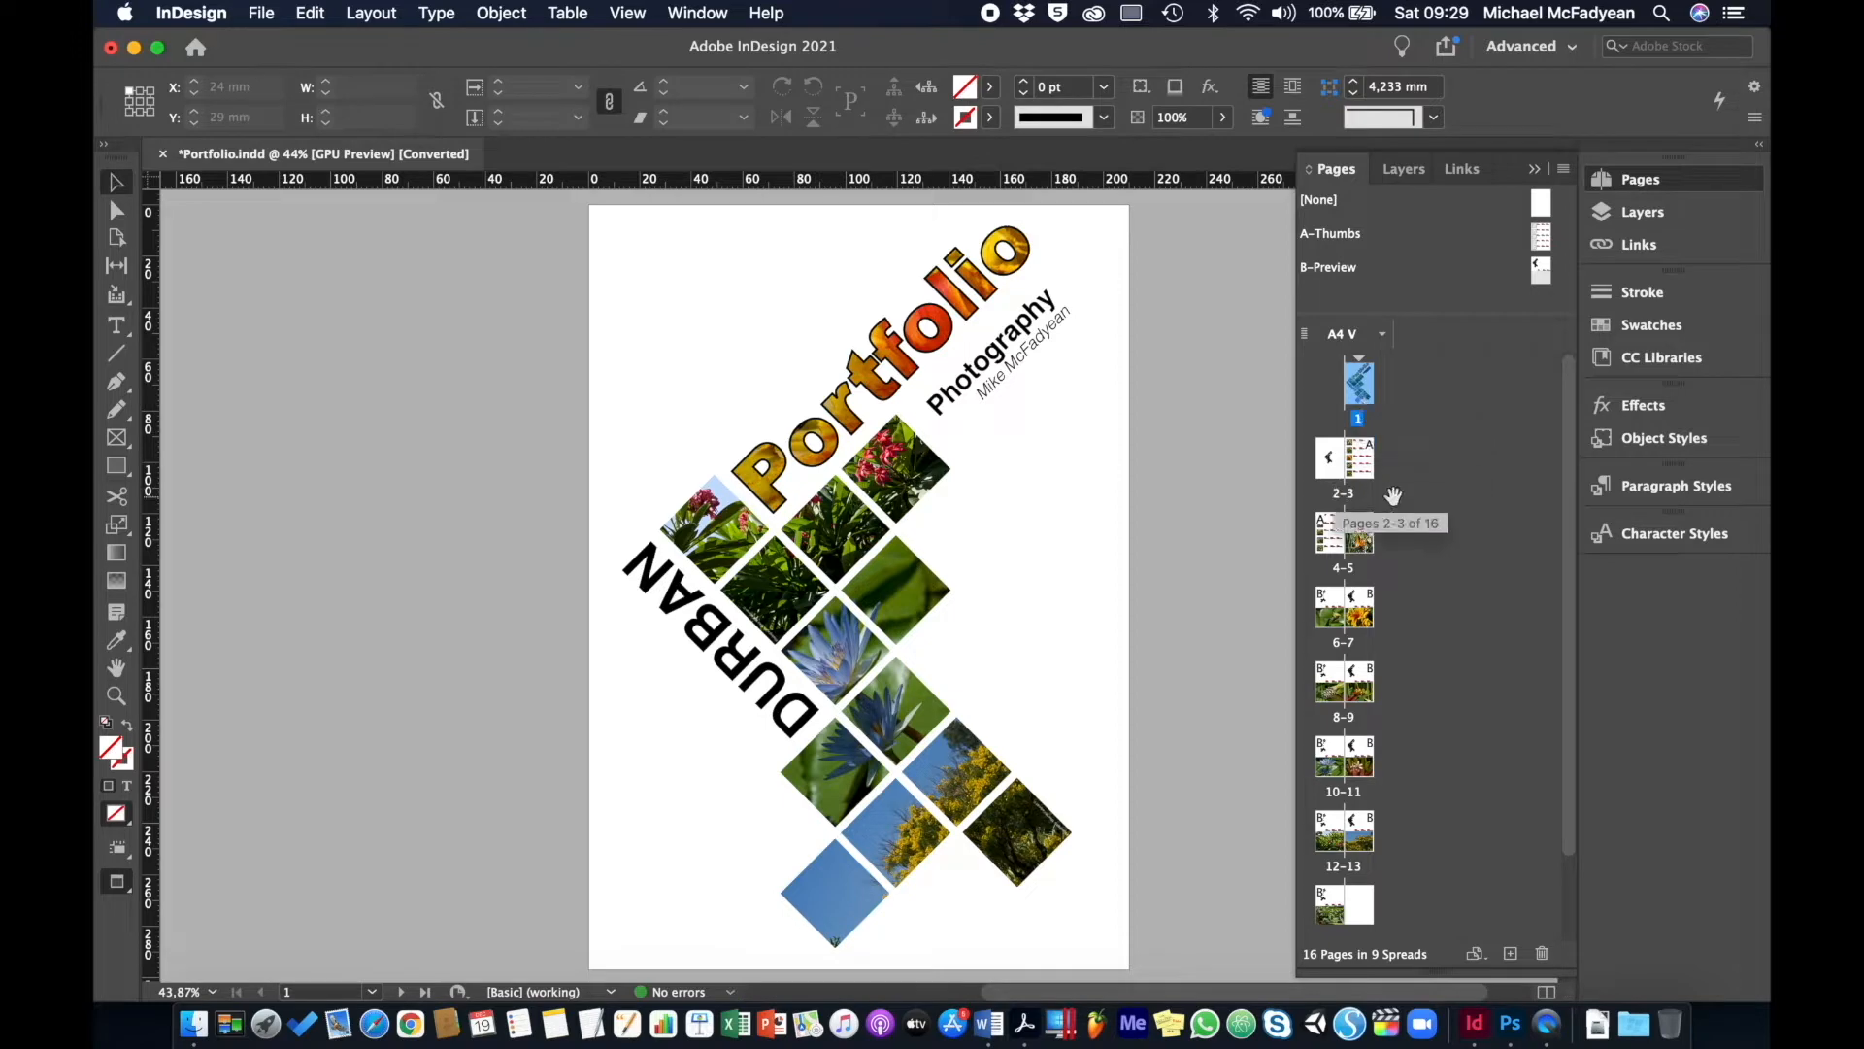
double_click(1362, 541)
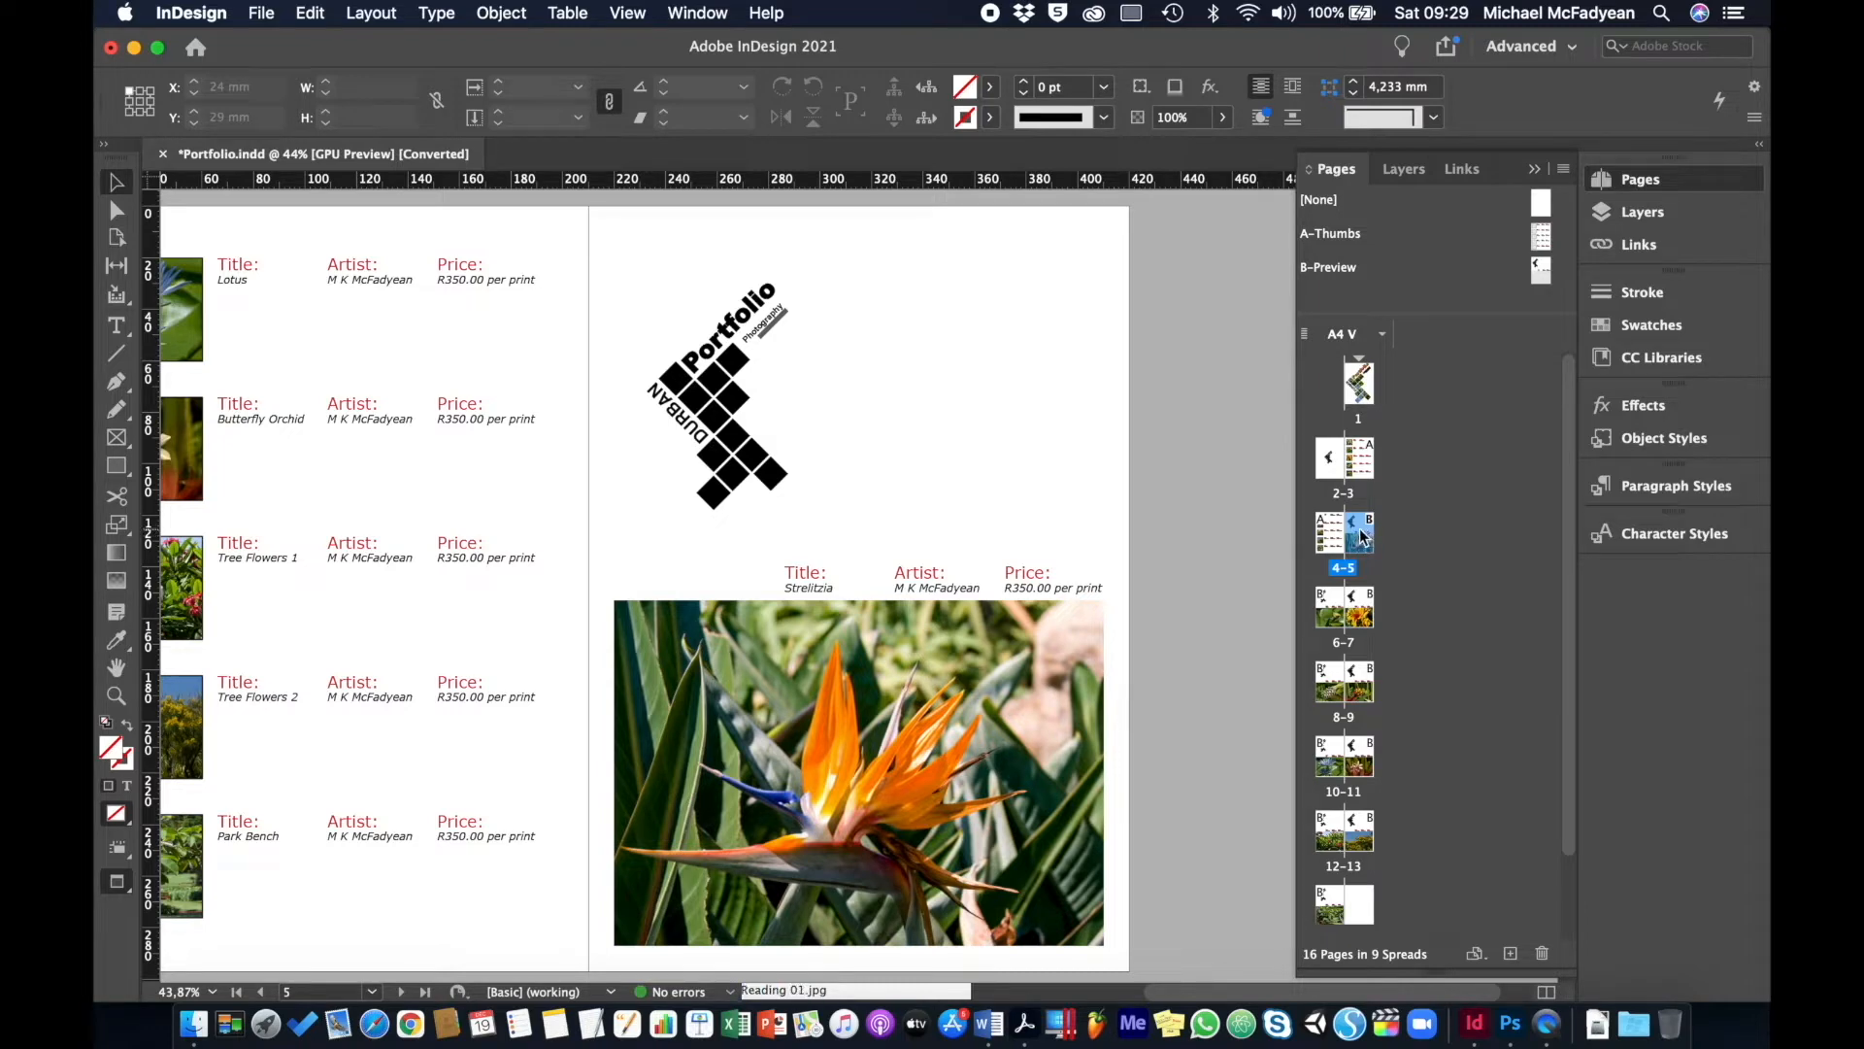
- Drag page 5 down and drop it into spread 14-15
mouse_move(1362, 536)
left_mouse_down()
mouse_move(1405, 656)
mouse_move(1403, 1005)
mouse_move(1433, 656)
mouse_move(1385, 522)
mouse_move(1384, 540)
left_mouse_up()
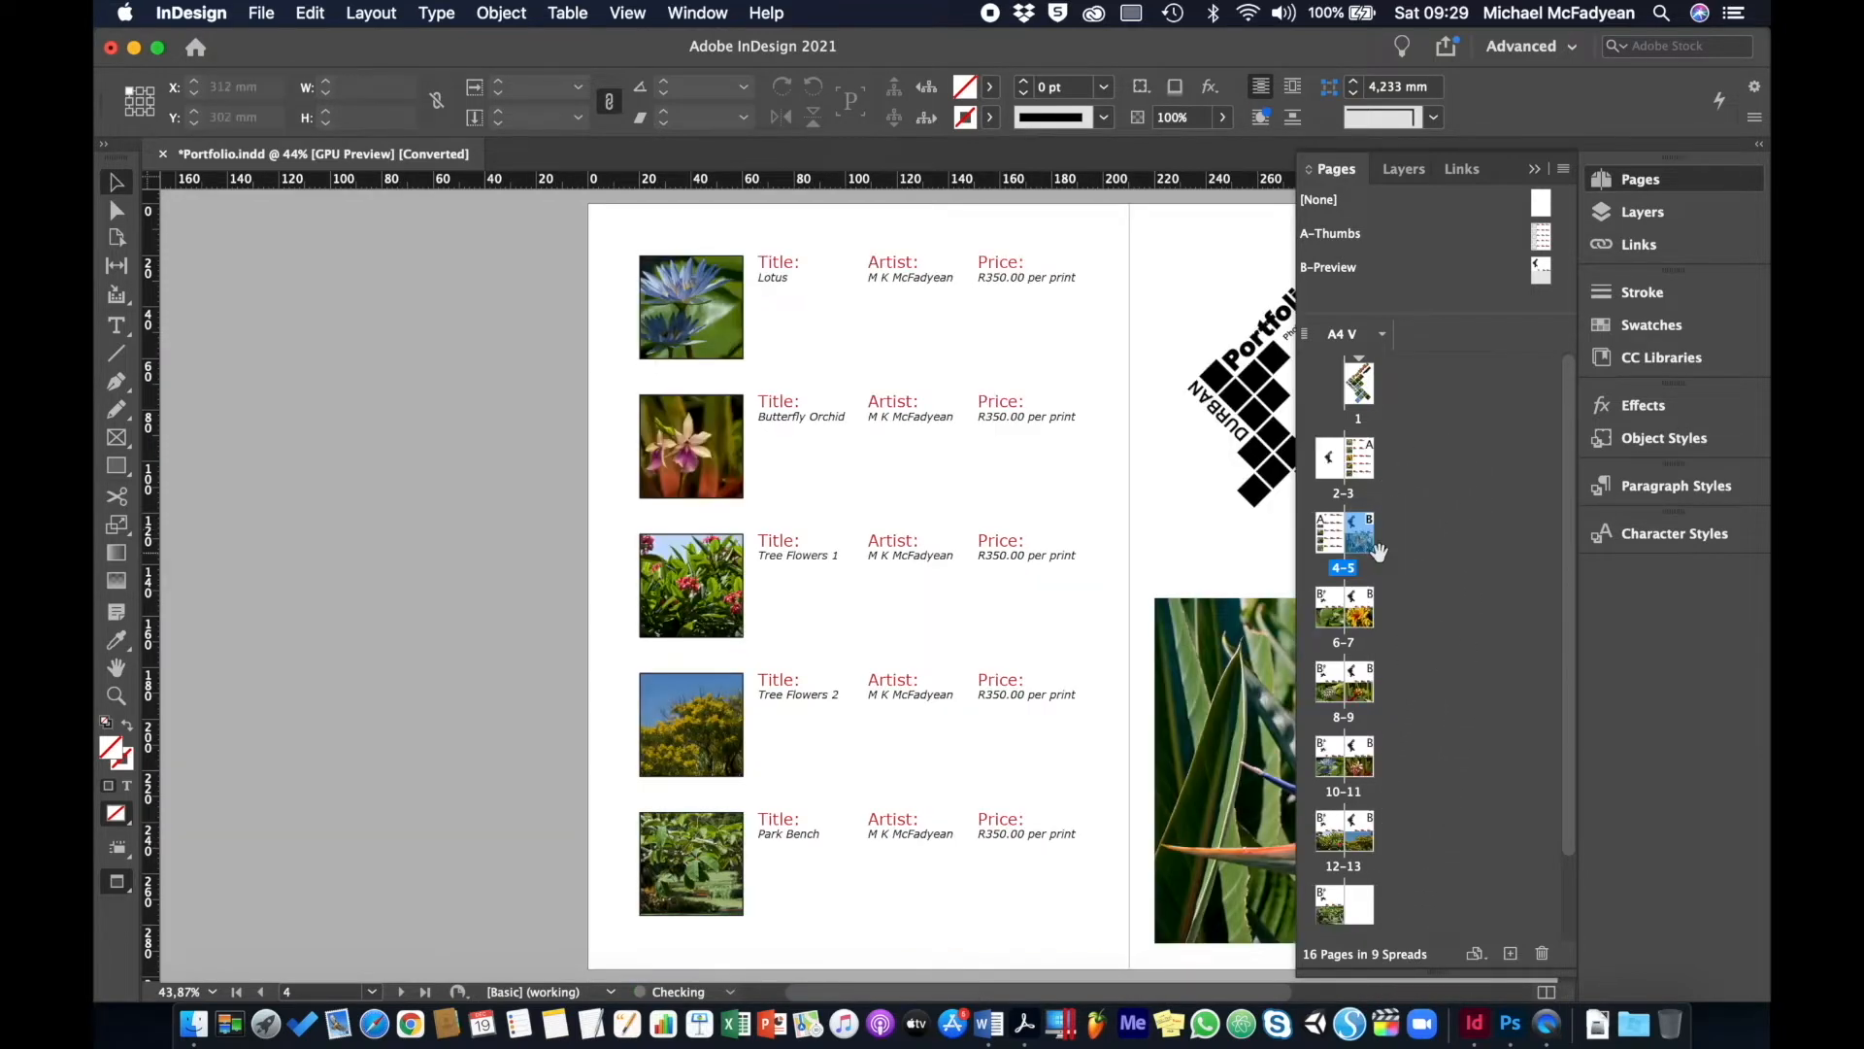
scroll(1379, 551, "down", 3)
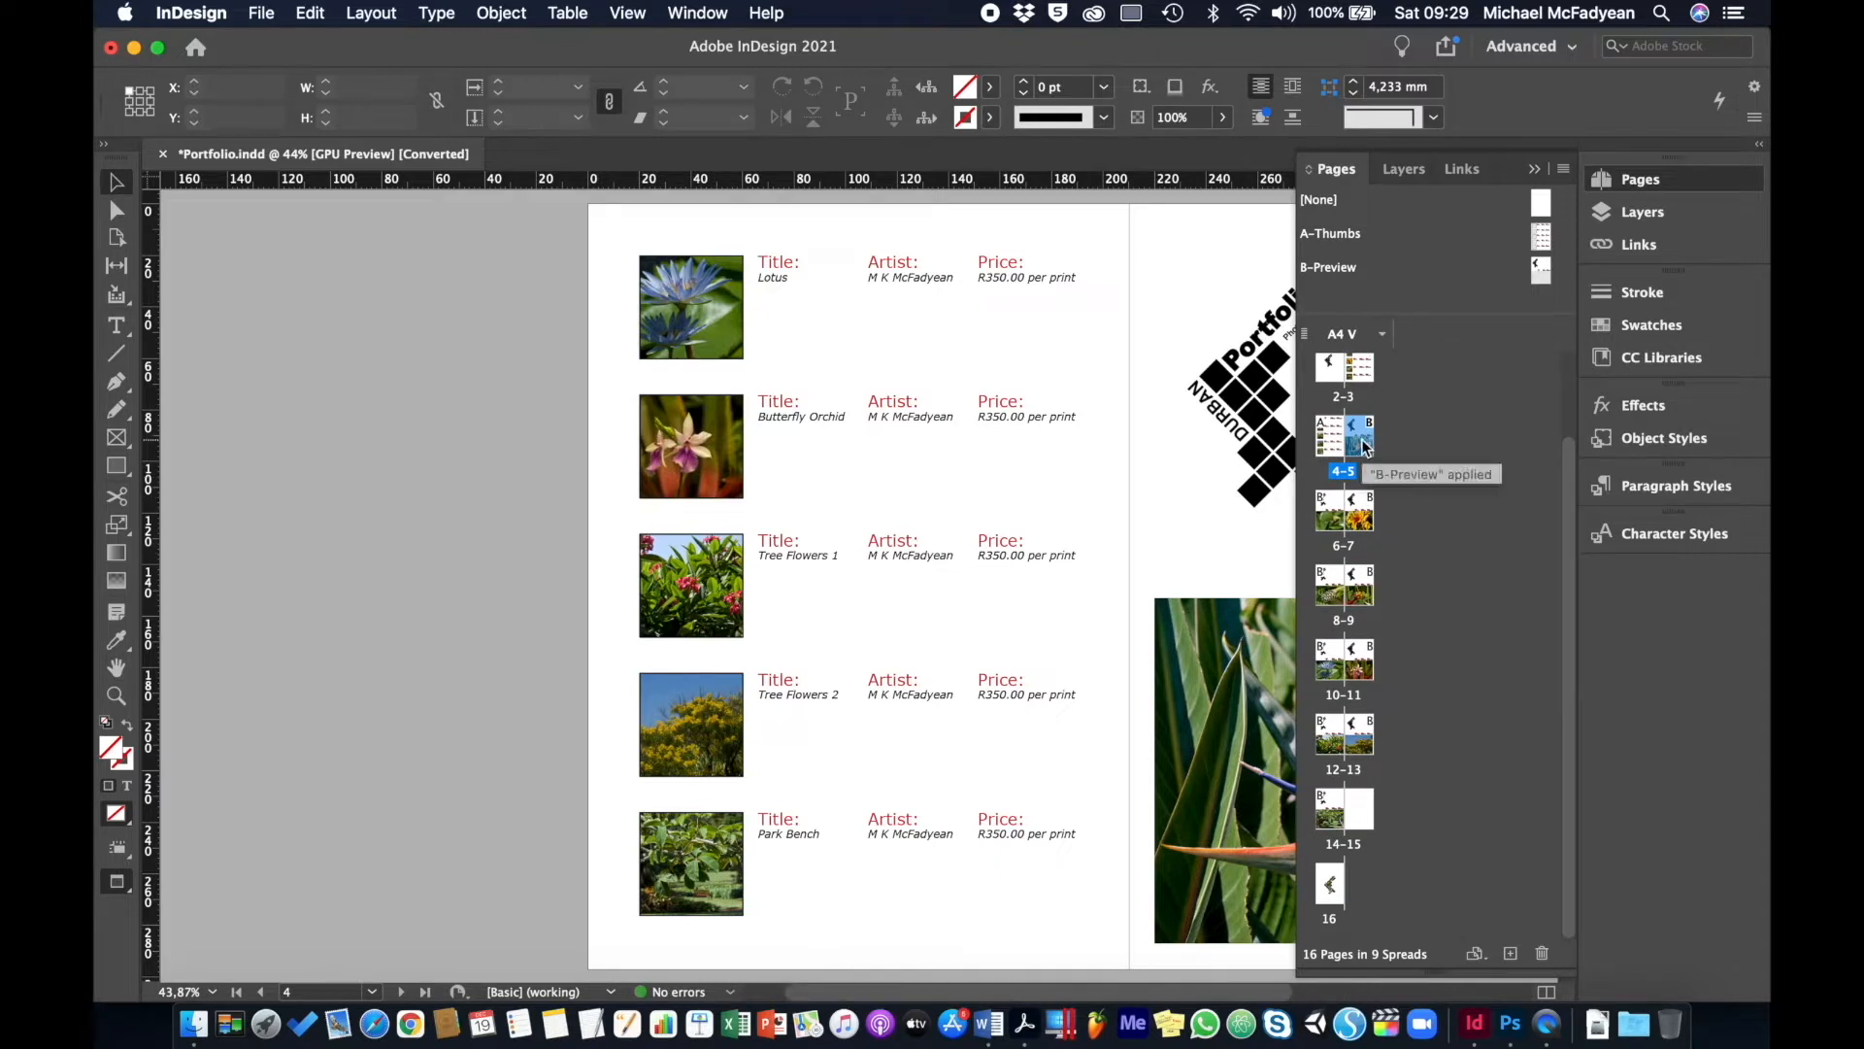
left_click_drag(1366, 444, 1419, 639)
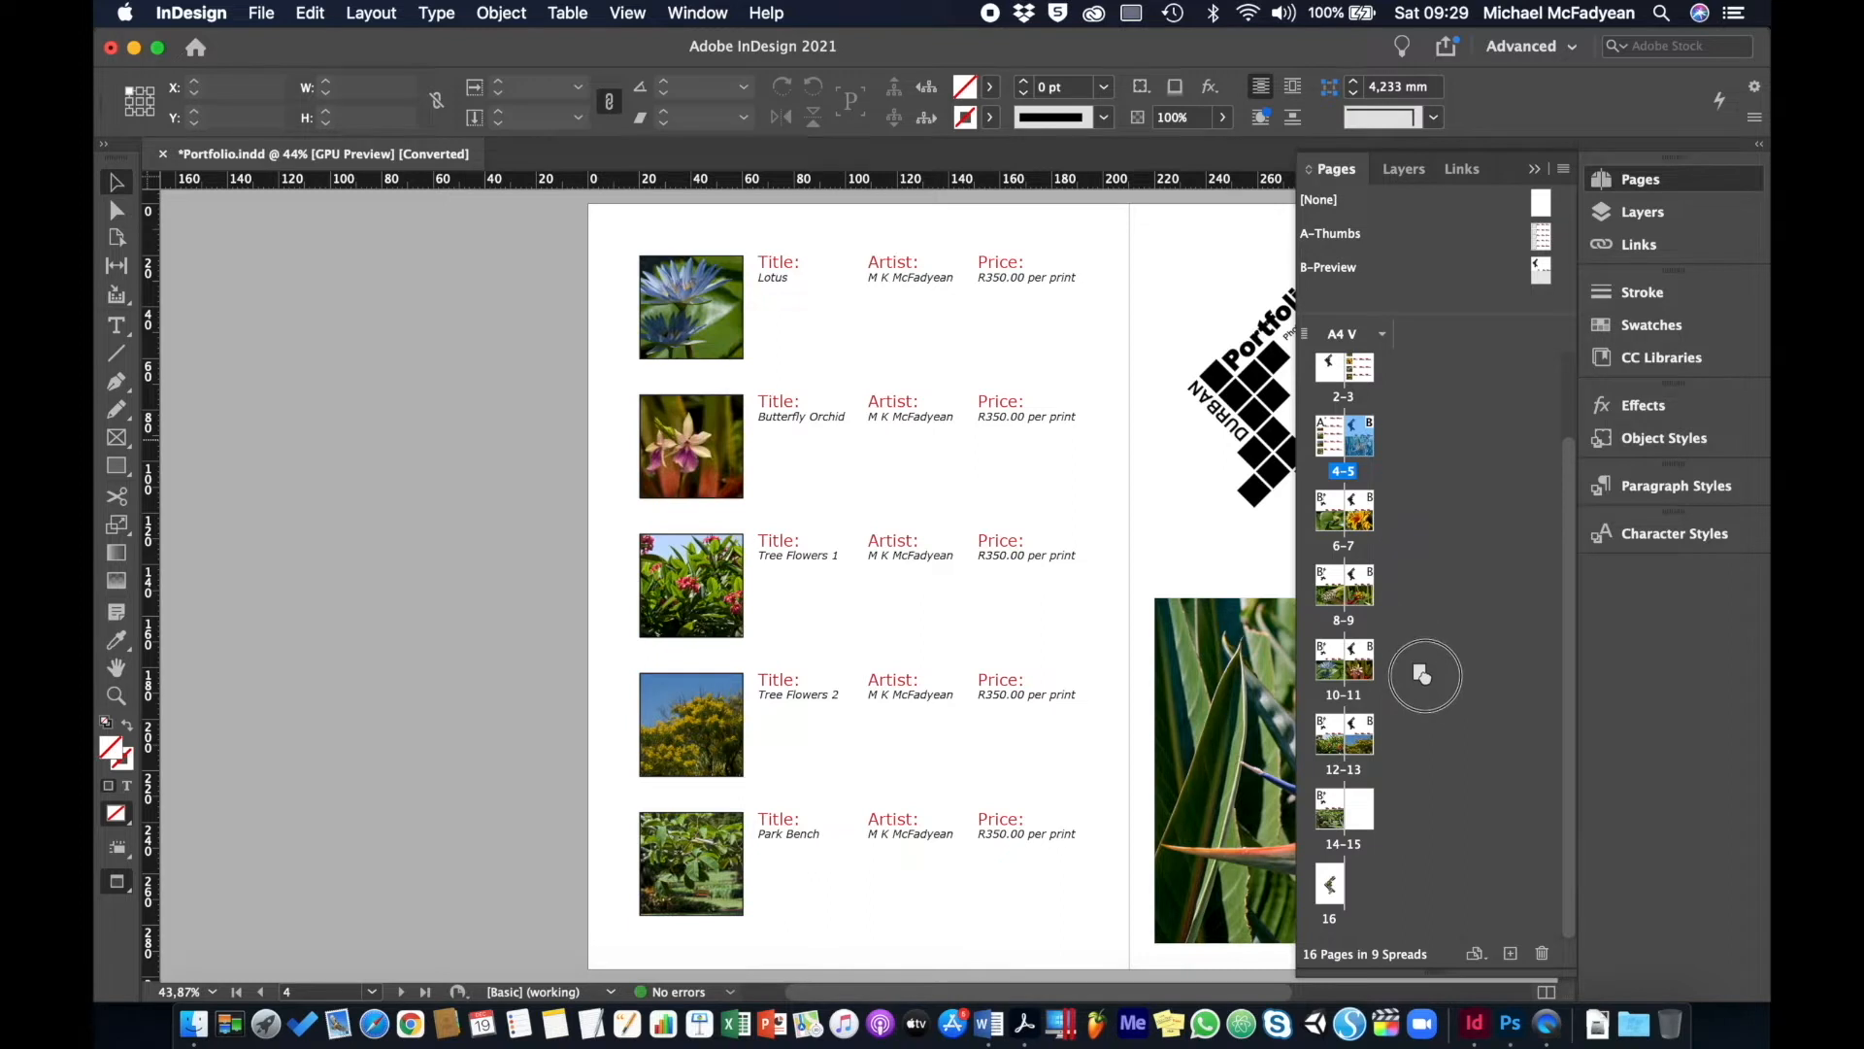
left_click_drag(1412, 782, 1345, 819)
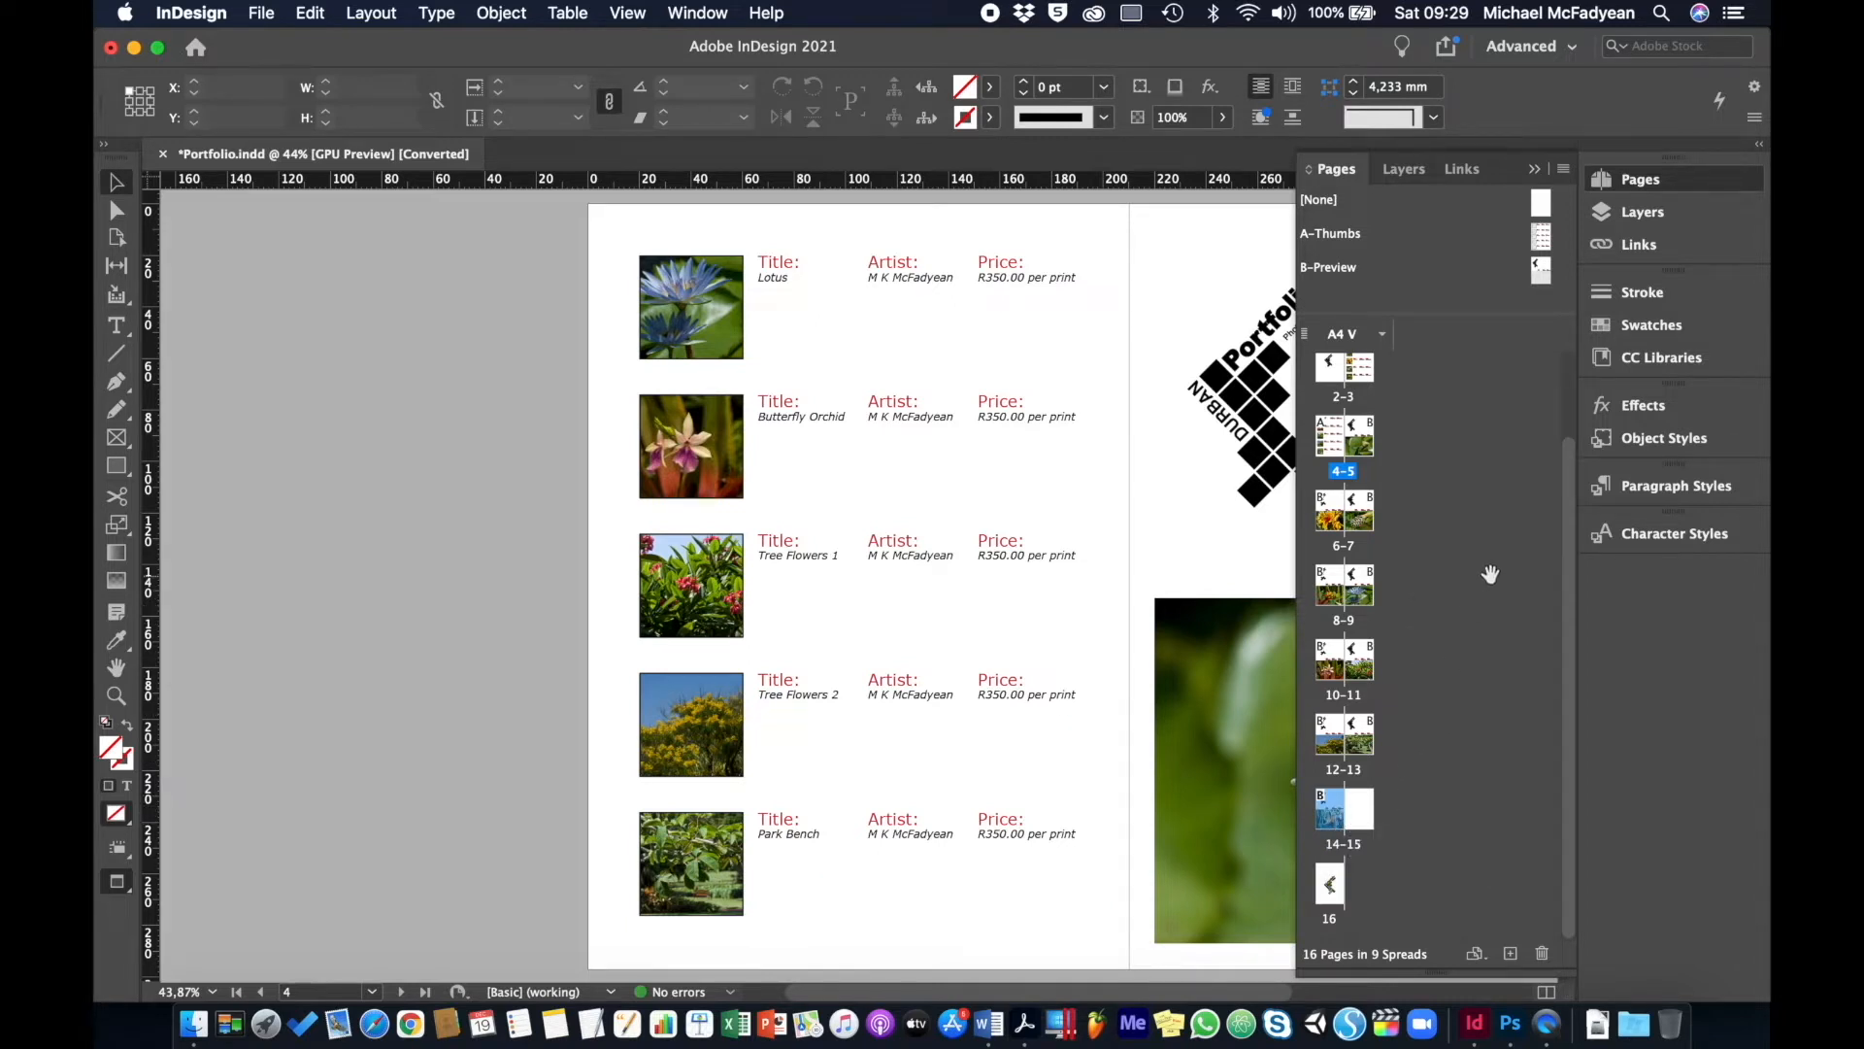
scroll(1474, 582, "up", 2)
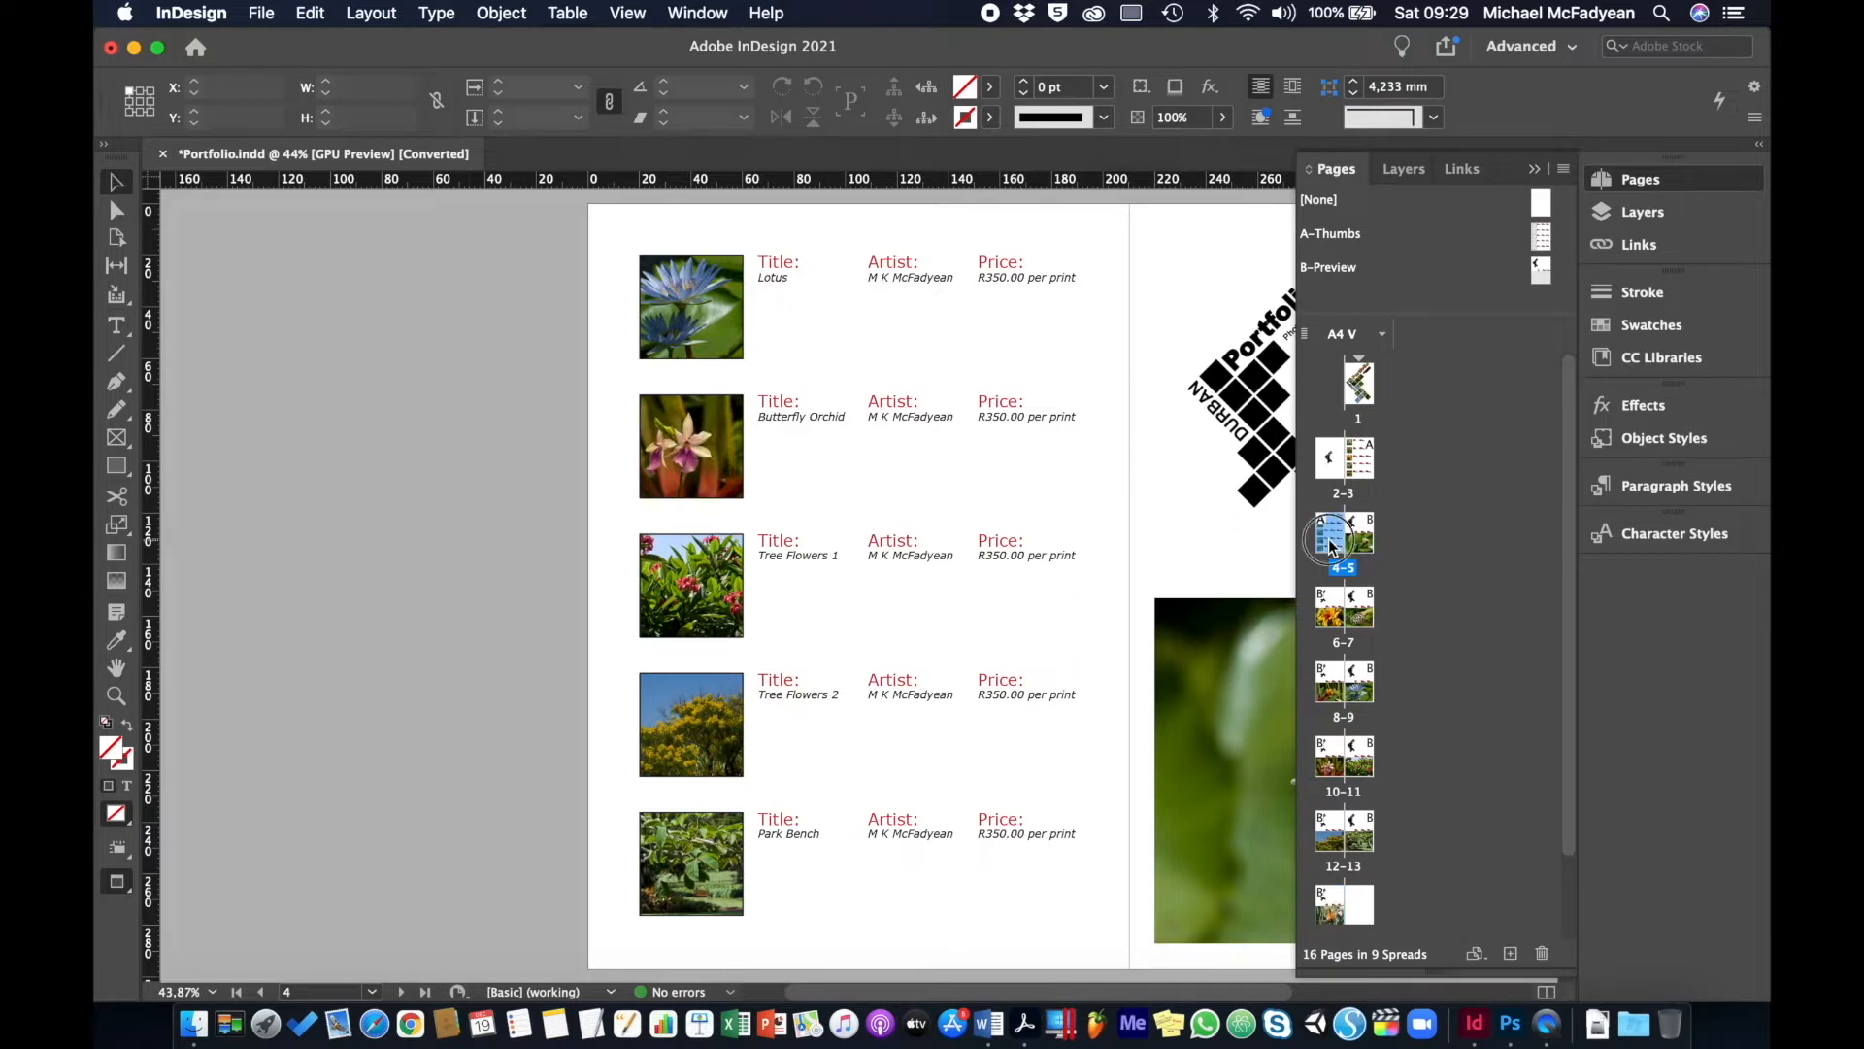
- Select page 4 in the Pages panel and add pages 9 and 10 to the selection
double_click(1330, 540)
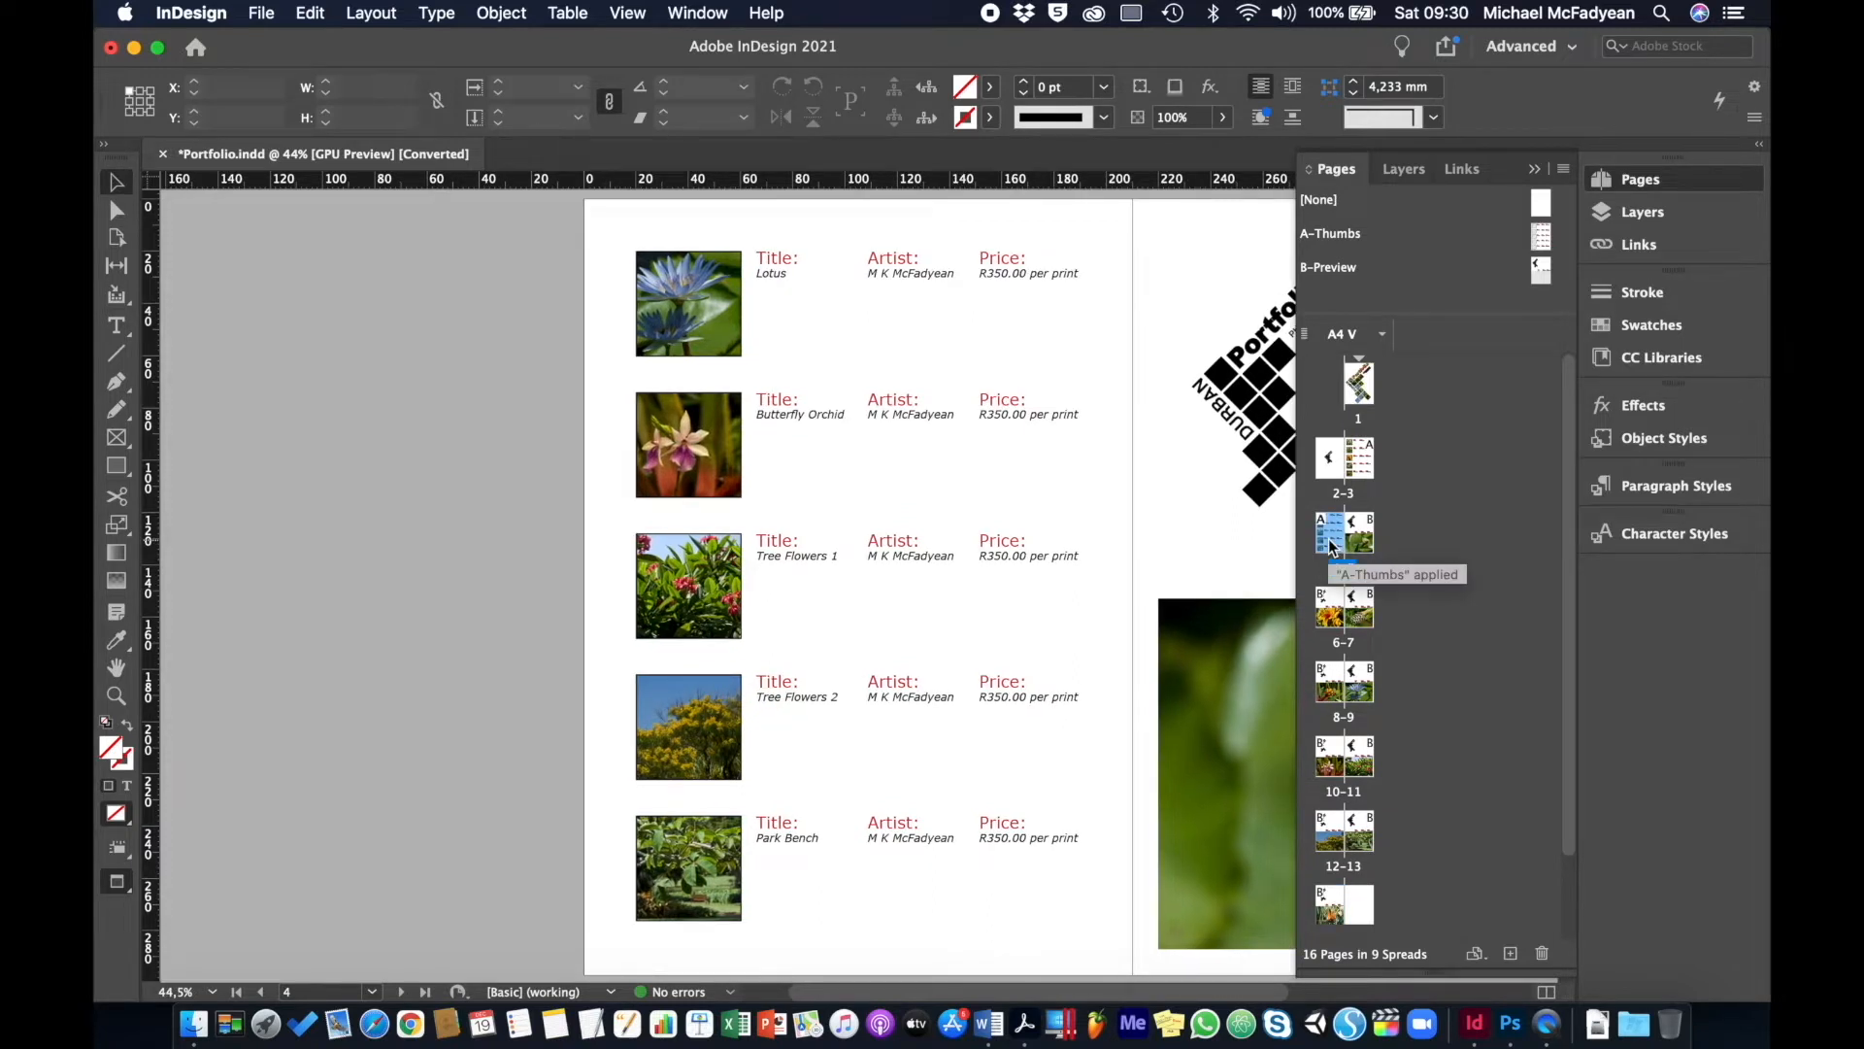
left_click(1366, 690, "super")
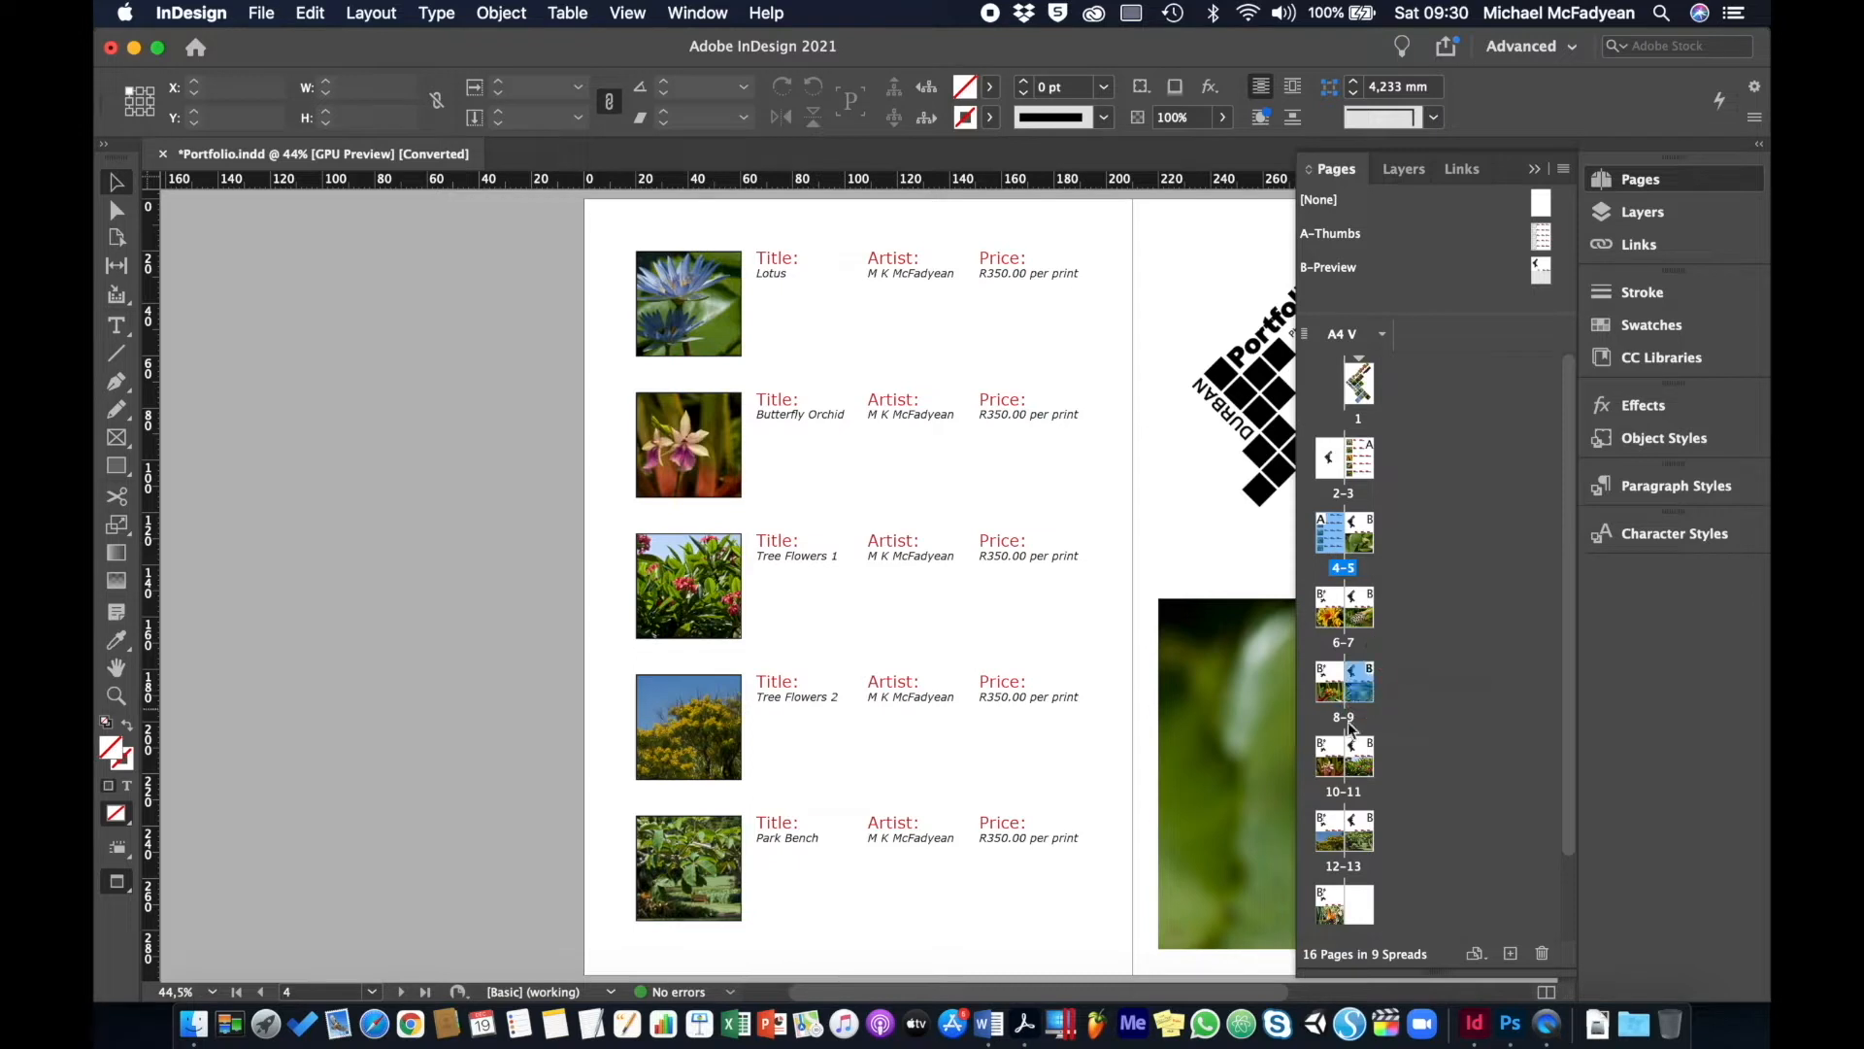
left_click(1338, 759, "super")
- Use Move Pages to place the selected pages 4, 9 and 10 after page 16
left_click(1563, 169)
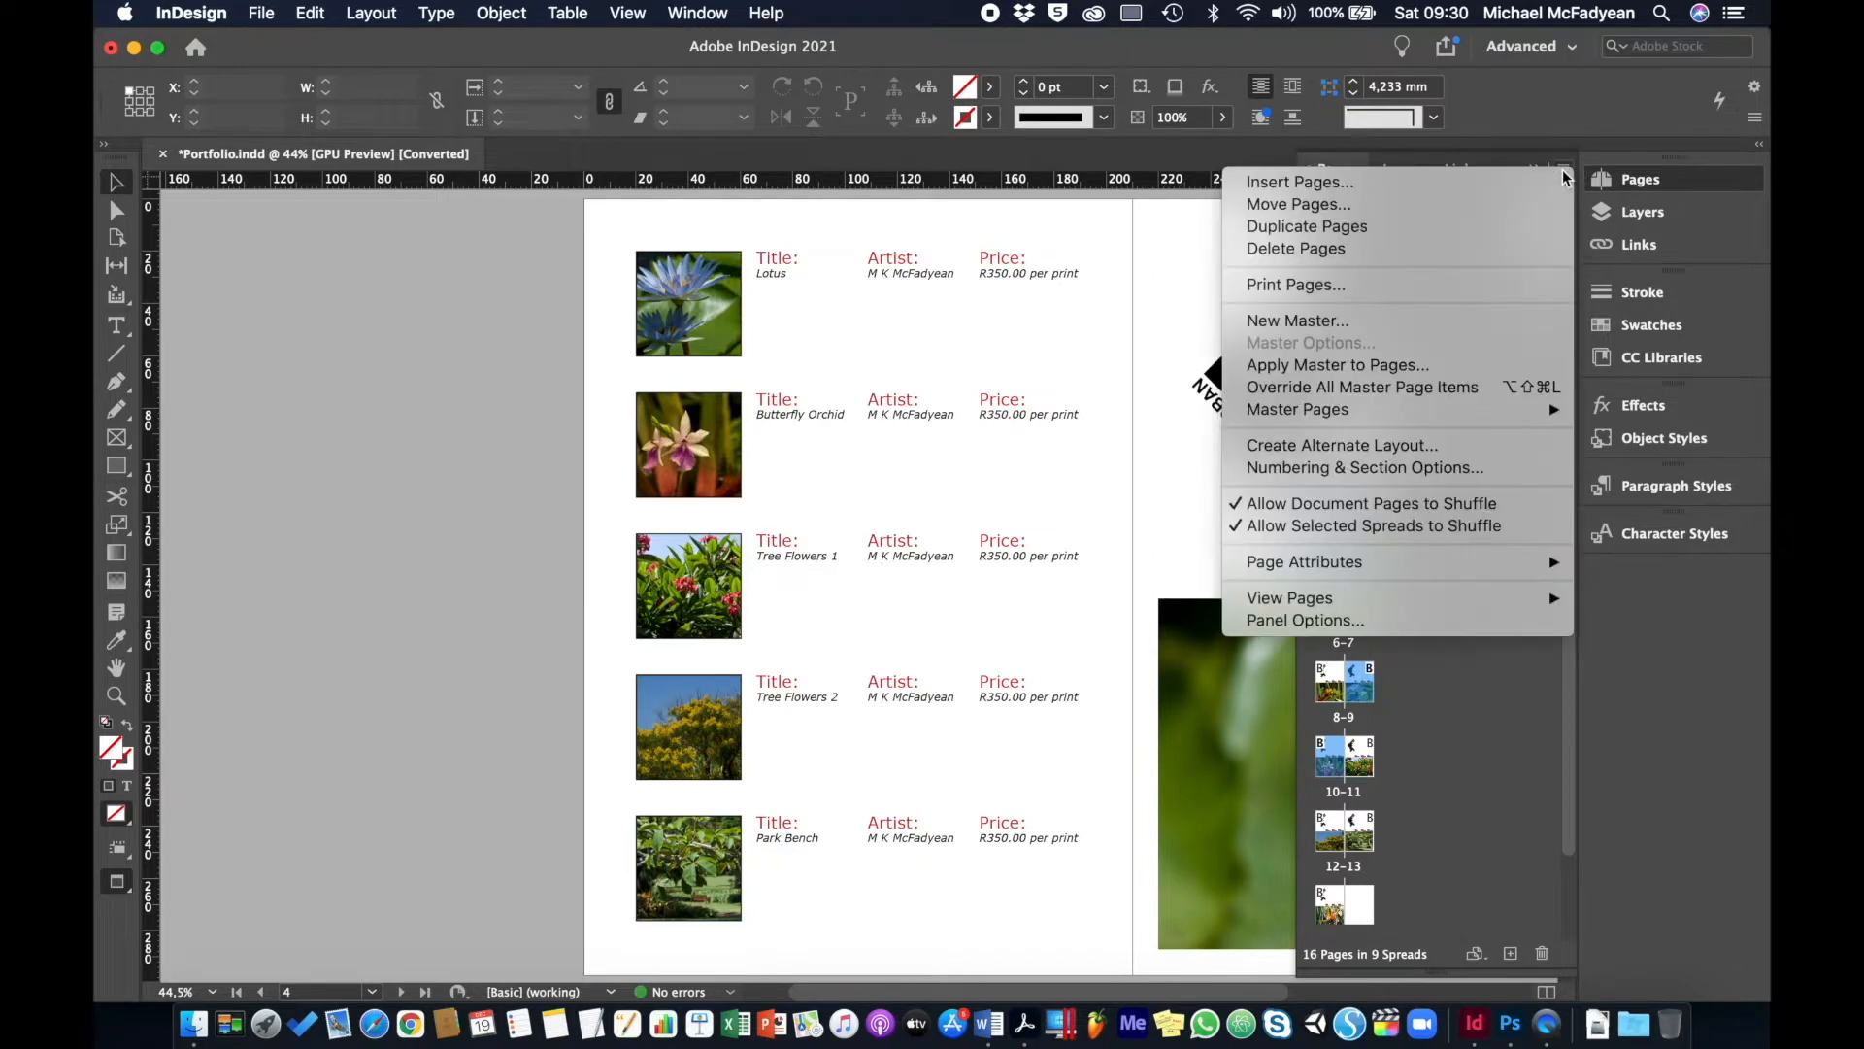
left_click(1319, 206)
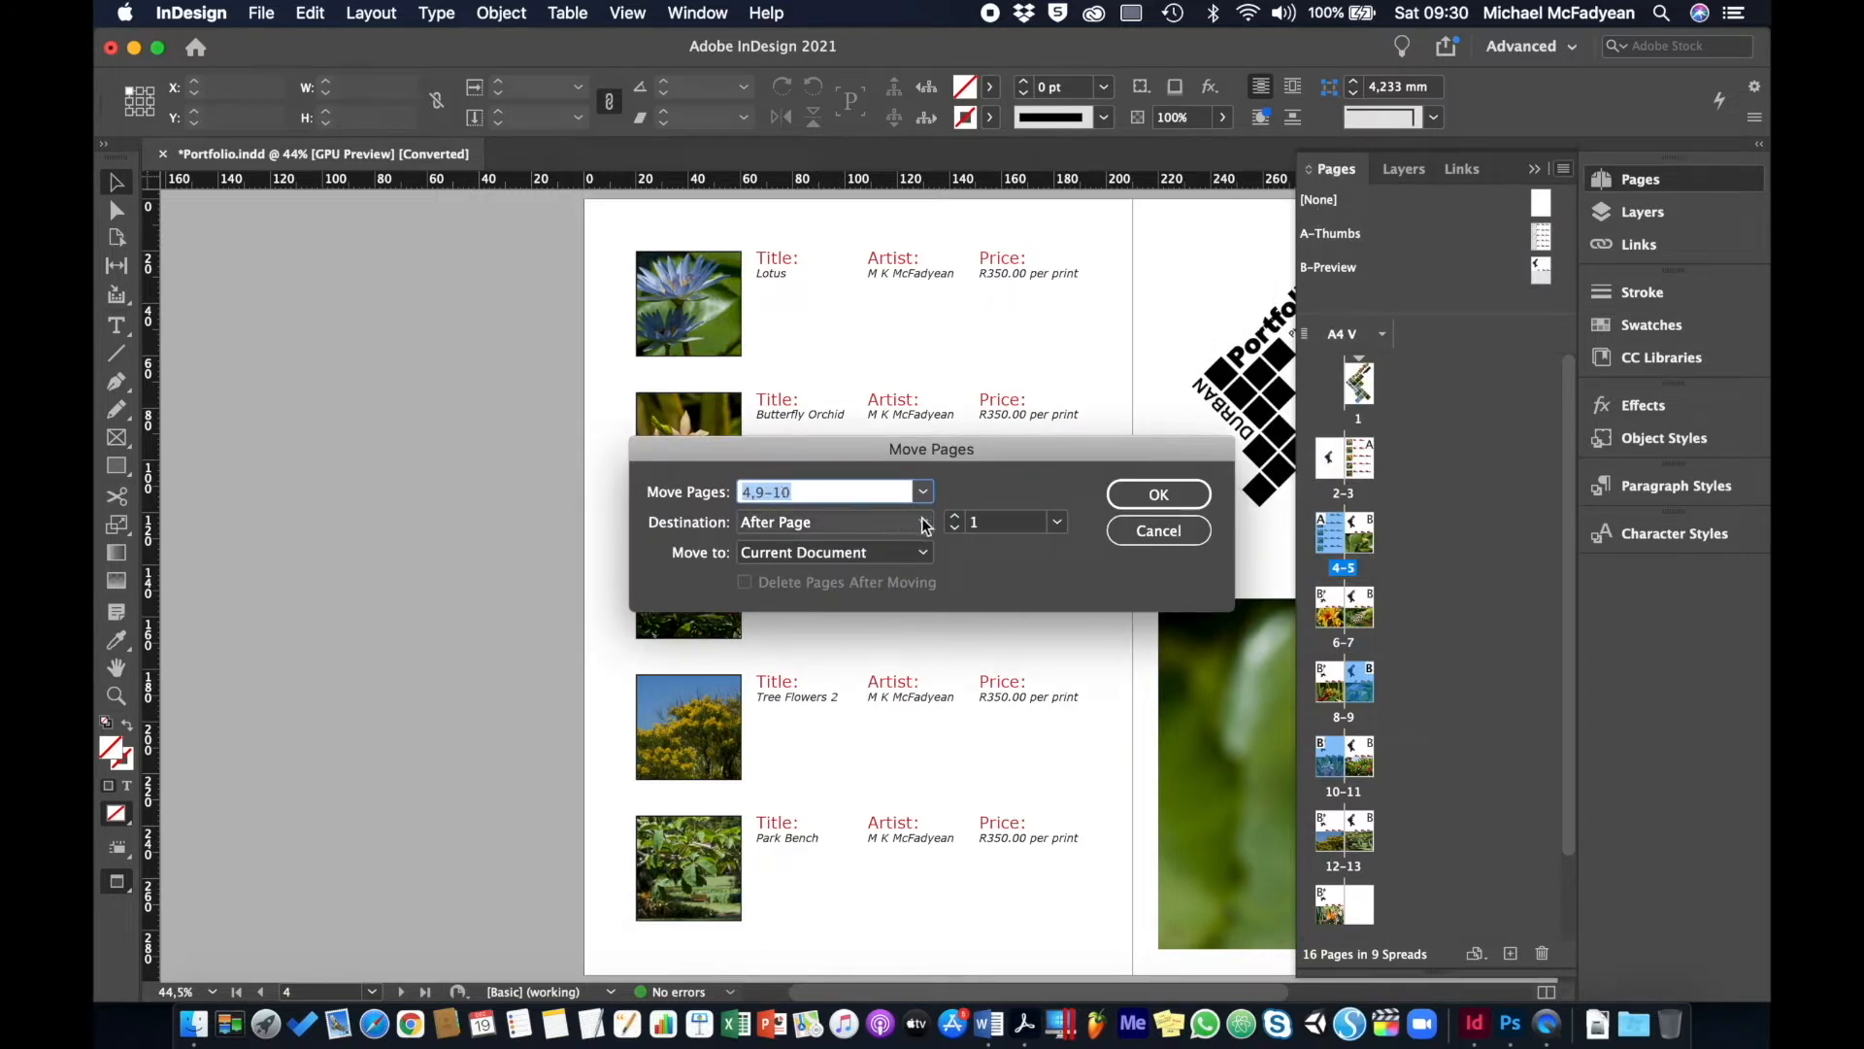
left_click(1059, 522)
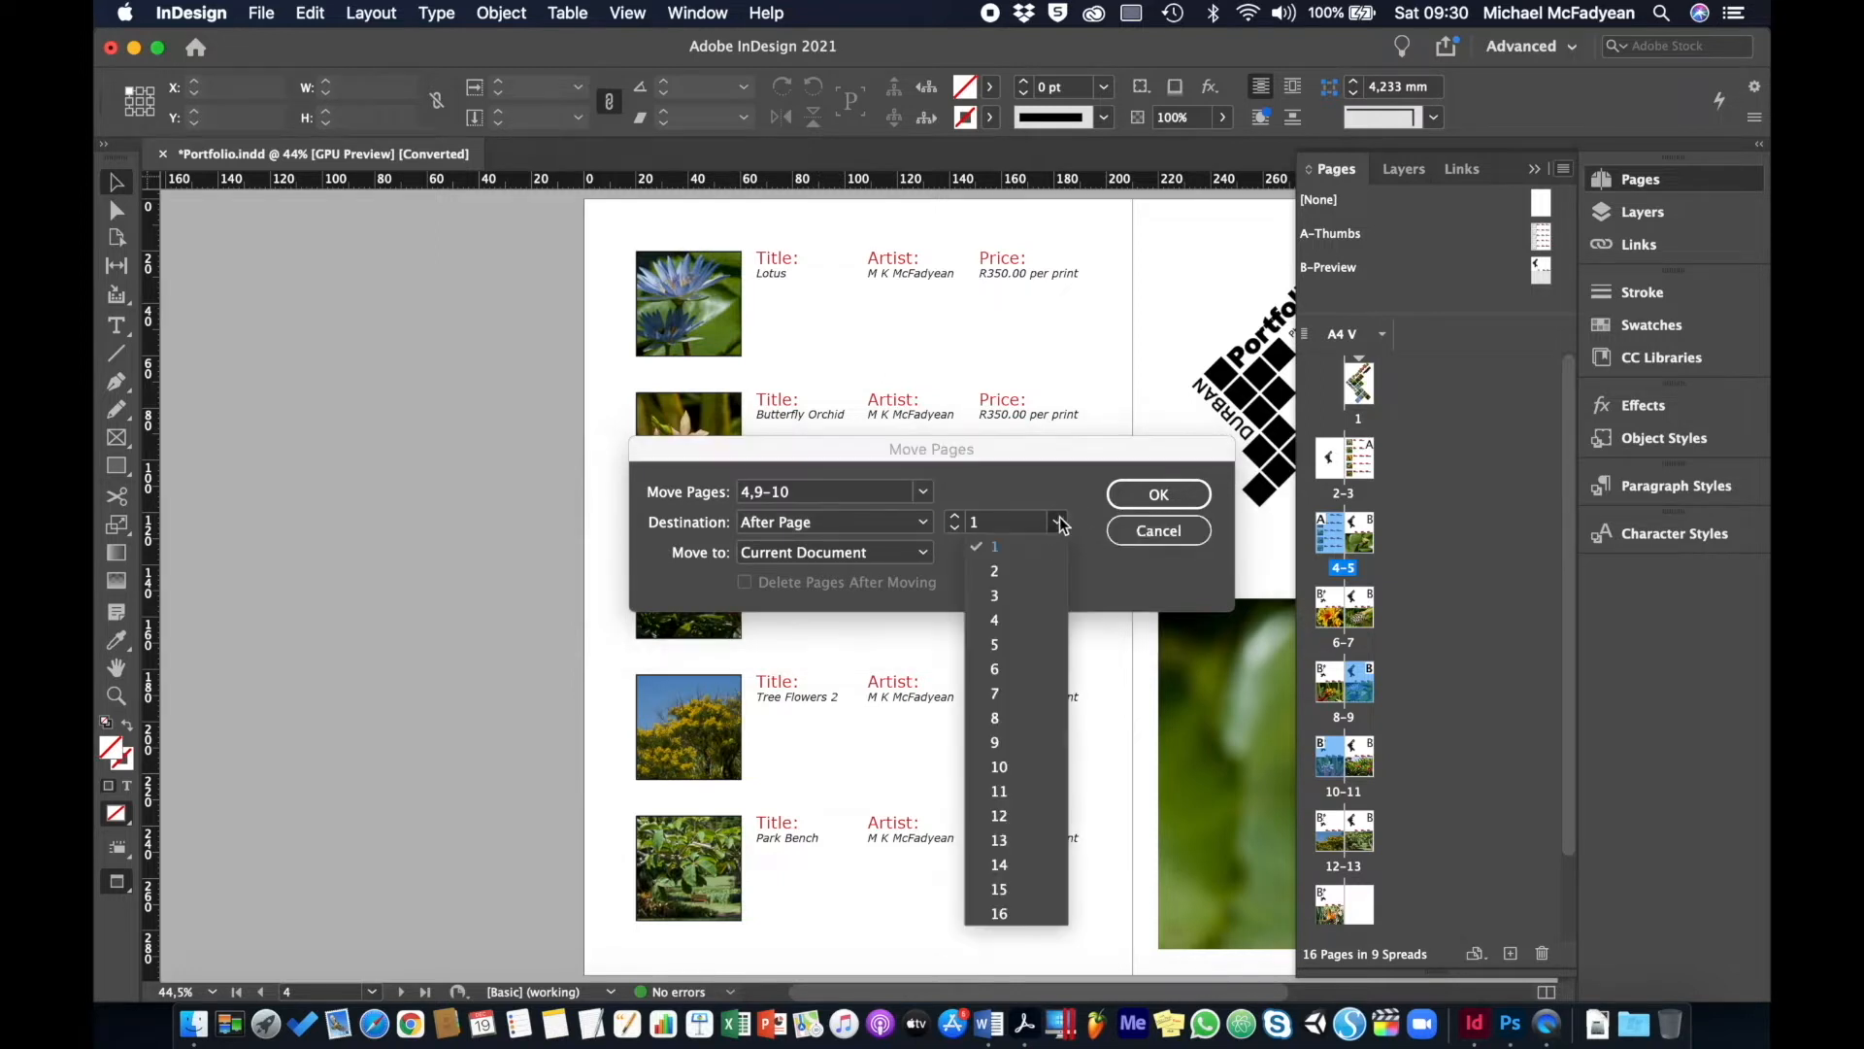
left_click(1025, 912)
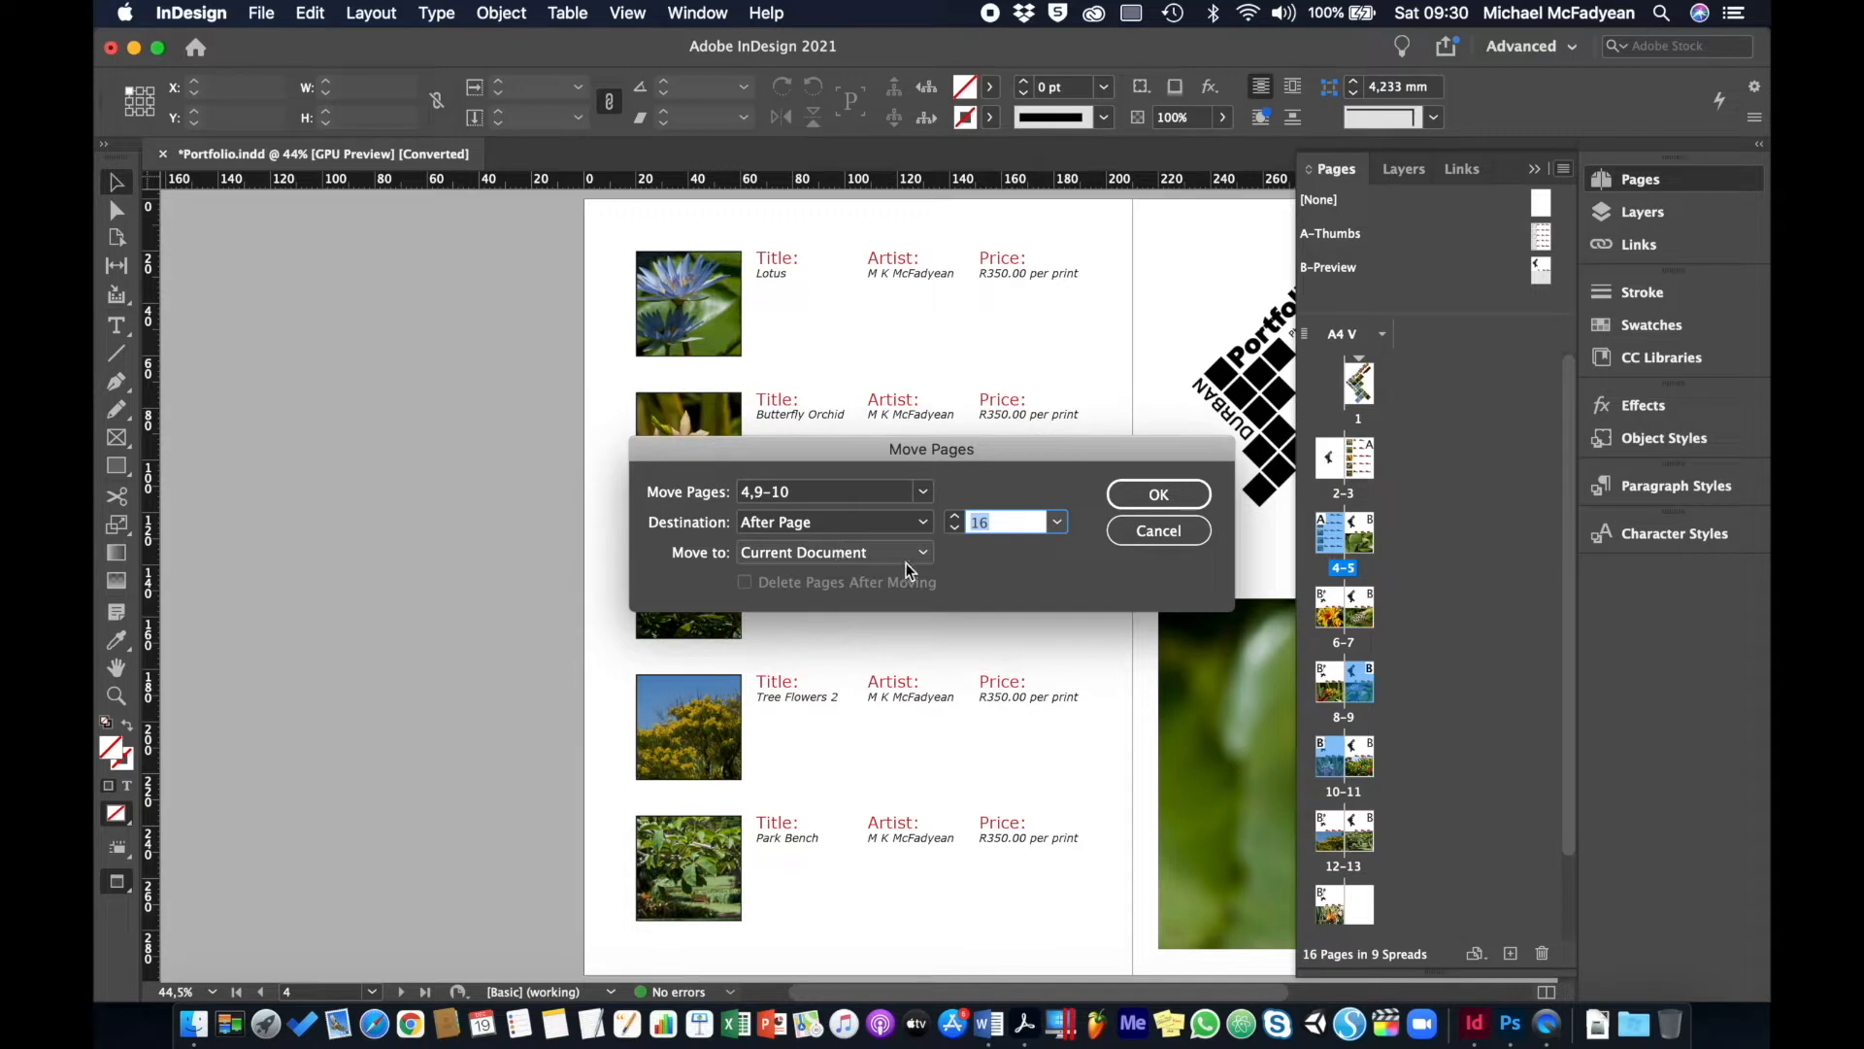
left_click(1136, 493)
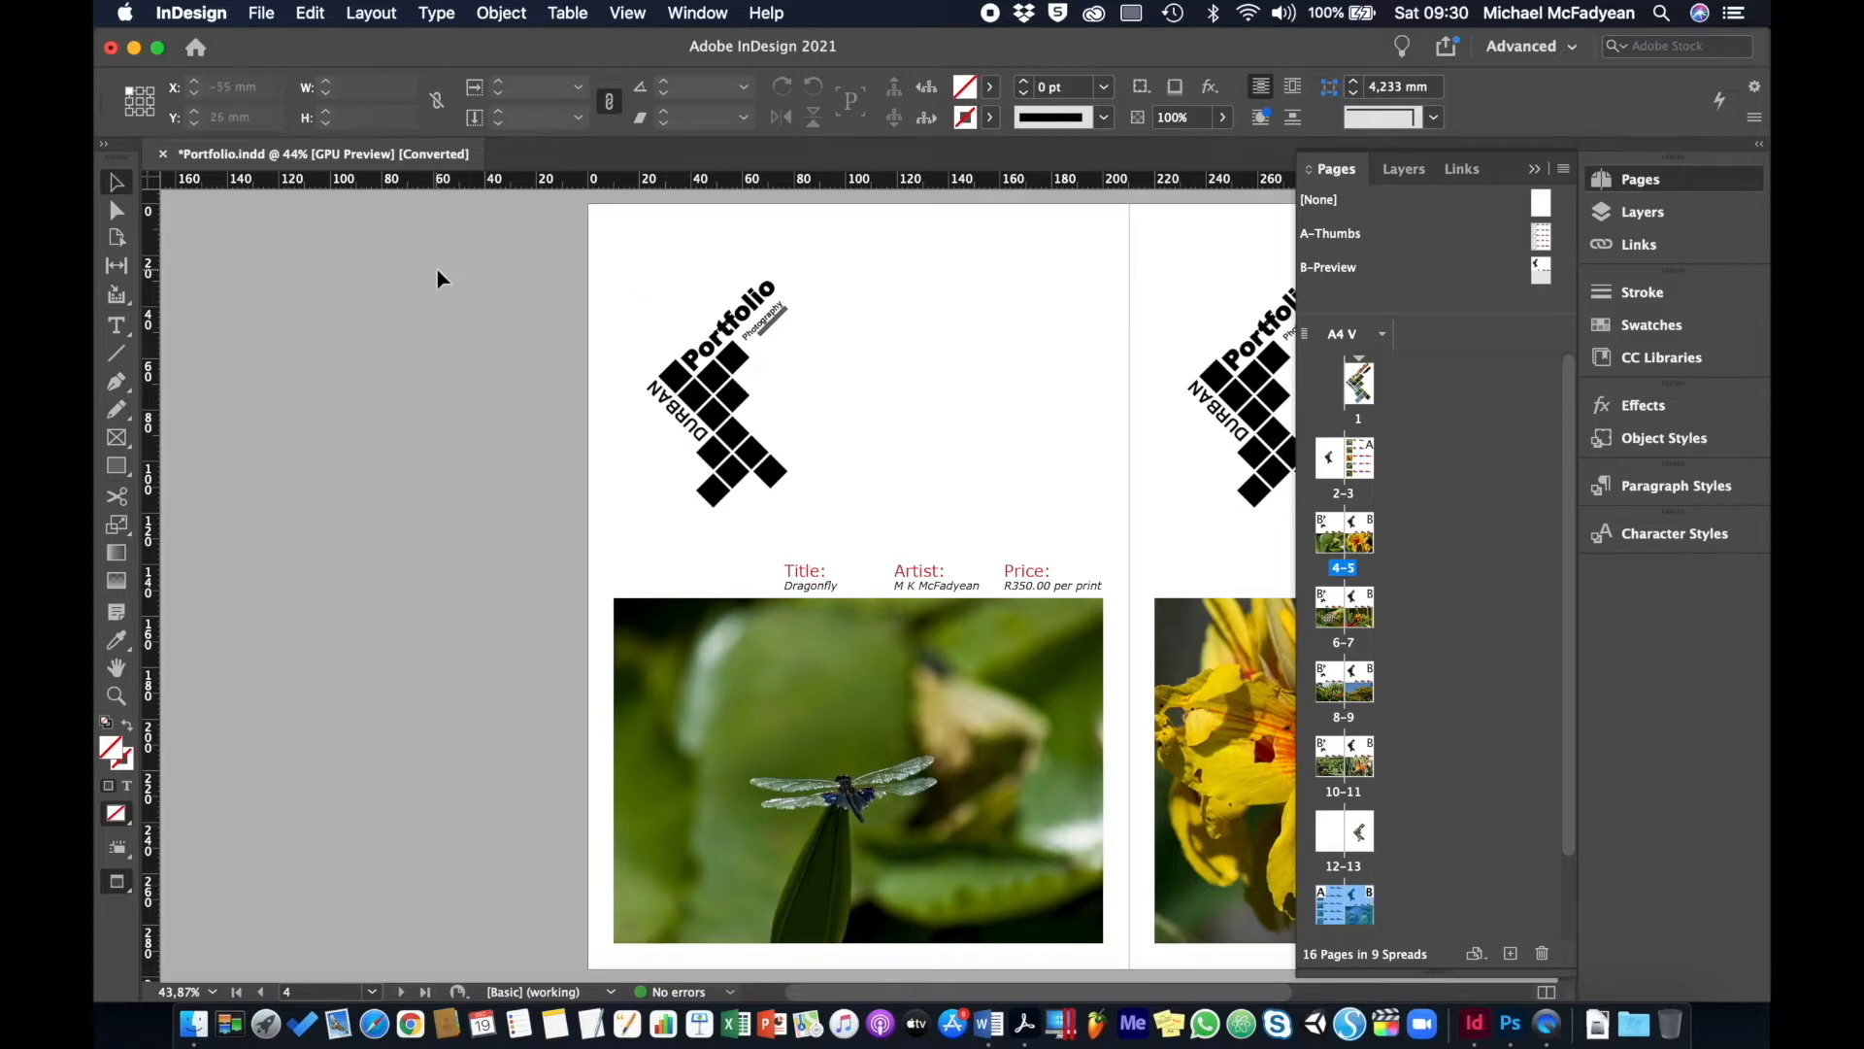
- Create a blank A4 print document in millimetres, then switch back to Portfolio.indd
left_click(261, 14)
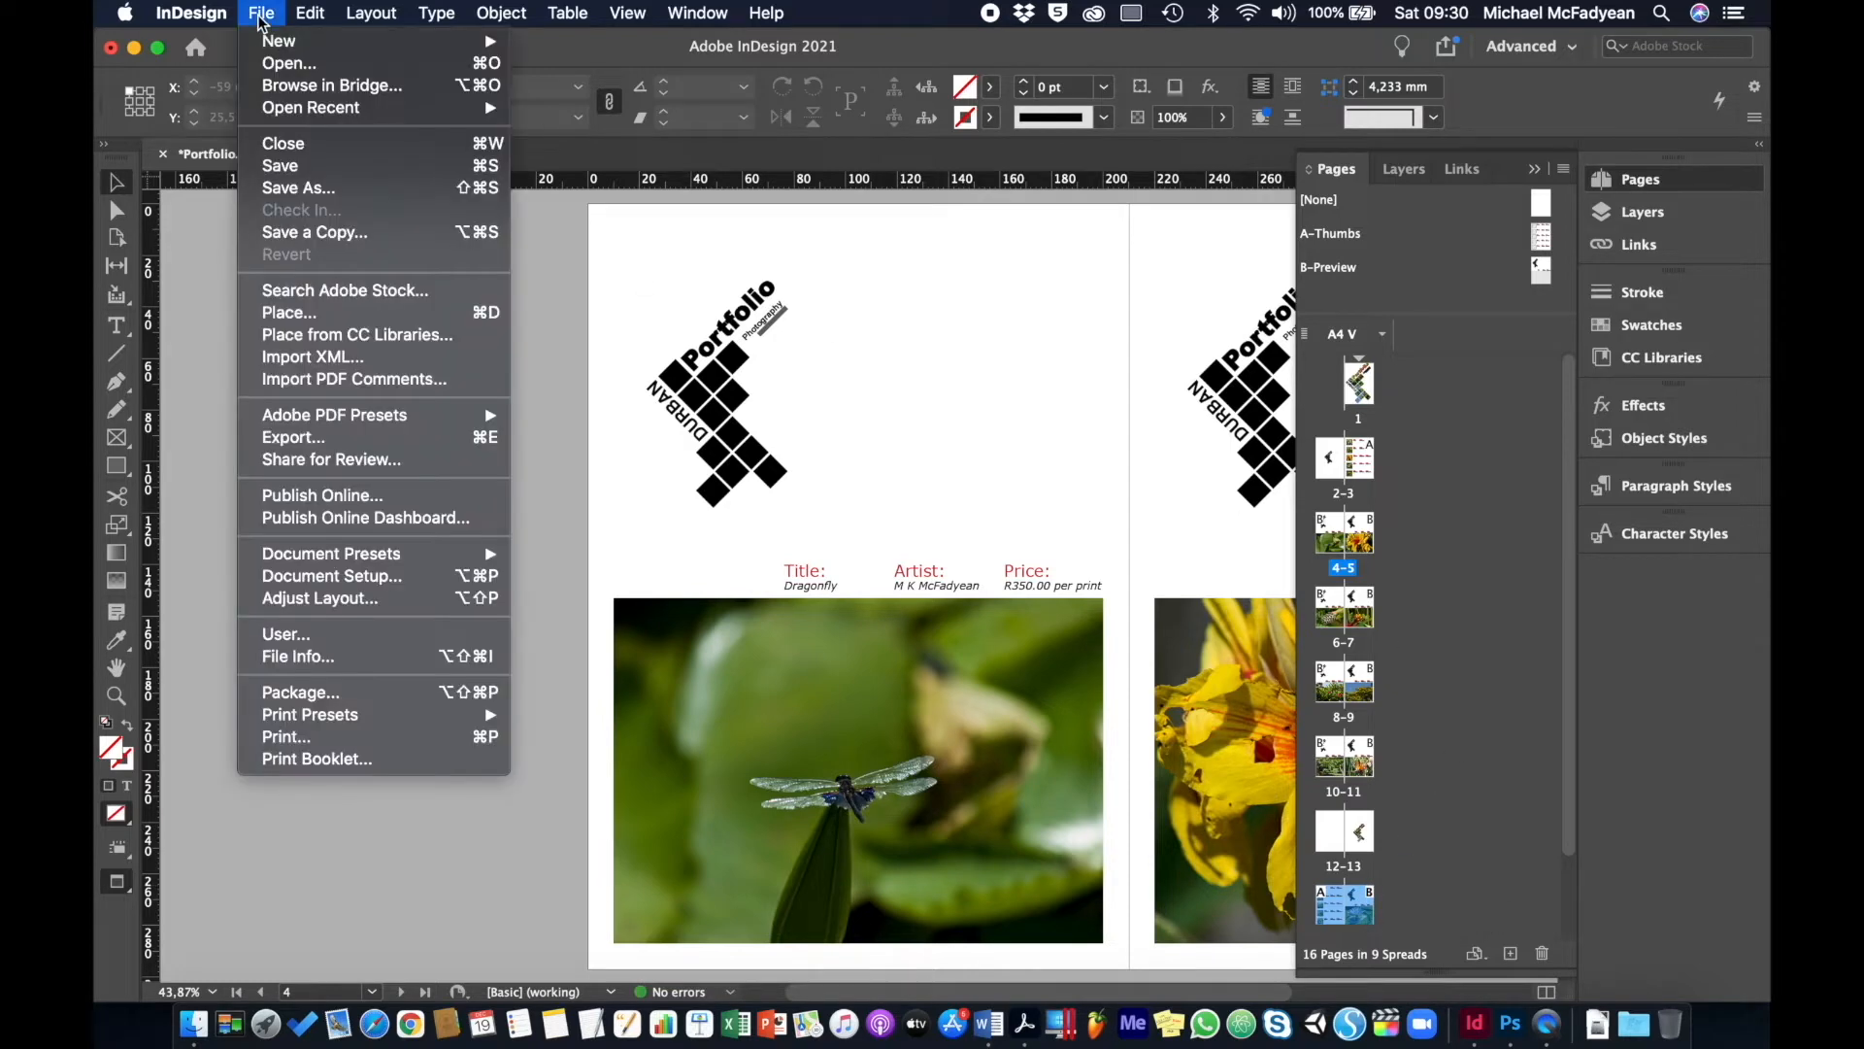
mouse_move(277, 42)
left_click(555, 49)
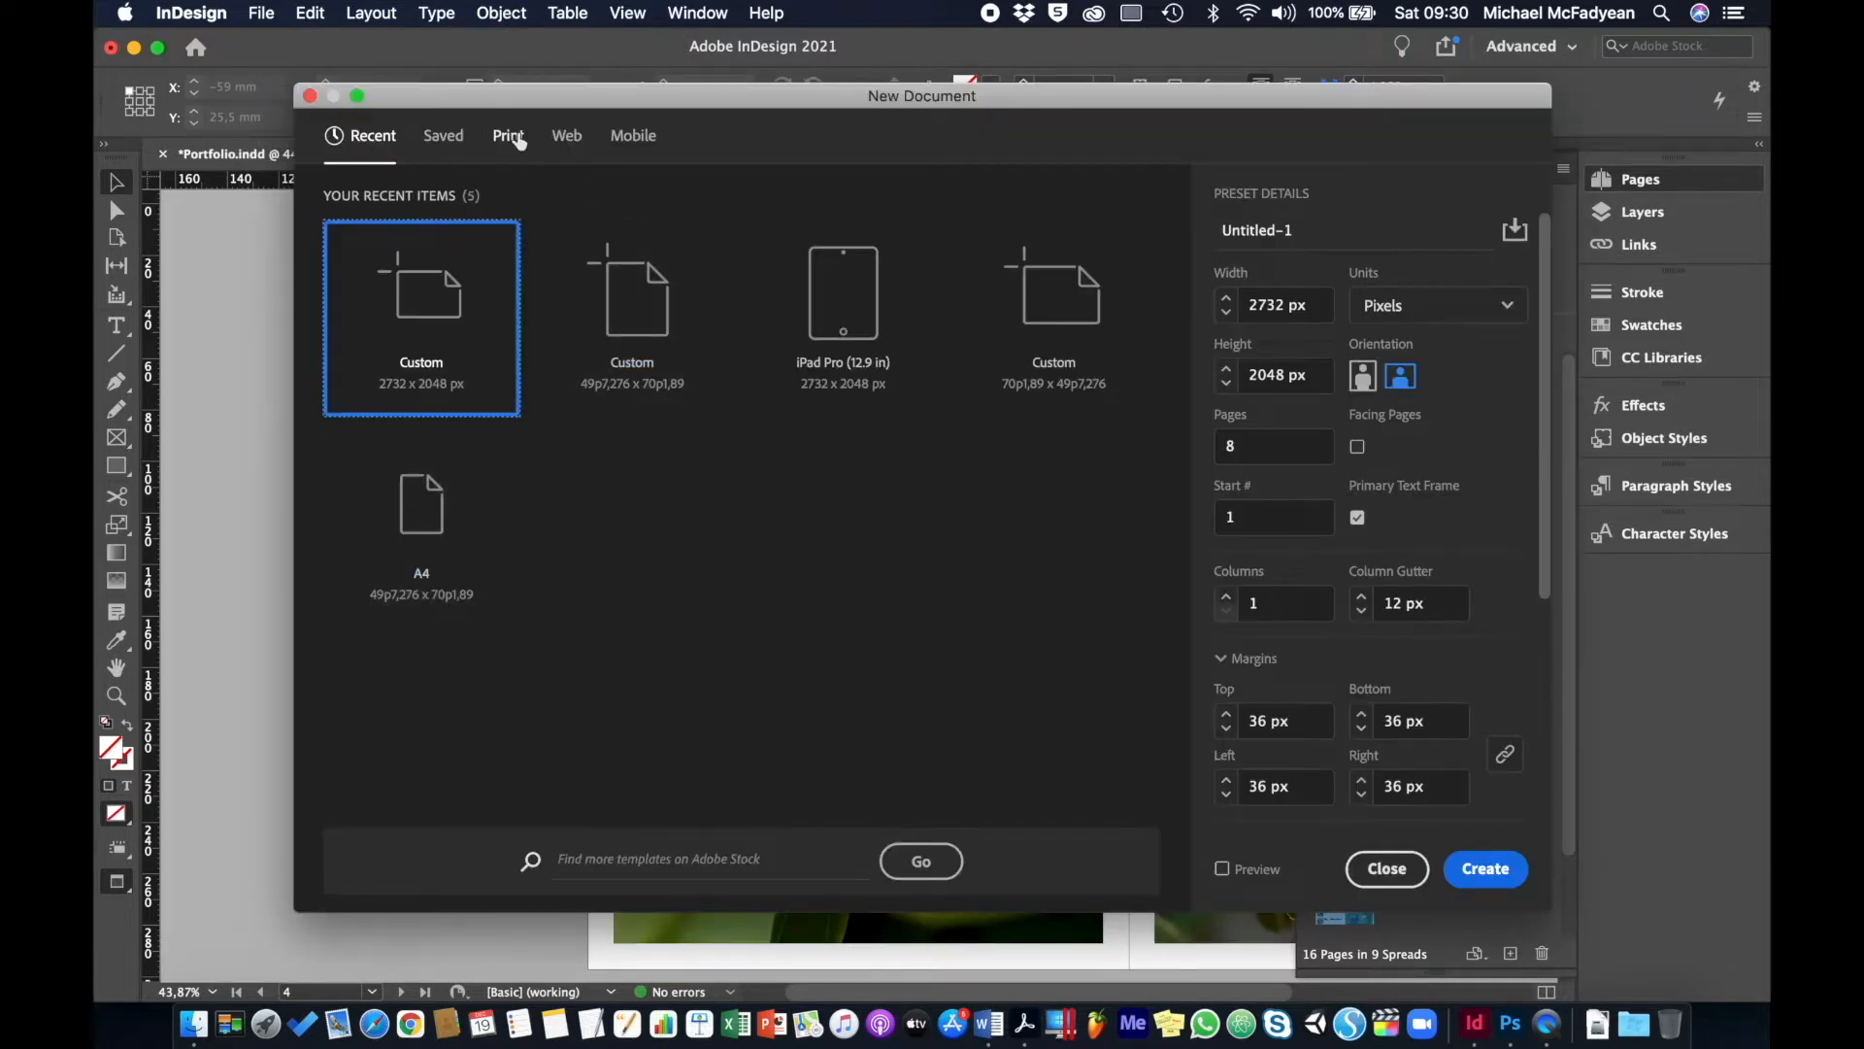
left_click(507, 136)
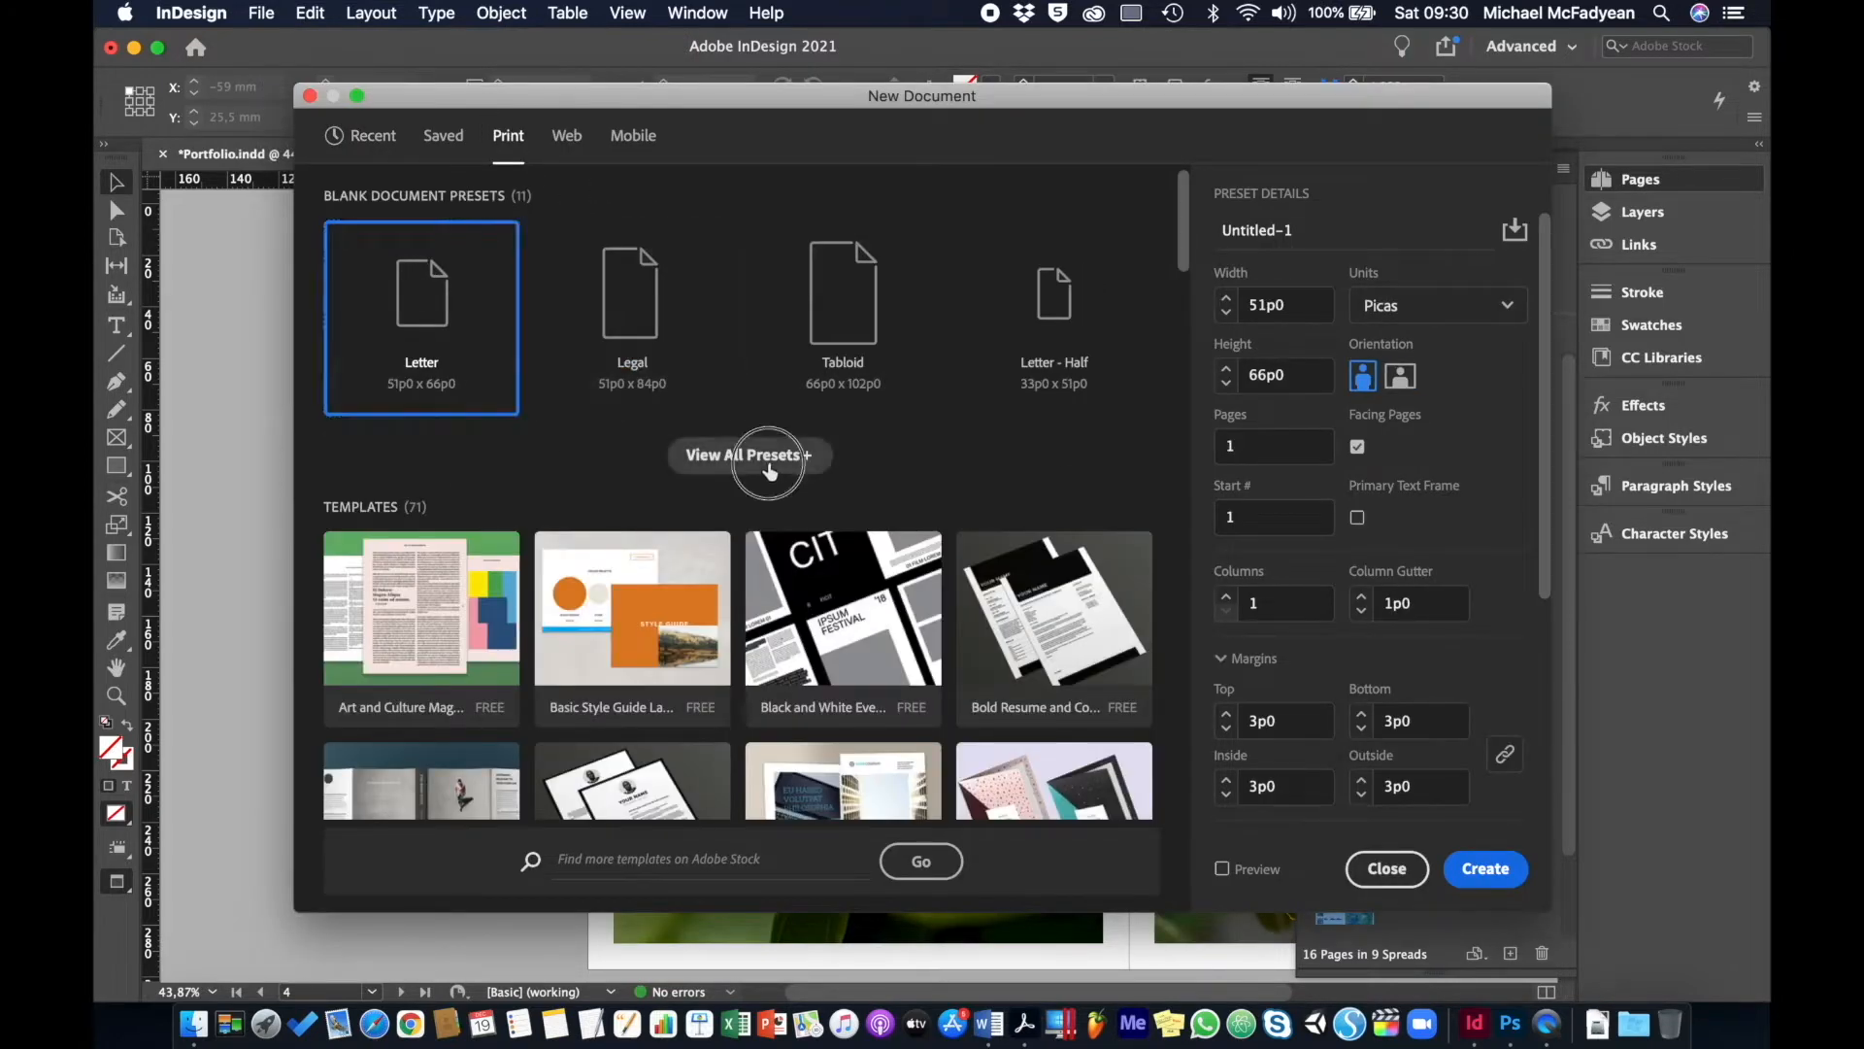
left_click(767, 458)
left_click(852, 513)
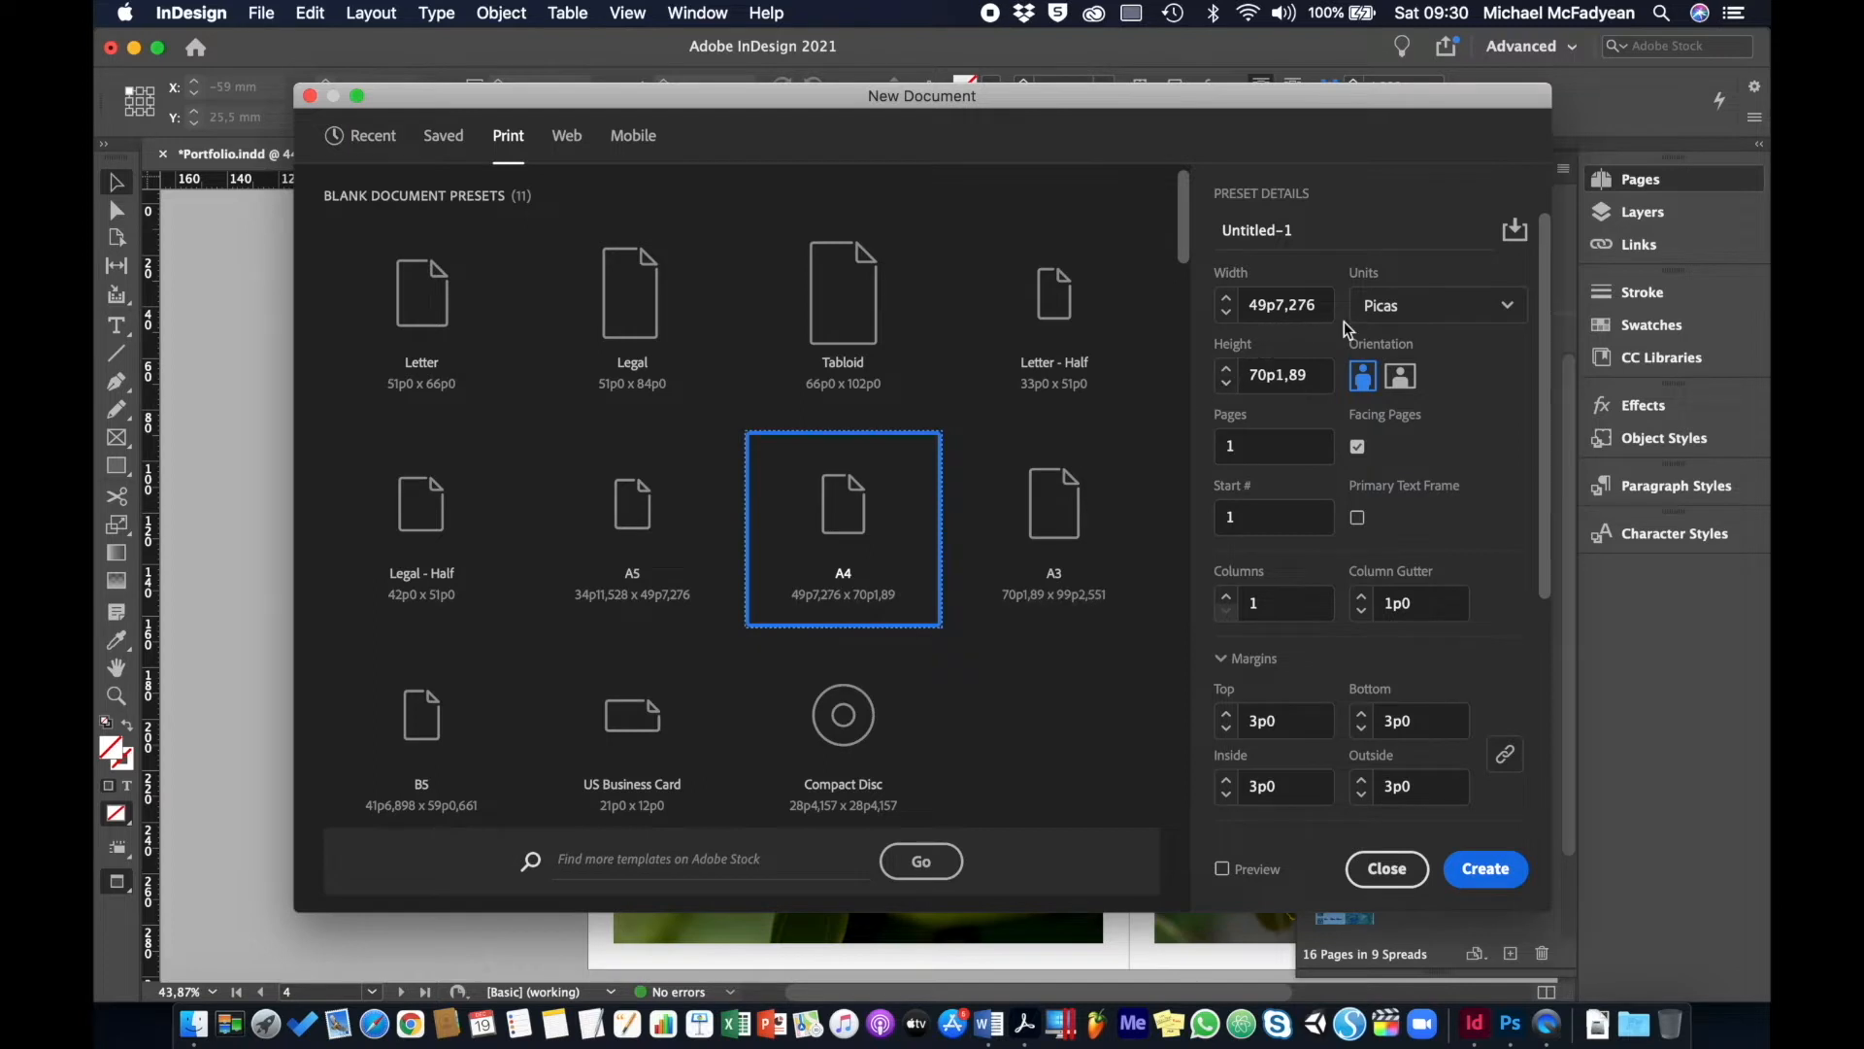
left_click(1381, 306)
left_click(1398, 463)
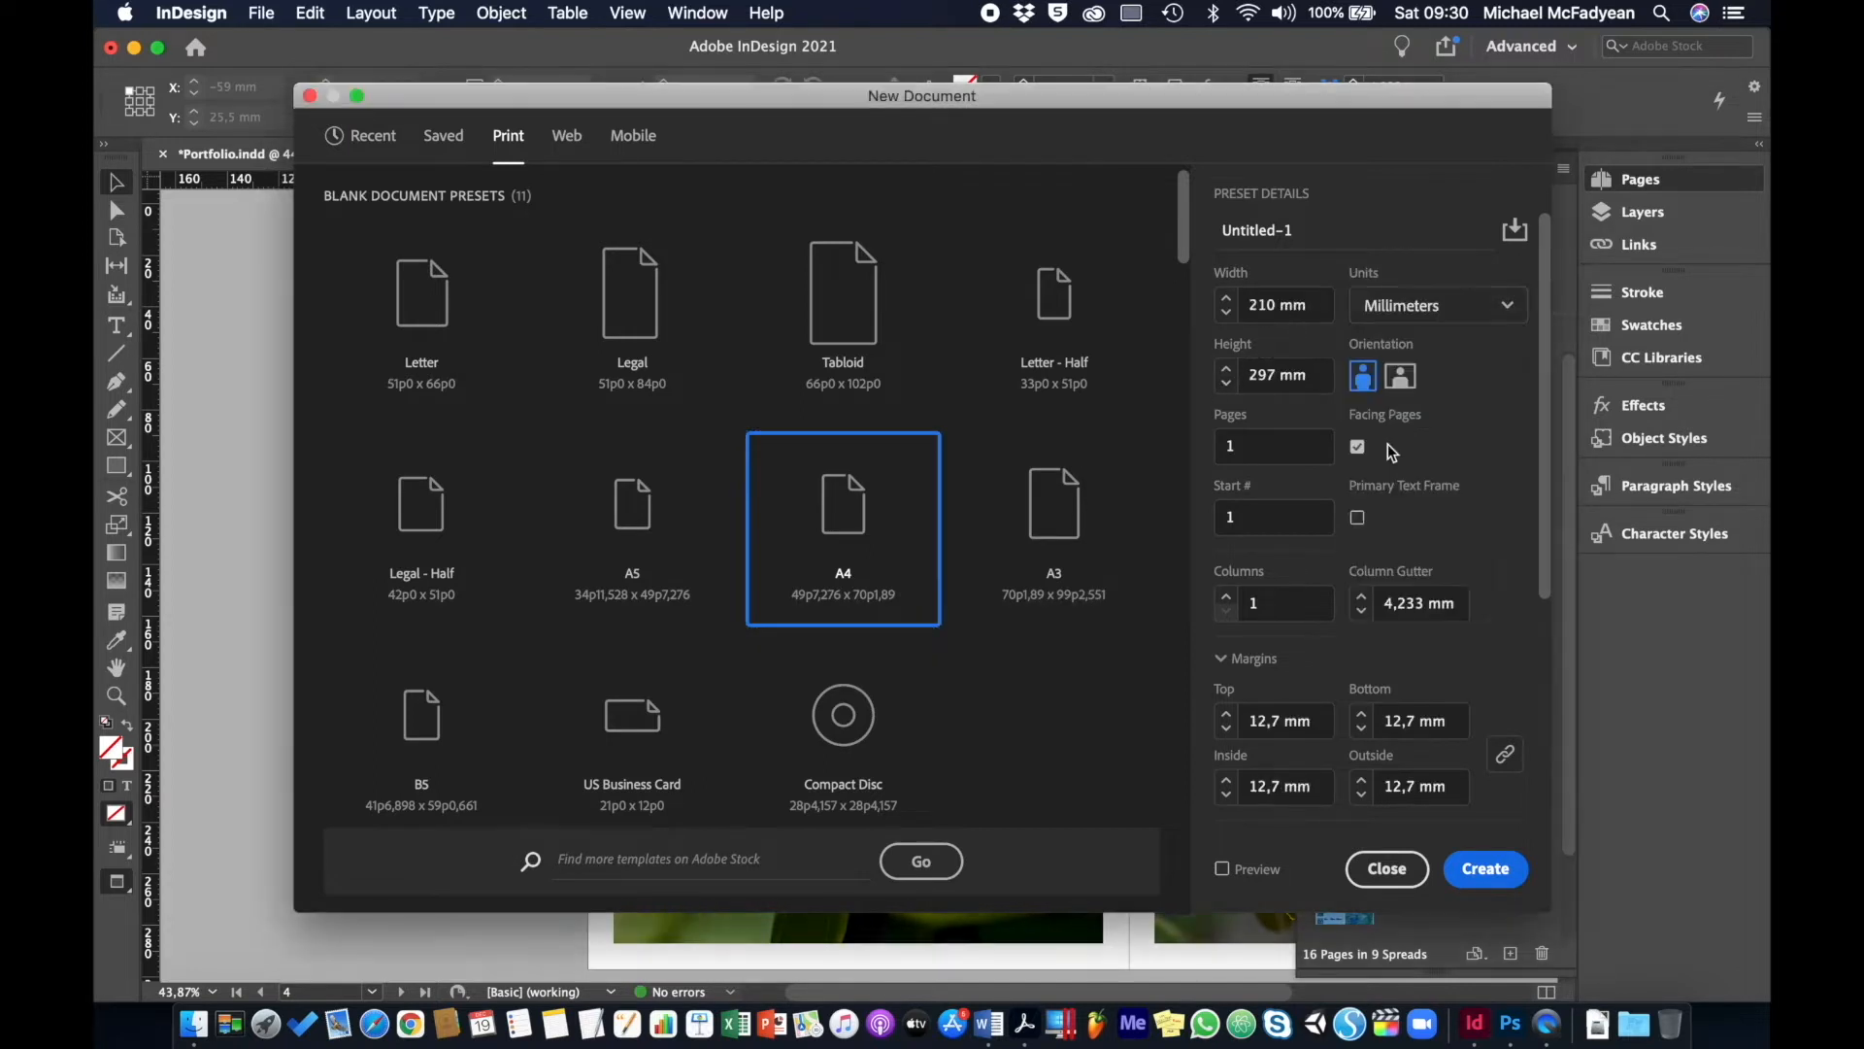
left_click(1468, 869)
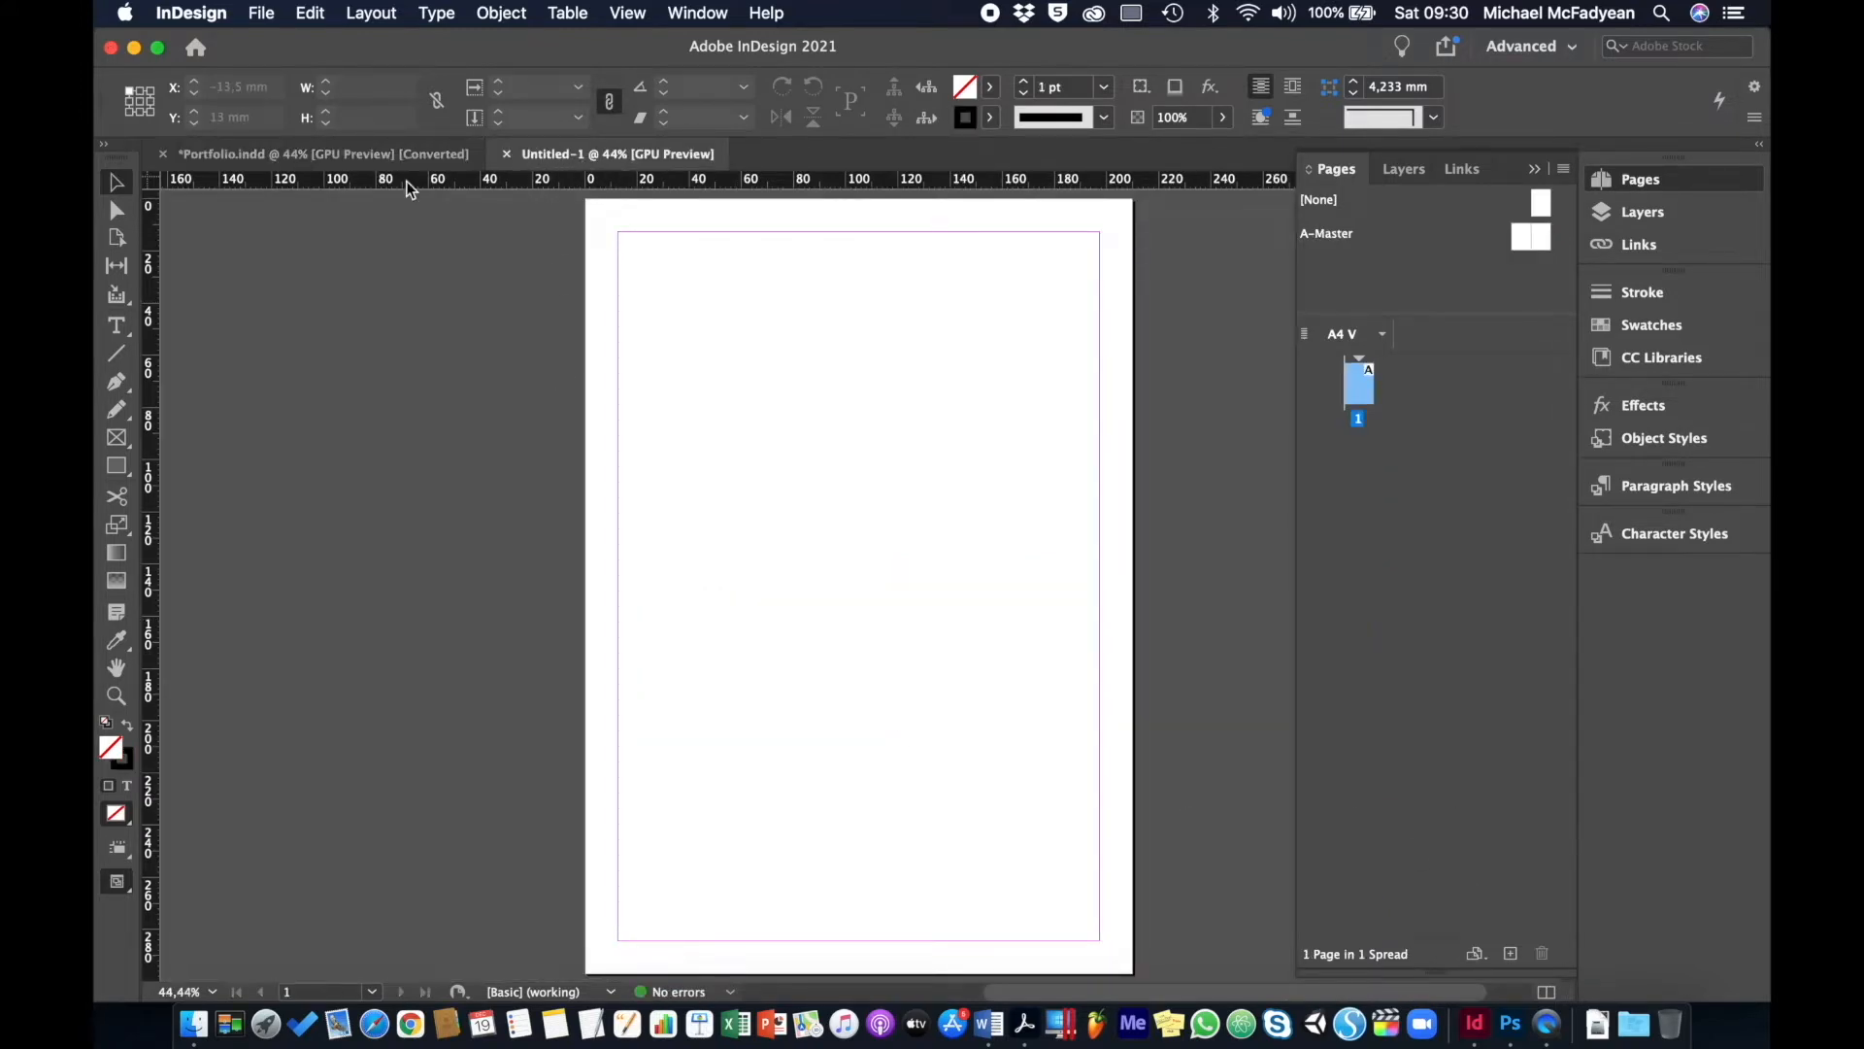
left_click(328, 159)
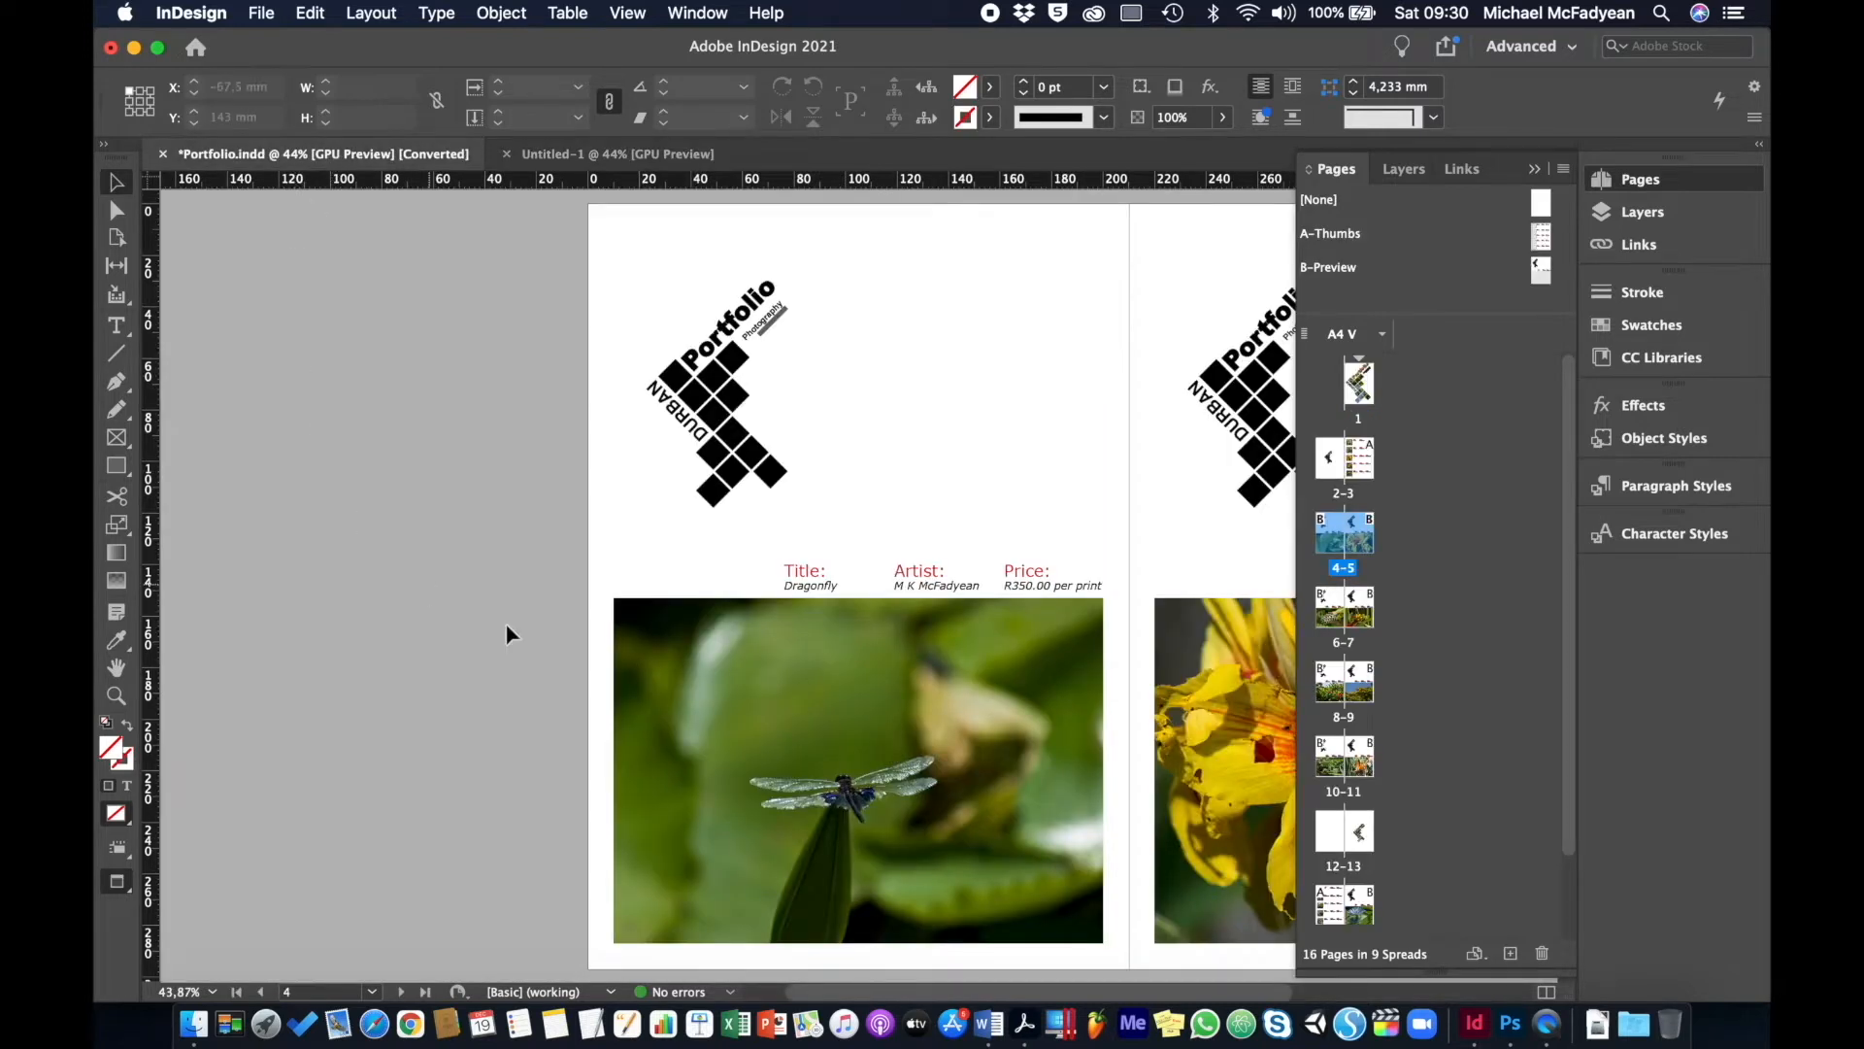
- Apply B-Preview to spread 4–5, then move pages 4, 9, 10 into Untitled-1, deleting them from Portfolio
left_click_drag(1434, 573, 1327, 542)
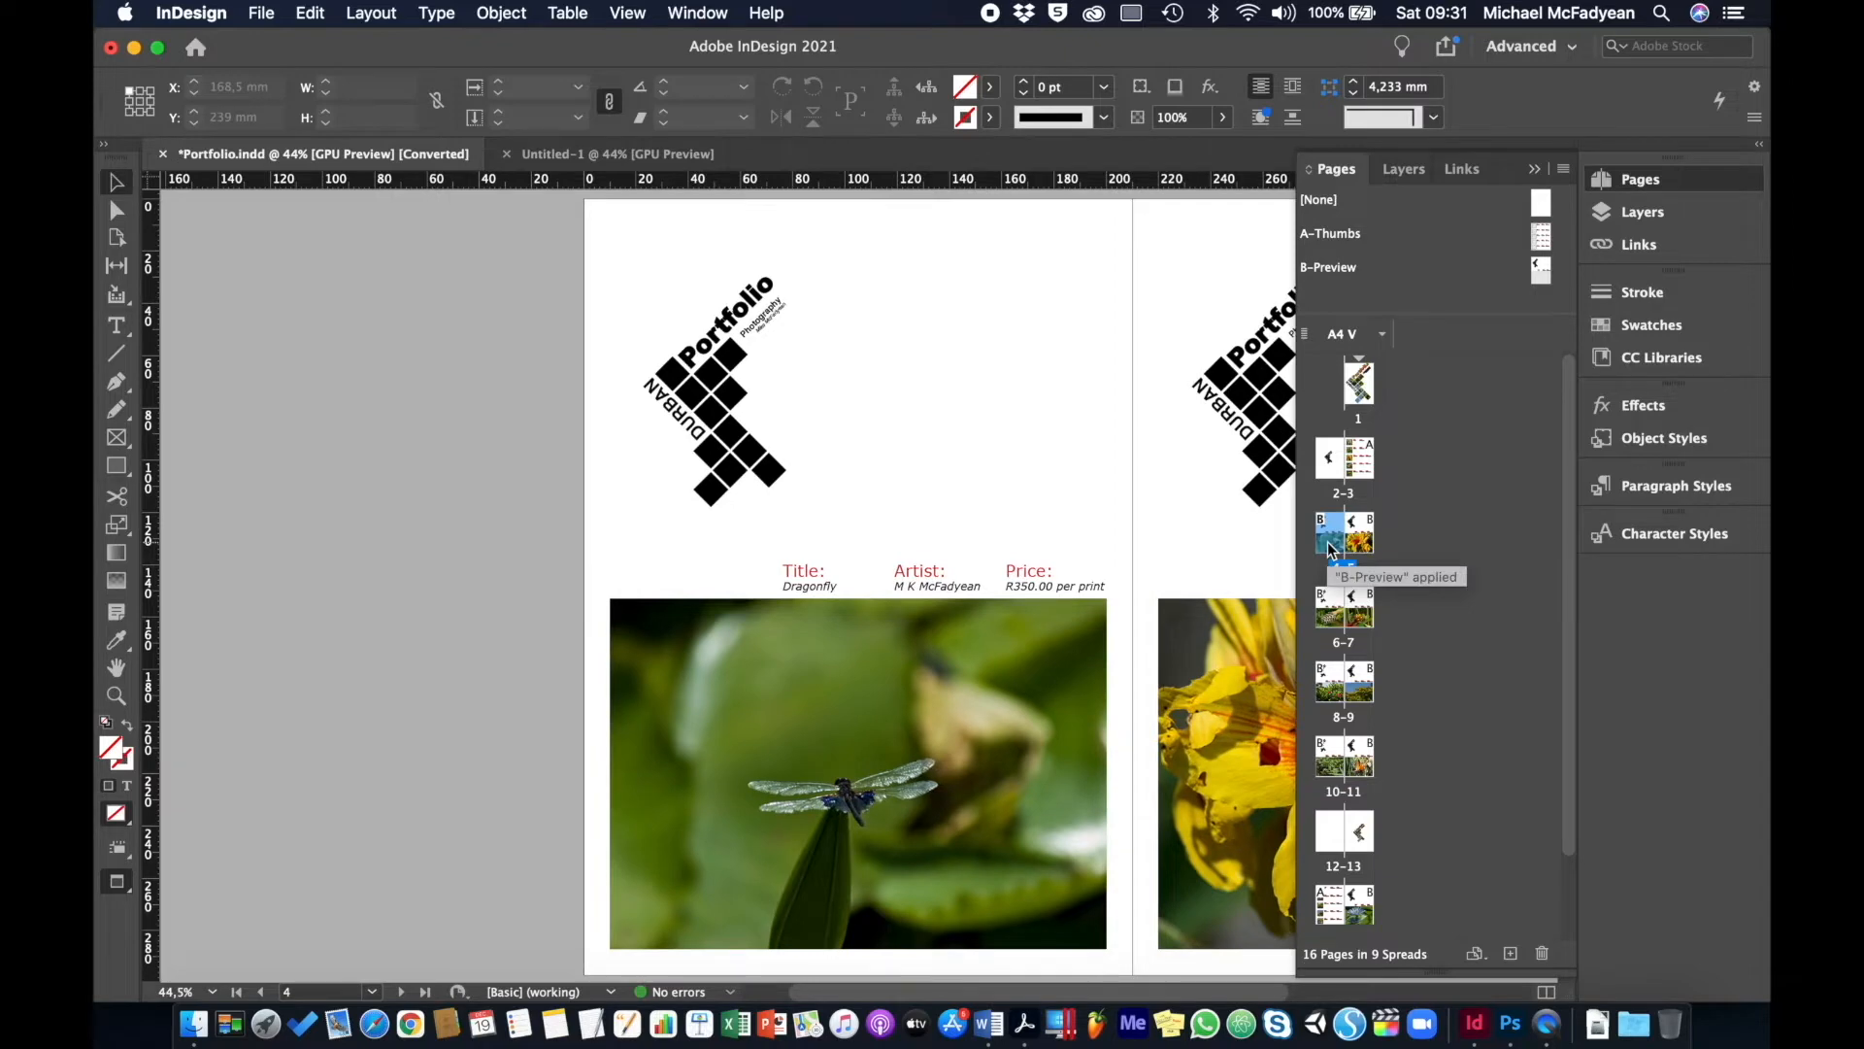
left_click(1332, 765, "super")
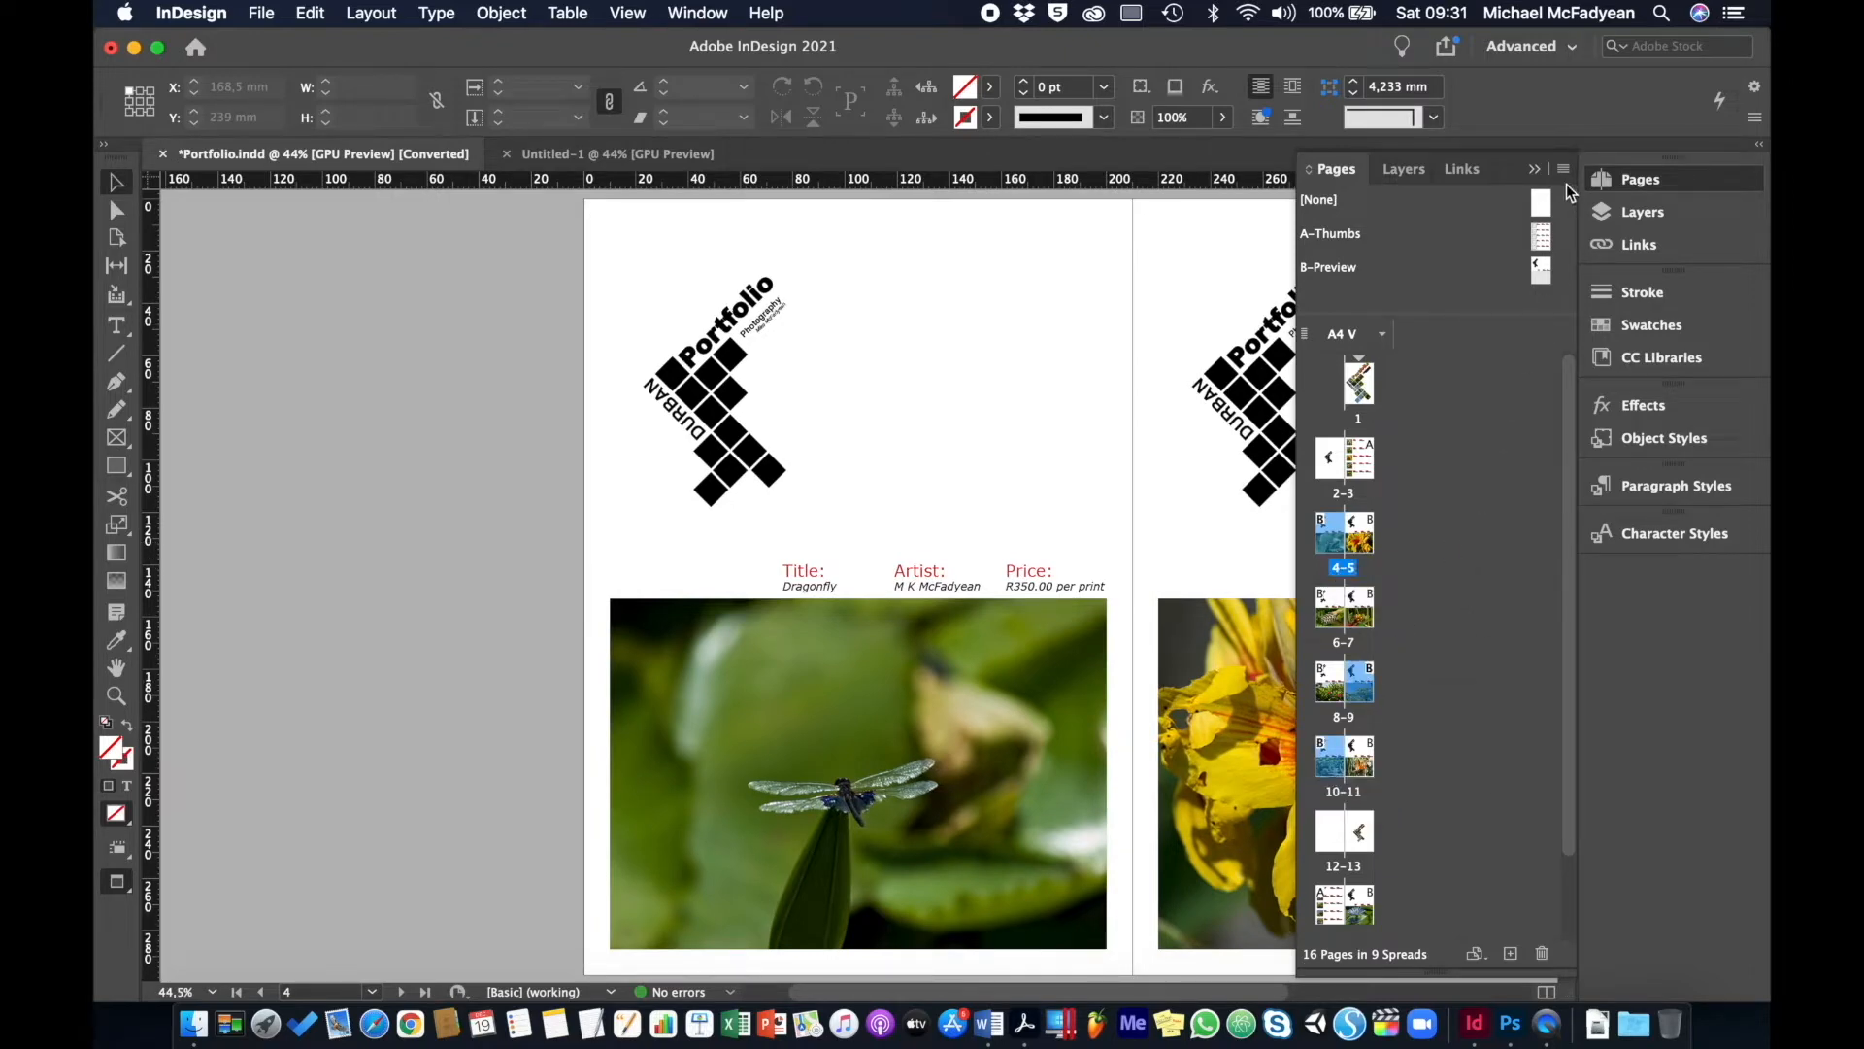
left_click(1563, 170)
left_click(1433, 206)
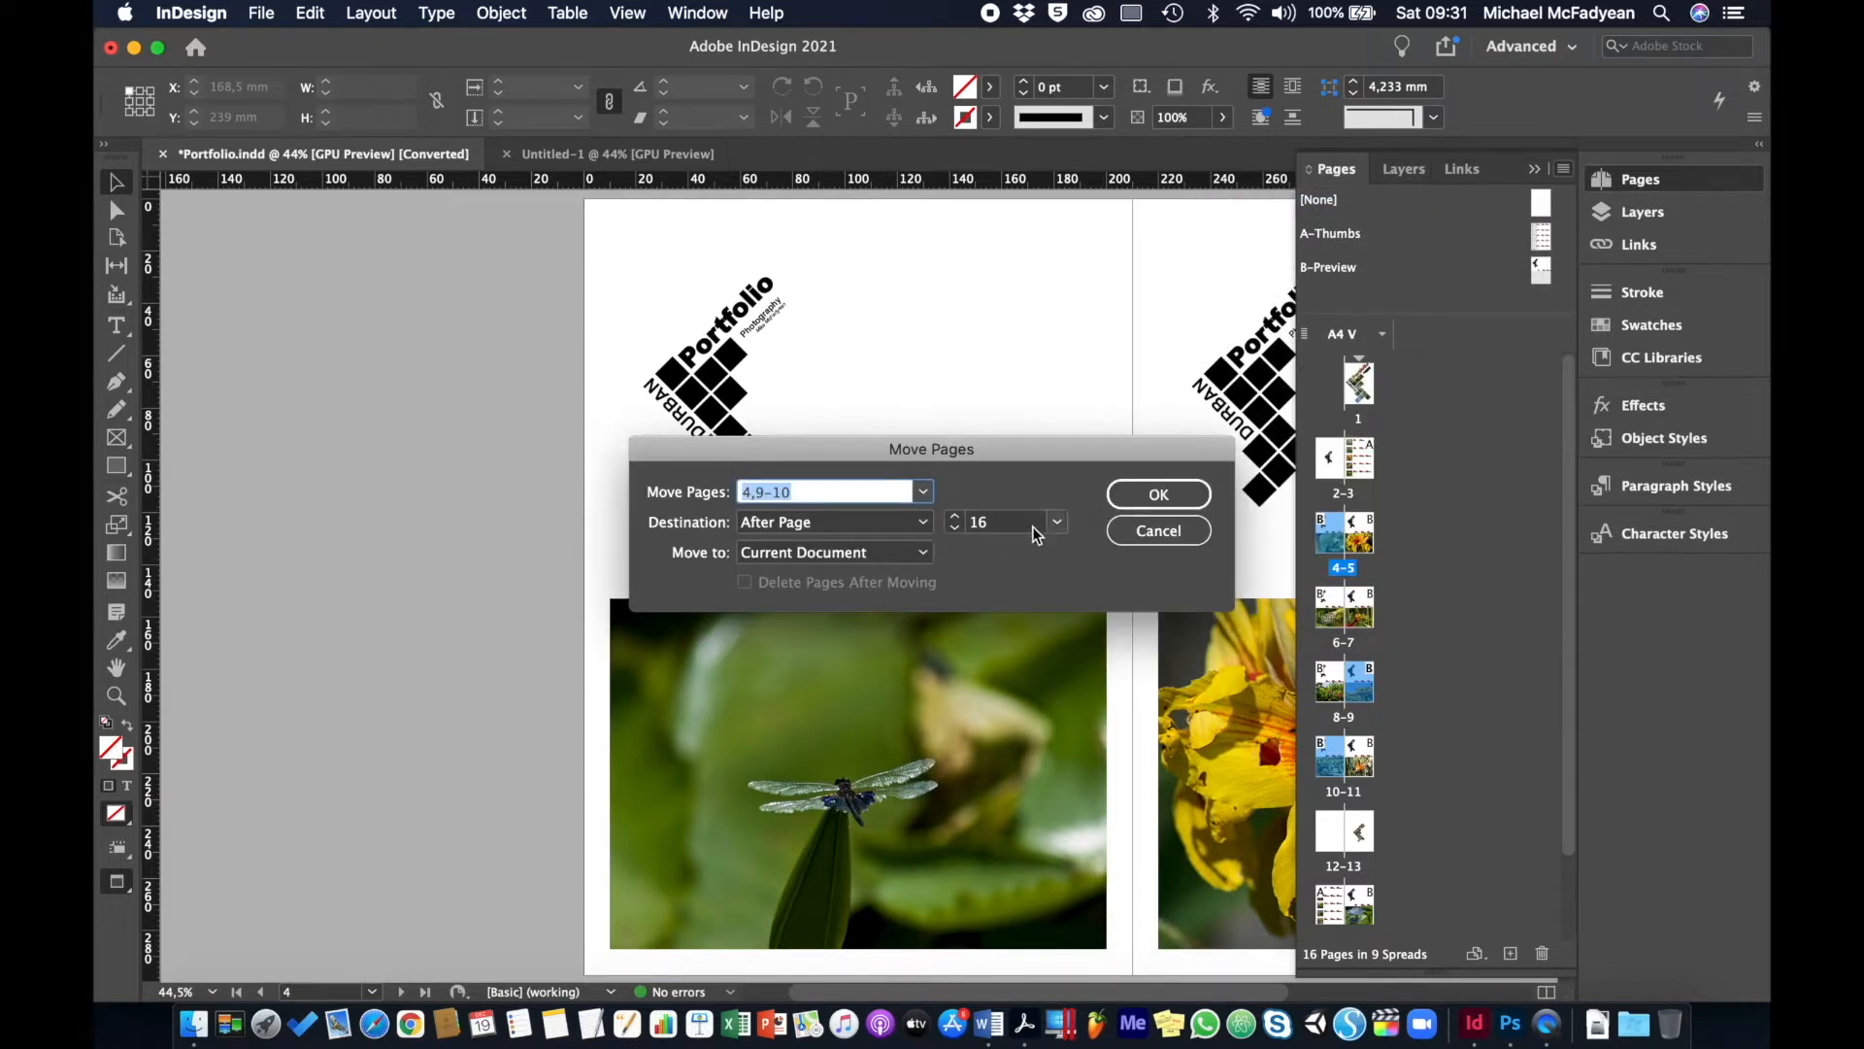
left_click(918, 550)
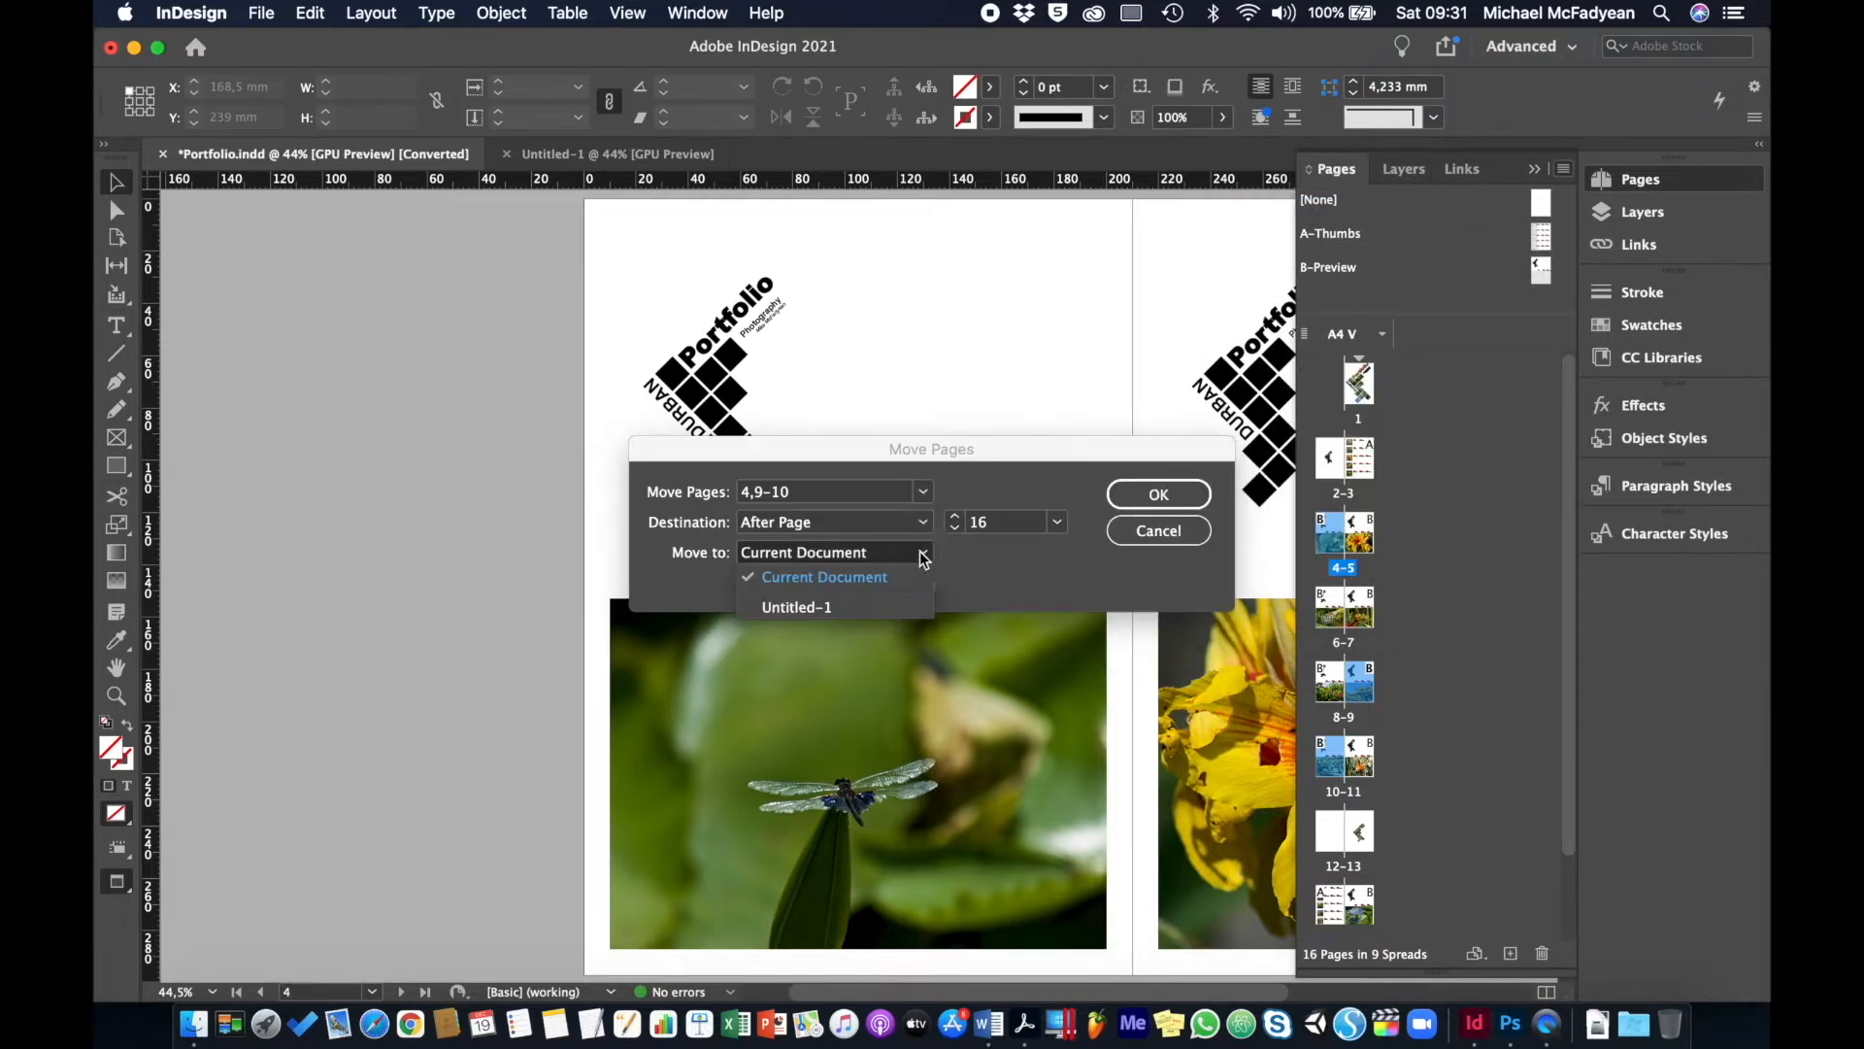
left_click(812, 608)
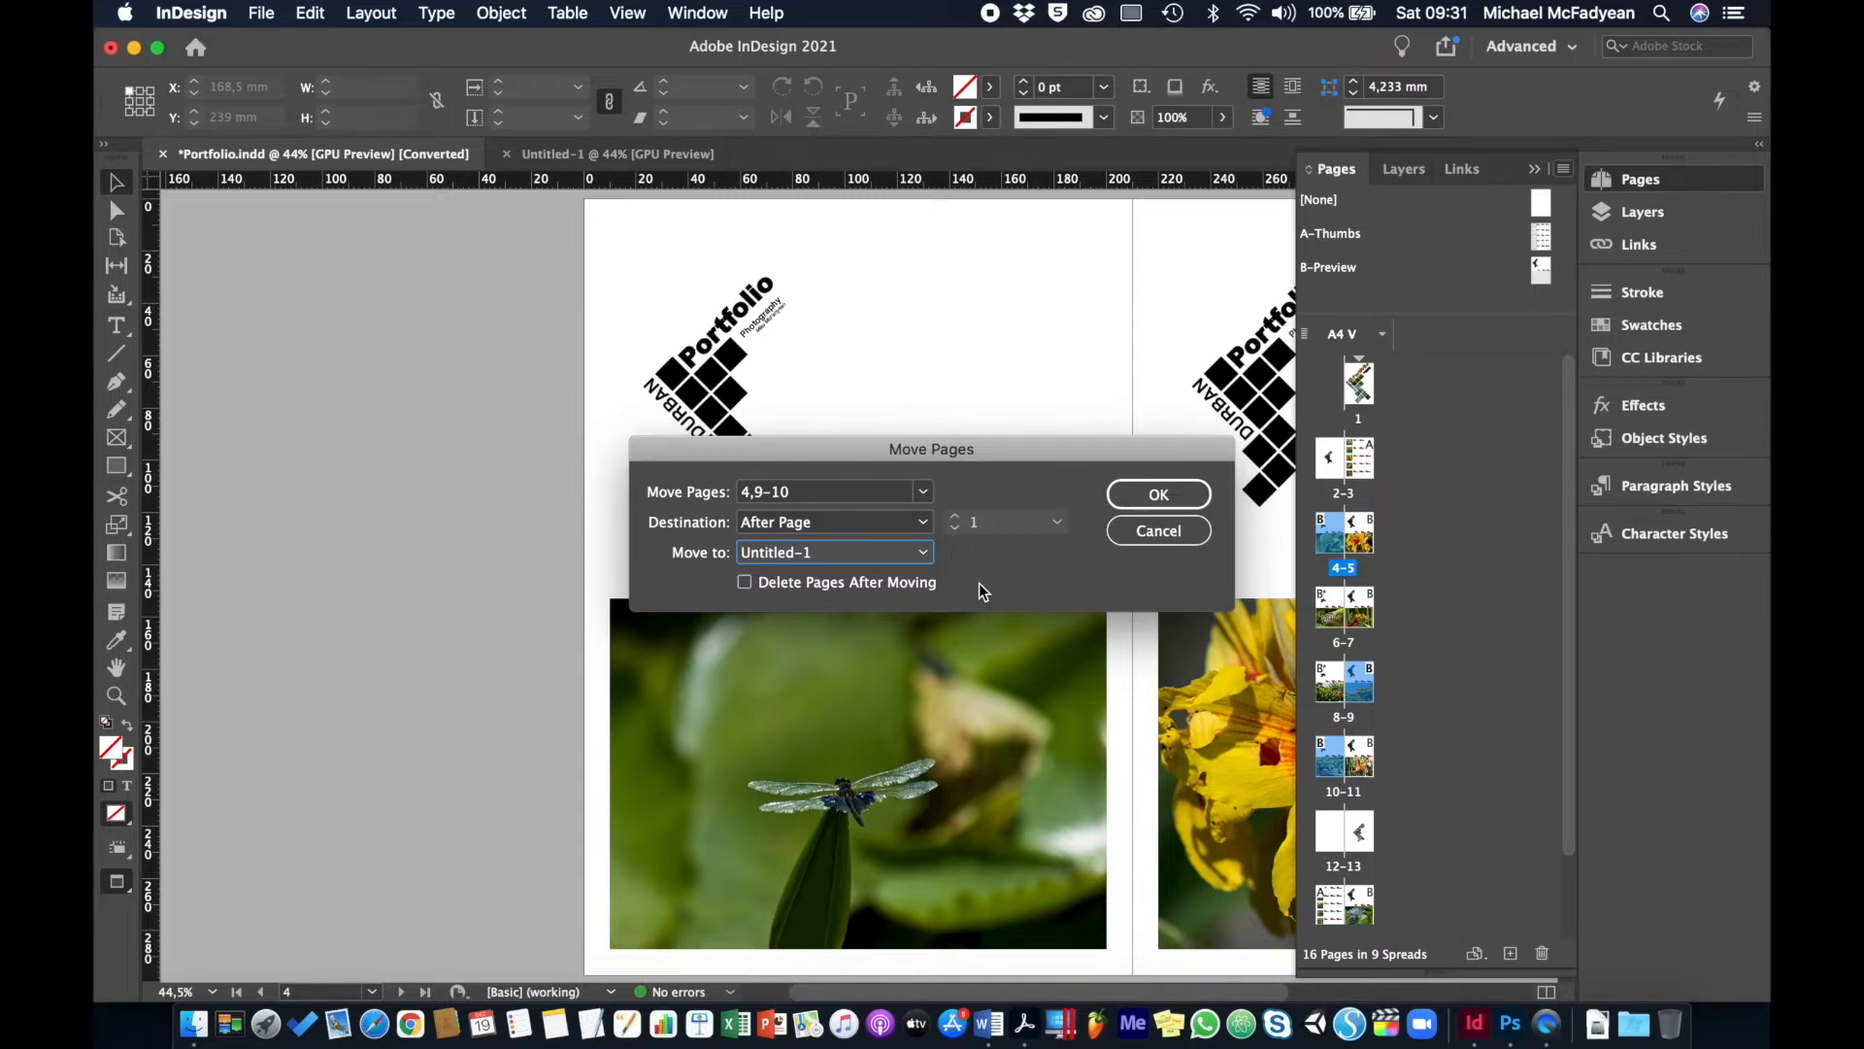
left_click(745, 582)
left_click(1163, 501)
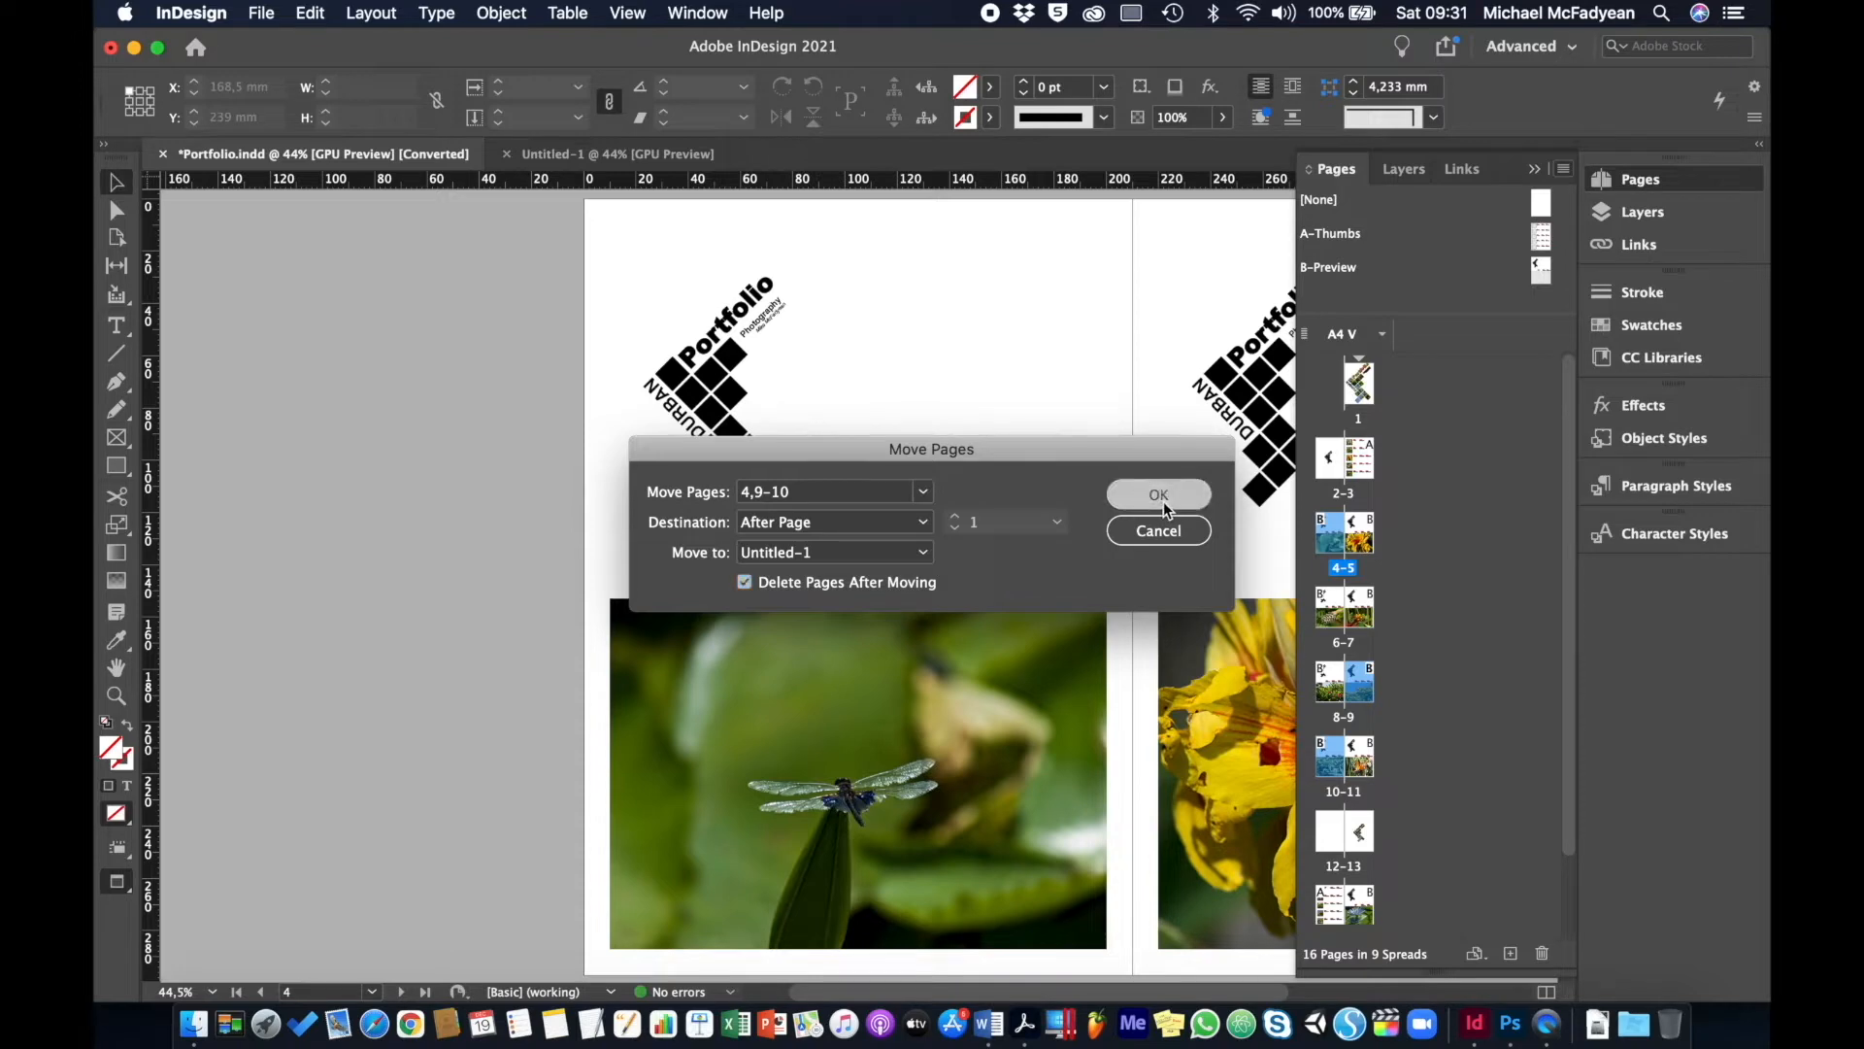
left_click(1140, 587)
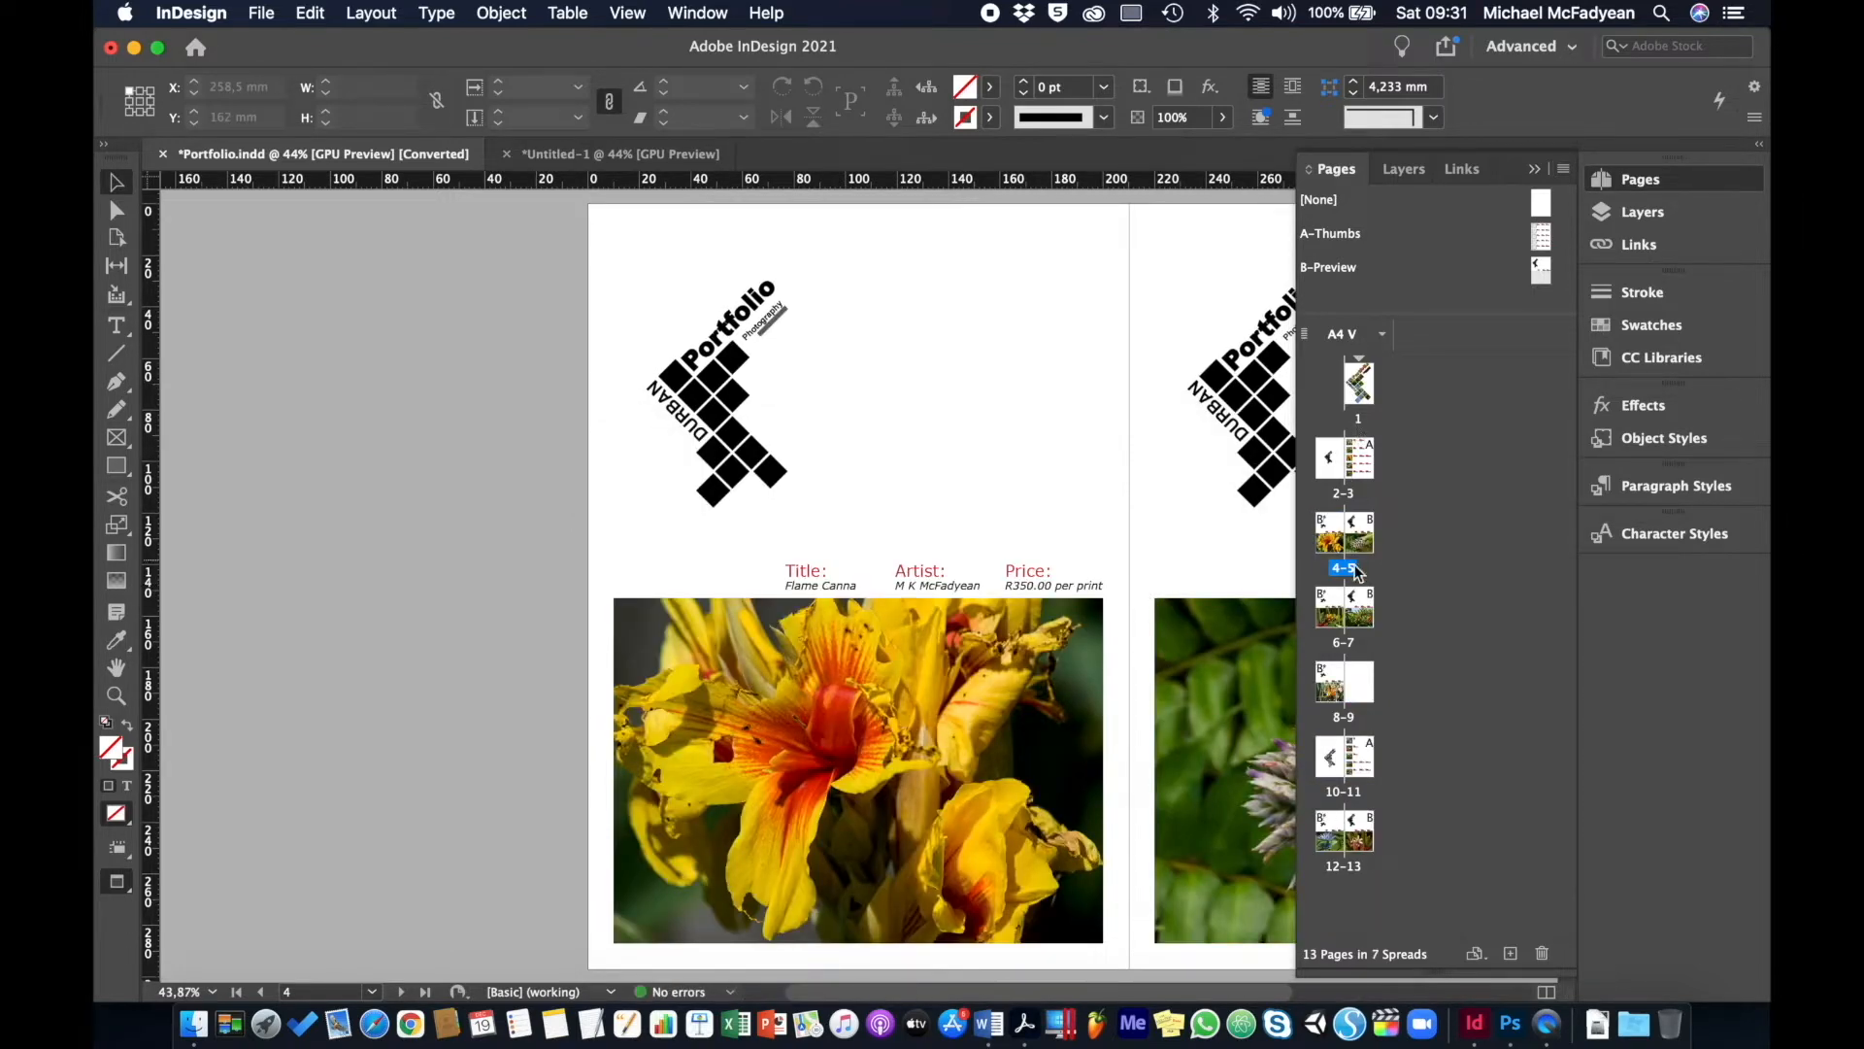
left_click(642, 155)
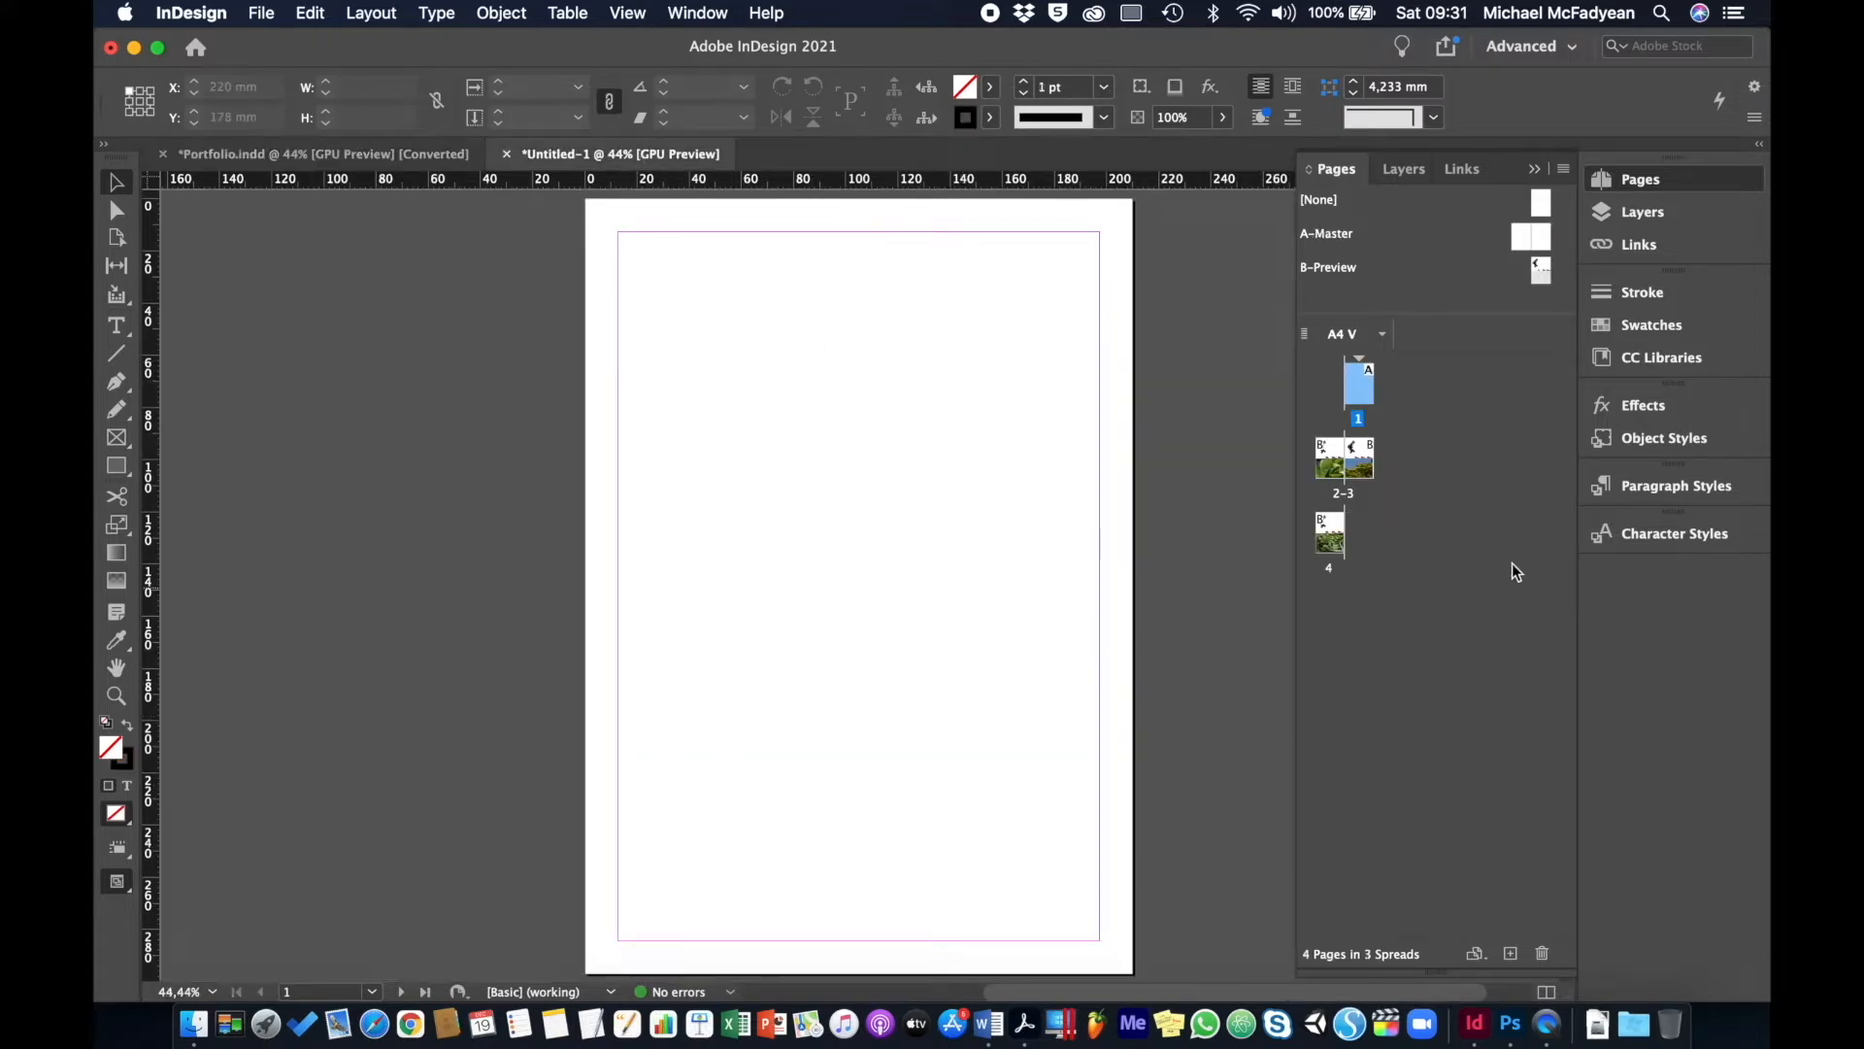
- Inspect spread 2–3 and page 4 with the Park Bench photo in Untitled-1
left_click(1329, 464)
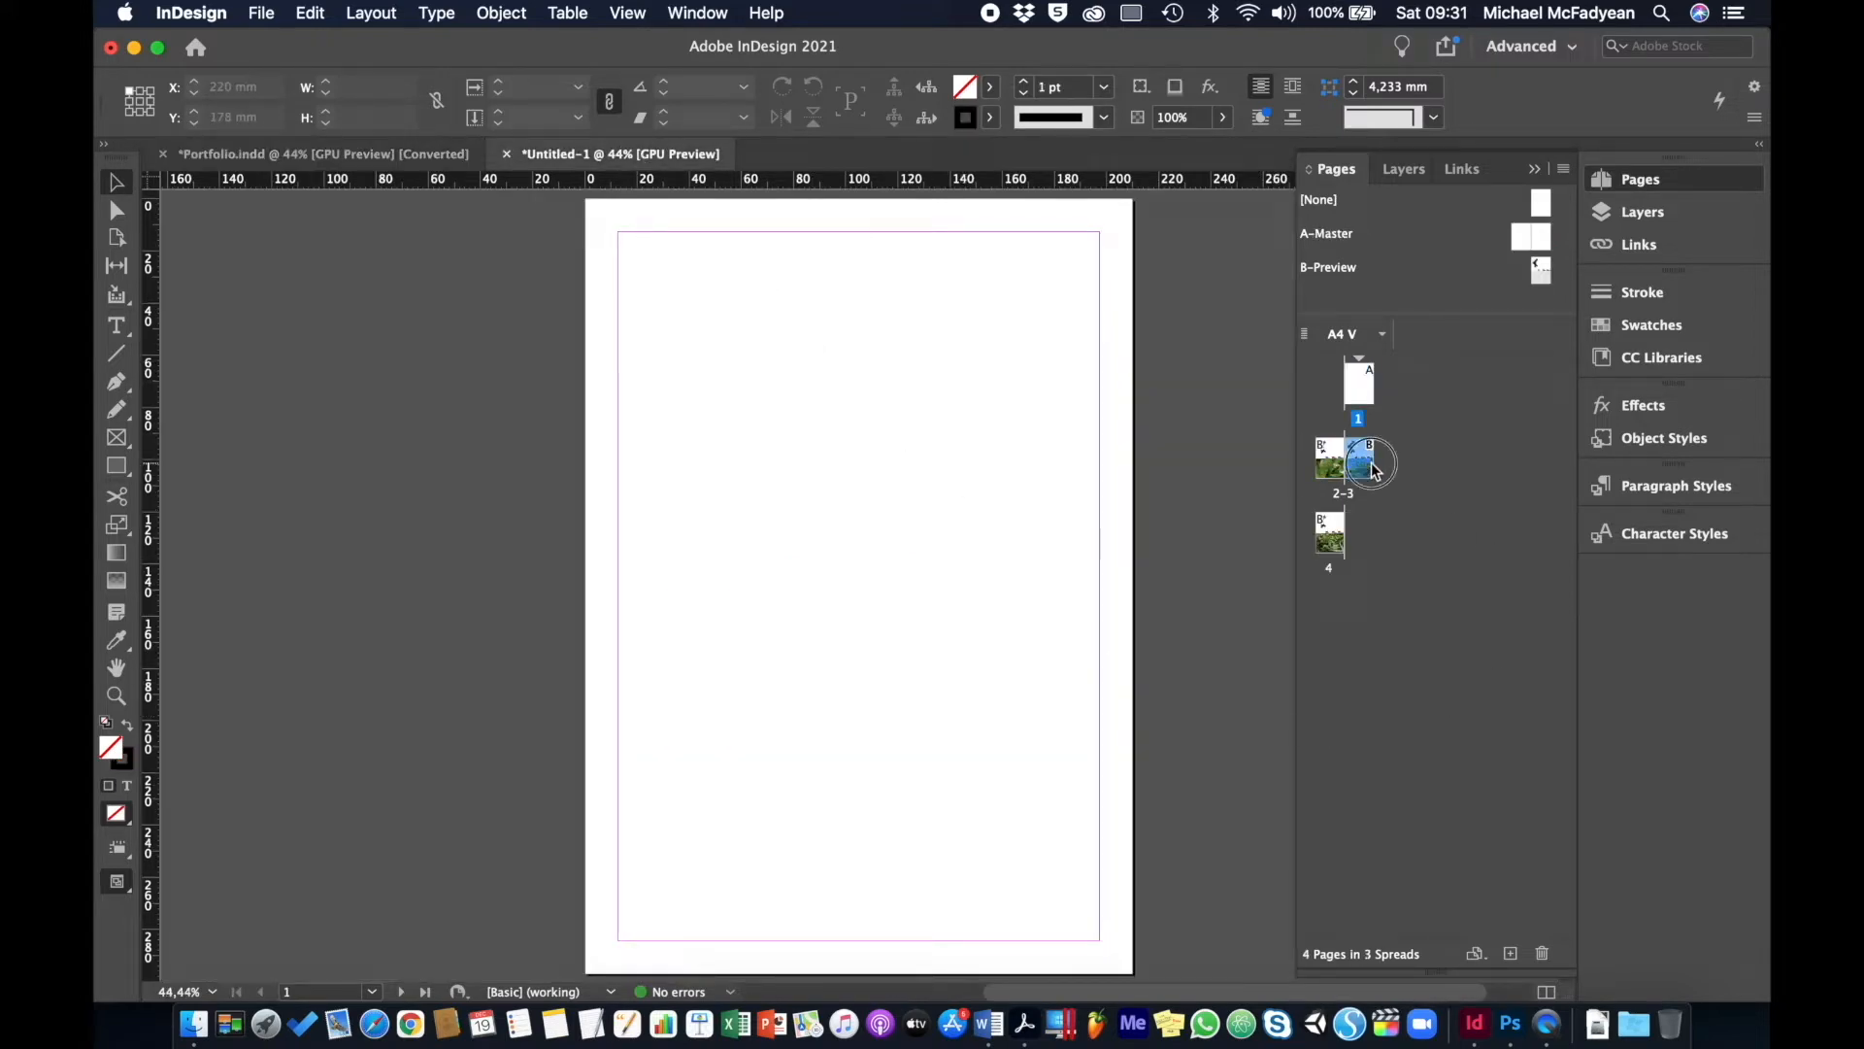
double_click(1371, 466)
double_click(1326, 538)
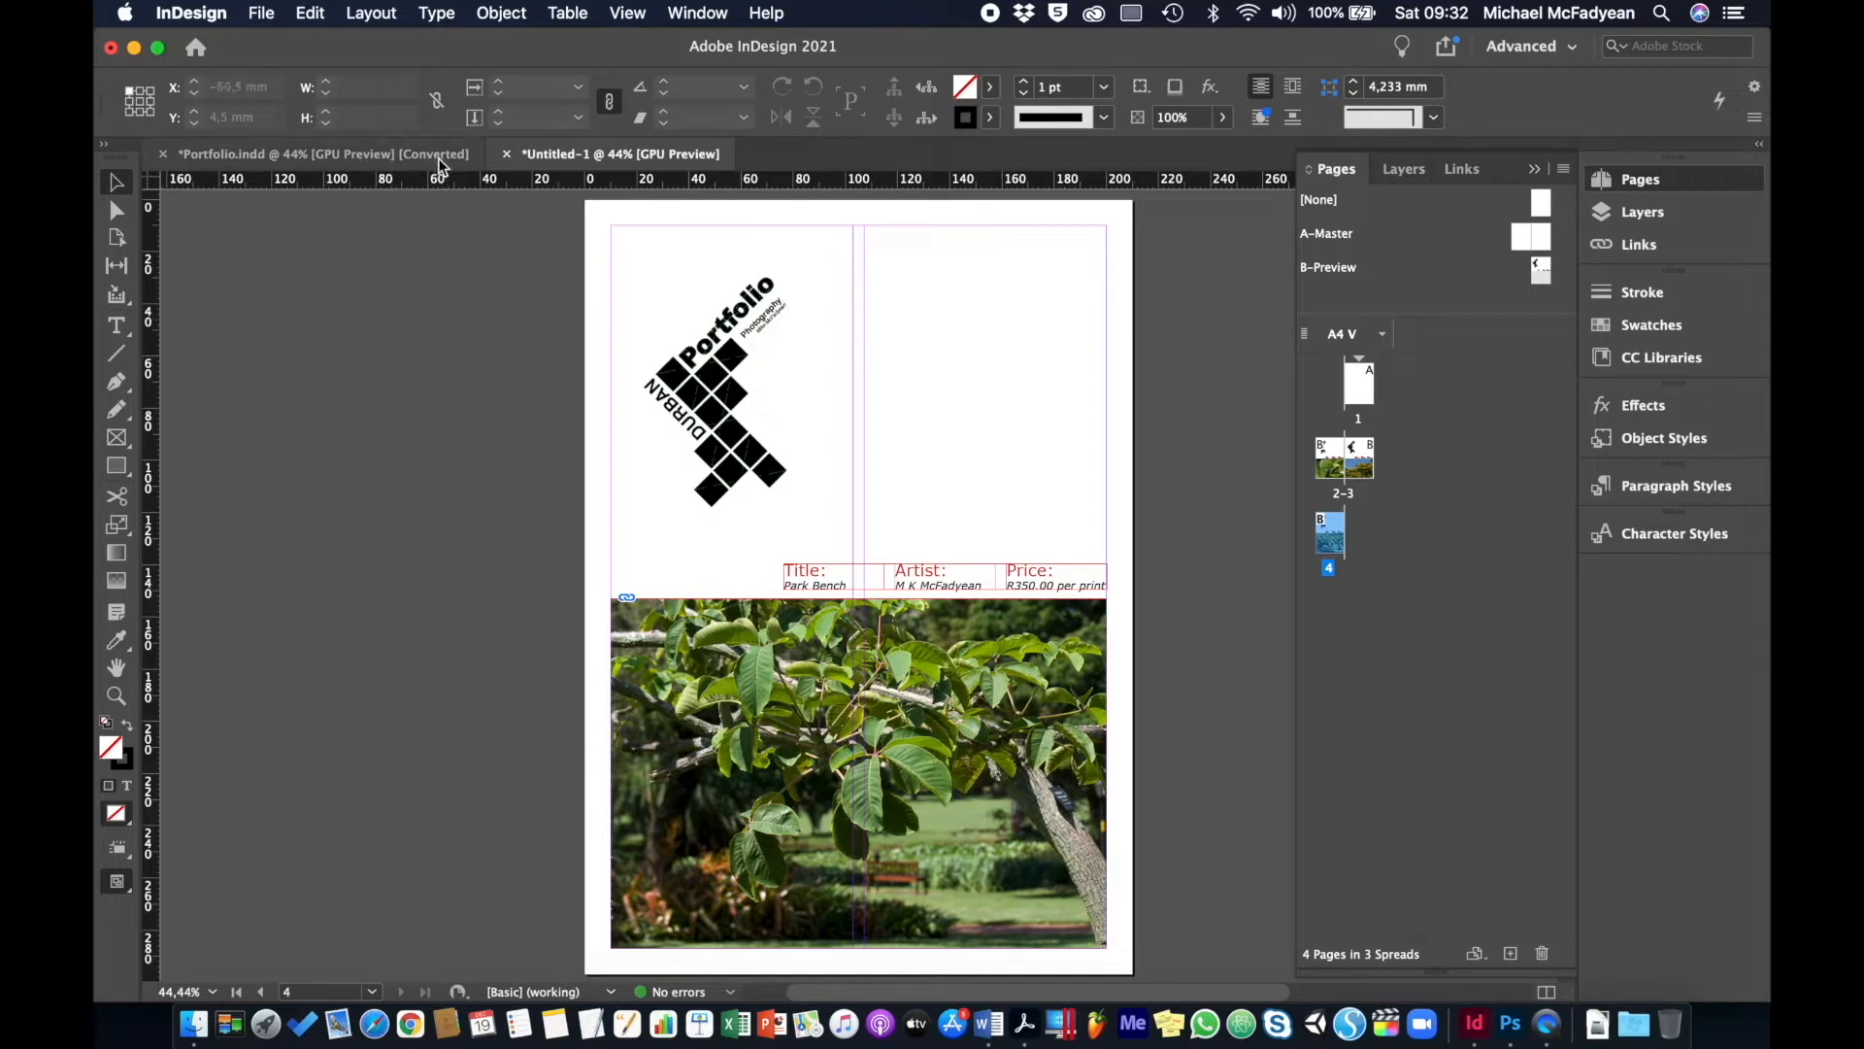
- Close Untitled-1 without saving, then close Portfolio.indd as well
left_click(505, 154)
left_click(938, 558)
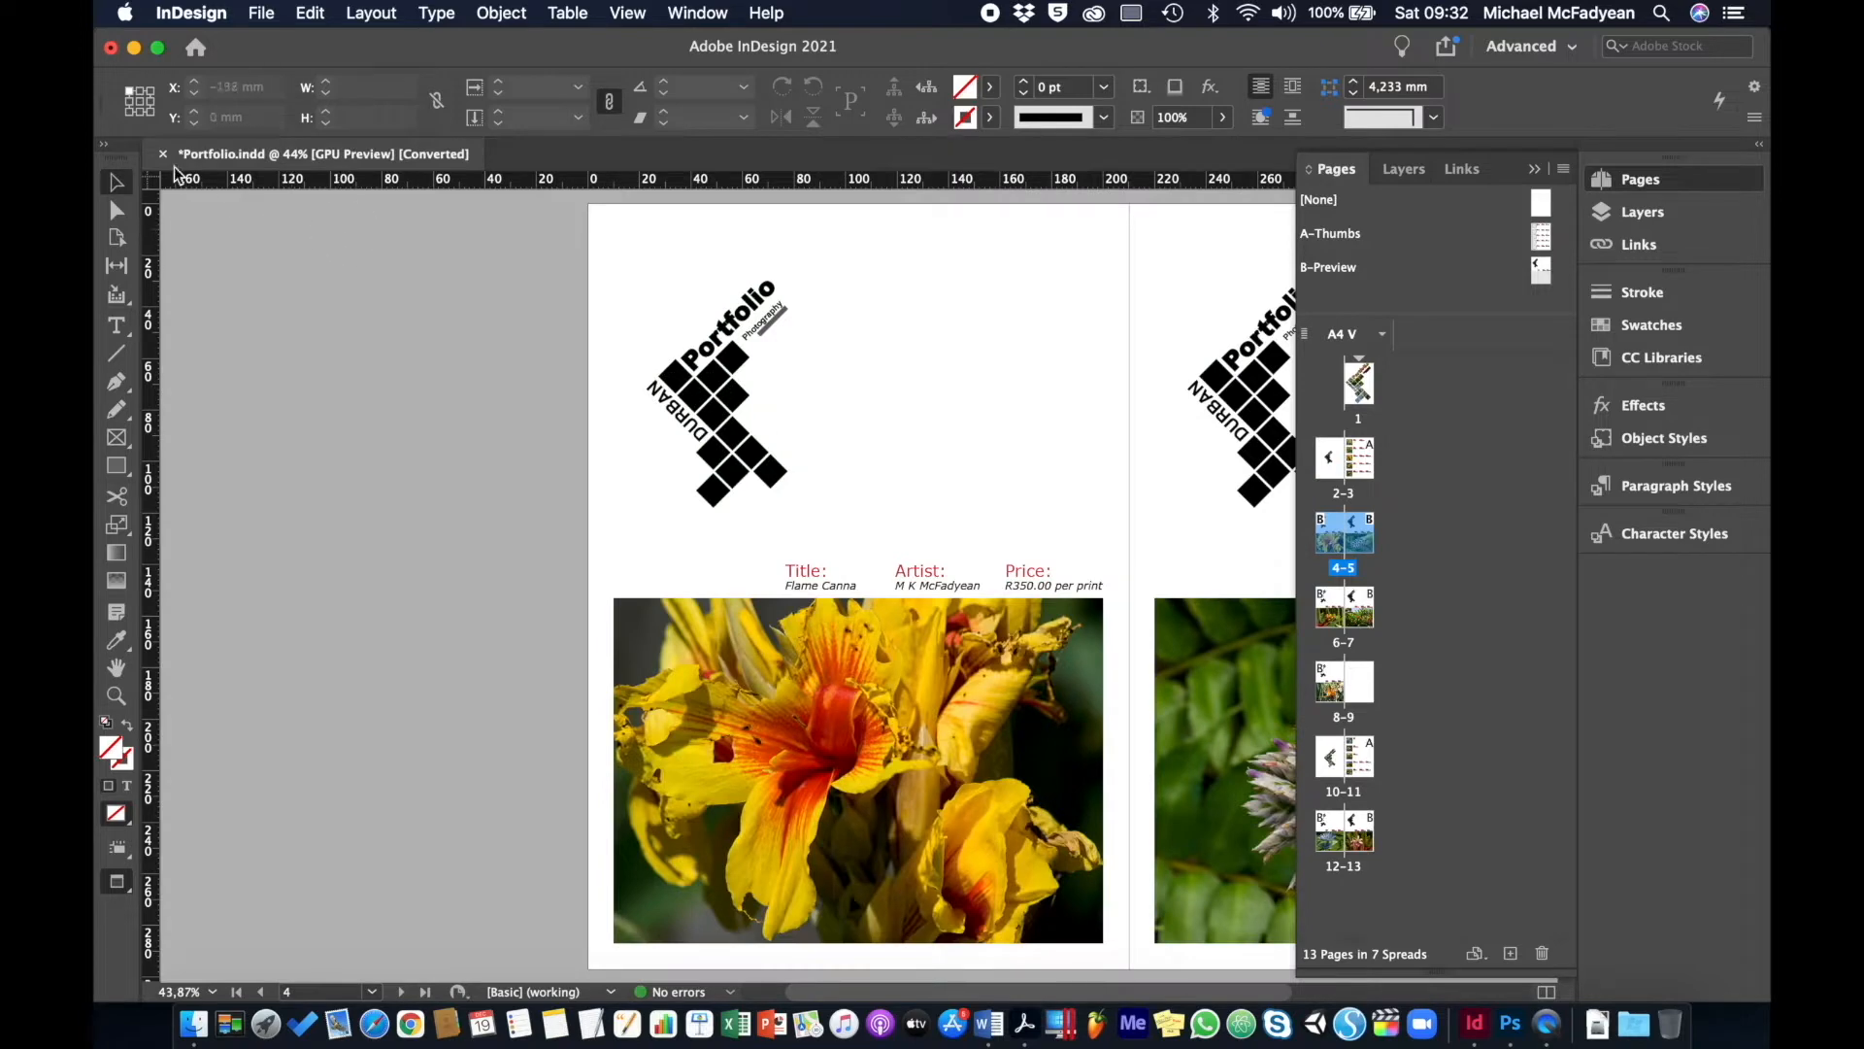
left_click(165, 152)
- Discard Portfolio's changes, reopen Portfolio.indd from the Home screen, and go to cover page 1
left_click(934, 563)
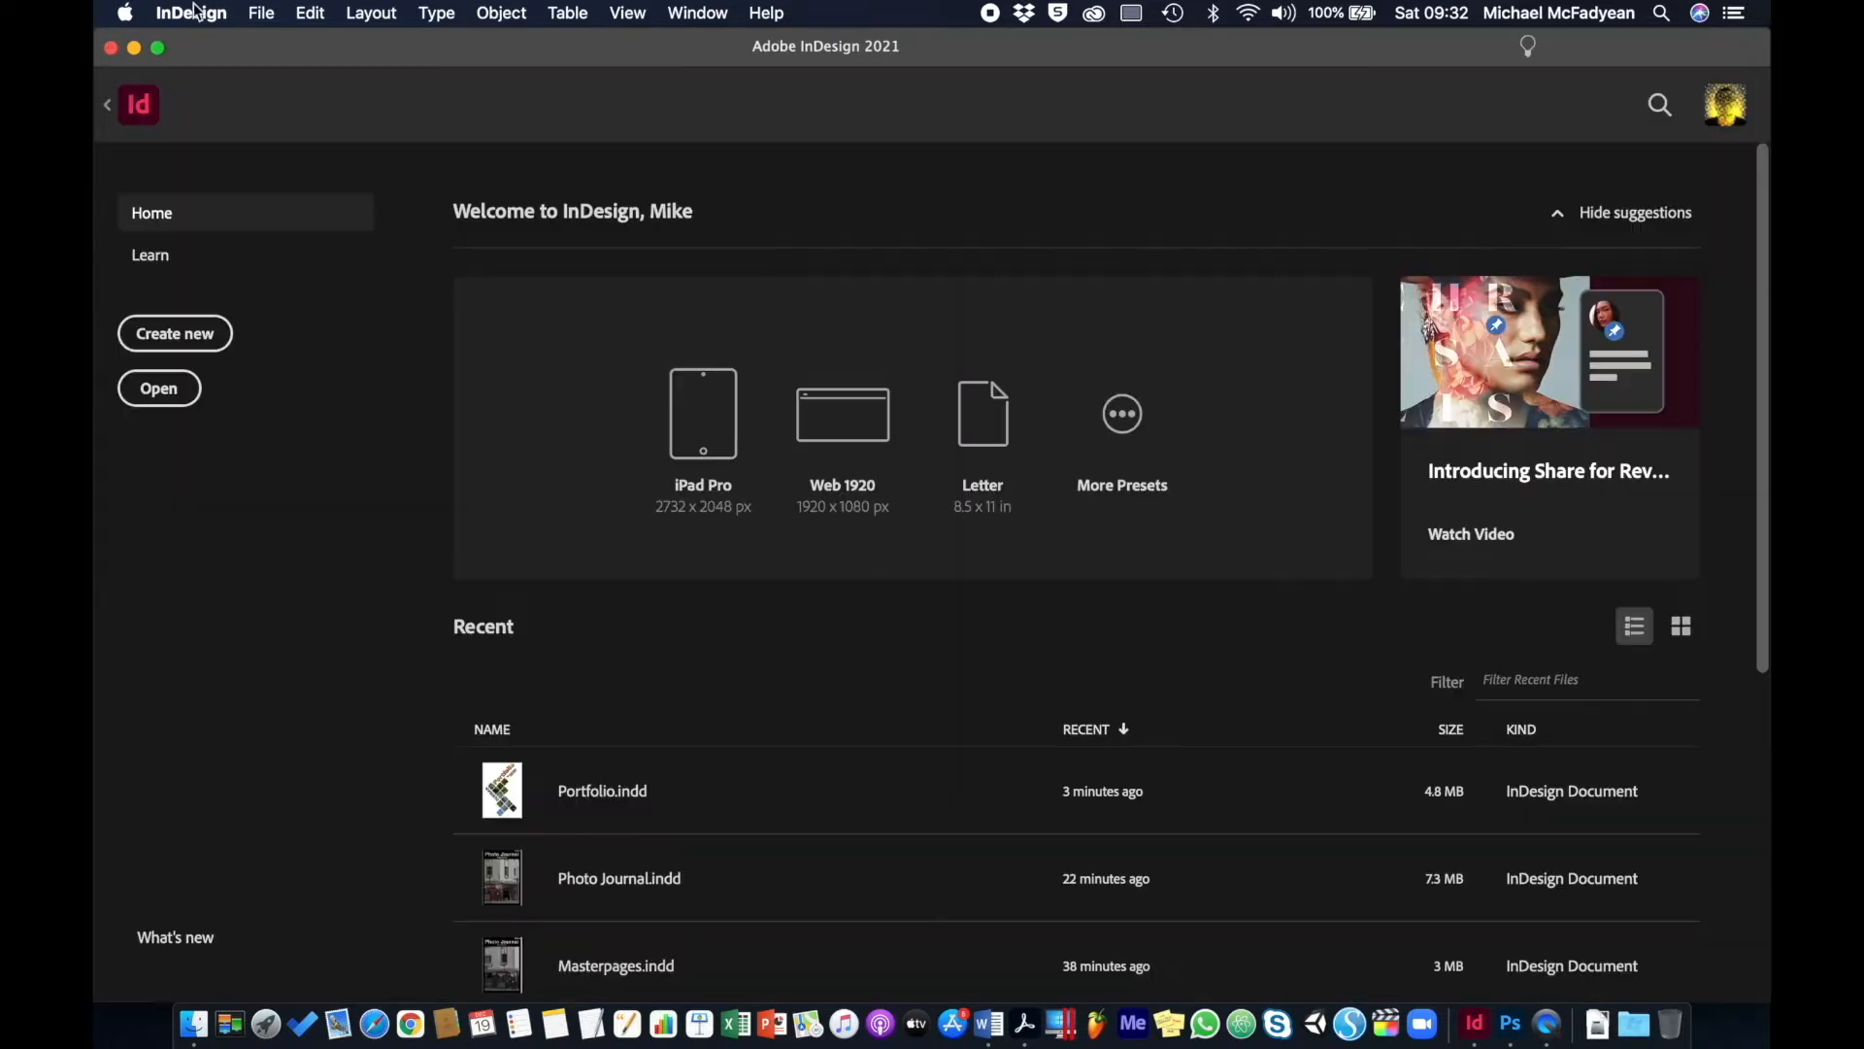
left_click(159, 389)
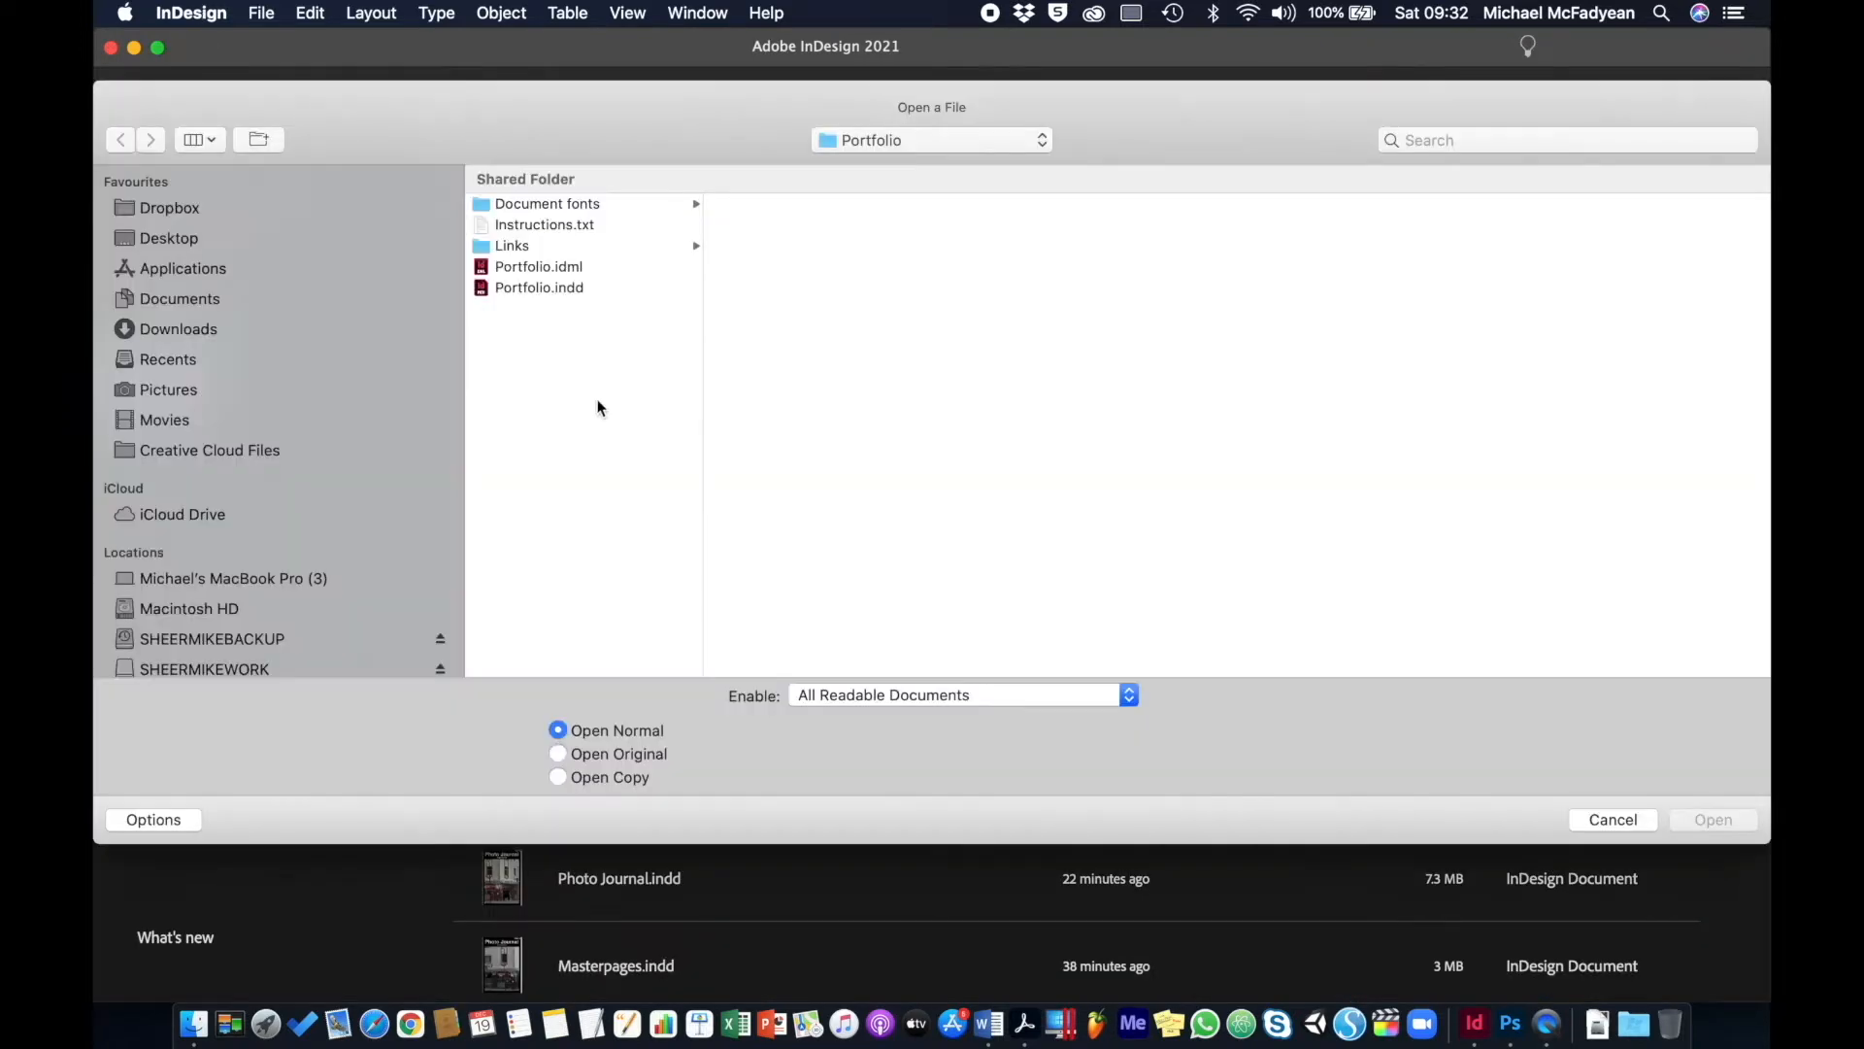
left_click(524, 290)
double_click(525, 290)
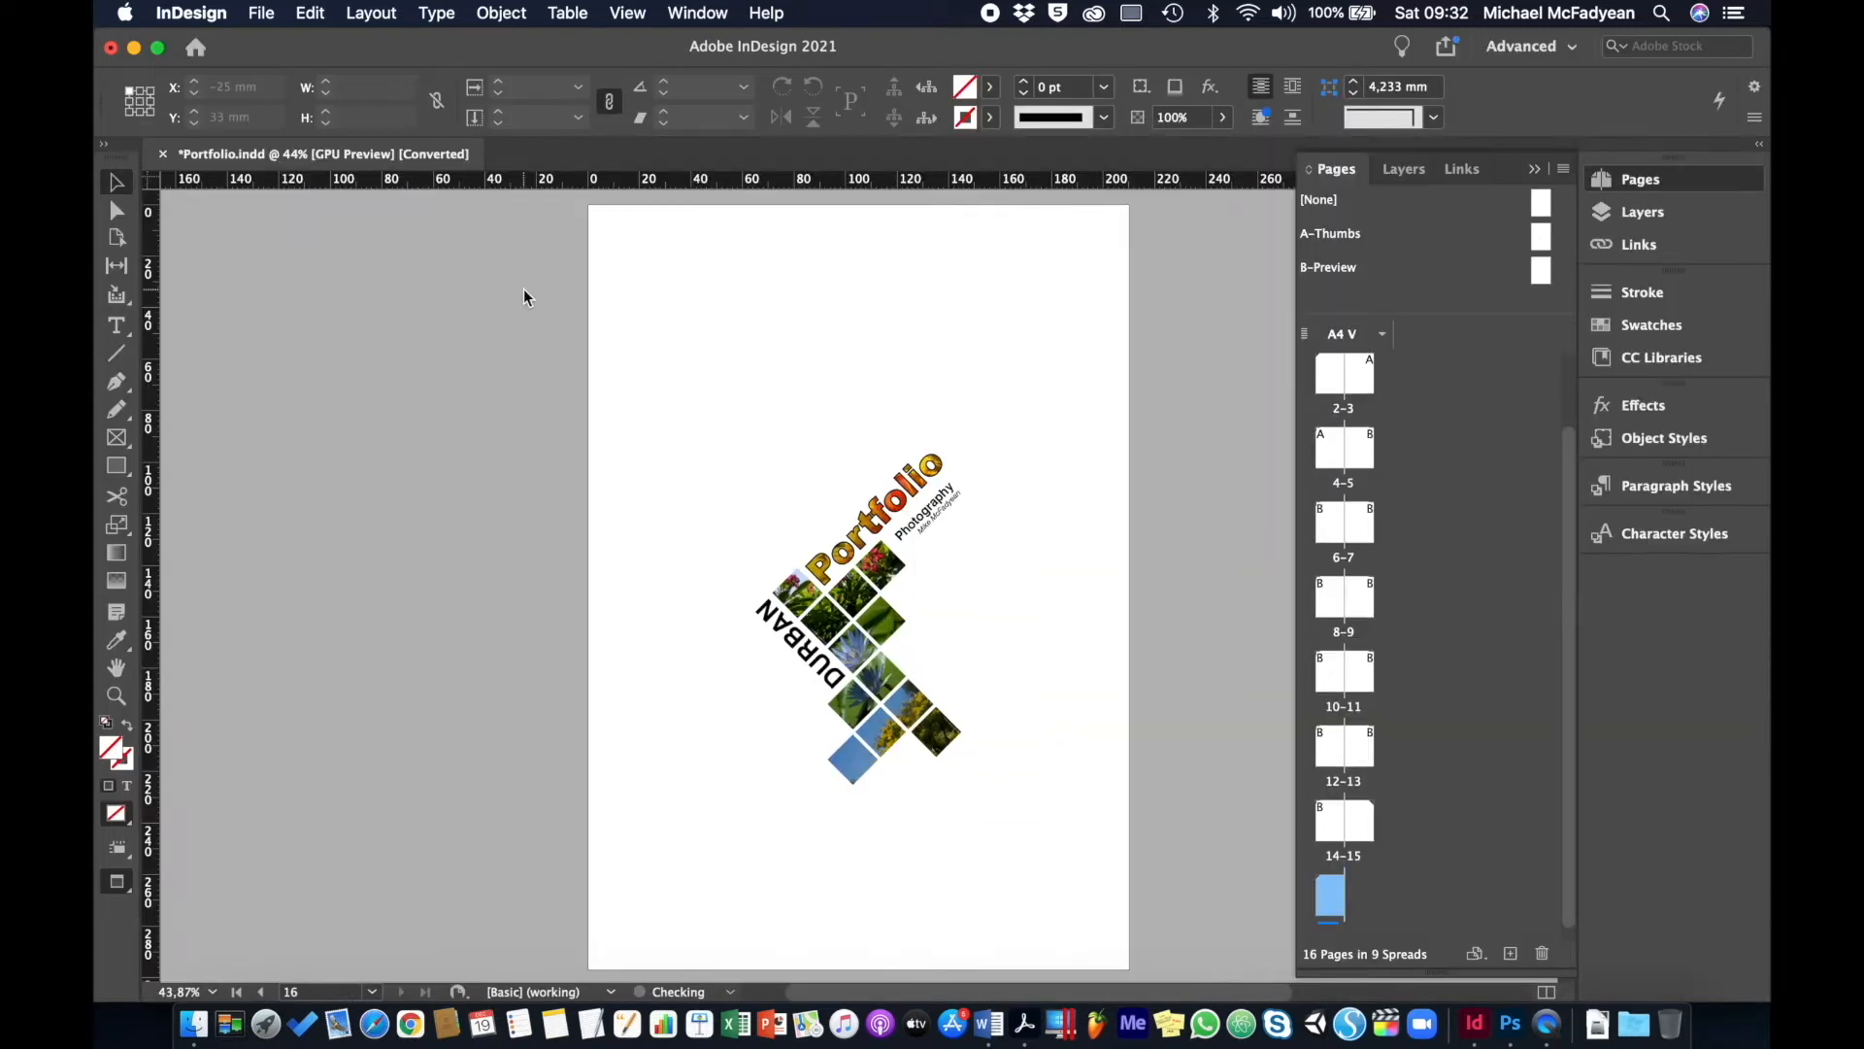
scroll(1359, 388, "up", 3)
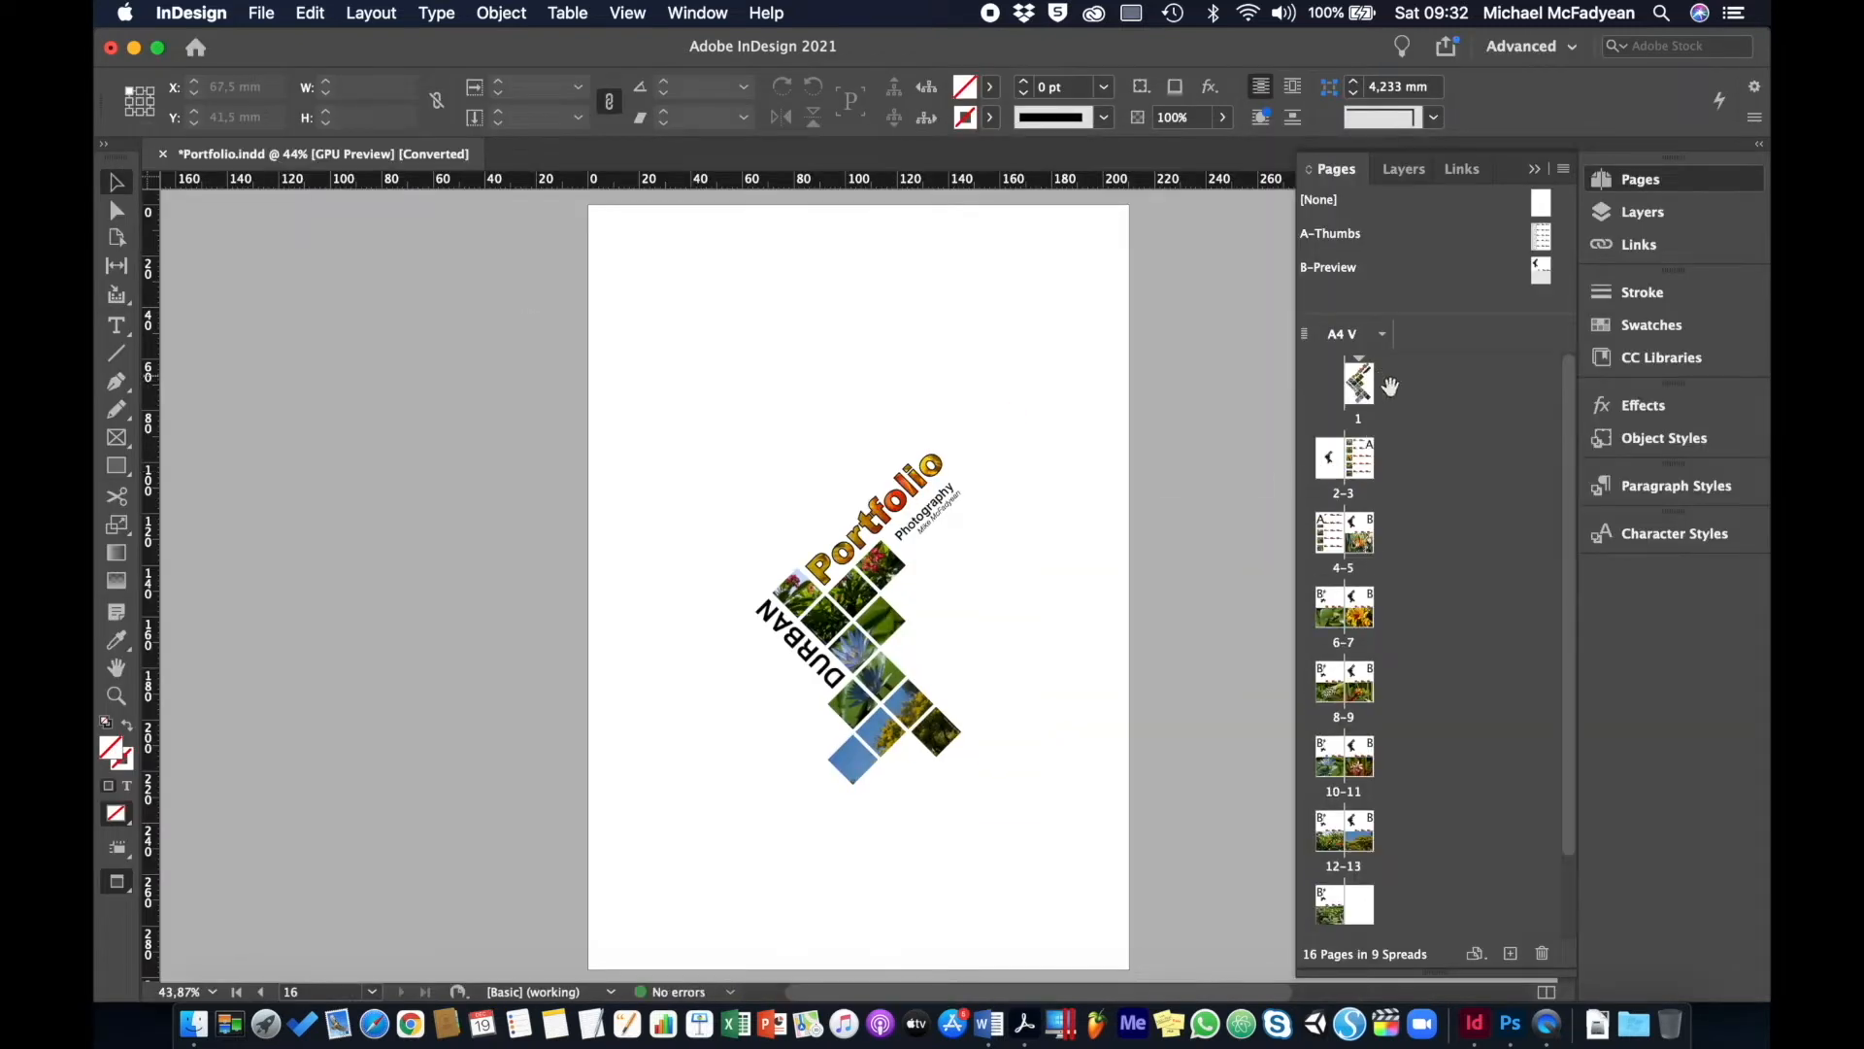
double_click(1355, 388)
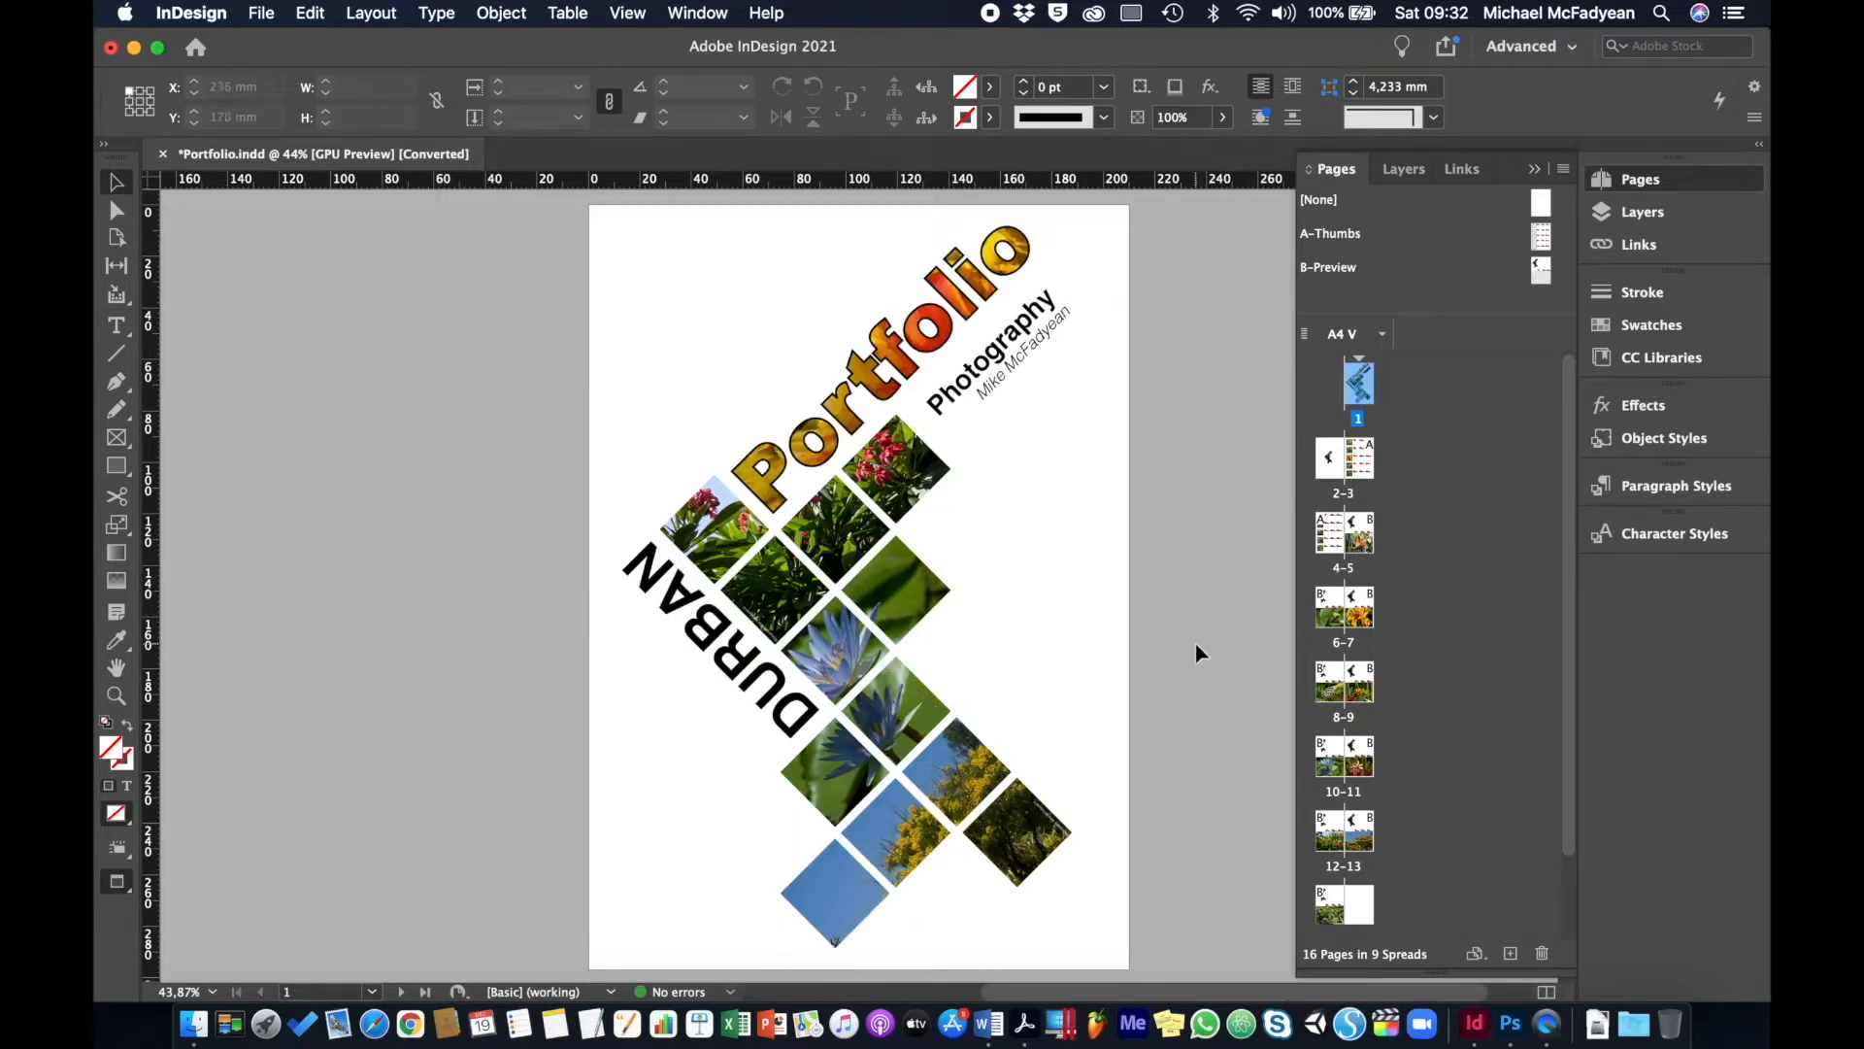
left_click(262, 13)
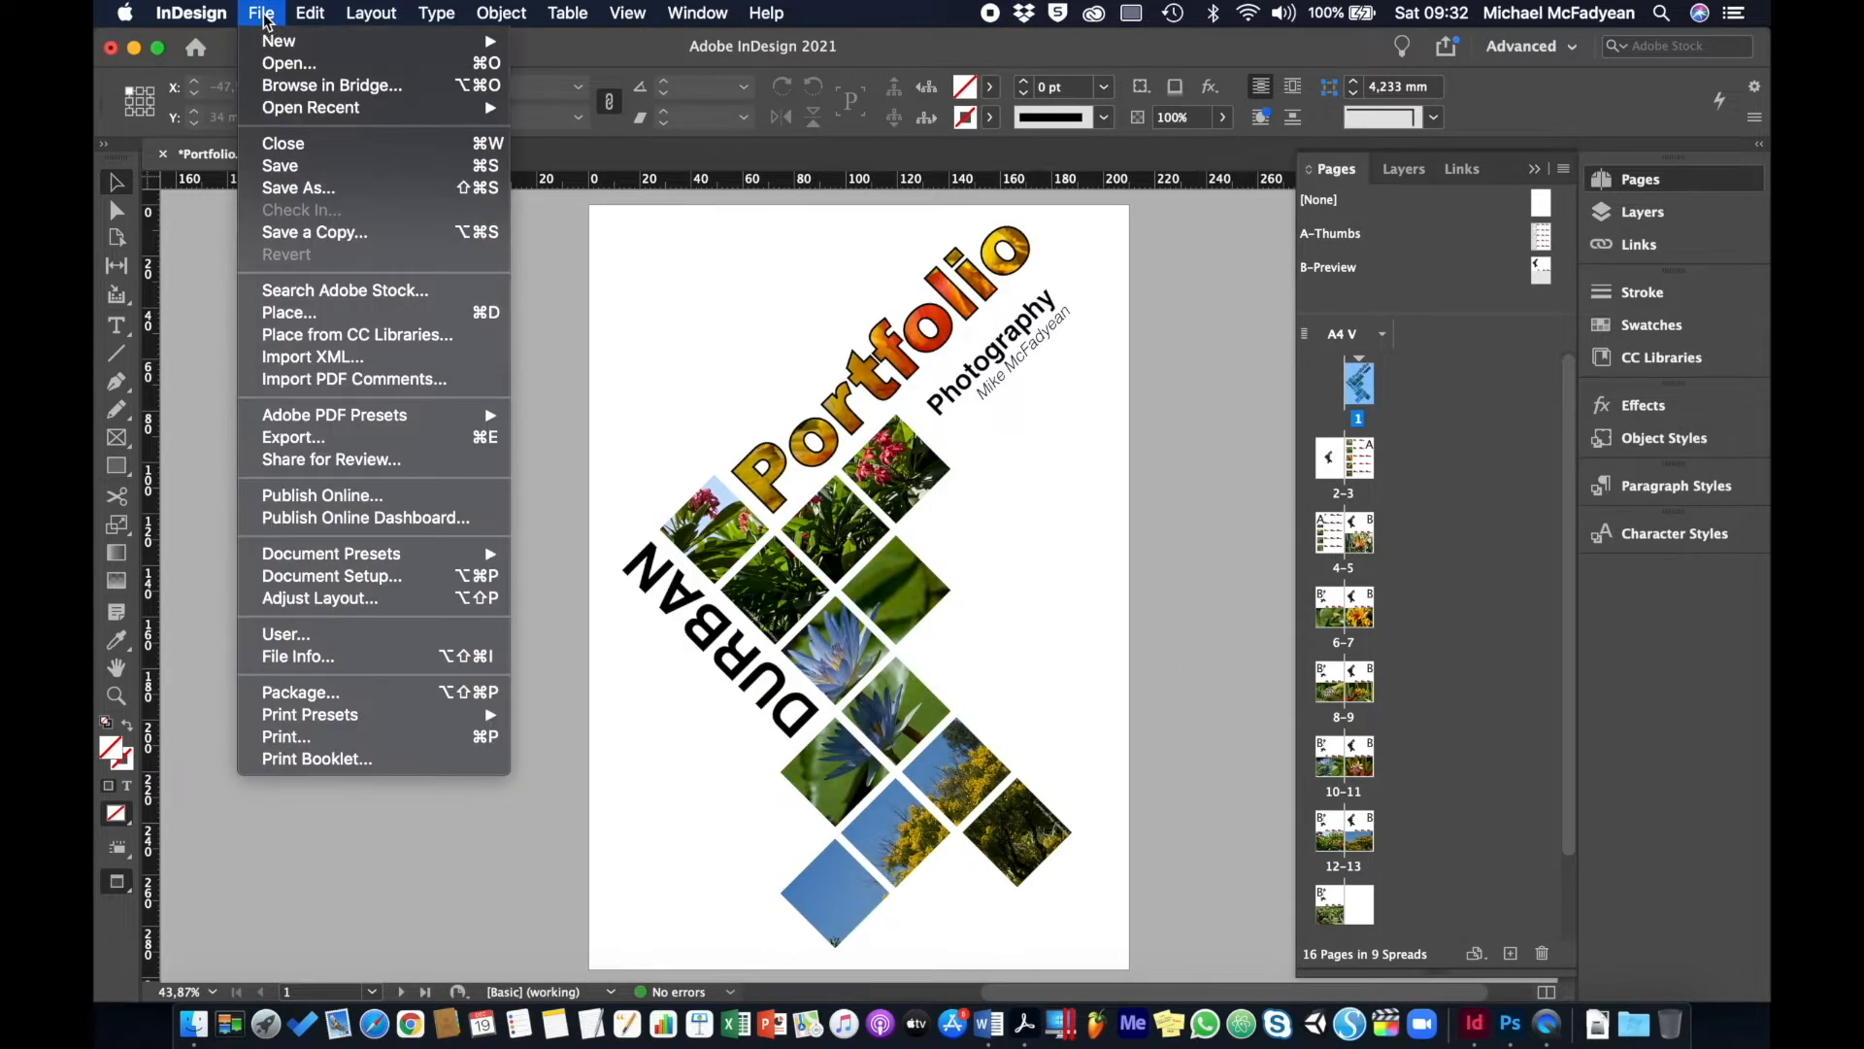
left_click(352, 579)
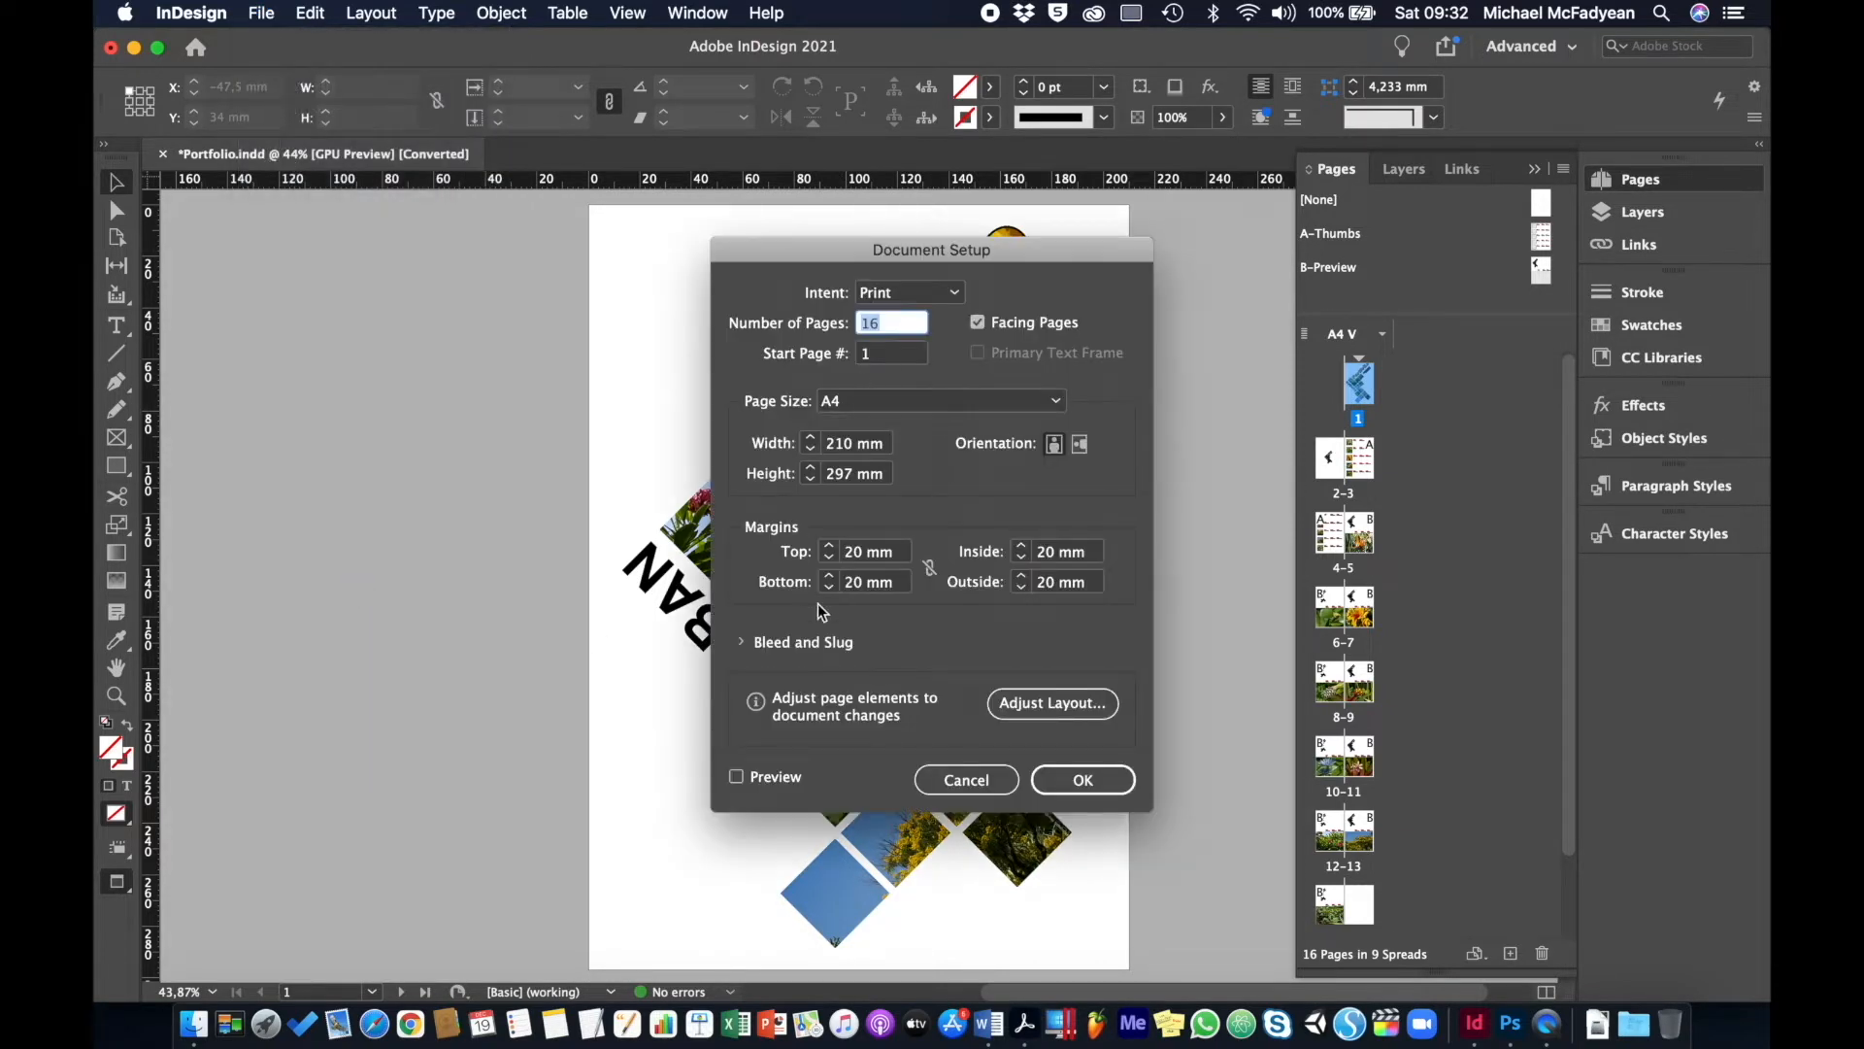
left_click(967, 779)
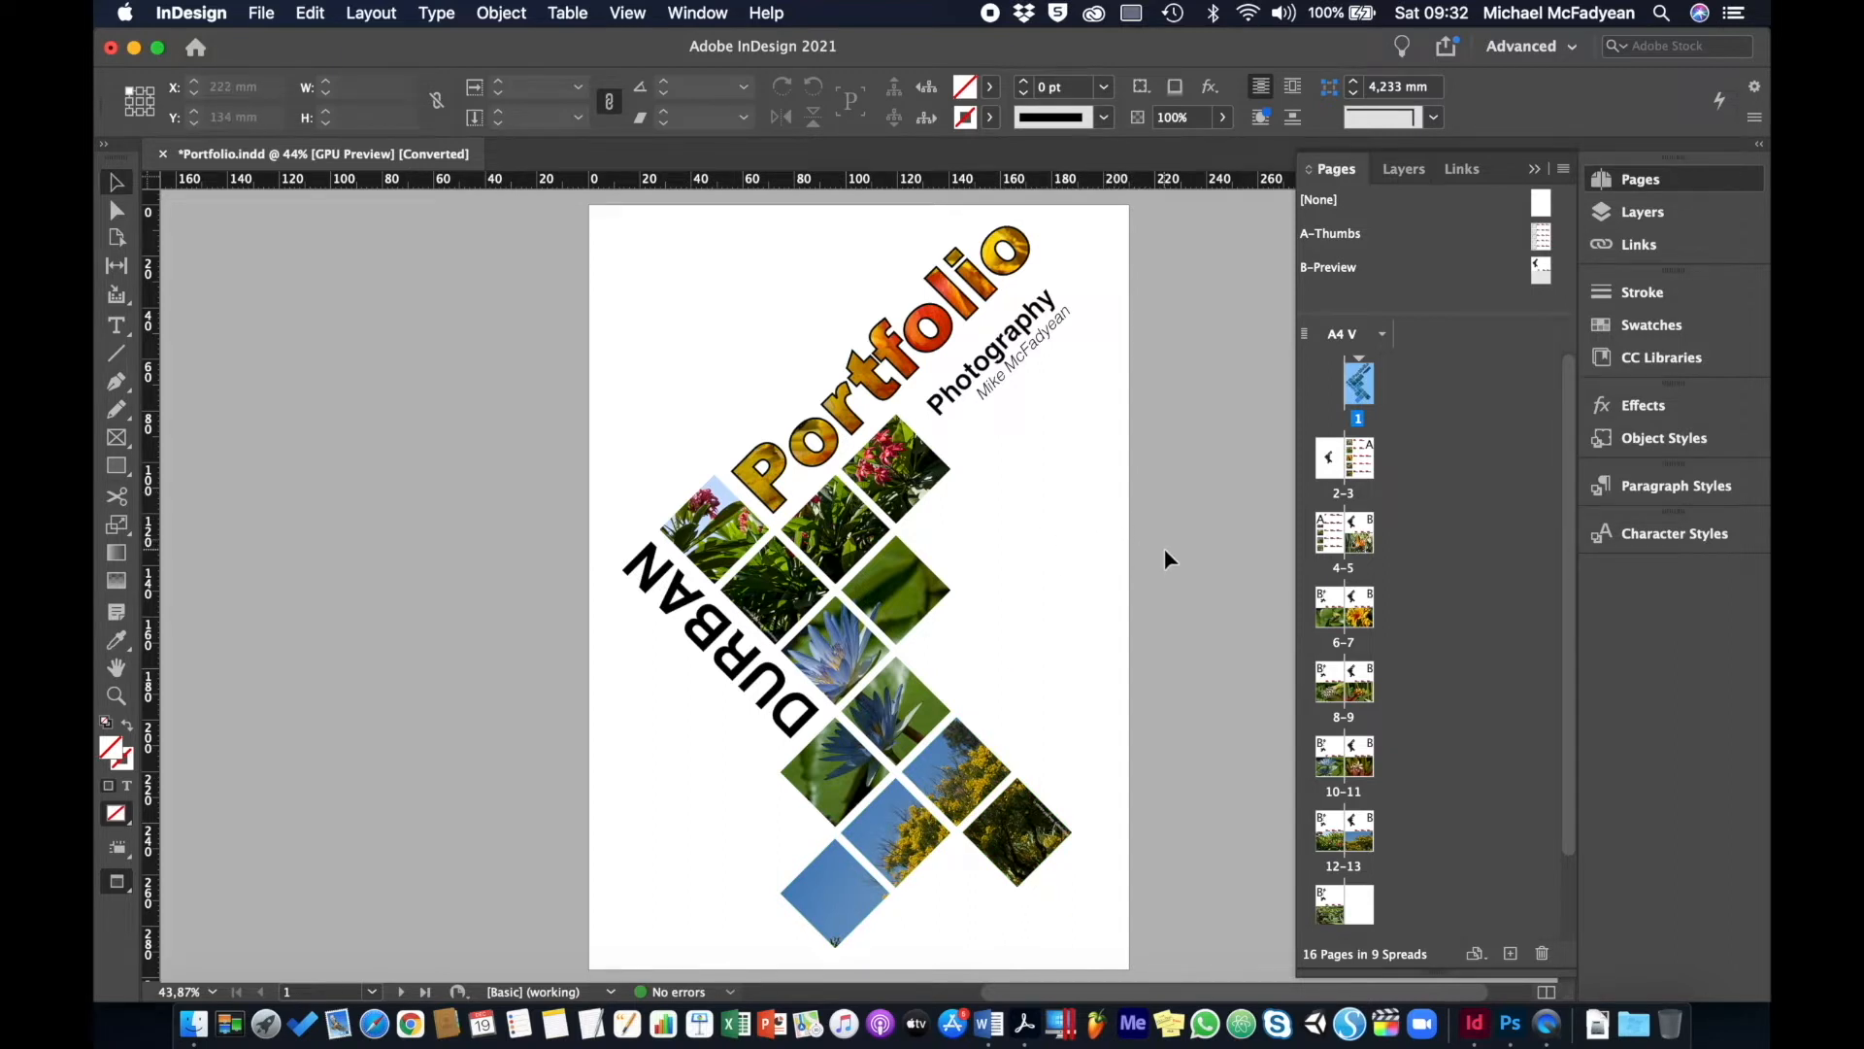
scroll(1163, 547, "right", 5)
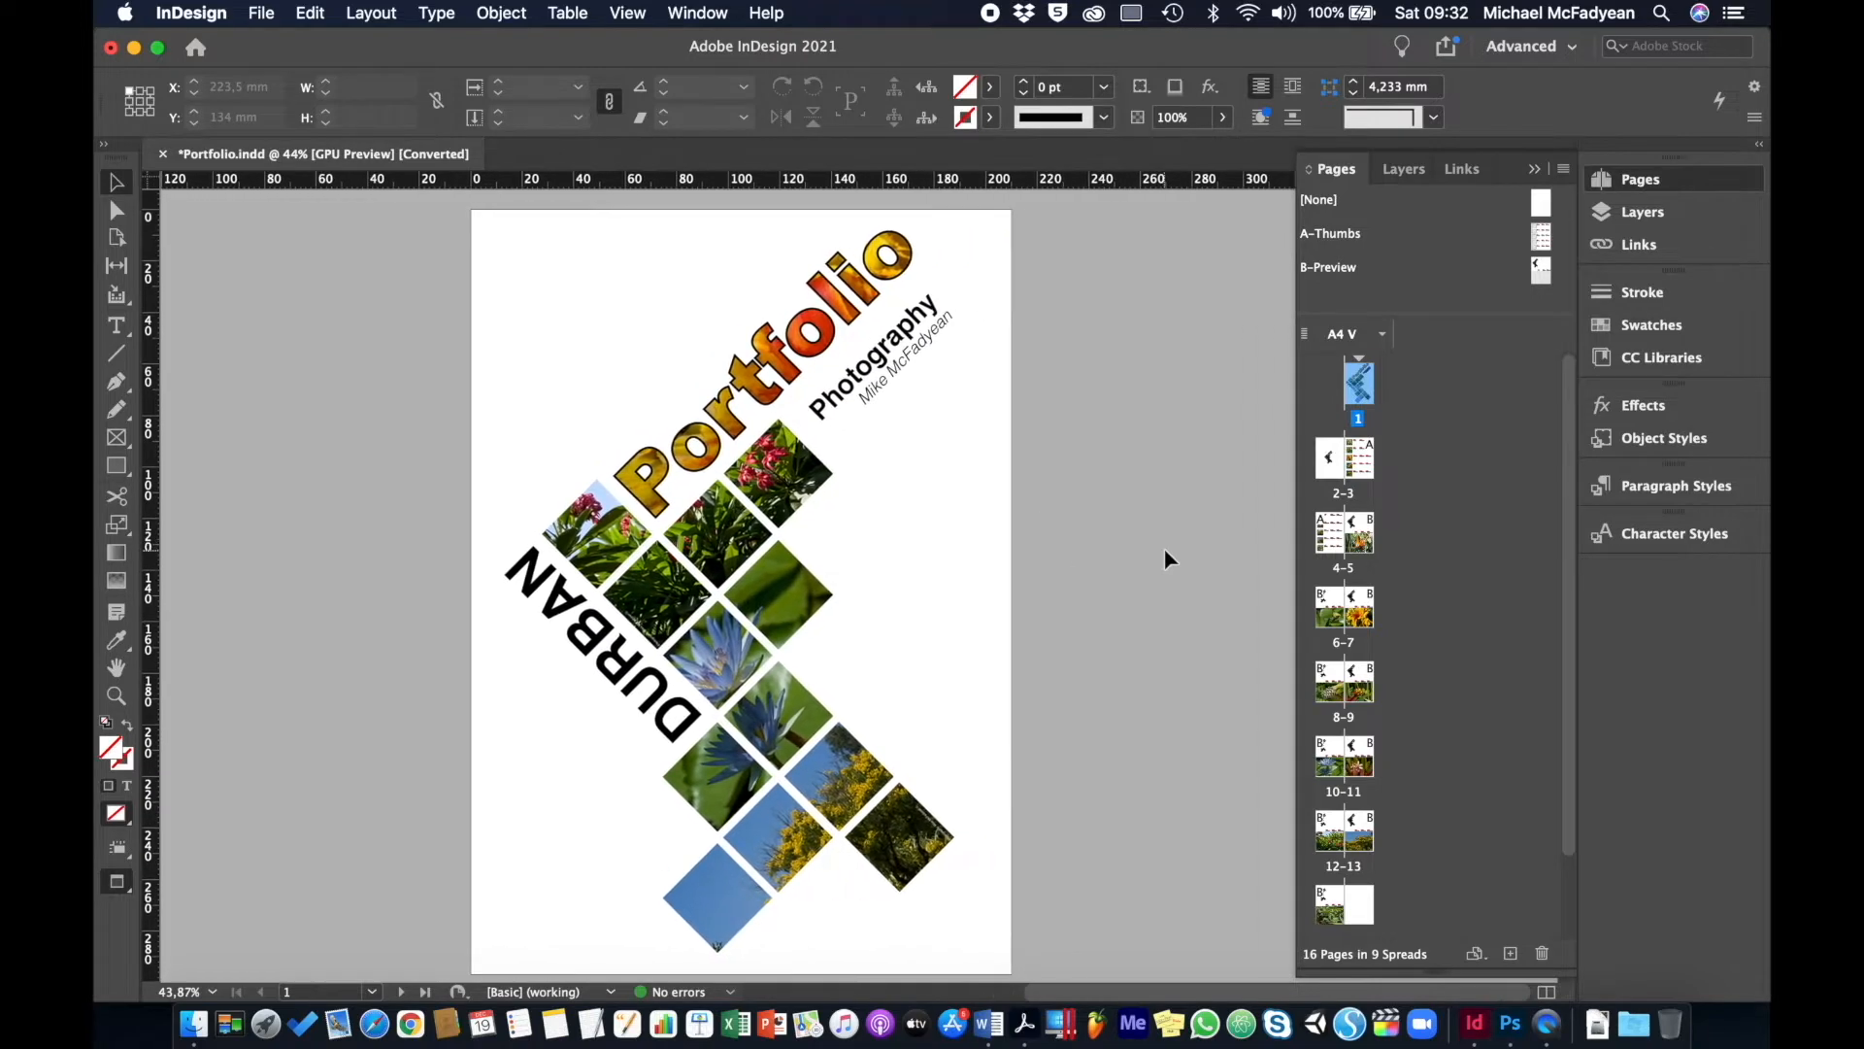
scroll(1163, 547, "down", 2)
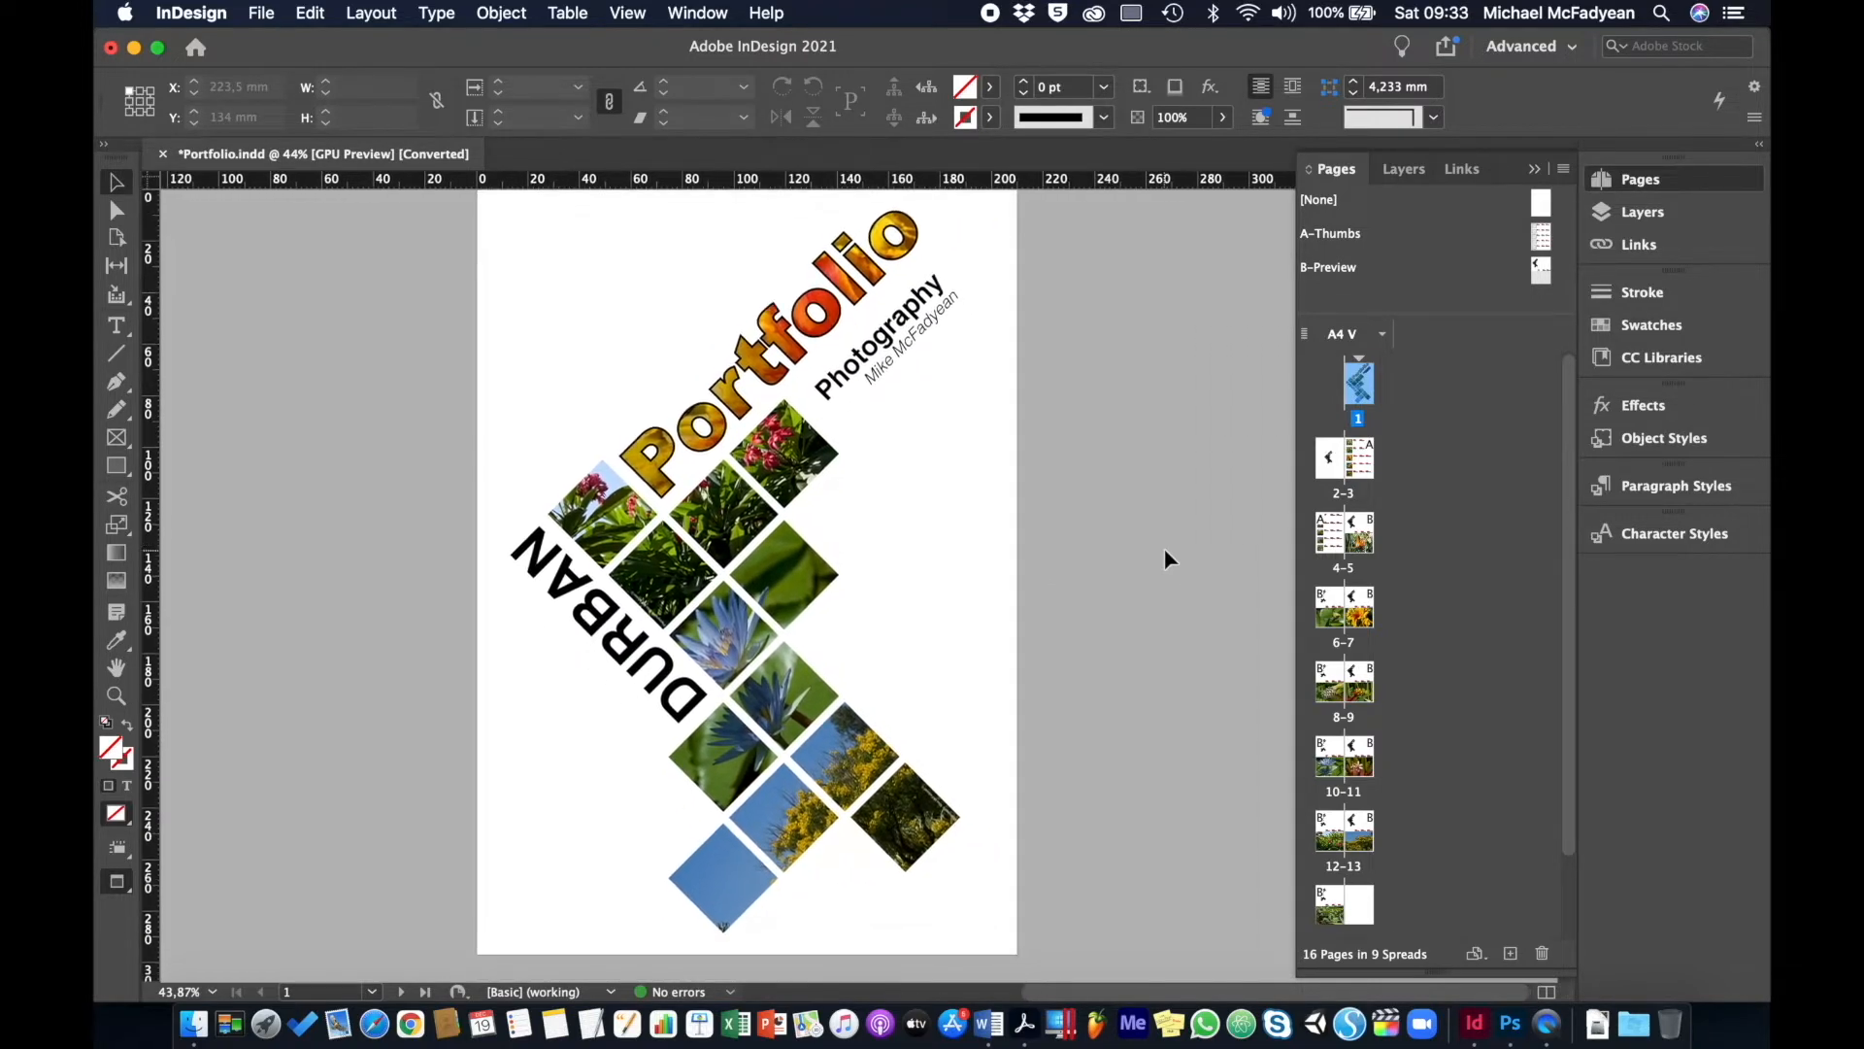
scroll(1163, 548, "up", 1)
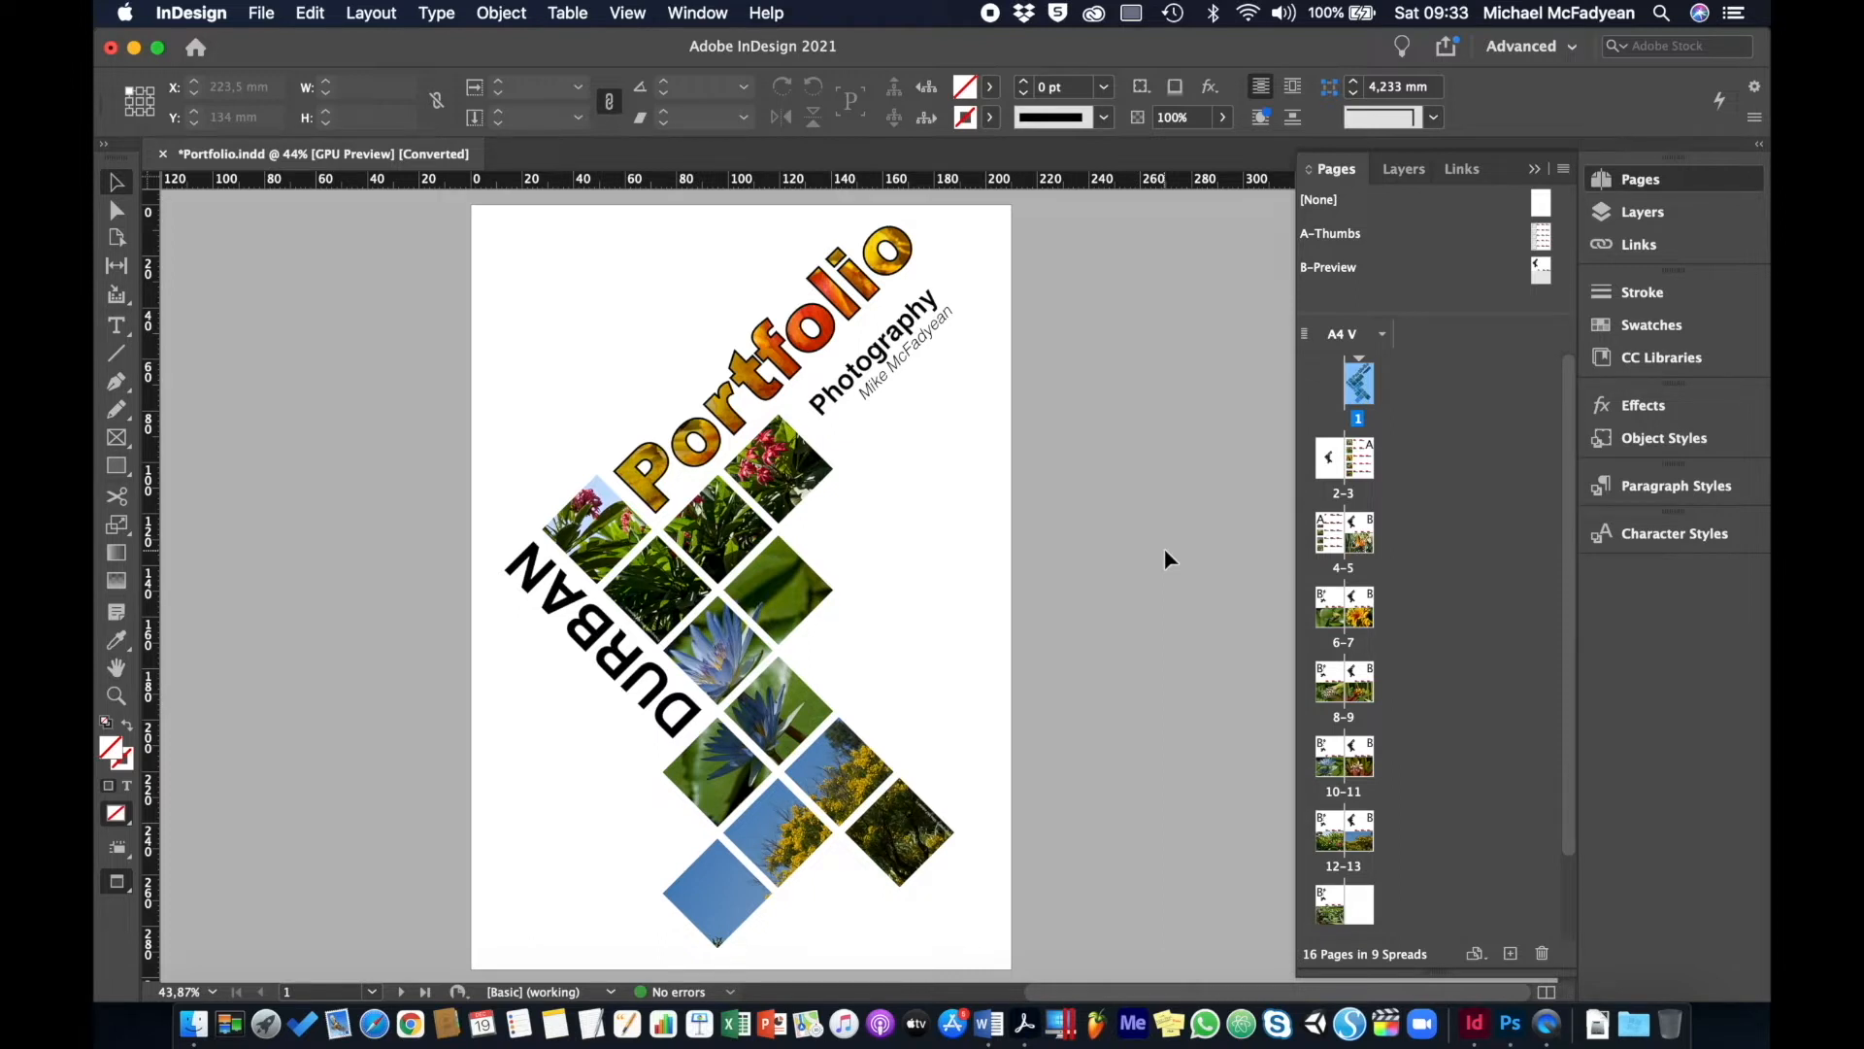
double_click(1357, 393)
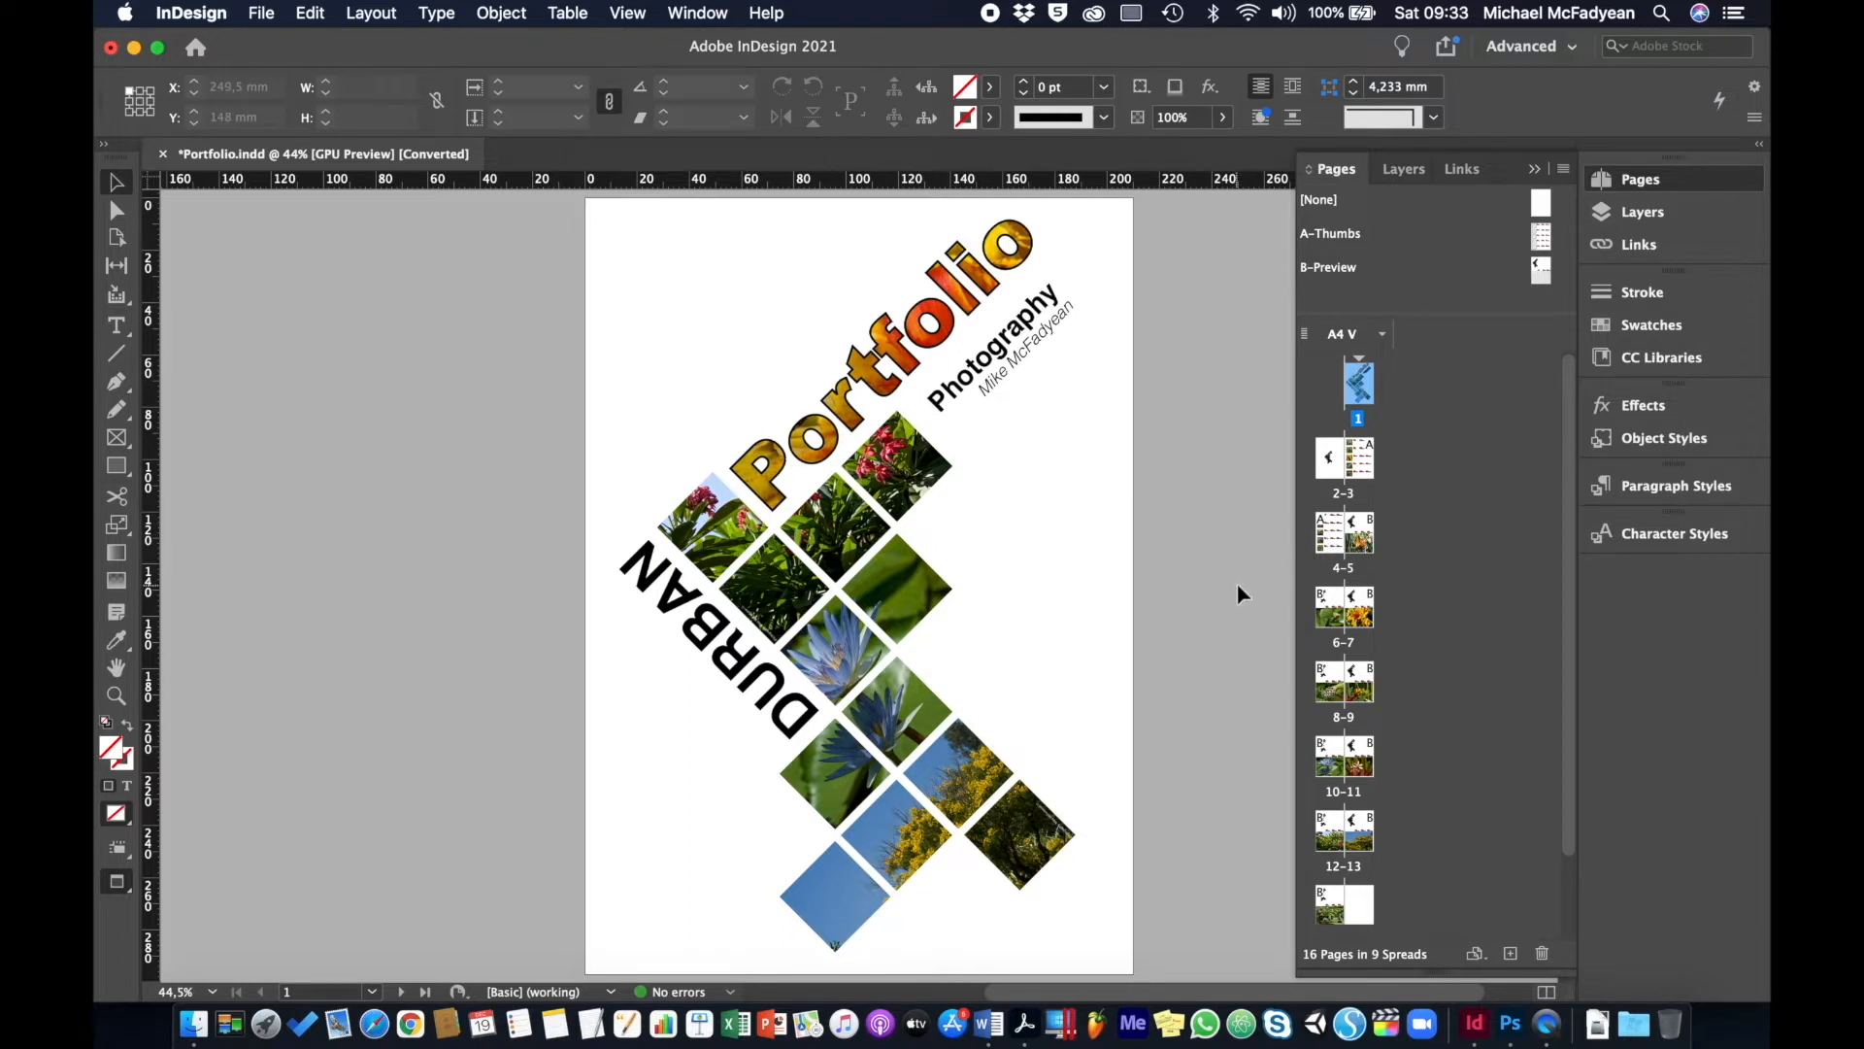
- With the Page tool anchored middle-left, add +100mm to the cover width, making it 310 mm
left_click(117, 239)
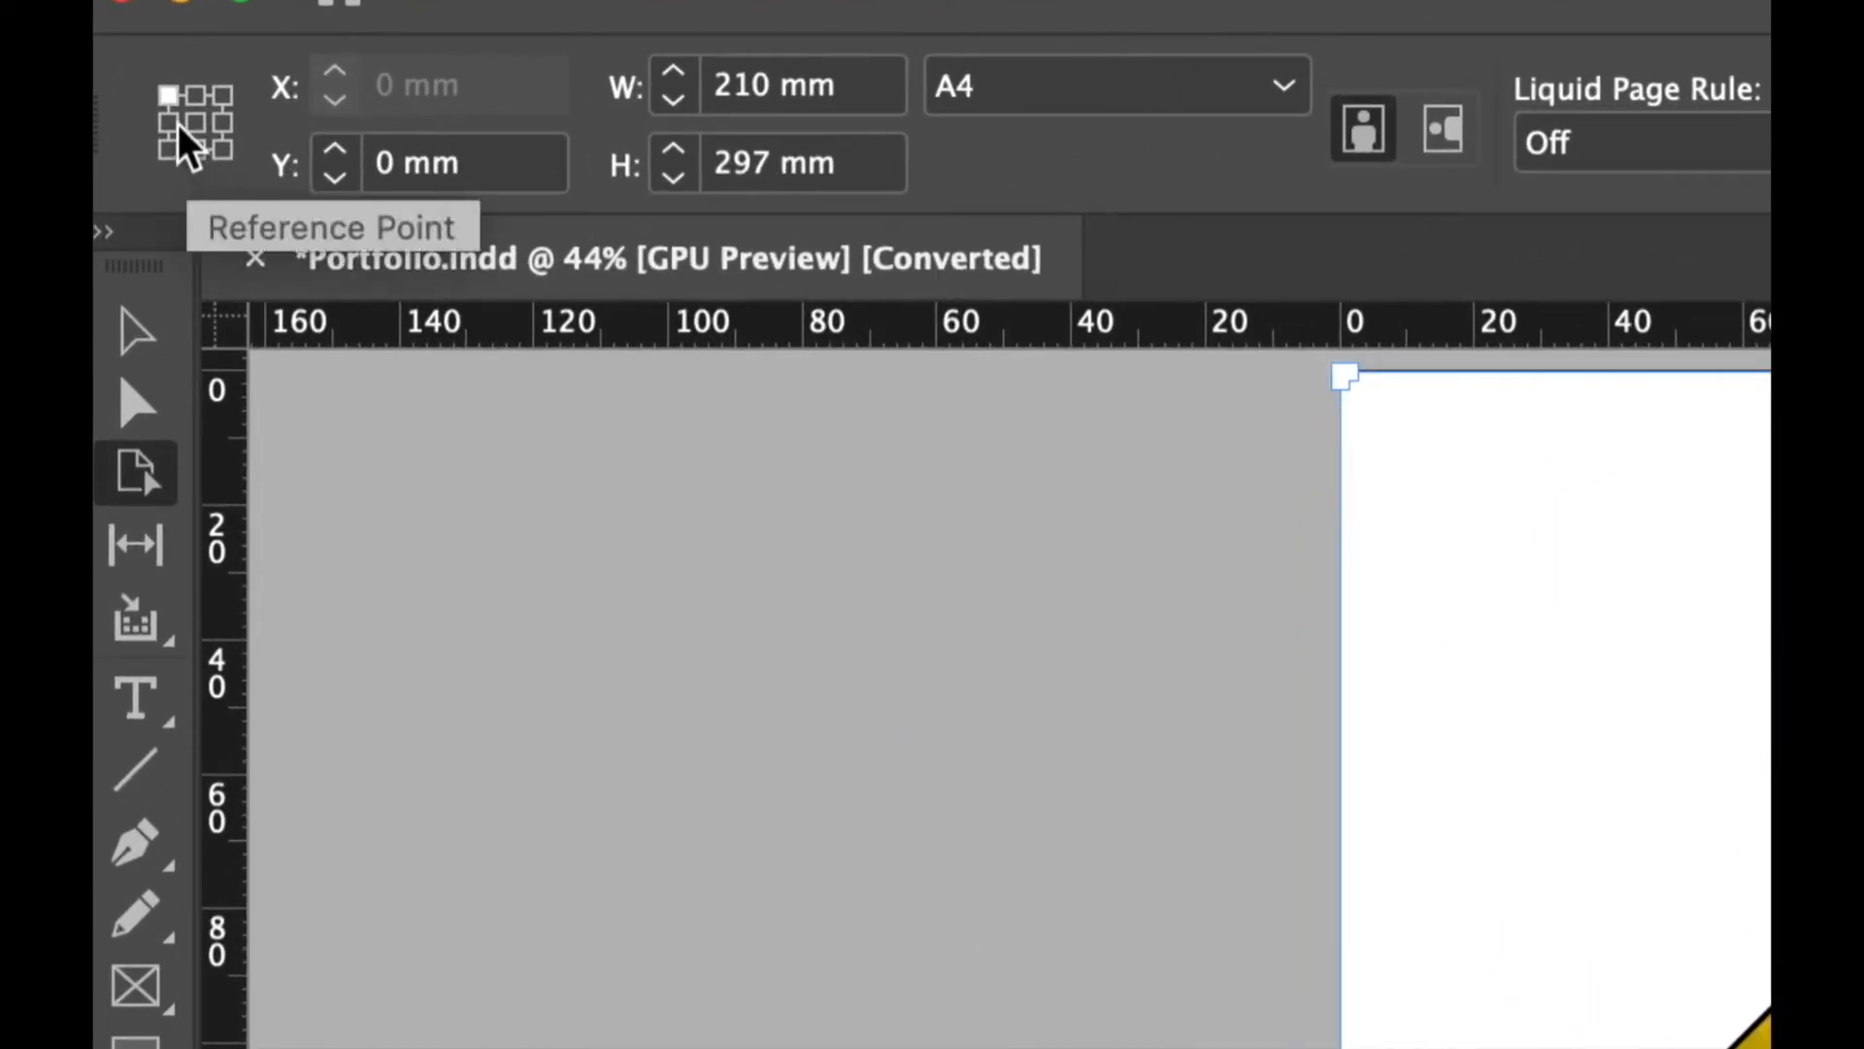
left_click(168, 123)
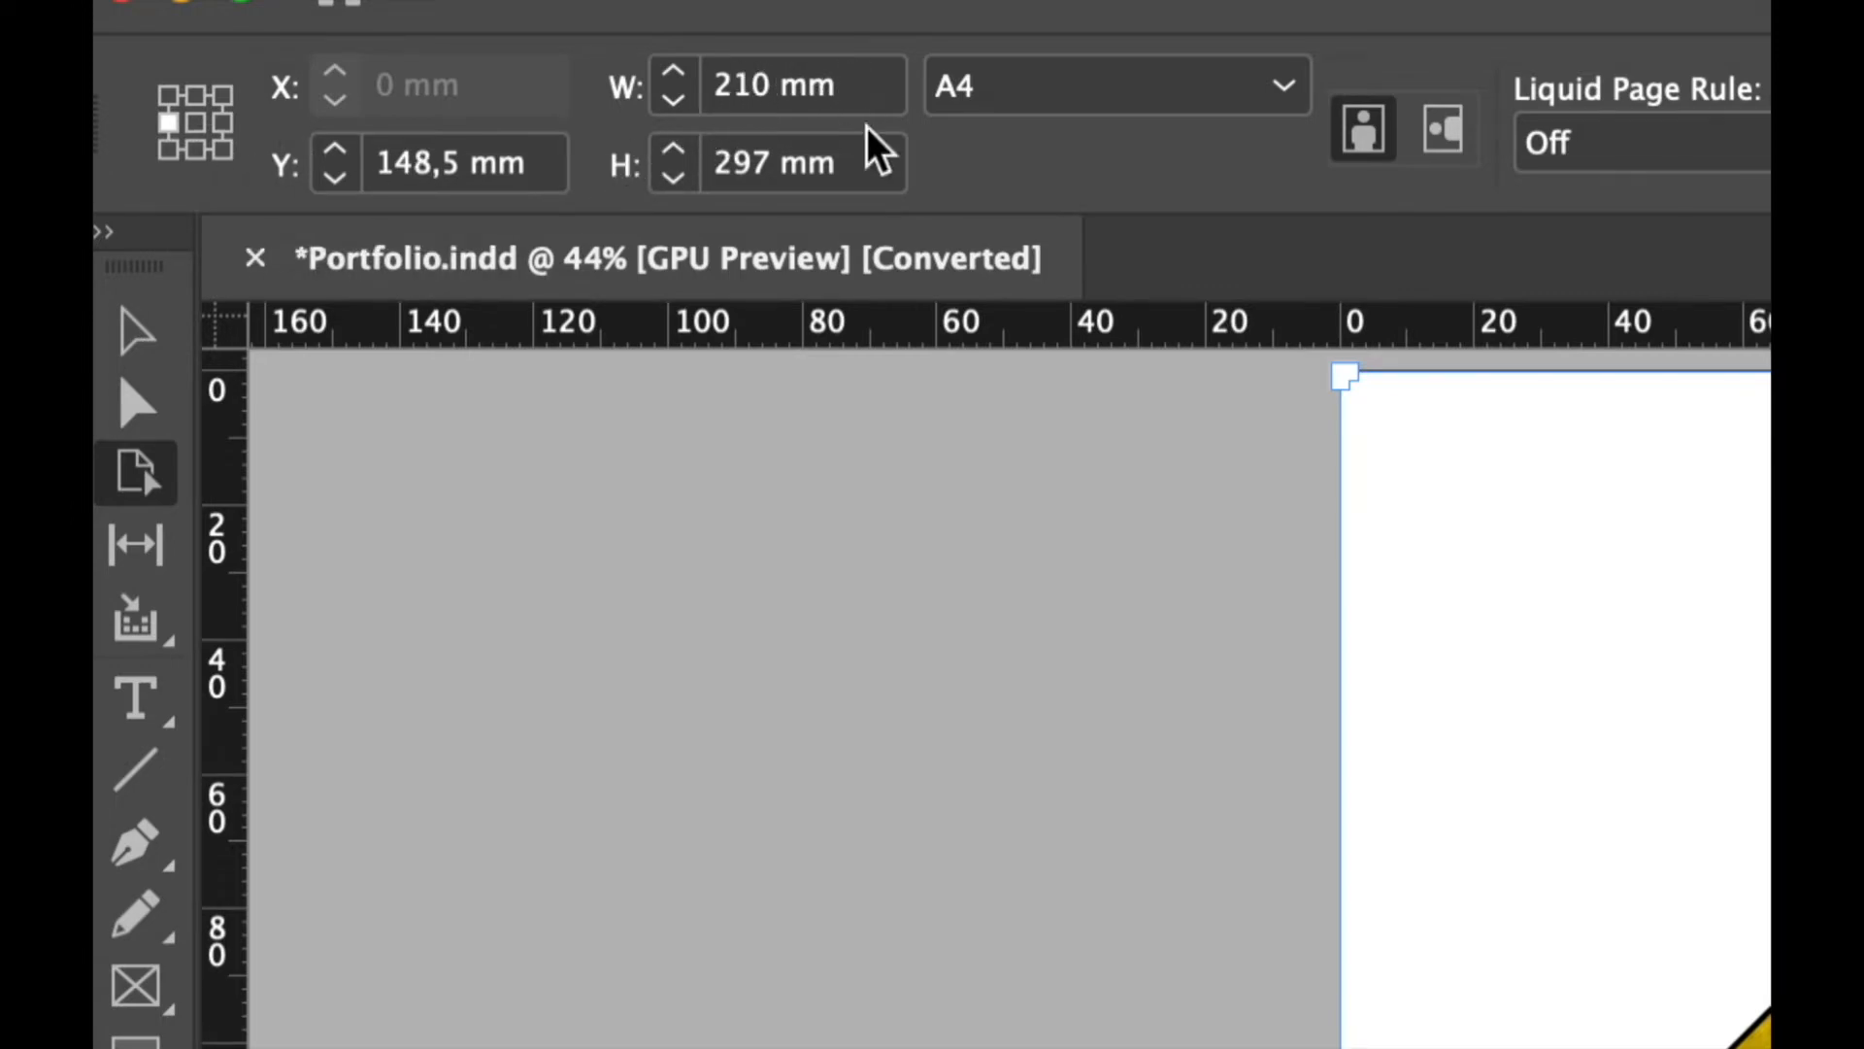
left_click(864, 89)
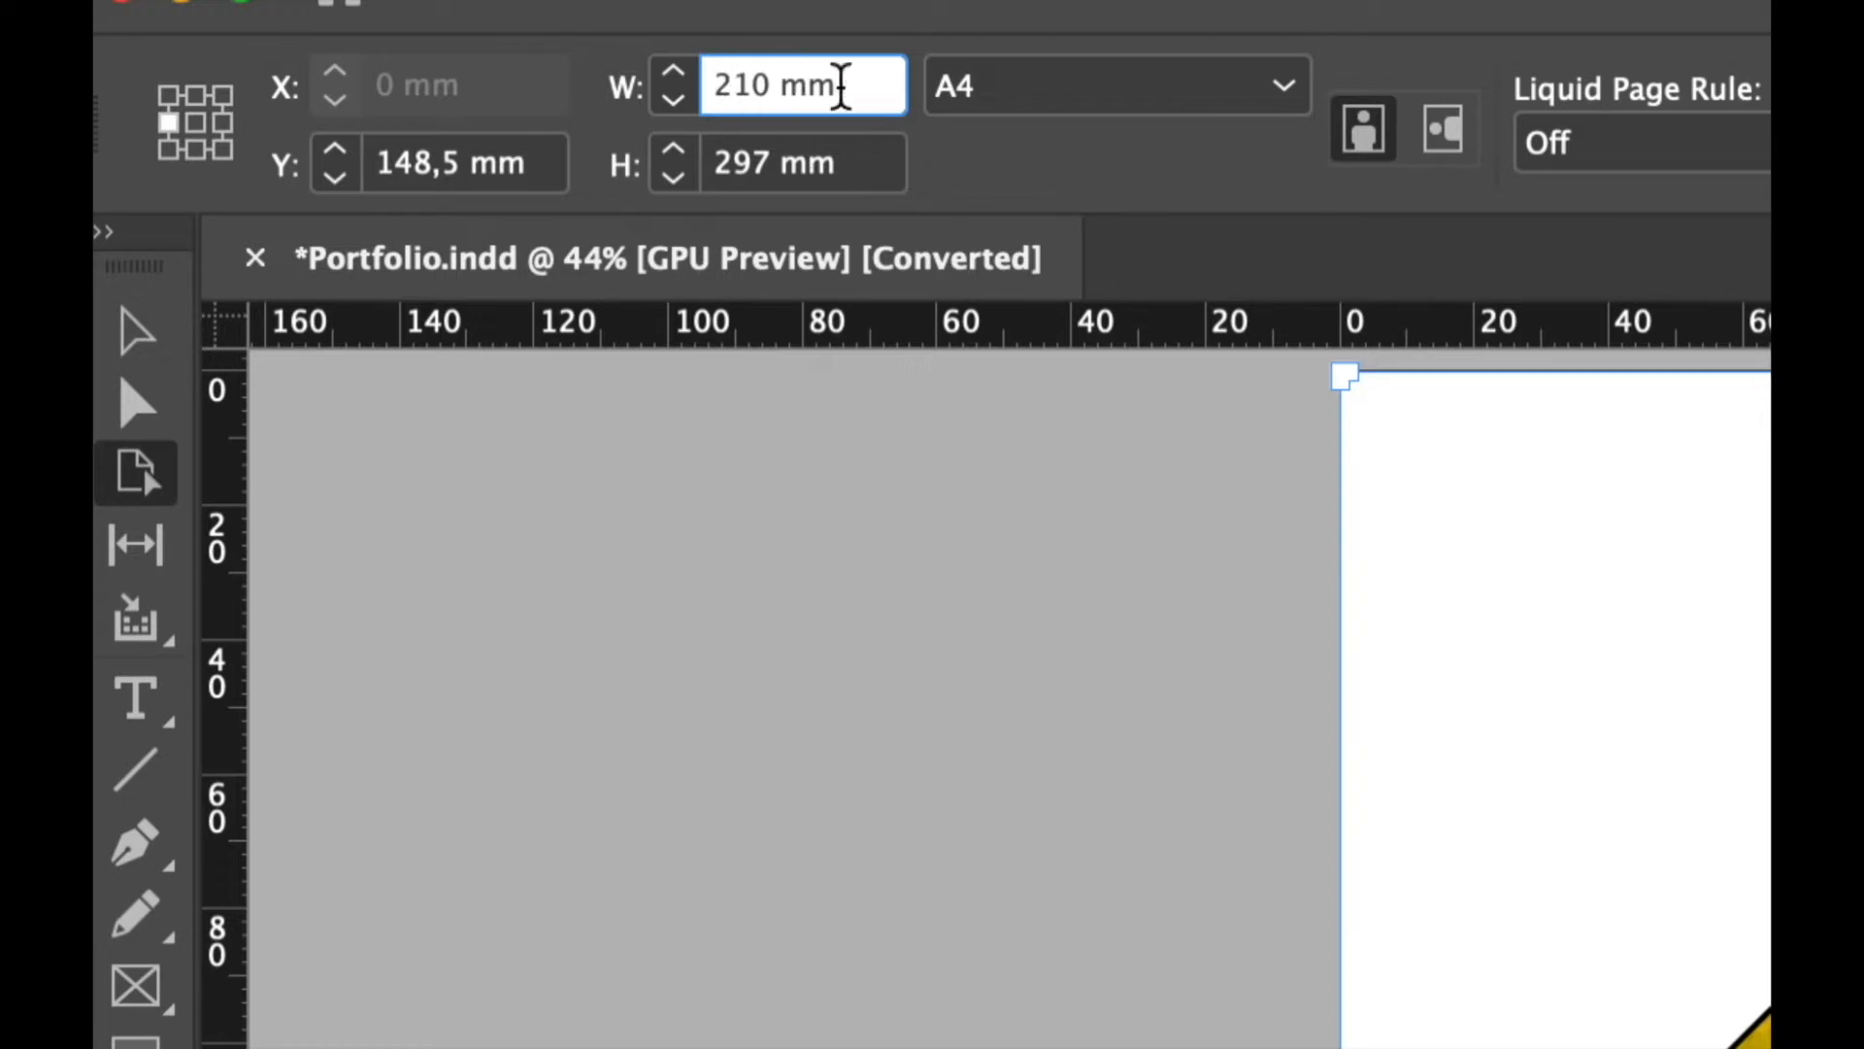
type("+100mm")
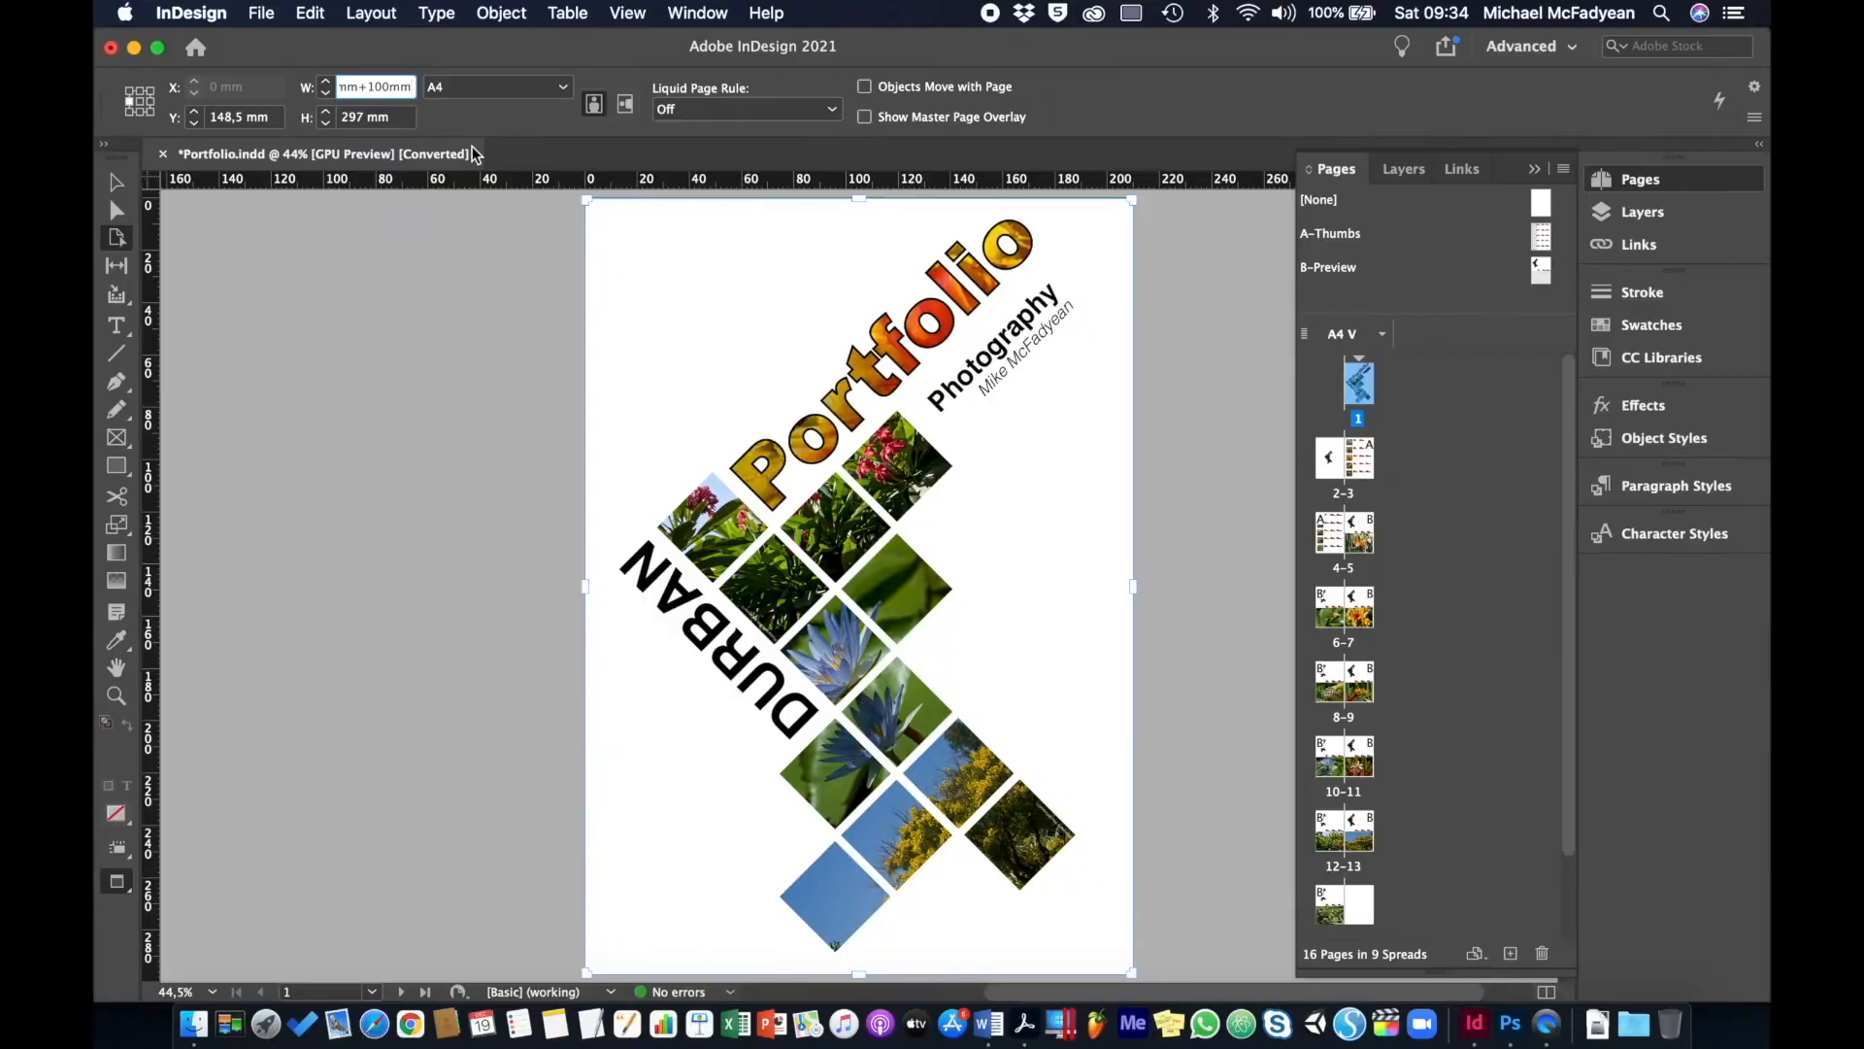
key("Return")
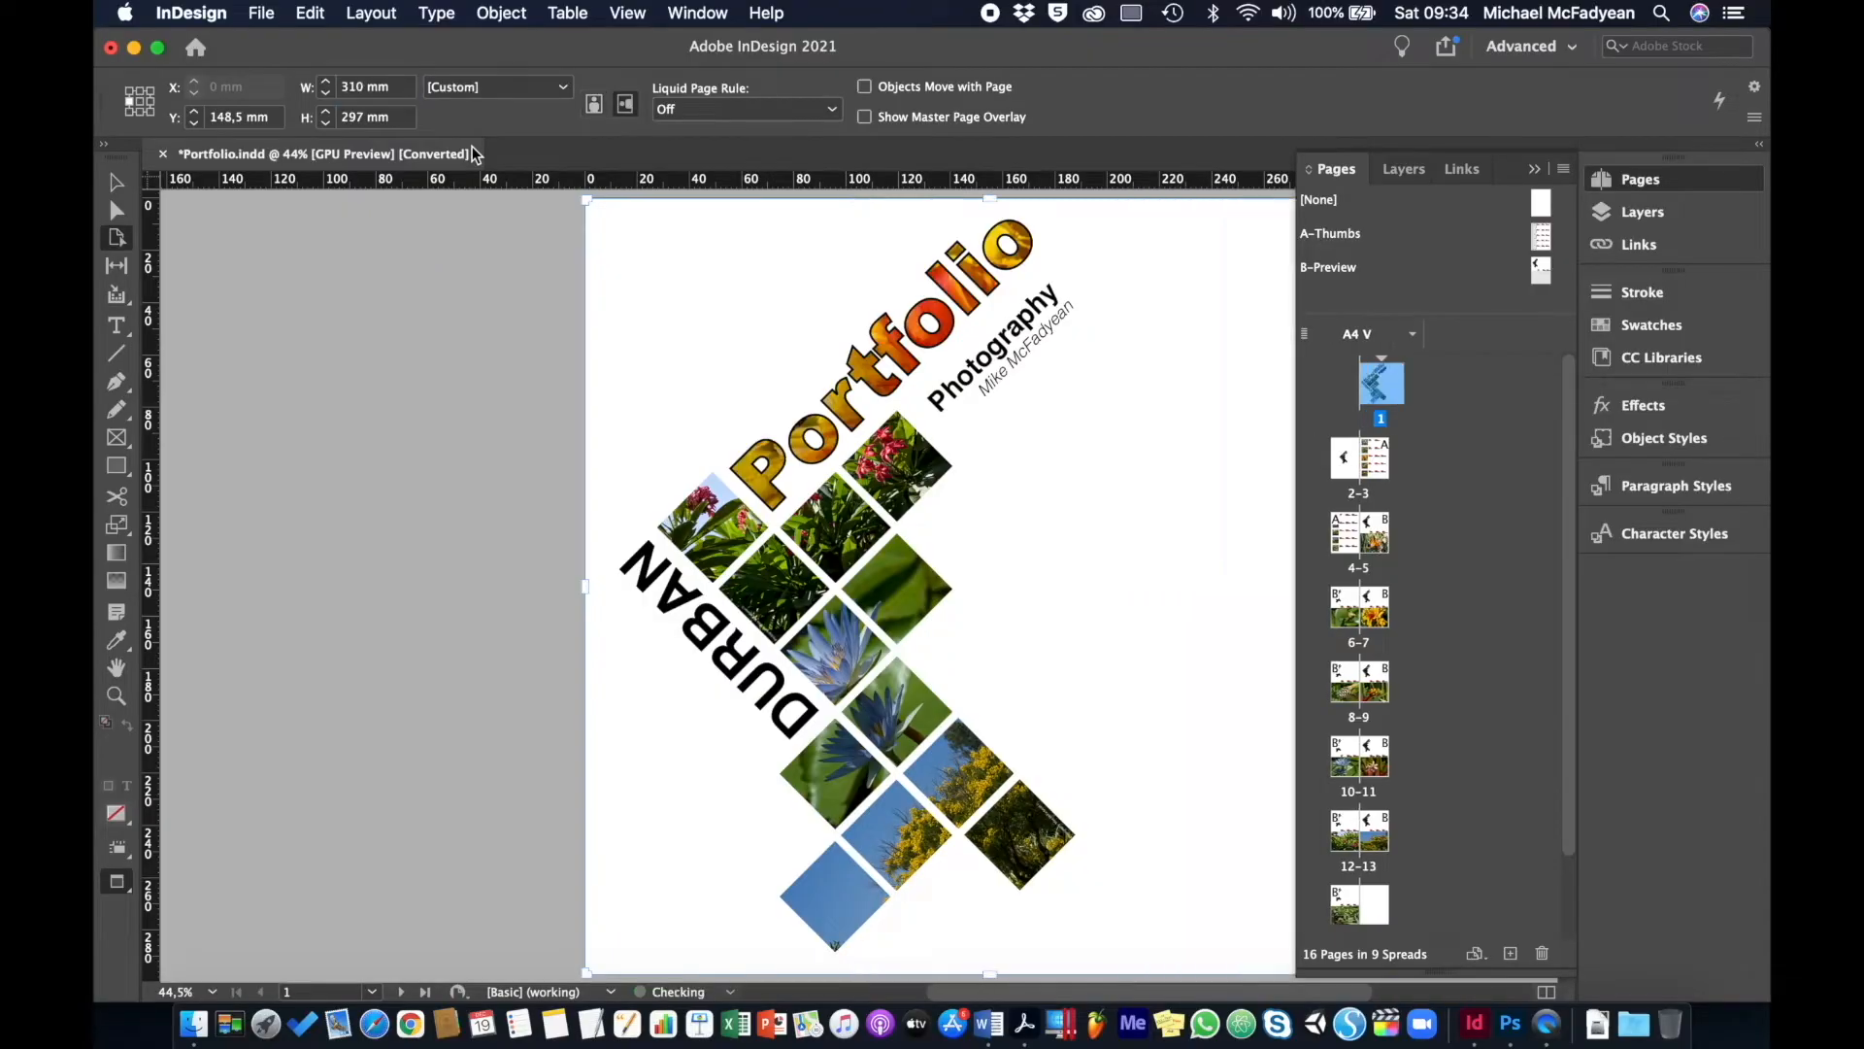
scroll(920, 628, "right", 3)
scroll(920, 628, "right", 1)
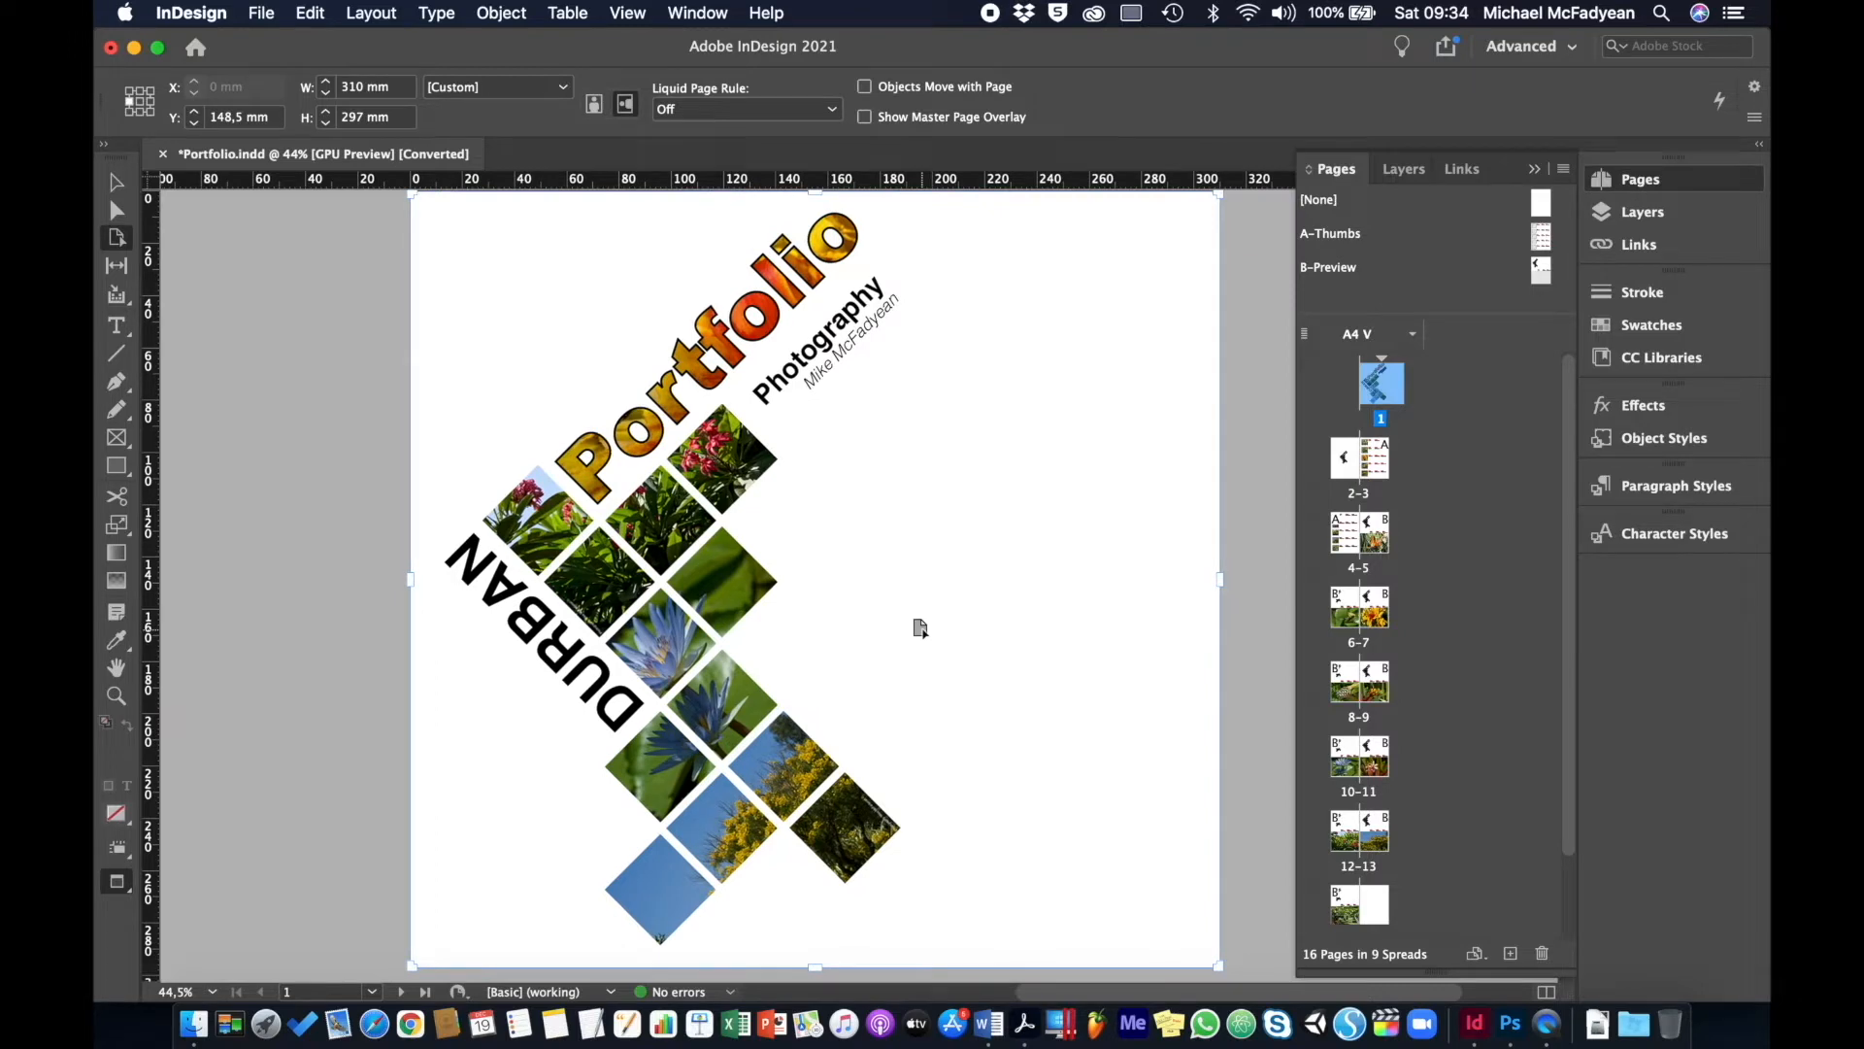
key("v")
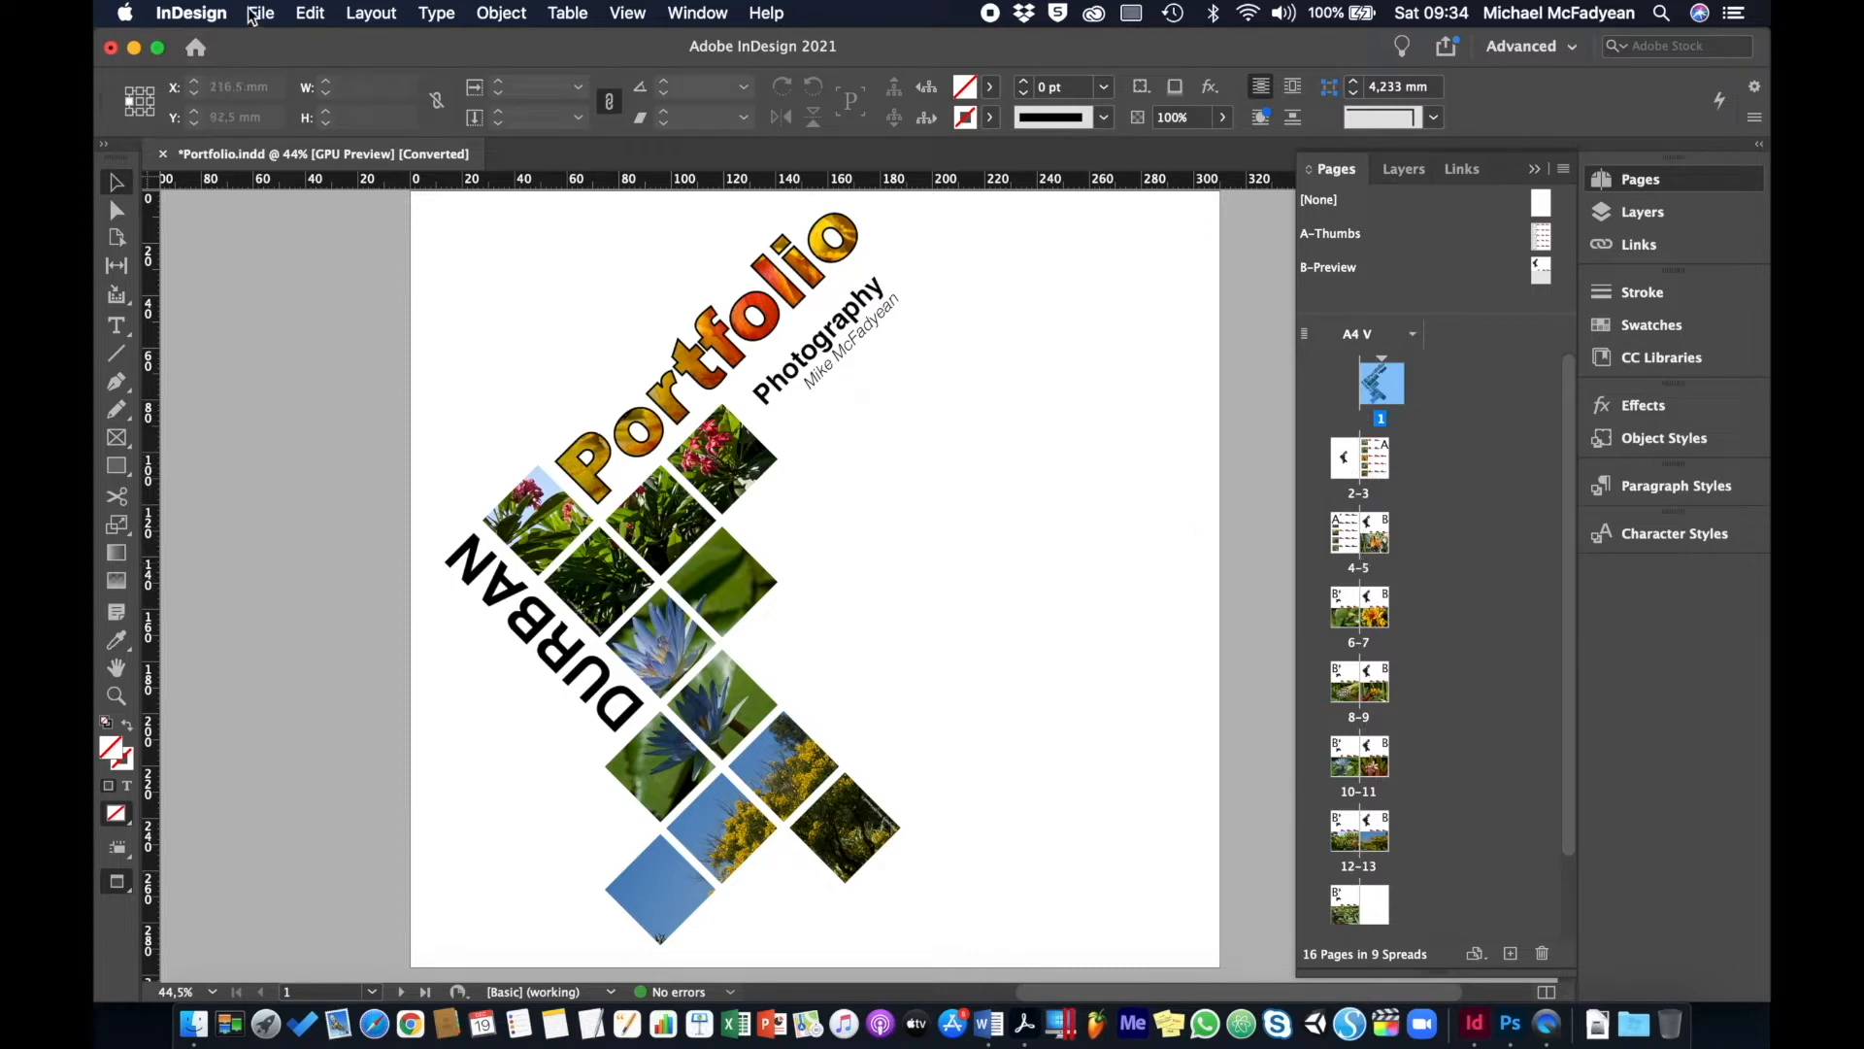
- Close Portfolio.indd without saving and reopen it from the Home screen's recent files
left_click(162, 154)
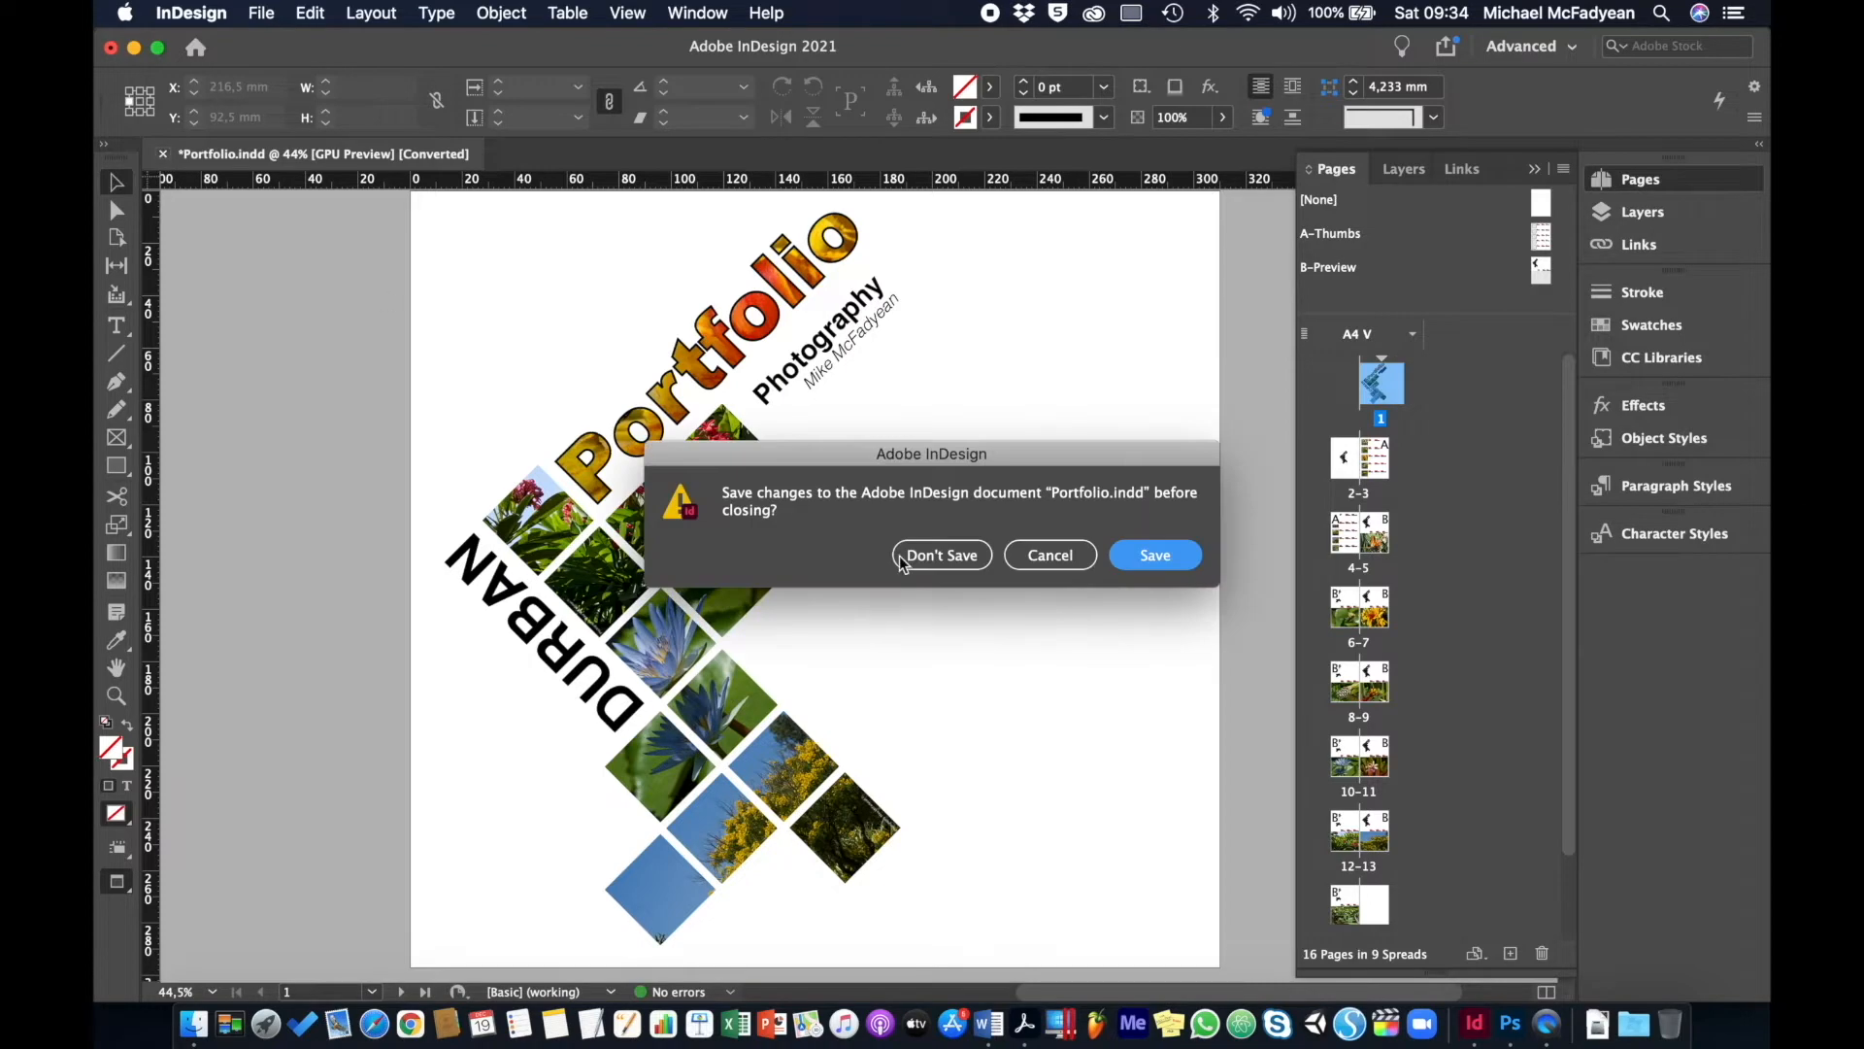
left_click(936, 557)
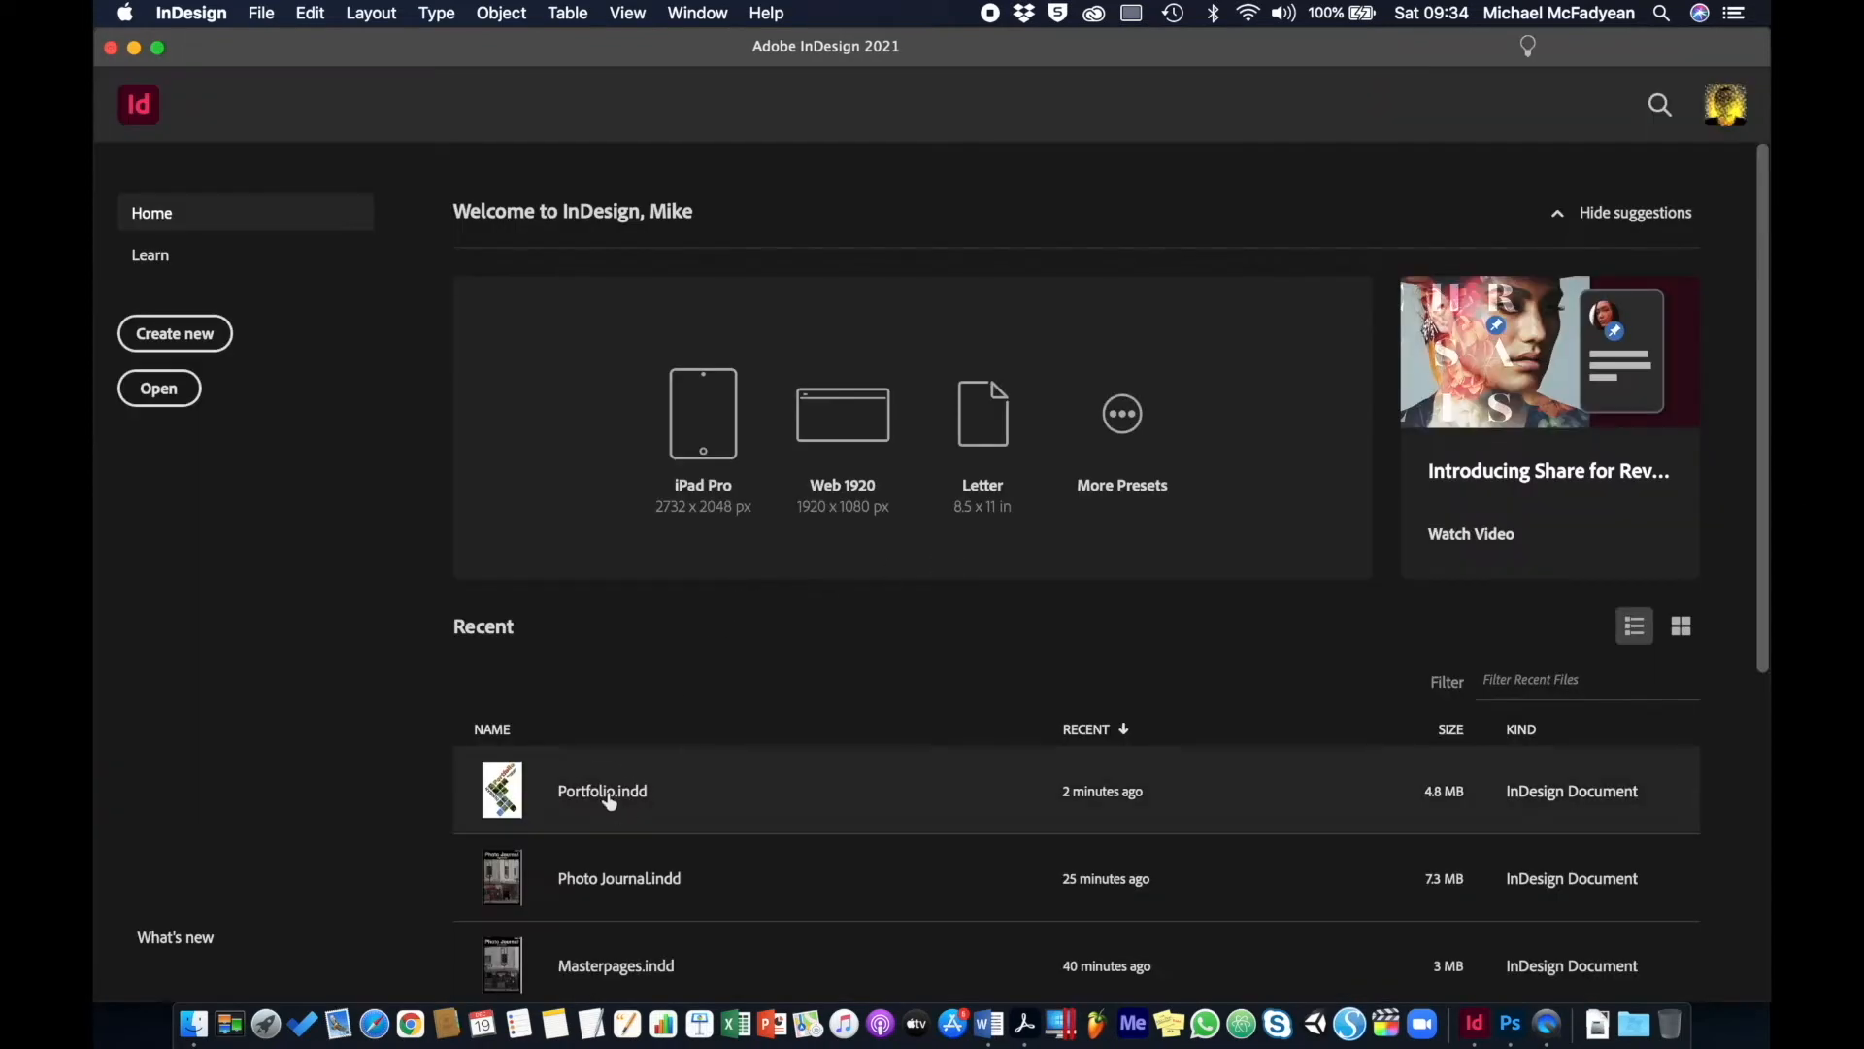
left_click(604, 791)
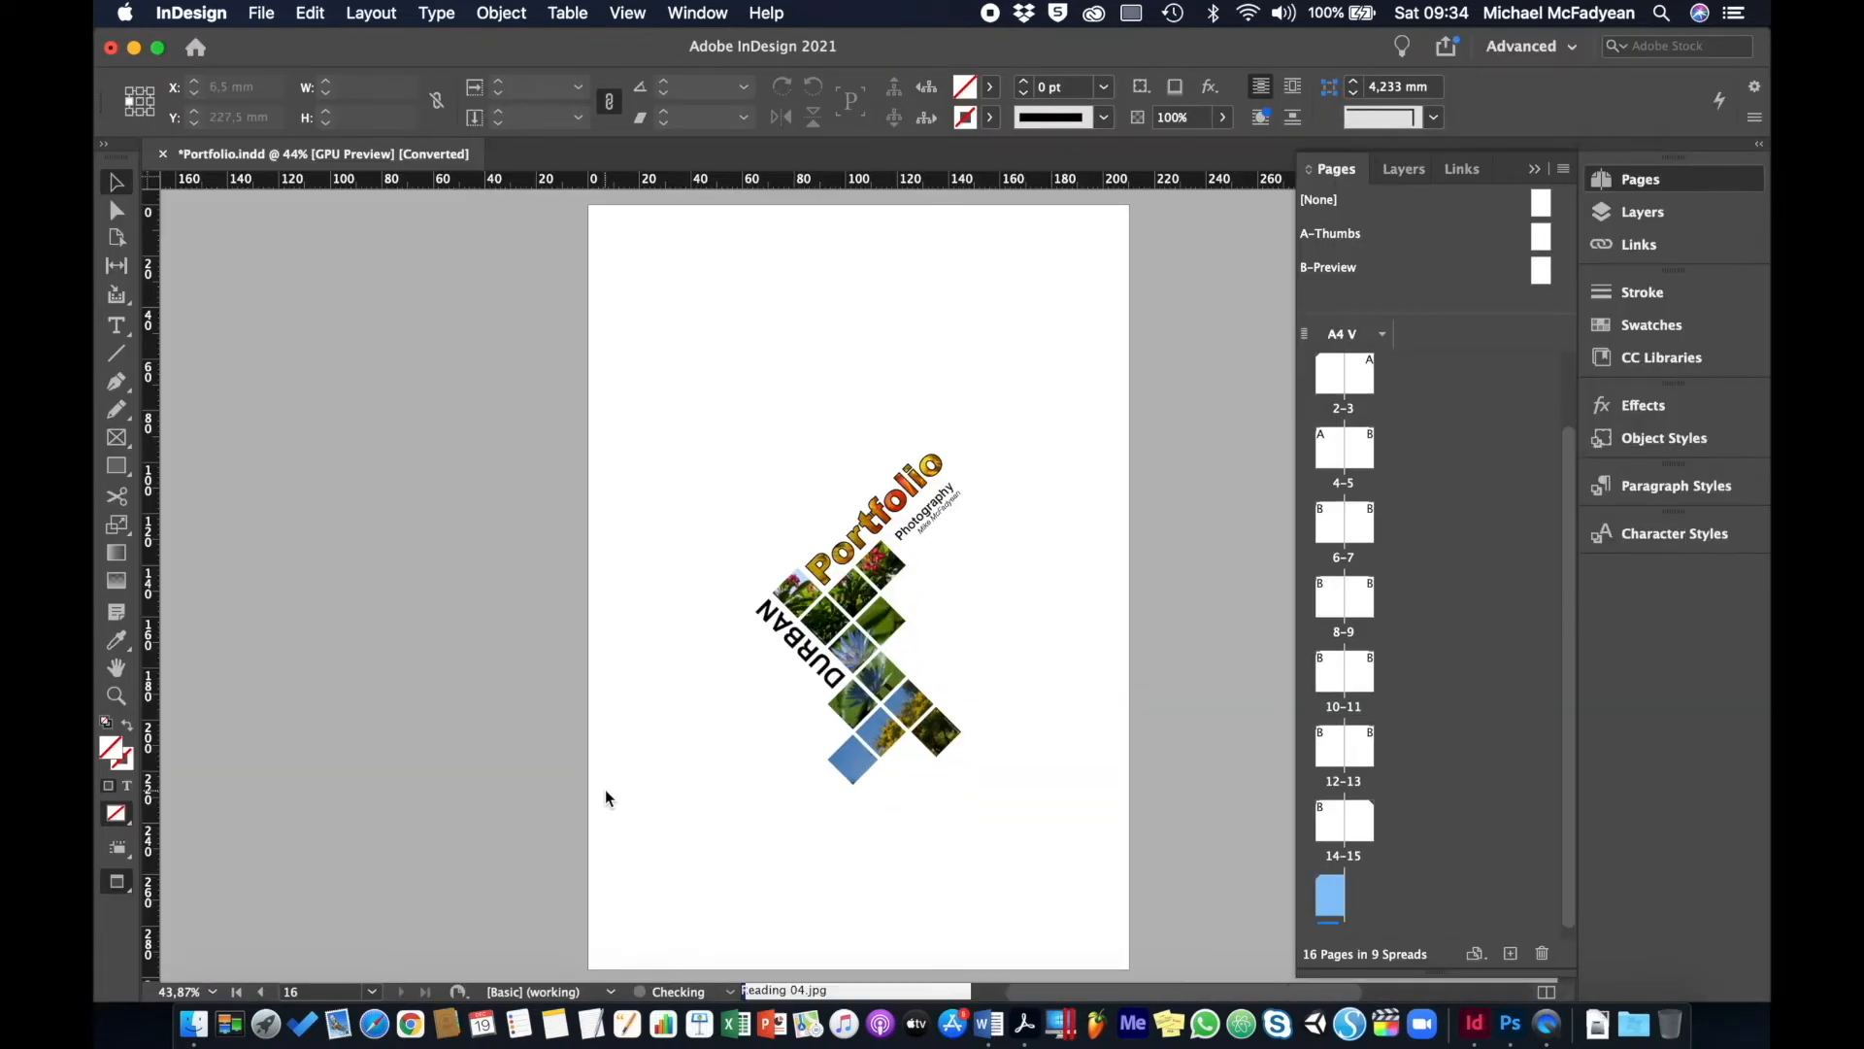
scroll(1395, 557, "up", 2)
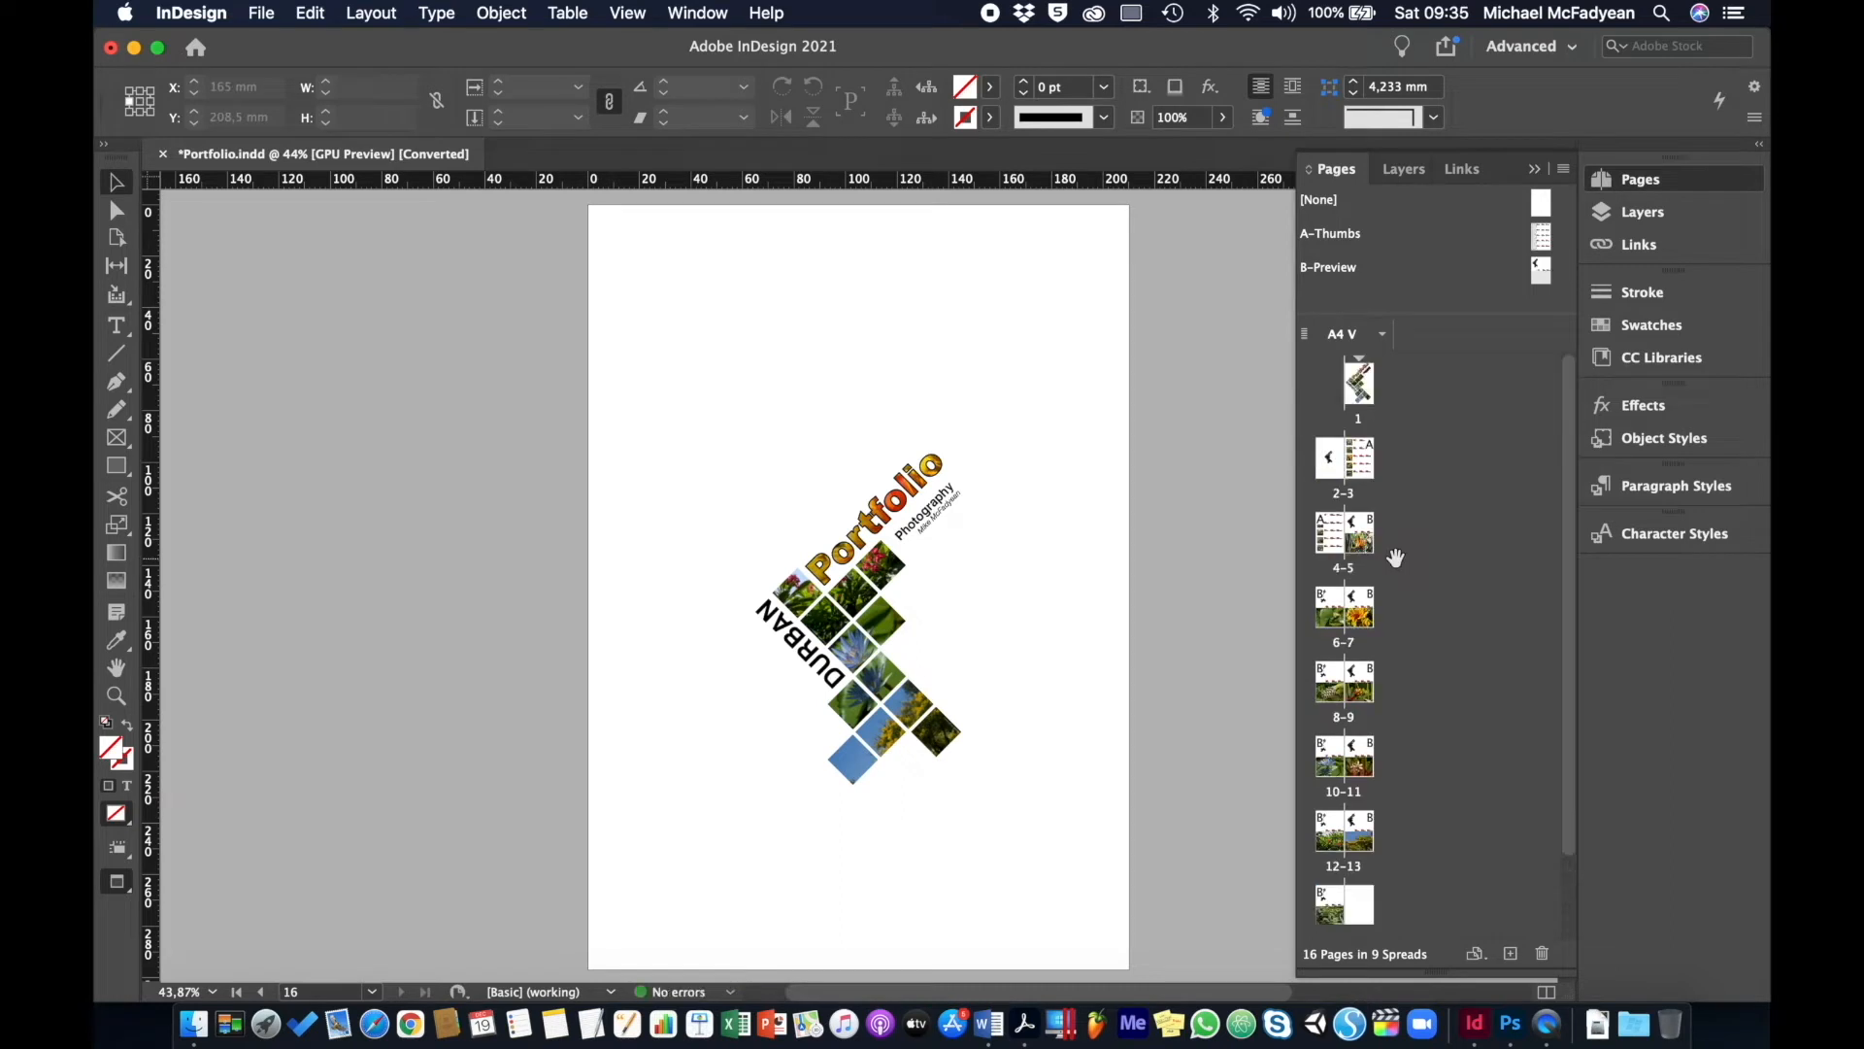
scroll(1400, 464, "down", 2)
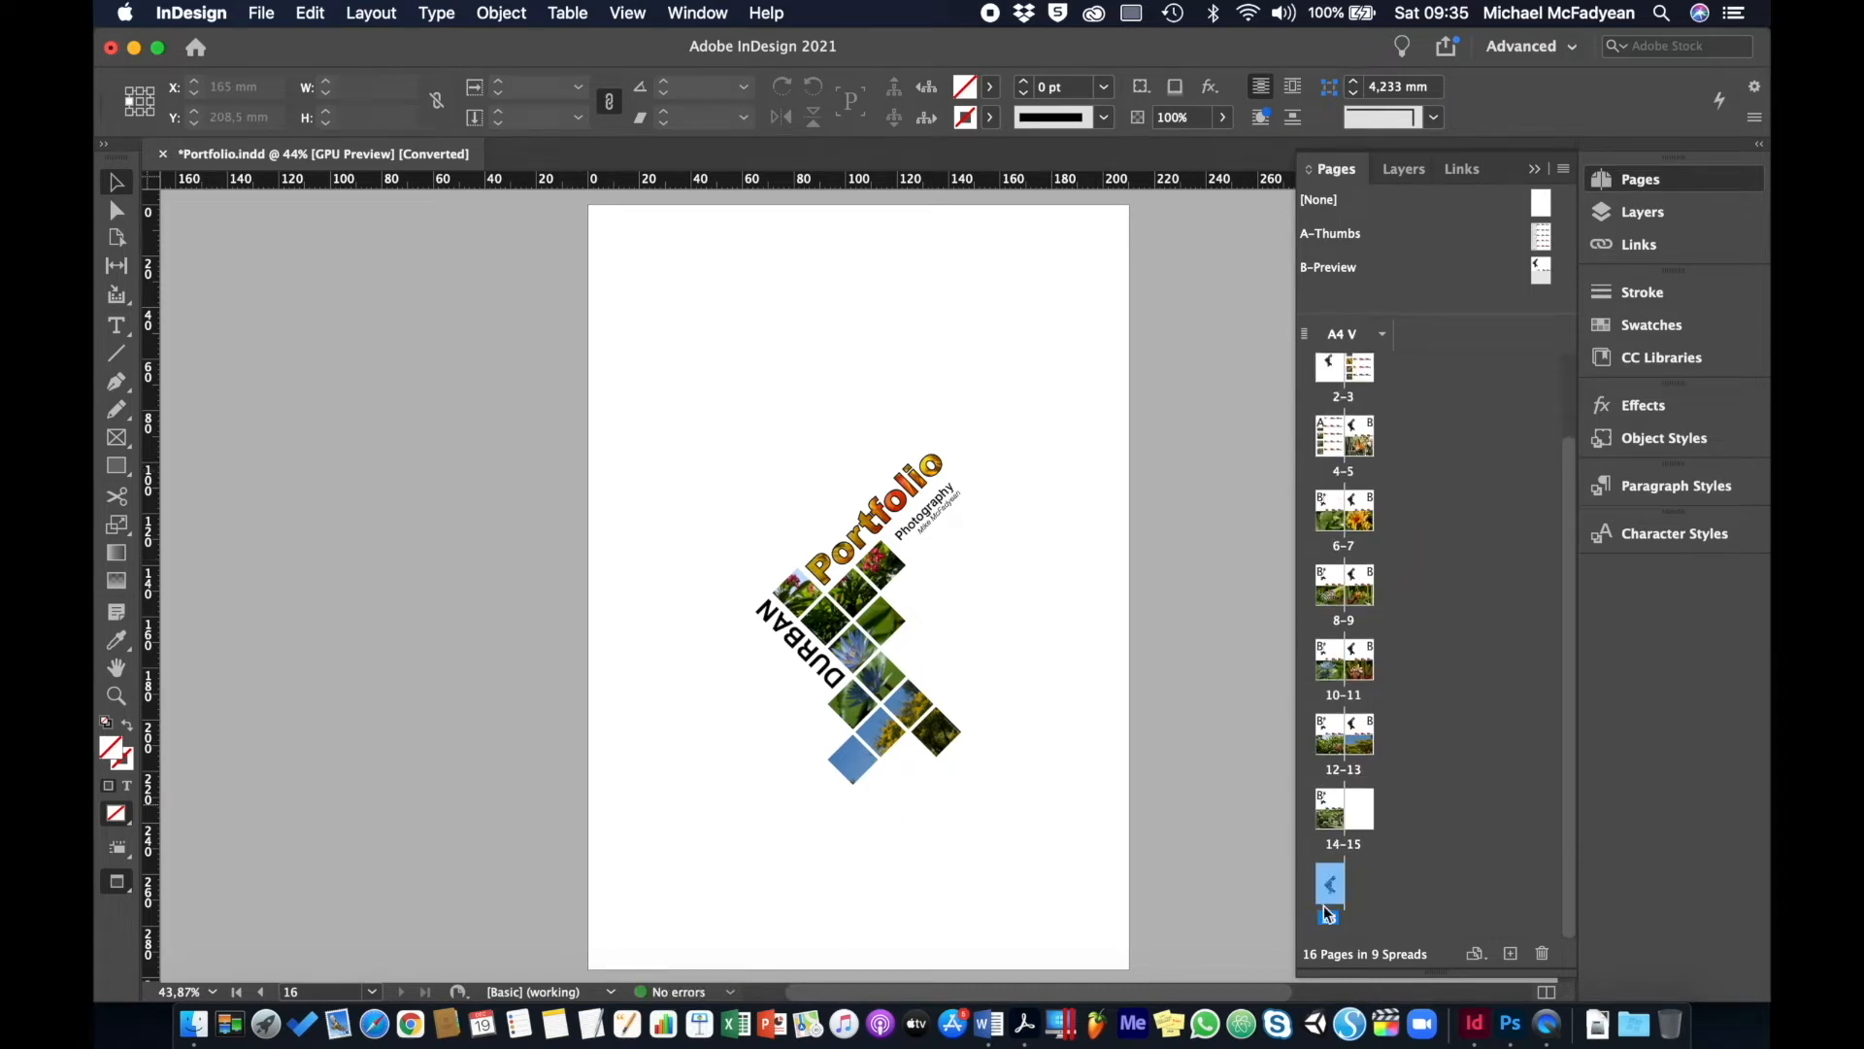
scroll(1415, 864, "up", 2)
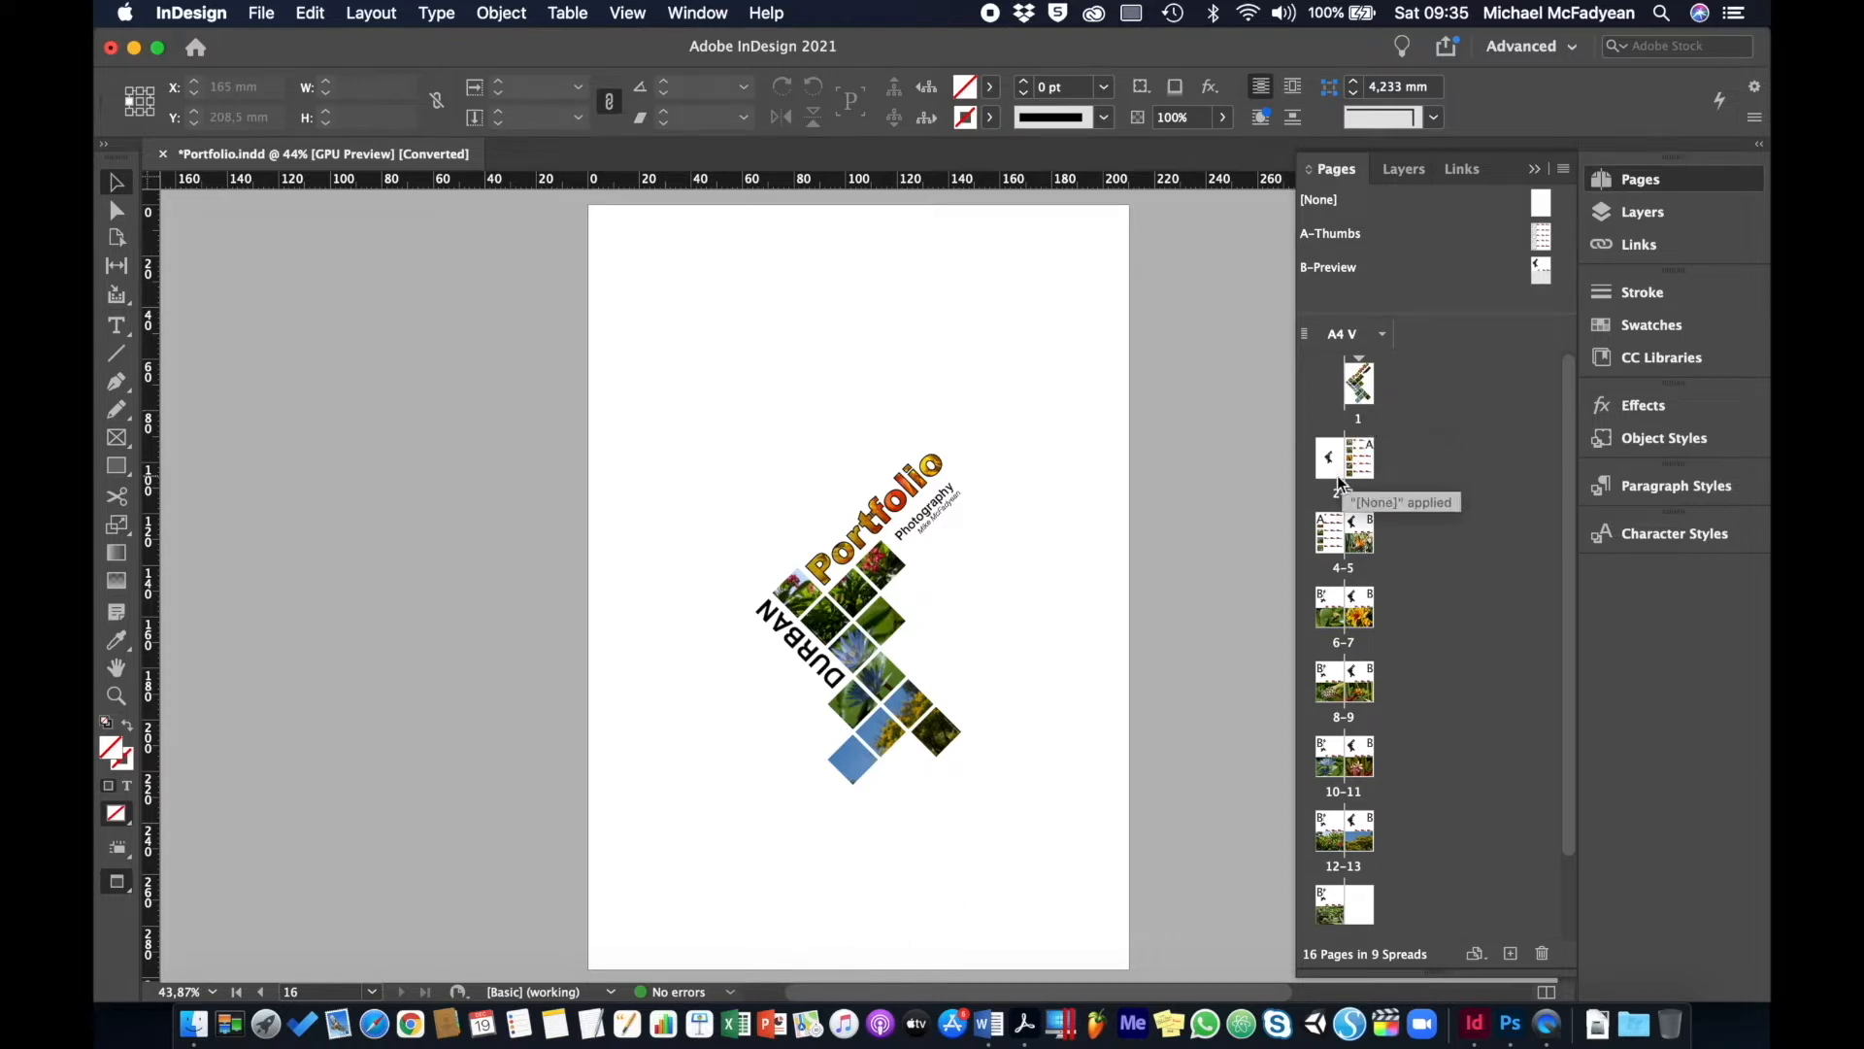
scroll(1359, 763, "down", 2)
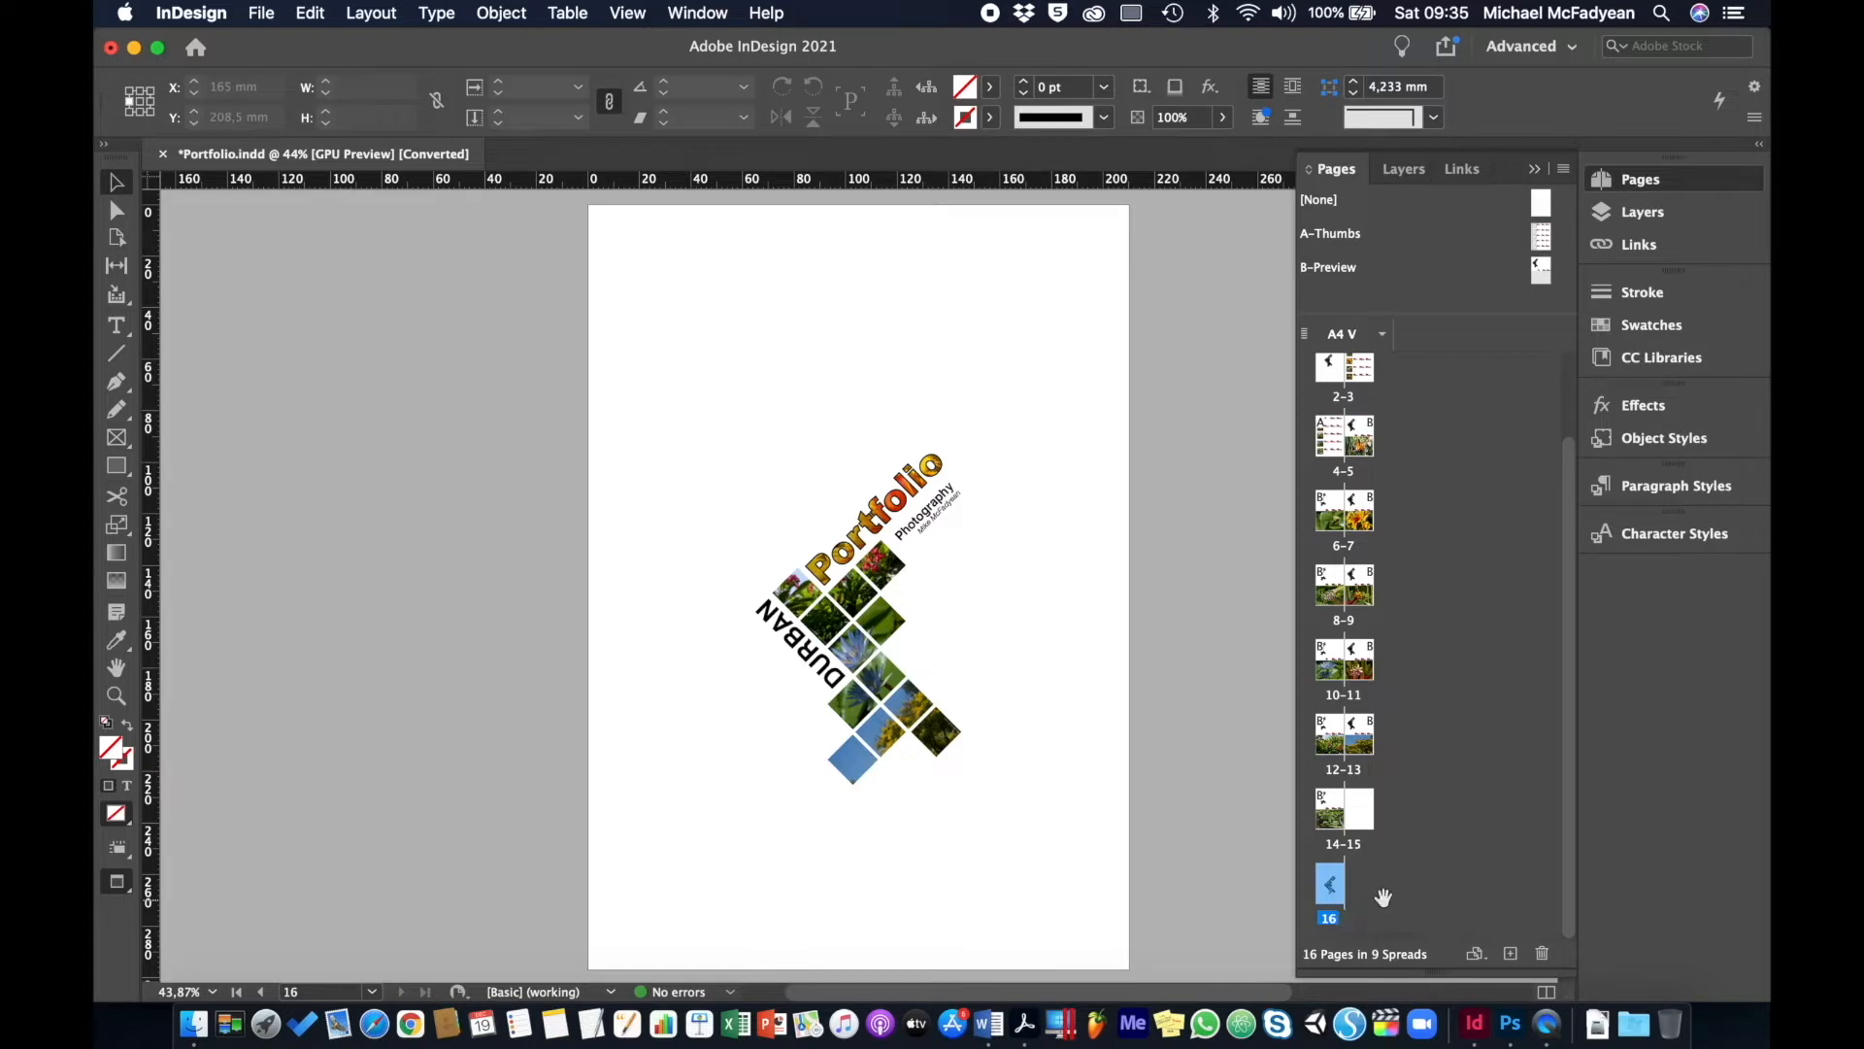
scroll(1444, 830, "up", 2)
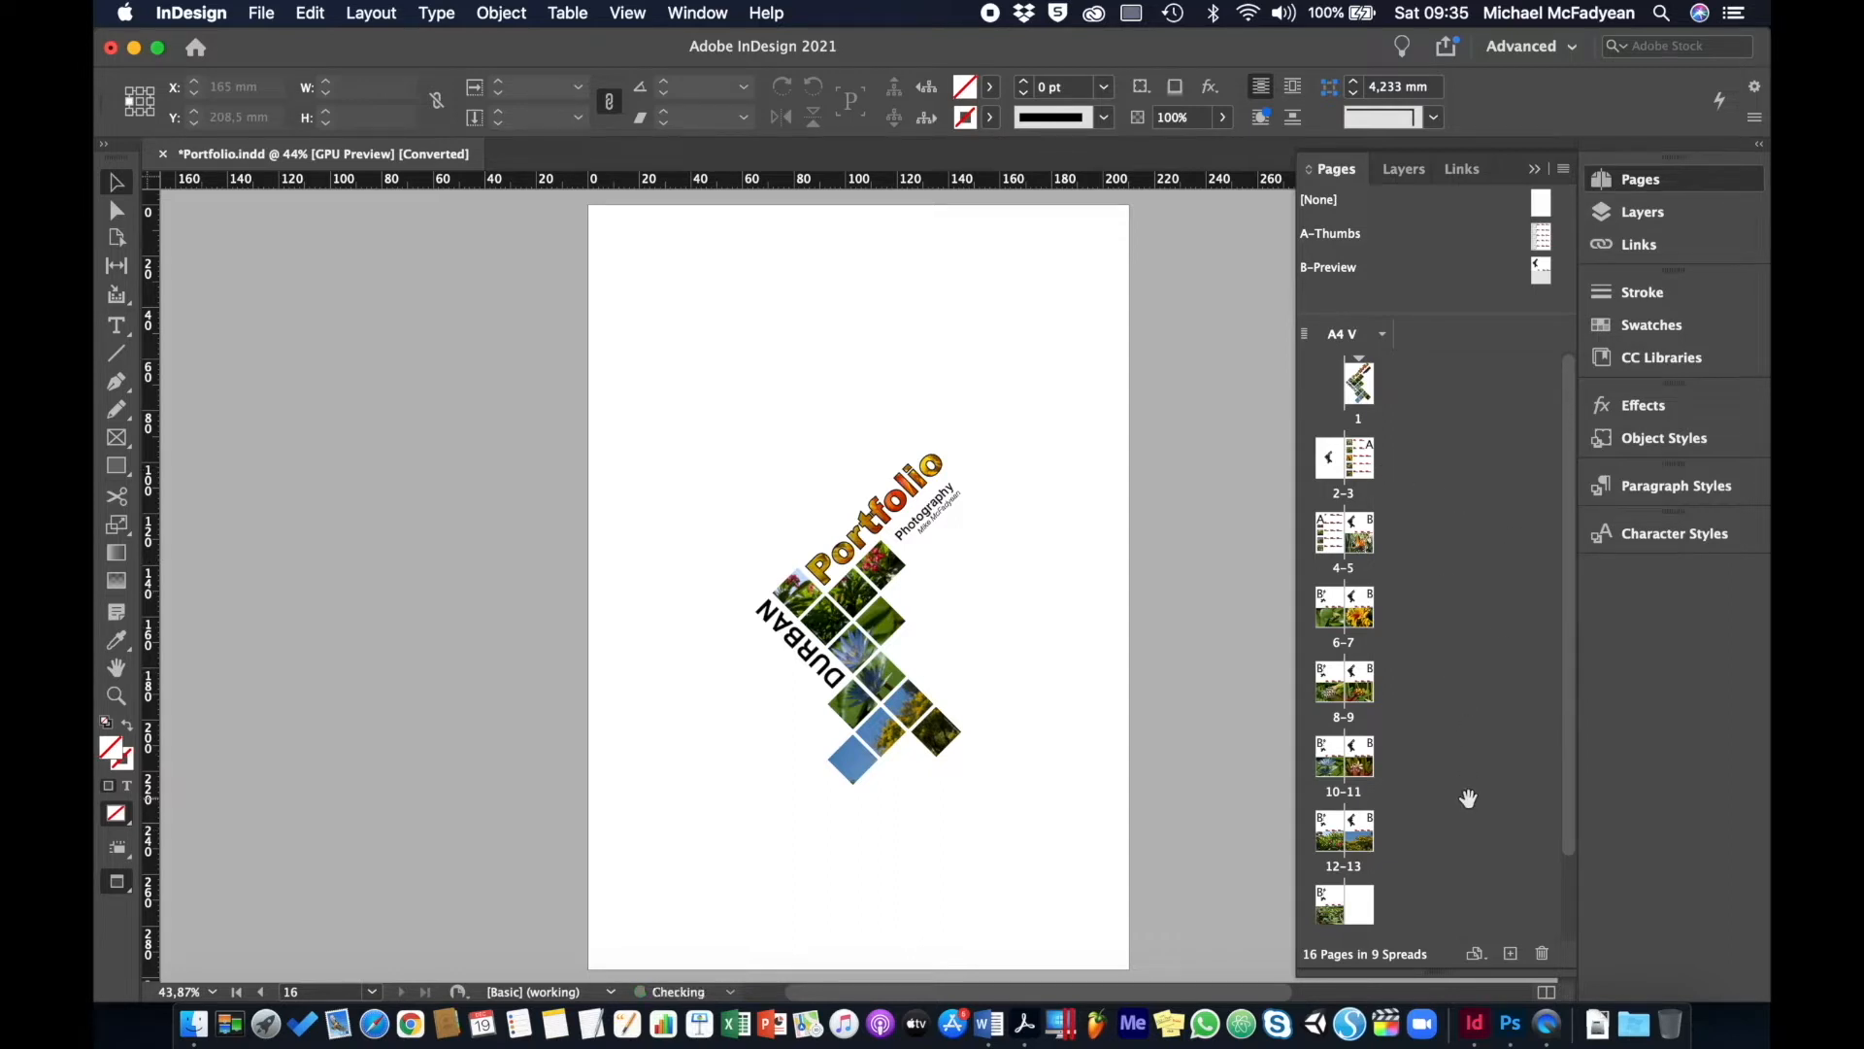
scroll(1468, 798, "down", 2)
scroll(1468, 798, "up", 2)
- Uncheck Facing Pages in Document Setup so the 16 pages become single-page spreads
left_click(264, 13)
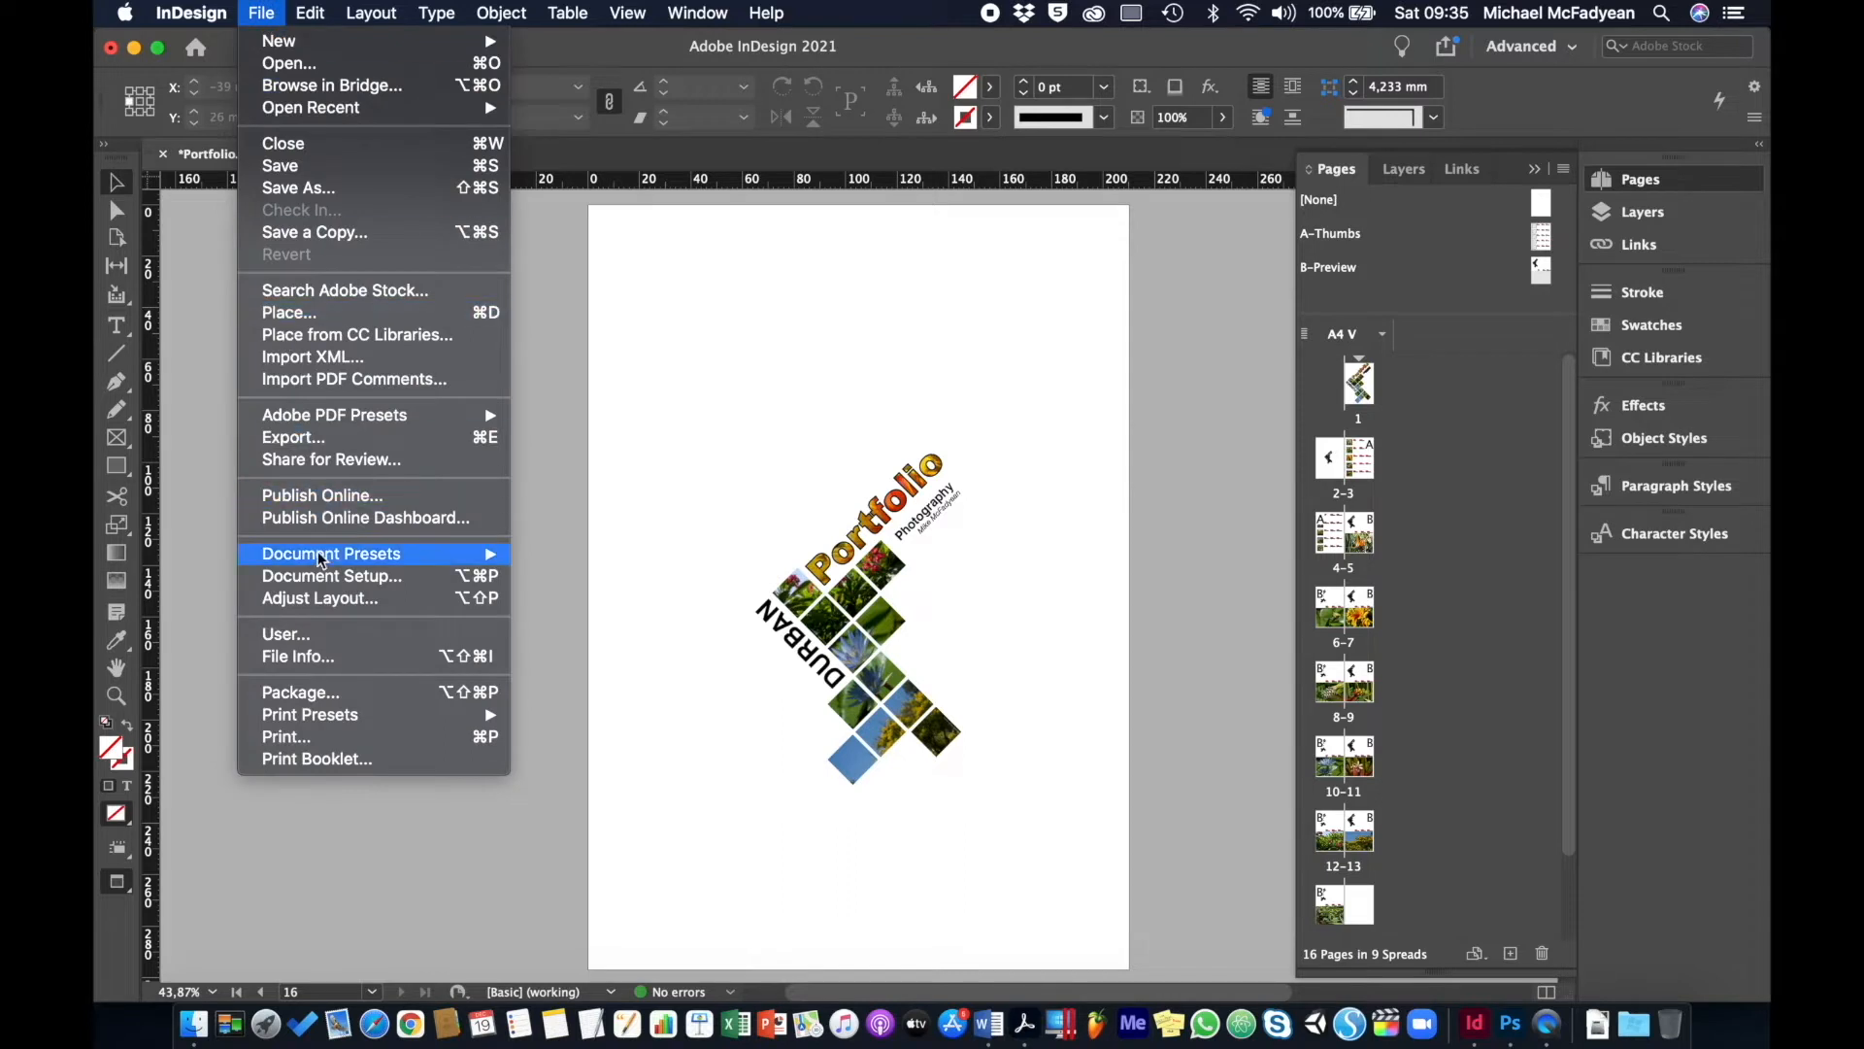
left_click(324, 577)
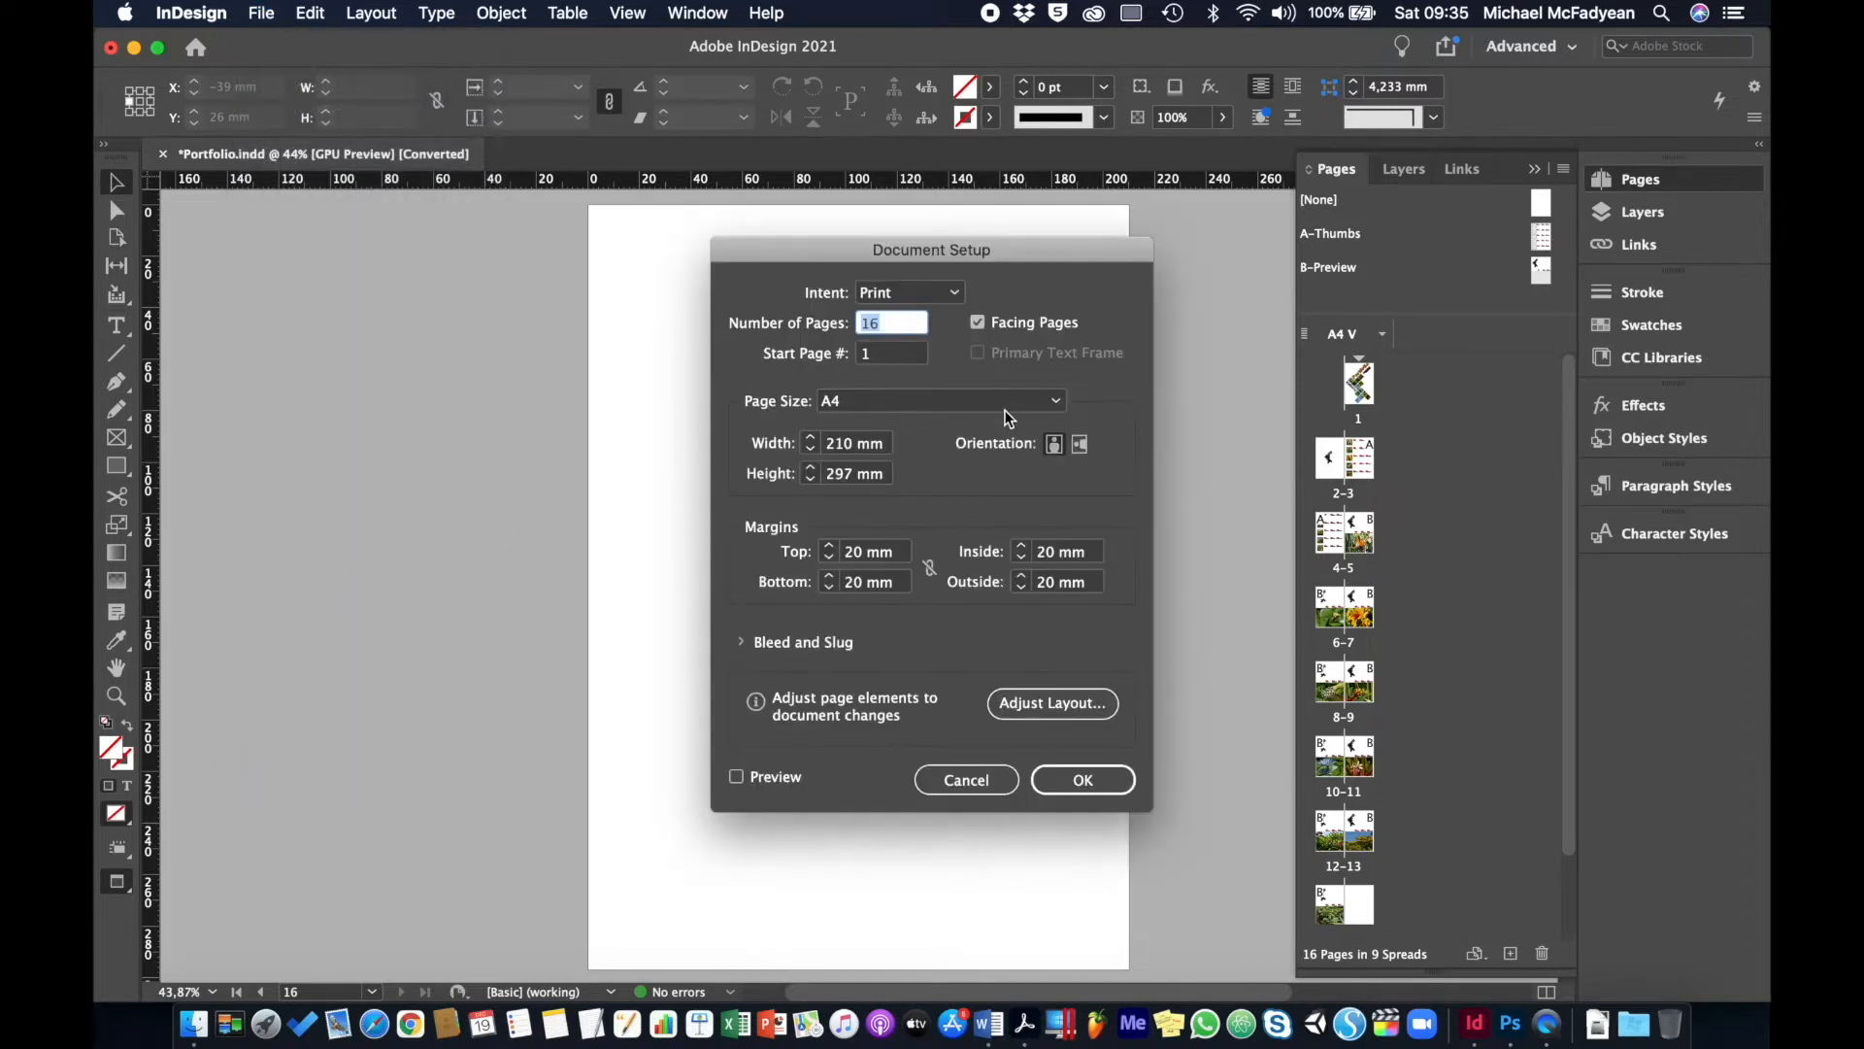
left_click(977, 324)
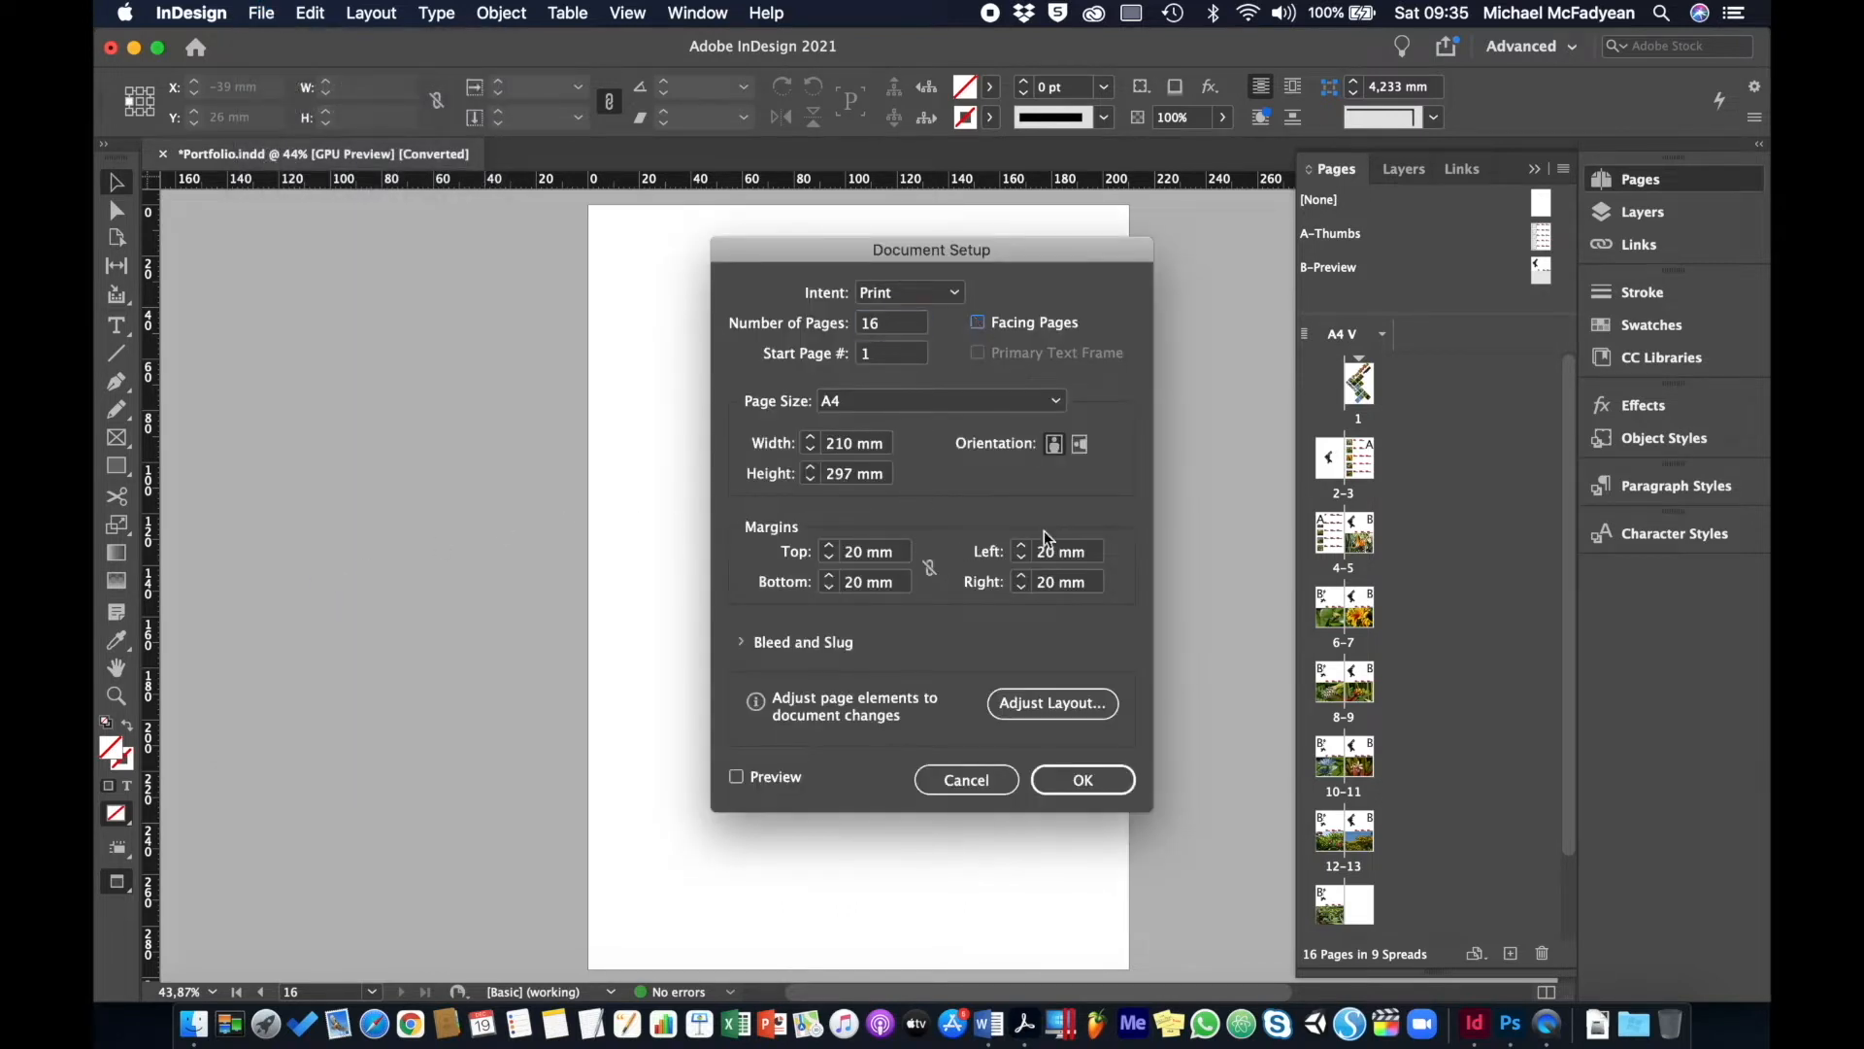
left_click(1082, 780)
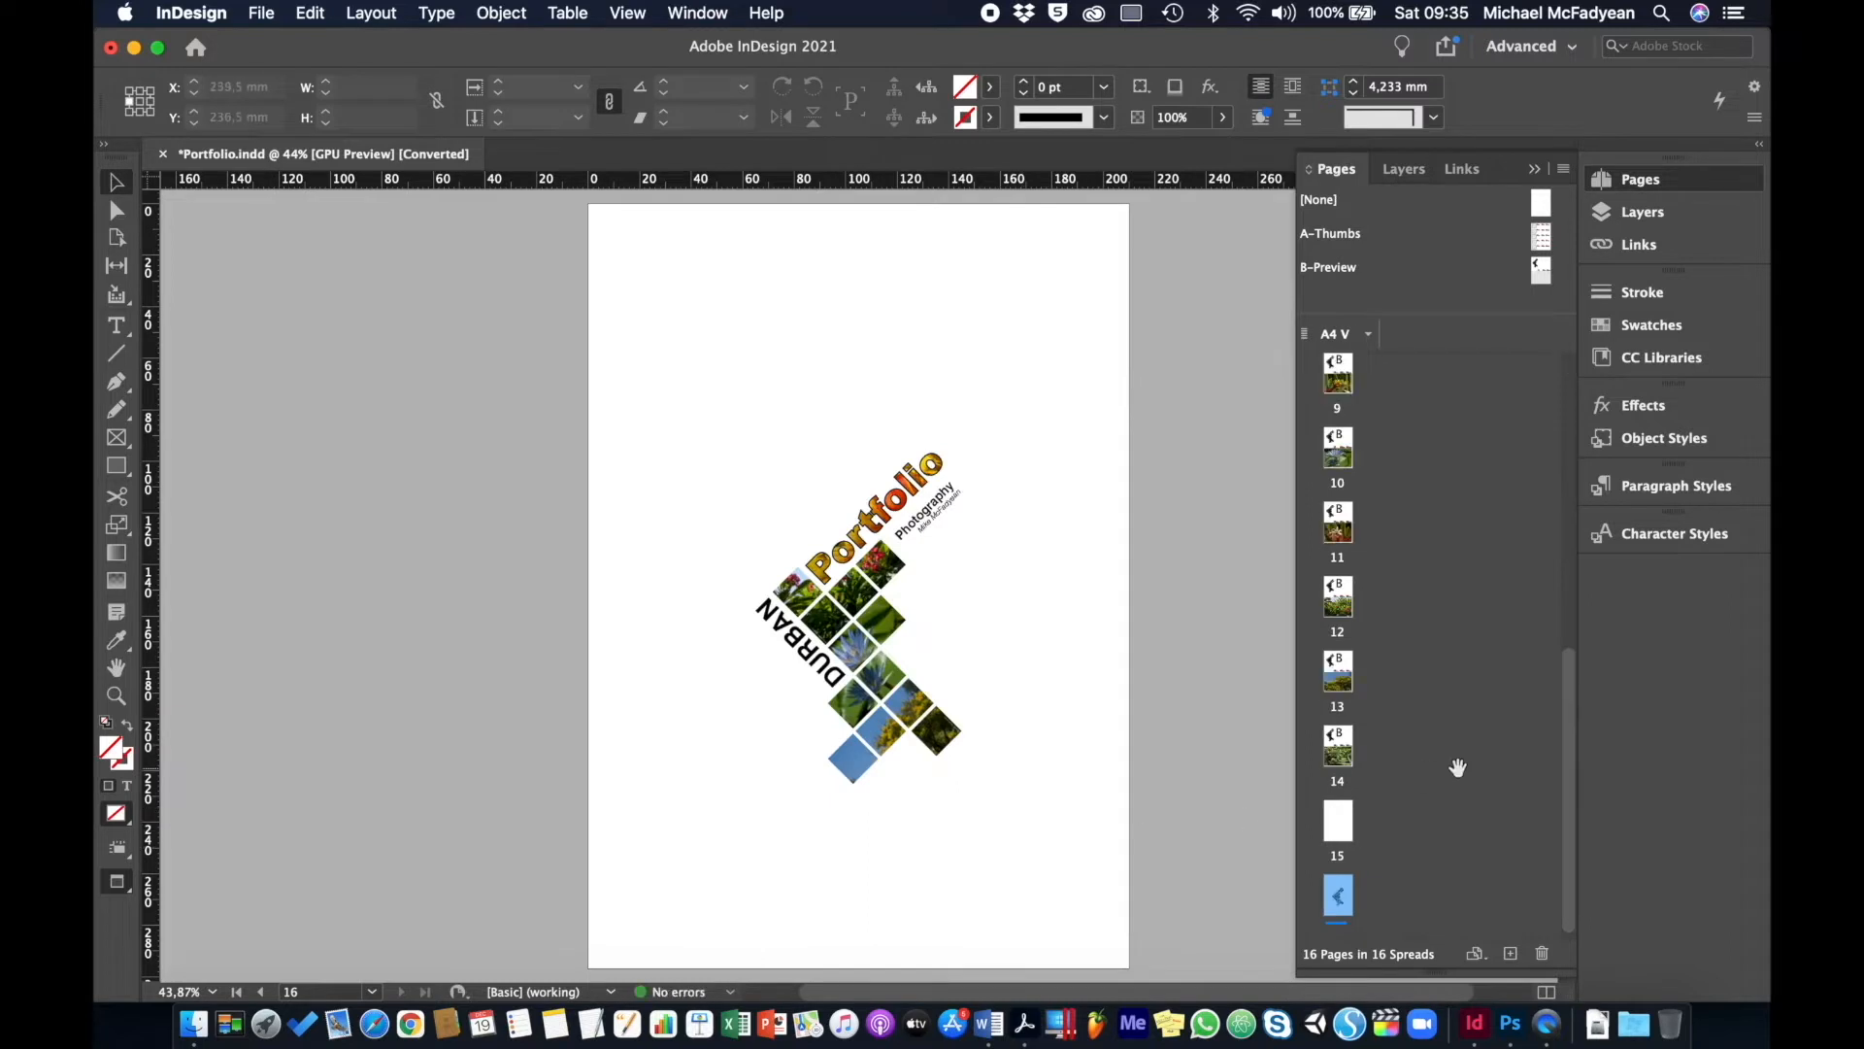
scroll(1458, 768, "down", 6)
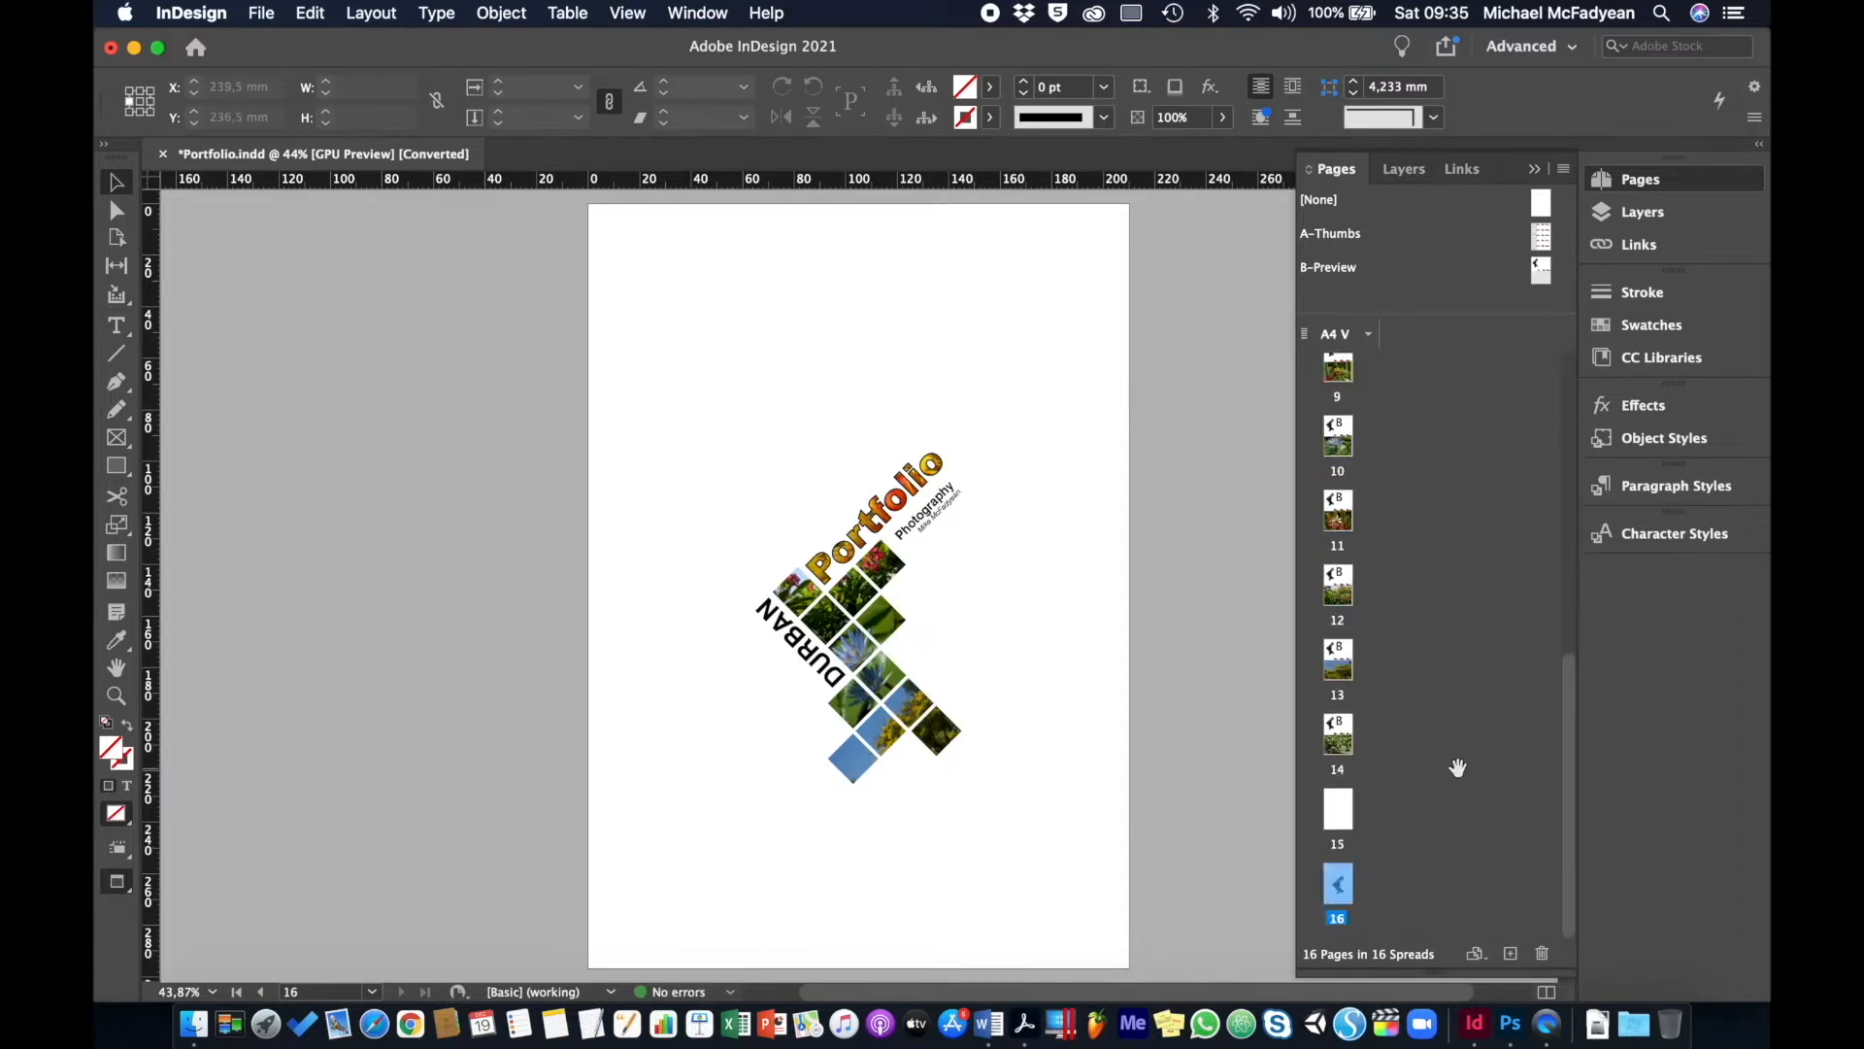
scroll(1458, 768, "up", 6)
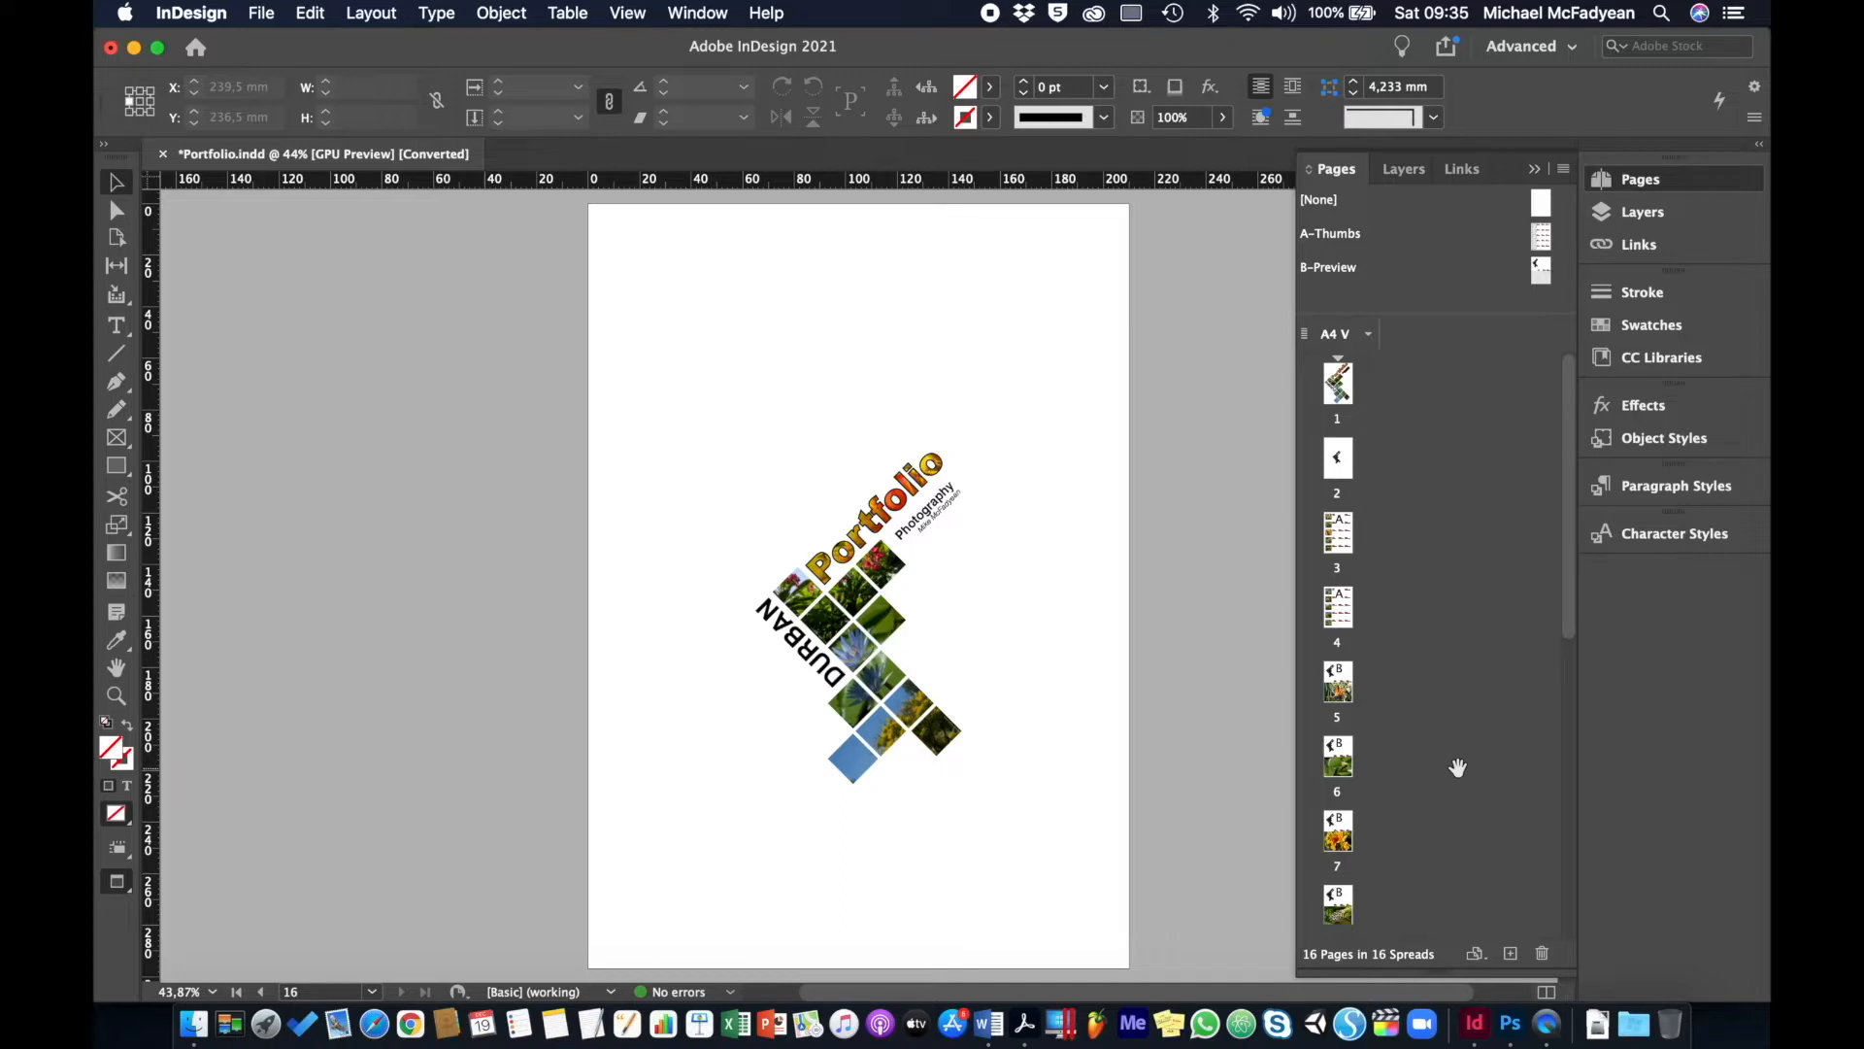
scroll(1458, 768, "down", 6)
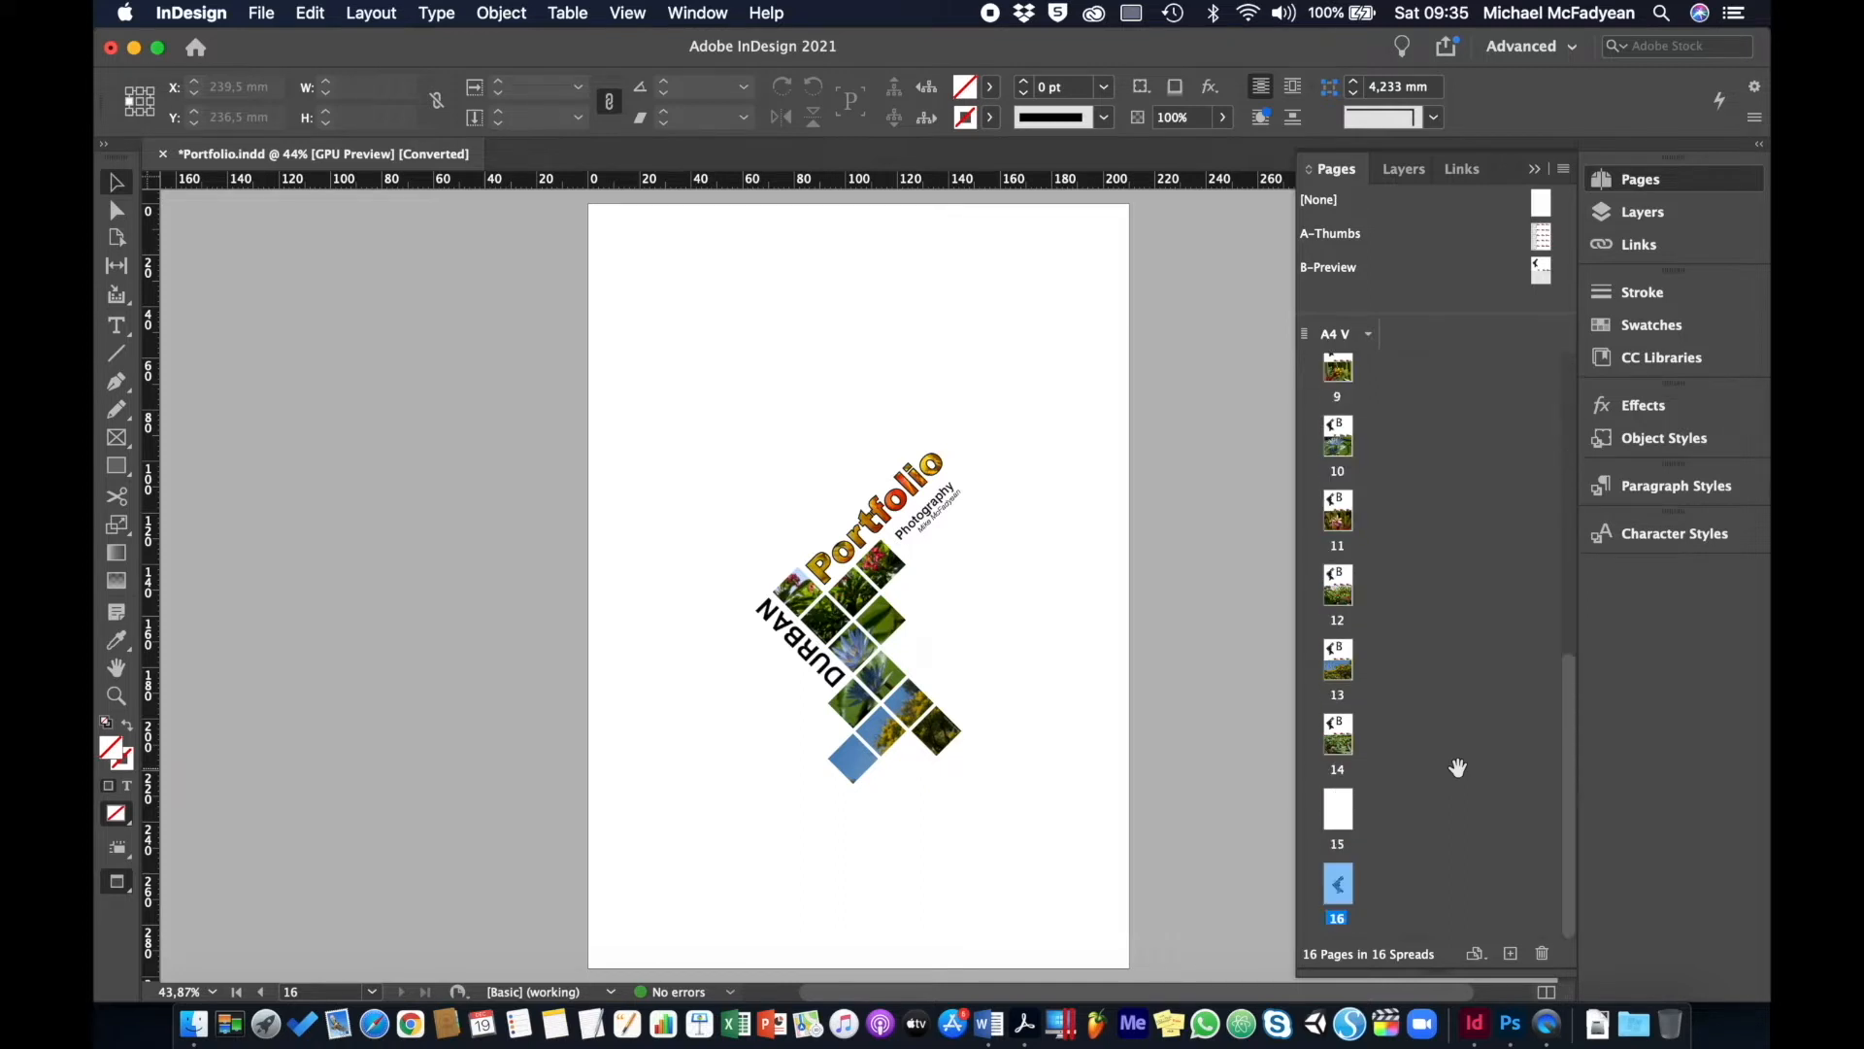
scroll(1459, 768, "up", 6)
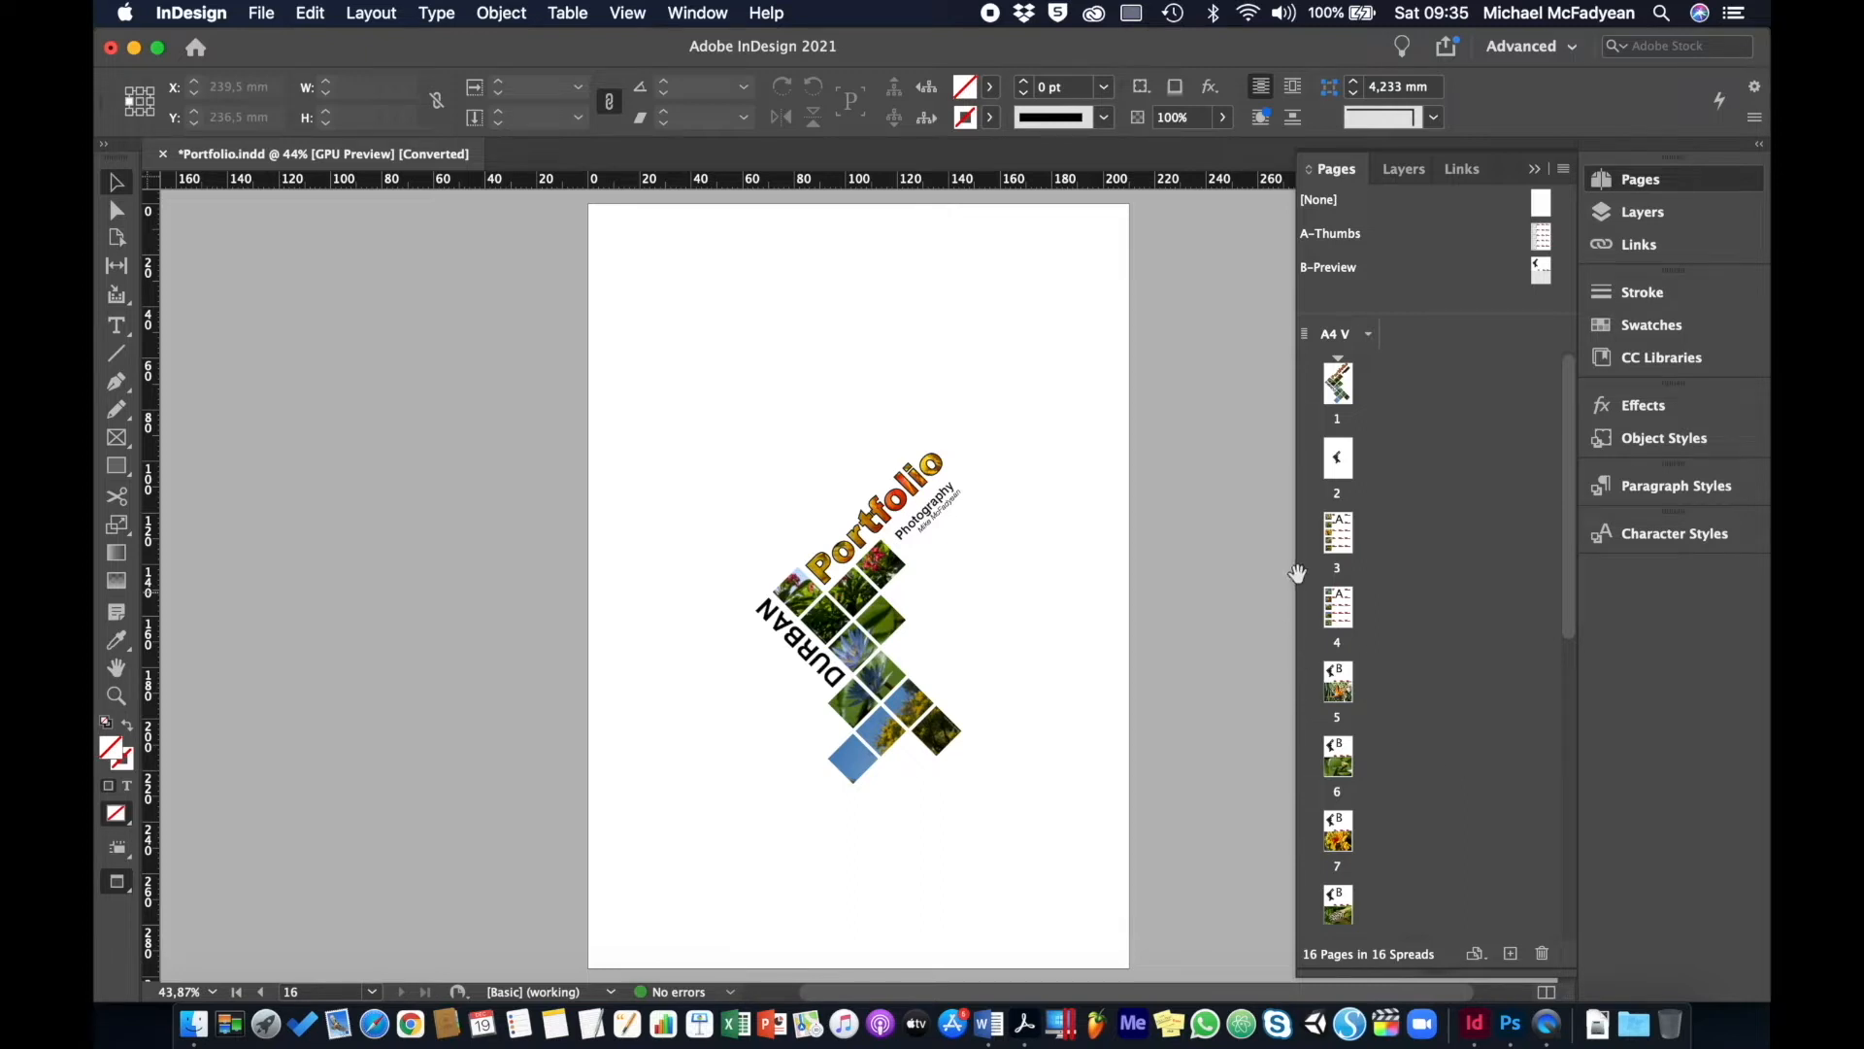
- Apply the [None] master to page 2, re-enable Facing Pages, and undo an accidental page swap
left_click_drag(1343, 459, 1371, 392)
left_click_drag(1342, 460, 1375, 386)
left_click(261, 13)
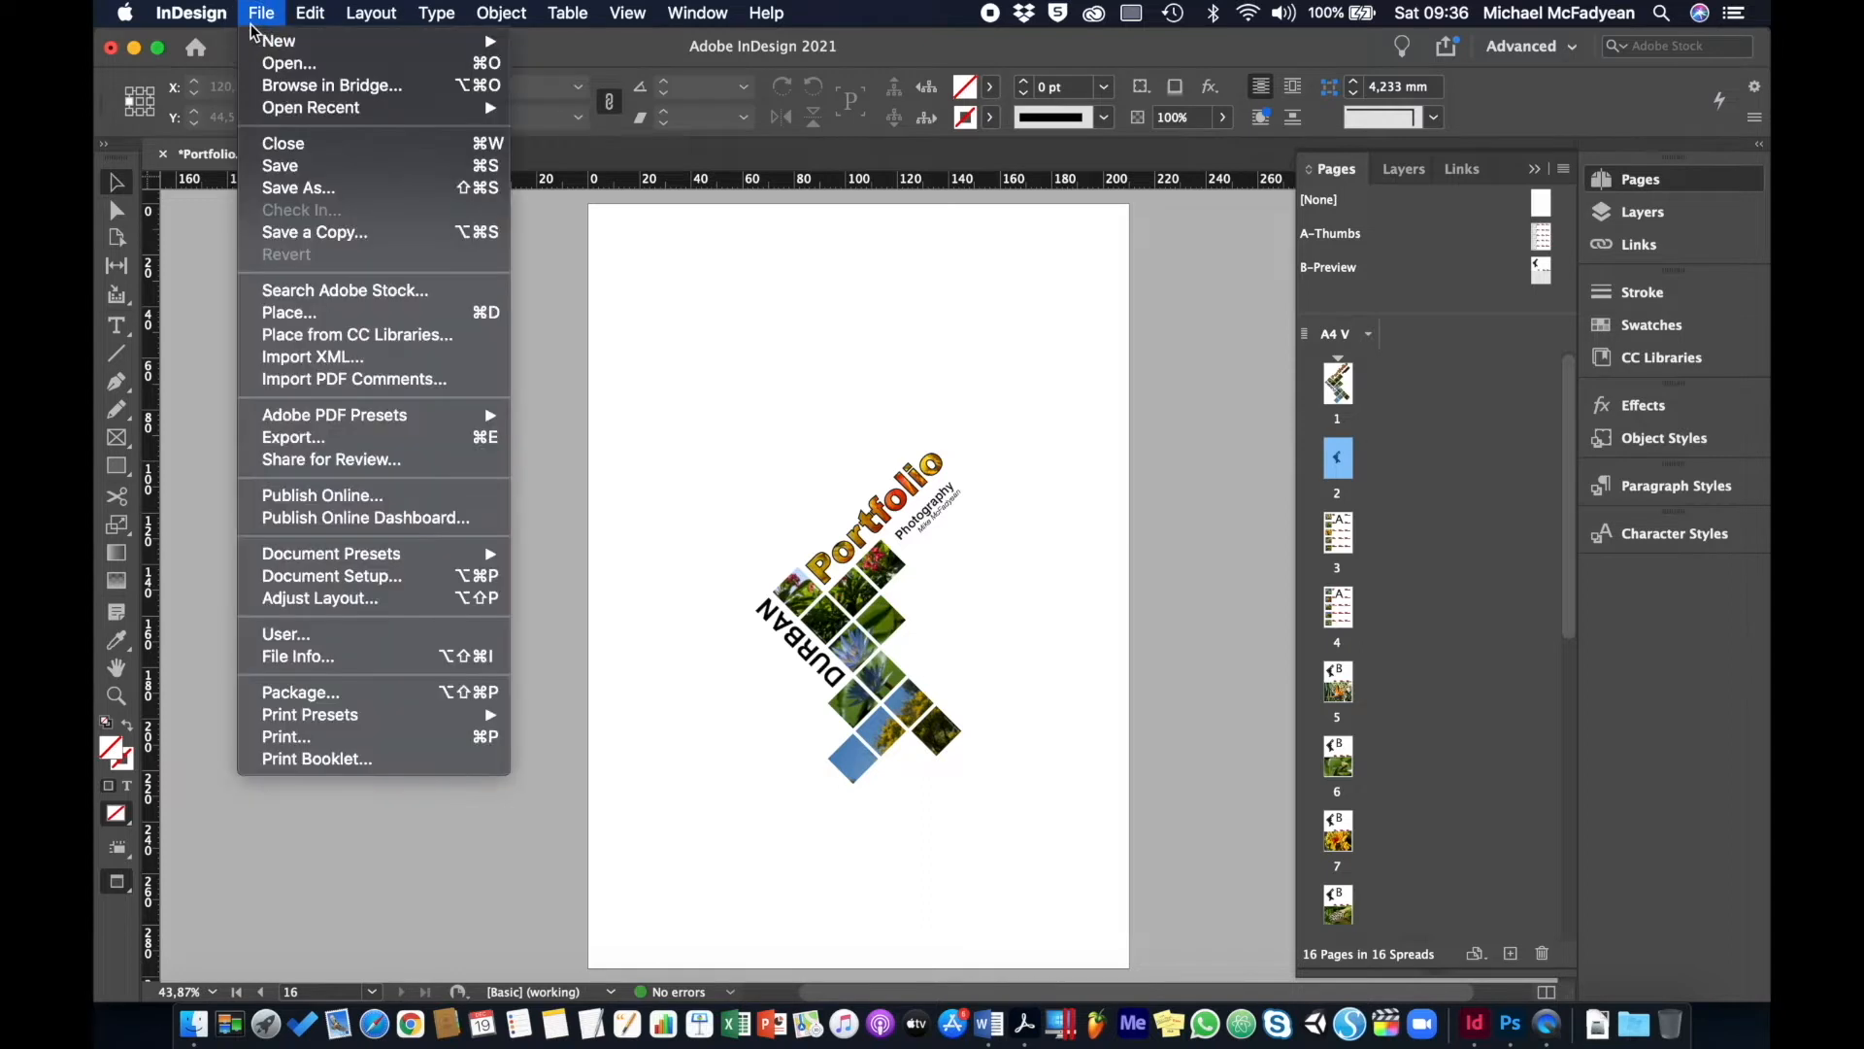
left_click(331, 575)
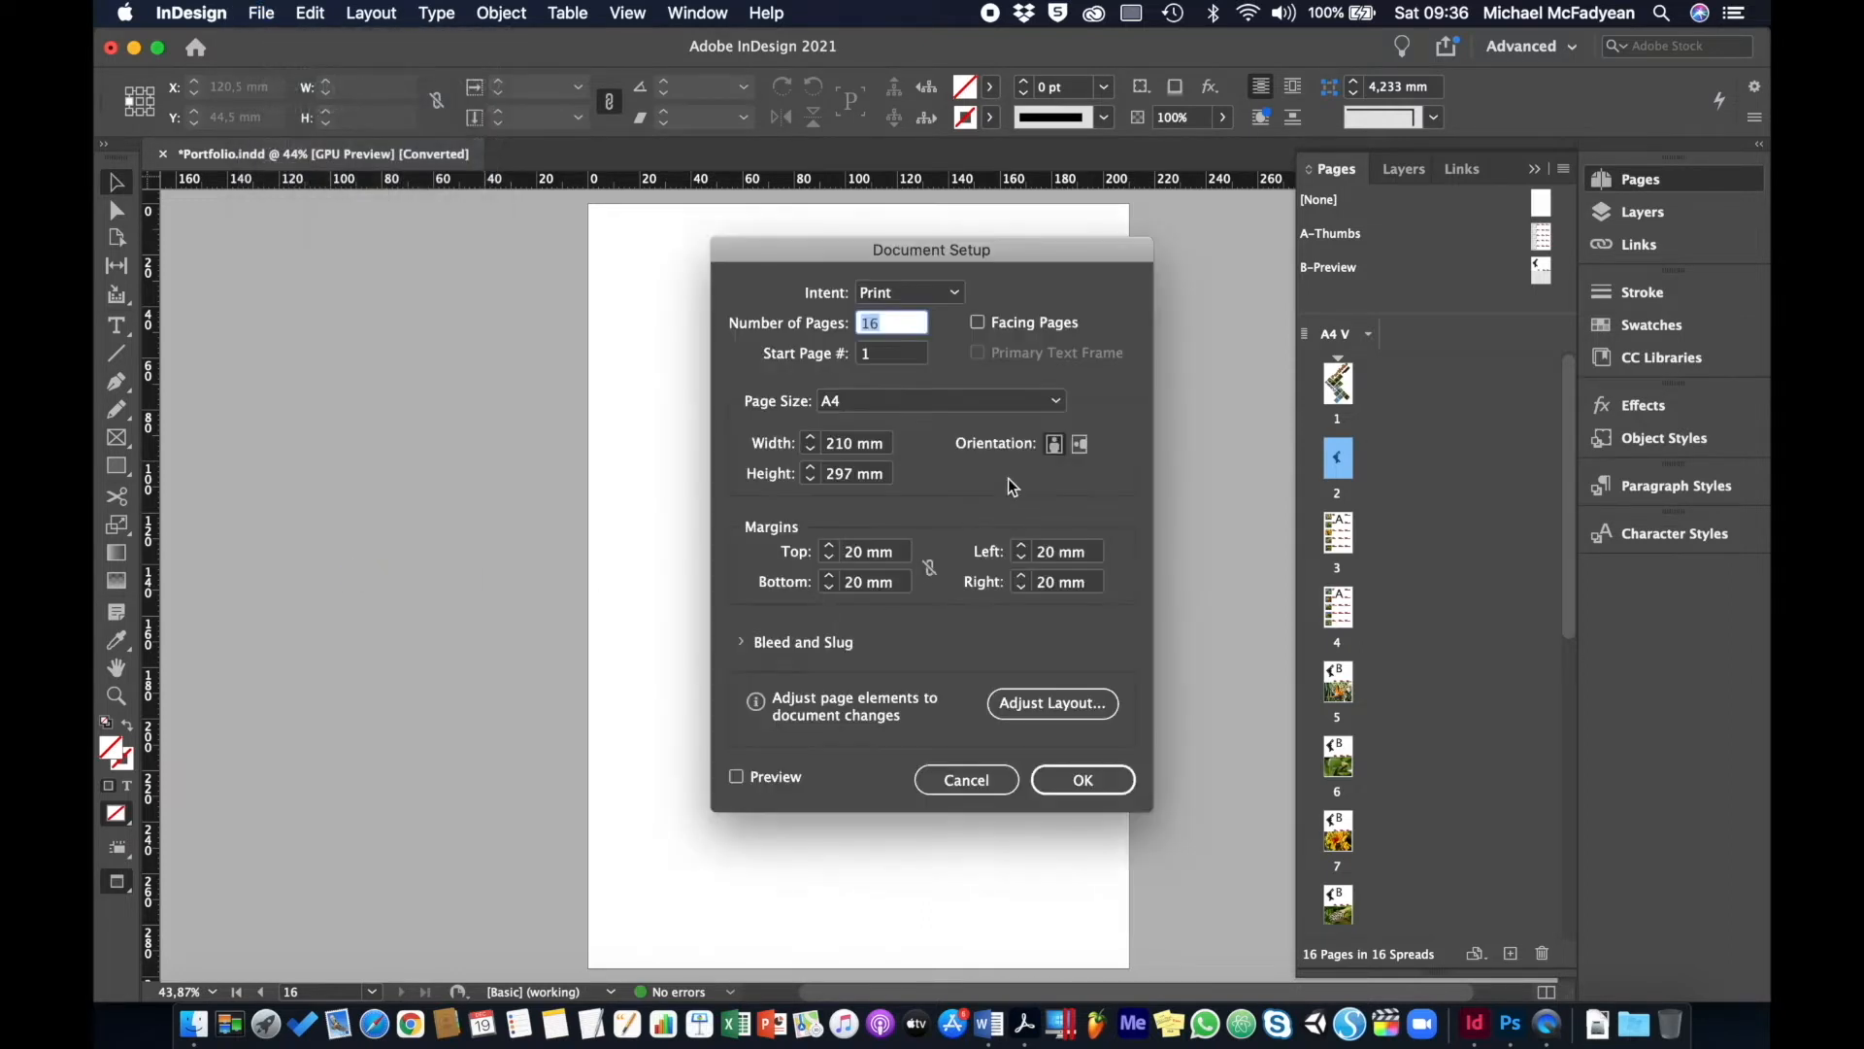
left_click(976, 322)
left_click(1065, 781)
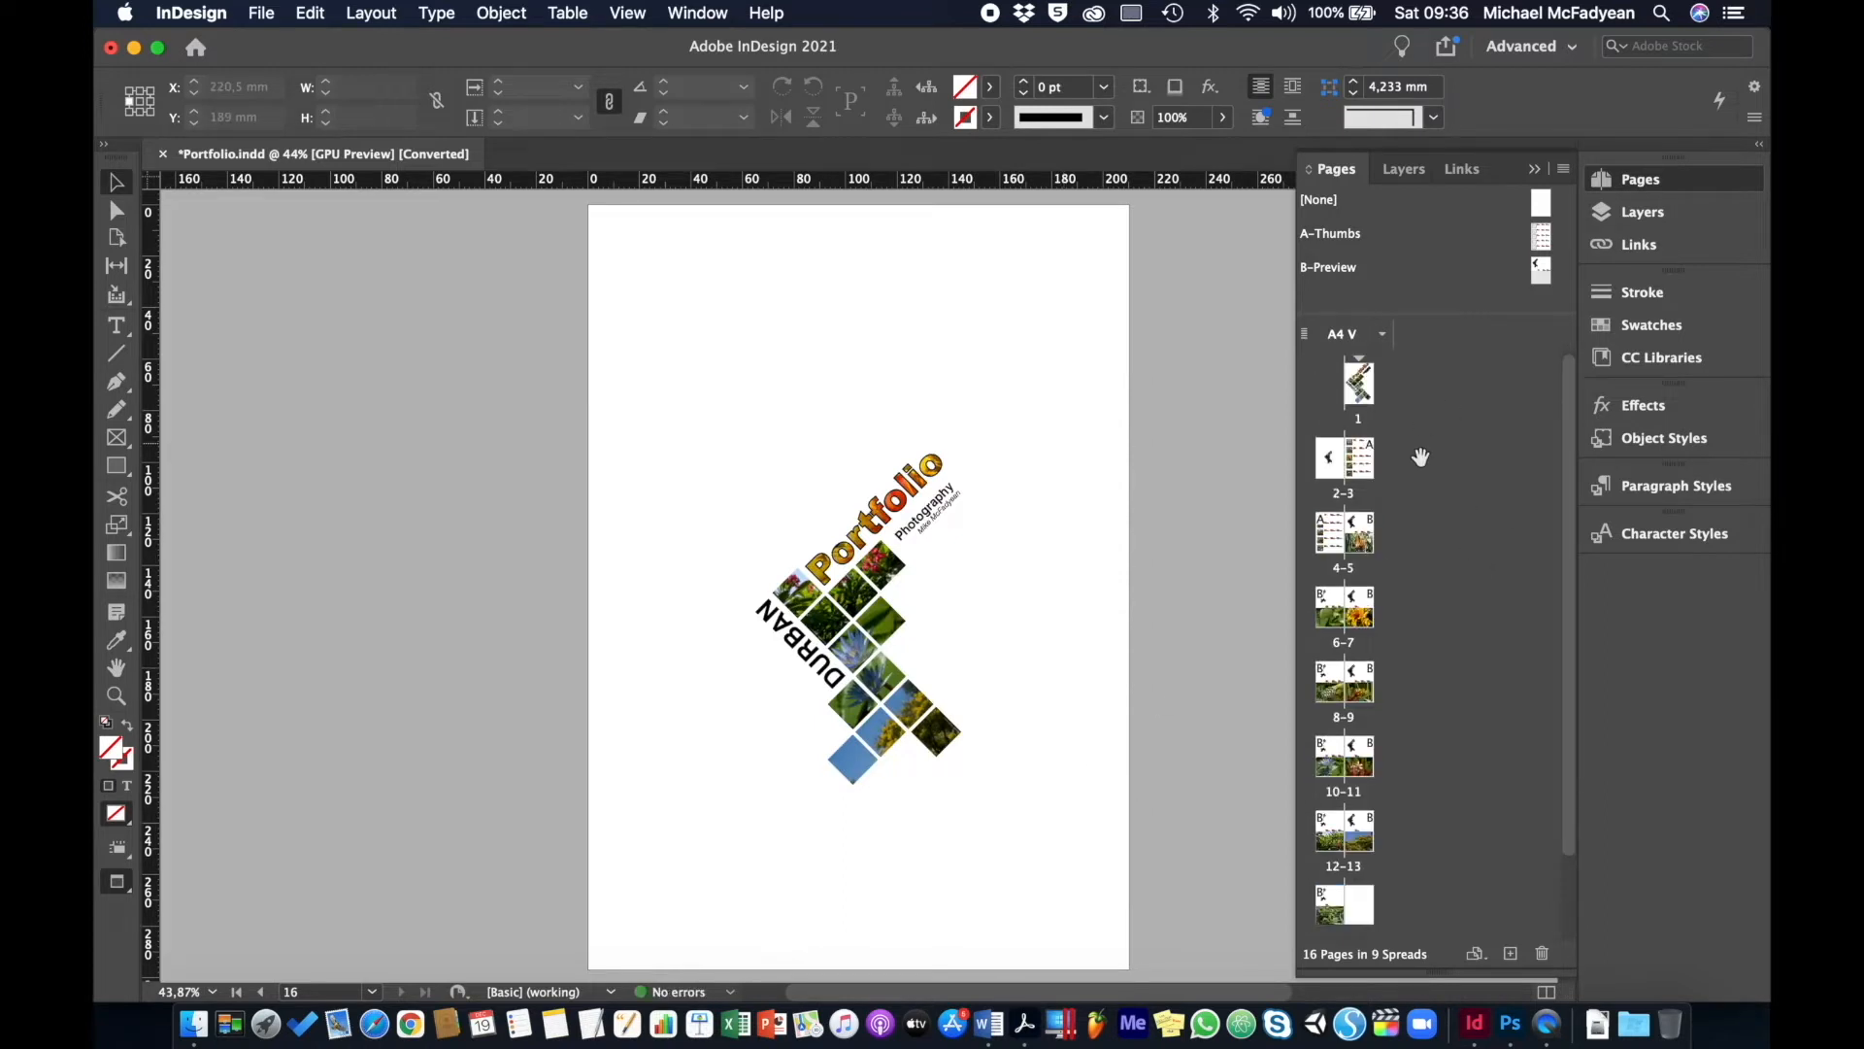
left_click_drag(1330, 474, 1358, 402)
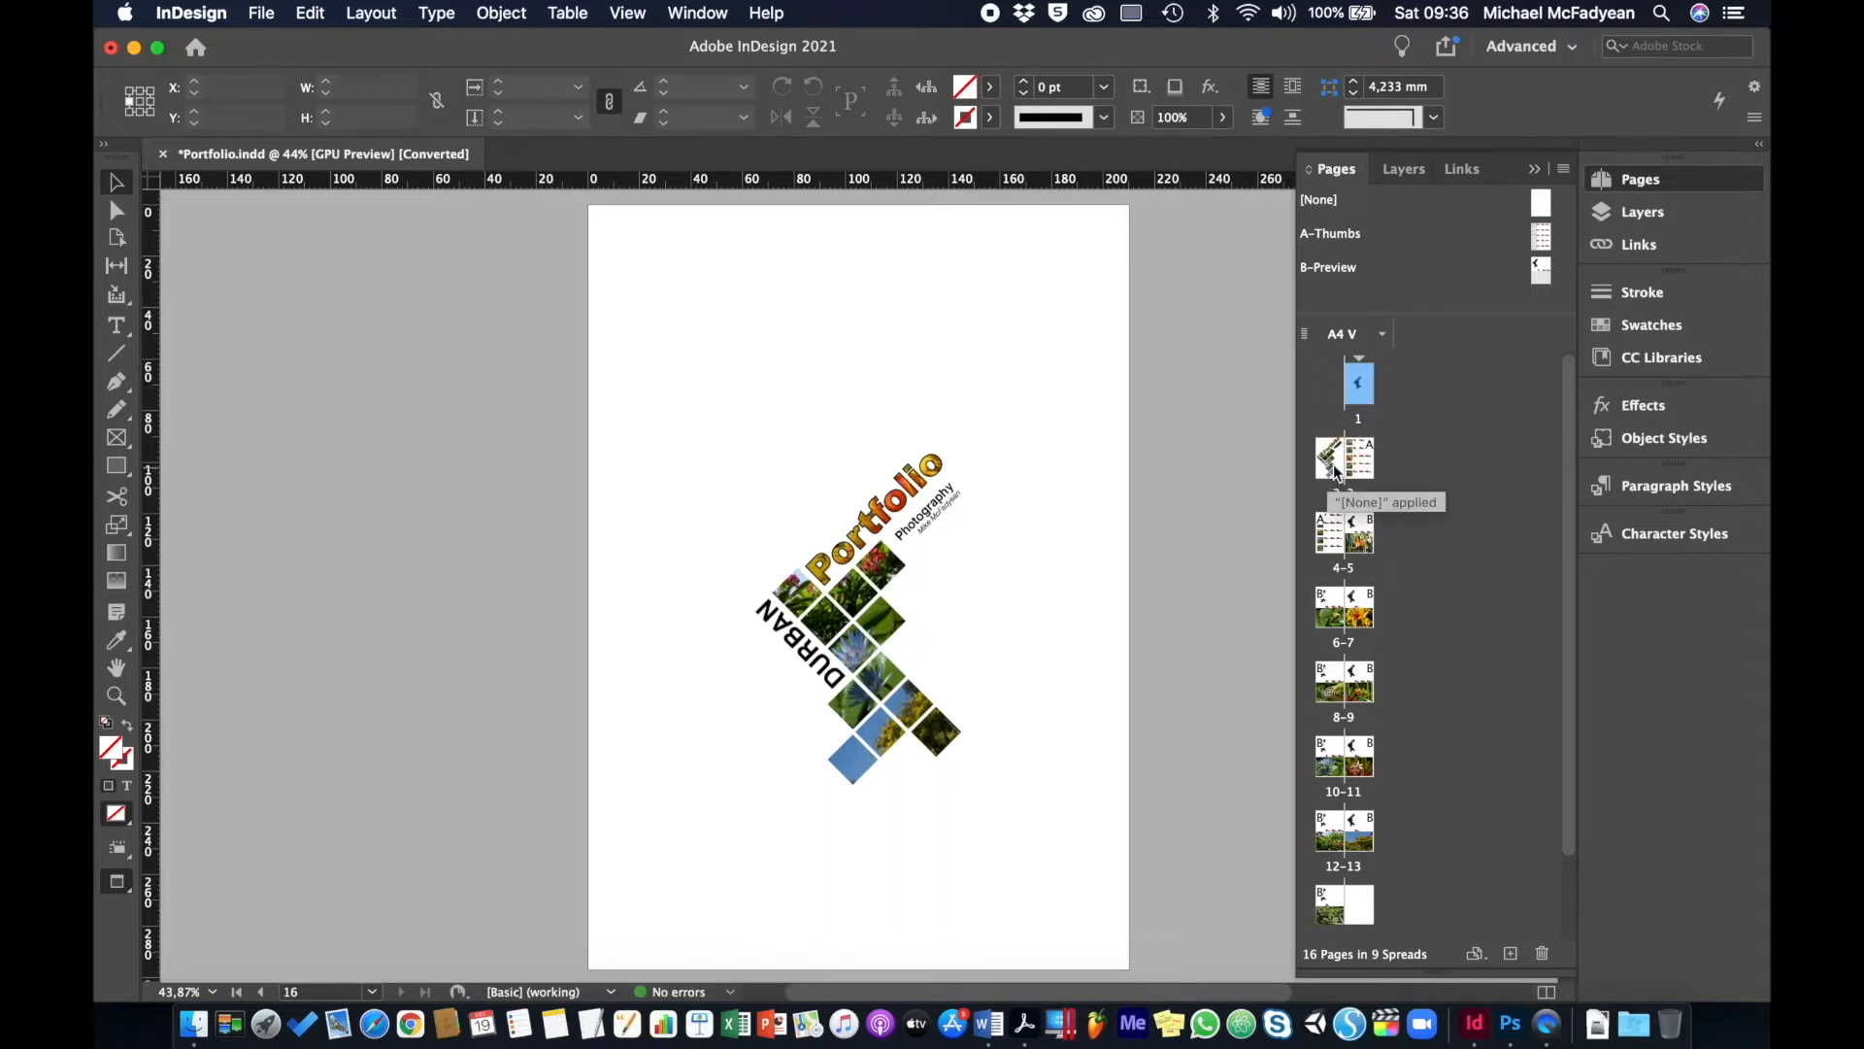
key("super+z")
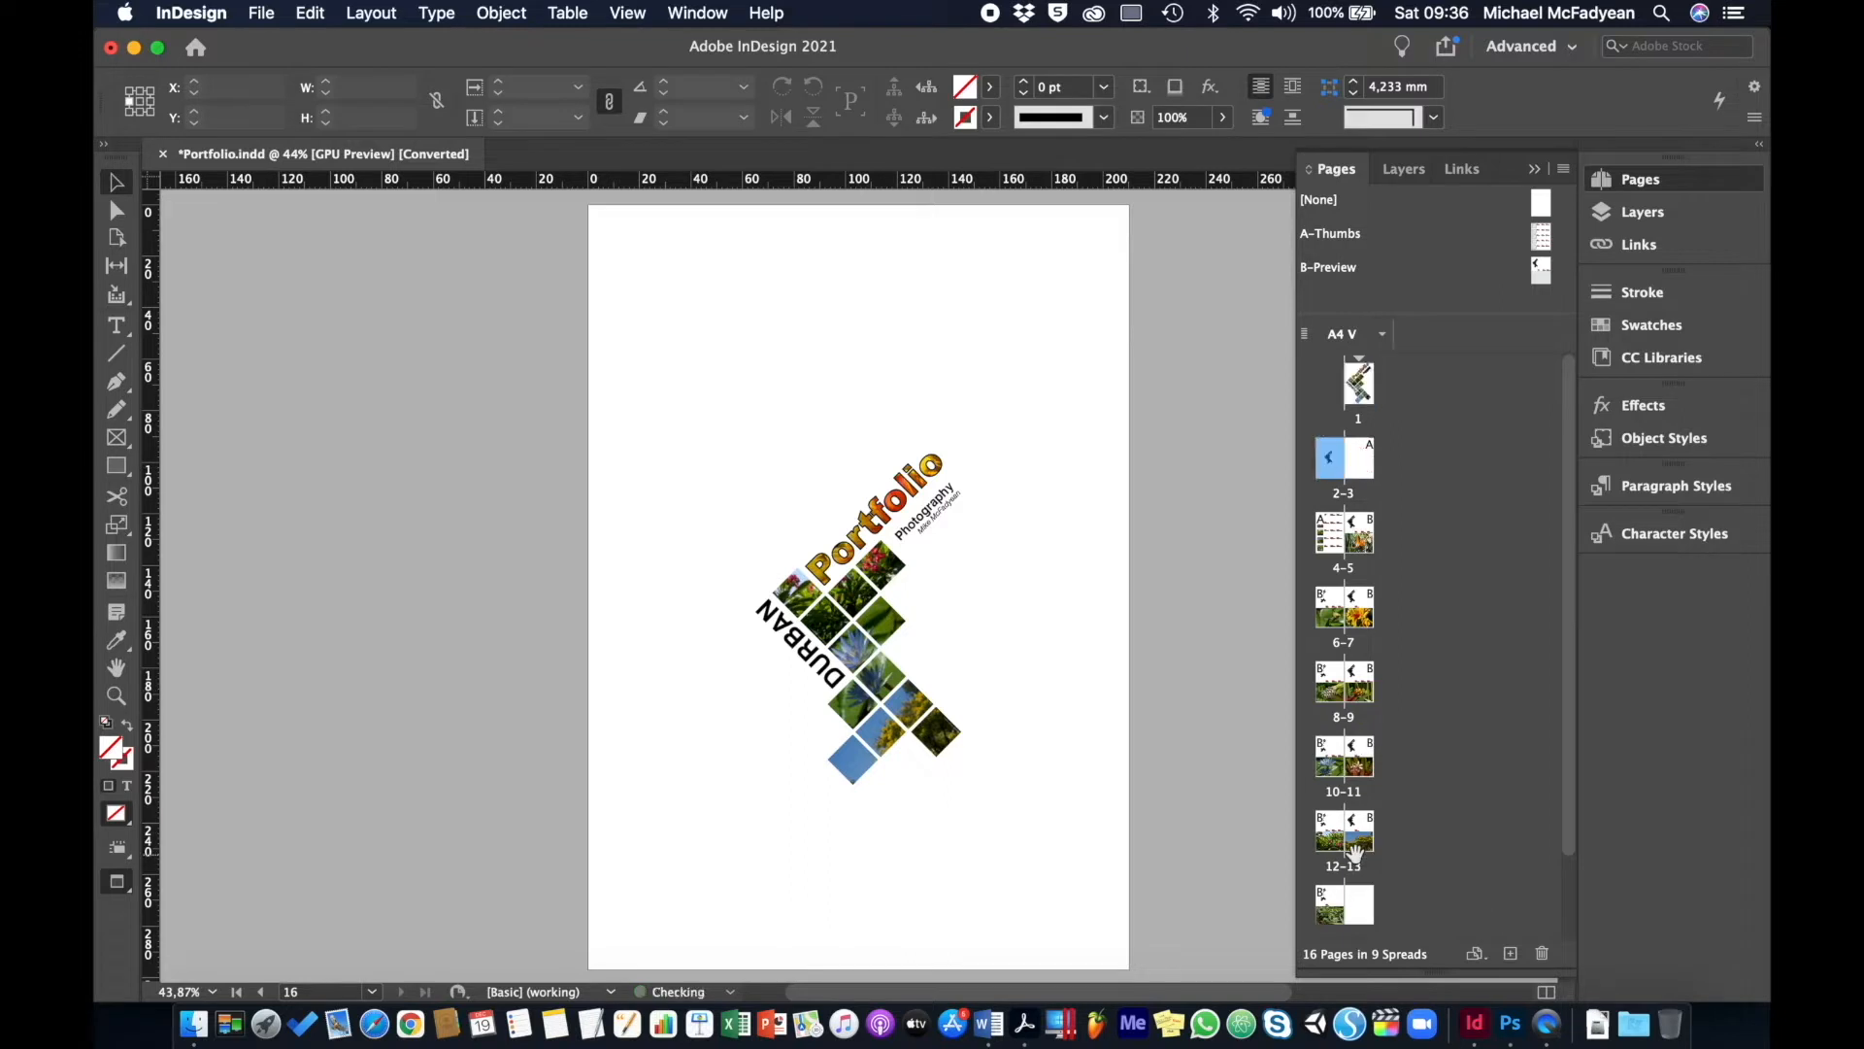
- Turn off Allow Document Pages to Shuffle in the Pages panel menu
left_click(1440, 482)
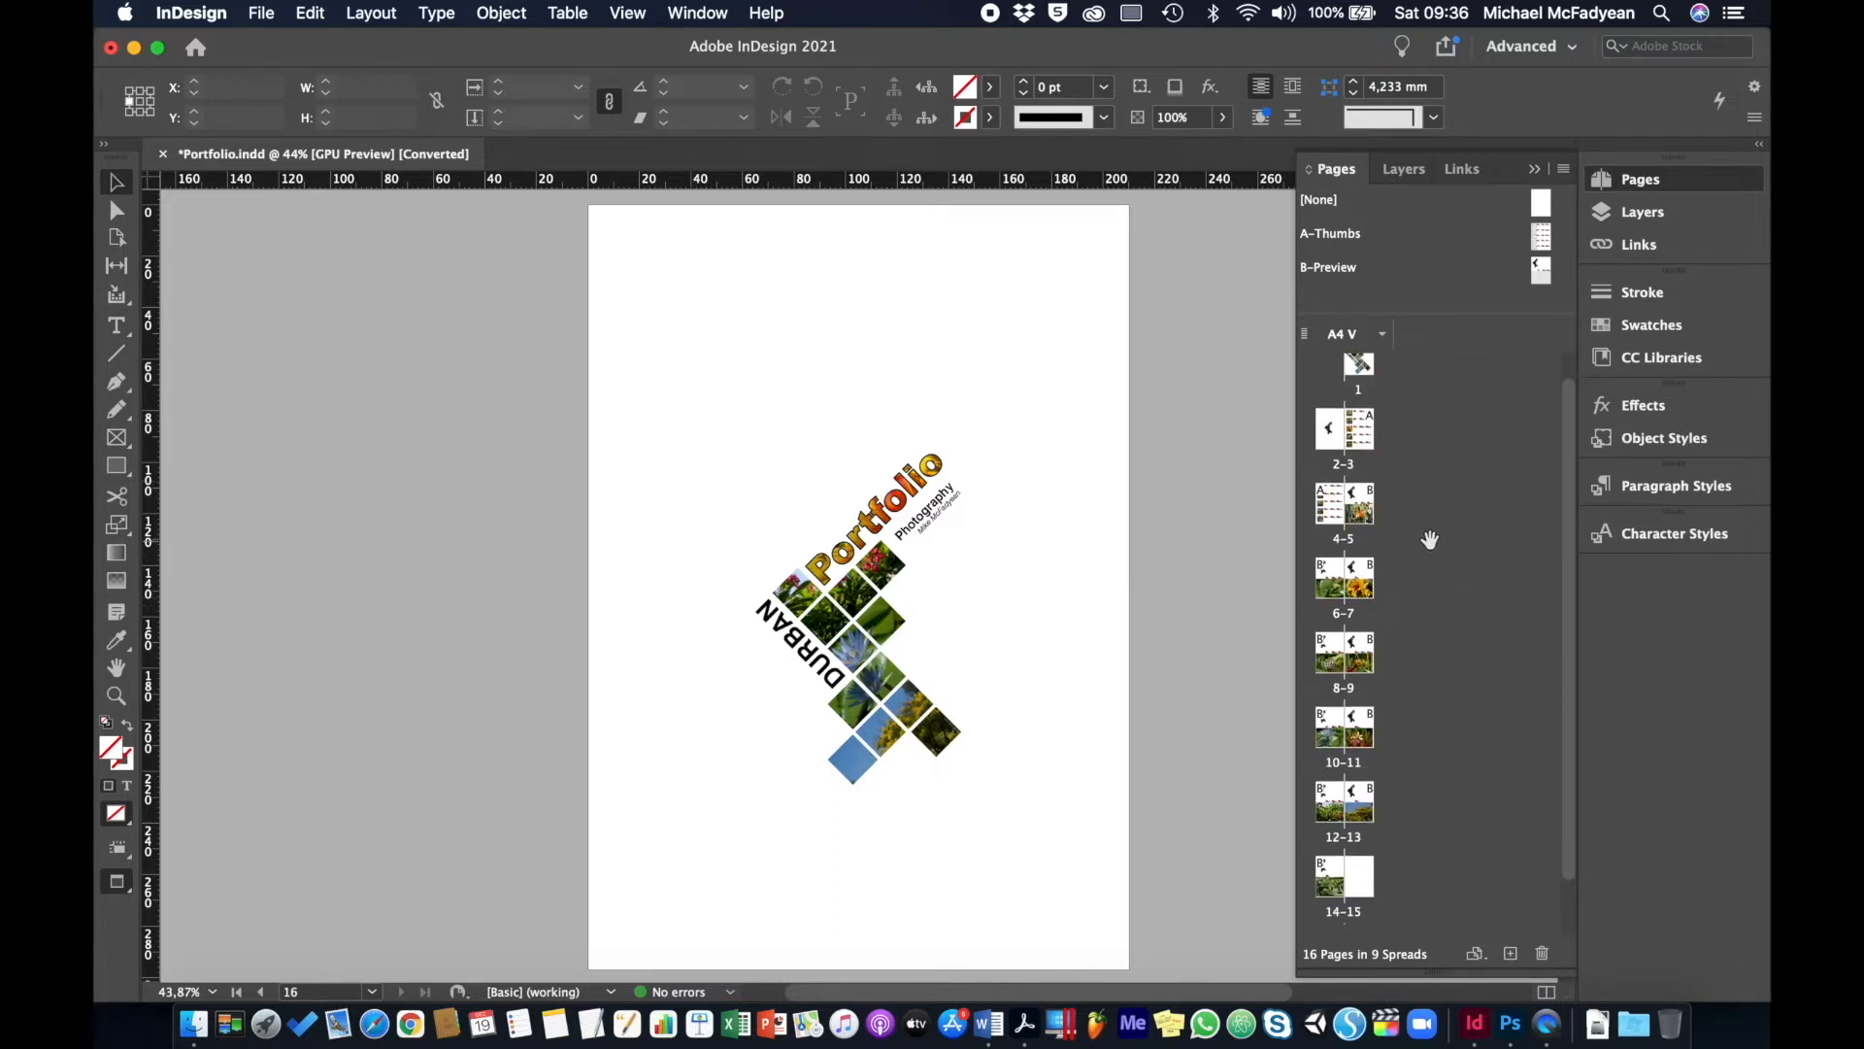
left_click(1564, 171)
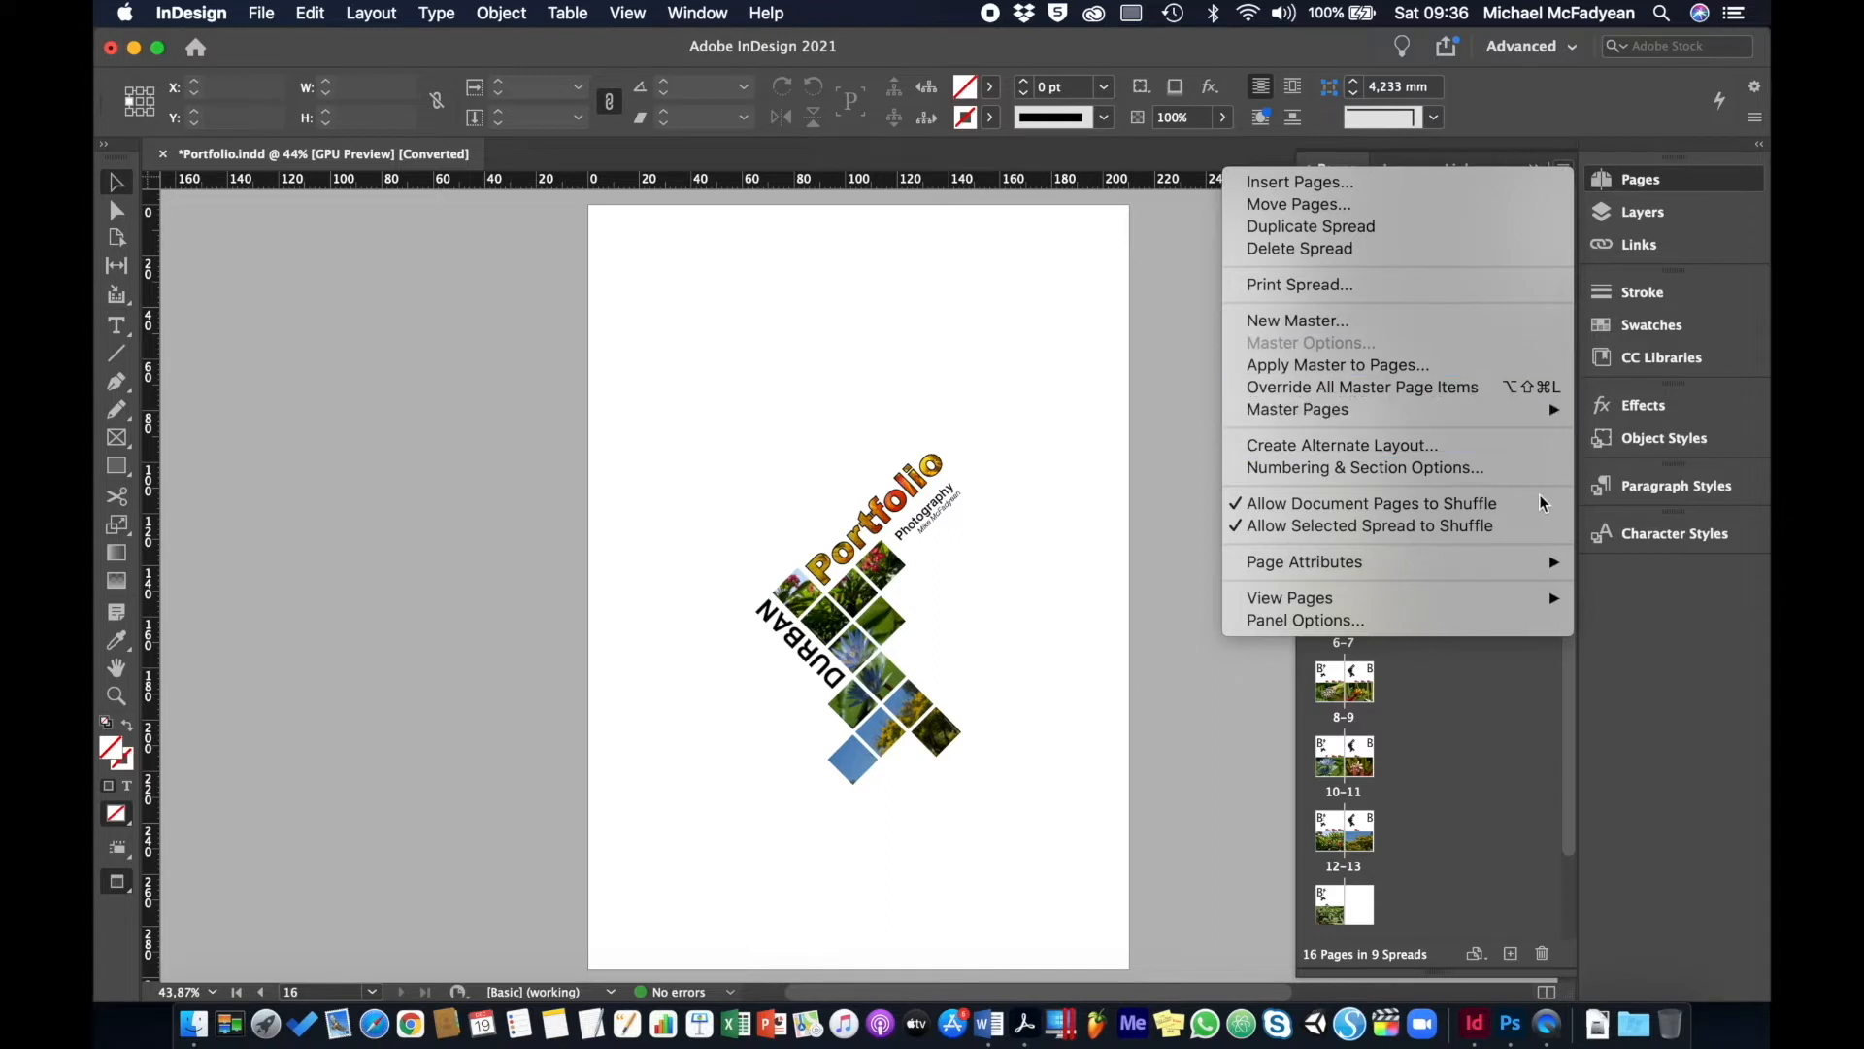
left_click(1453, 506)
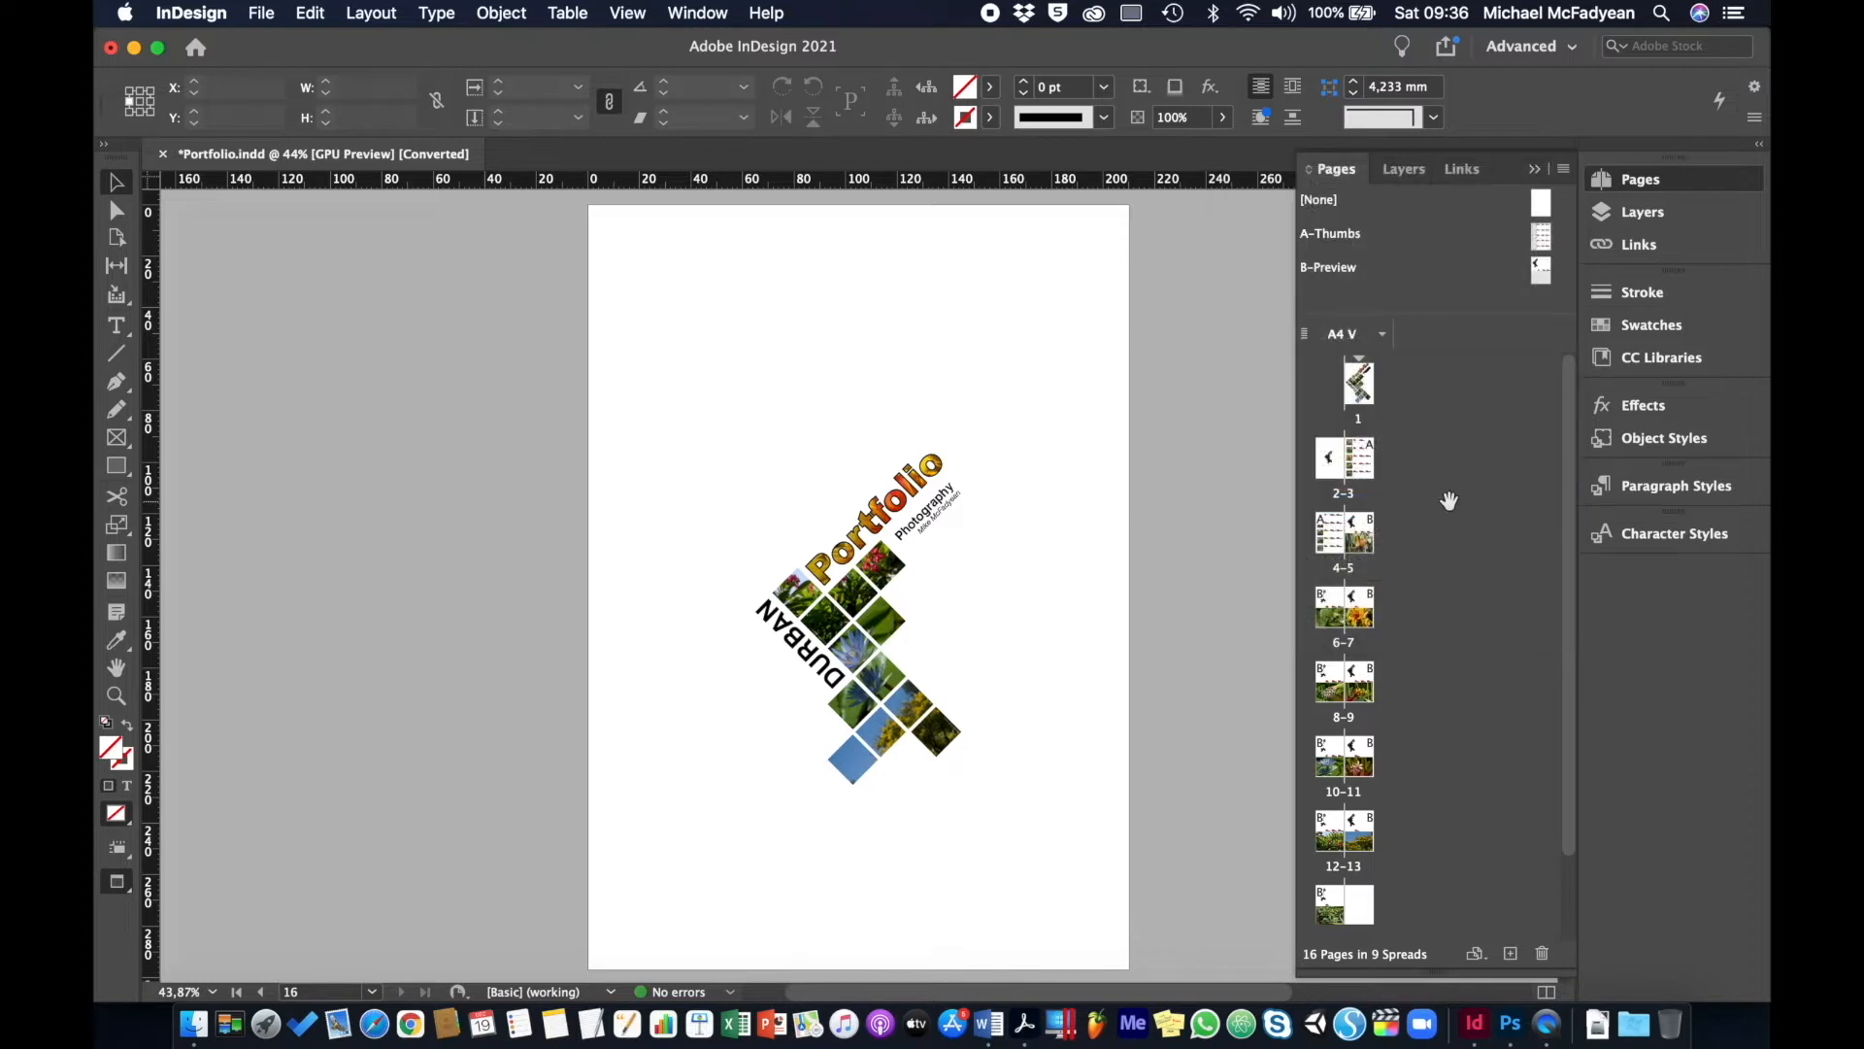
- Drag pages together to form three-page spreads 1–3, 4–6, 7–9, 10–12 and 13–15
left_click_drag(1449, 500, 1371, 398)
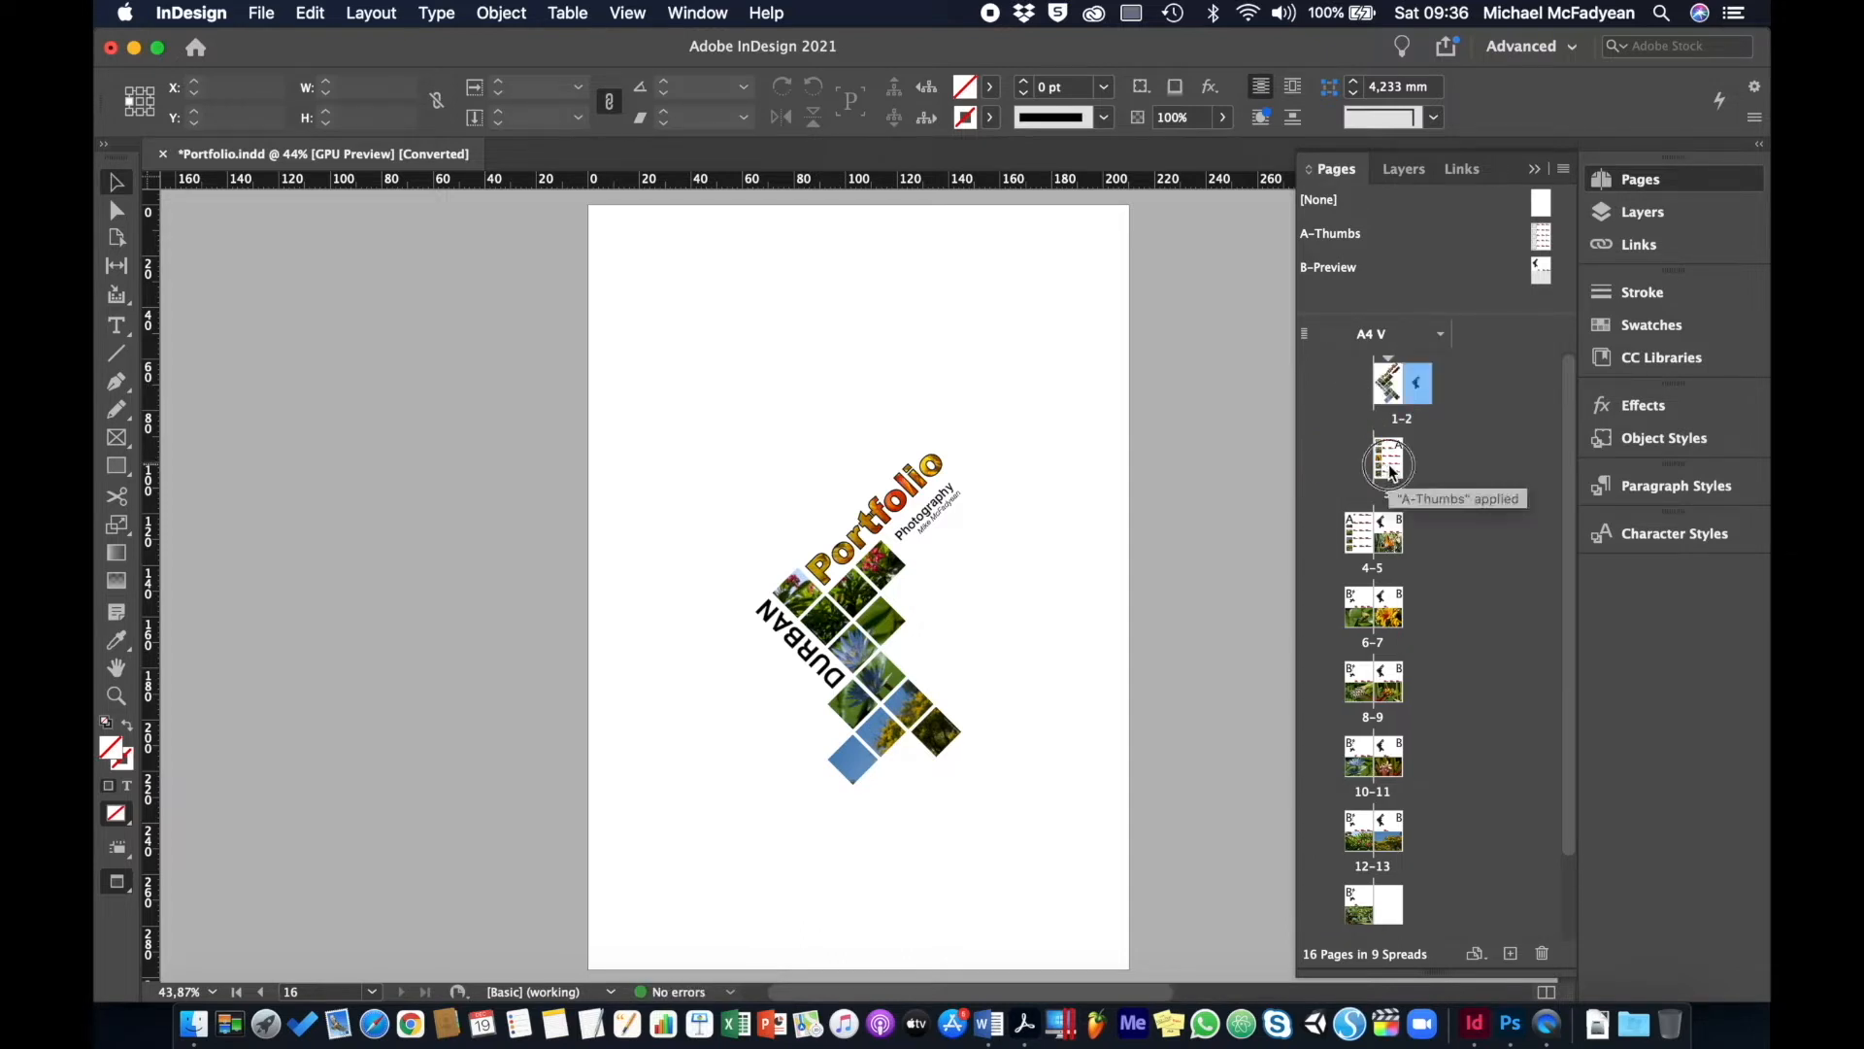
left_click(1408, 438)
left_click_drag(1408, 439, 1436, 387)
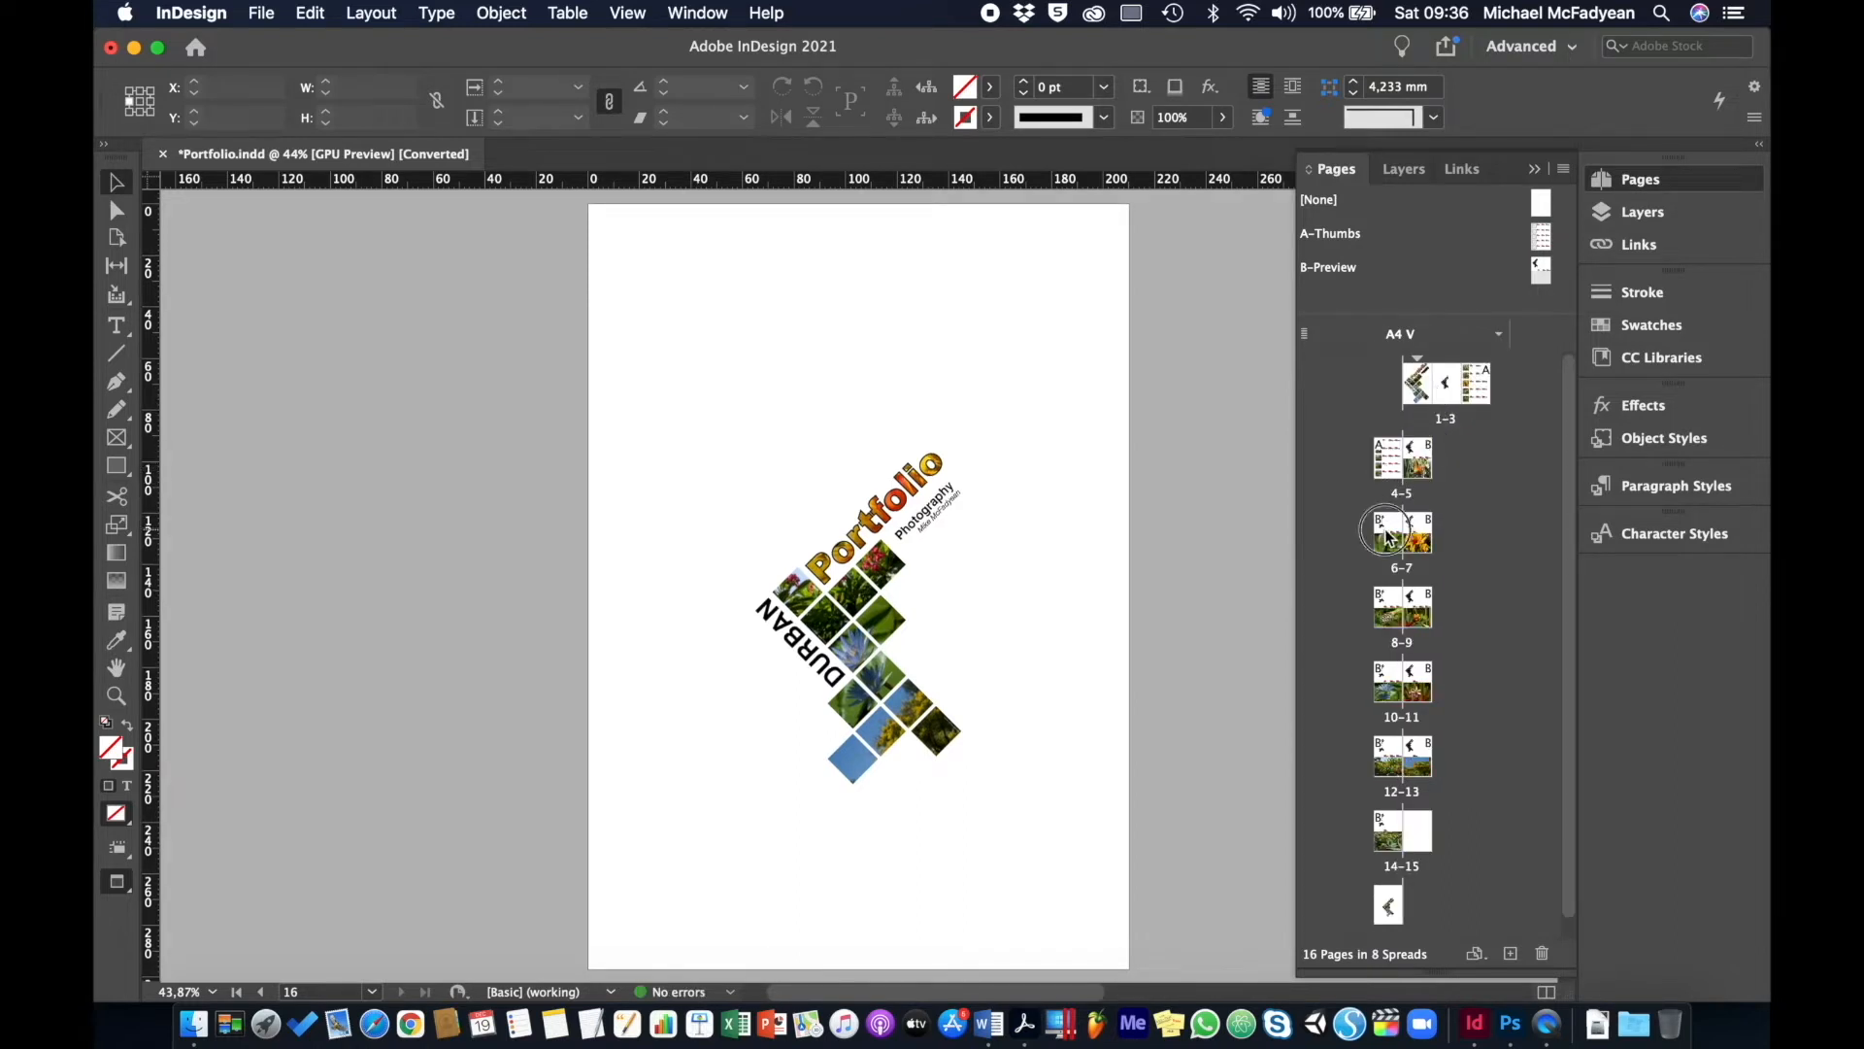
left_click_drag(1402, 474, 1435, 479)
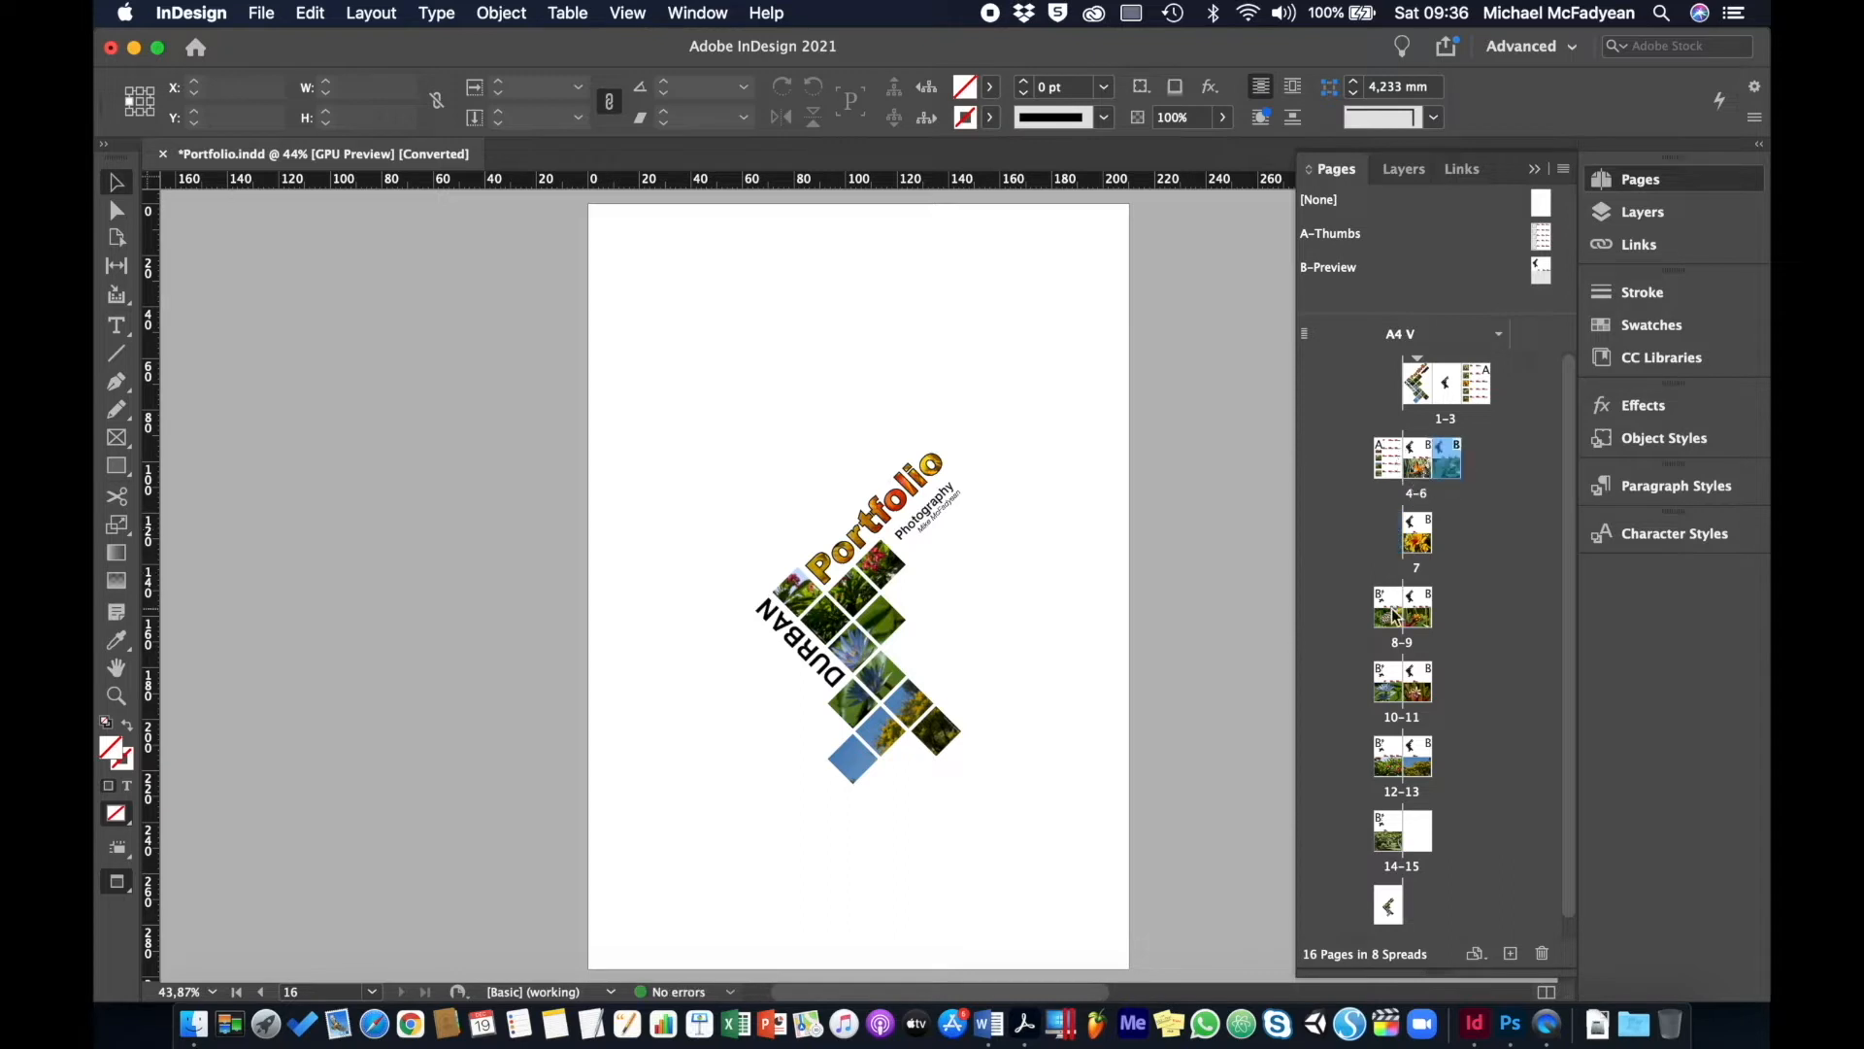
left_click_drag(1389, 613, 1433, 549)
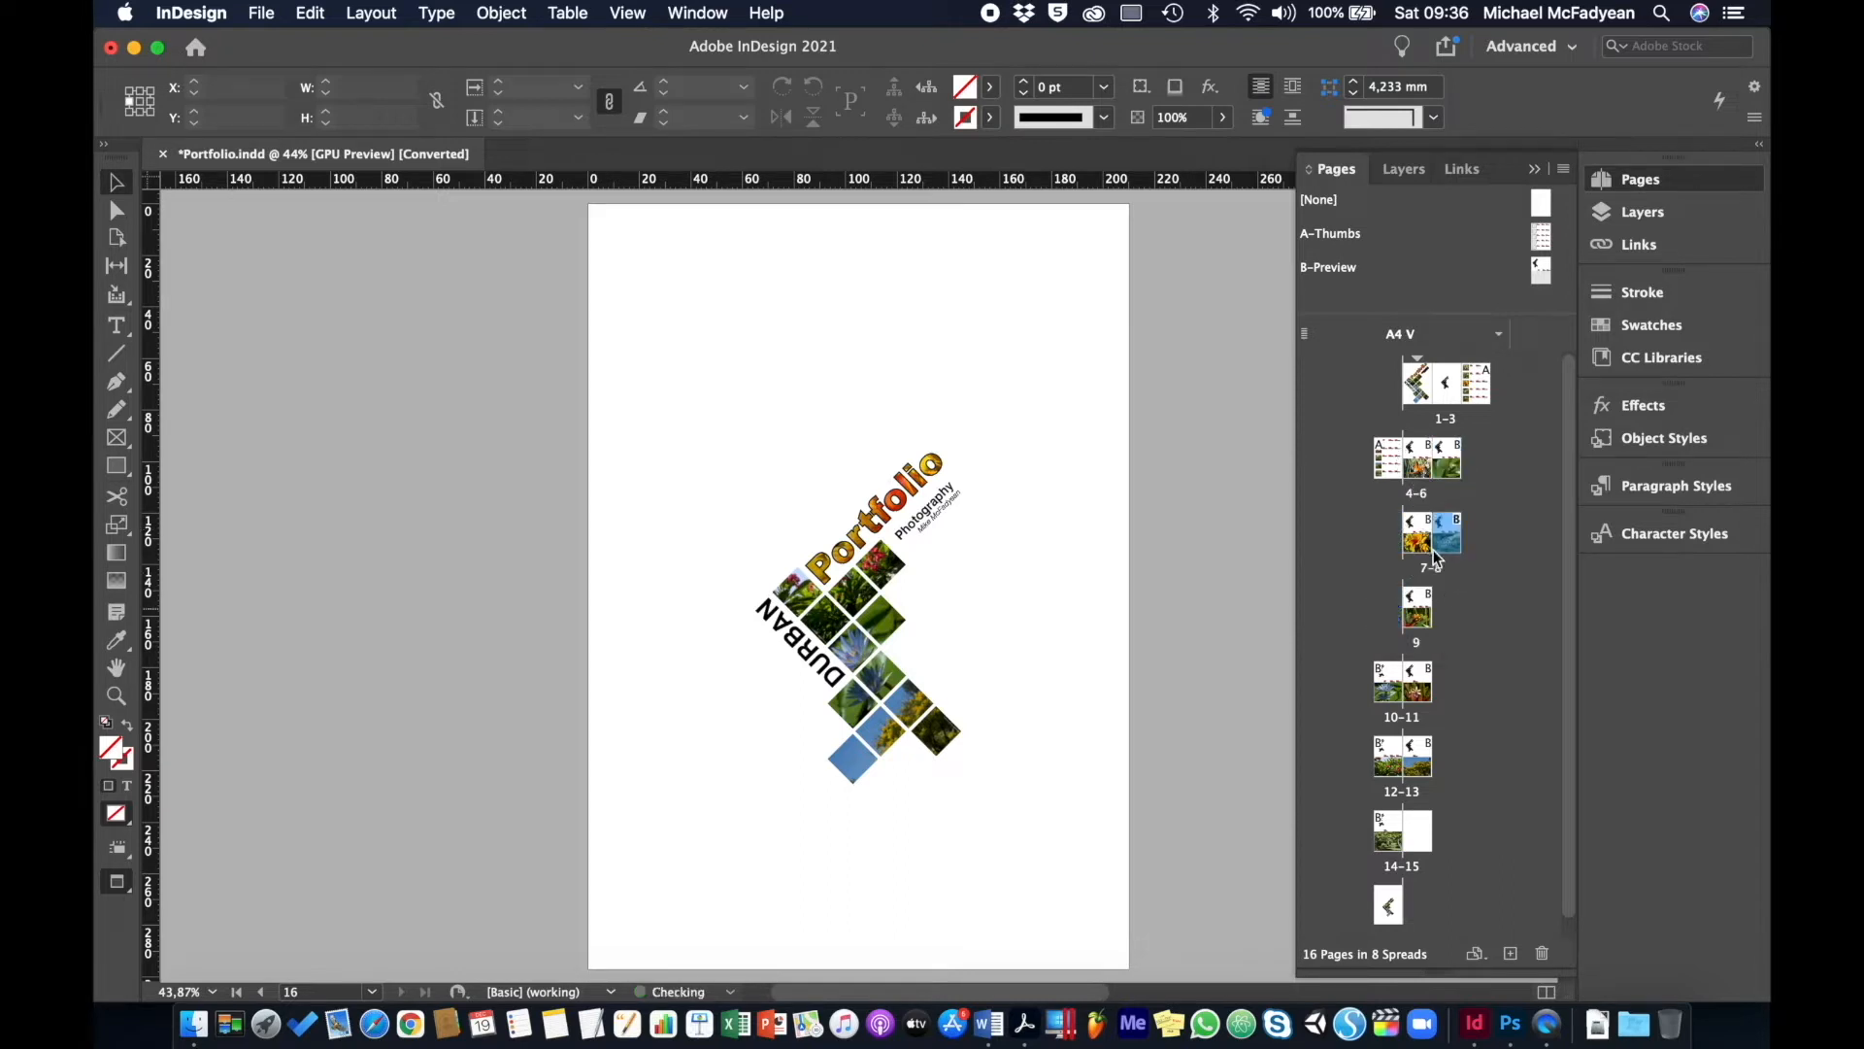
left_click_drag(1426, 622, 1466, 543)
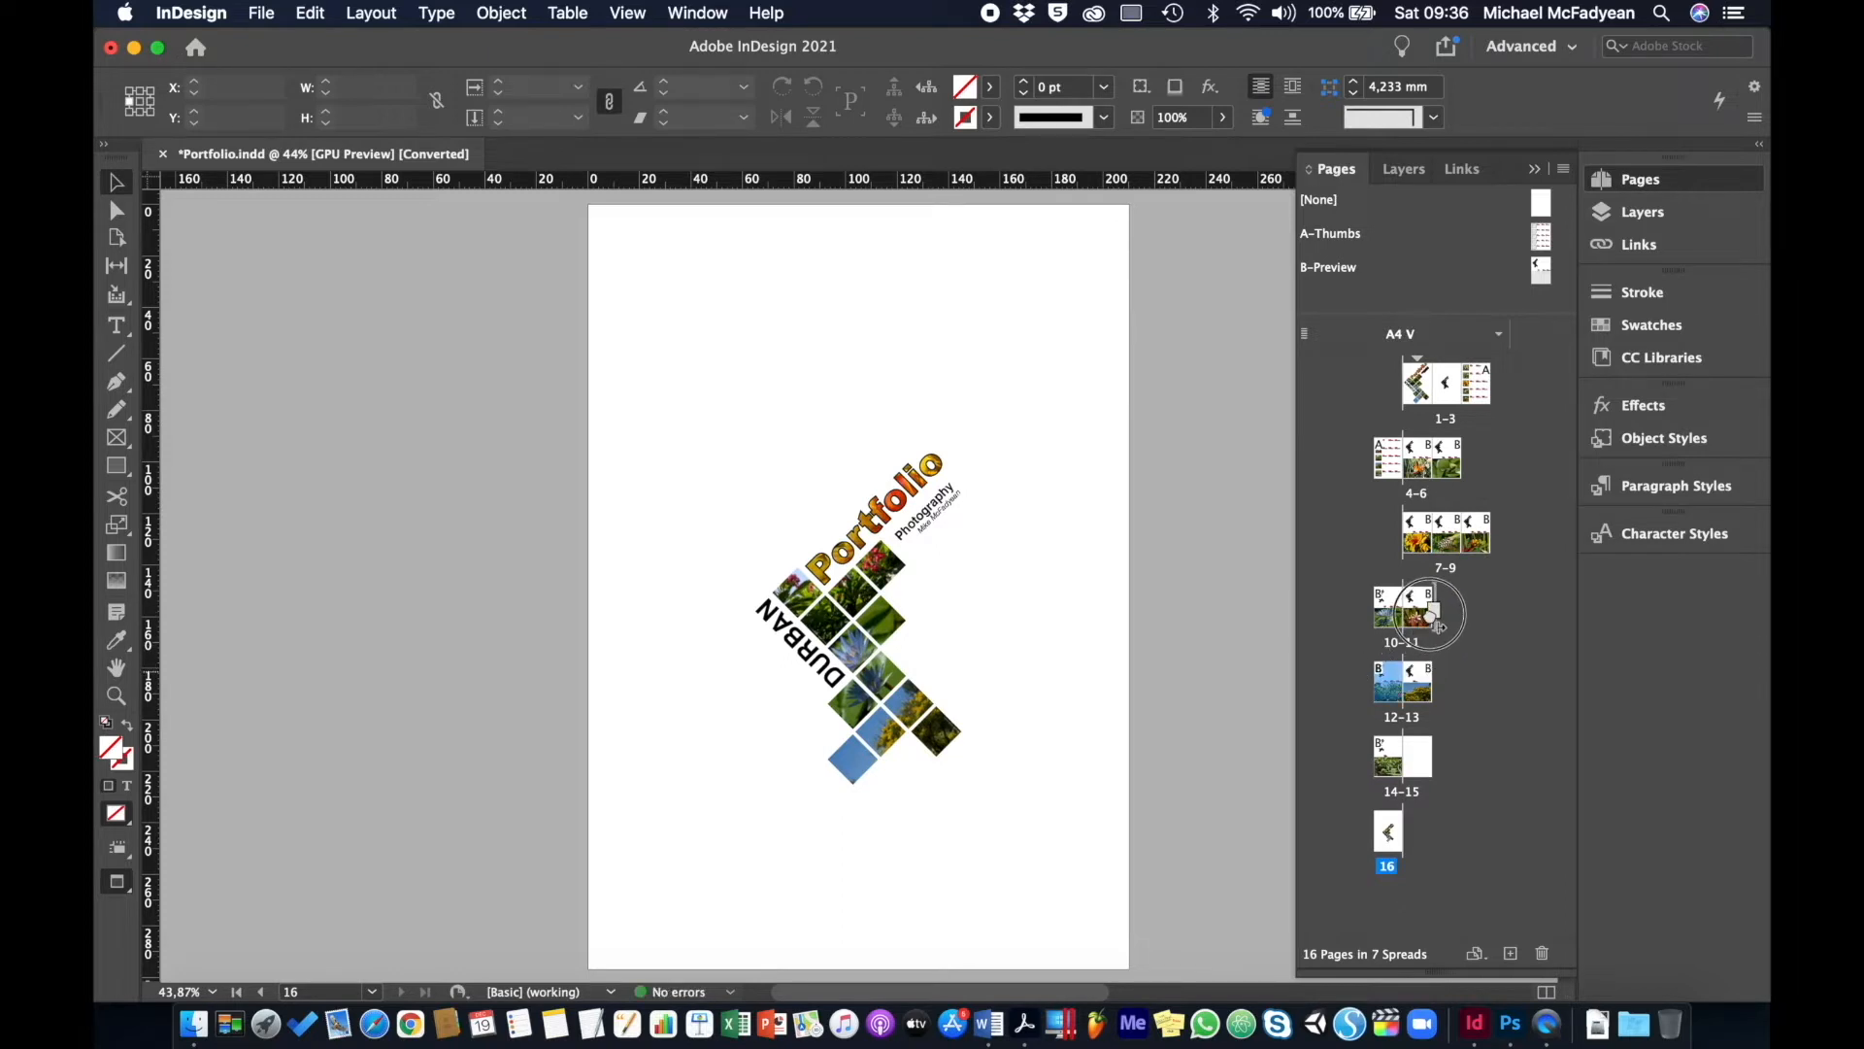
left_click_drag(1386, 751, 1439, 693)
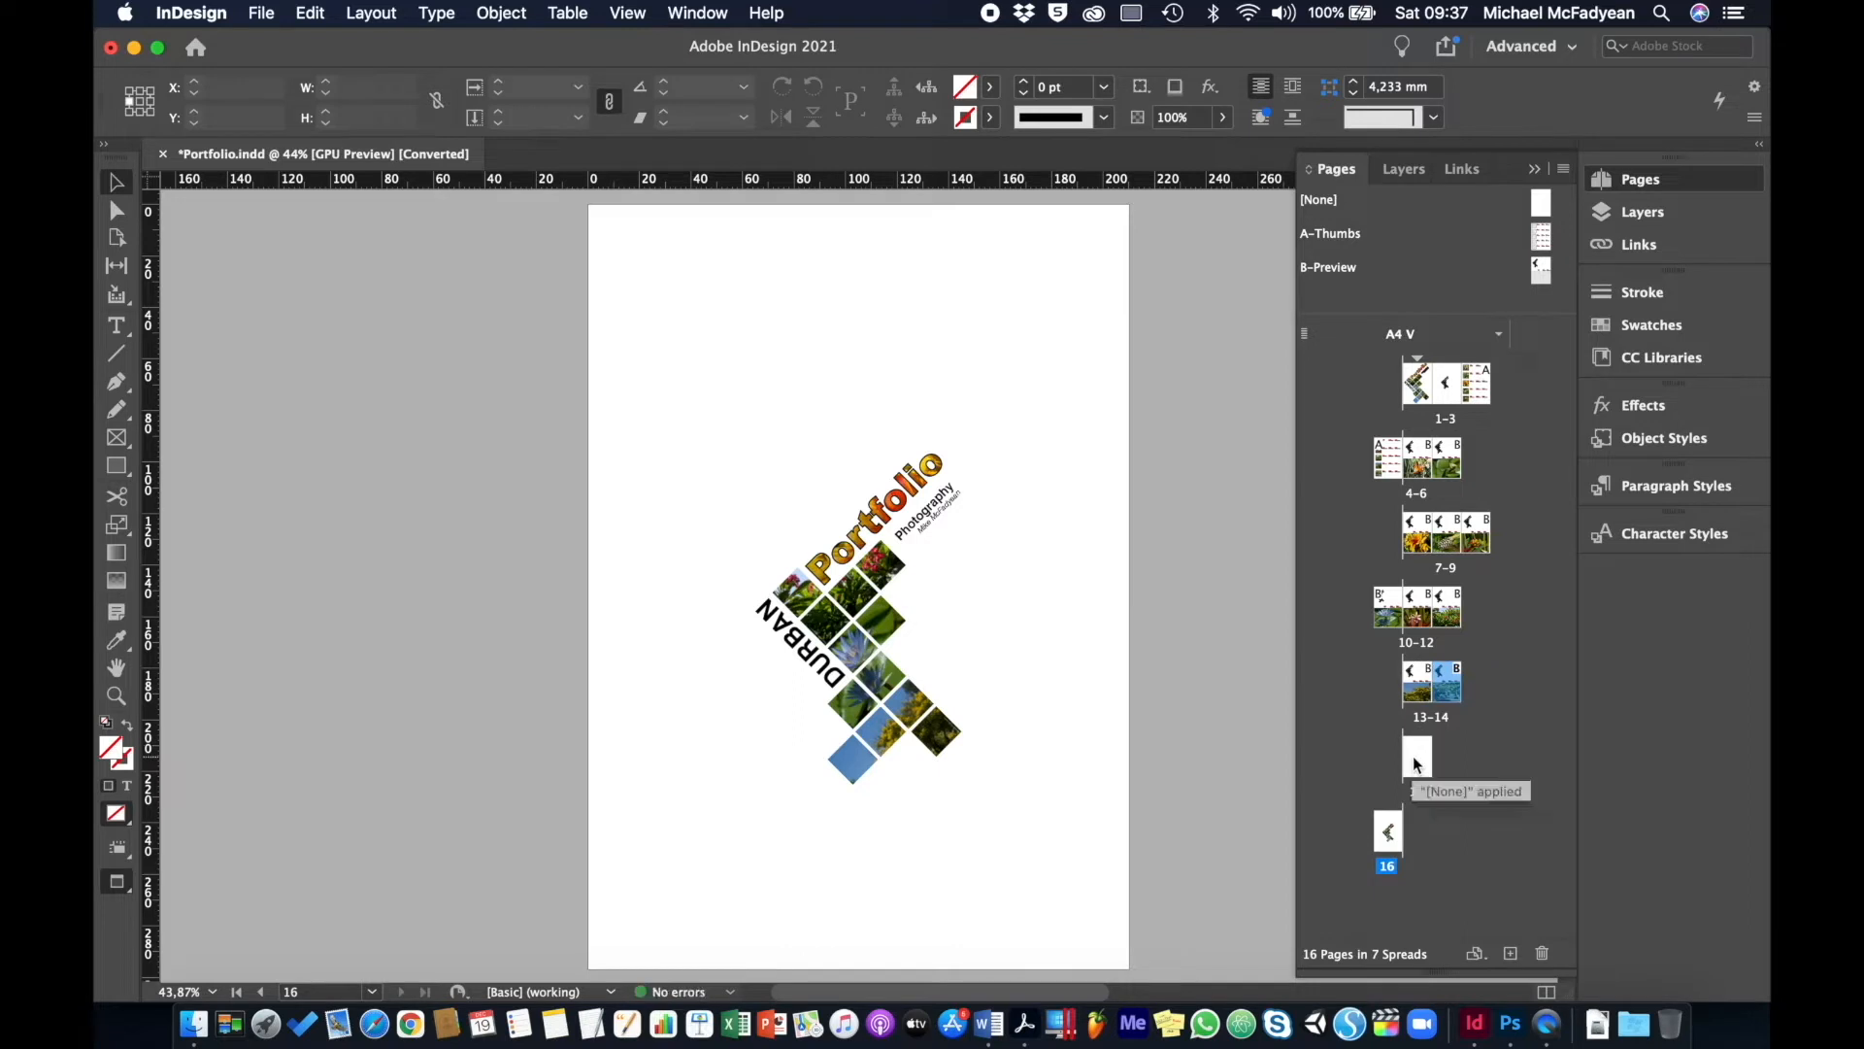
left_click_drag(1413, 756, 1493, 684)
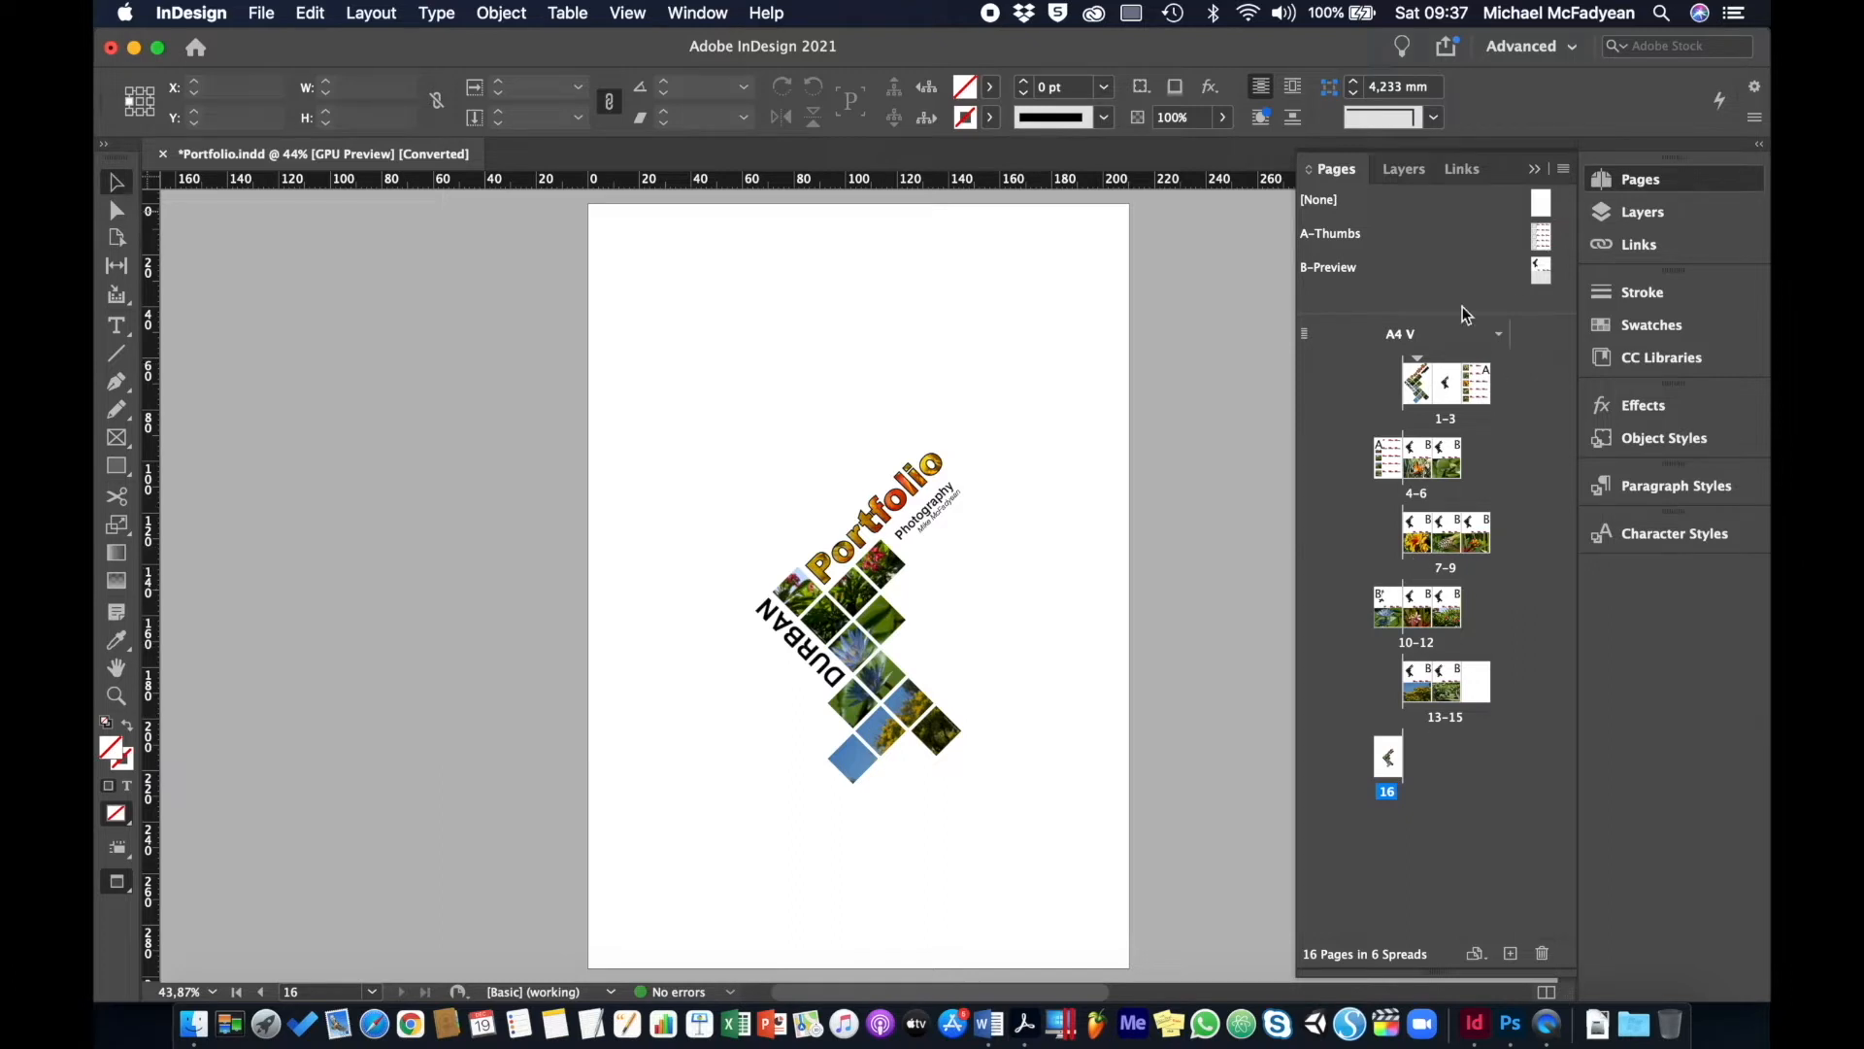
- Re-enable page shuffling and answer No so pages return to two-page spreads
left_click(1562, 170)
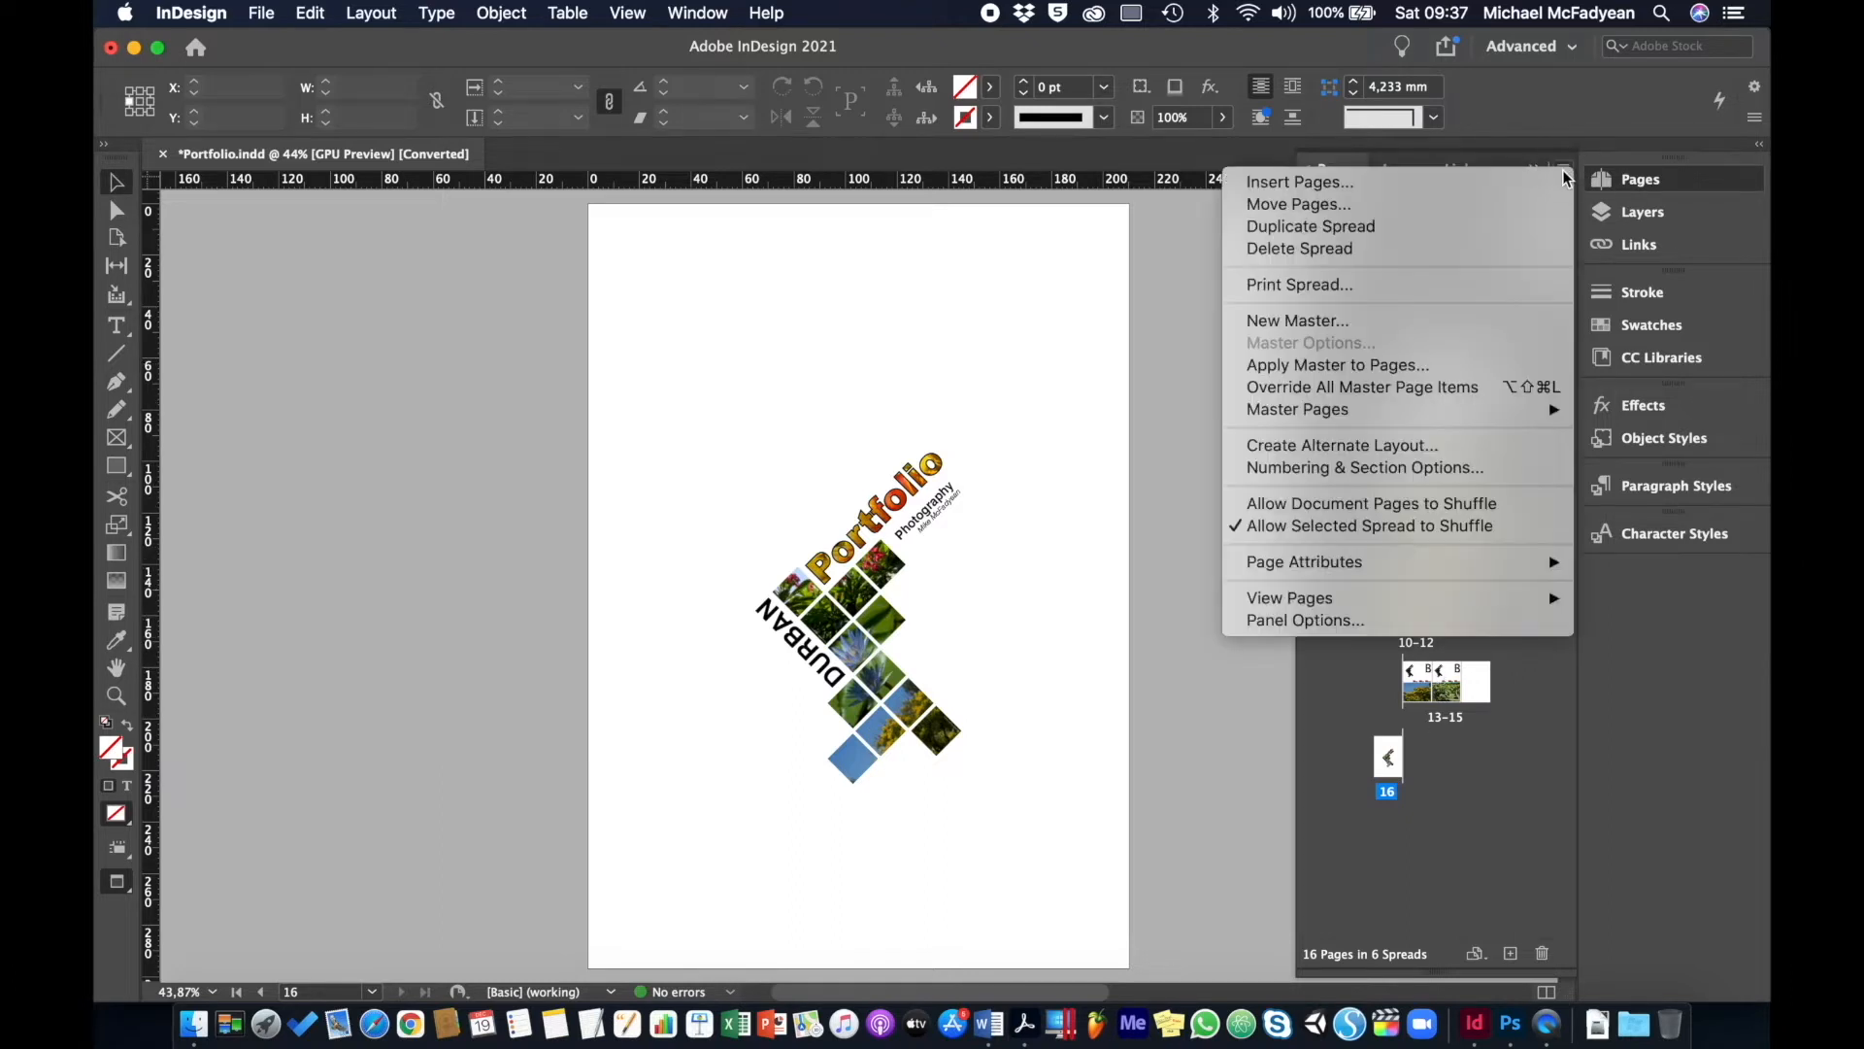
left_click(1459, 505)
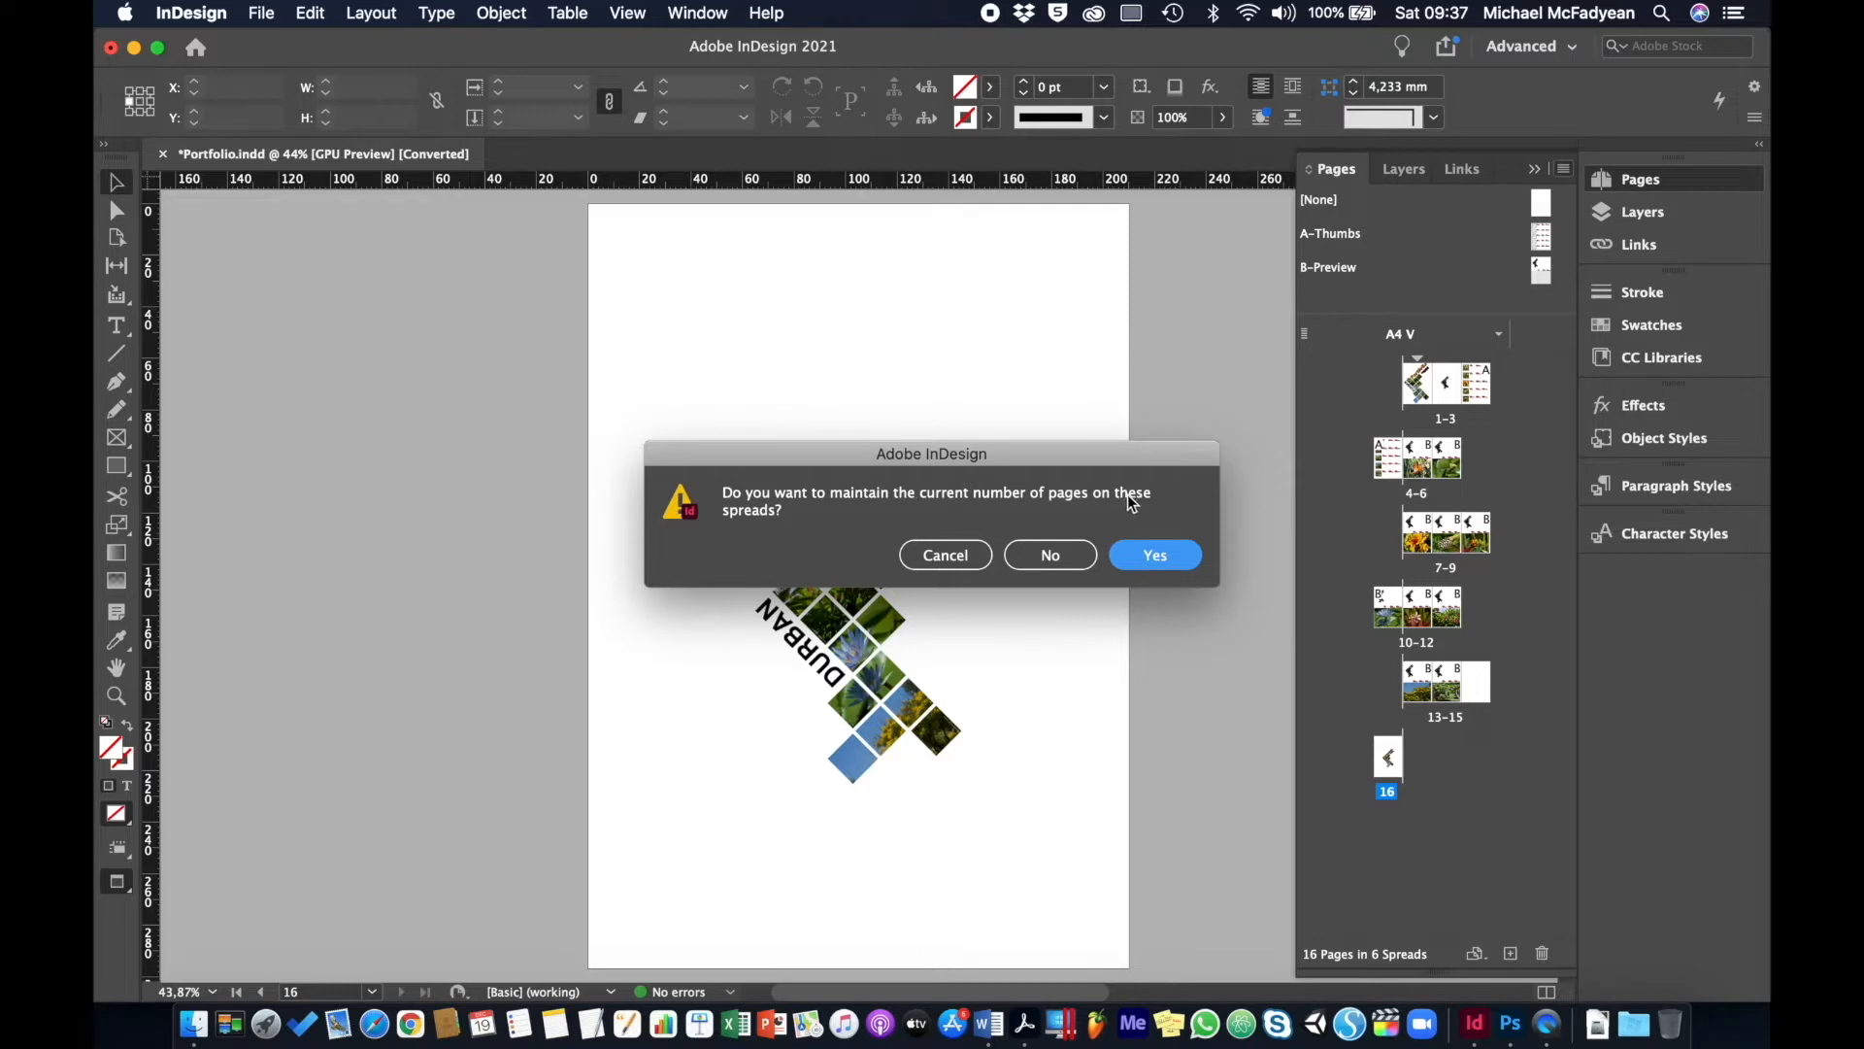
left_click(1034, 551)
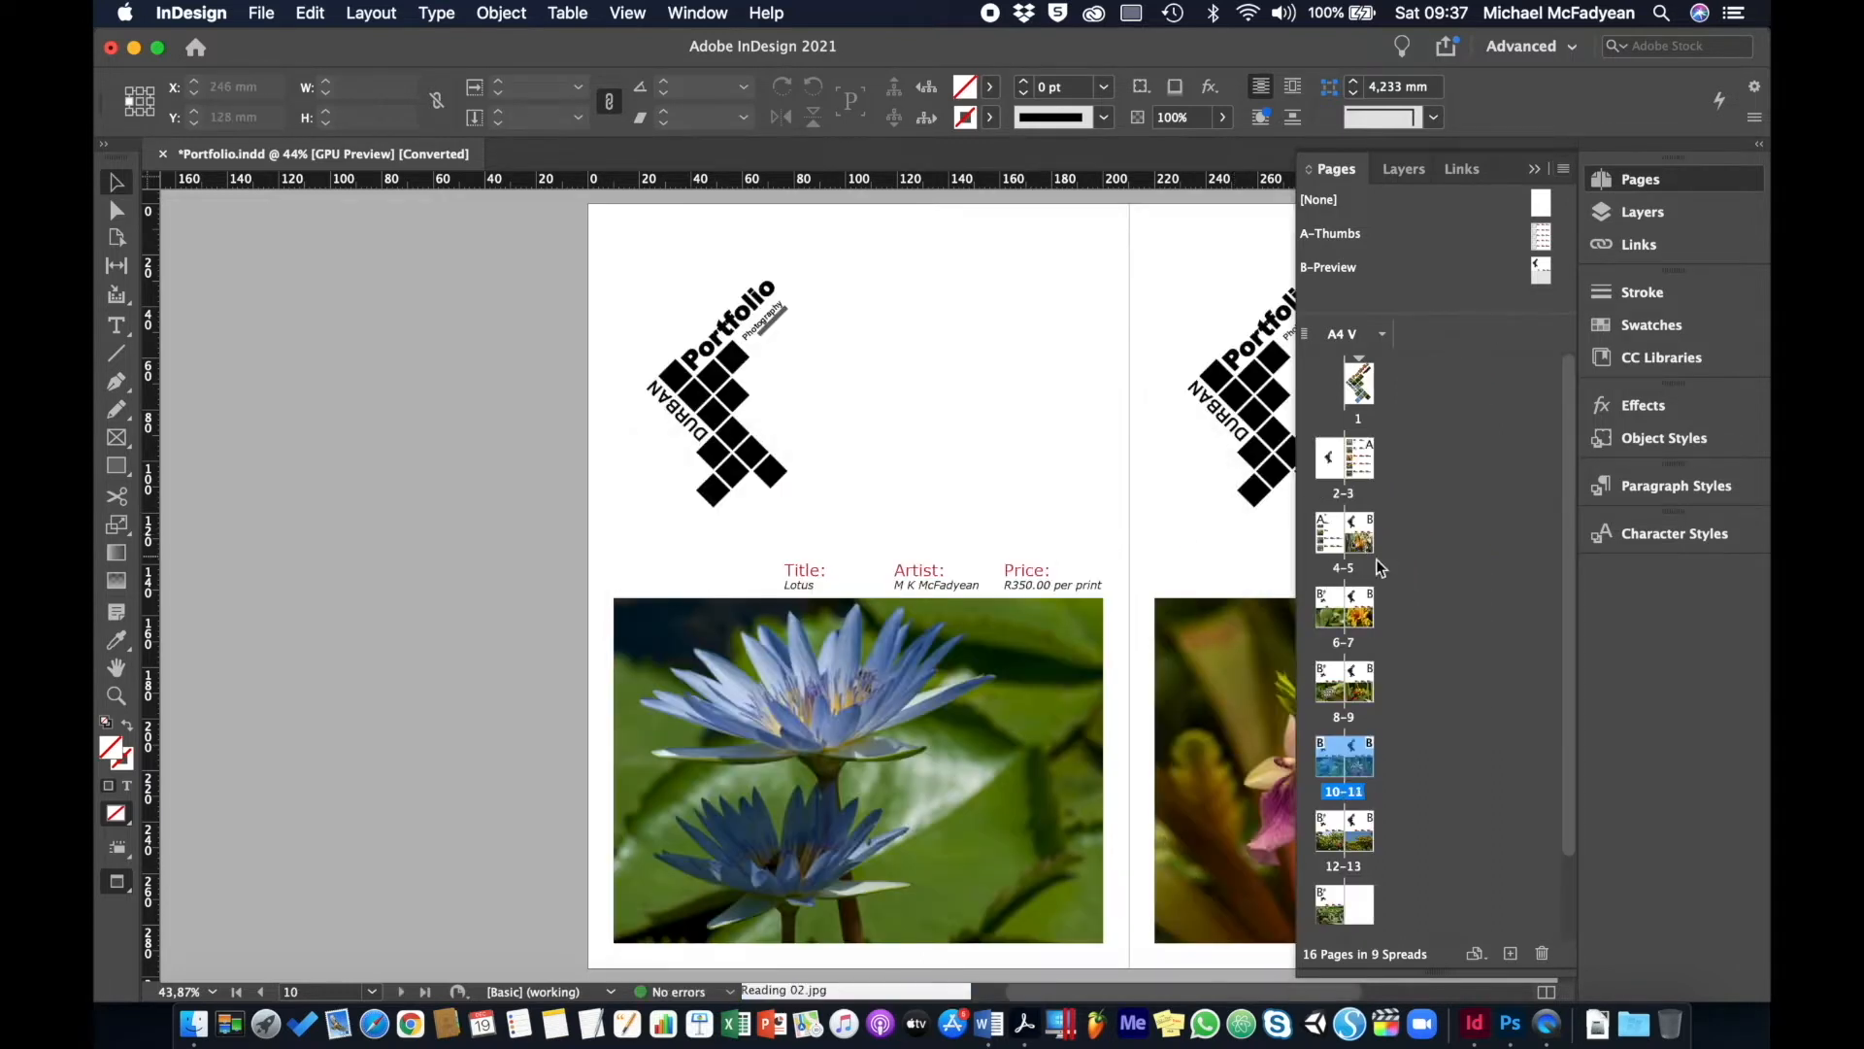
scroll(1389, 561, "down", 3)
scroll(1388, 561, "up", 3)
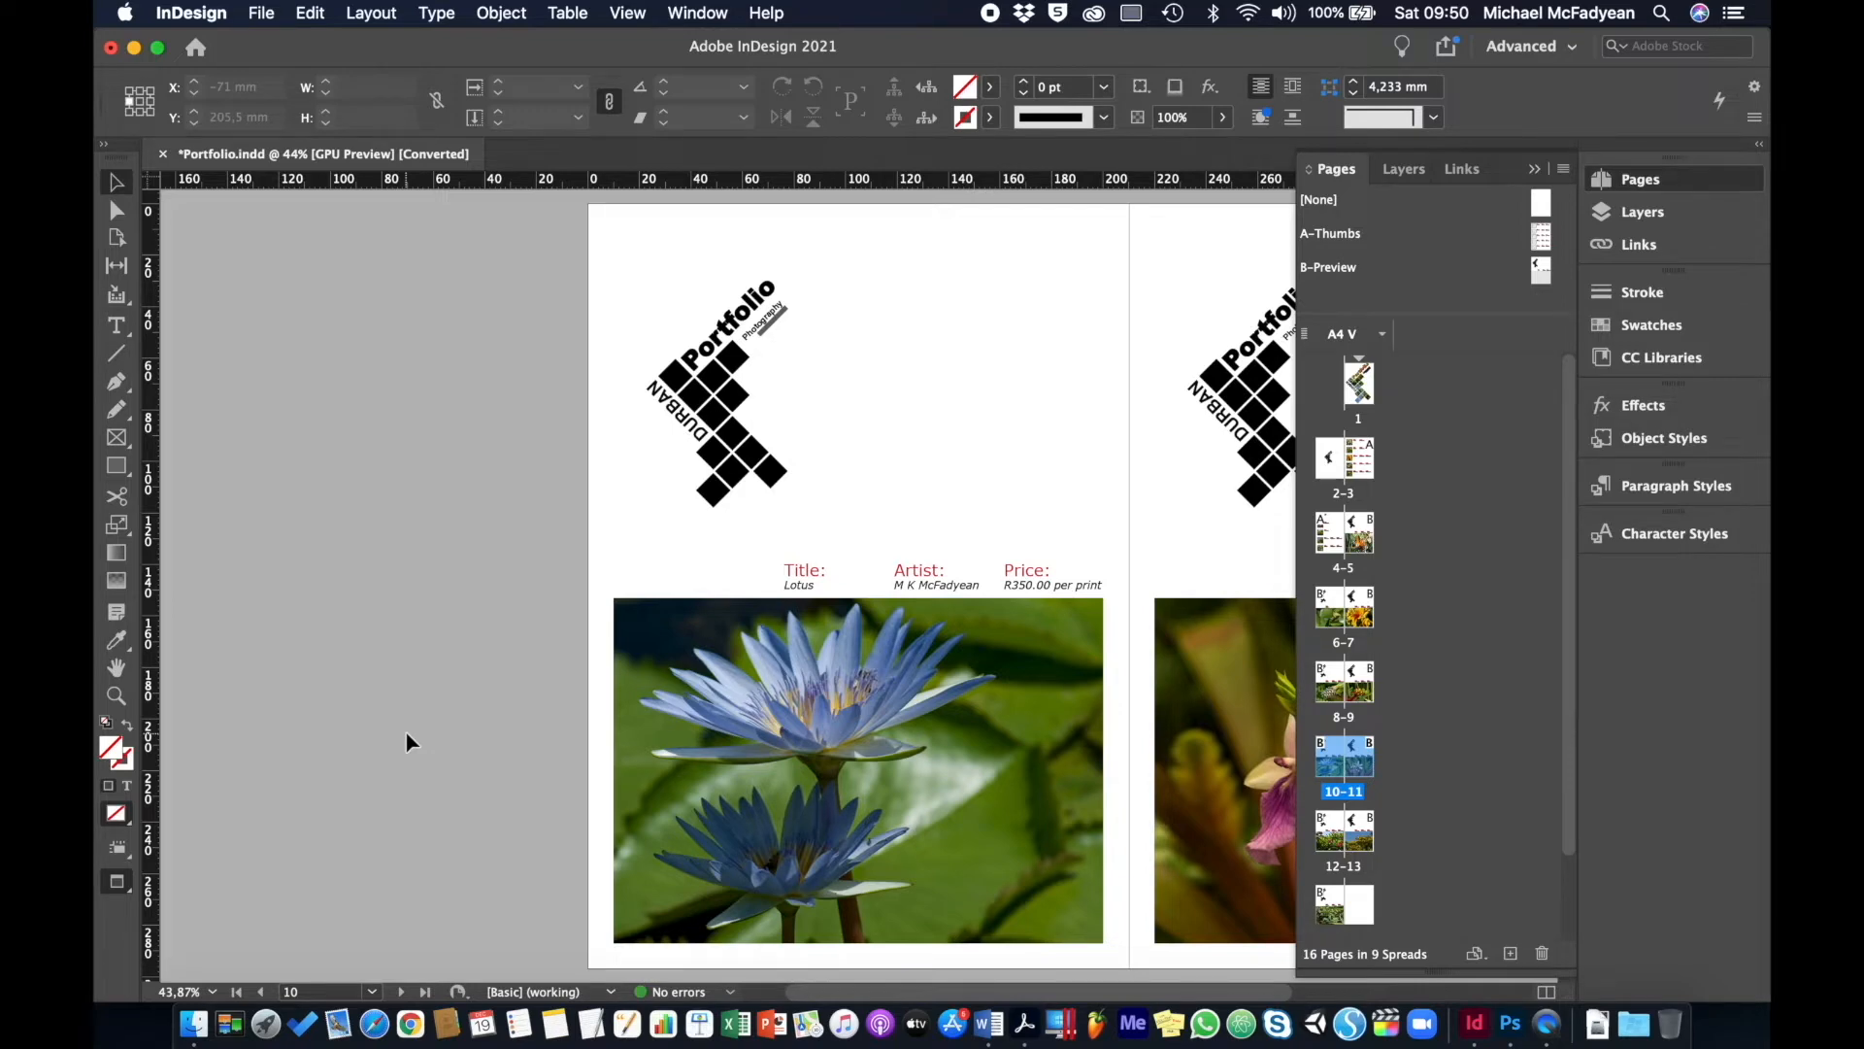
- Close Portfolio.indd without saving, reopen it from Recent, and go to cover page 1
left_click(163, 154)
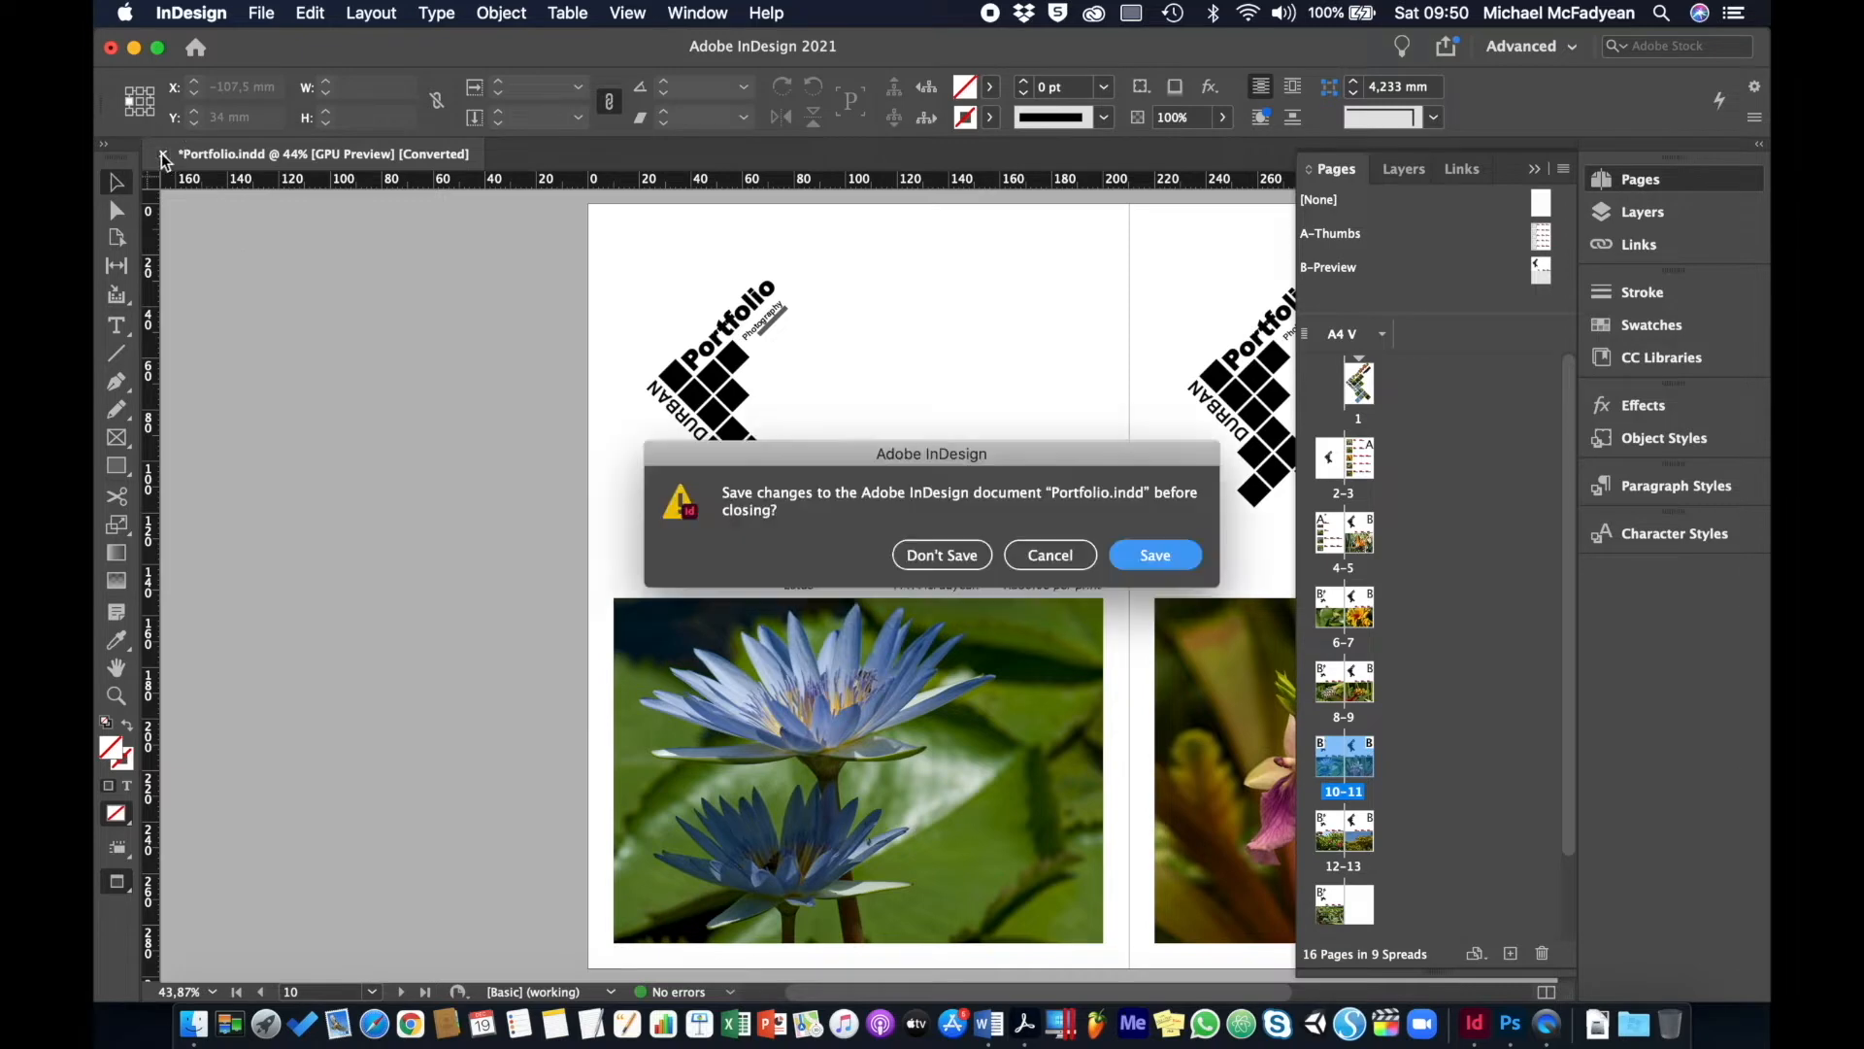
left_click(938, 552)
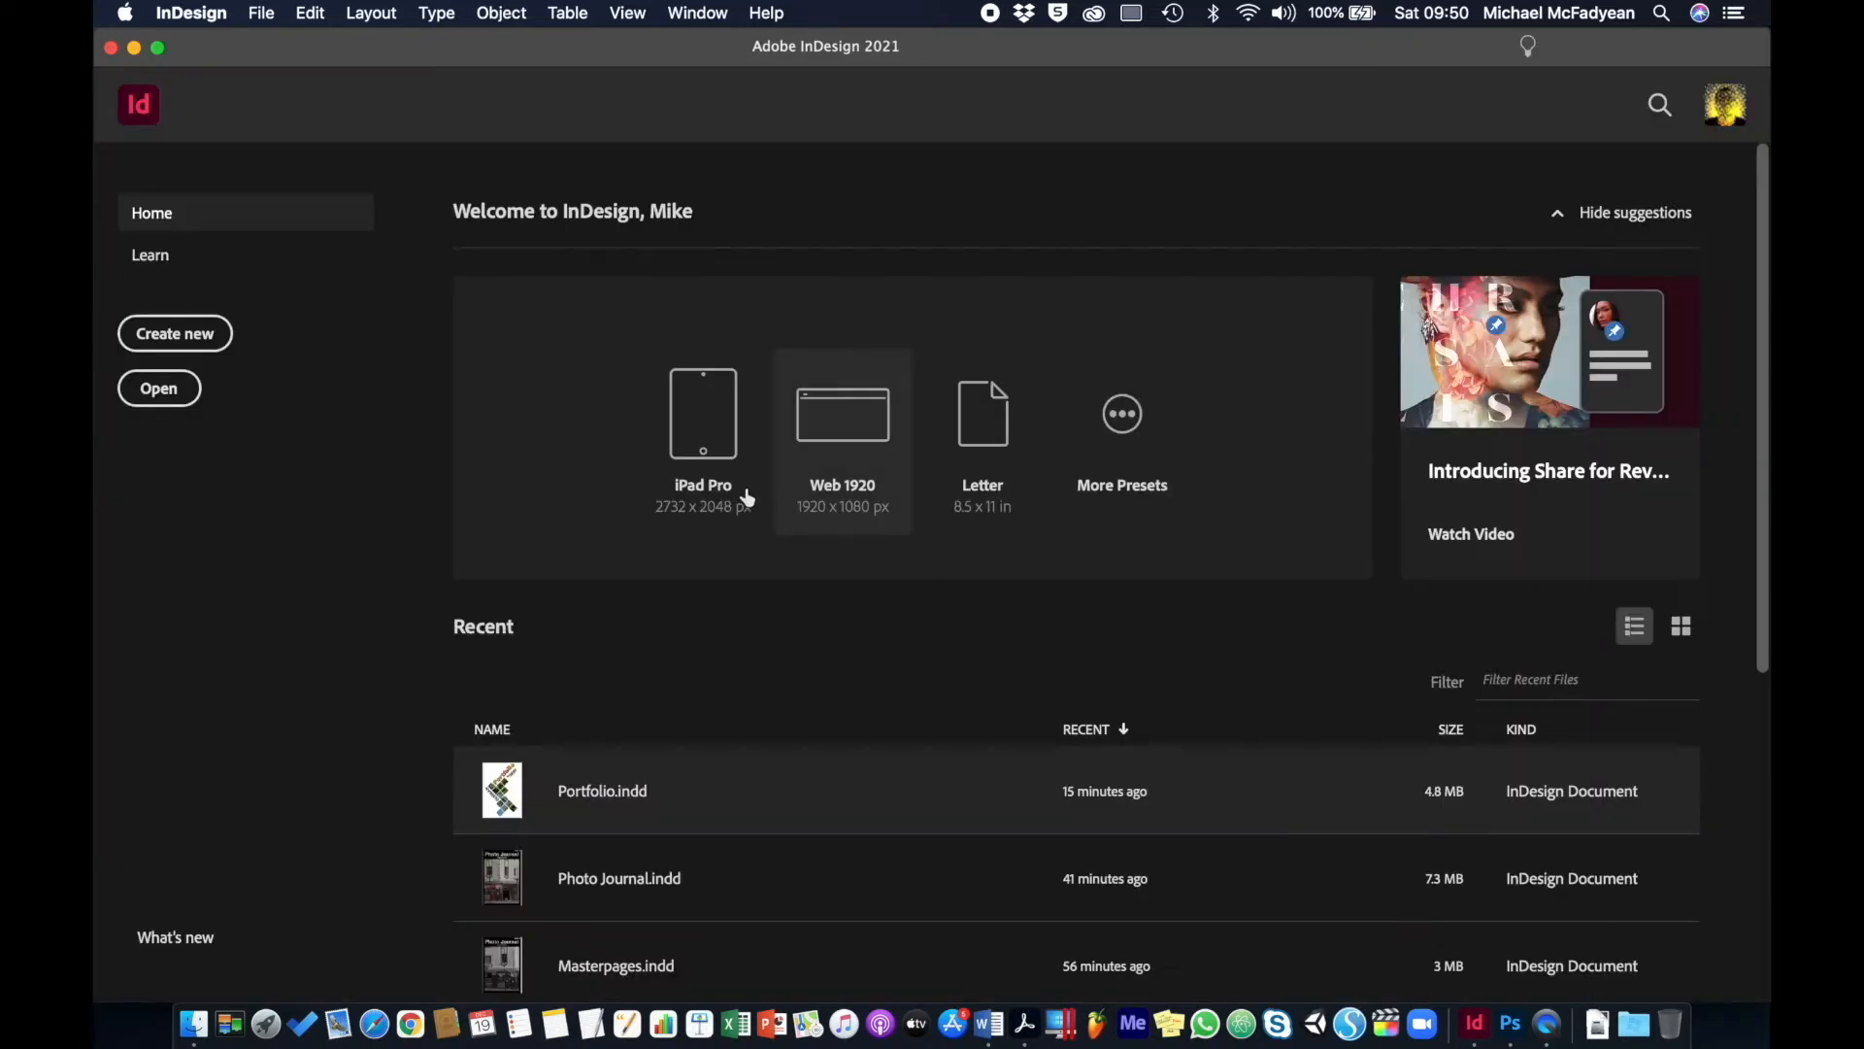
left_click(613, 795)
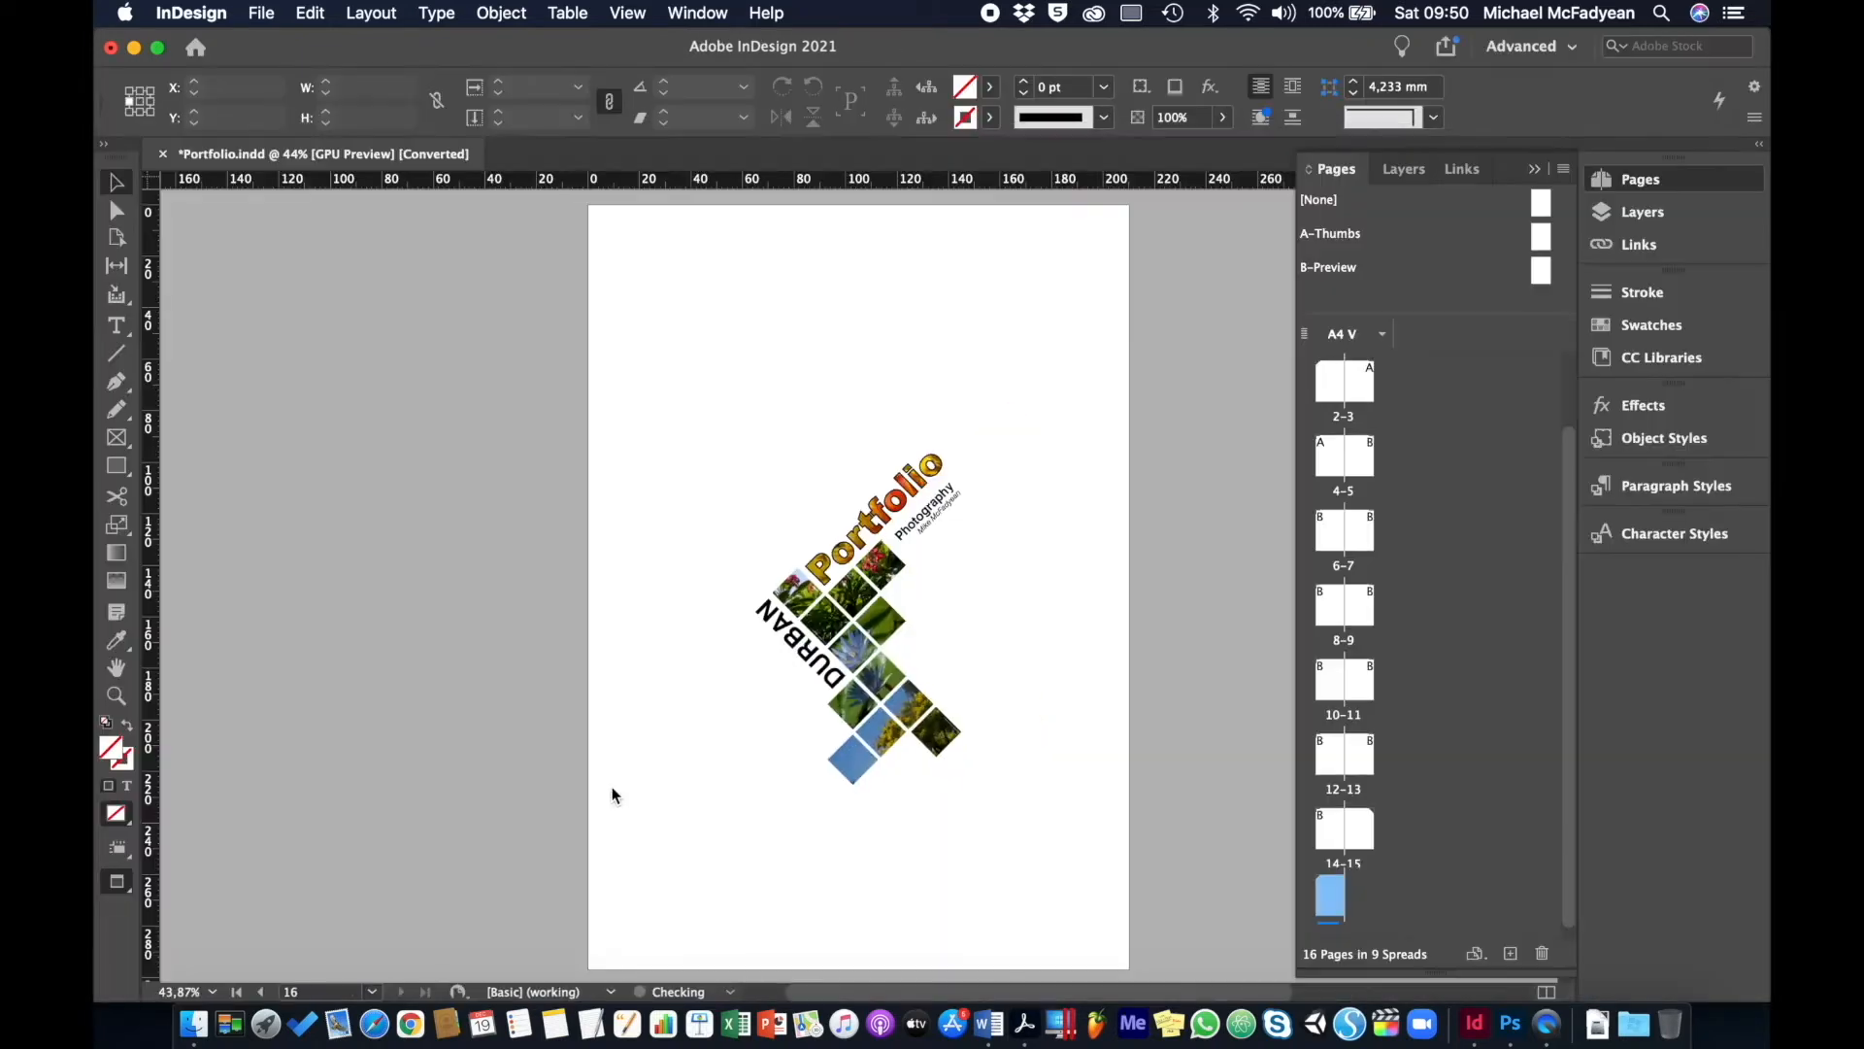
scroll(1415, 577, "up", 2)
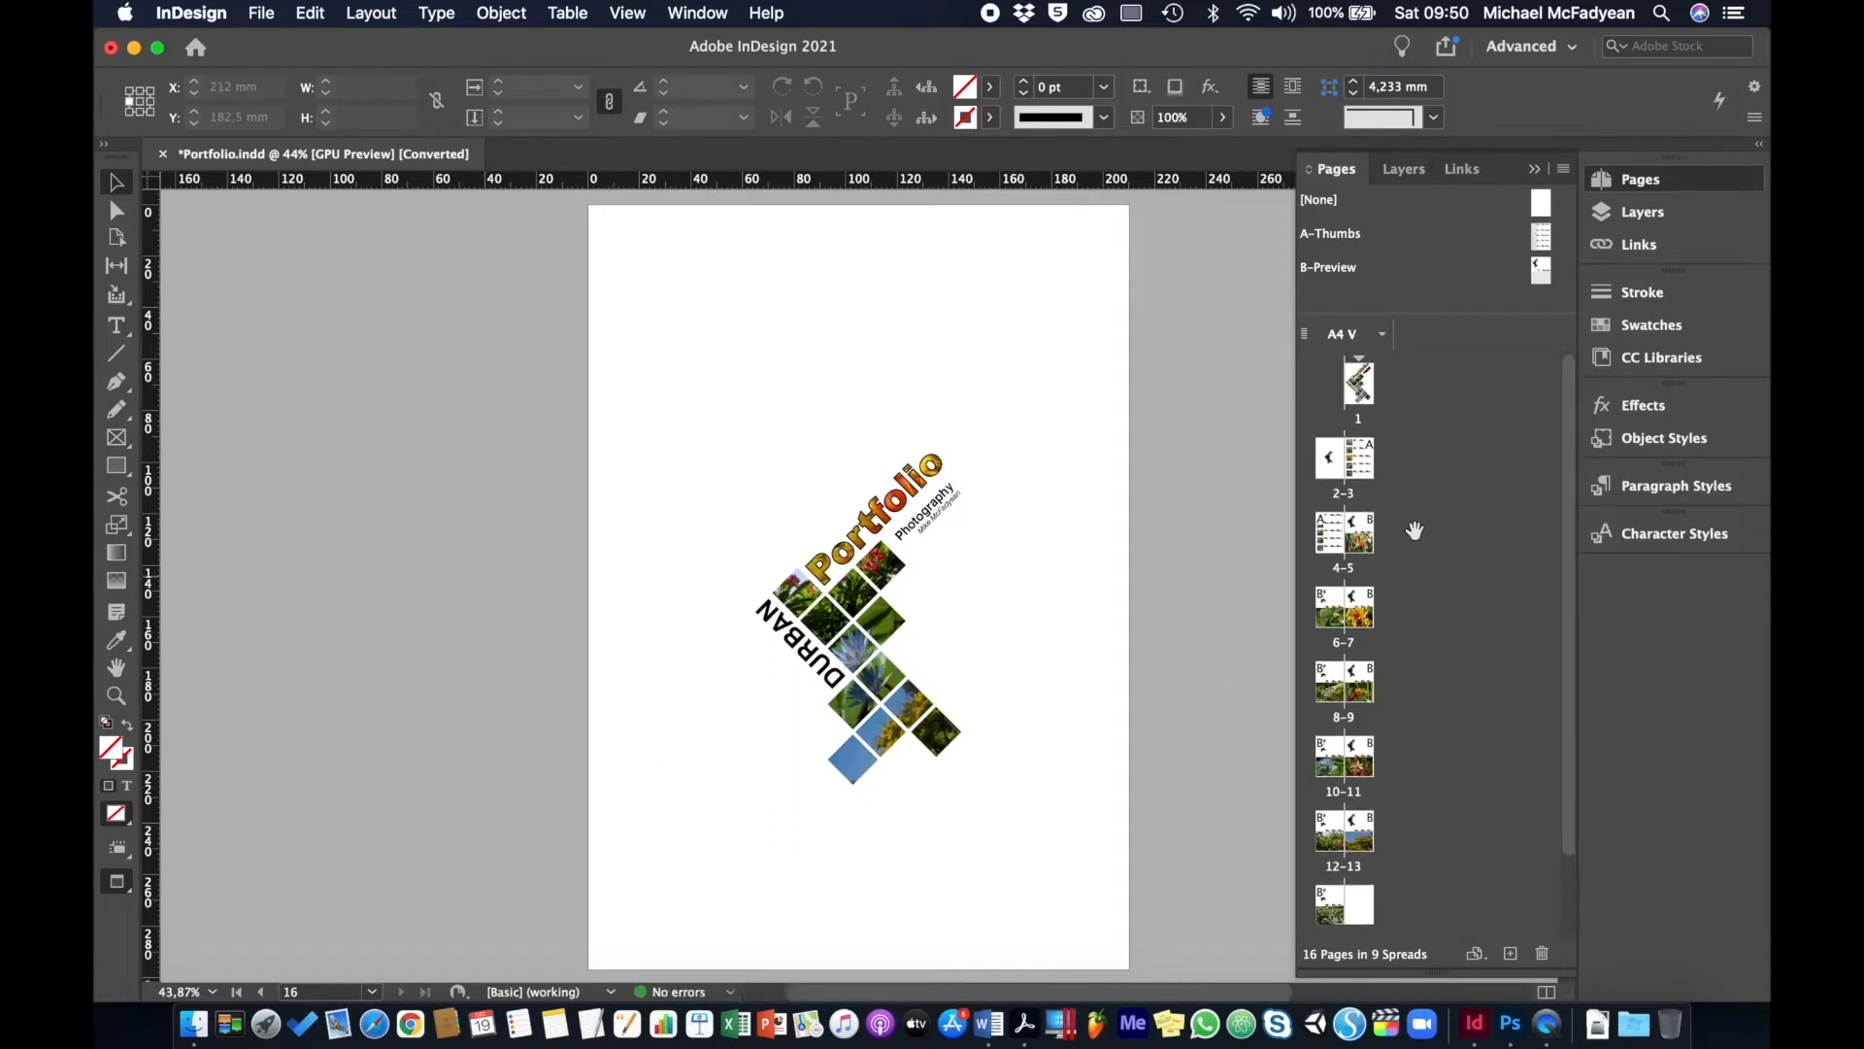
double_click(1359, 382)
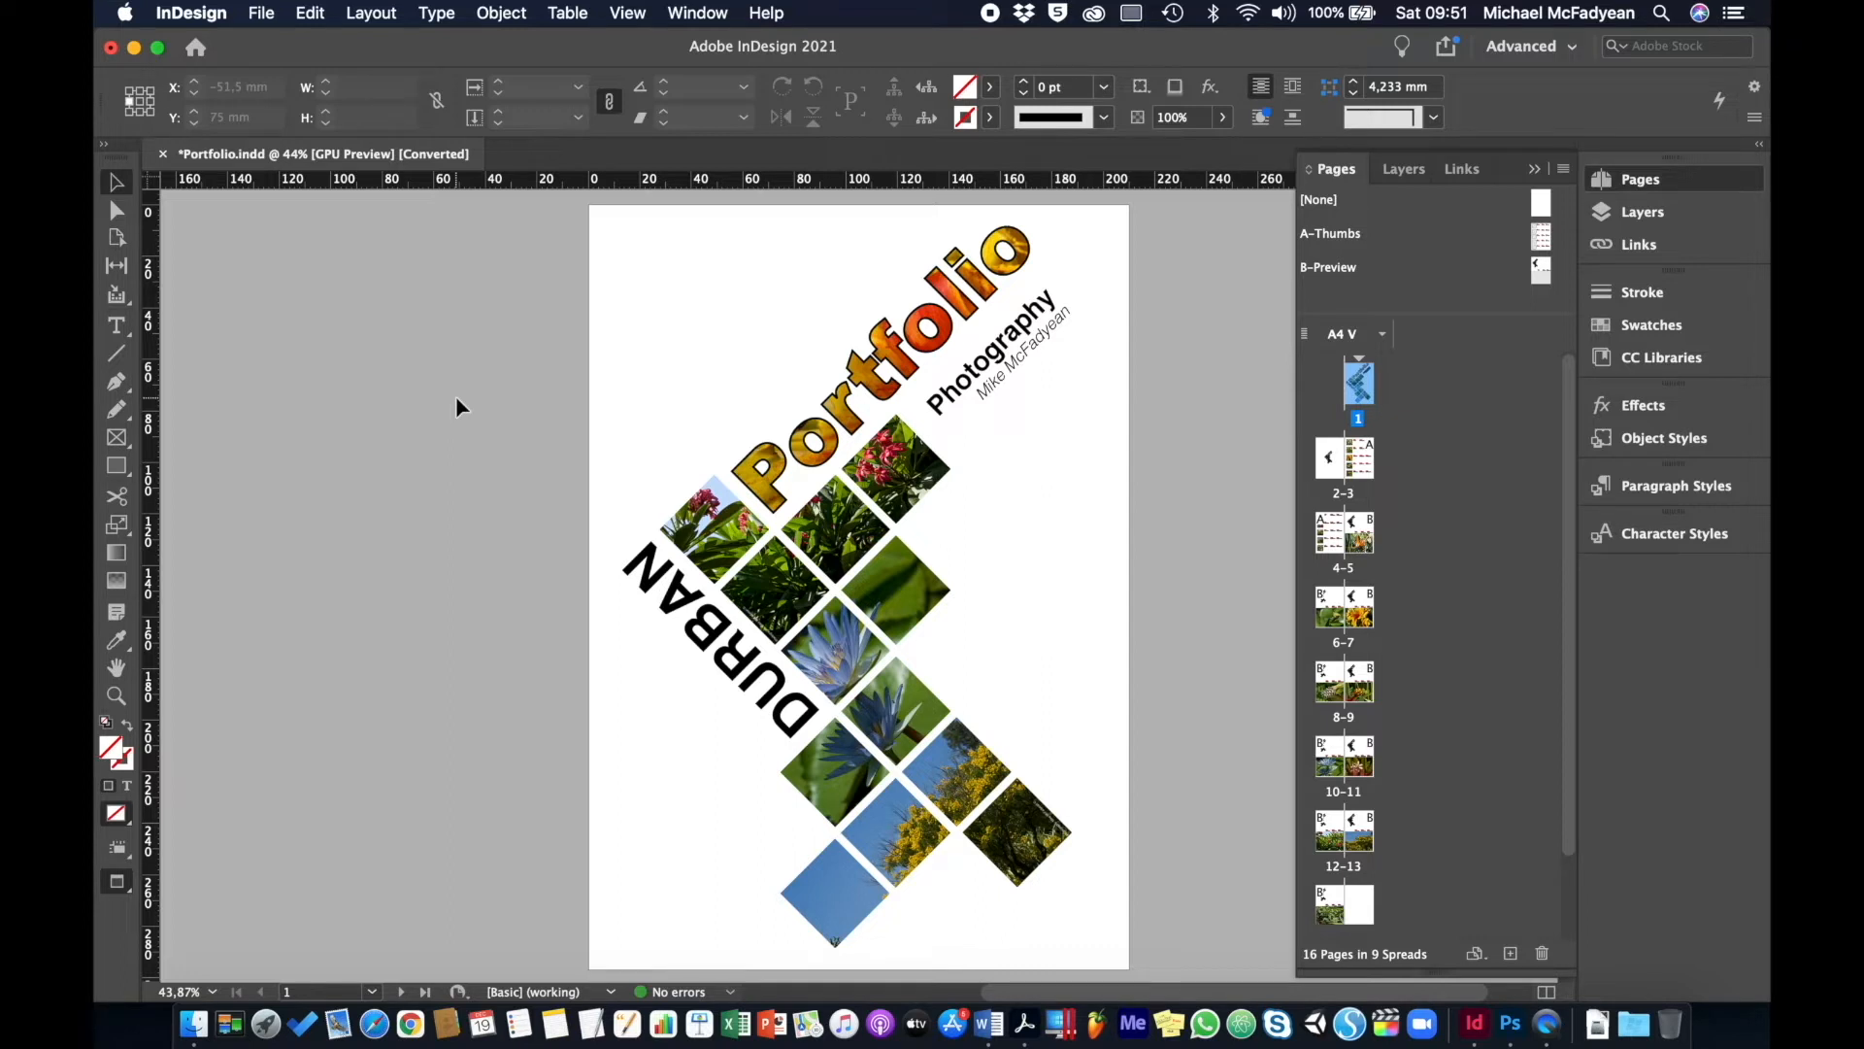
- Start a new document using the A4 blank print preset
left_click(264, 14)
mouse_move(285, 44)
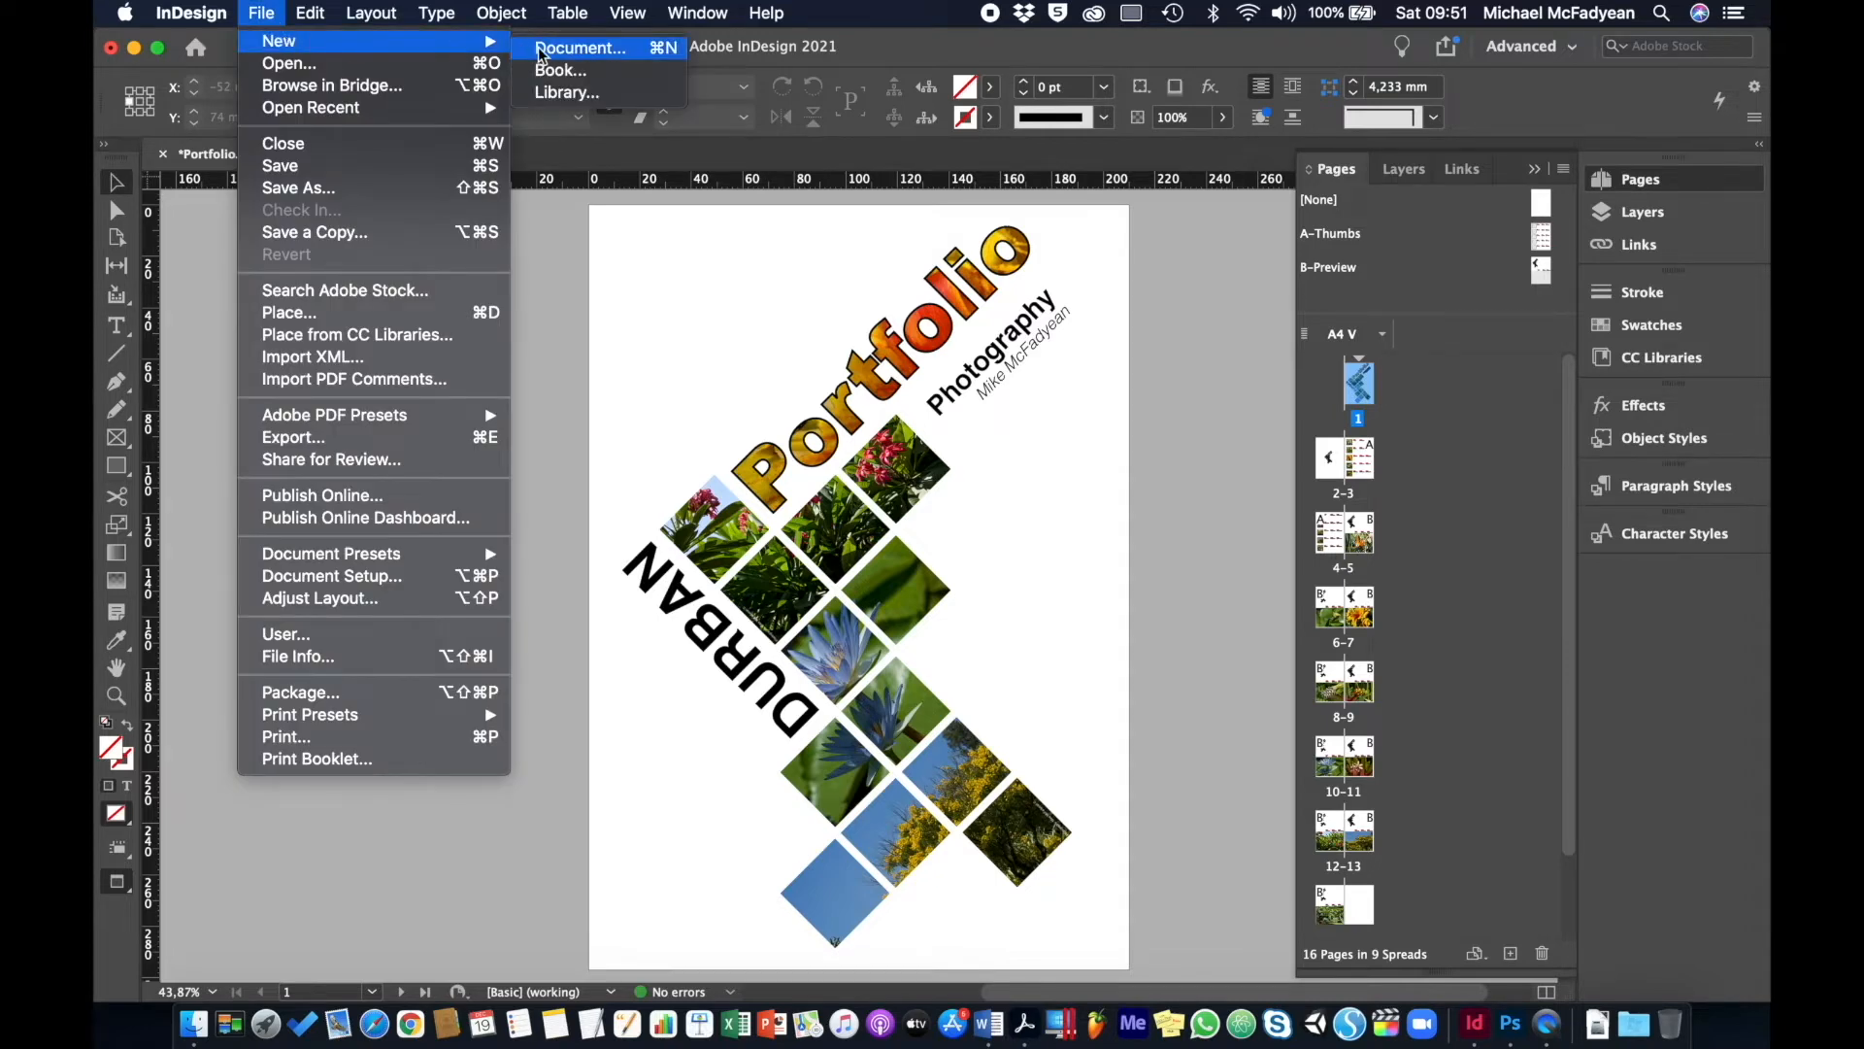
left_click(552, 48)
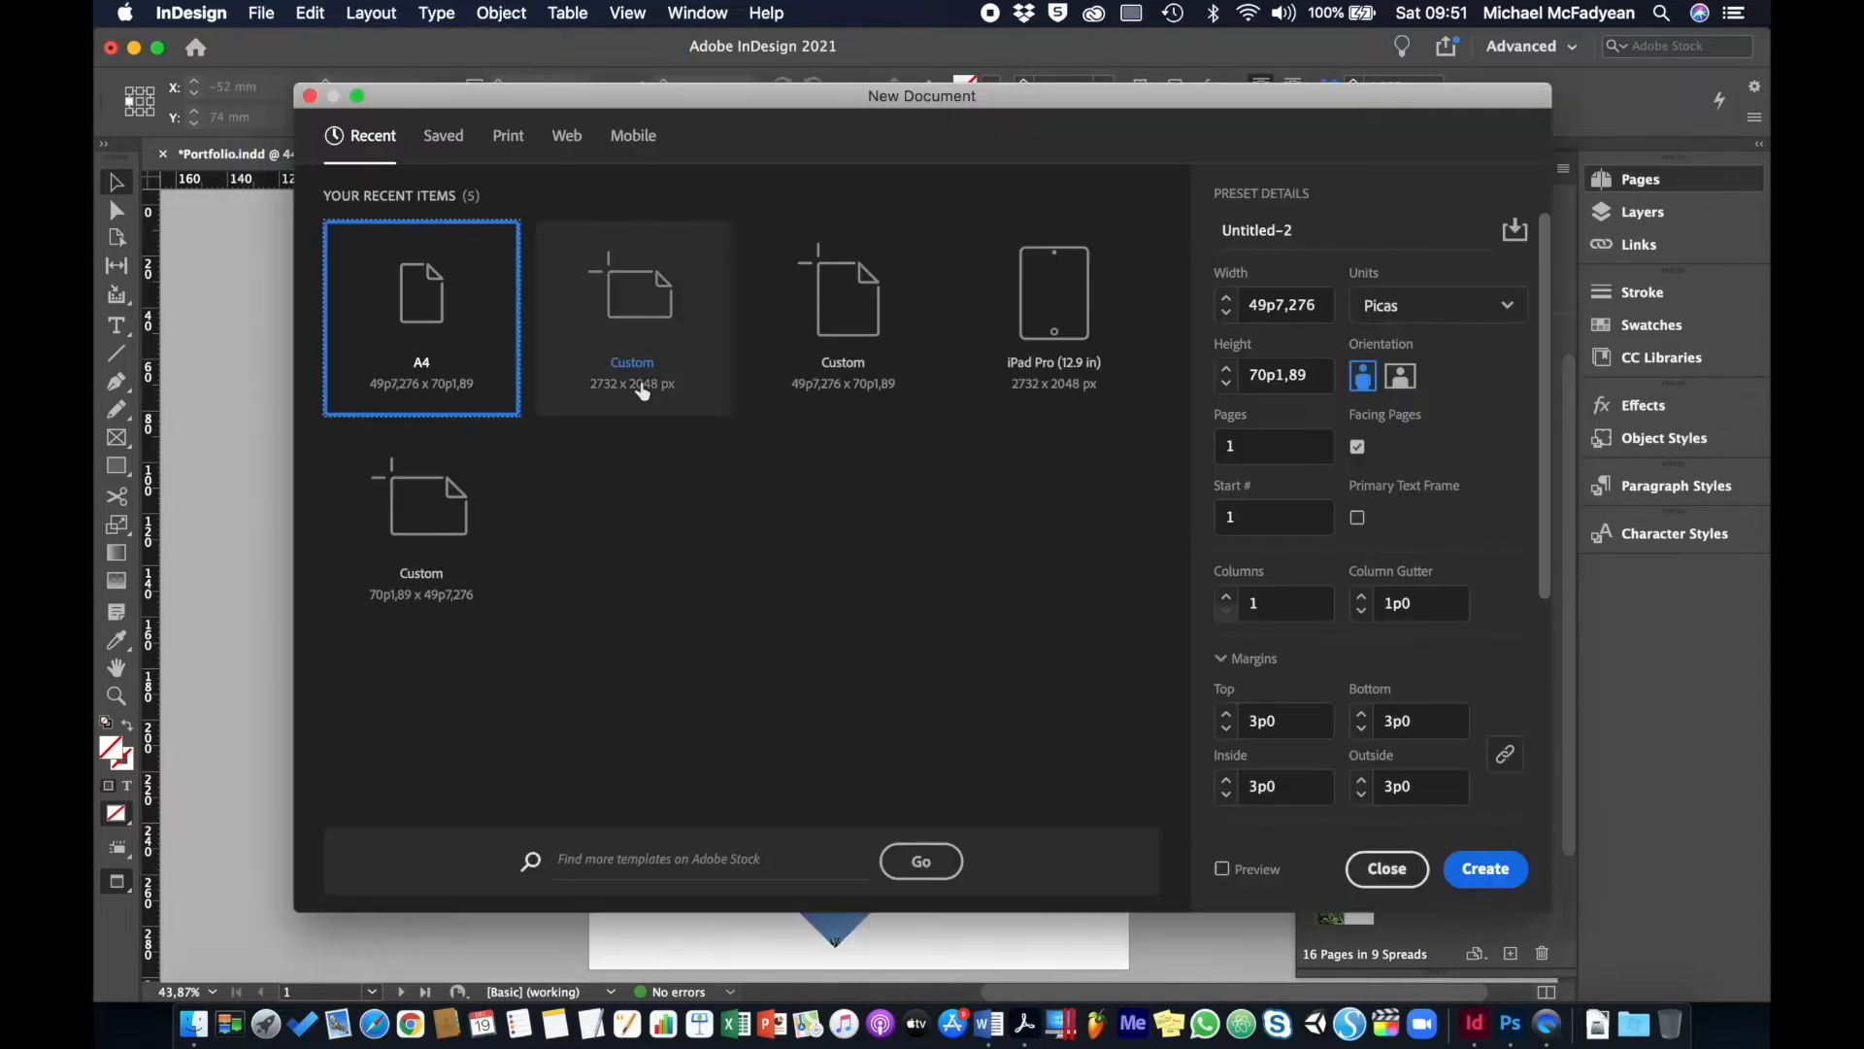
left_click(509, 142)
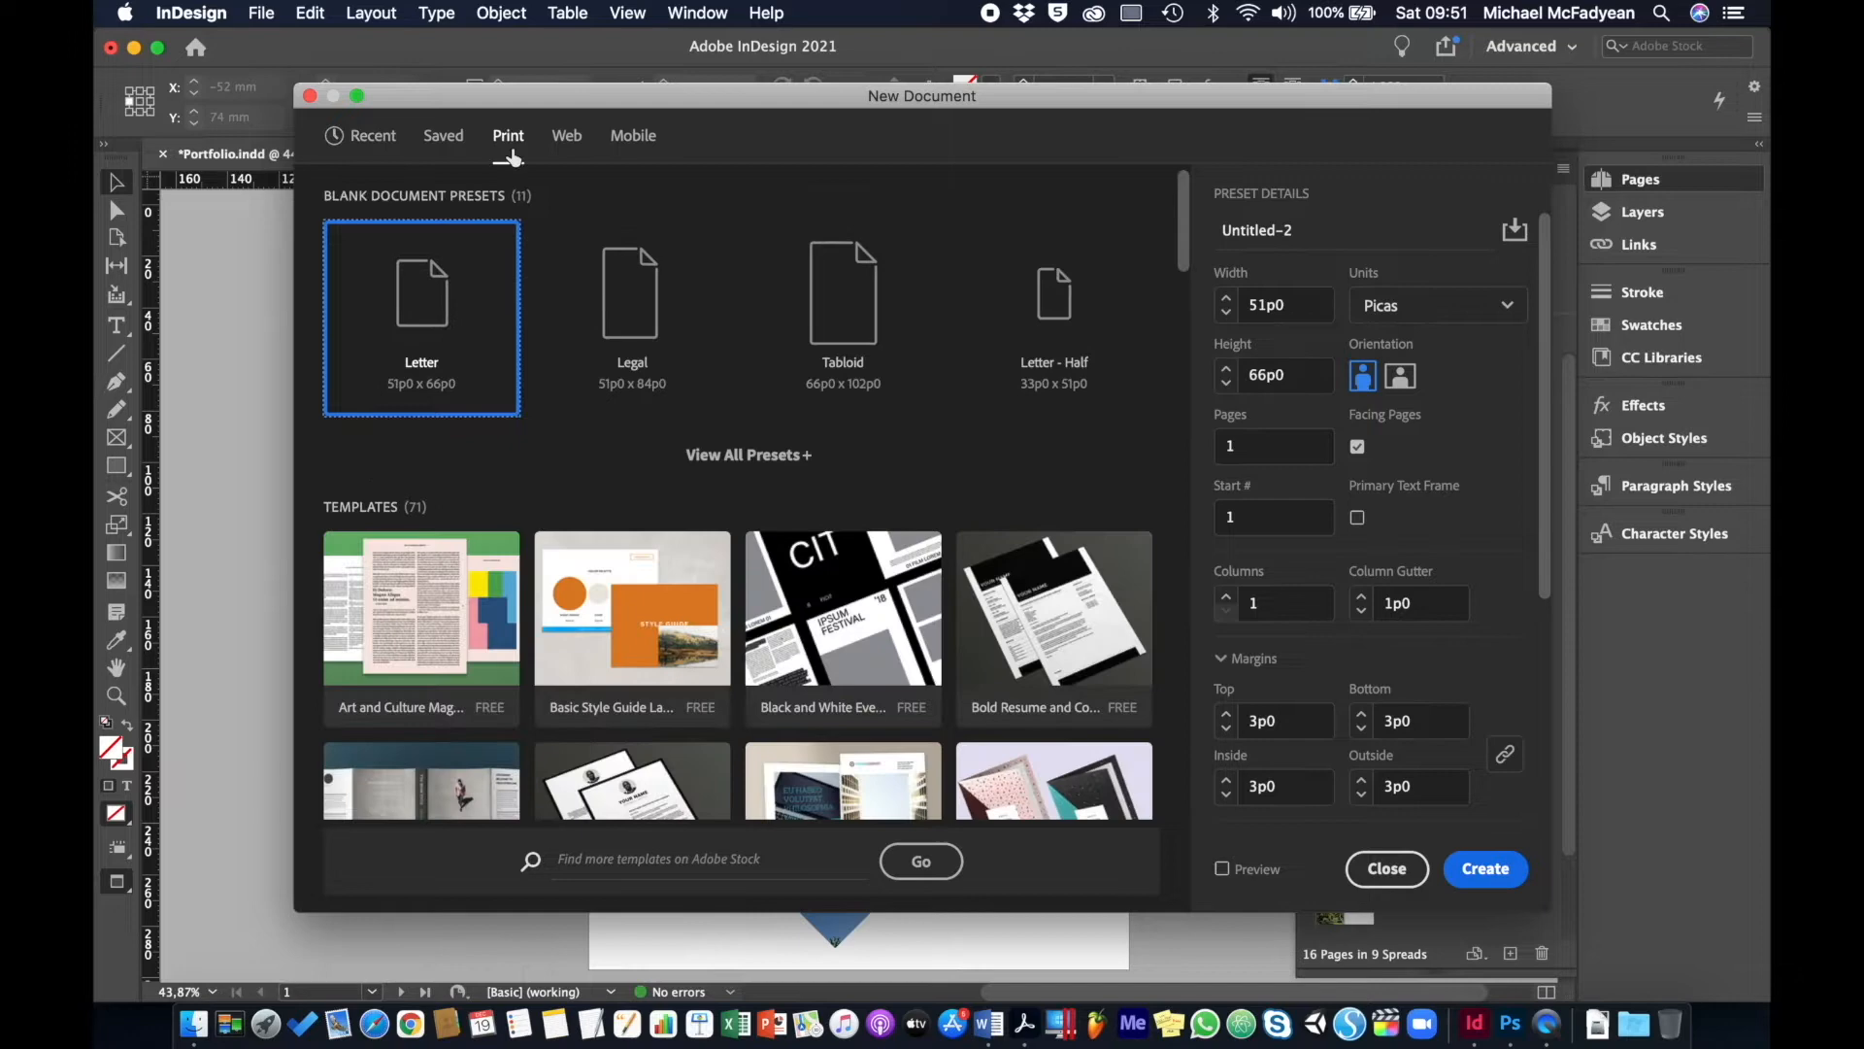
left_click(716, 460)
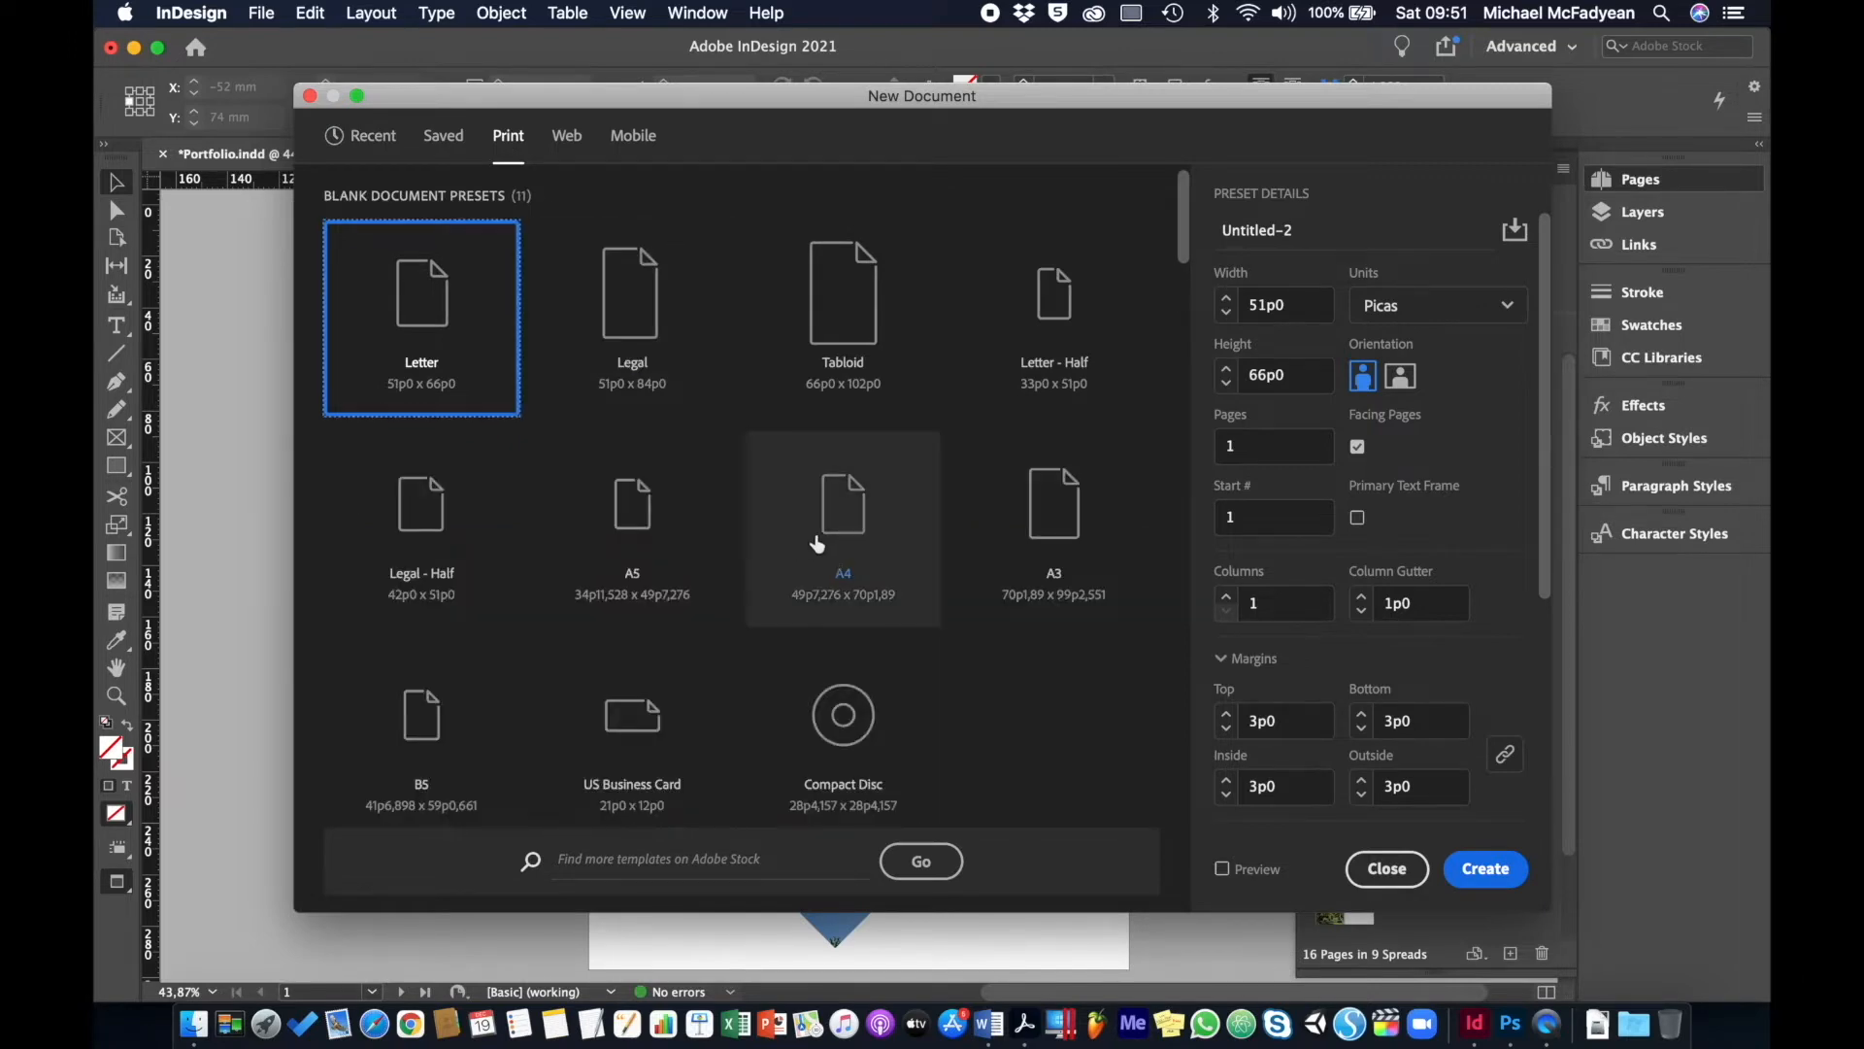
left_click(815, 575)
- Set units to millimetres, 8 pages, 4 columns and a 5 mm gutter
left_click(1424, 321)
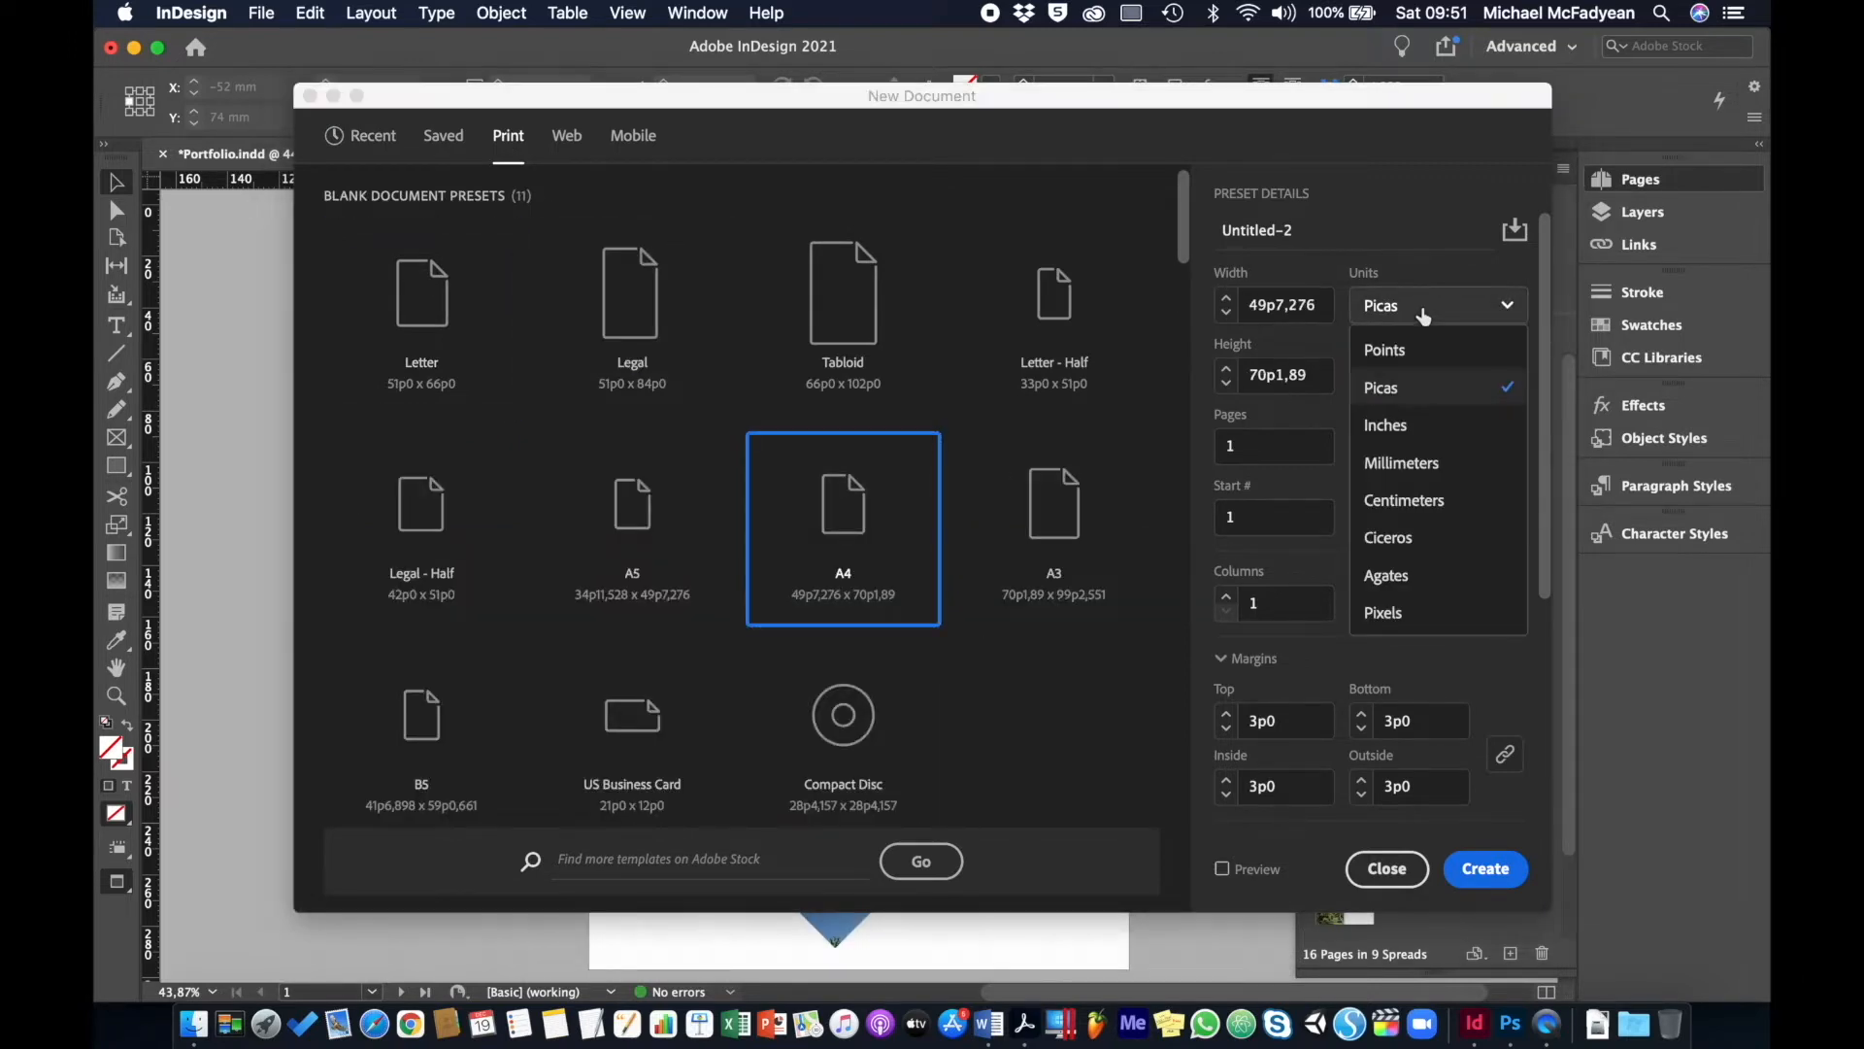
left_click(1417, 462)
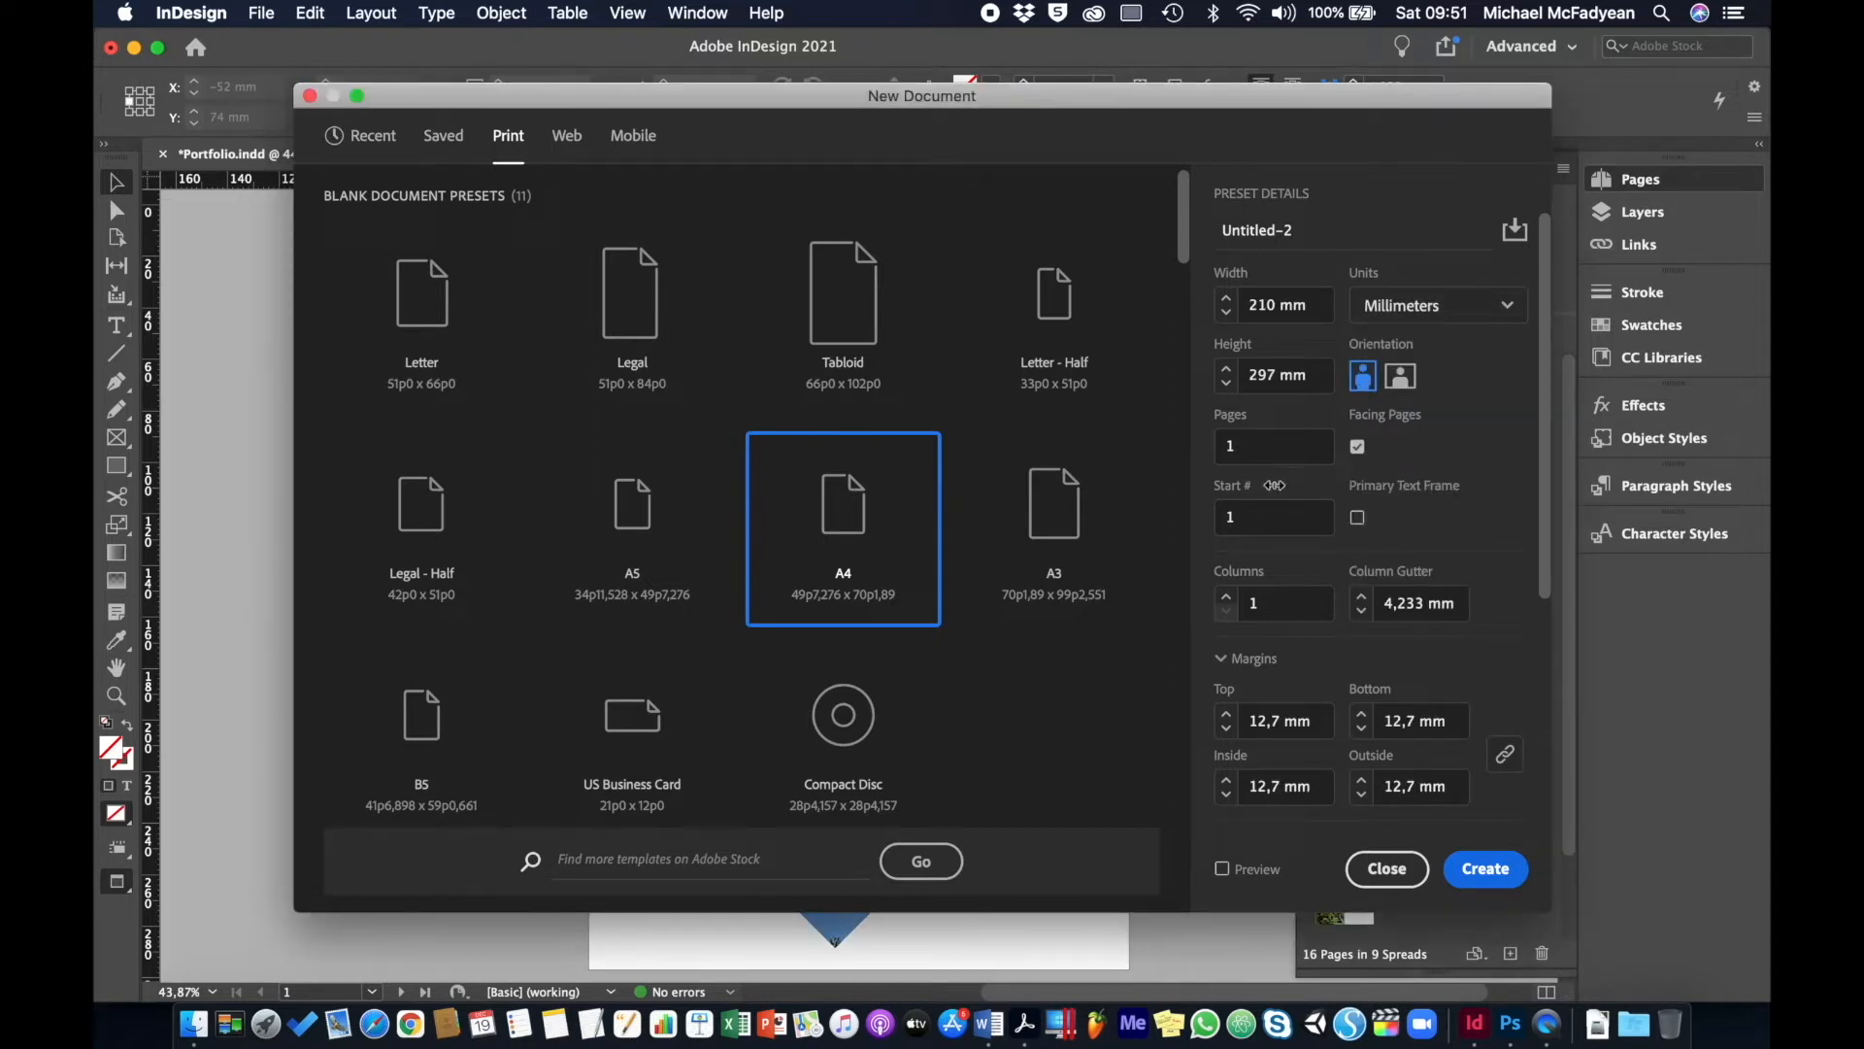
left_click(1256, 445)
type("8")
left_click(1226, 603)
left_click(1226, 598)
left_click(1226, 598)
left_click(1361, 598)
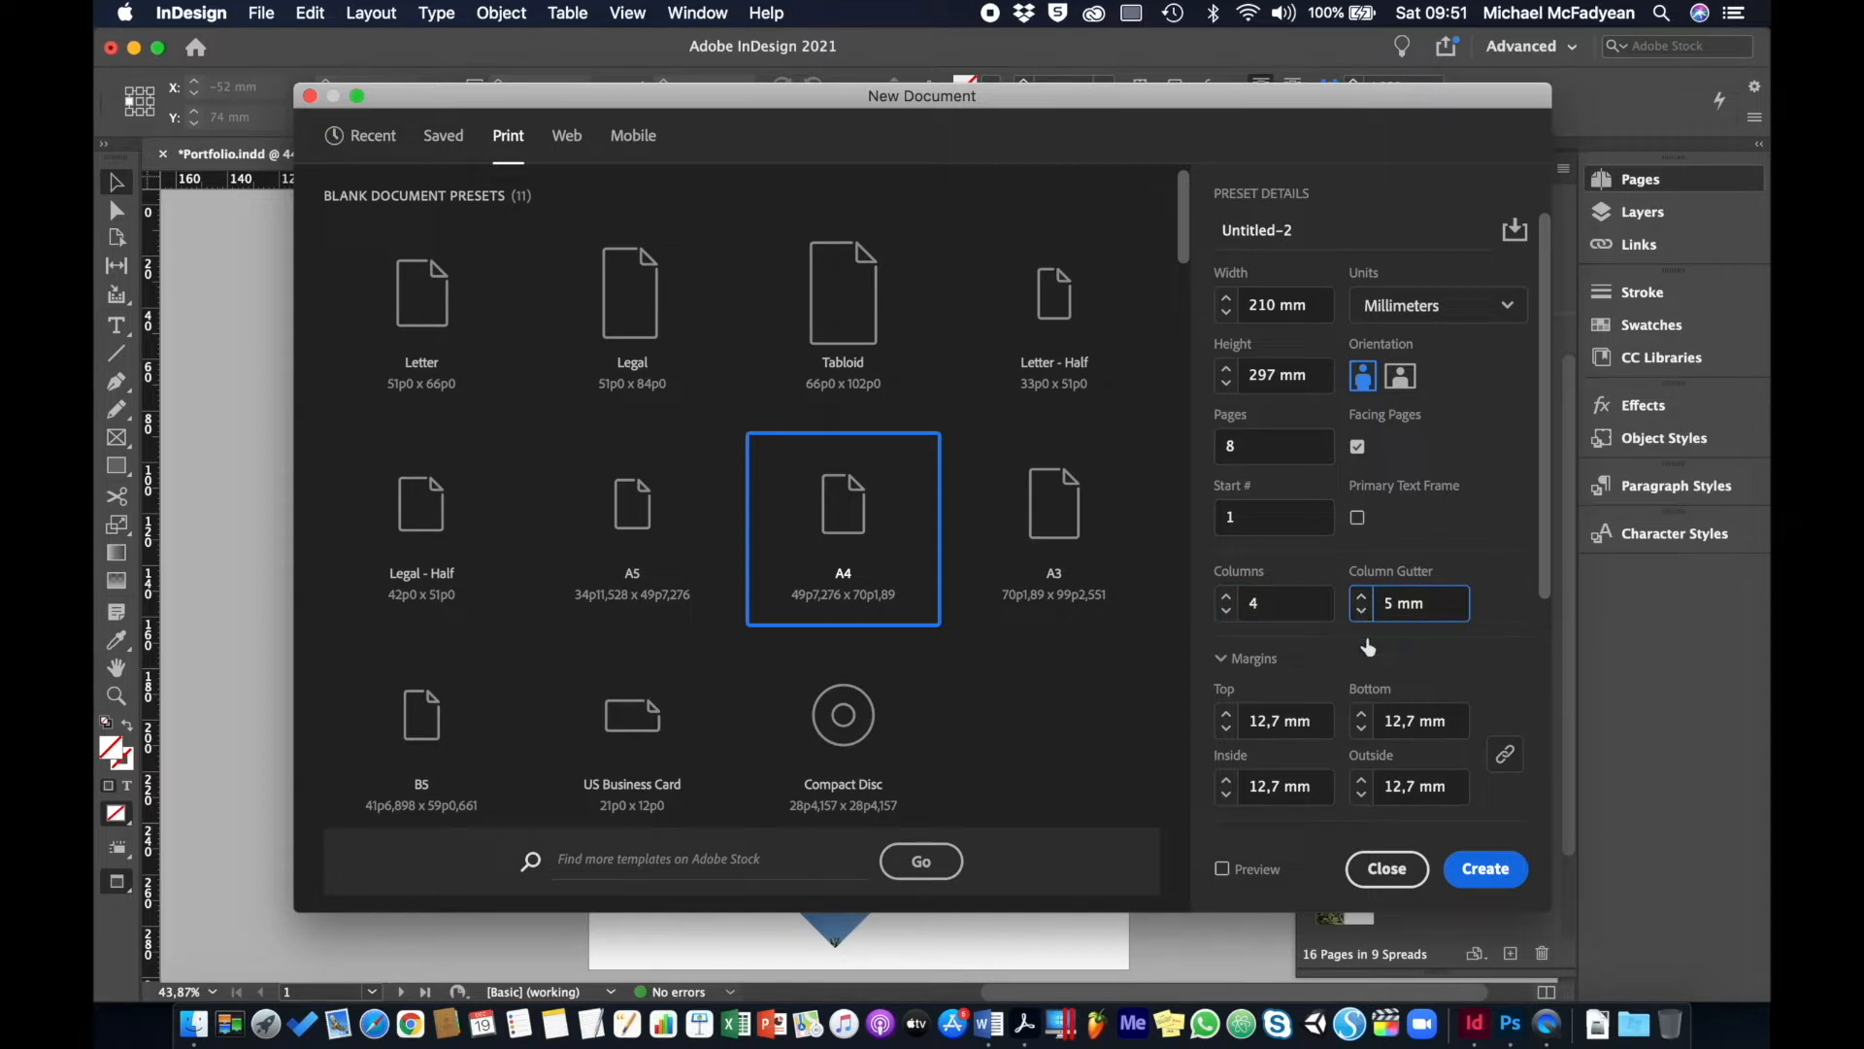
scroll(1429, 646, "down", 3)
scroll(1429, 646, "up", 2)
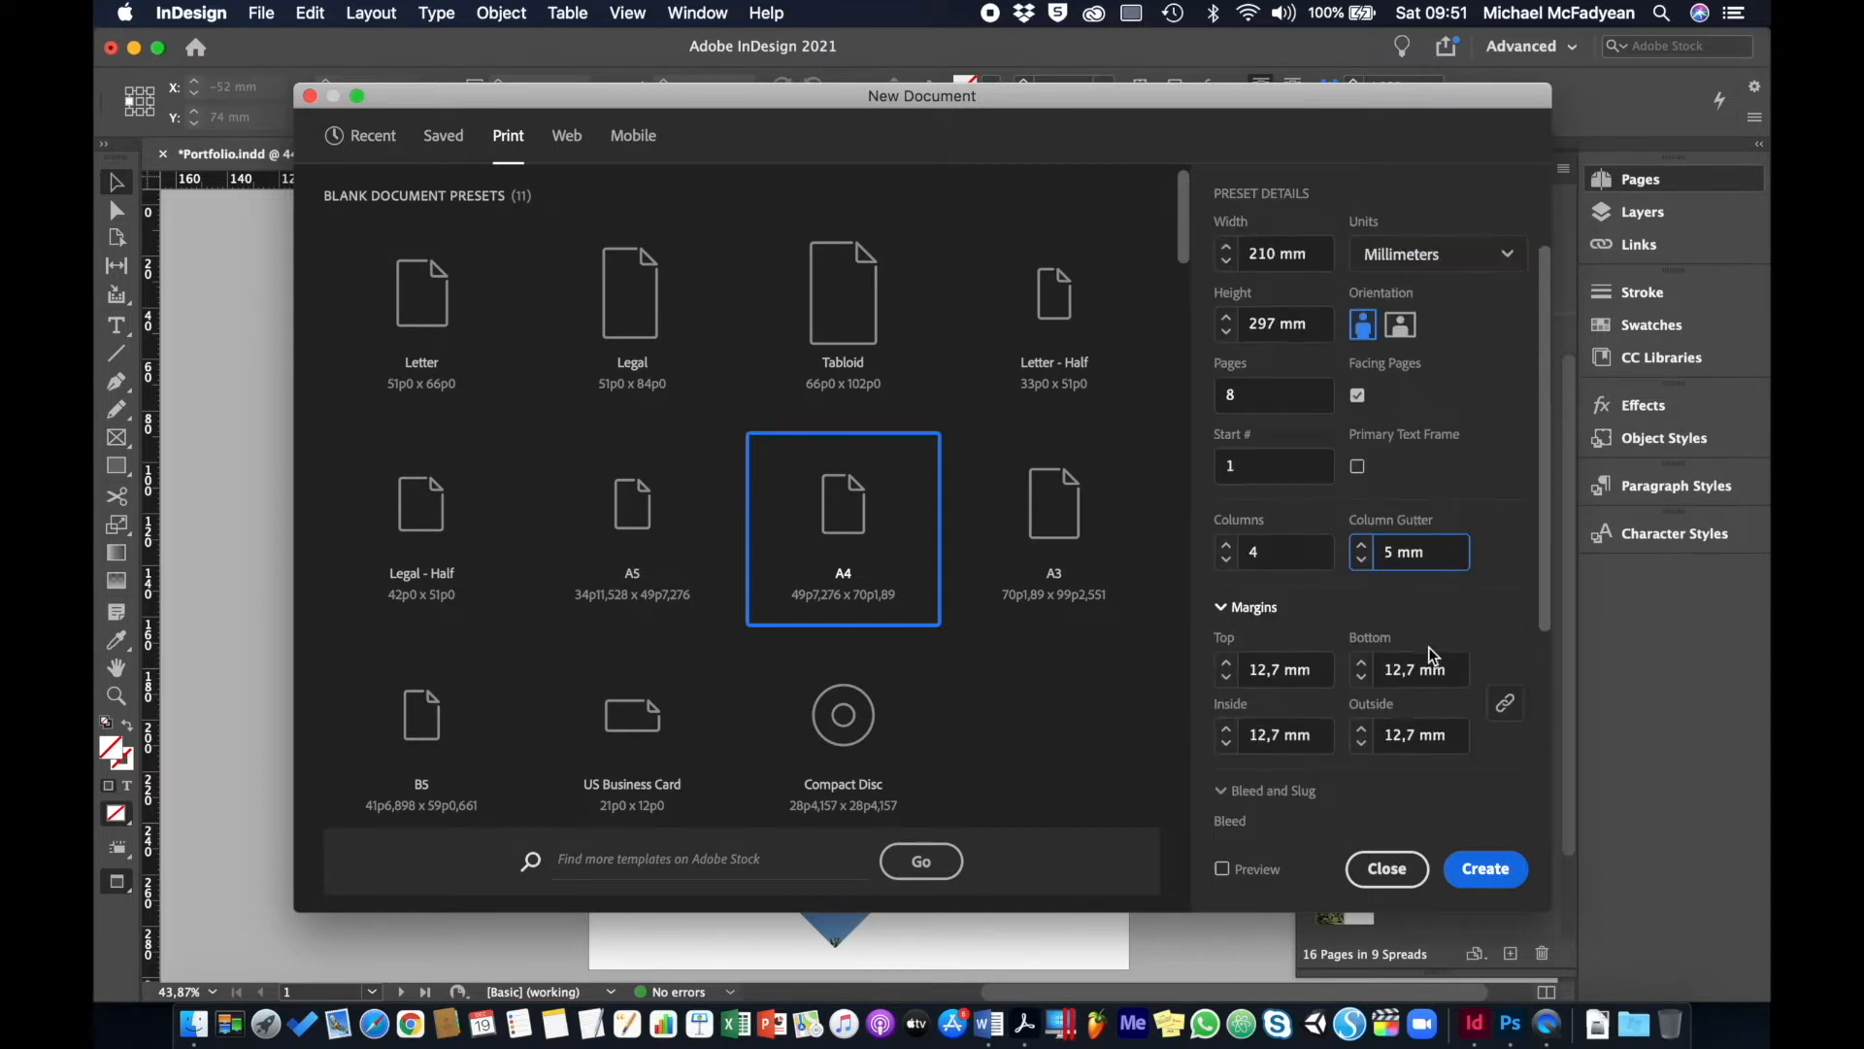
- Unlink the margins and set top 20, bottom 10, inside 20, outside 10 mm
left_click(1506, 707)
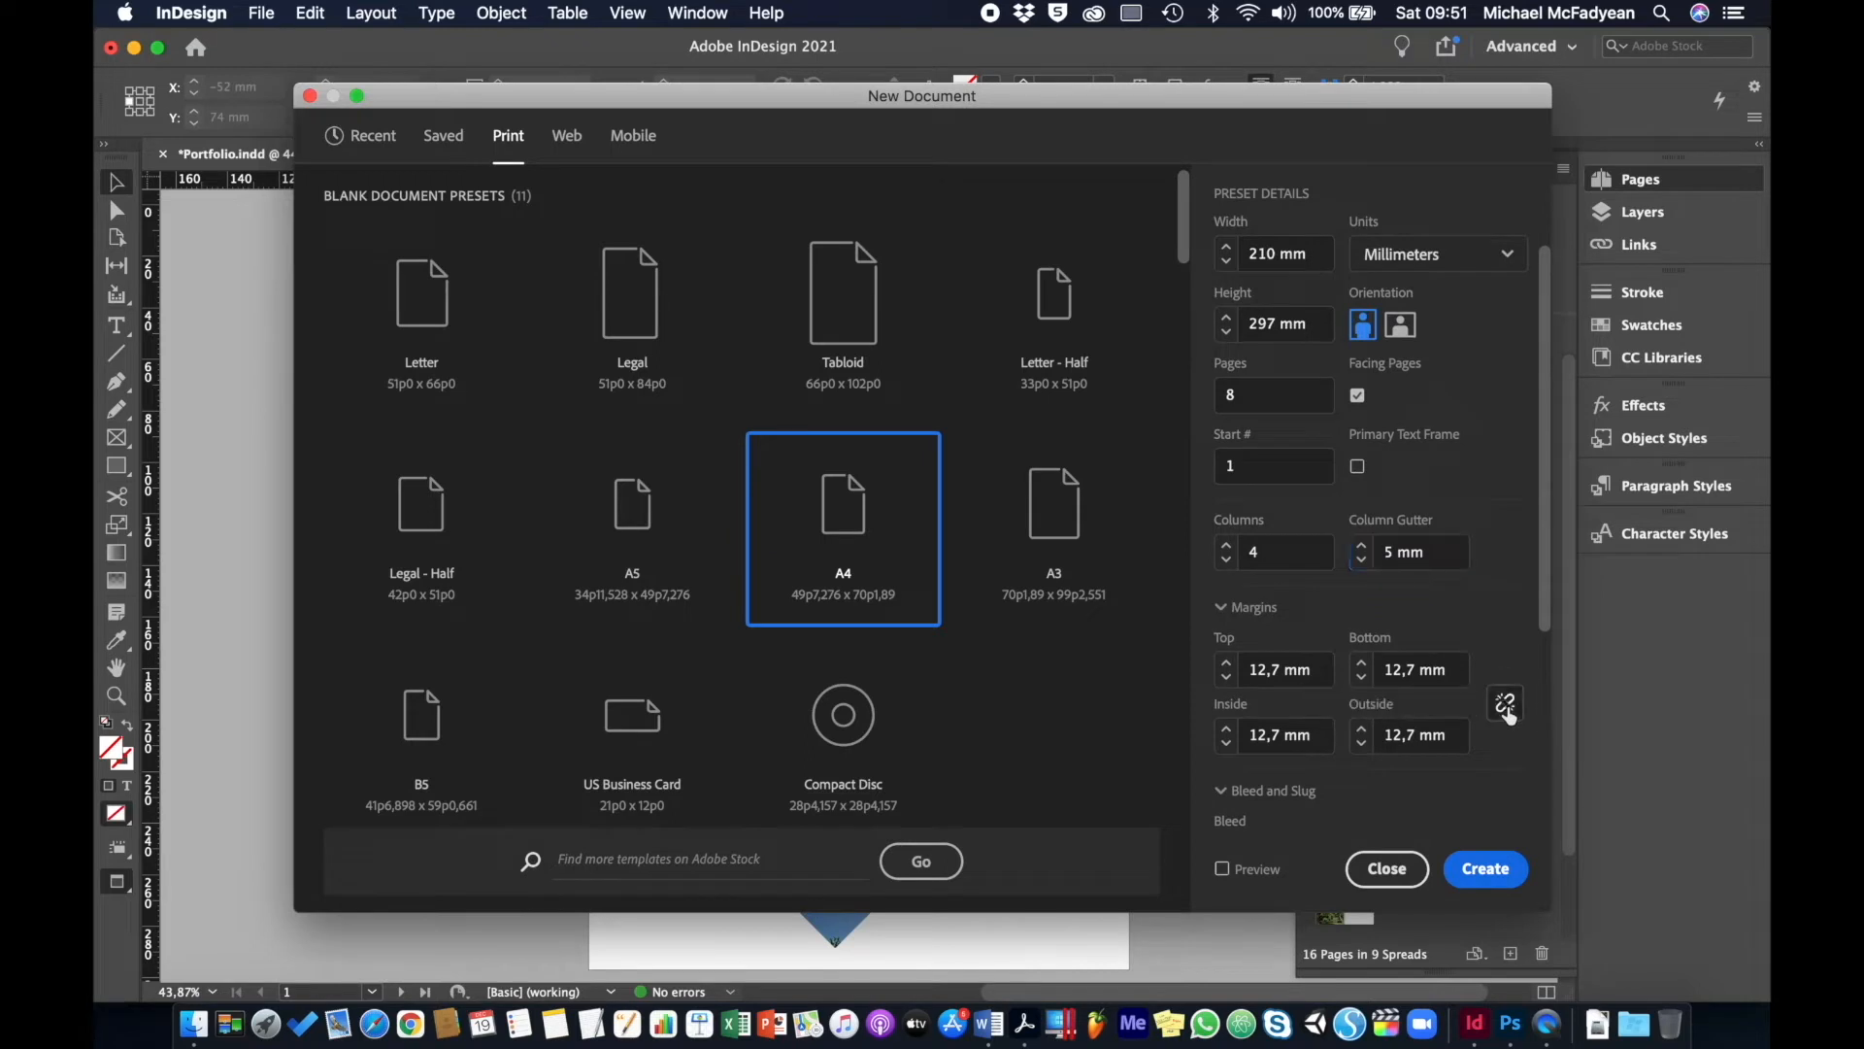
left_click(1271, 670)
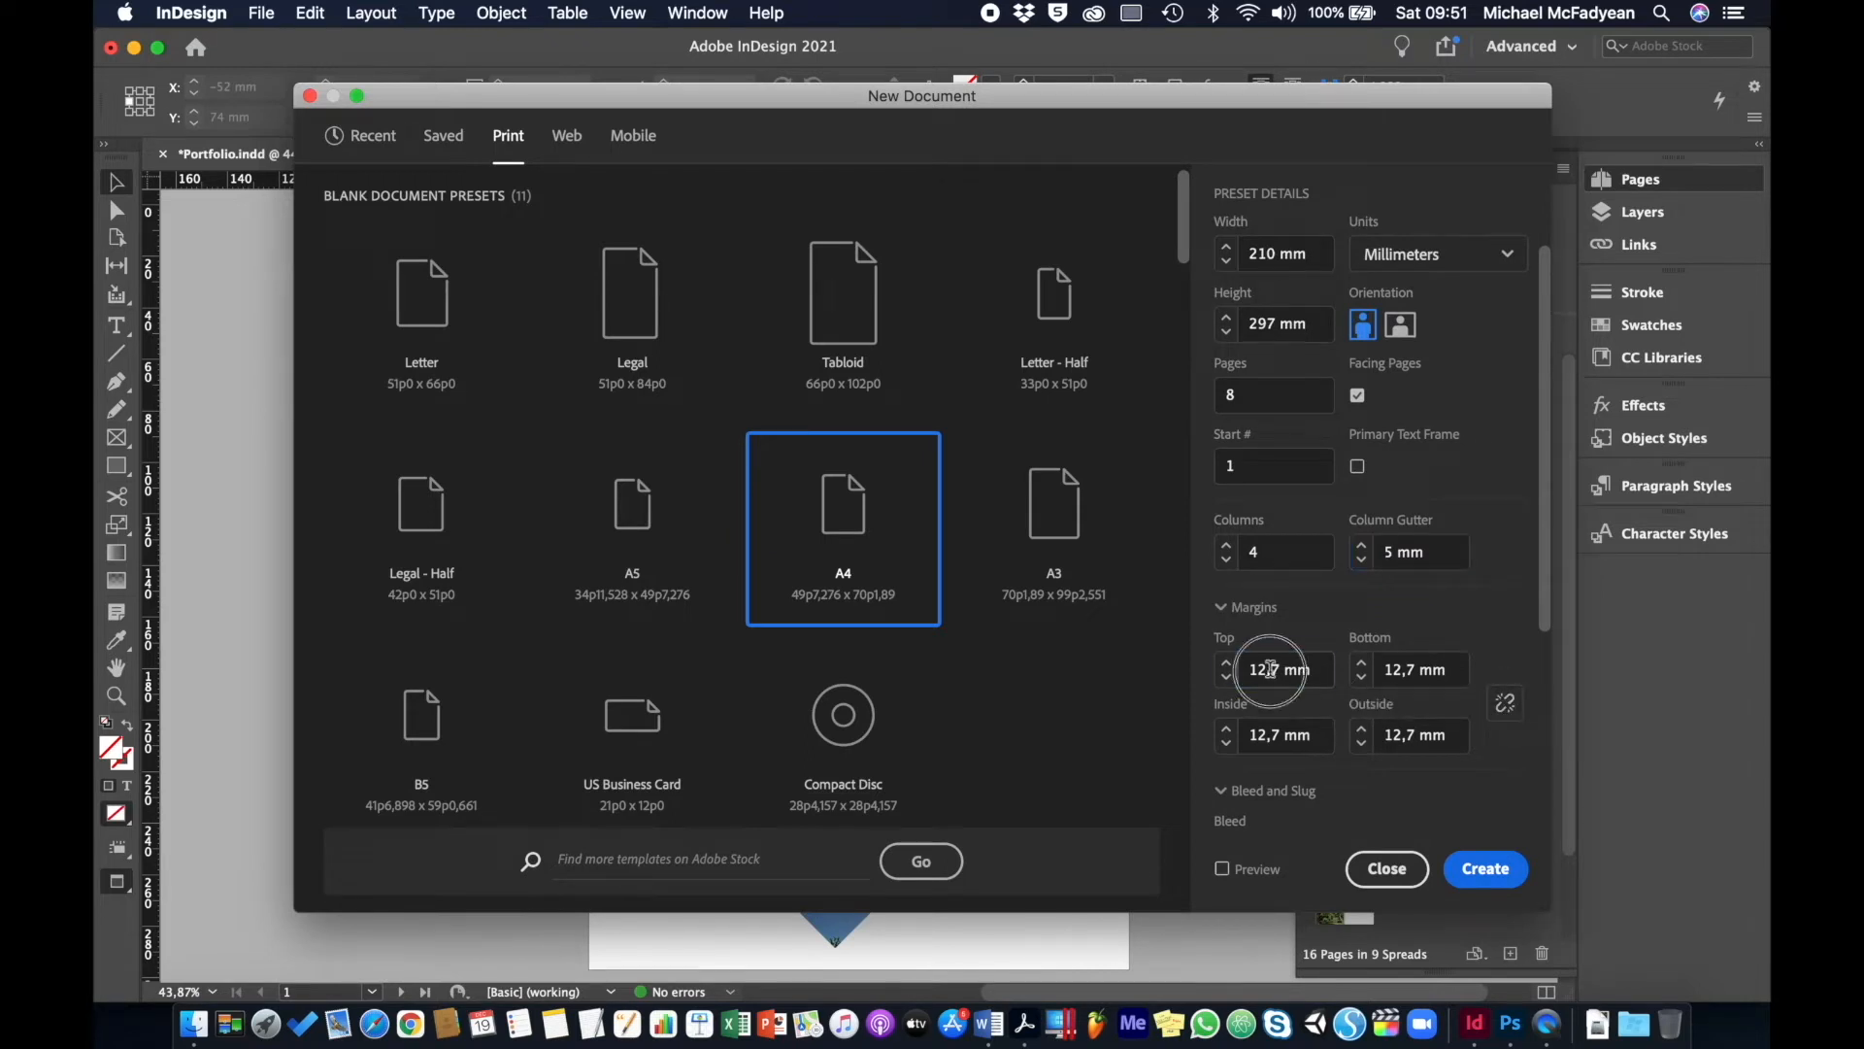
double_click(1271, 670)
type("20")
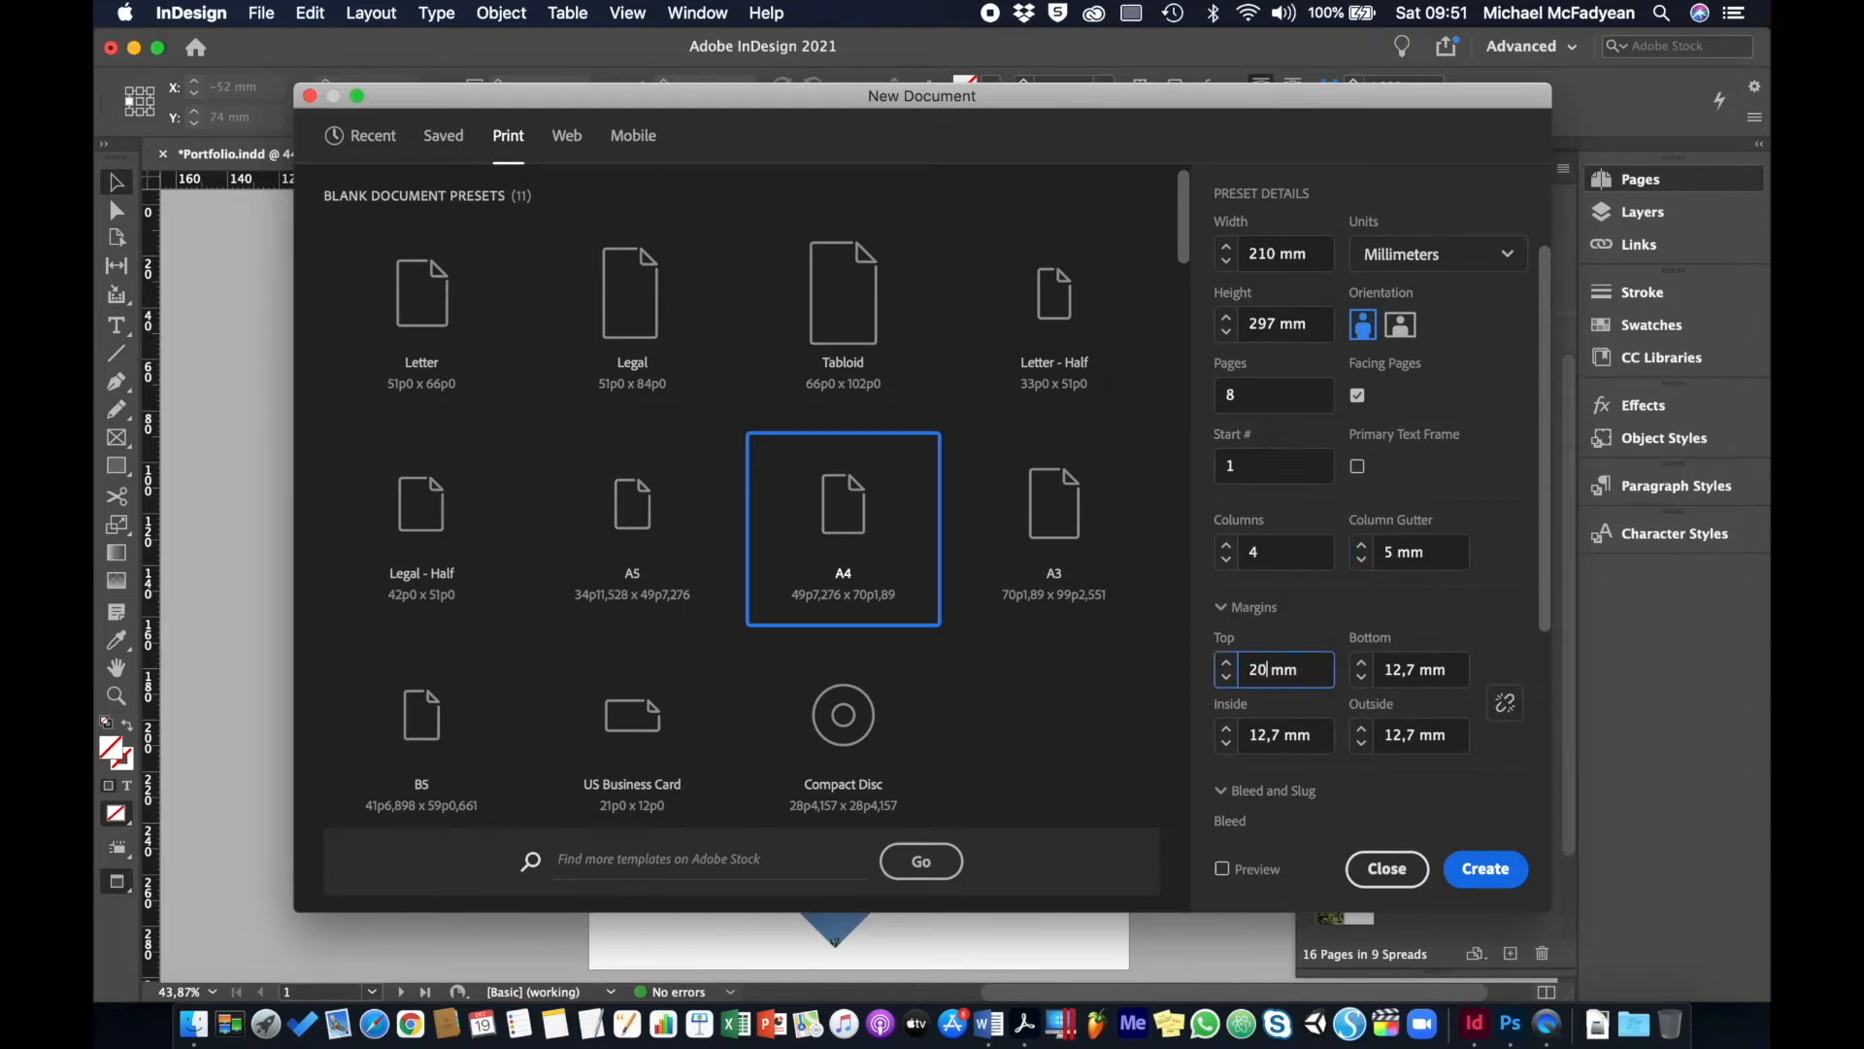
key("Tab")
type("10")
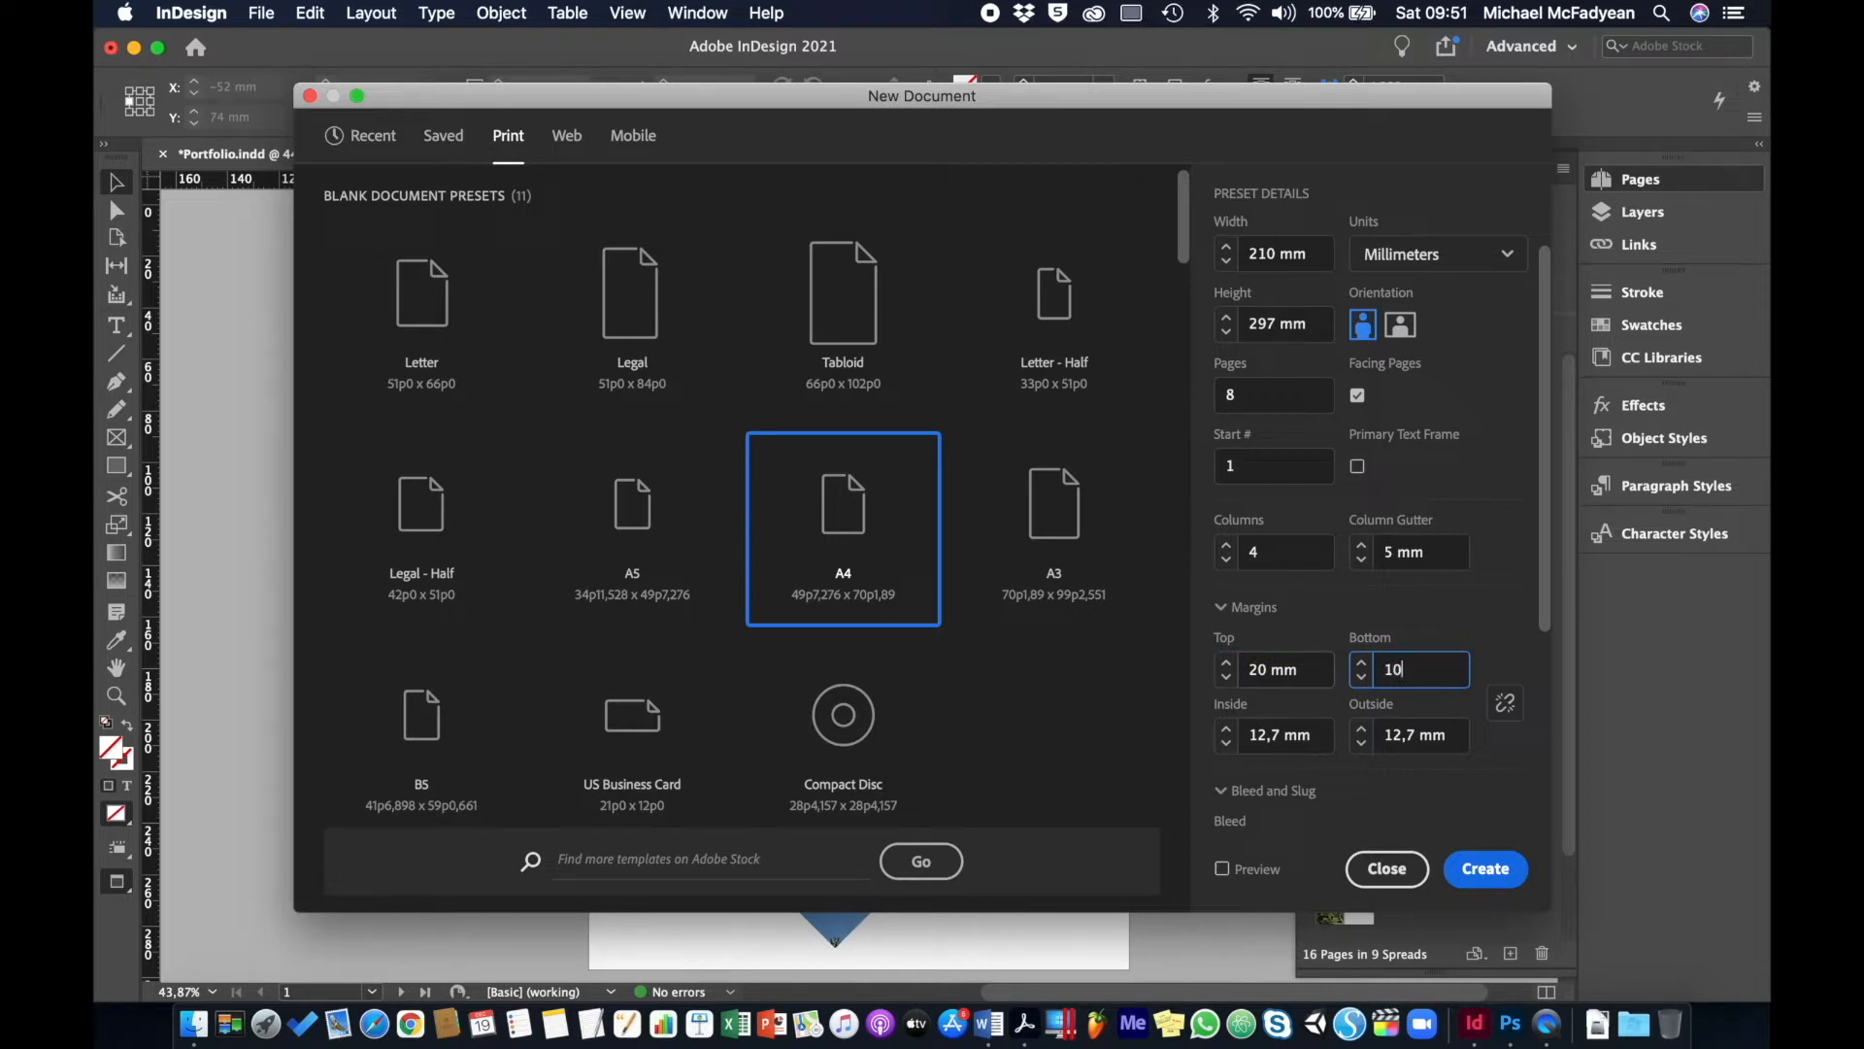
key("Tab")
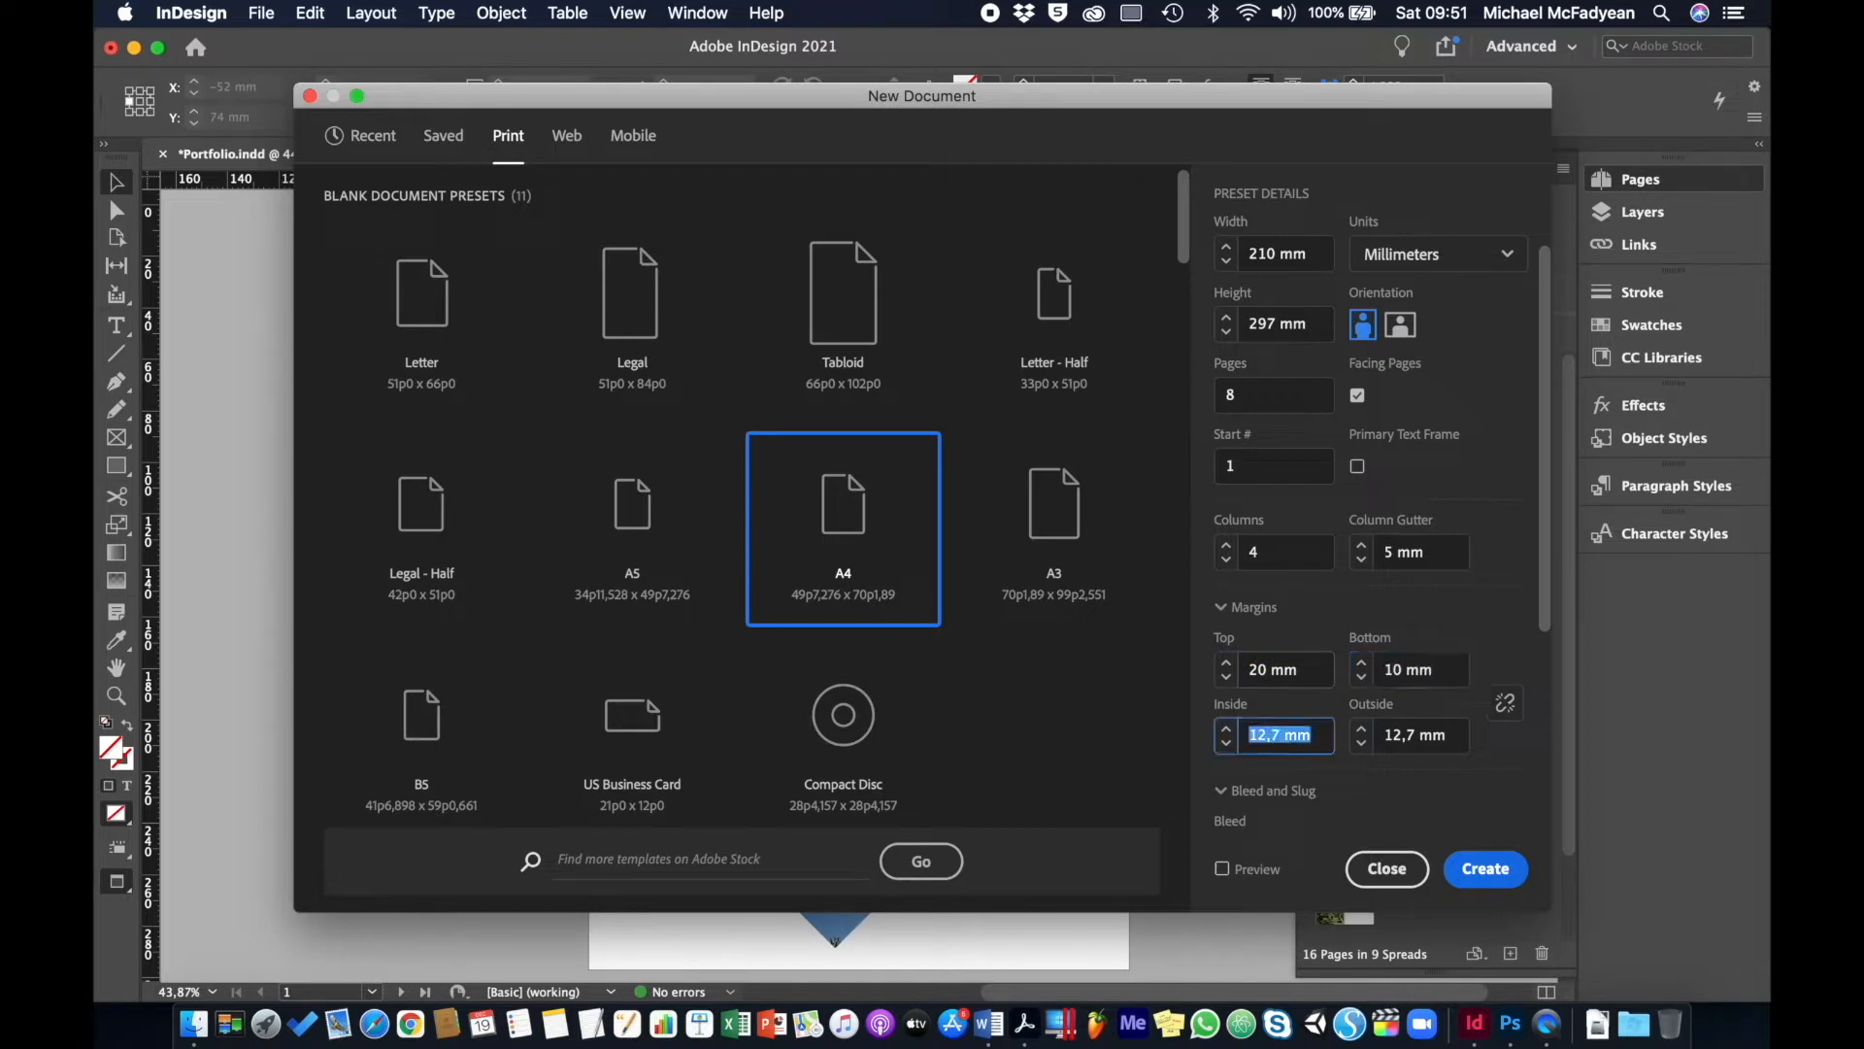
type("20")
key("Tab")
type("10")
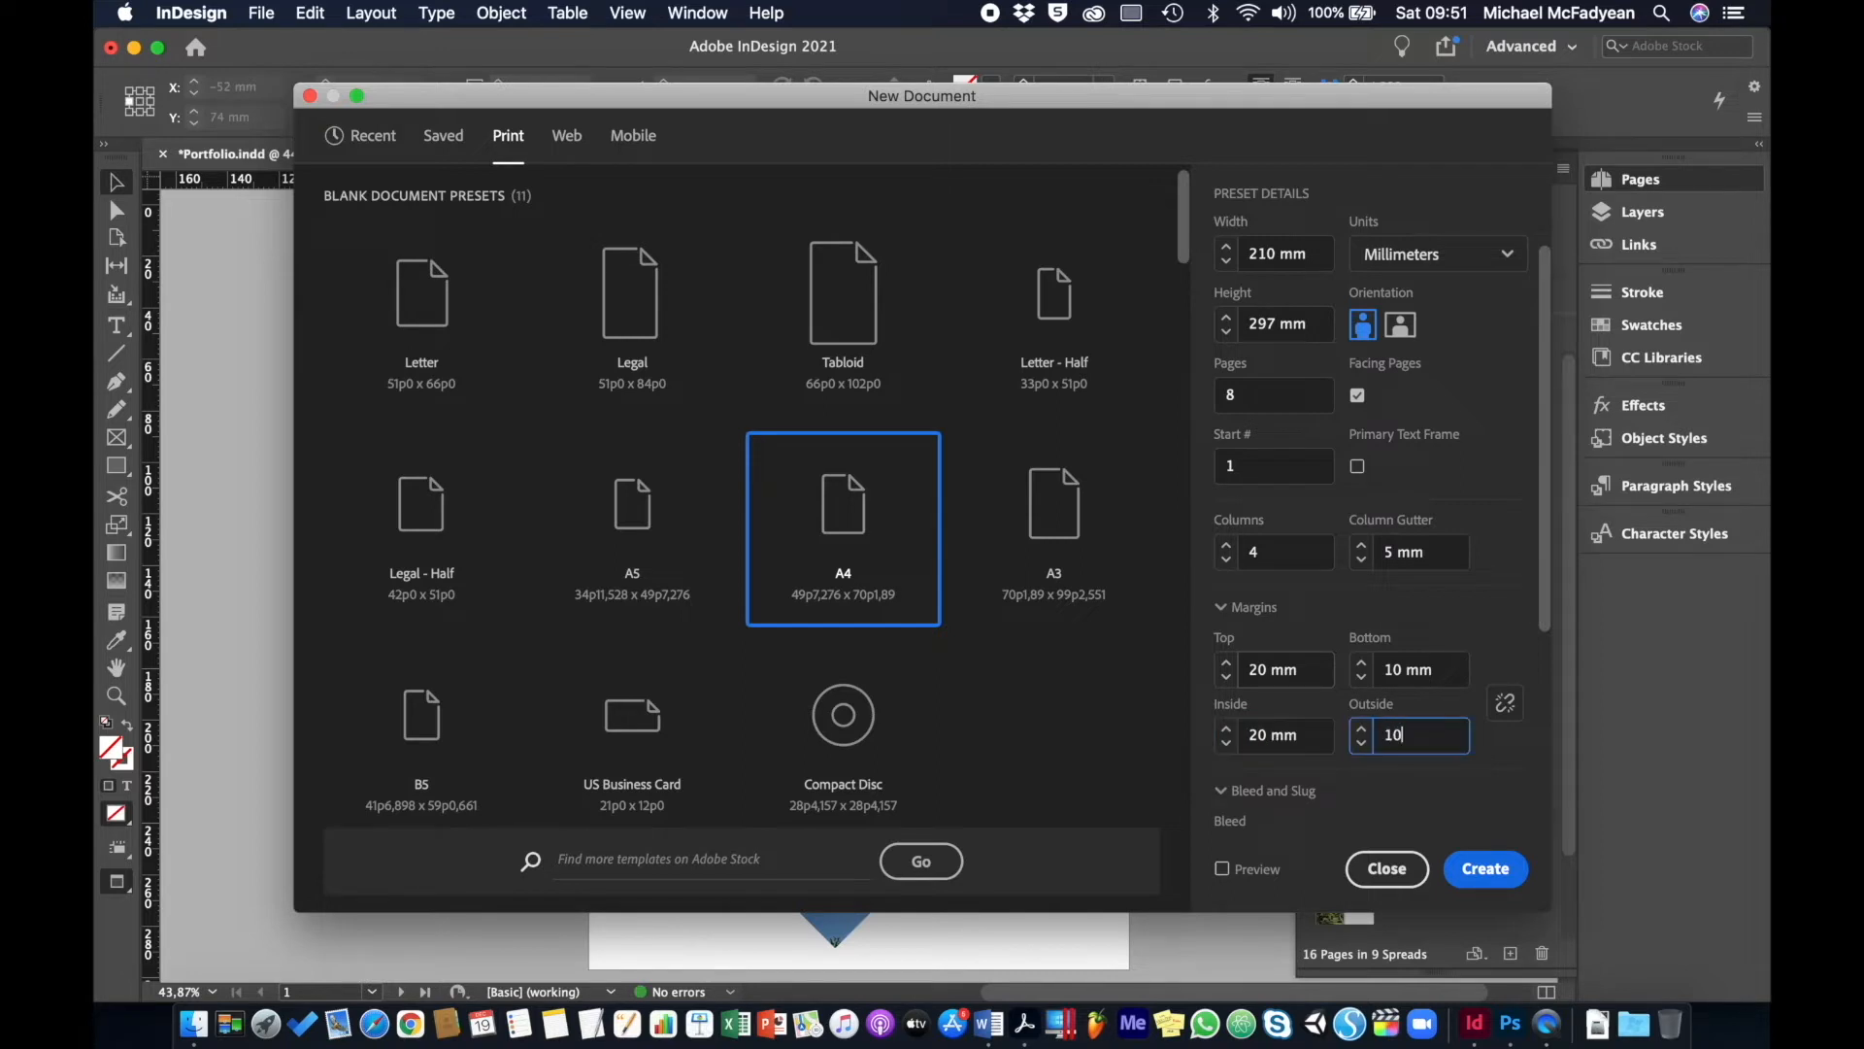
scroll(1340, 583, "down", 4)
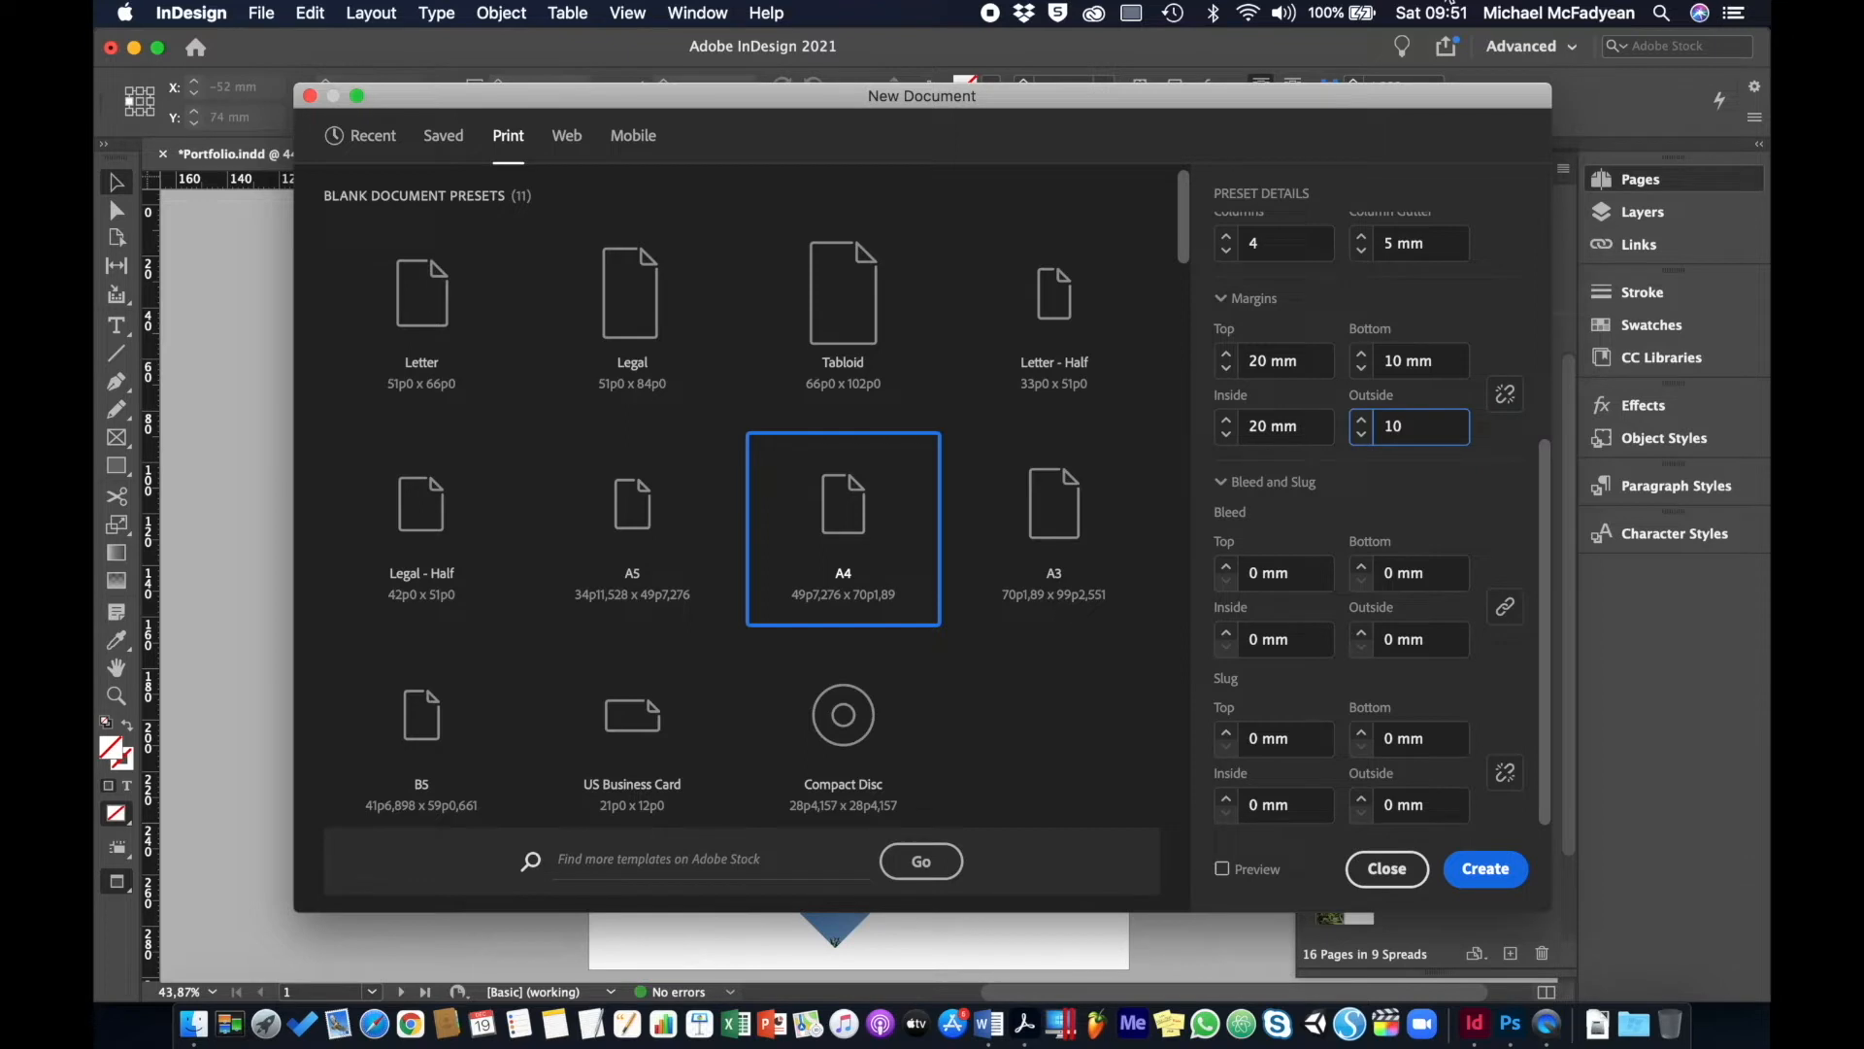
- Set a 3 mm bleed on all sides and begin editing the bottom slug
left_click(1227, 568)
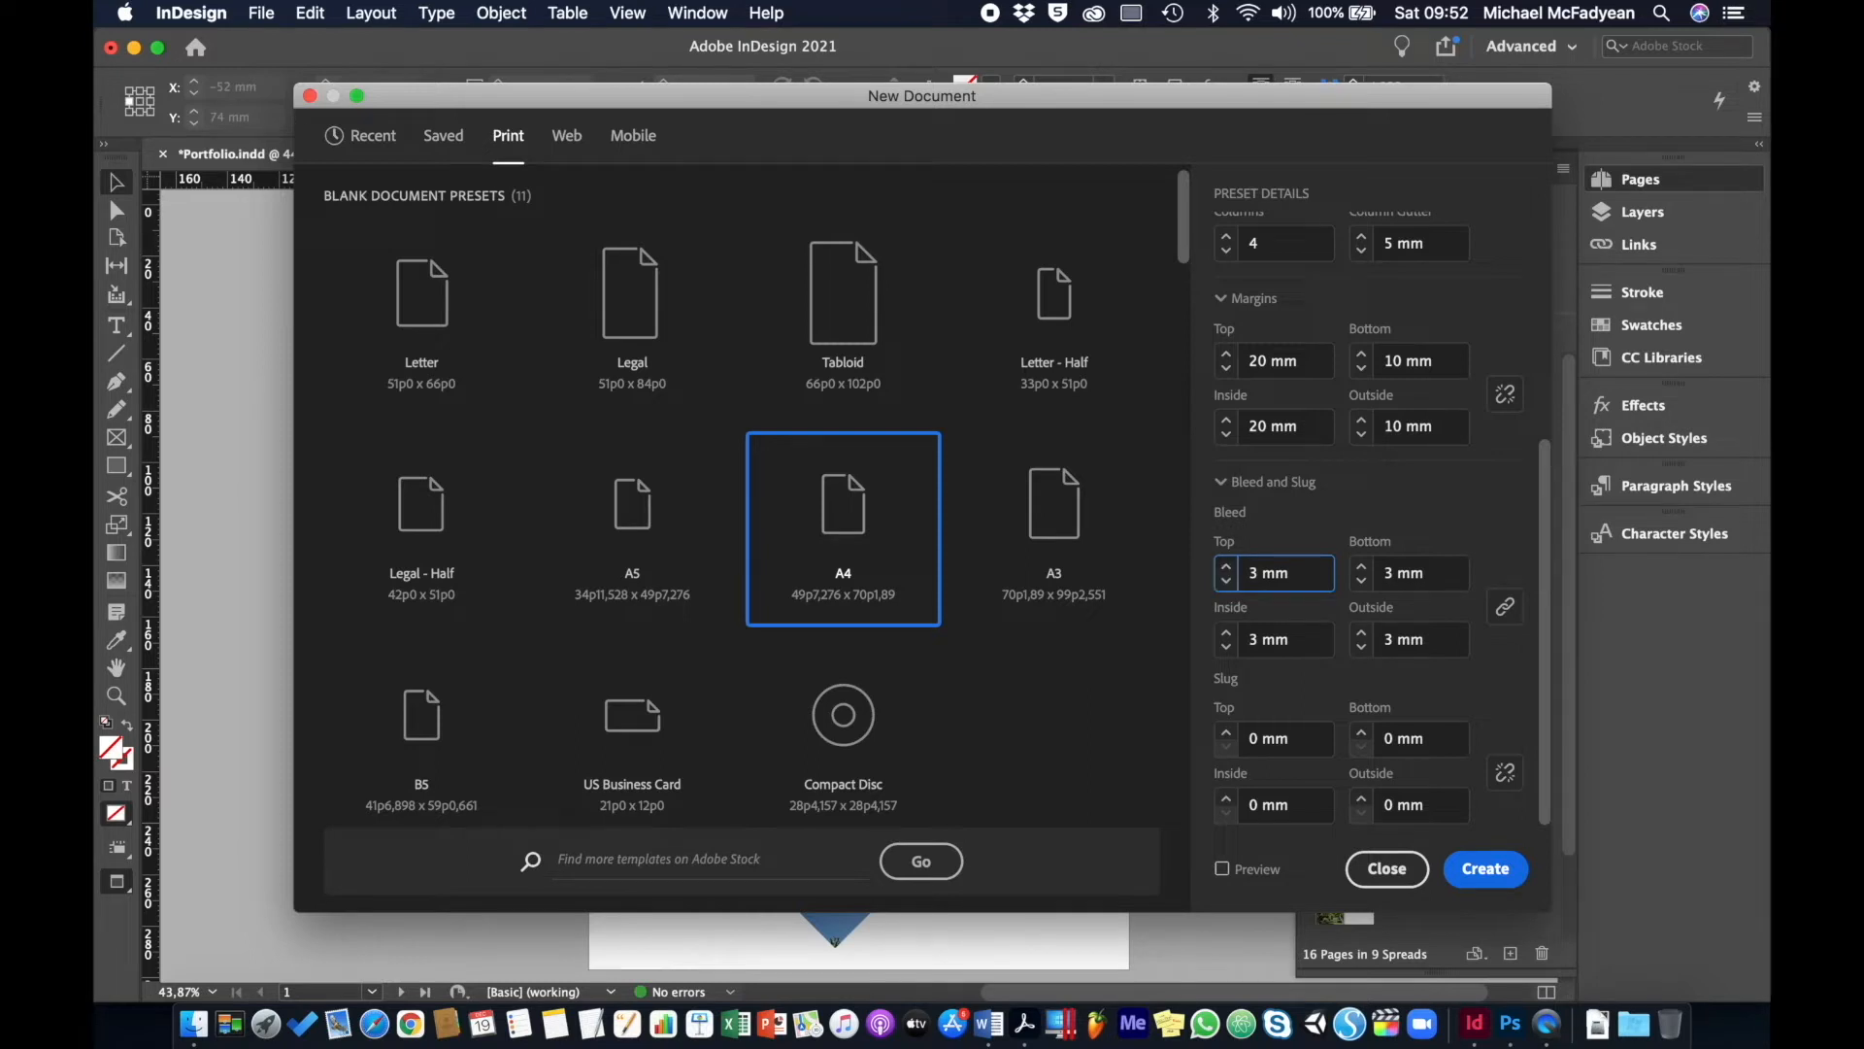
left_click(1392, 739)
type("2")
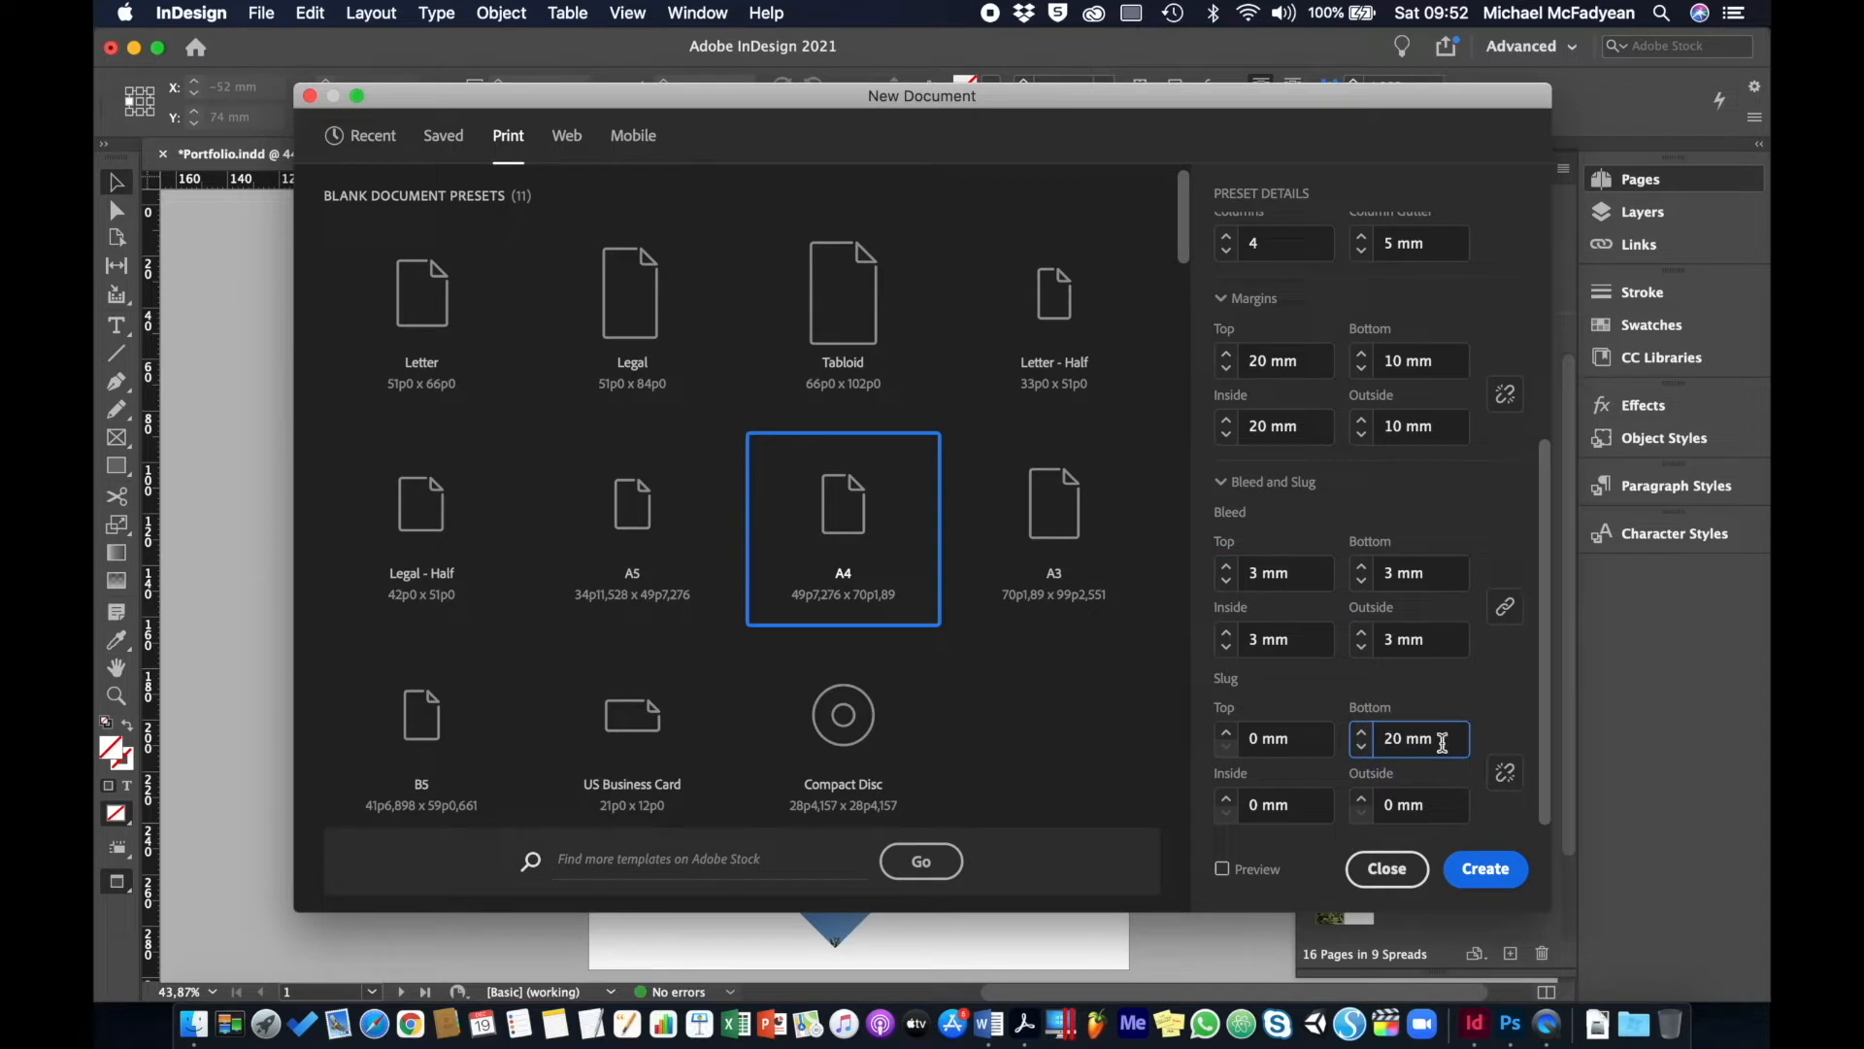
scroll(1419, 741, "up", 12)
scroll(1419, 741, "up", 8)
scroll(1429, 670, "up", 8)
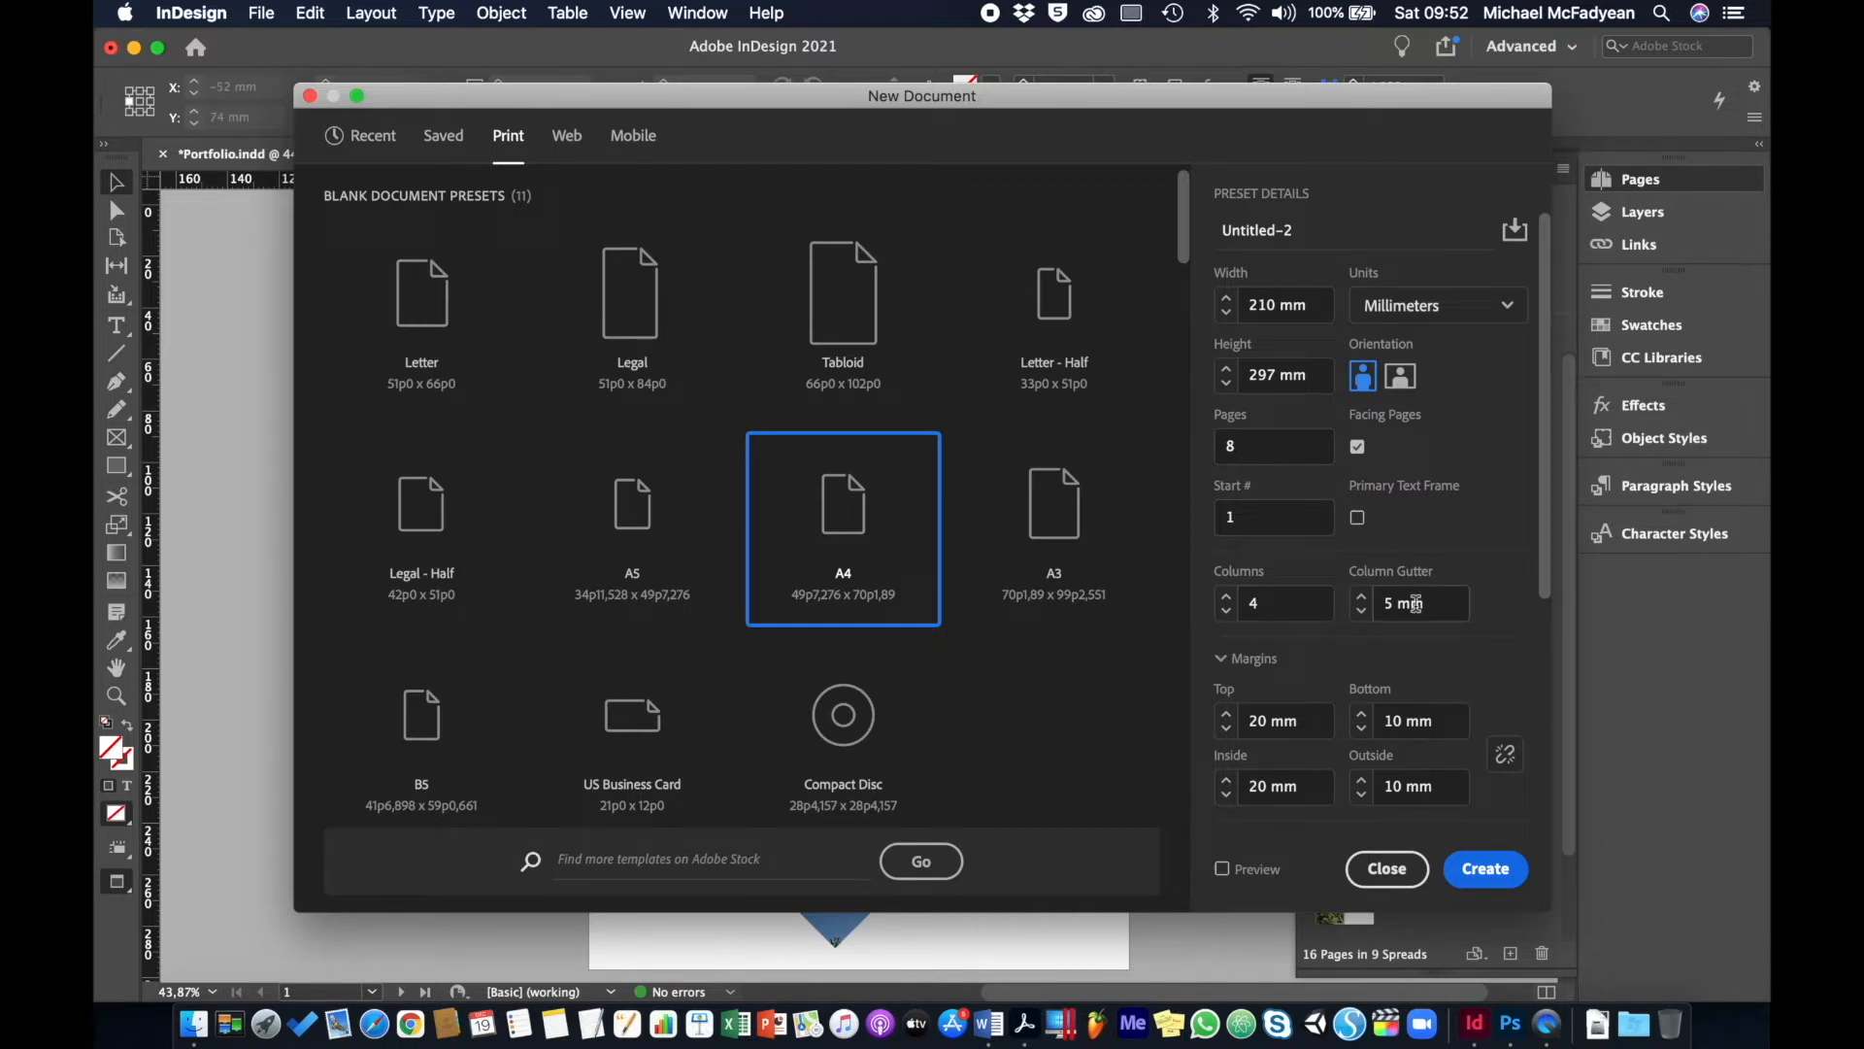
scroll(1406, 676, "down", 3)
scroll(1406, 675, "up", 3)
scroll(1406, 680, "down", 2)
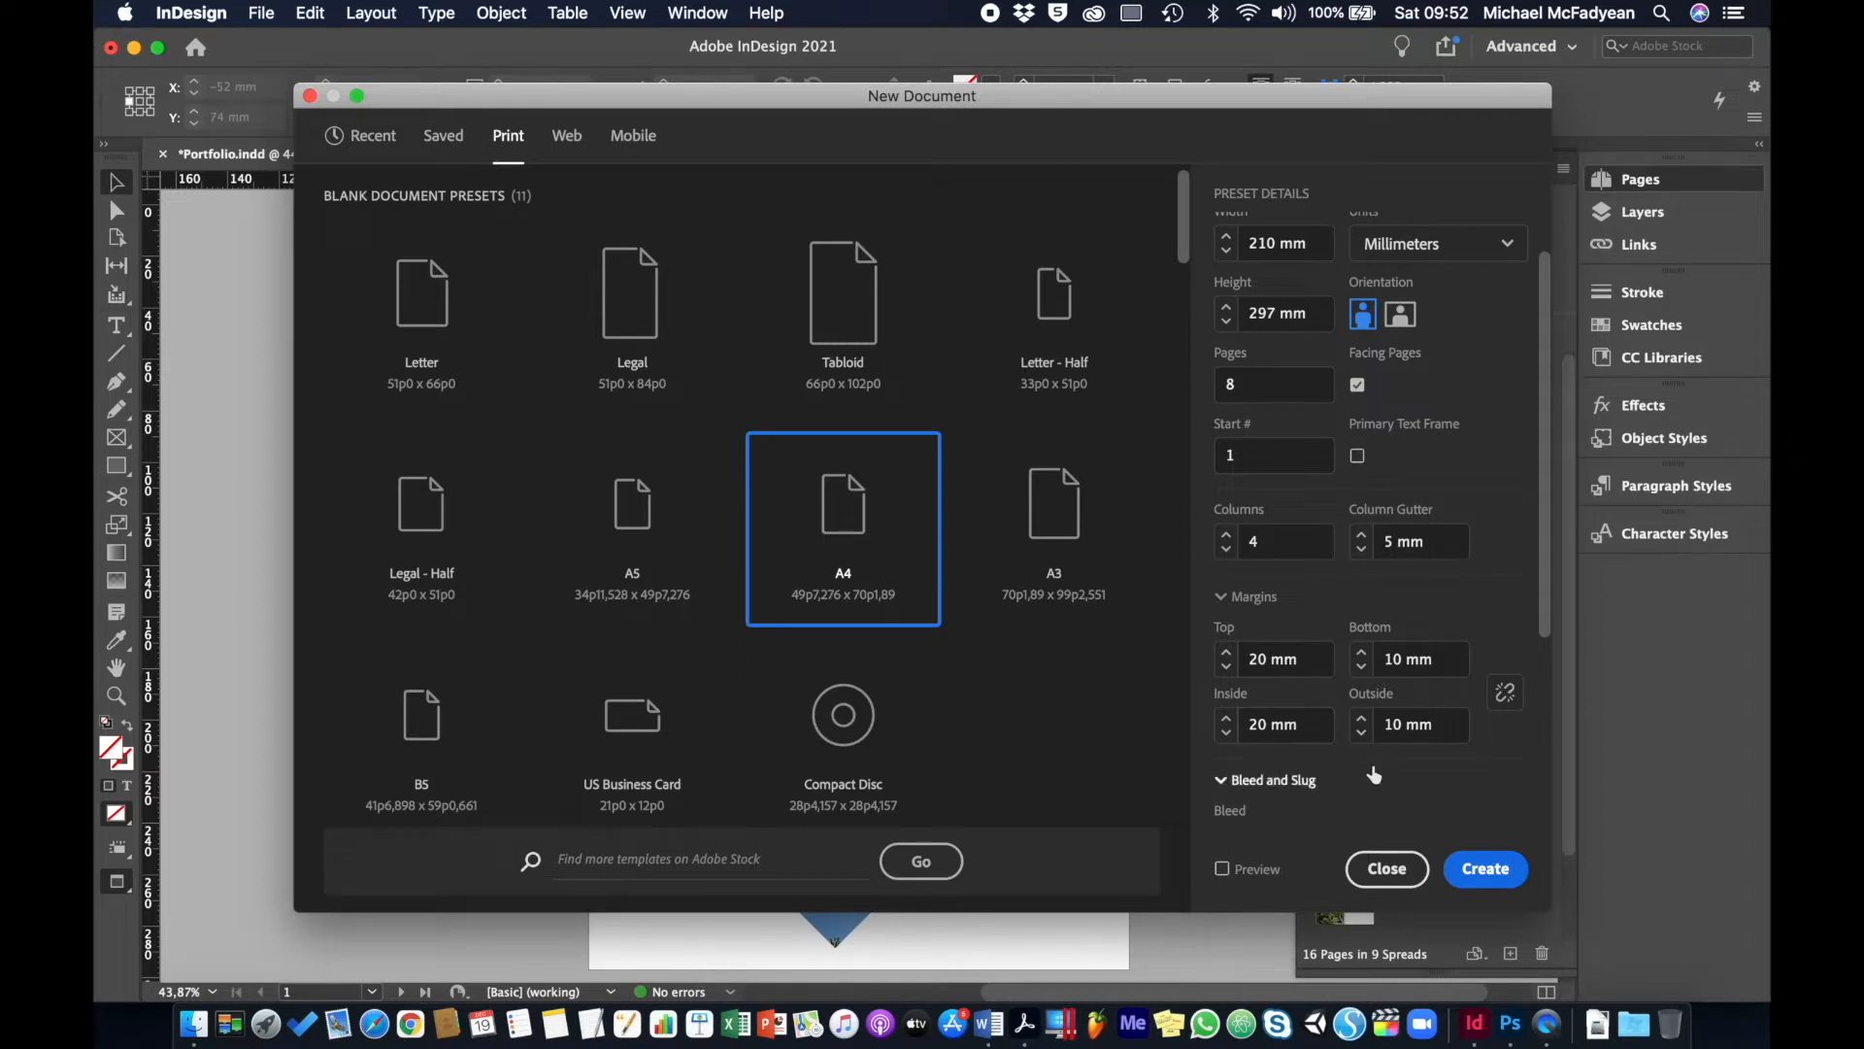
scroll(1374, 773, "down", 5)
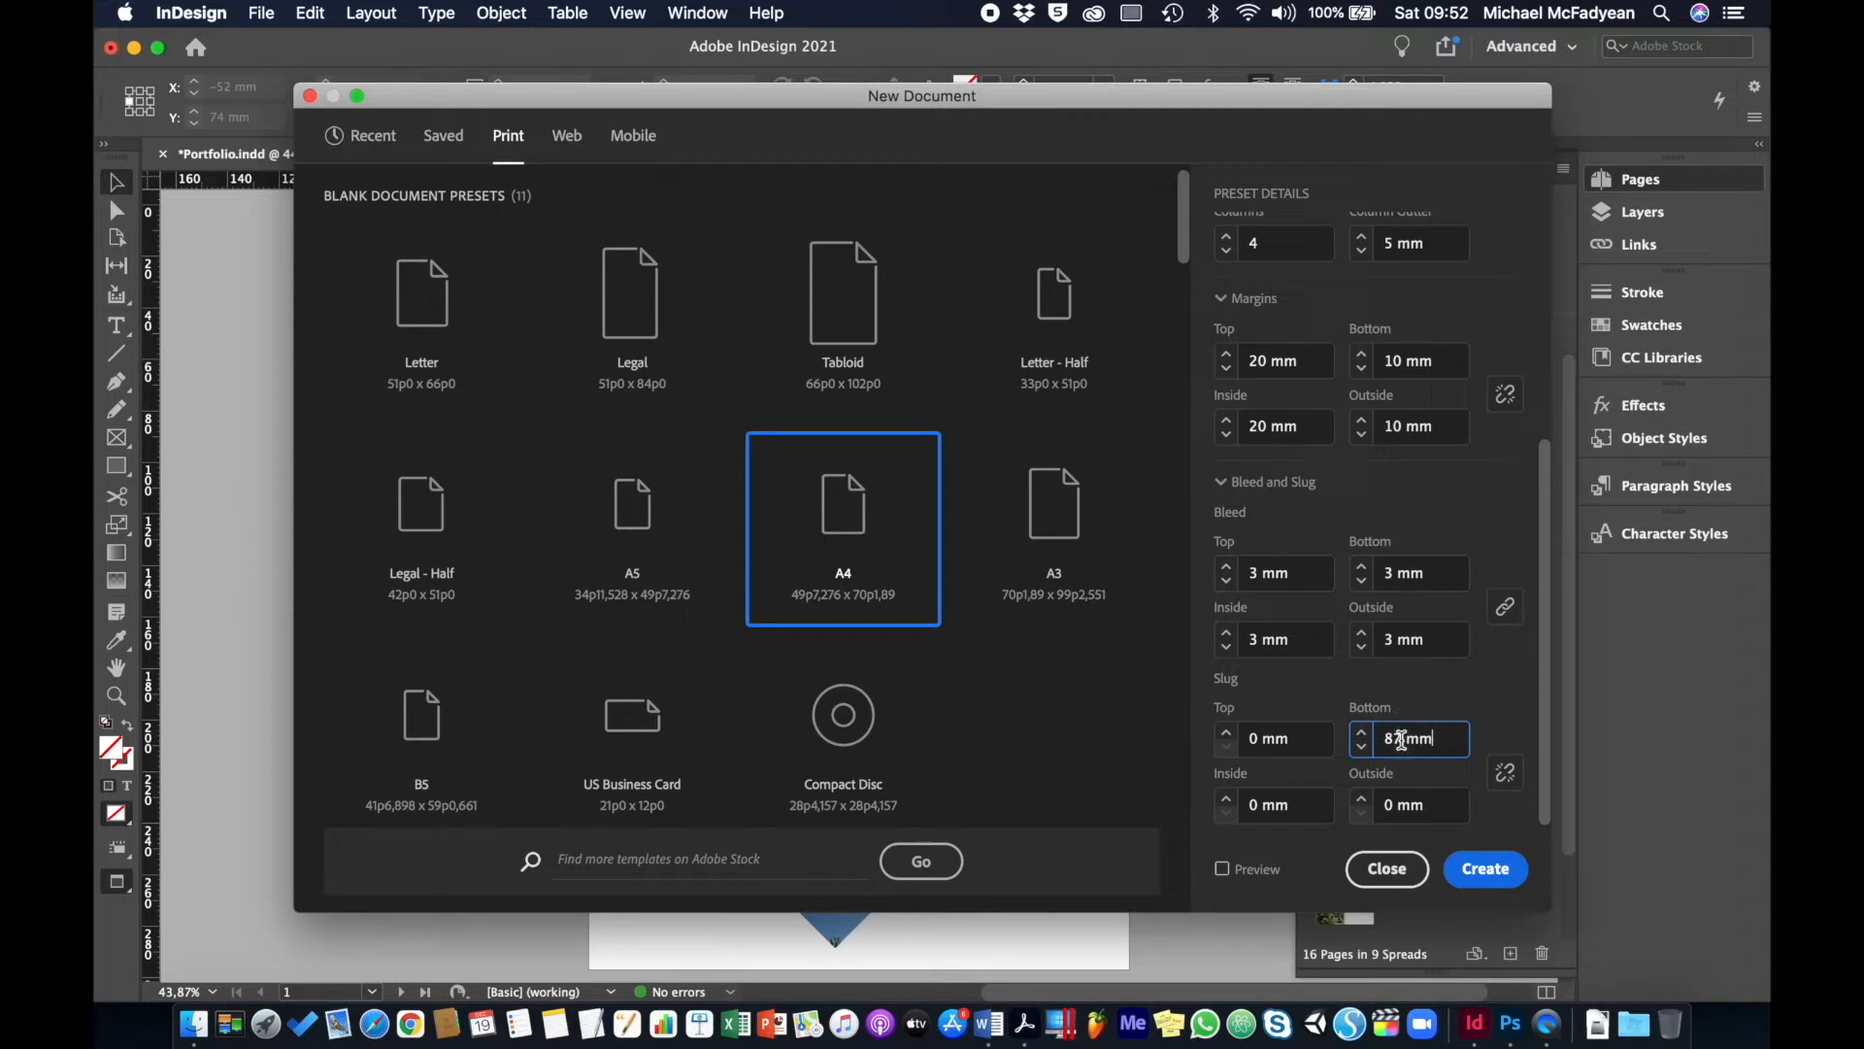
- Set the bottom slug to 20 mm and create the document
double_click(1398, 738)
type("20")
left_click(1498, 699)
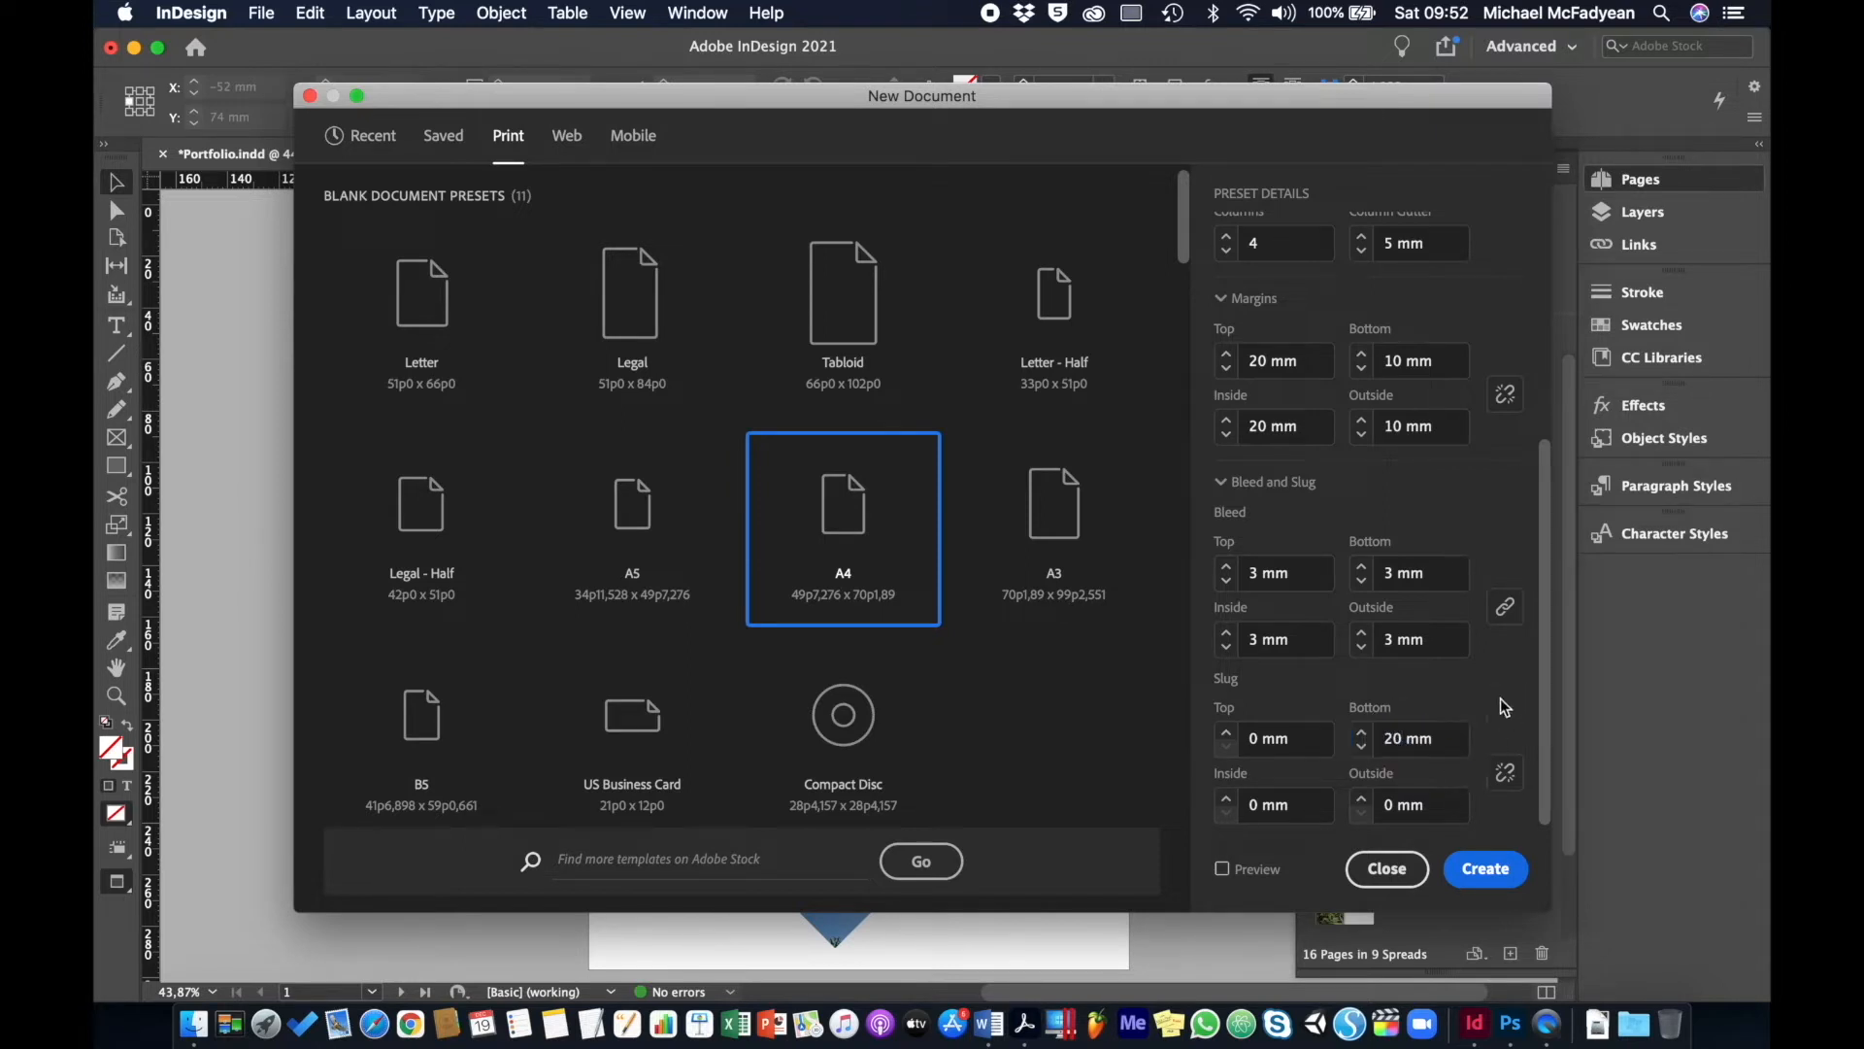
left_click(1464, 870)
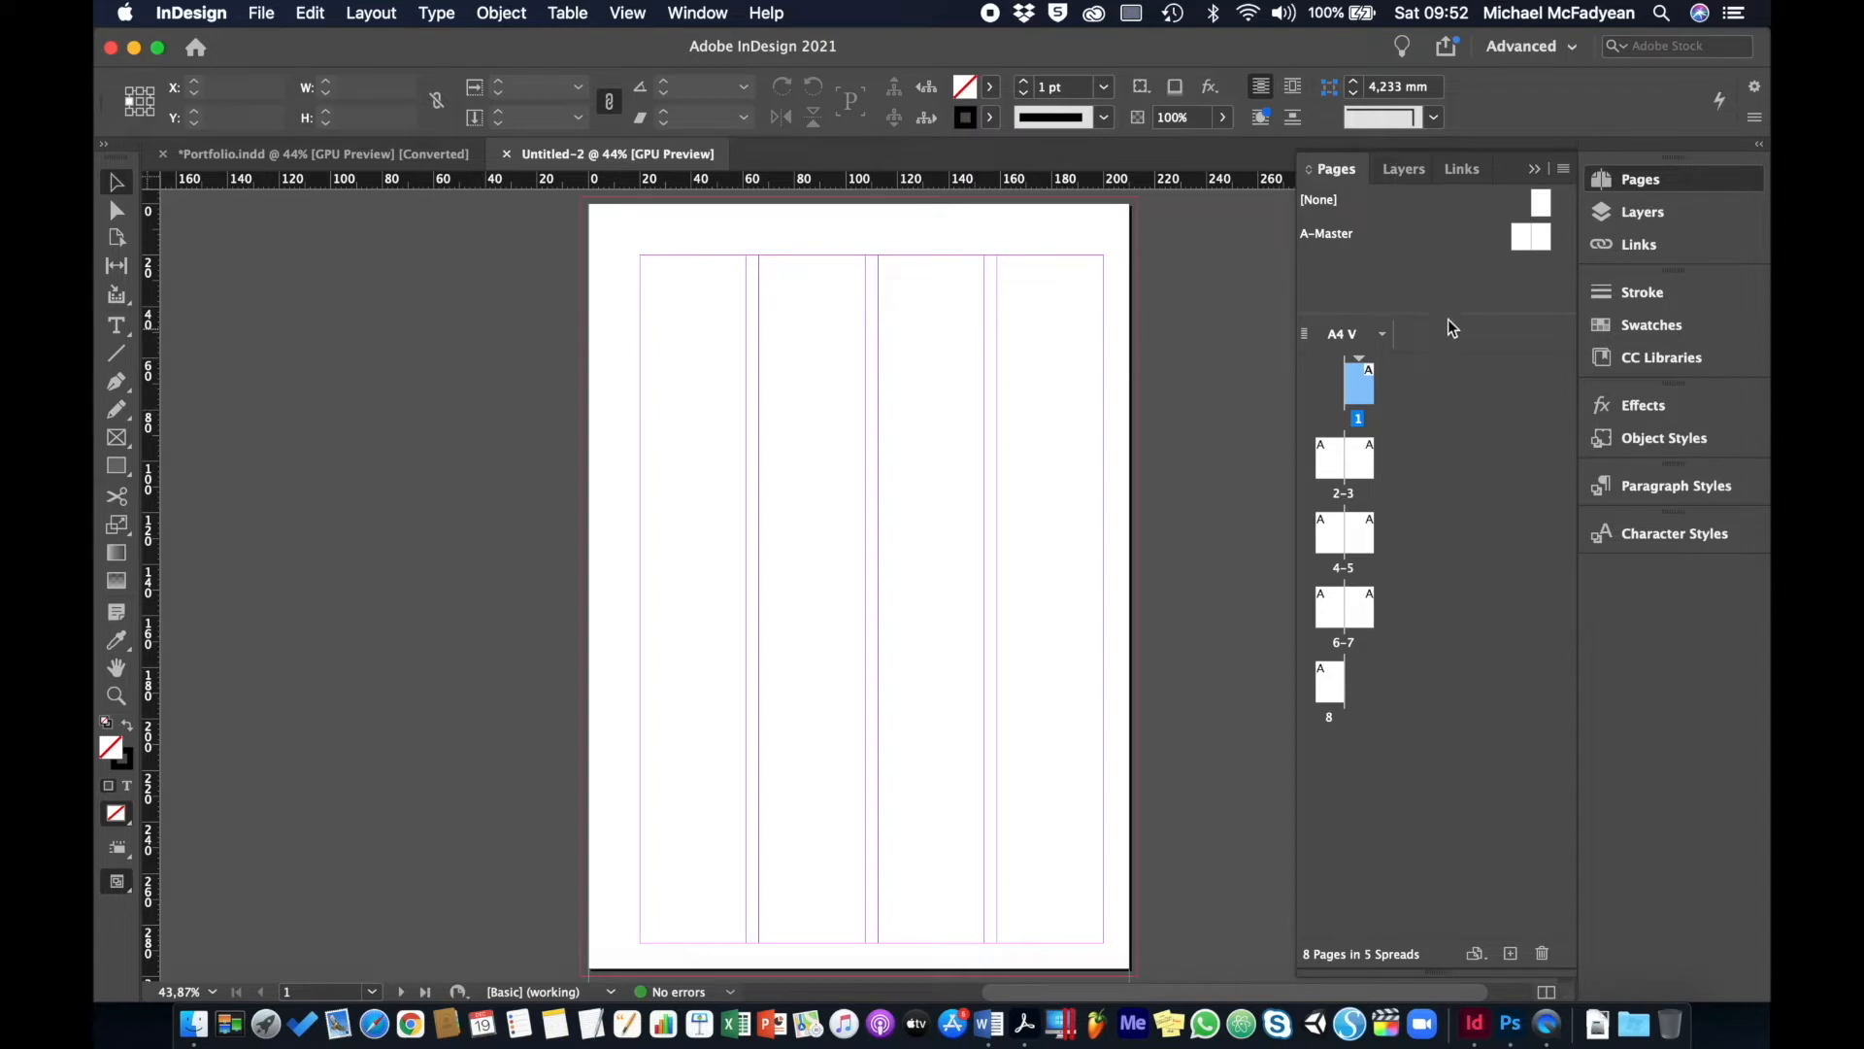
- Open the A-Master spread and draw a test rectangle on its left page
left_click_drag(1447, 317, 1449, 369)
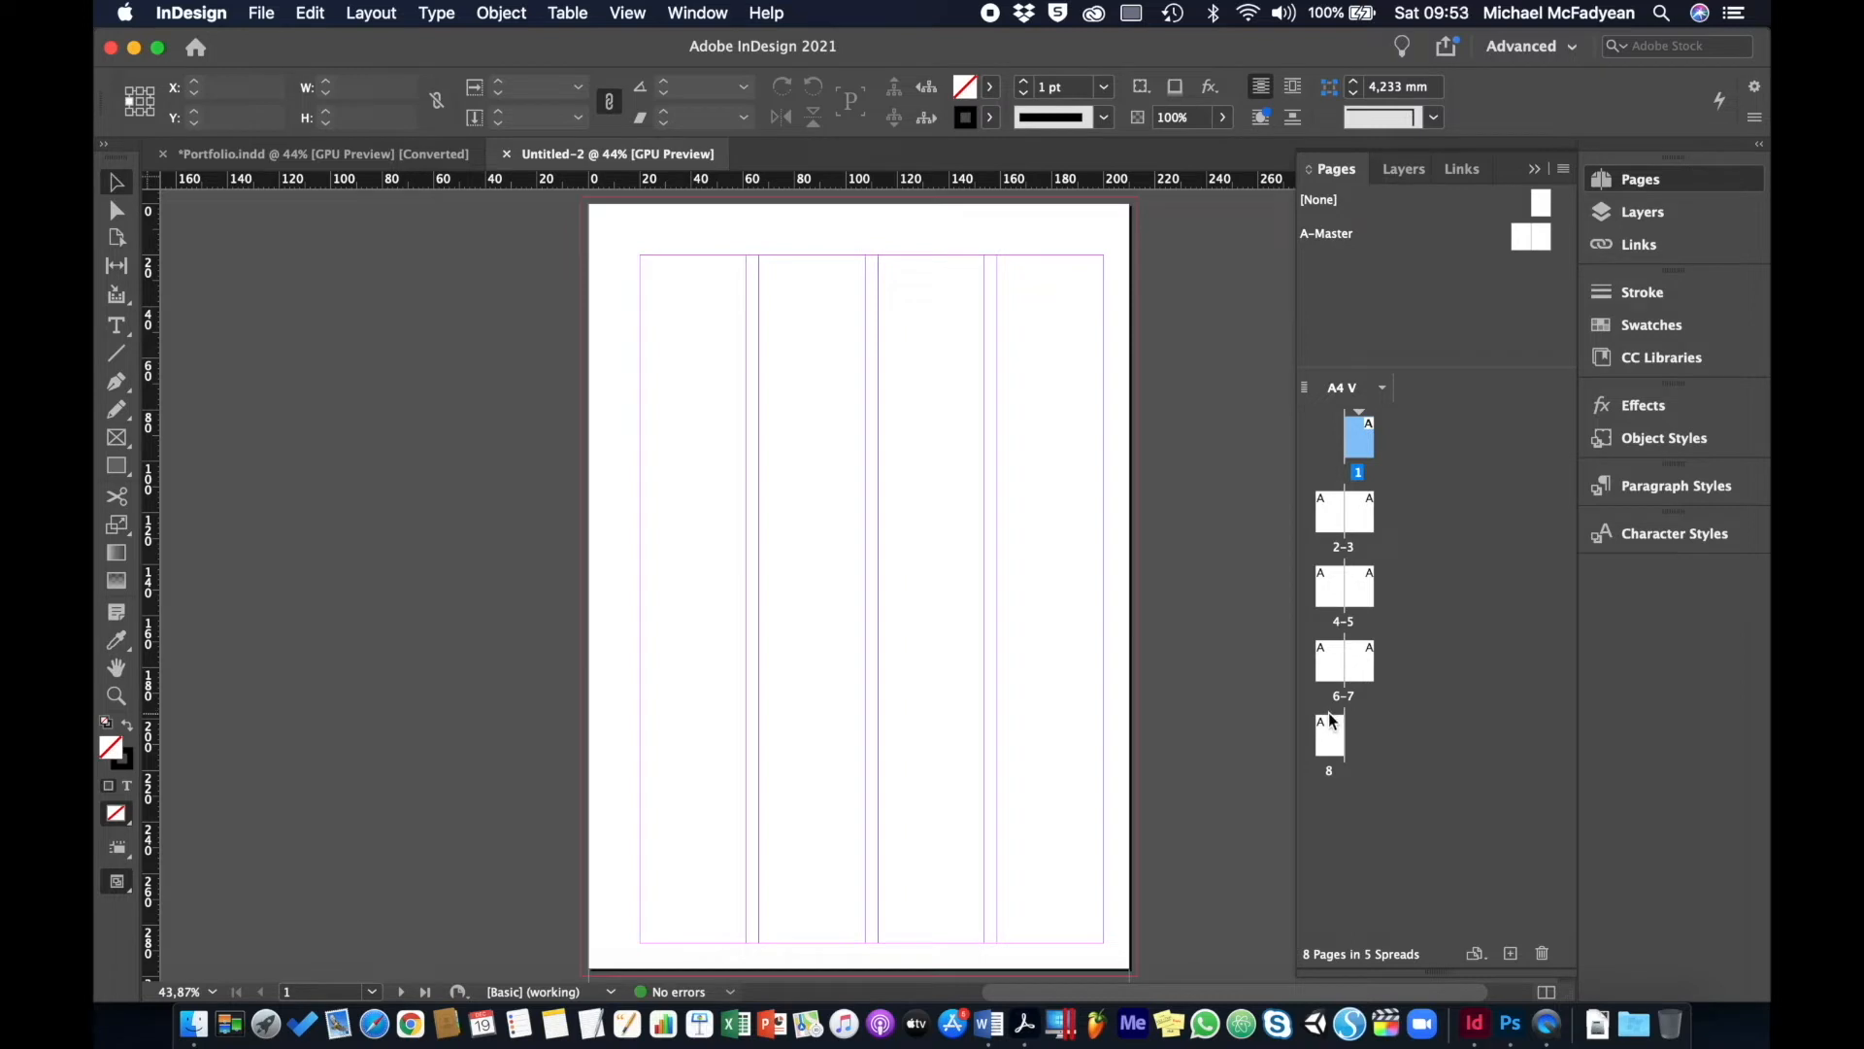
double_click(1340, 241)
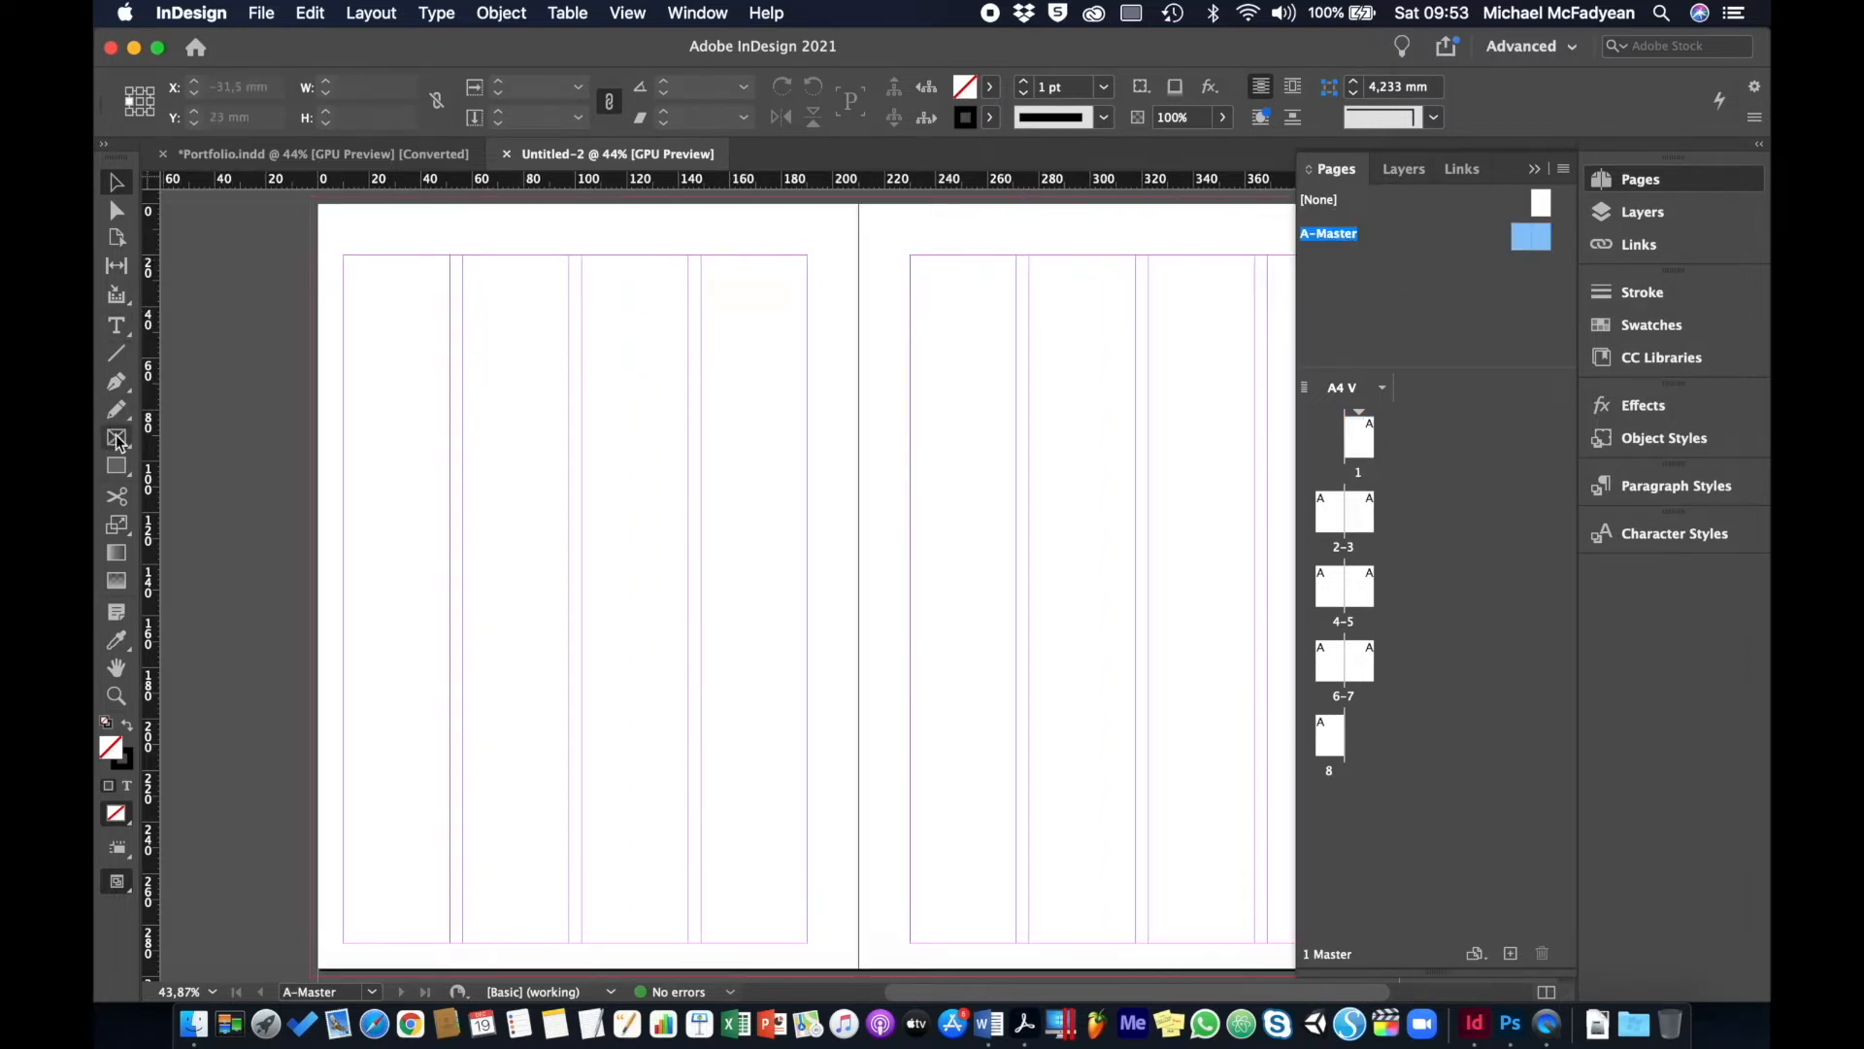
left_click(117, 467)
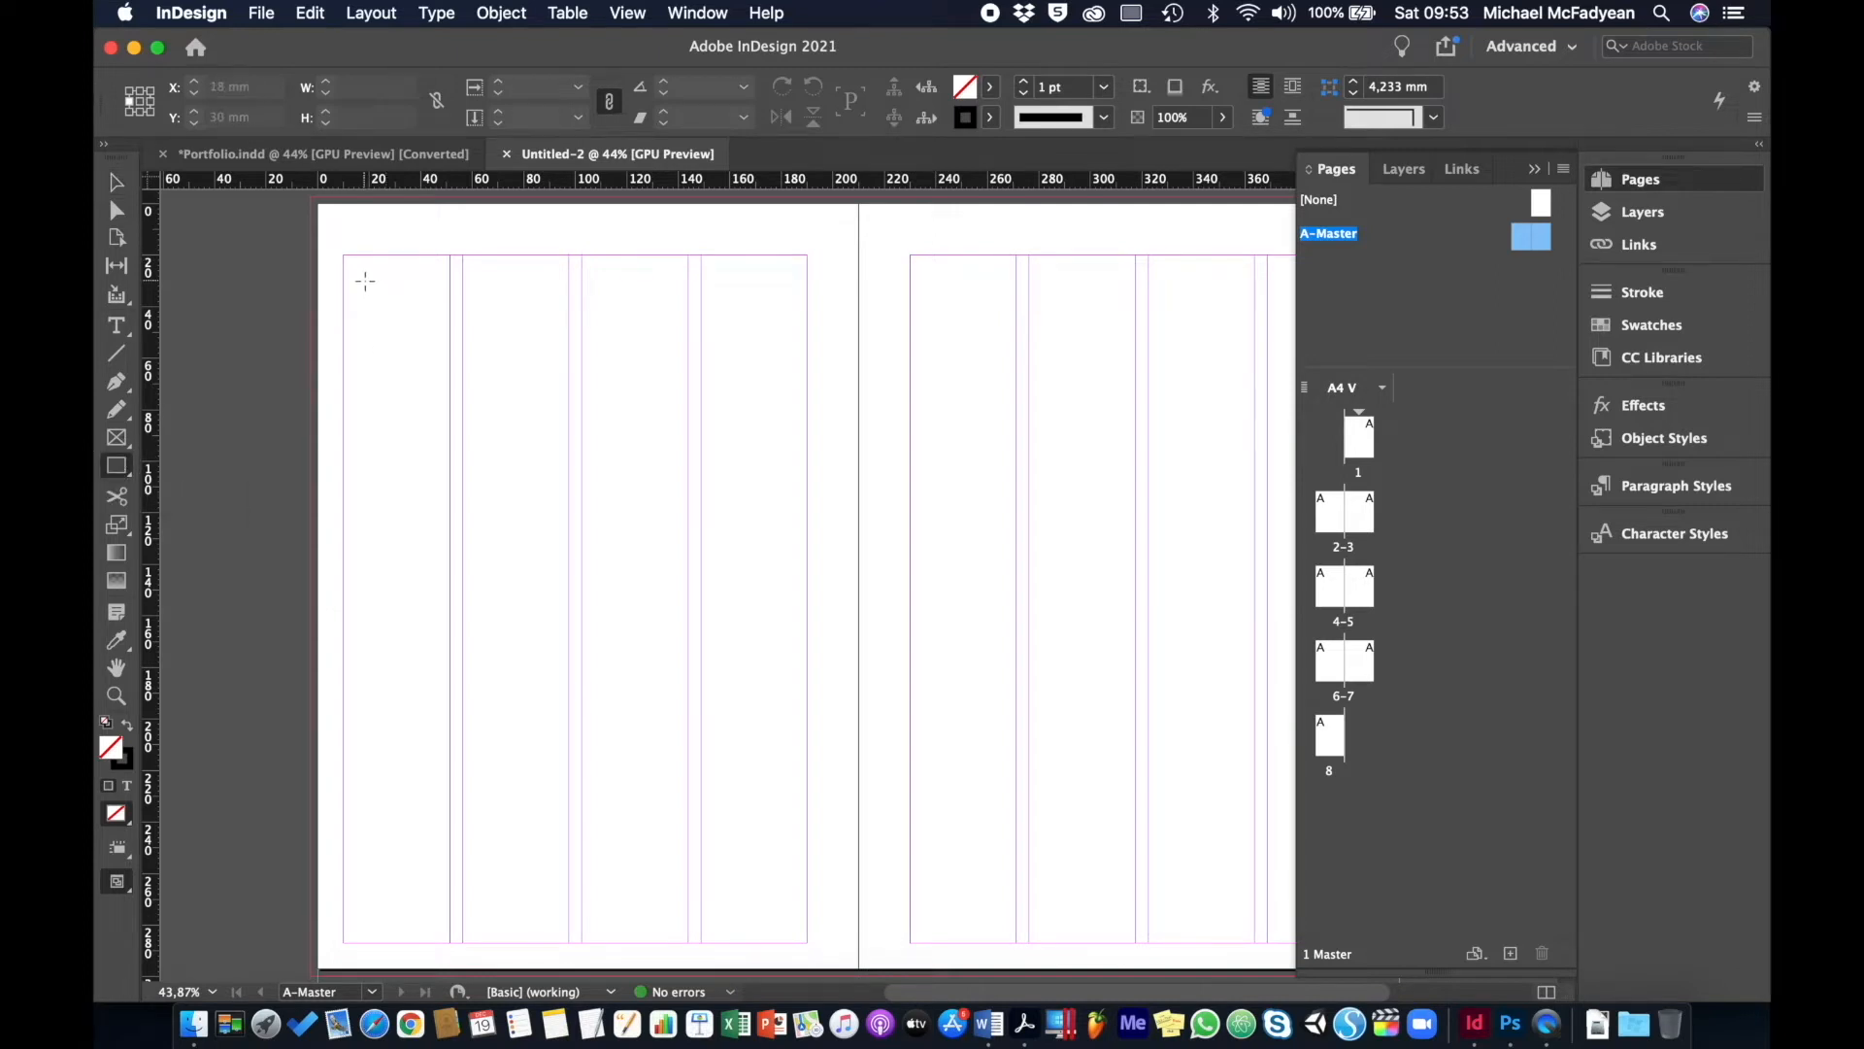
left_click_drag(365, 282, 688, 613)
left_click(1000, 525)
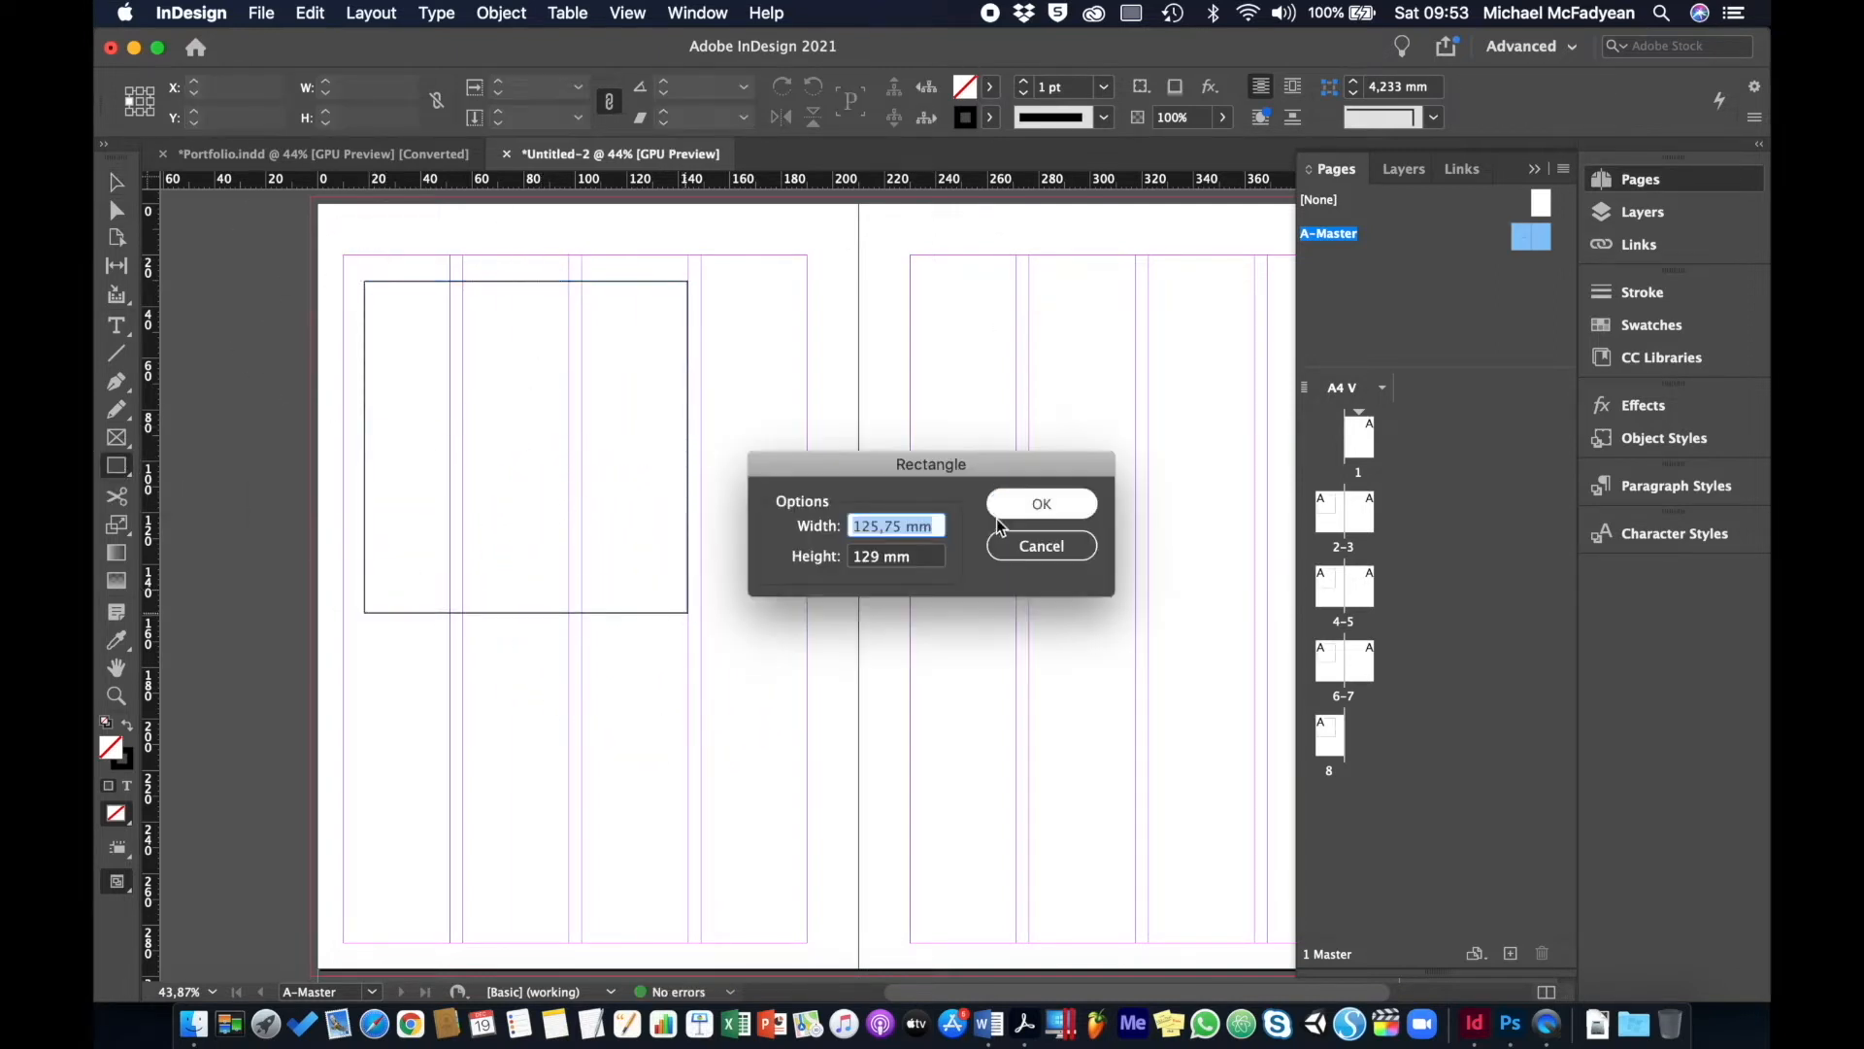
left_click(1027, 545)
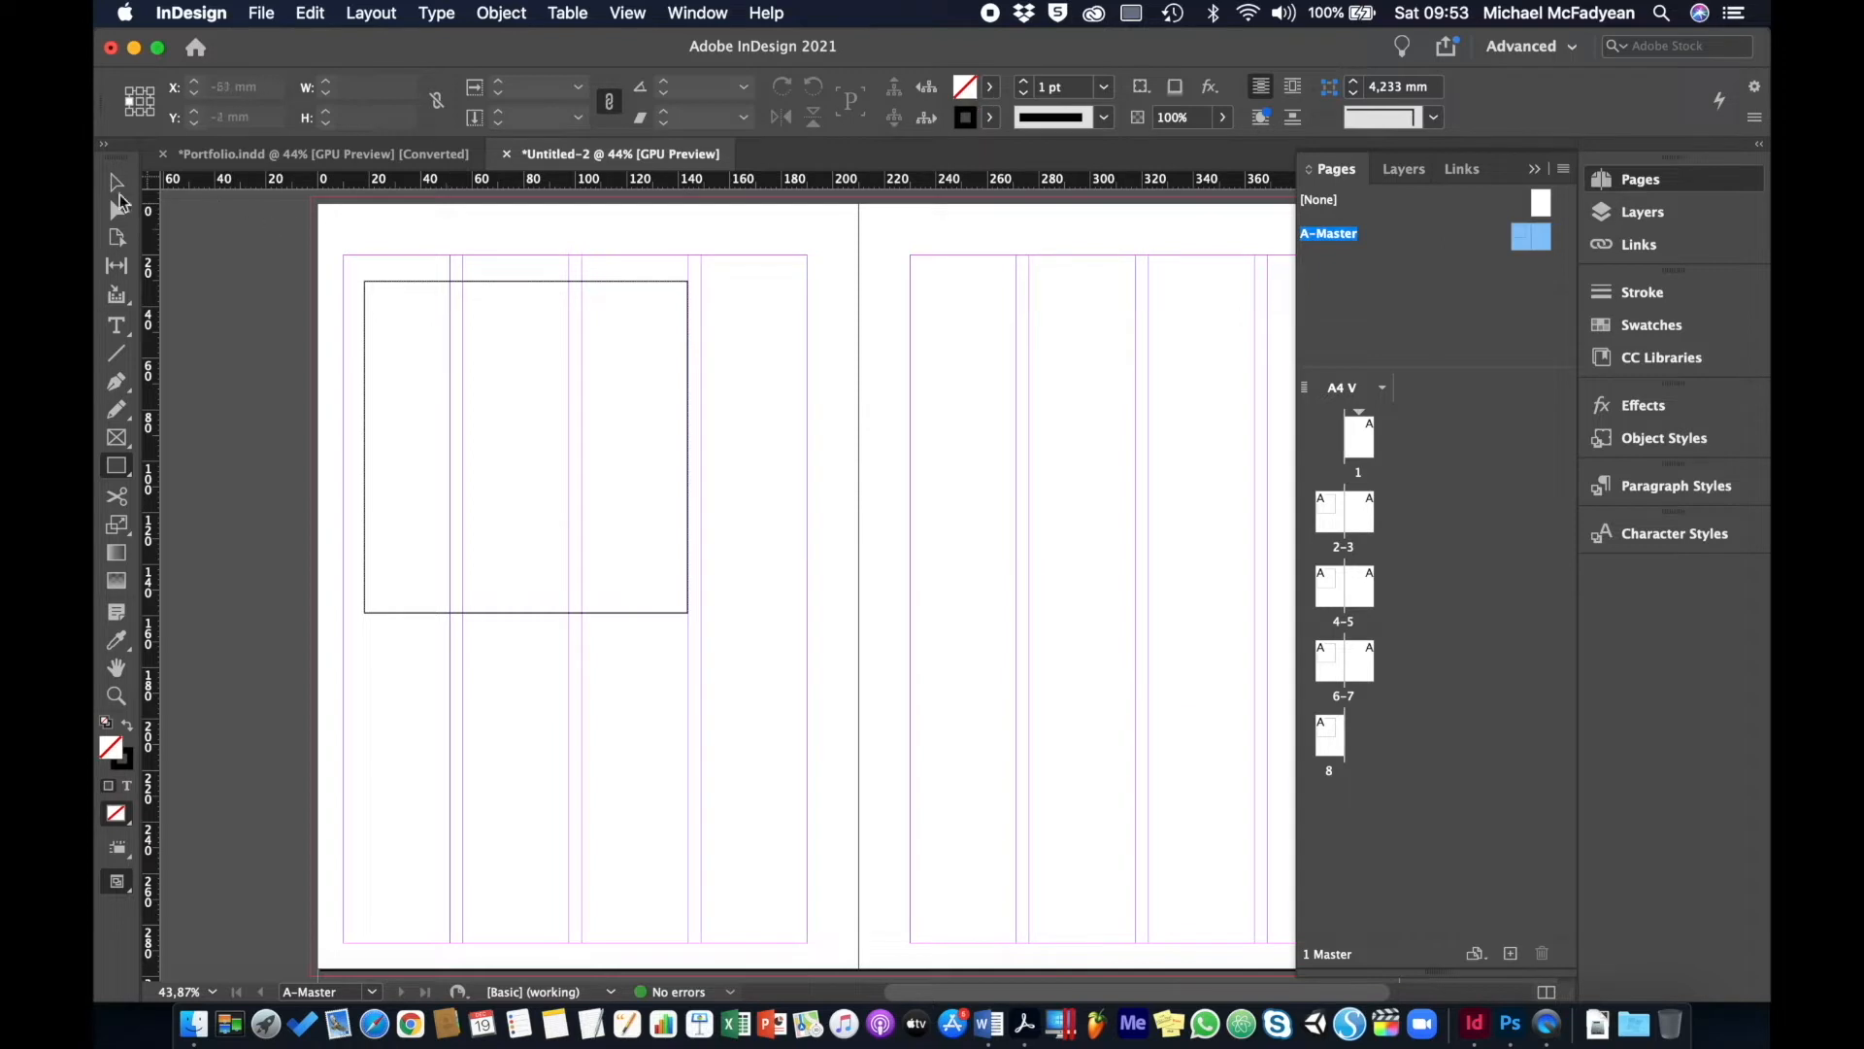
- Fill the rectangle magenta and place a yellow-filled copy on the right master page
left_click(116, 184)
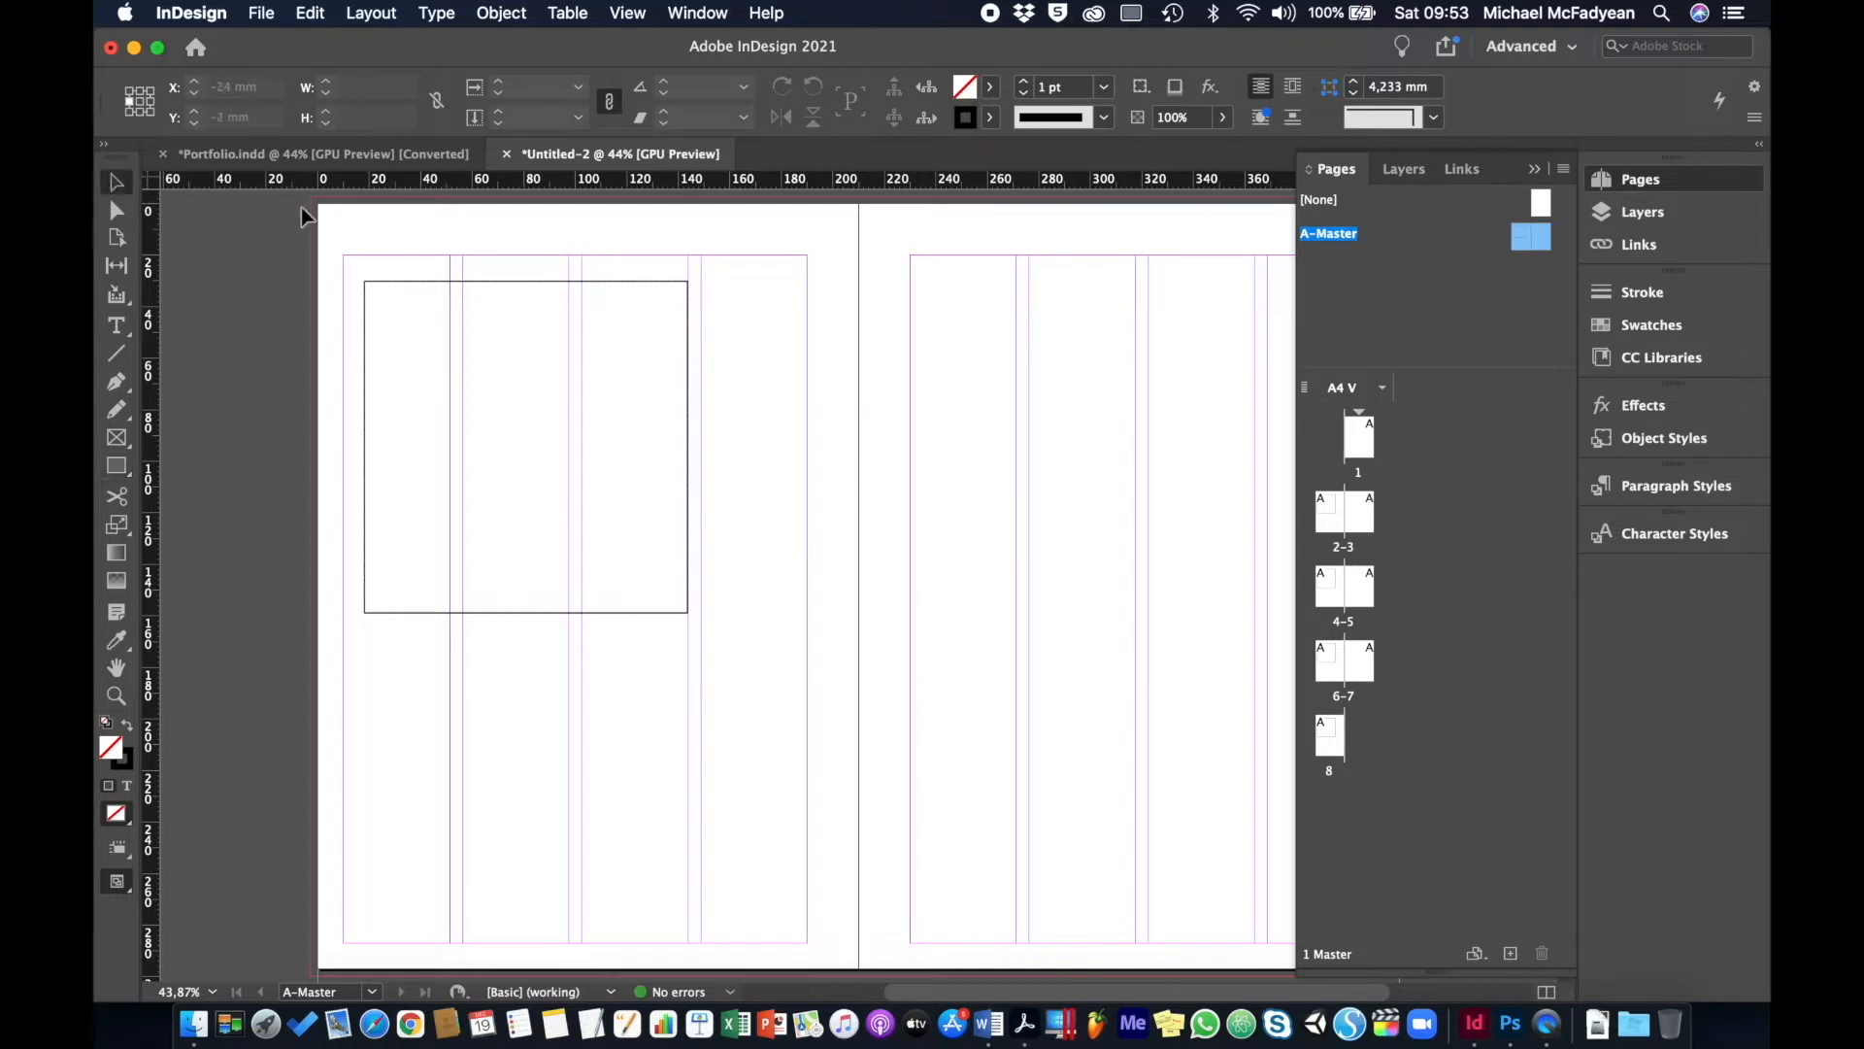
left_click(480, 282)
left_click(991, 87)
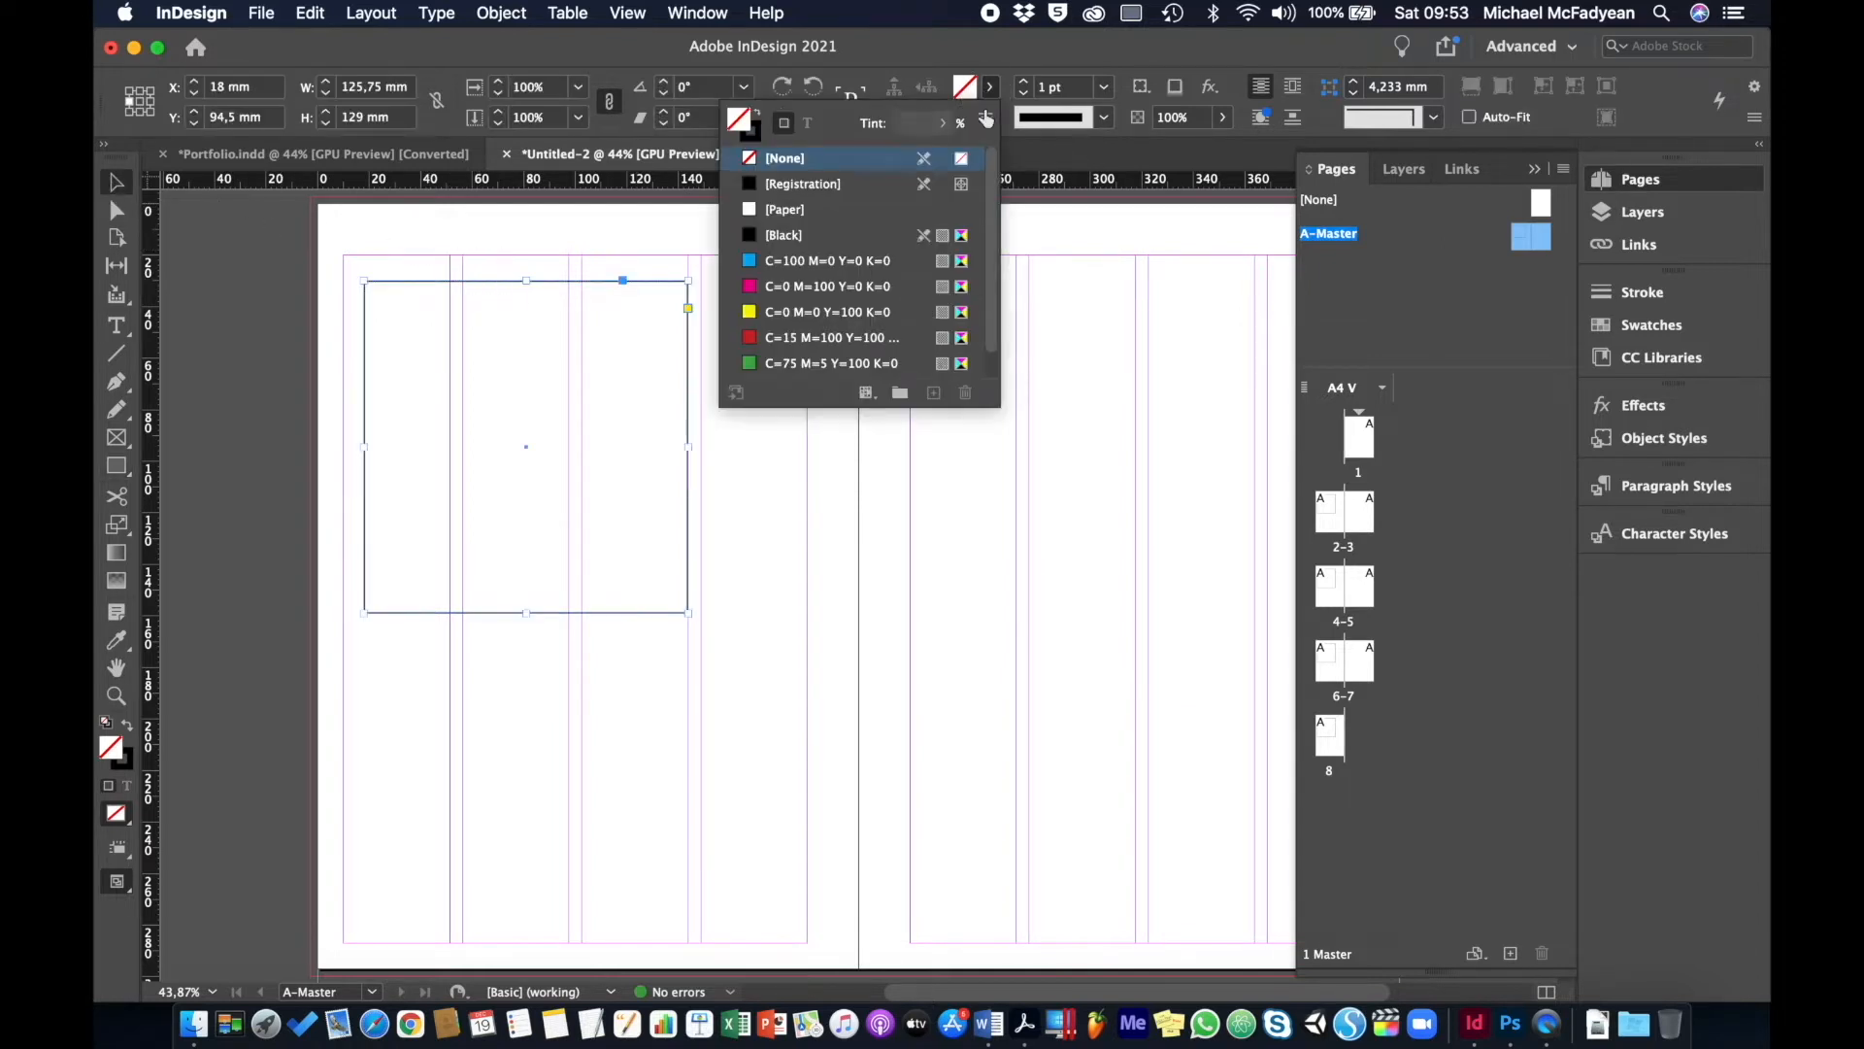
left_click(798, 287)
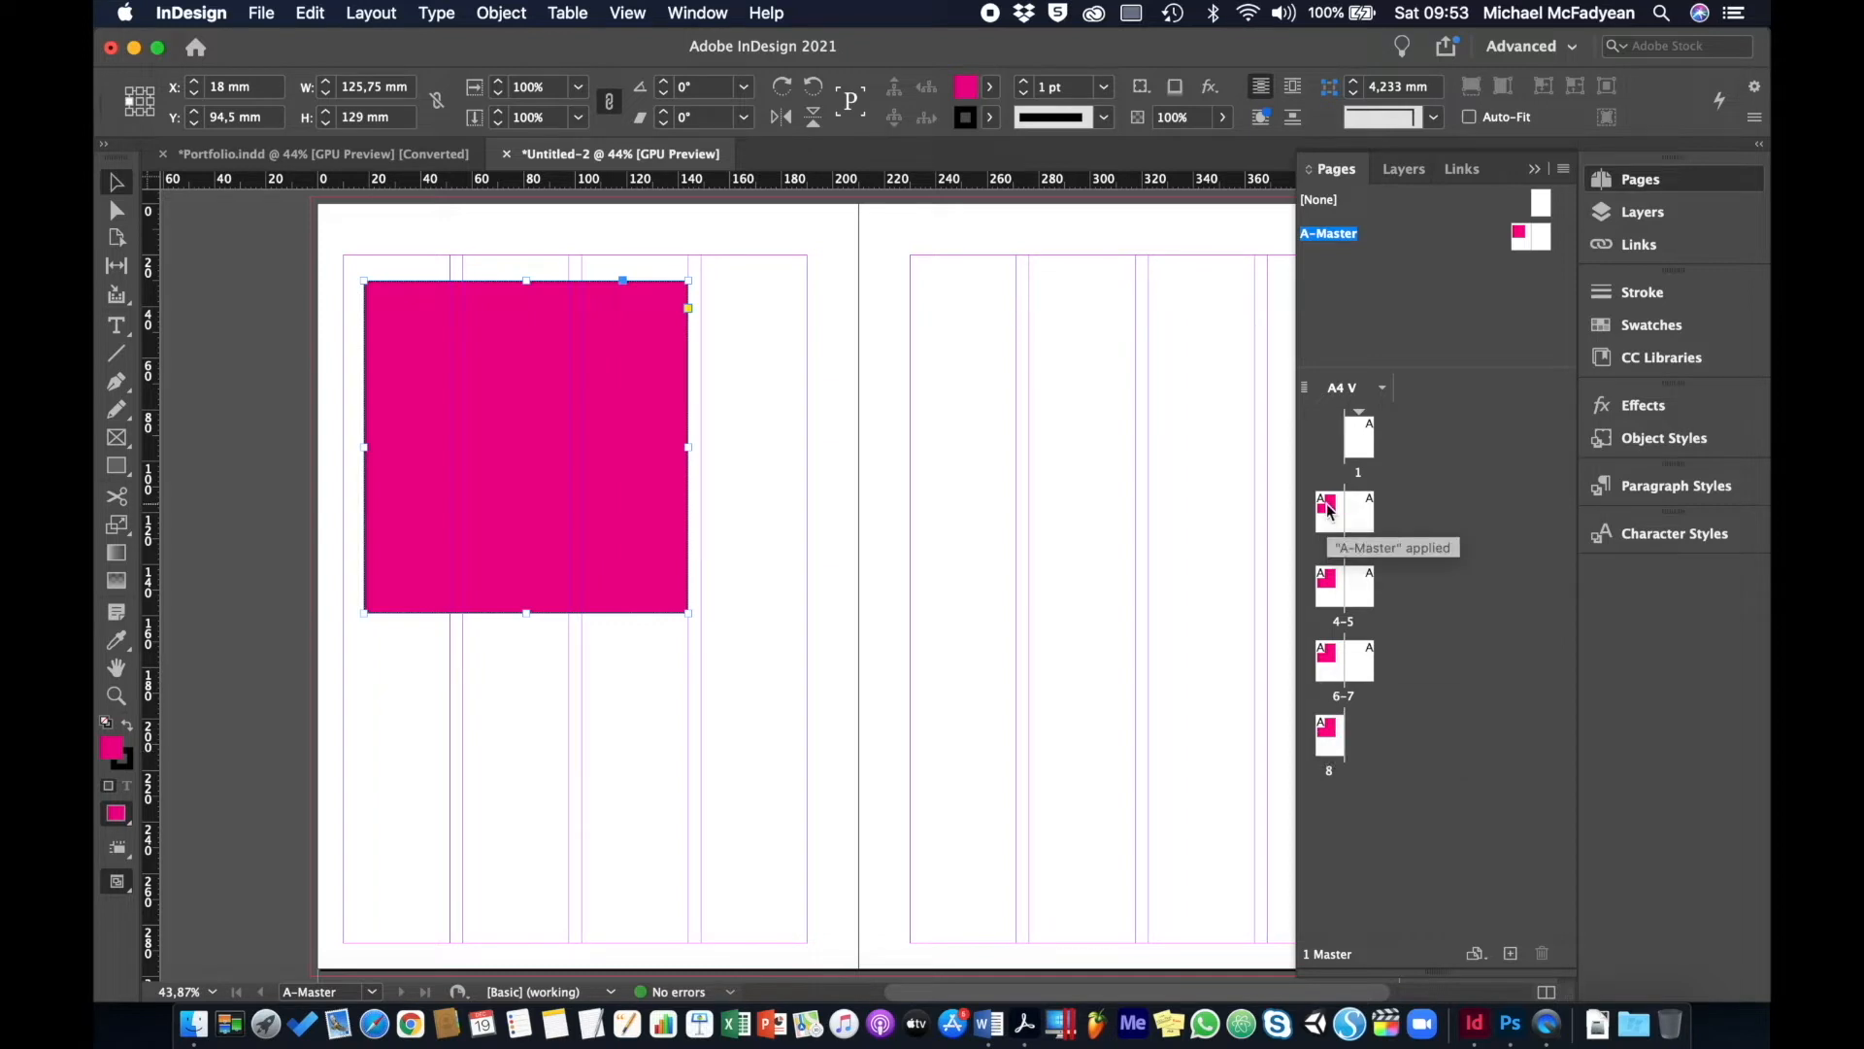
left_click_drag(483, 423, 1132, 437)
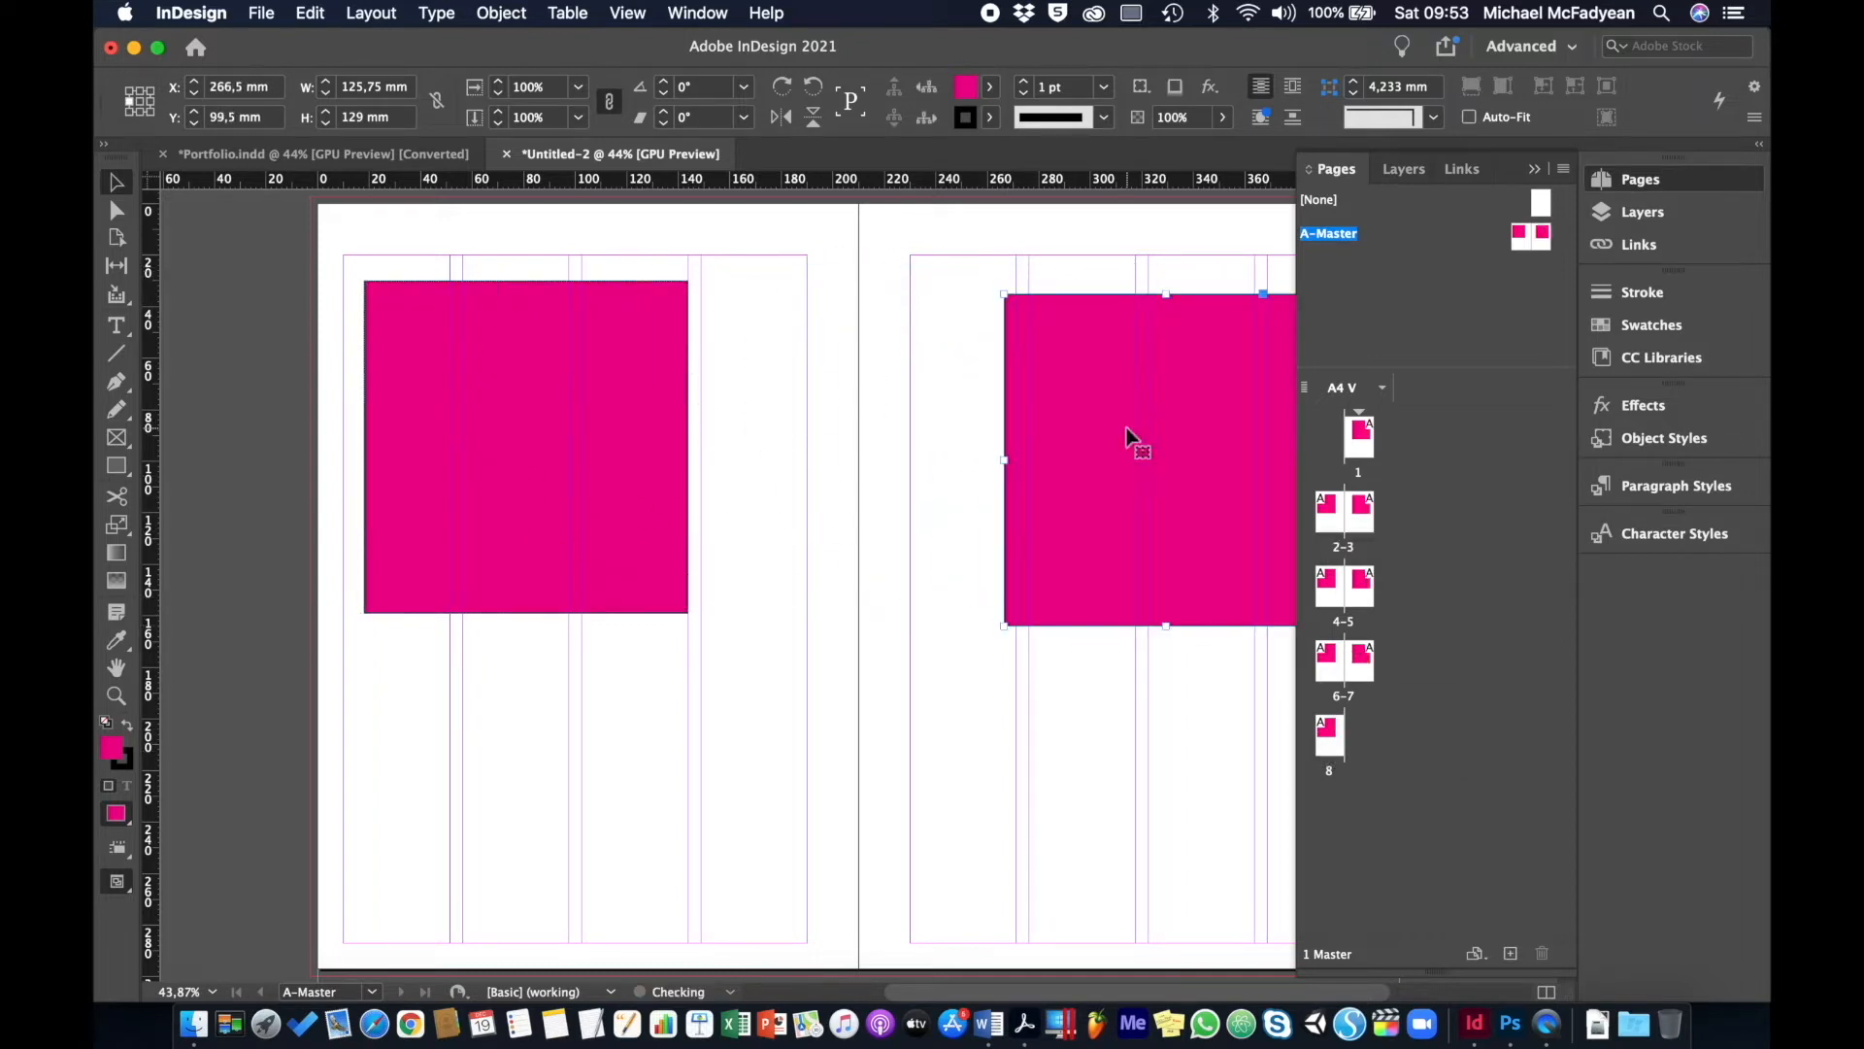
left_click(992, 93)
left_click(772, 313)
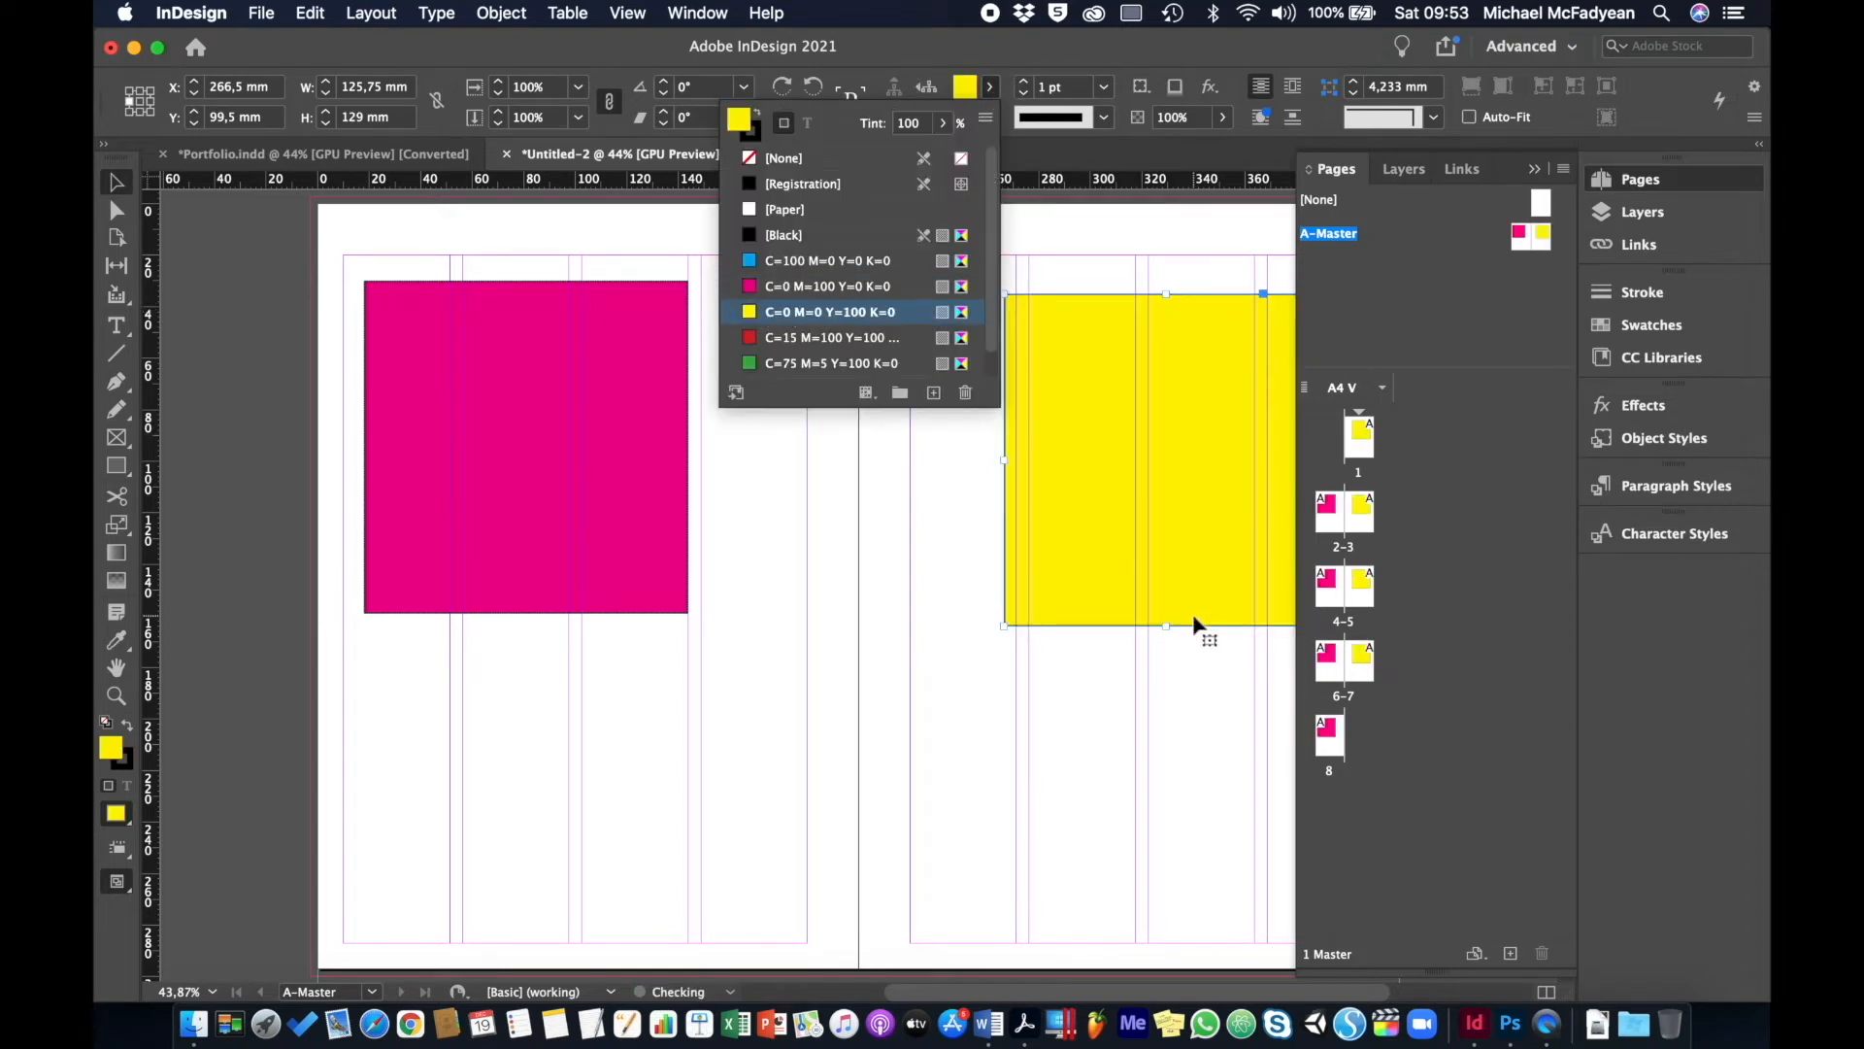
left_click(1437, 685)
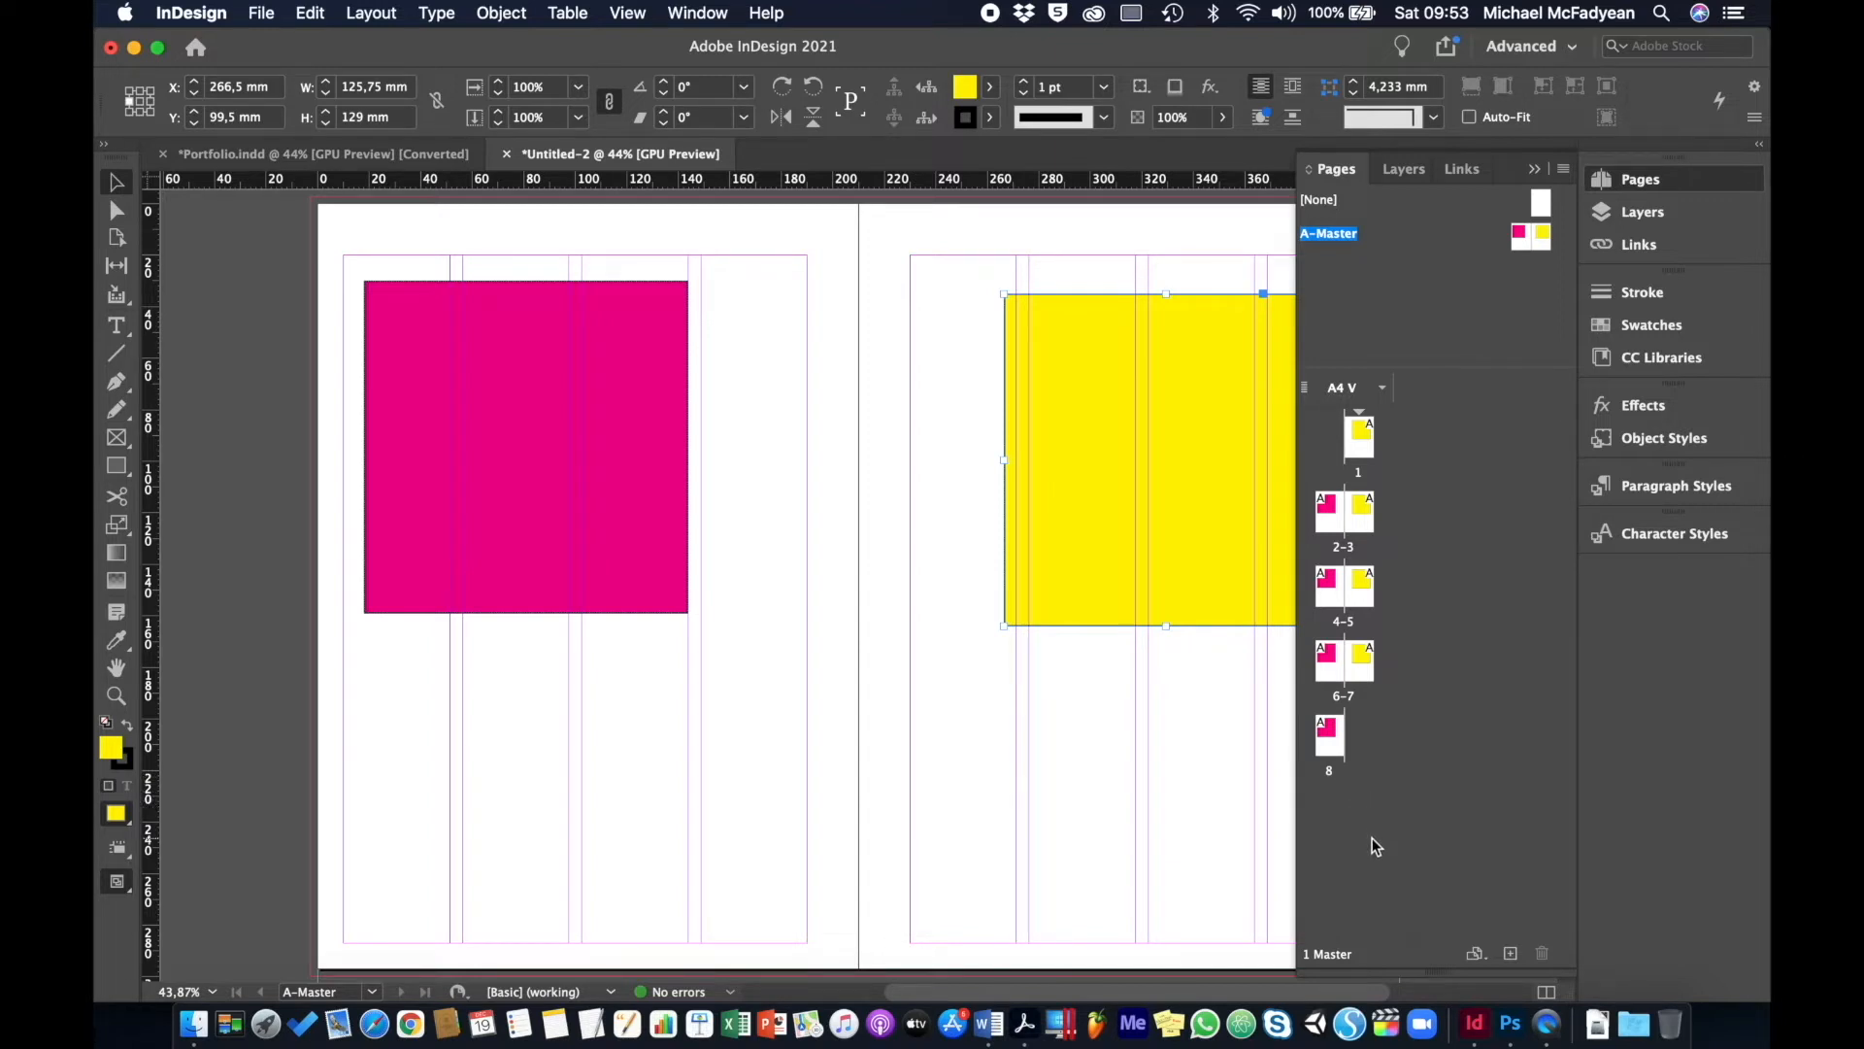
- Delete both the yellow and magenta test rectangles
left_click(1071, 521)
key("Delete")
left_click(490, 544)
key("Delete")
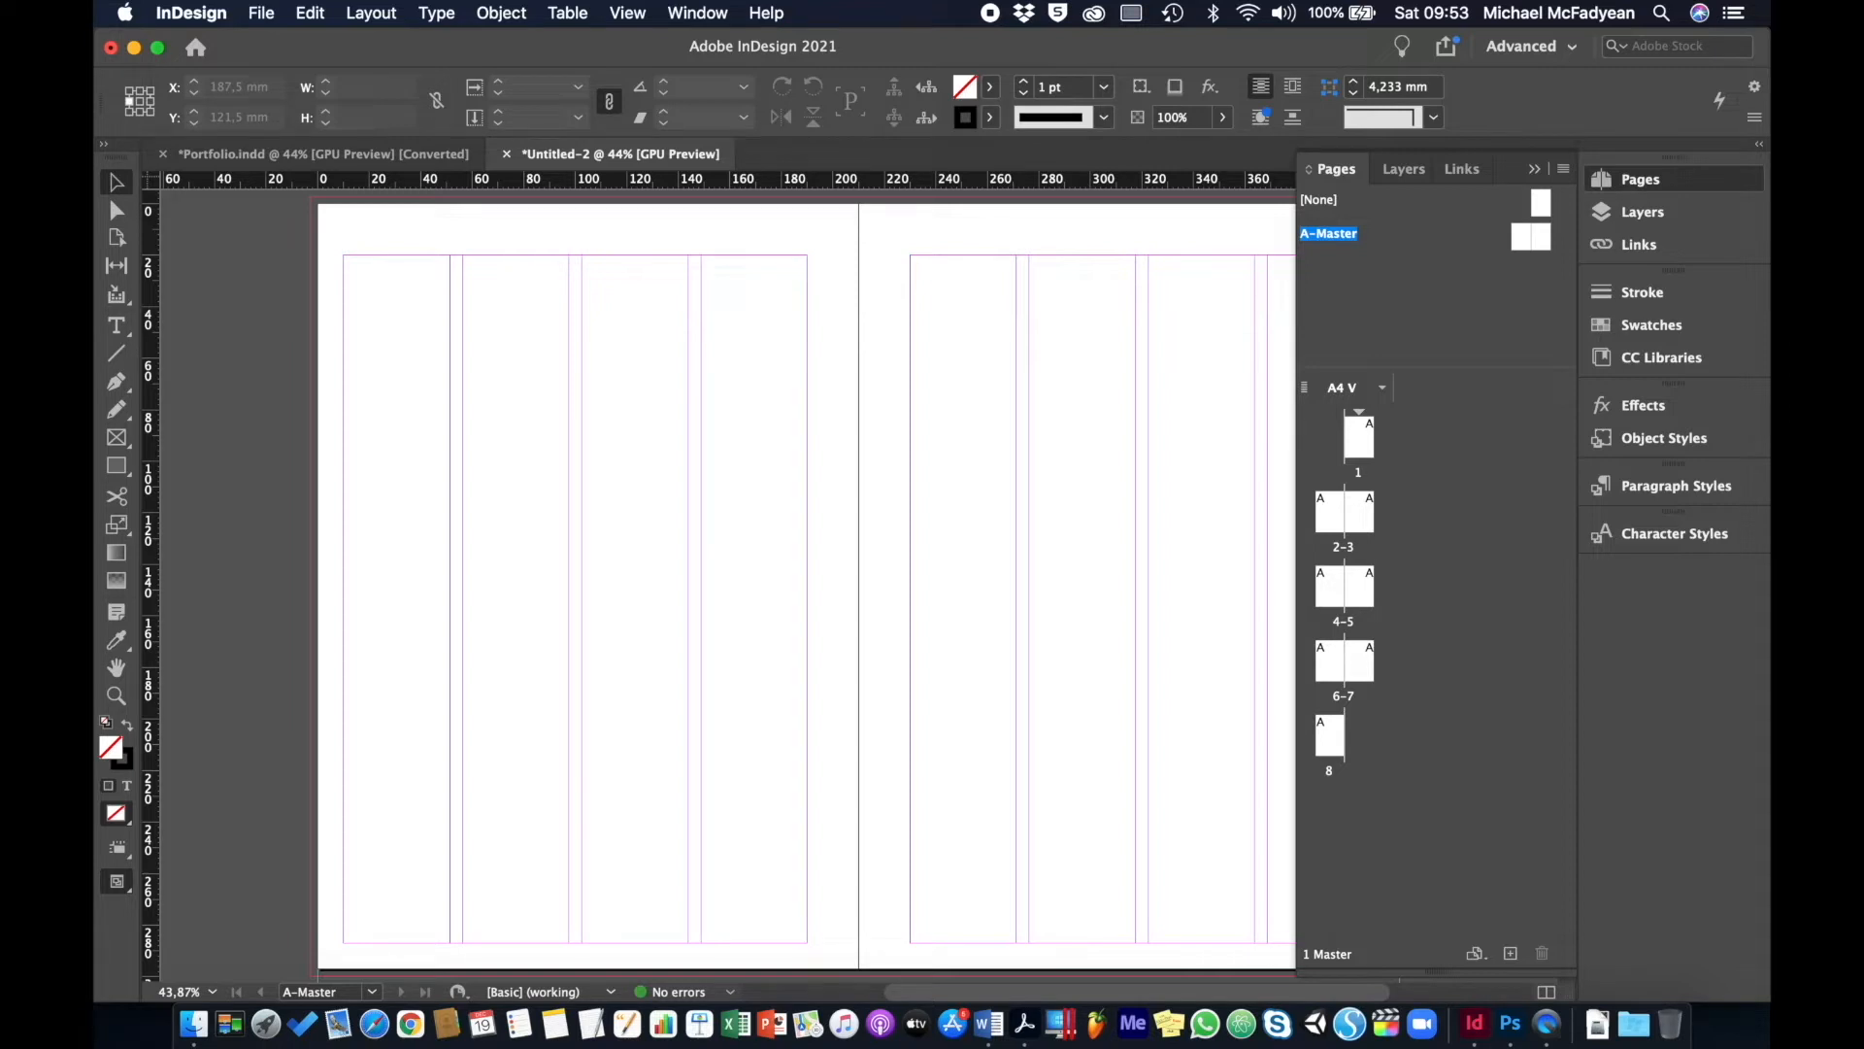
- In Master Options, rename A-Master to Cover and set Number of Pages to 1
right_click(1344, 242)
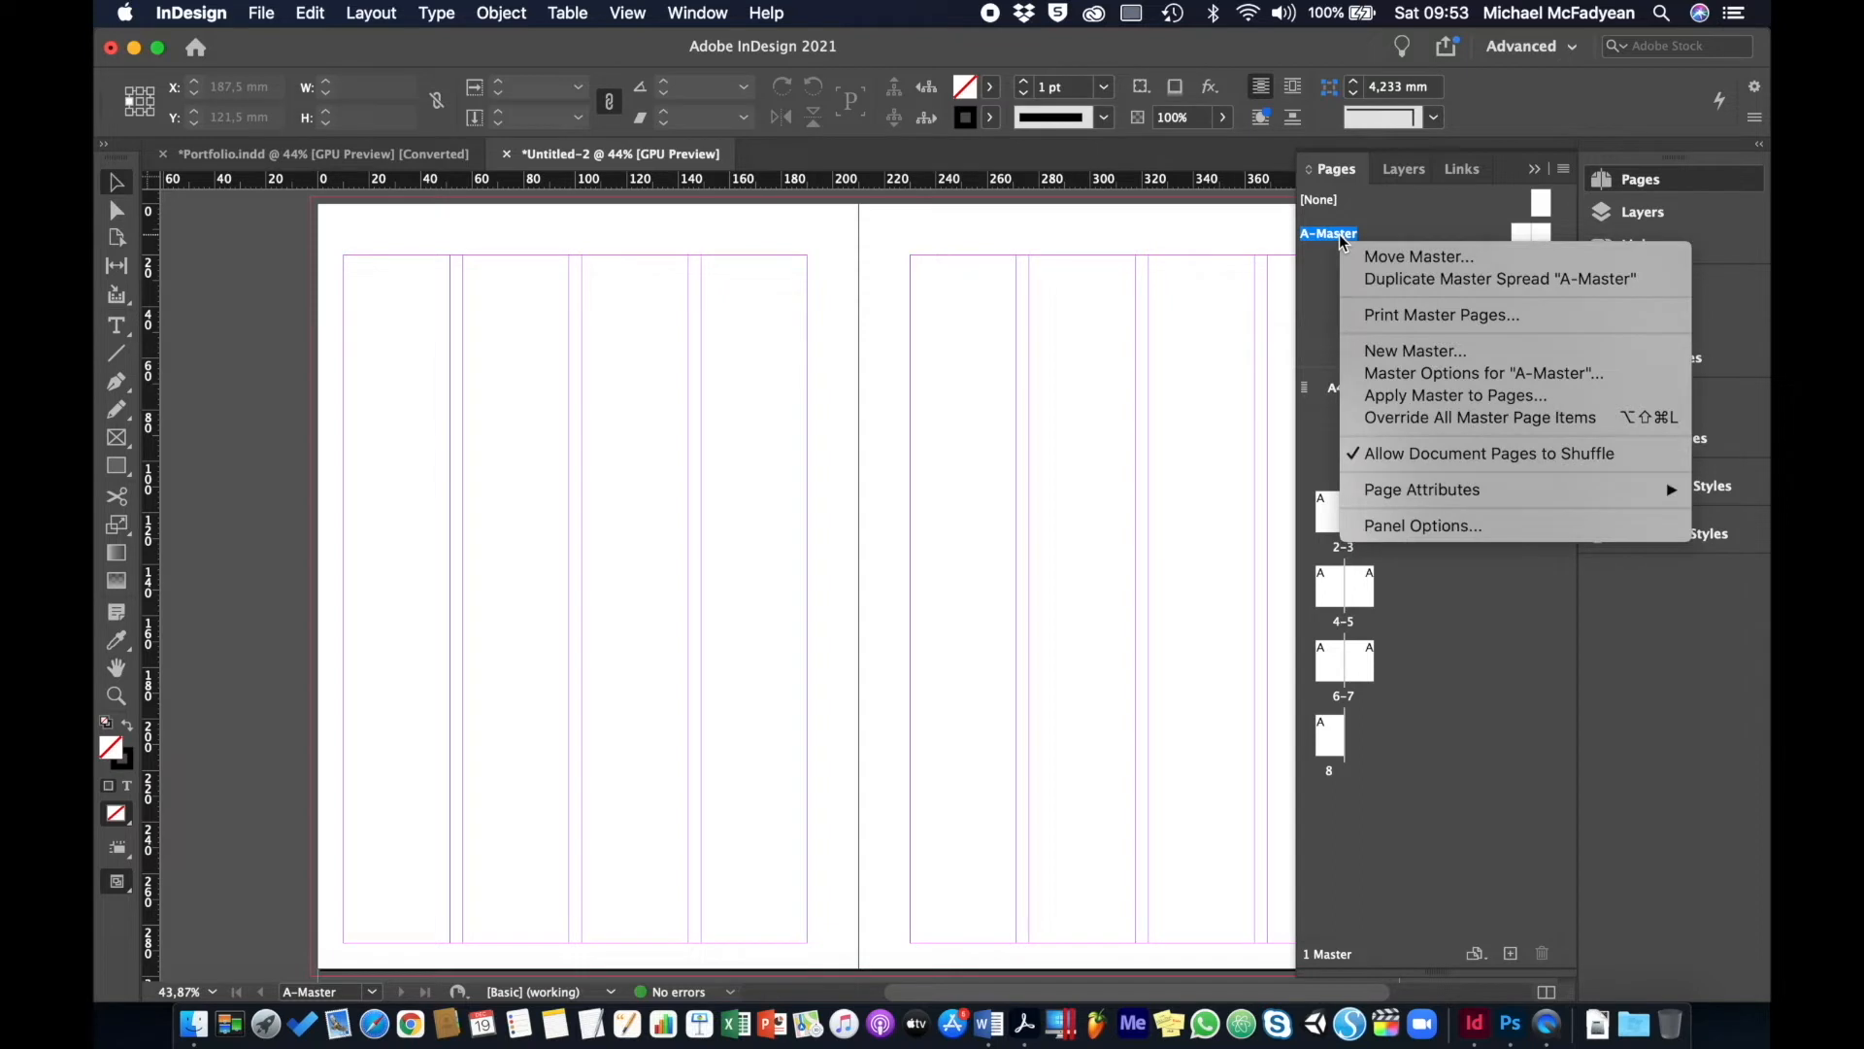
left_click(1393, 377)
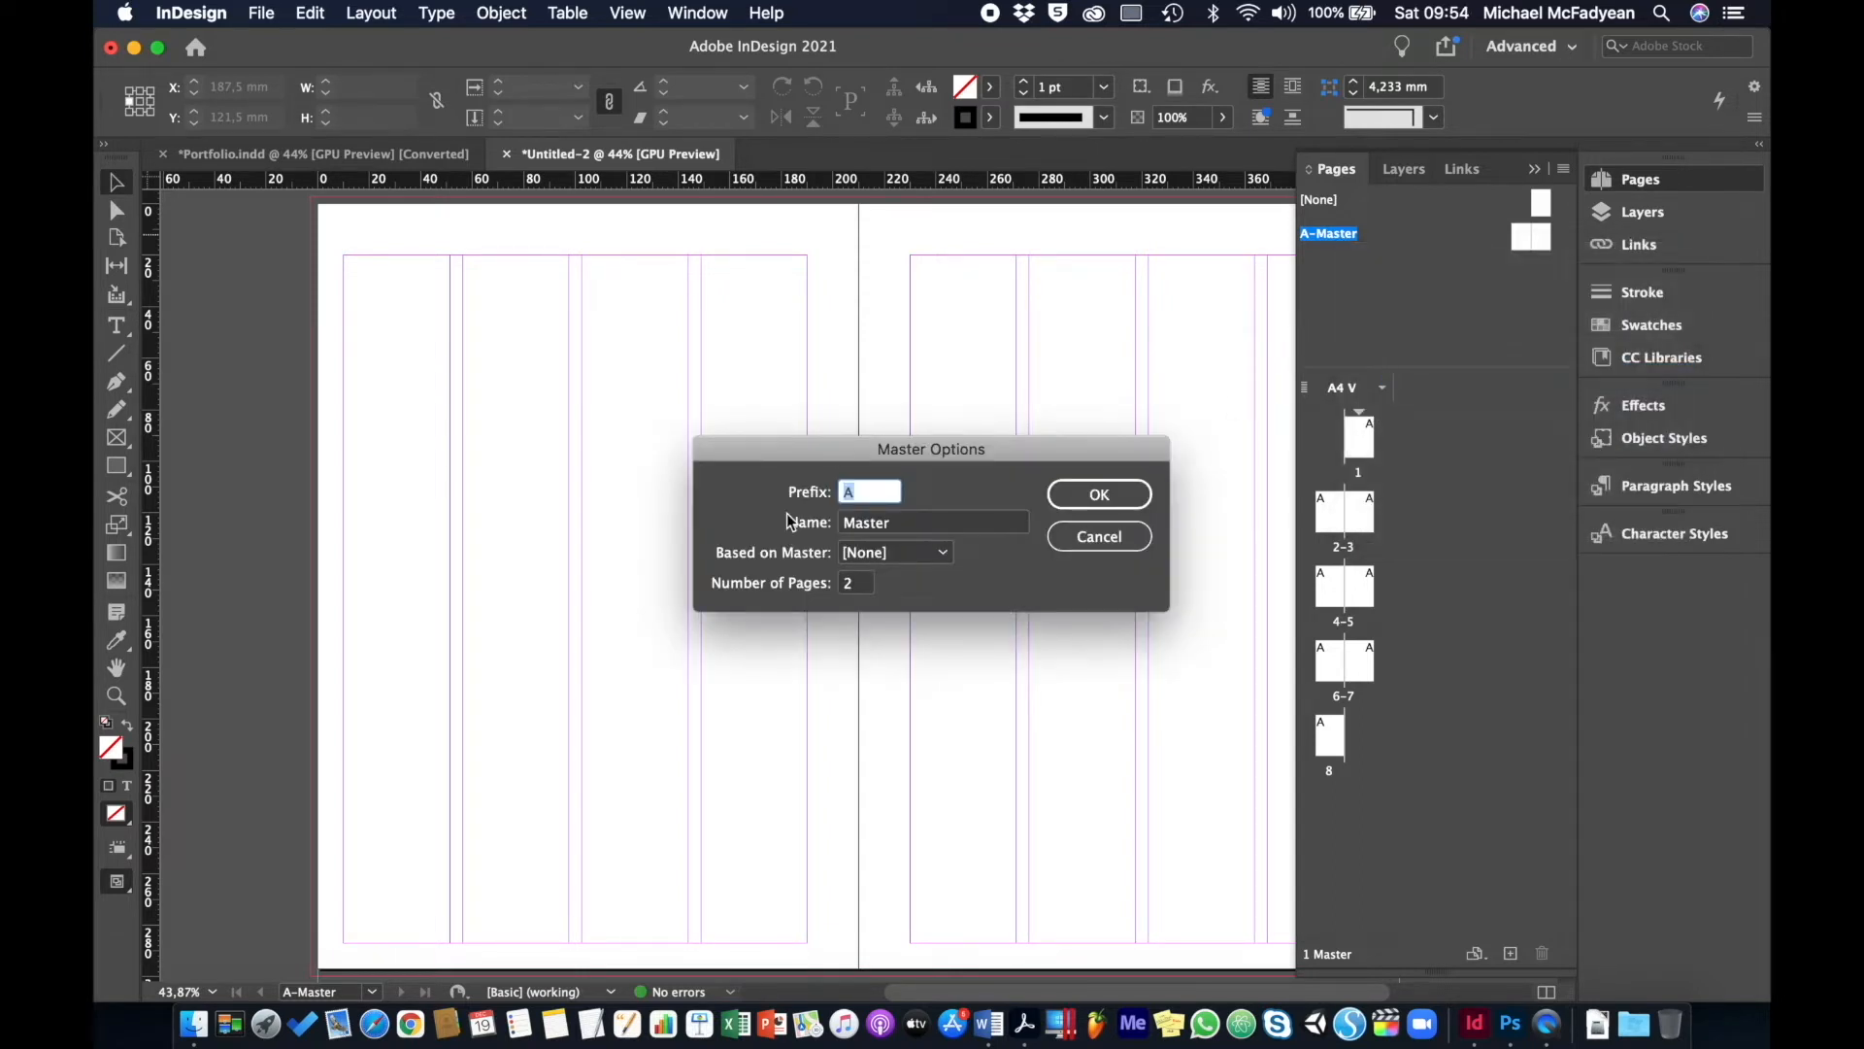
double_click(927, 526)
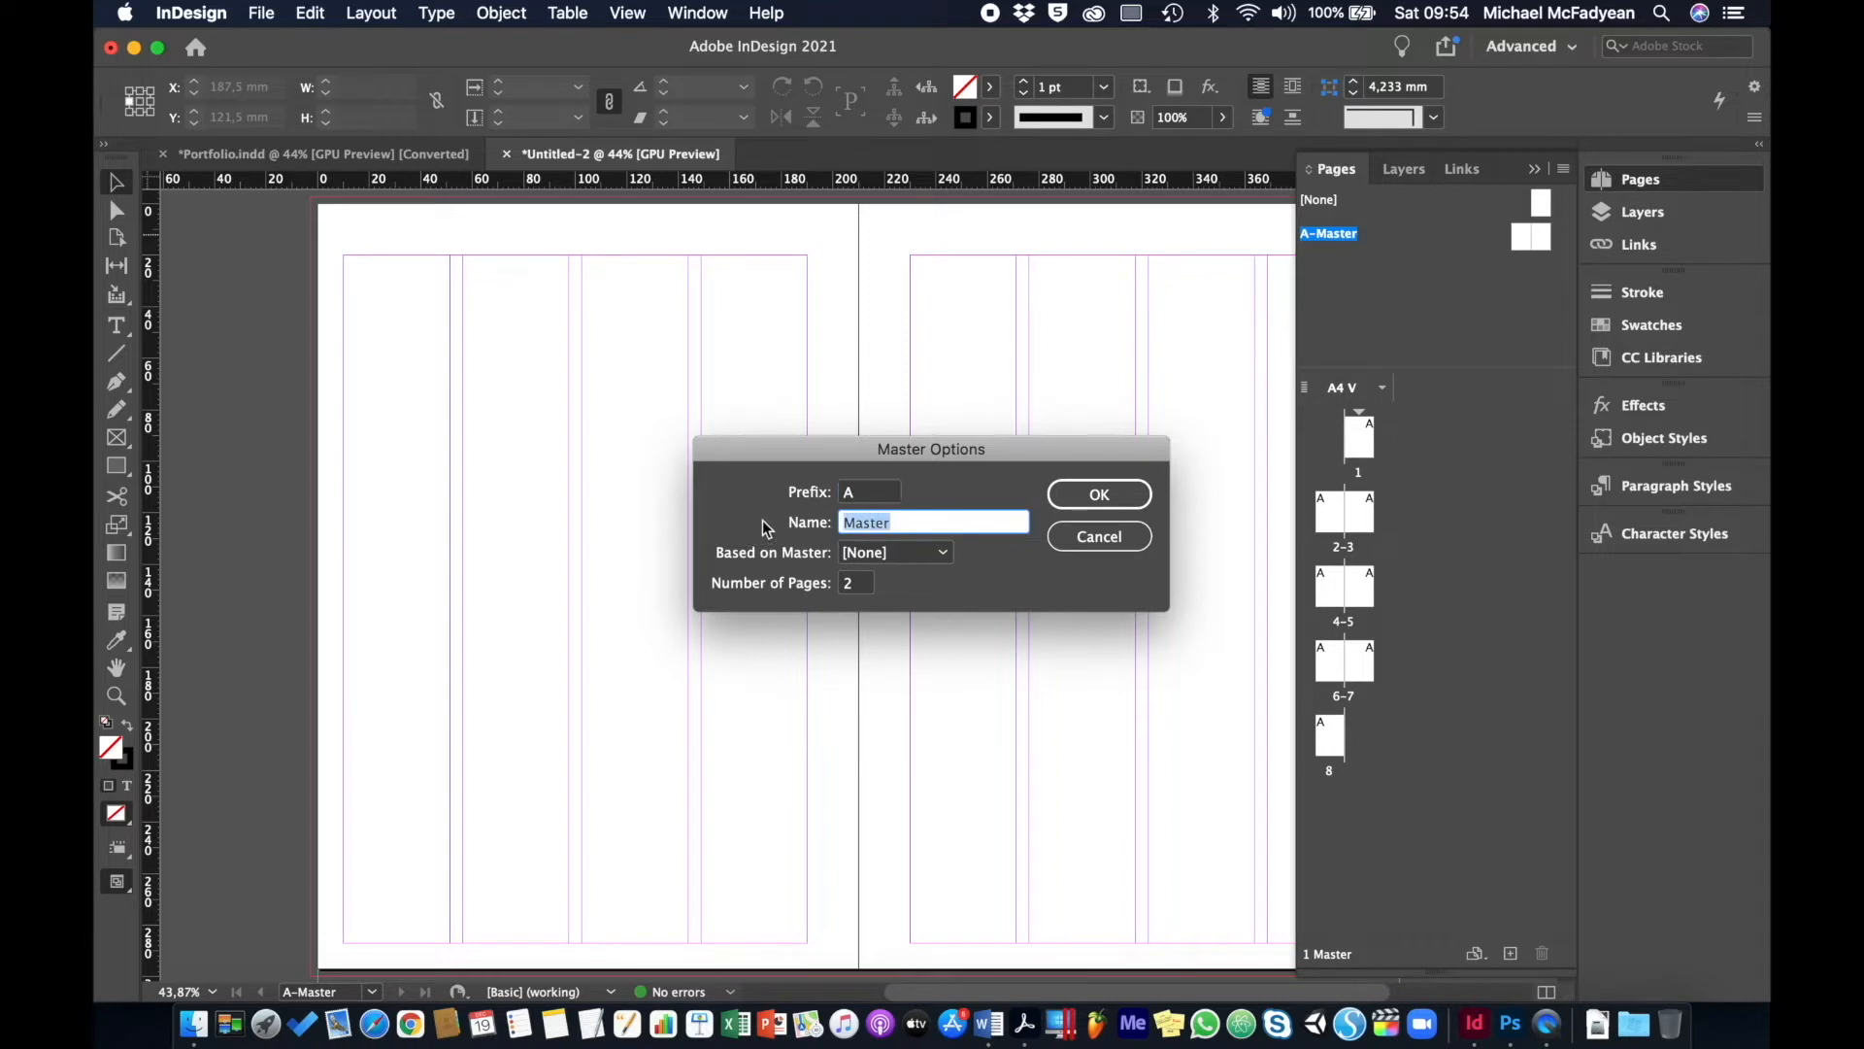
type("Cov")
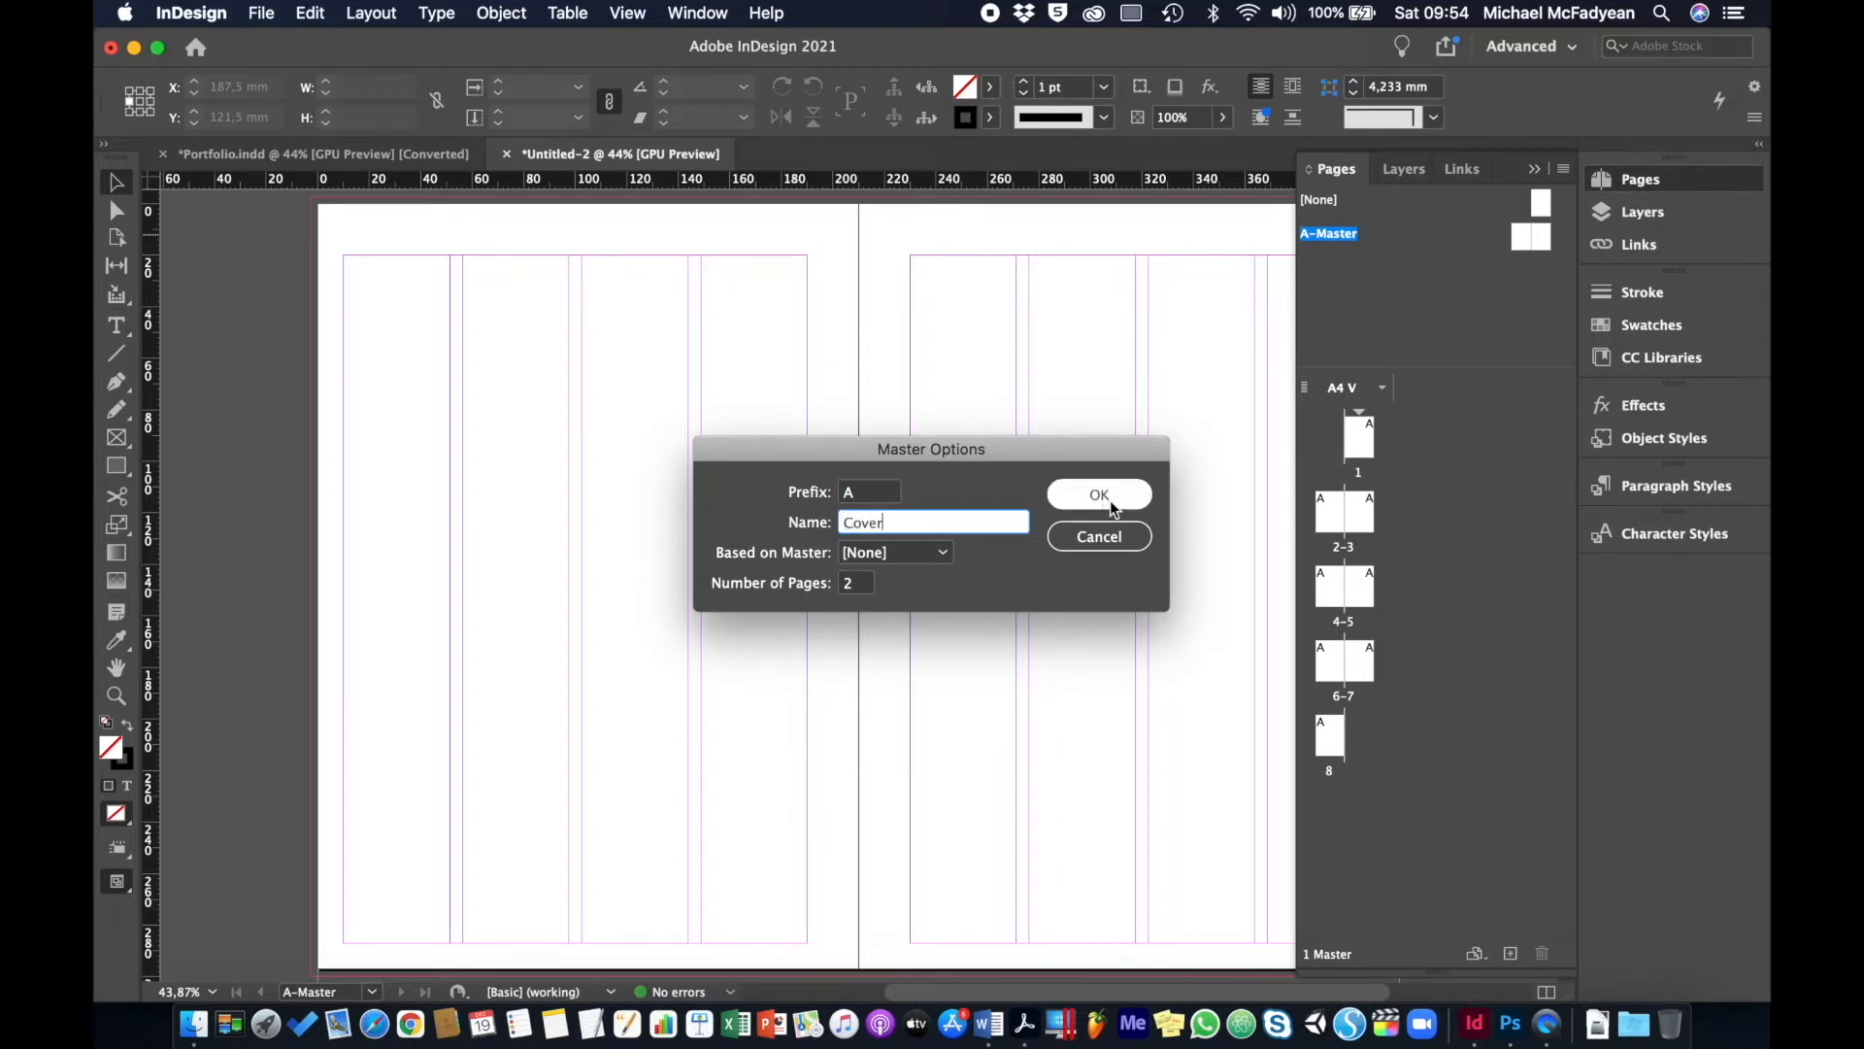
double_click(857, 582)
type("1")
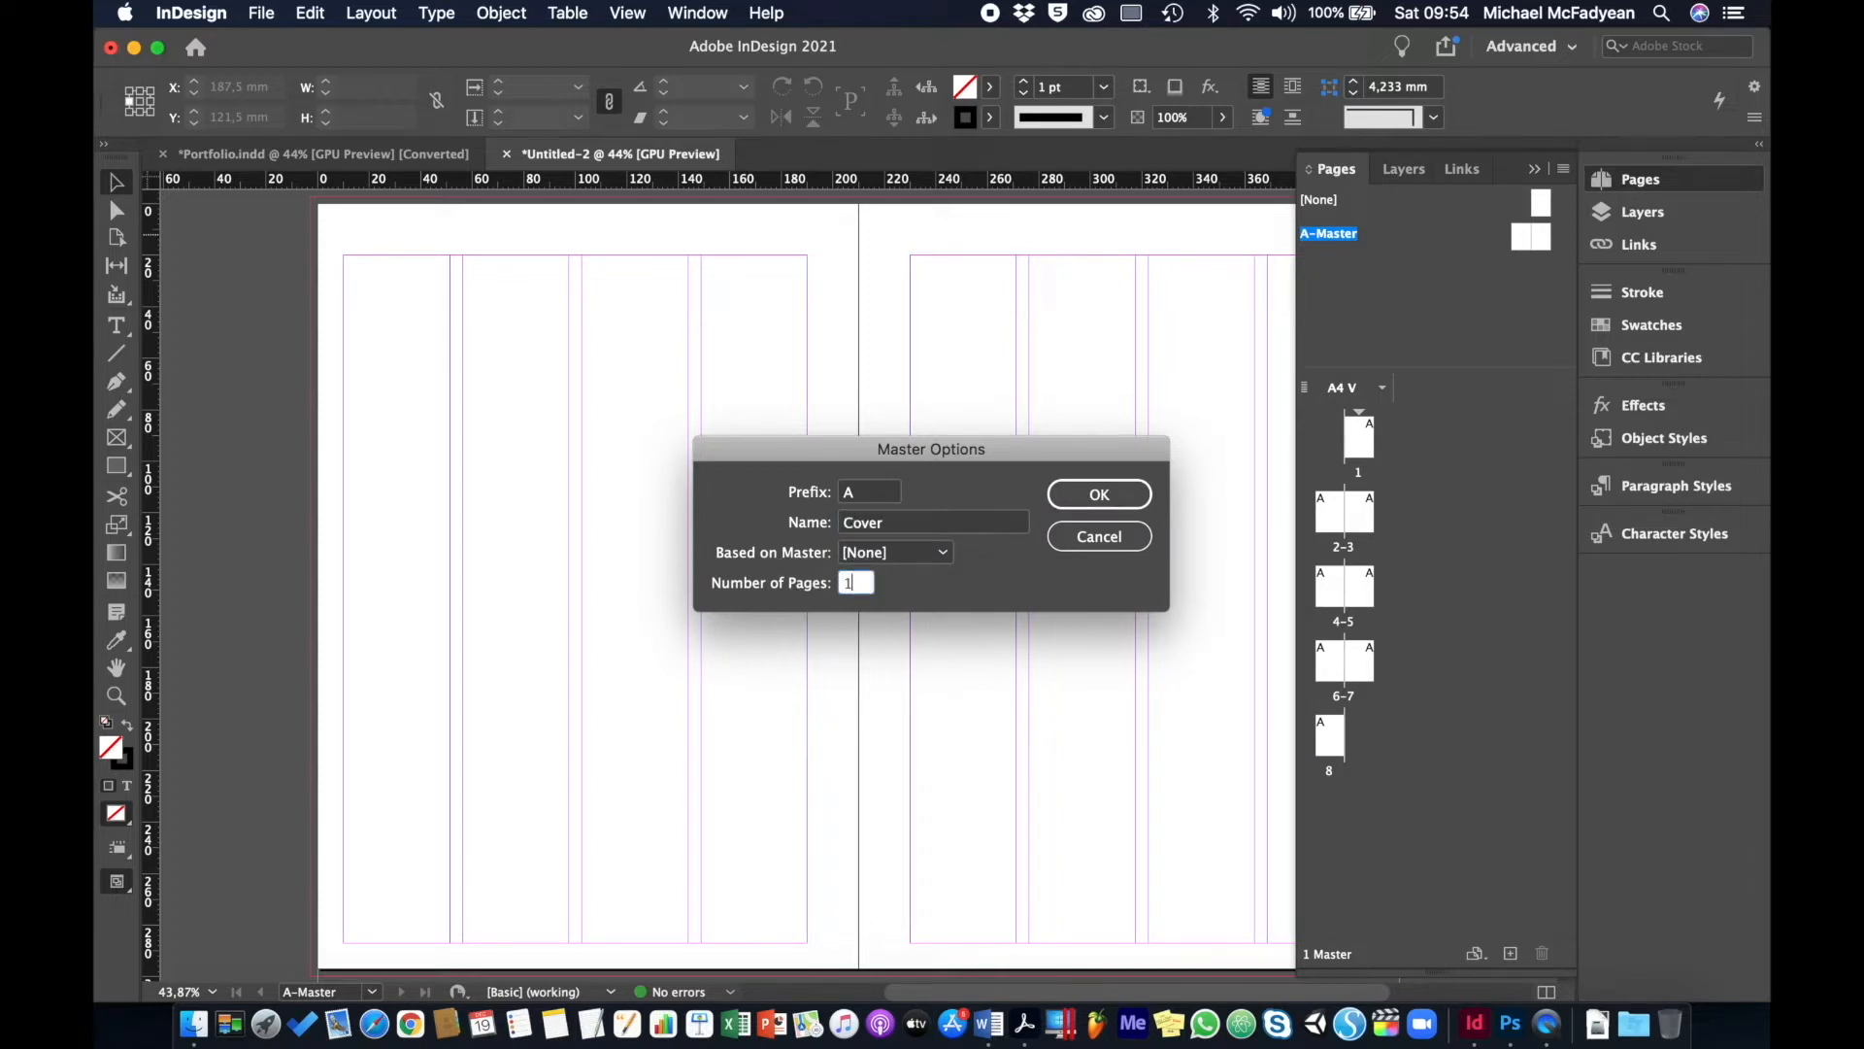
left_click(1087, 497)
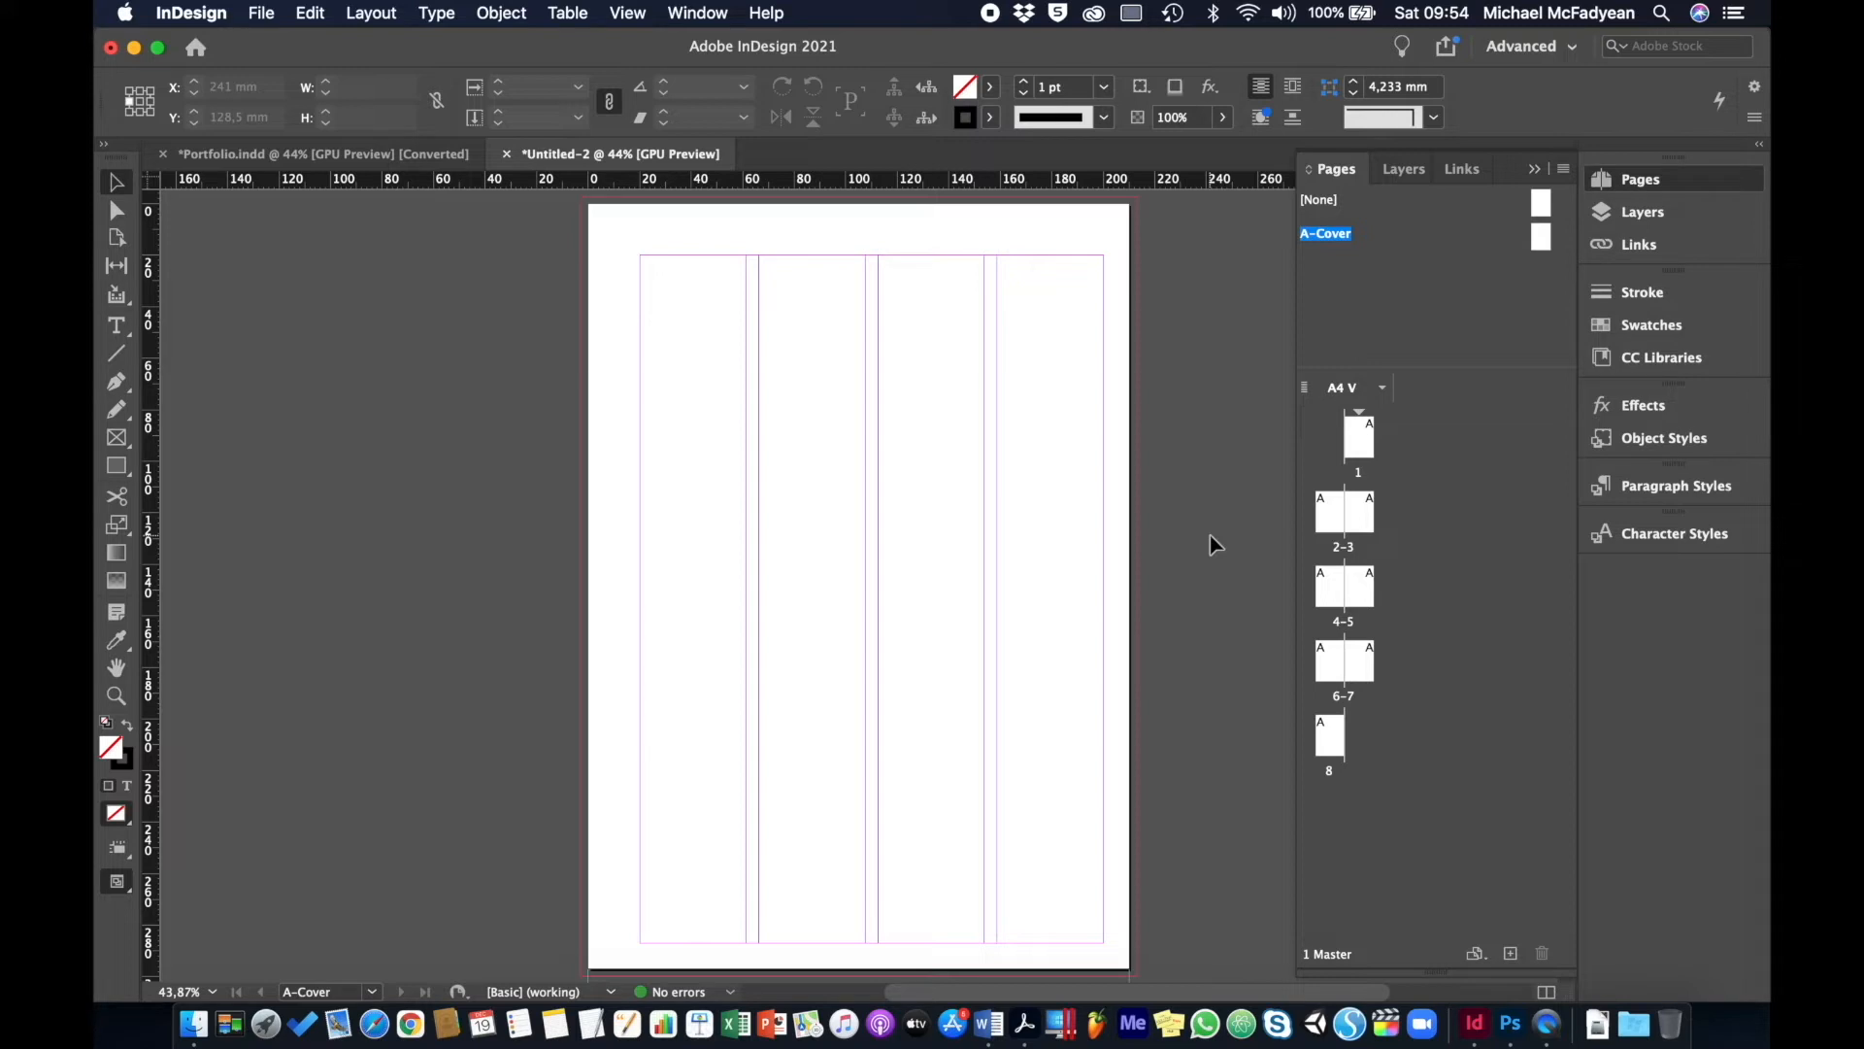
- Marquee-select and copy all Portfolio cover artwork, then return to Untitled-2's A-Cover master
left_click(276, 158)
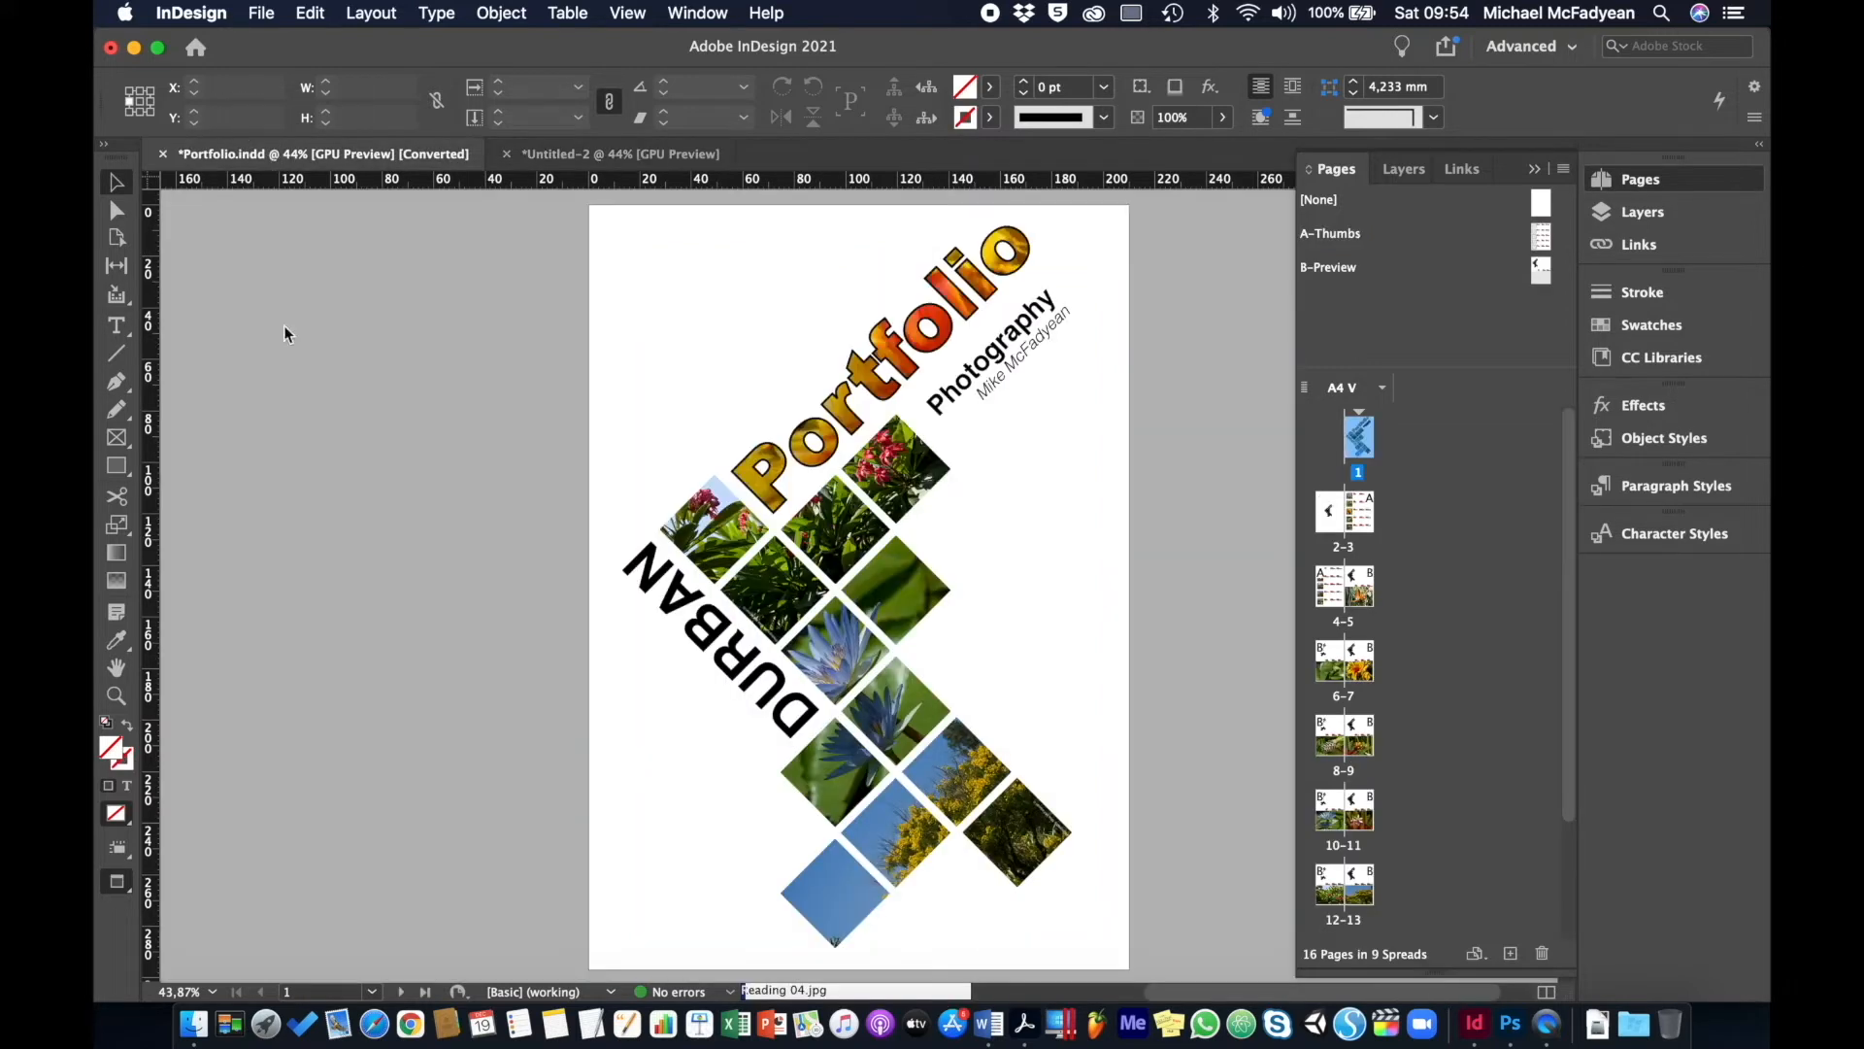
left_click(1403, 170)
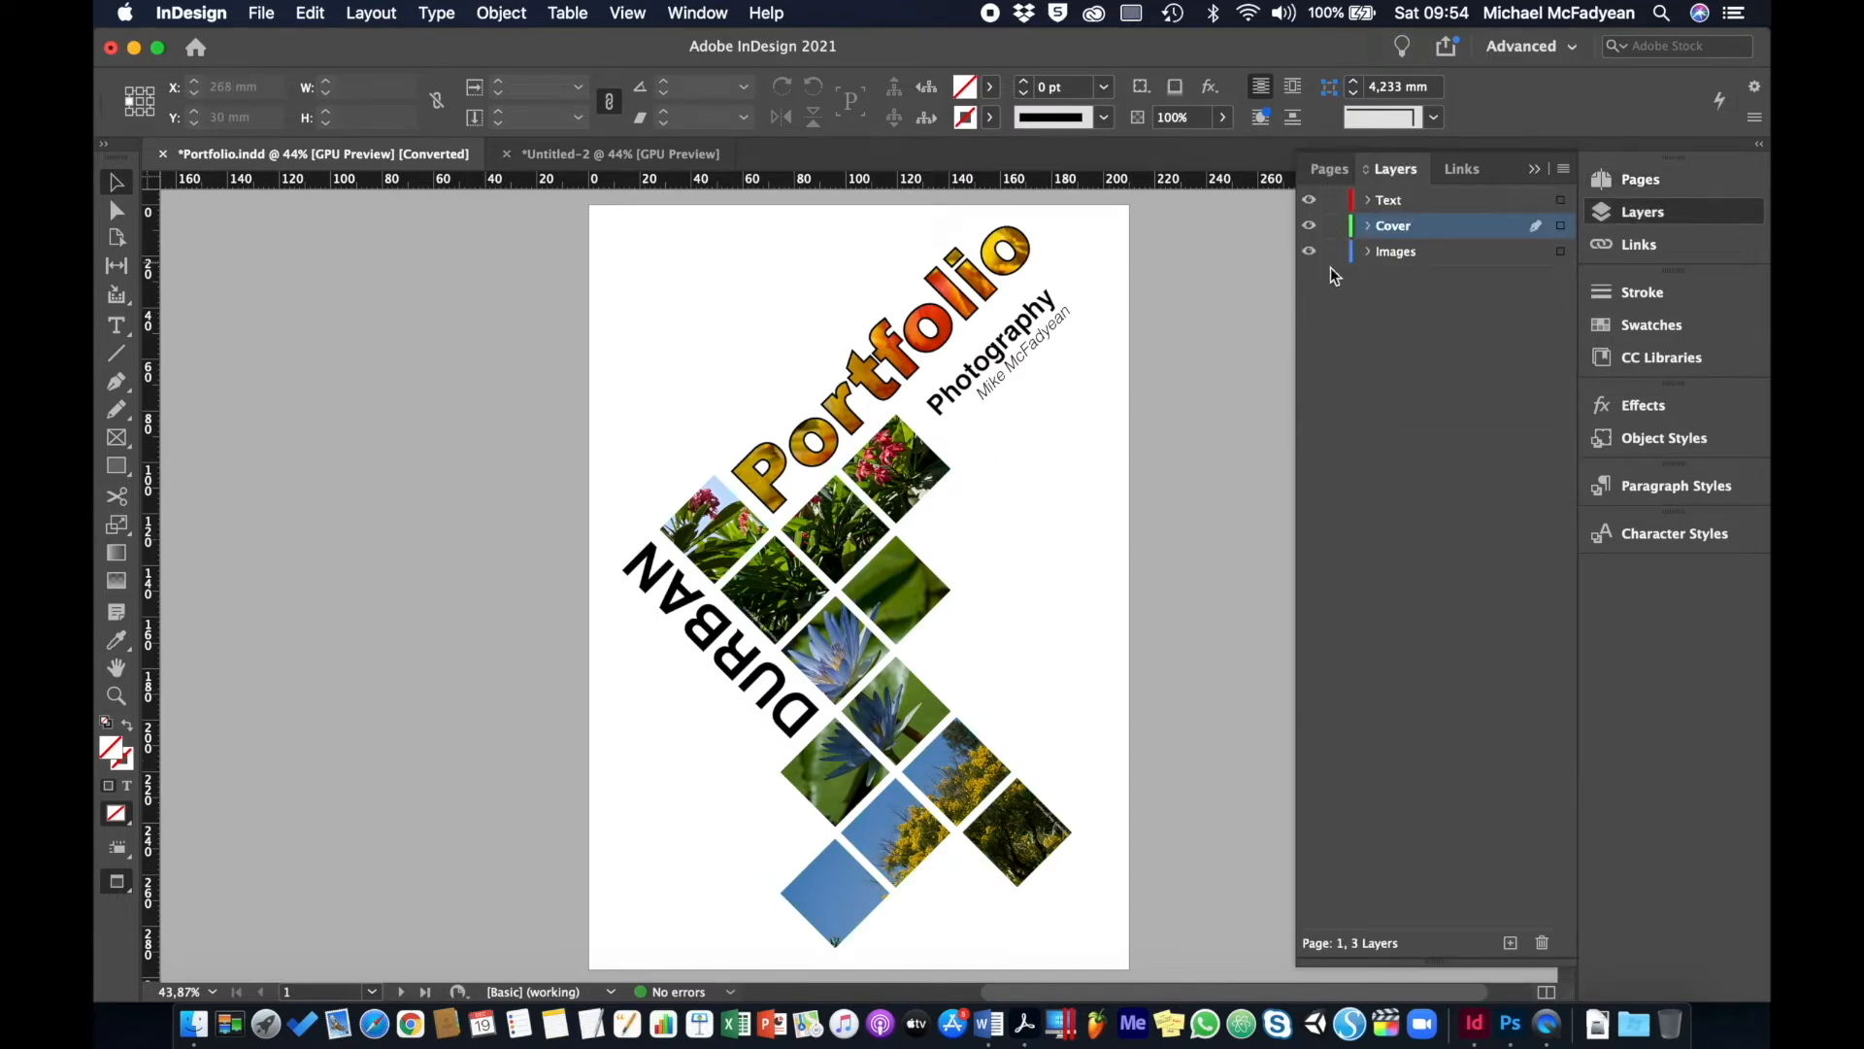
left_click(1330, 169)
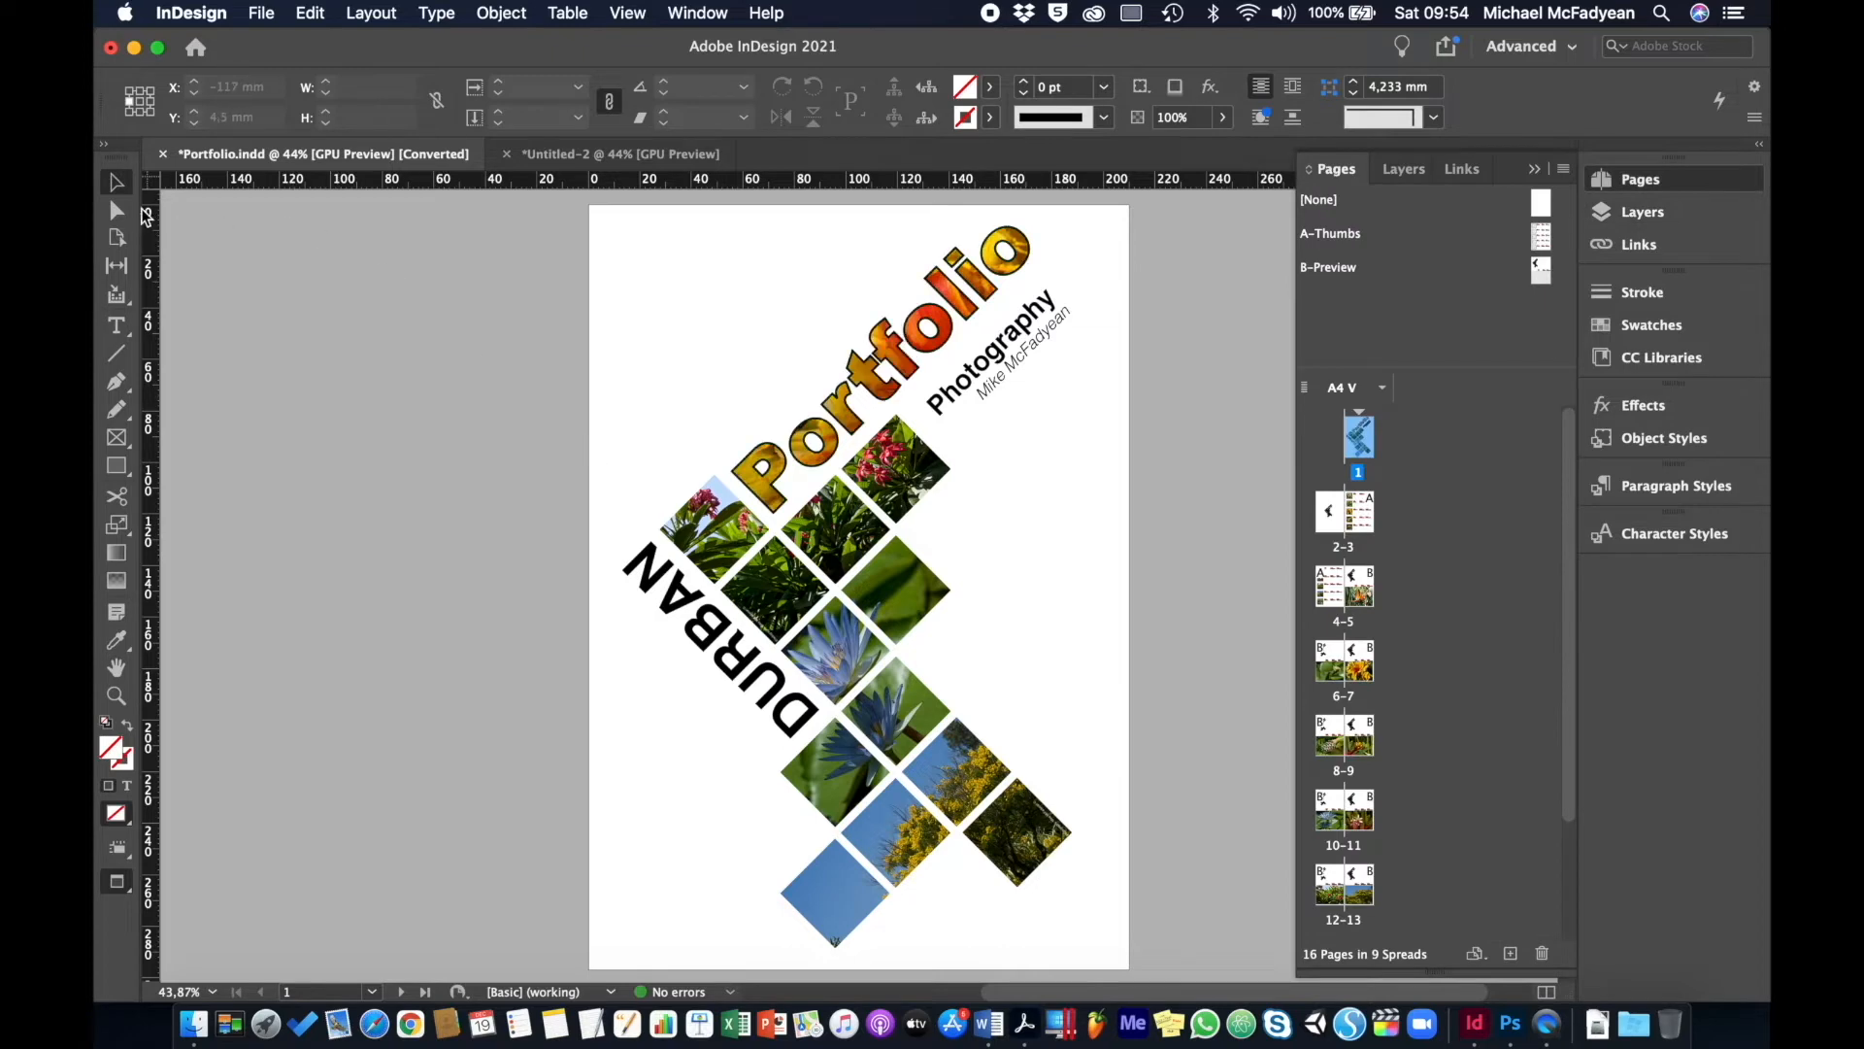
left_click(504, 215)
left_click_drag(504, 216, 1226, 948)
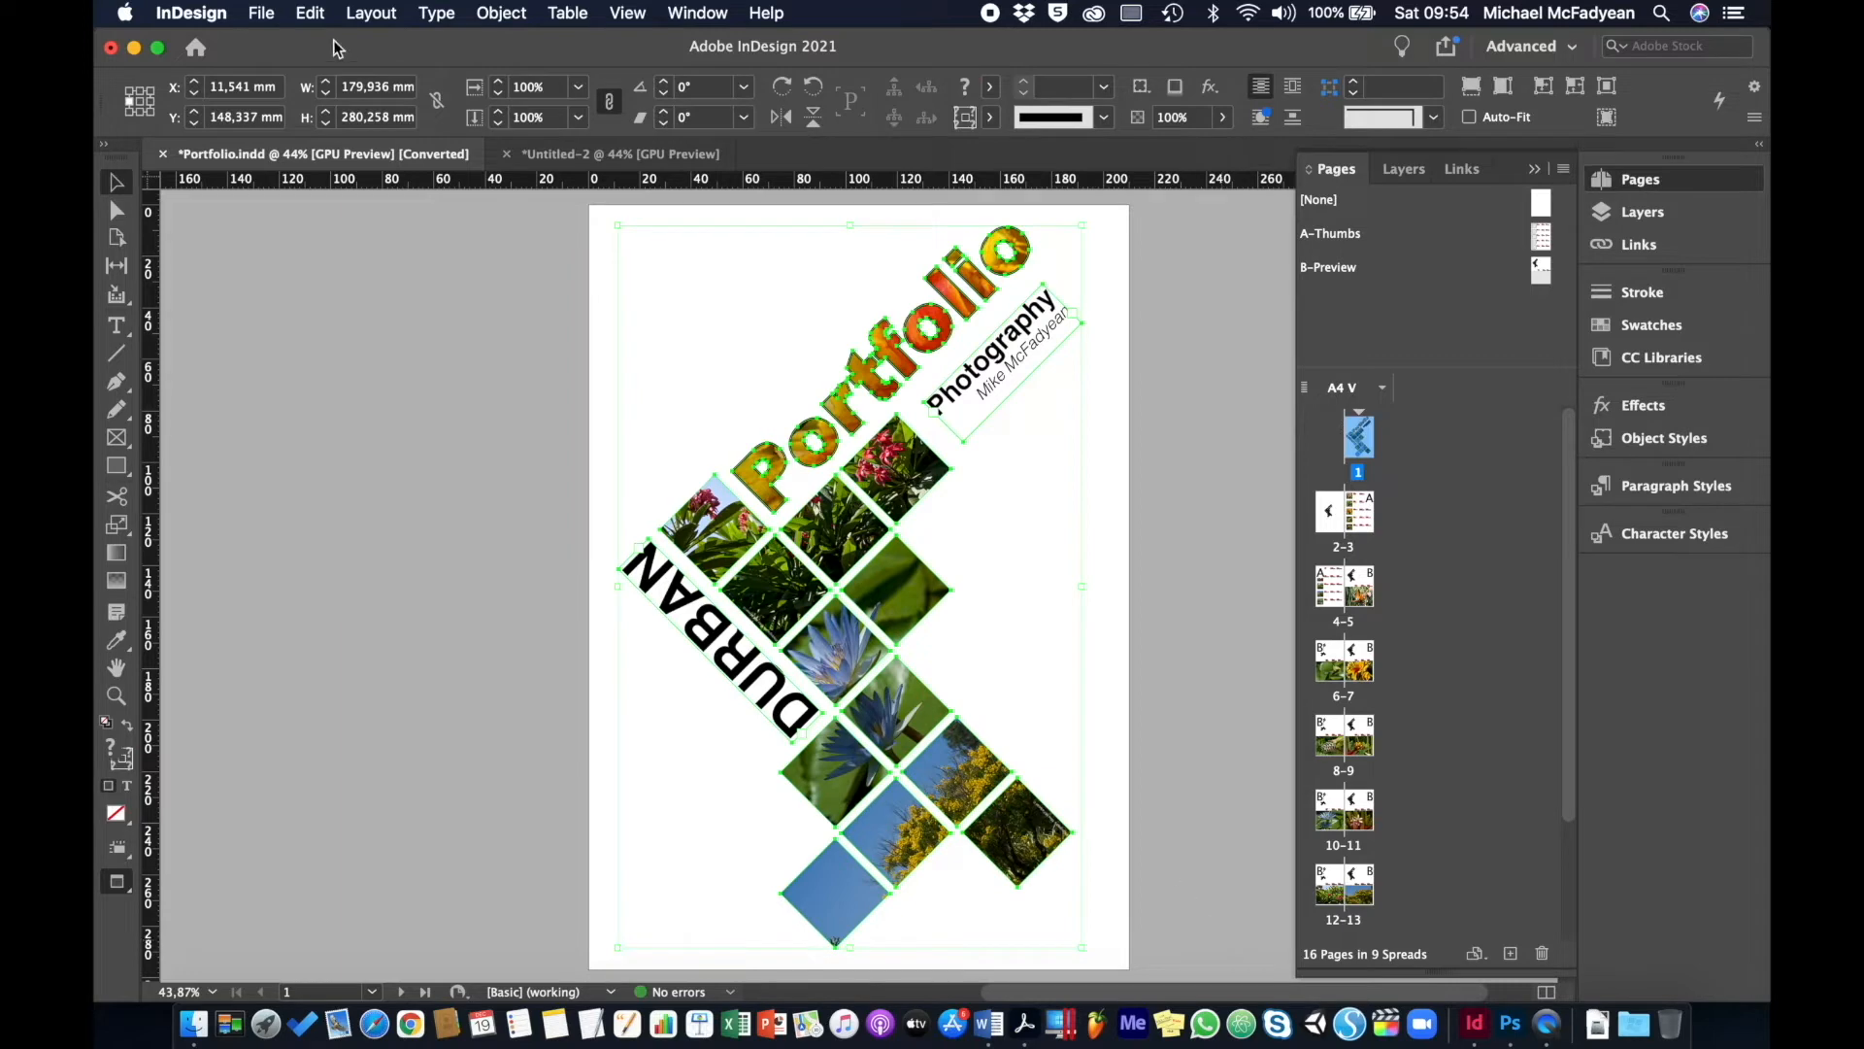
left_click(313, 12)
left_click(329, 121)
left_click(568, 157)
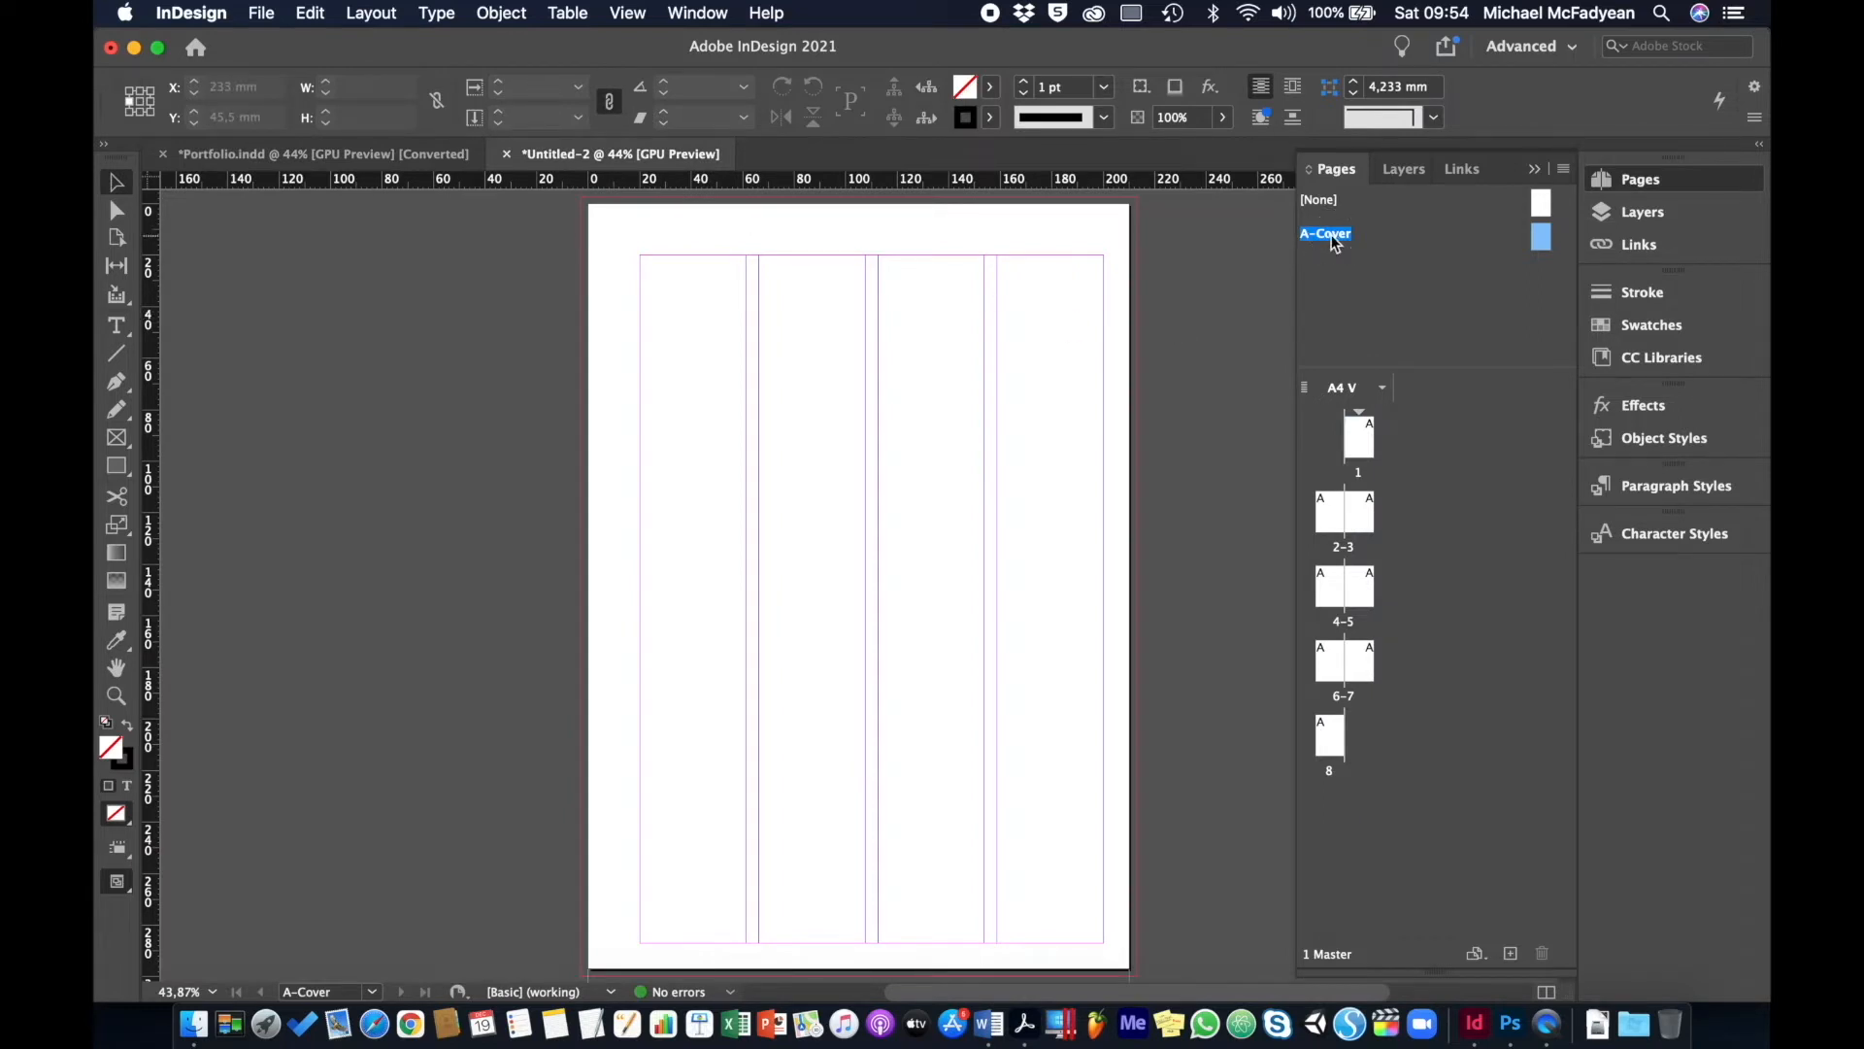
- Paste the cover artwork in place on A-Cover, drag it onto the page and nudge it into position
left_click(319, 16)
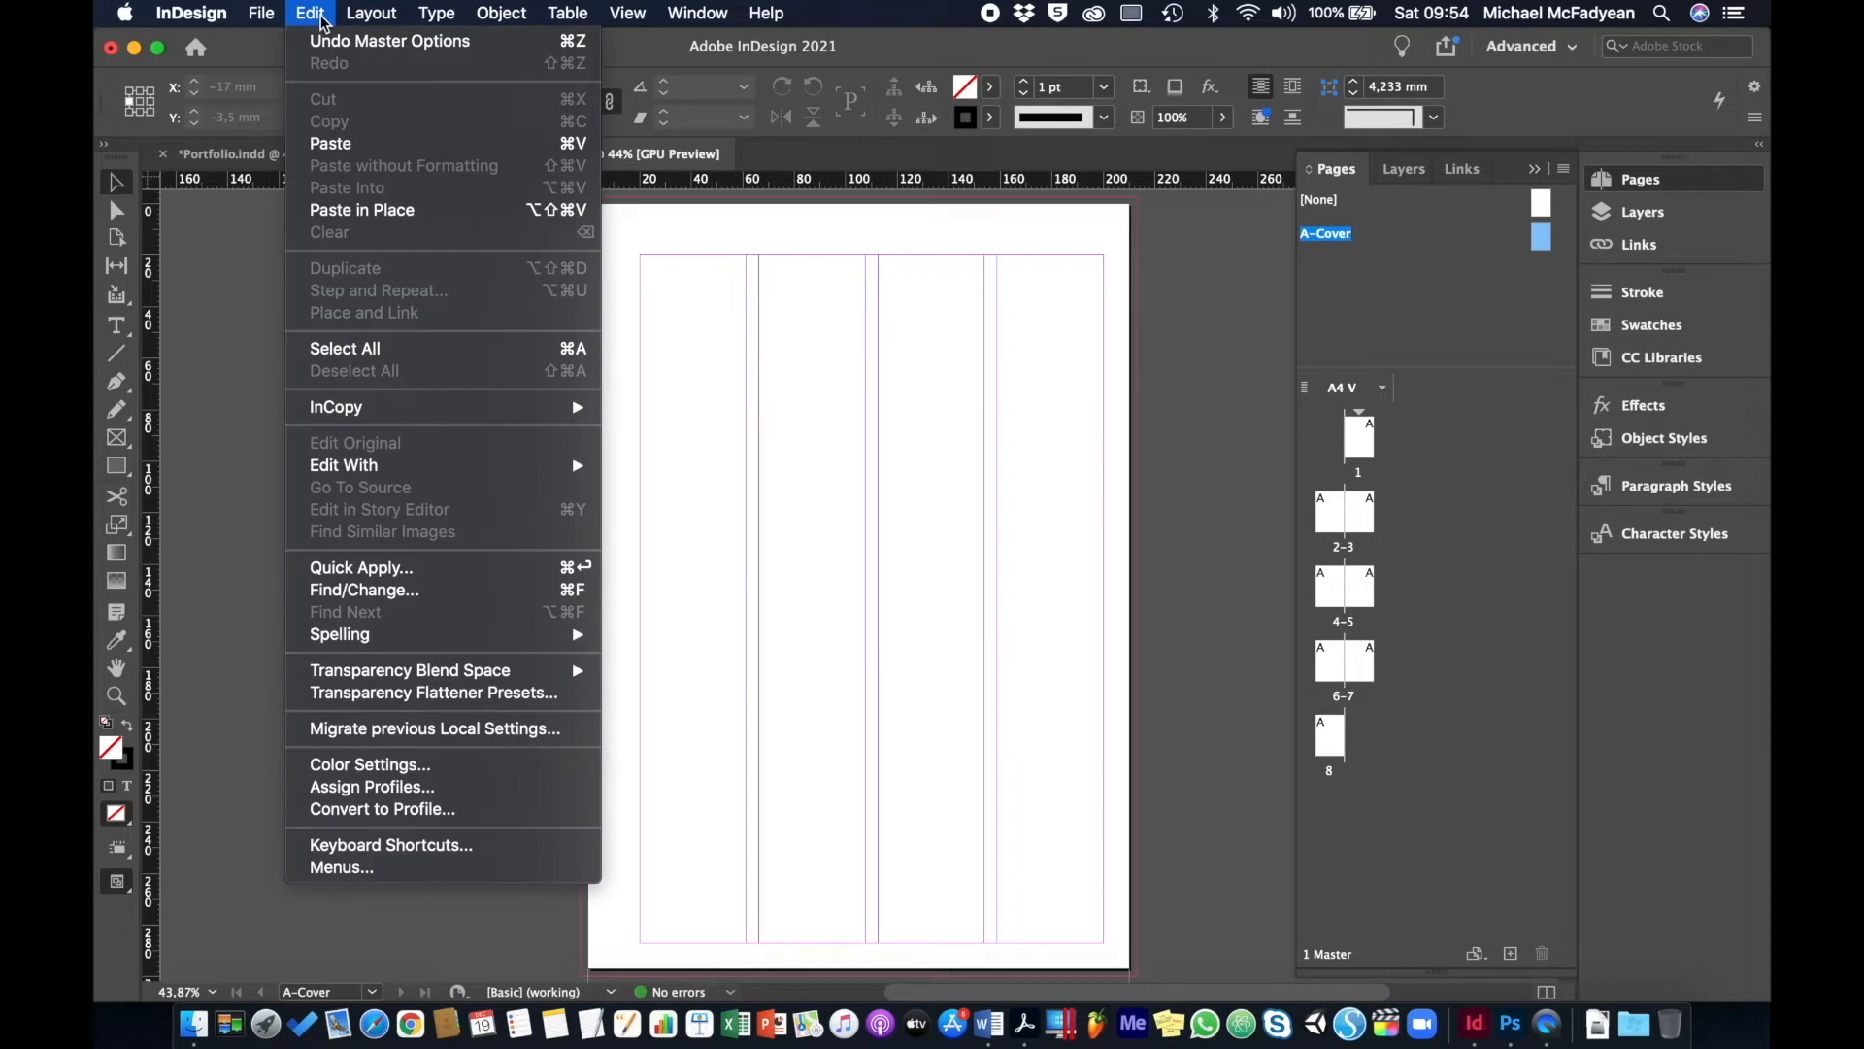
left_click(355, 211)
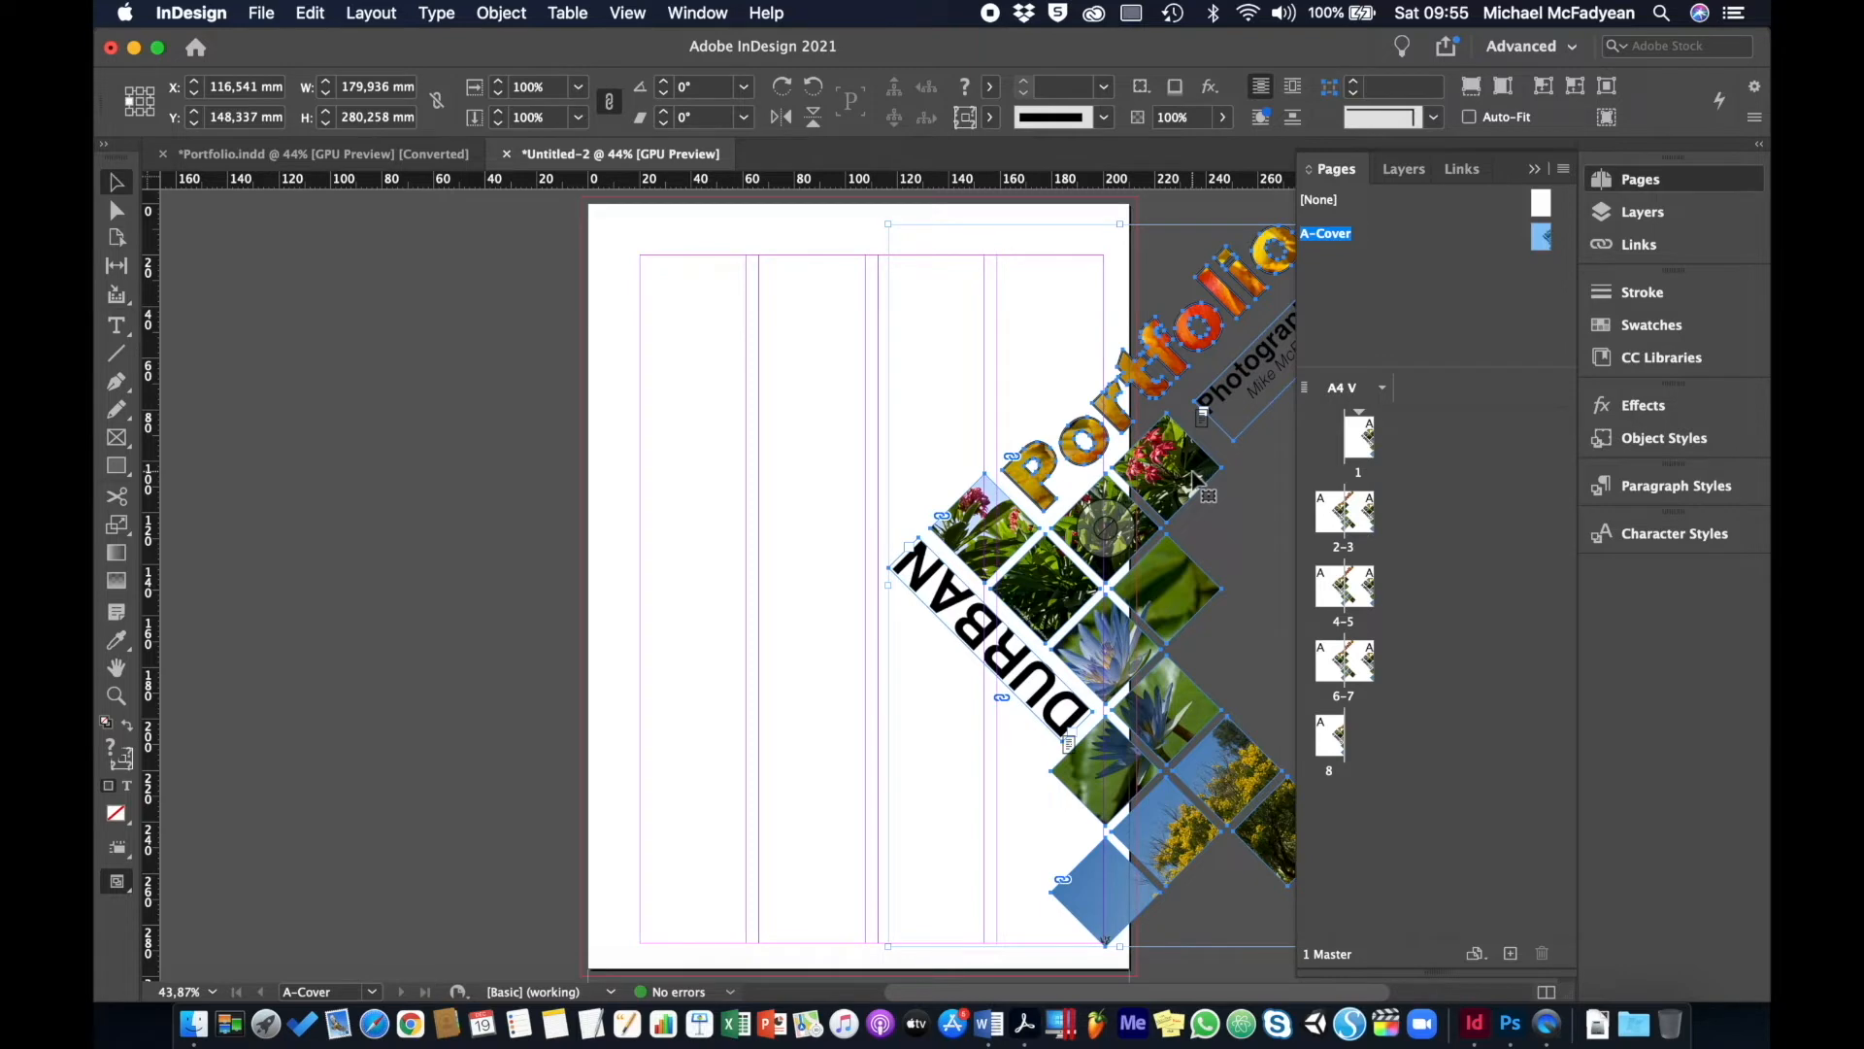
left_click_drag(1194, 481, 931, 457)
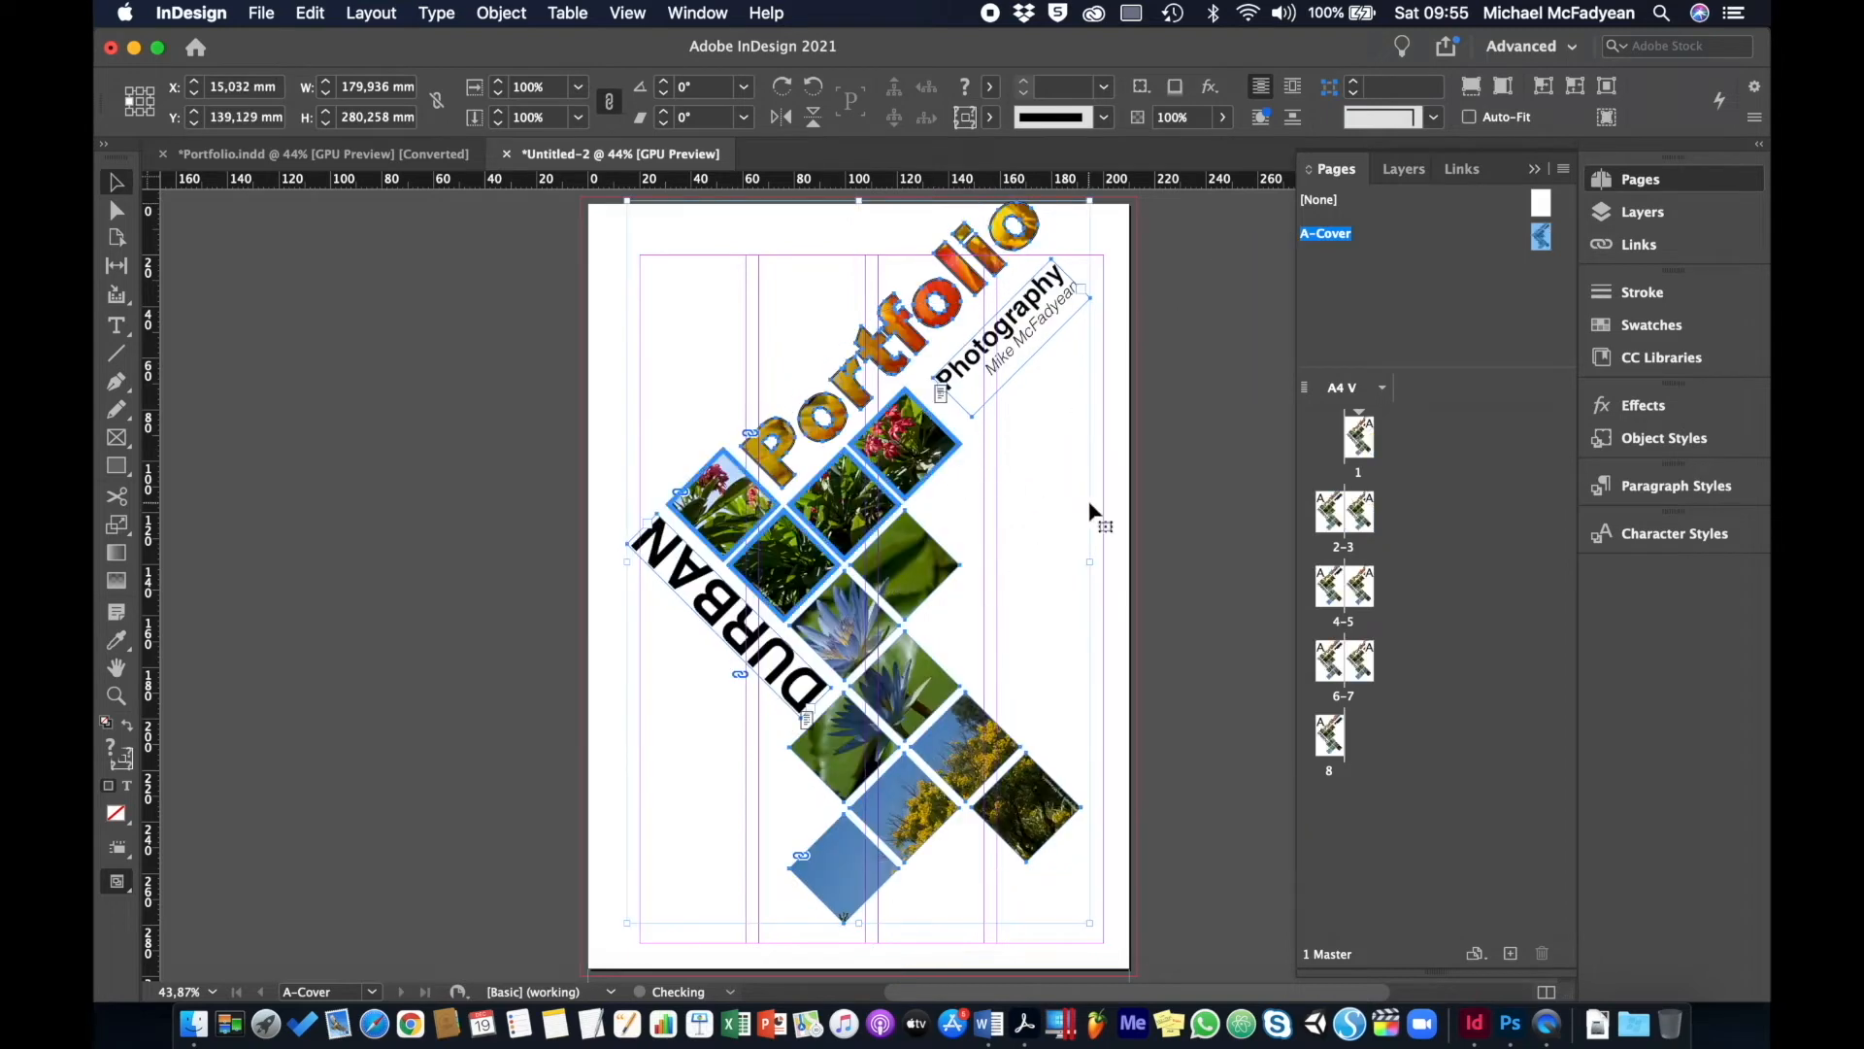
key("Down")
key("Down")
key("Down")
key("Down")
key("Down")
key("Down")
key("Down")
key("Down")
key("Down")
key("Down")
key("Down")
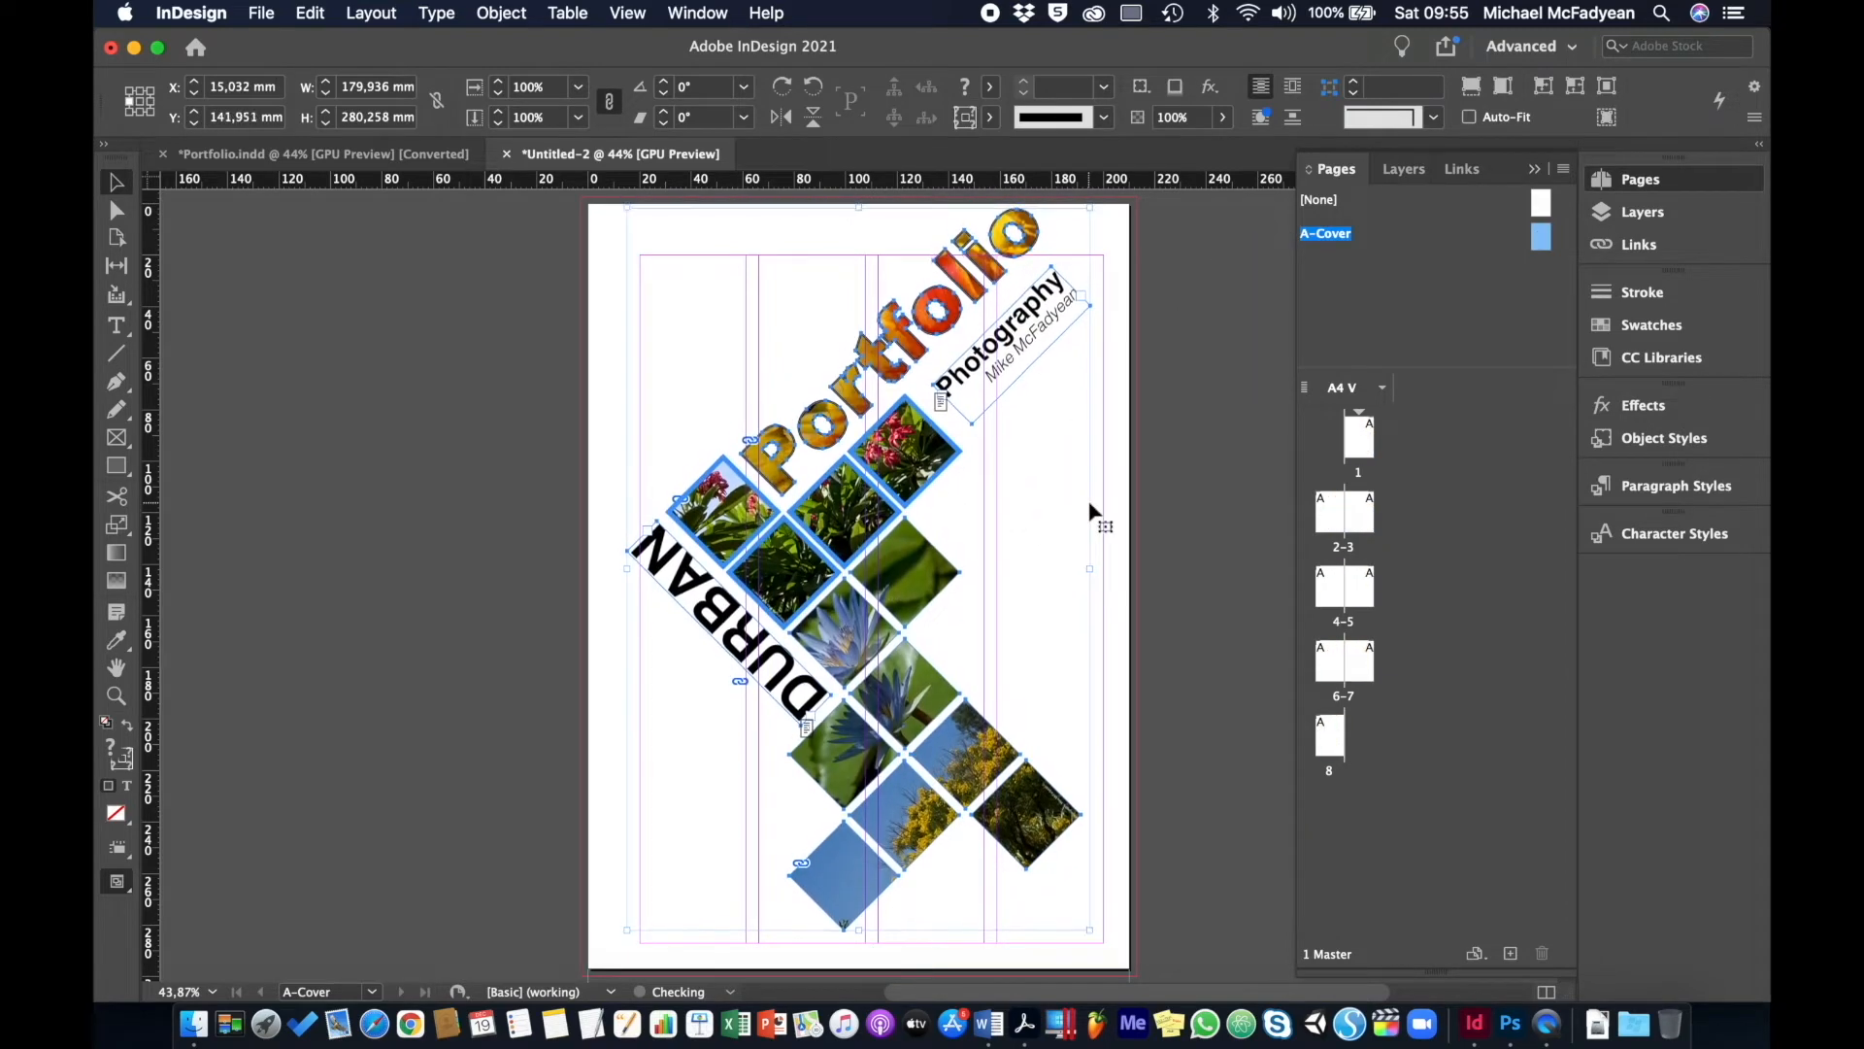
key("shift+Down")
key("Right")
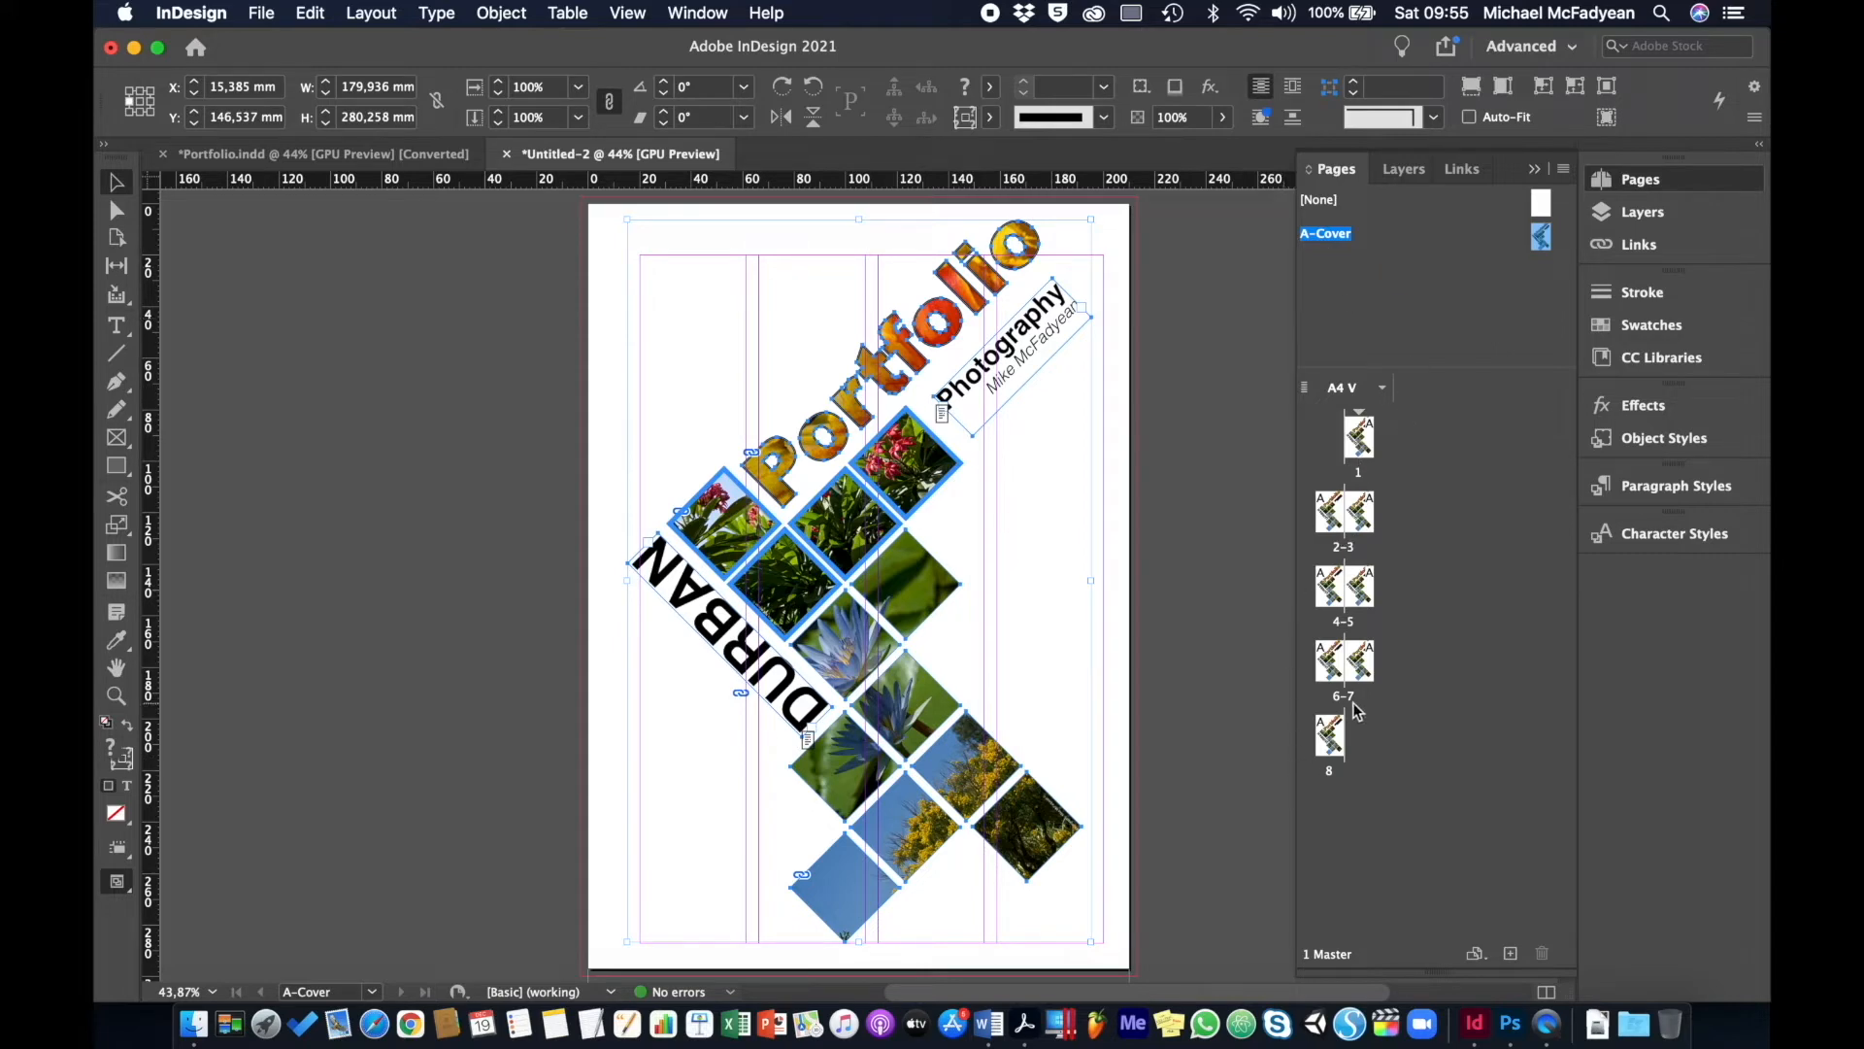
left_click(1225, 430)
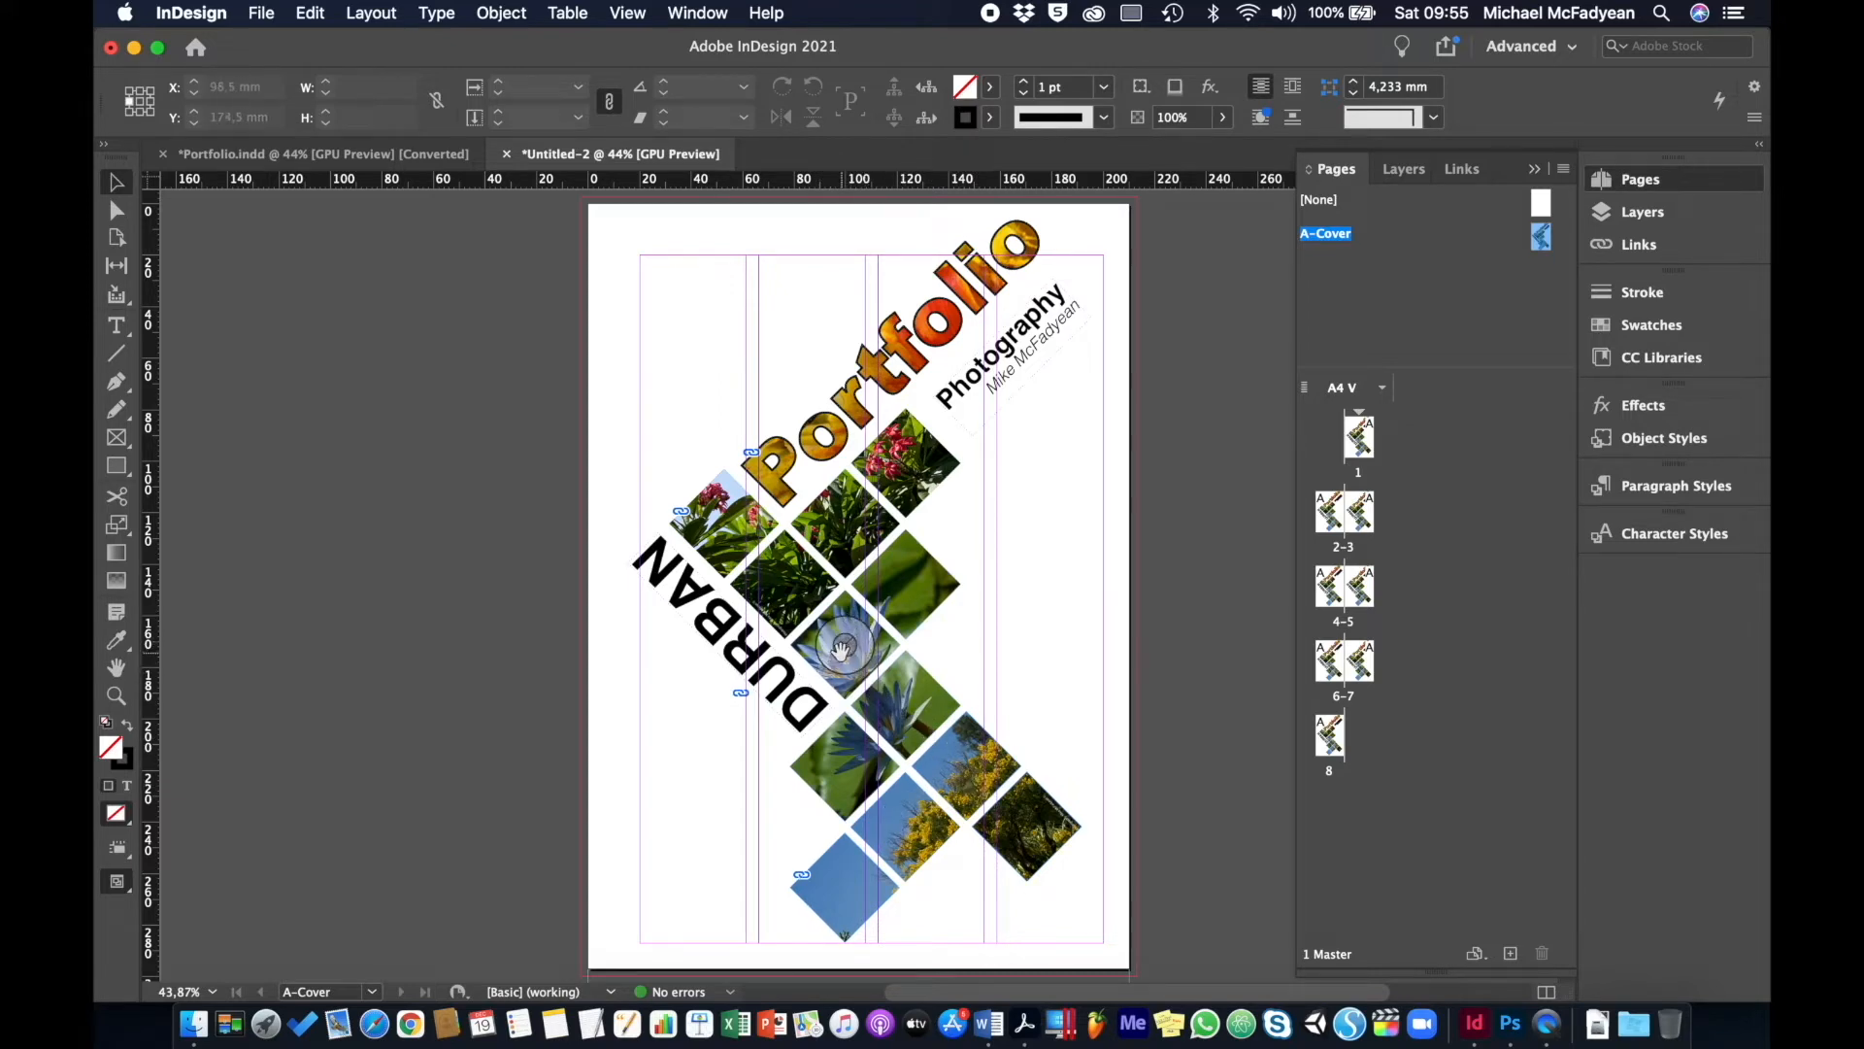
- Delete the lotus, tree and flower photos from their diamond frames
left_click(841, 649)
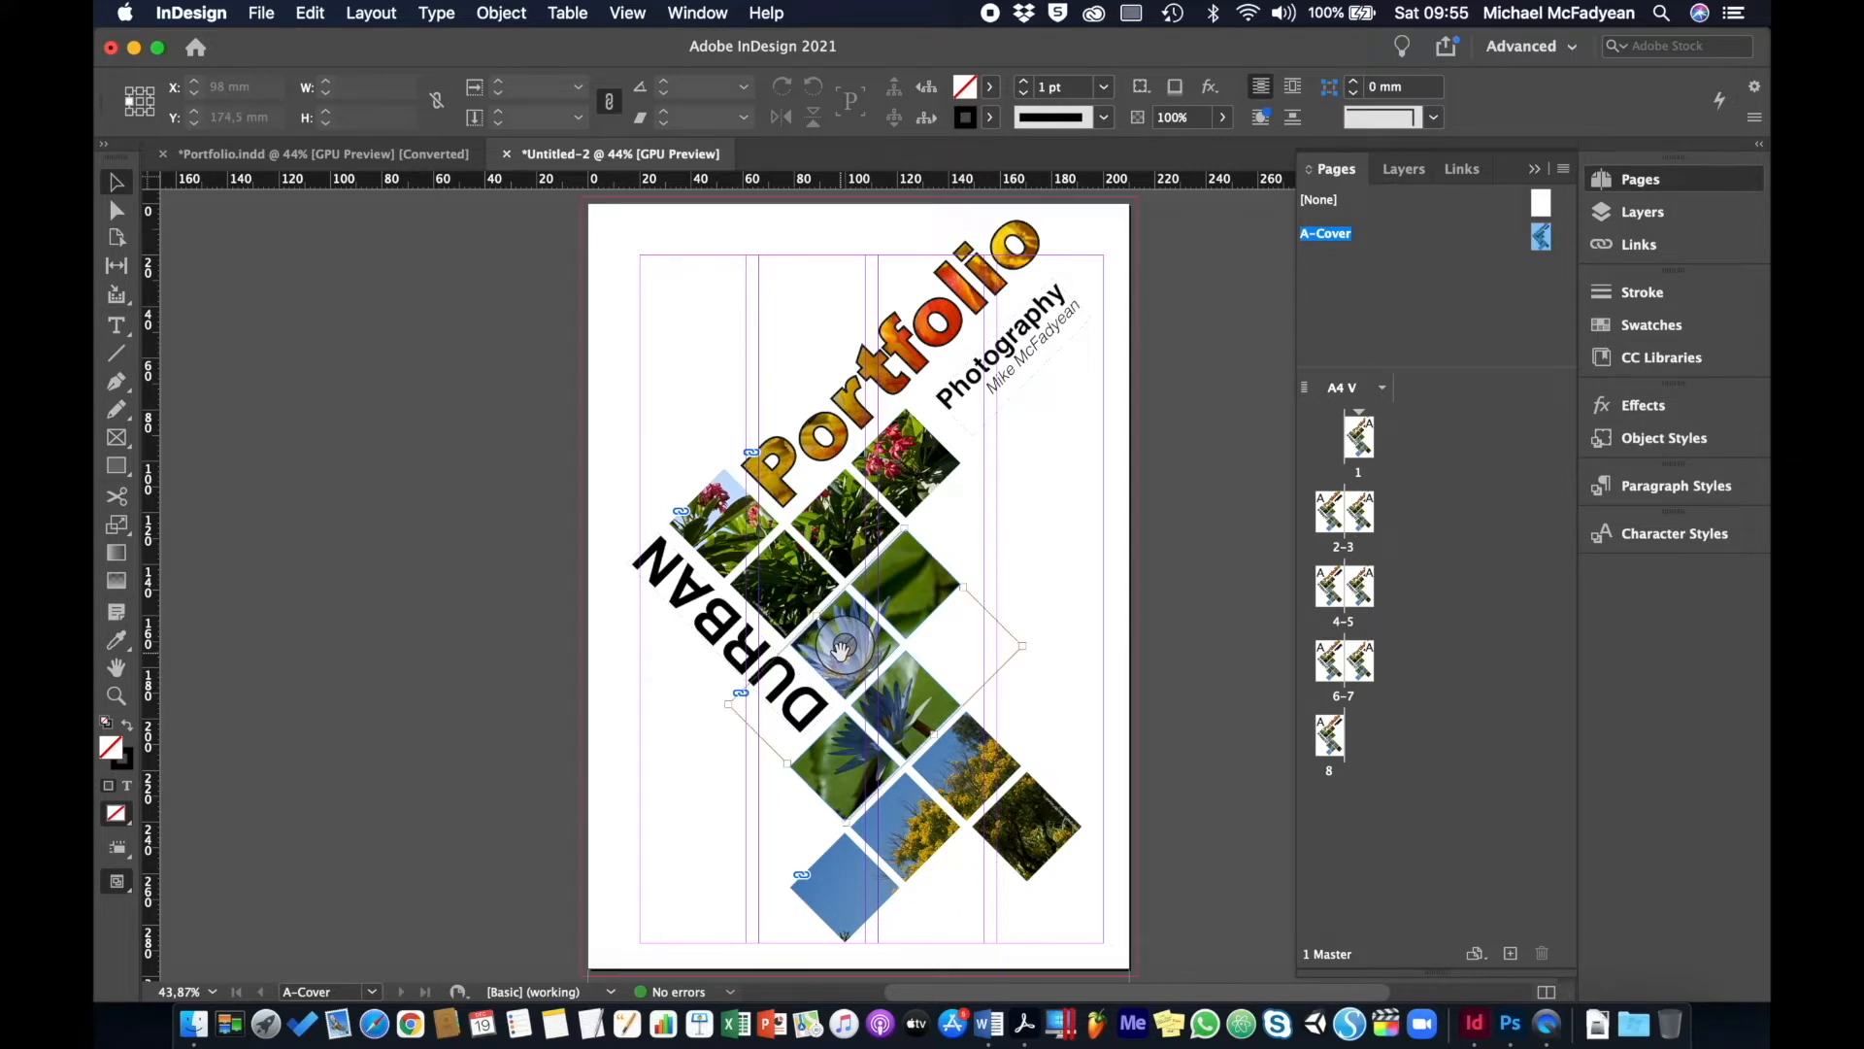
key("Delete")
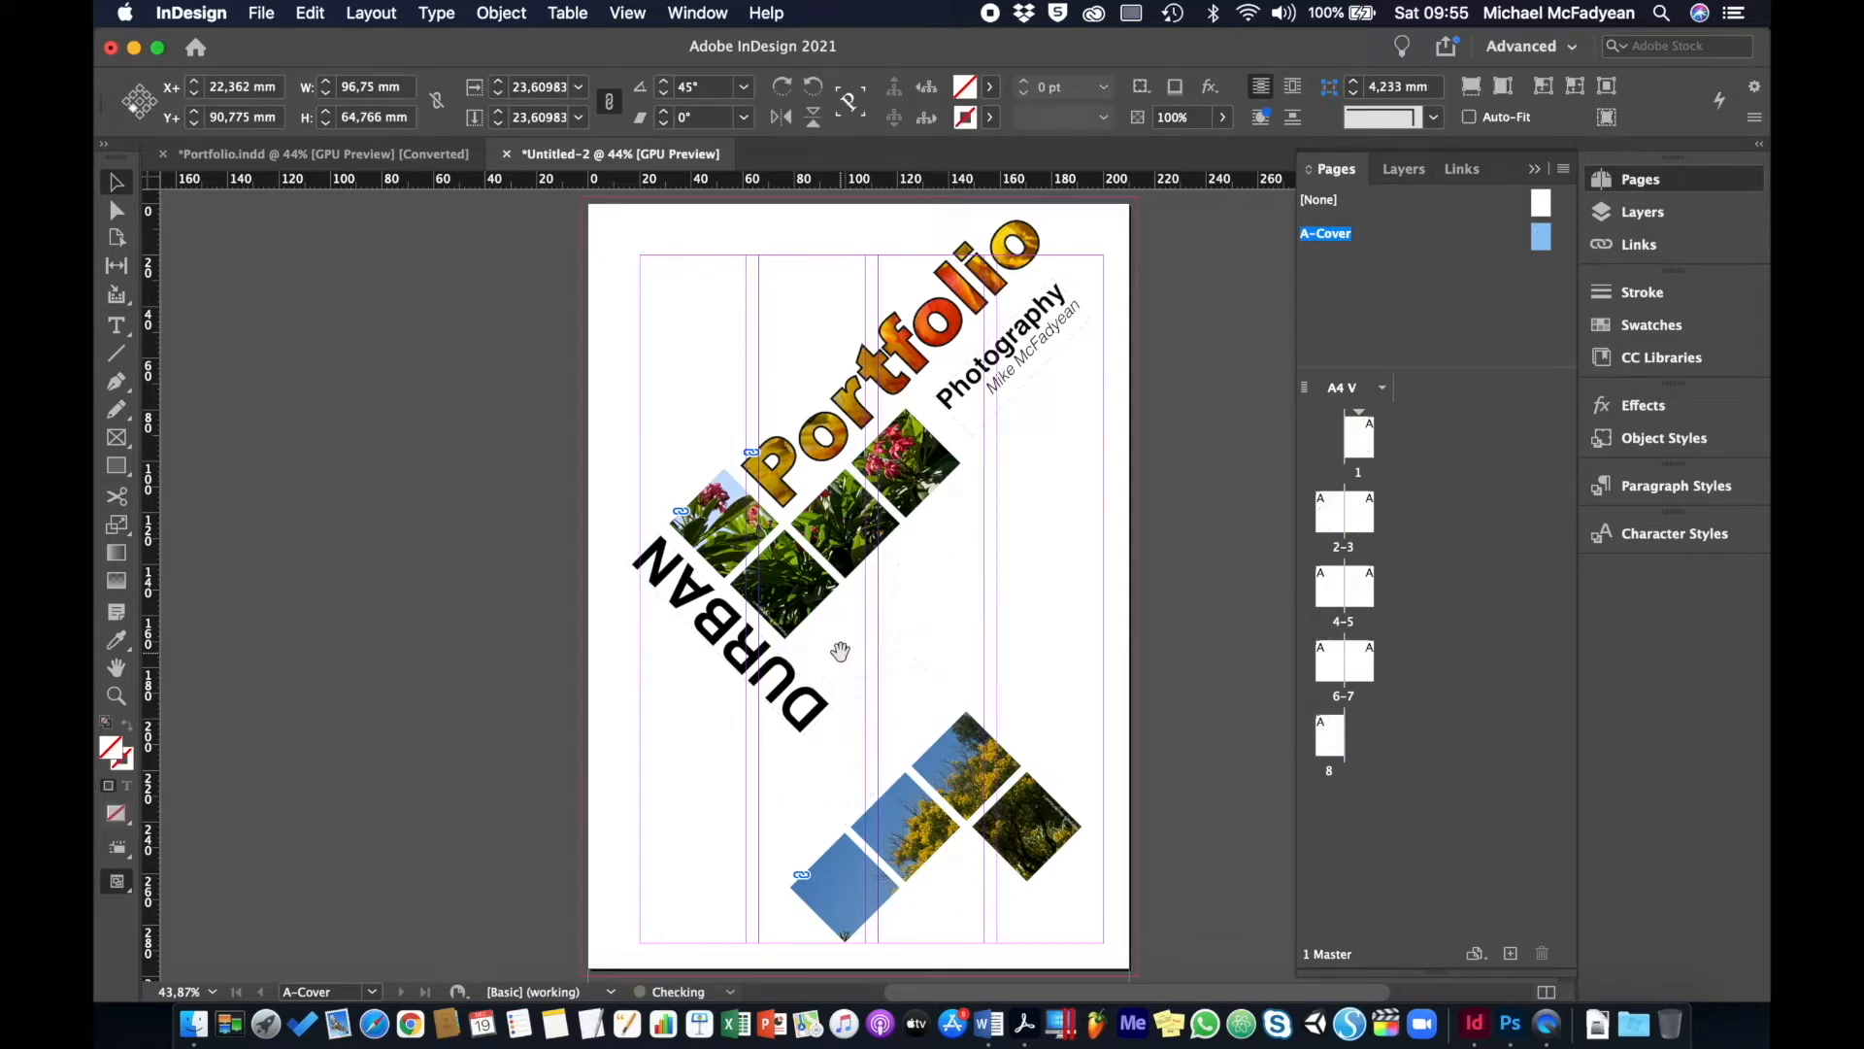
left_click(910, 826)
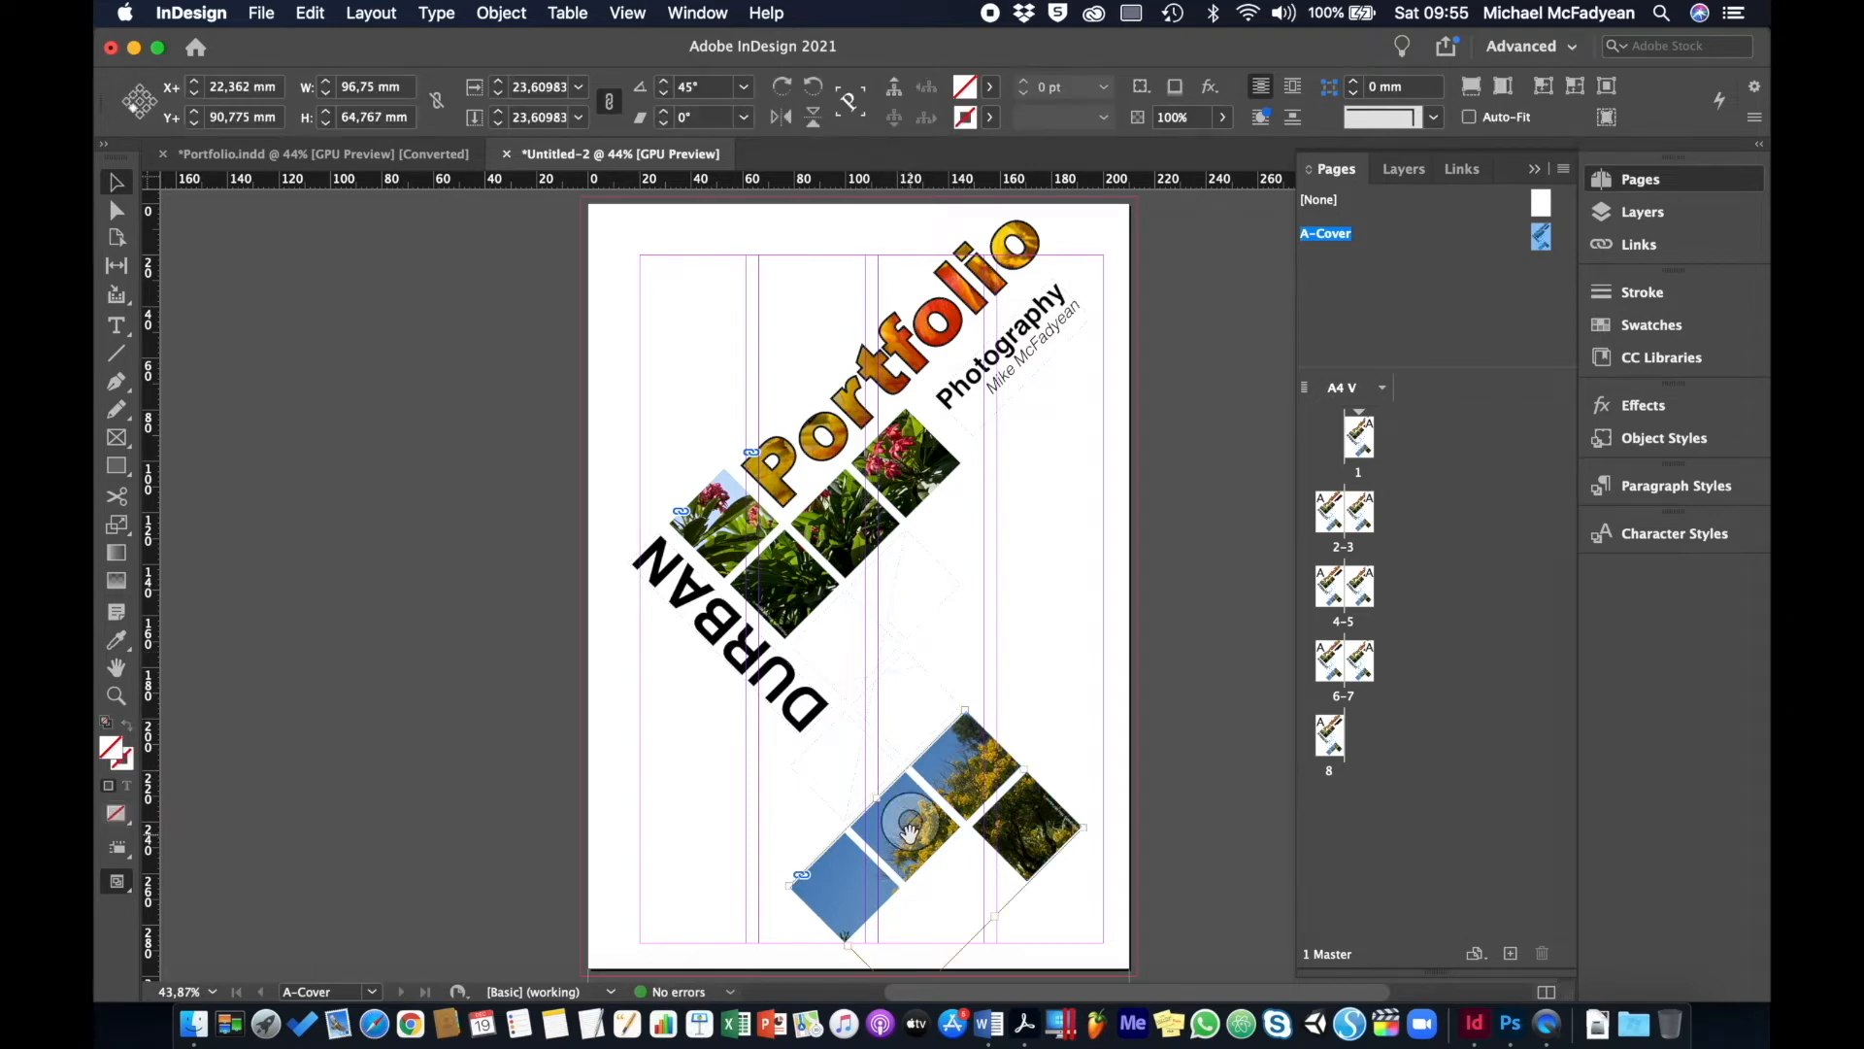
key("Delete")
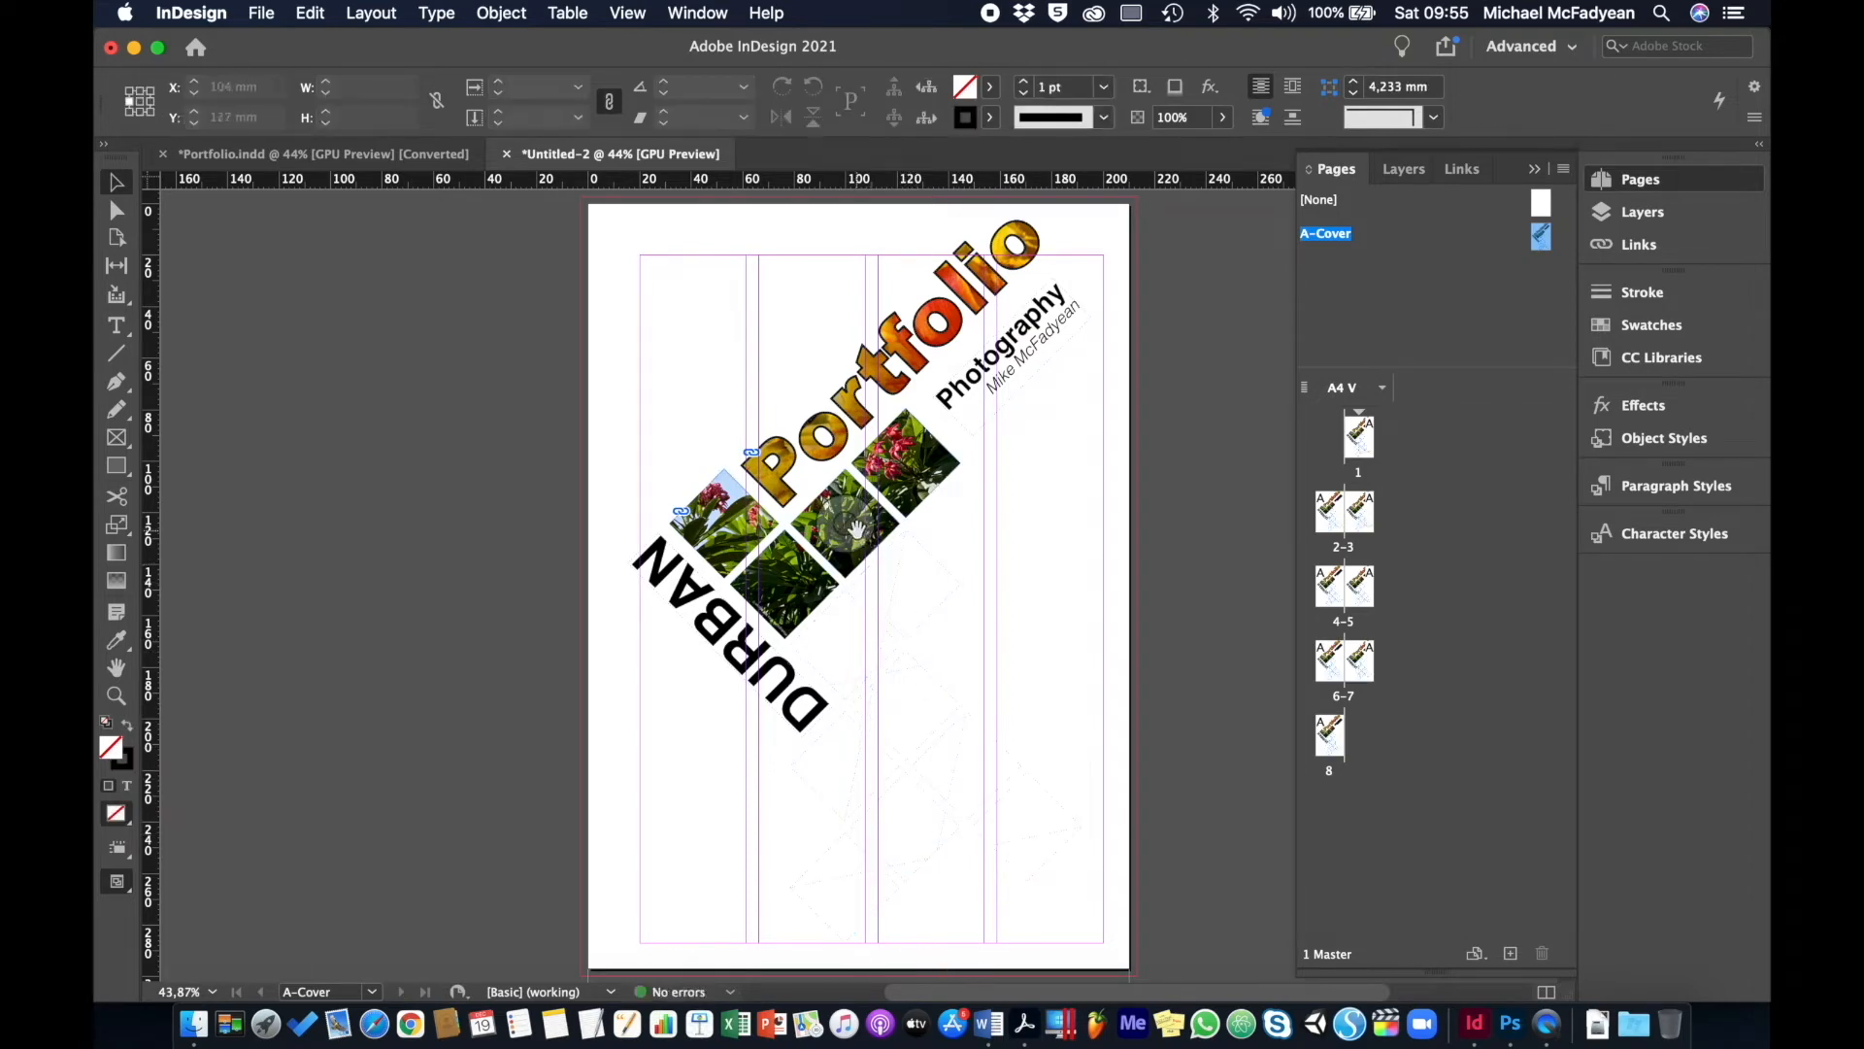
left_click(847, 527)
key("Delete")
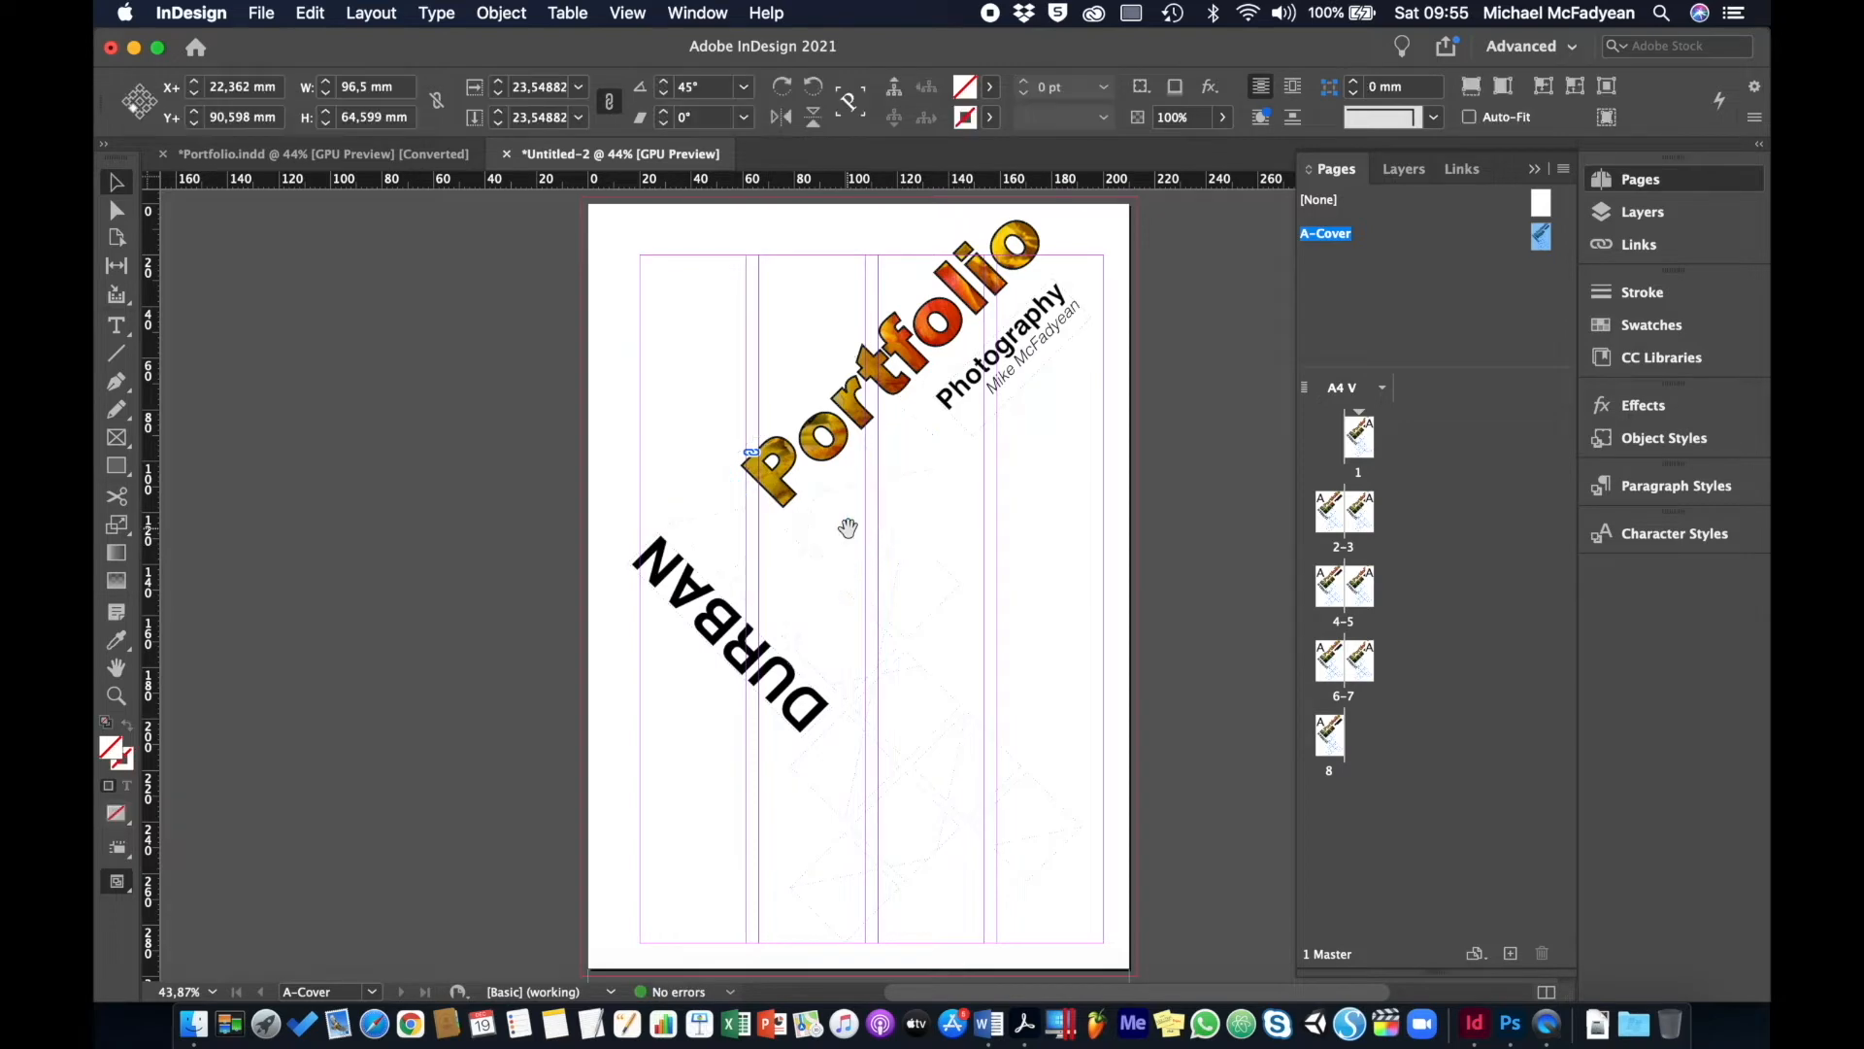
- Fill the upper diamond frames with Black at 20% tint
left_click(808, 613)
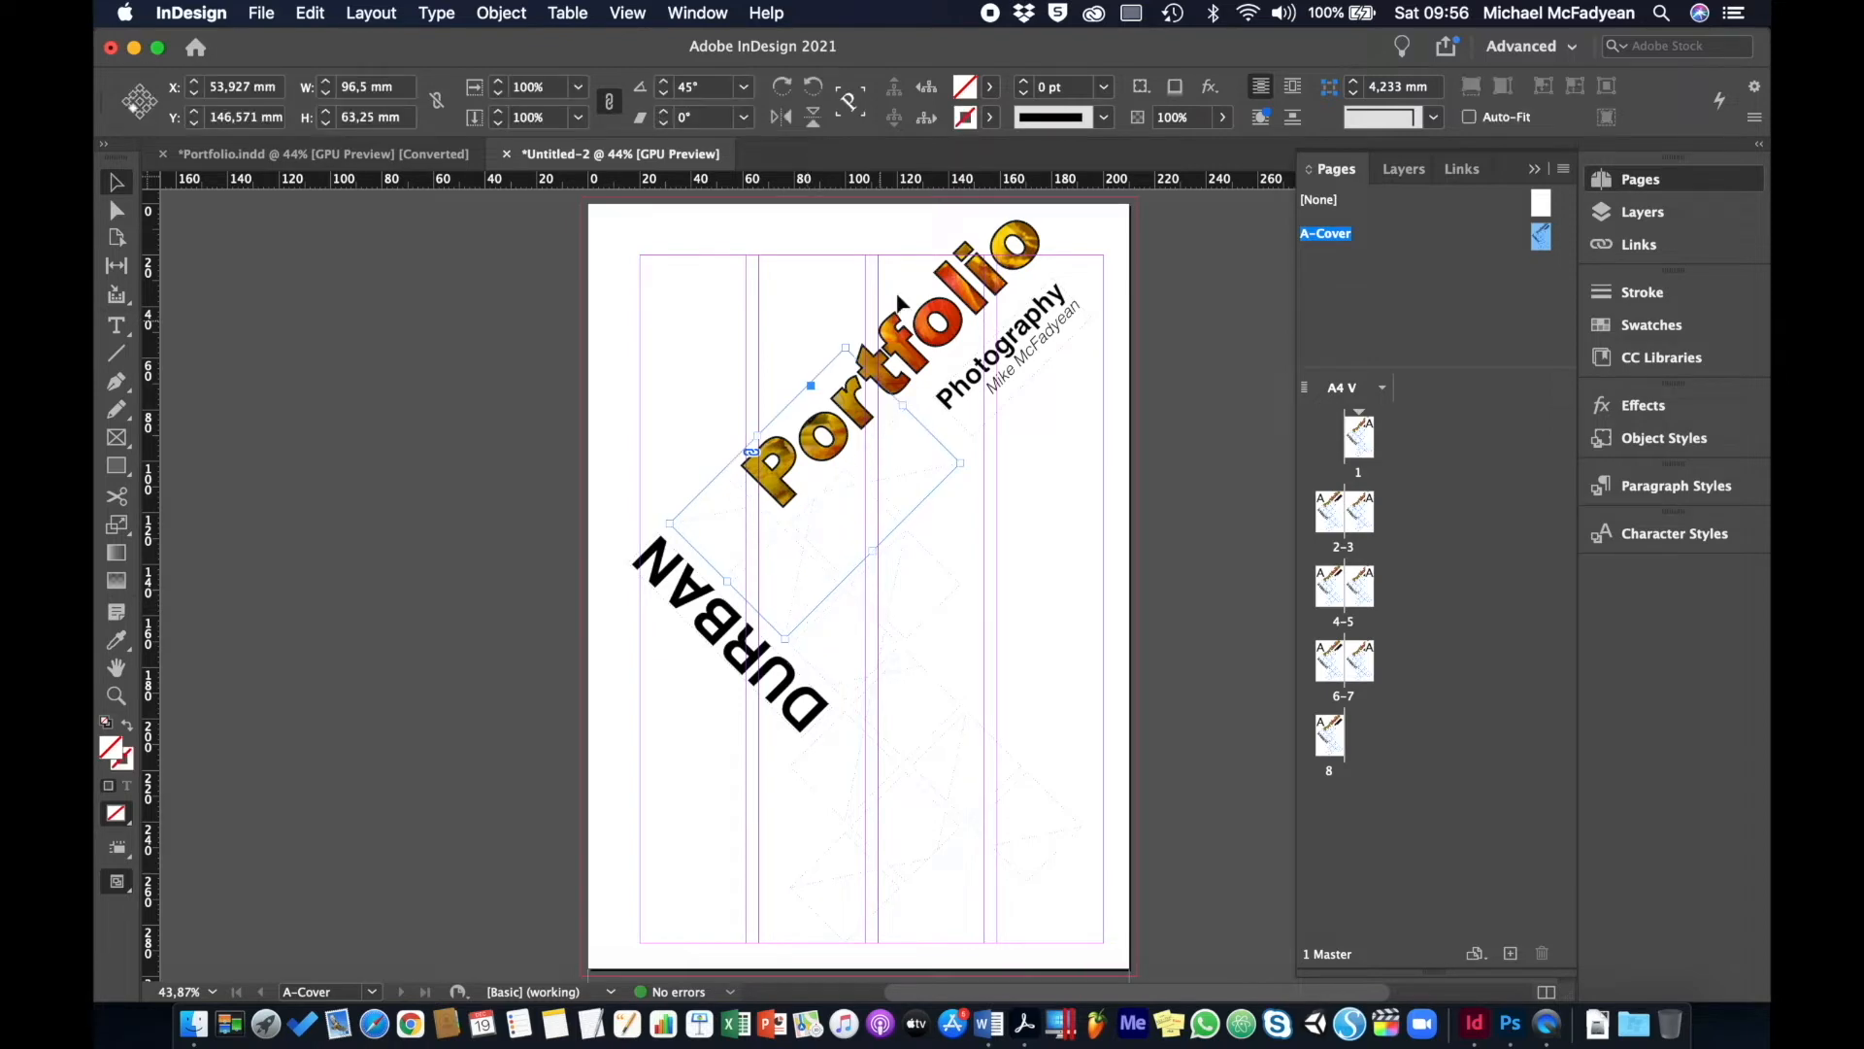
left_click(990, 86)
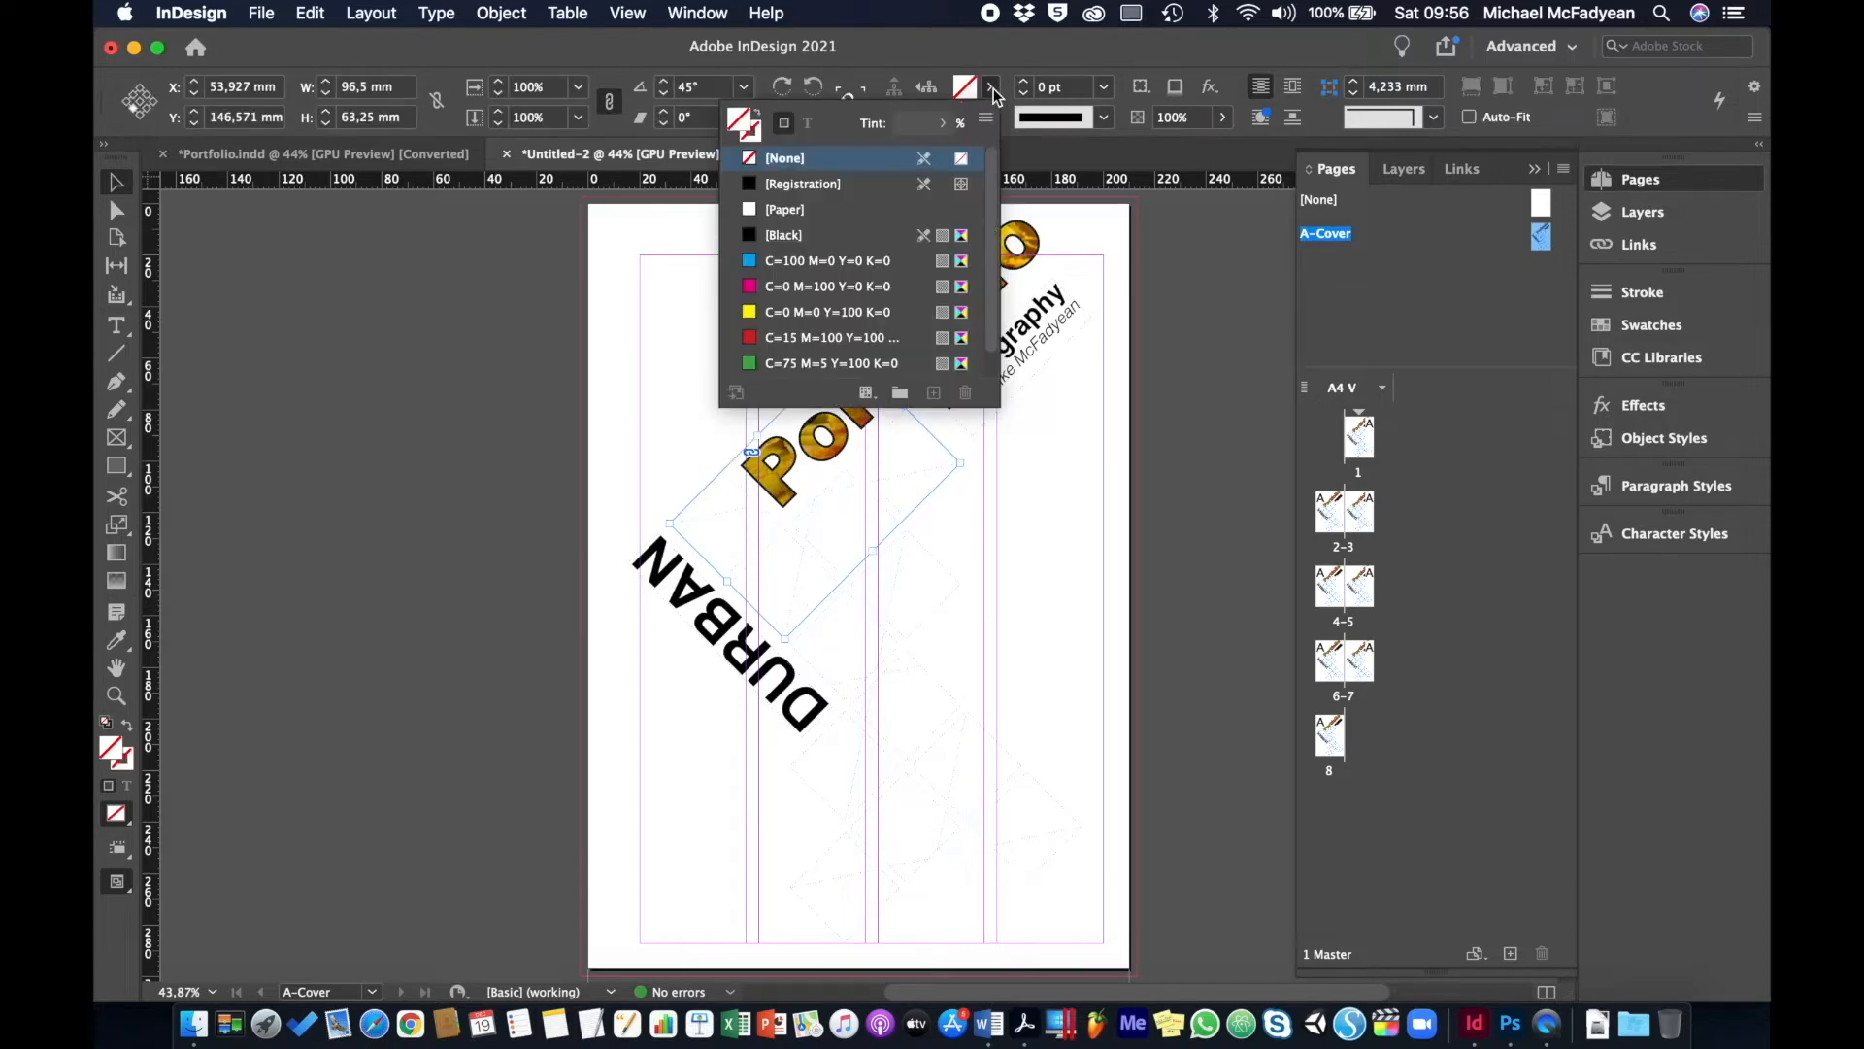
left_click(751, 243)
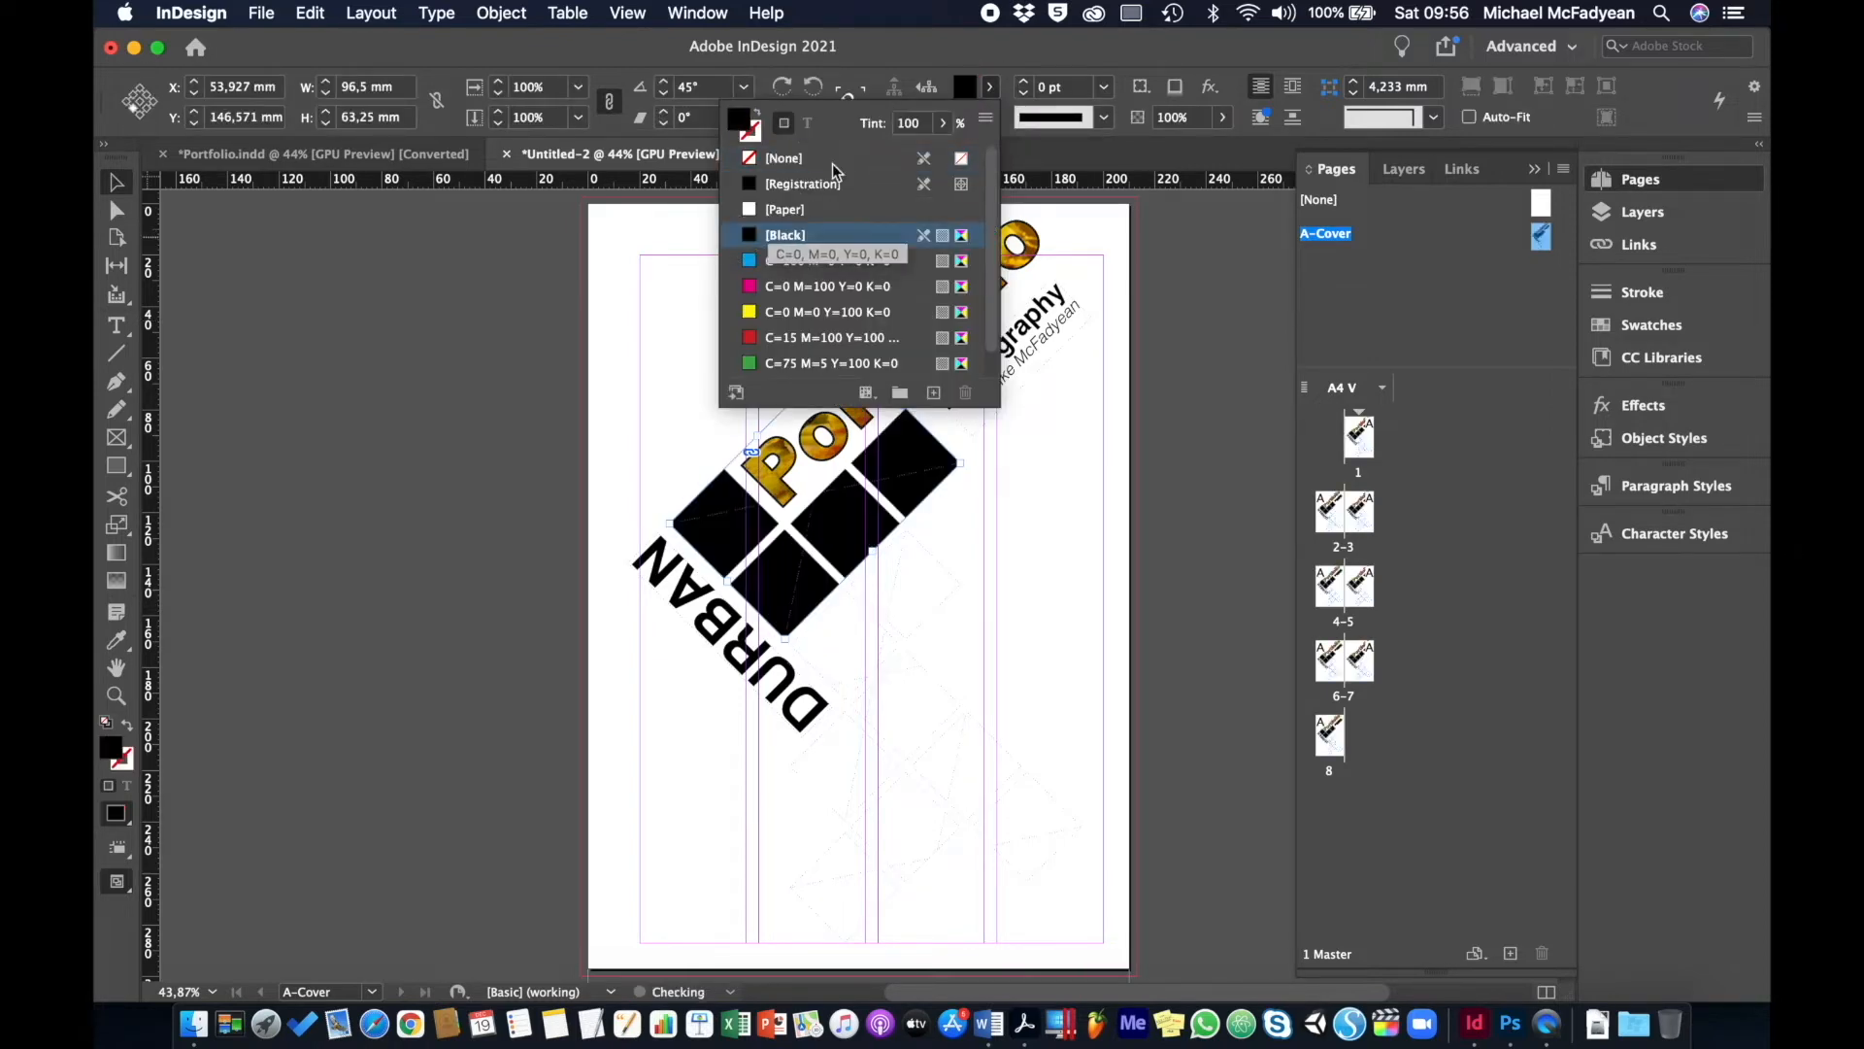
left_click(914, 126)
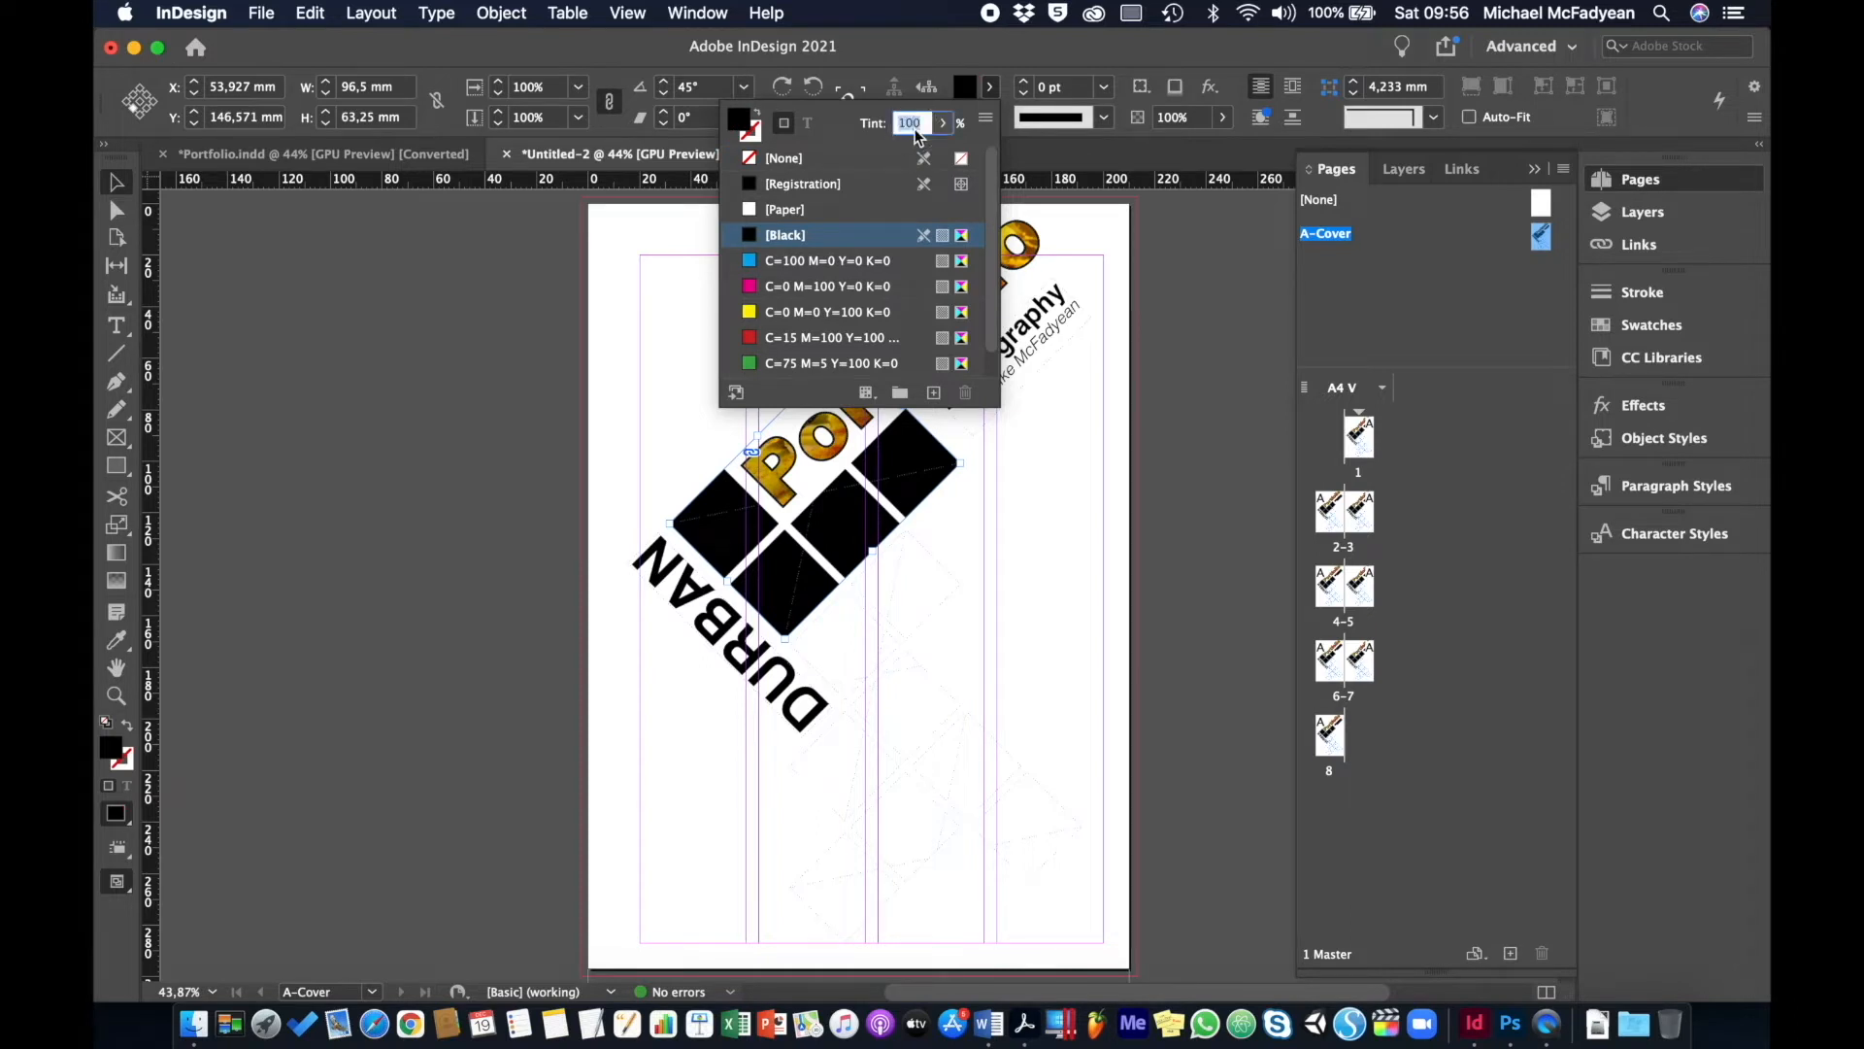
type("20")
key("Return")
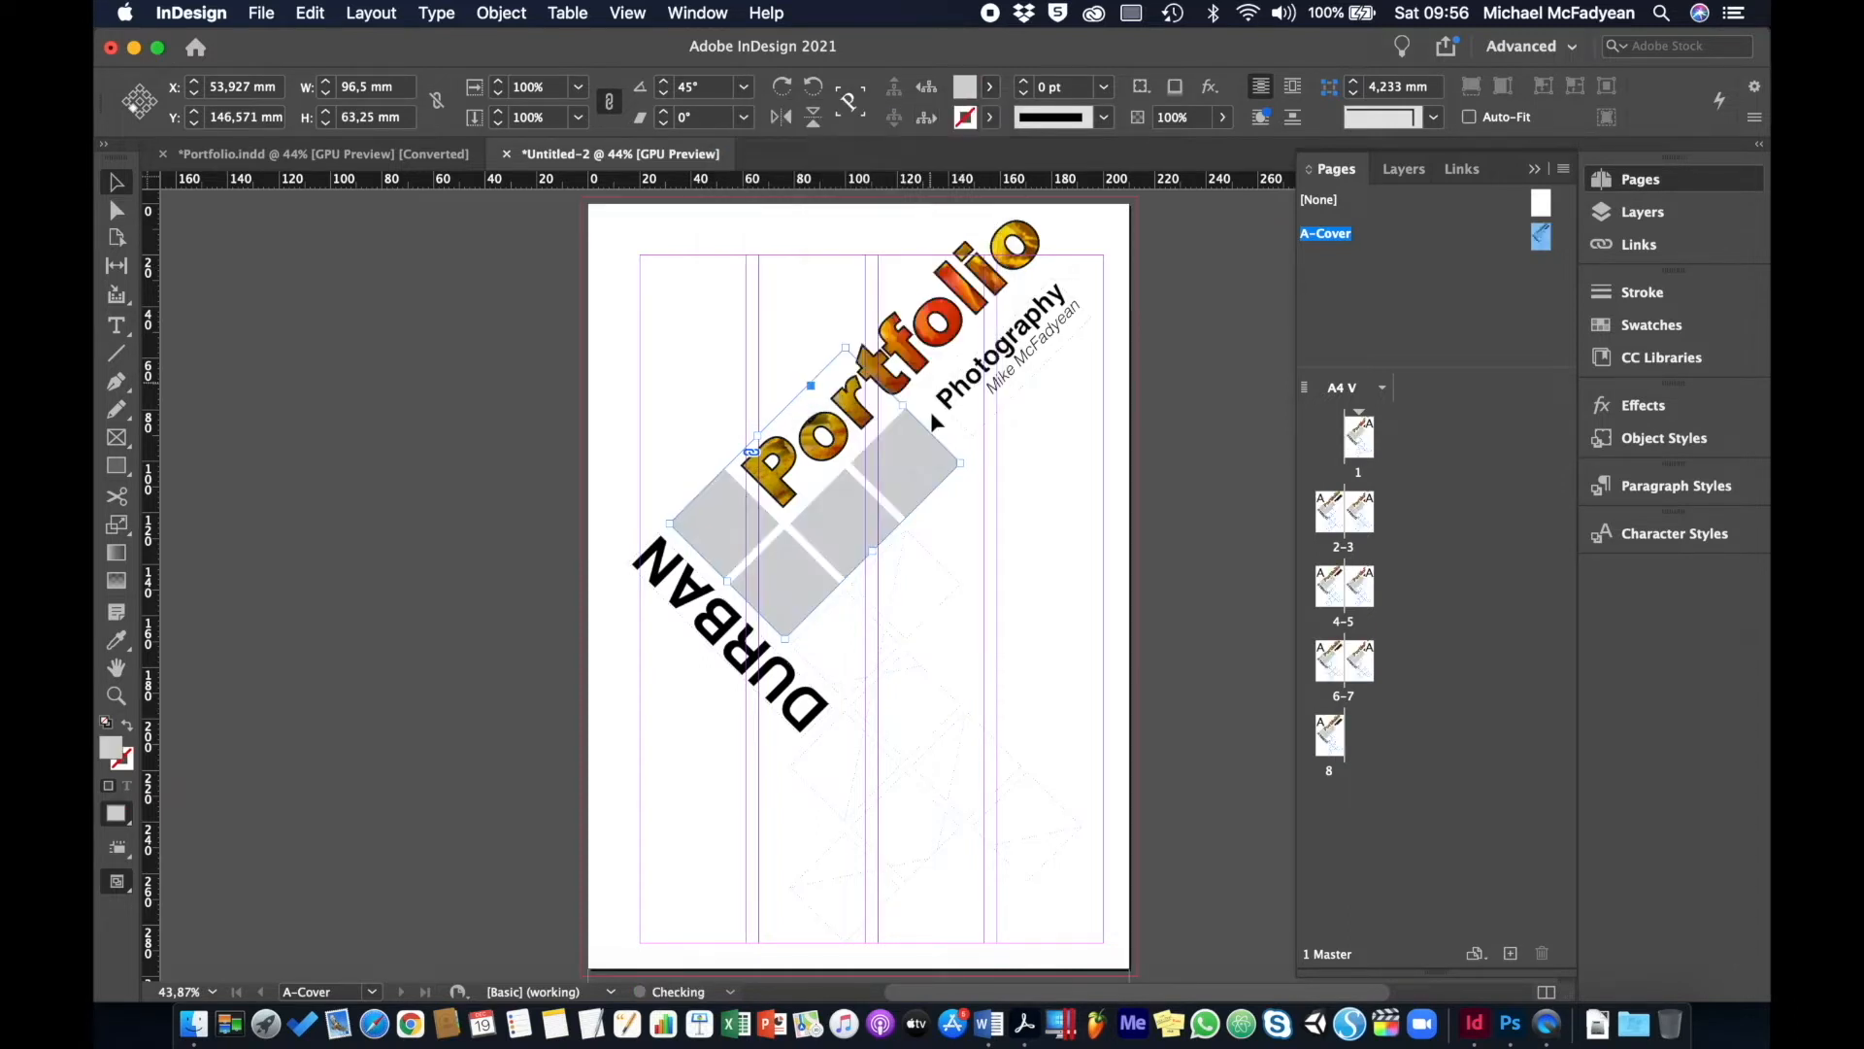
- Fill the middle and bottom diamond groups with Black at 20% tint
left_click(917, 626)
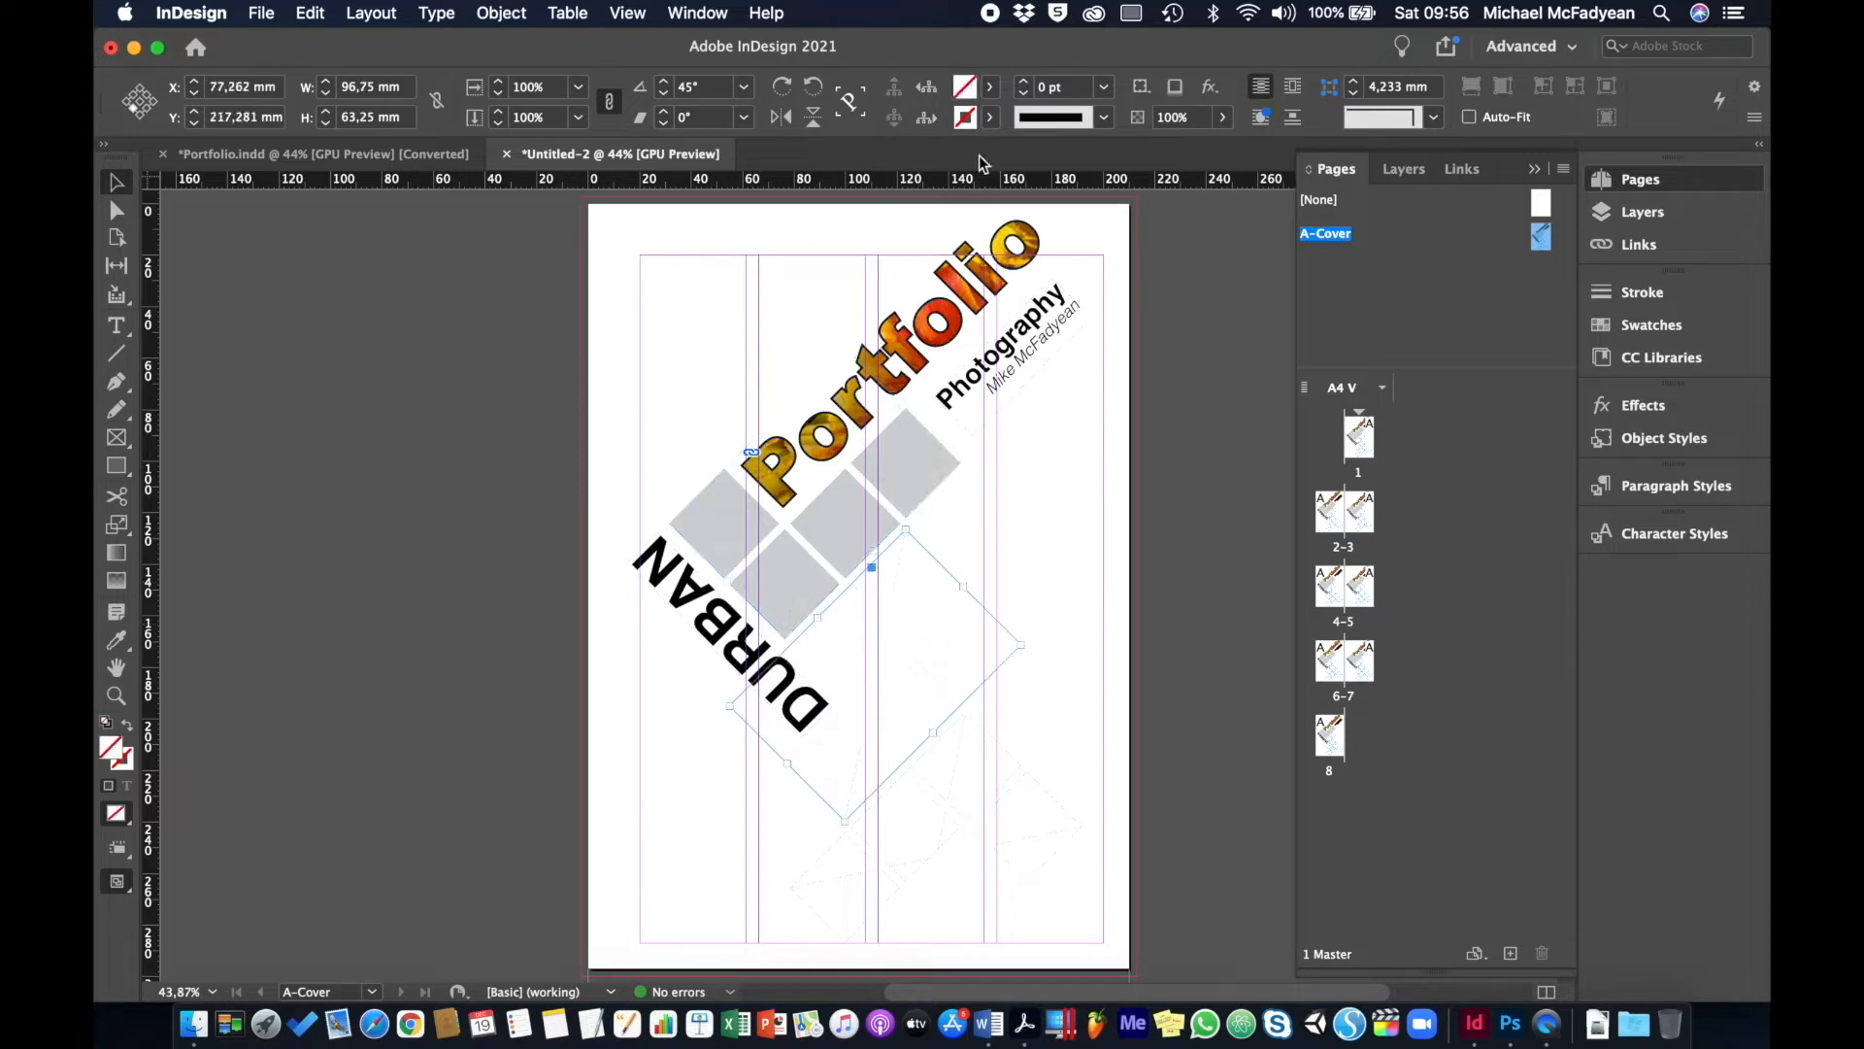
left_click(991, 87)
left_click(786, 235)
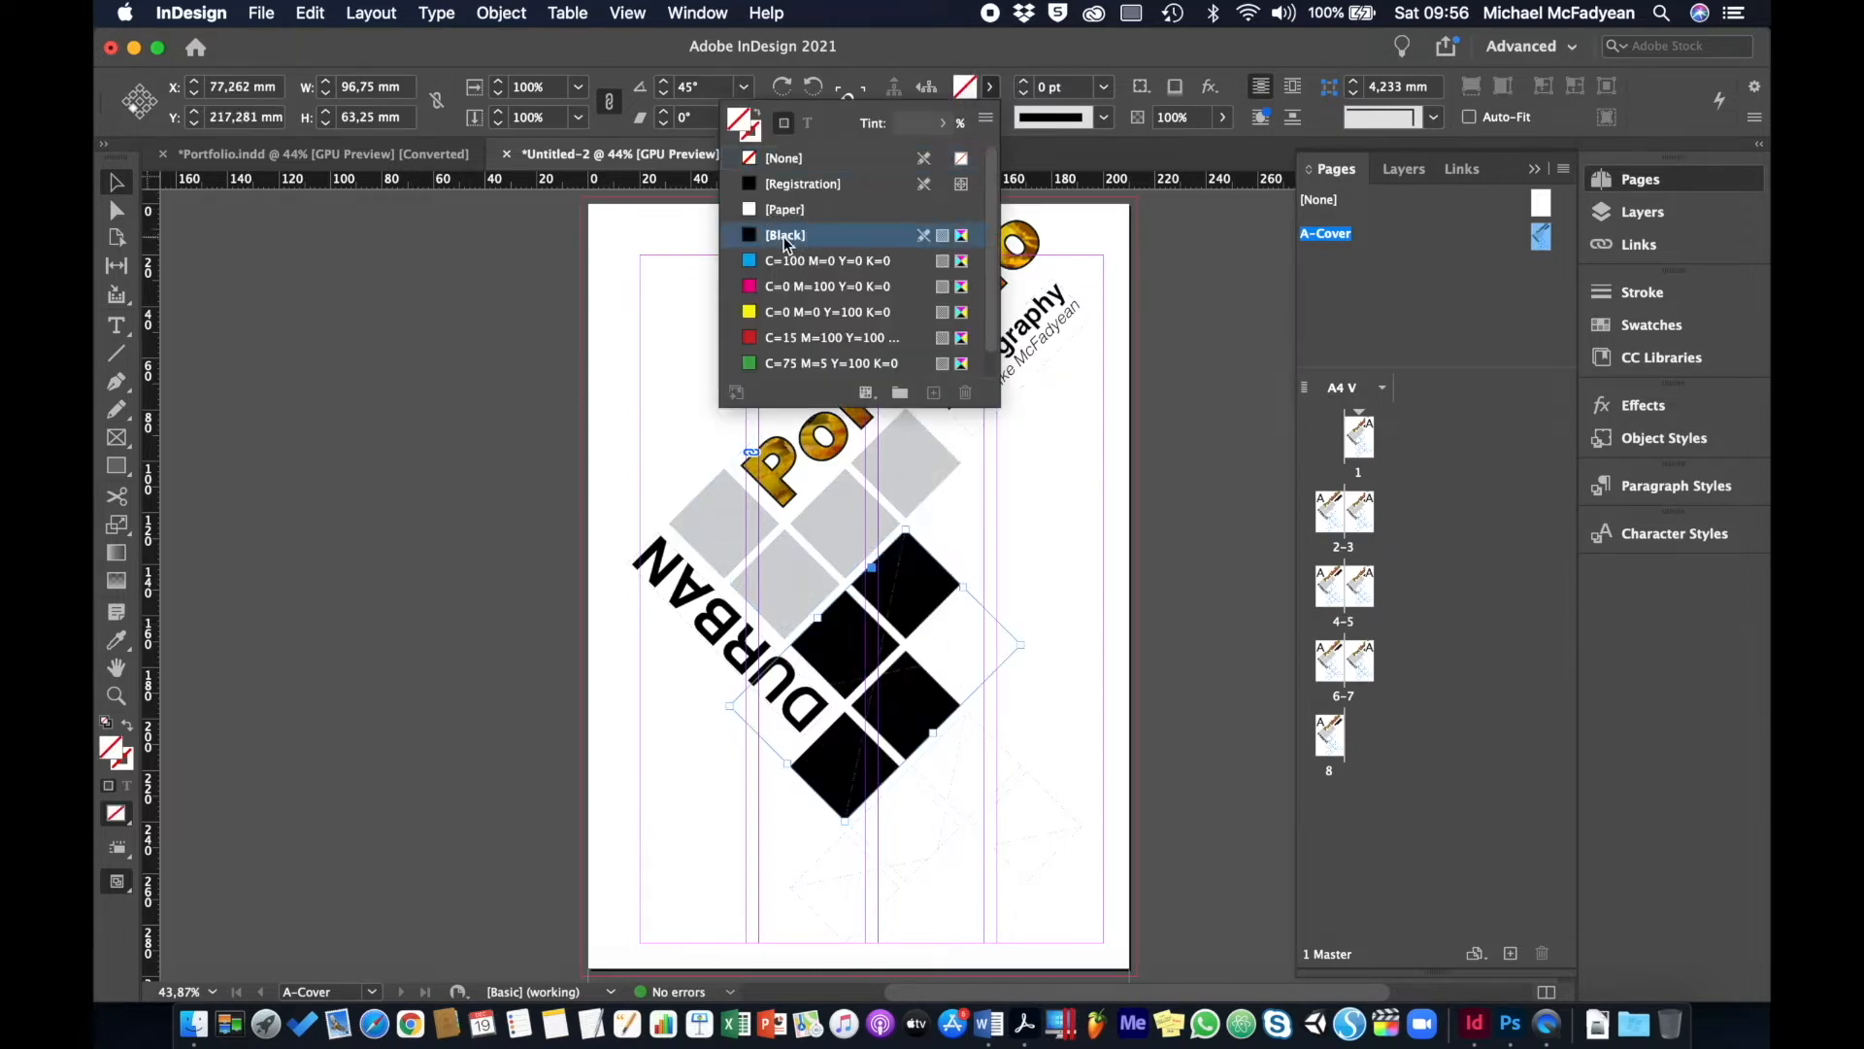
left_click(922, 120)
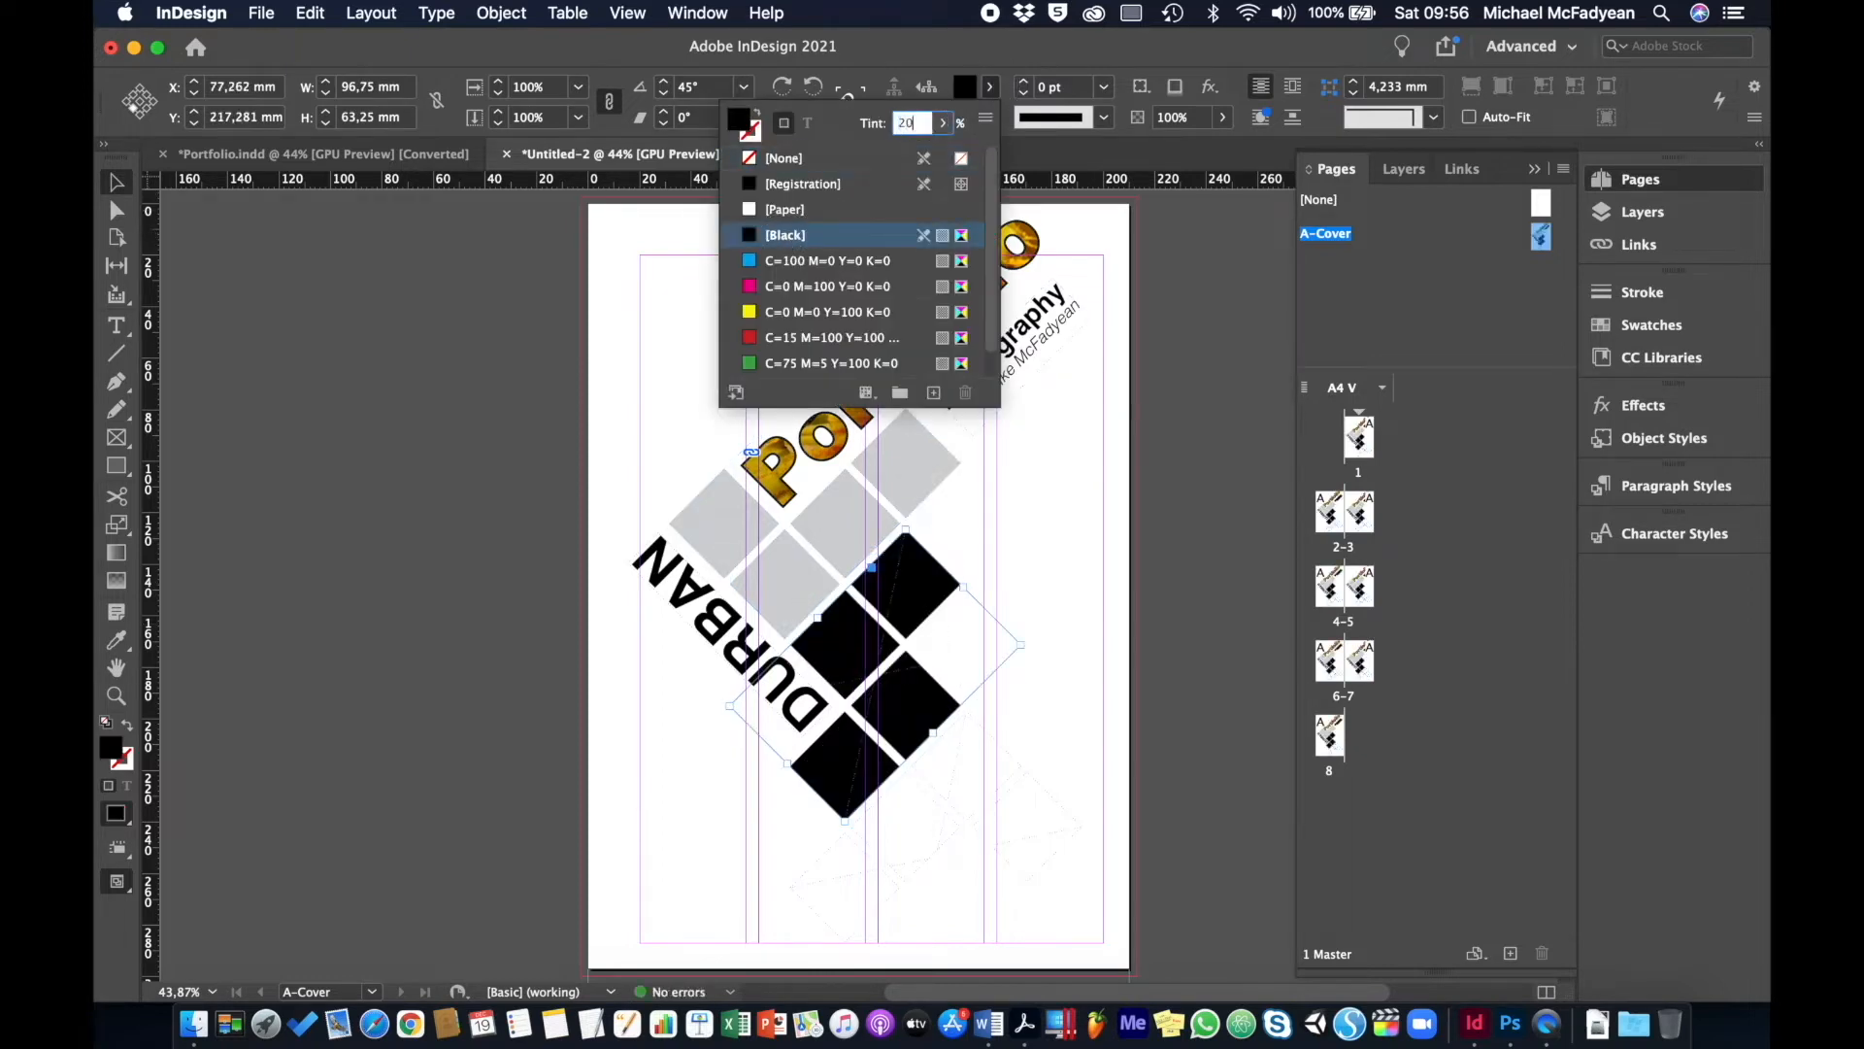
key("Return")
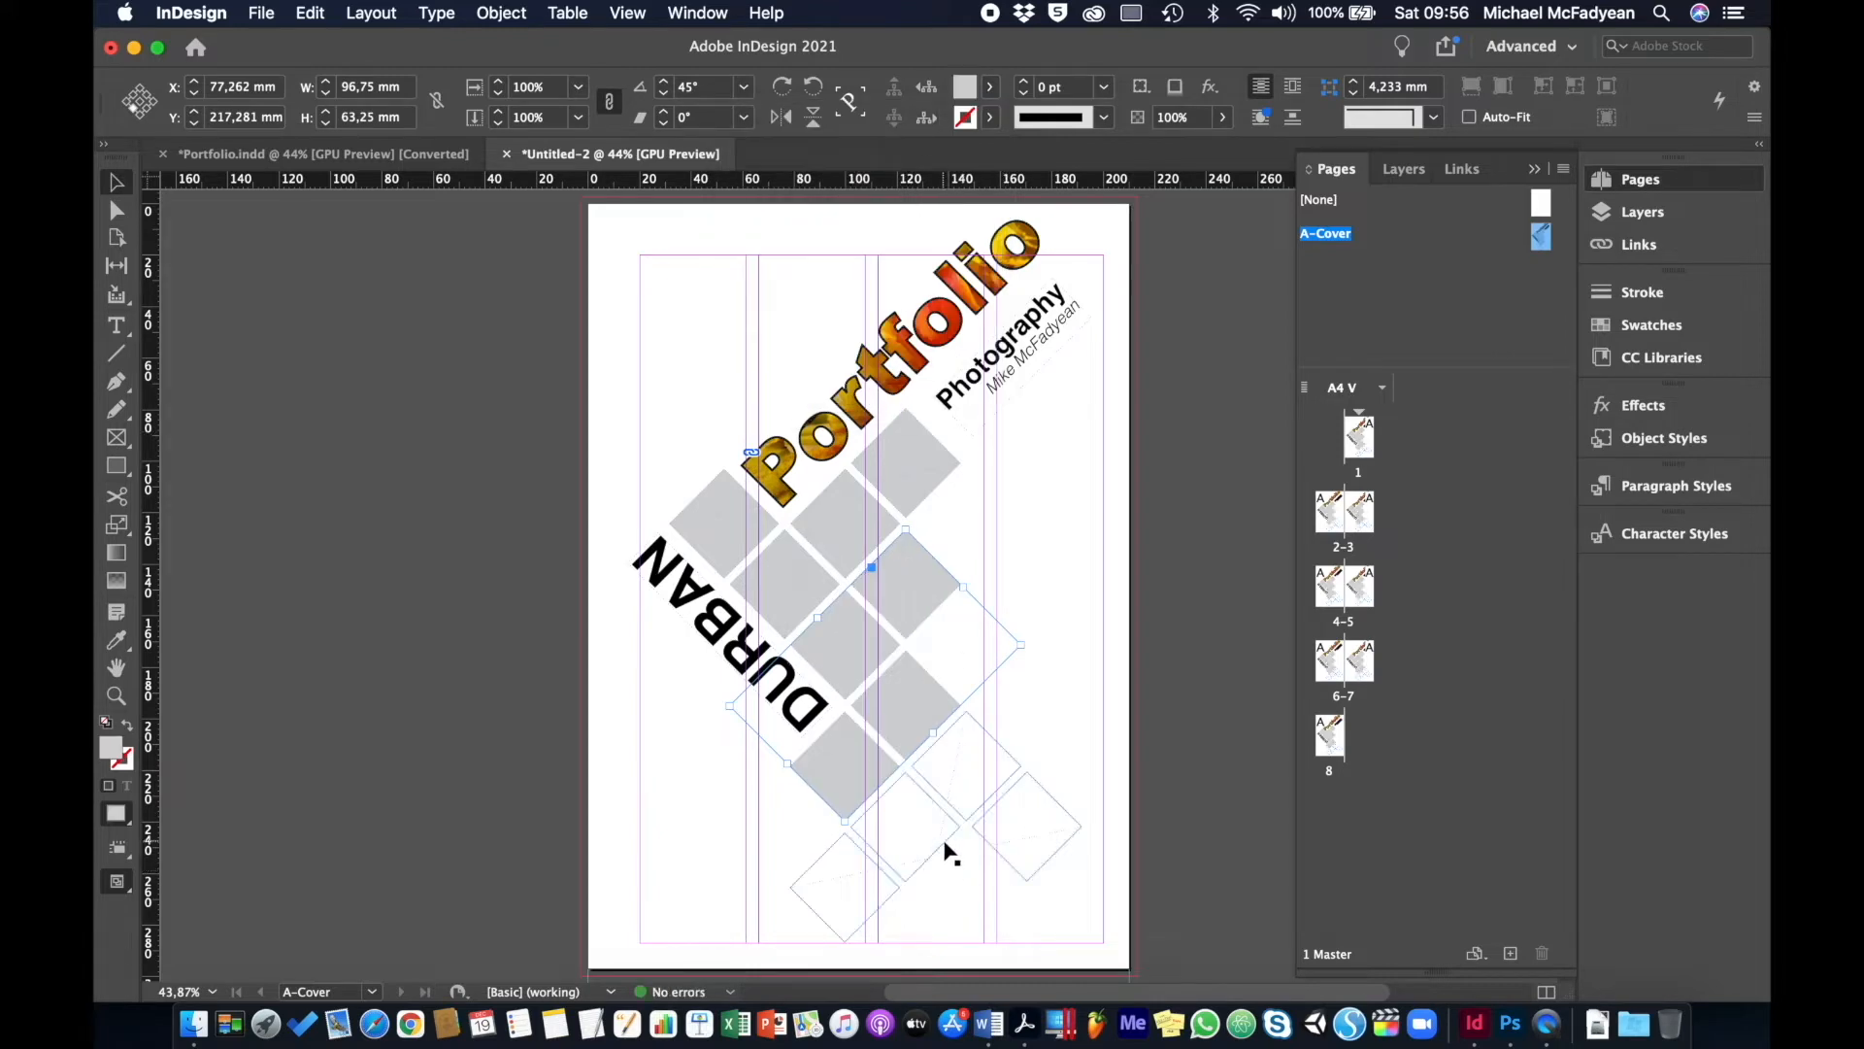
left_click(949, 854)
left_click(991, 86)
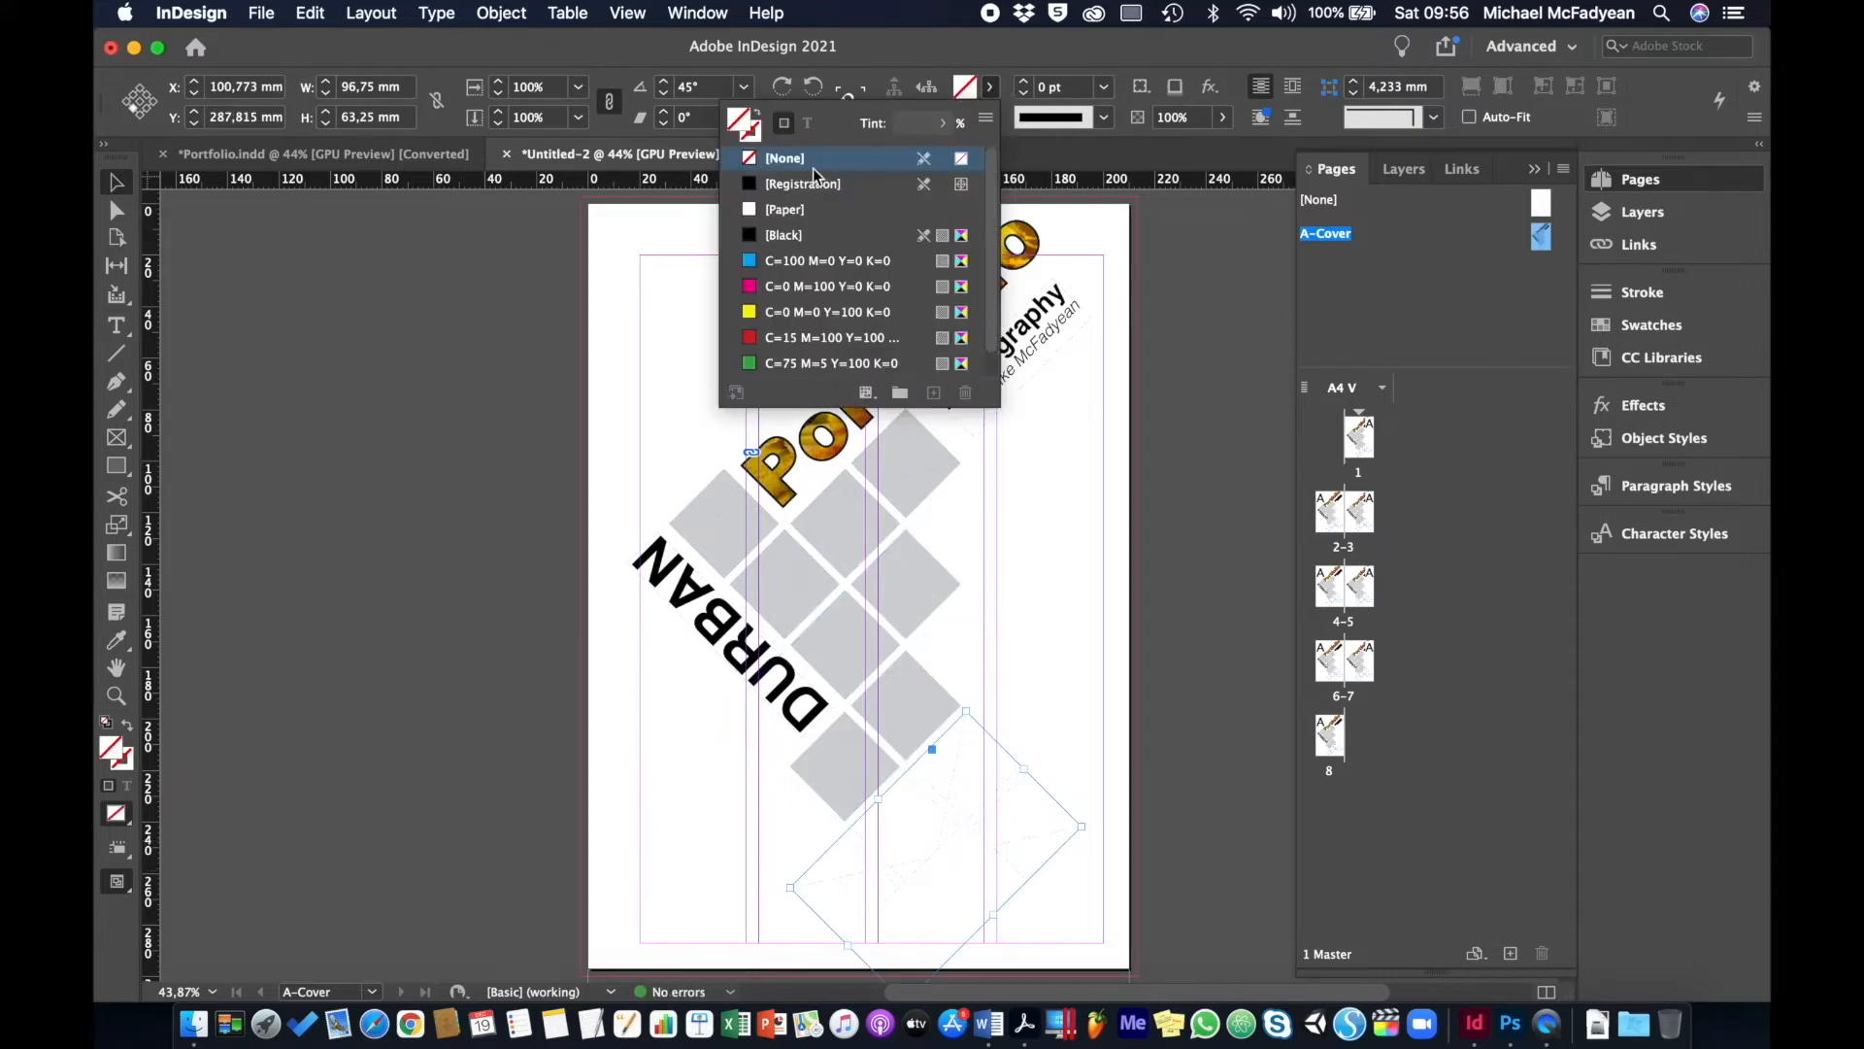
left_click(787, 234)
left_click(912, 124)
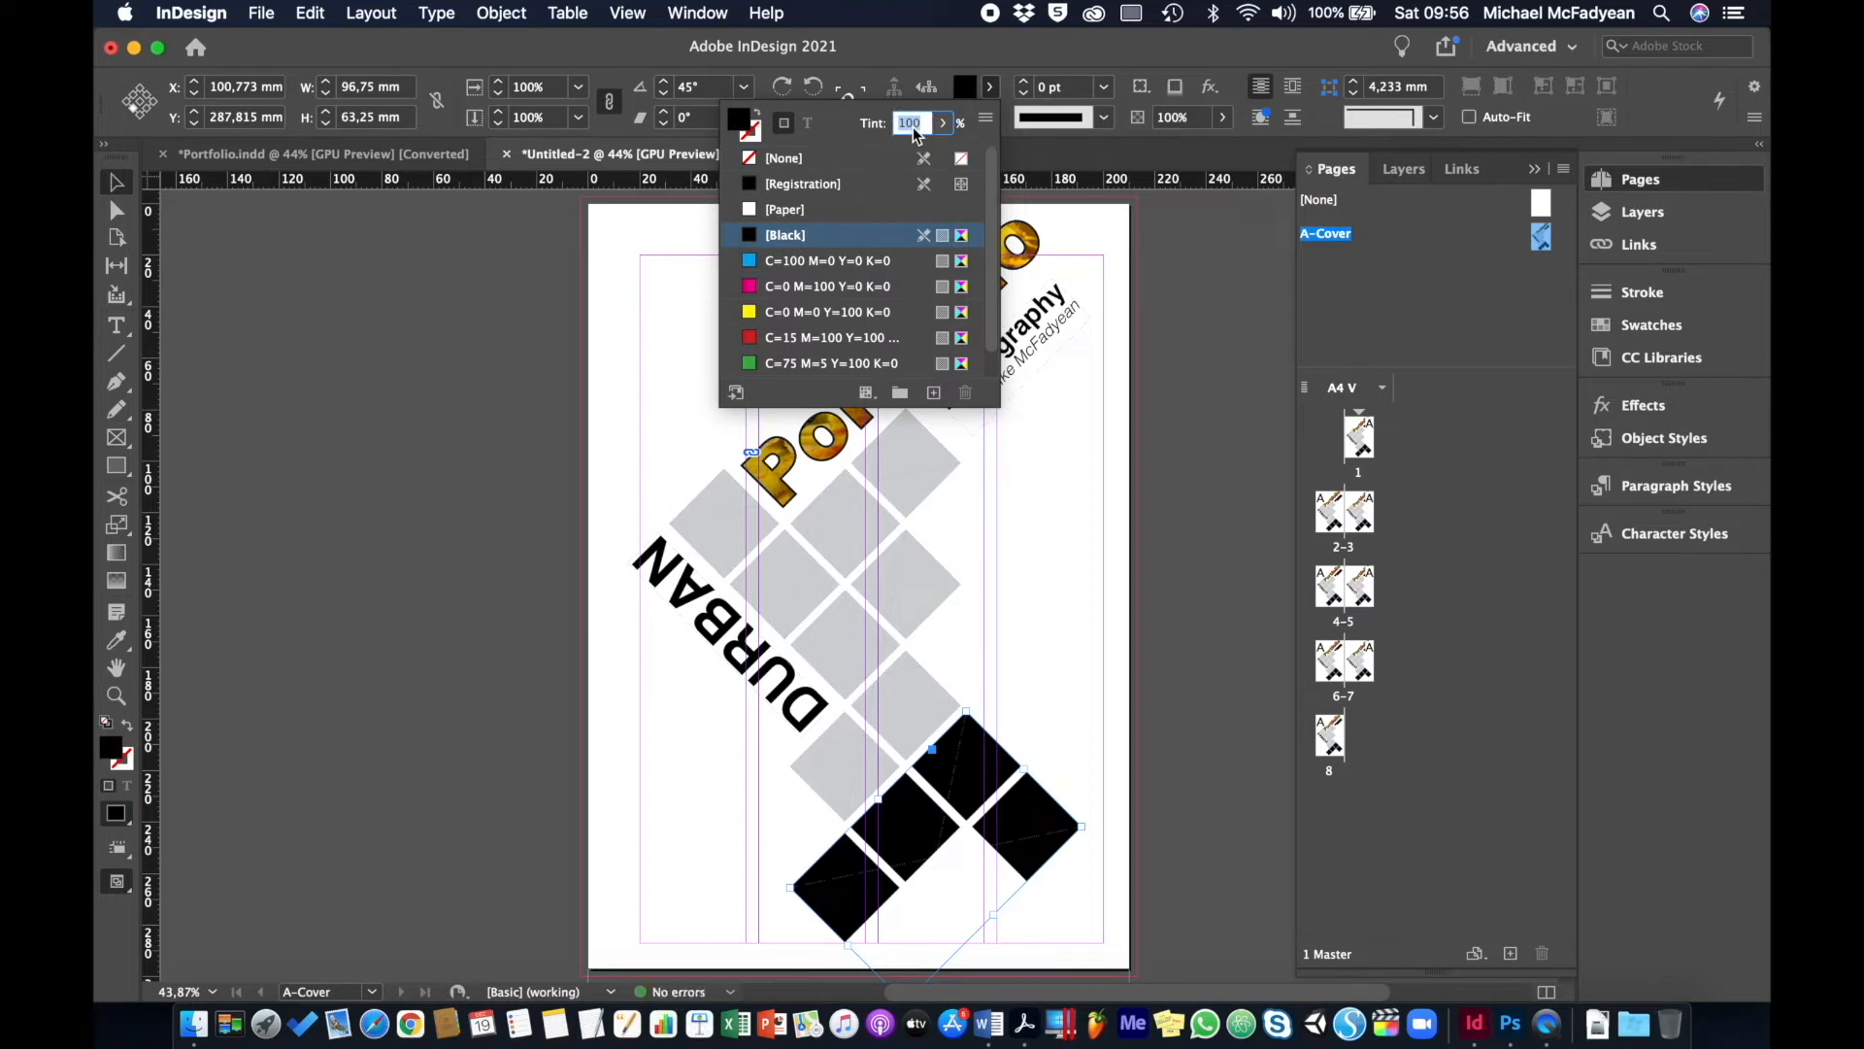
type("20")
key("Return")
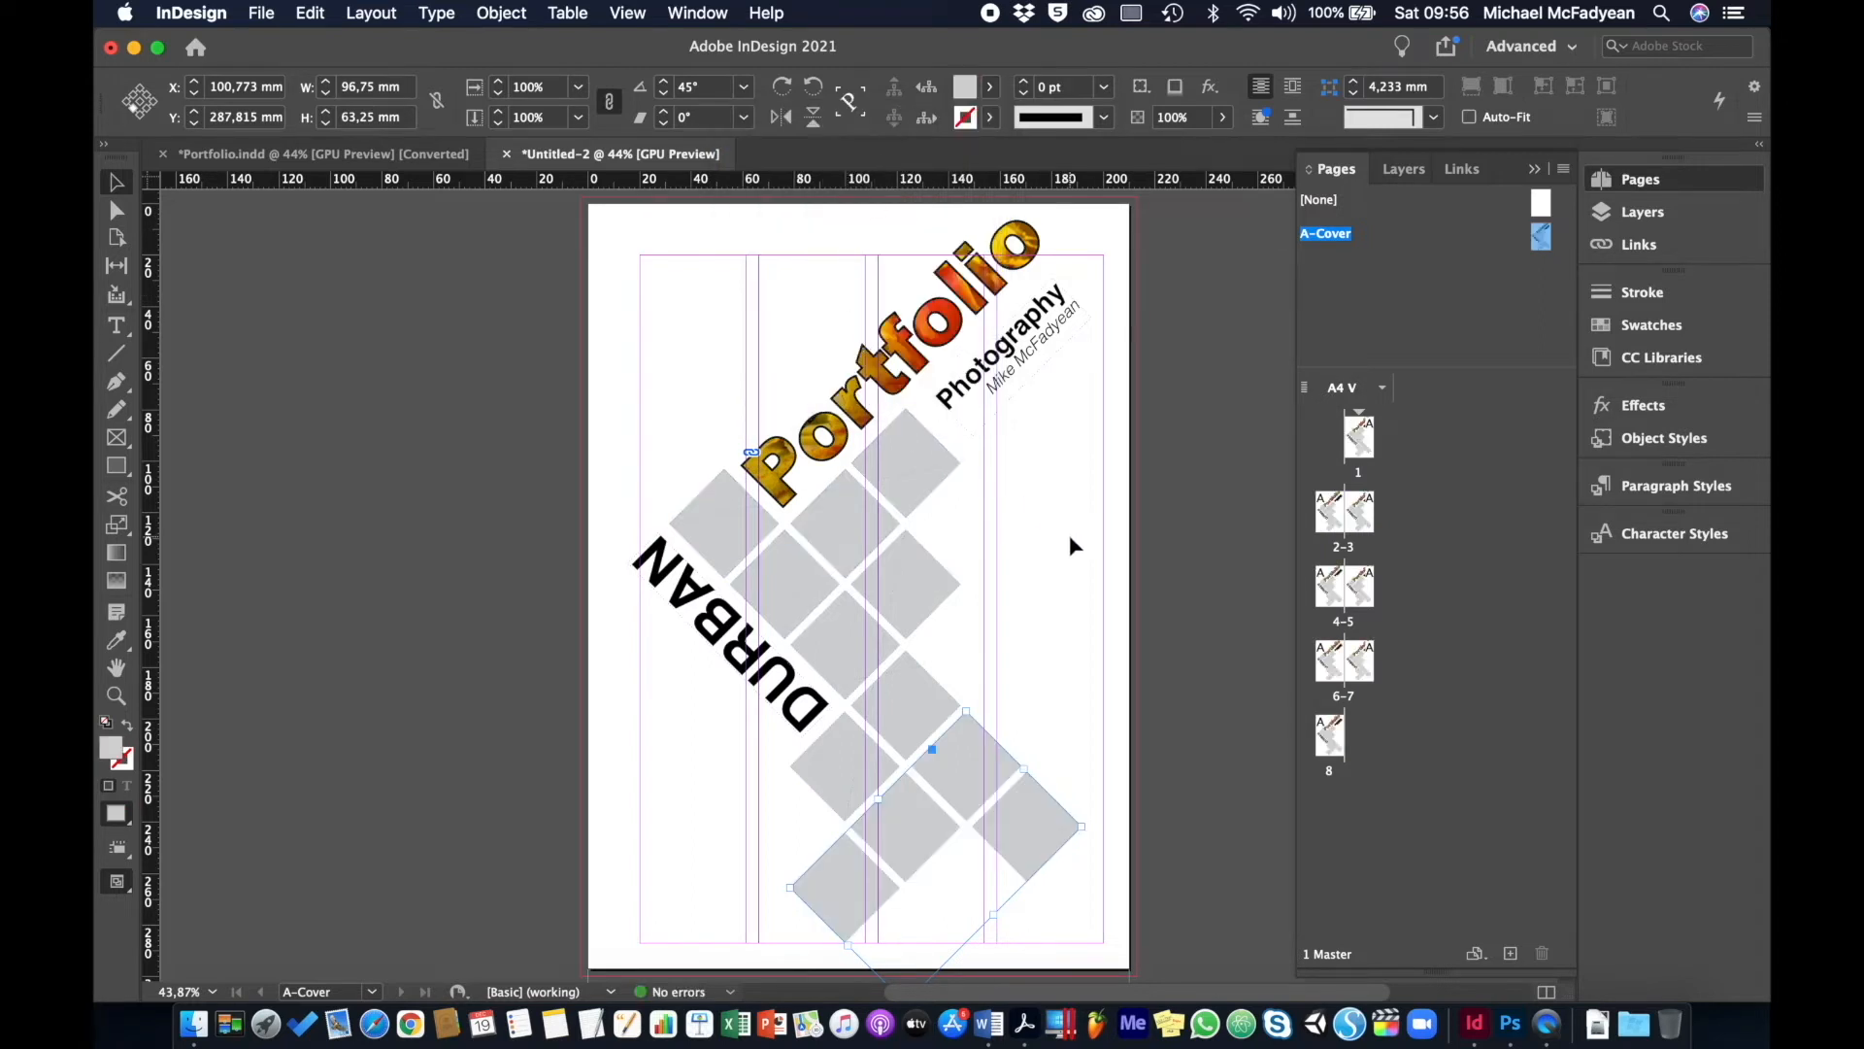
left_click(1070, 539)
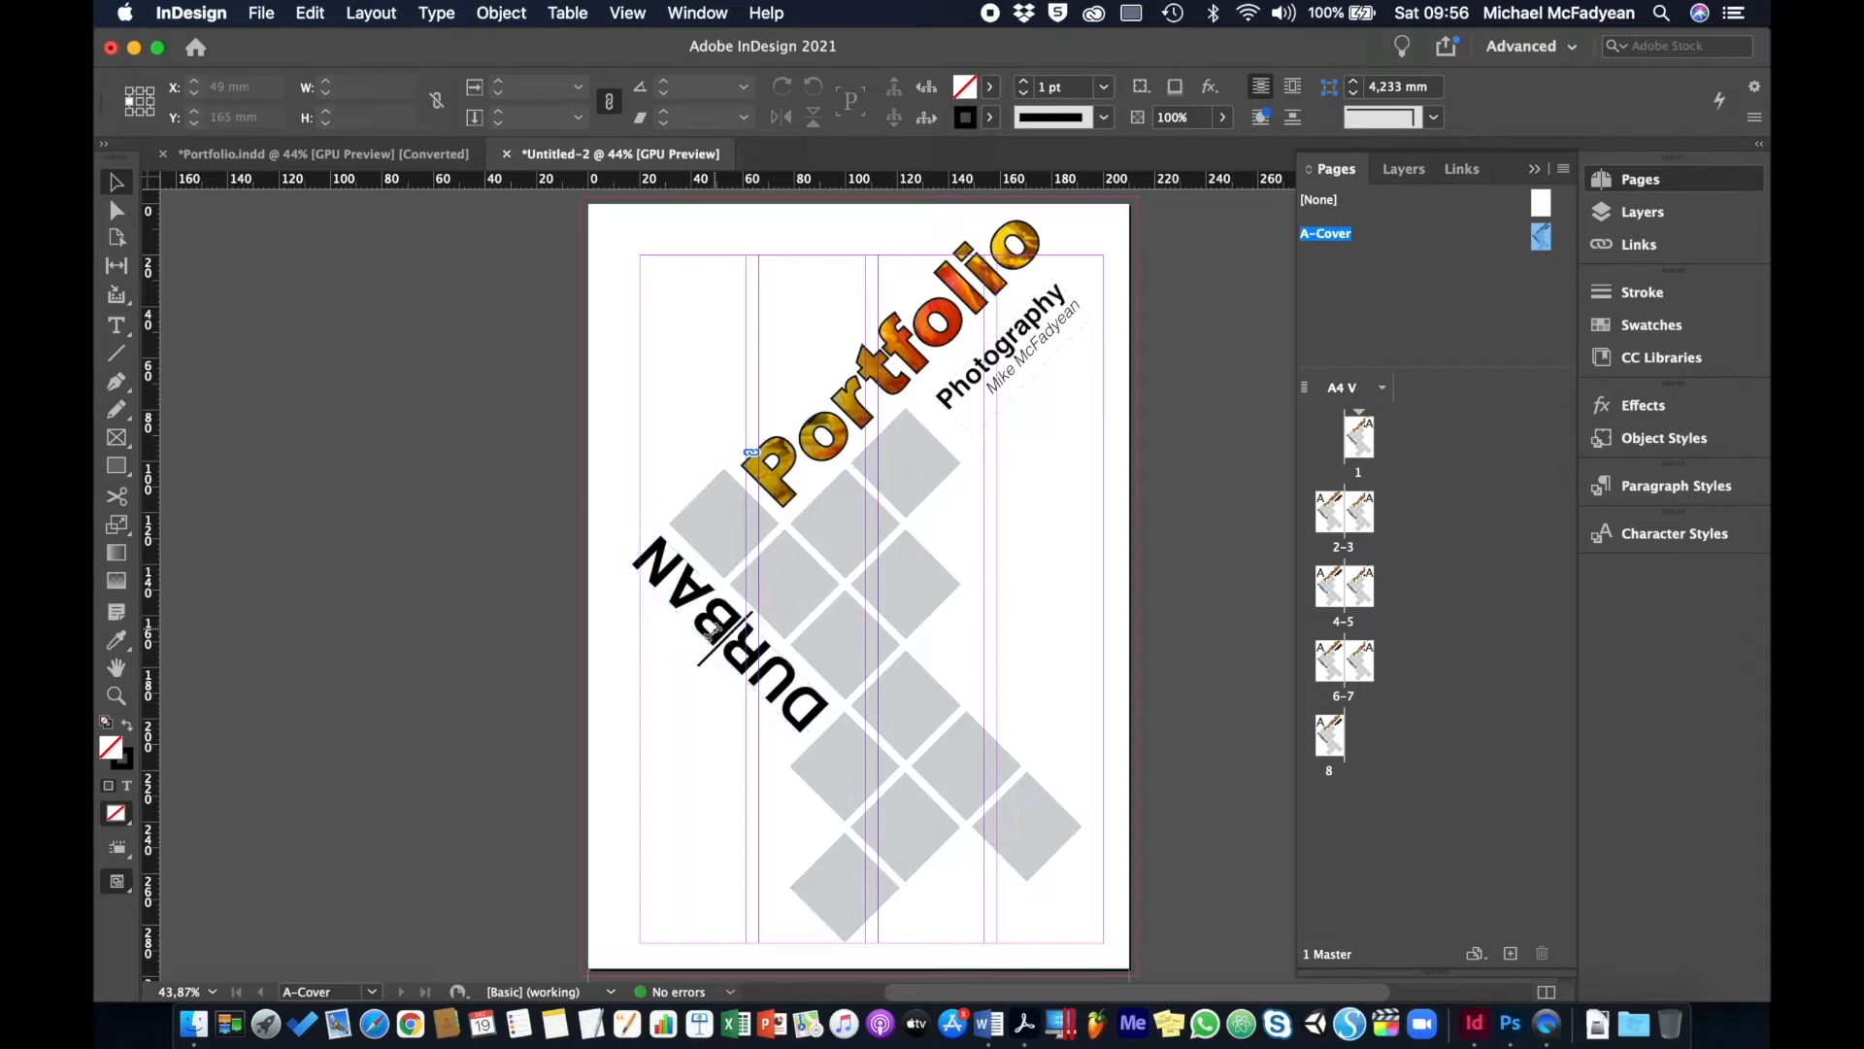
- Replace DURBAN with [WHERE], lengthen its text path, and remove the photo from the Portfolio lettering
double_click(713, 629)
double_click(713, 627)
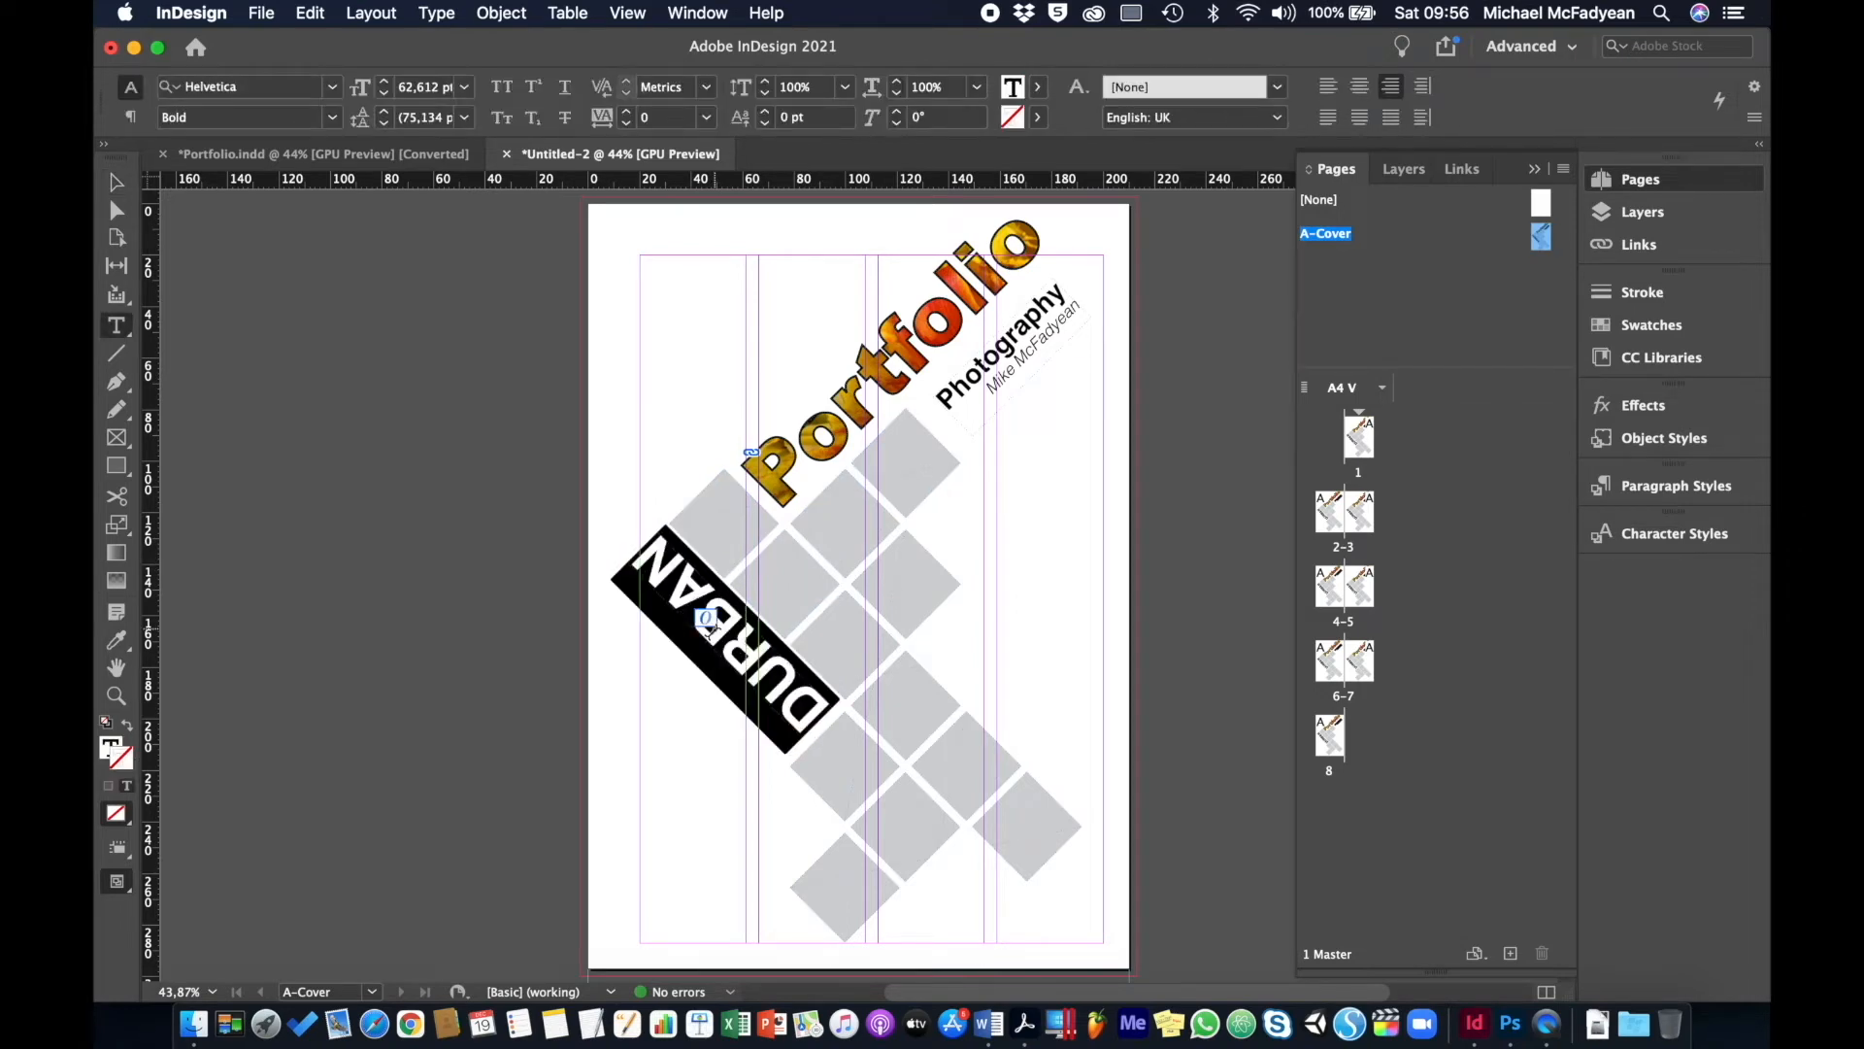
type("[WHER")
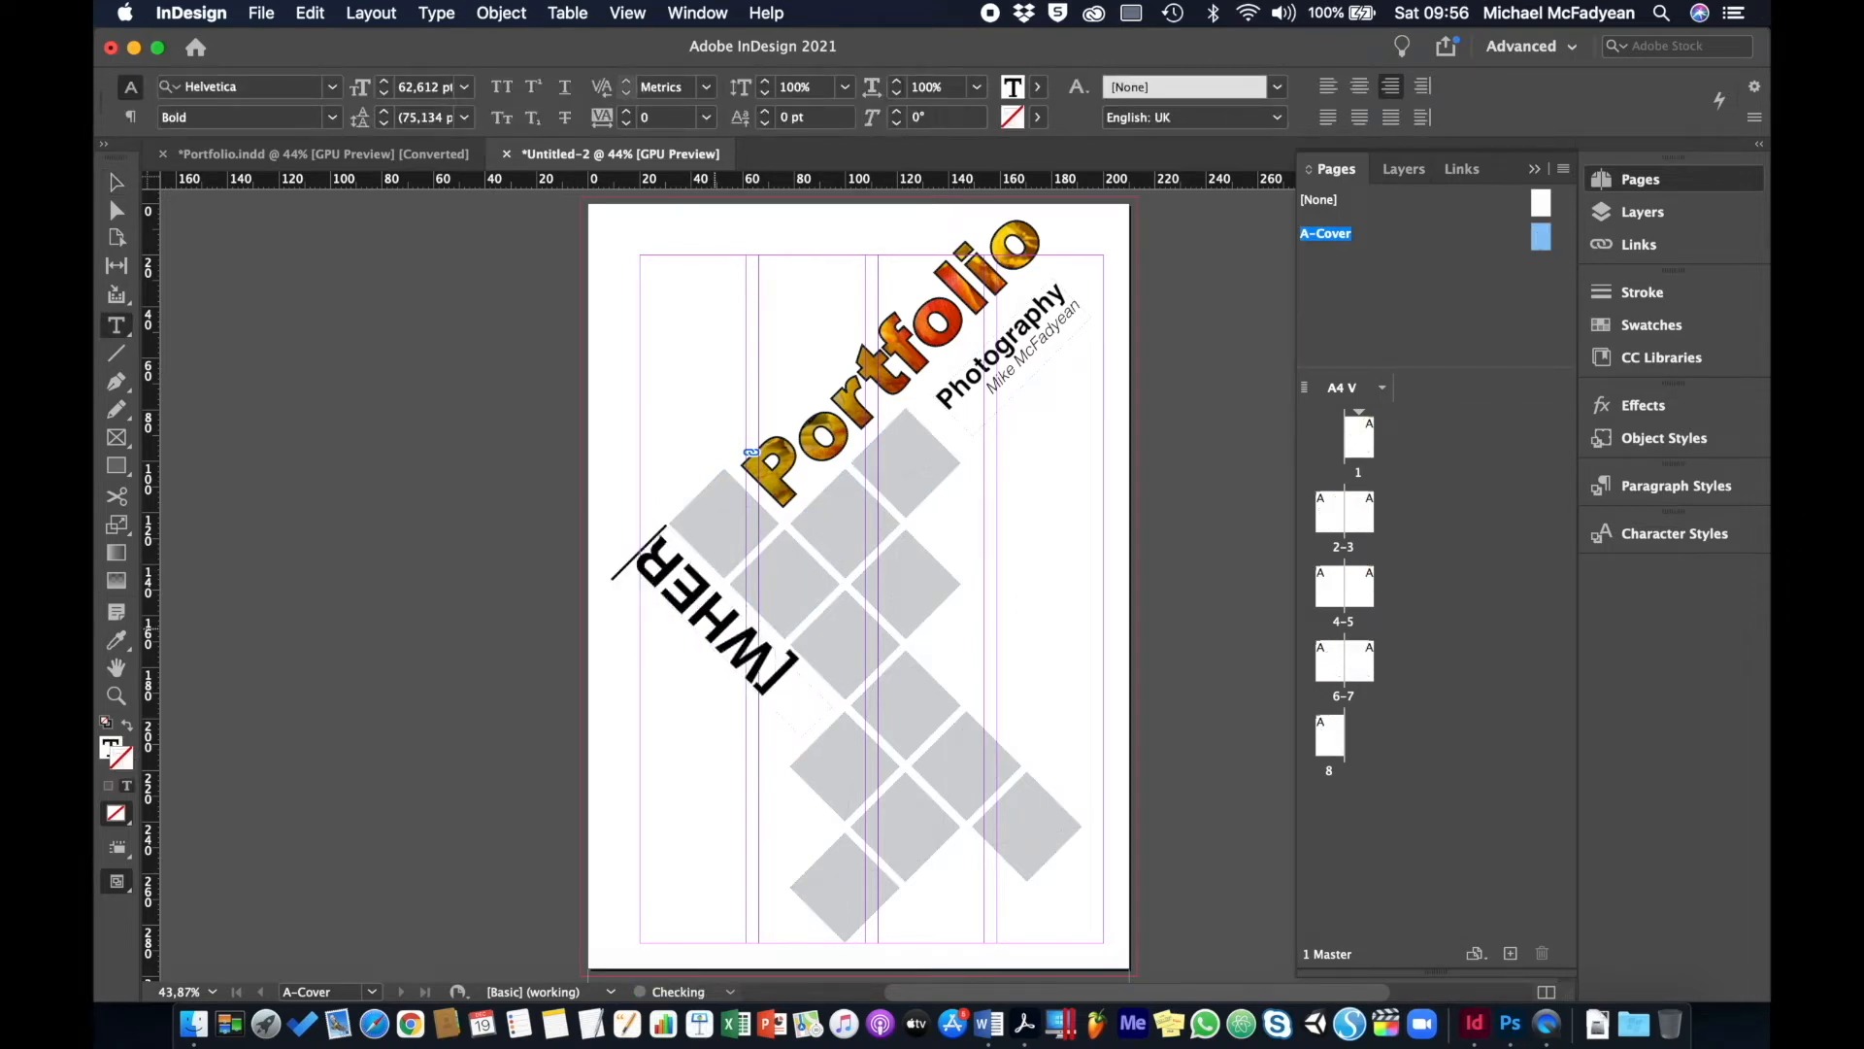
type("E]")
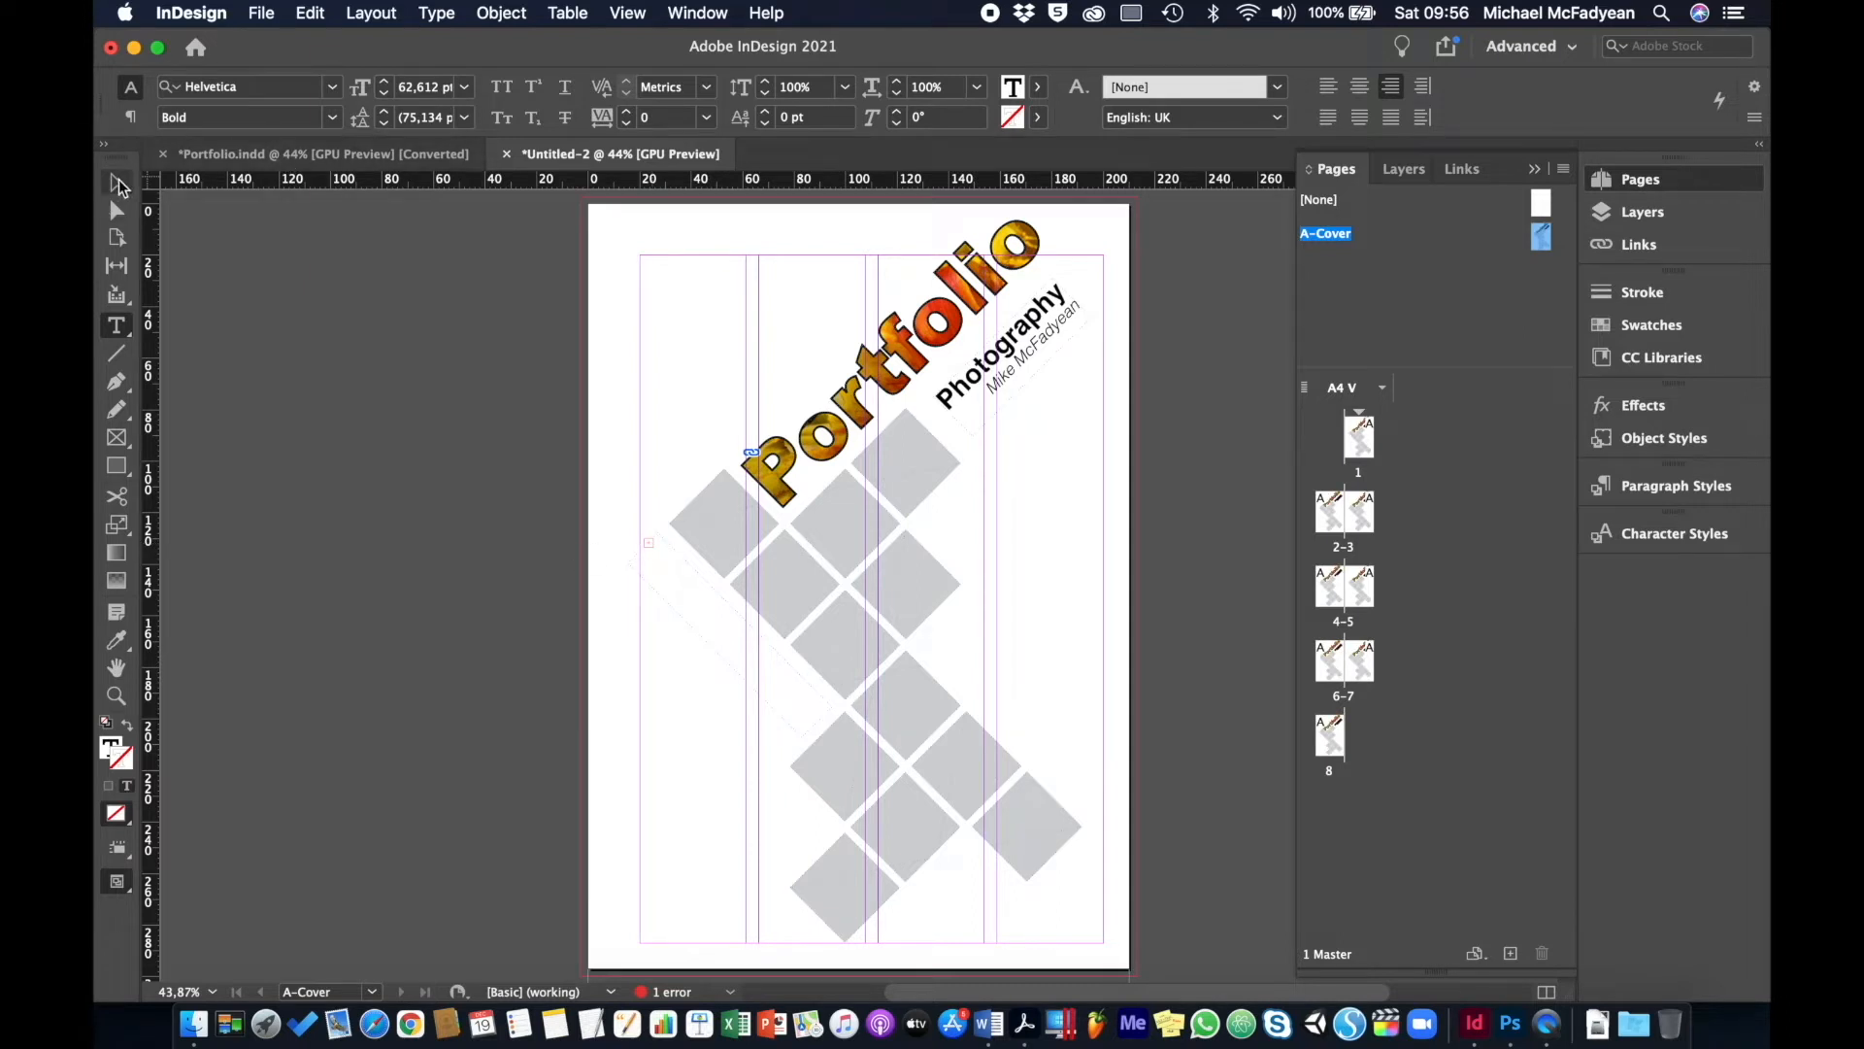
left_click(117, 183)
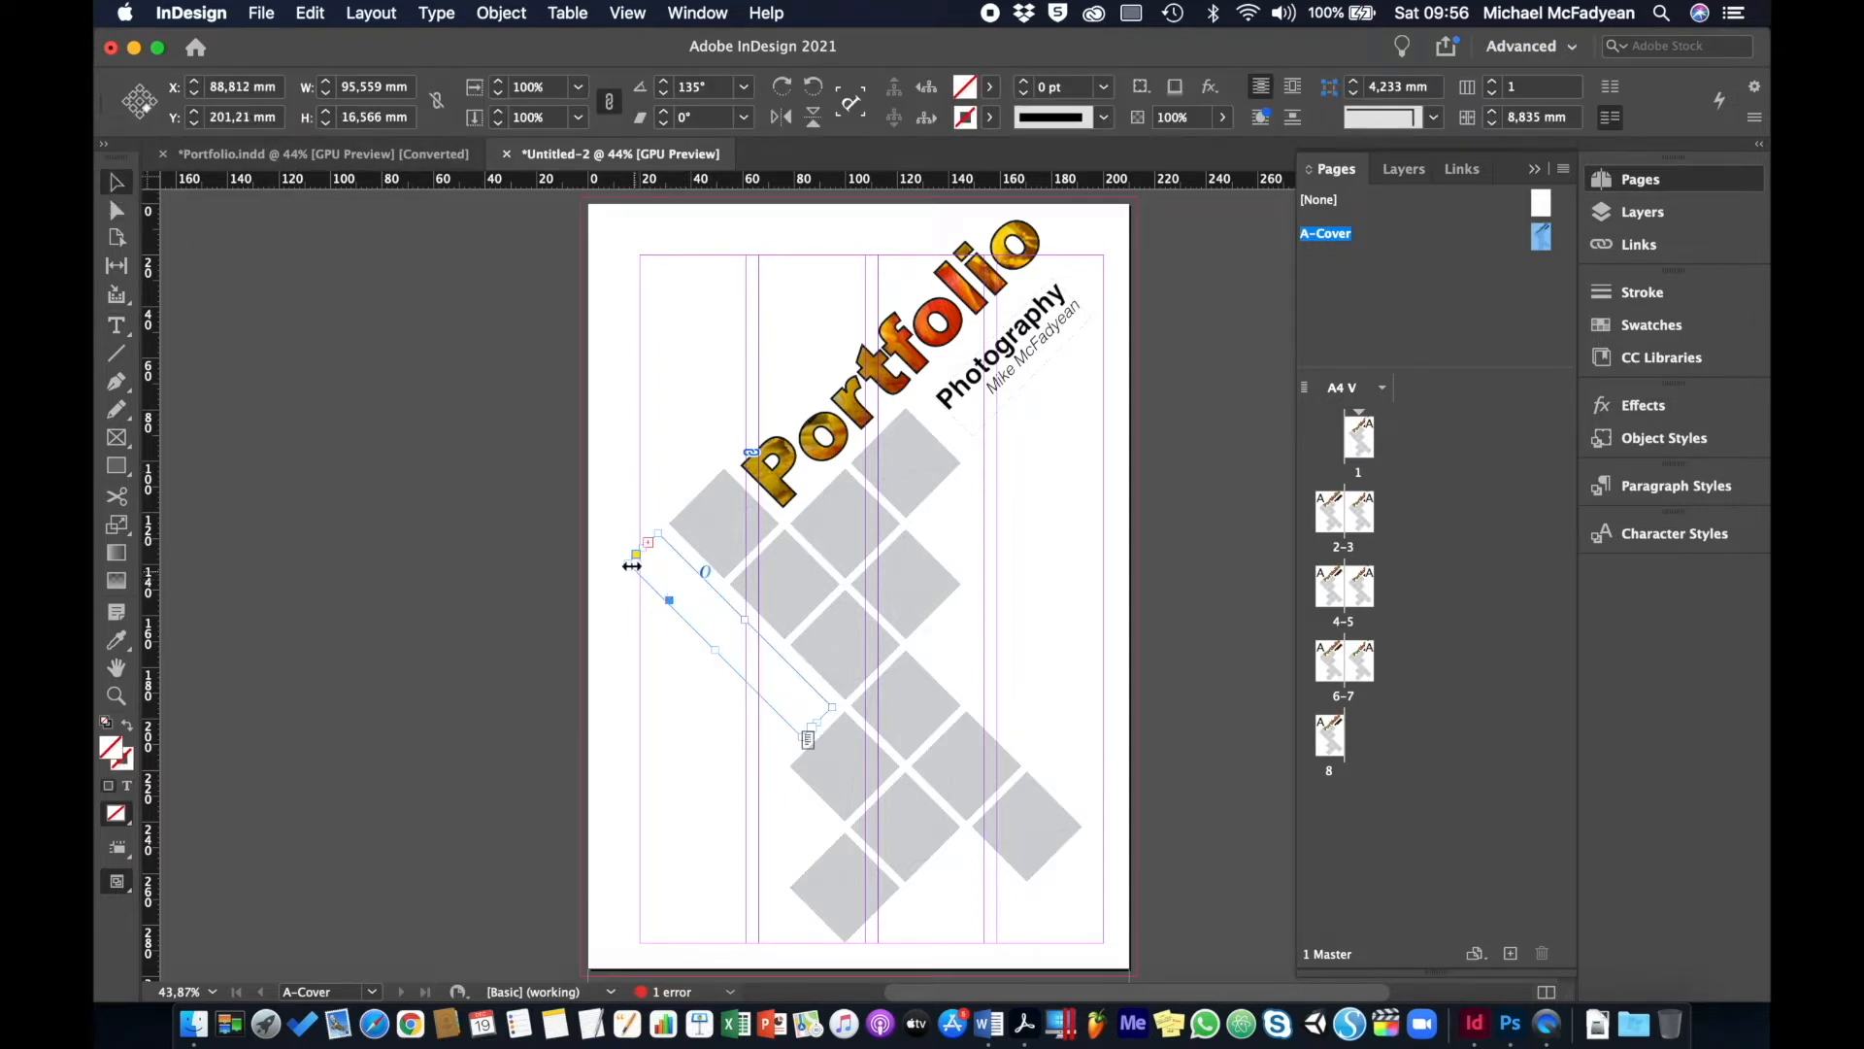
mouse_move(631, 564)
left_mouse_down()
mouse_move(611, 533)
mouse_move(603, 549)
mouse_move(620, 533)
mouse_move(632, 550)
left_mouse_up()
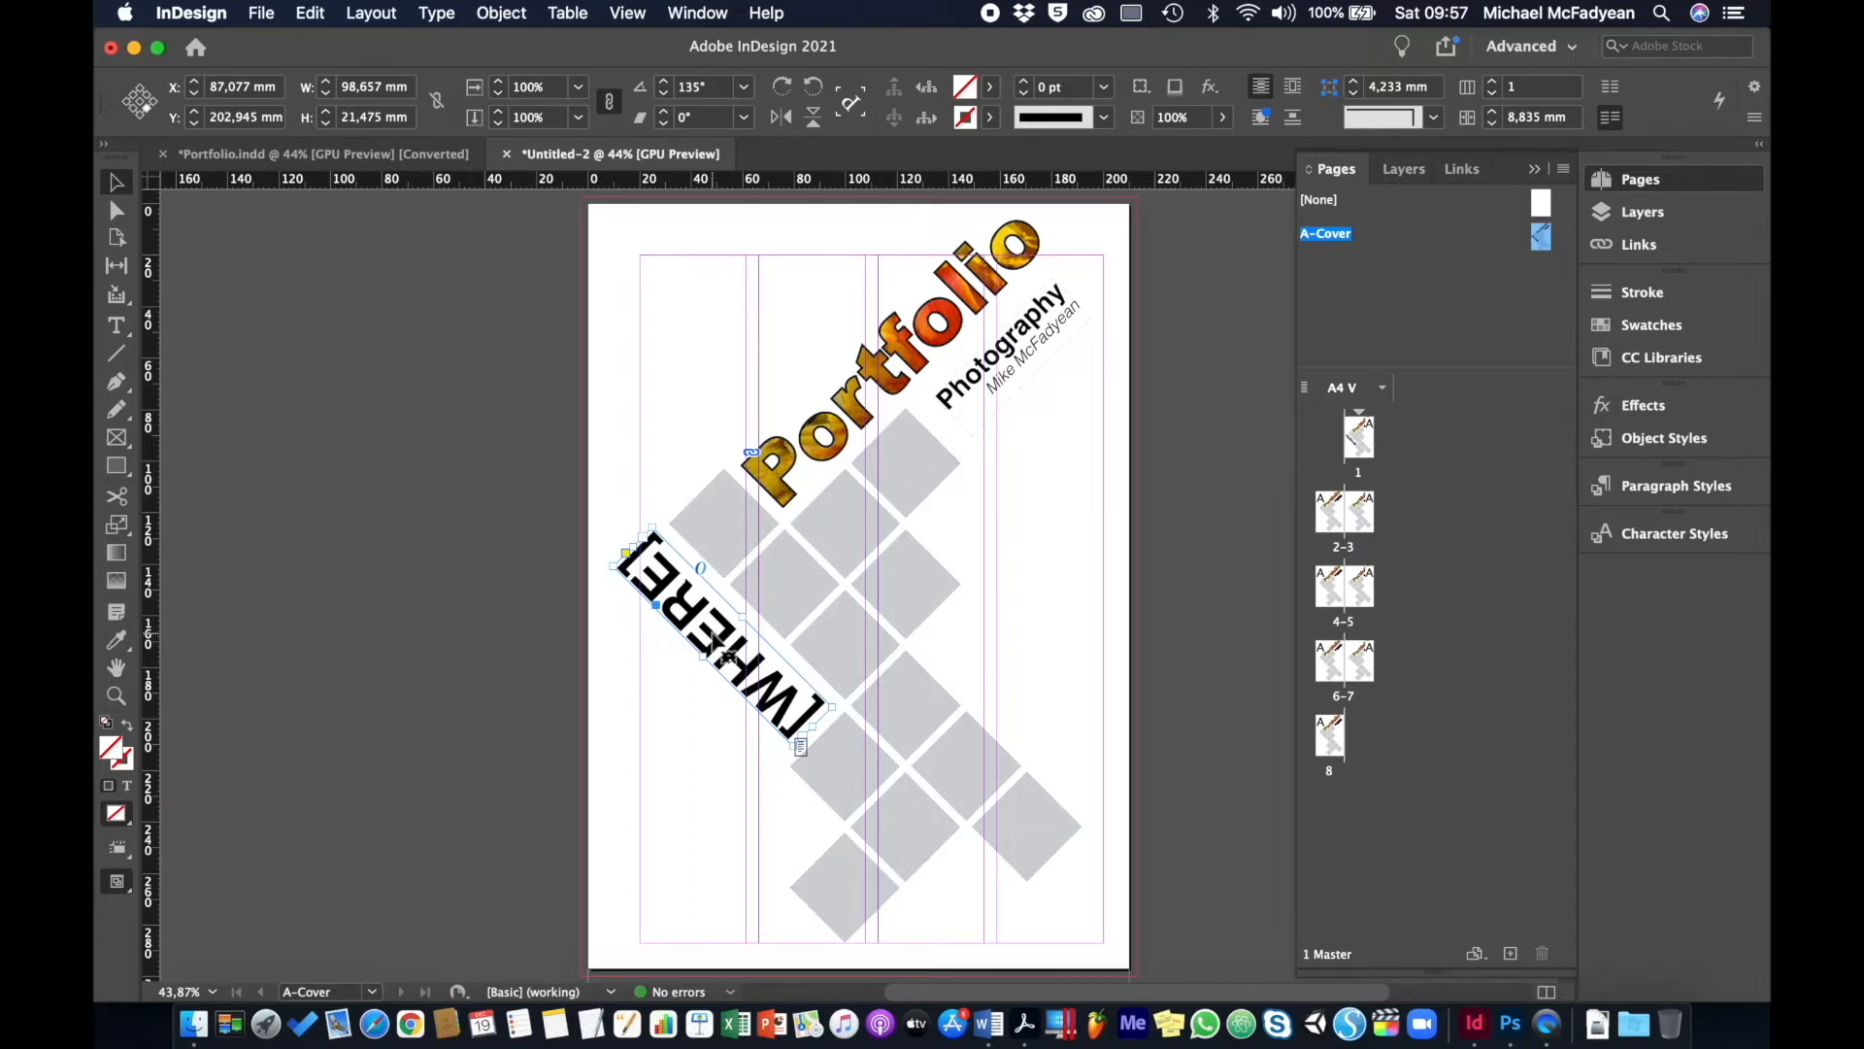
left_click(895, 358)
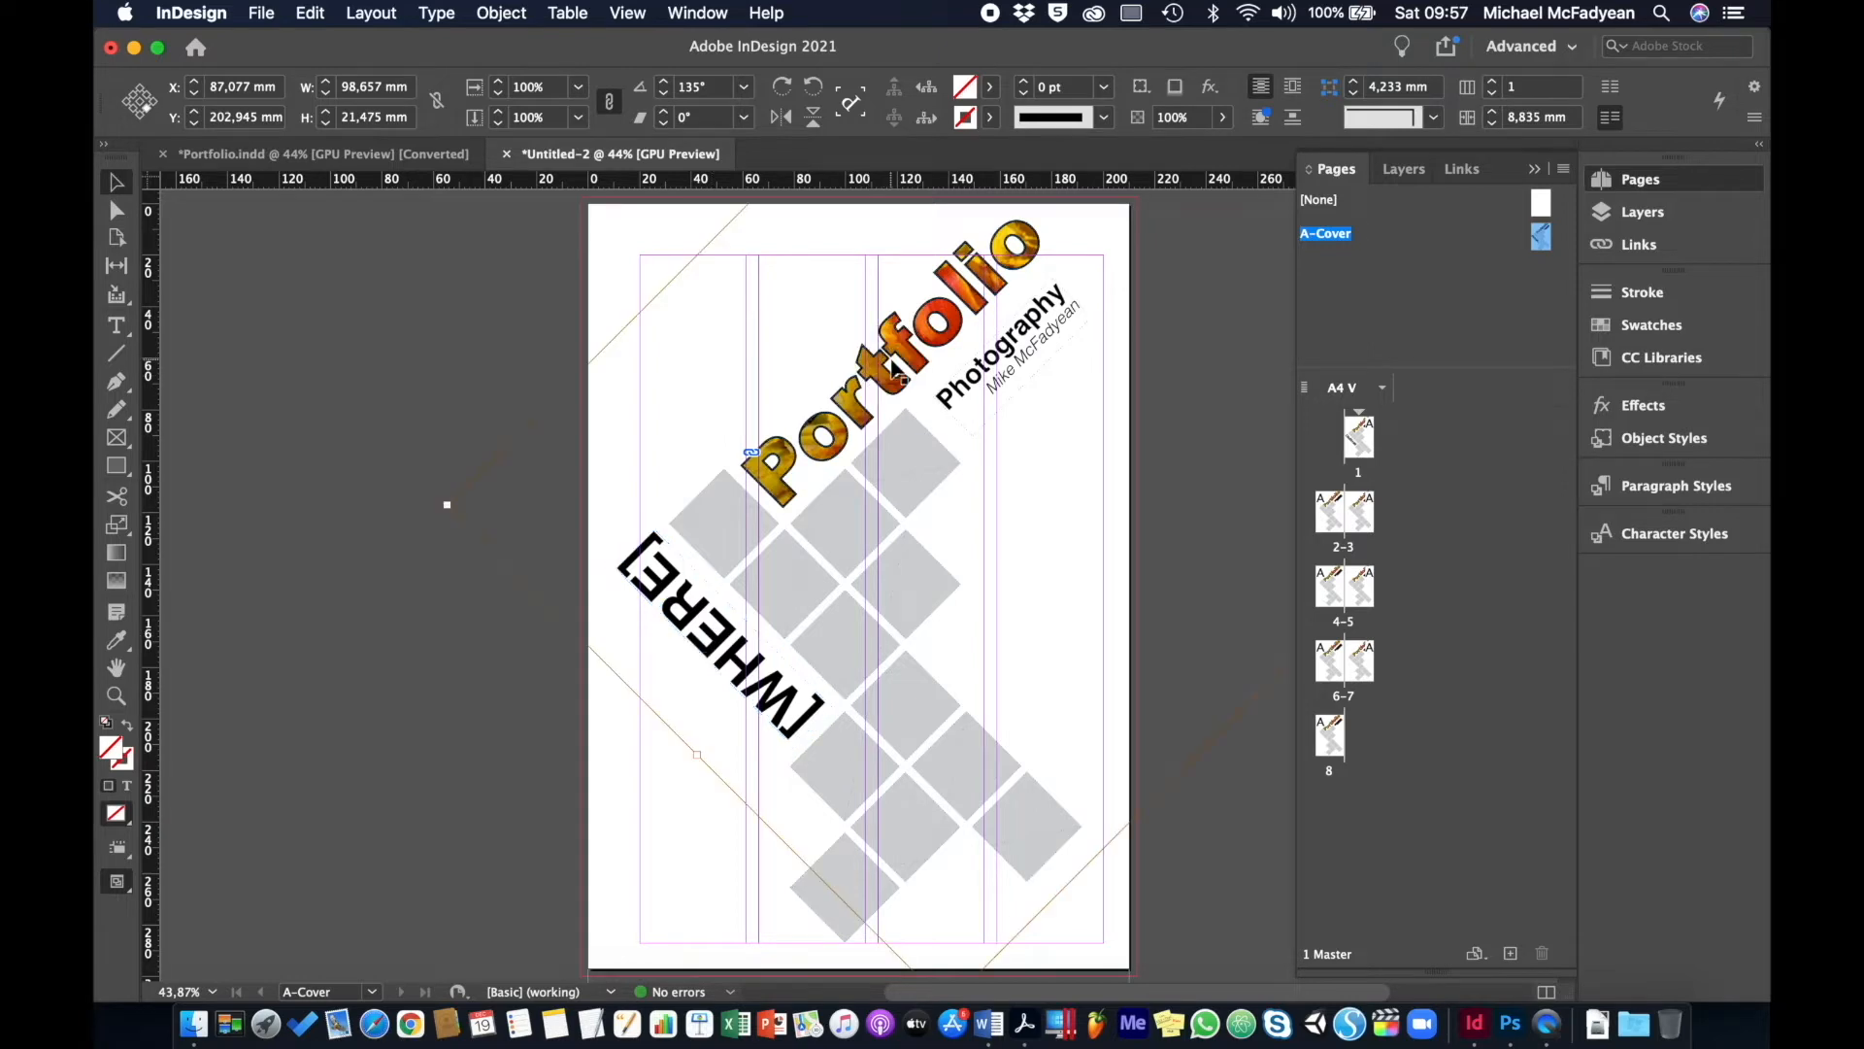
key("Delete")
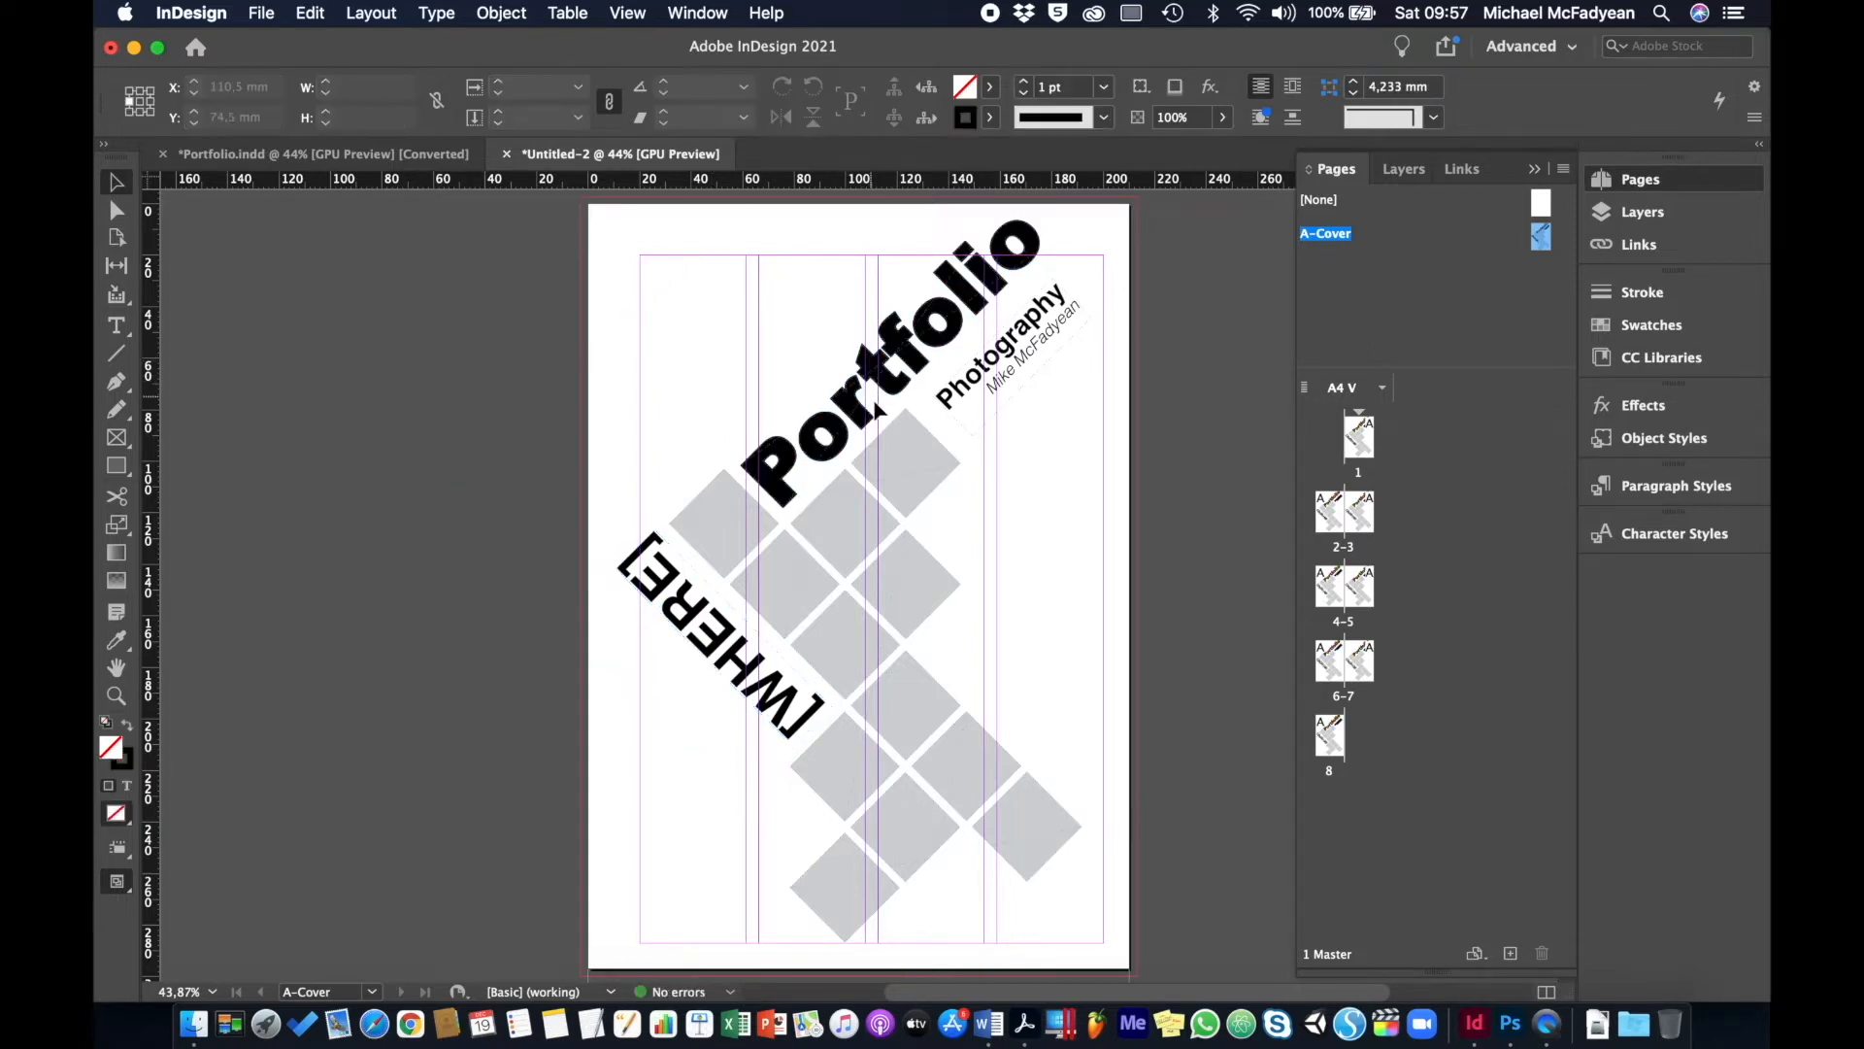
- Change the Photography subtitle to [Title] and the artist line below it to [name of artist]
left_click(977, 404)
double_click(961, 388)
double_click(954, 389)
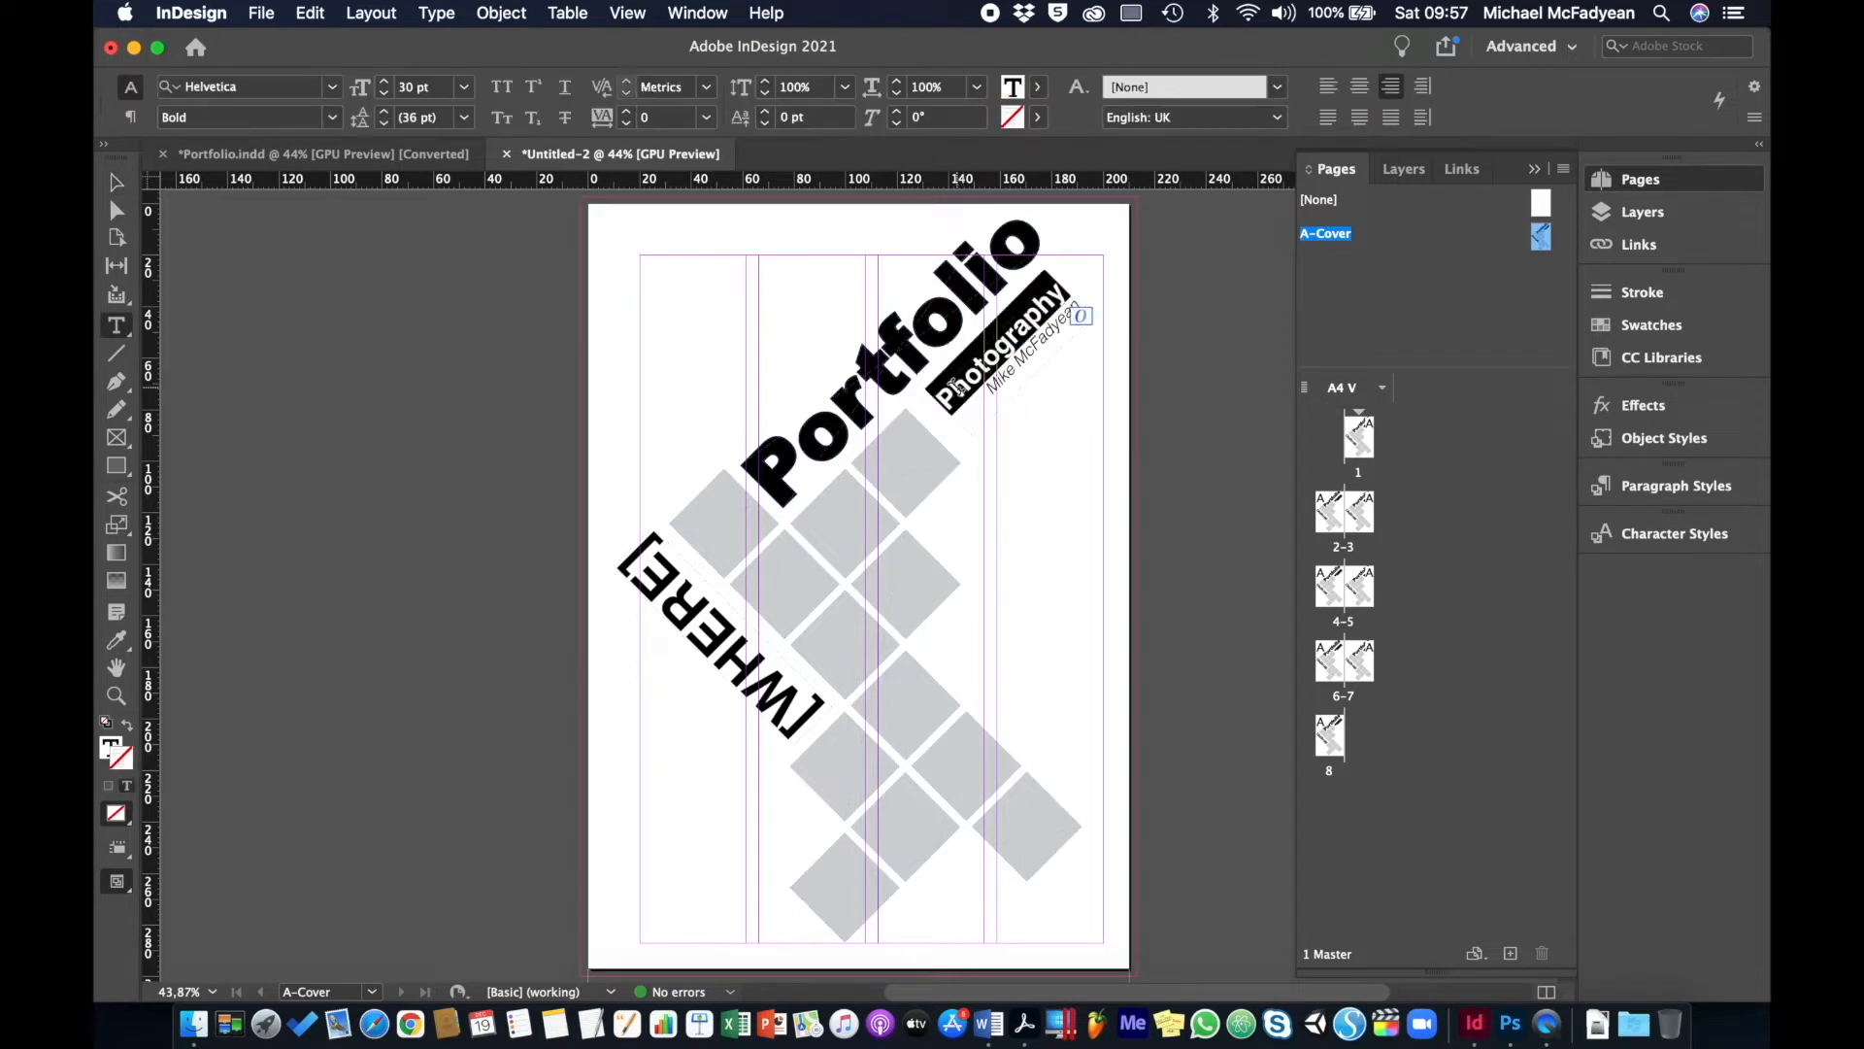
key("BackSpace")
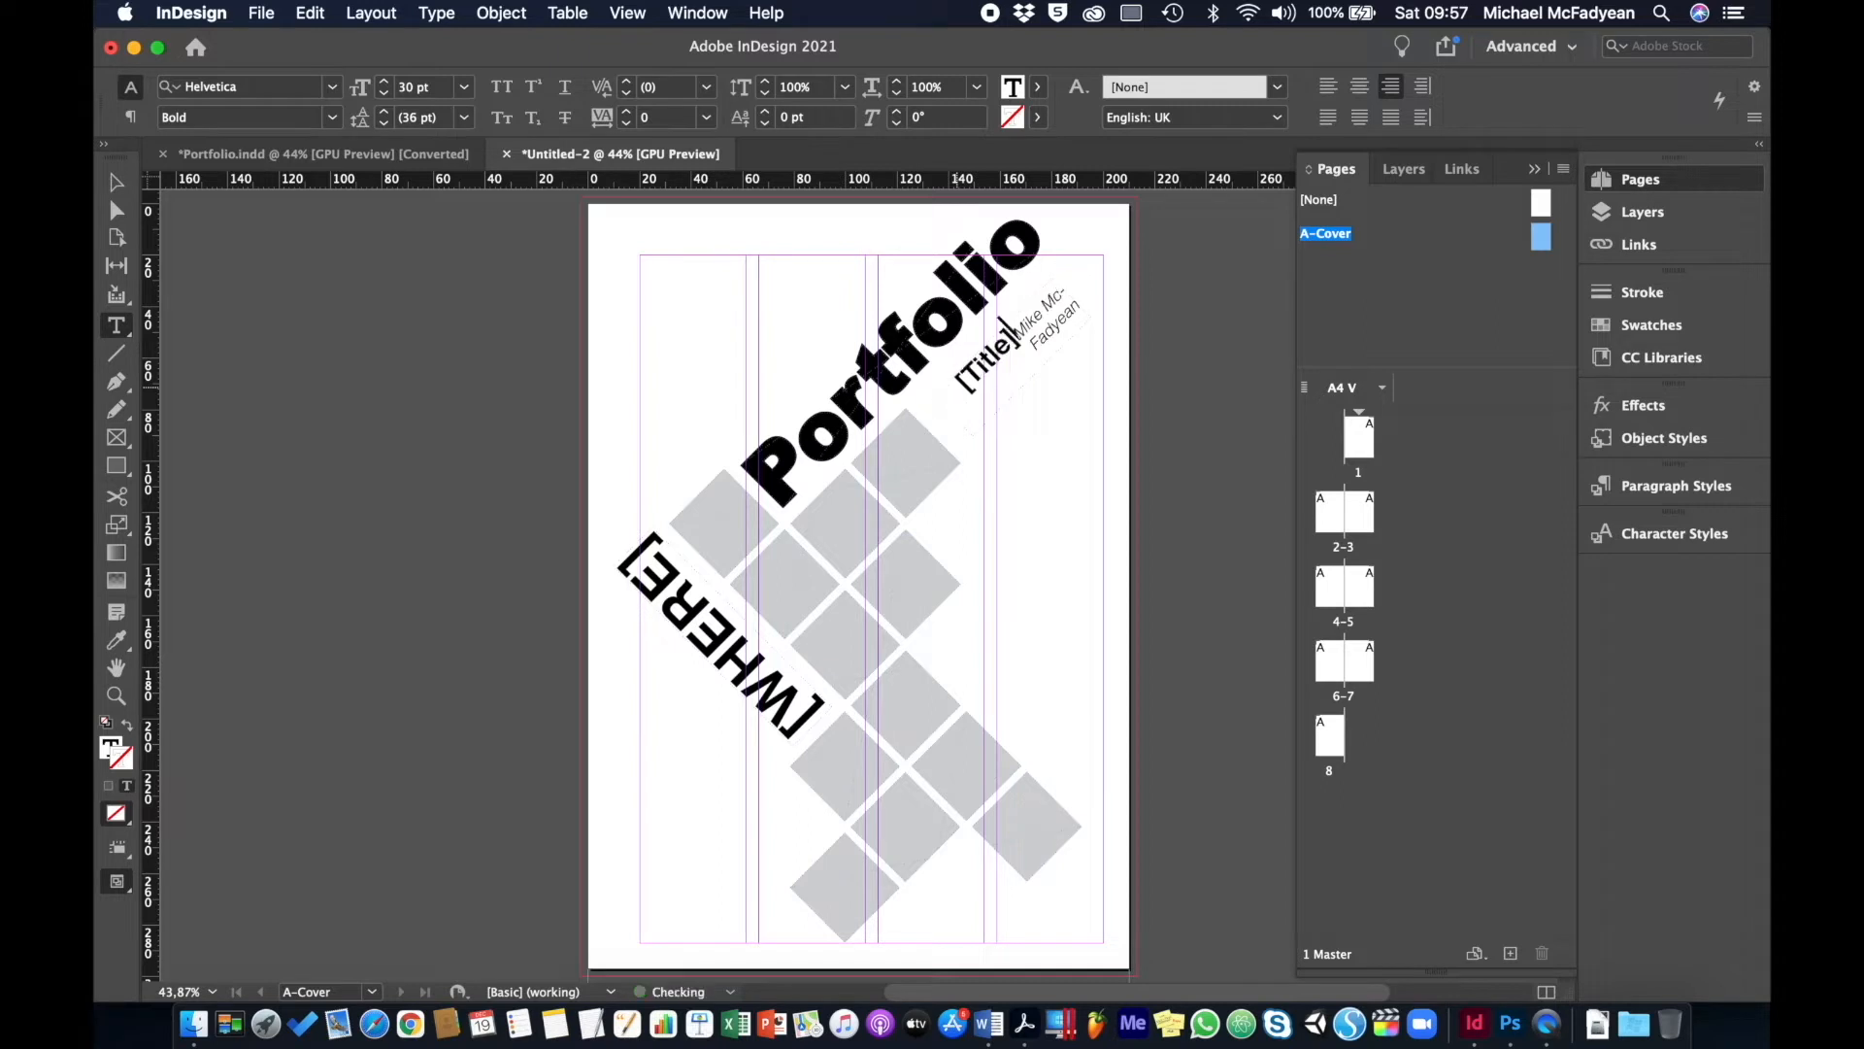
key("Return")
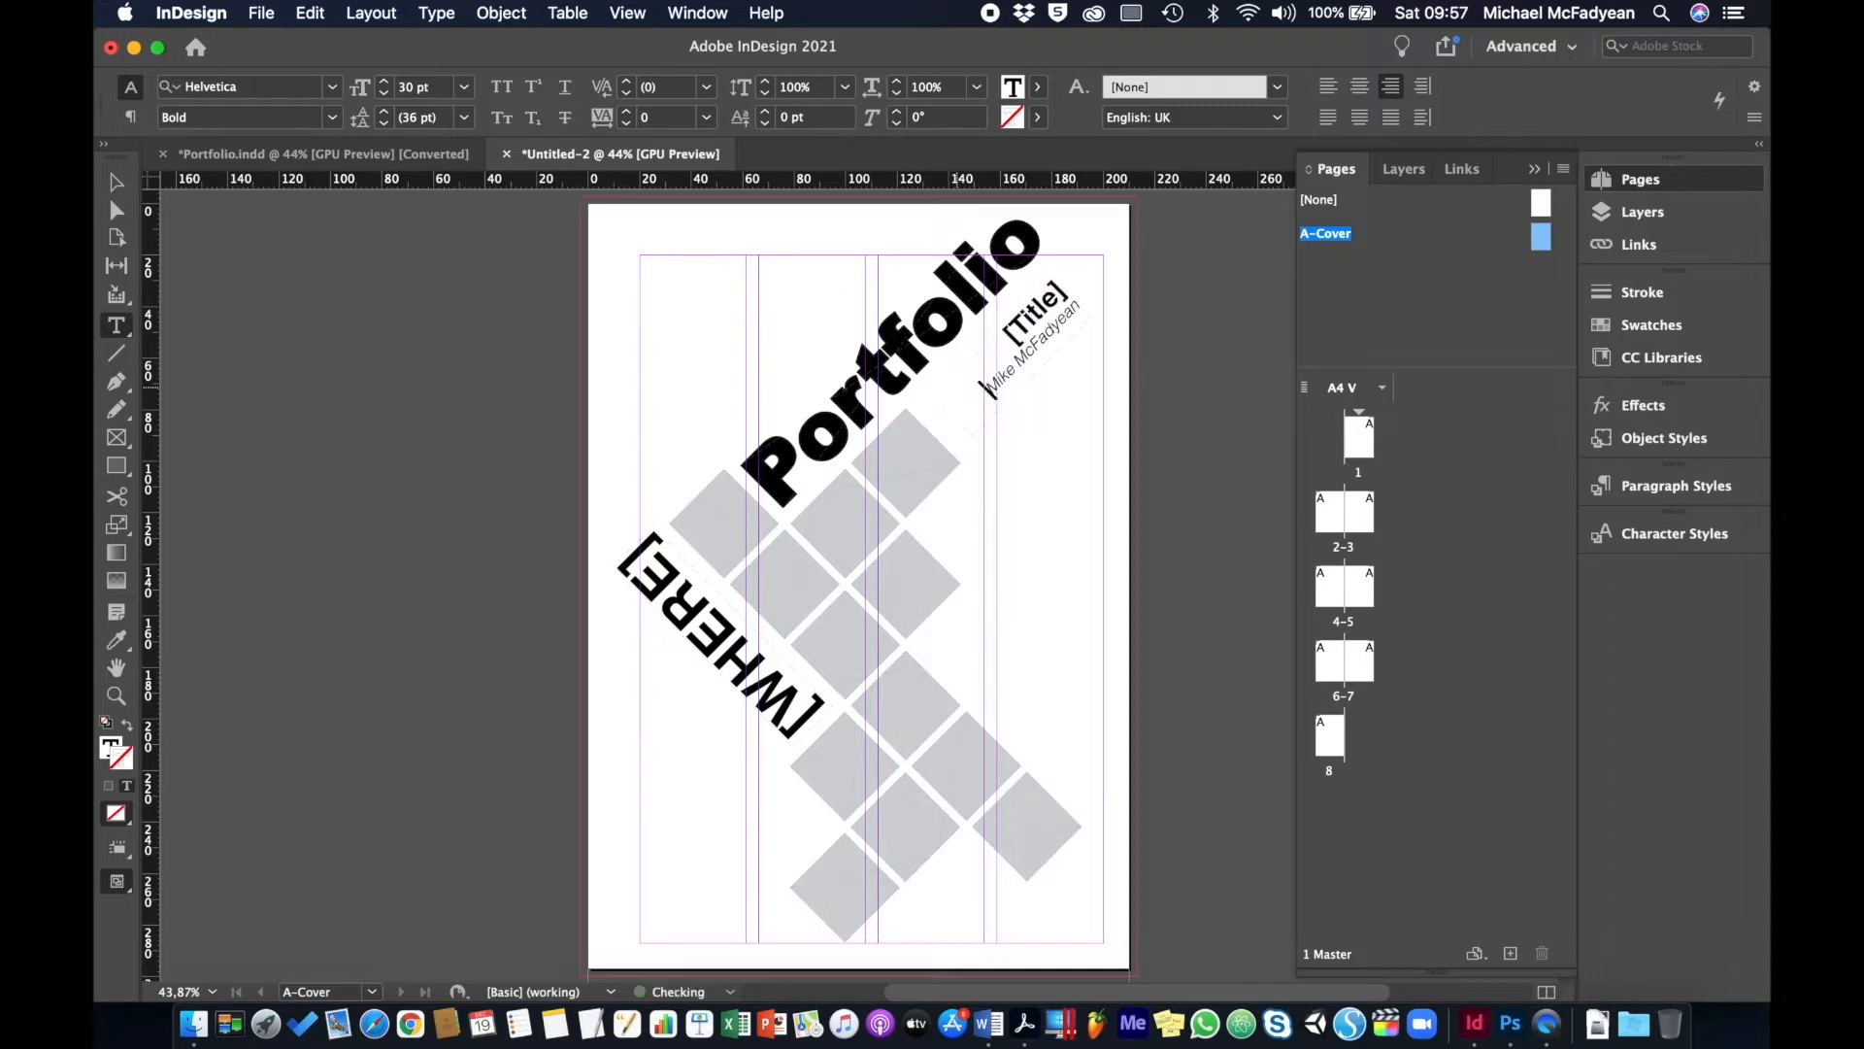
left_click_drag(984, 386, 1083, 299)
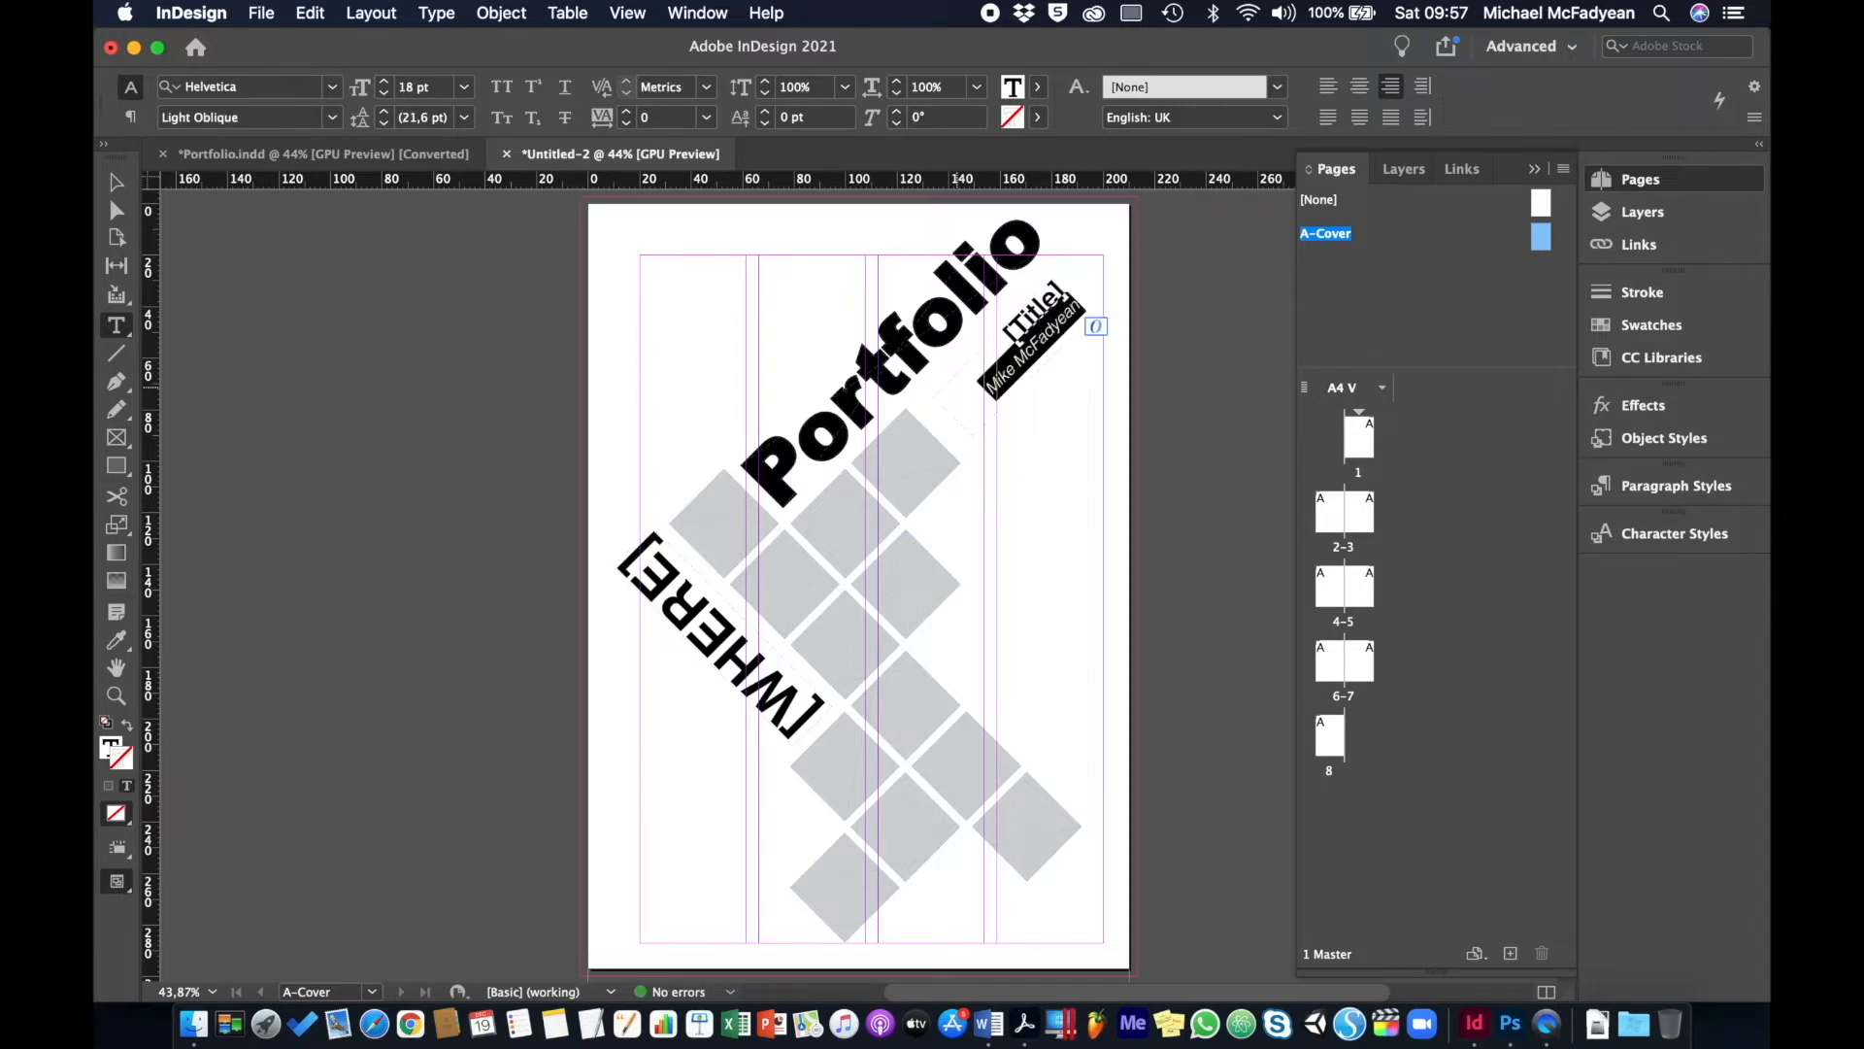
key("BackSpace")
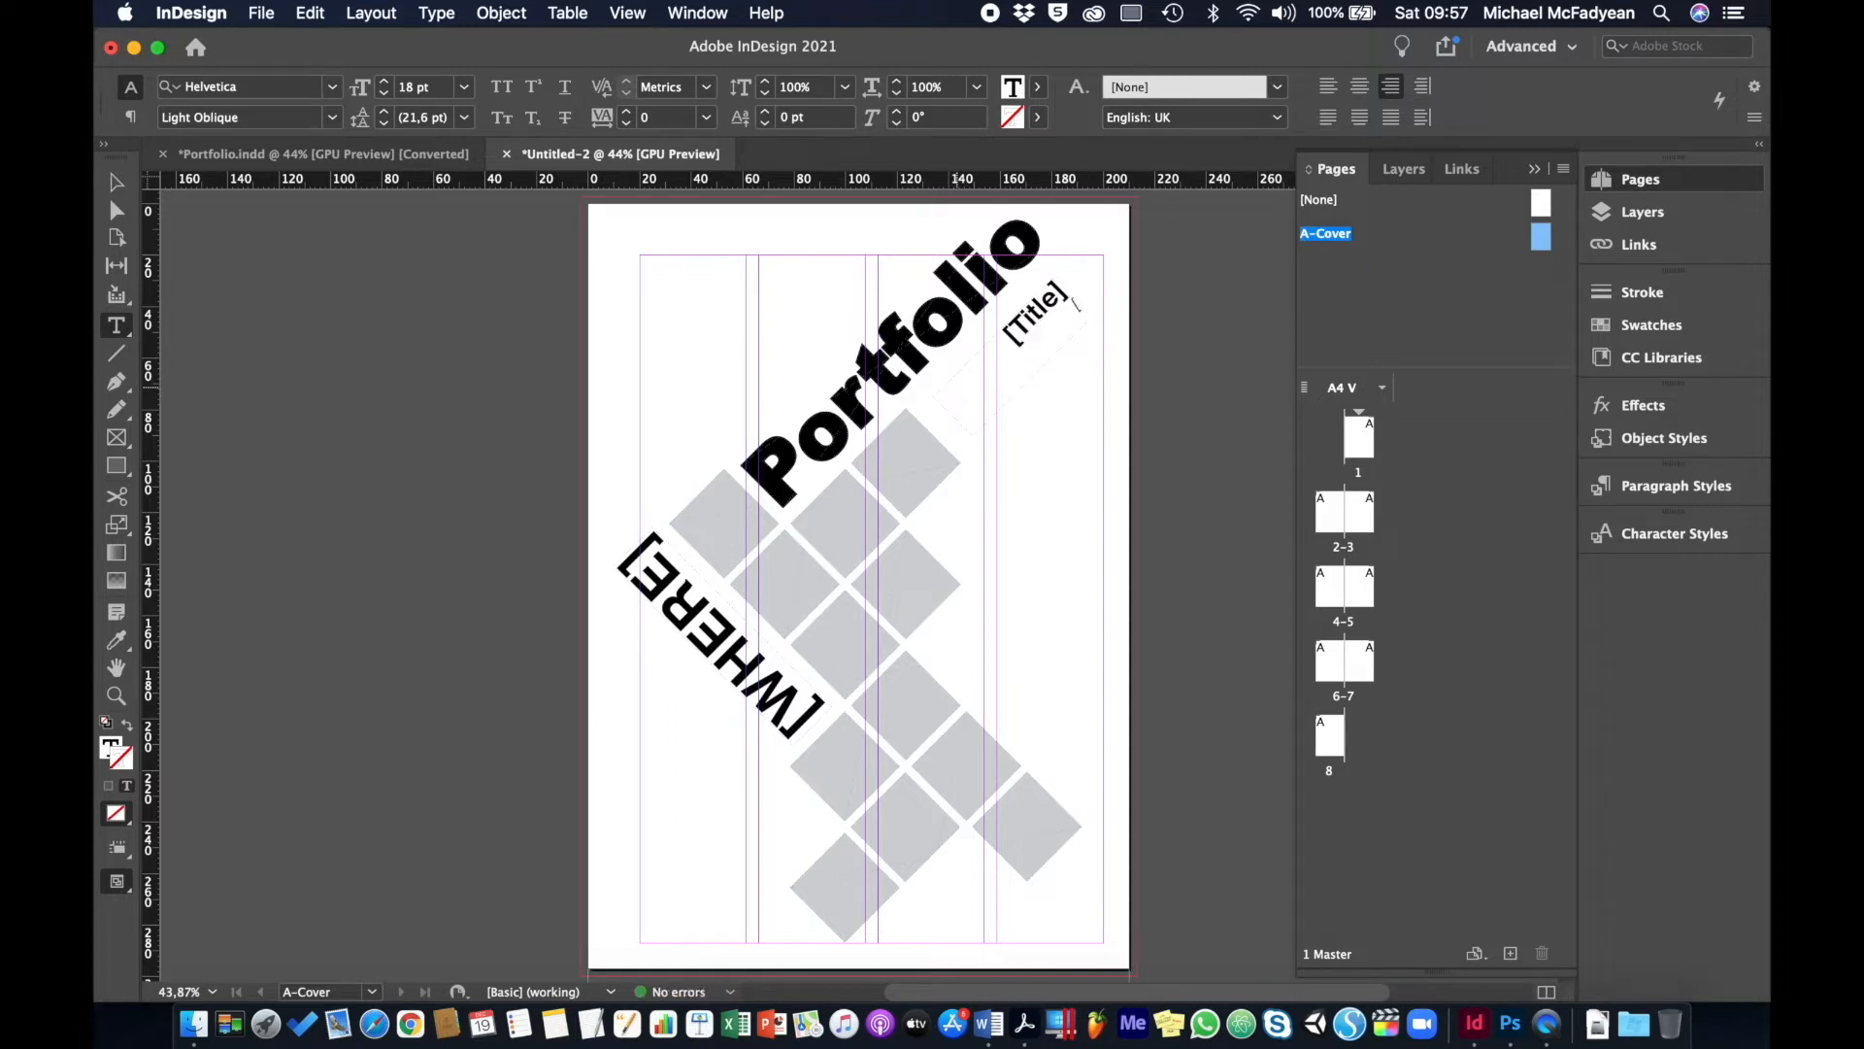
type("[name of artist]")
left_click(115, 182)
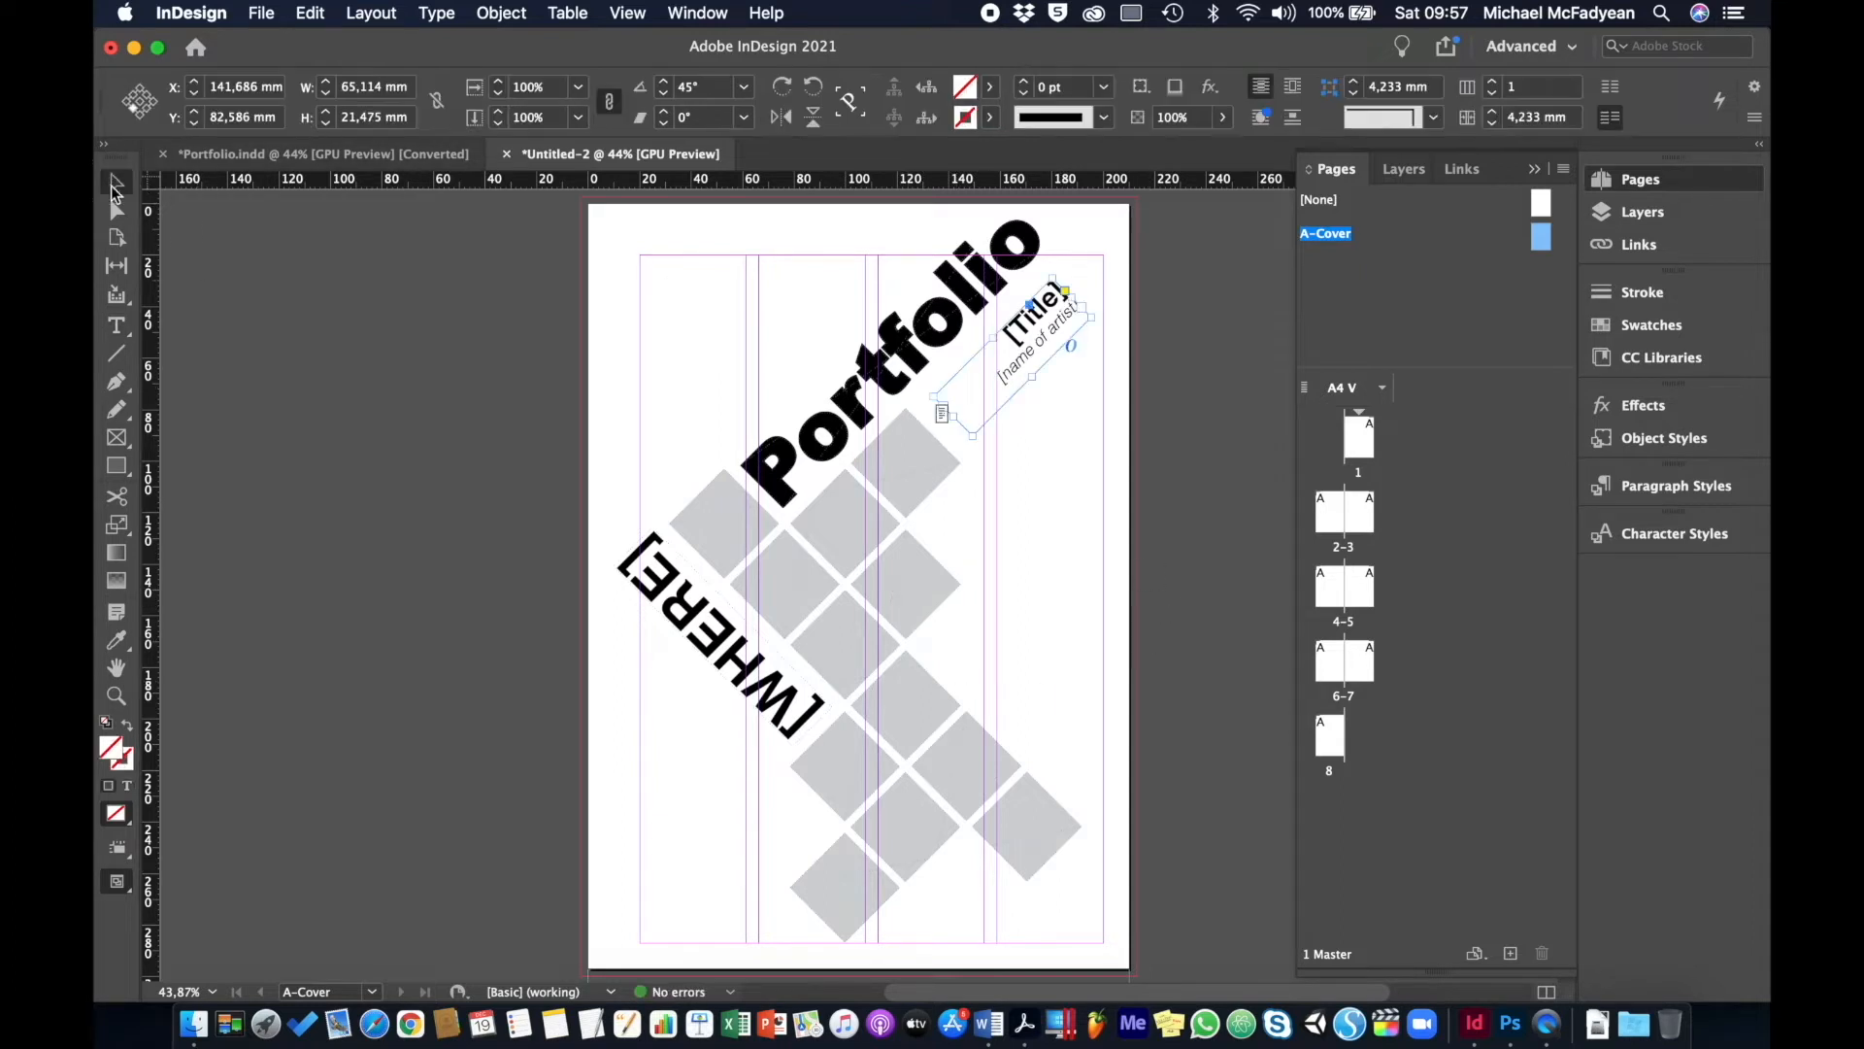
left_click(305, 459)
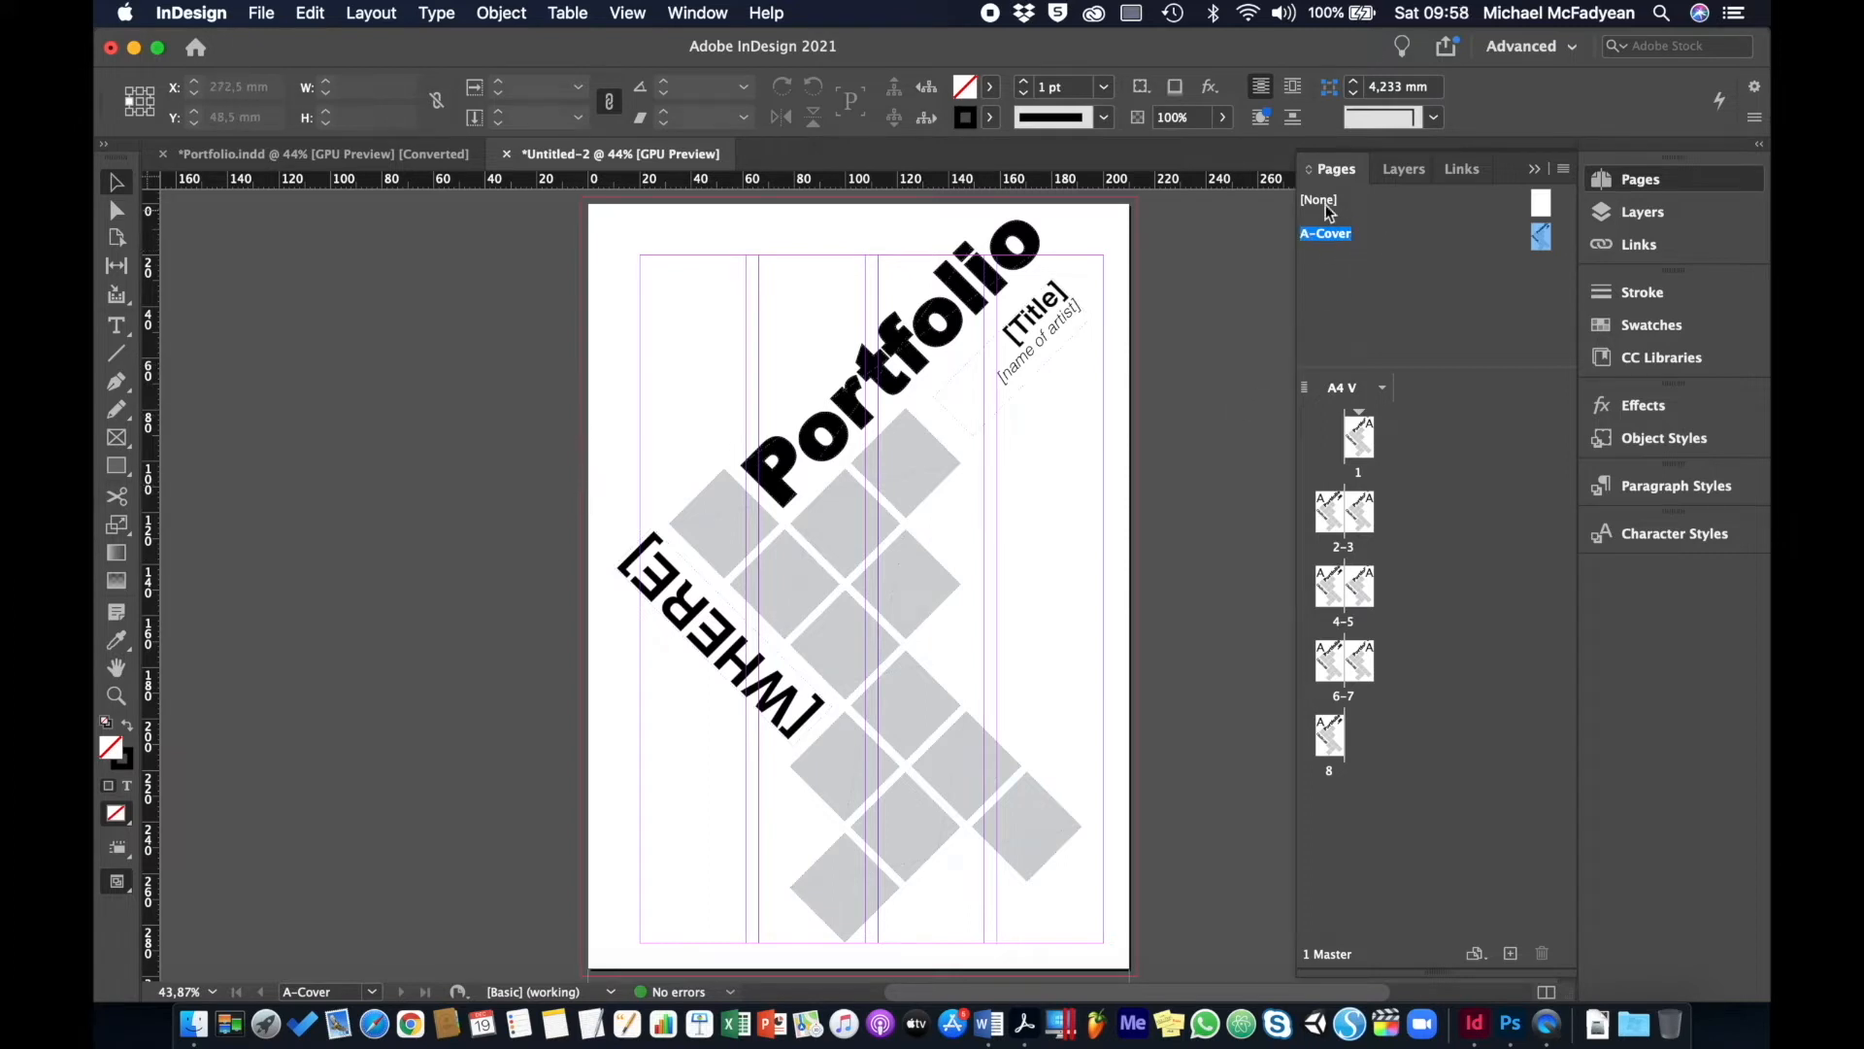
- Create a master named Index with 1 page, based on master [None]
left_click(1564, 169)
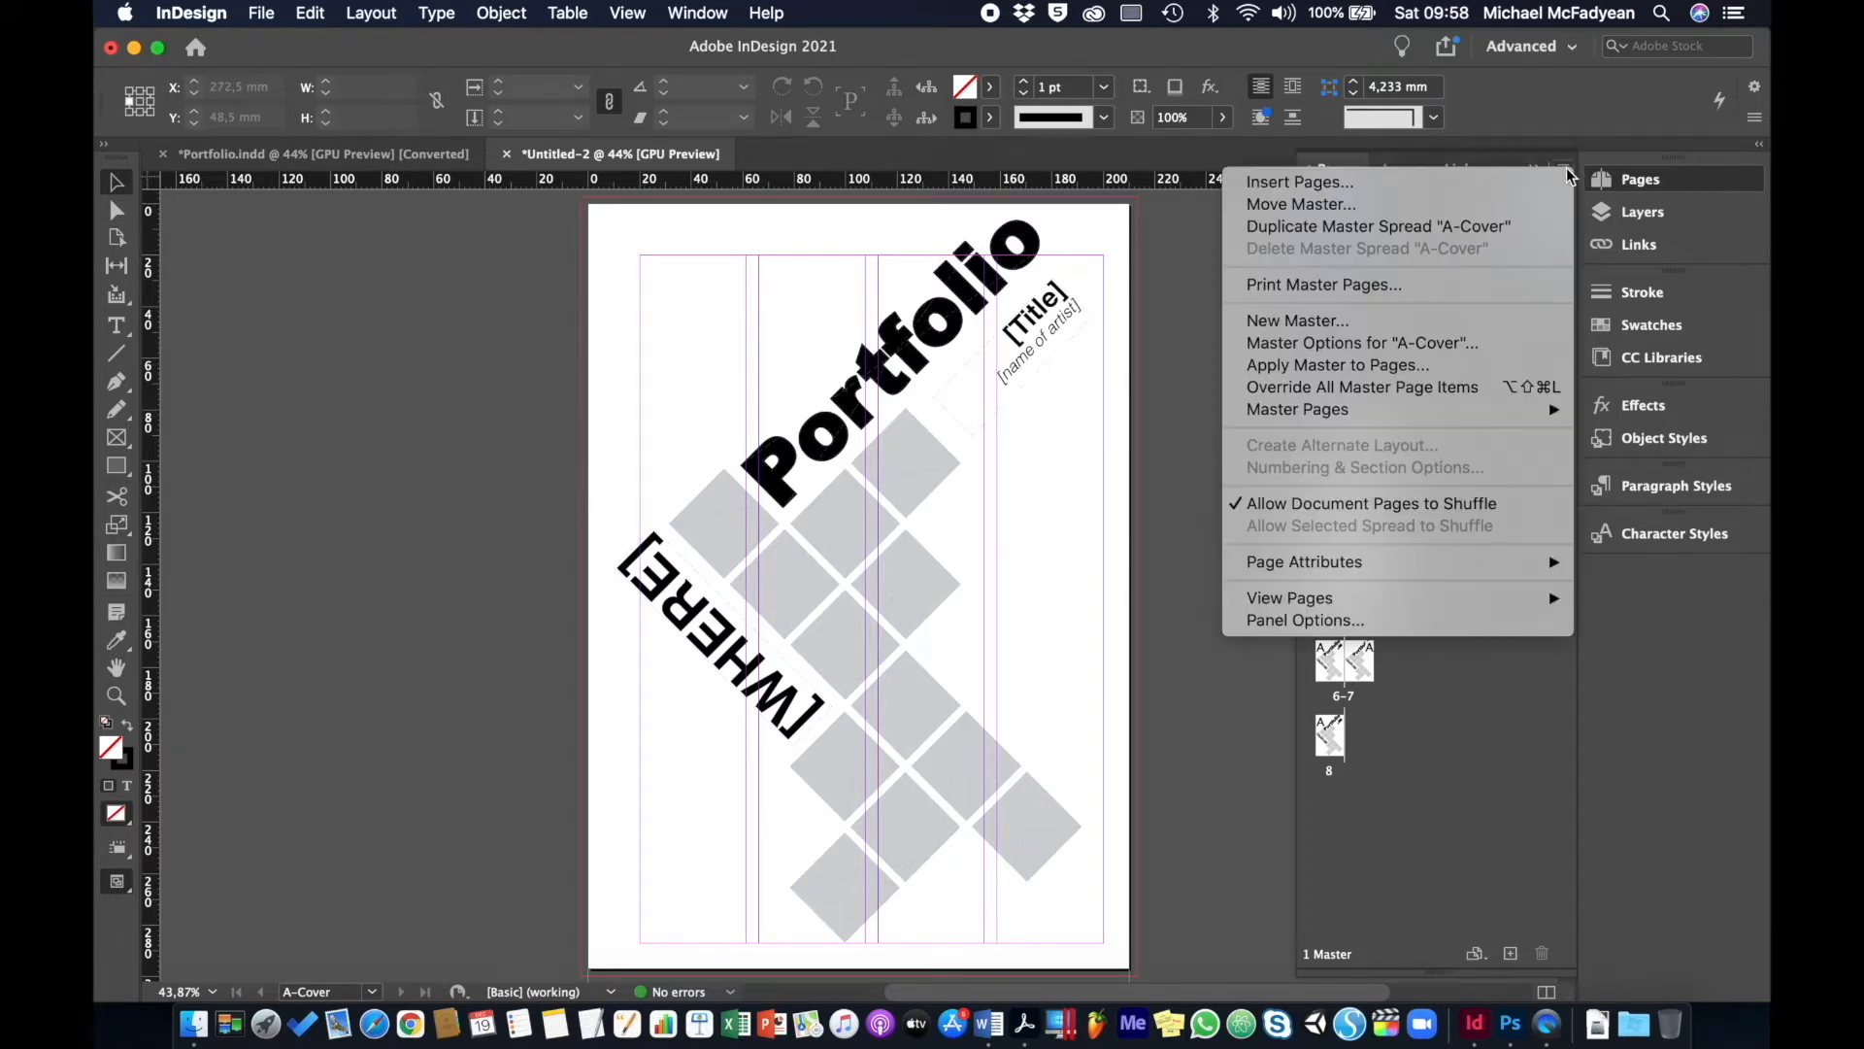
left_click(1392, 319)
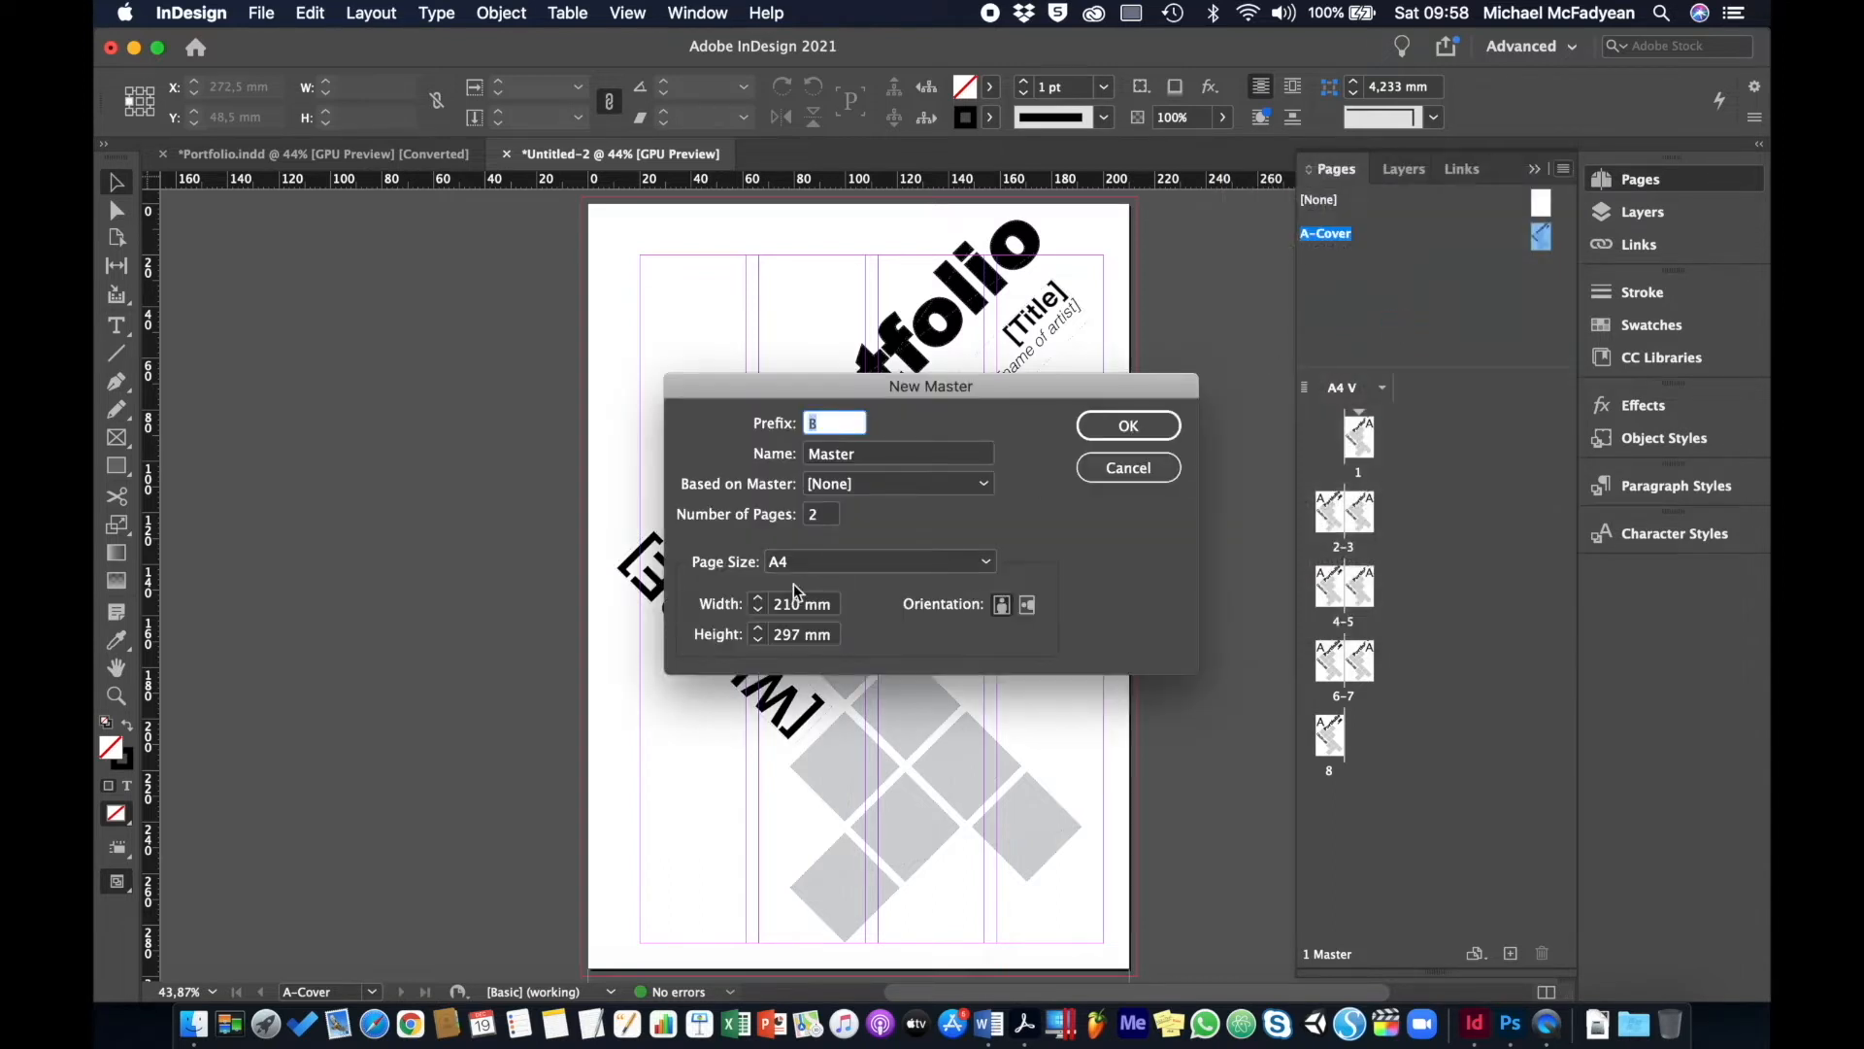
left_click(871, 457)
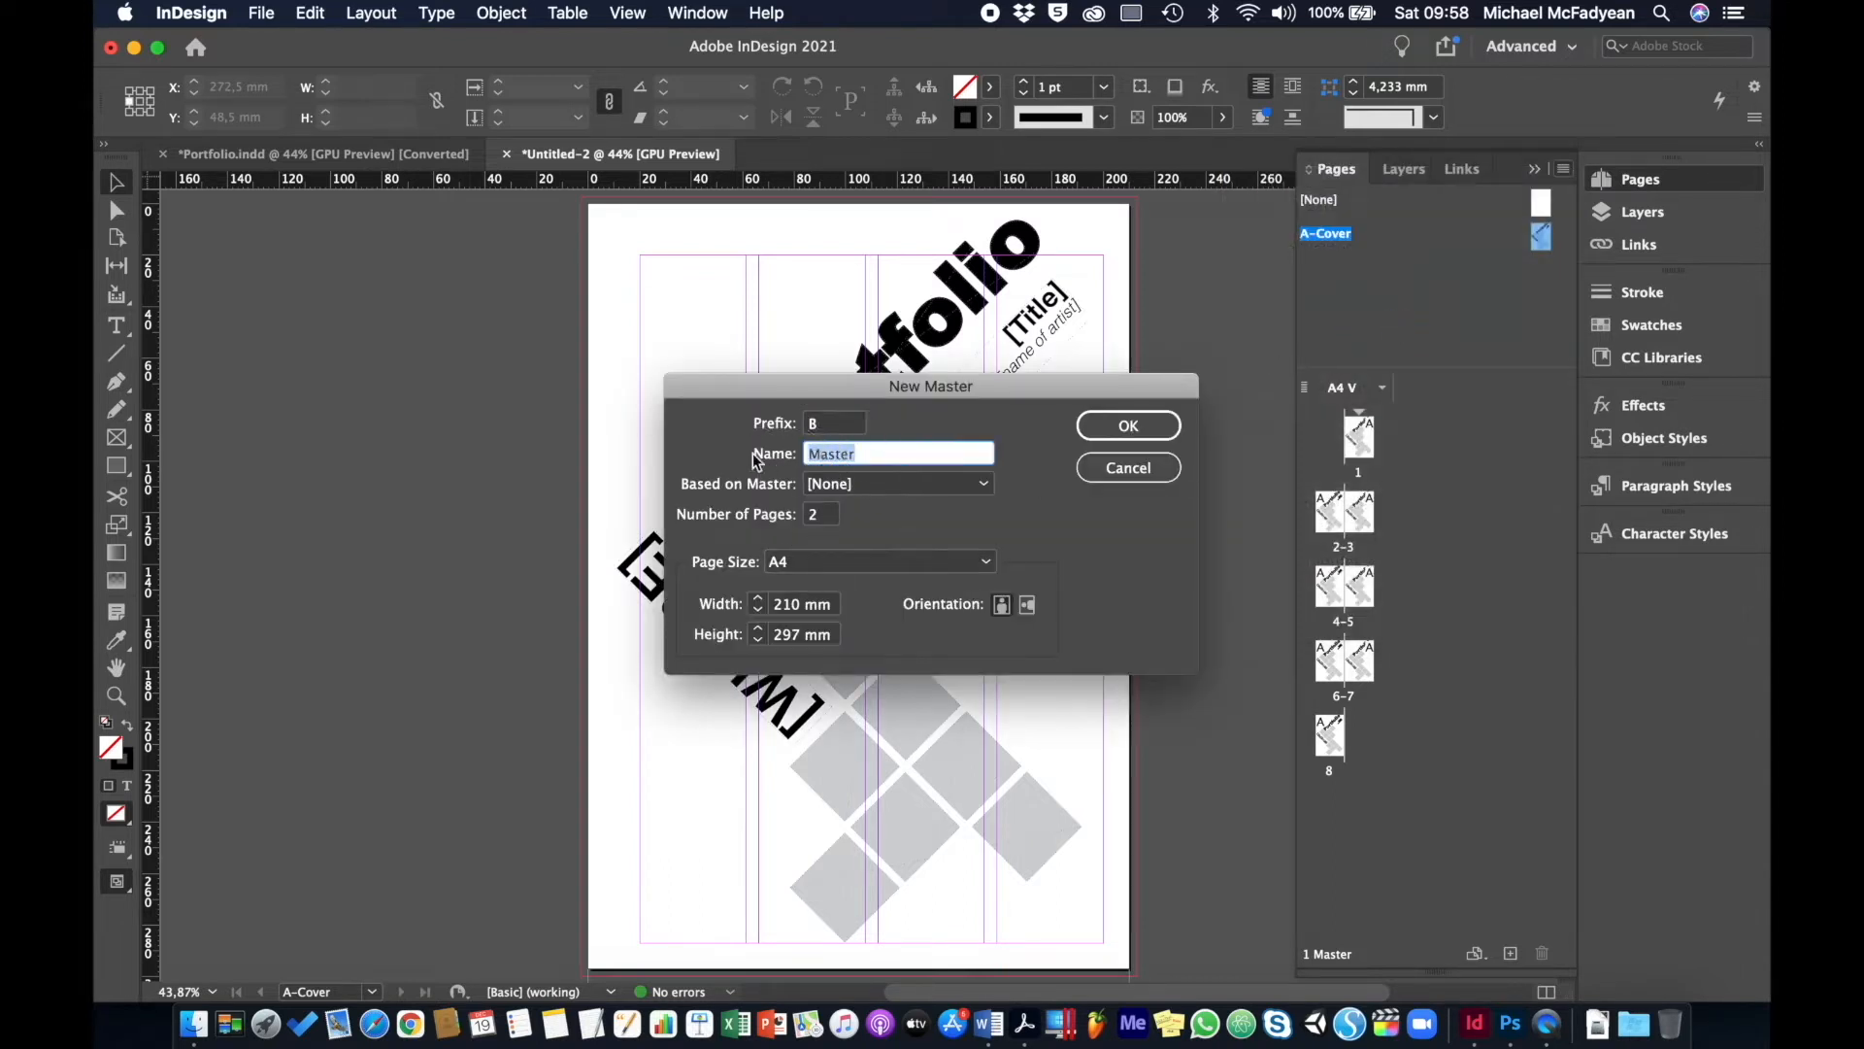
type("Index")
left_click(764, 515)
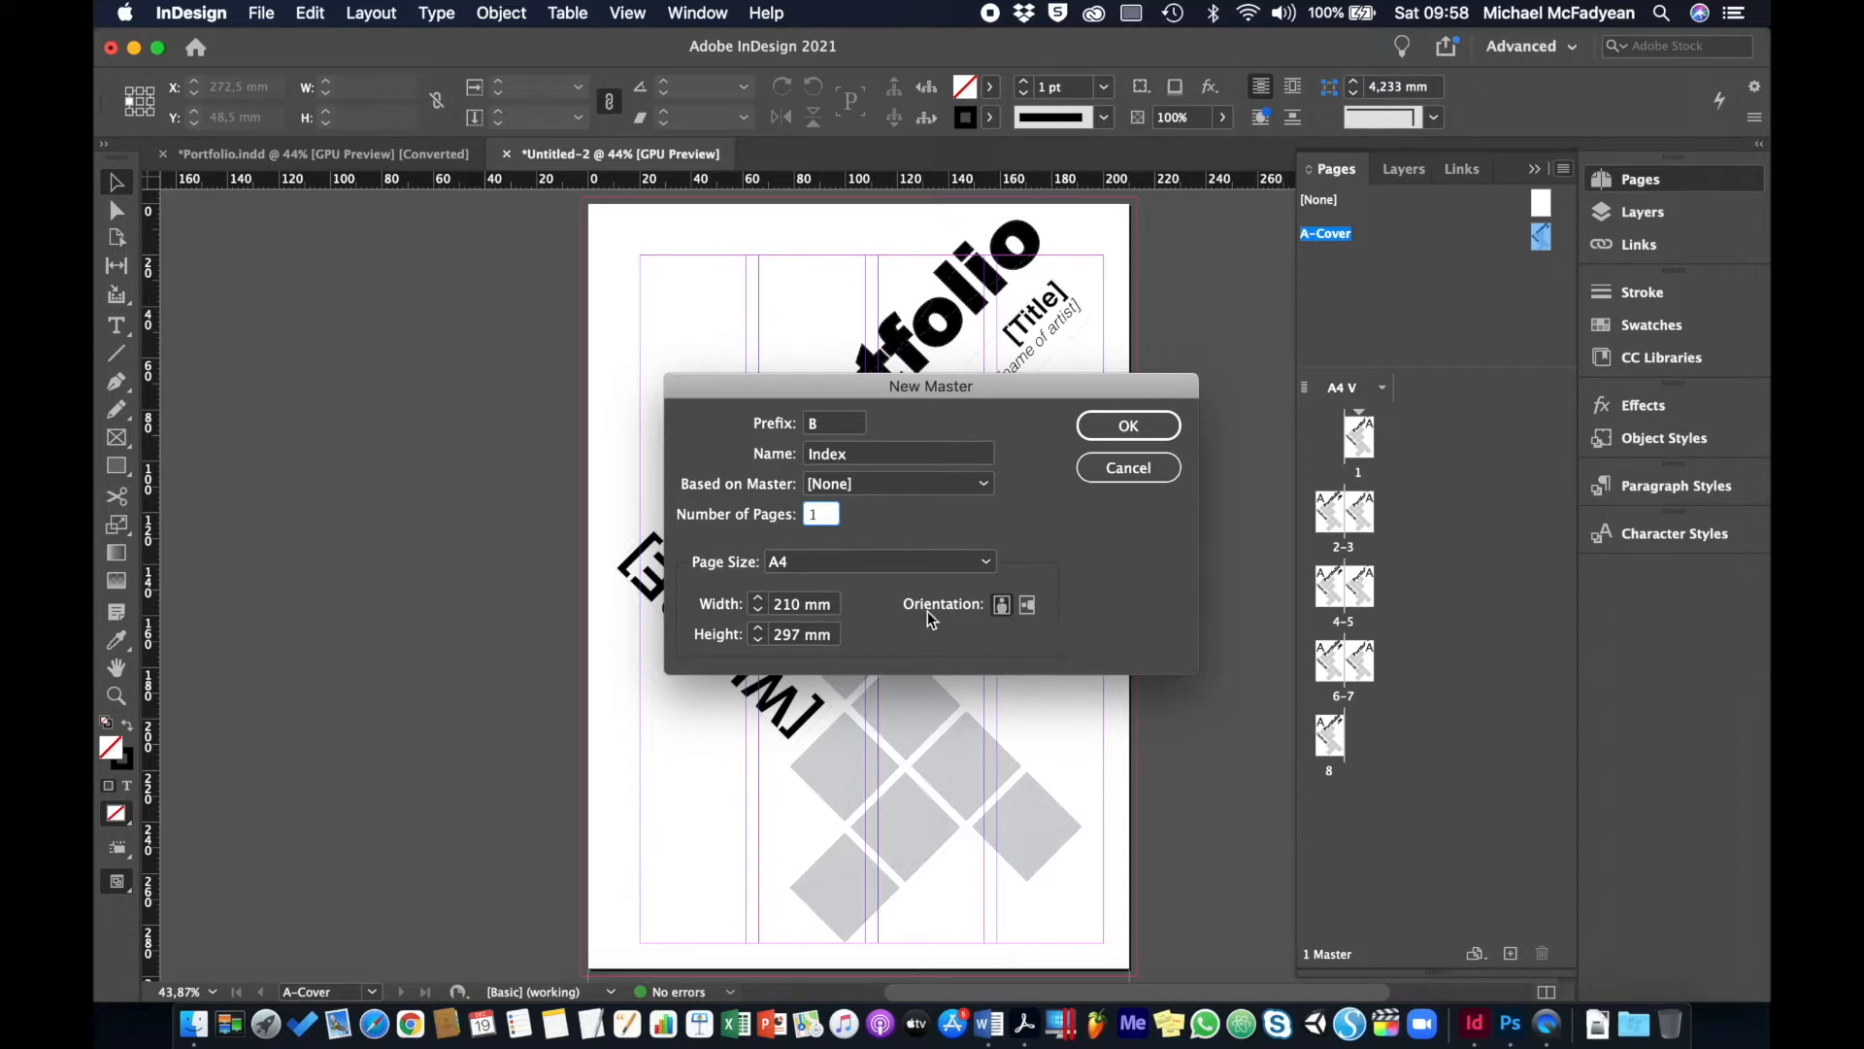
left_click(864, 487)
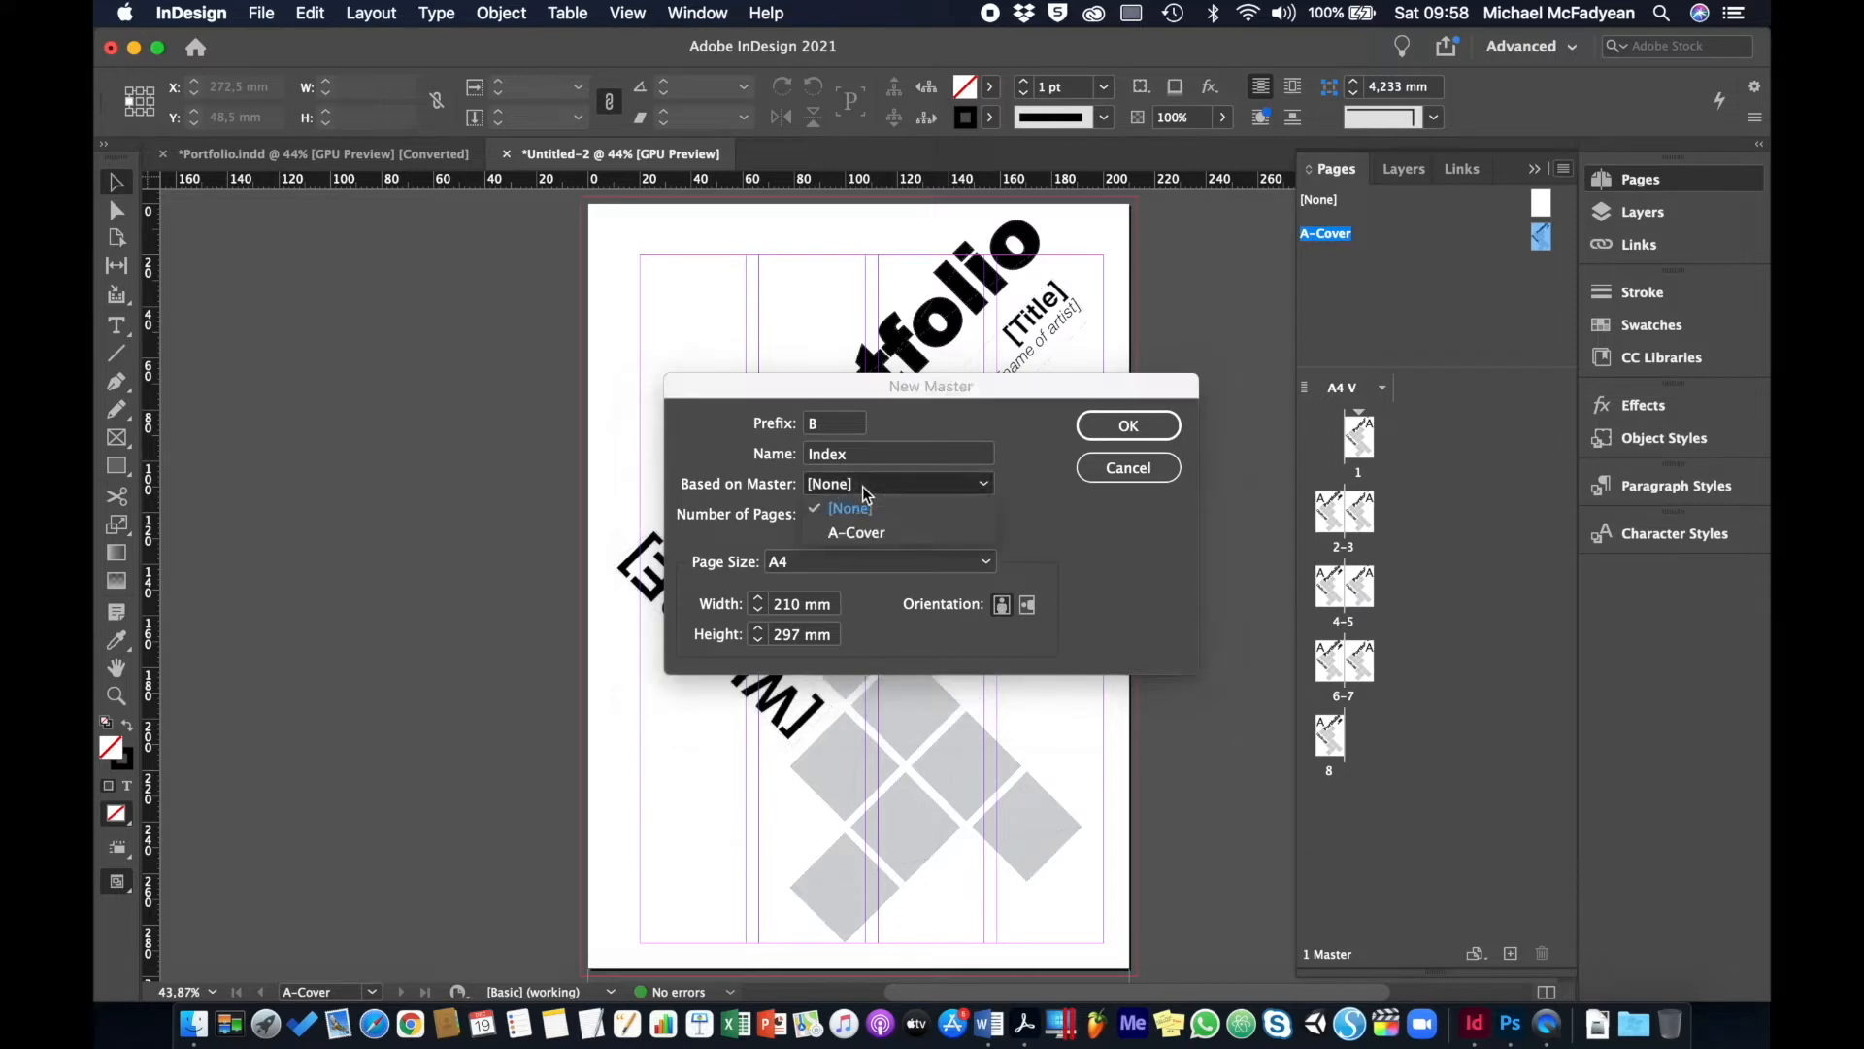
left_click(861, 506)
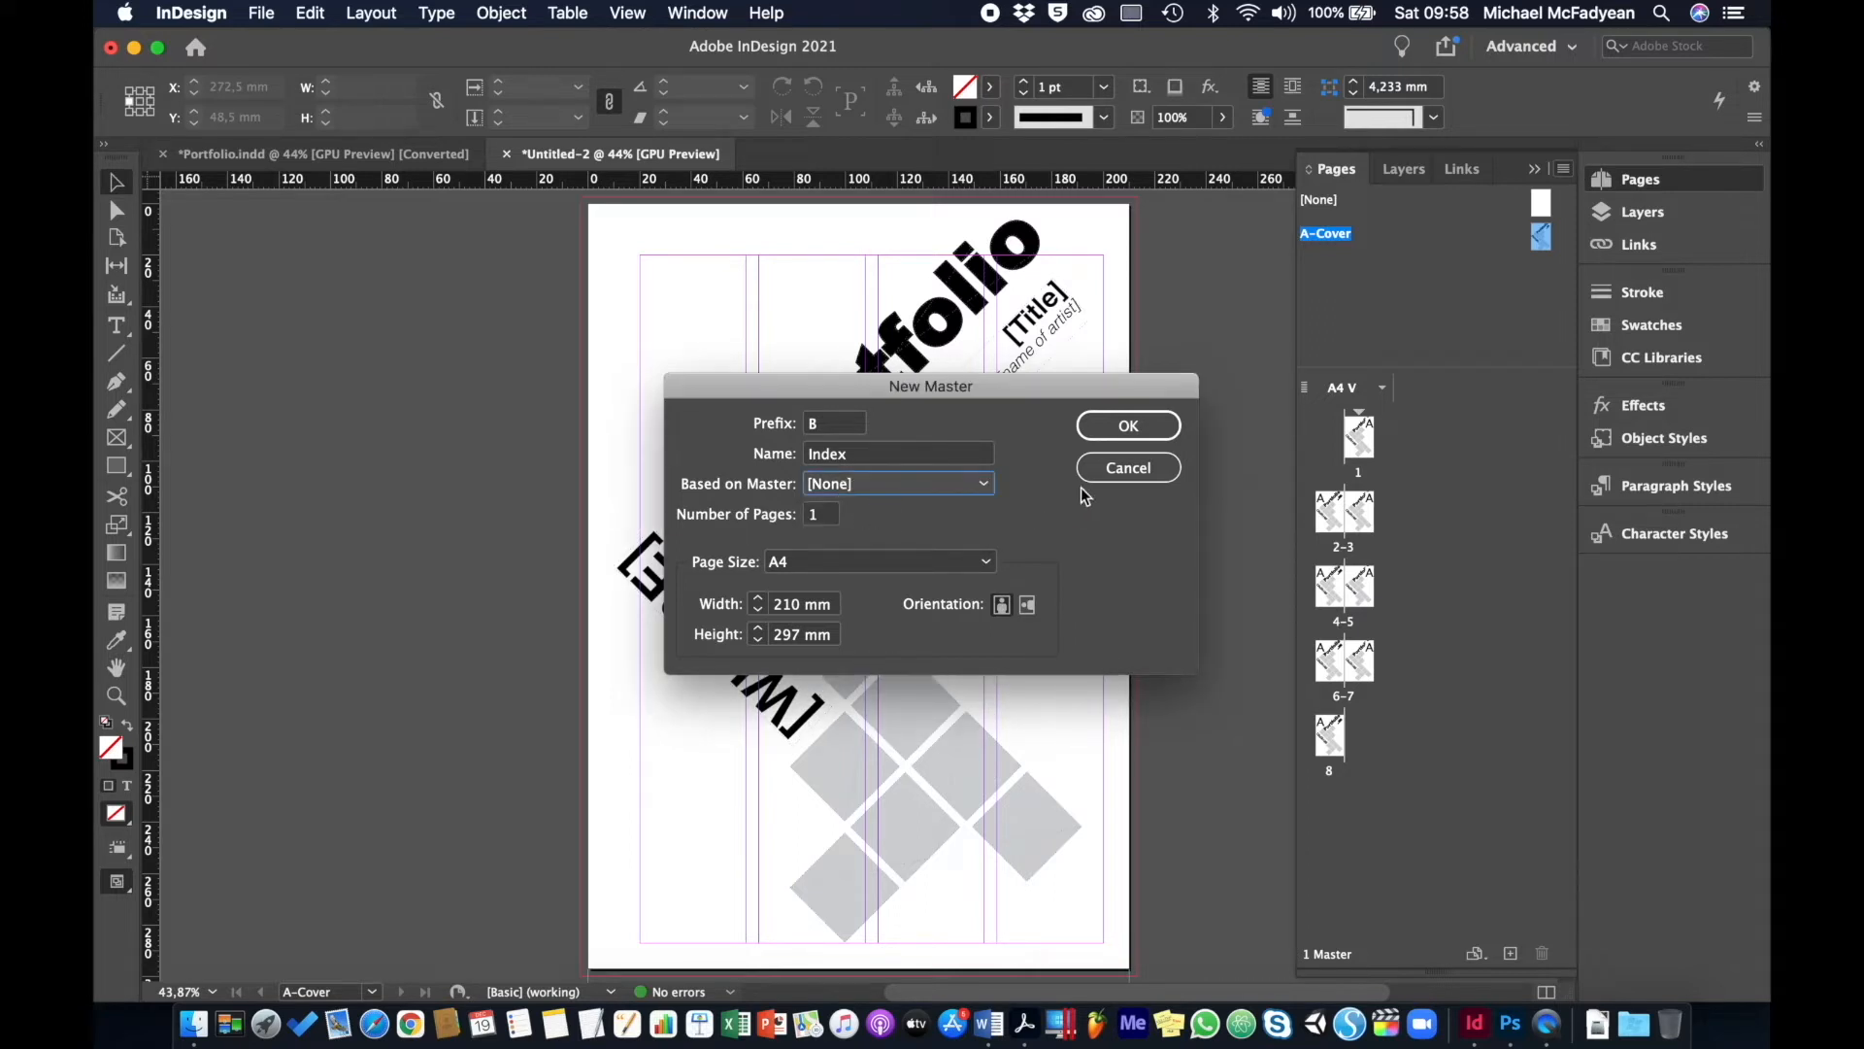
left_click(1117, 430)
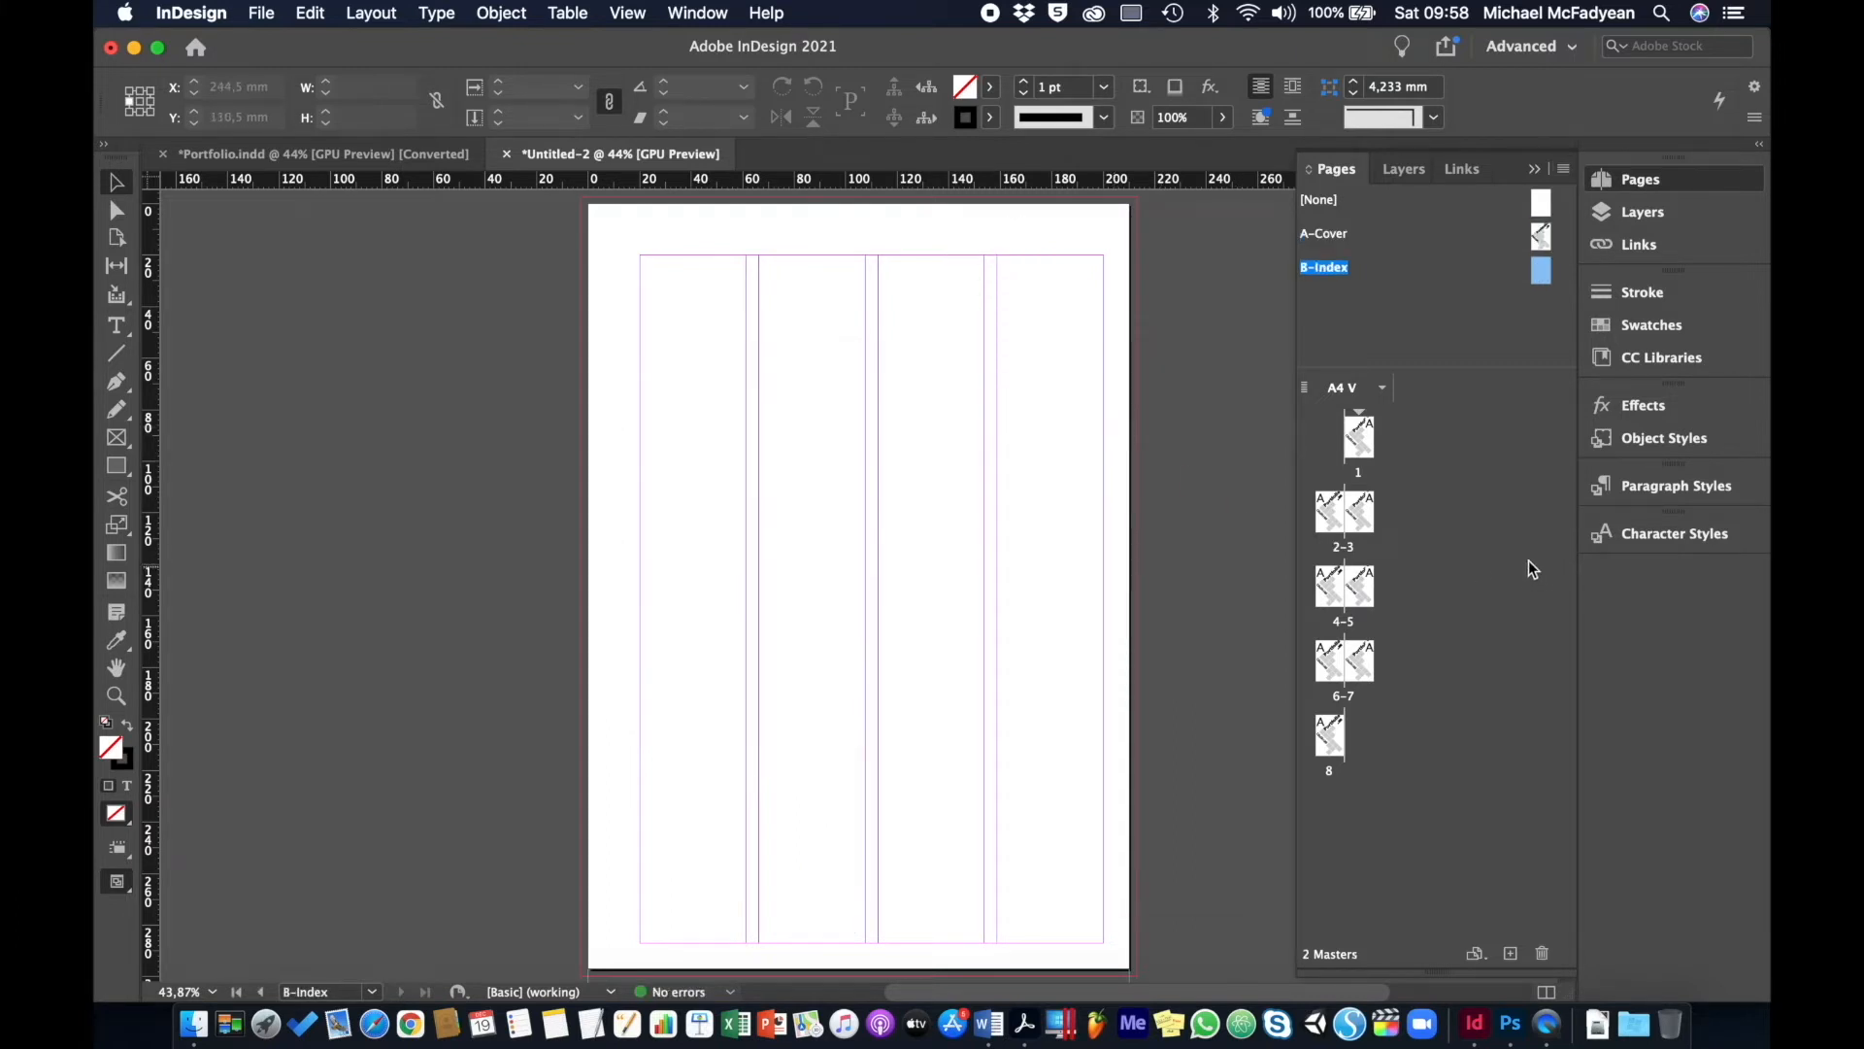
- Copy the Strelitzia image and caption from Portfolio.indd spread 2-3, then return to Untitled-2
left_click(255, 154)
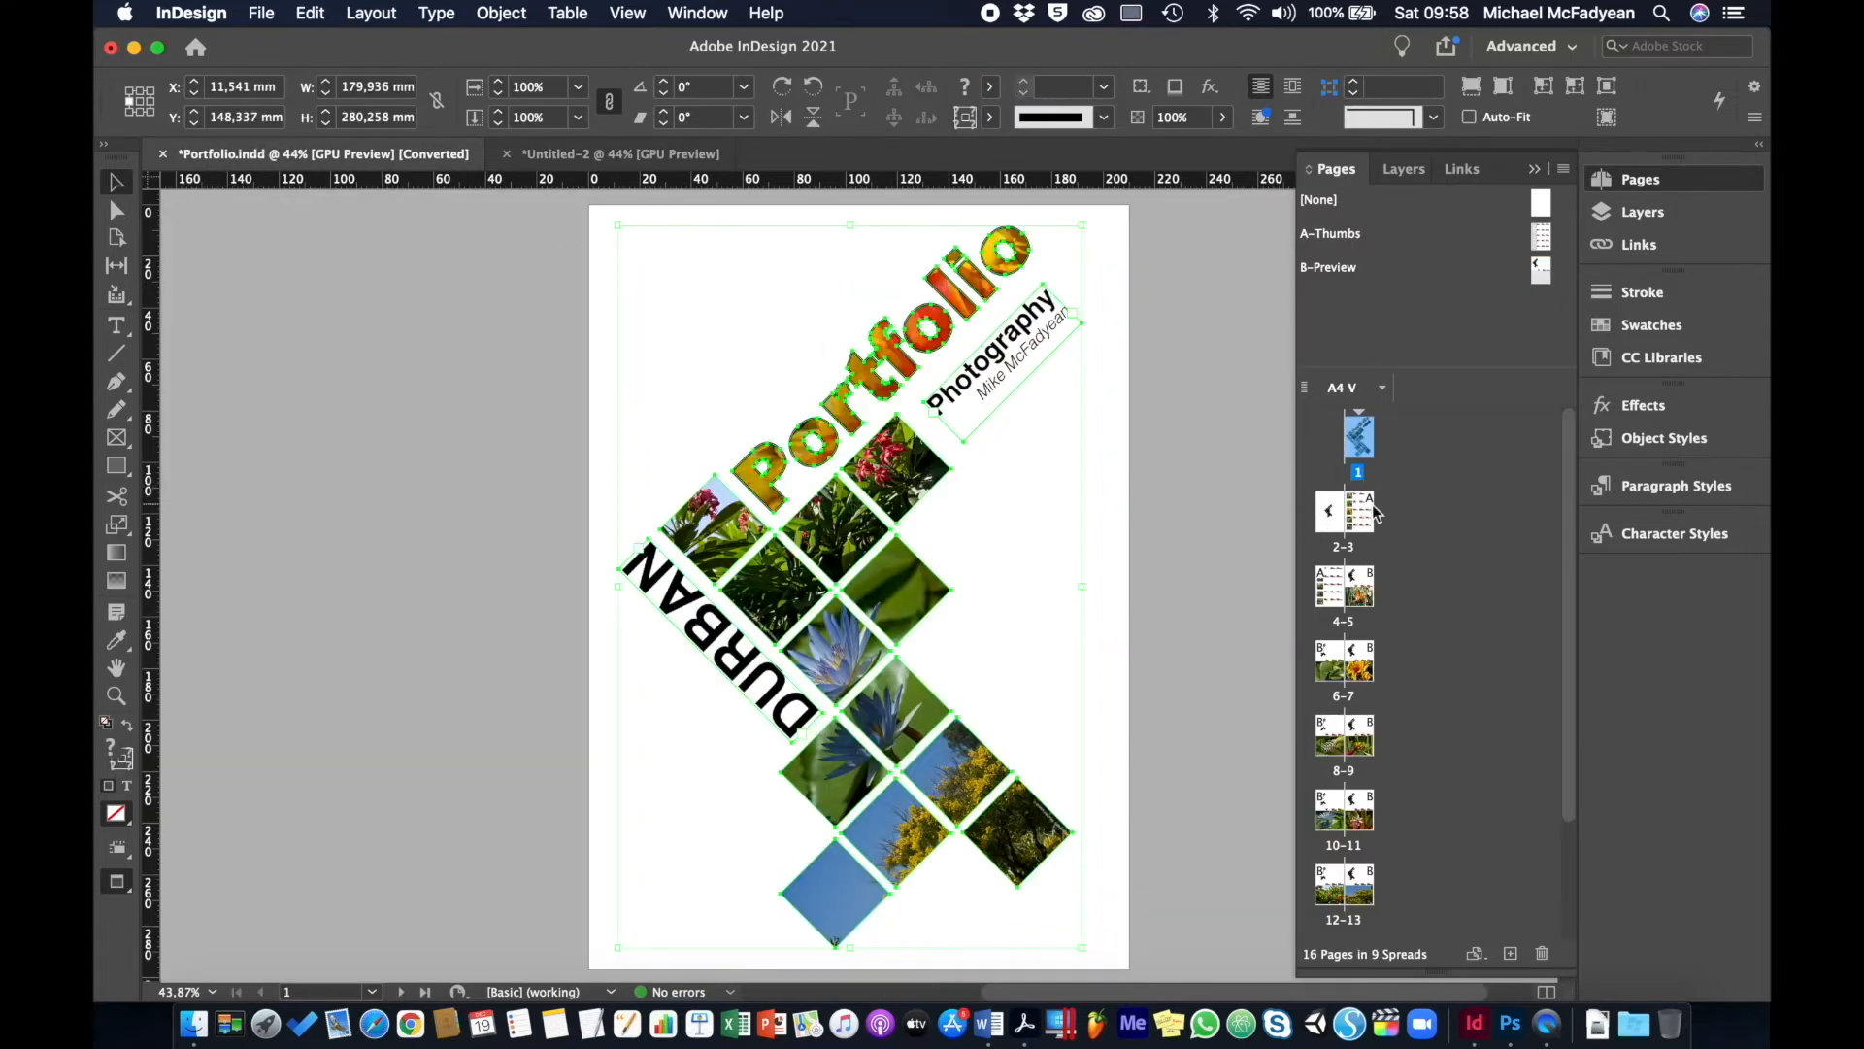
double_click(1365, 512)
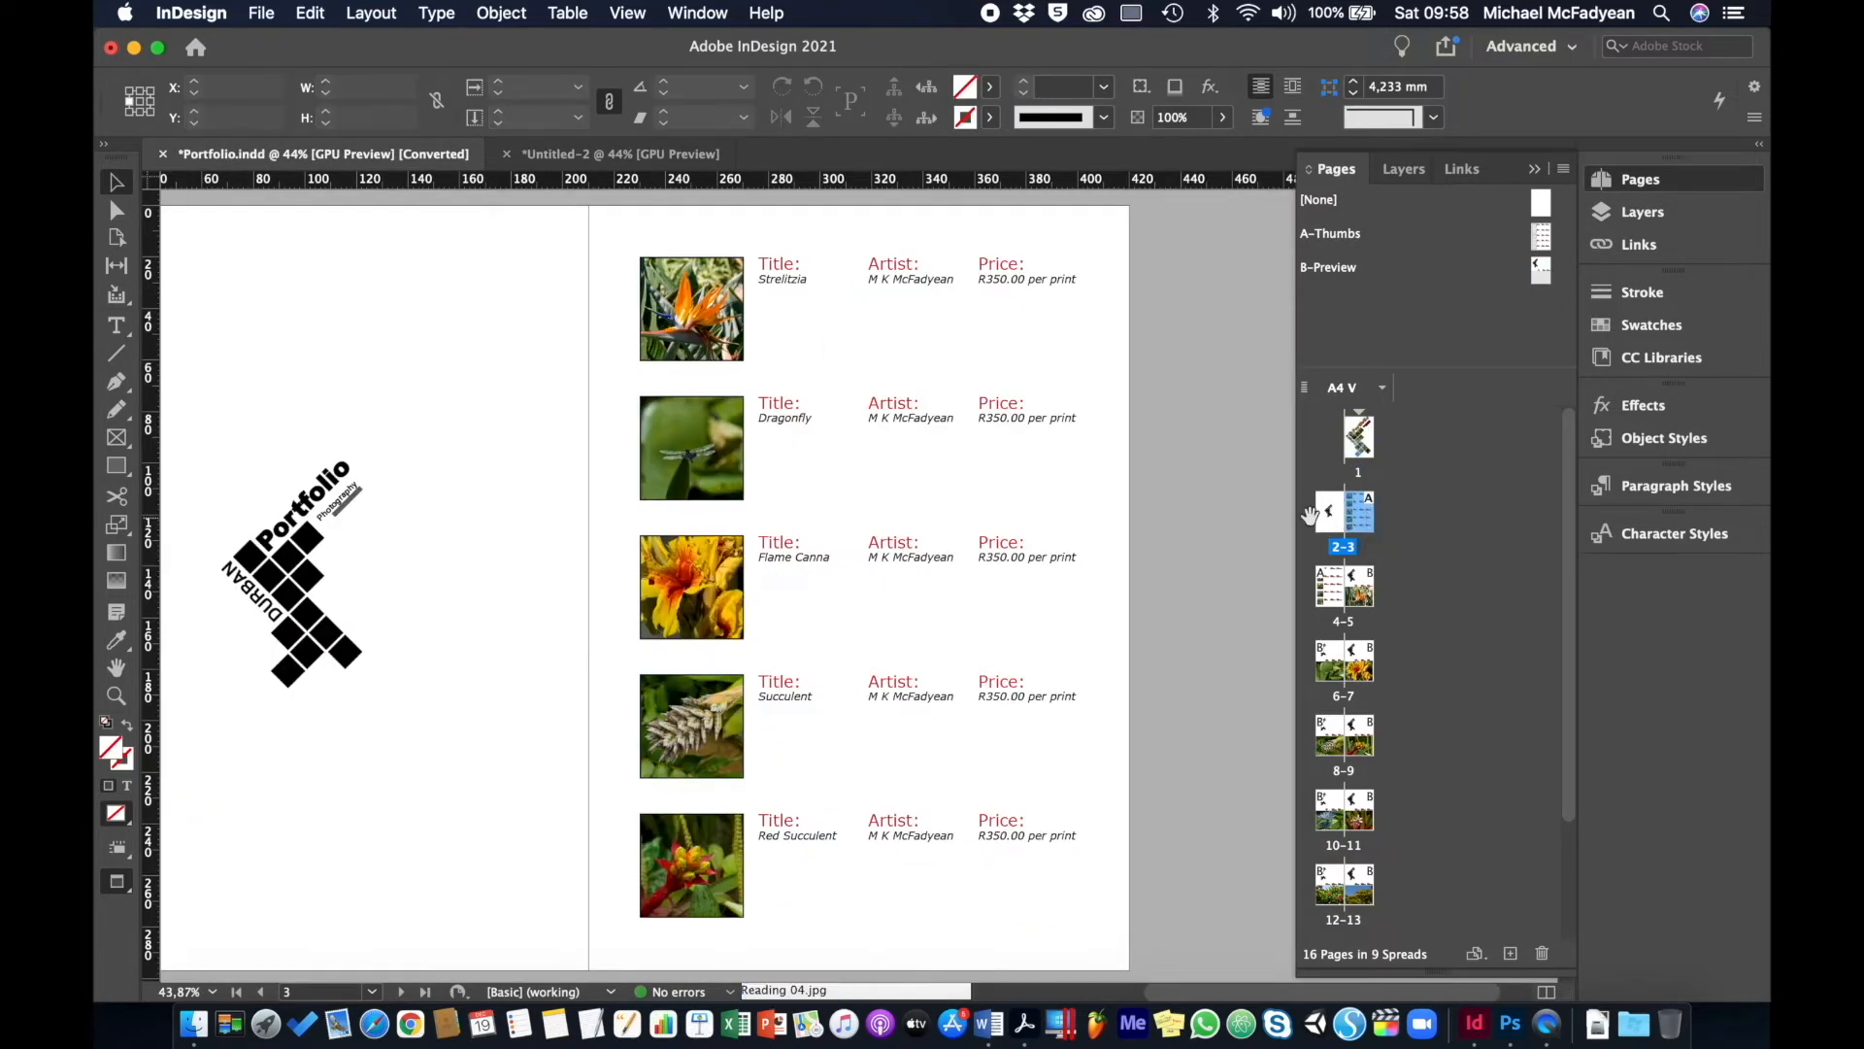
left_click(725, 290)
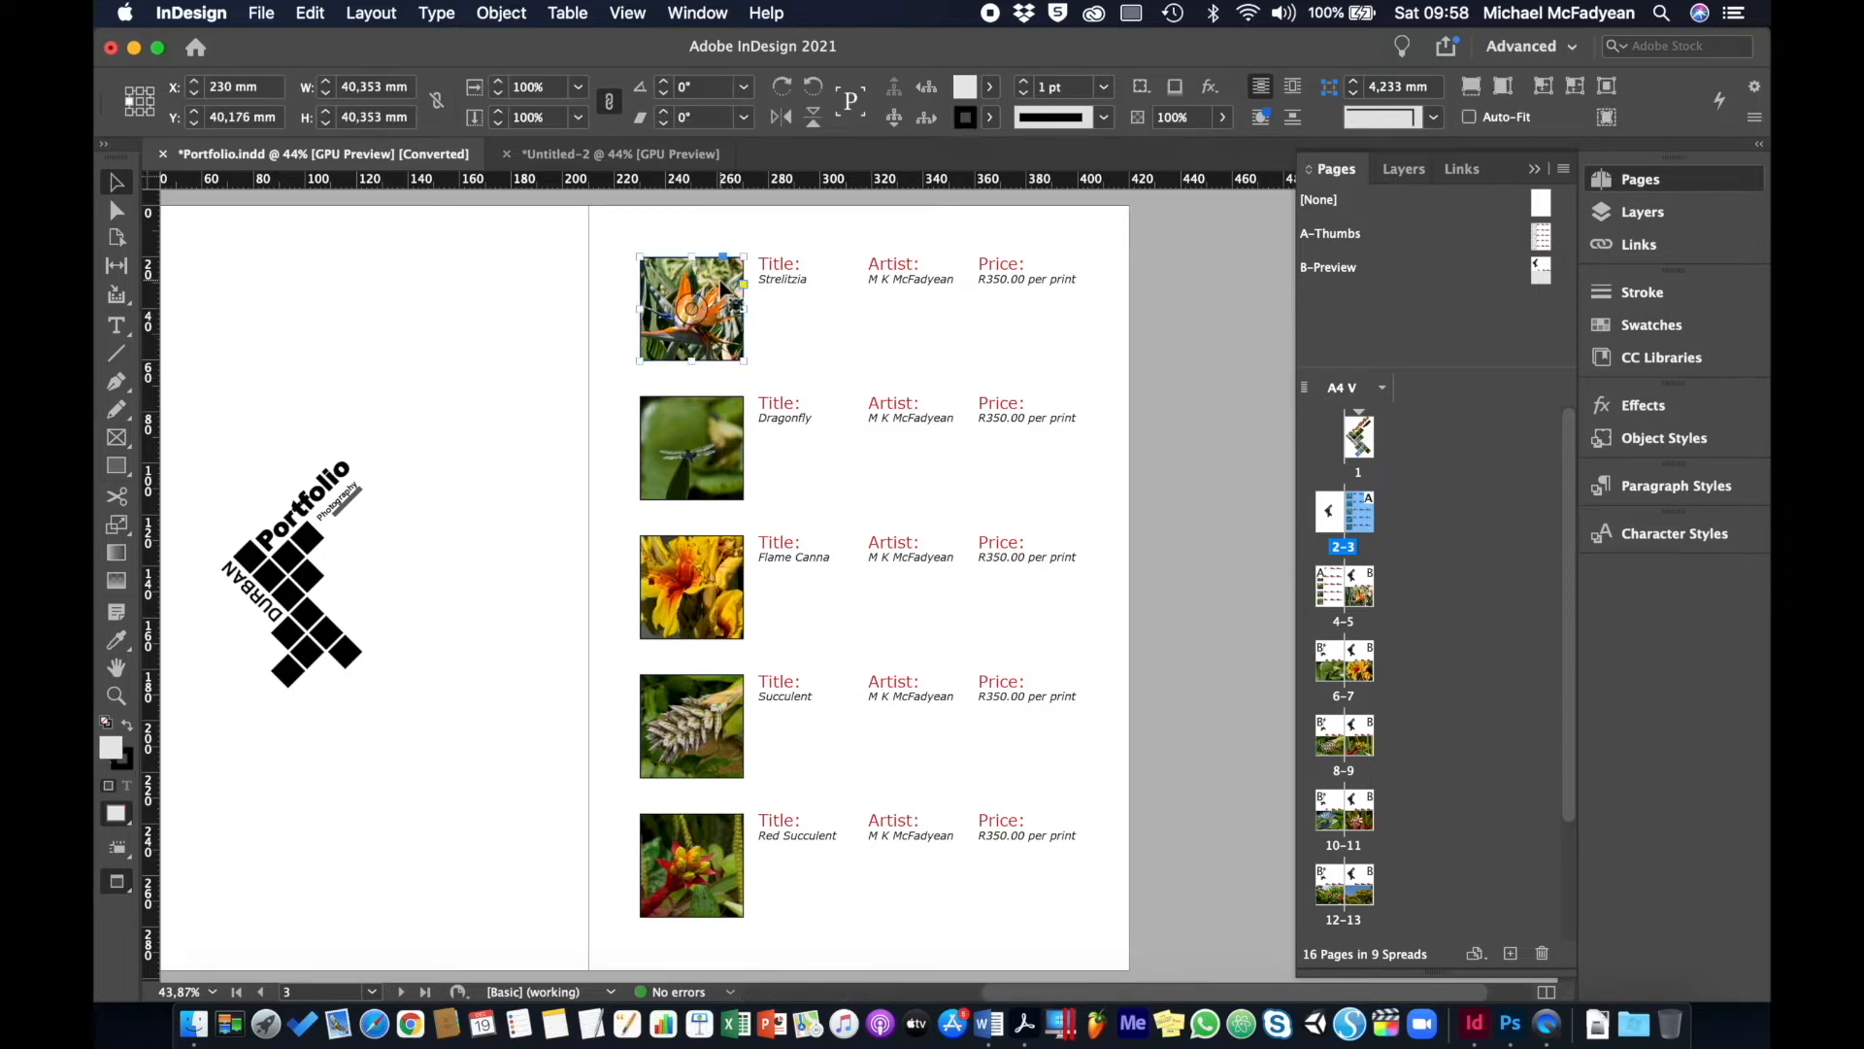
left_click(786, 288, "shift")
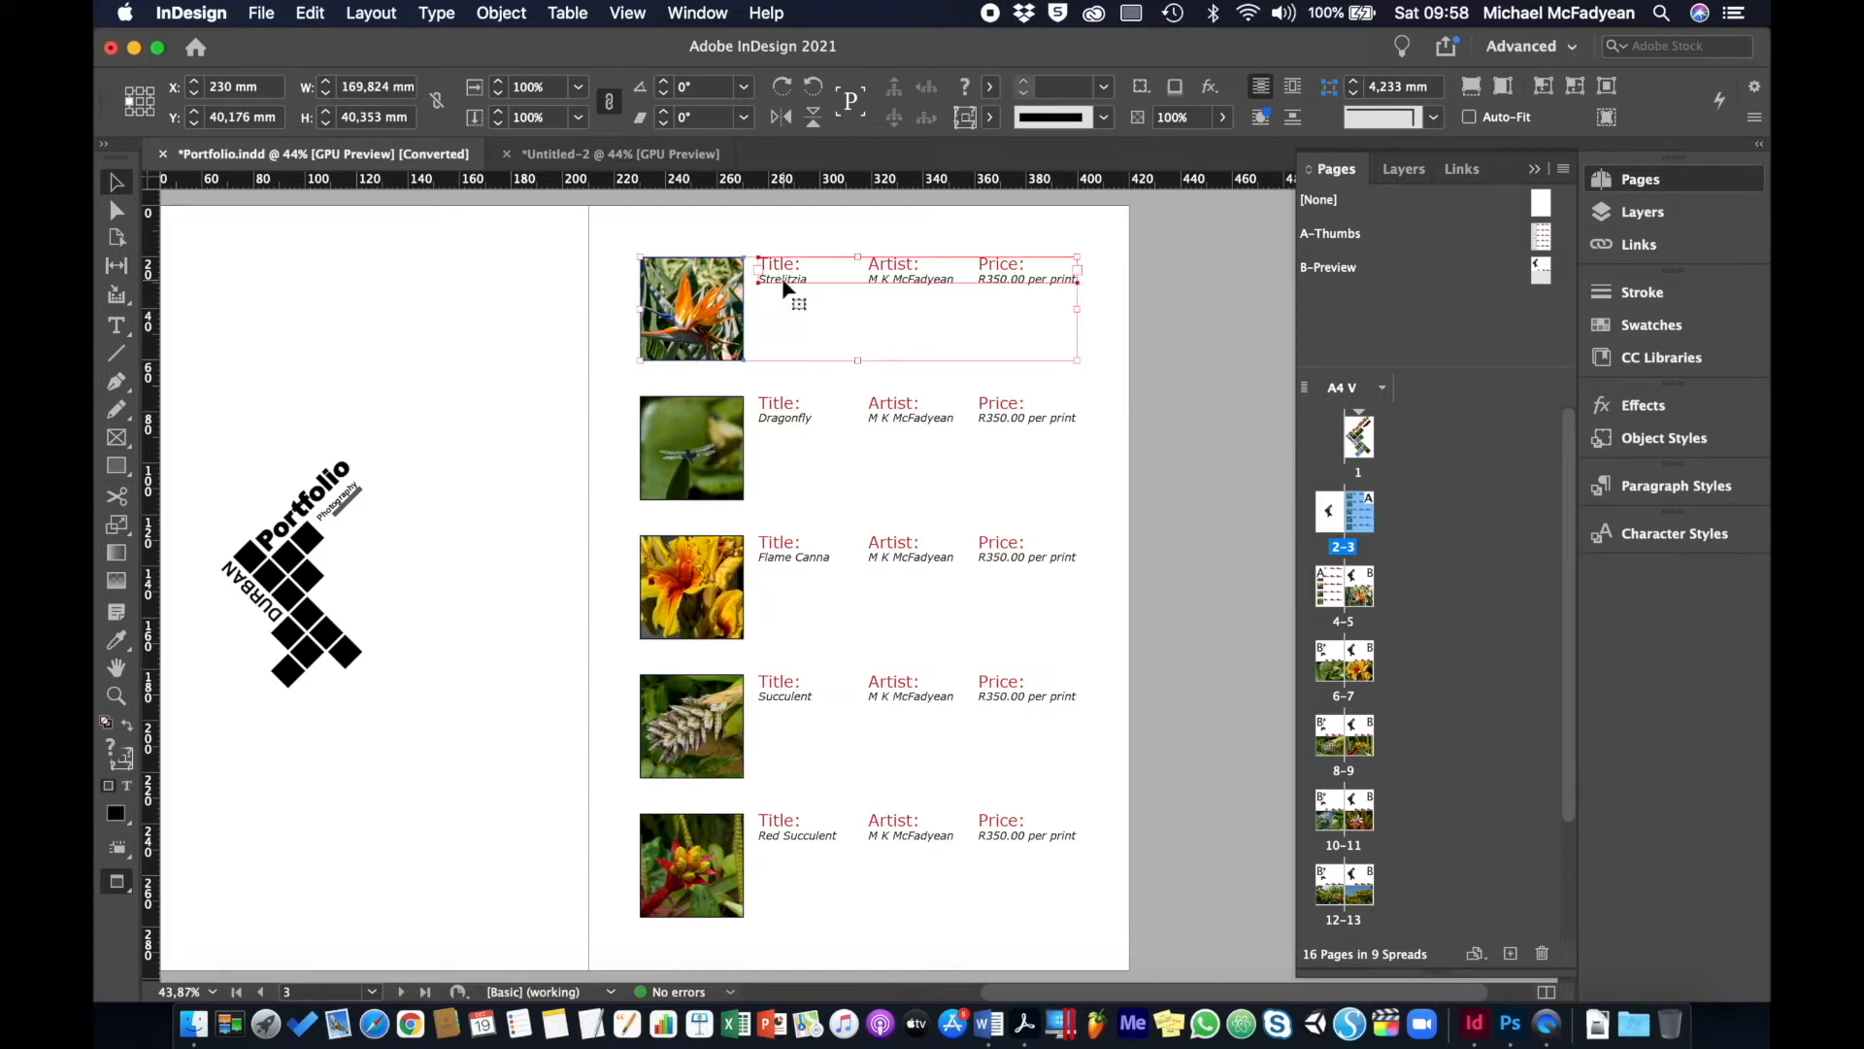
left_click(310, 12)
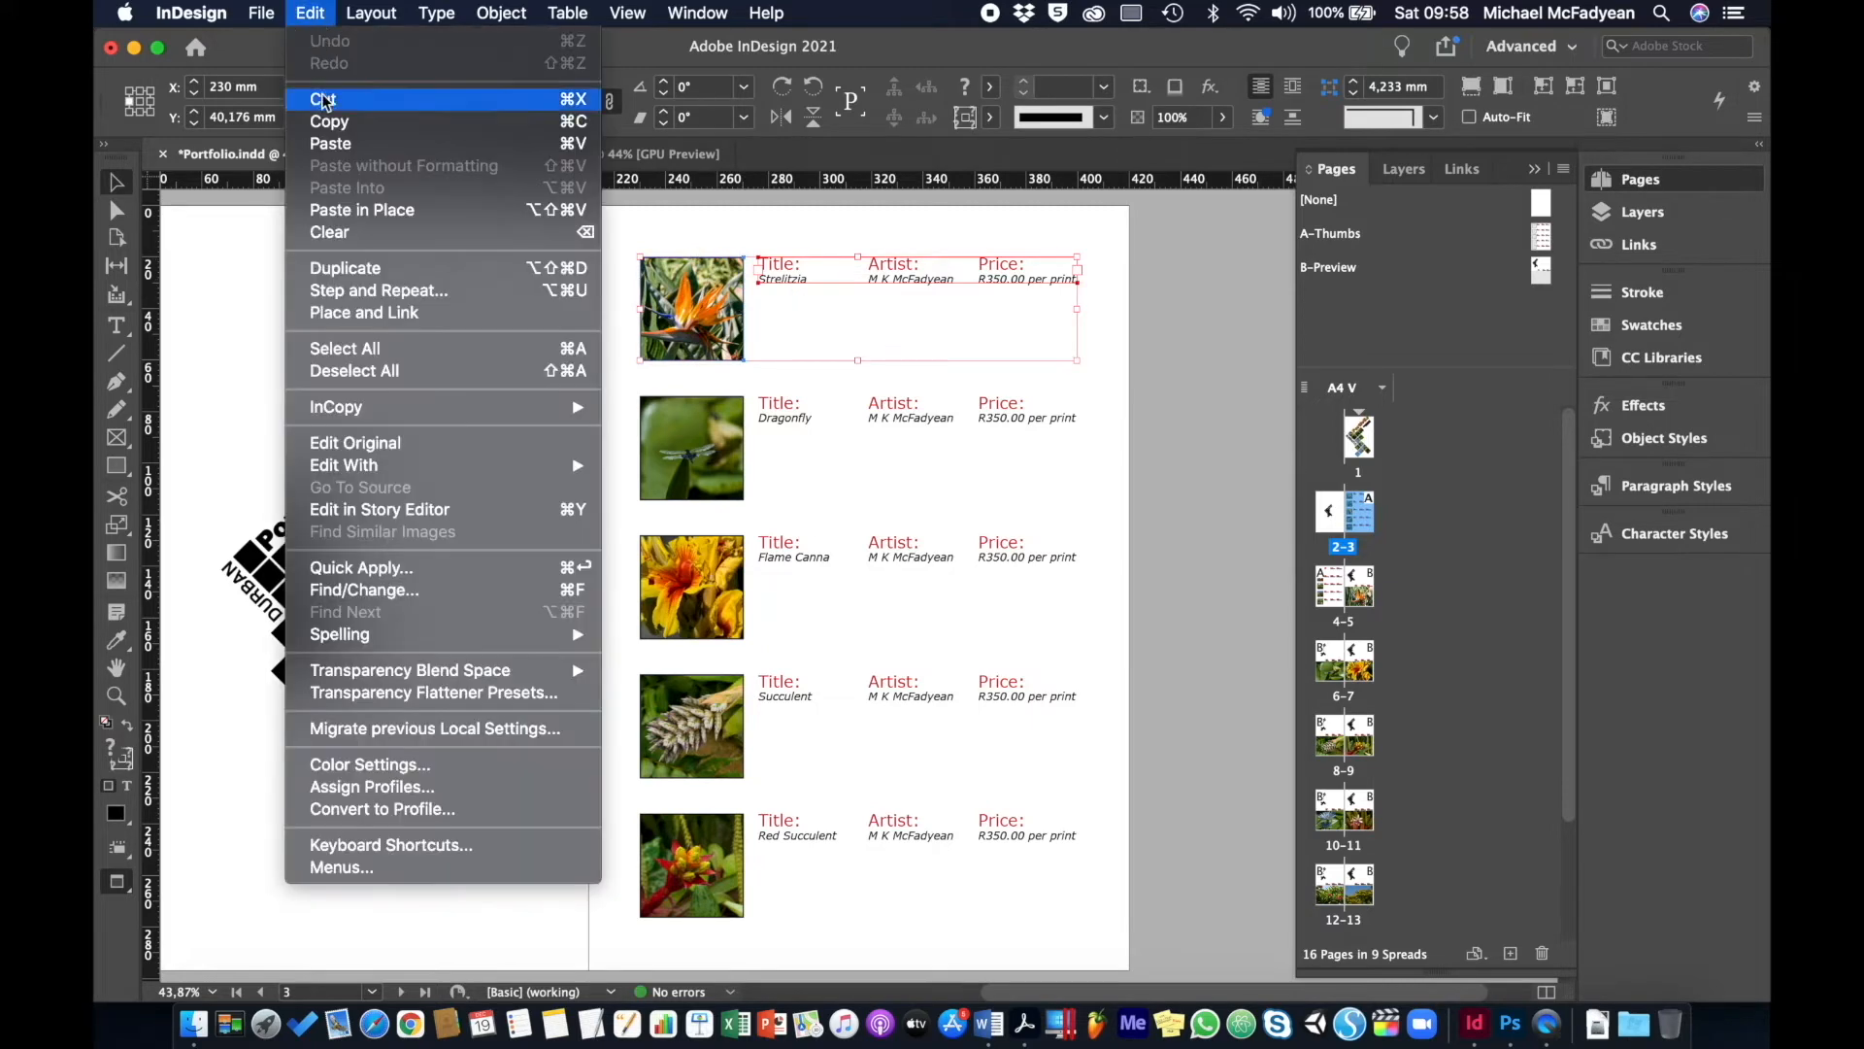
left_click(333, 116)
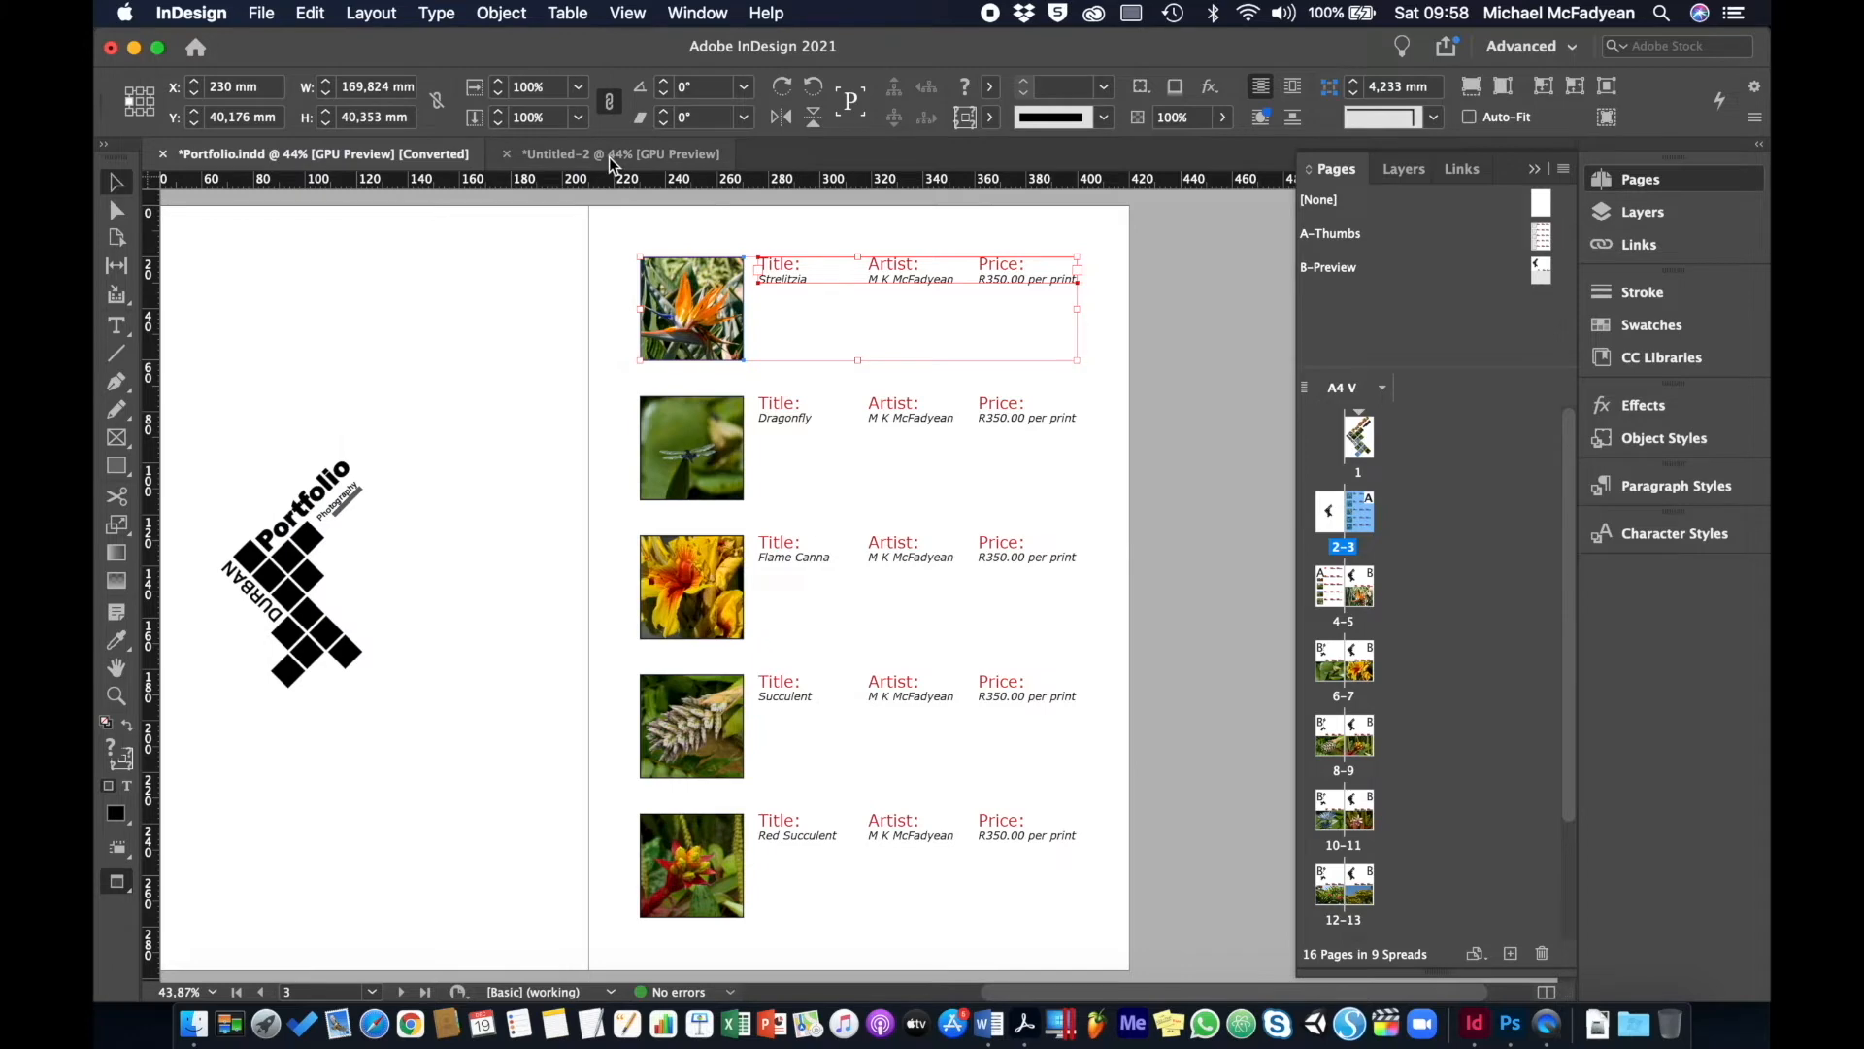
left_click(609, 155)
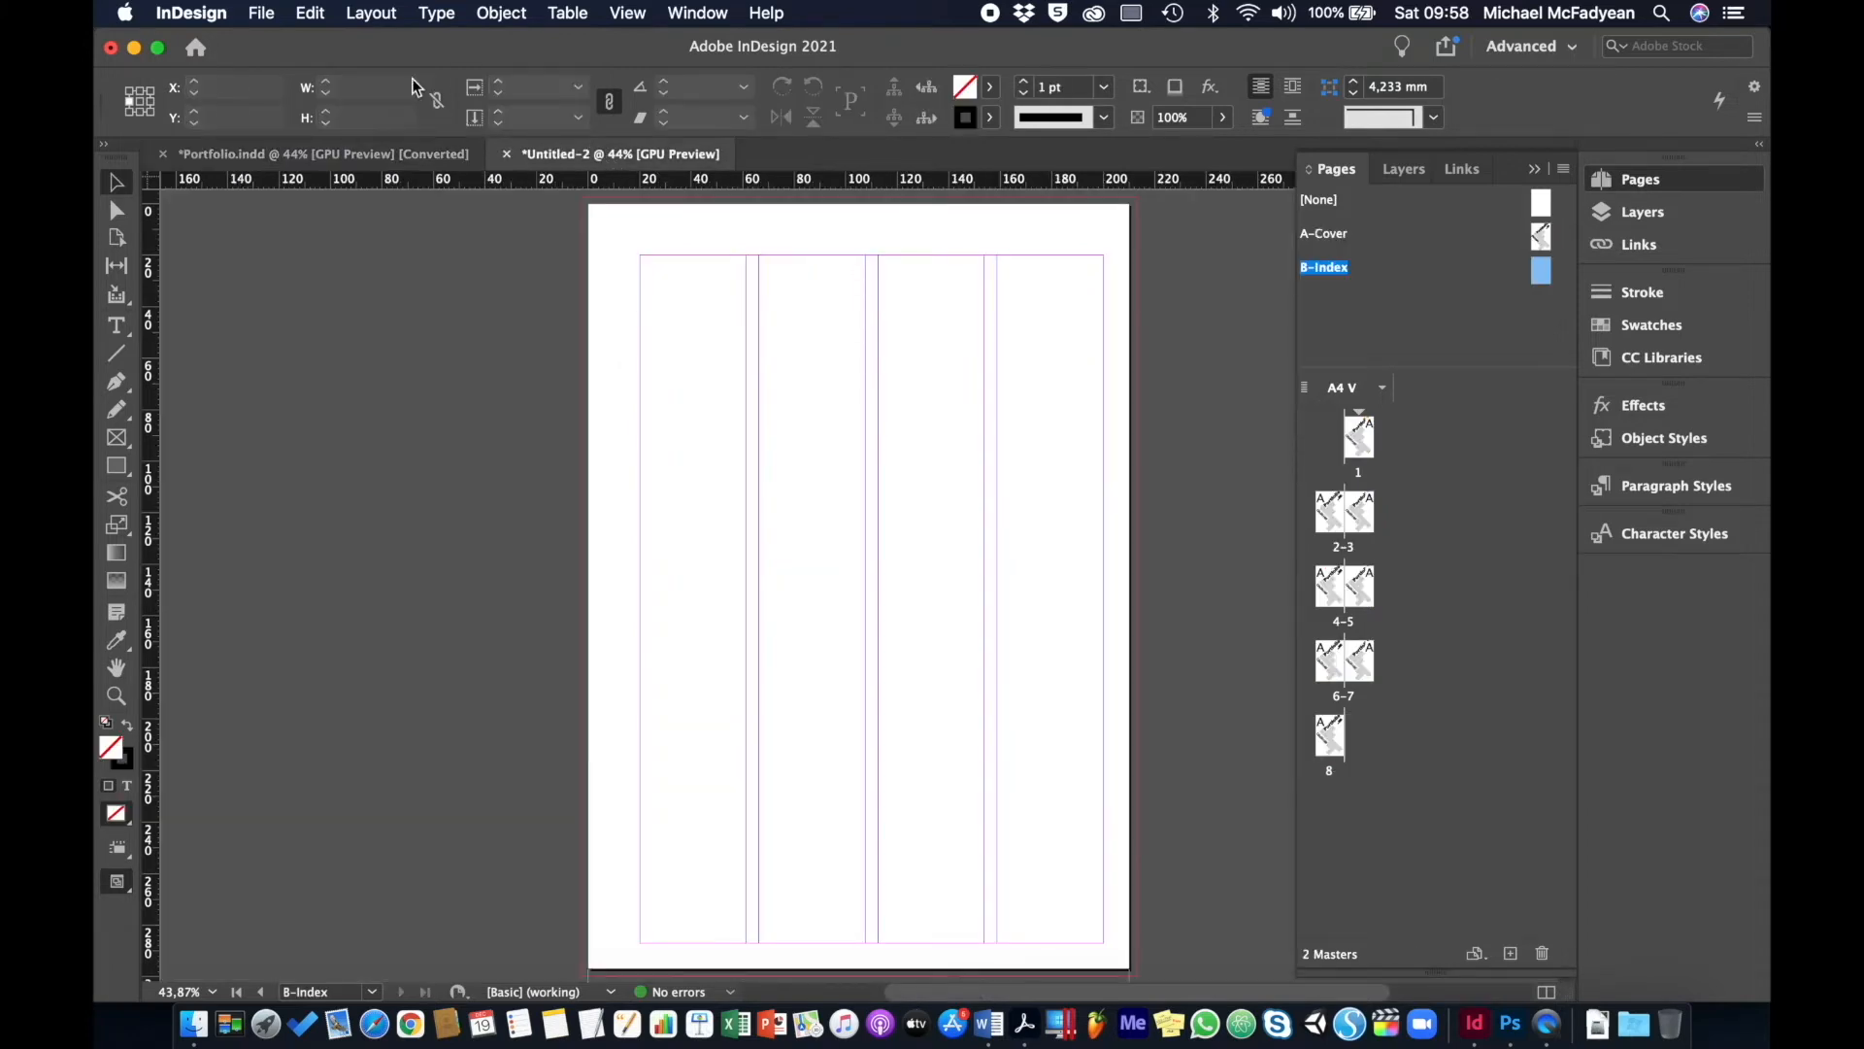
- Paste the image and caption onto B-Index at the top-left margin and delete the Strelitzia picture
left_click(310, 13)
left_click(351, 209)
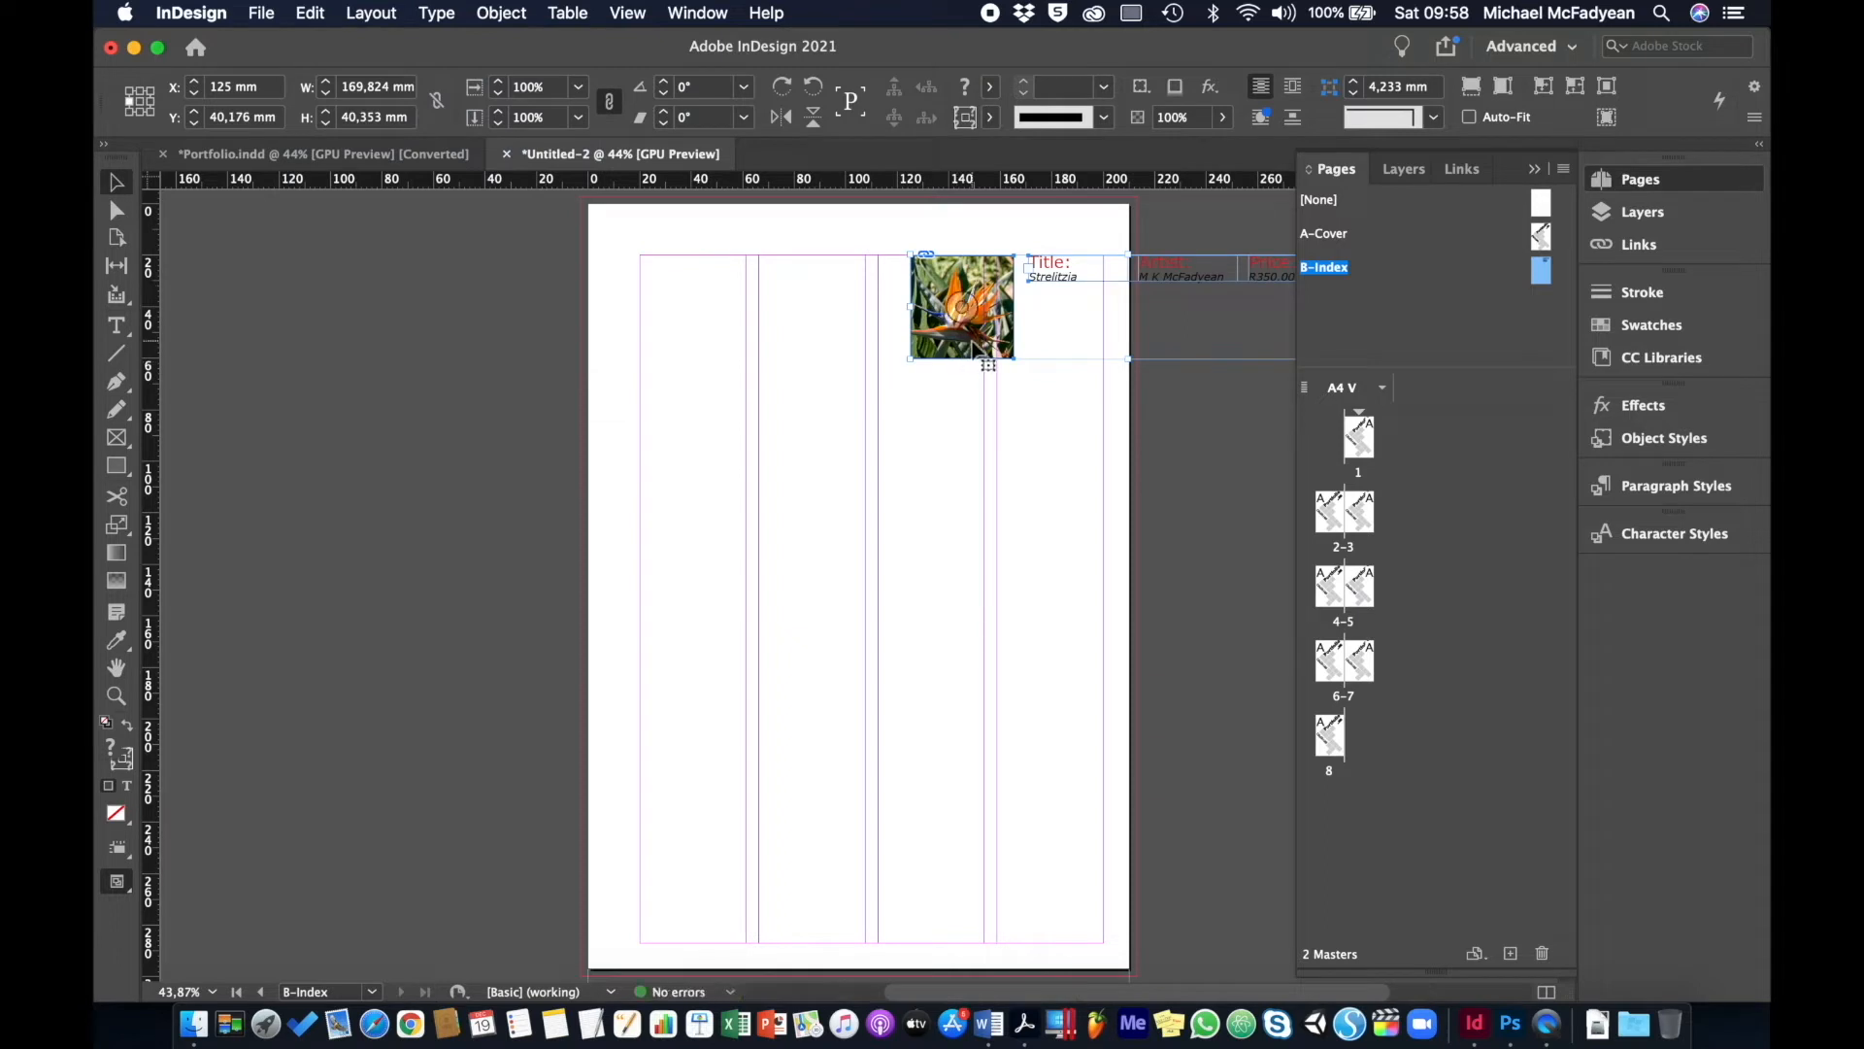
left_click_drag(962, 351, 708, 353)
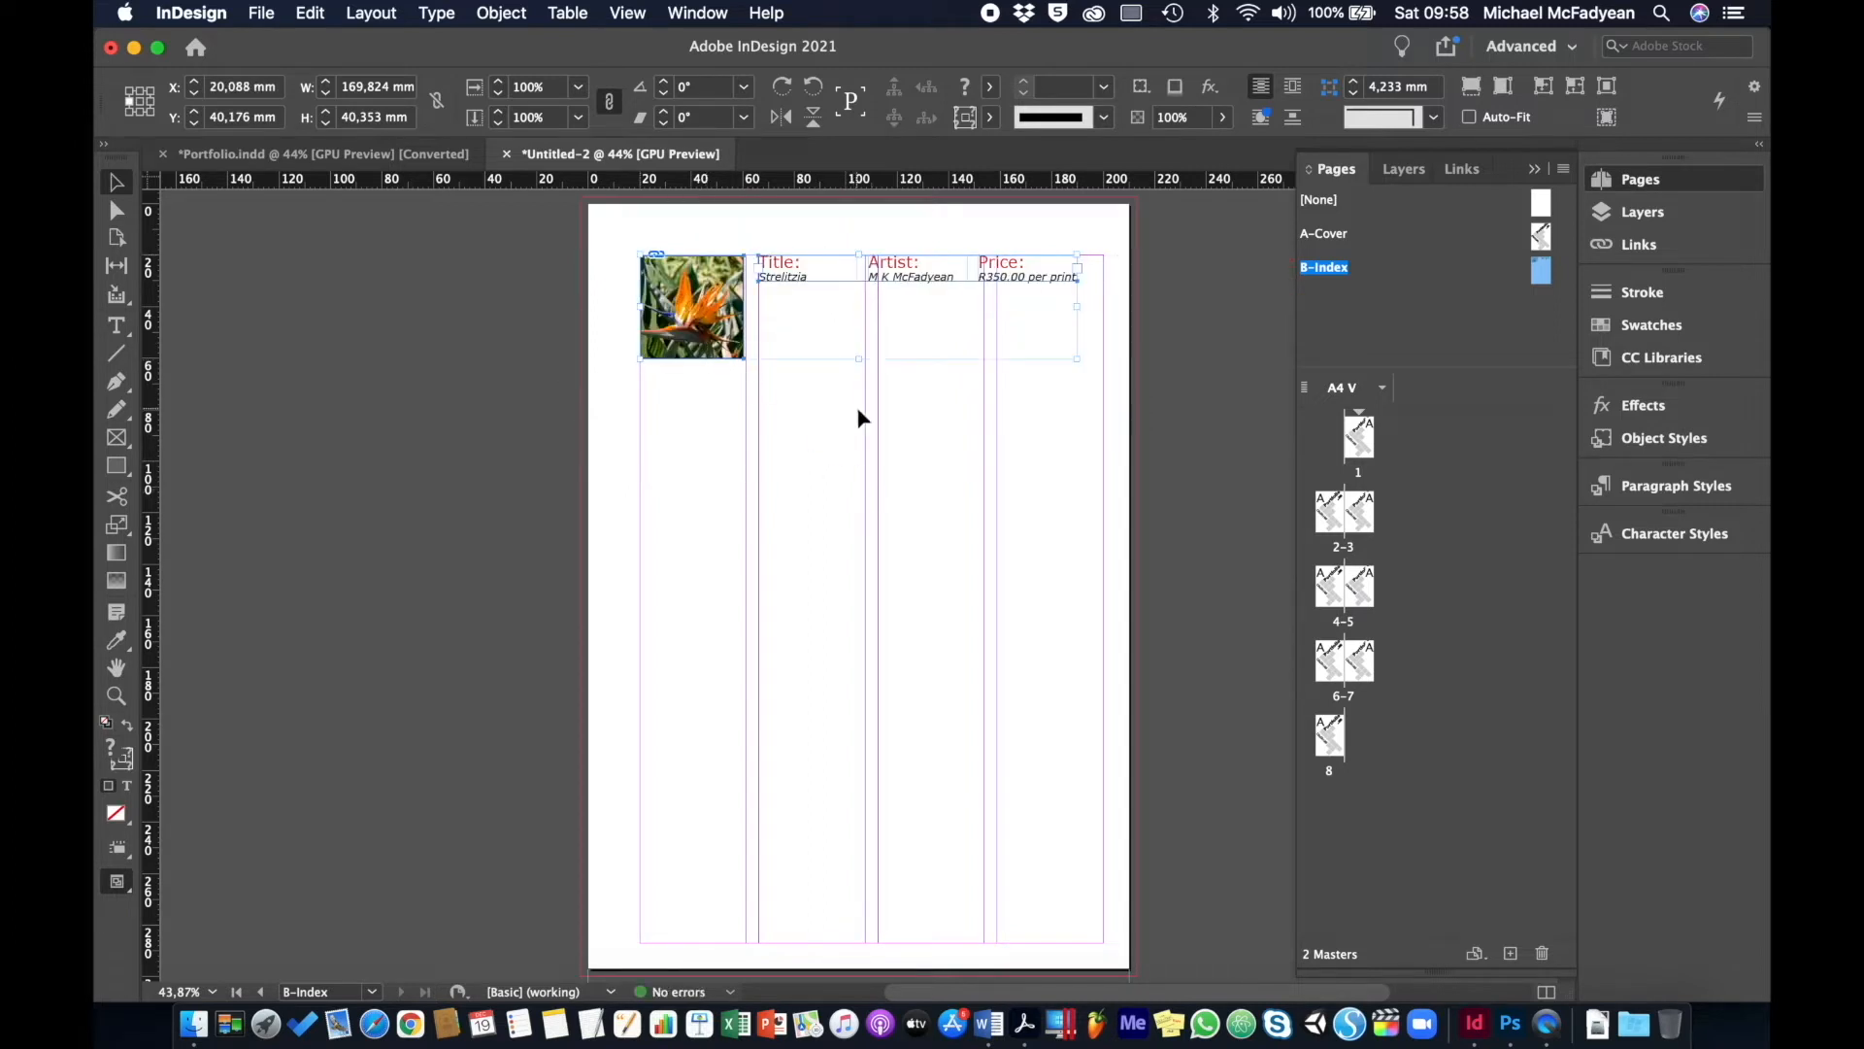
left_click(705, 460)
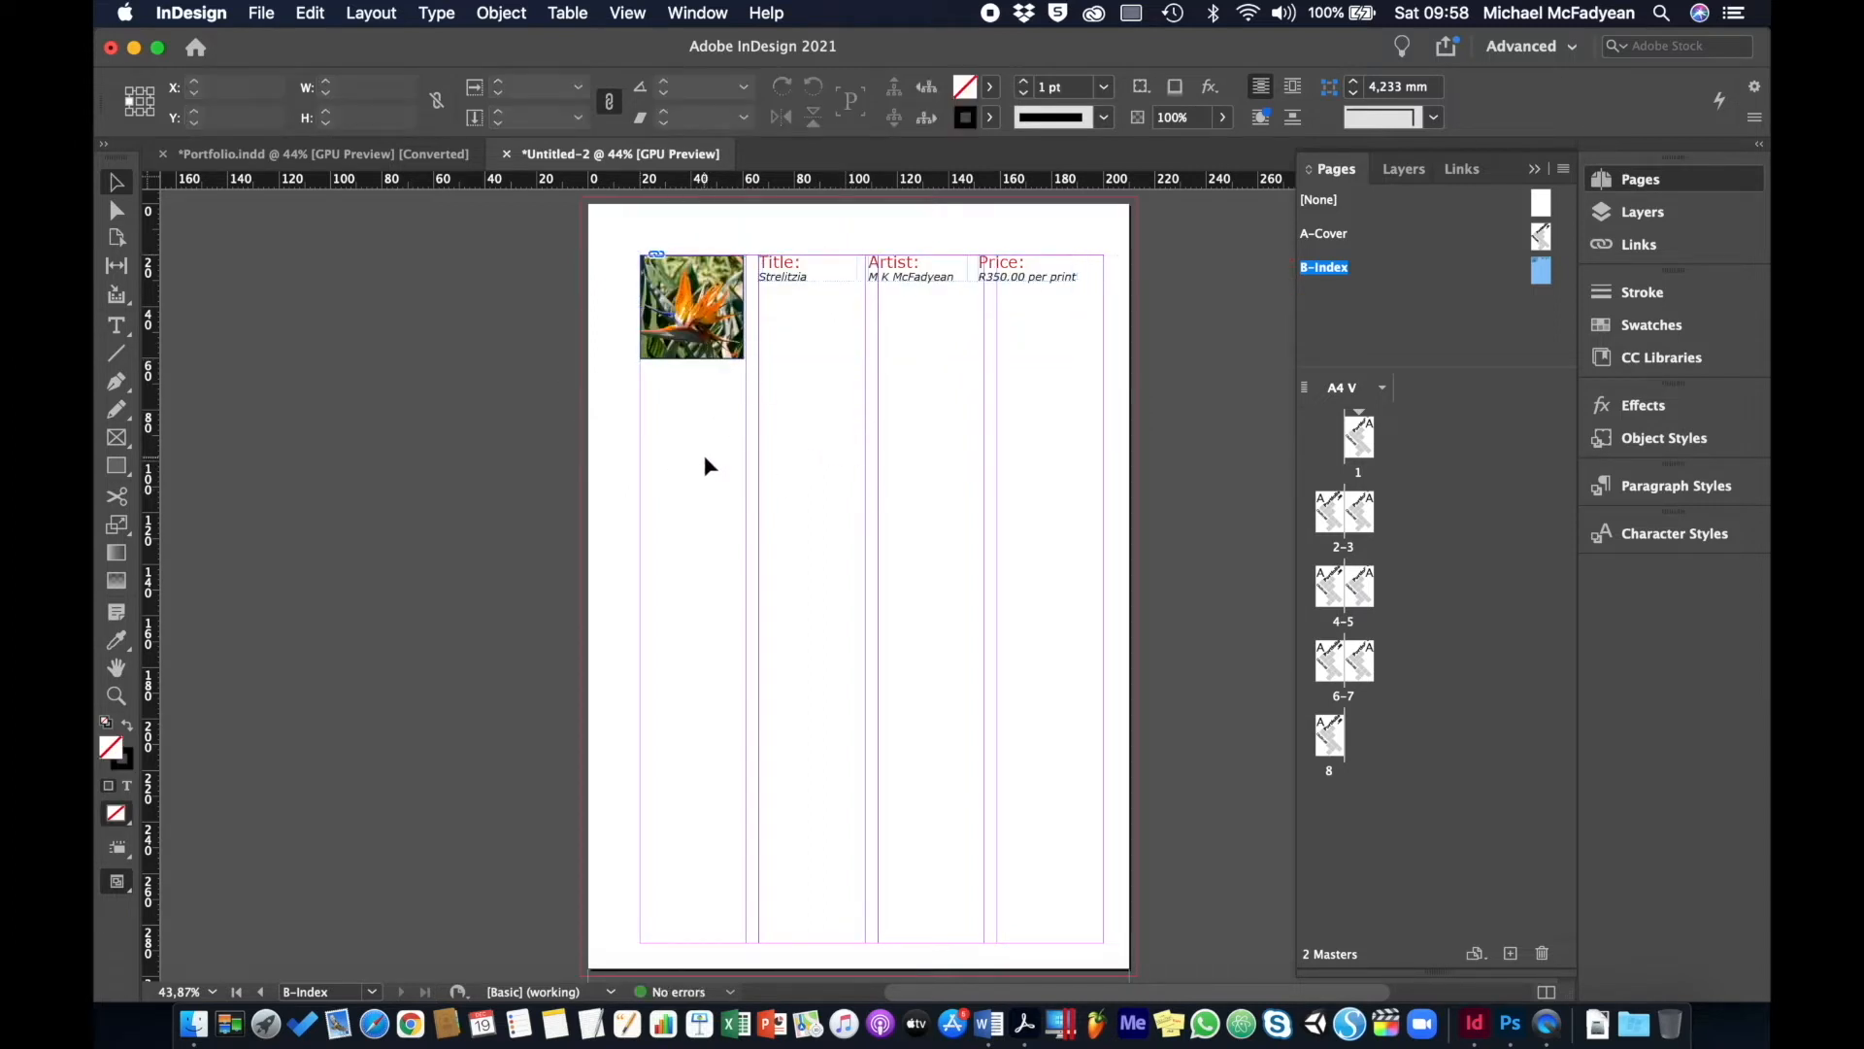
left_click(692, 305)
key("Delete")
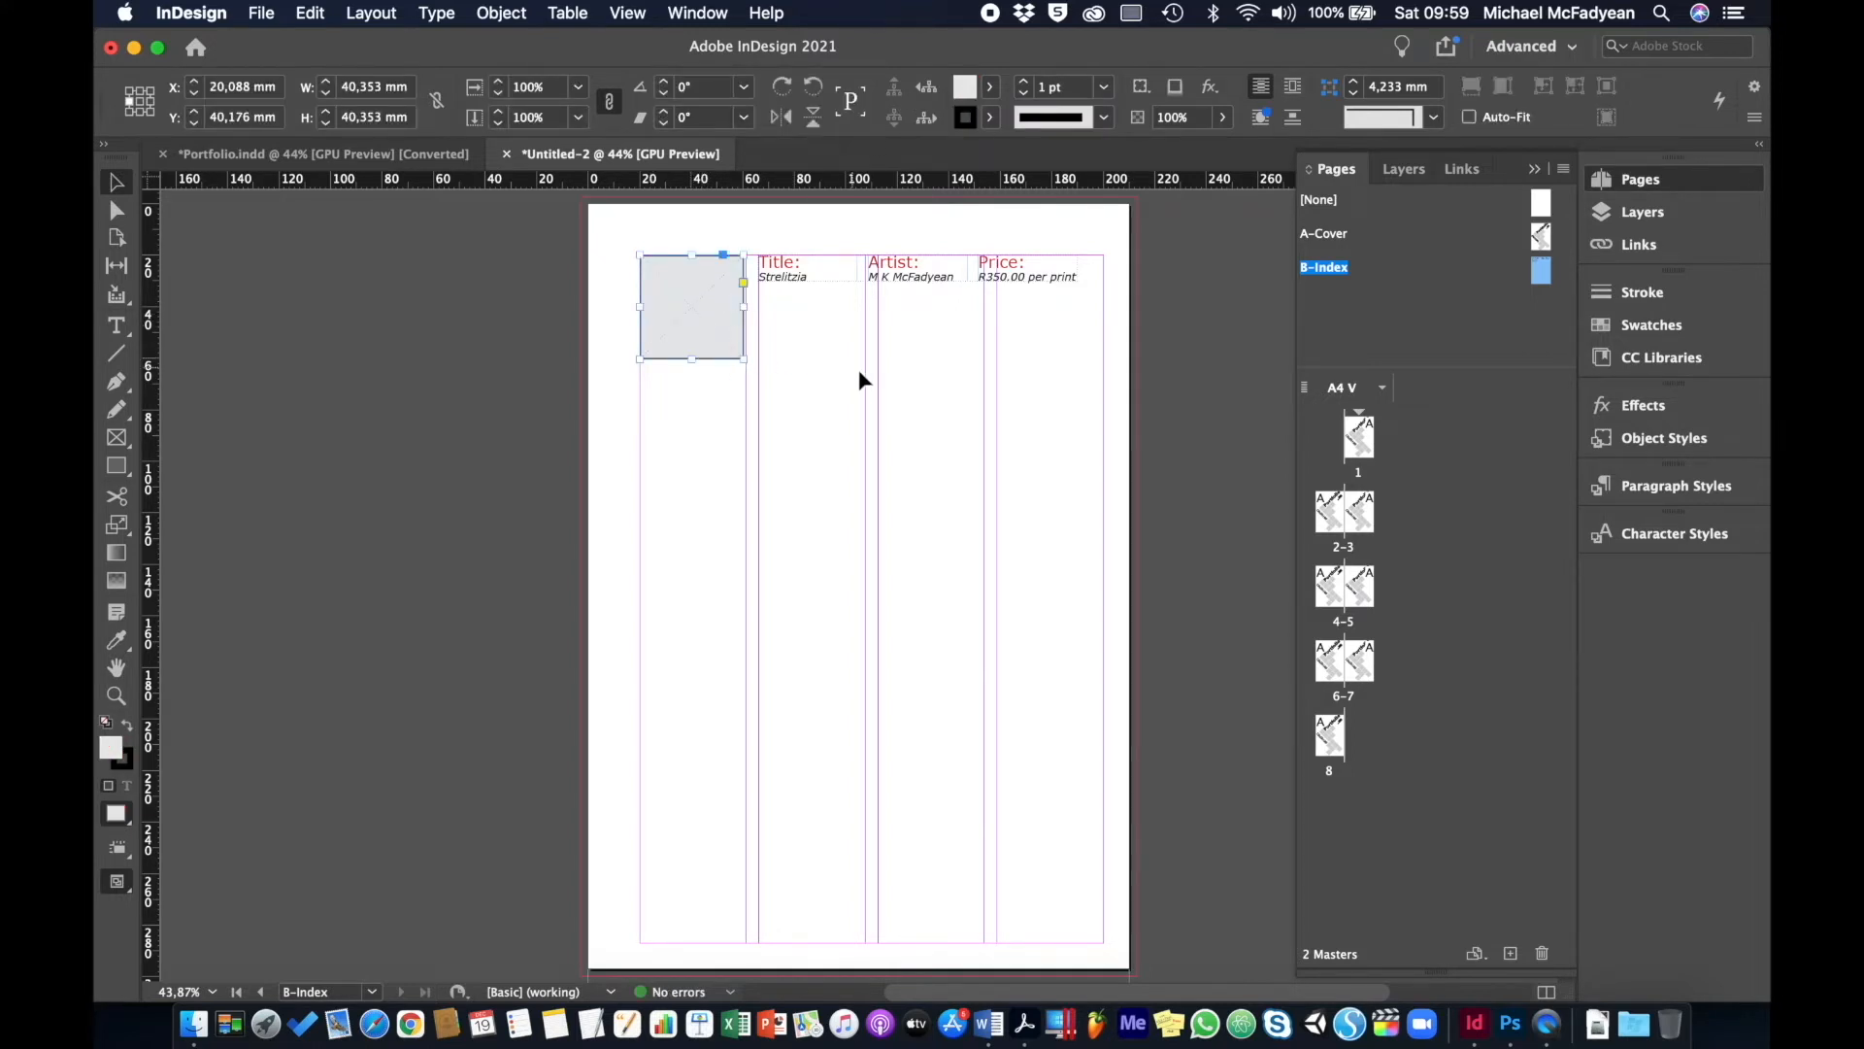
key("super+1")
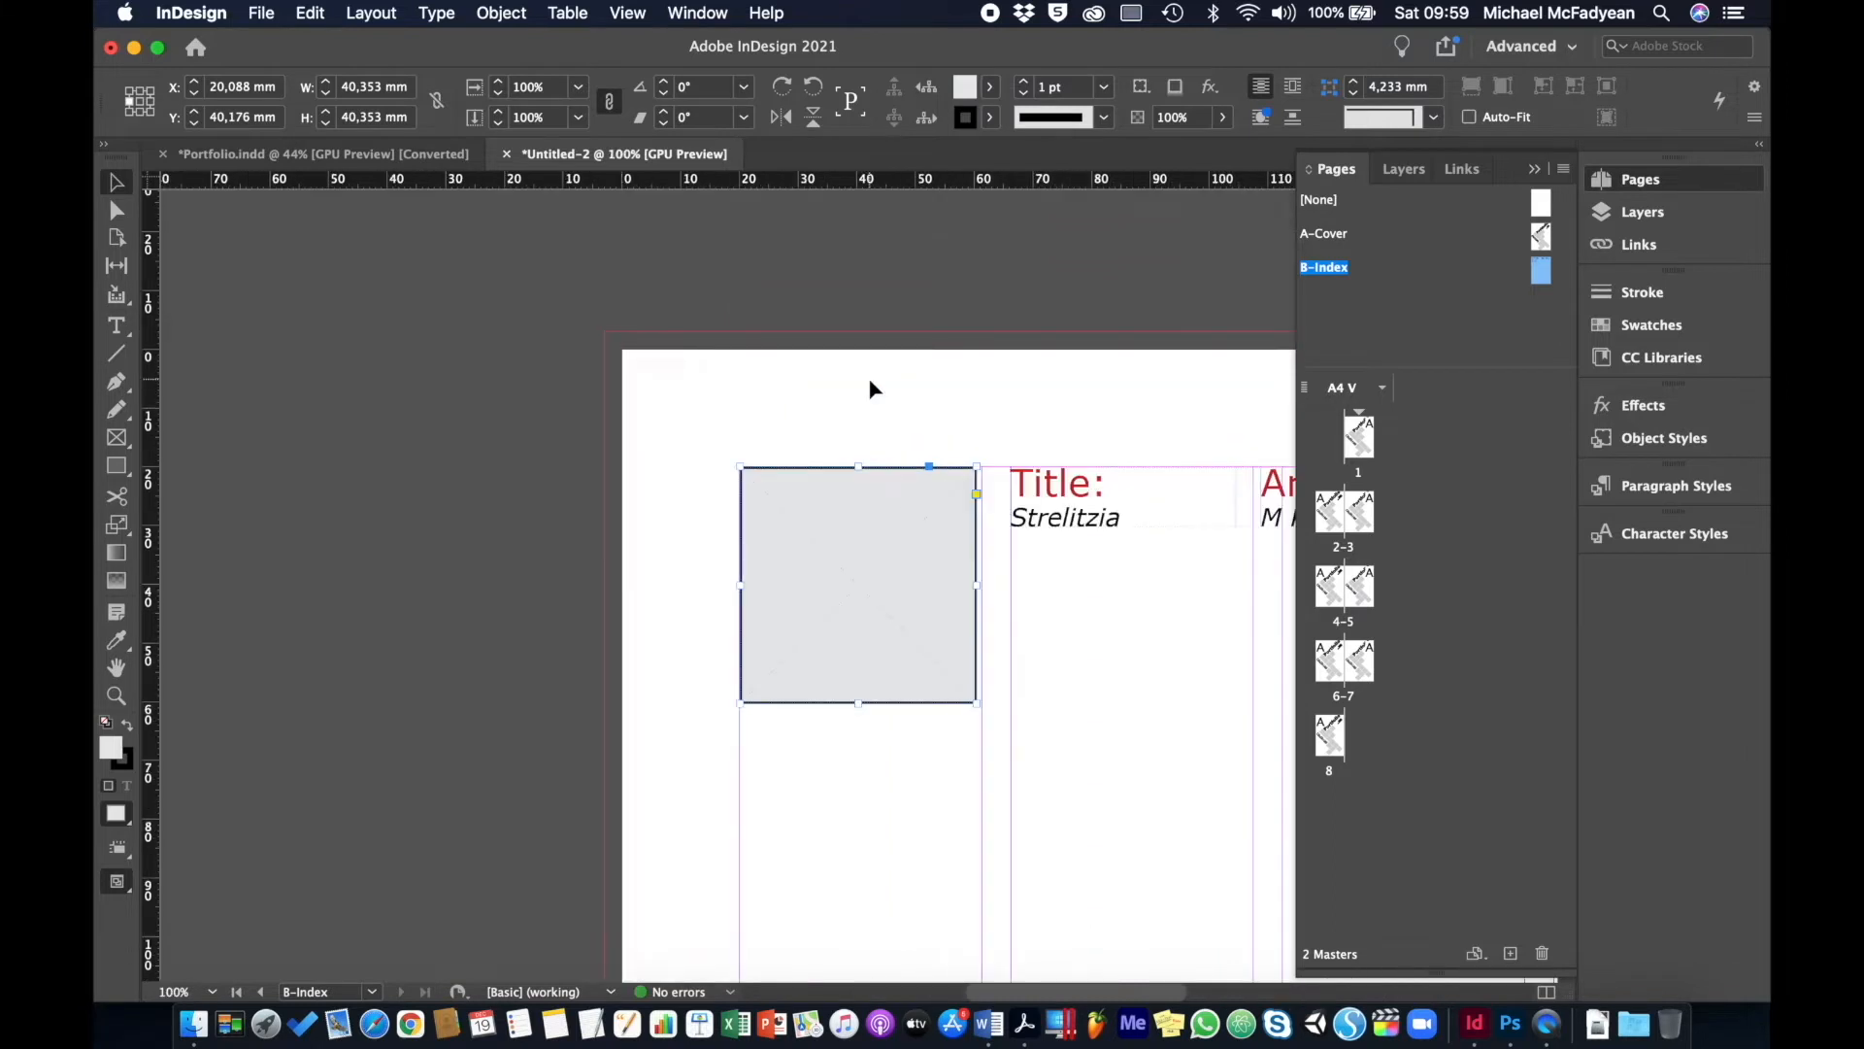
- Widen the image frame and stretch the caption frame to the image's height and right margin
scroll(871, 389, "up", 2)
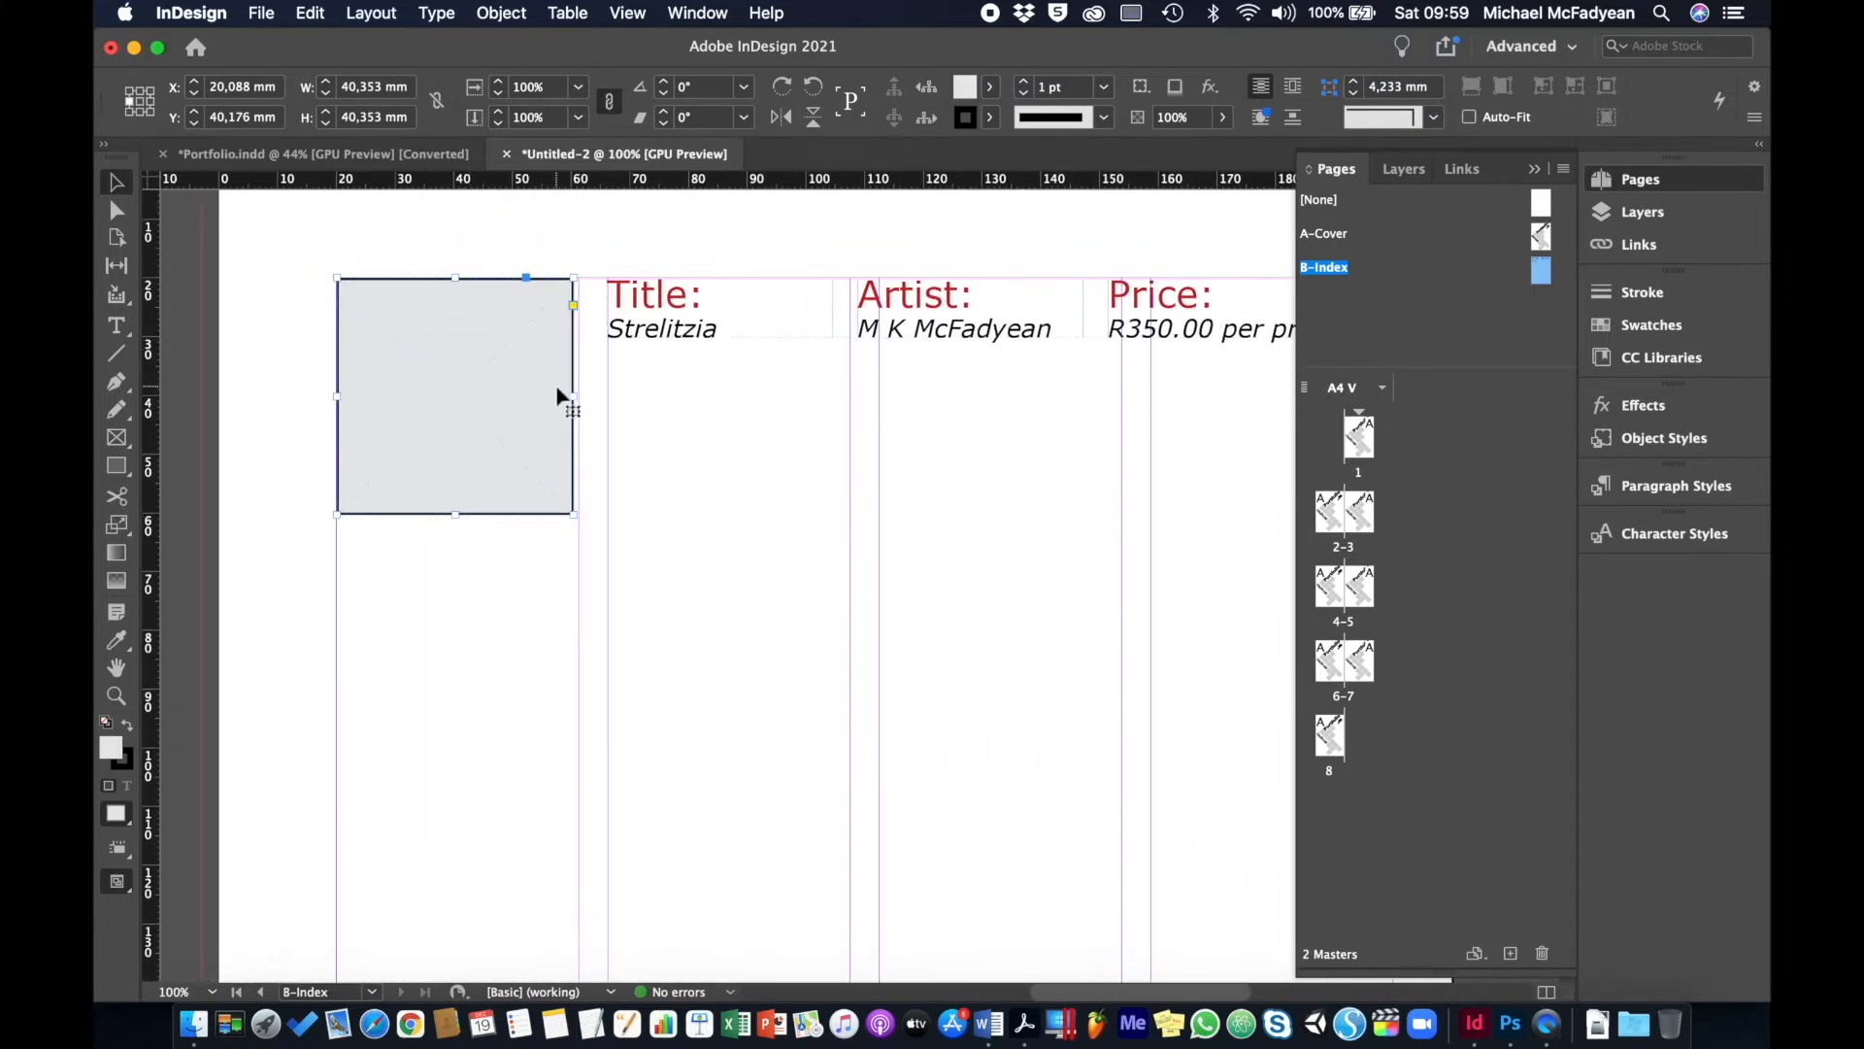
left_click_drag(572, 394, 579, 396)
left_click(680, 333)
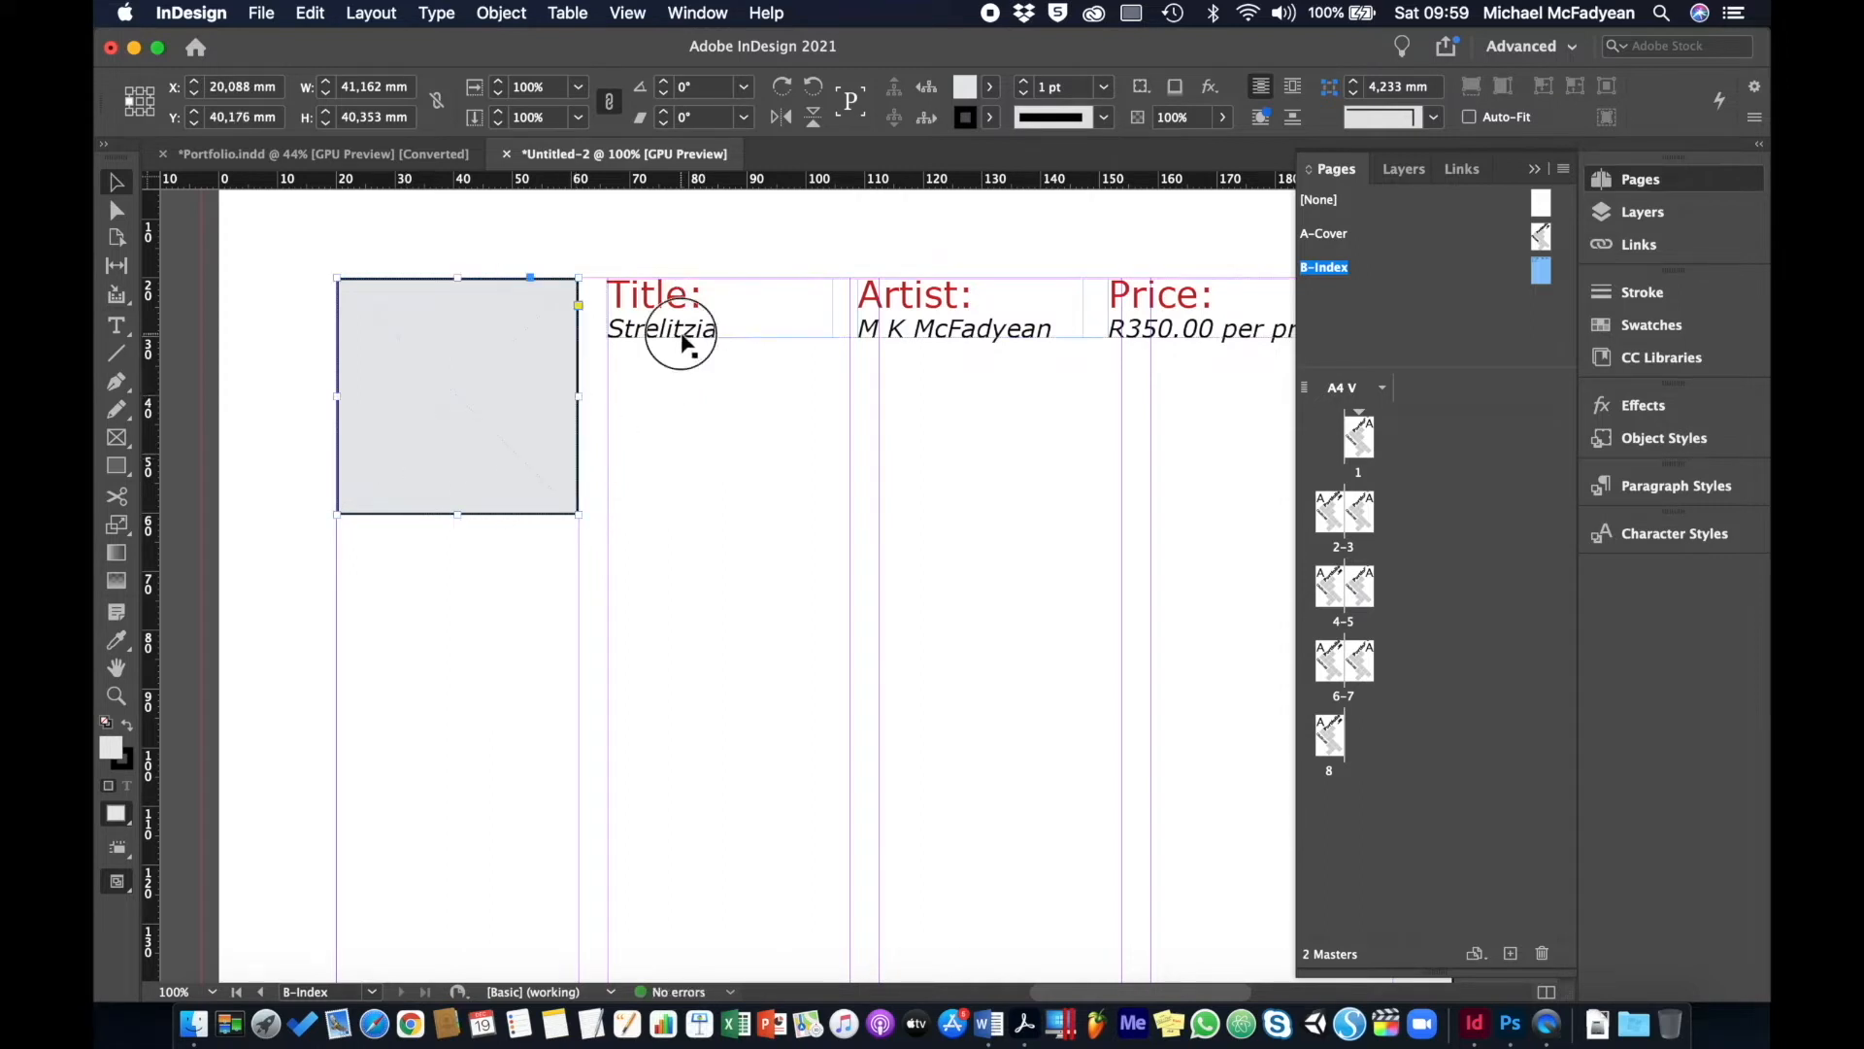
scroll(682, 342, "right", 5)
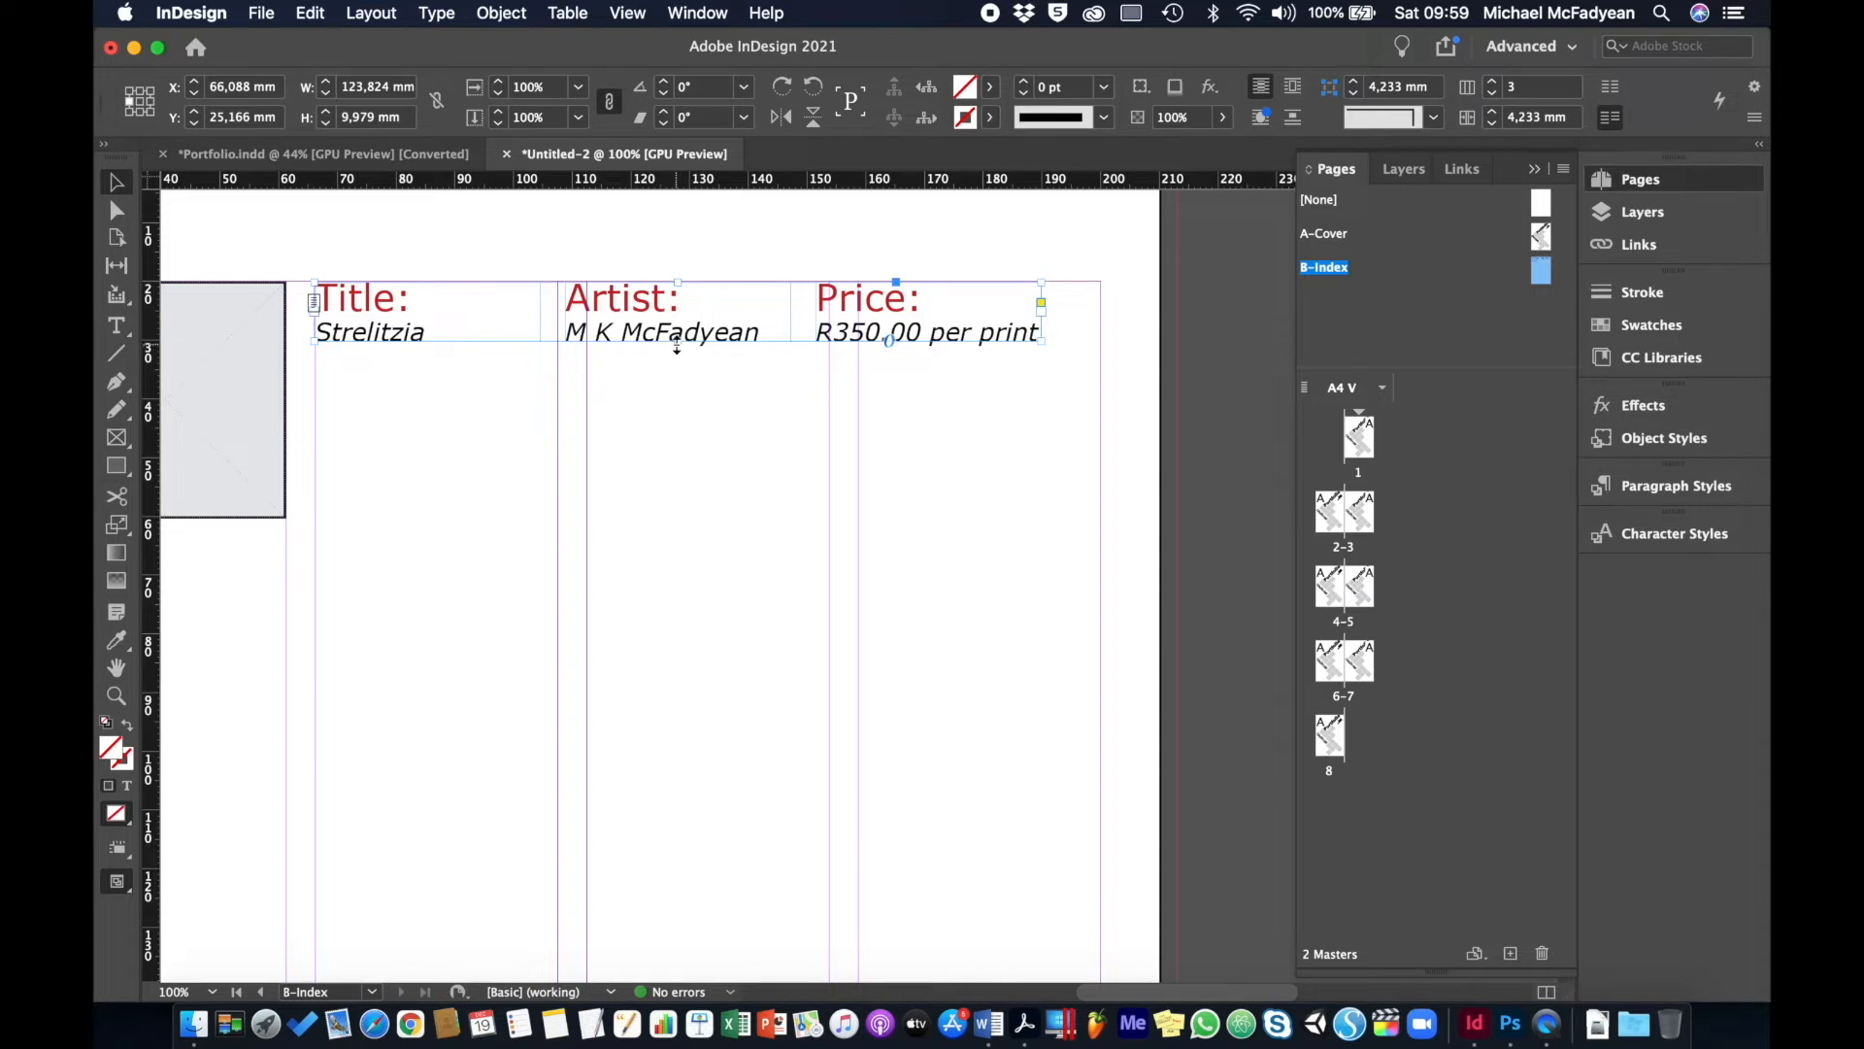
left_click_drag(677, 343, 670, 519)
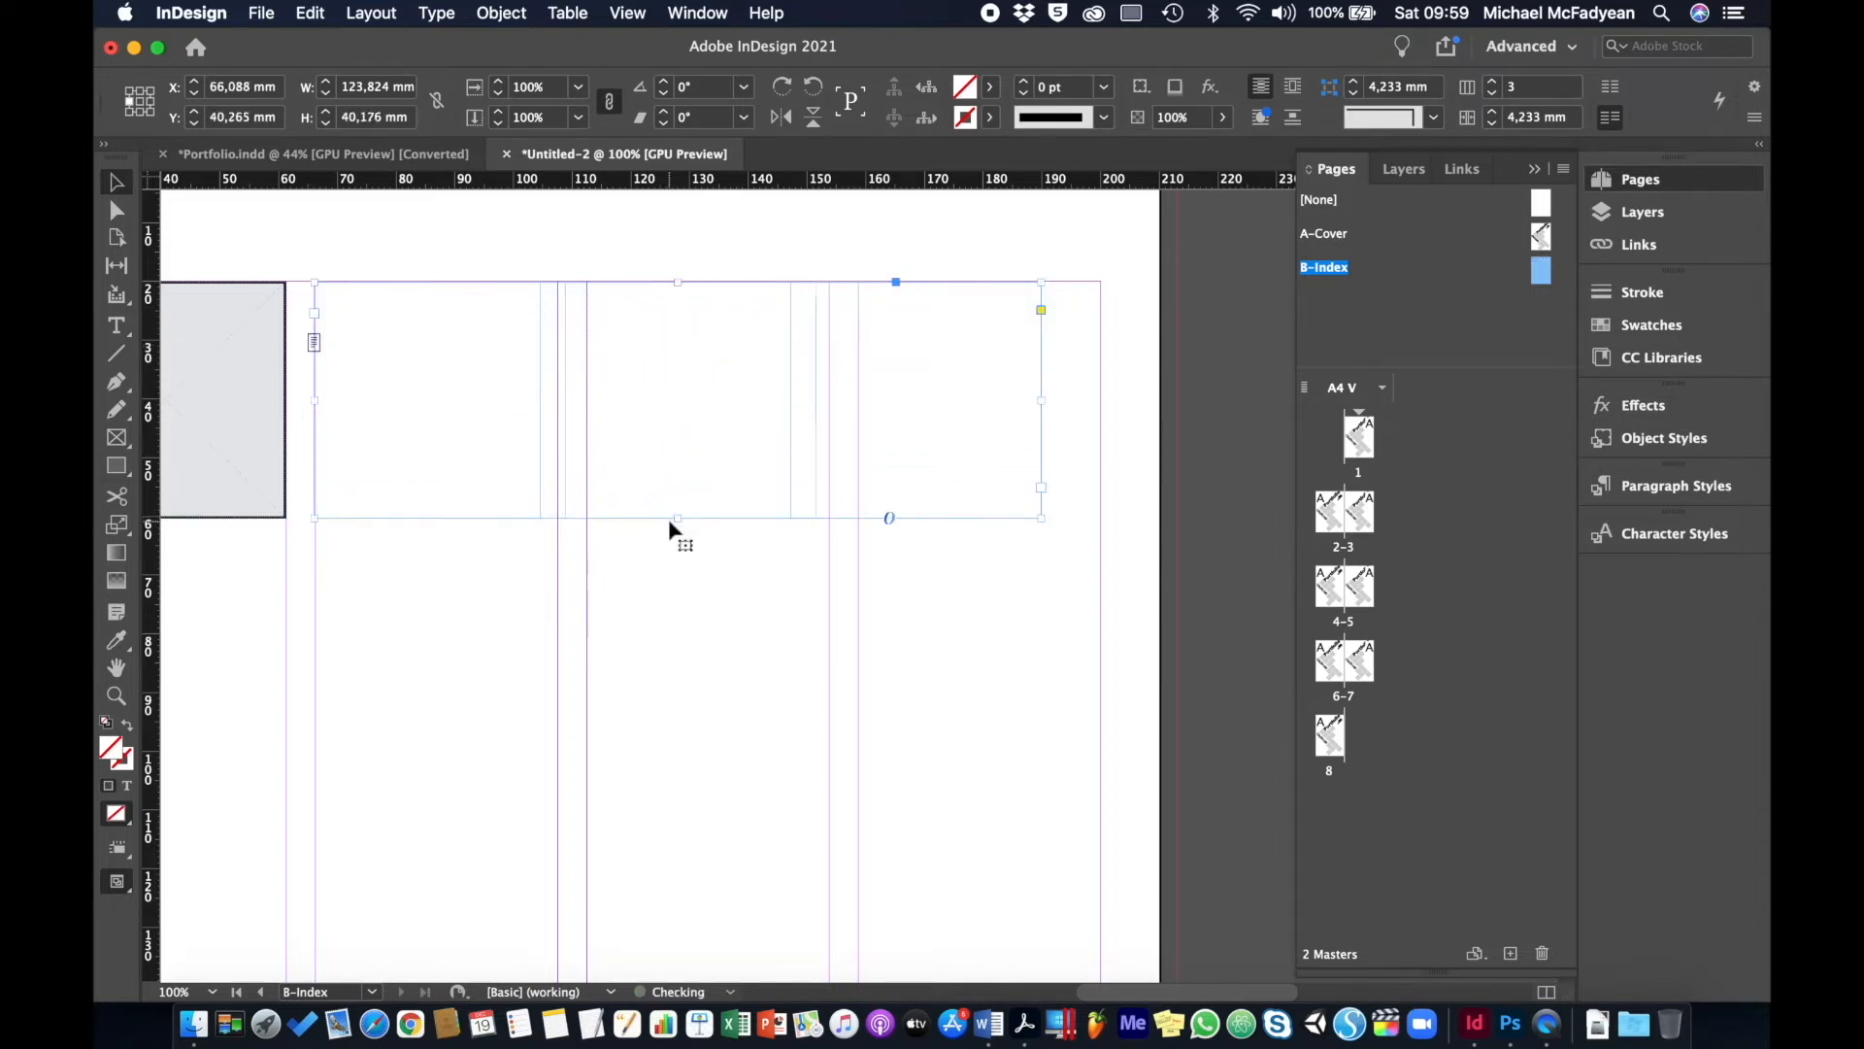
left_click_drag(1040, 402, 1101, 404)
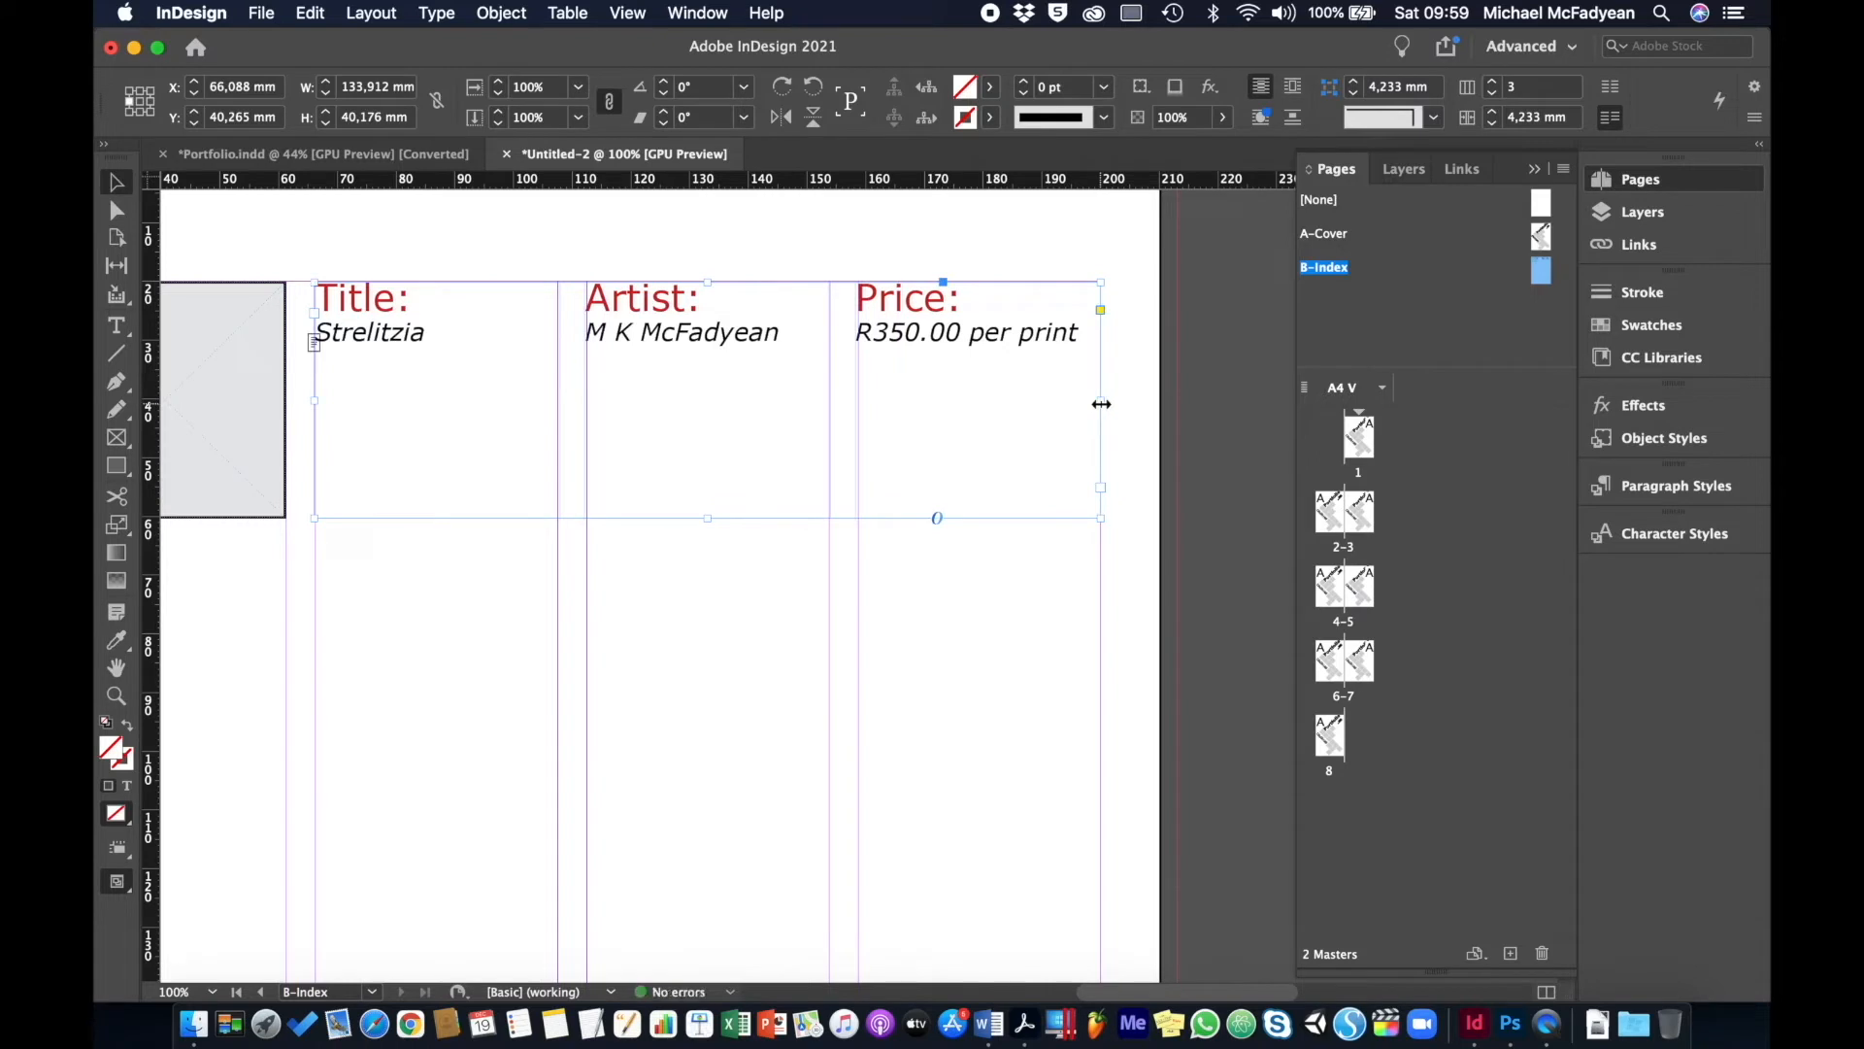
- Replace the caption's sample entries with [name of work], [name of artist] and [price of work]
double_click(374, 306)
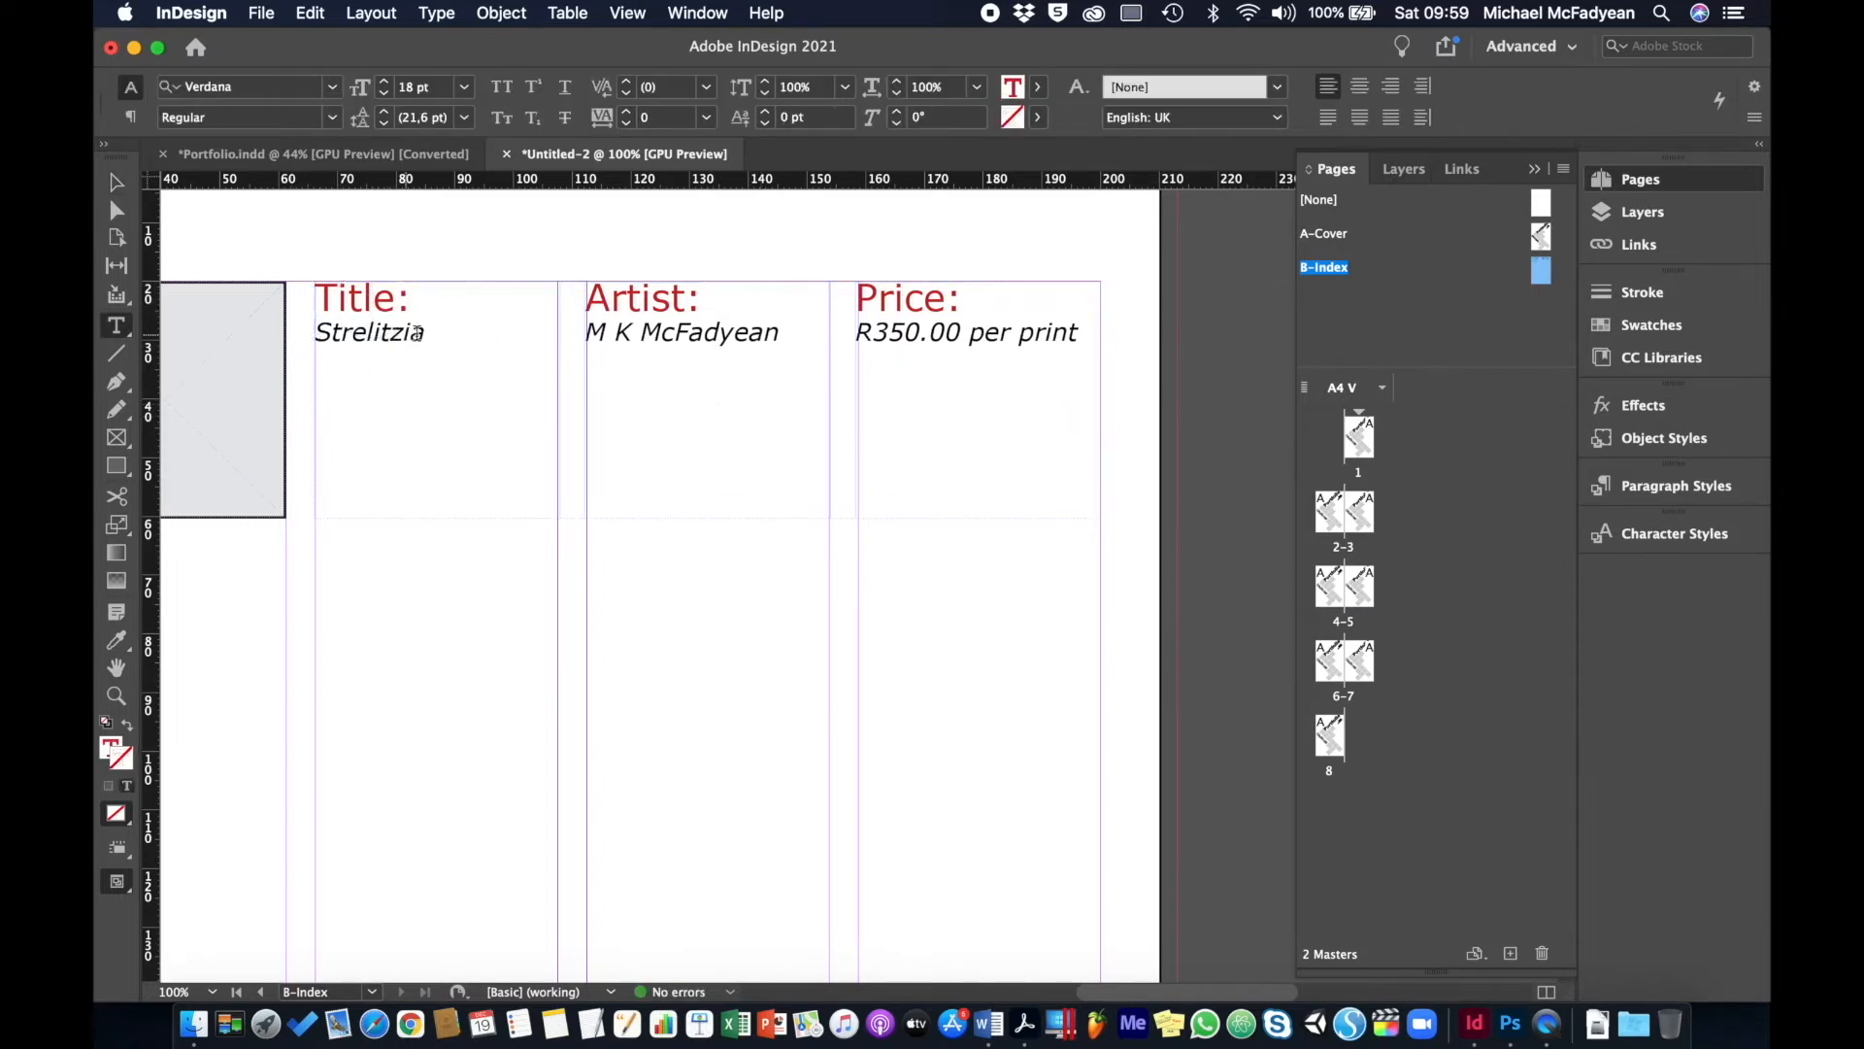
left_click_drag(416, 333, 321, 335)
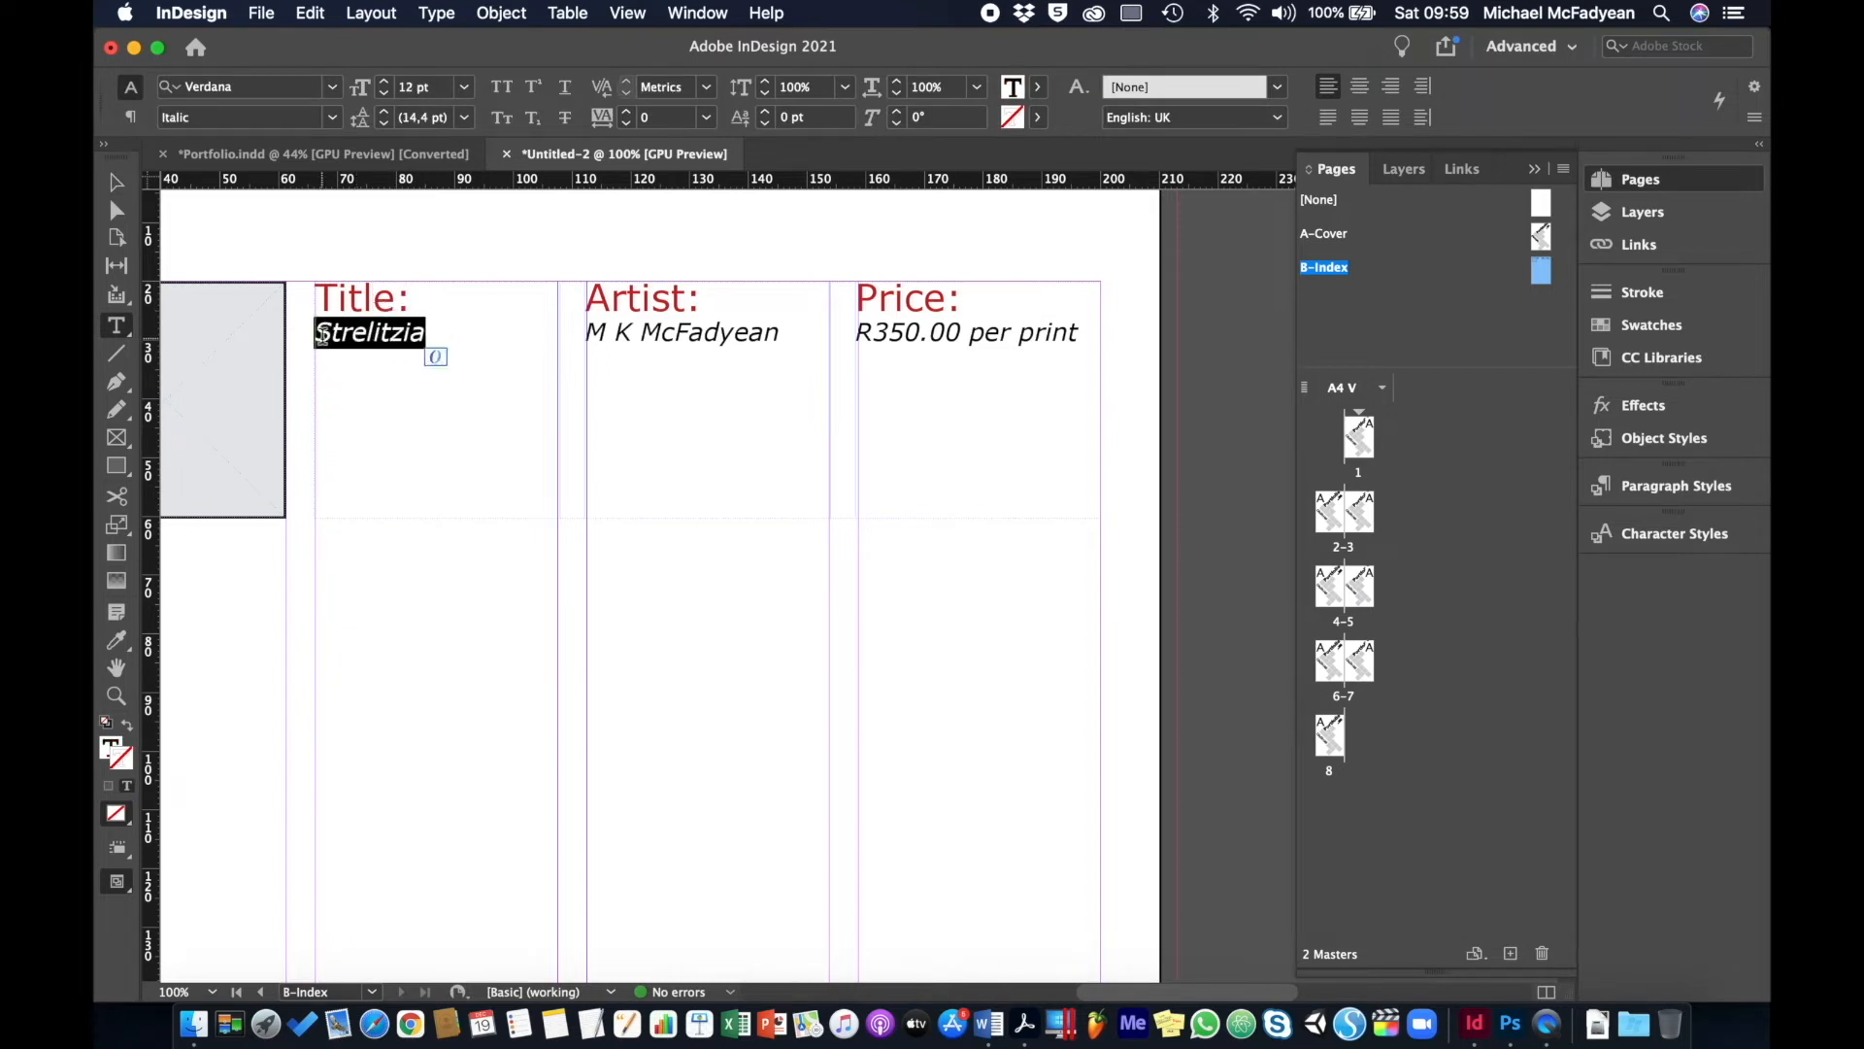
type("[")
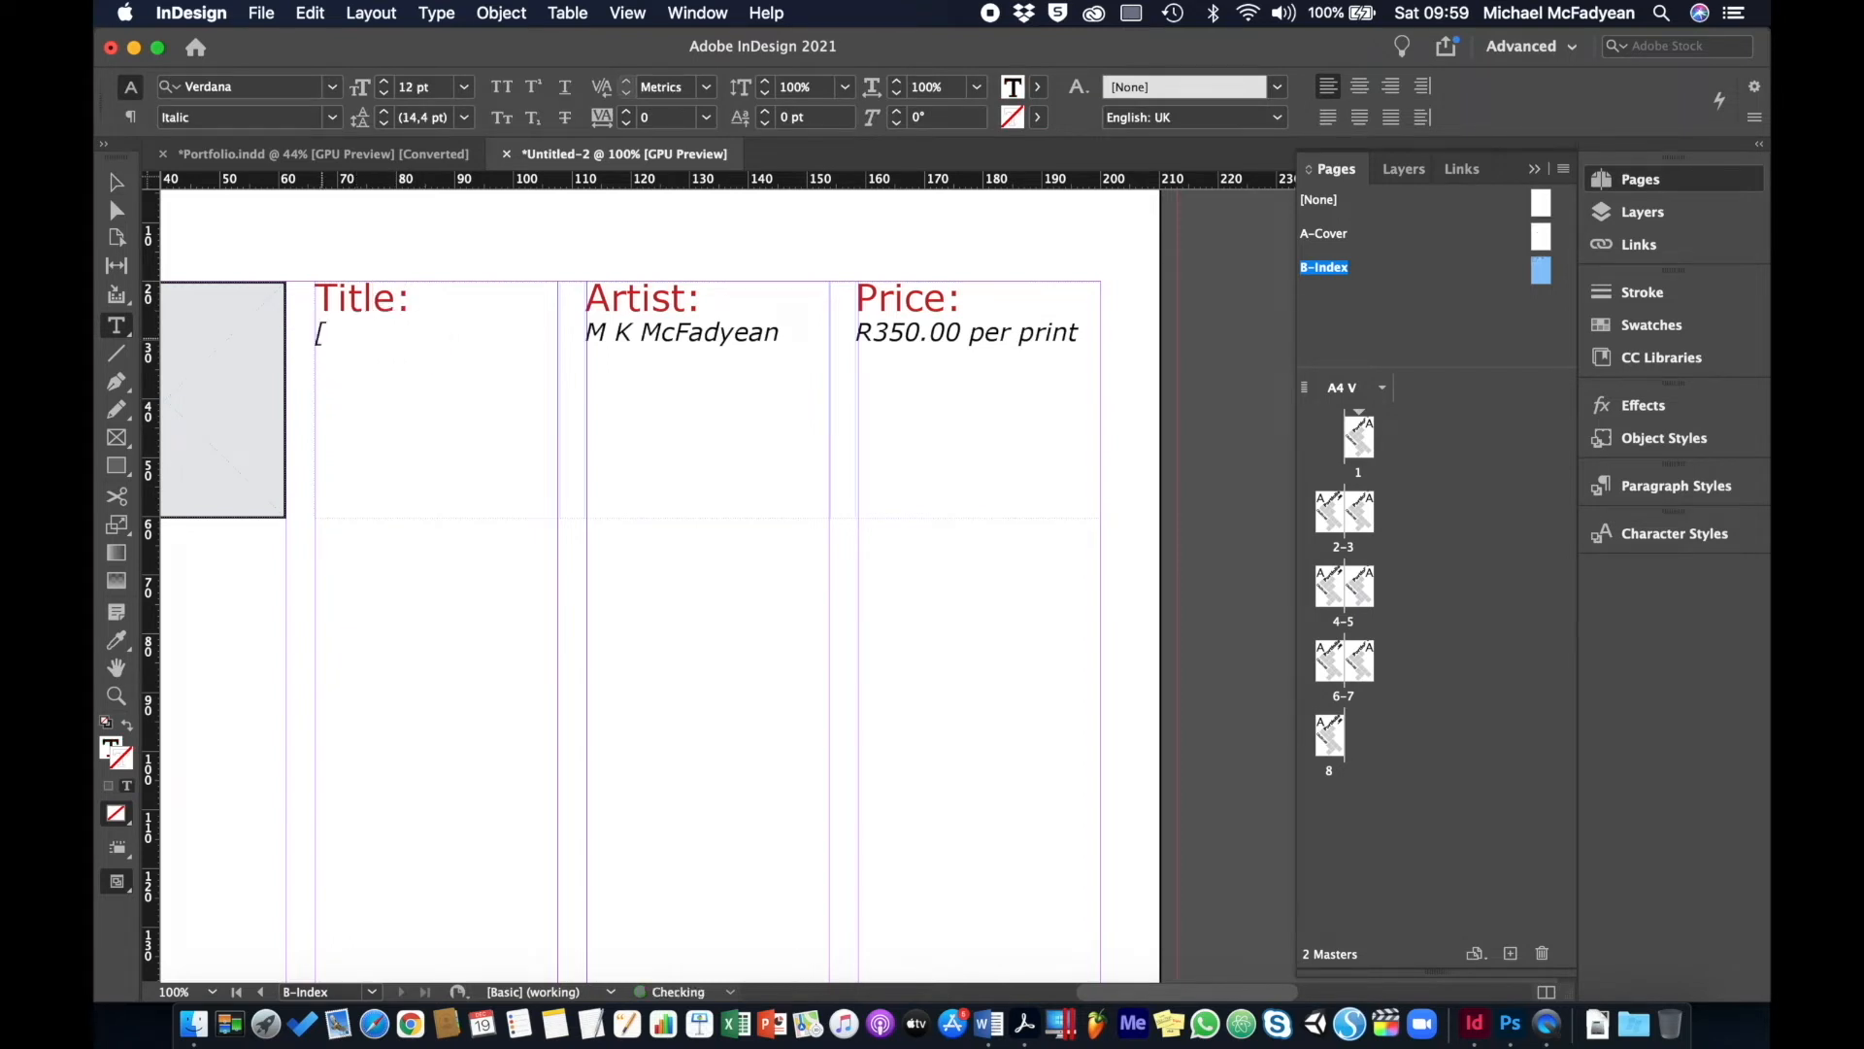
type("name of work")
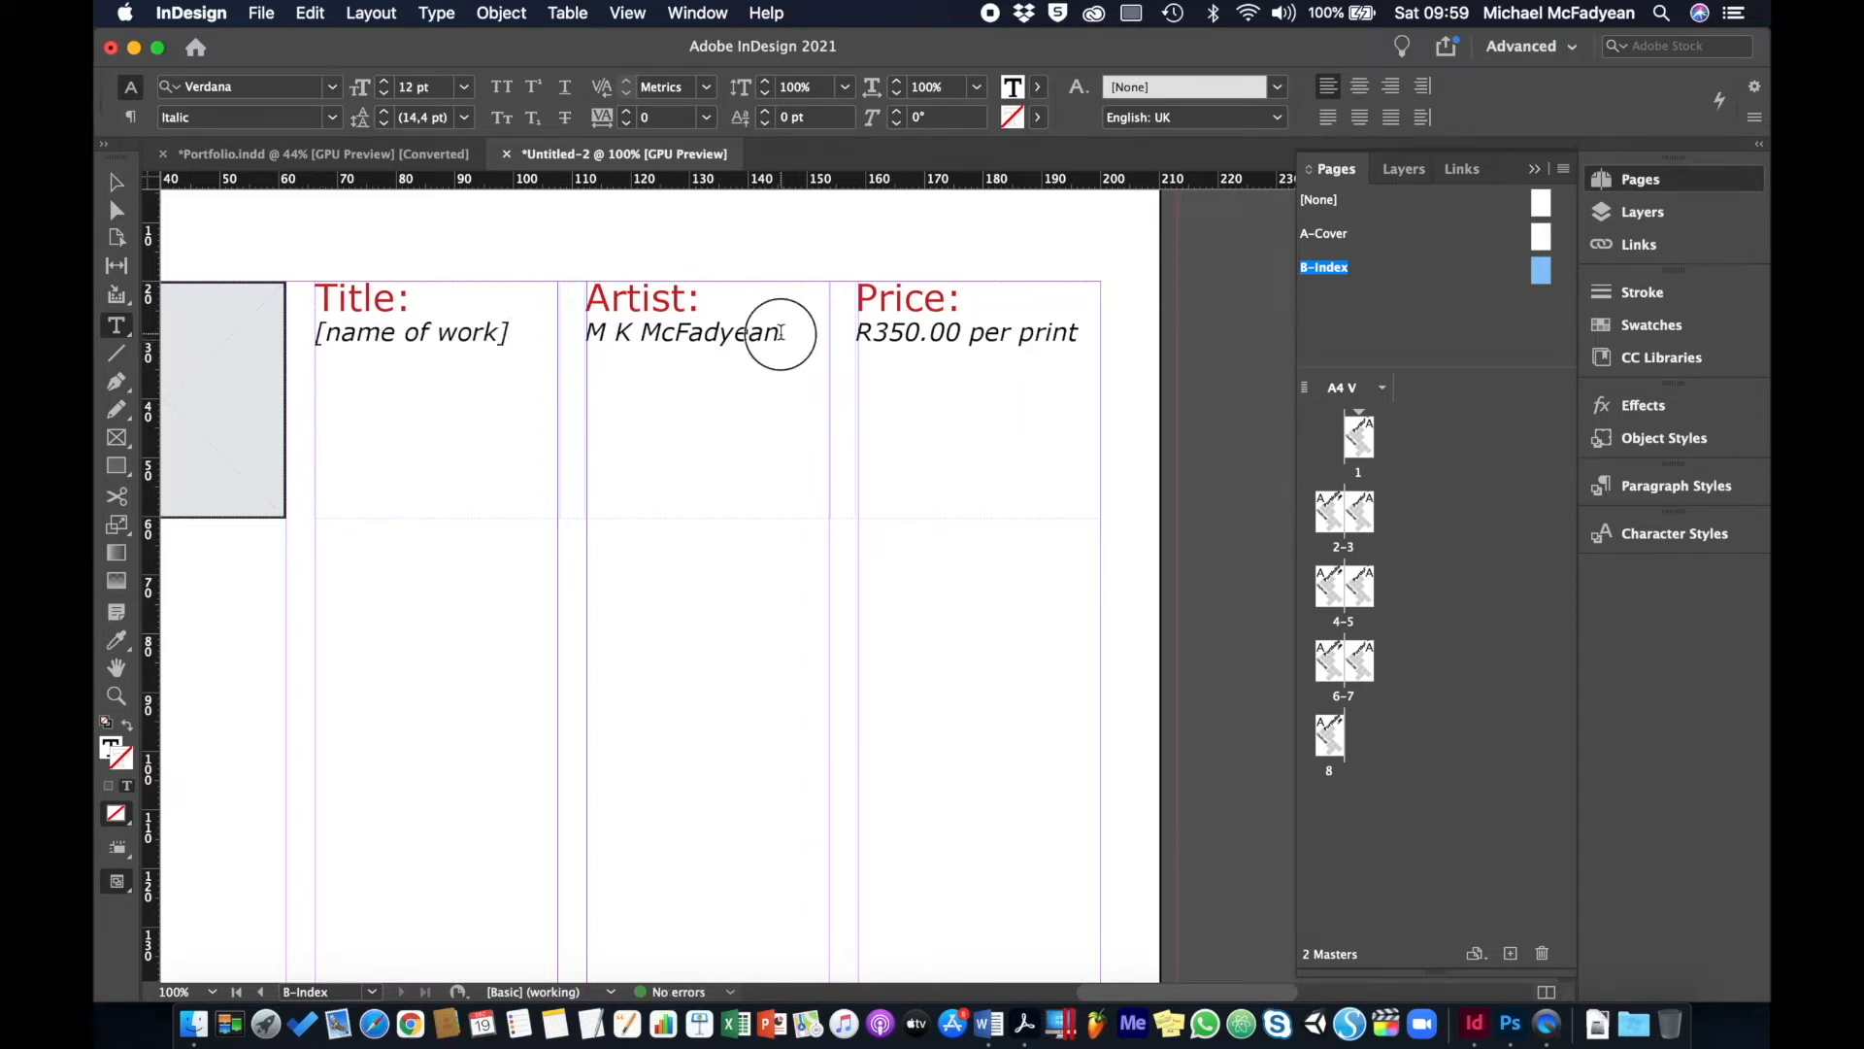
left_click_drag(781, 333, 594, 333)
type("[na")
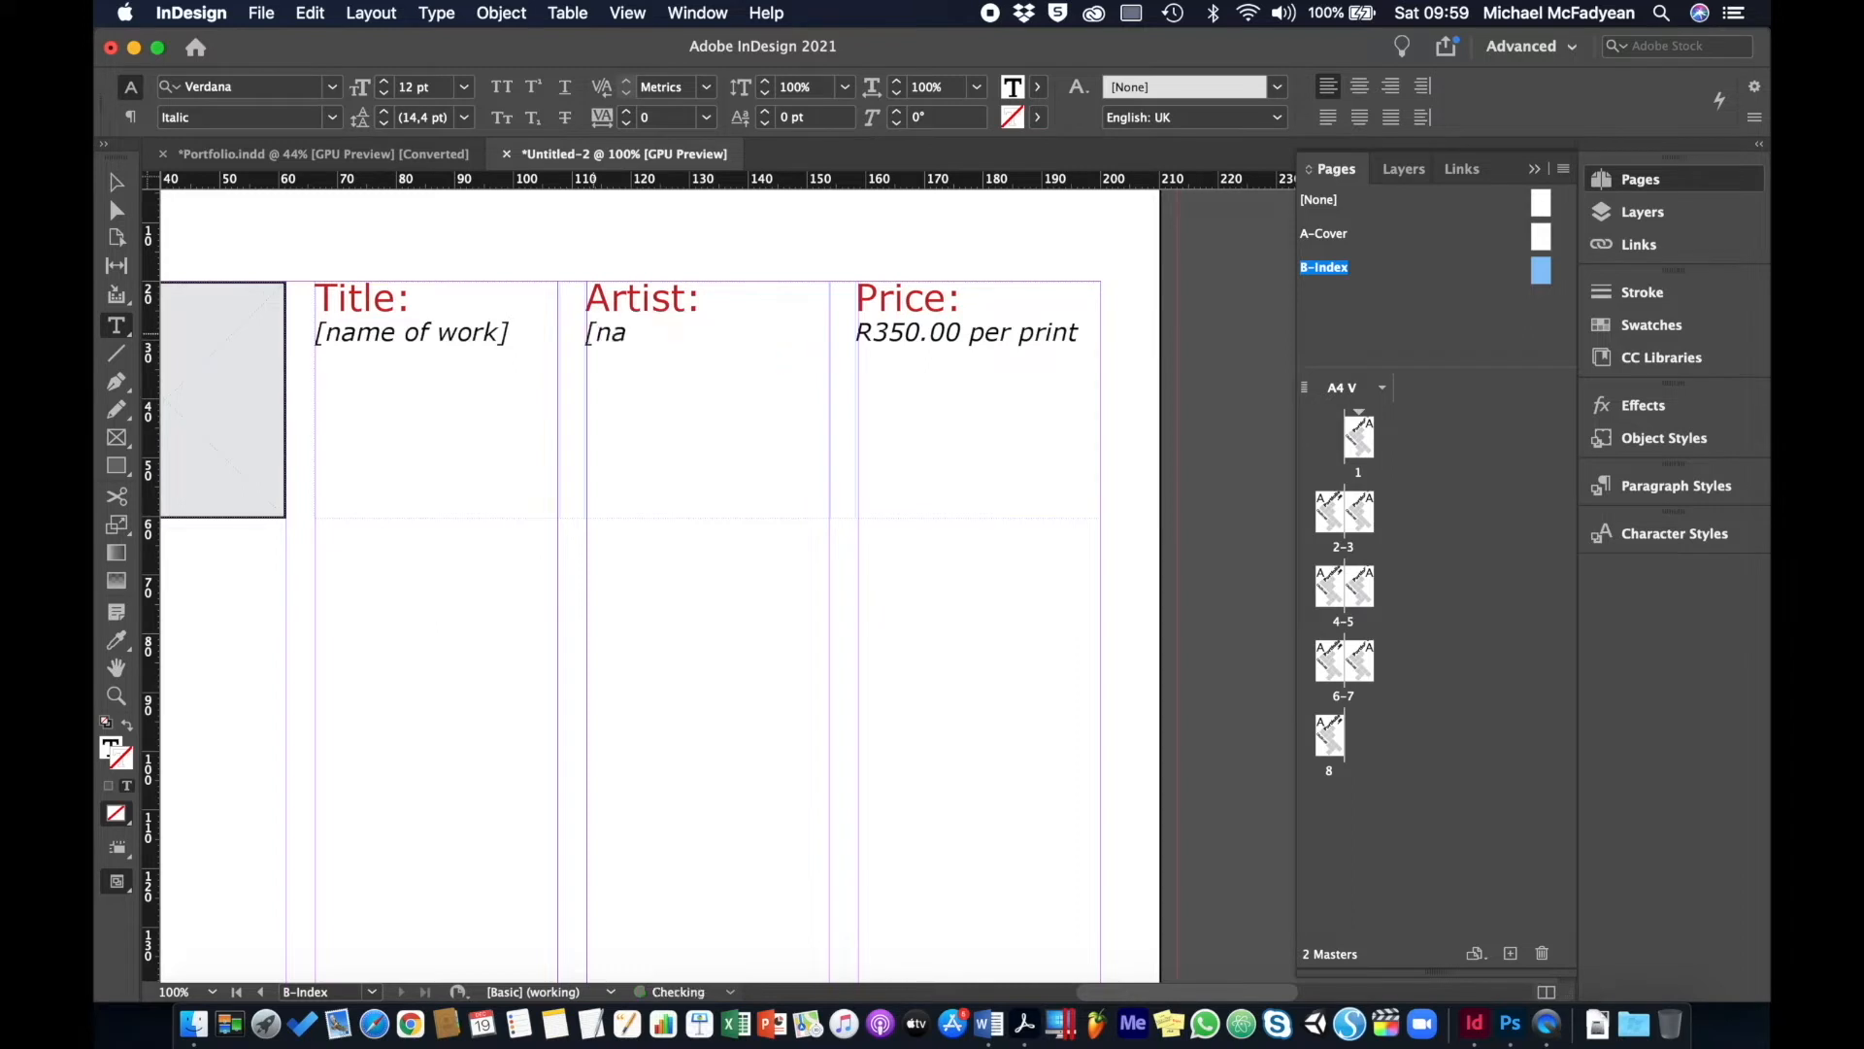
type("me of artist]")
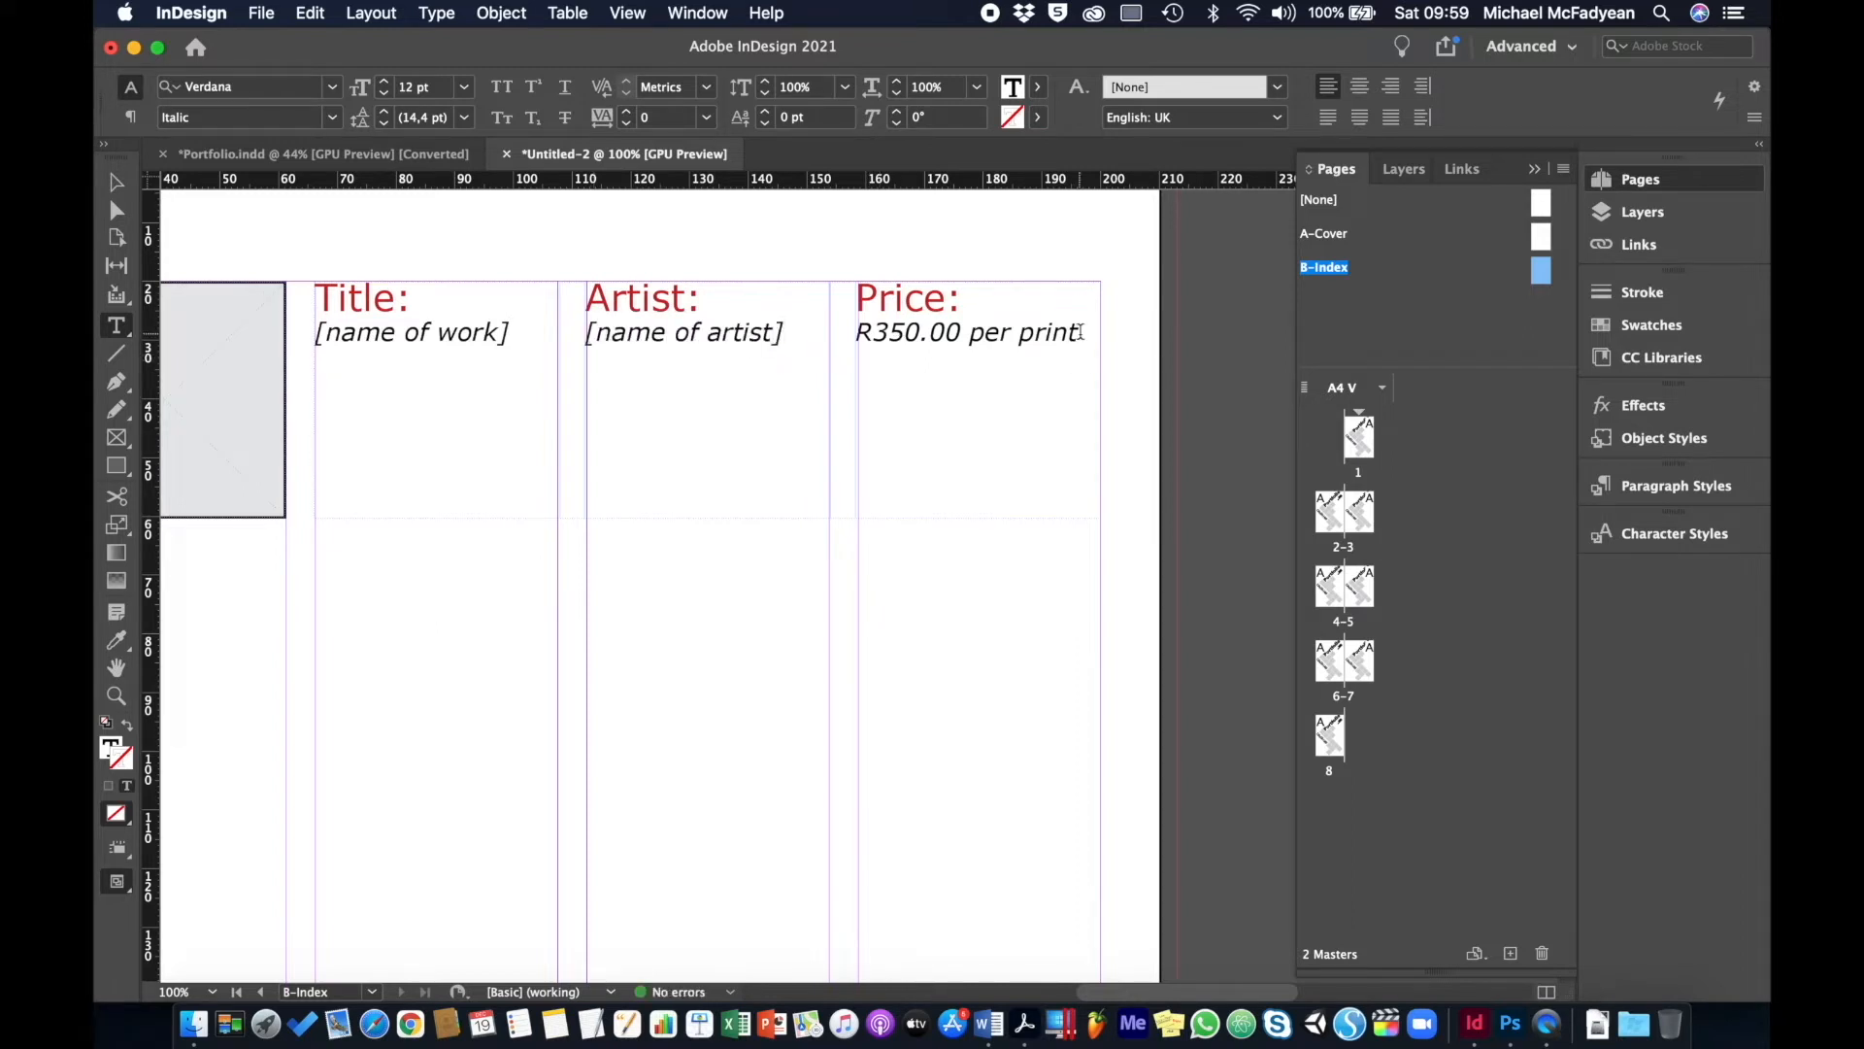
mouse_move(1080, 332)
left_mouse_down()
mouse_move(811, 333)
mouse_move(881, 335)
mouse_move(861, 338)
left_mouse_up()
type("[price of work")
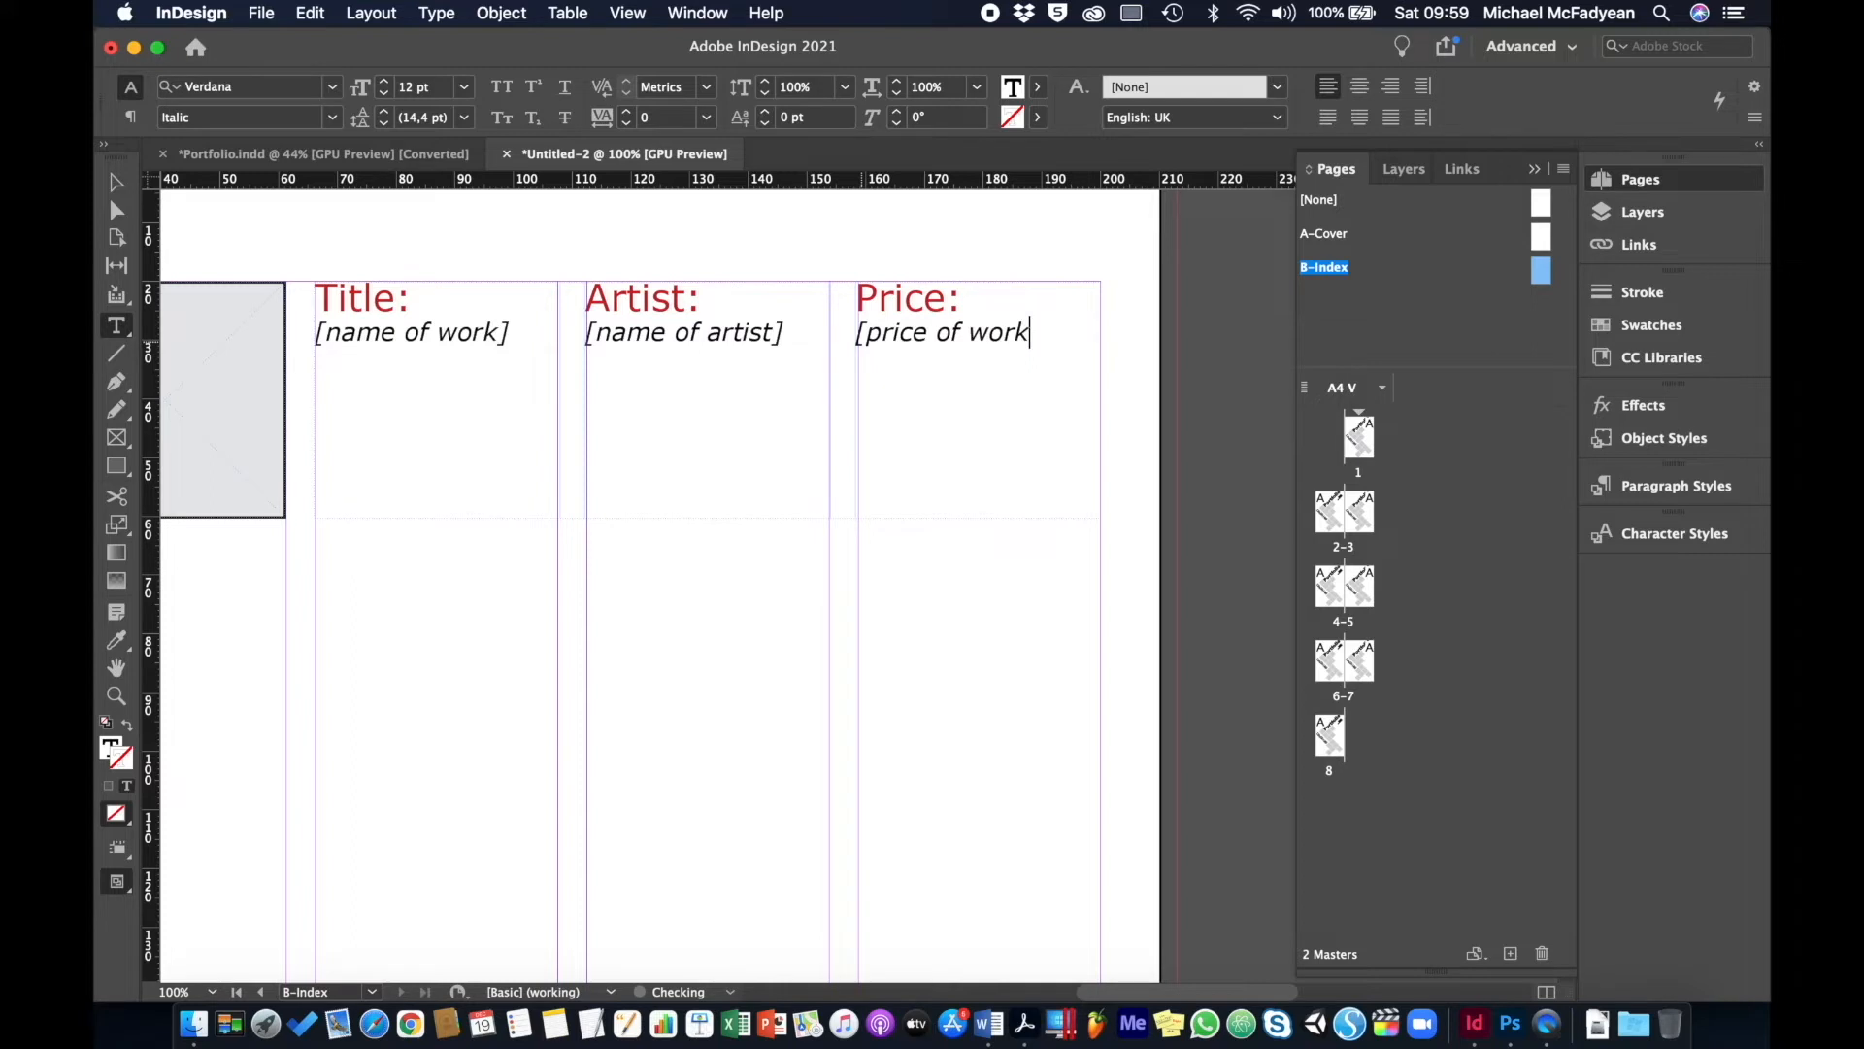
type("]")
left_click(116, 181)
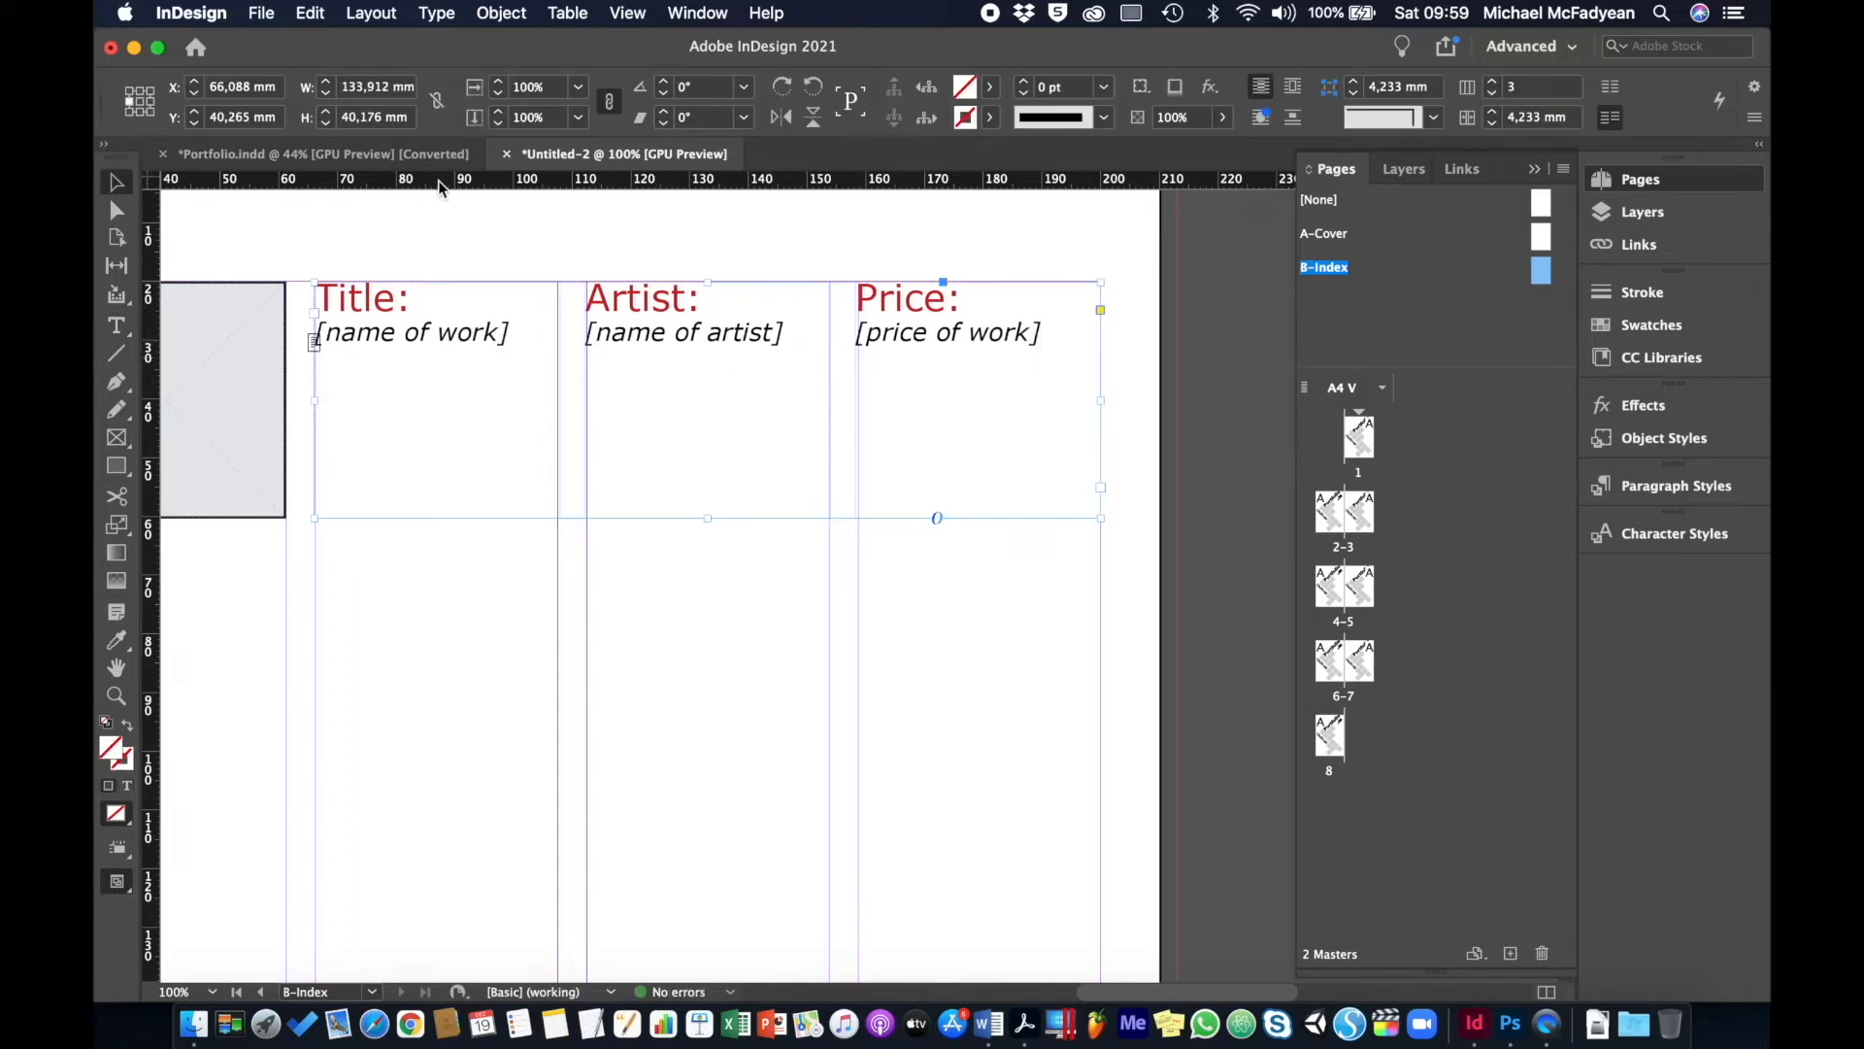
left_click(477, 210)
key("super+0")
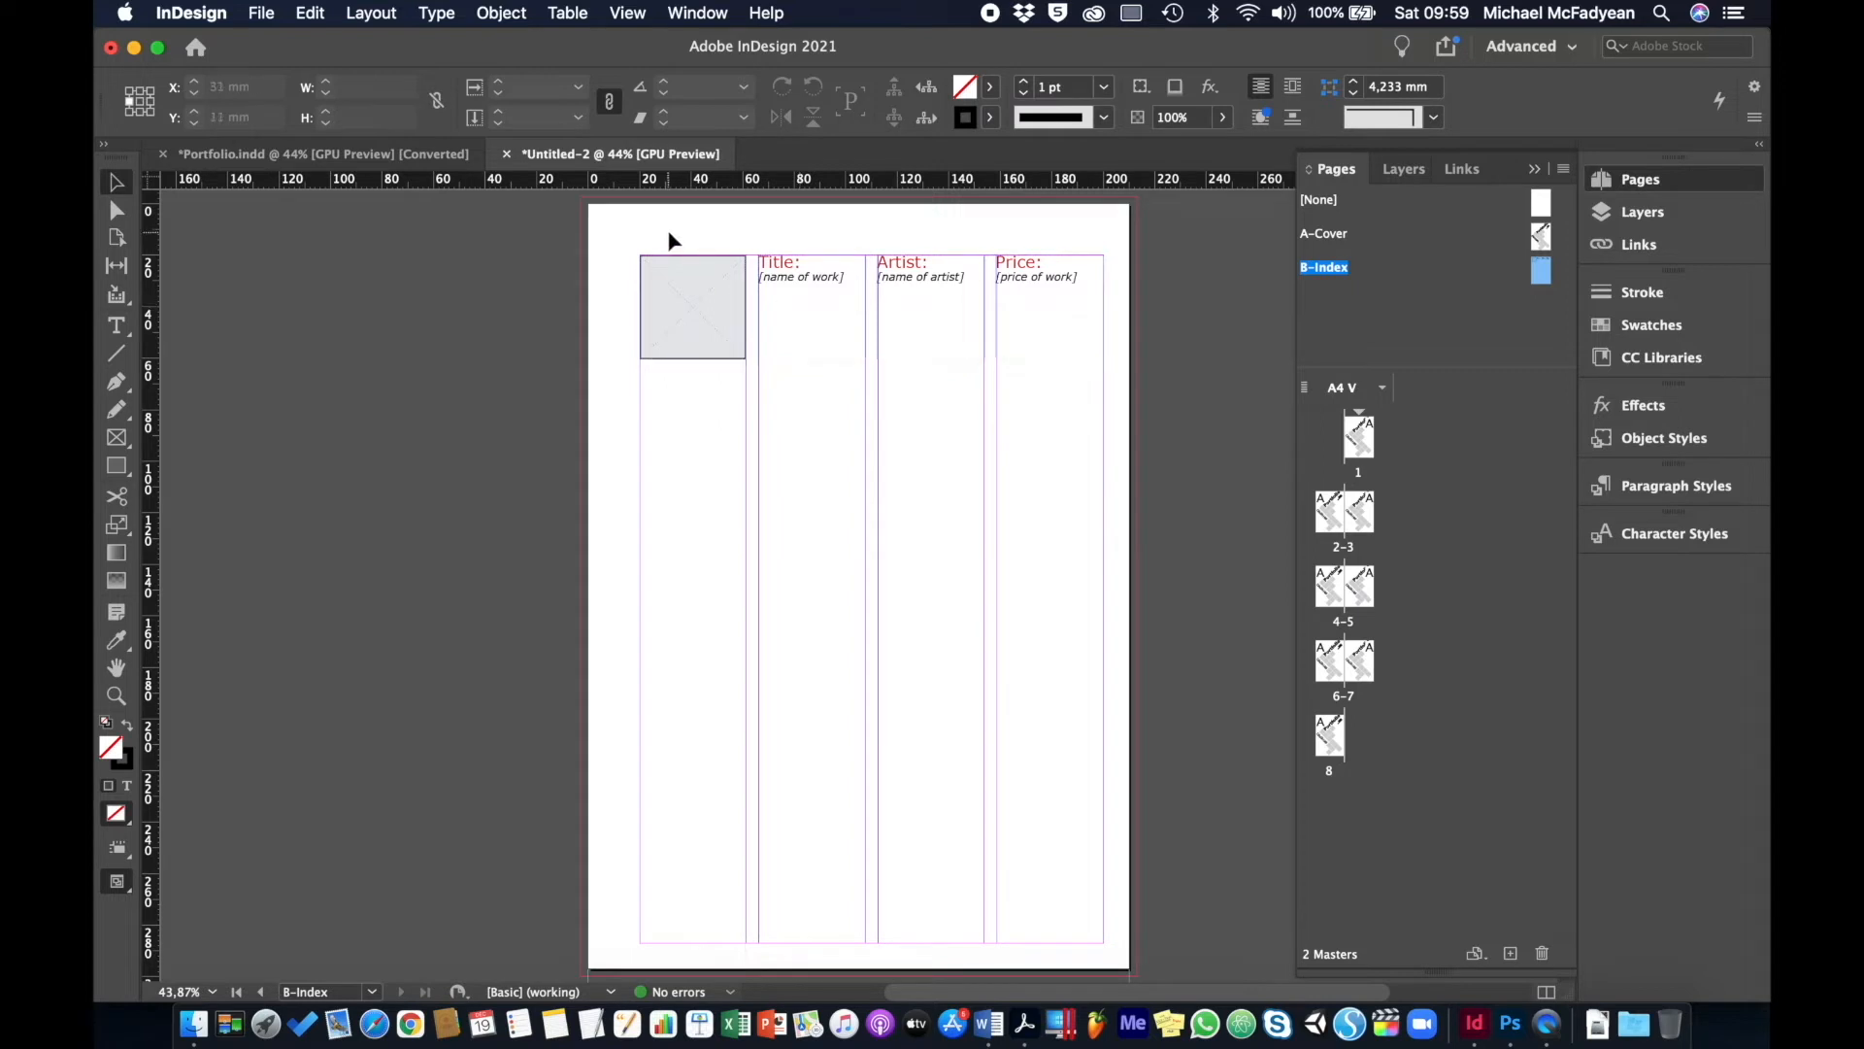
- Select the top image-and-caption row and zero both Step and Repeat offsets
left_click_drag(666, 237, 888, 313)
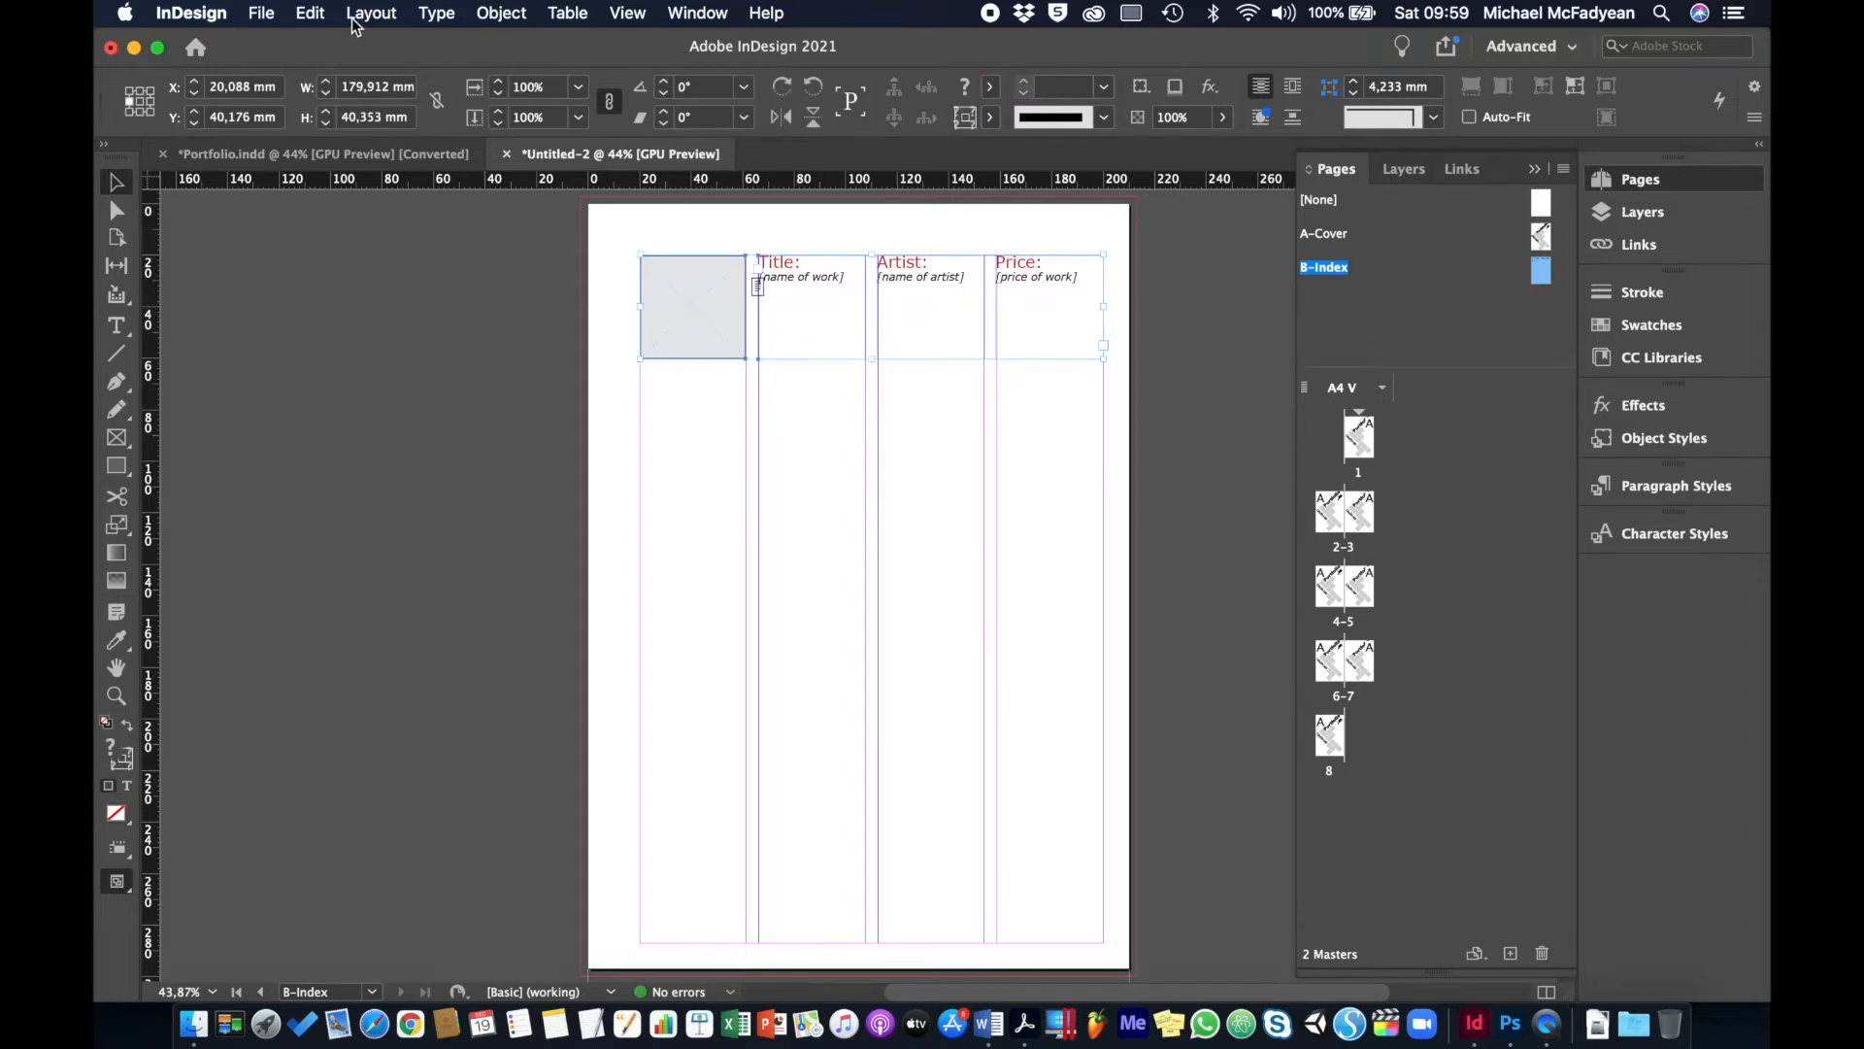
left_click(313, 13)
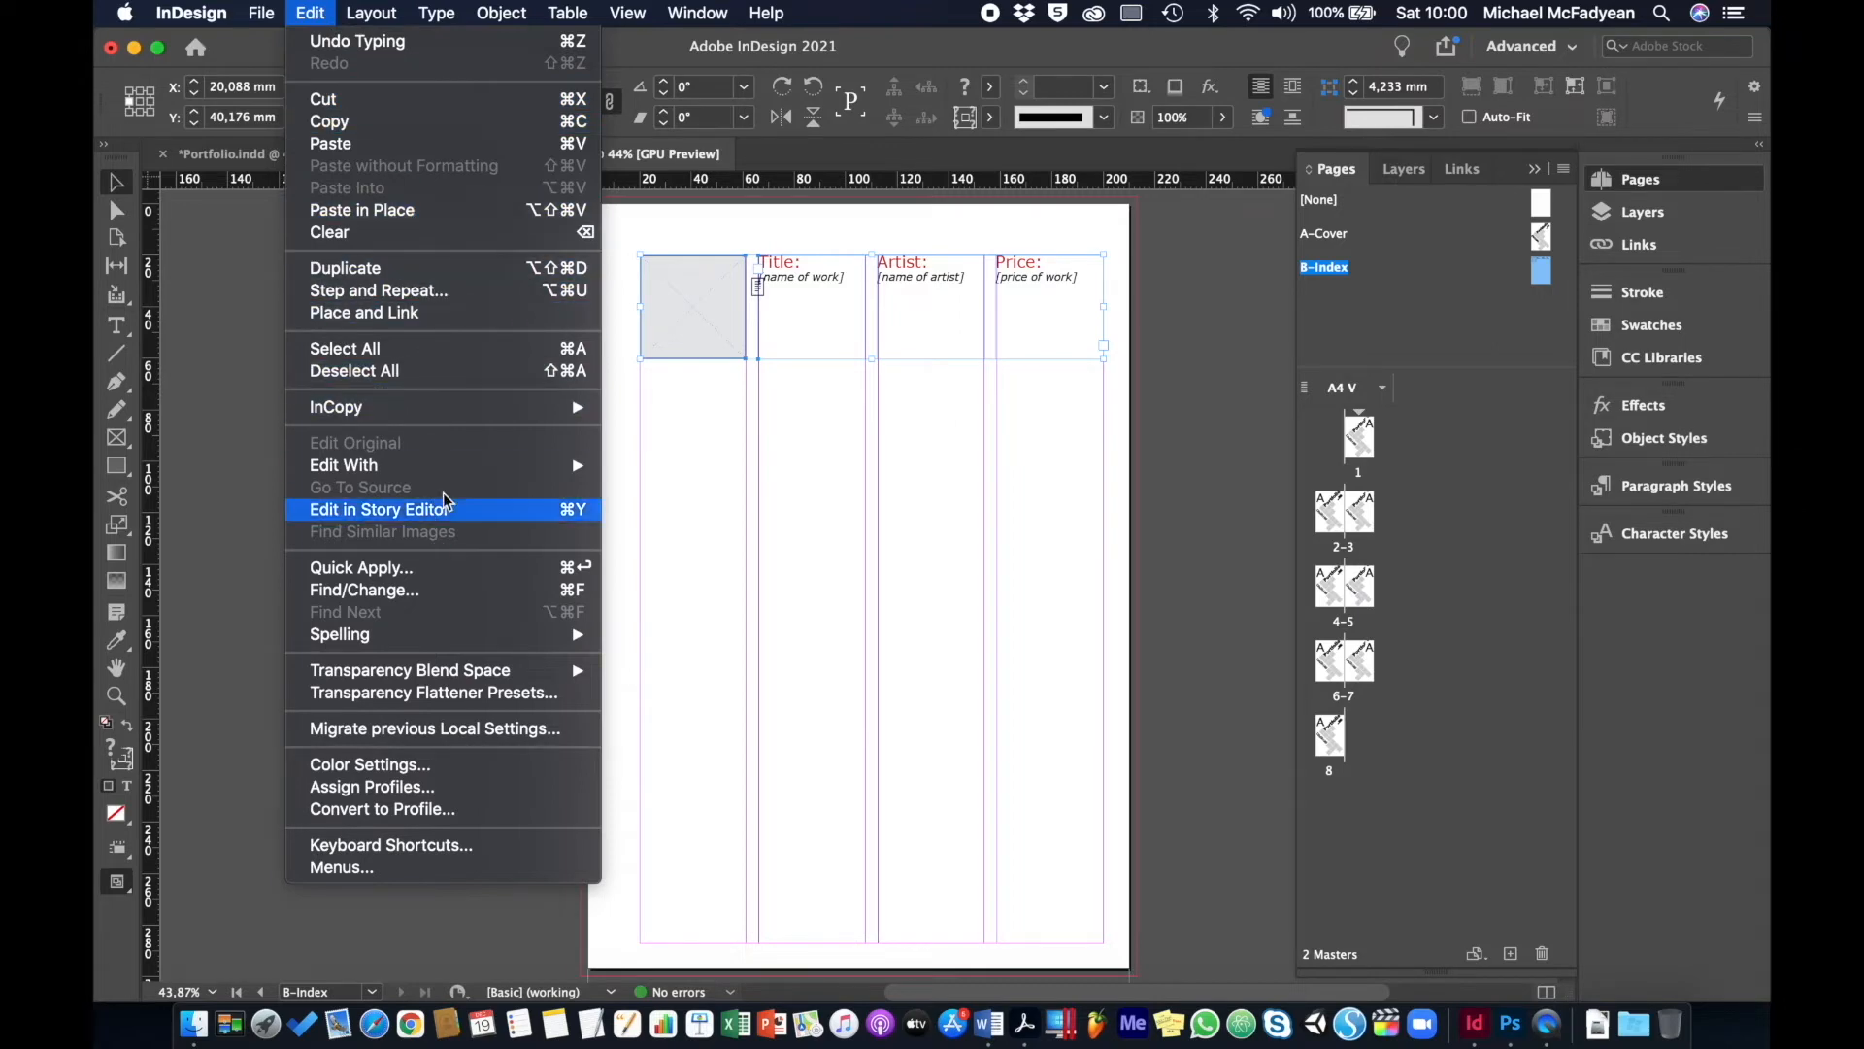
left_click(454, 294)
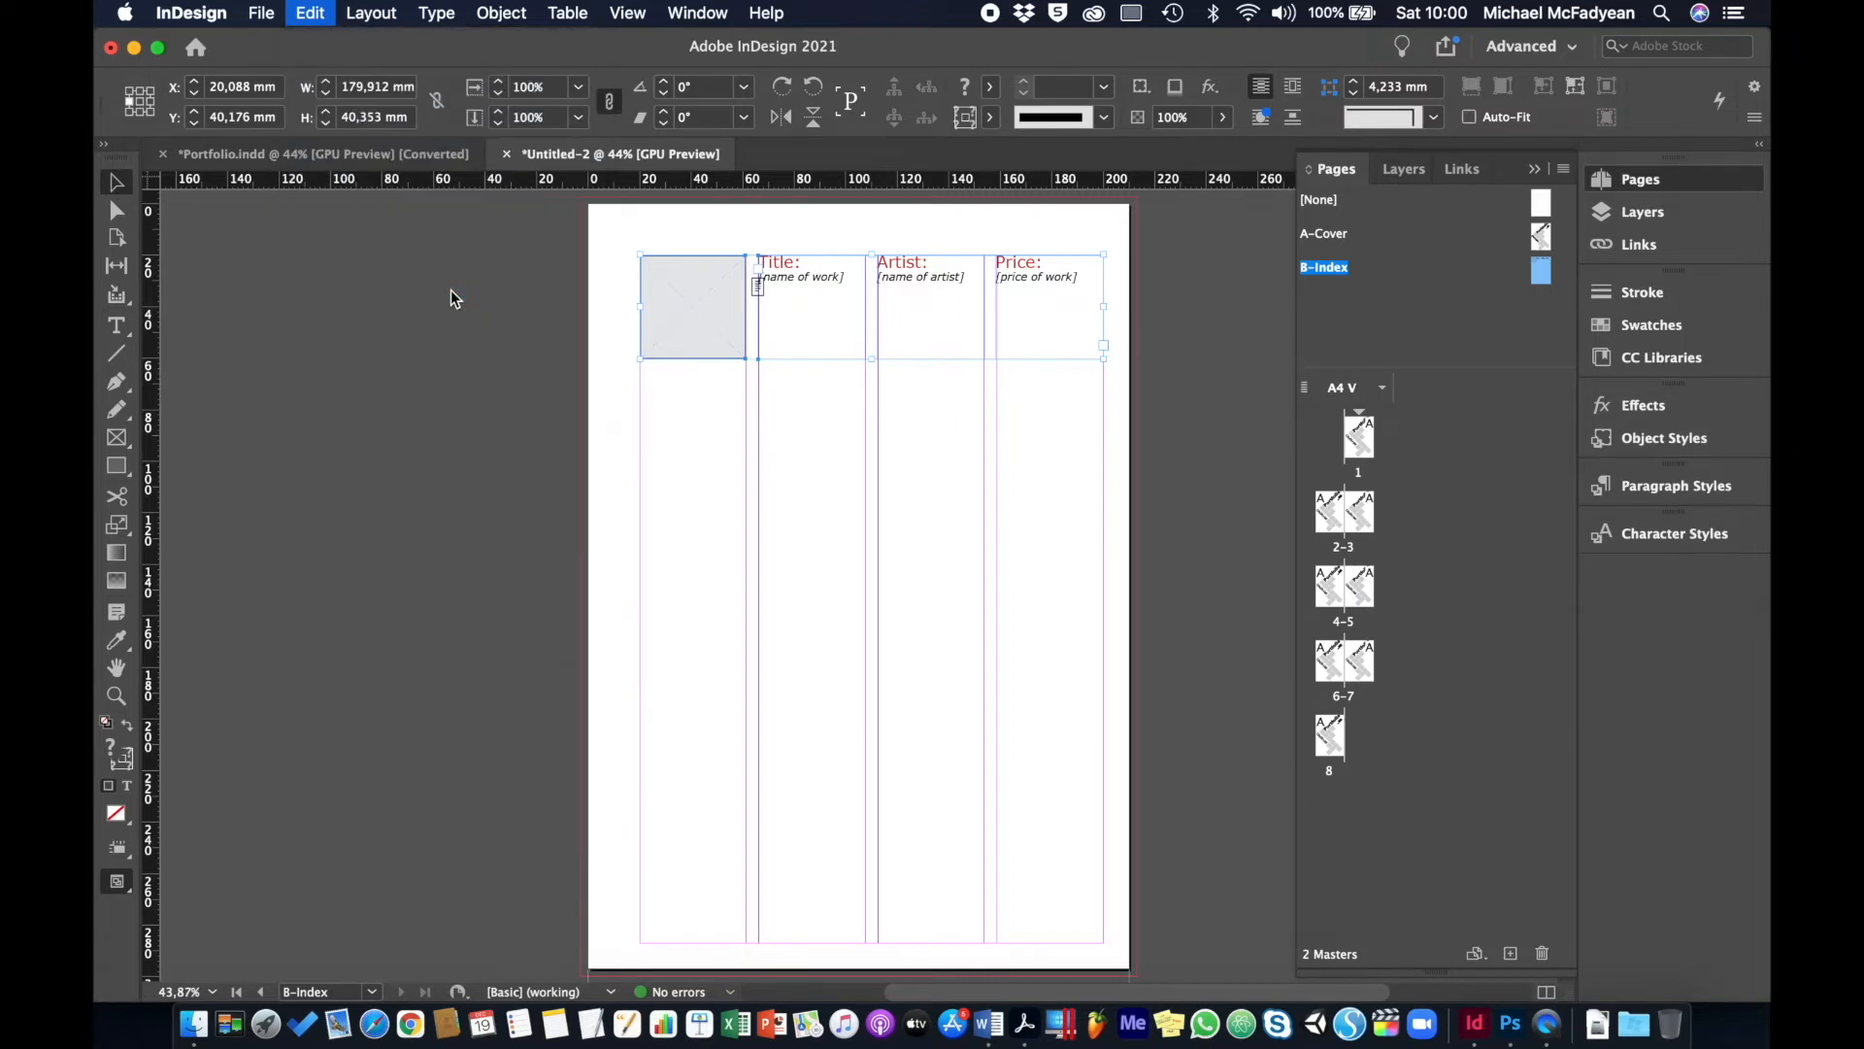
left_click_drag(786, 420, 1285, 195)
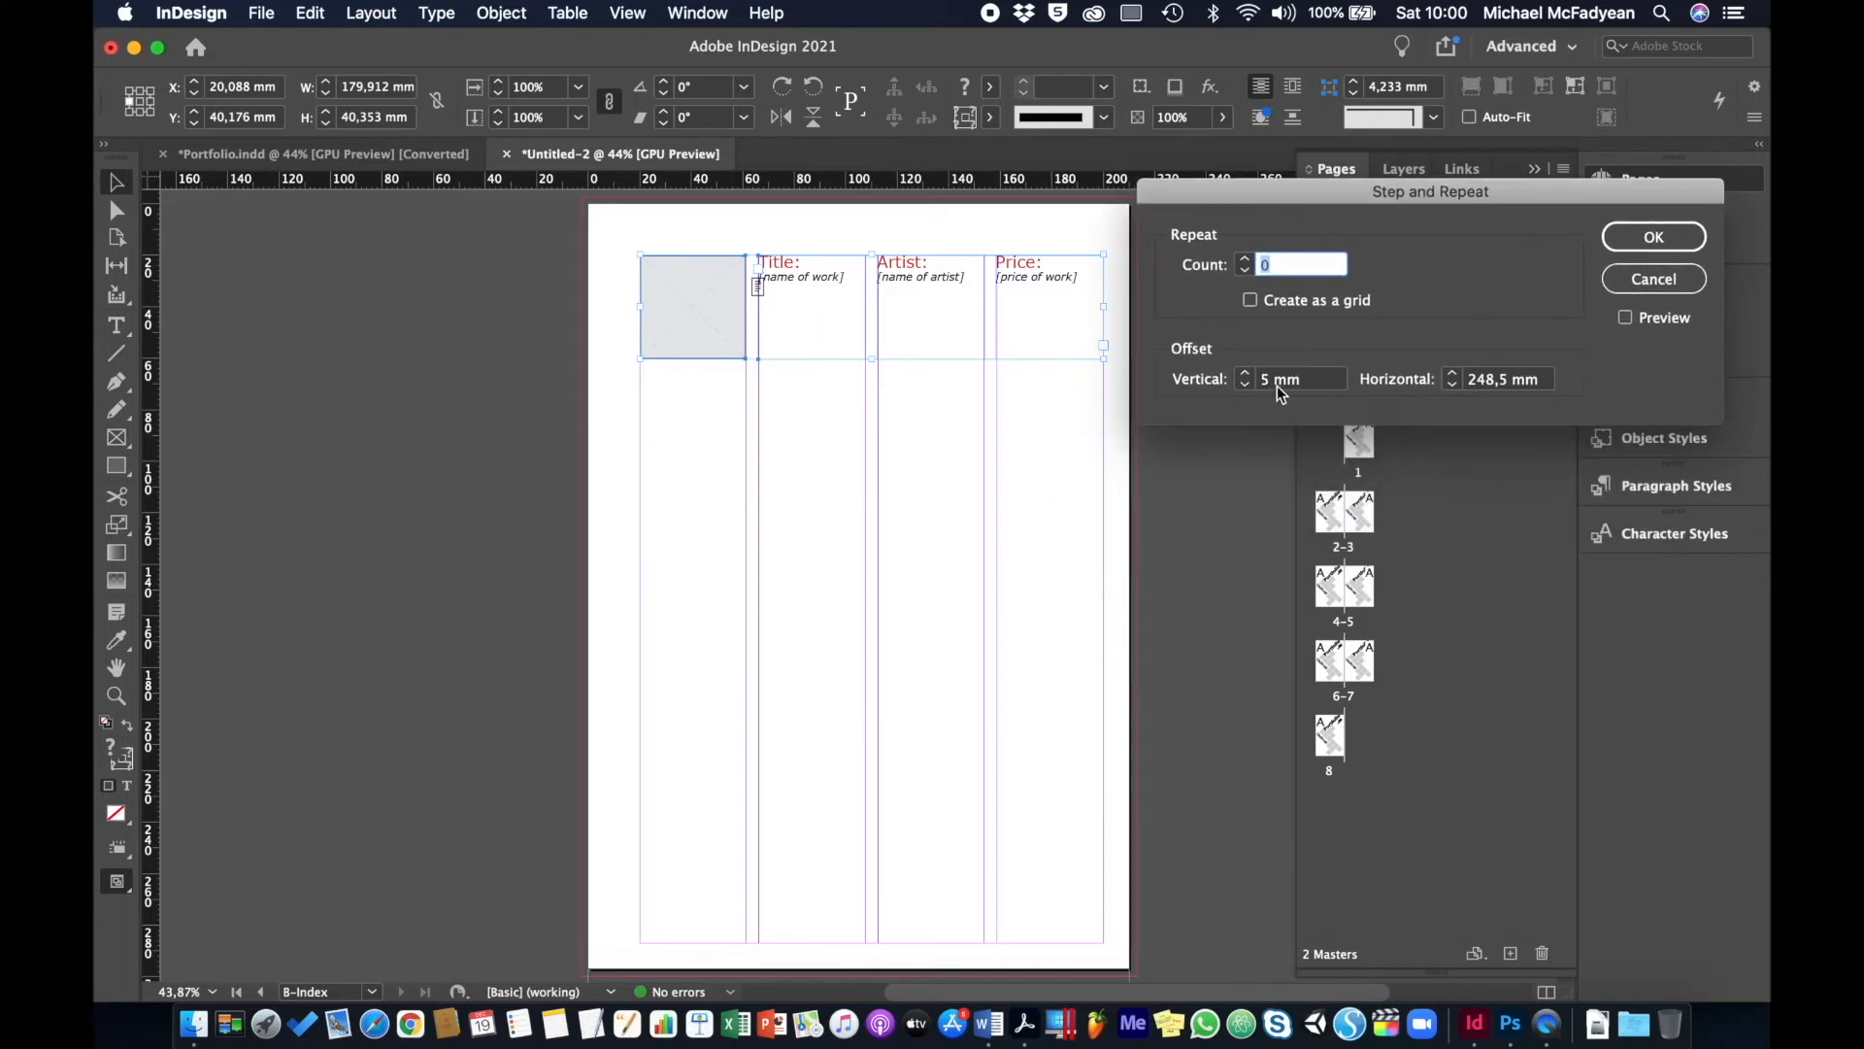
left_click_drag(1274, 380, 1205, 381)
type("0")
key("Tab")
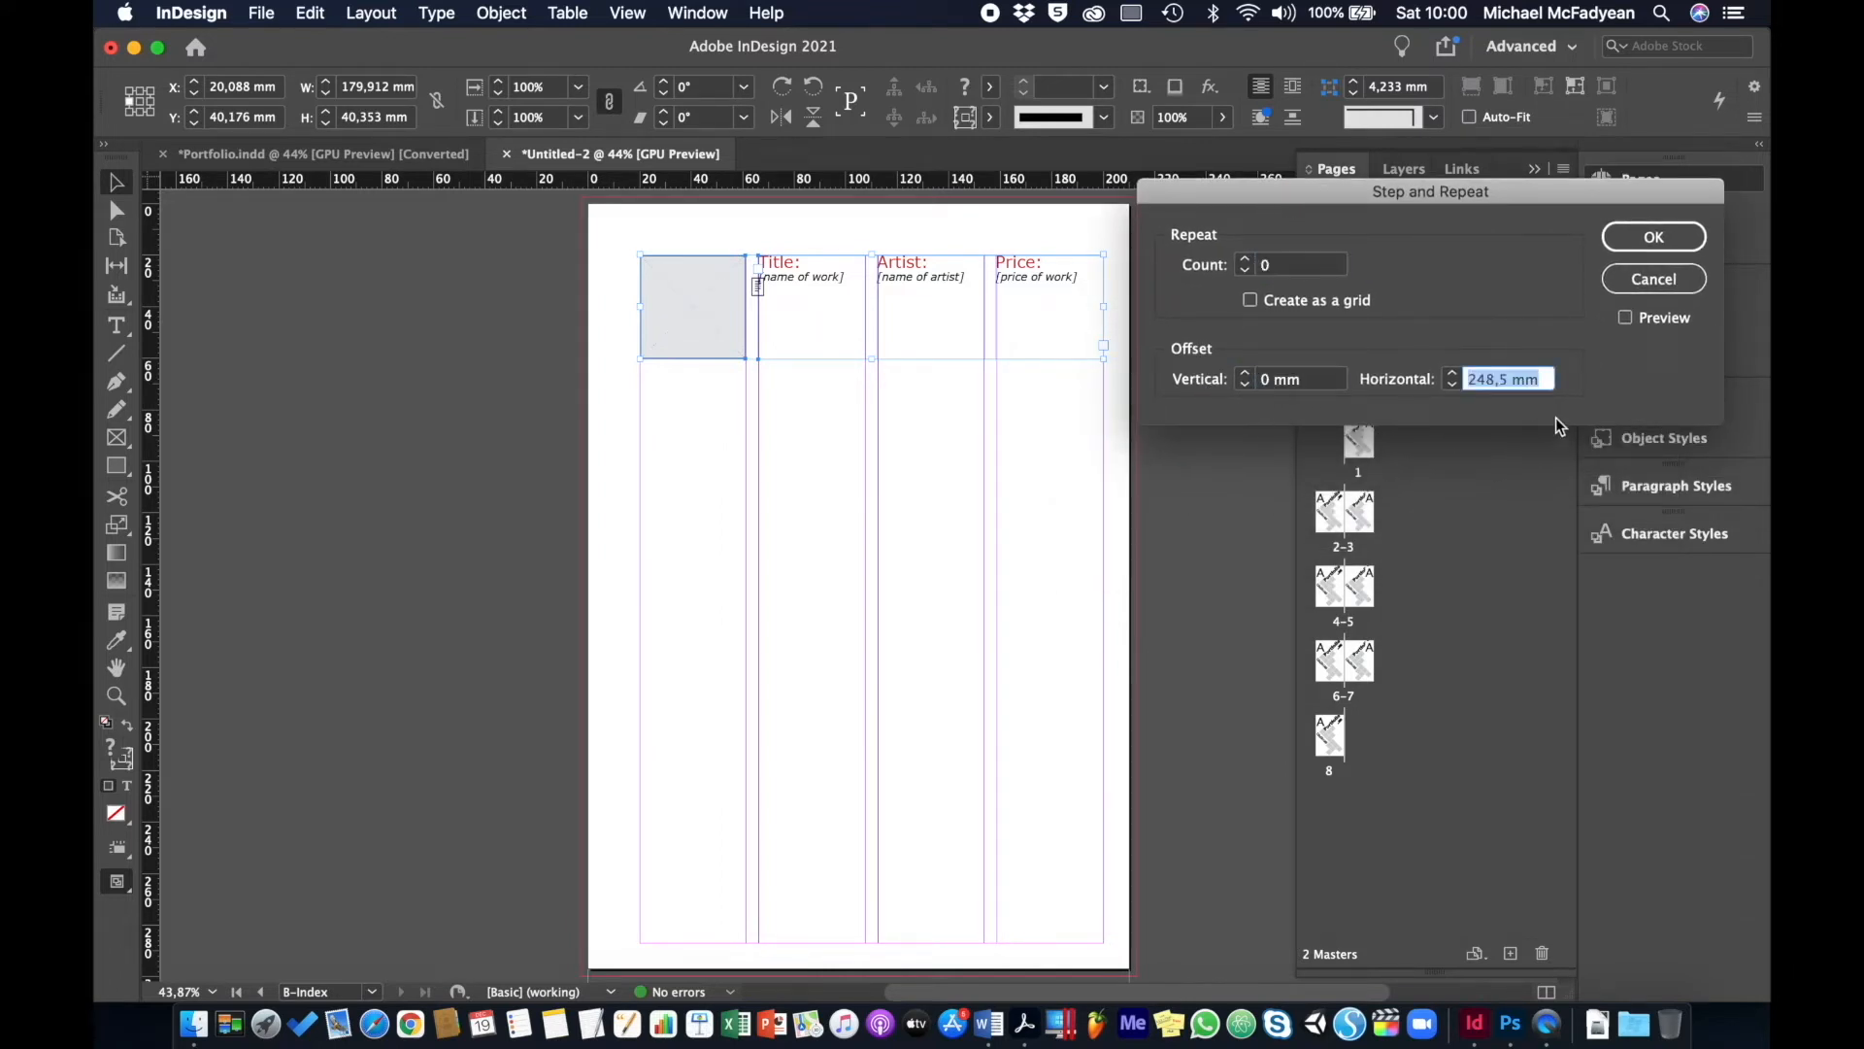
type("0")
key("Tab")
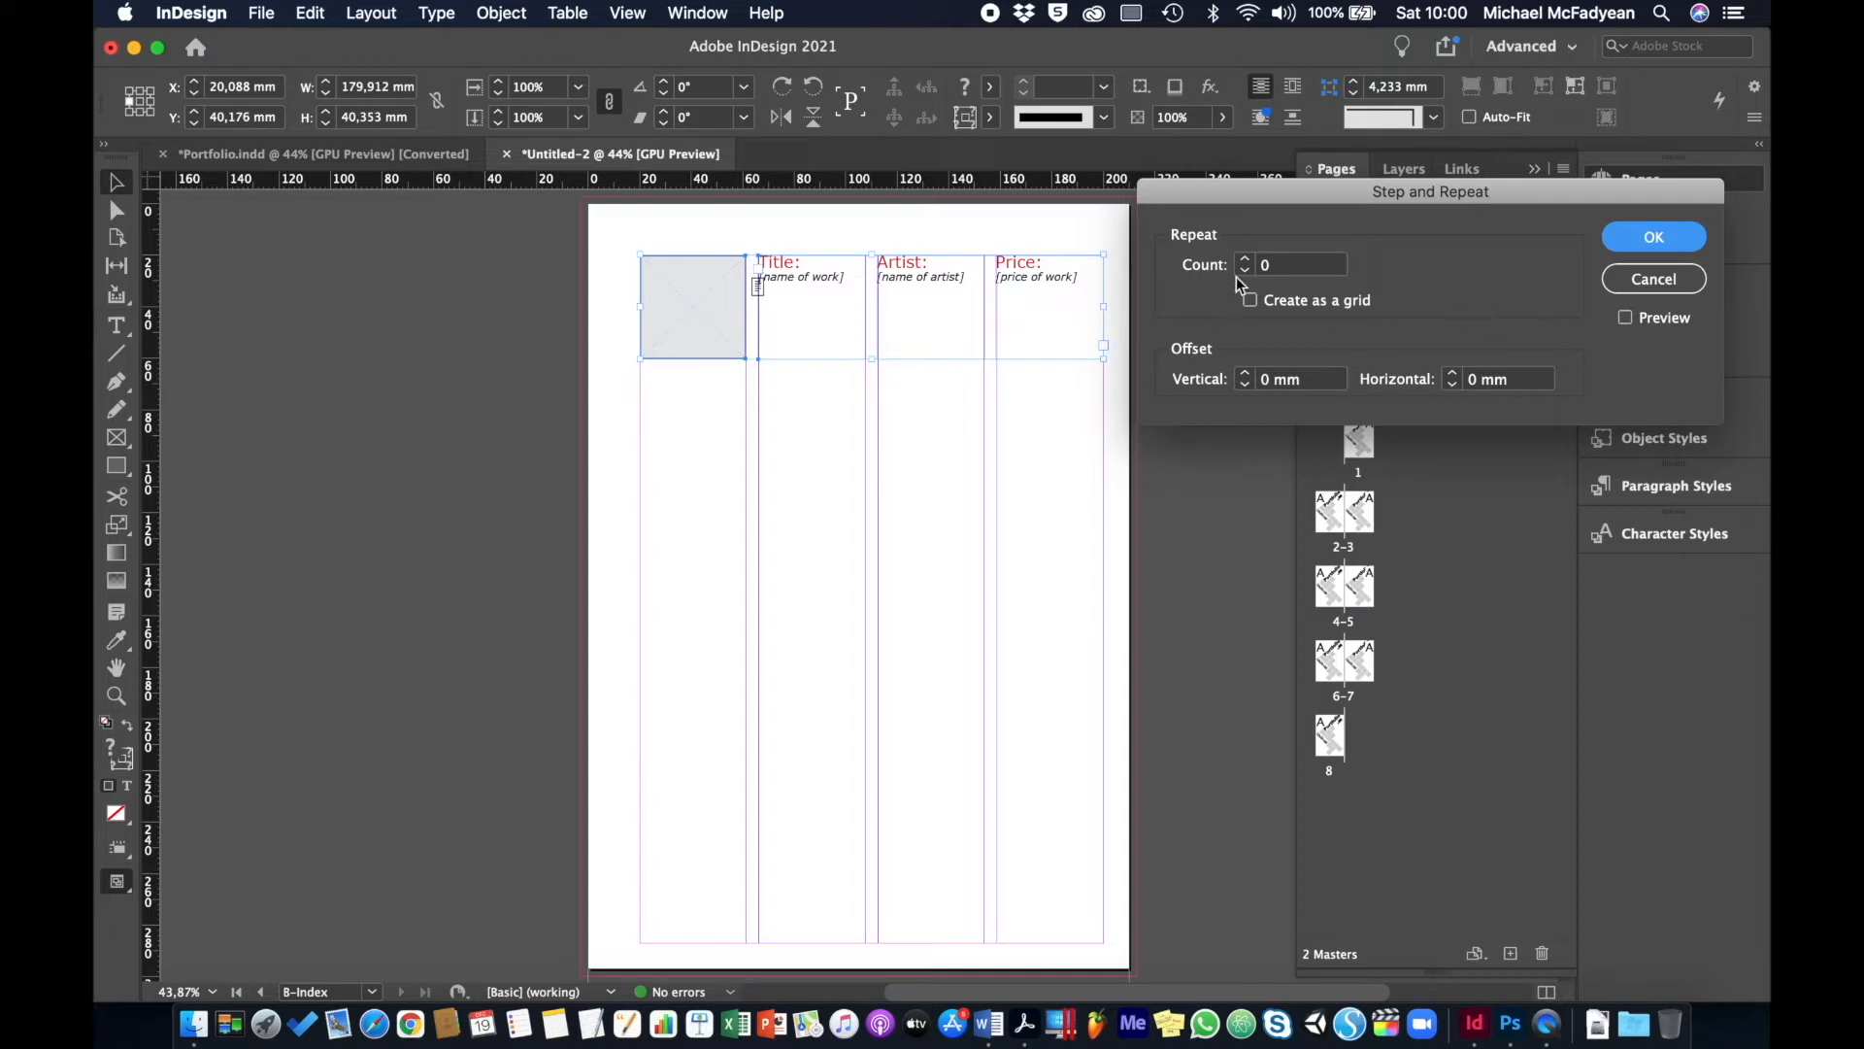
- Repeat the row 4 times with a 57 mm vertical and 0 mm horizontal offset
left_click(1246, 260)
left_click(1247, 260)
left_click(1247, 260)
left_click(1246, 260)
left_click(1290, 386)
key("shift+Up")
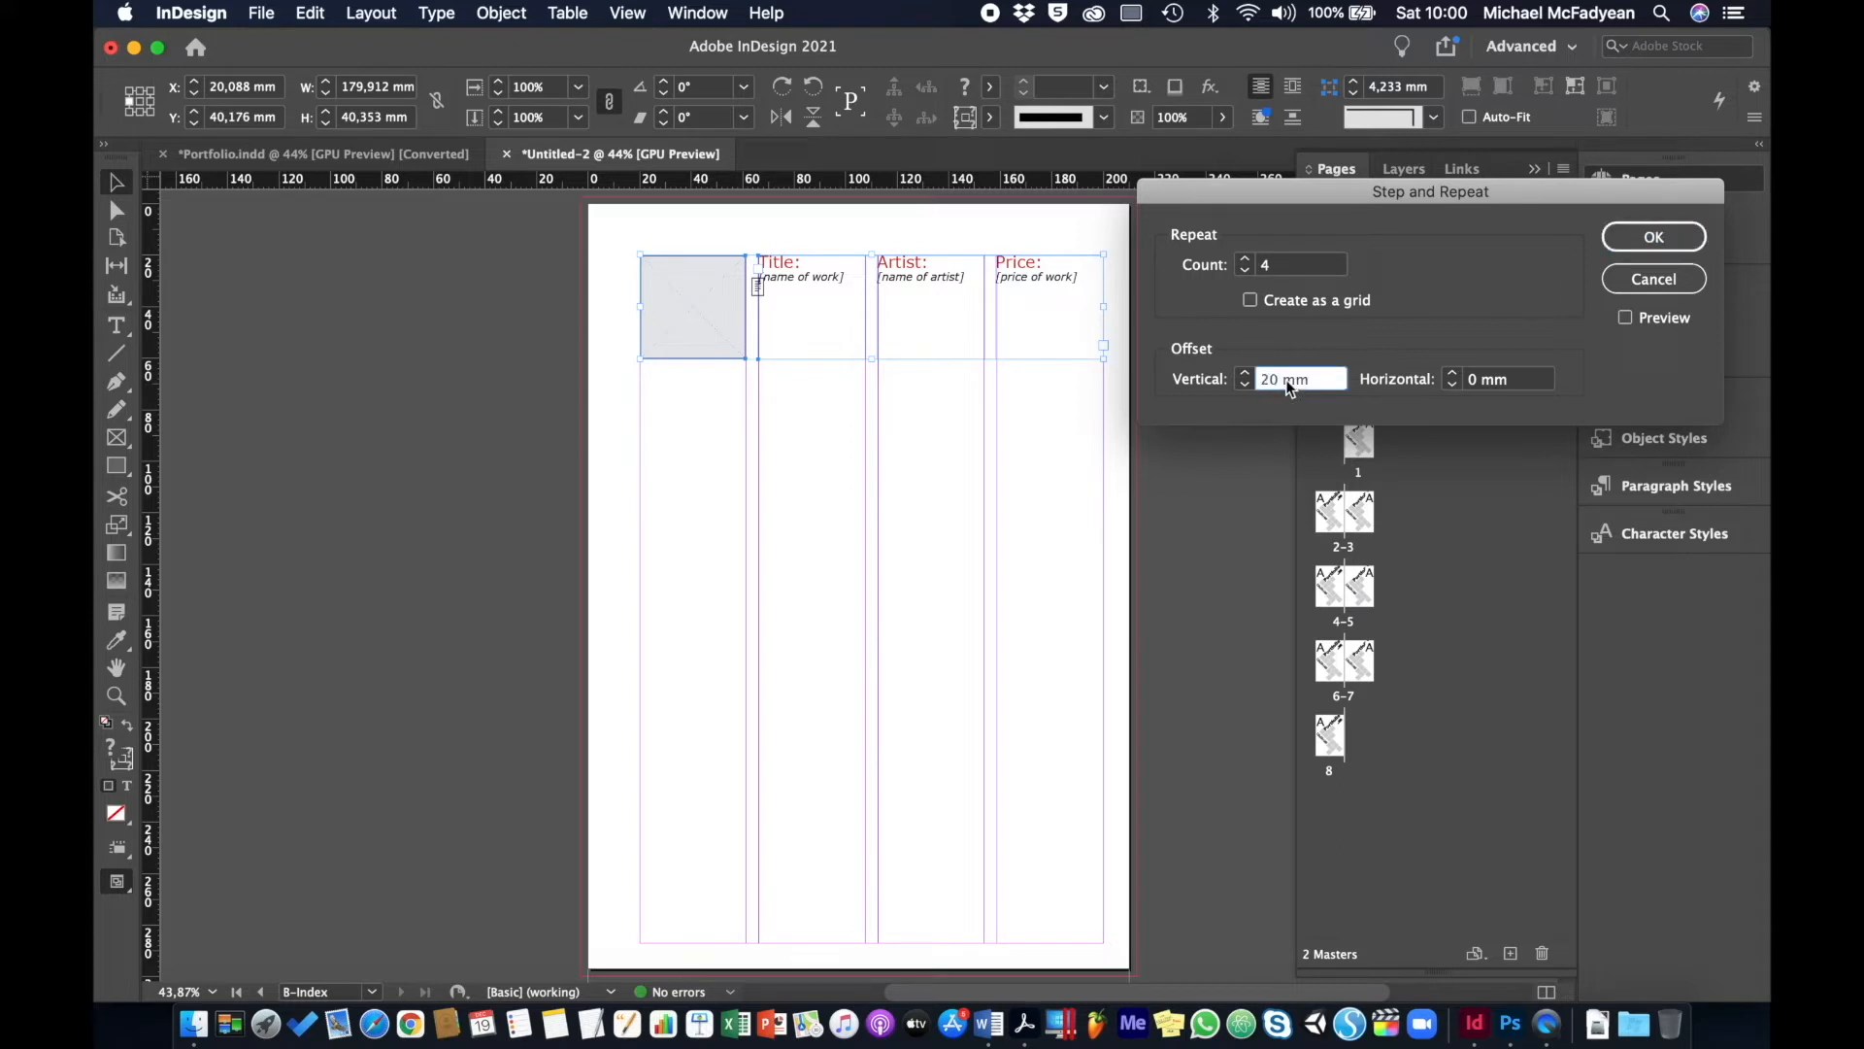
left_click(1641, 318)
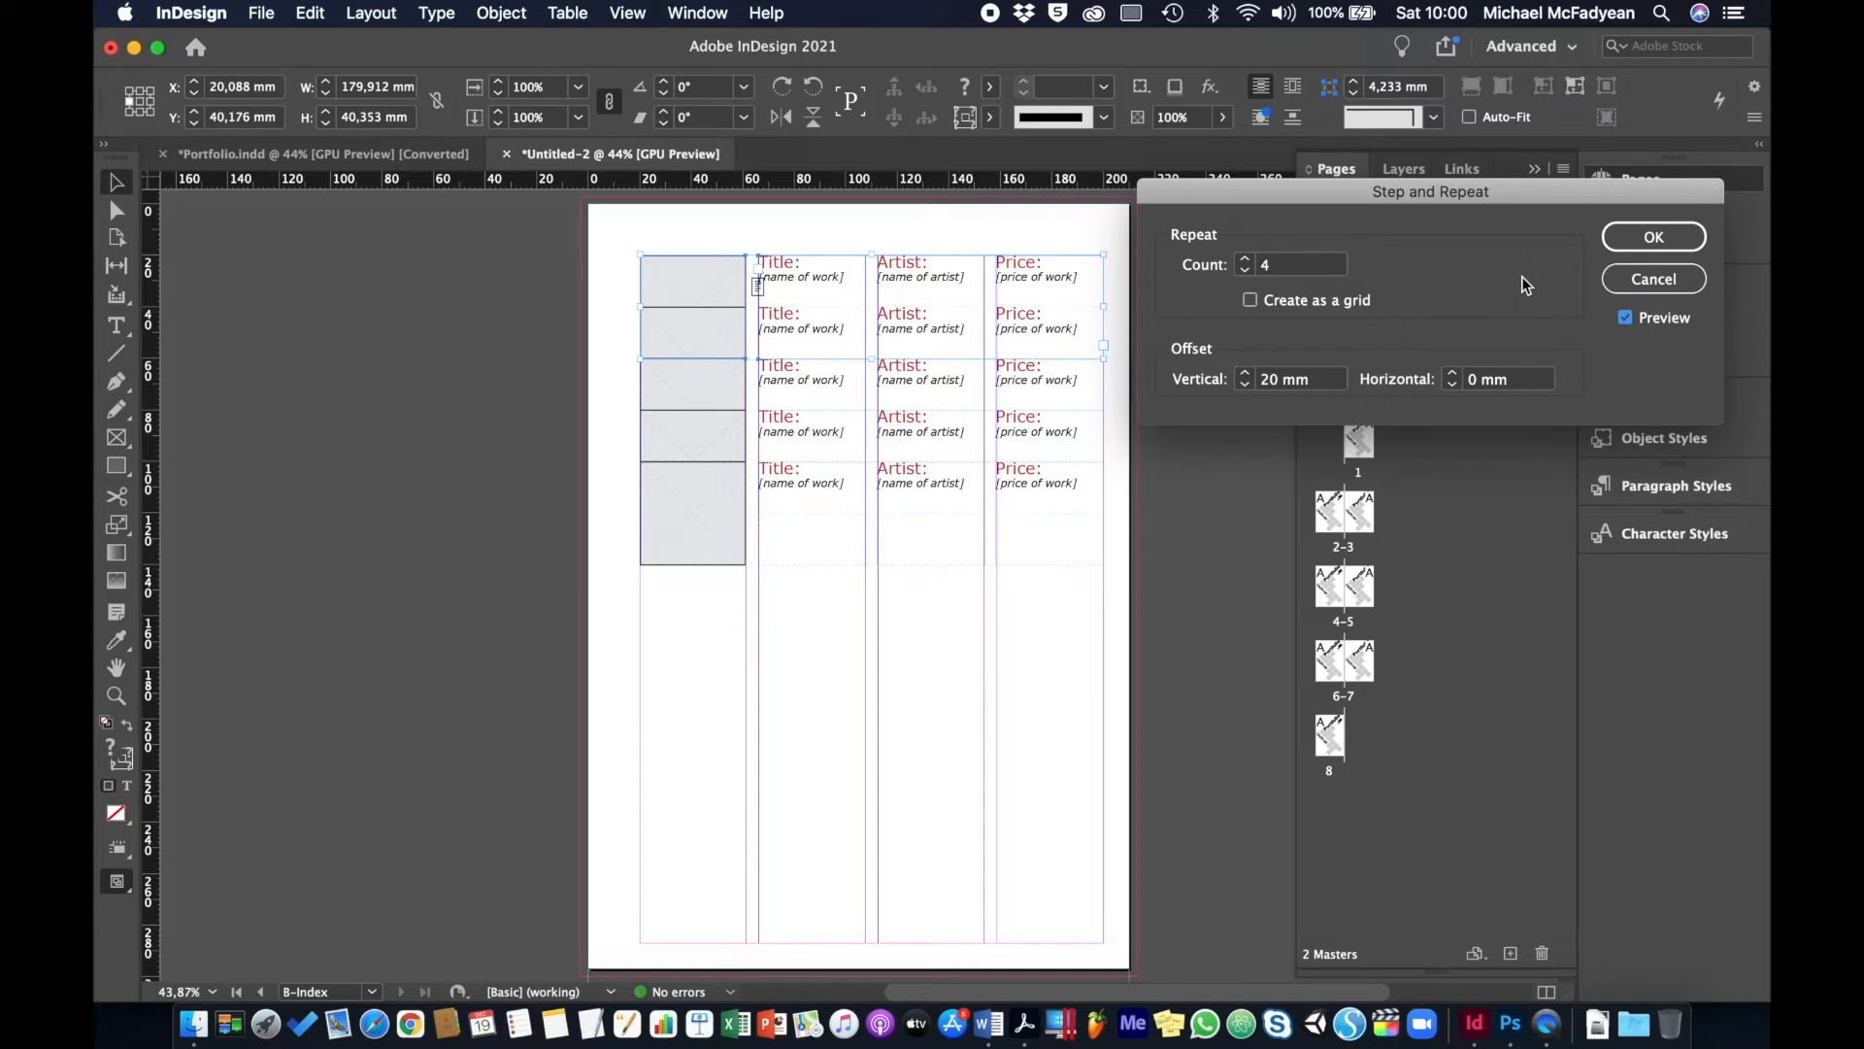
left_click(1316, 376)
key("shift+Up")
key("shift+Up")
key("shift+Up")
key("shift+Up")
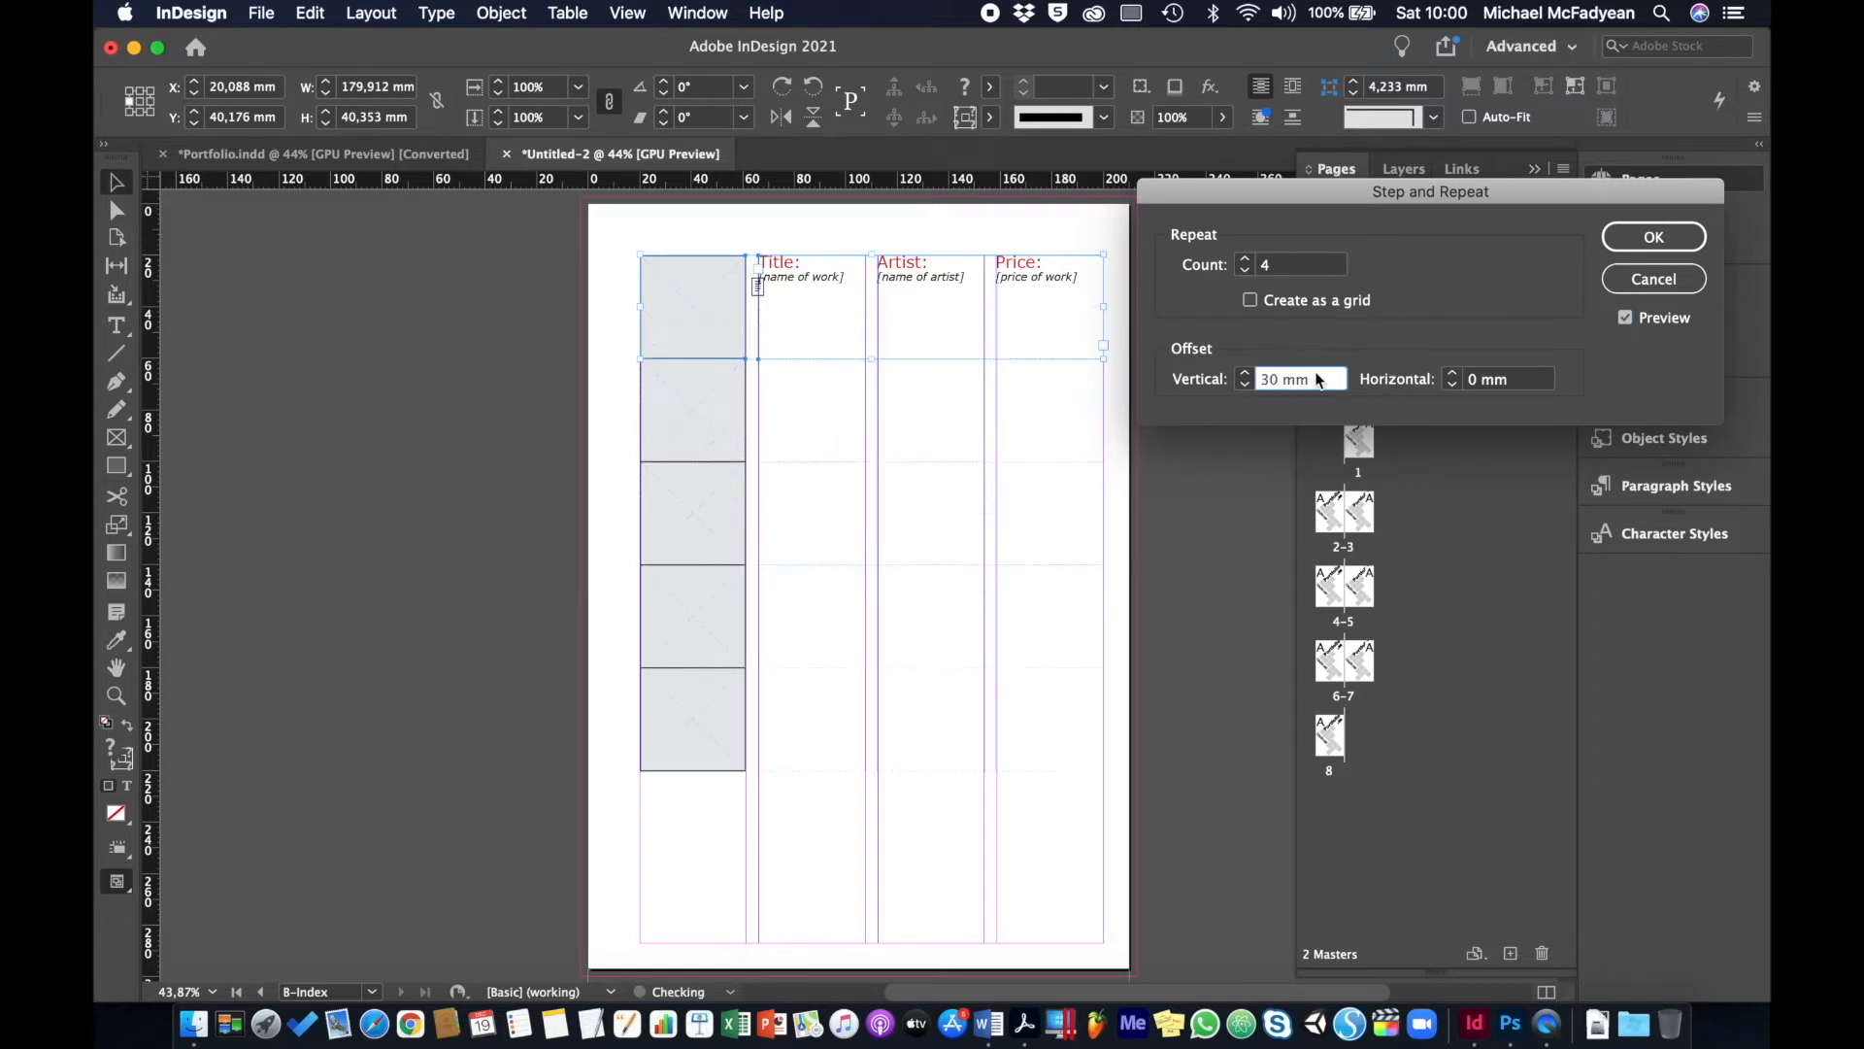
key("Down")
key("Down")
key("Down")
key("Down")
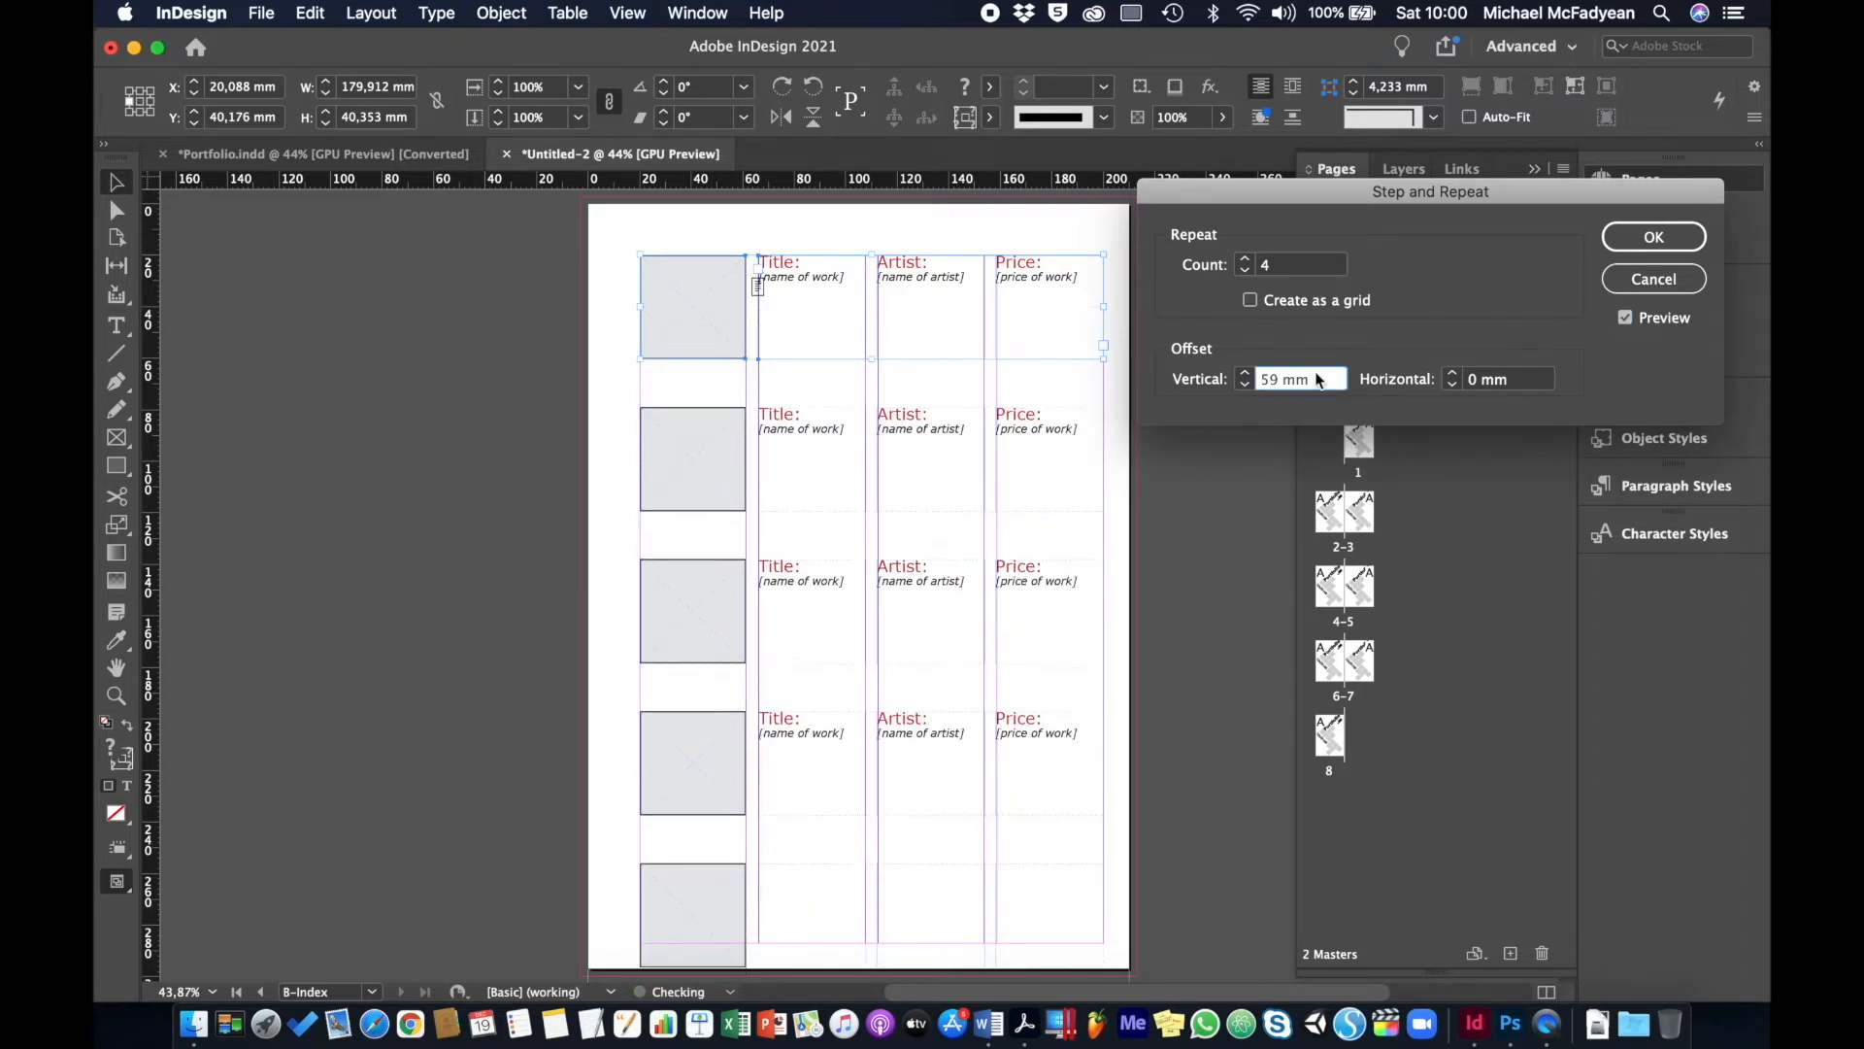
key("Up")
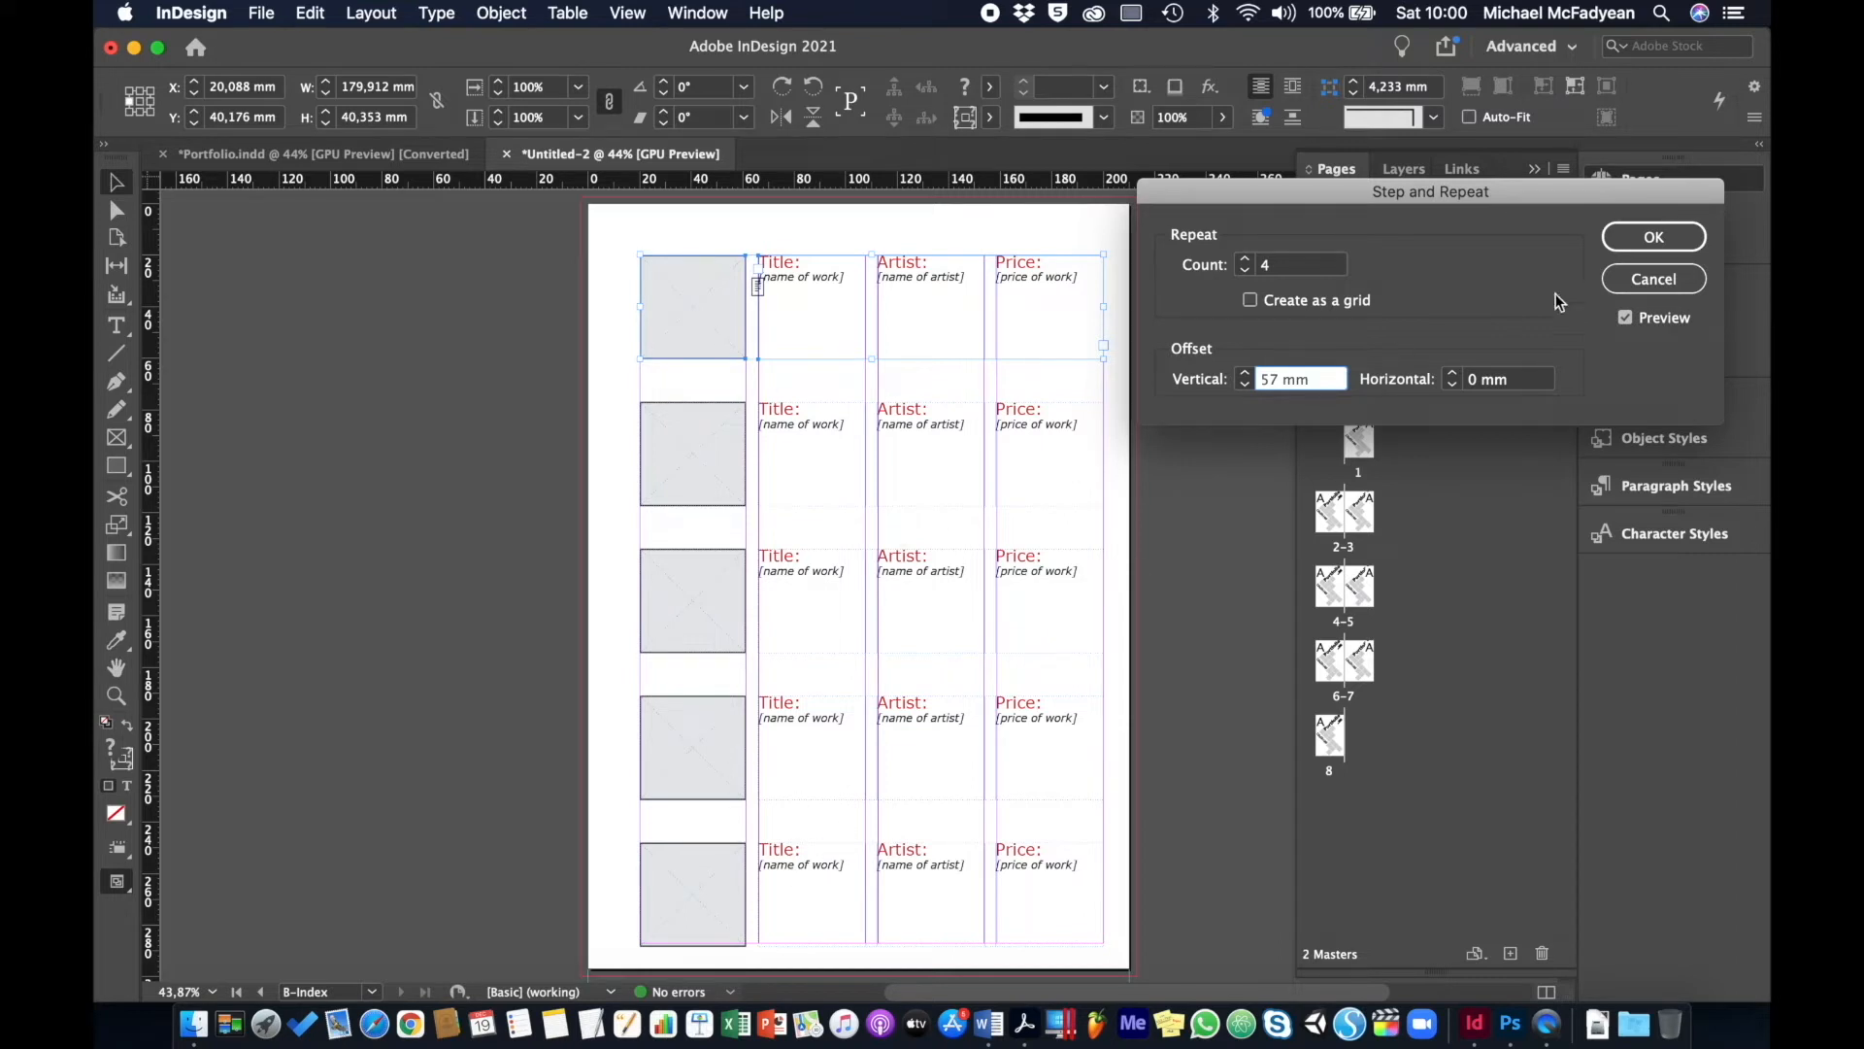
left_click(1687, 243)
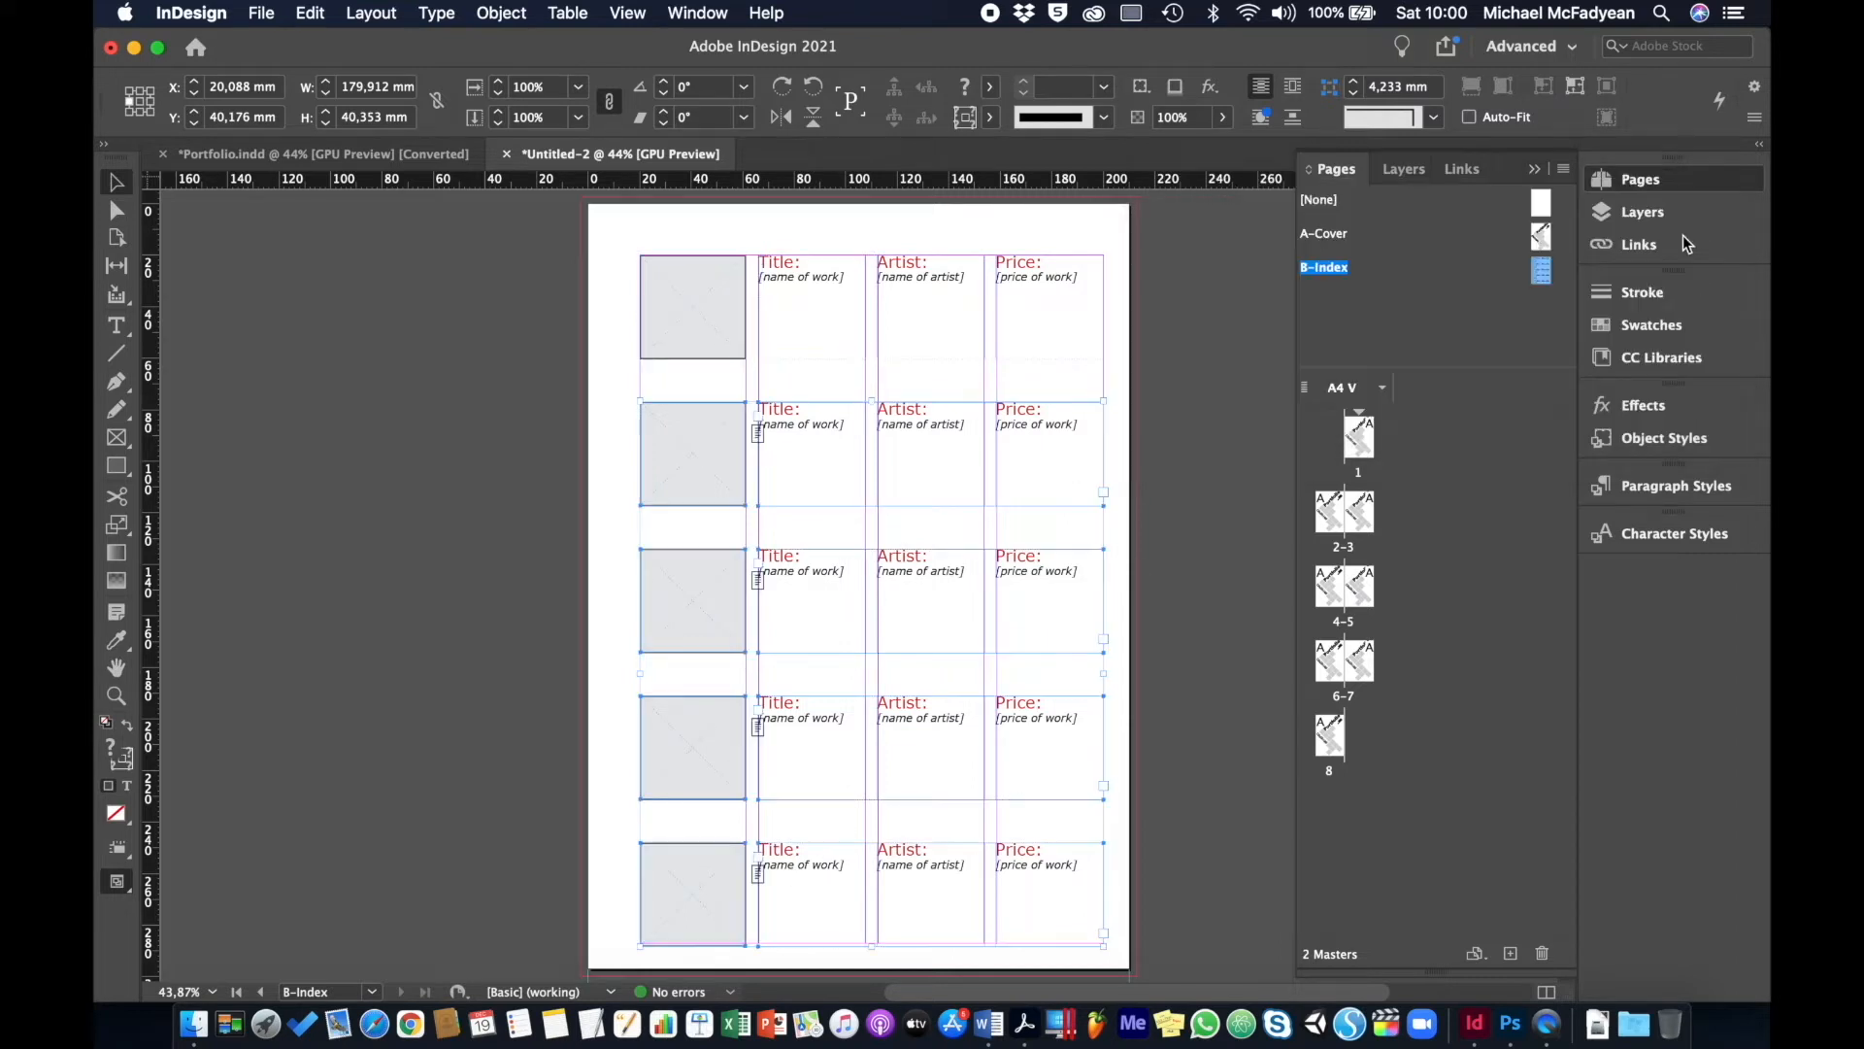
- Load the master pages from Portfolio.indd into Untitled-2
left_click(1182, 377)
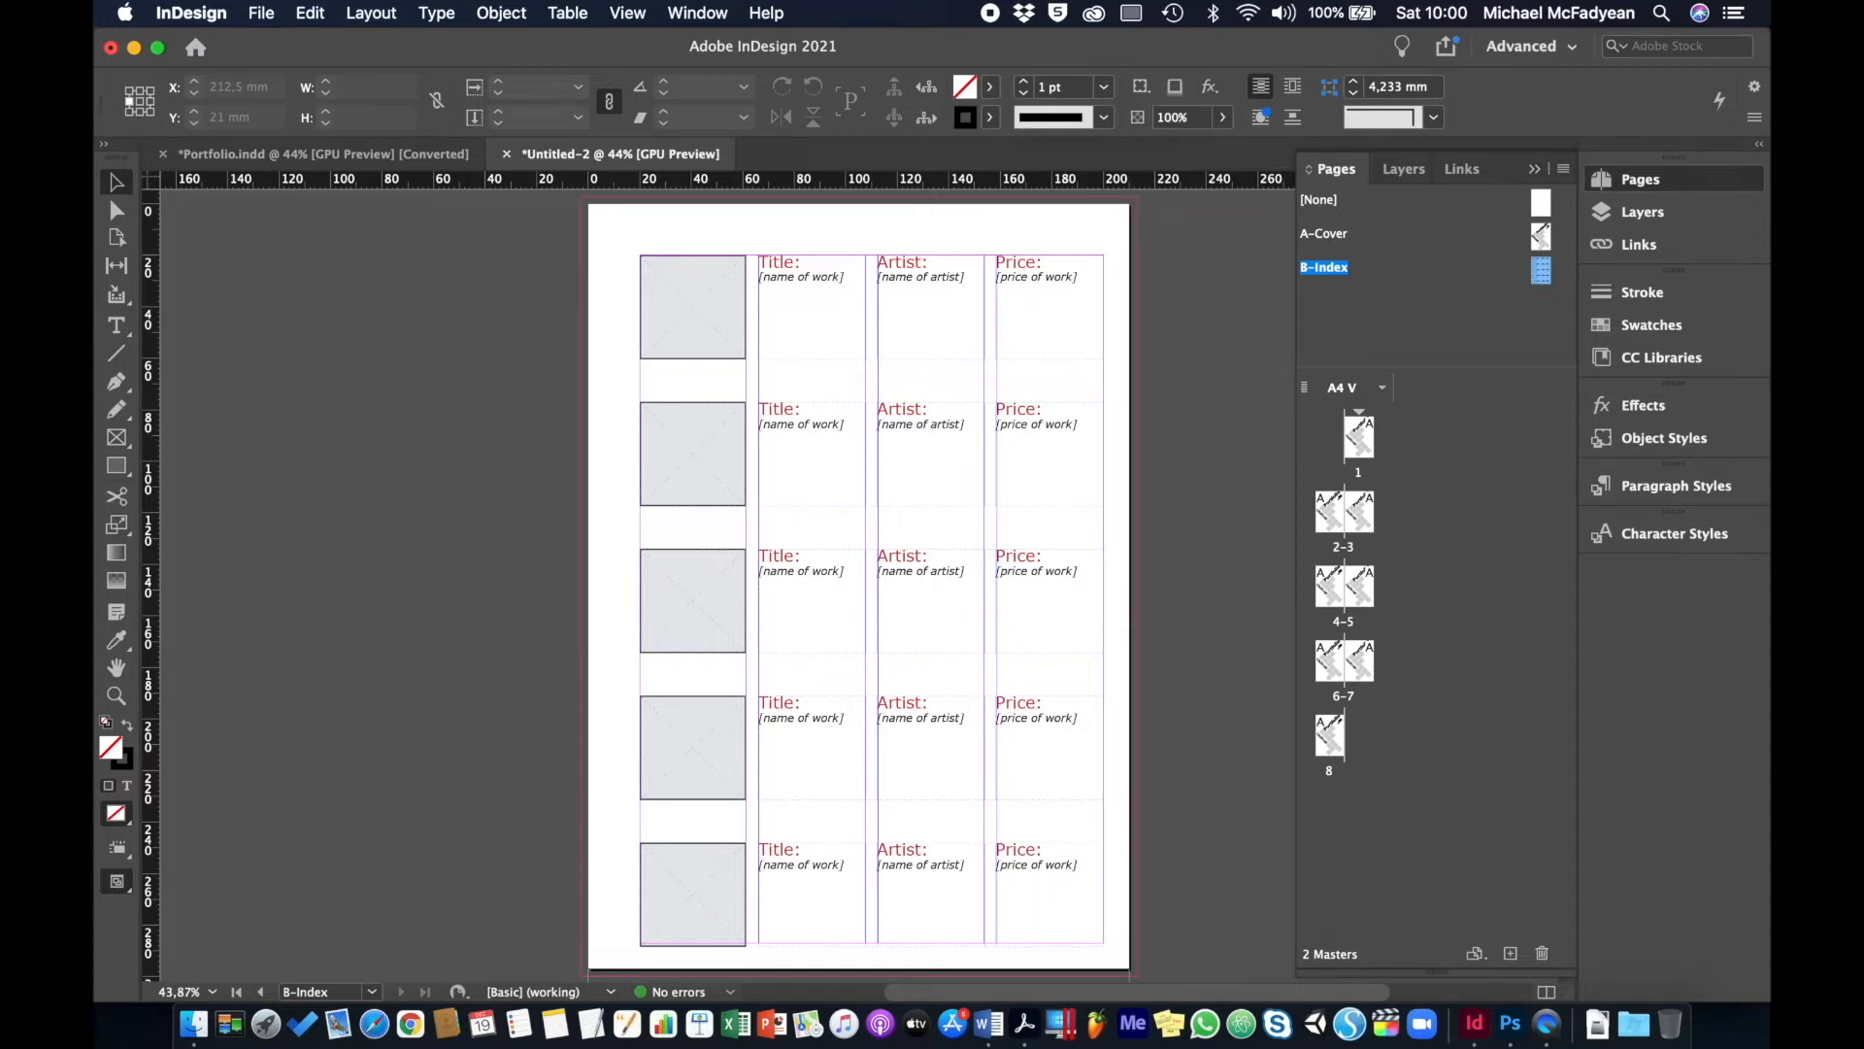
left_click(1564, 169)
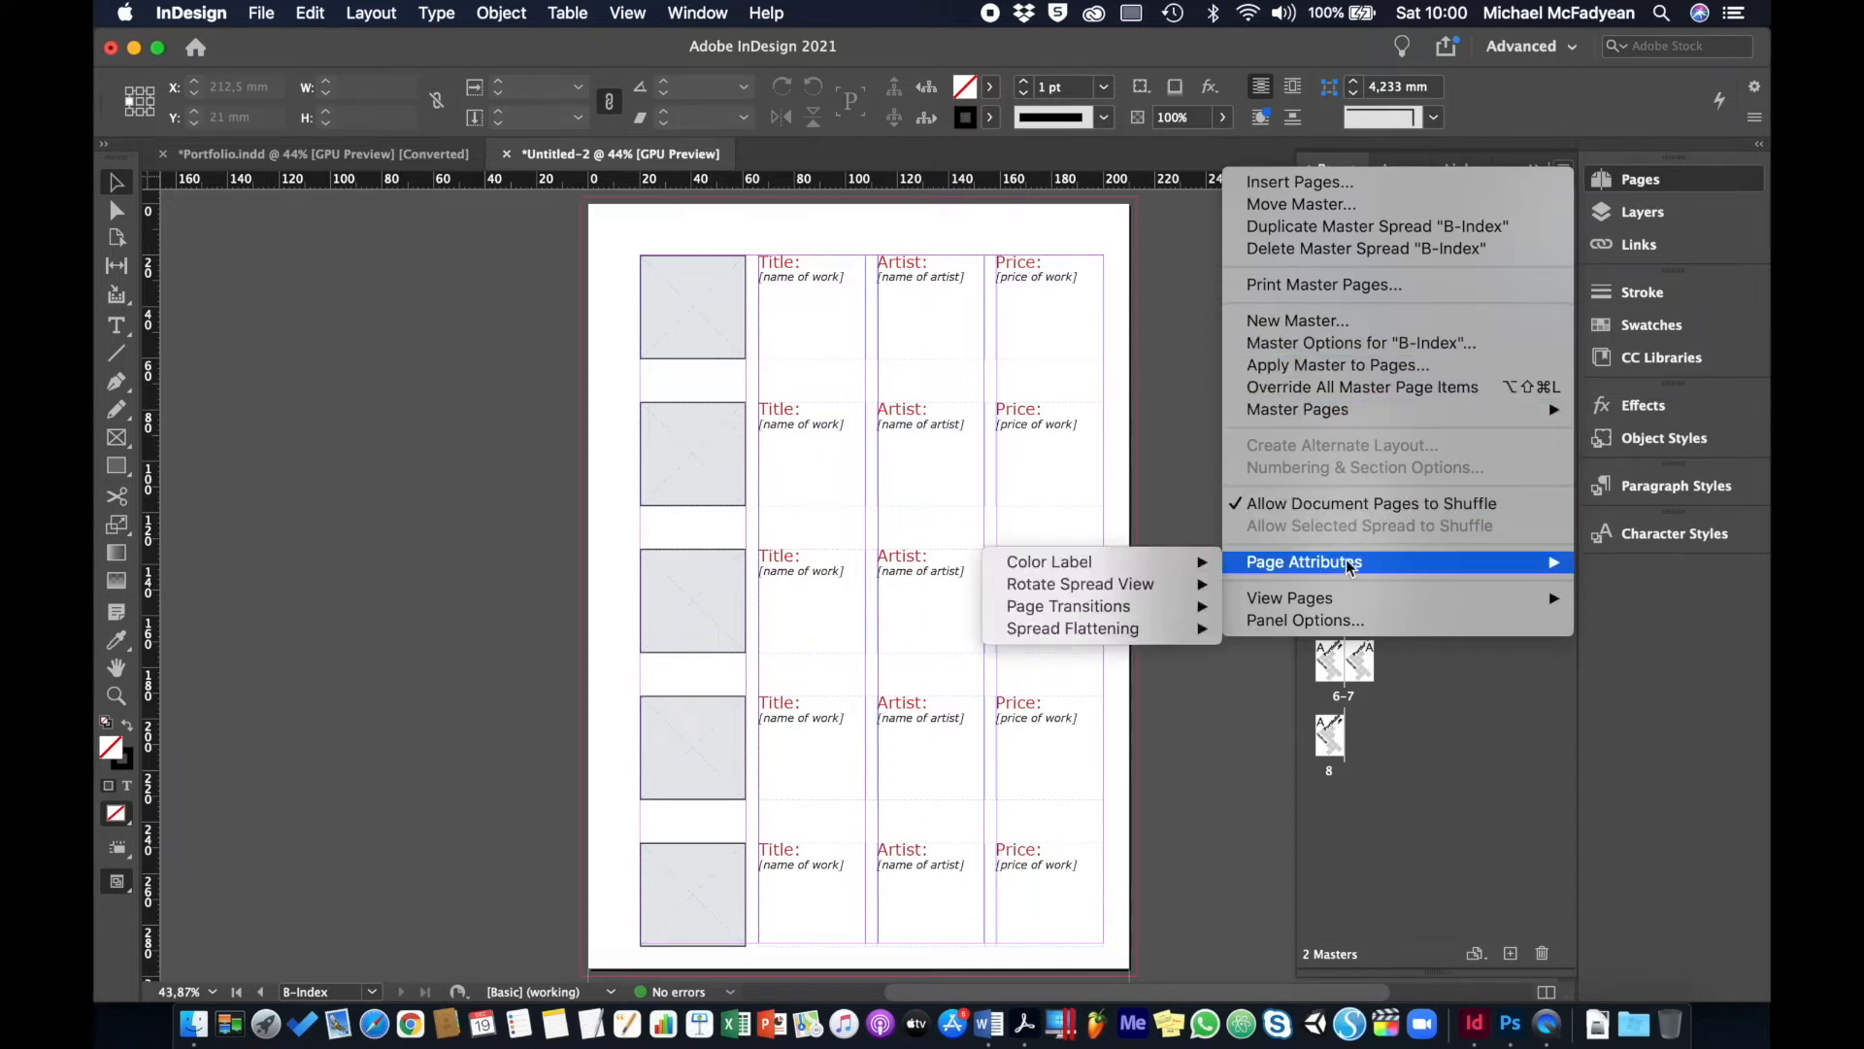
mouse_move(1348, 568)
mouse_move(1382, 412)
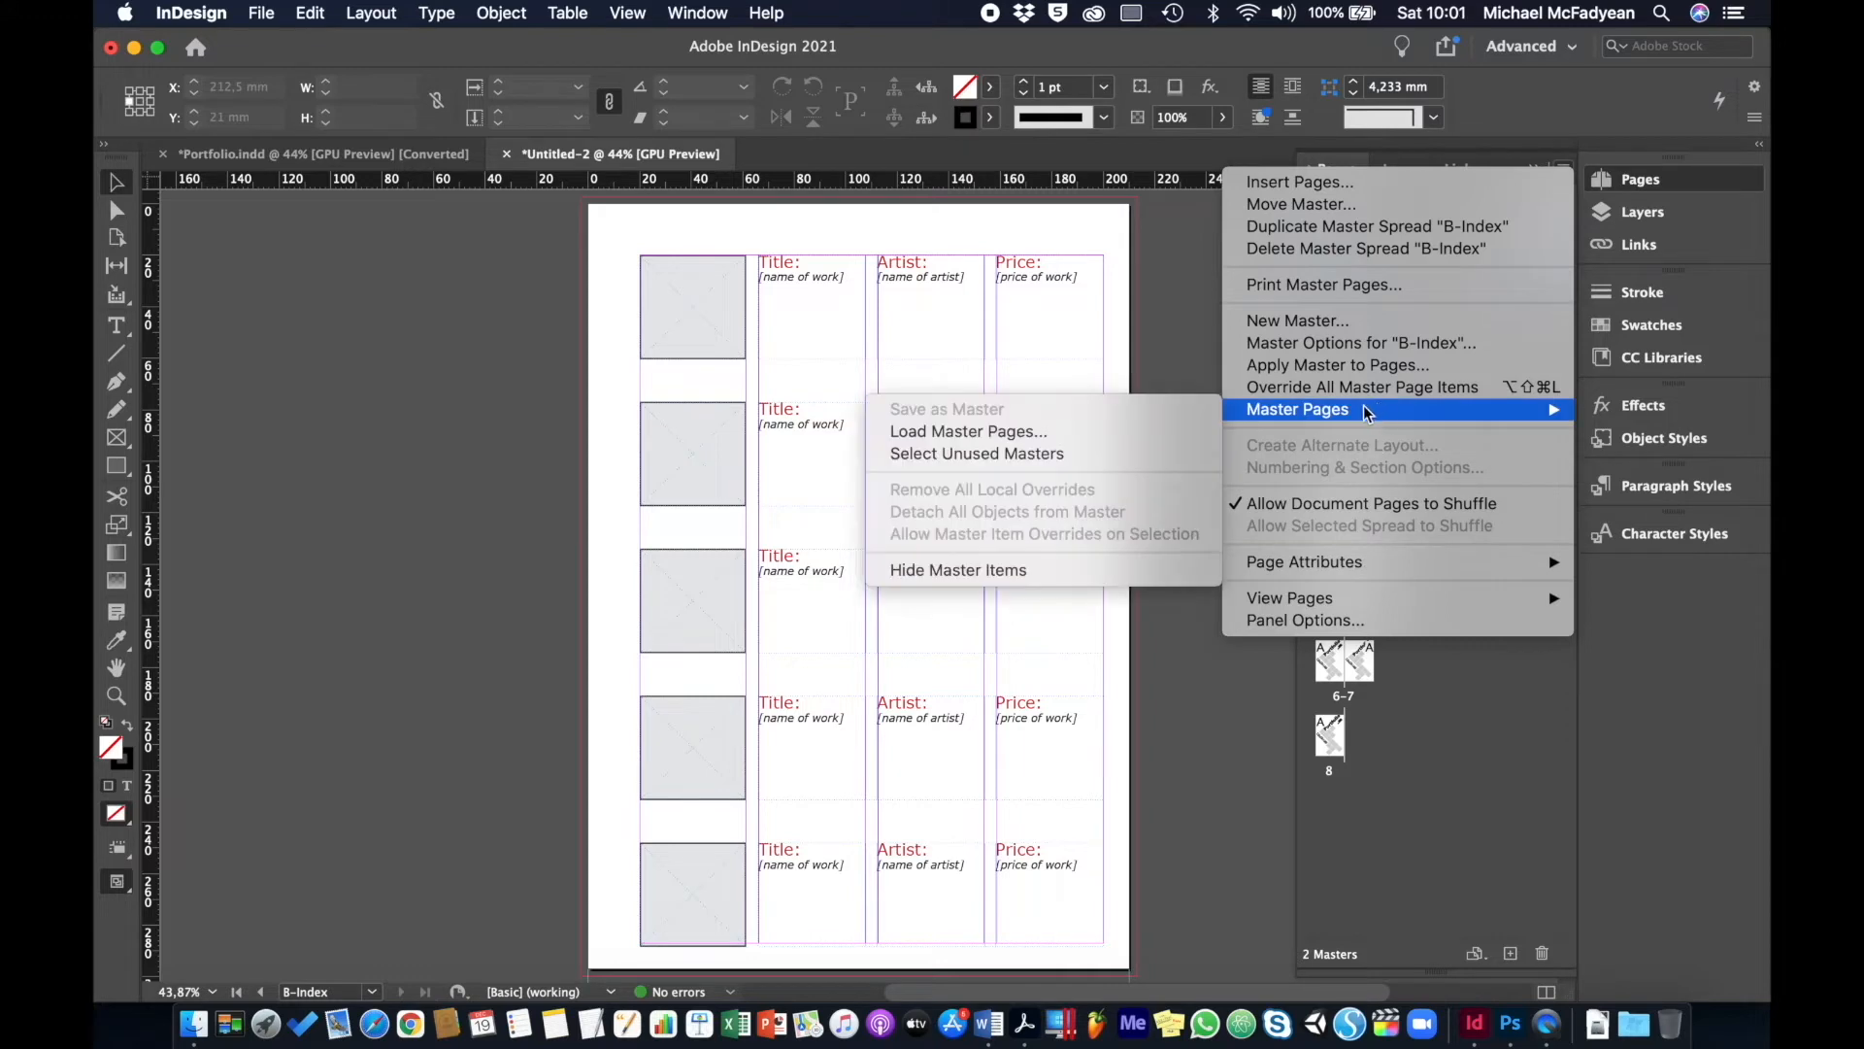
left_click(1027, 432)
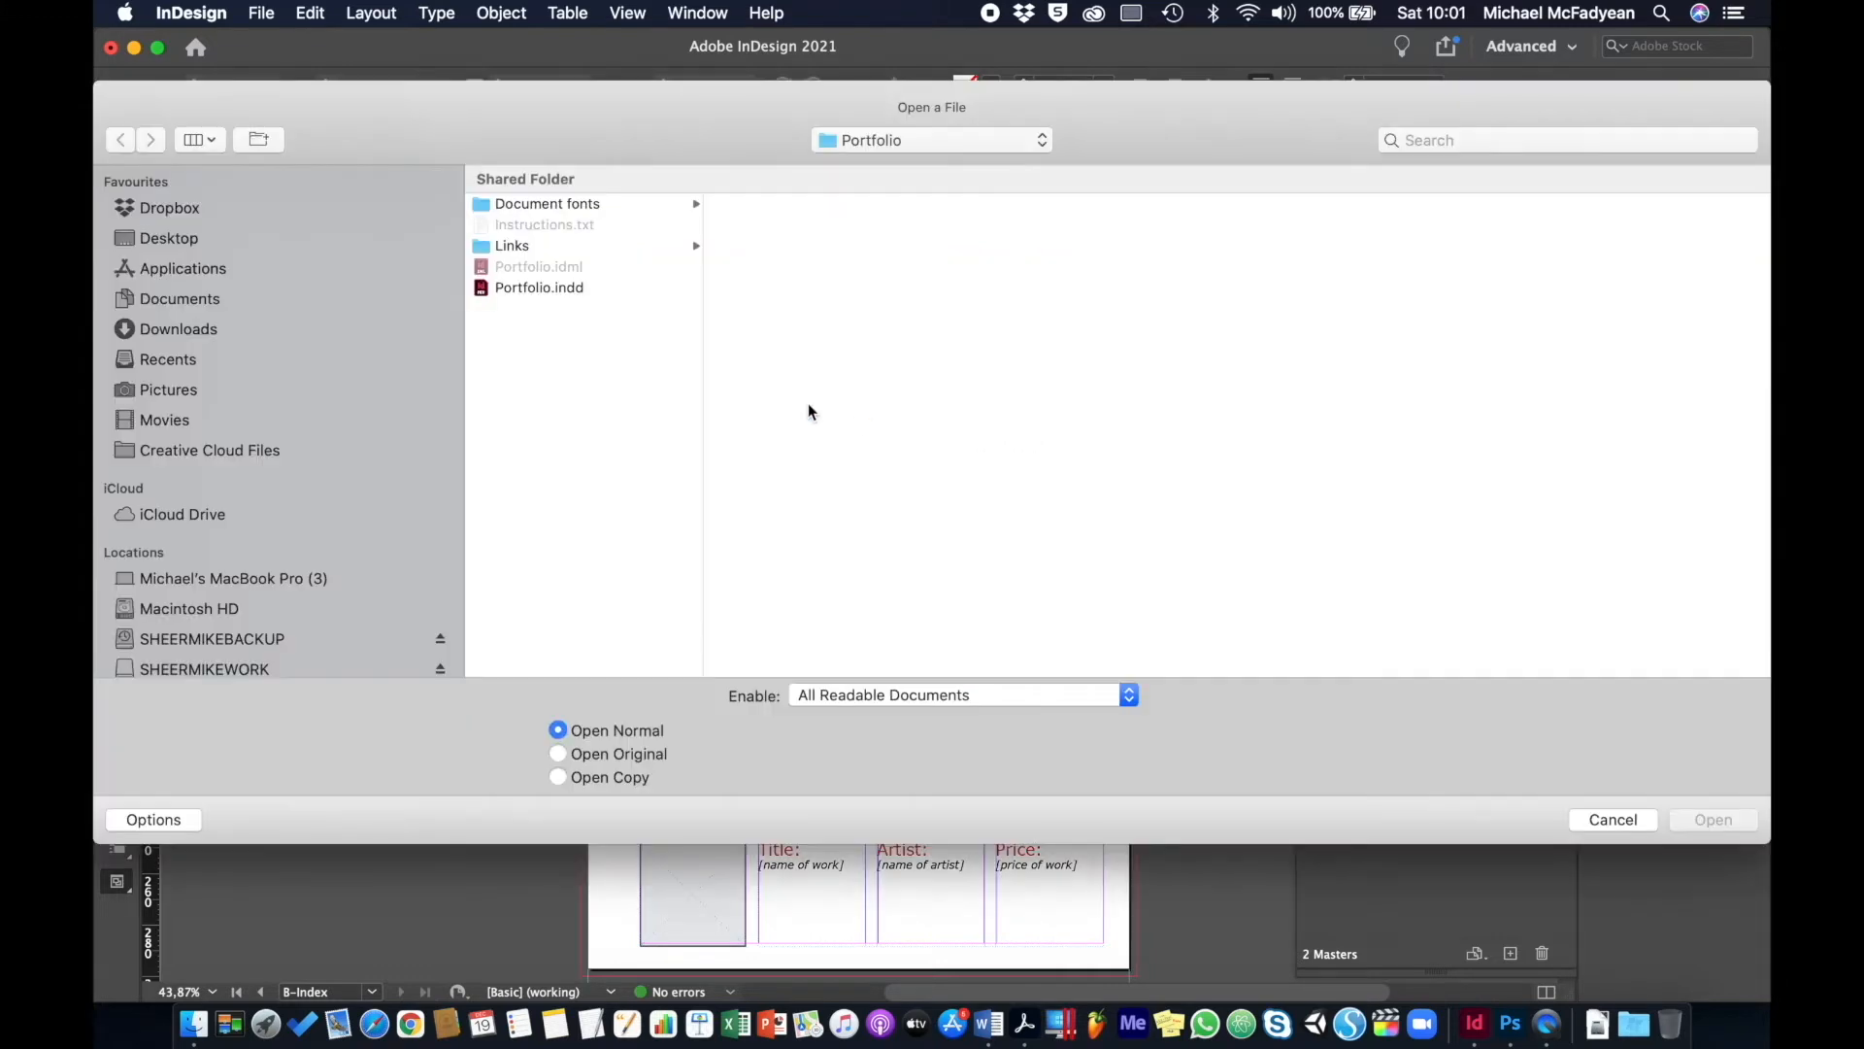
left_click(536, 288)
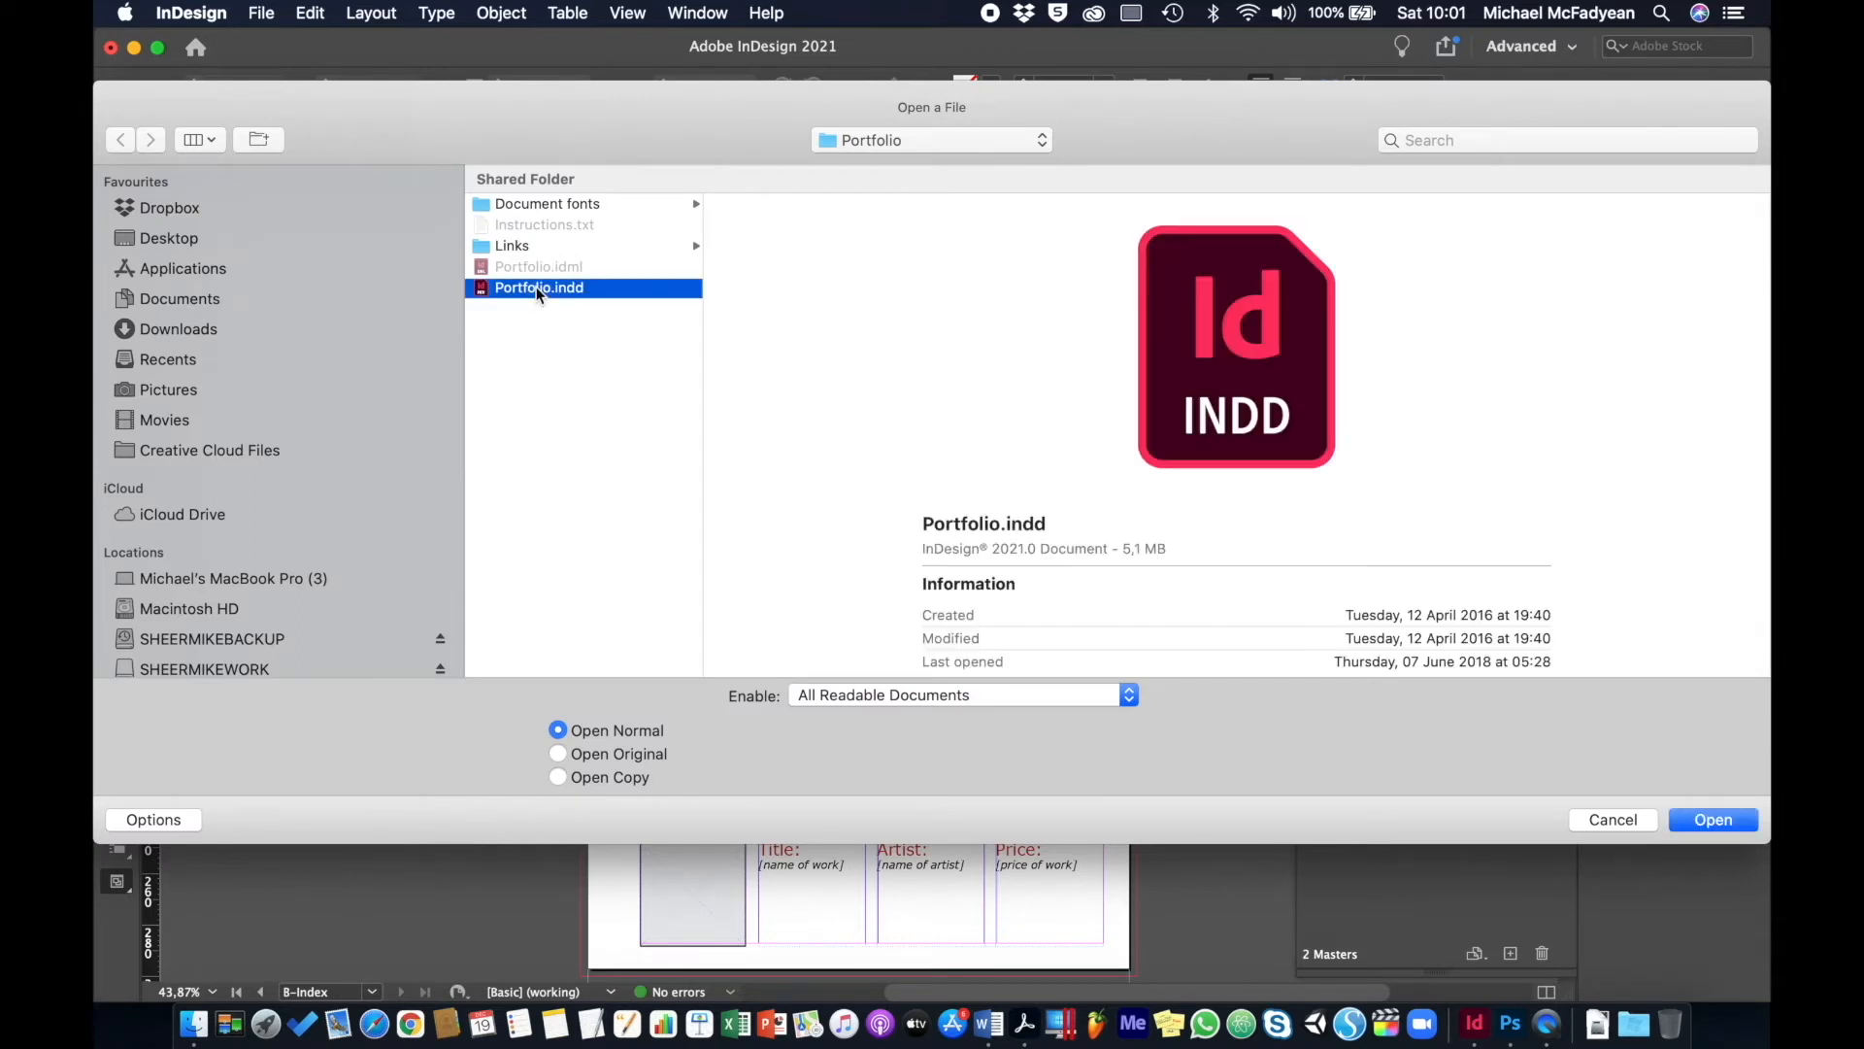
left_click(1711, 821)
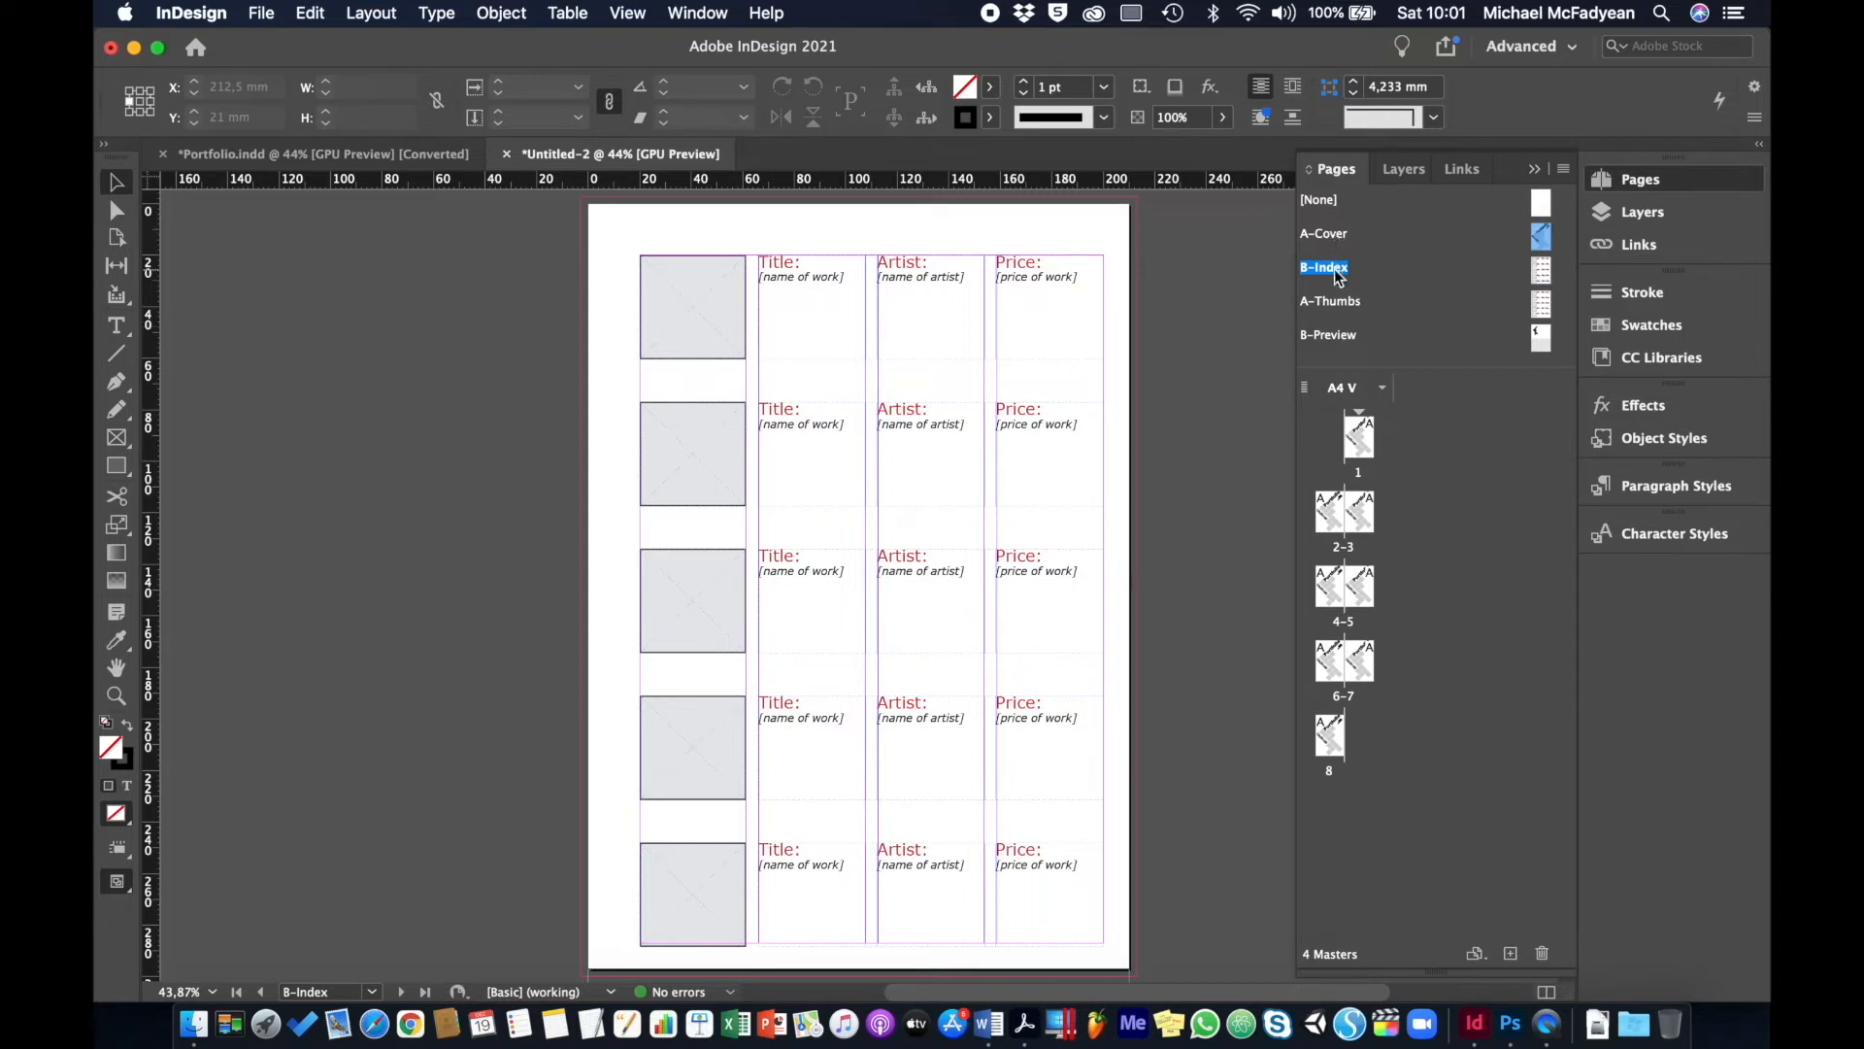
- View the A-Thumbs master, then delete the A-Thumbs master spread
left_click(1336, 303)
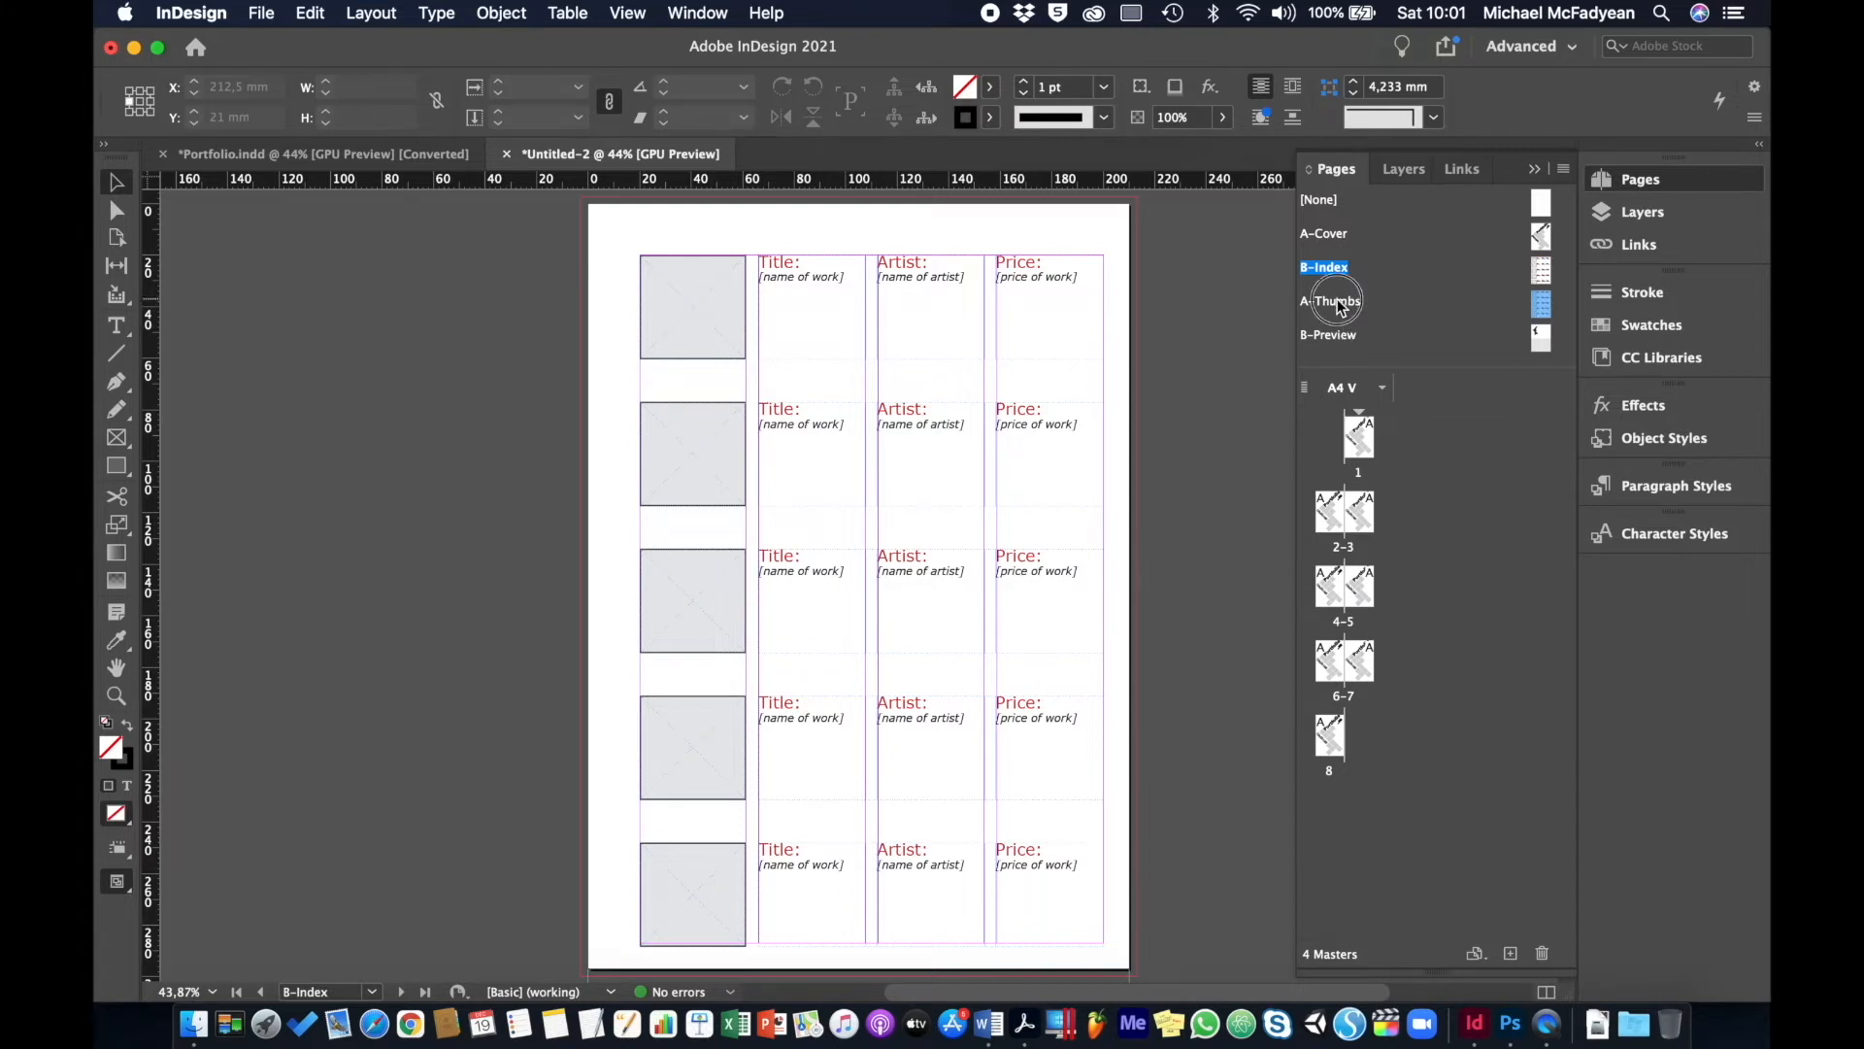
double_click(1338, 304)
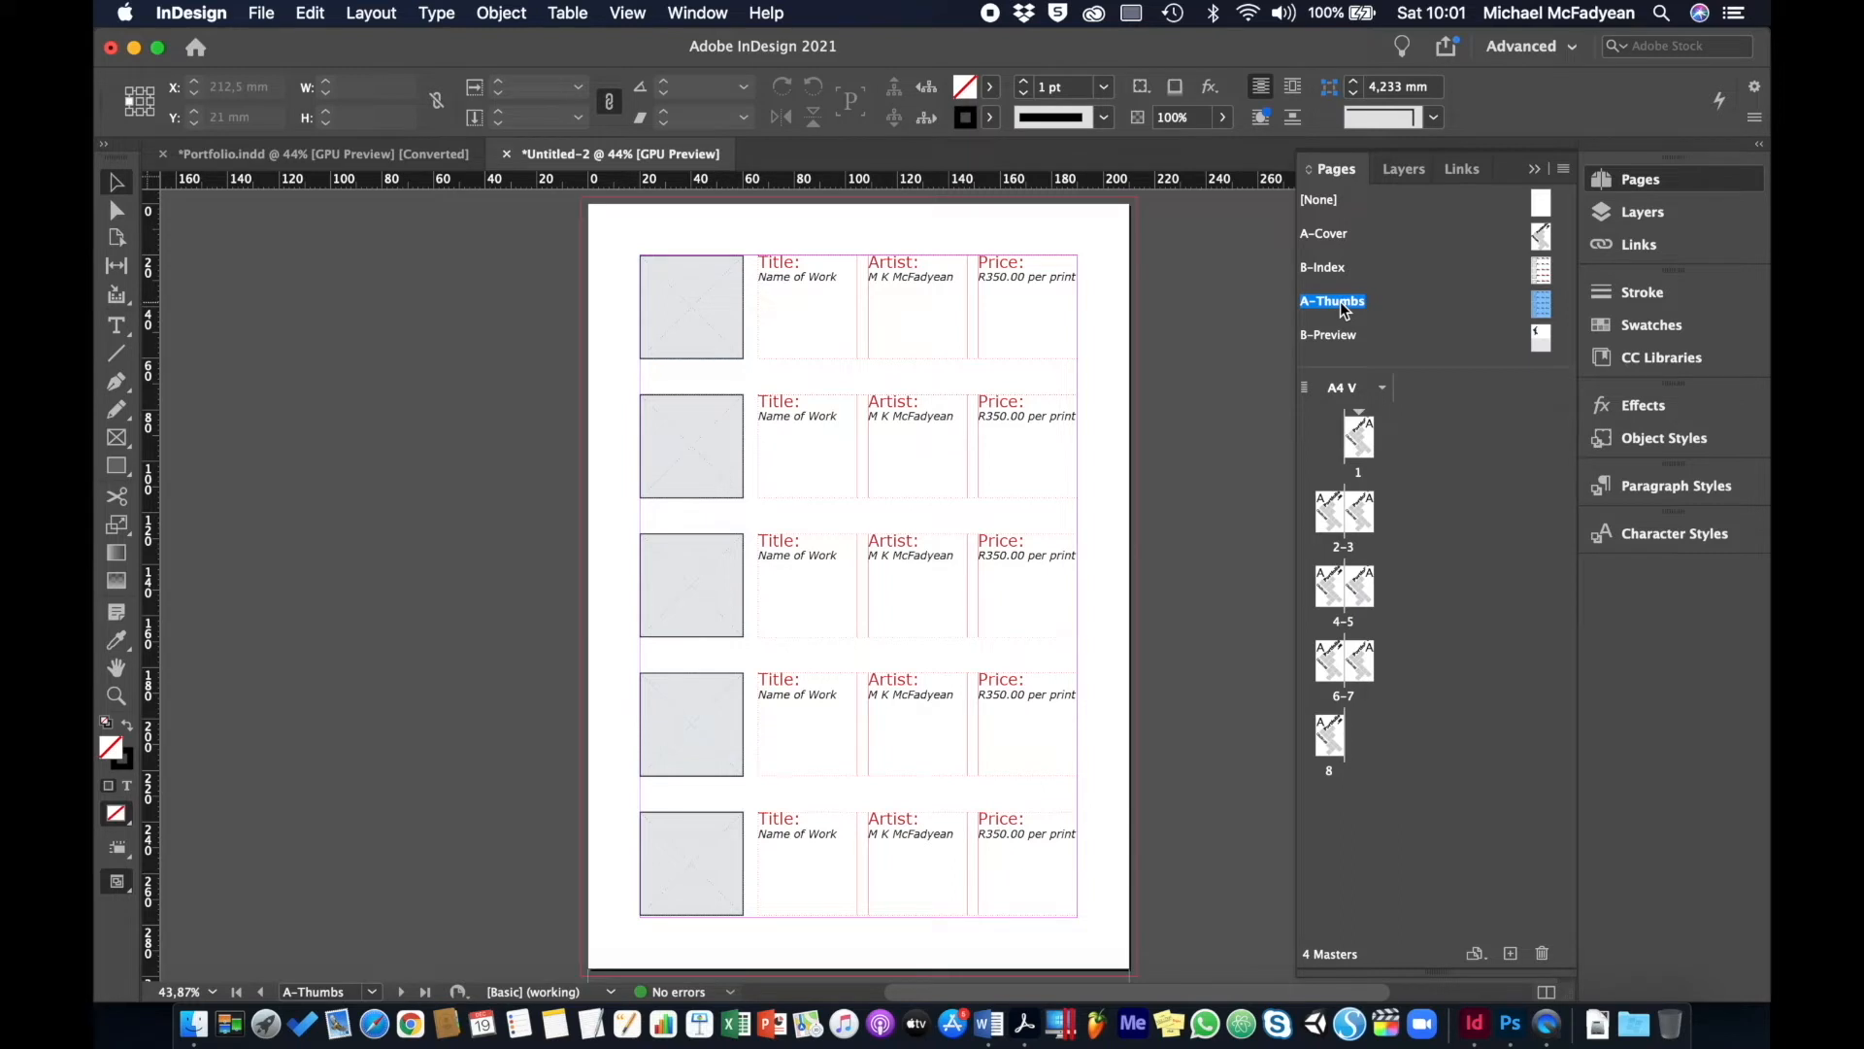
right_click(1342, 309)
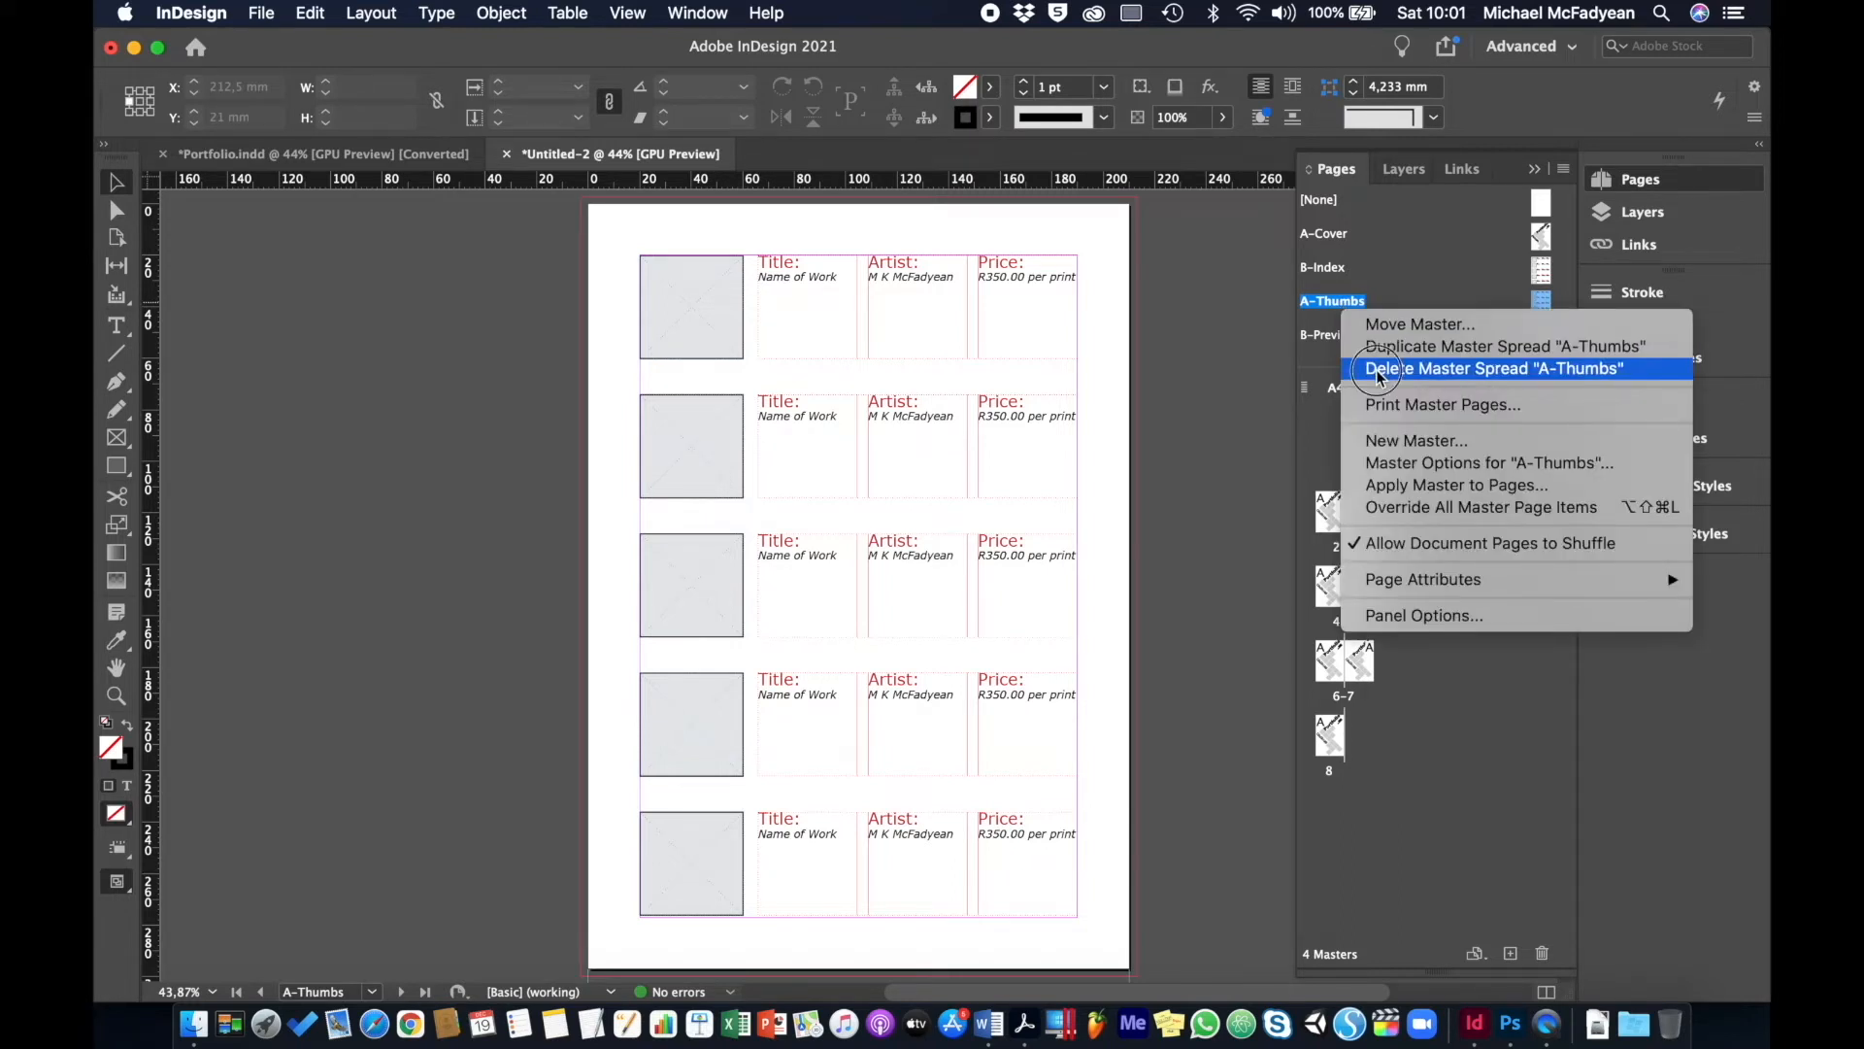
left_click(1376, 369)
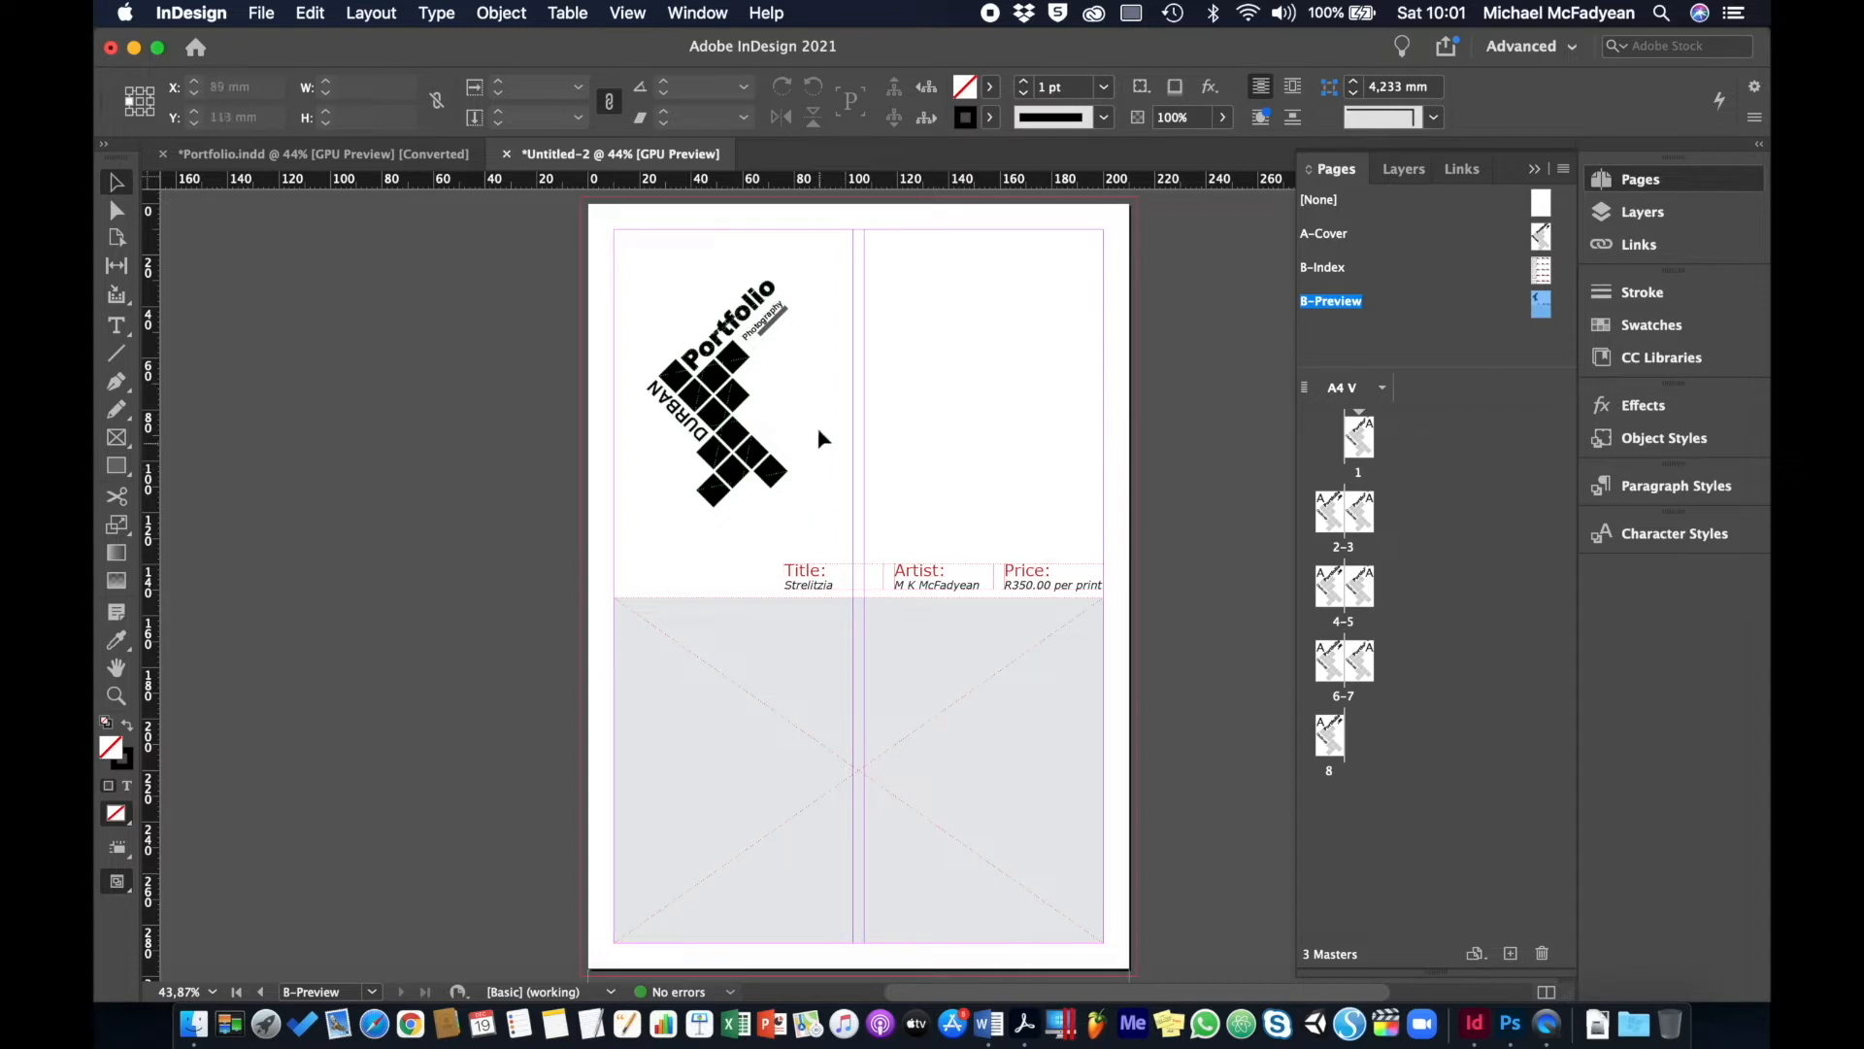
- Overwrite the B-Preview caption's Strelitzia, artist and price text with [name of work], [name of artist], [price of work]
left_click(830, 590)
key("super+1")
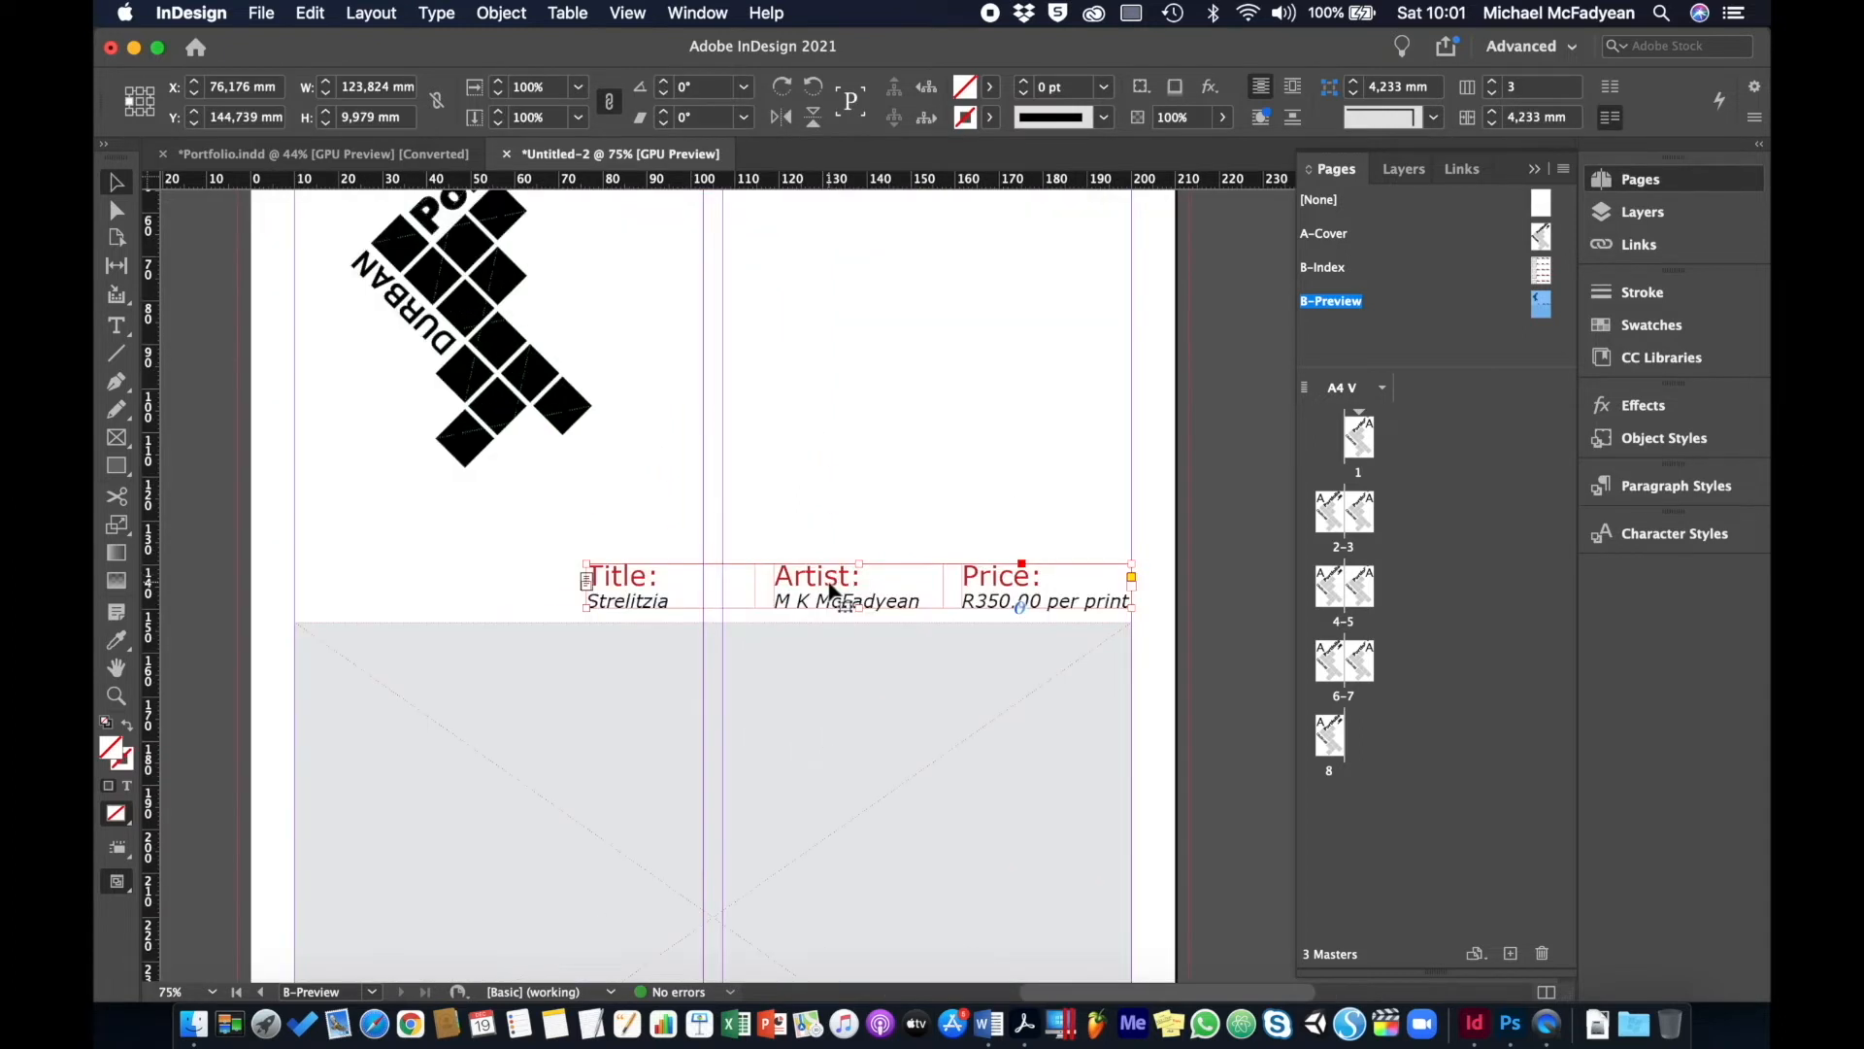
double_click(564, 602)
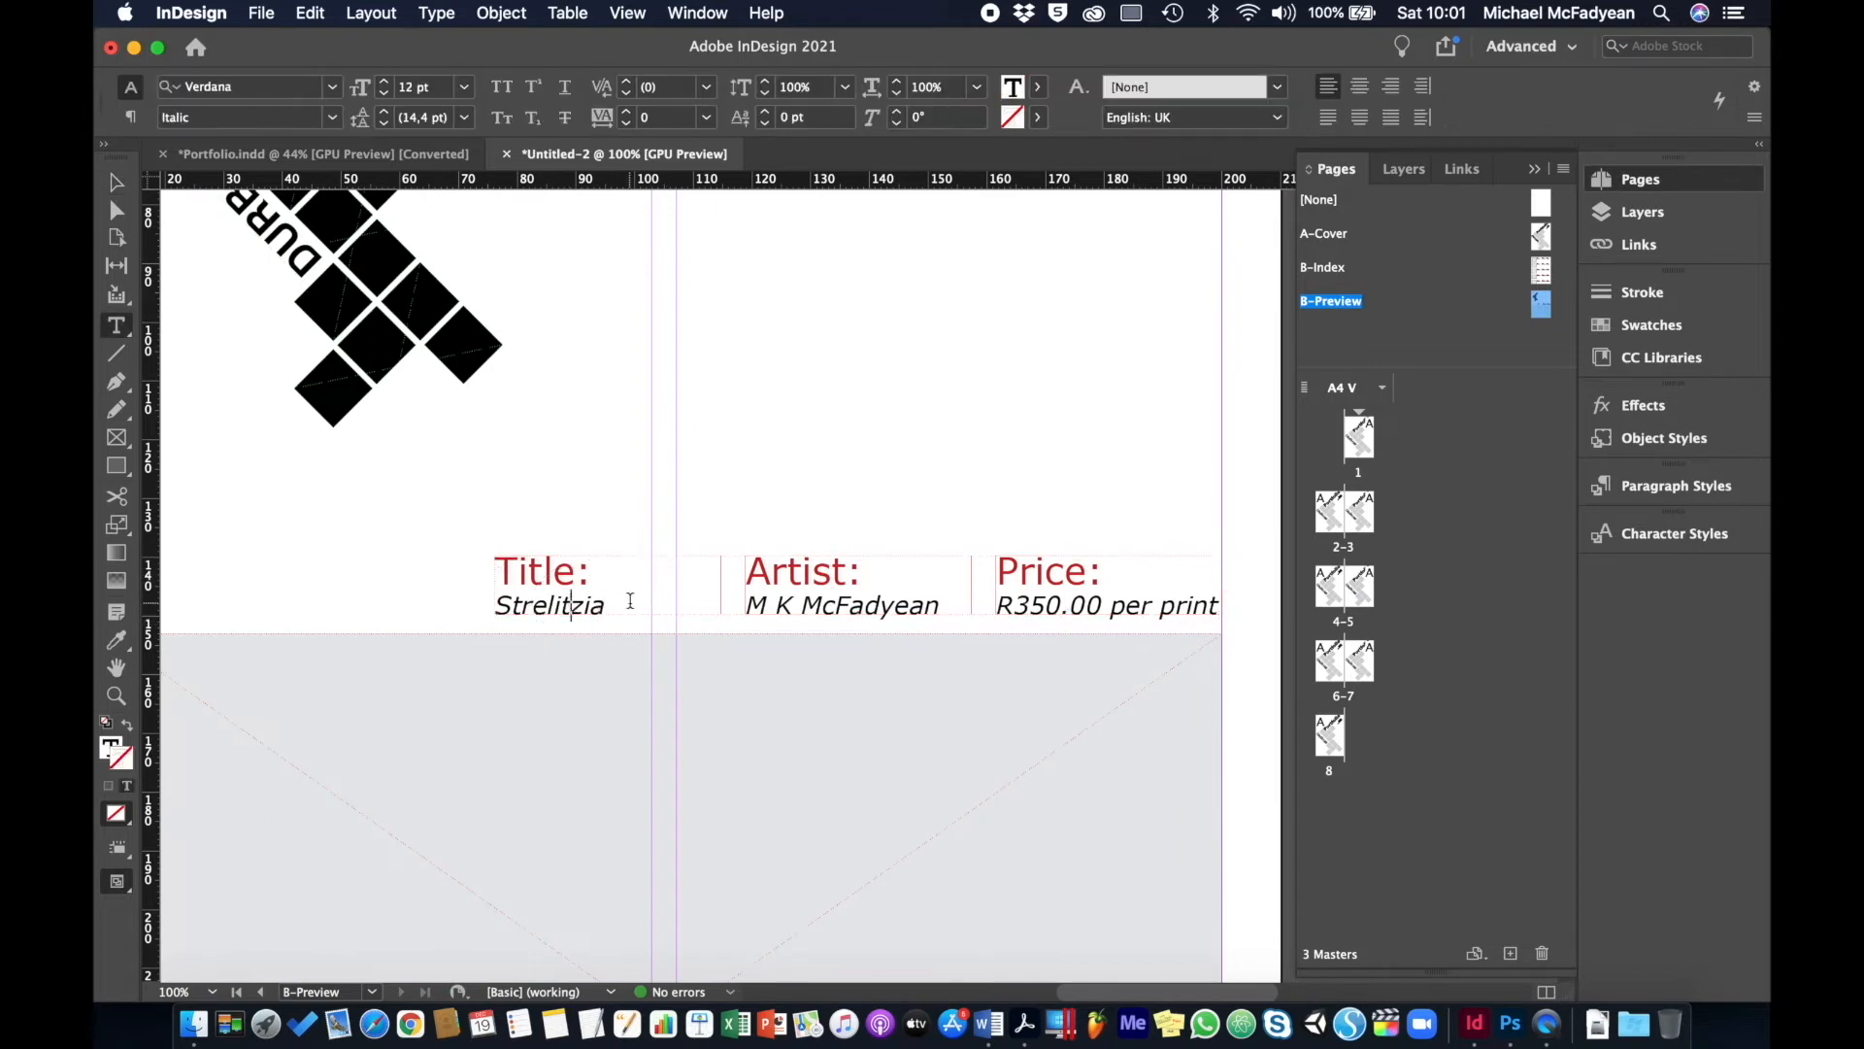
left_click_drag(611, 607, 481, 613)
type("[")
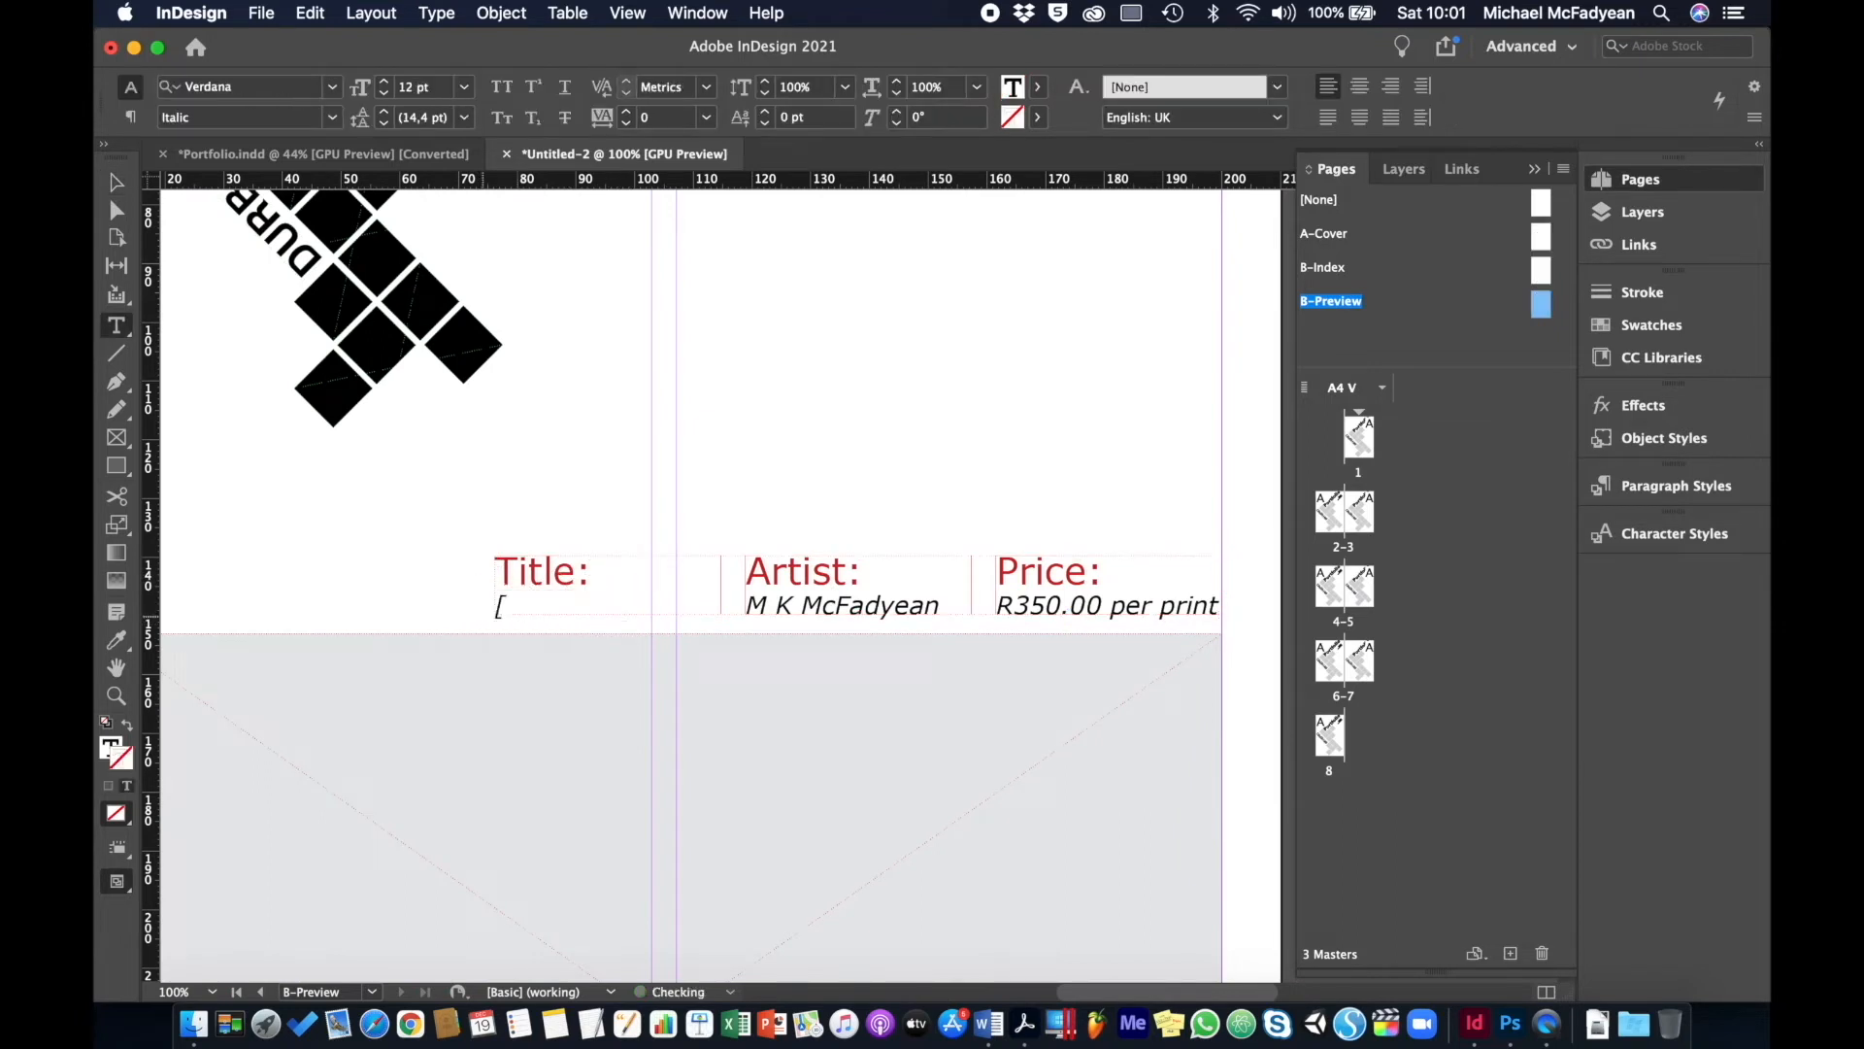
type("name of work]")
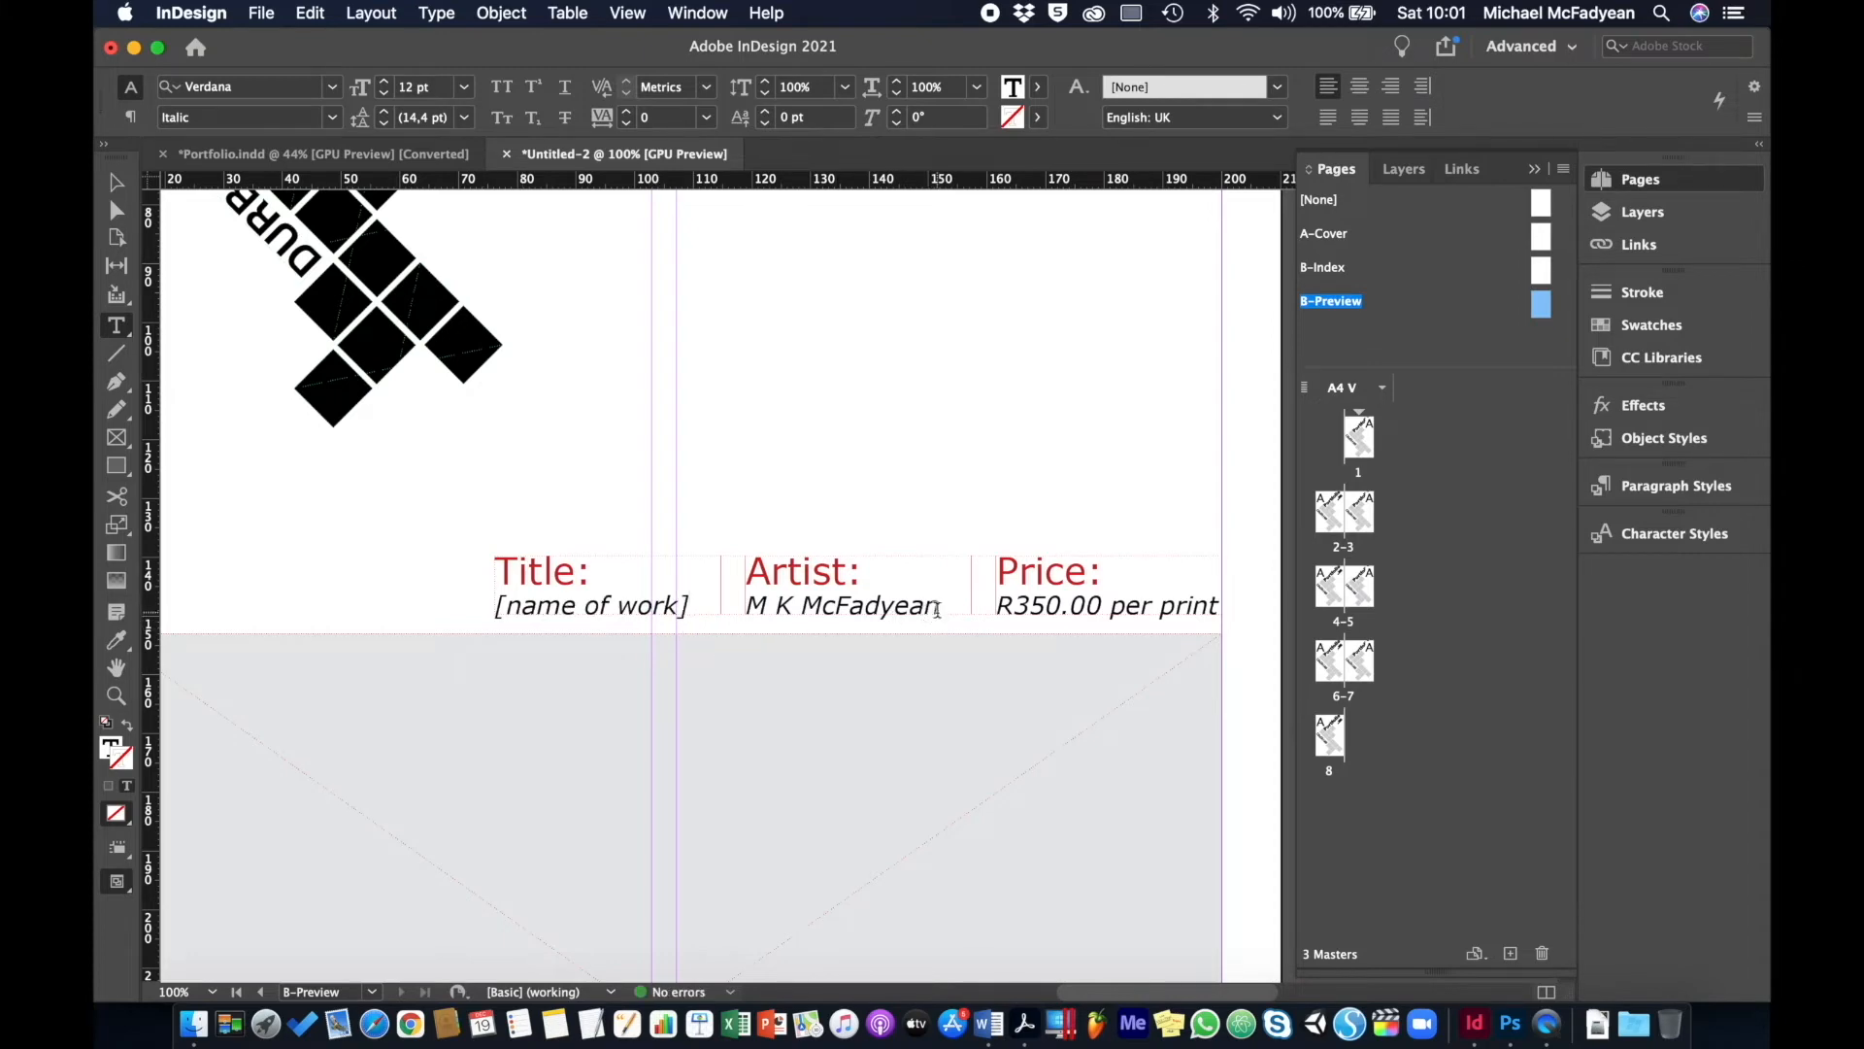
left_click_drag(939, 607, 755, 604)
type("[")
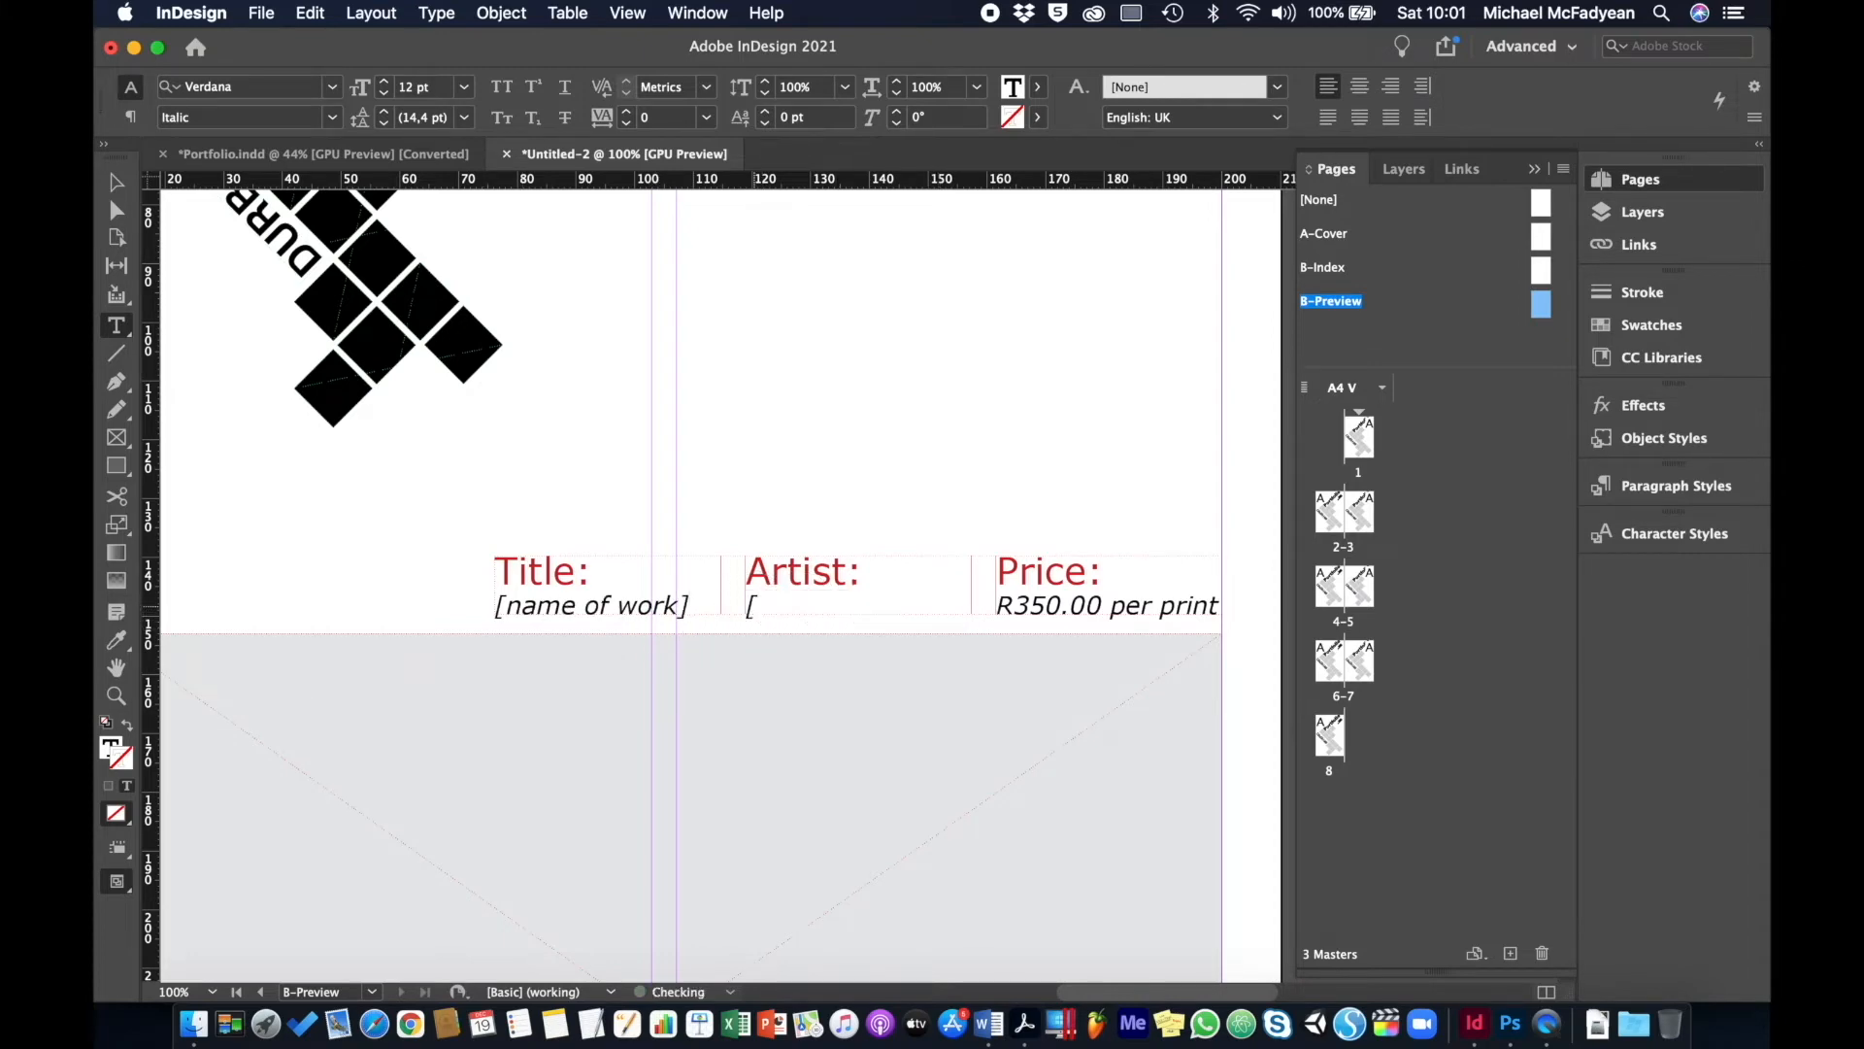
type("name of artist")
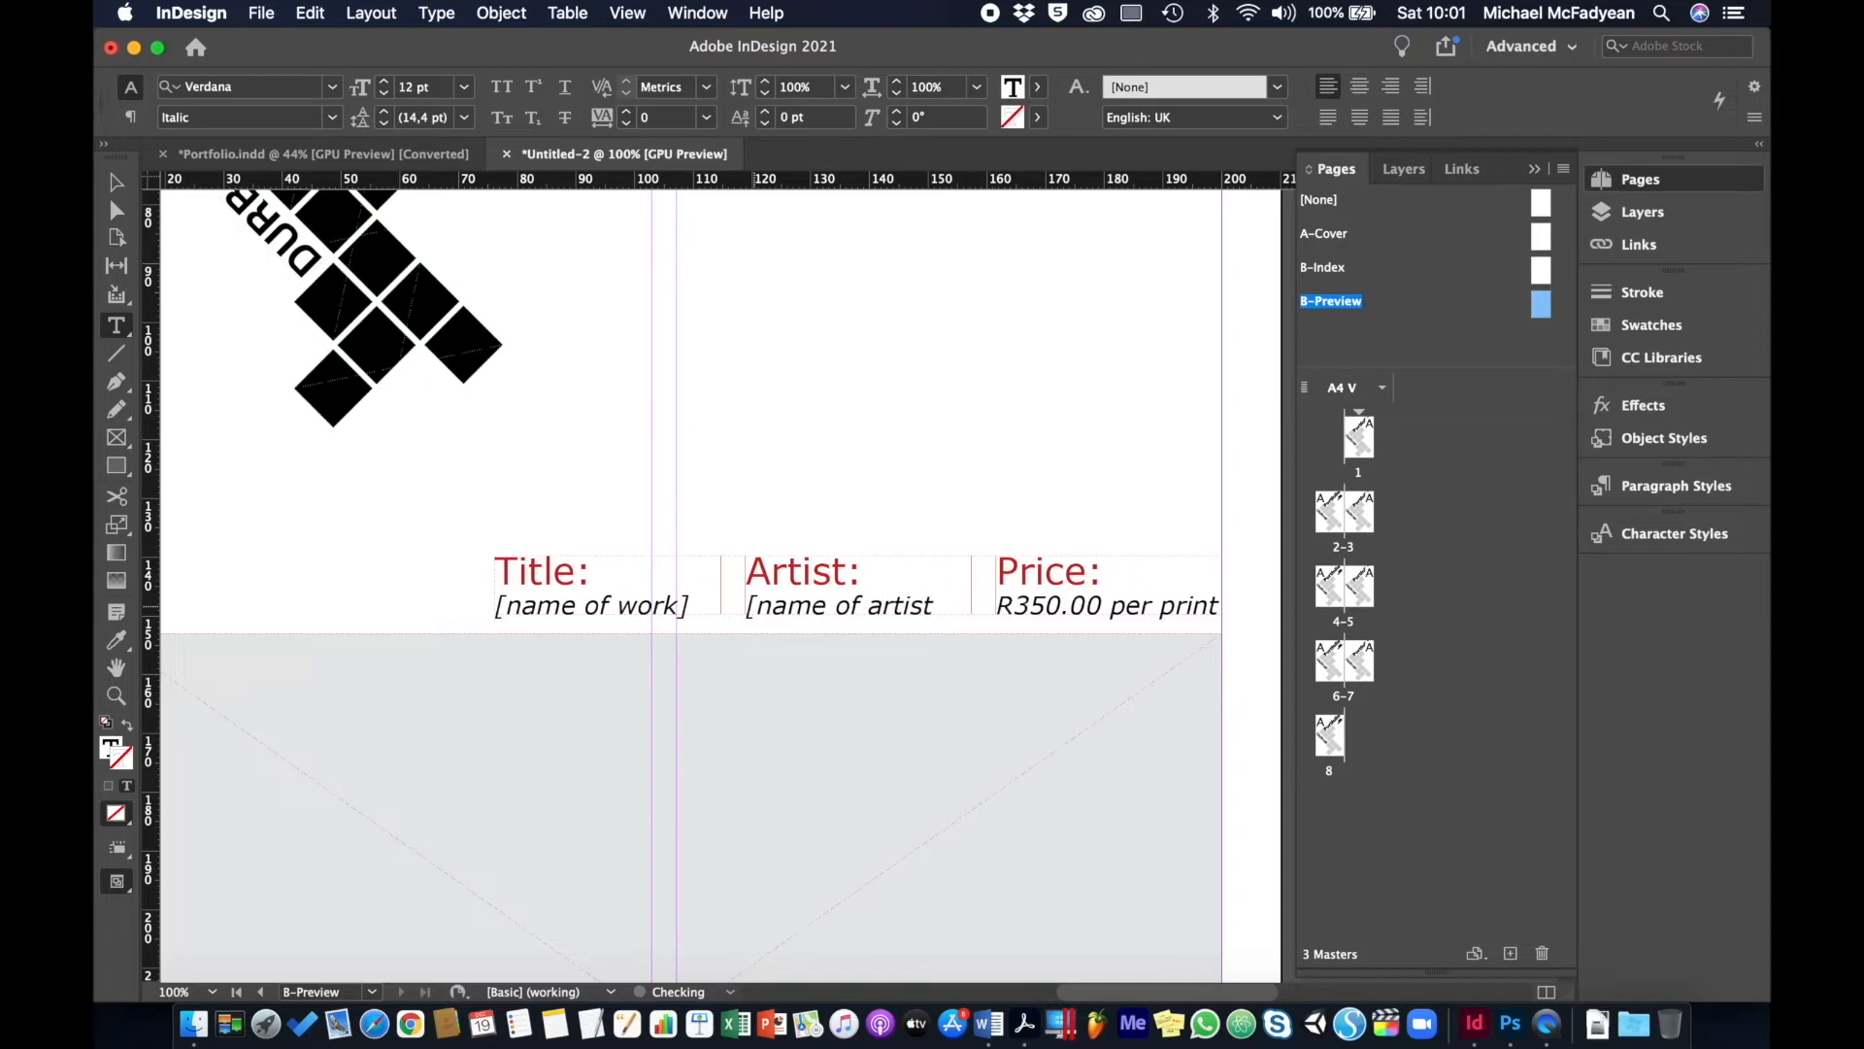
type("]")
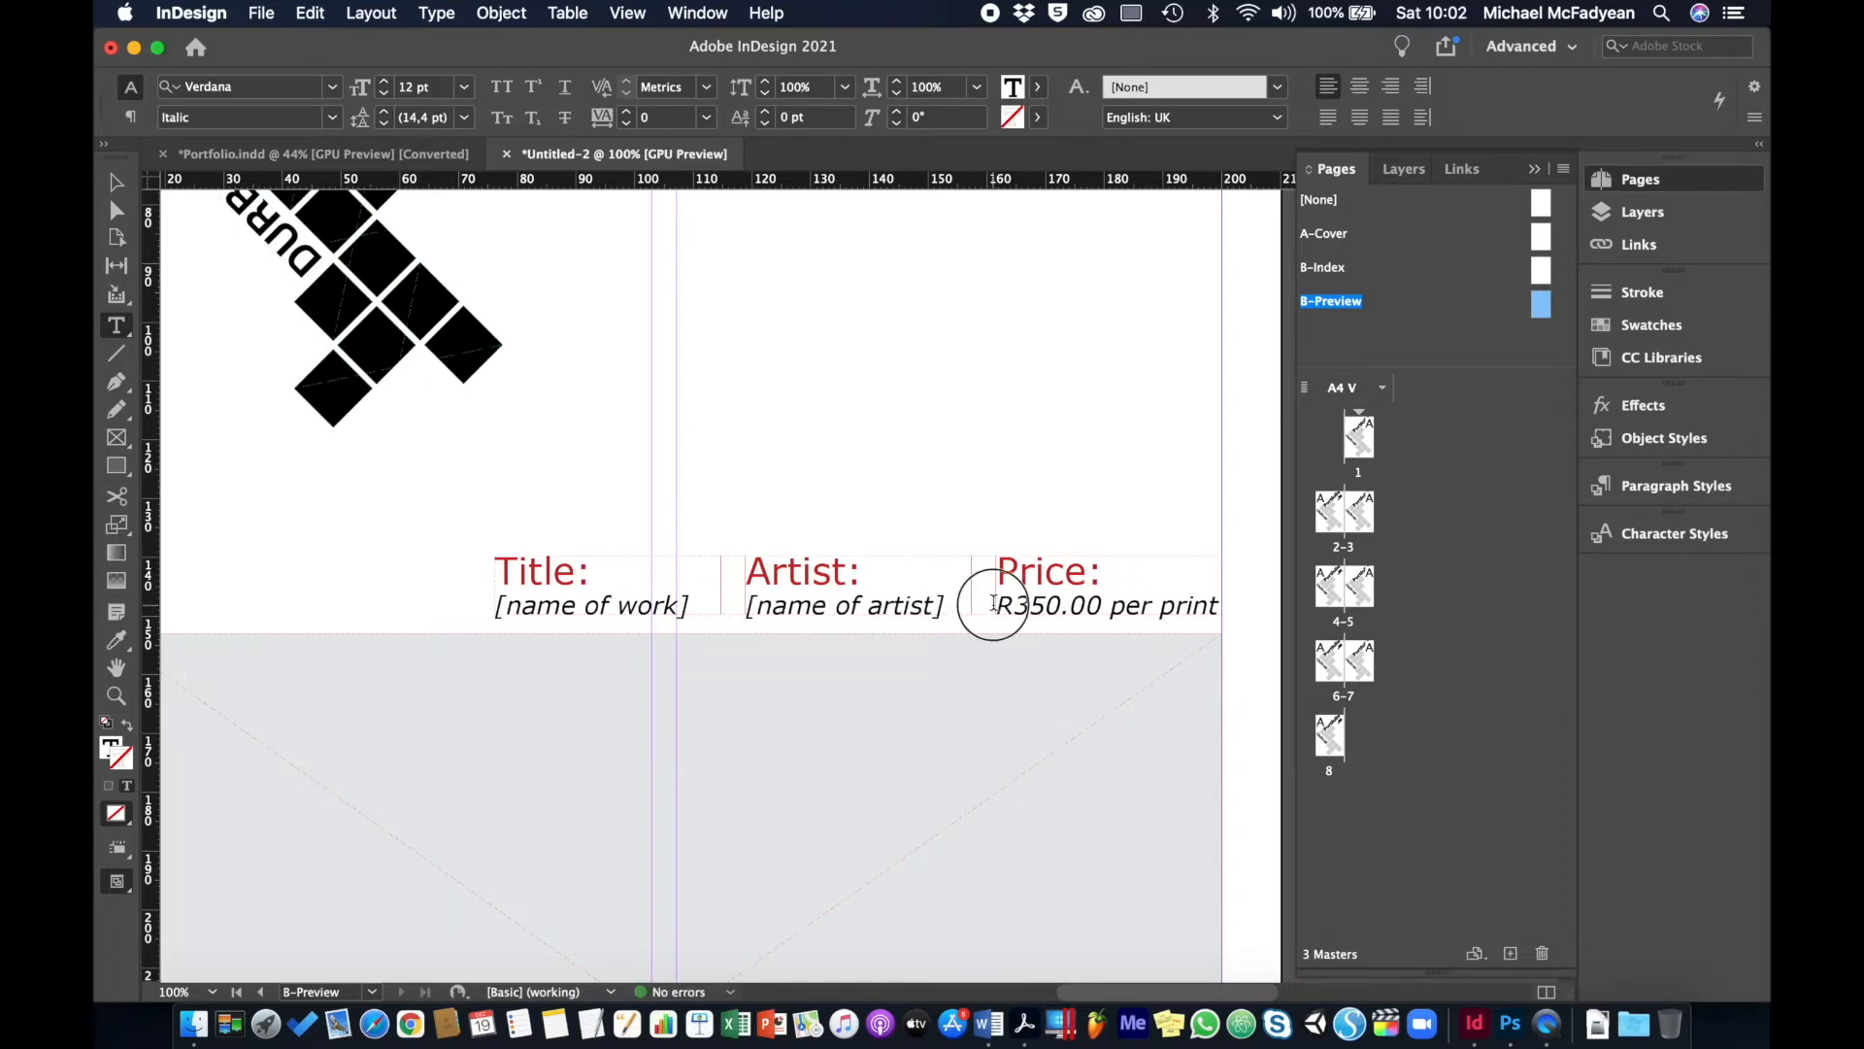
left_click_drag(996, 603, 1220, 607)
type("[p")
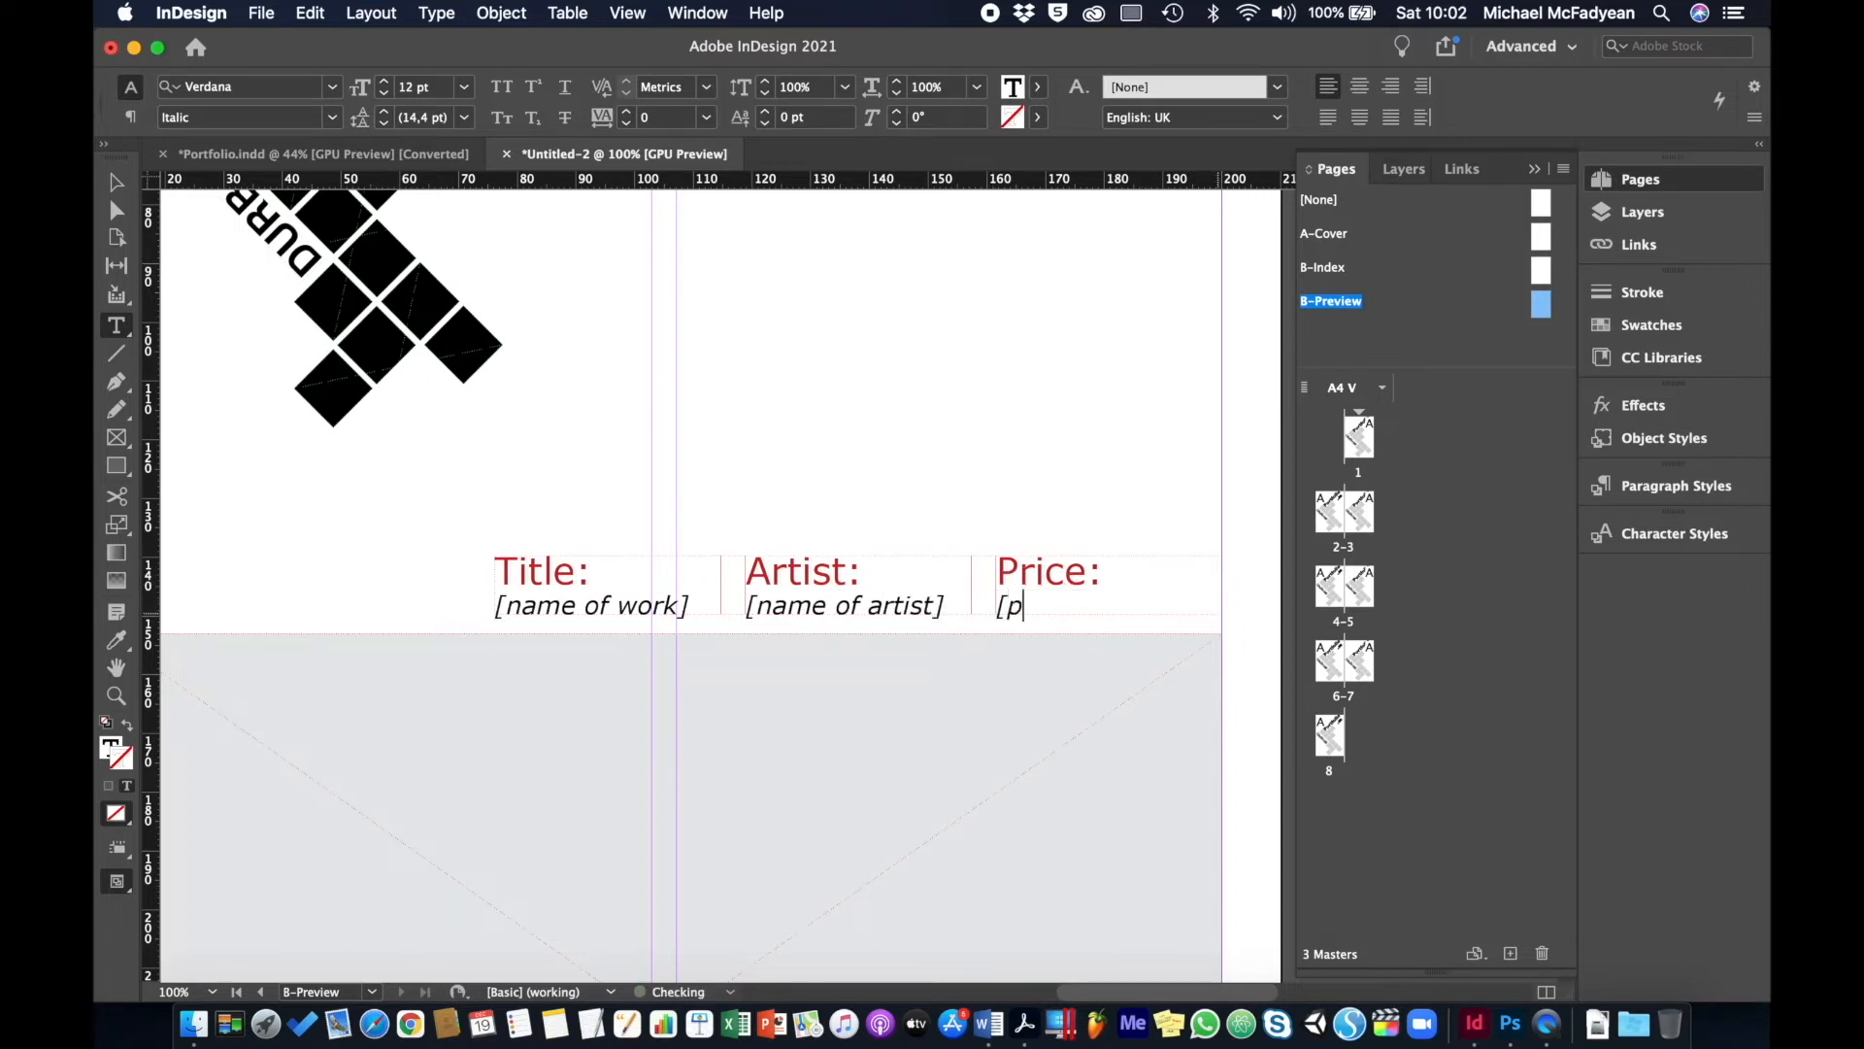
type("rice of work]")
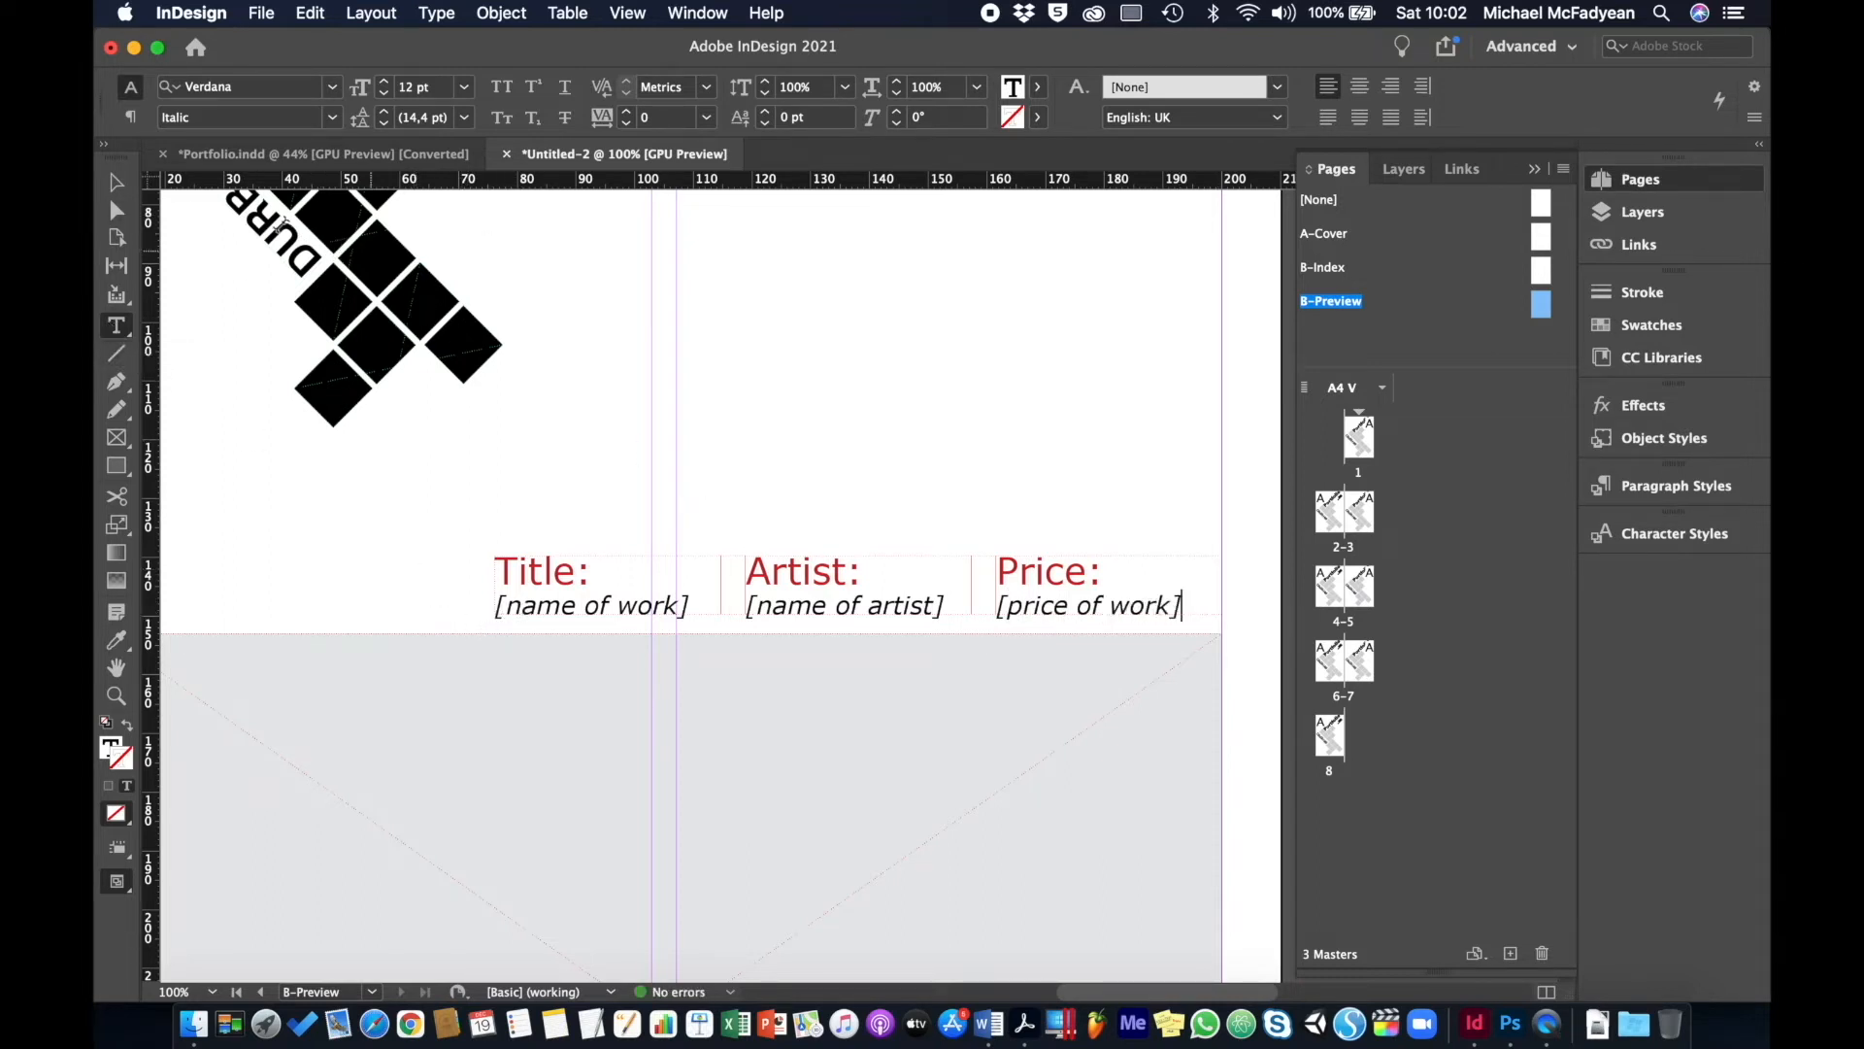
left_click(115, 183)
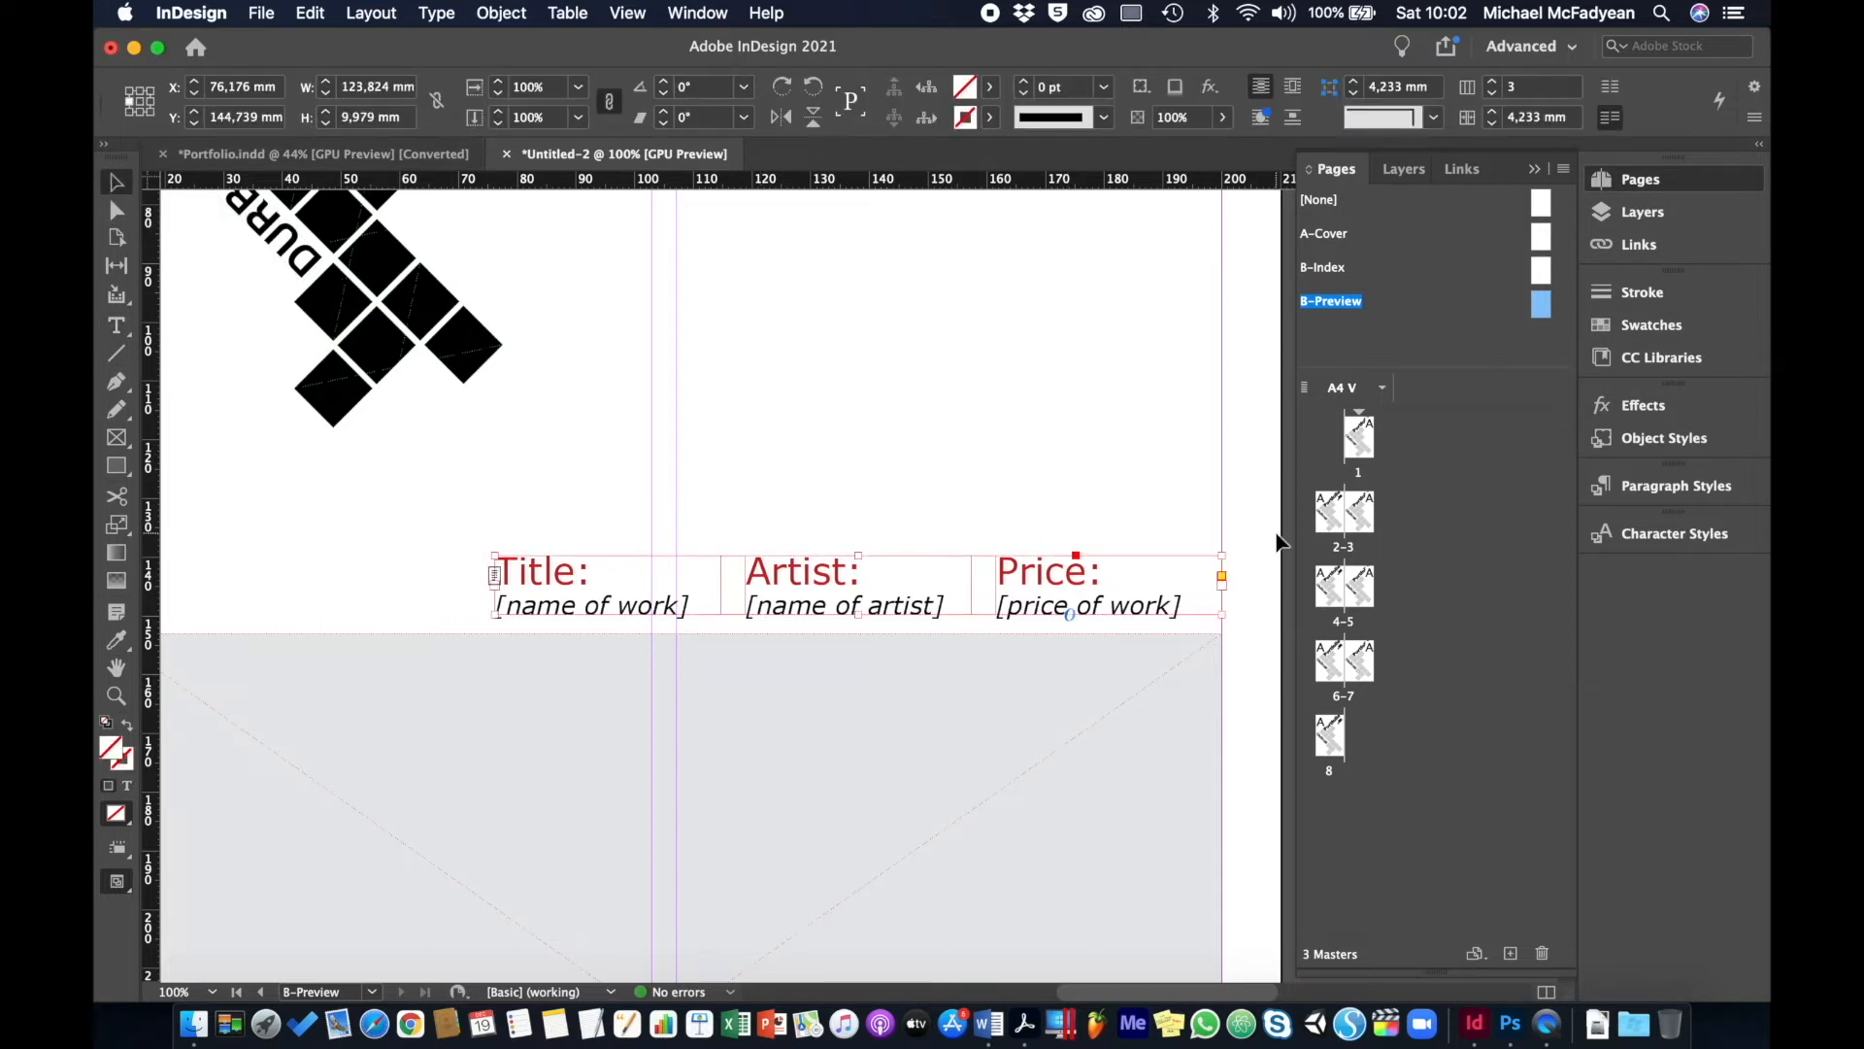
left_click(1257, 462)
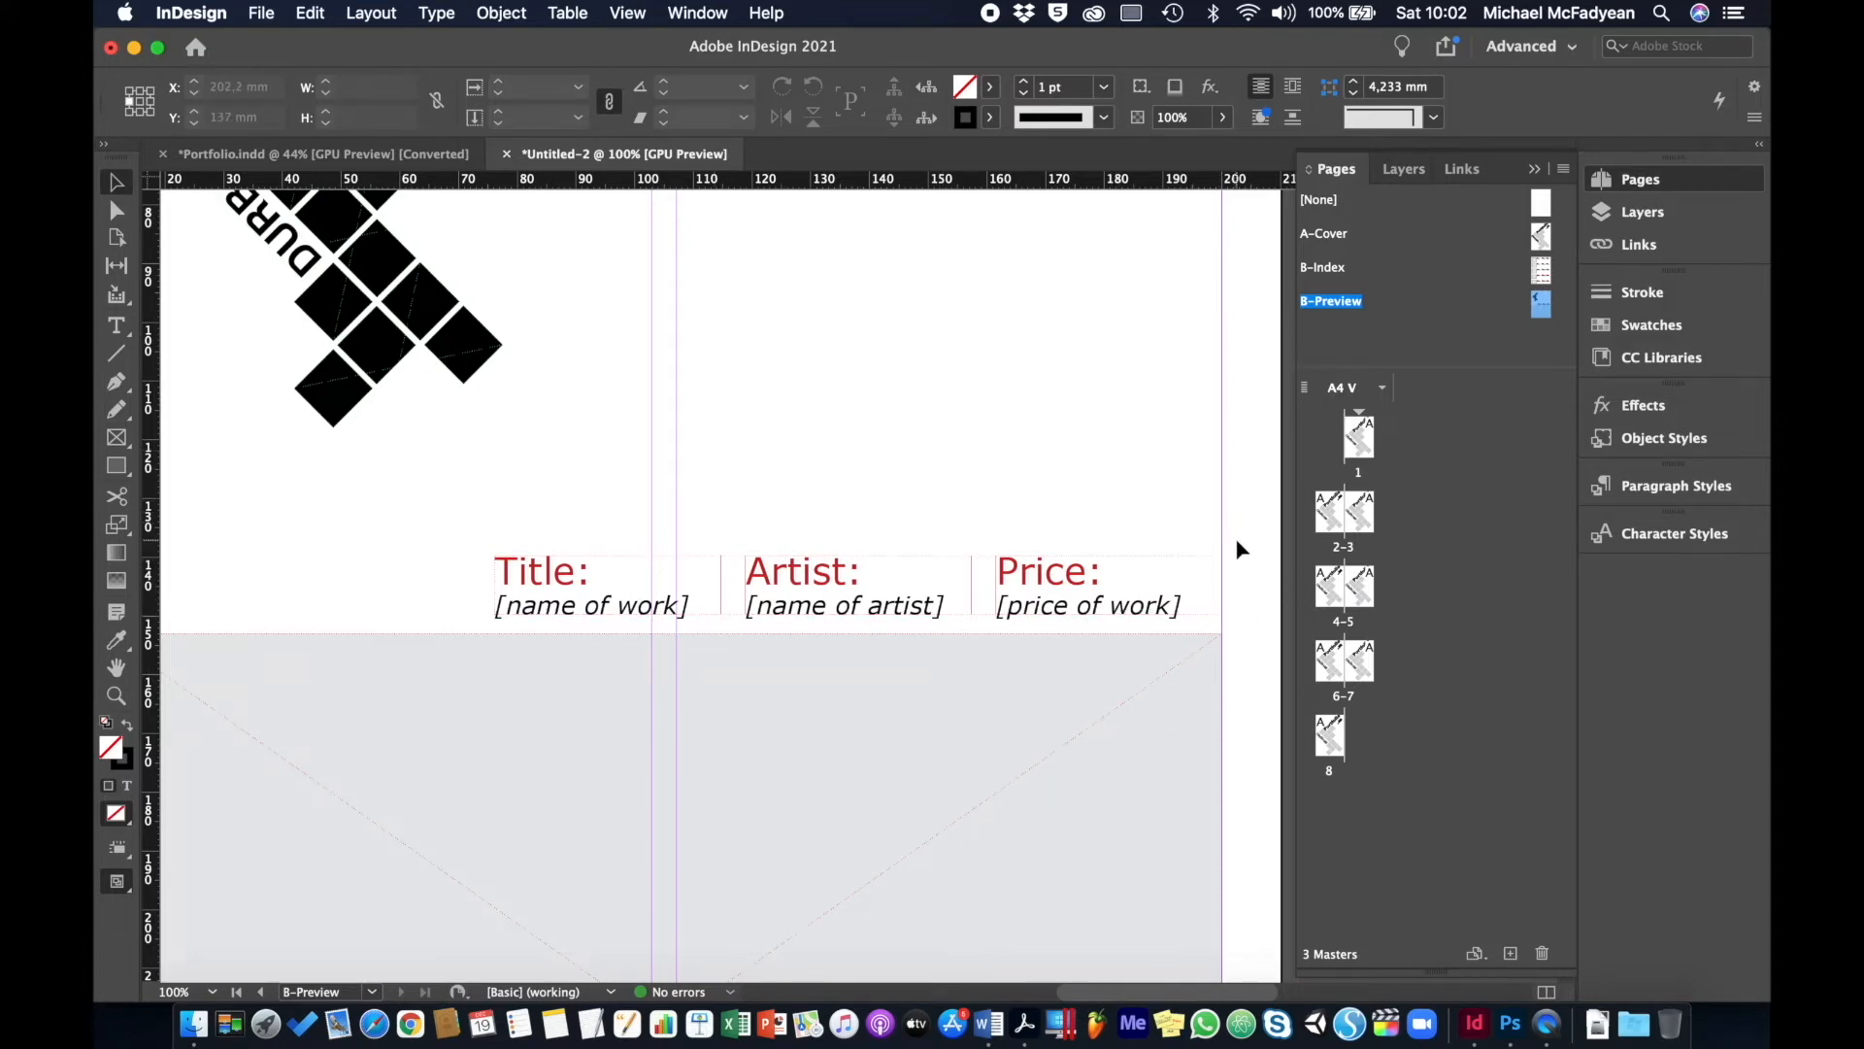
key("super+0")
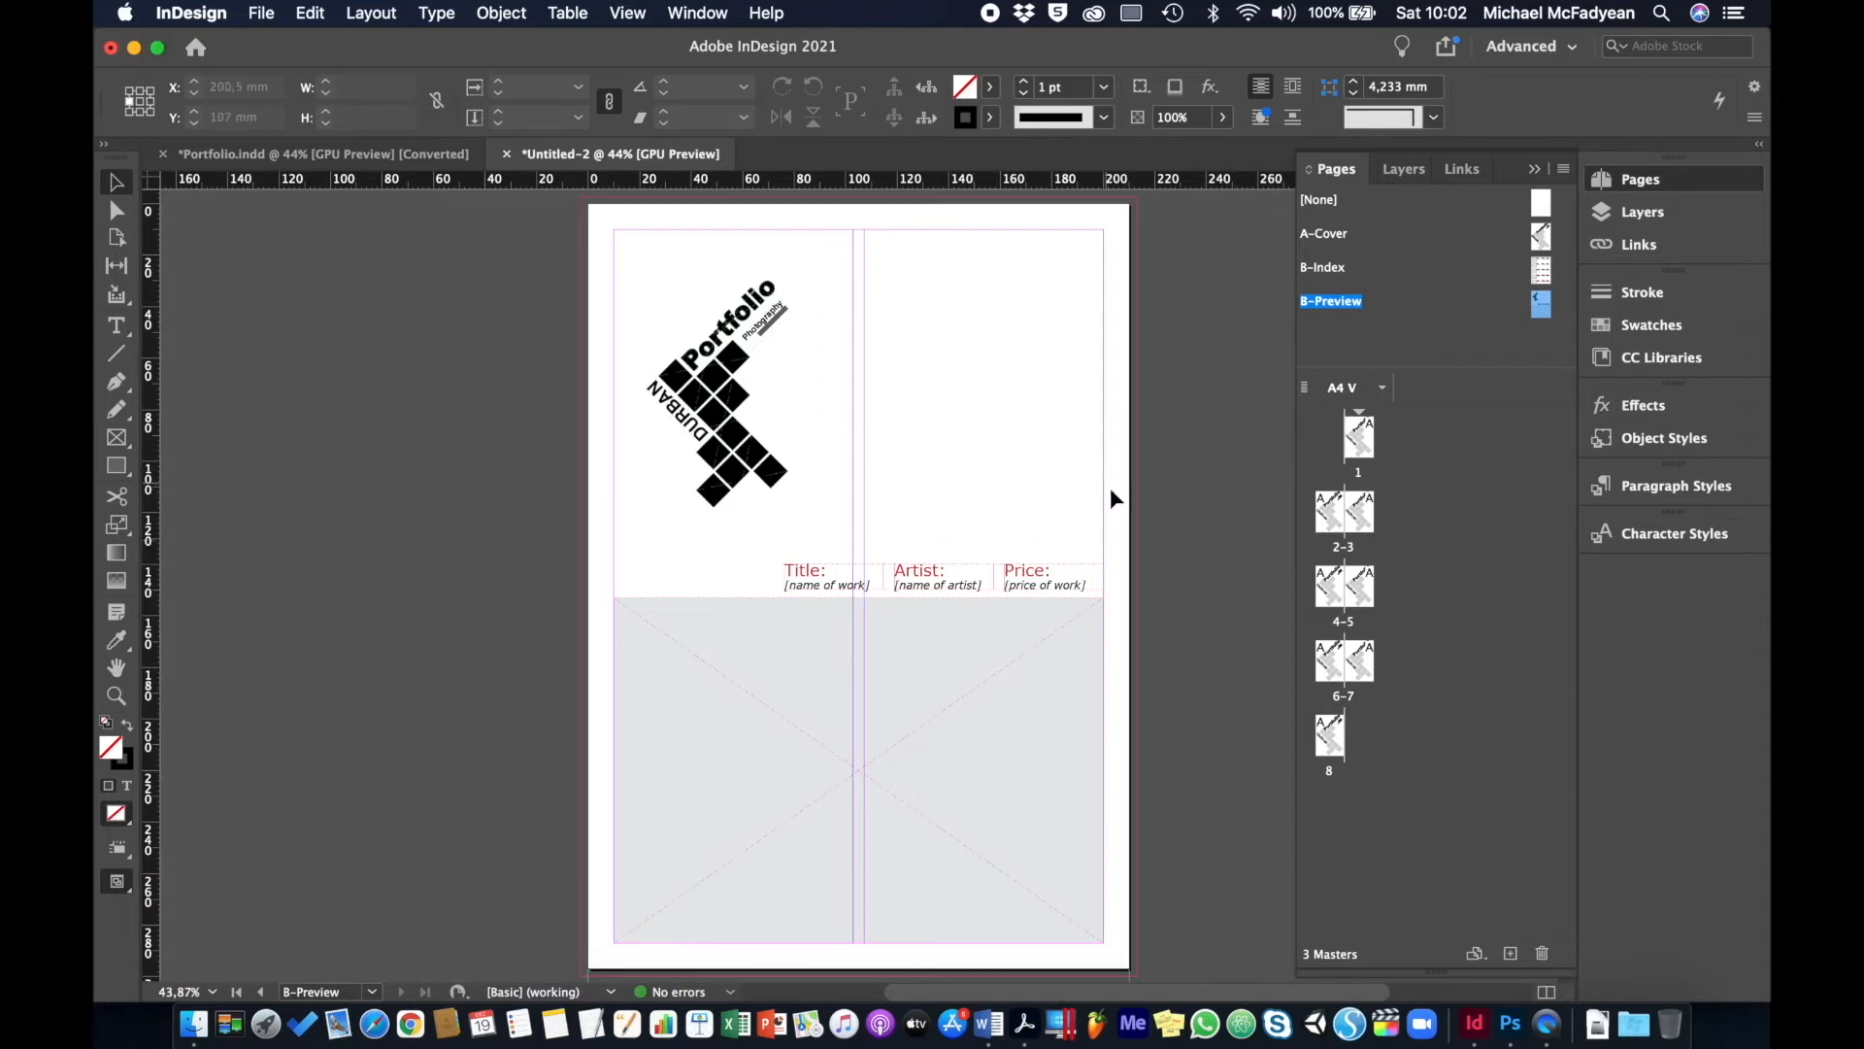
- Review the A-Cover, B-Index and B-Preview masters
double_click(1329, 237)
double_click(1322, 267)
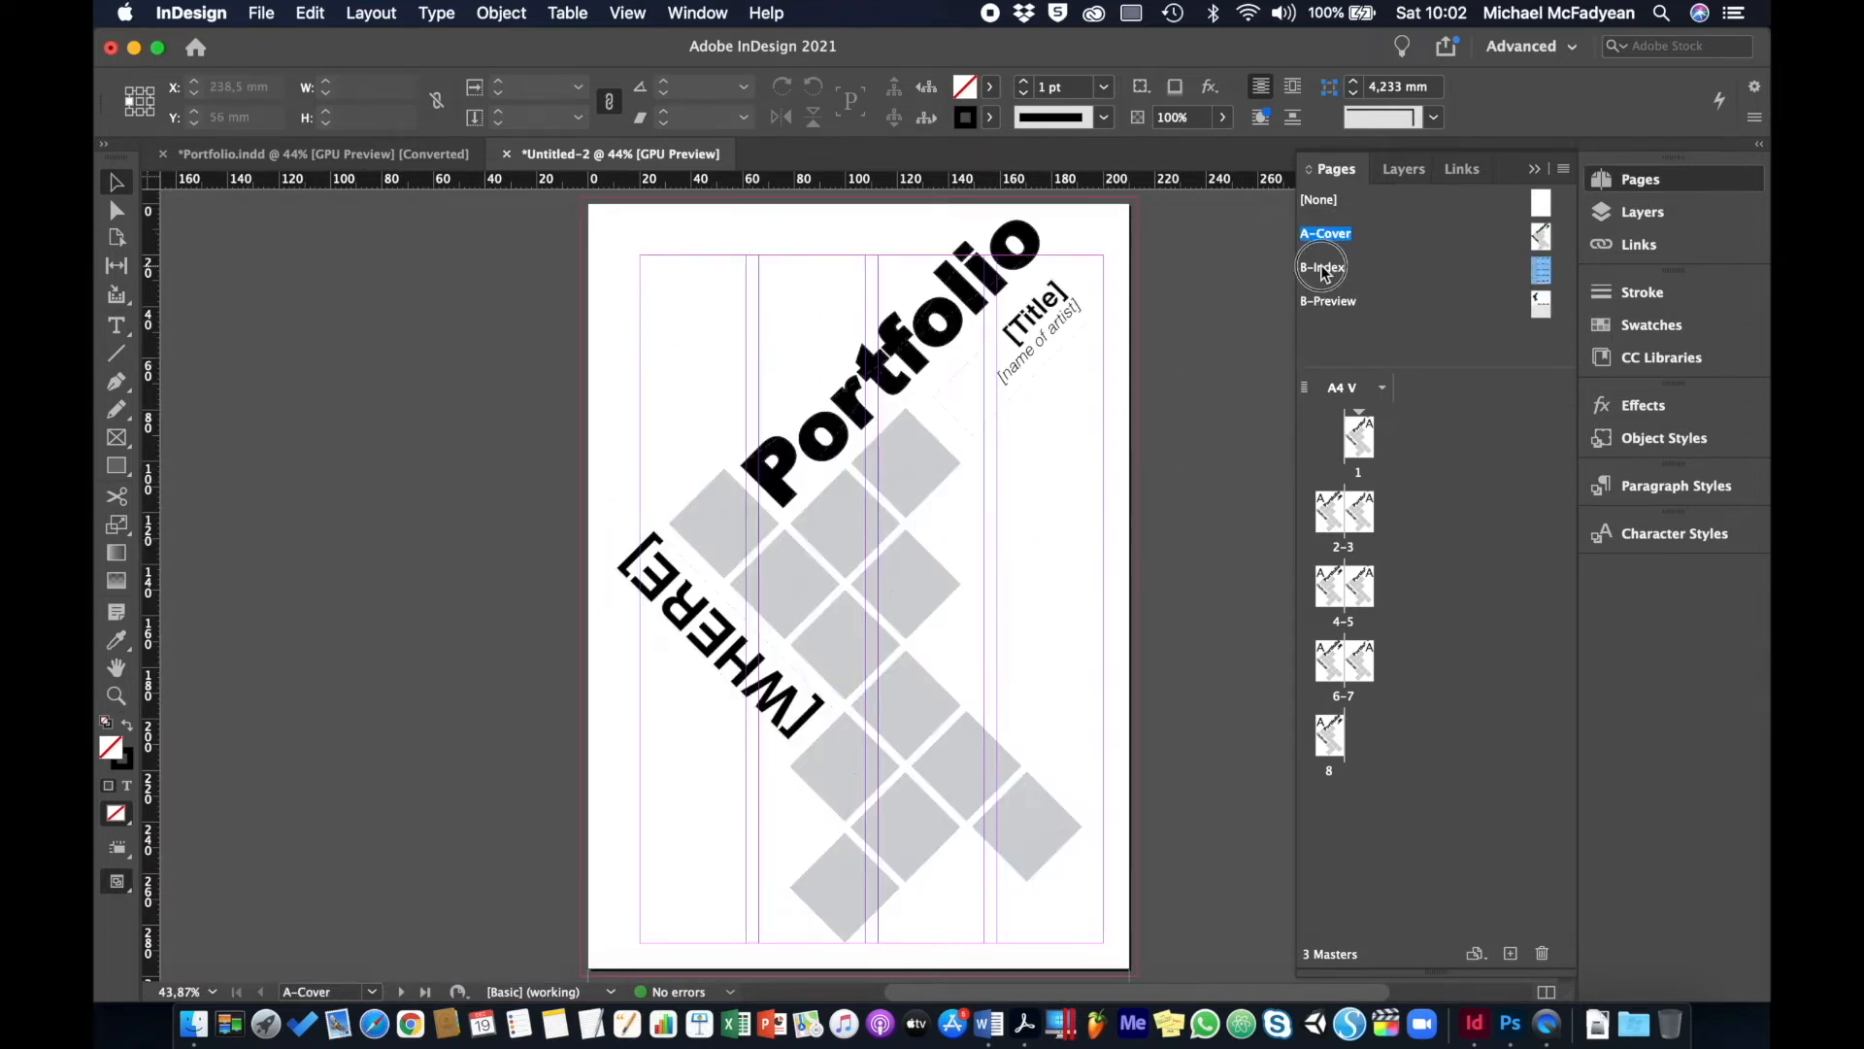
double_click(1331, 301)
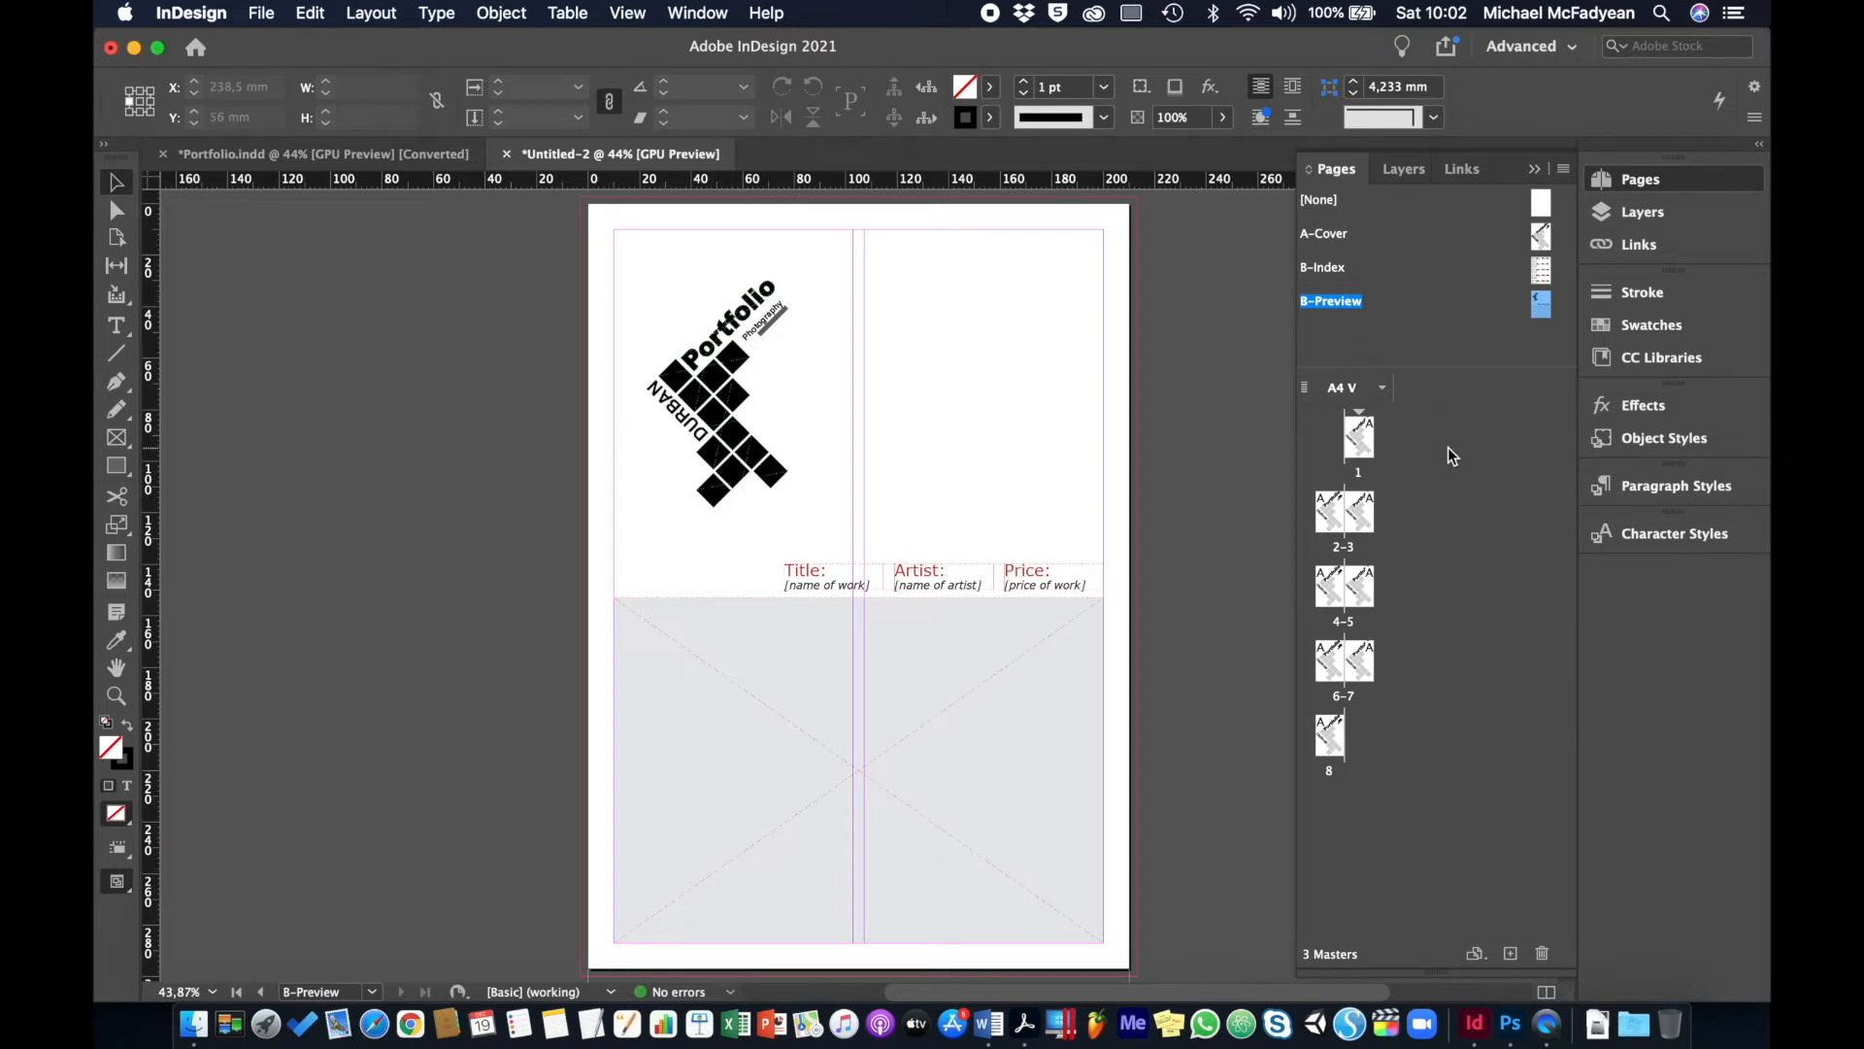
left_click(1342, 241)
- Assign [None] to pages 2 and 8, B-Index to page 3, and B-Preview to pages 4–7
left_click_drag(1320, 200, 1334, 515)
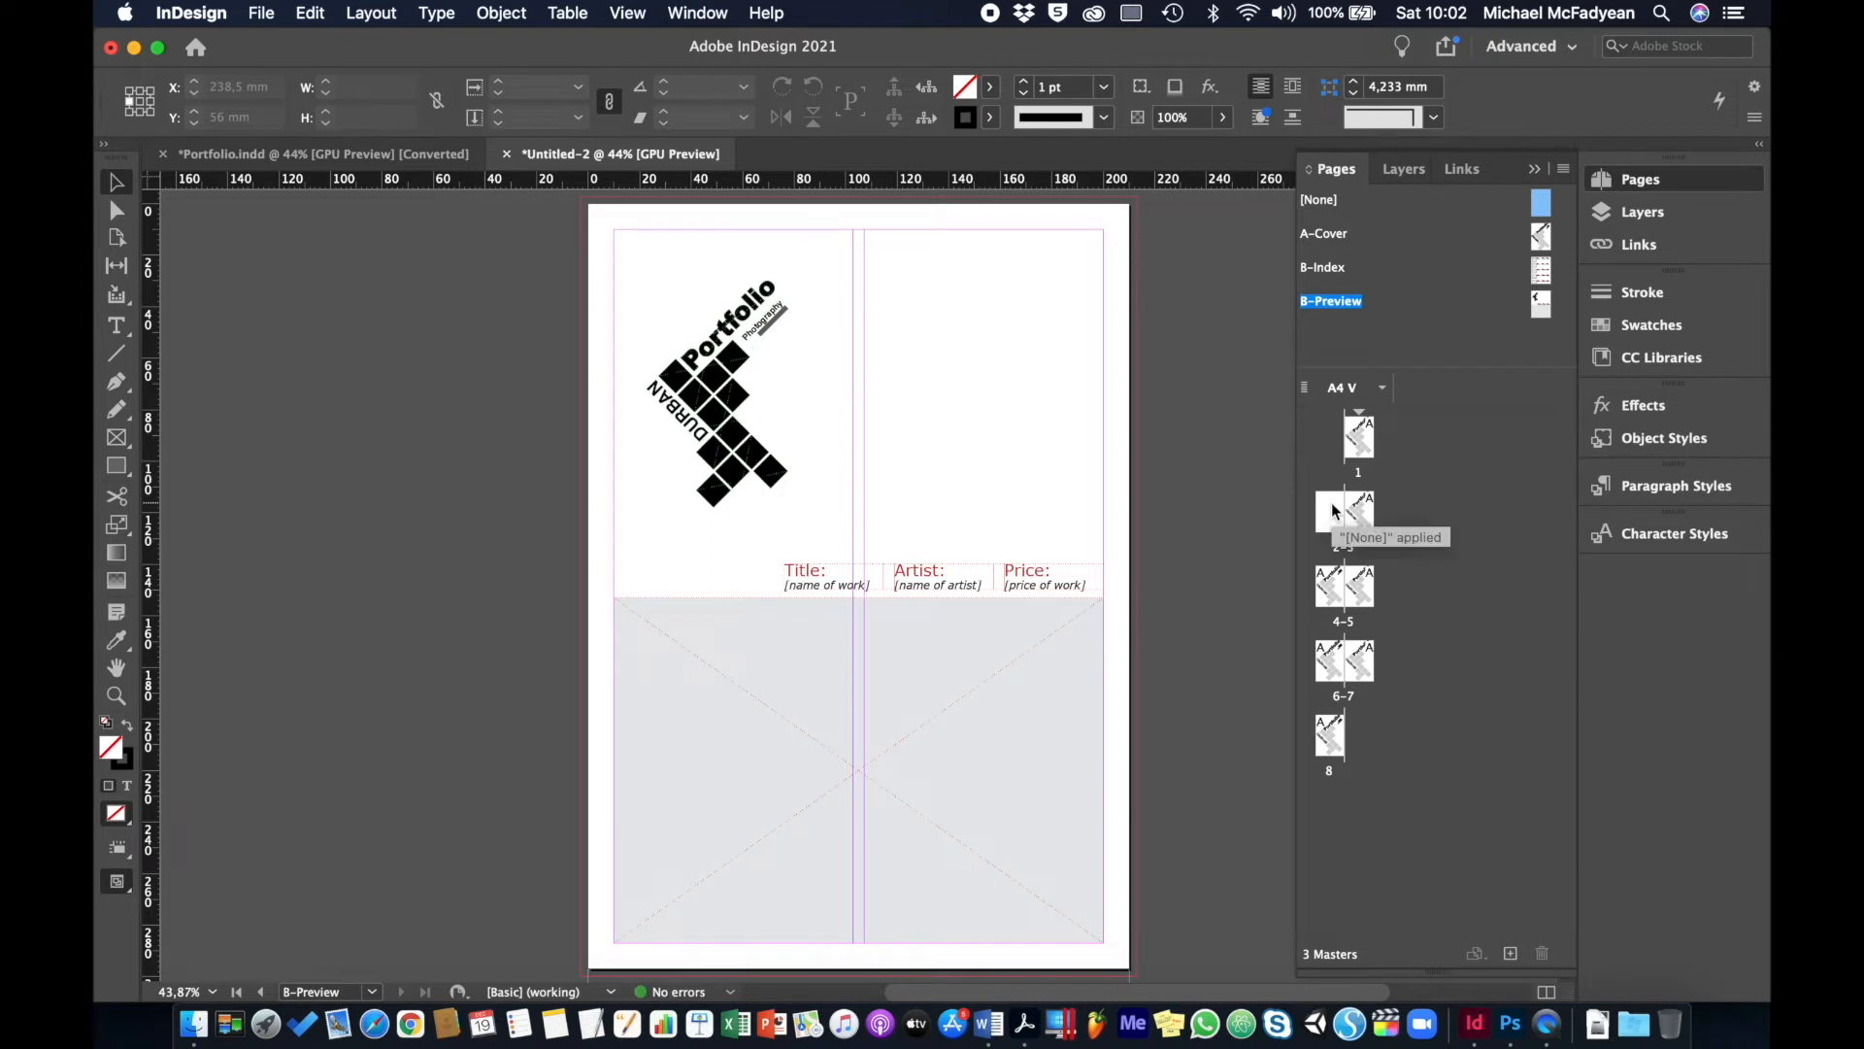
left_click_drag(1339, 276, 1360, 514)
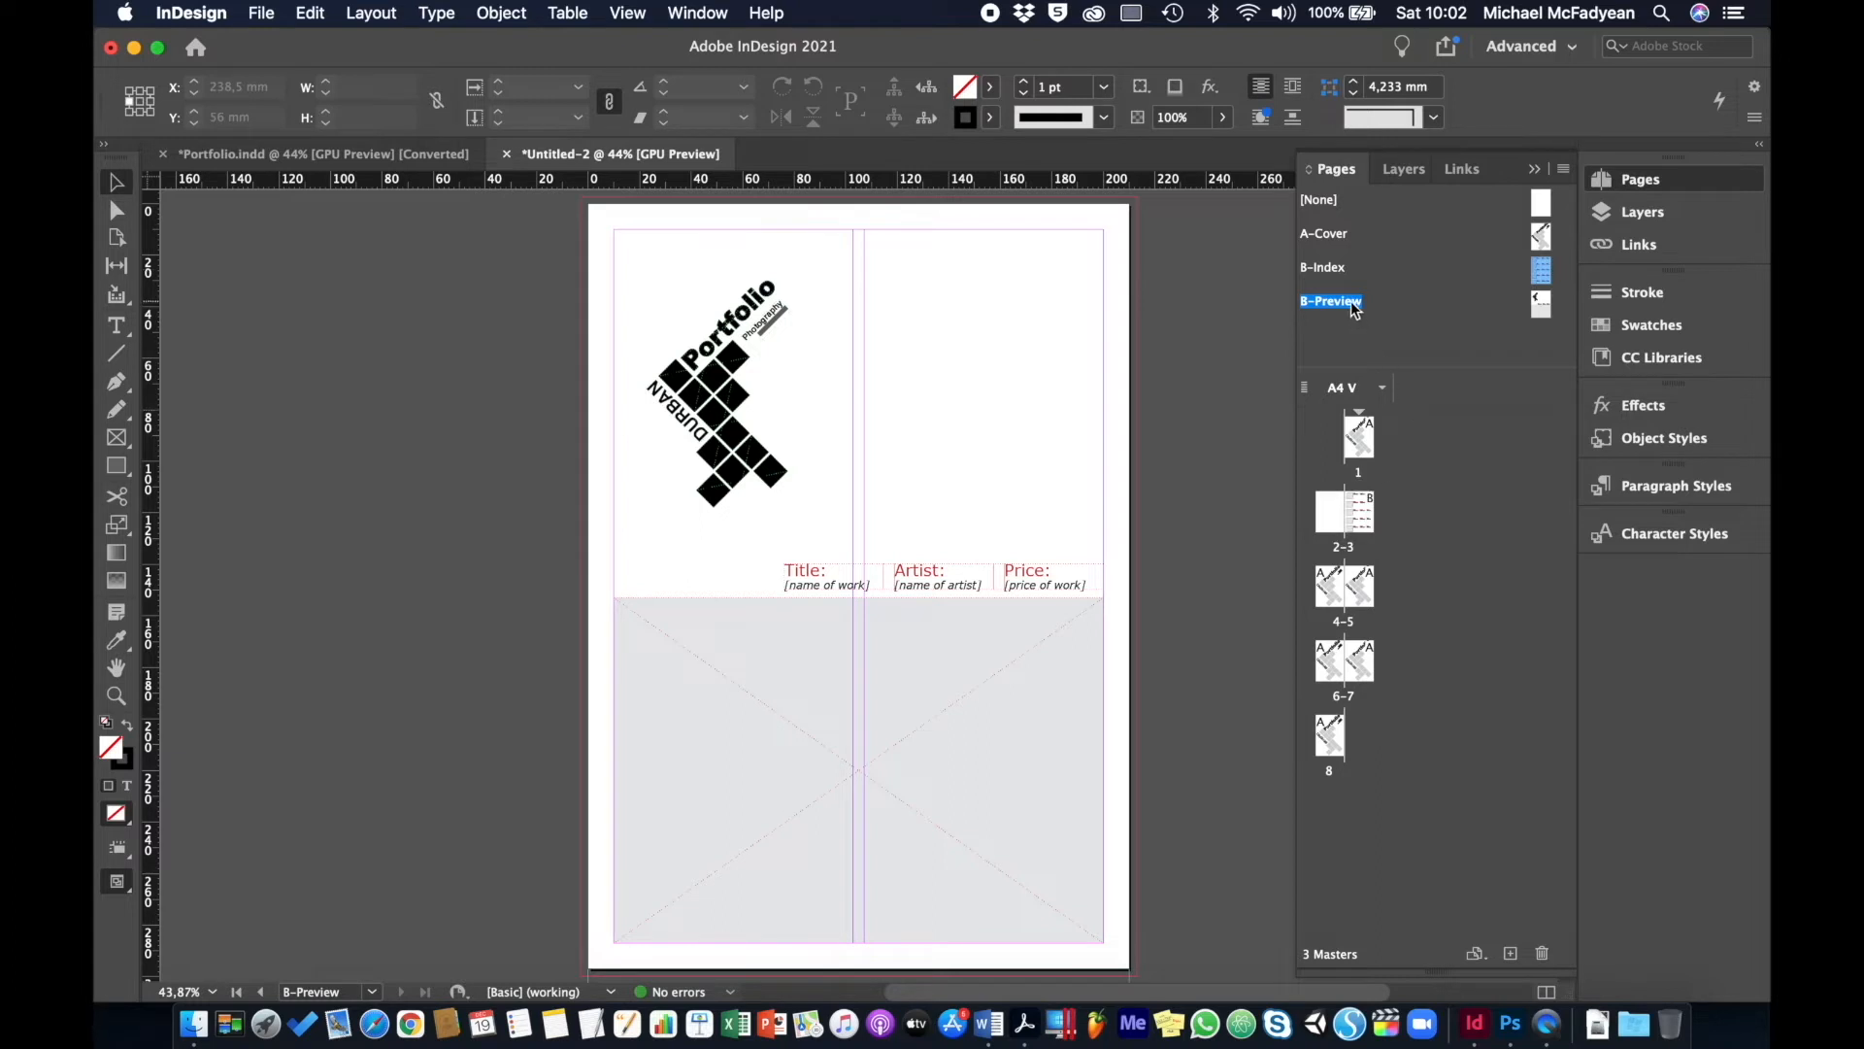
left_click_drag(1354, 306, 1339, 599)
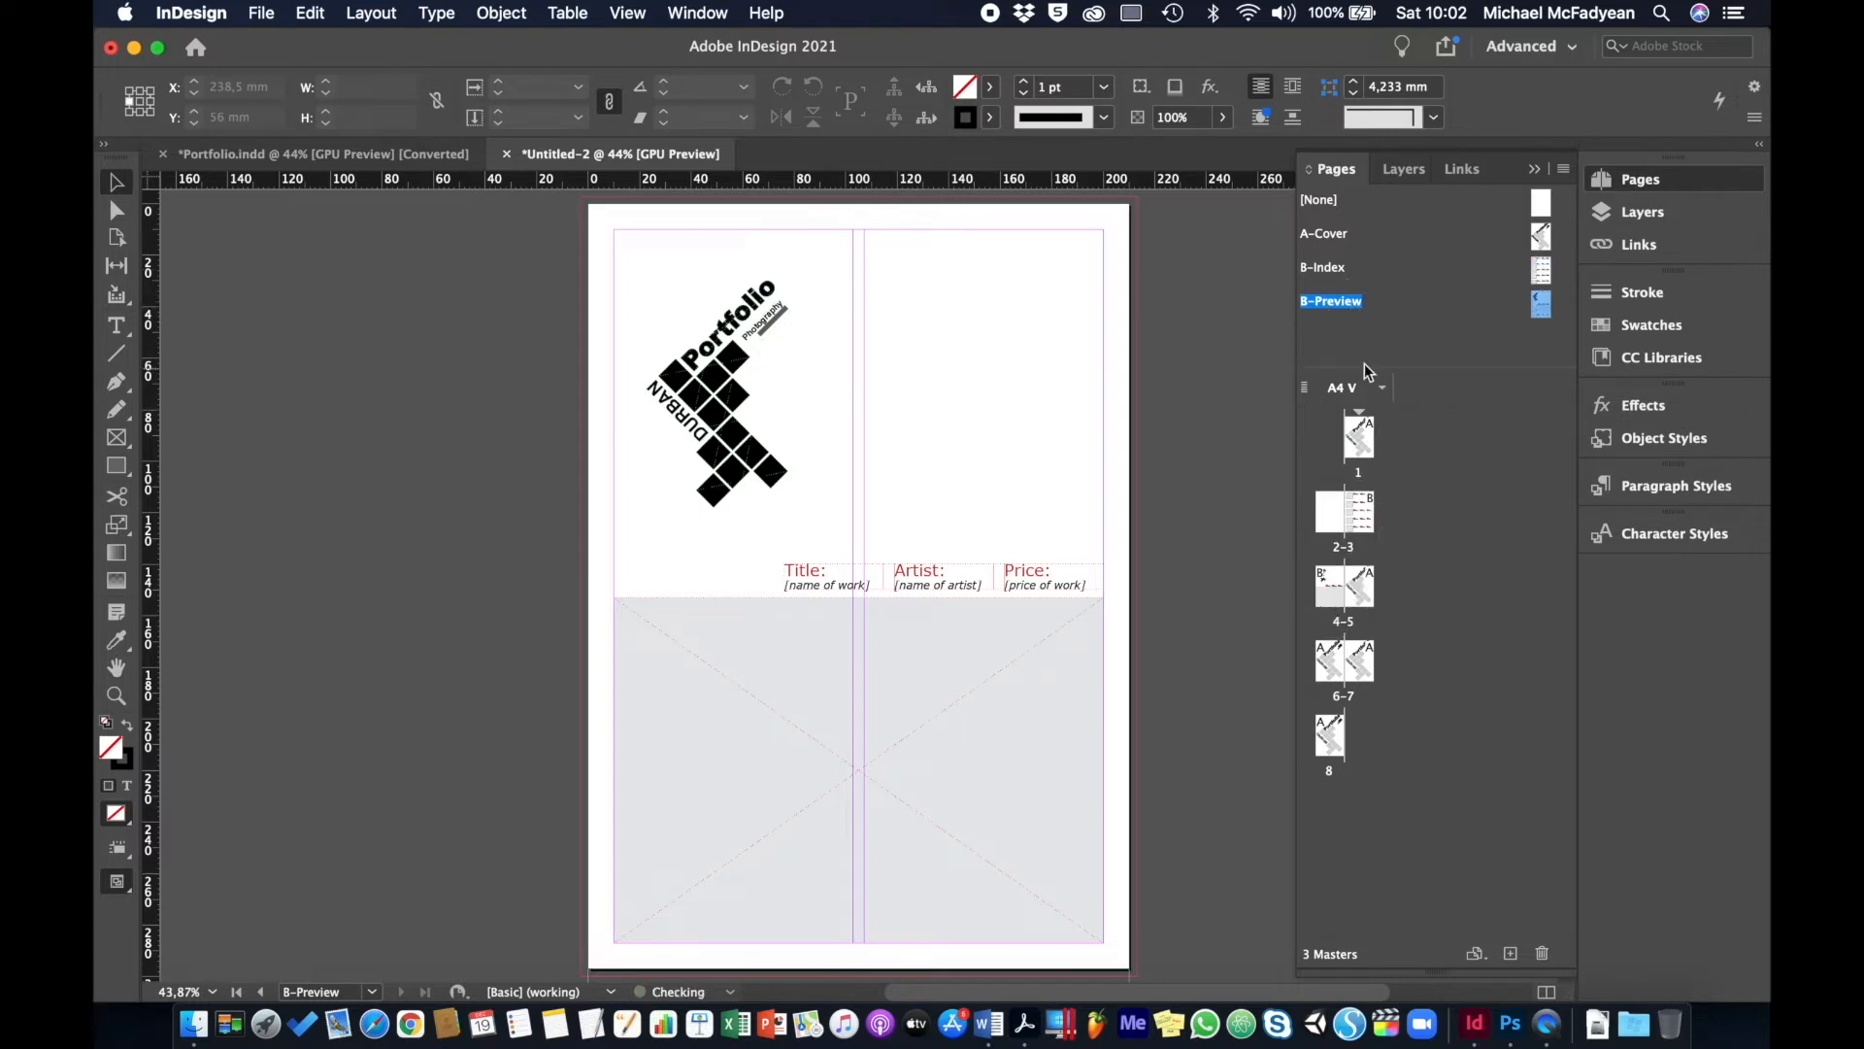
left_click_drag(1345, 304, 1372, 584)
left_click_drag(1349, 309, 1332, 674)
left_click_drag(1334, 309, 1367, 666)
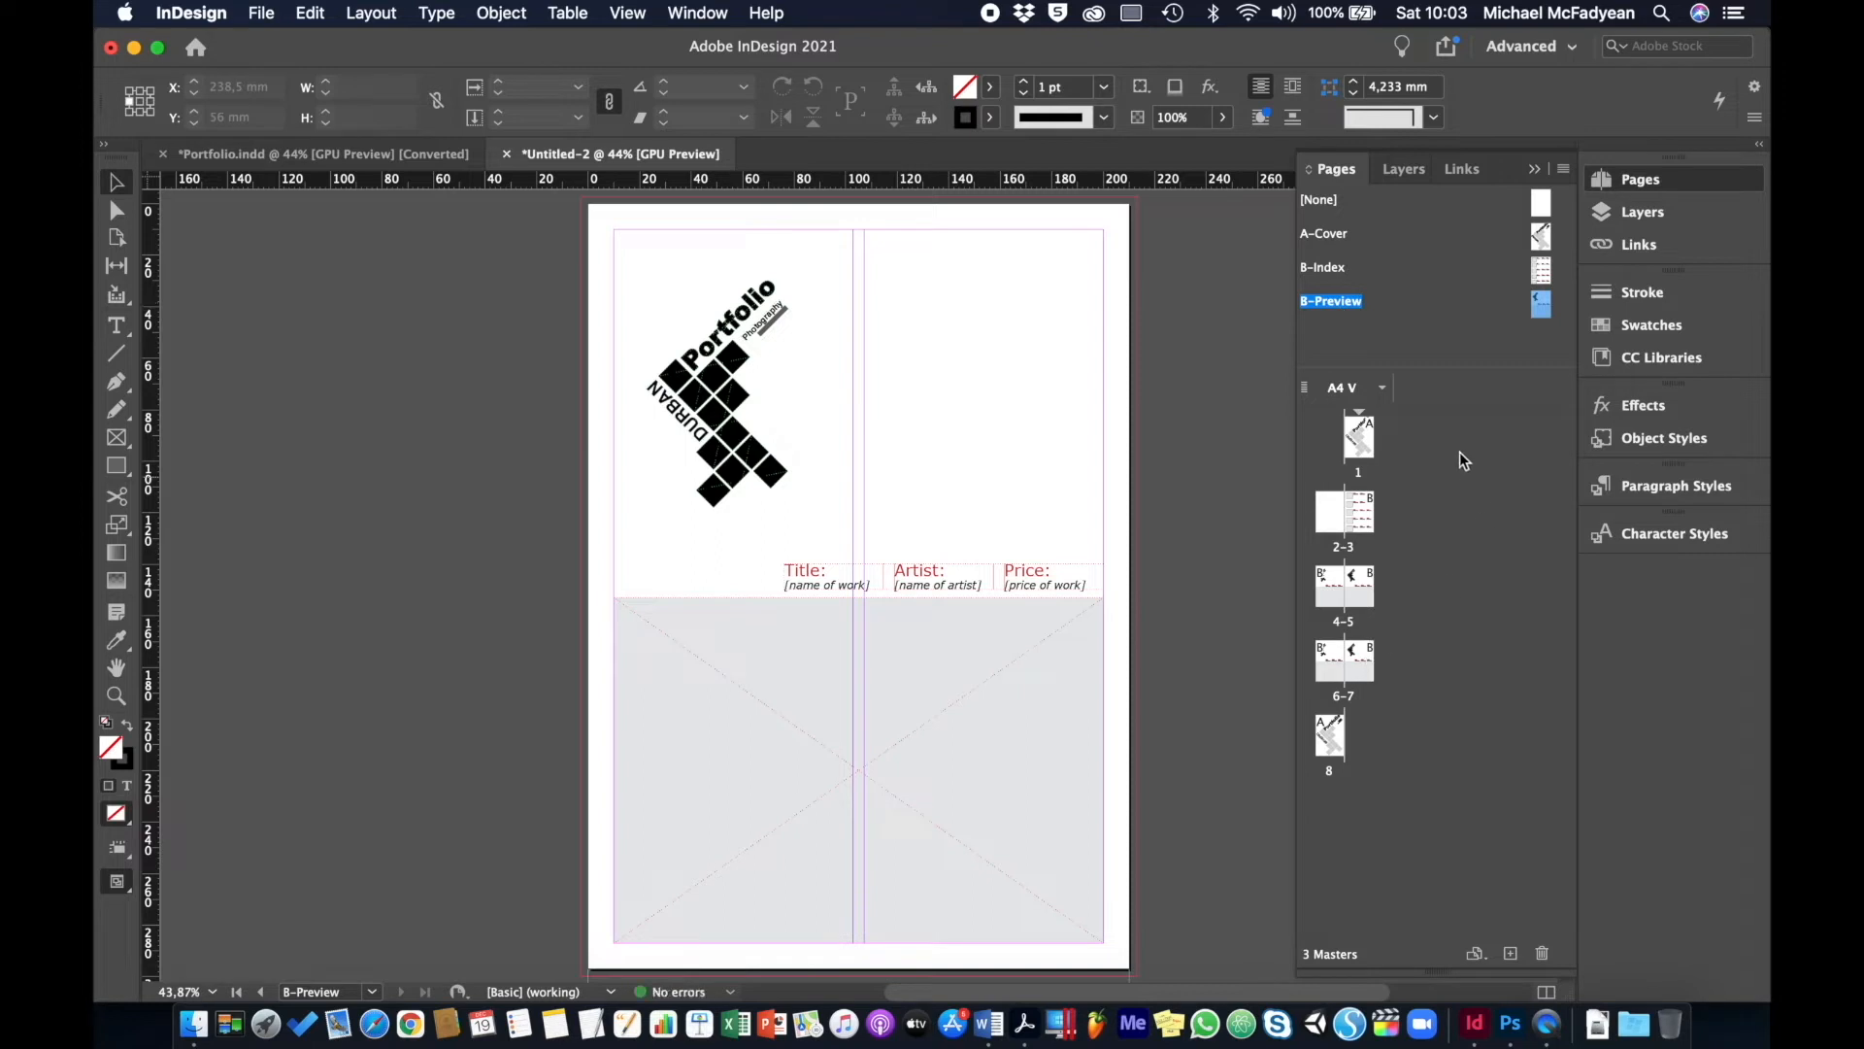
left_click_drag(1334, 208, 1342, 748)
double_click(1360, 439)
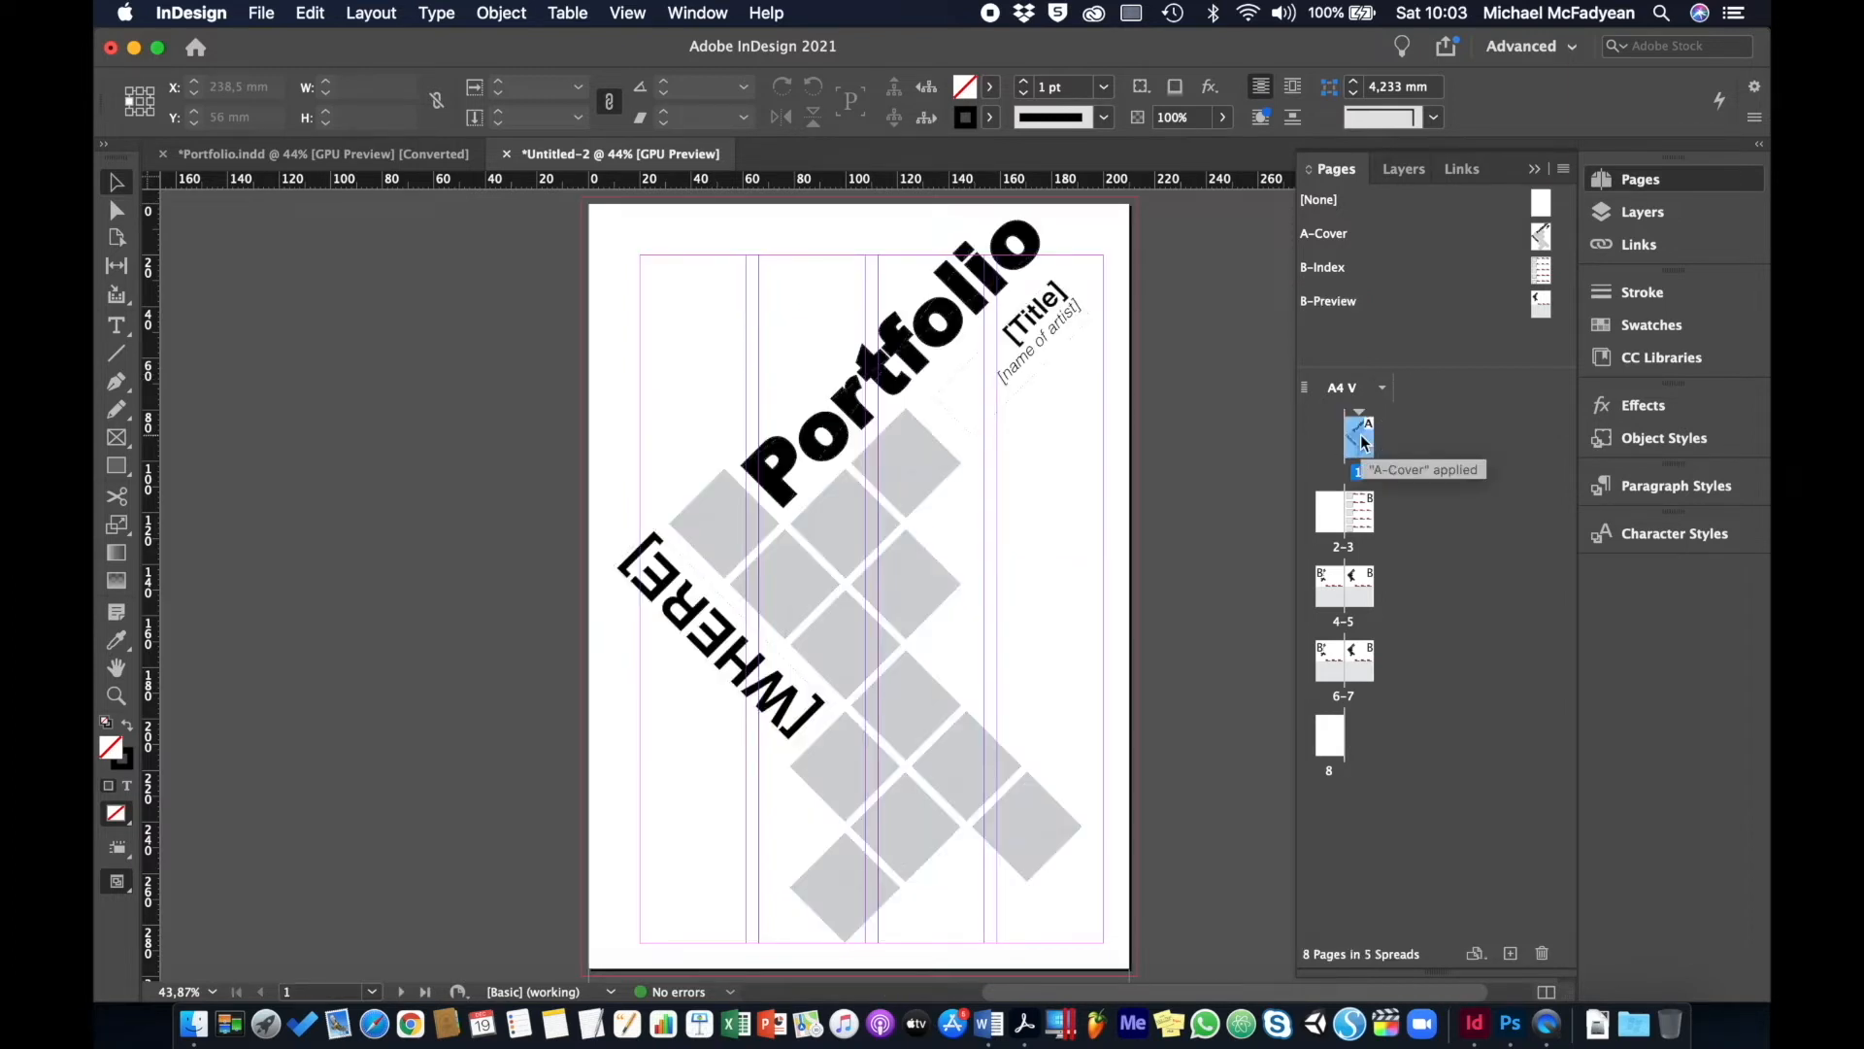
key("shift+Page_Down")
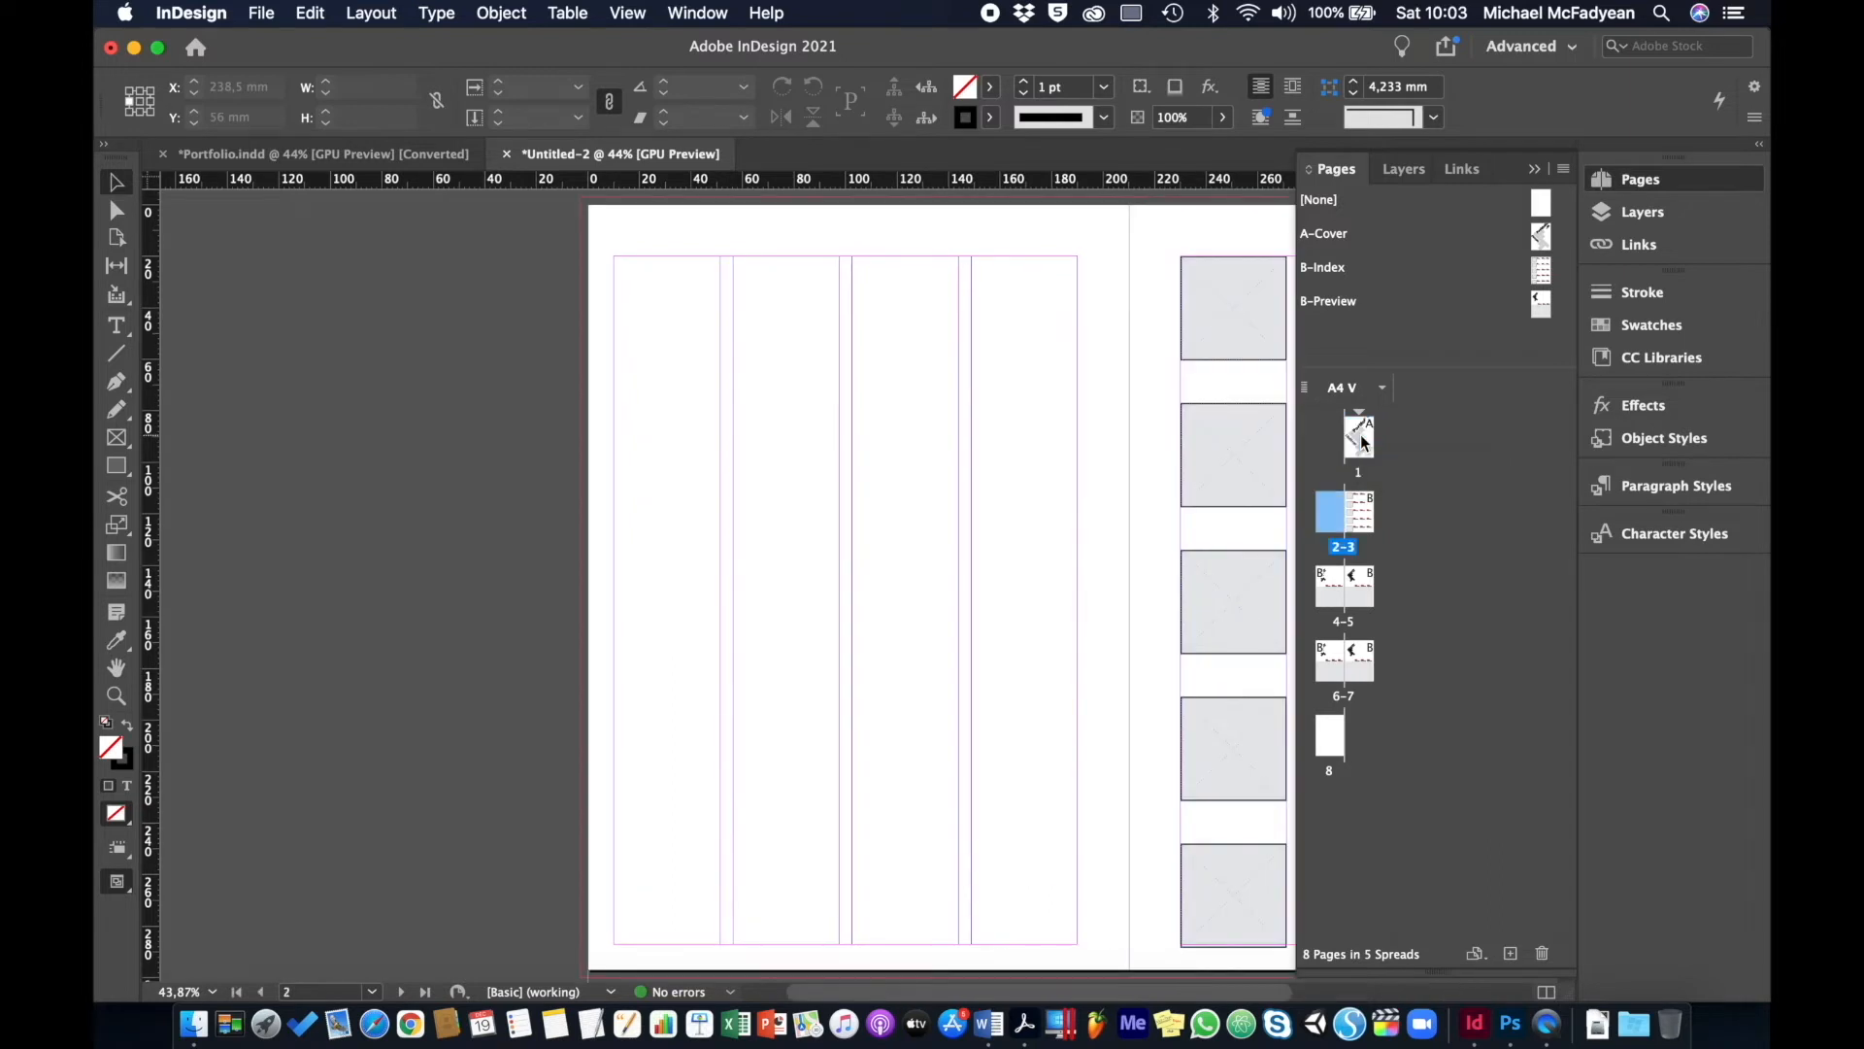
key("shift+Page_Down")
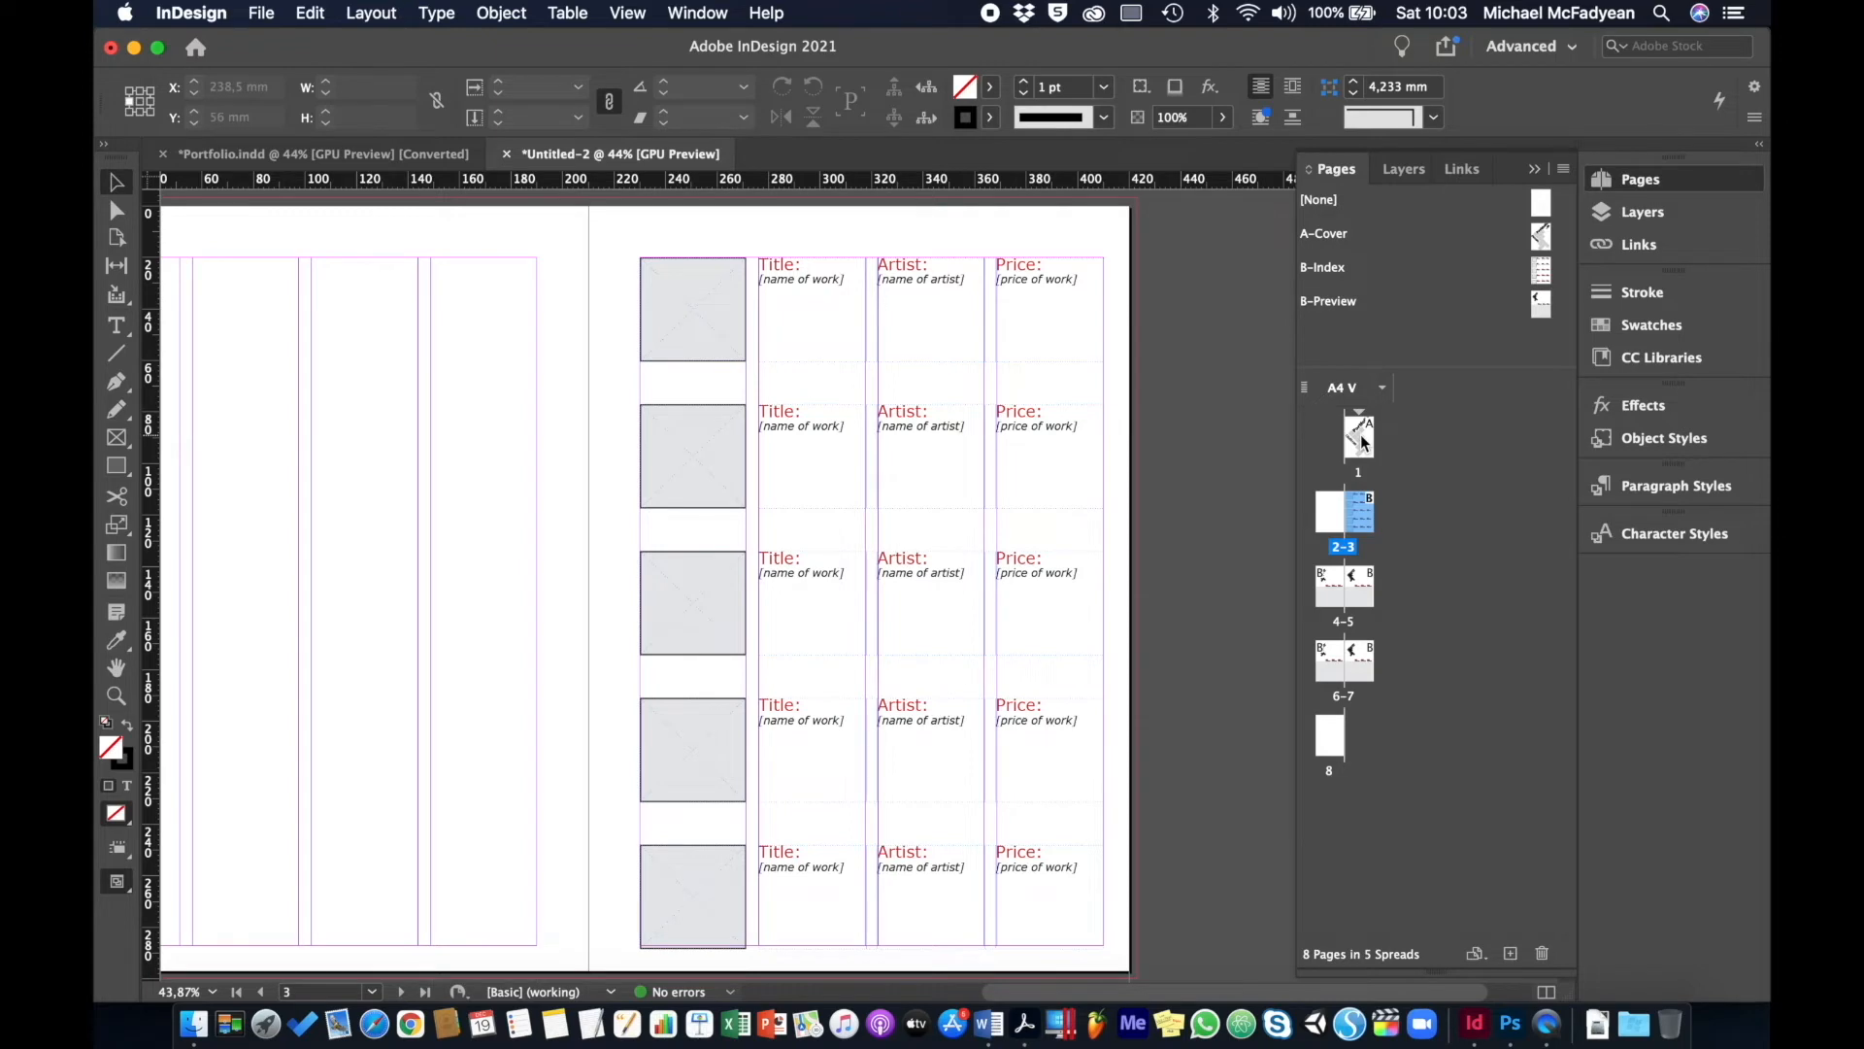
key("shift+Page_Down")
key("shift+Page_Down")
key("shift+Page_Down")
key("shift+Page_Down")
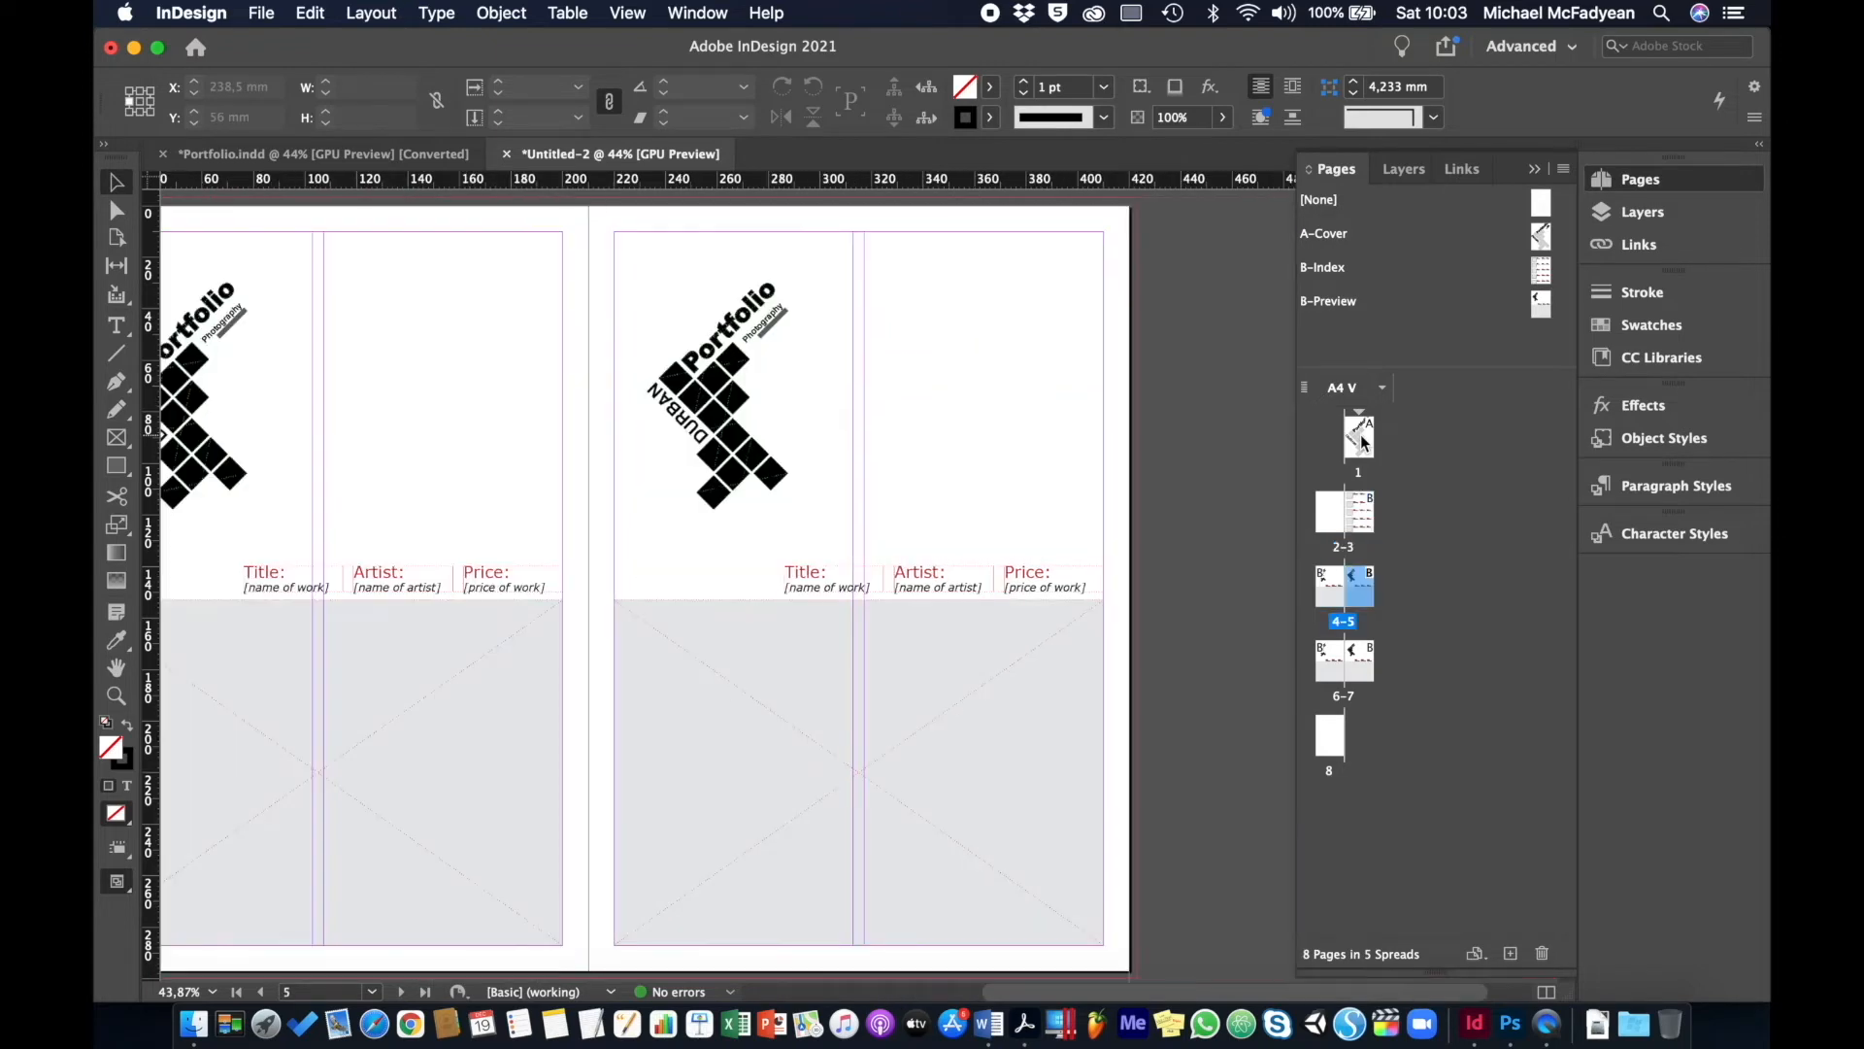
key("shift+Page_Down")
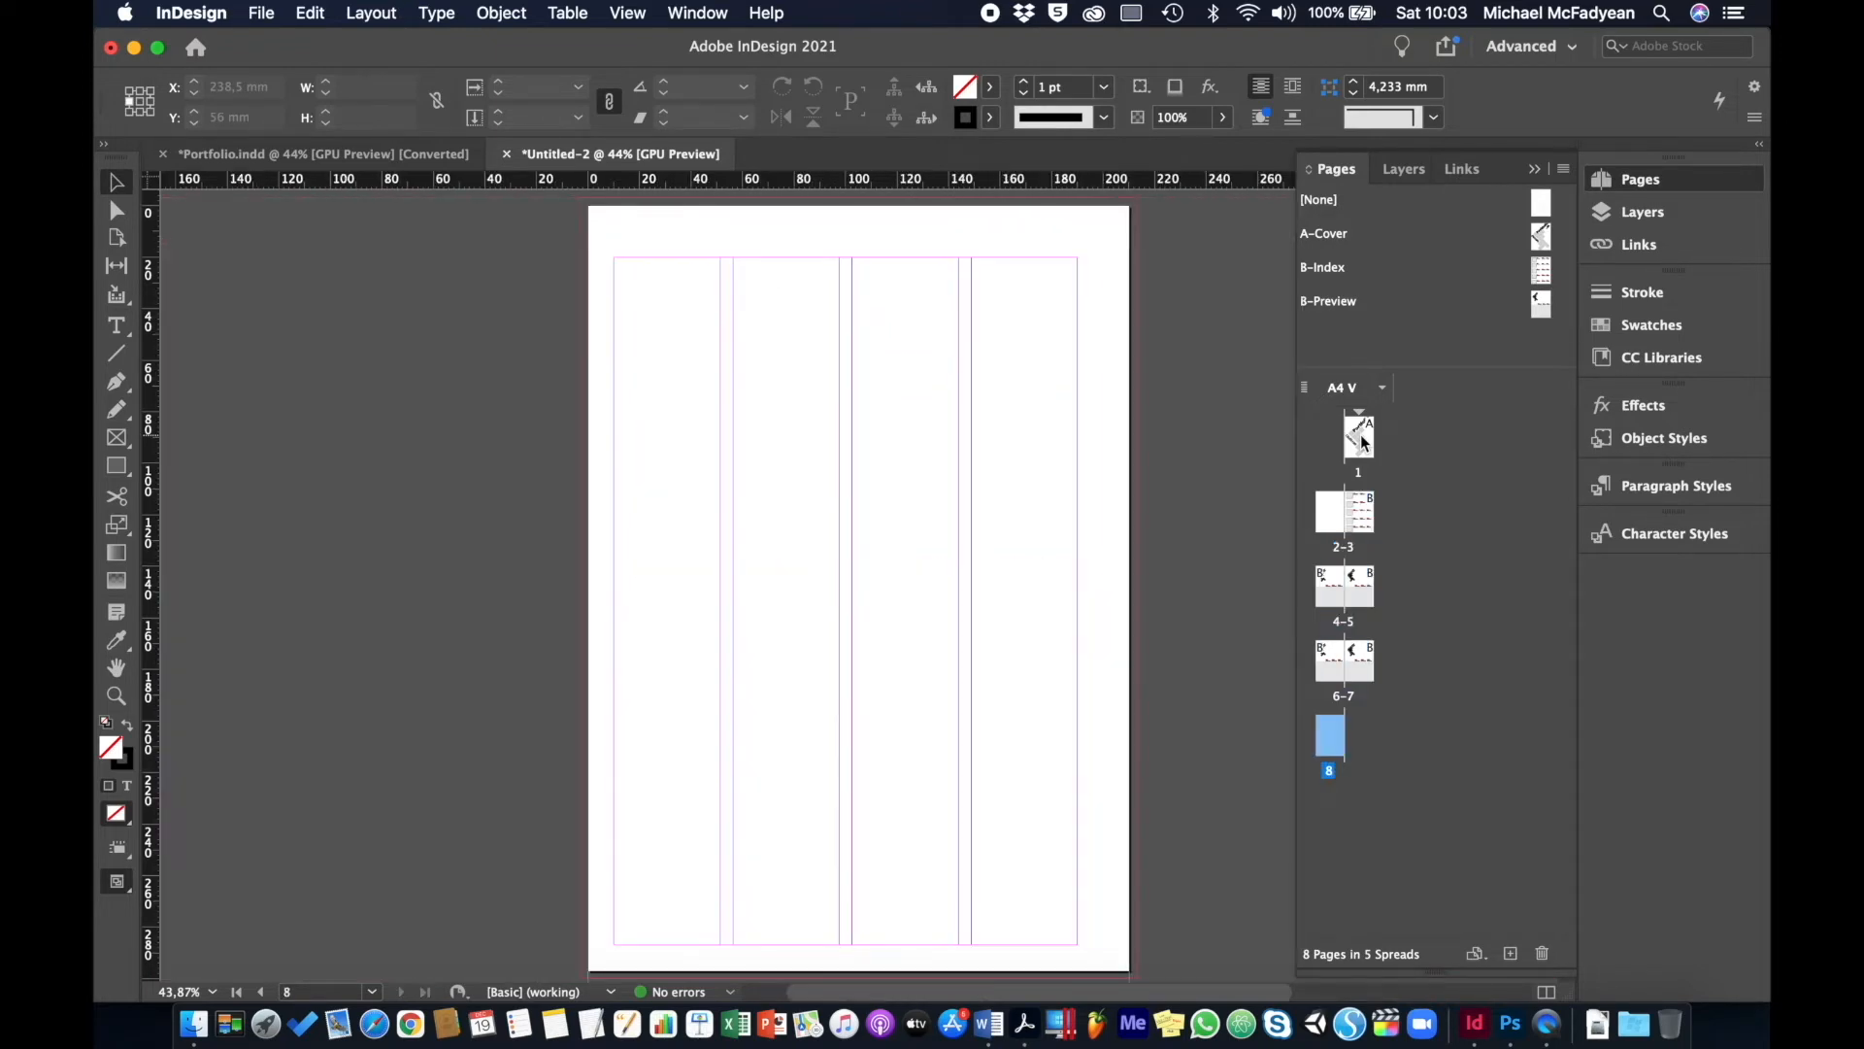
key("shift+Page_Up")
key("shift+Page_Up")
key("shift+Page_Up")
key("shift+Page_Up")
key("shift+Page_Up")
key("shift+Page_Up")
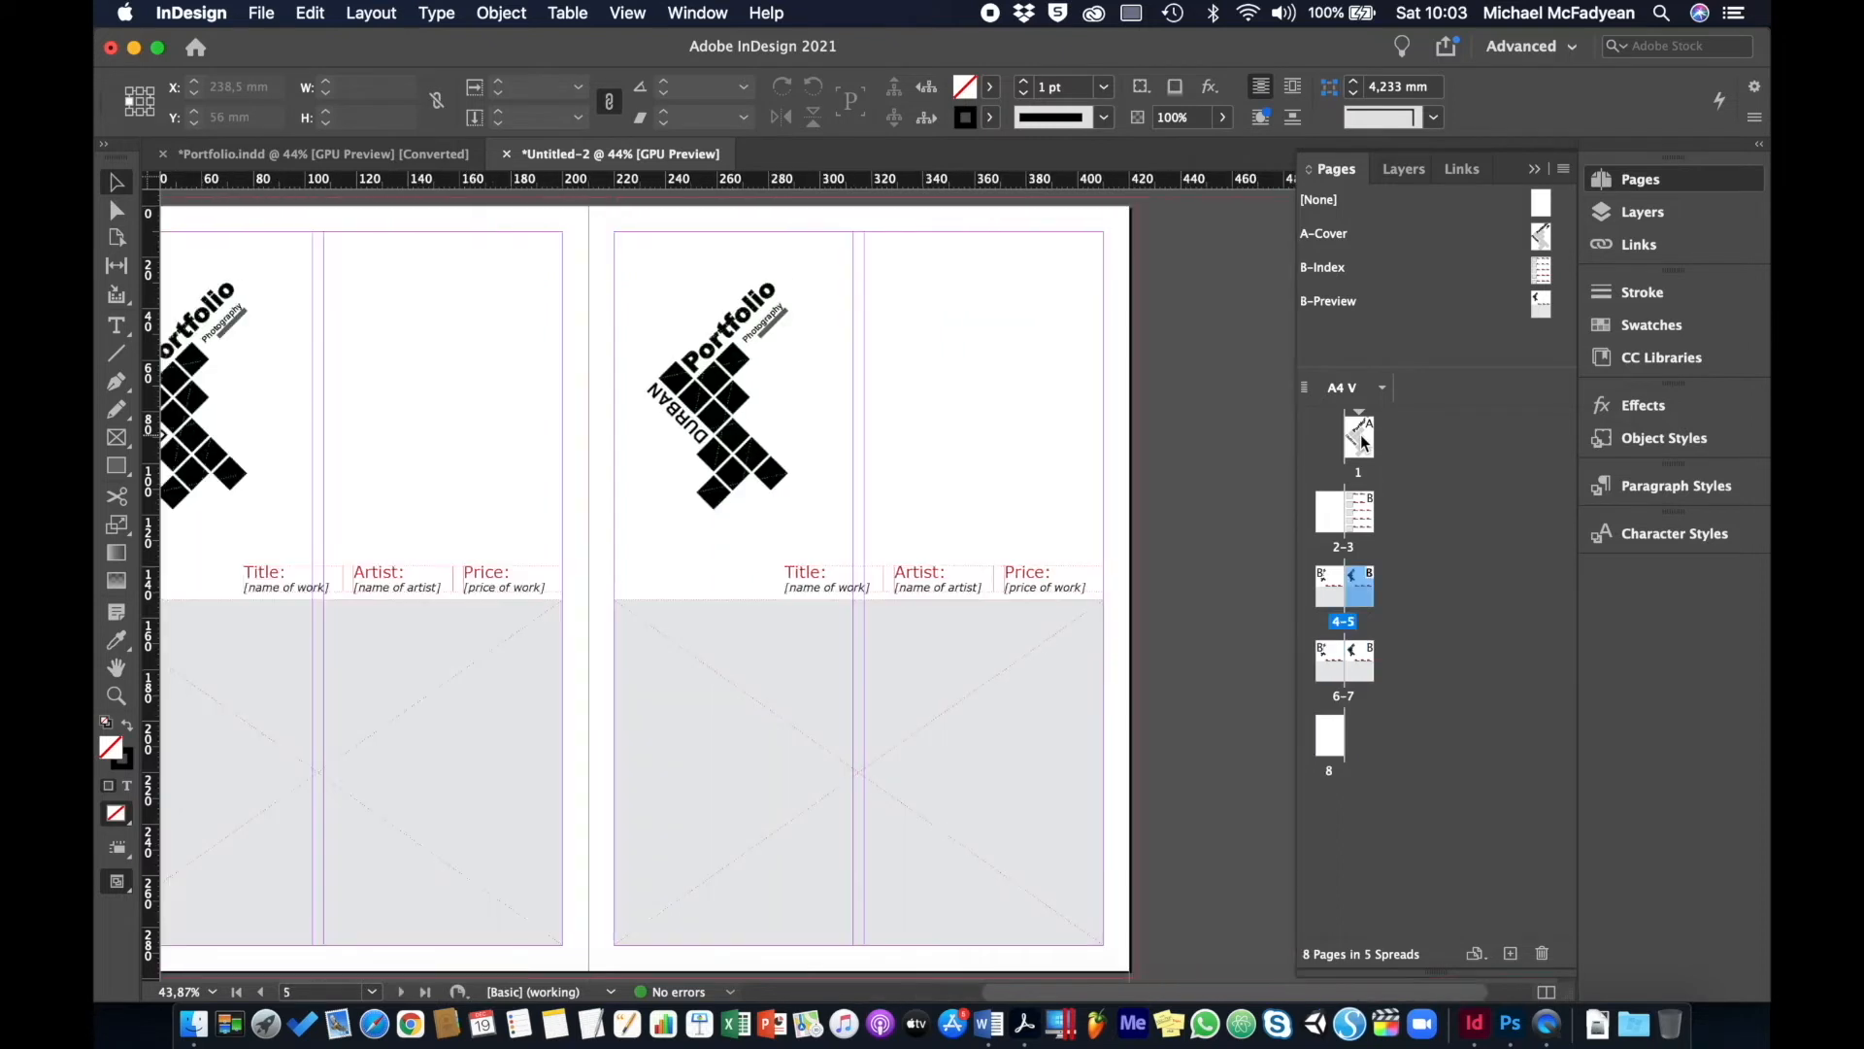
key("shift+Page_Up")
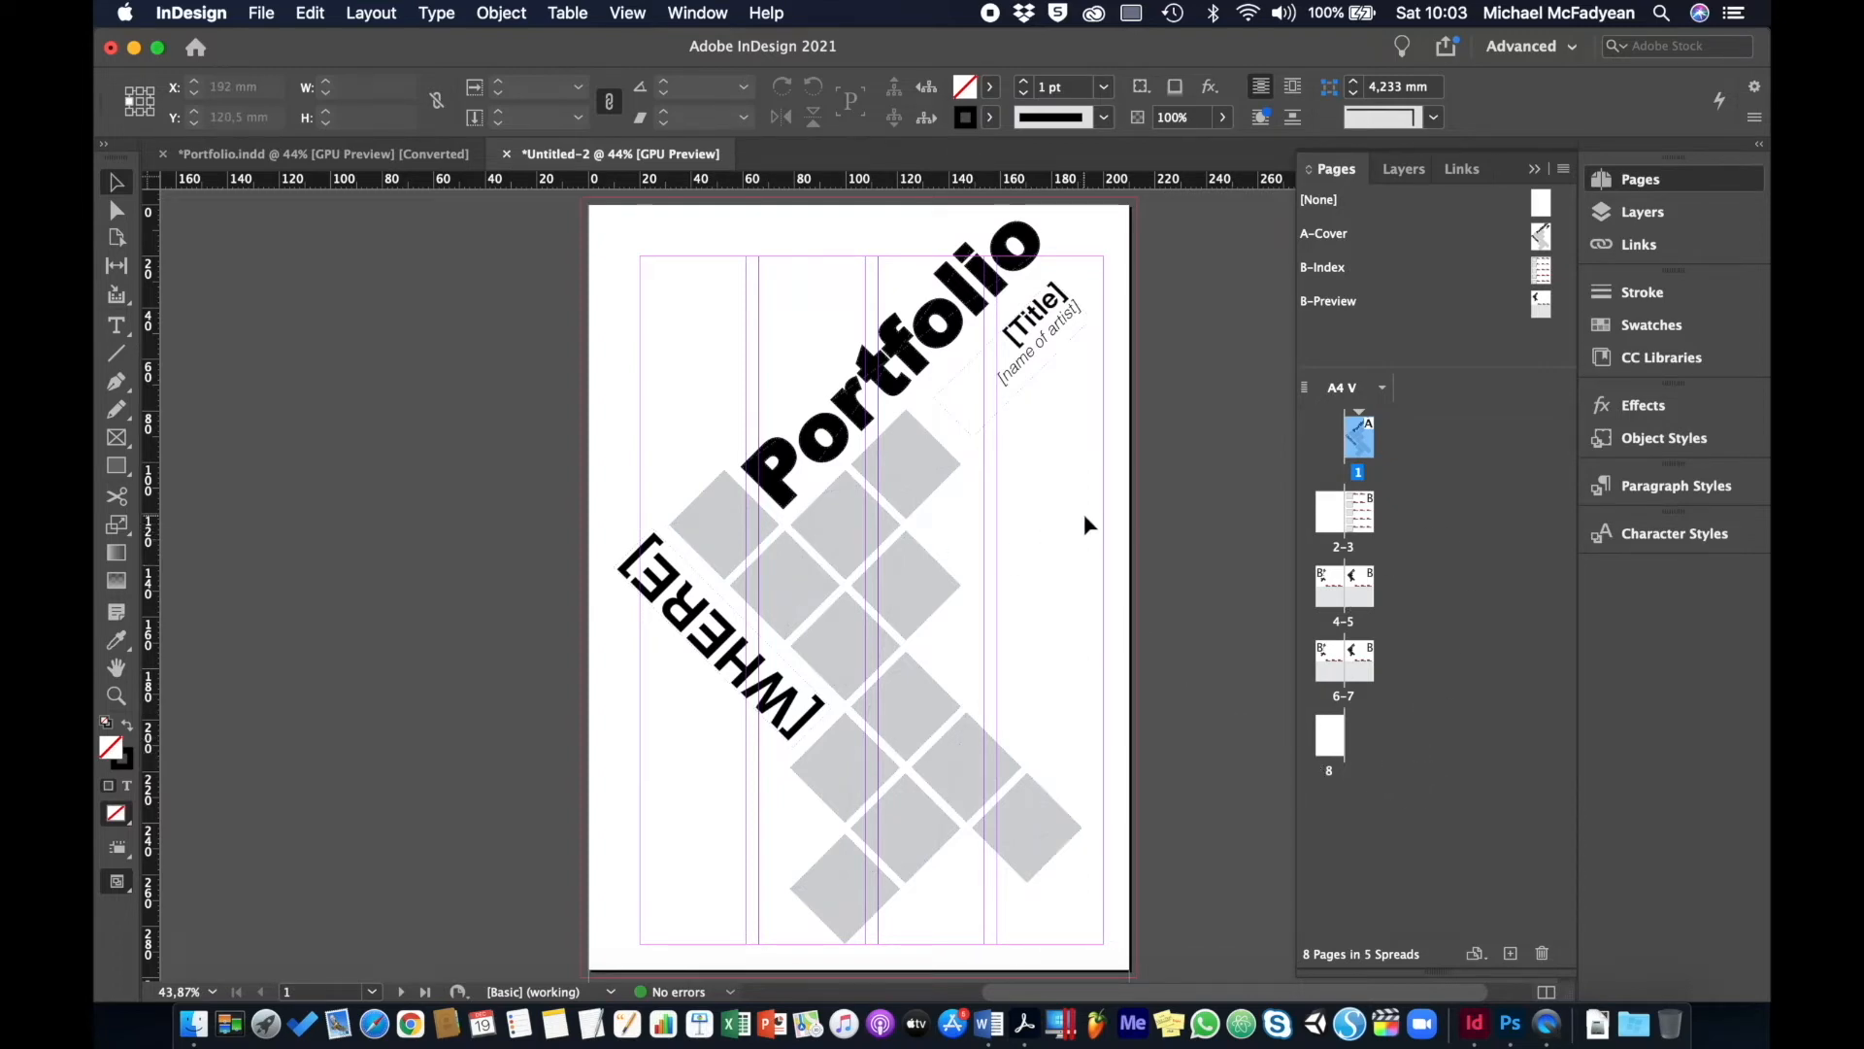
- Save As on the Desktop, renaming Untitled-2 to Portfolio Masterpages.indd
left_click(260, 20)
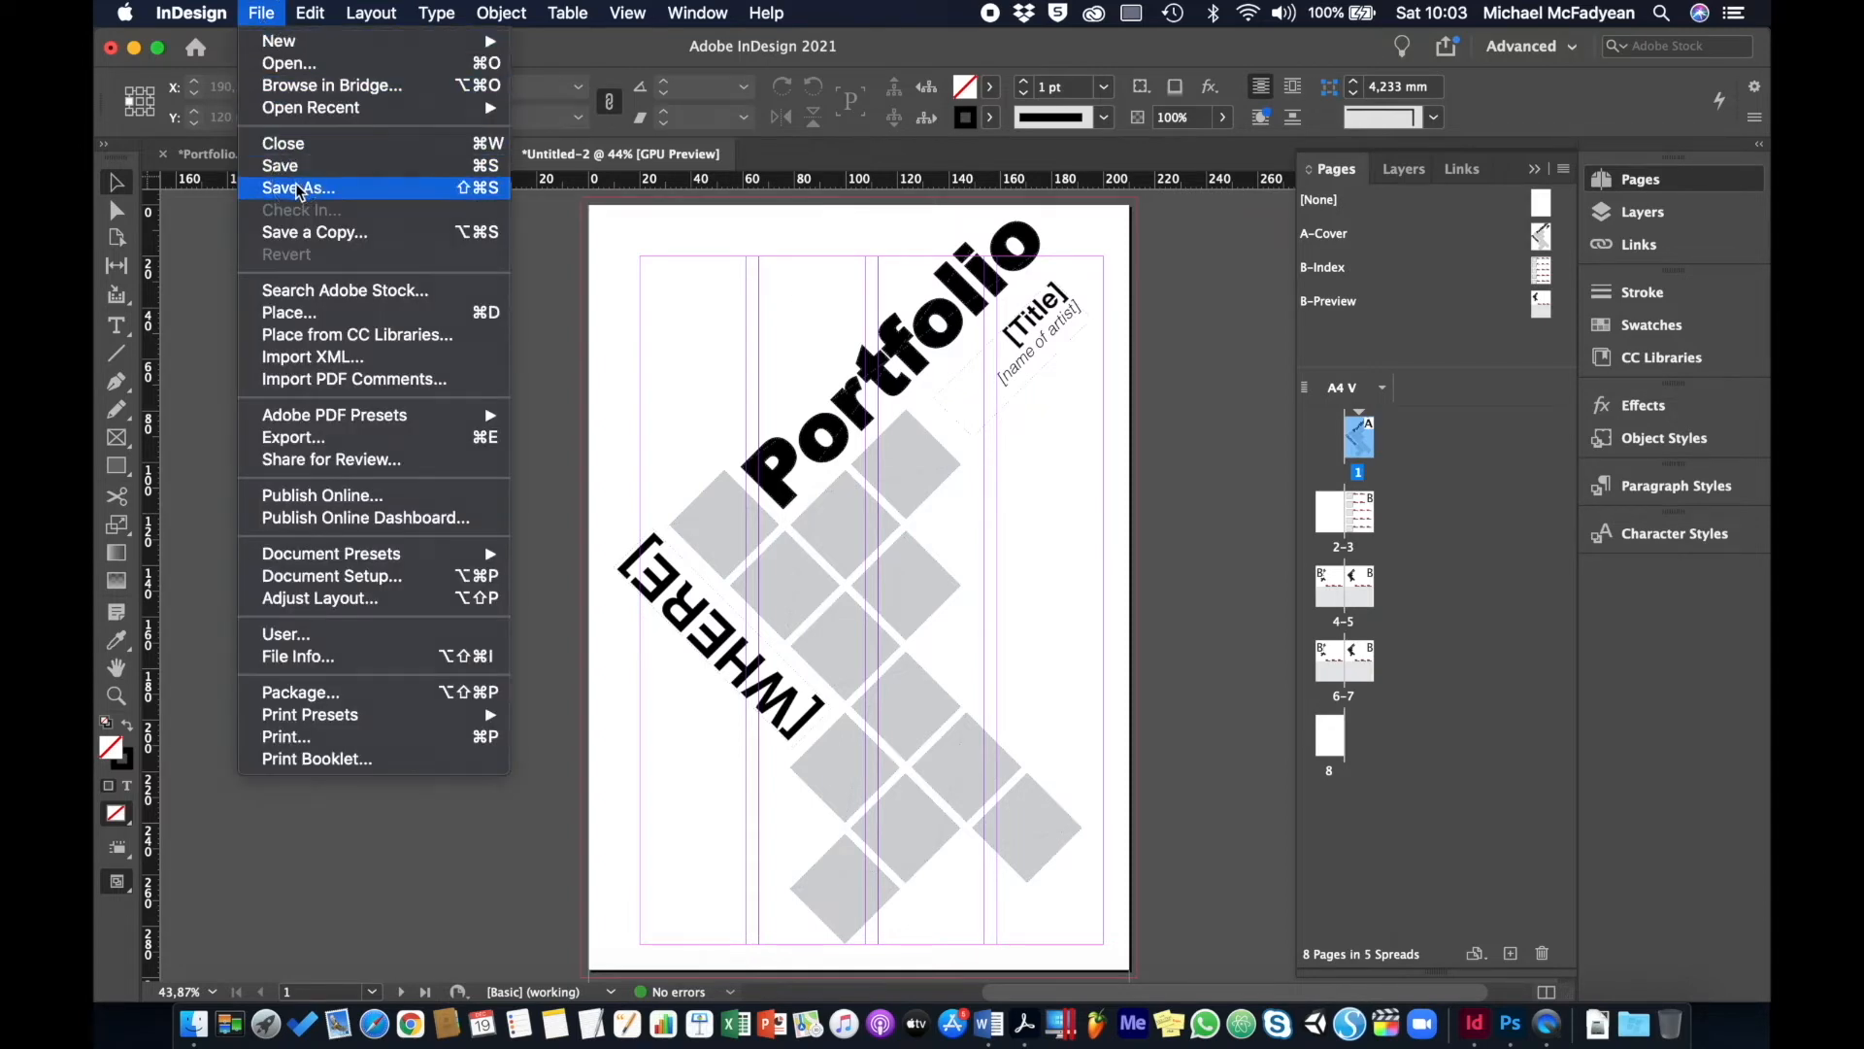
left_click(295, 183)
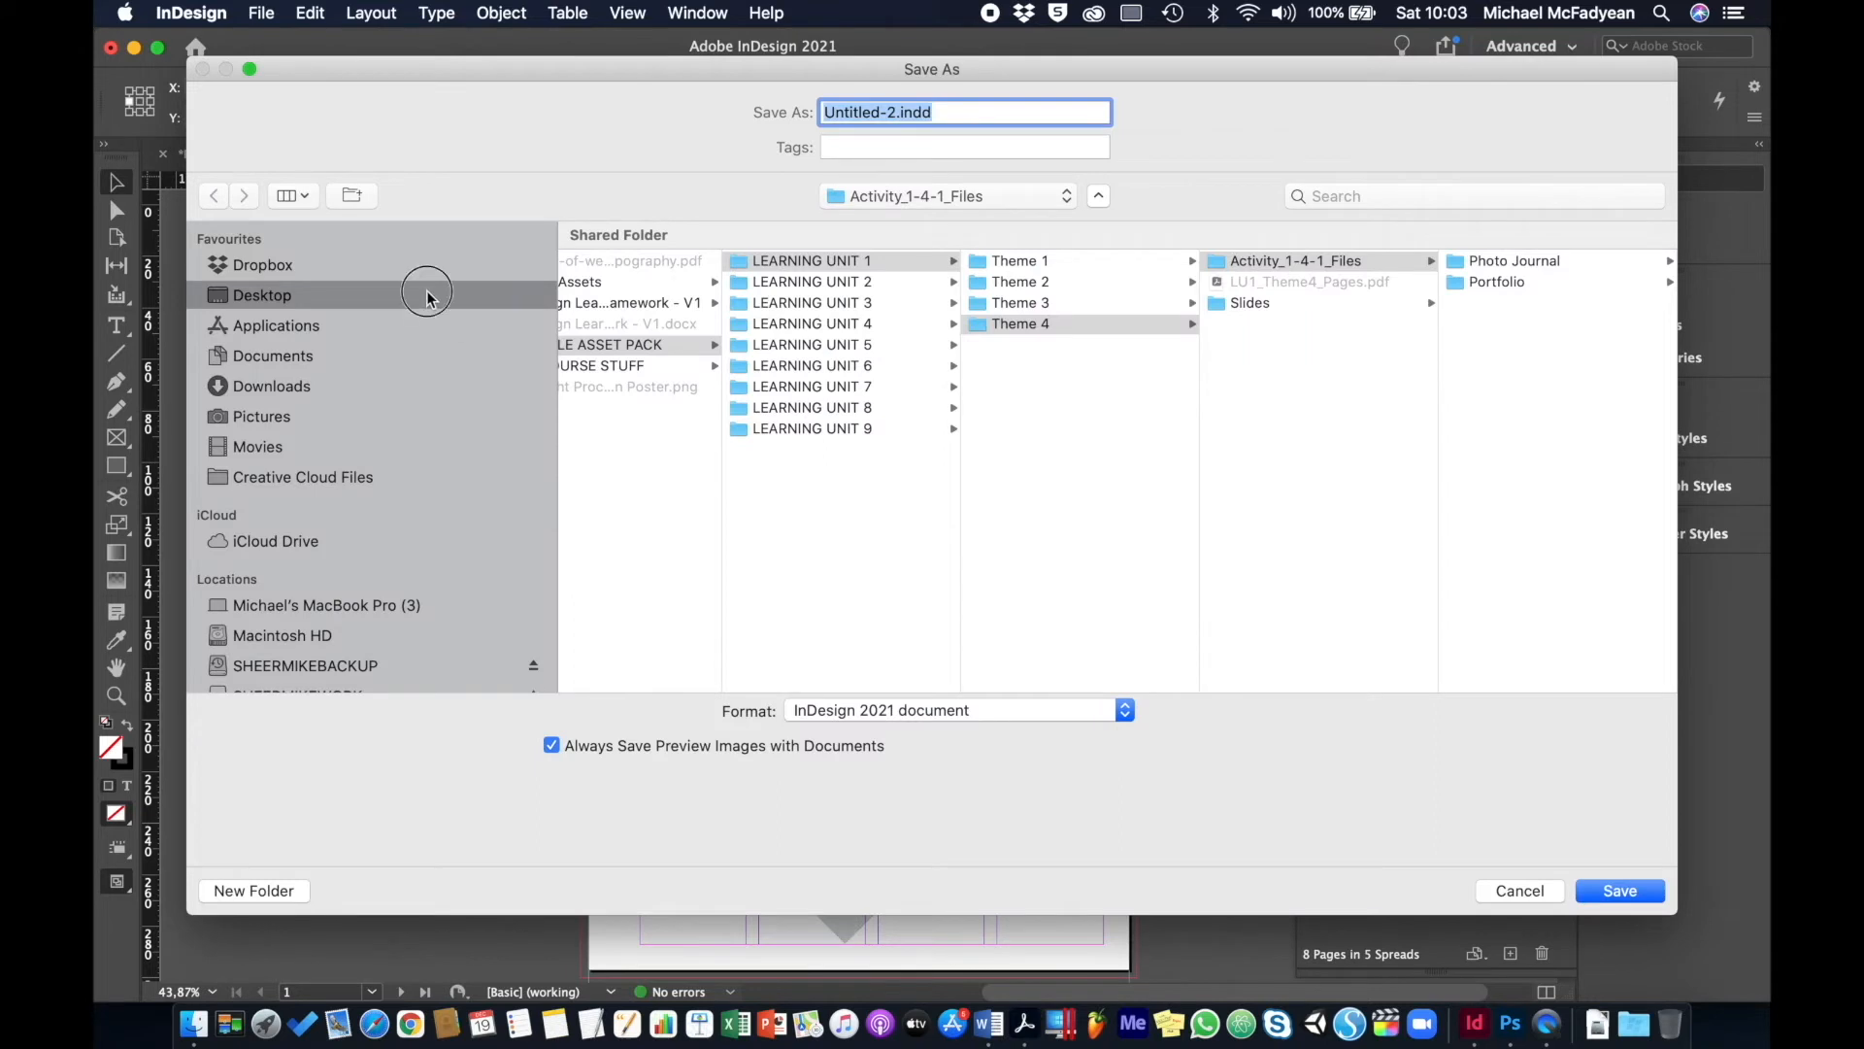
left_click(427, 295)
left_click(894, 113)
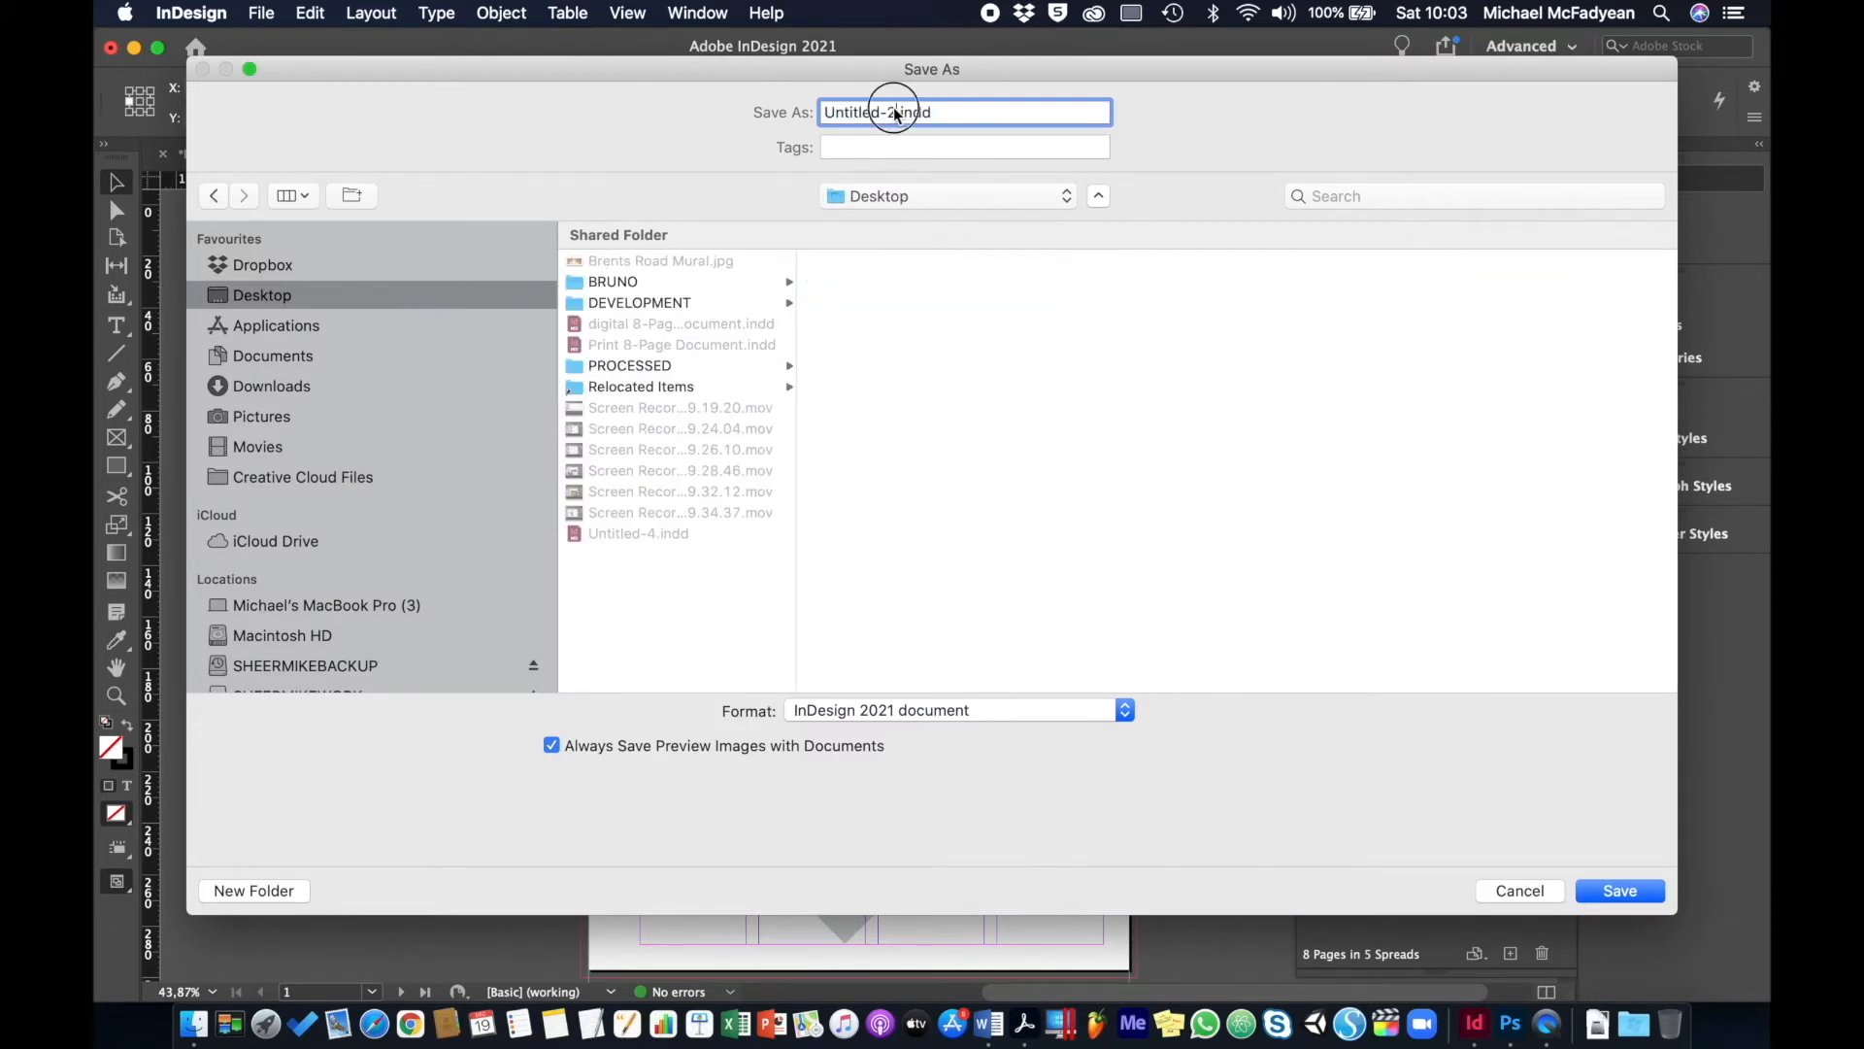
left_click_drag(894, 113, 770, 112)
type("Portfolio Maske")
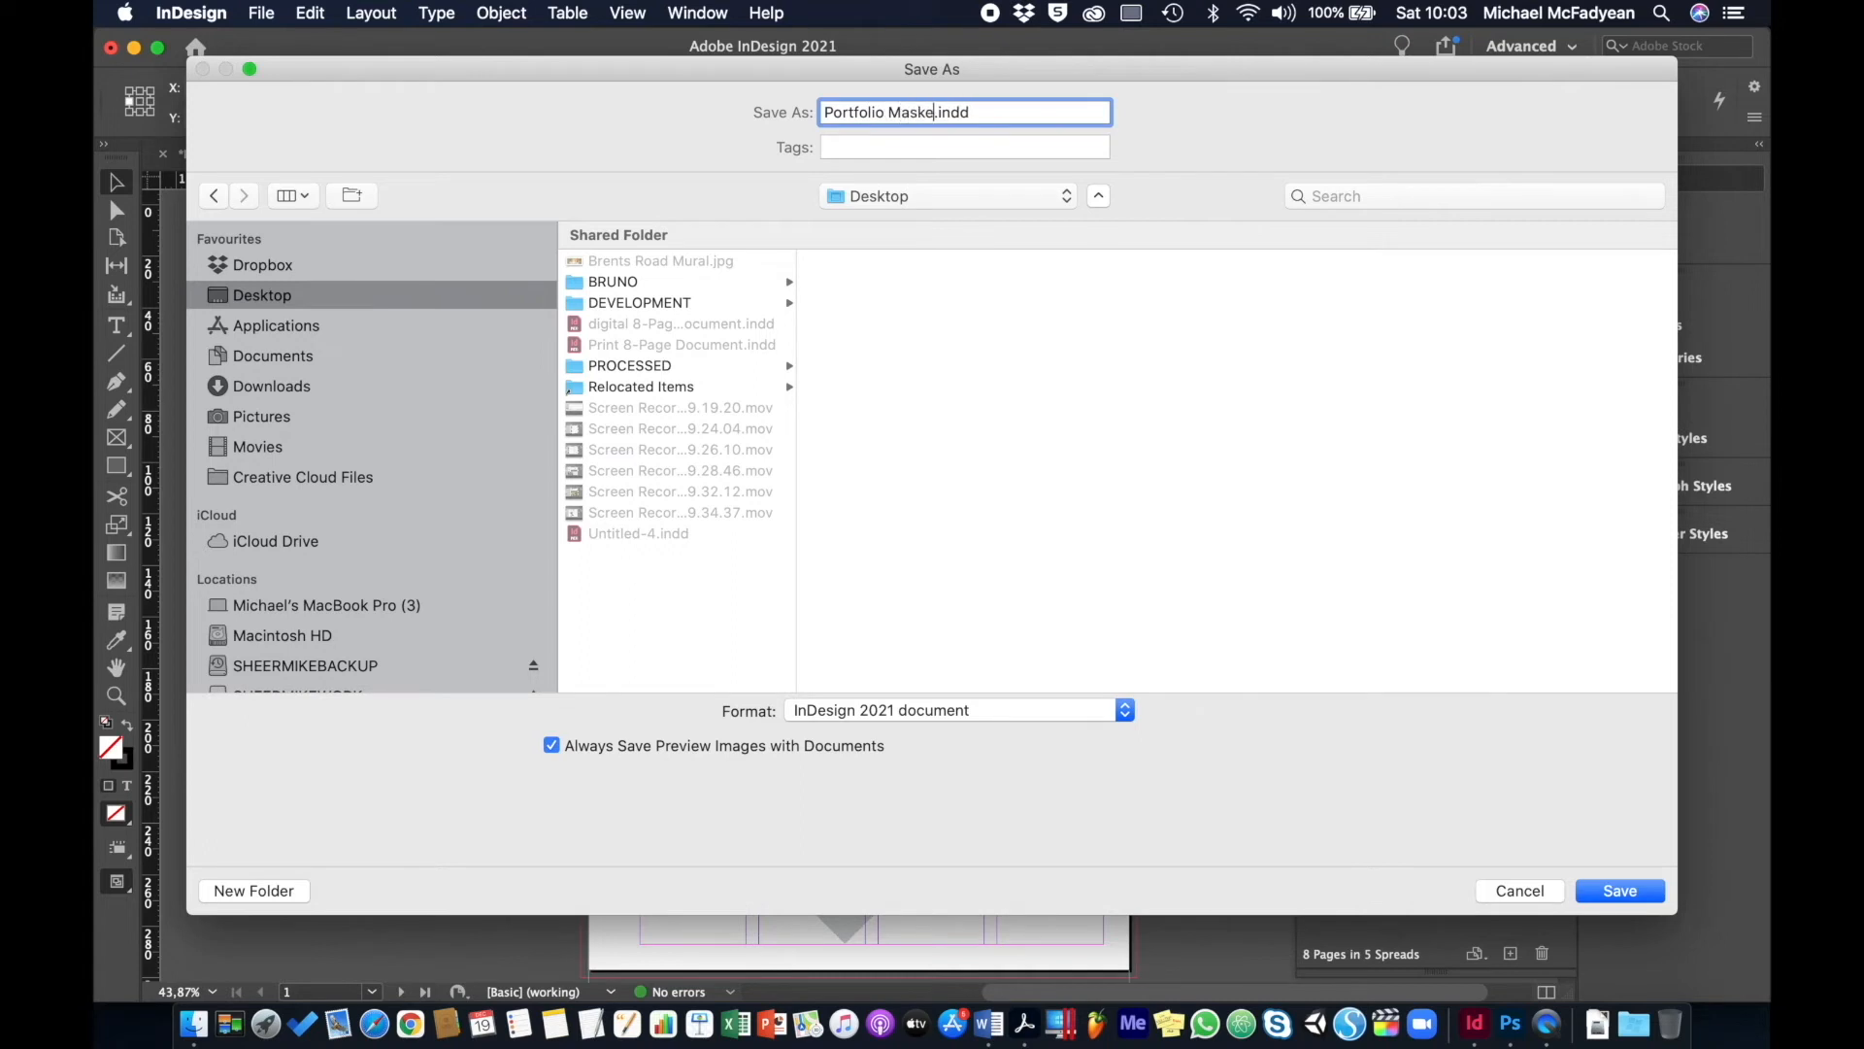
key("BackSpace")
key("BackSpace")
key("BackSpace")
type("sterpages")
left_click(1621, 893)
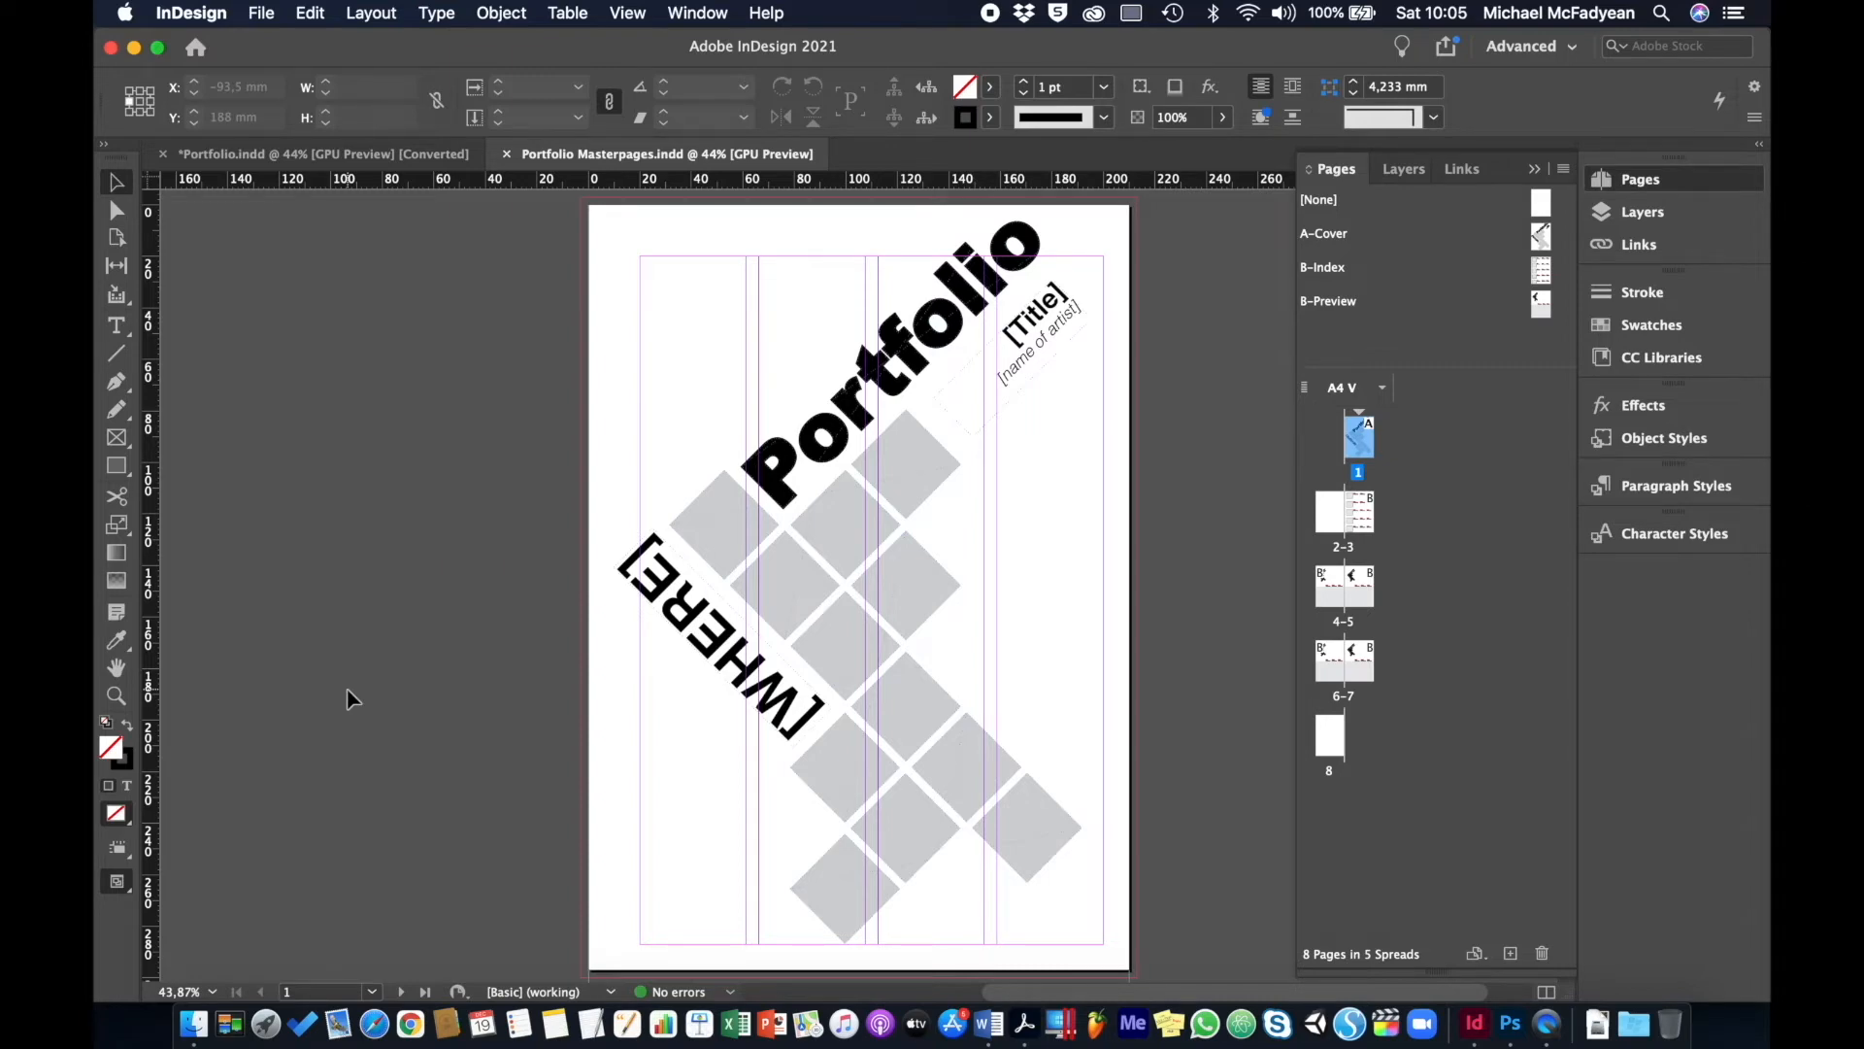
double_click(1366, 507)
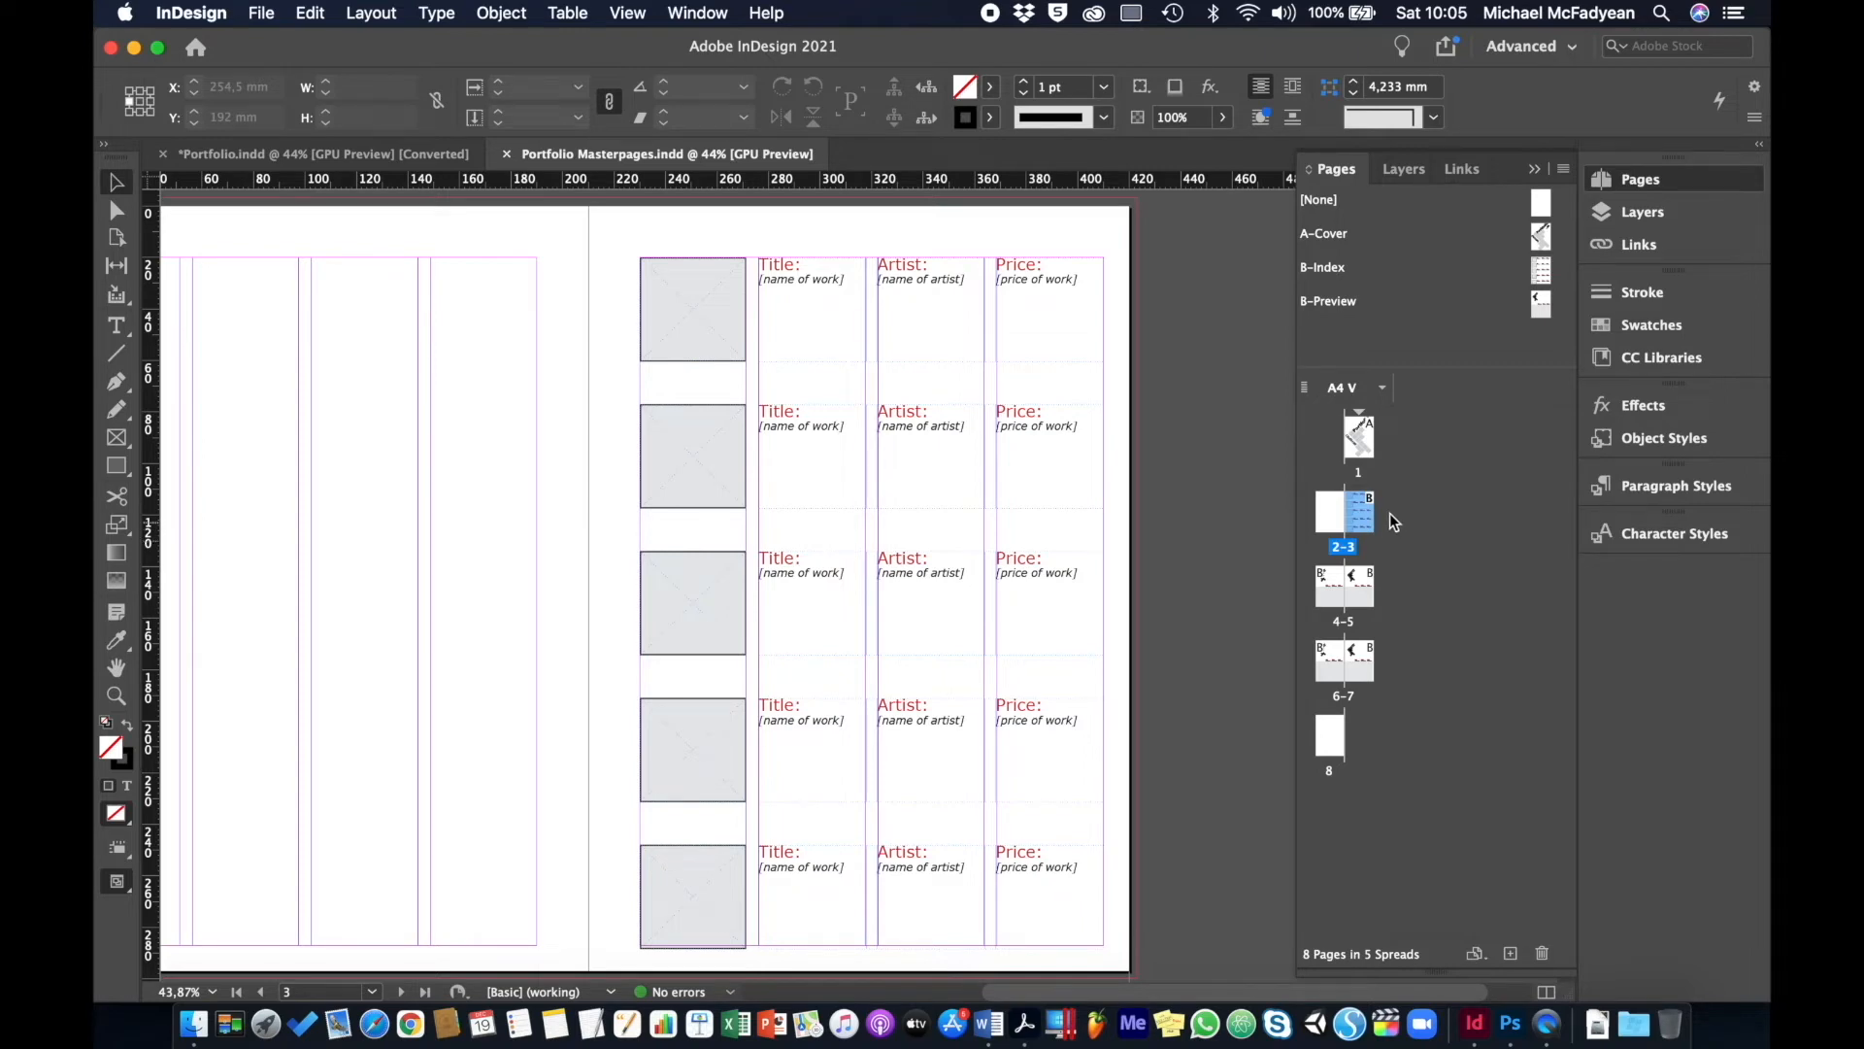
double_click(1362, 449)
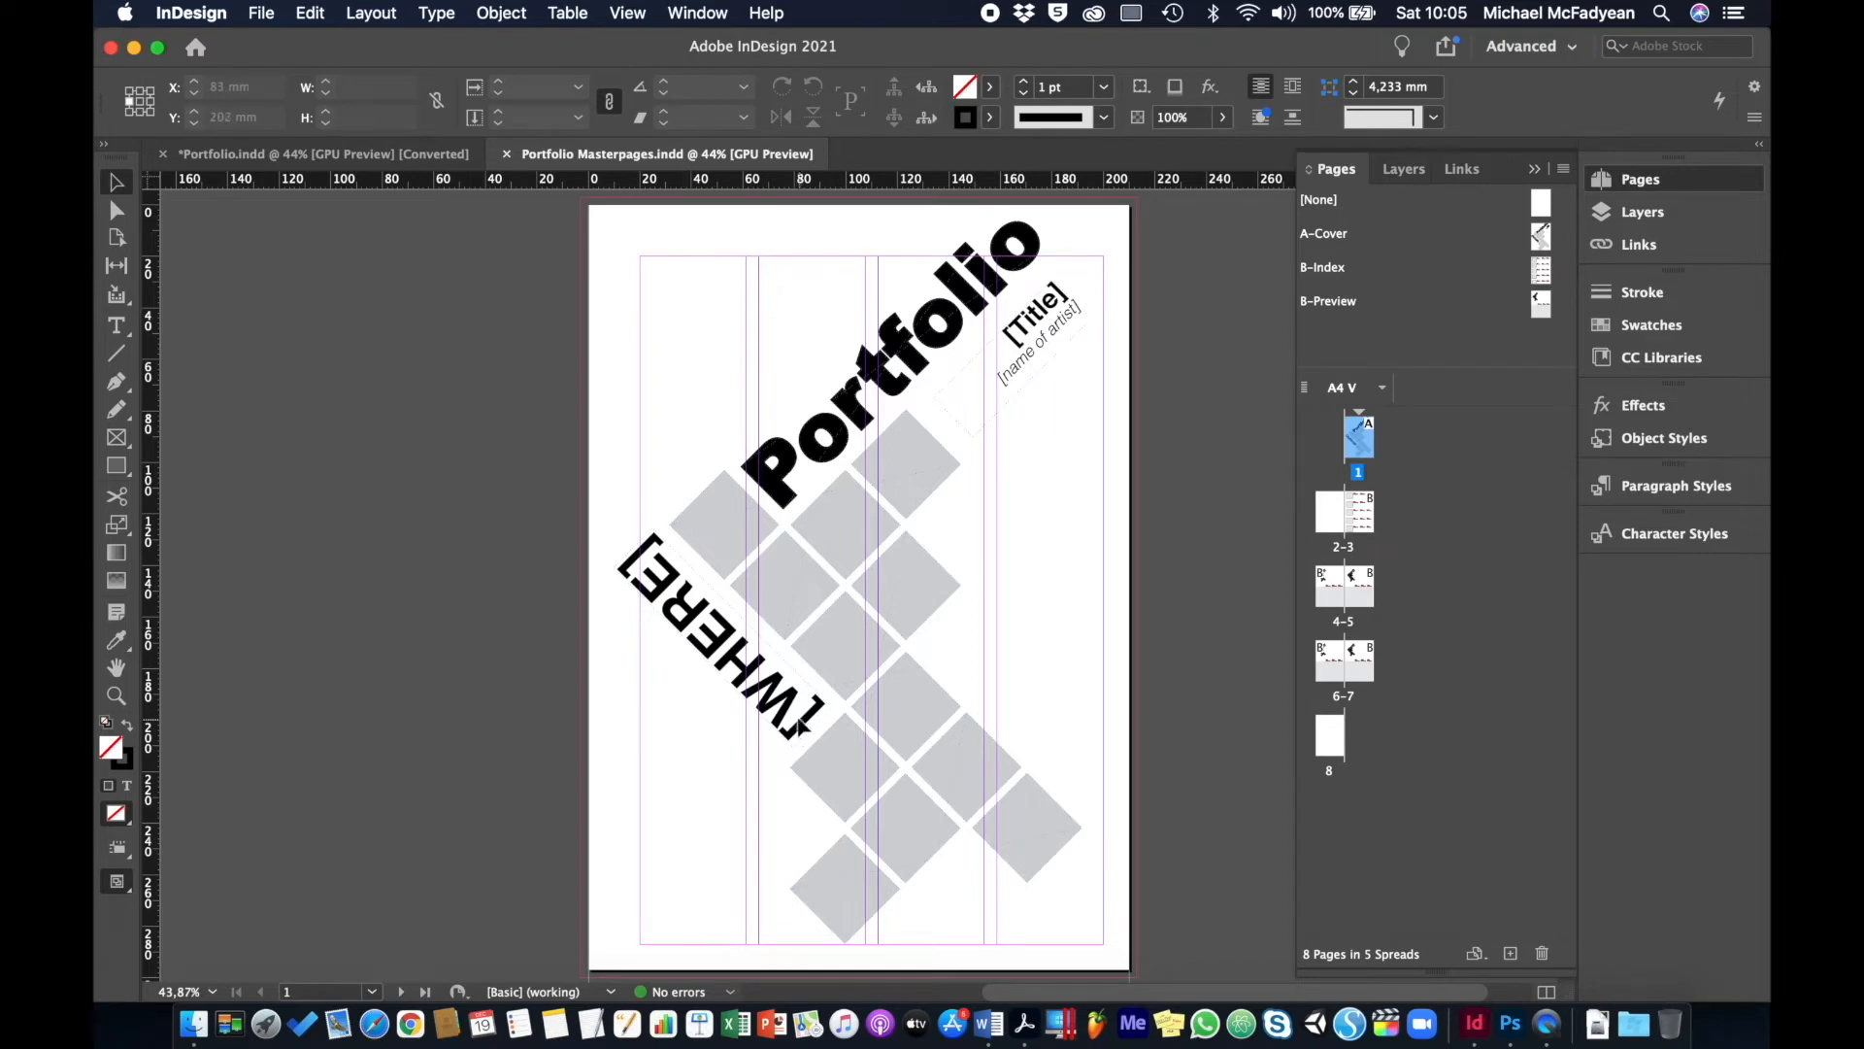
left_click(789, 696)
left_click(863, 618)
left_click(848, 607)
double_click(1331, 236)
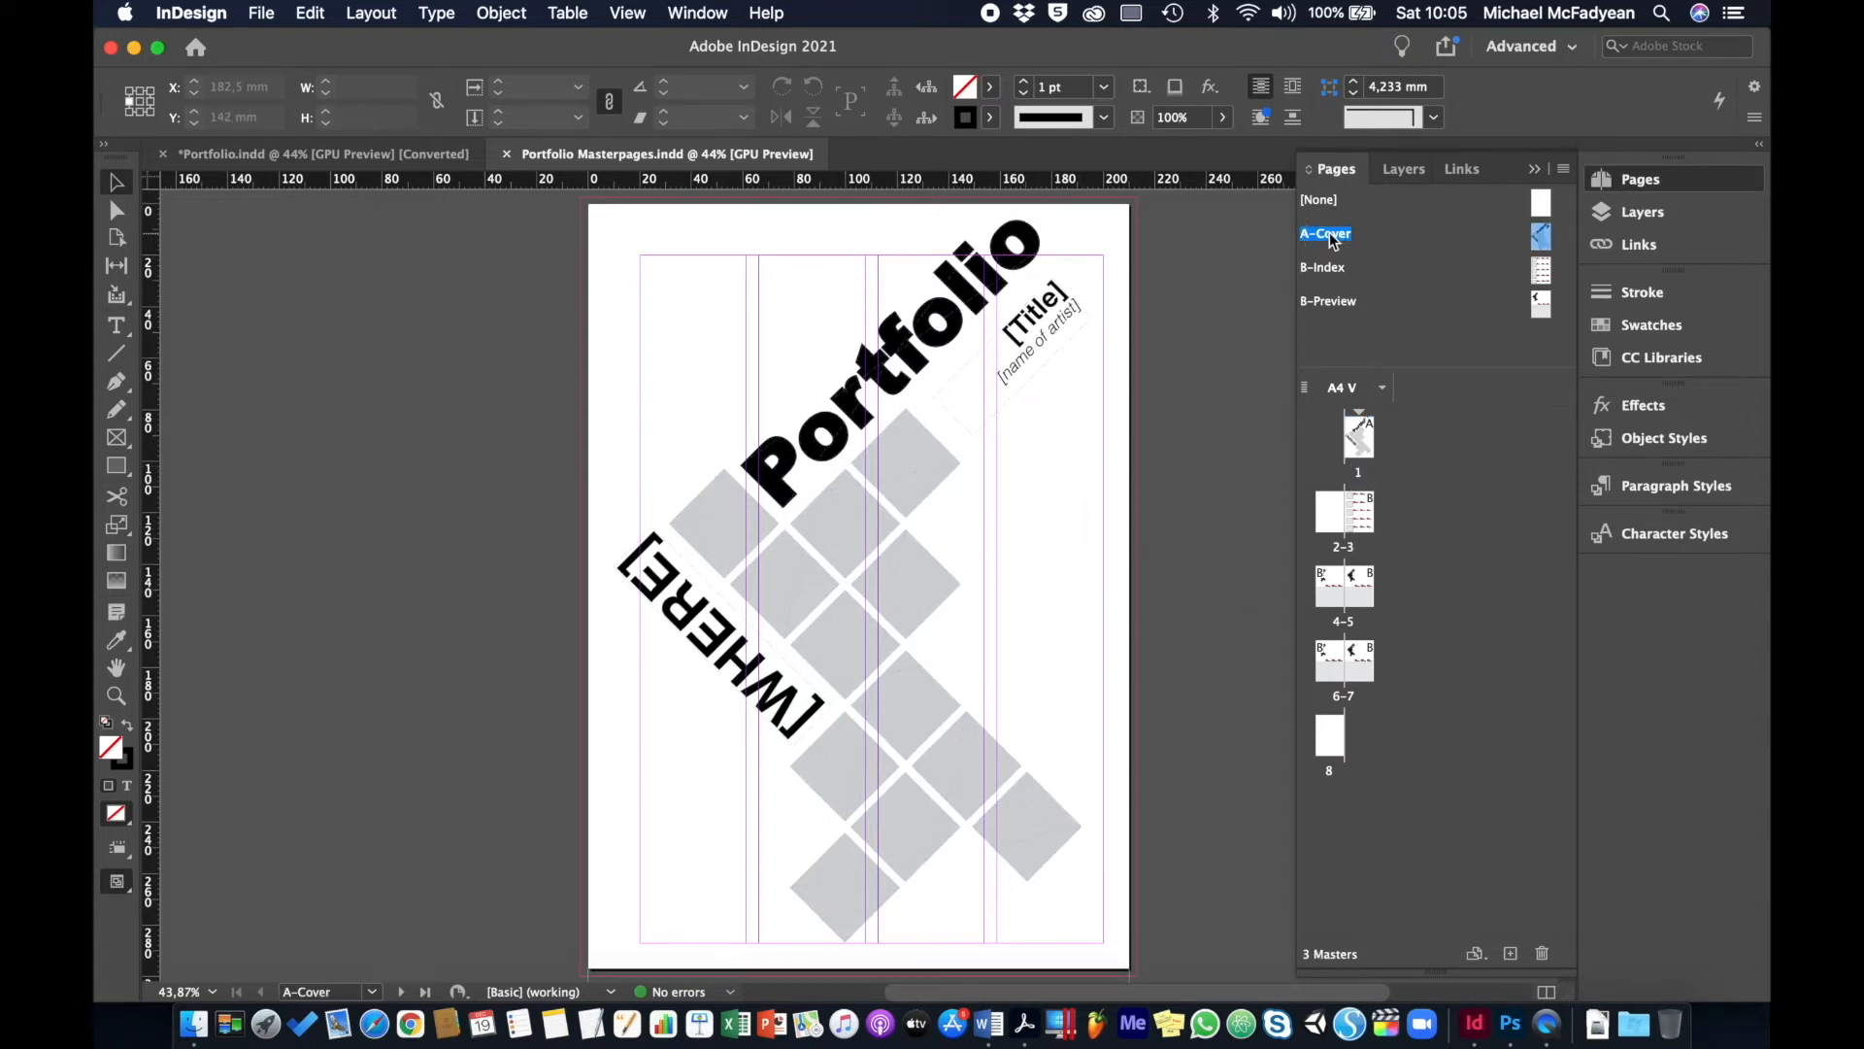
left_click(851, 577)
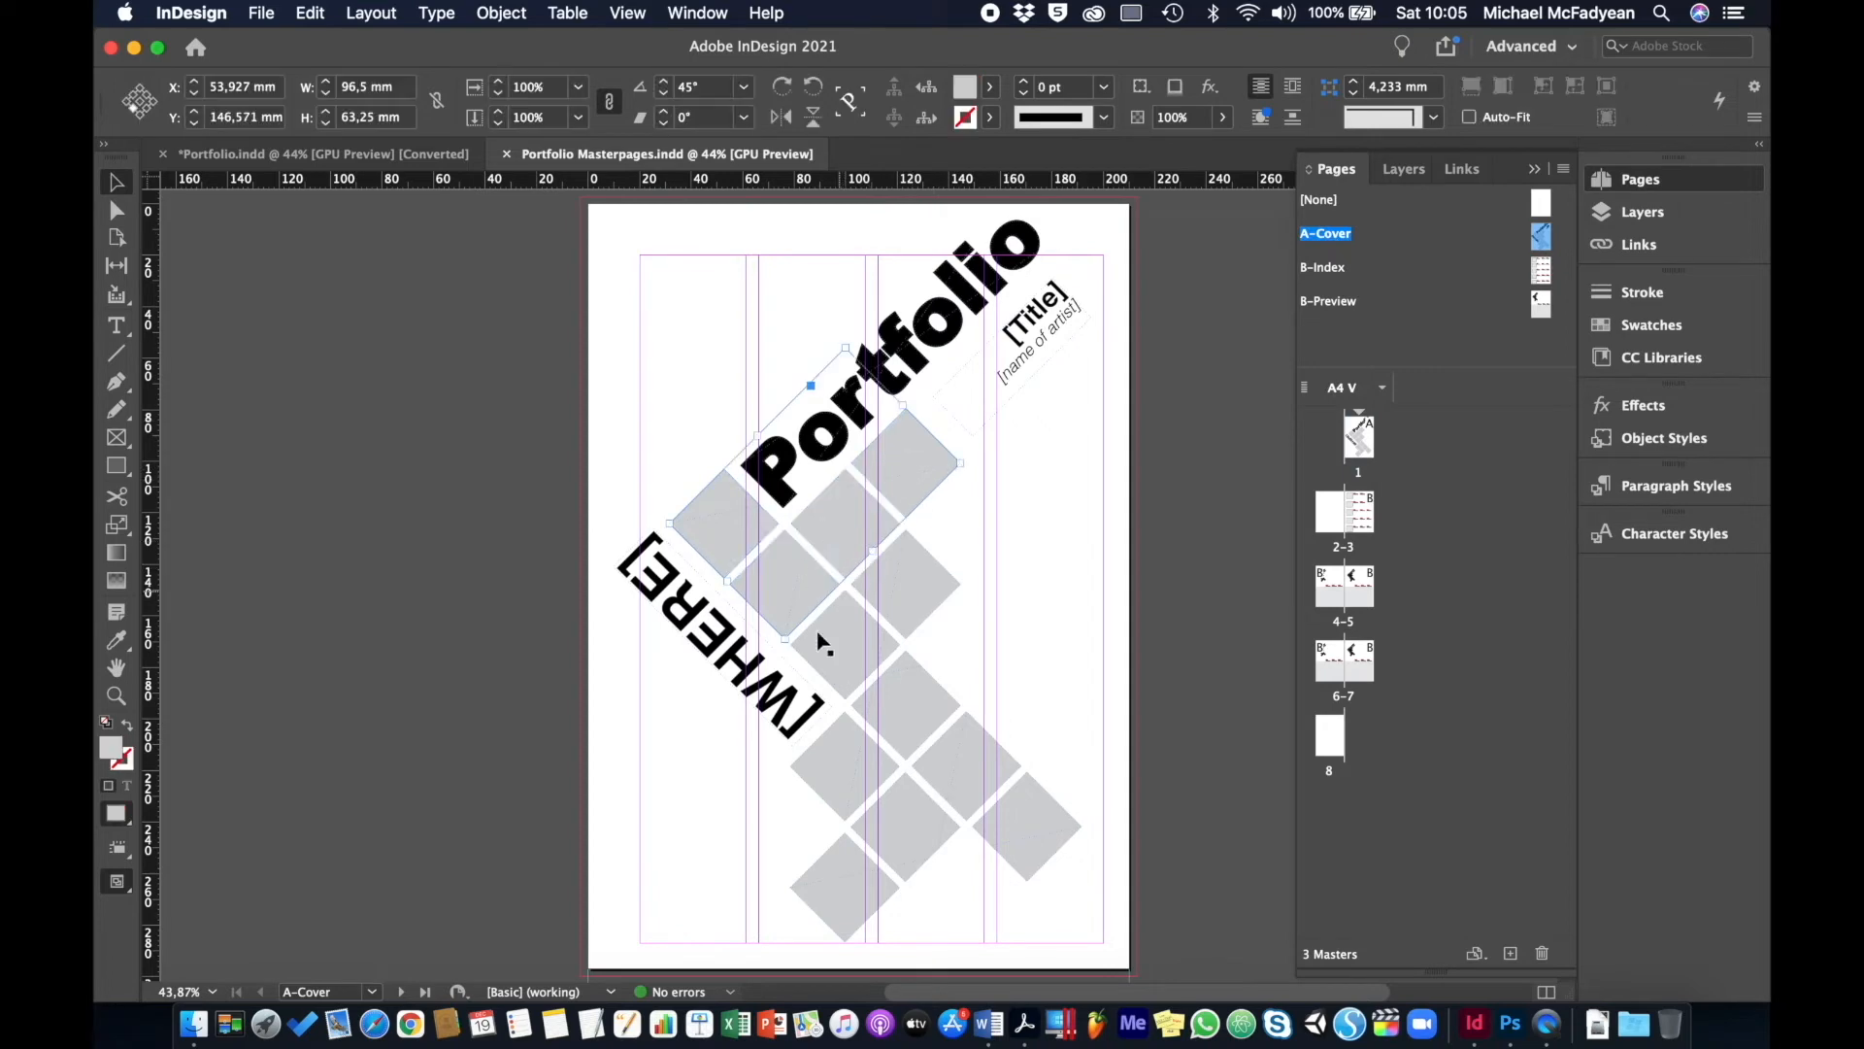
left_click(1179, 474)
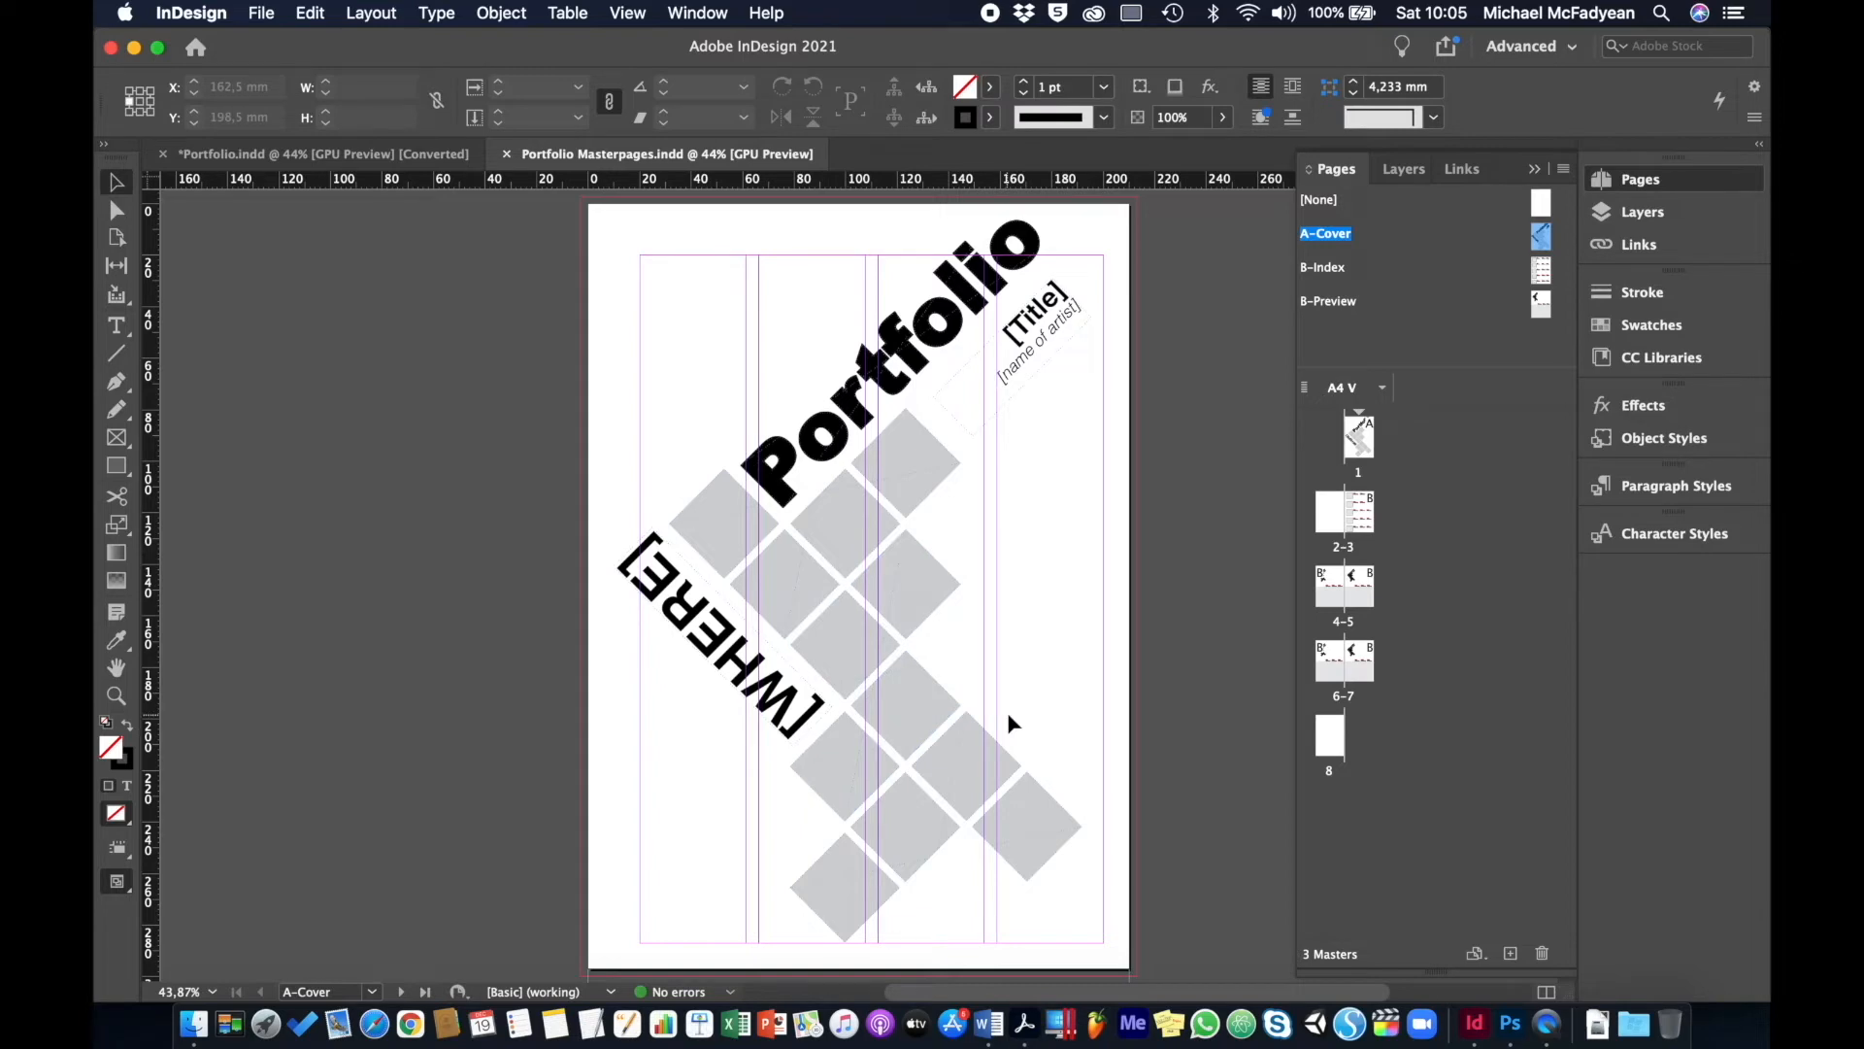
left_click(1354, 438)
double_click(1354, 438)
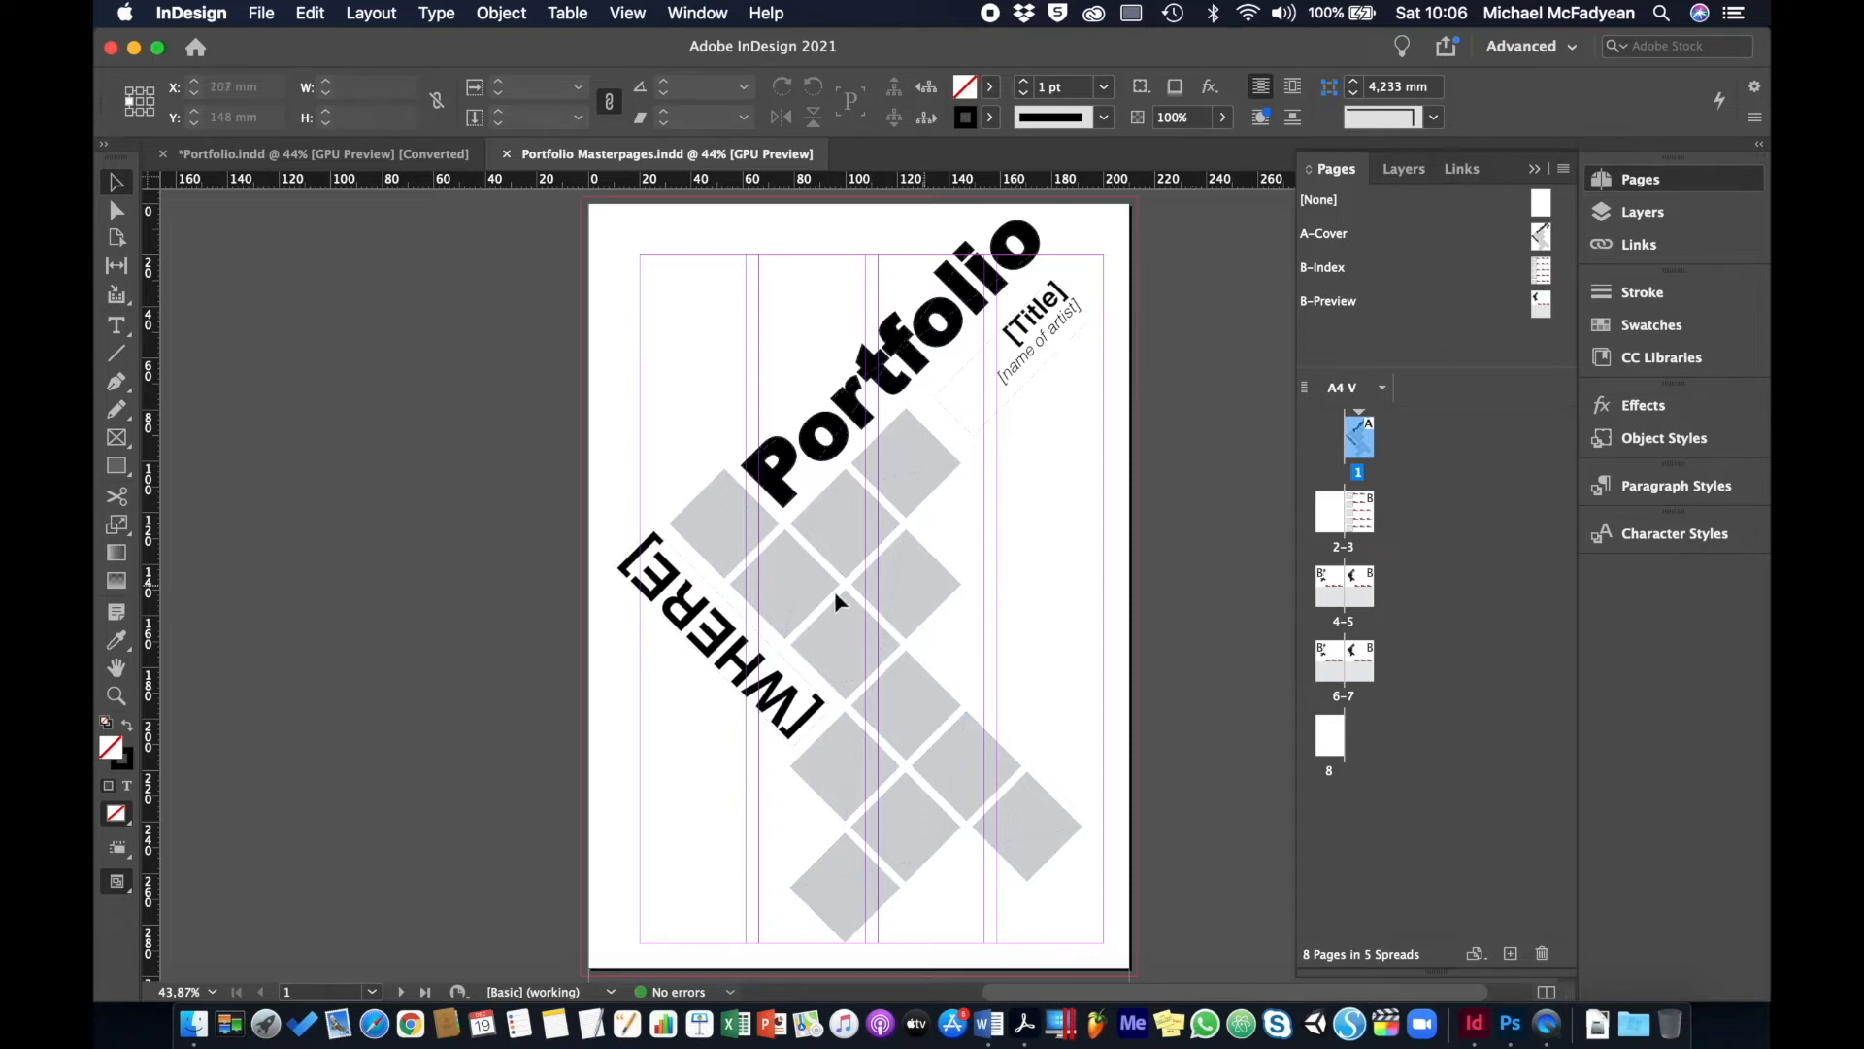
- Override the [WHERE] and [Title] master frames and both grey-square groups on page 1
left_click(670, 589)
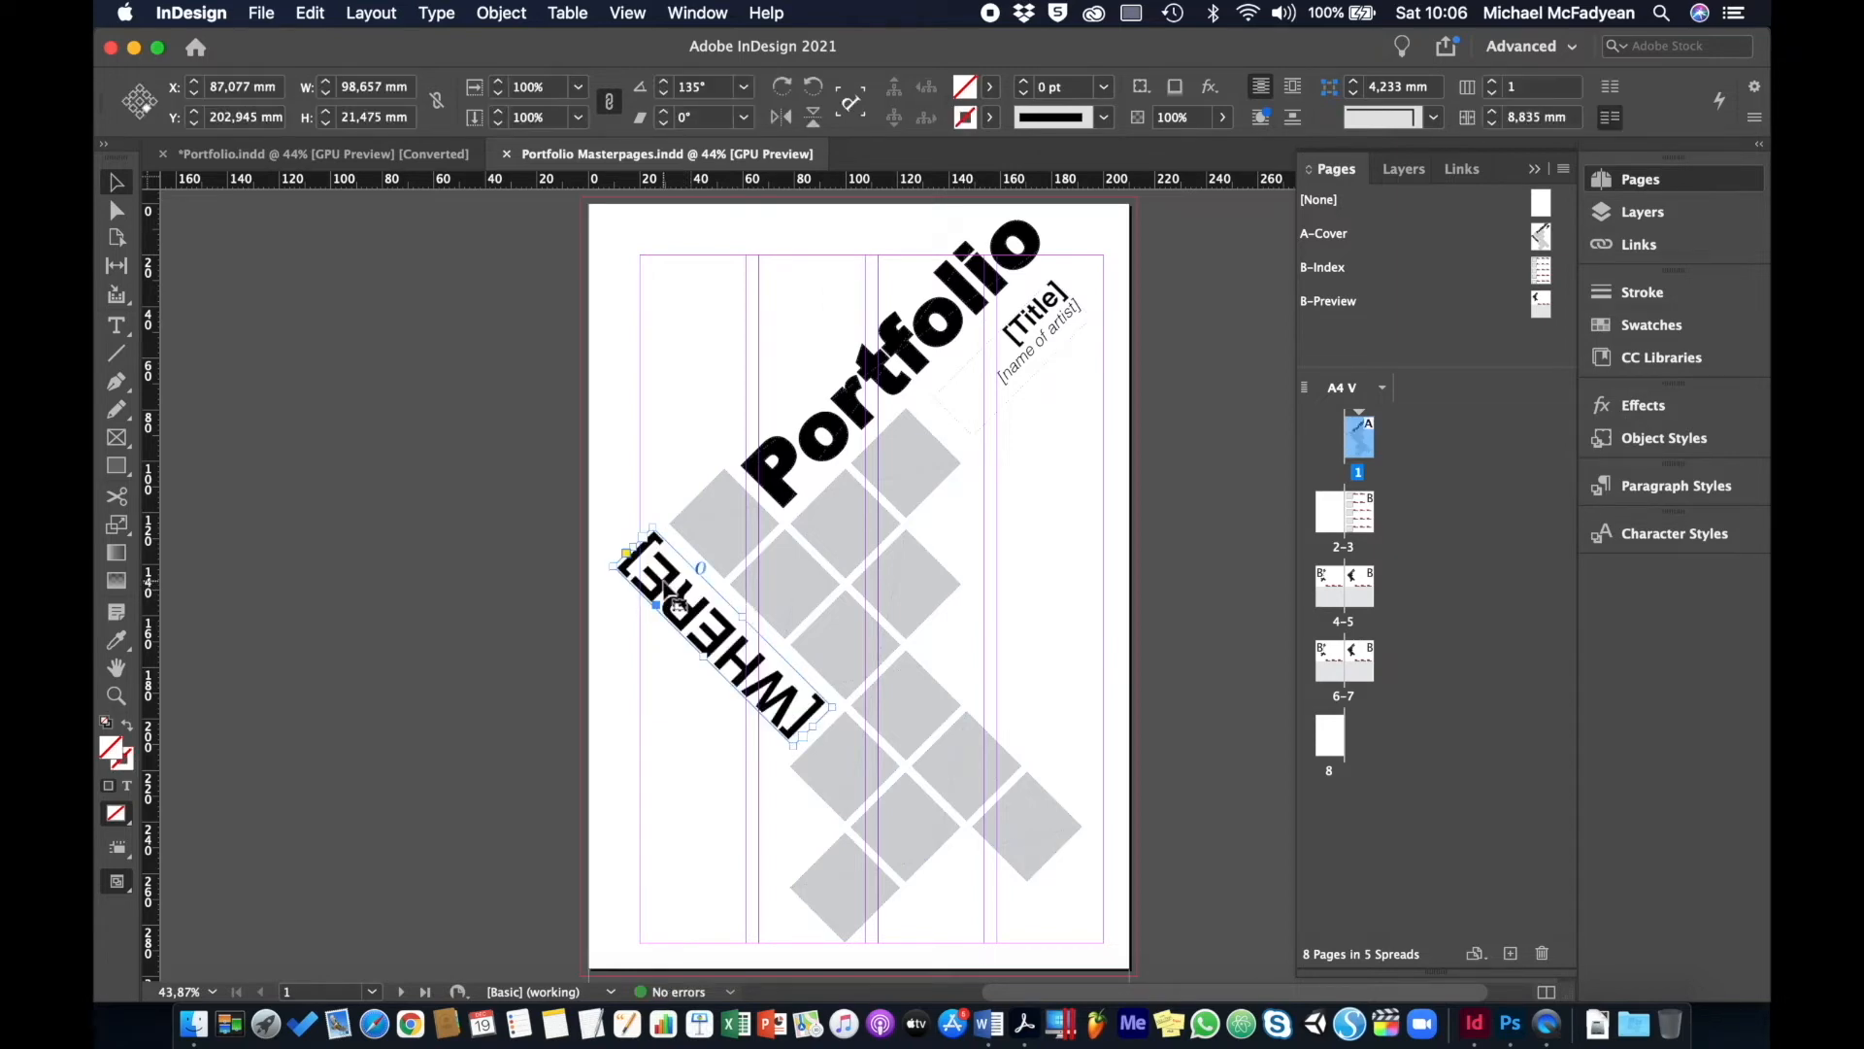
left_click(1039, 316, "shift")
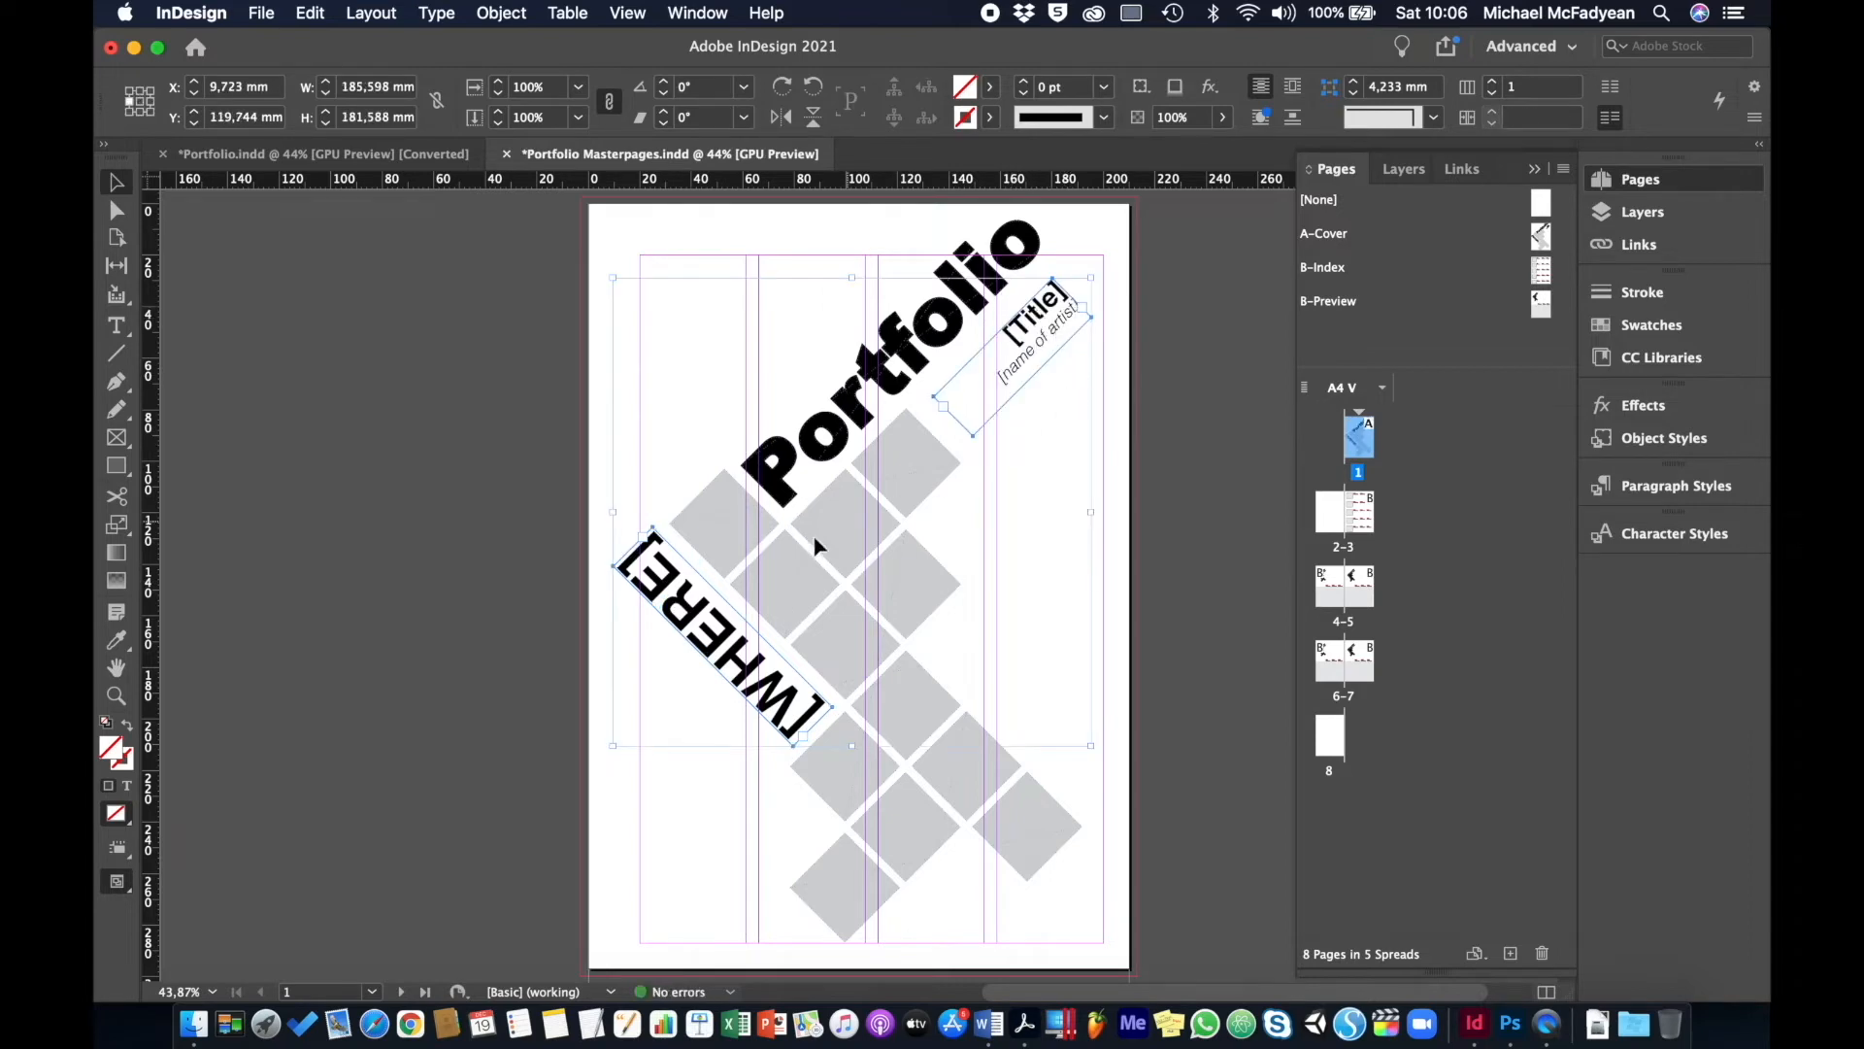
left_click(785, 554, "shift")
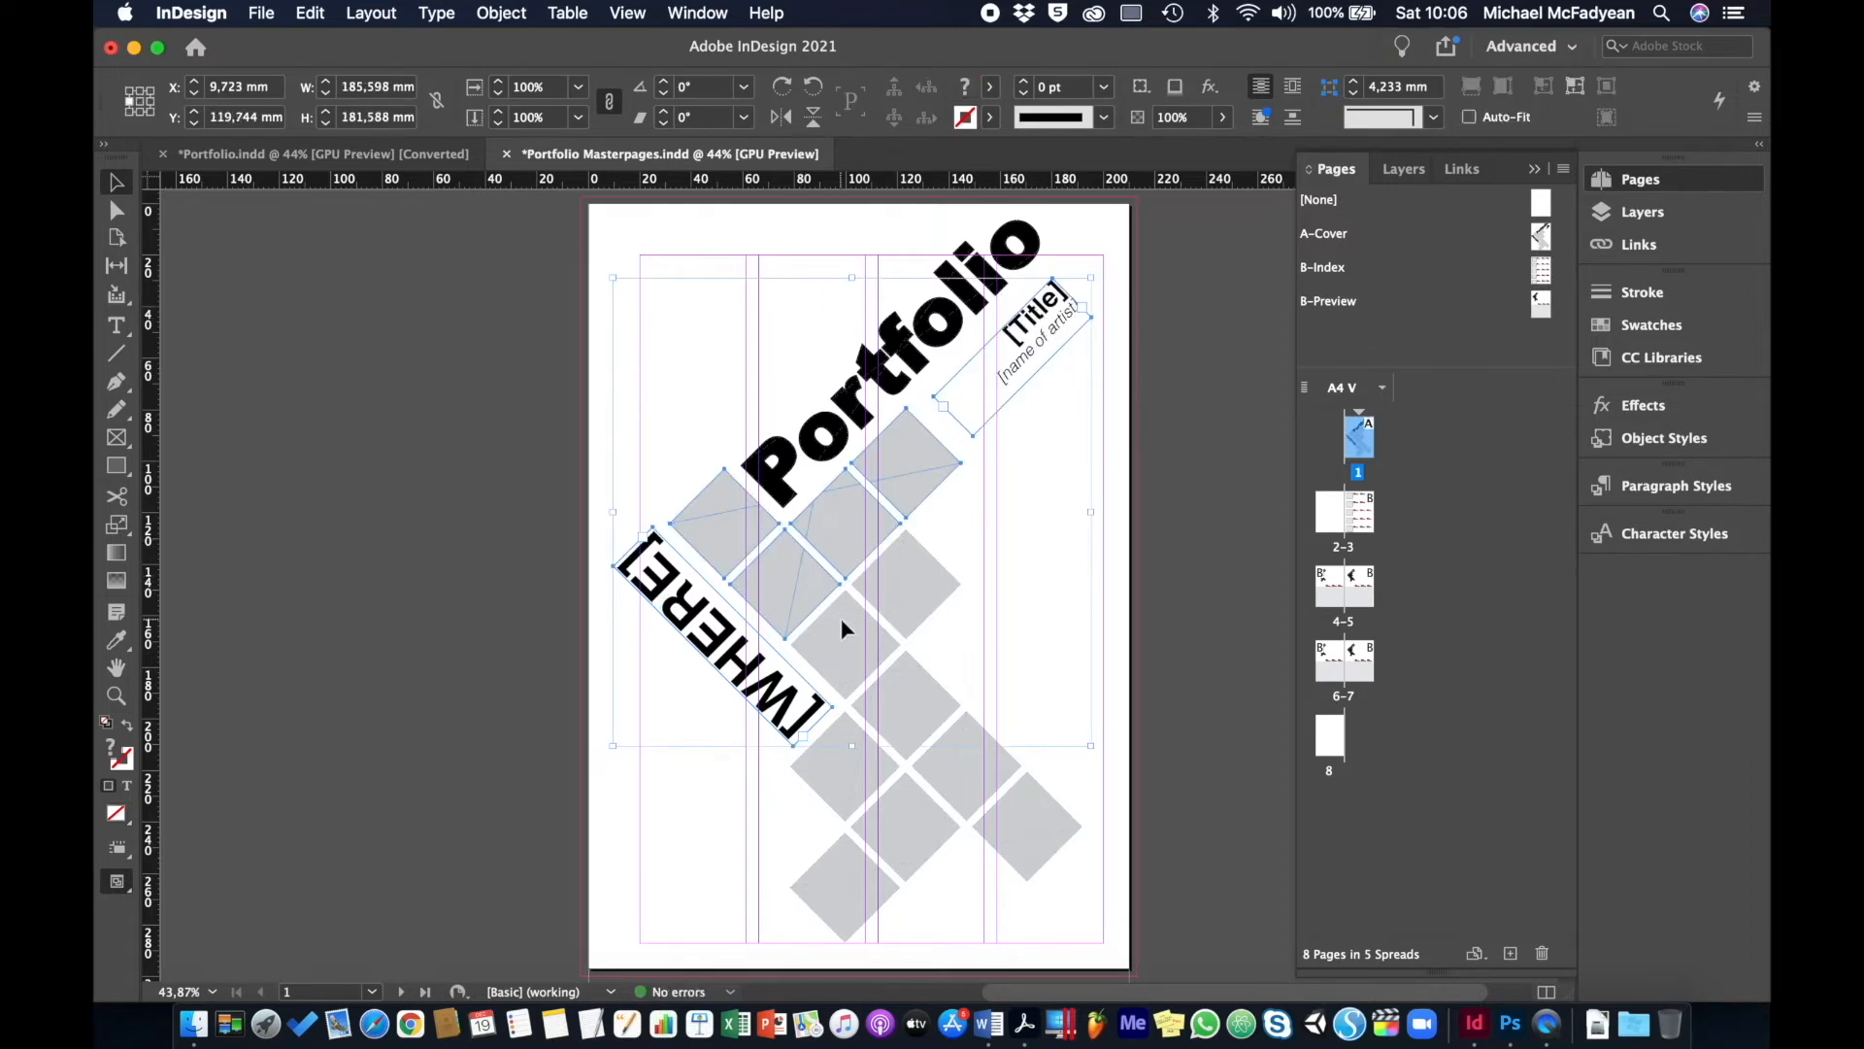
left_click(964, 759, "shift")
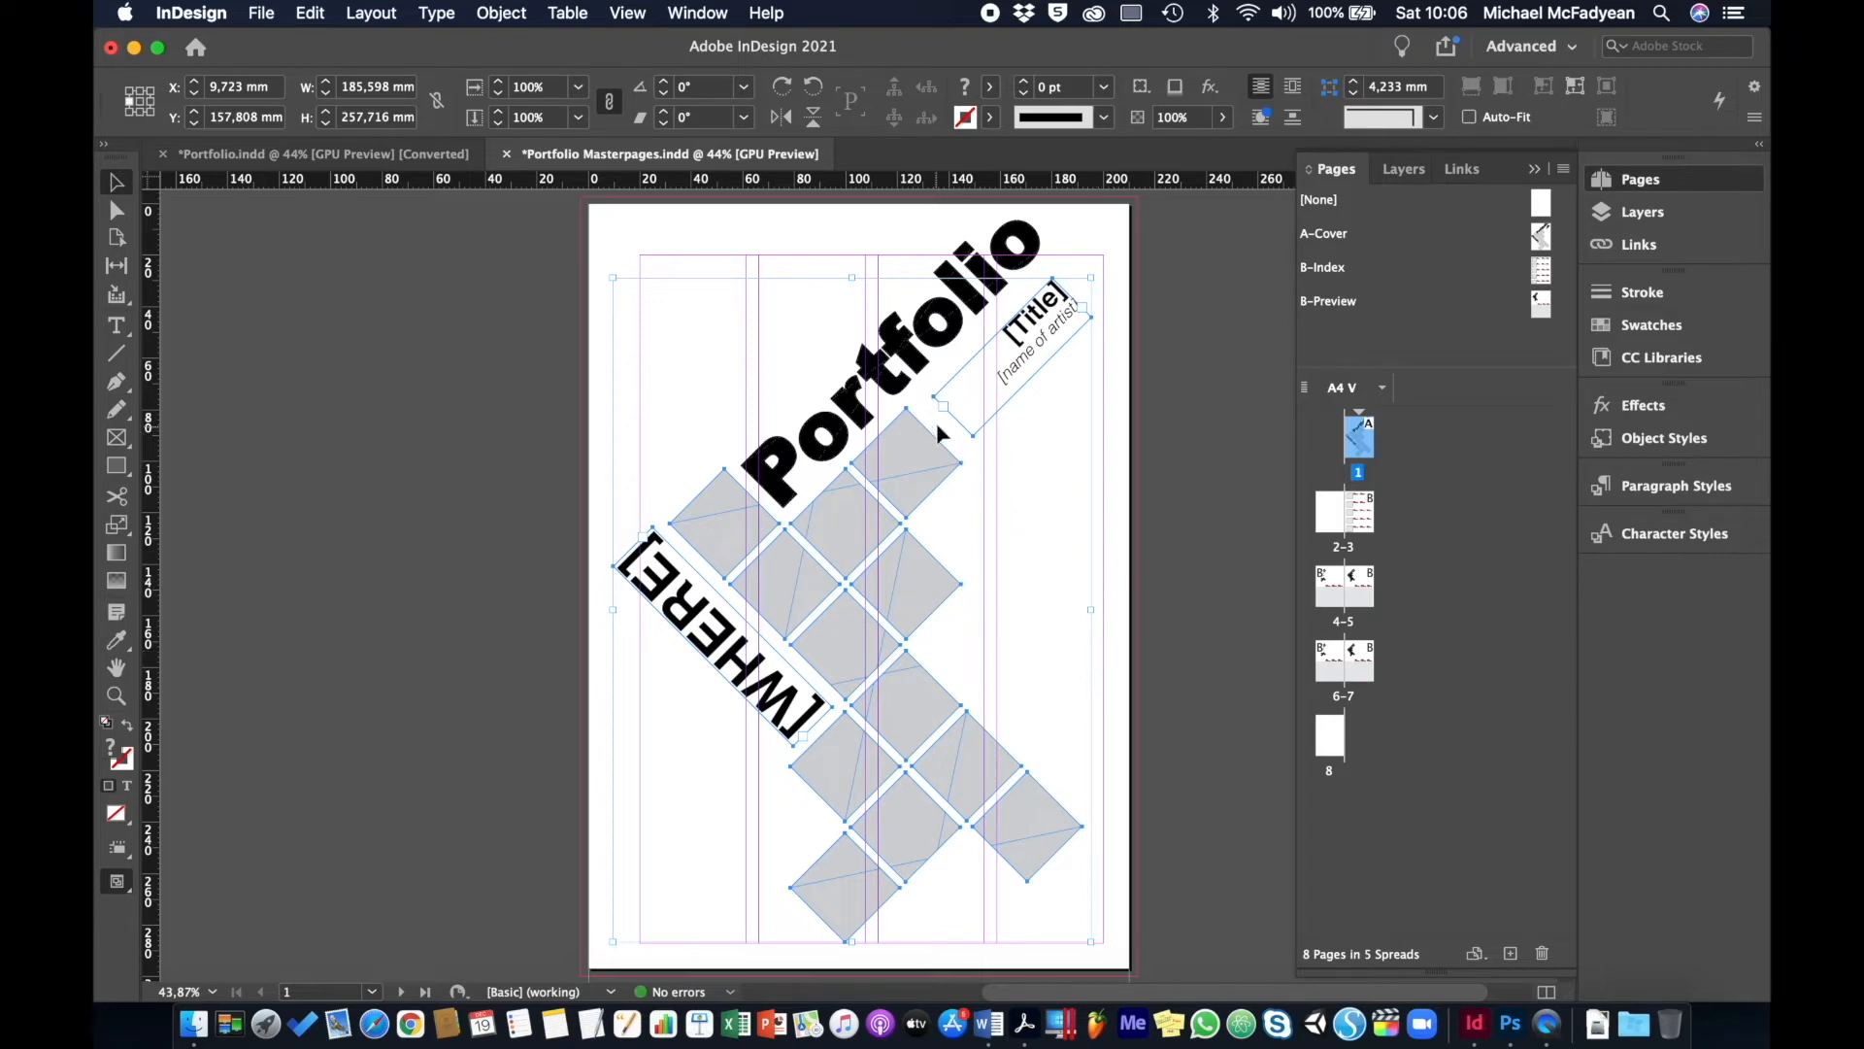
left_click(1052, 648)
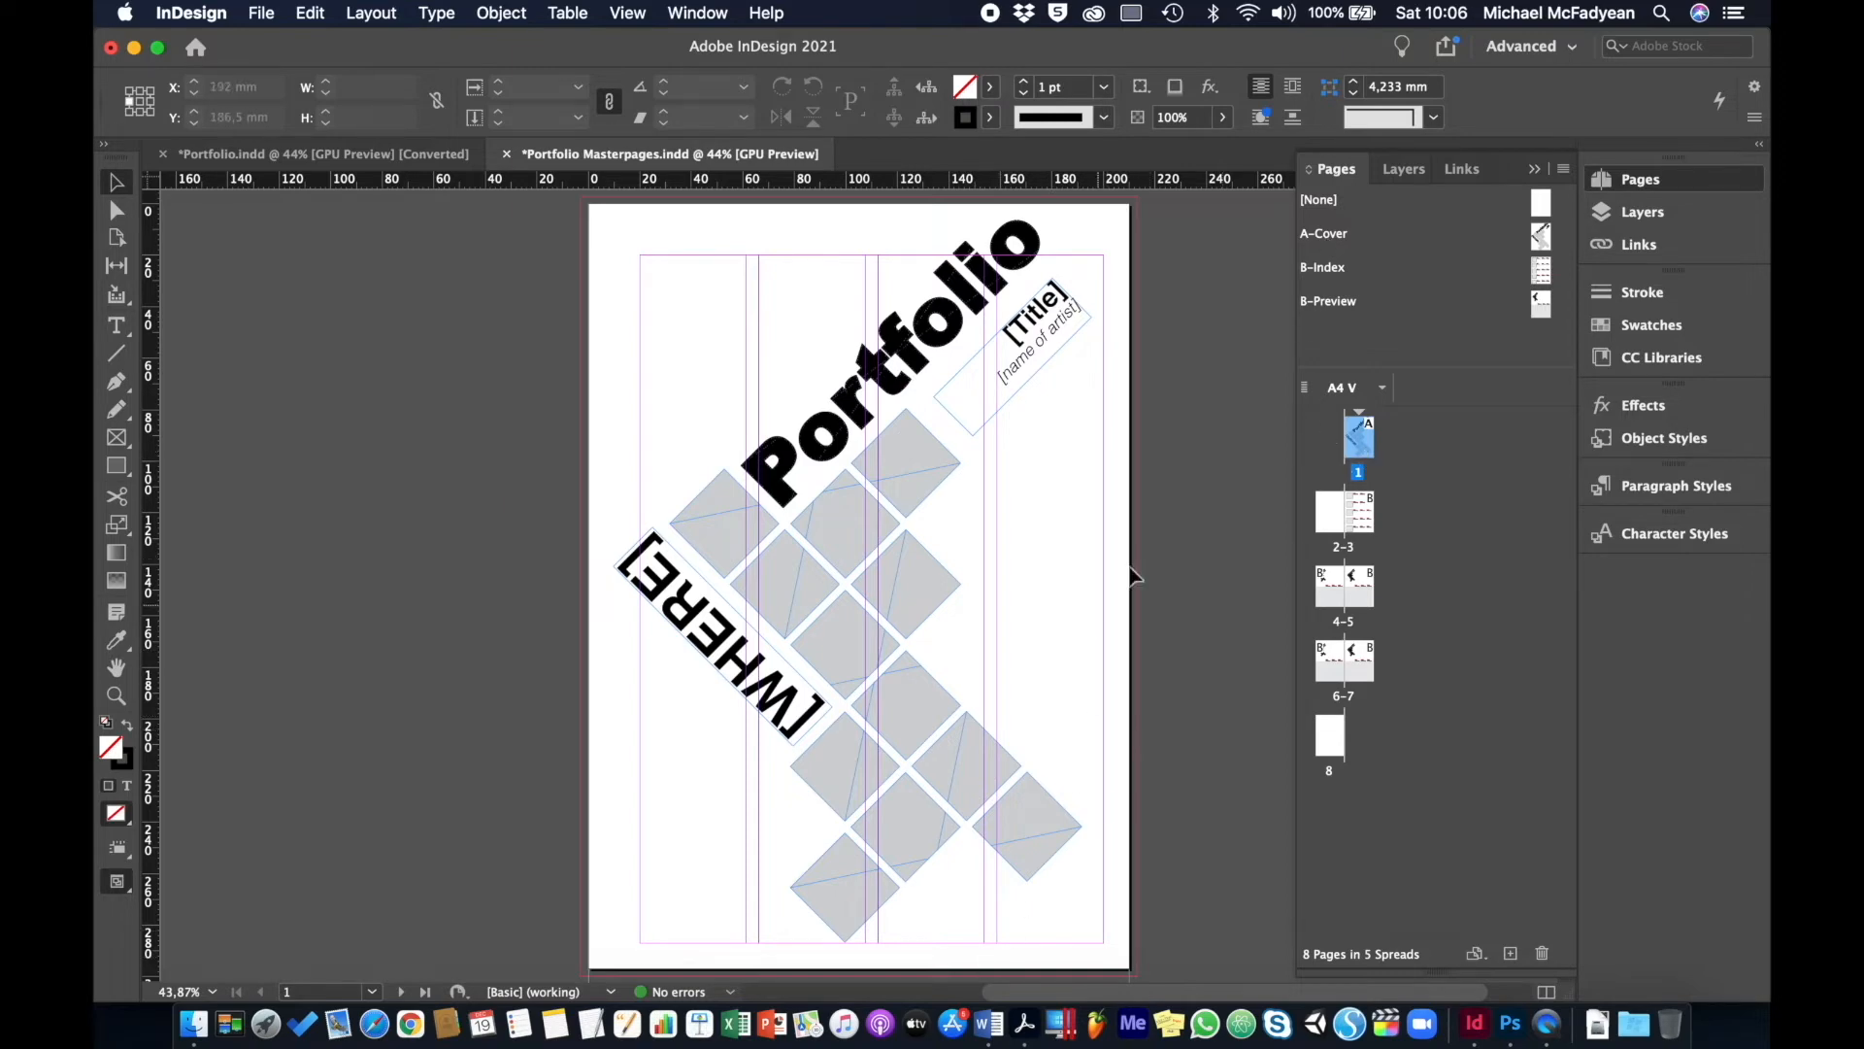
- Replace [WHERE] with Durban and [Title] with Nature, removing the brackets
double_click(730, 661)
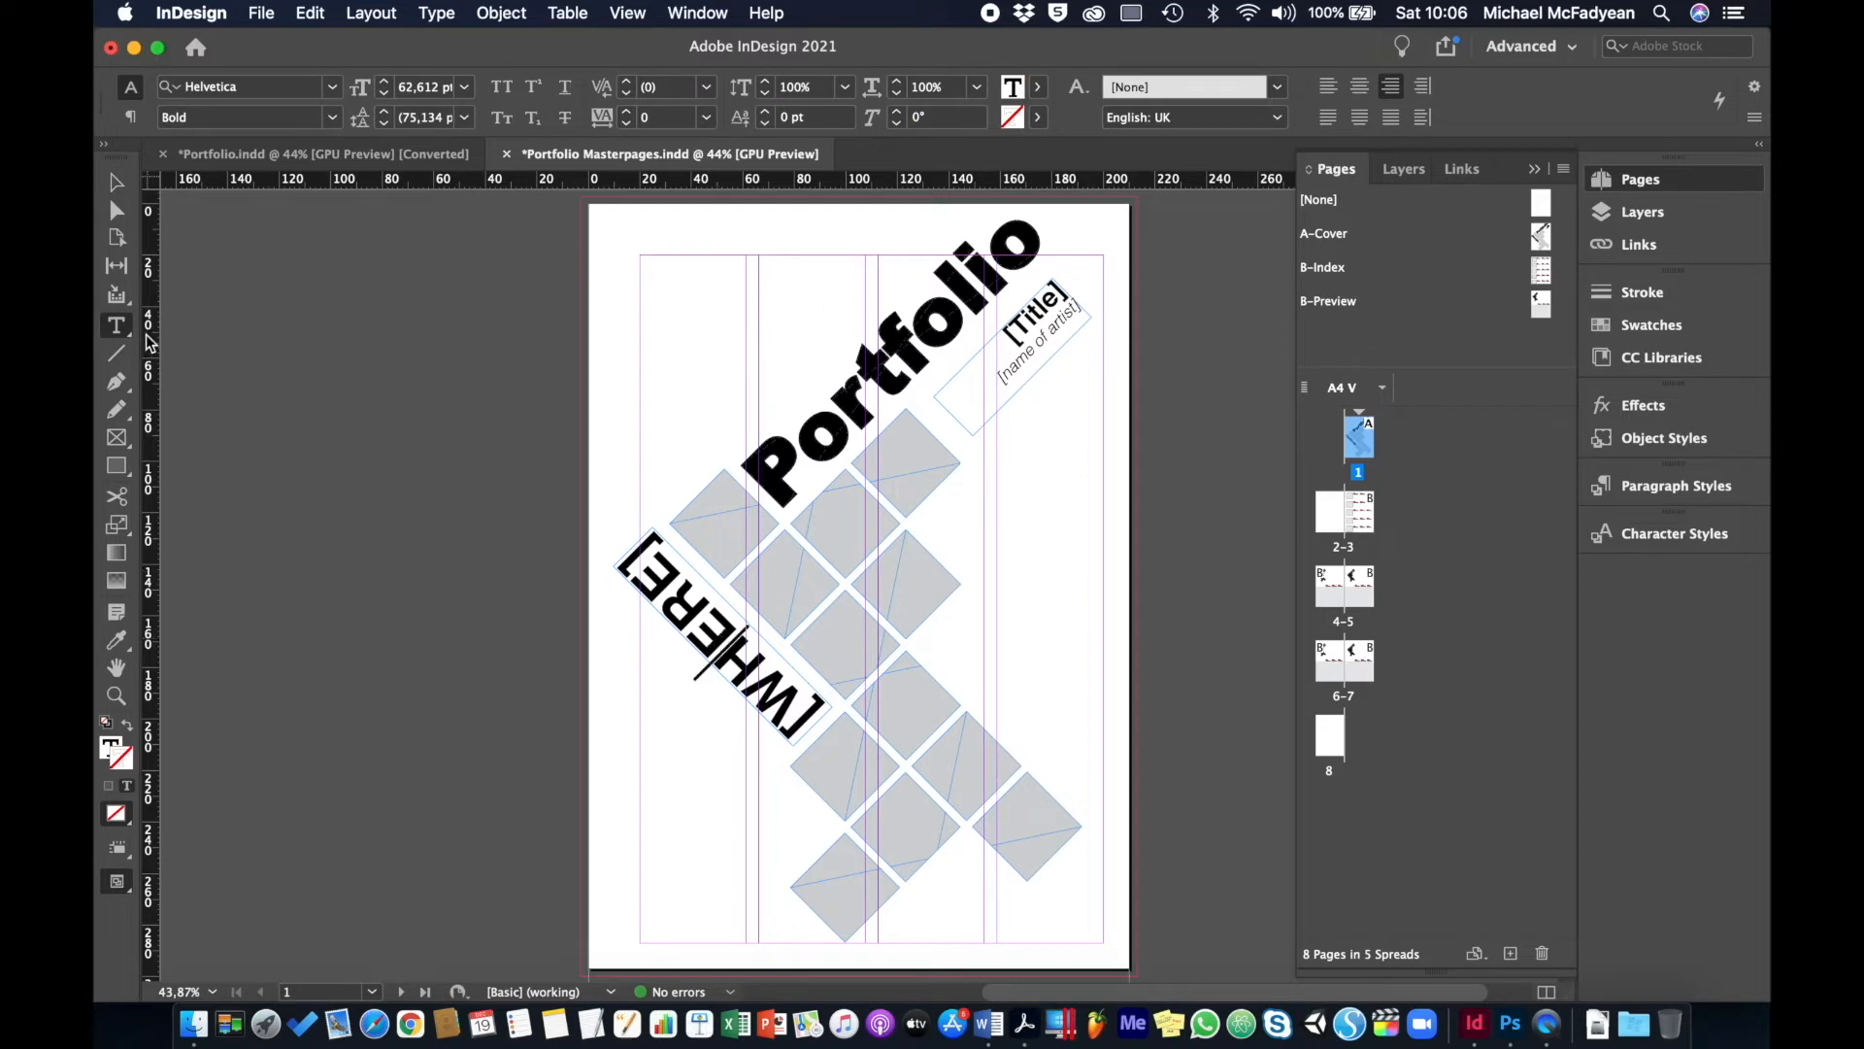
triple_click(674, 604)
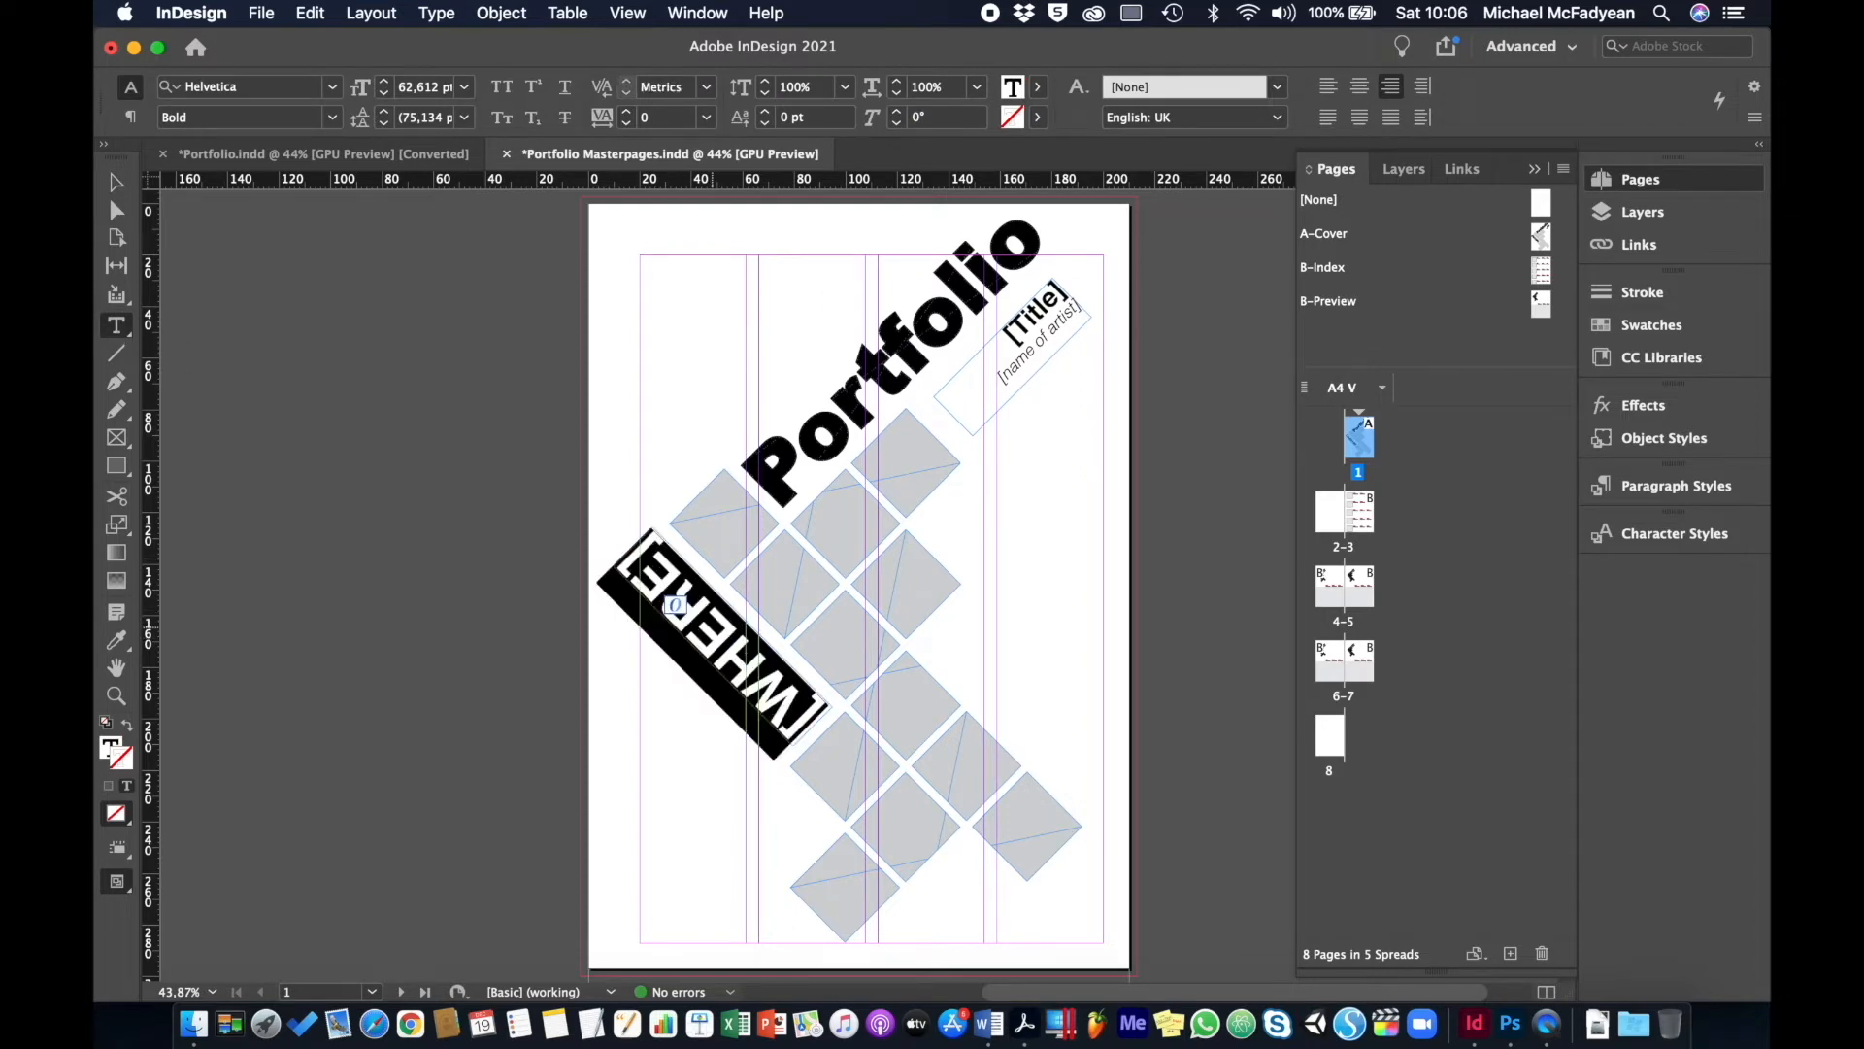
type("Du")
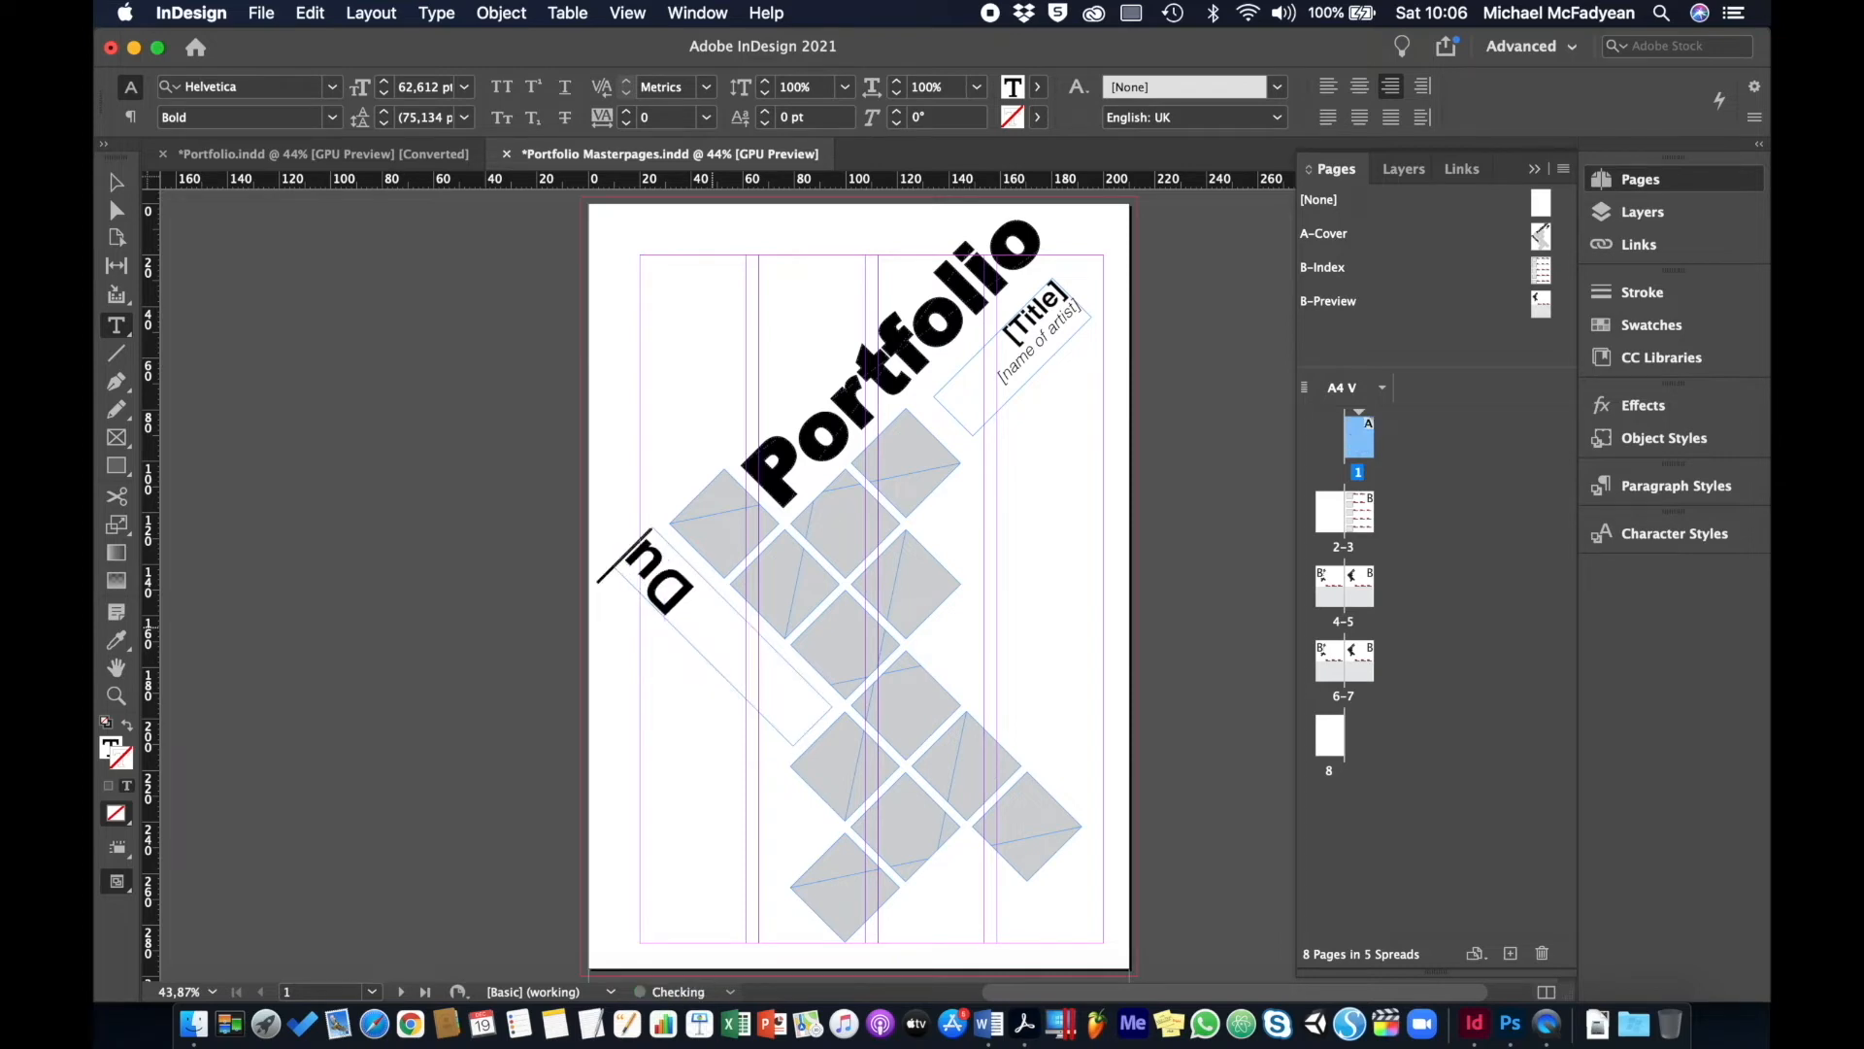
type("rban")
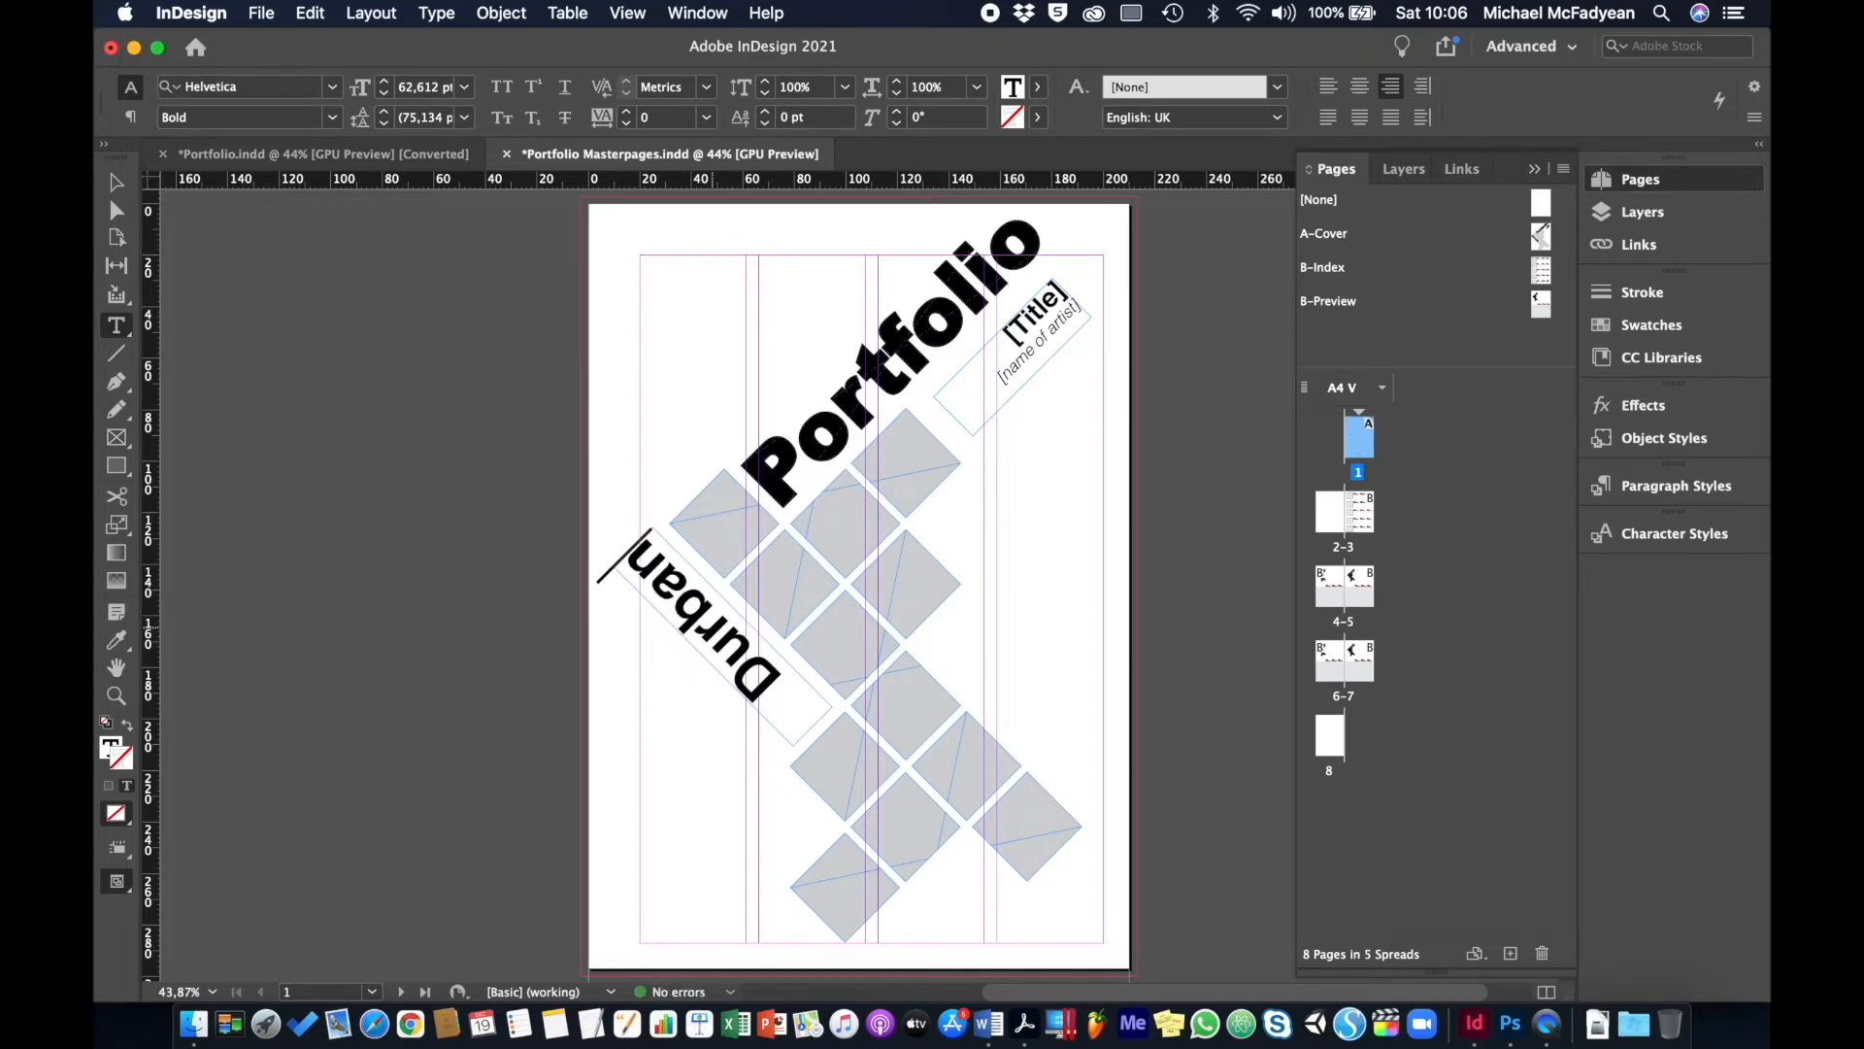
left_click(1016, 328)
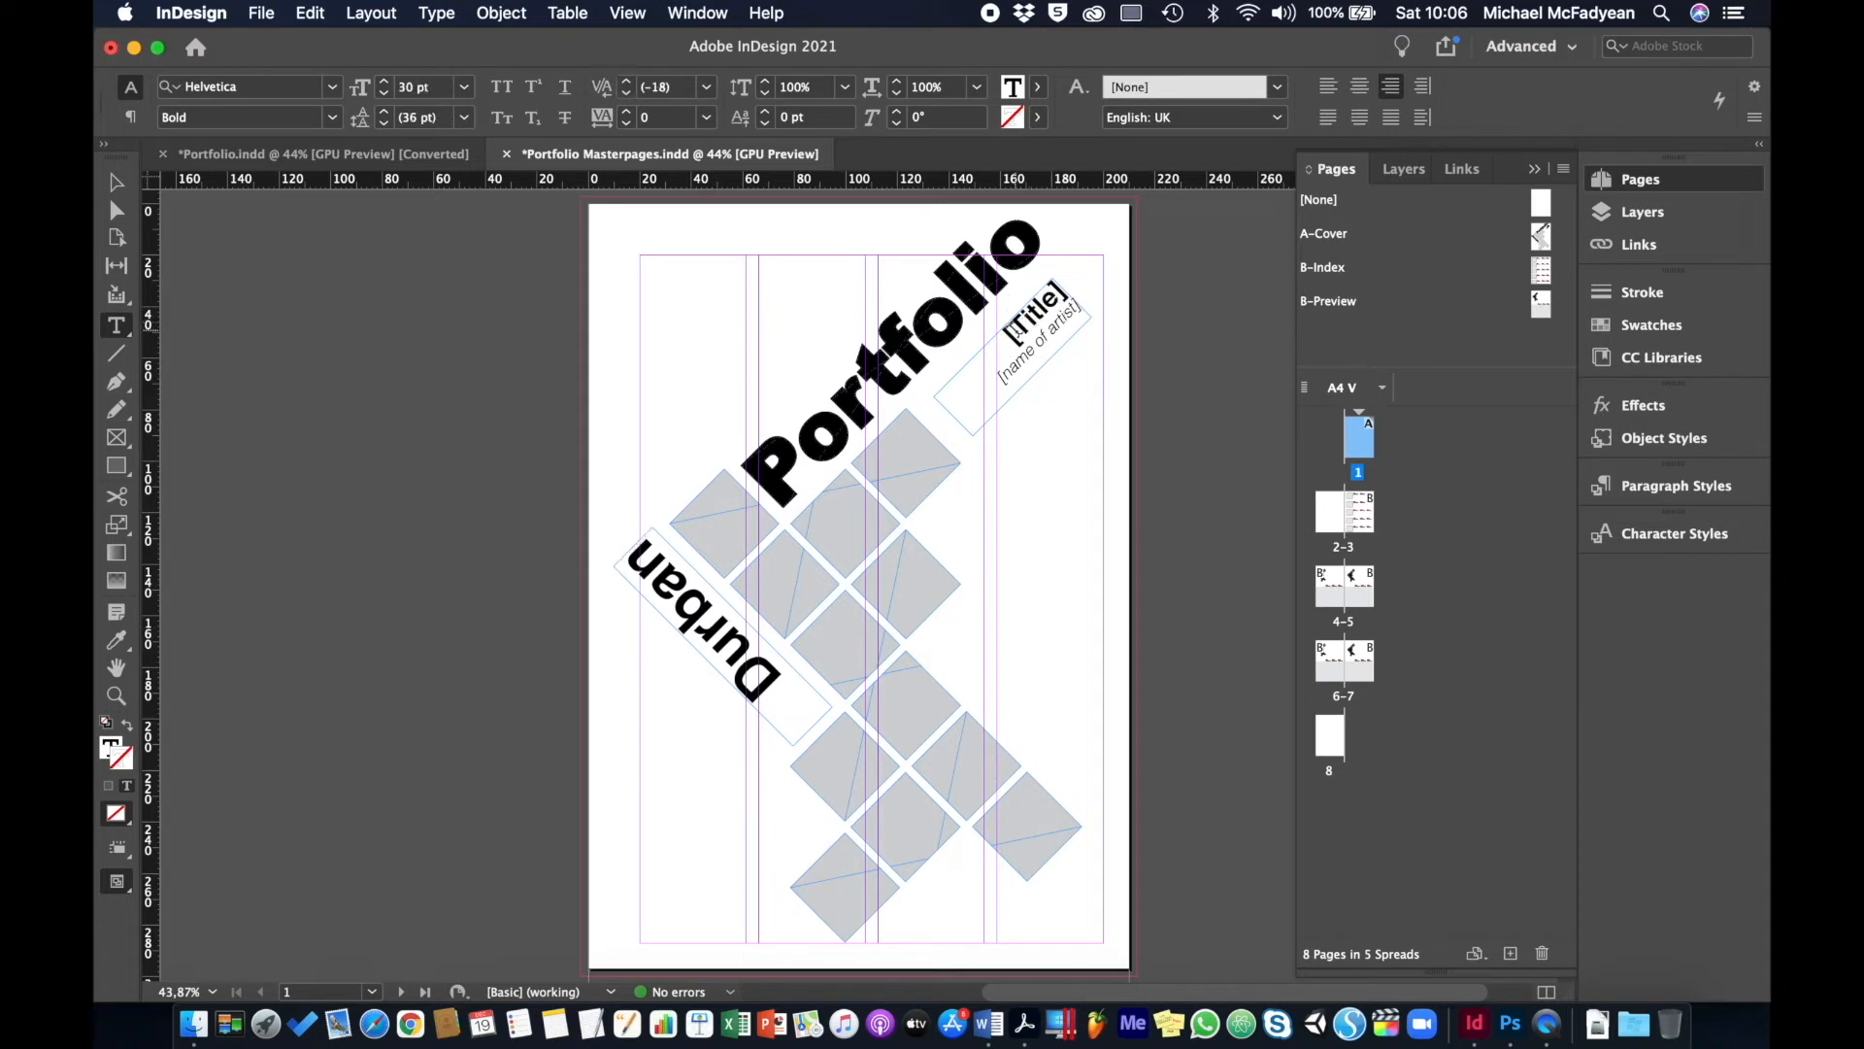
double_click(1027, 316)
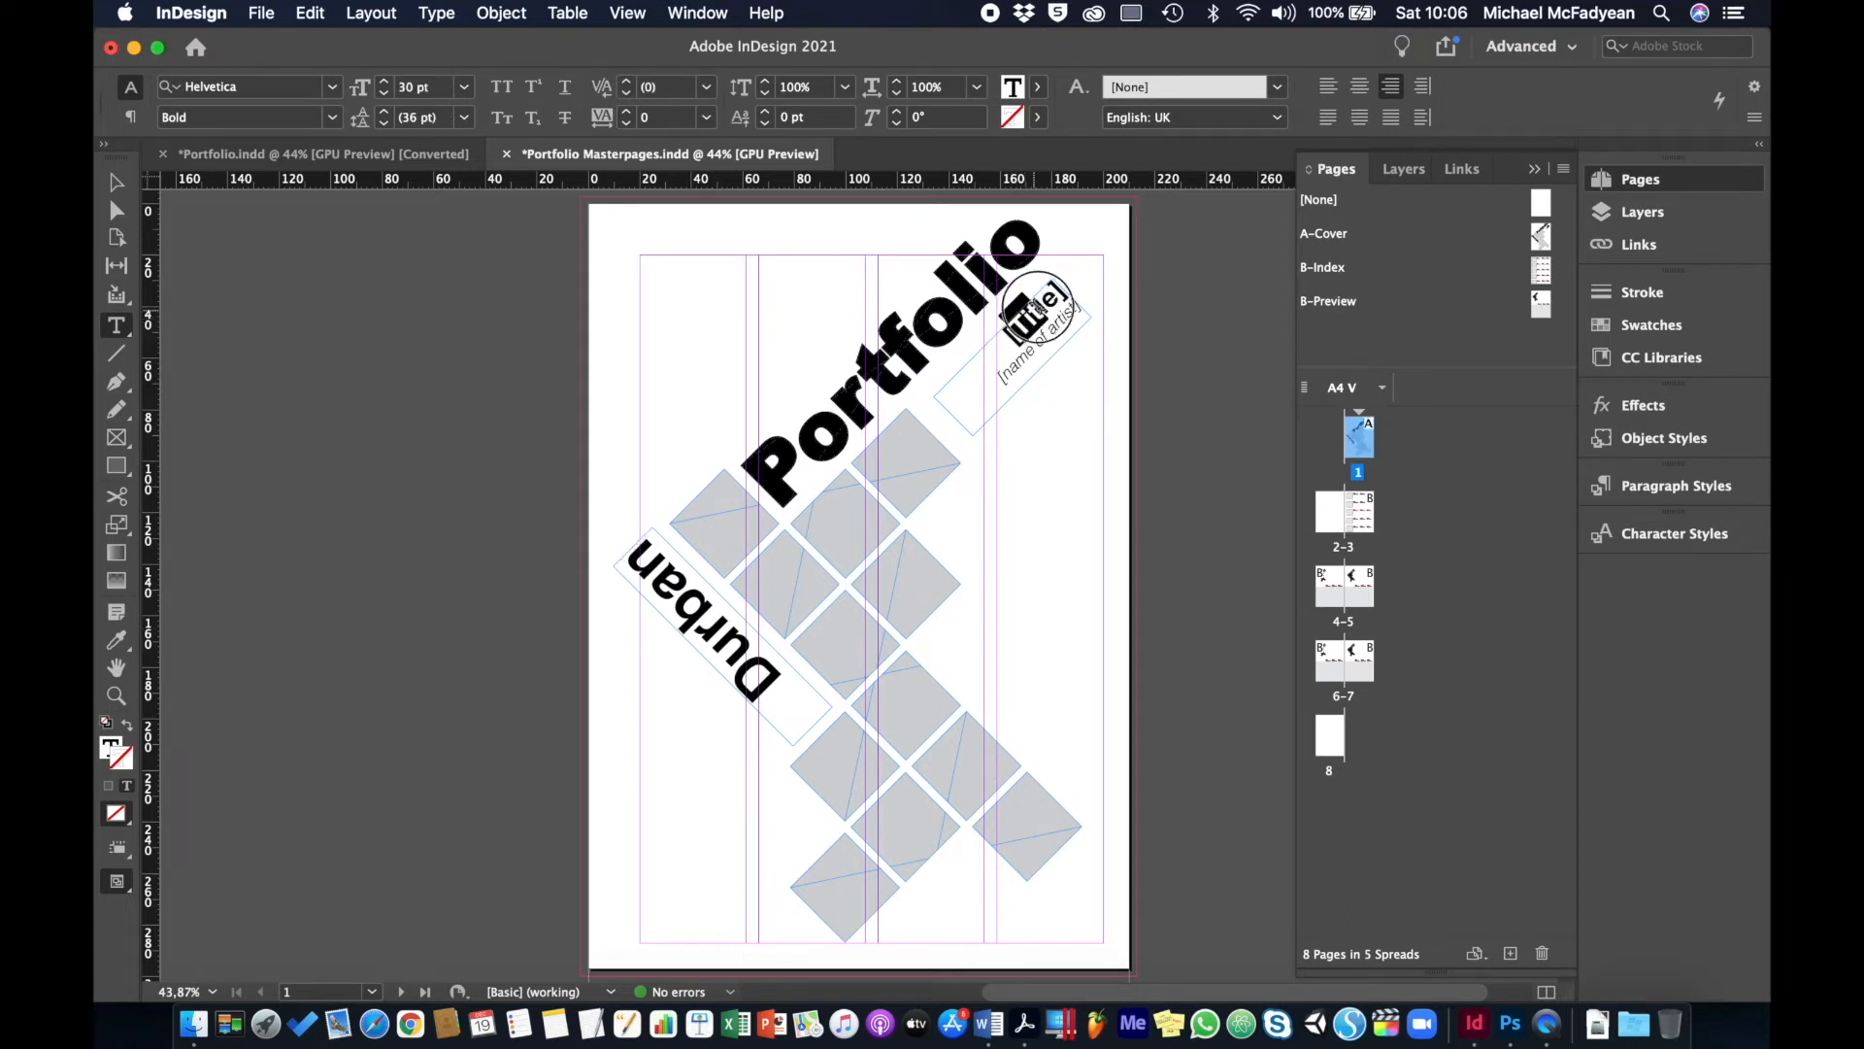
triple_click(1031, 311)
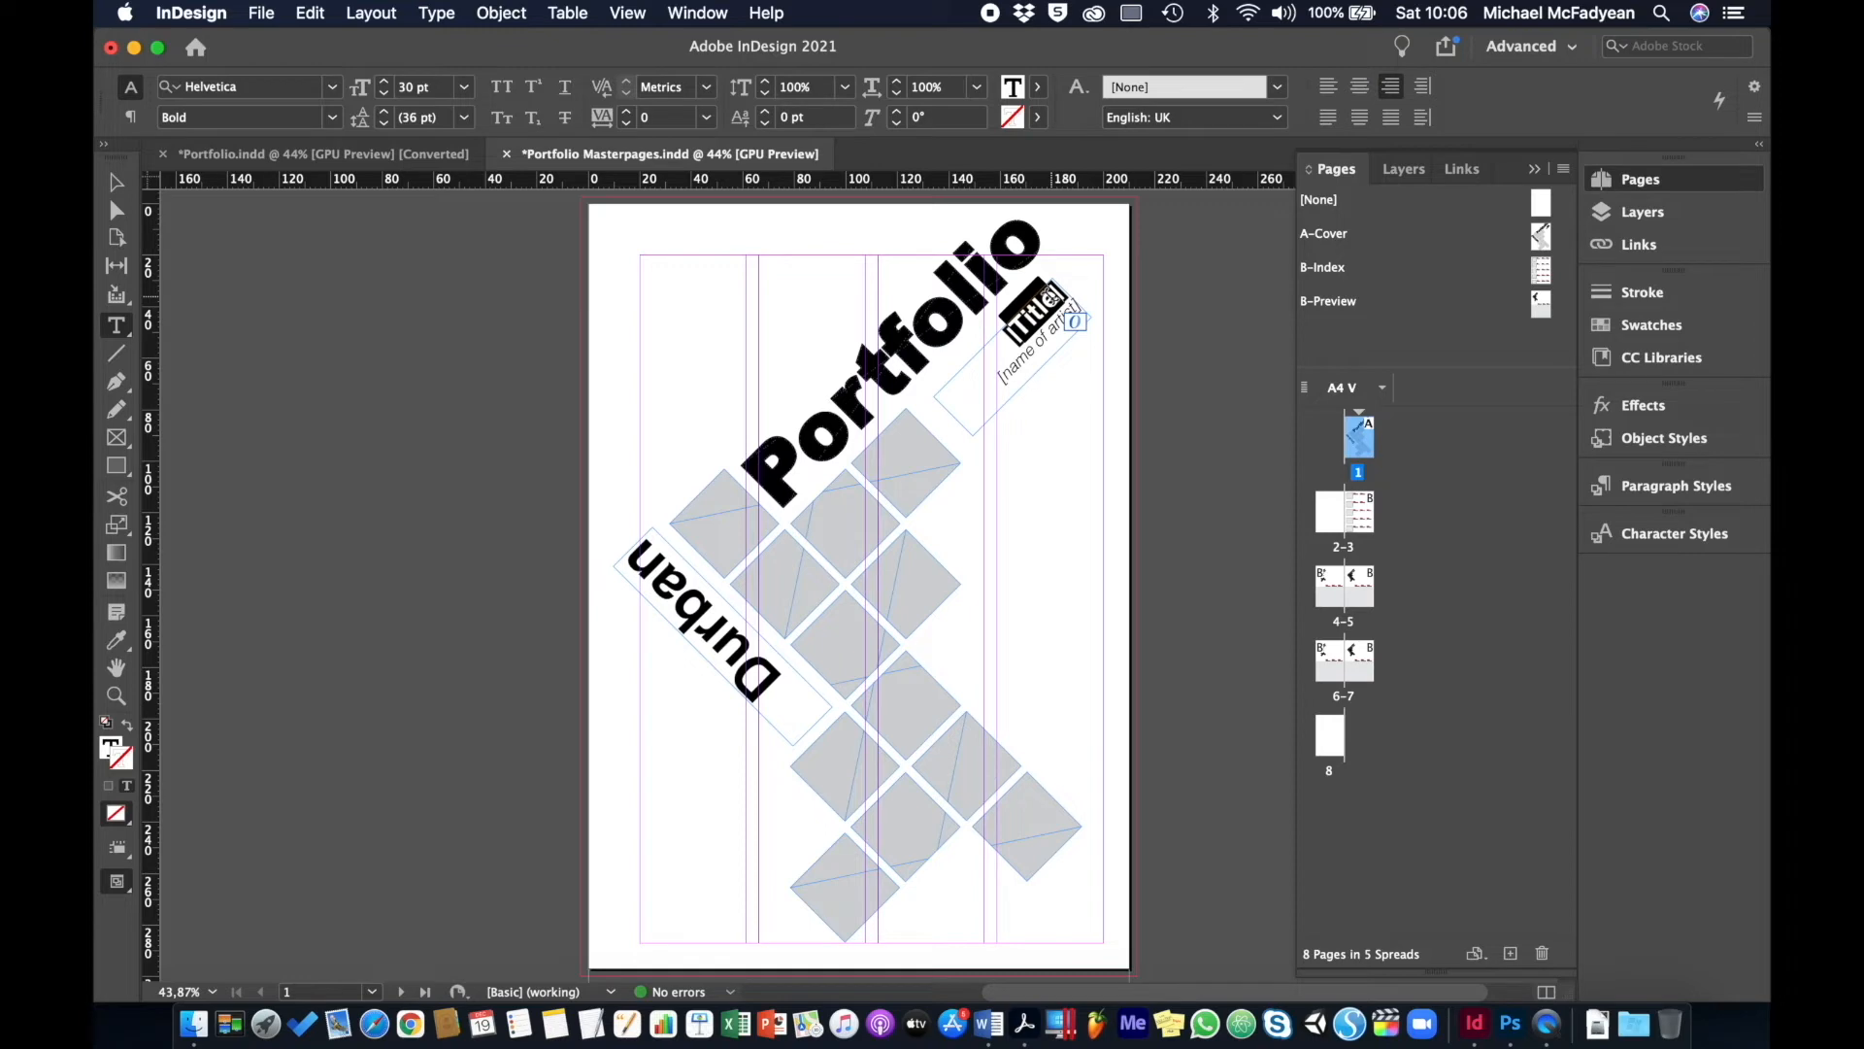
type("[Nature]")
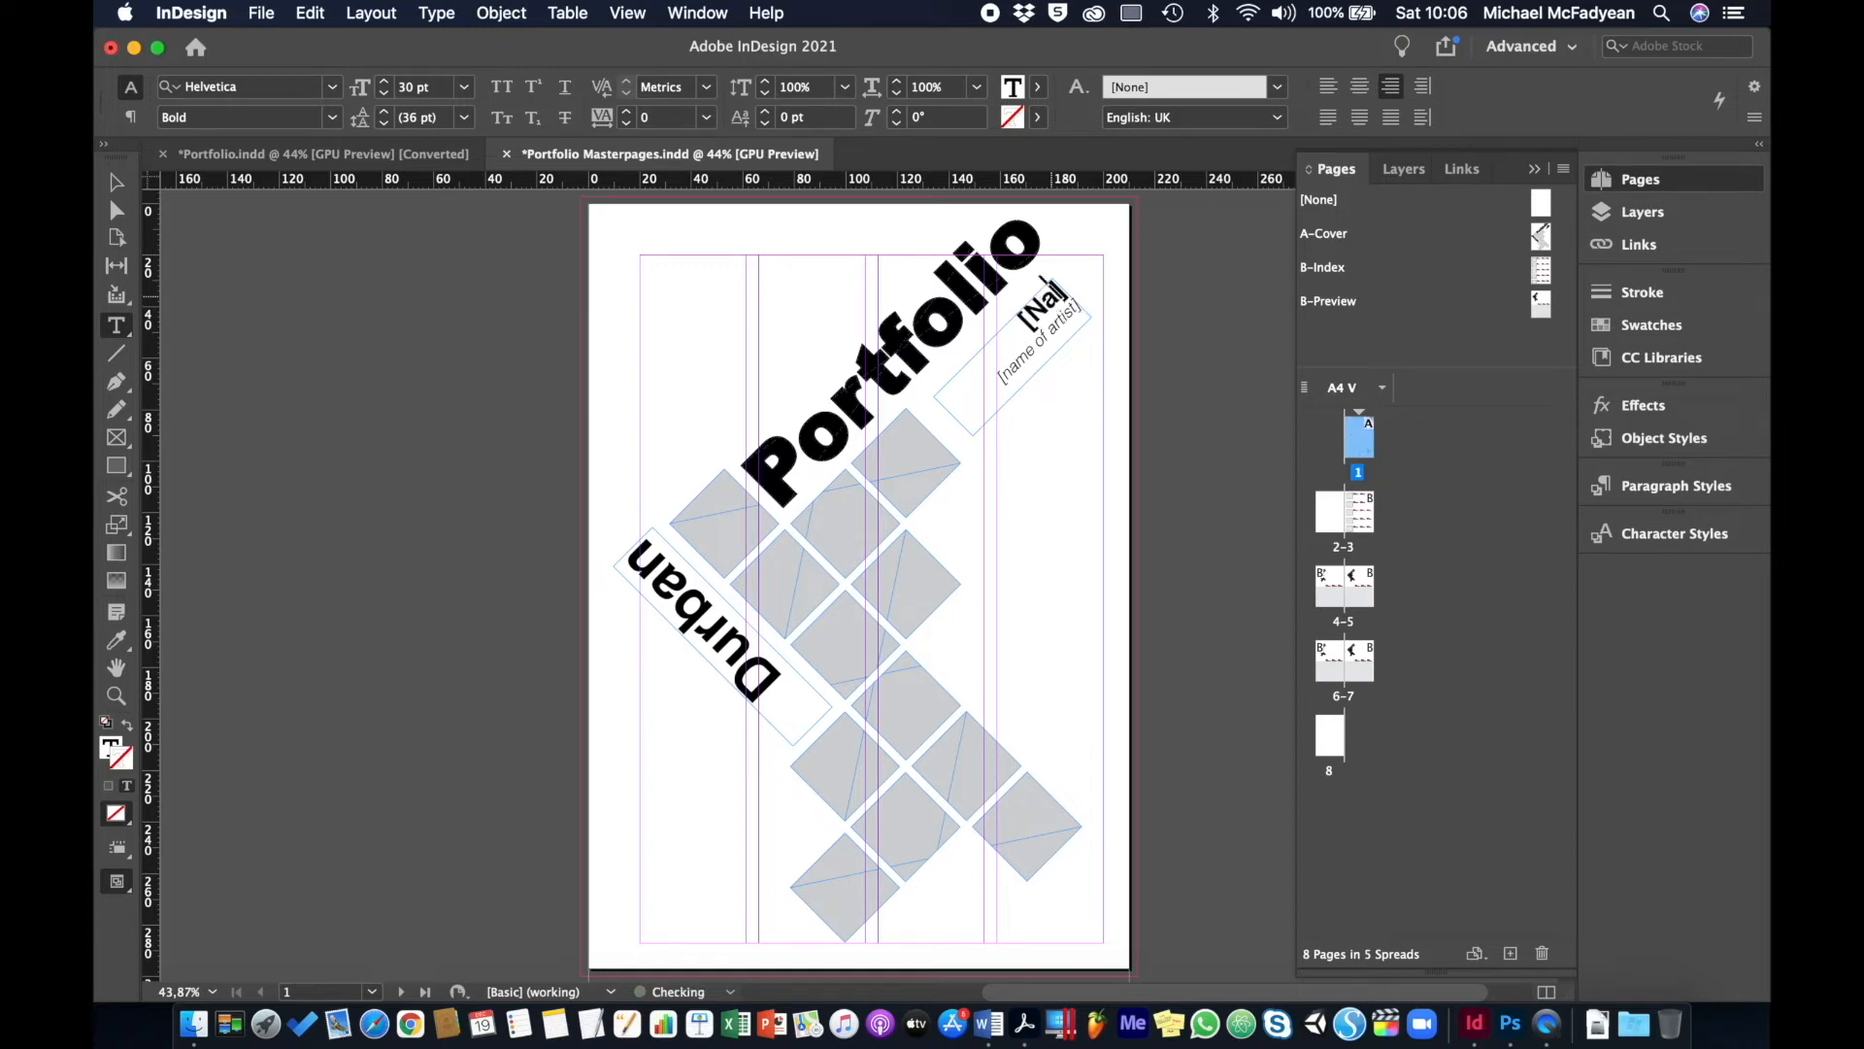
key("BackSpace")
key("Left")
key("Left")
key("Left")
key("Left")
key("Left")
key("Left")
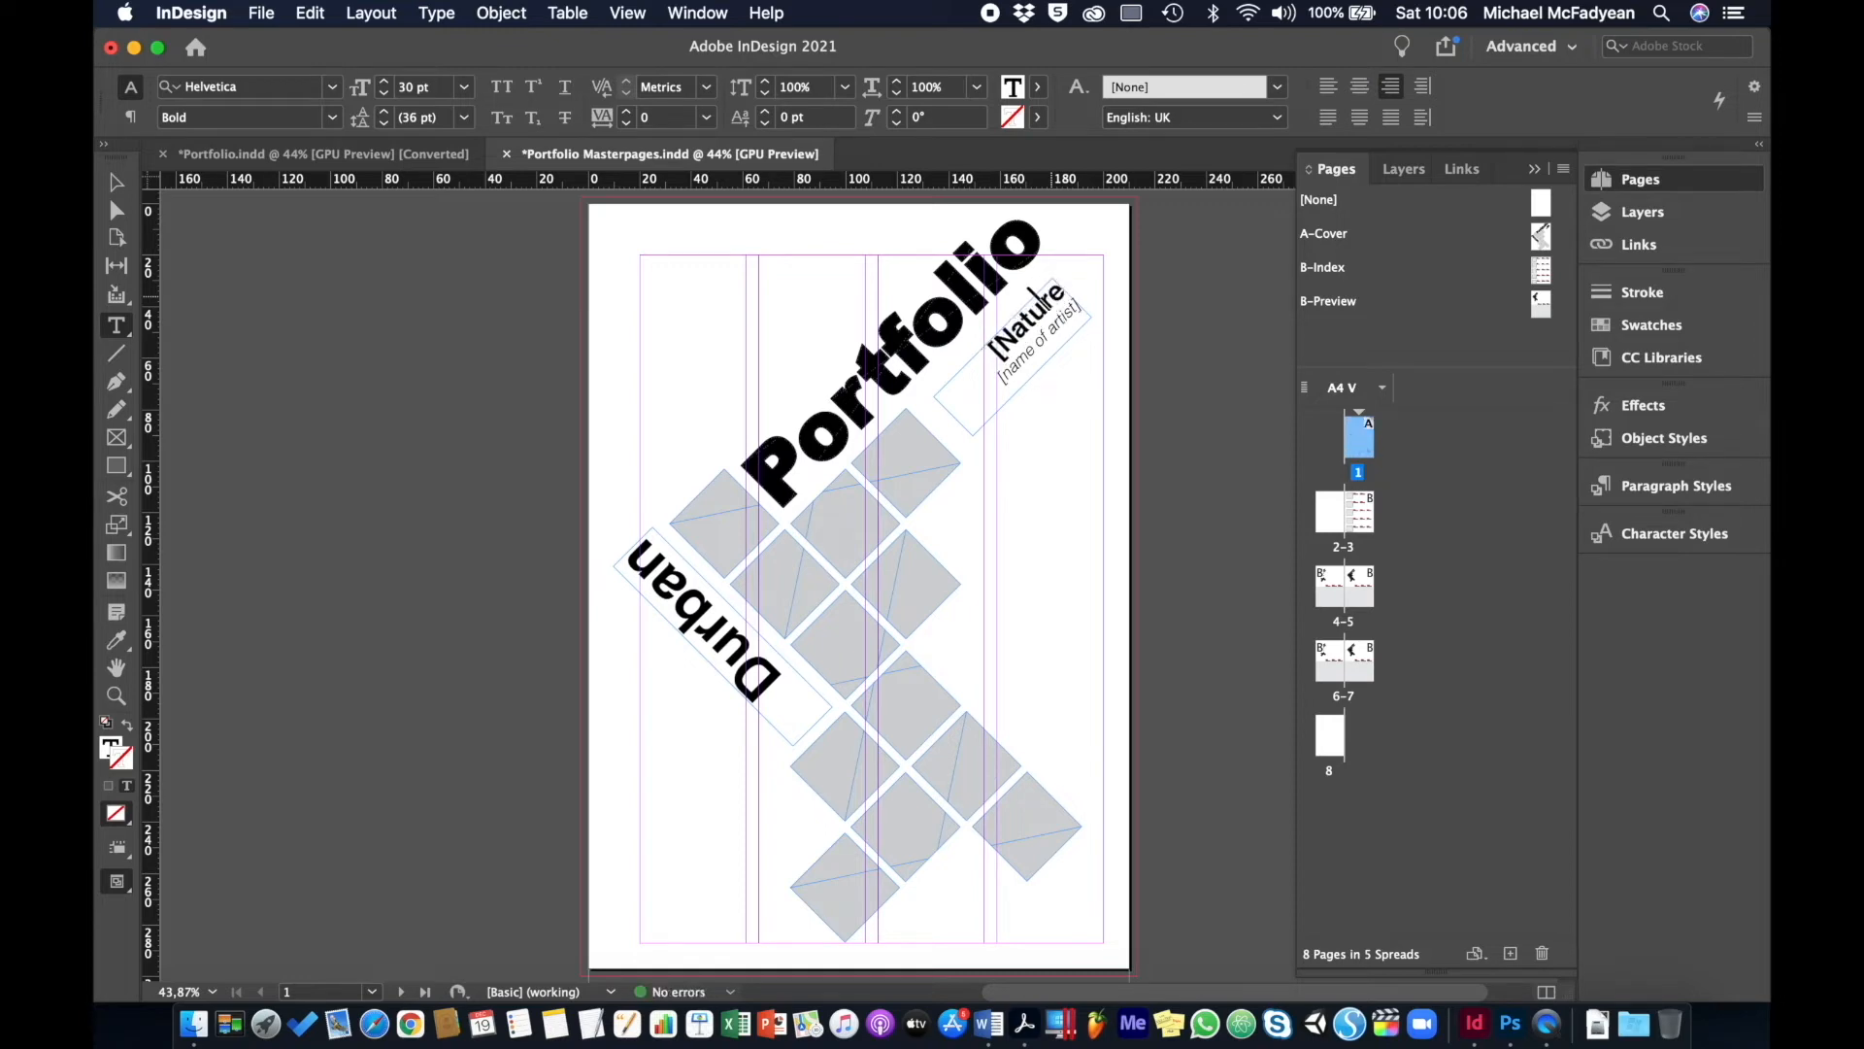
key("BackSpace")
- Replace the [name of artist] placeholder with the artist's name and select the grey diamond group
left_click(1019, 361)
left_click_drag(1025, 359, 1081, 316)
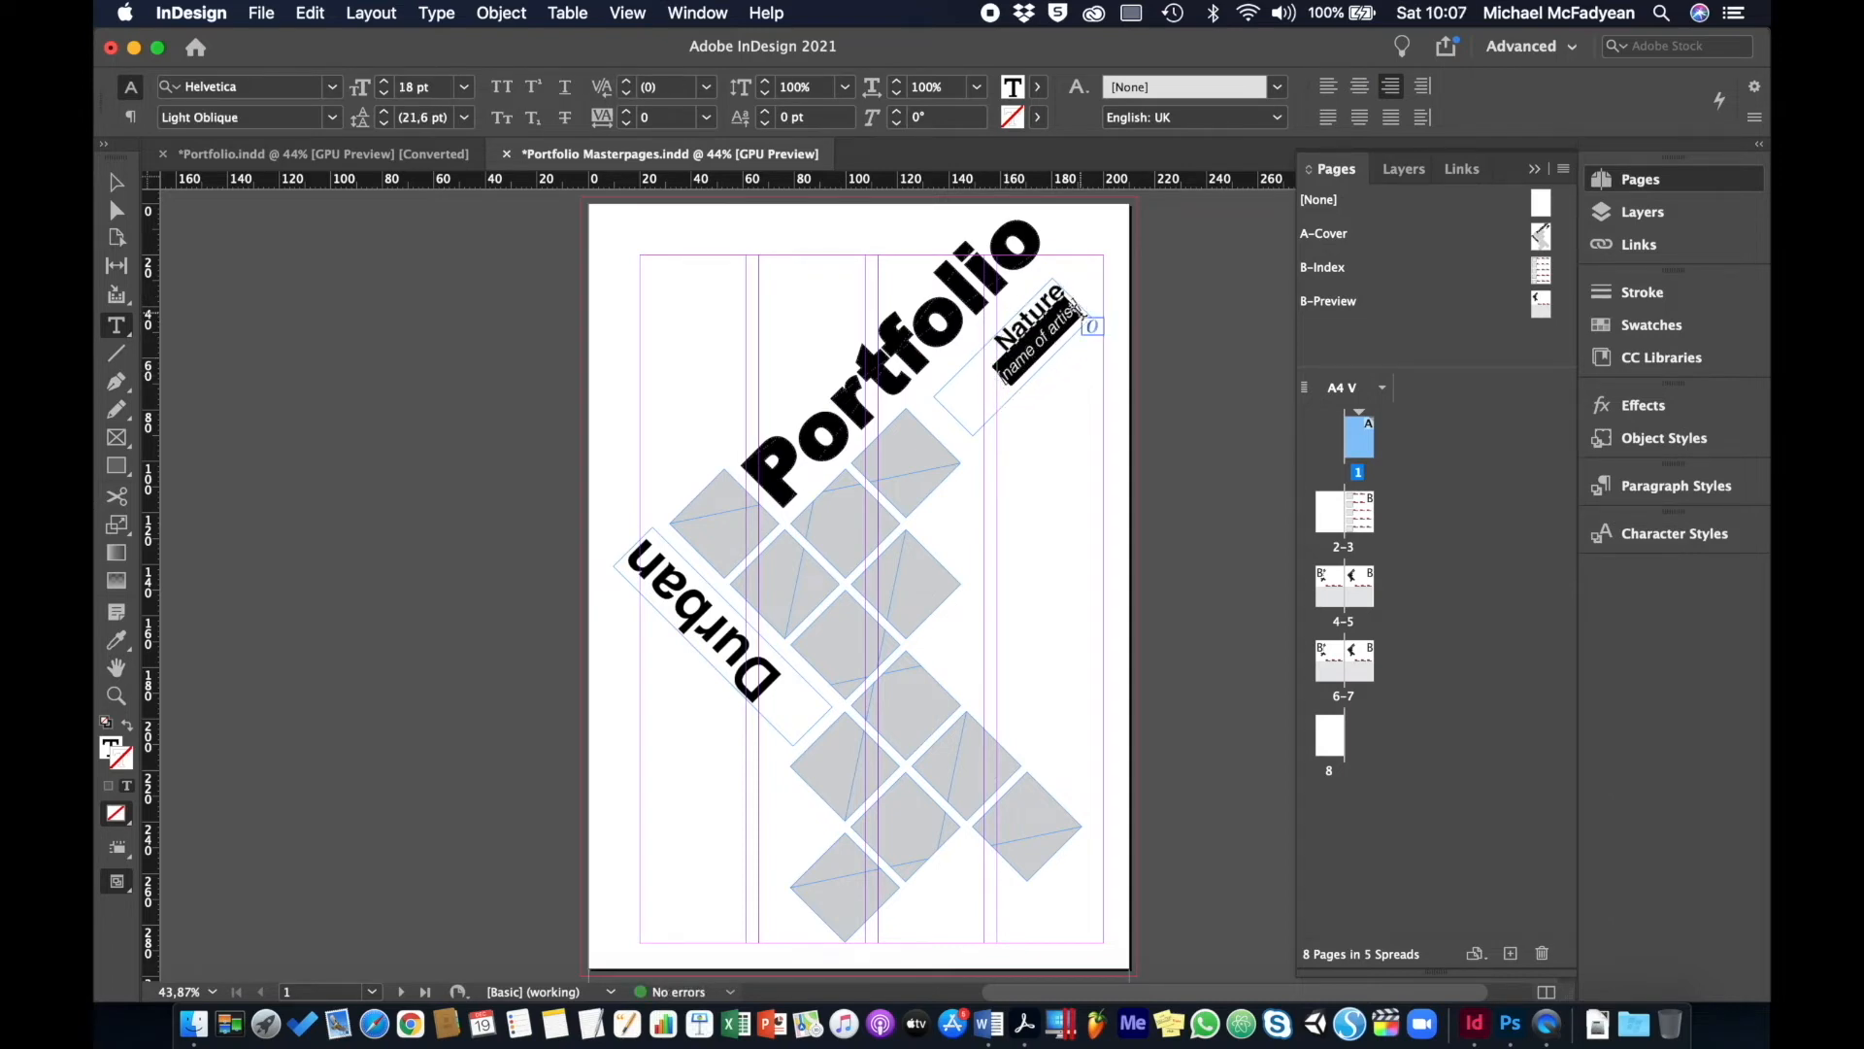
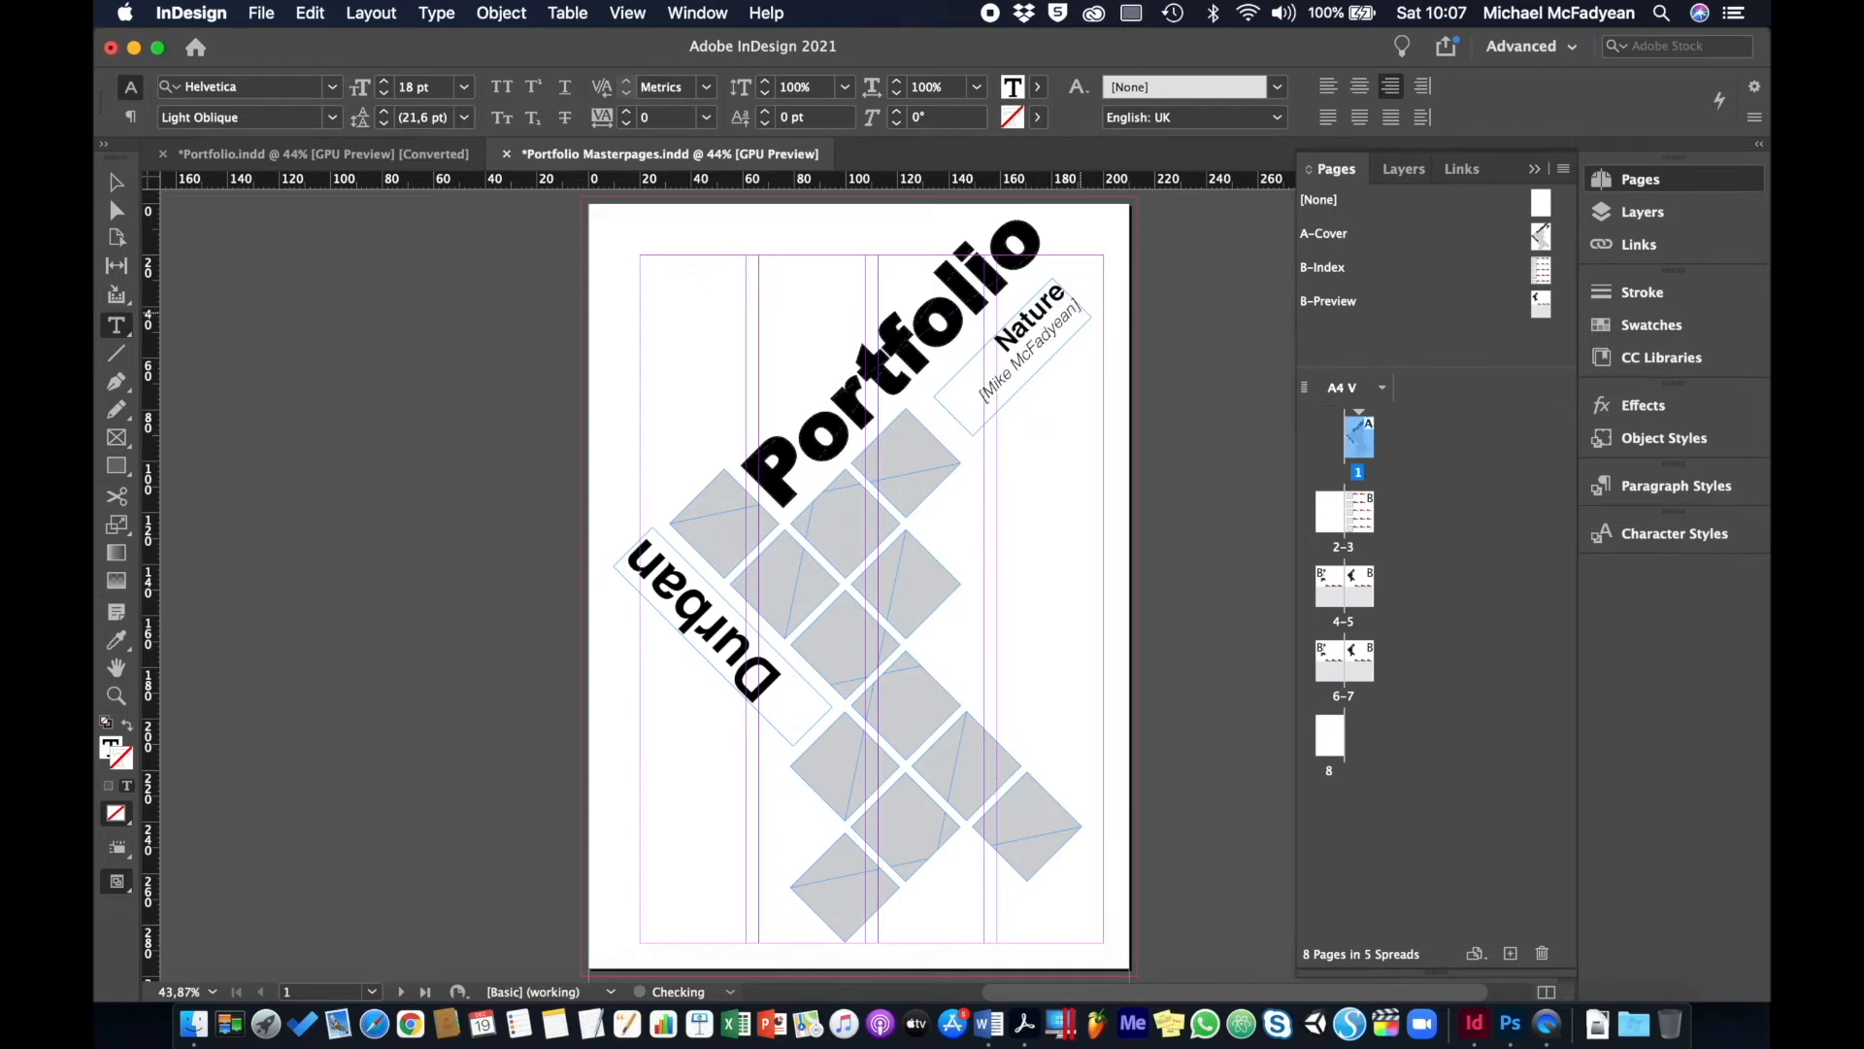
key("Delete")
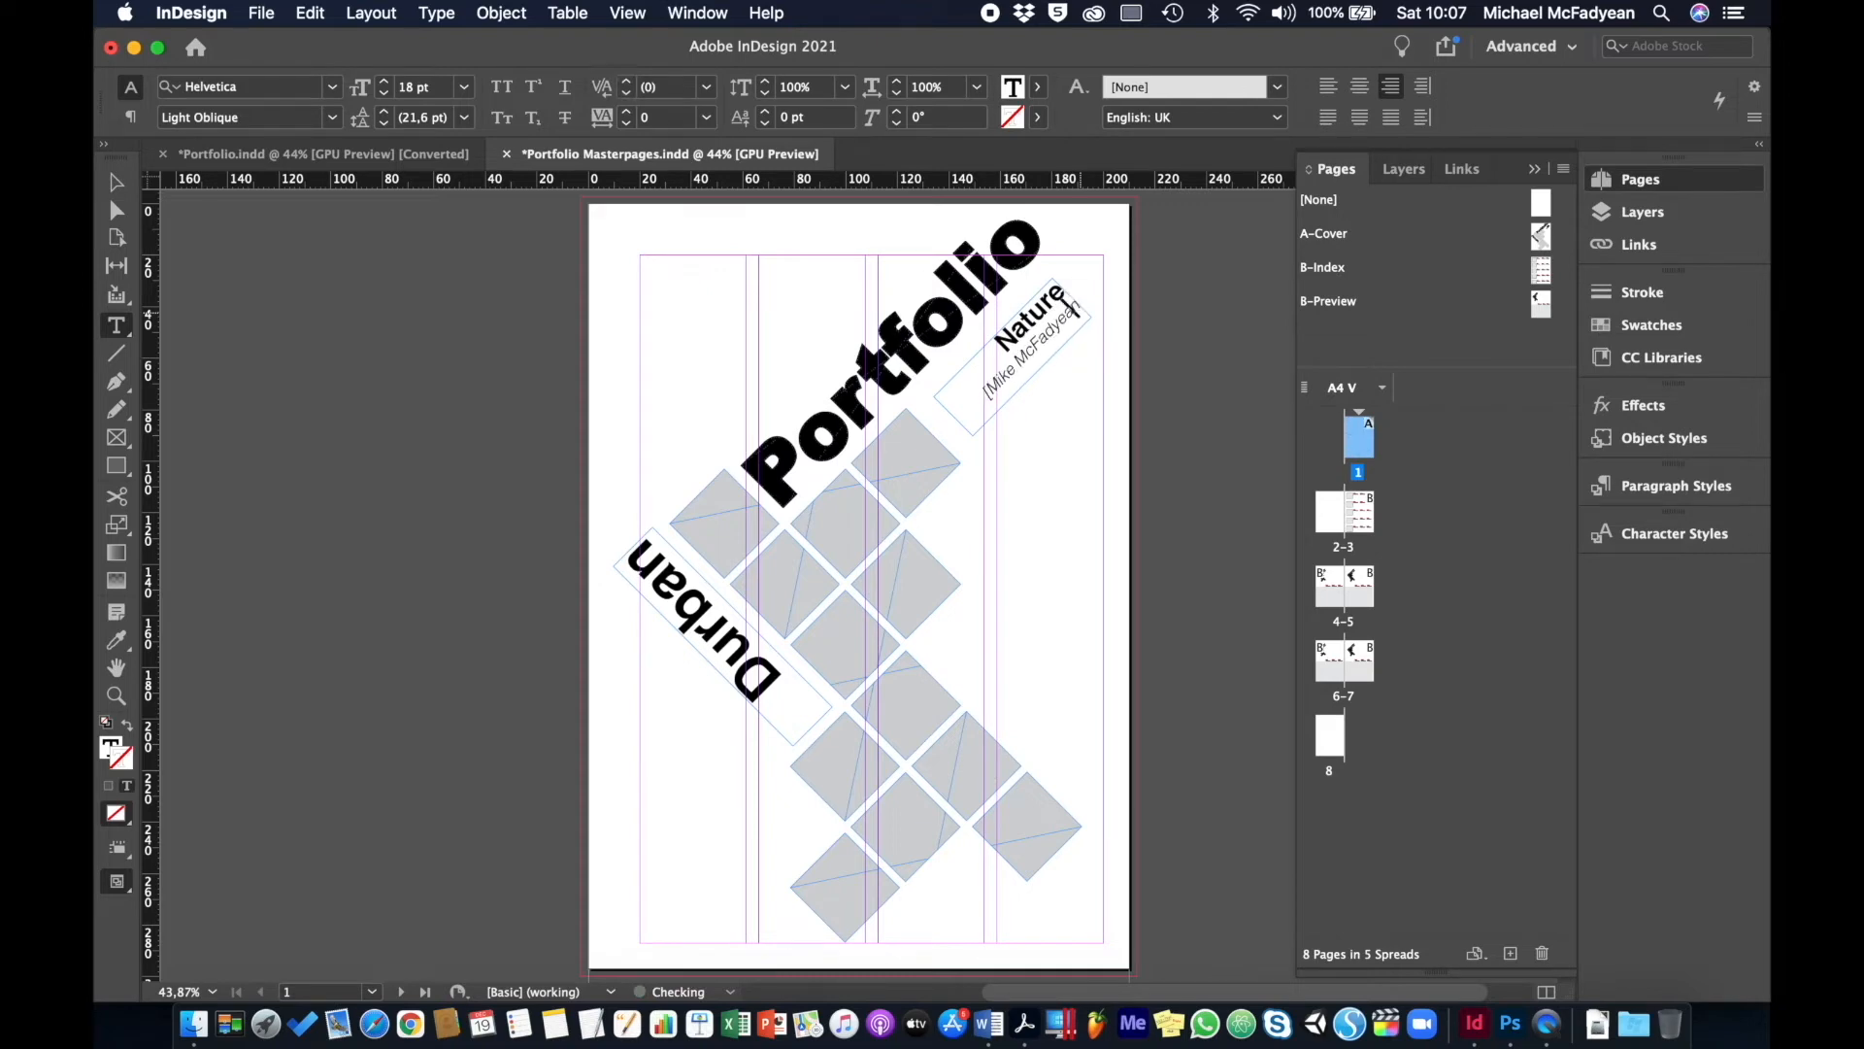
left_click(993, 381)
key("BackSpace")
left_click(113, 182)
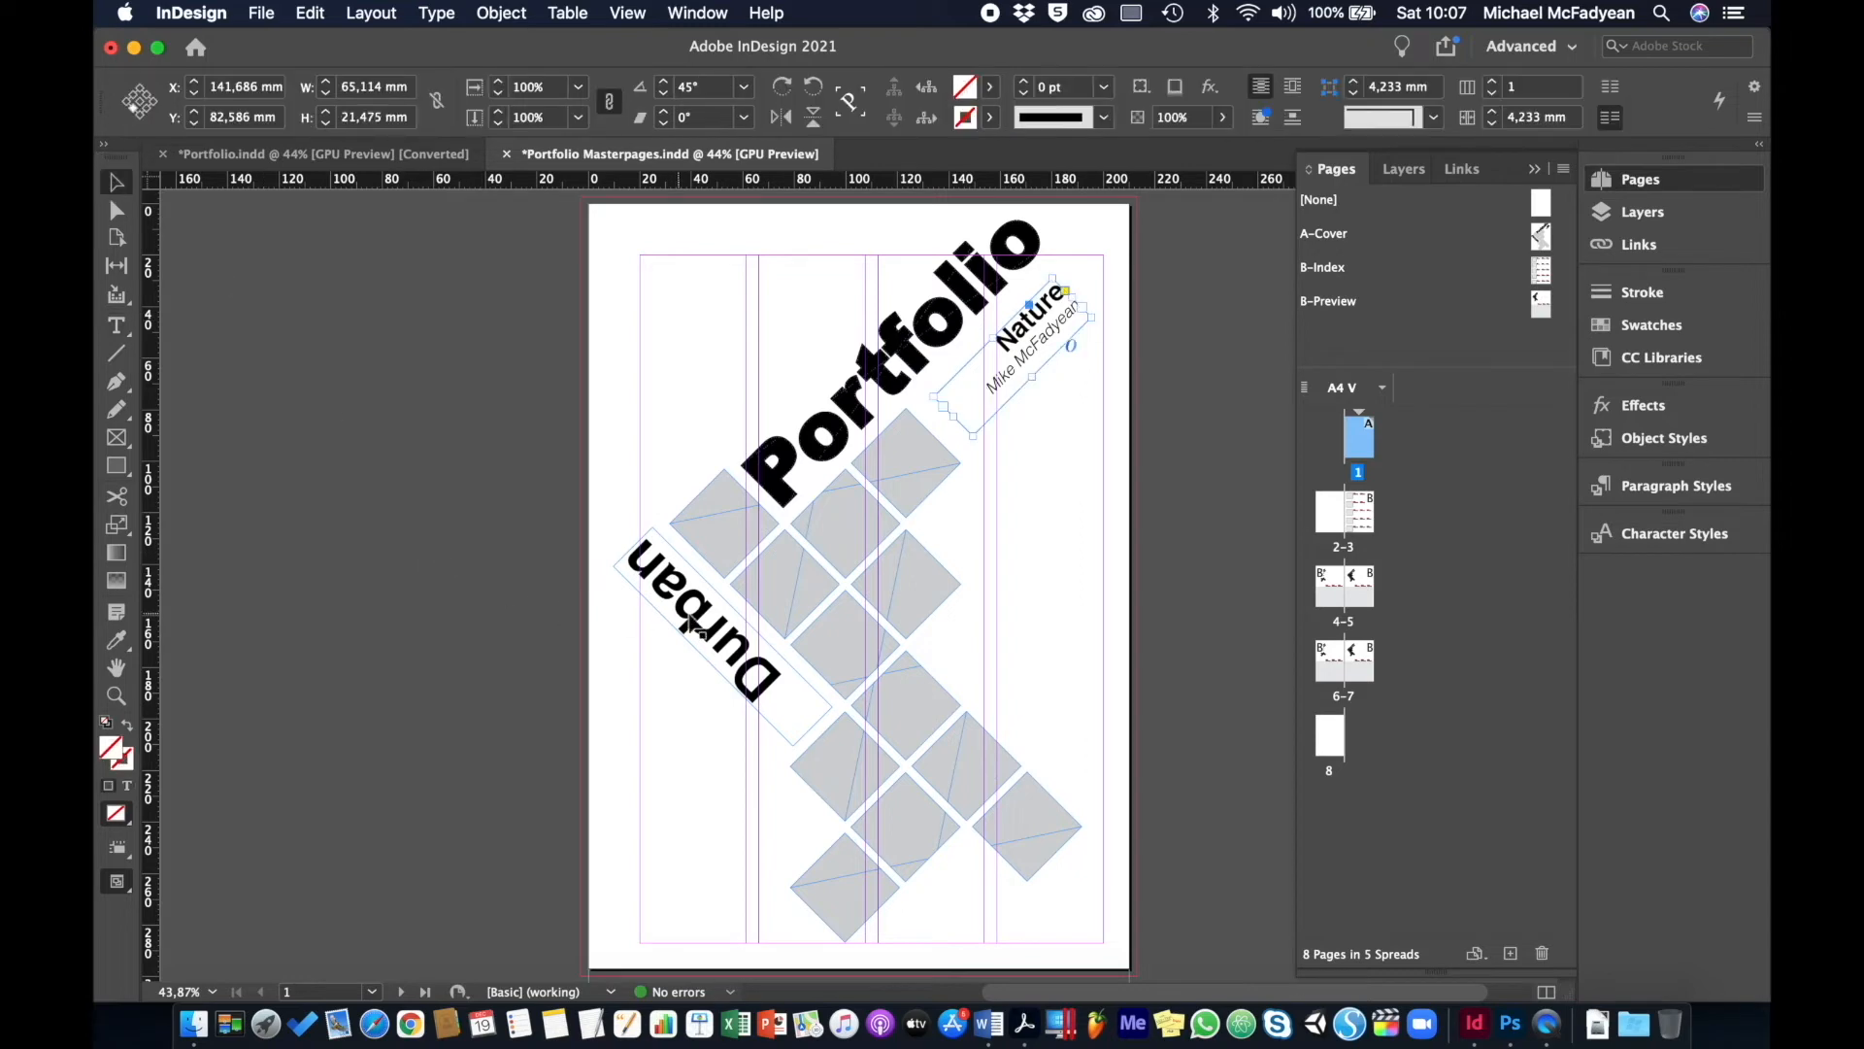
left_click(730, 541)
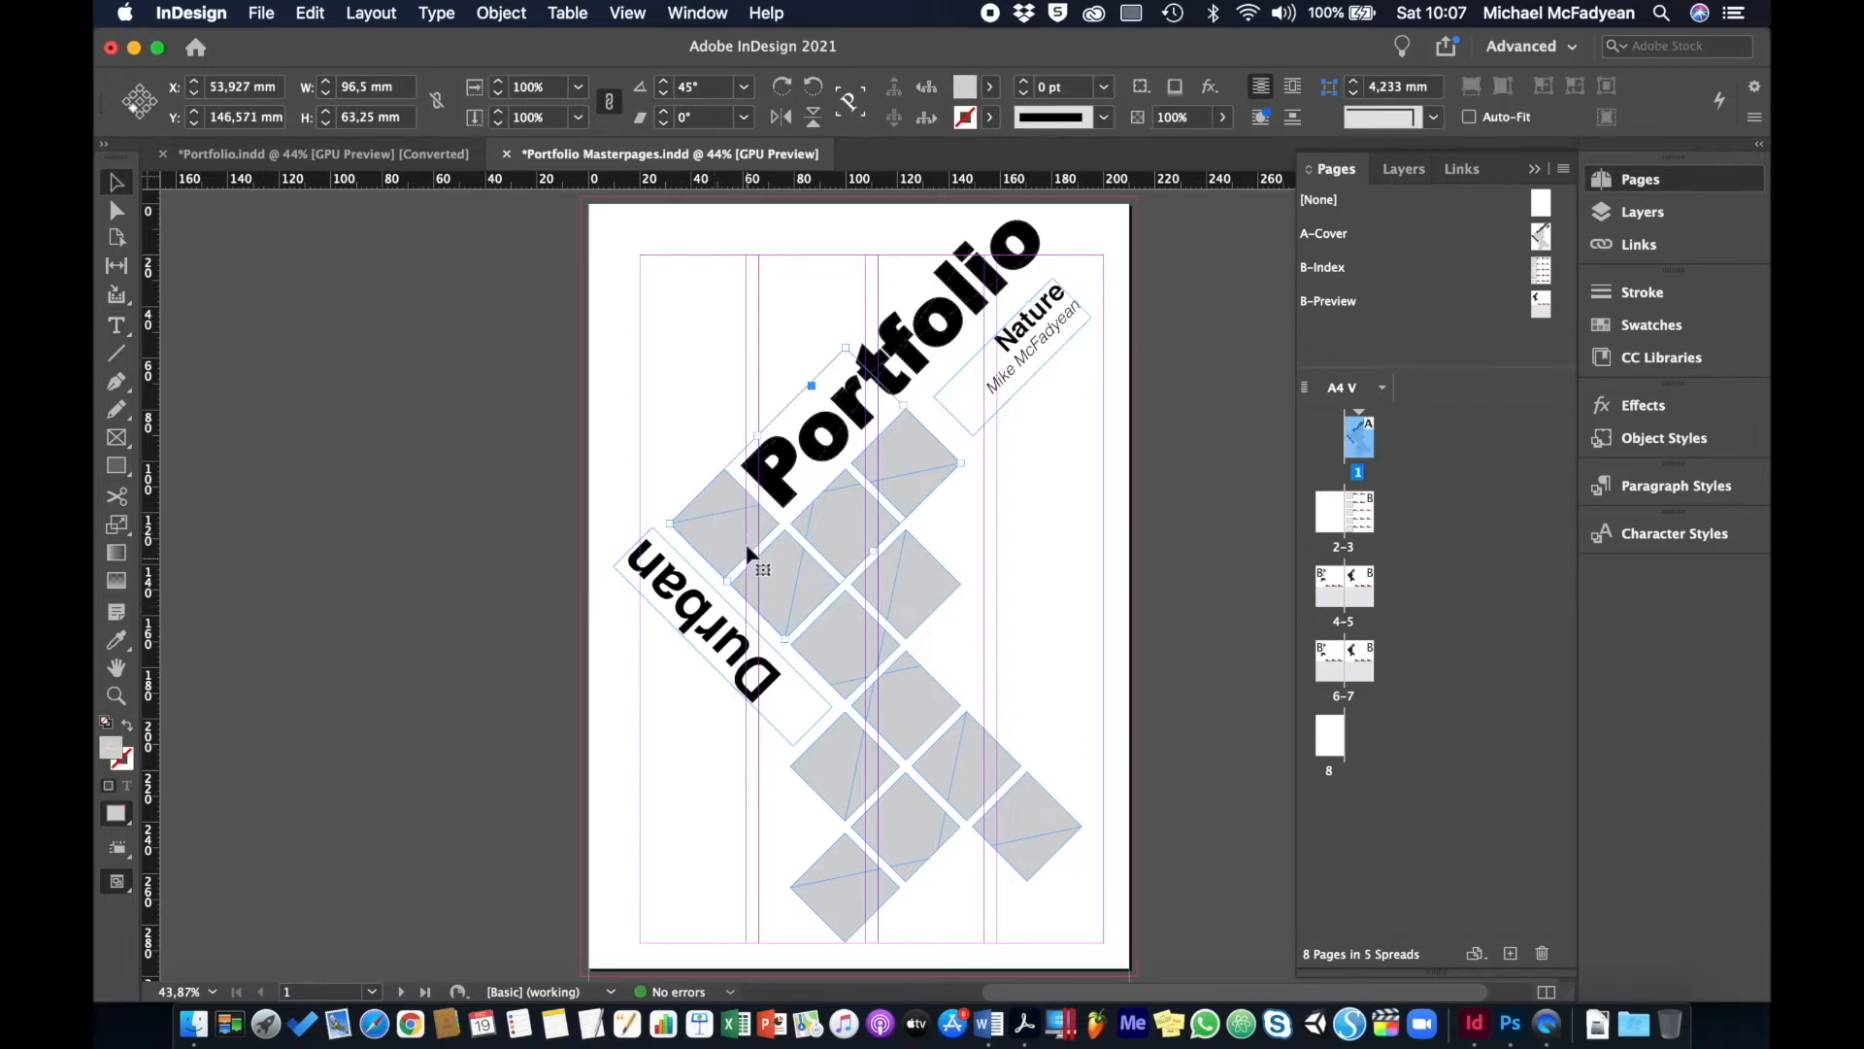
- Place 02.jpg from the Portfolio Links folder into the first group of diamond frames
left_click(261, 13)
left_click(323, 312)
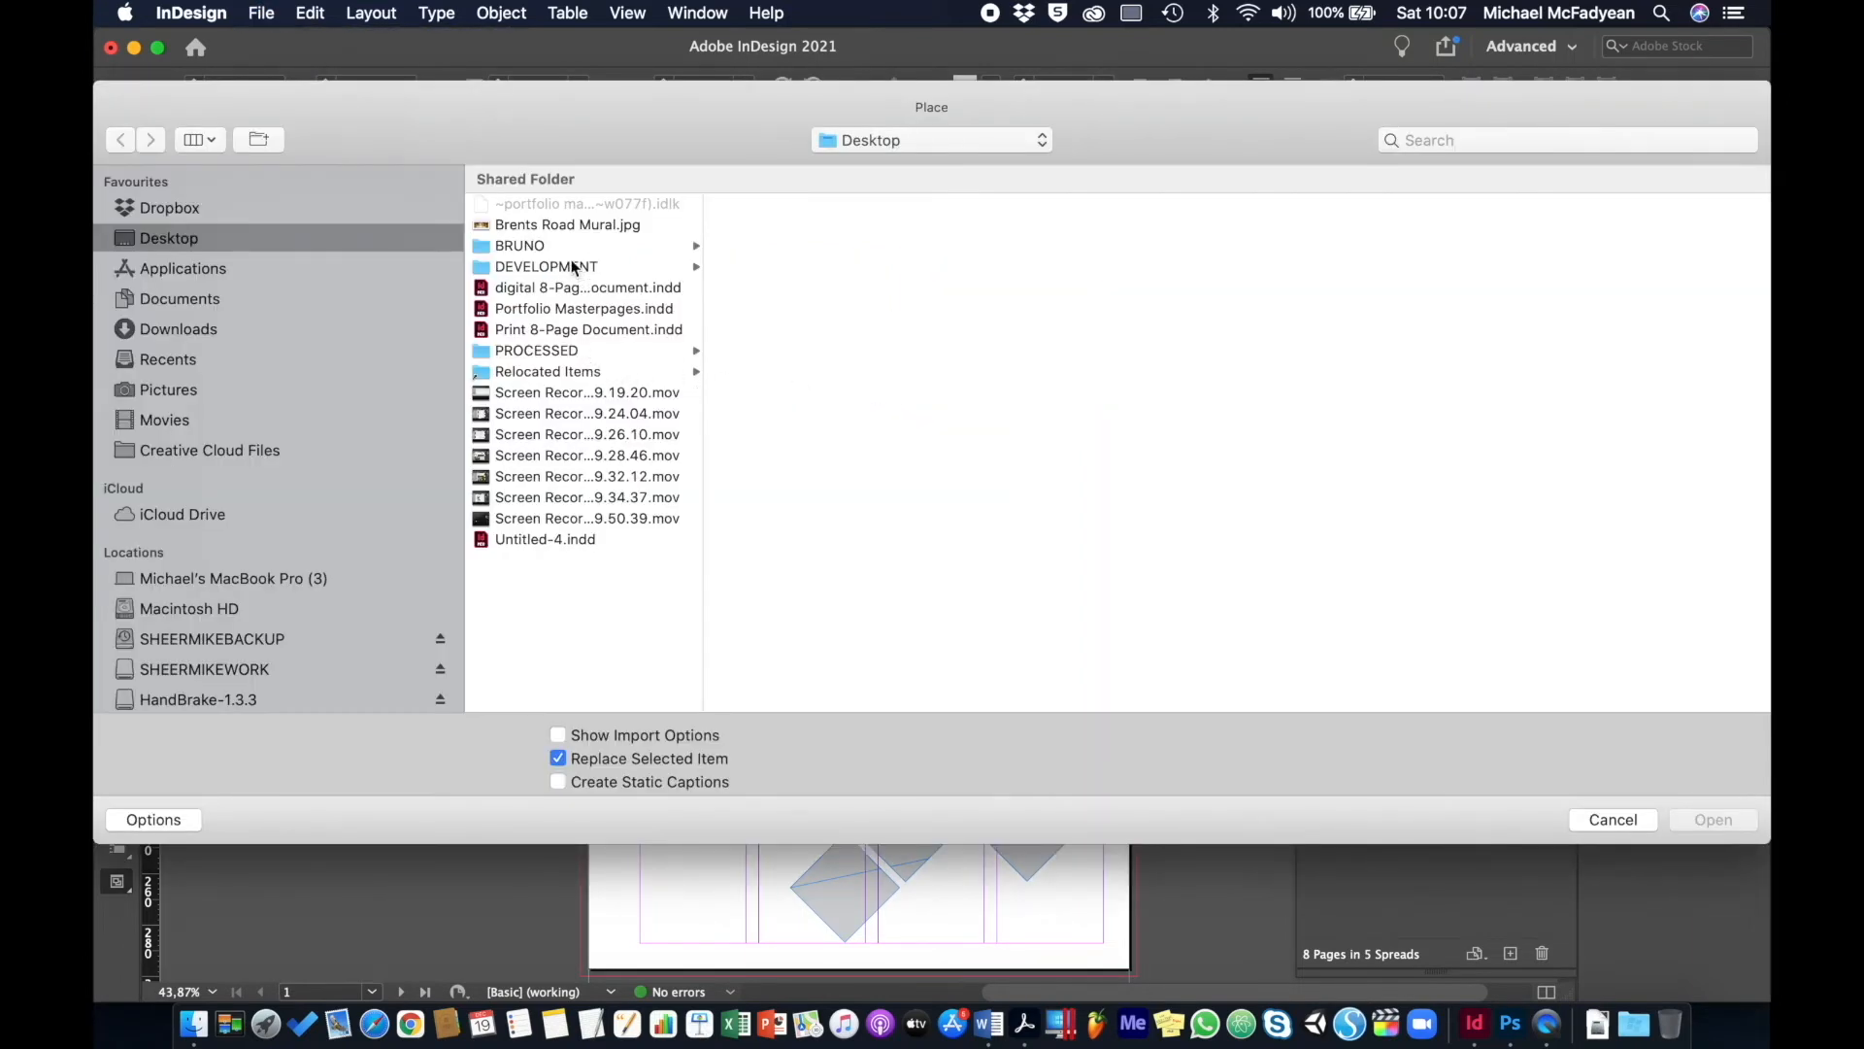
left_click(573, 267)
left_click(825, 329)
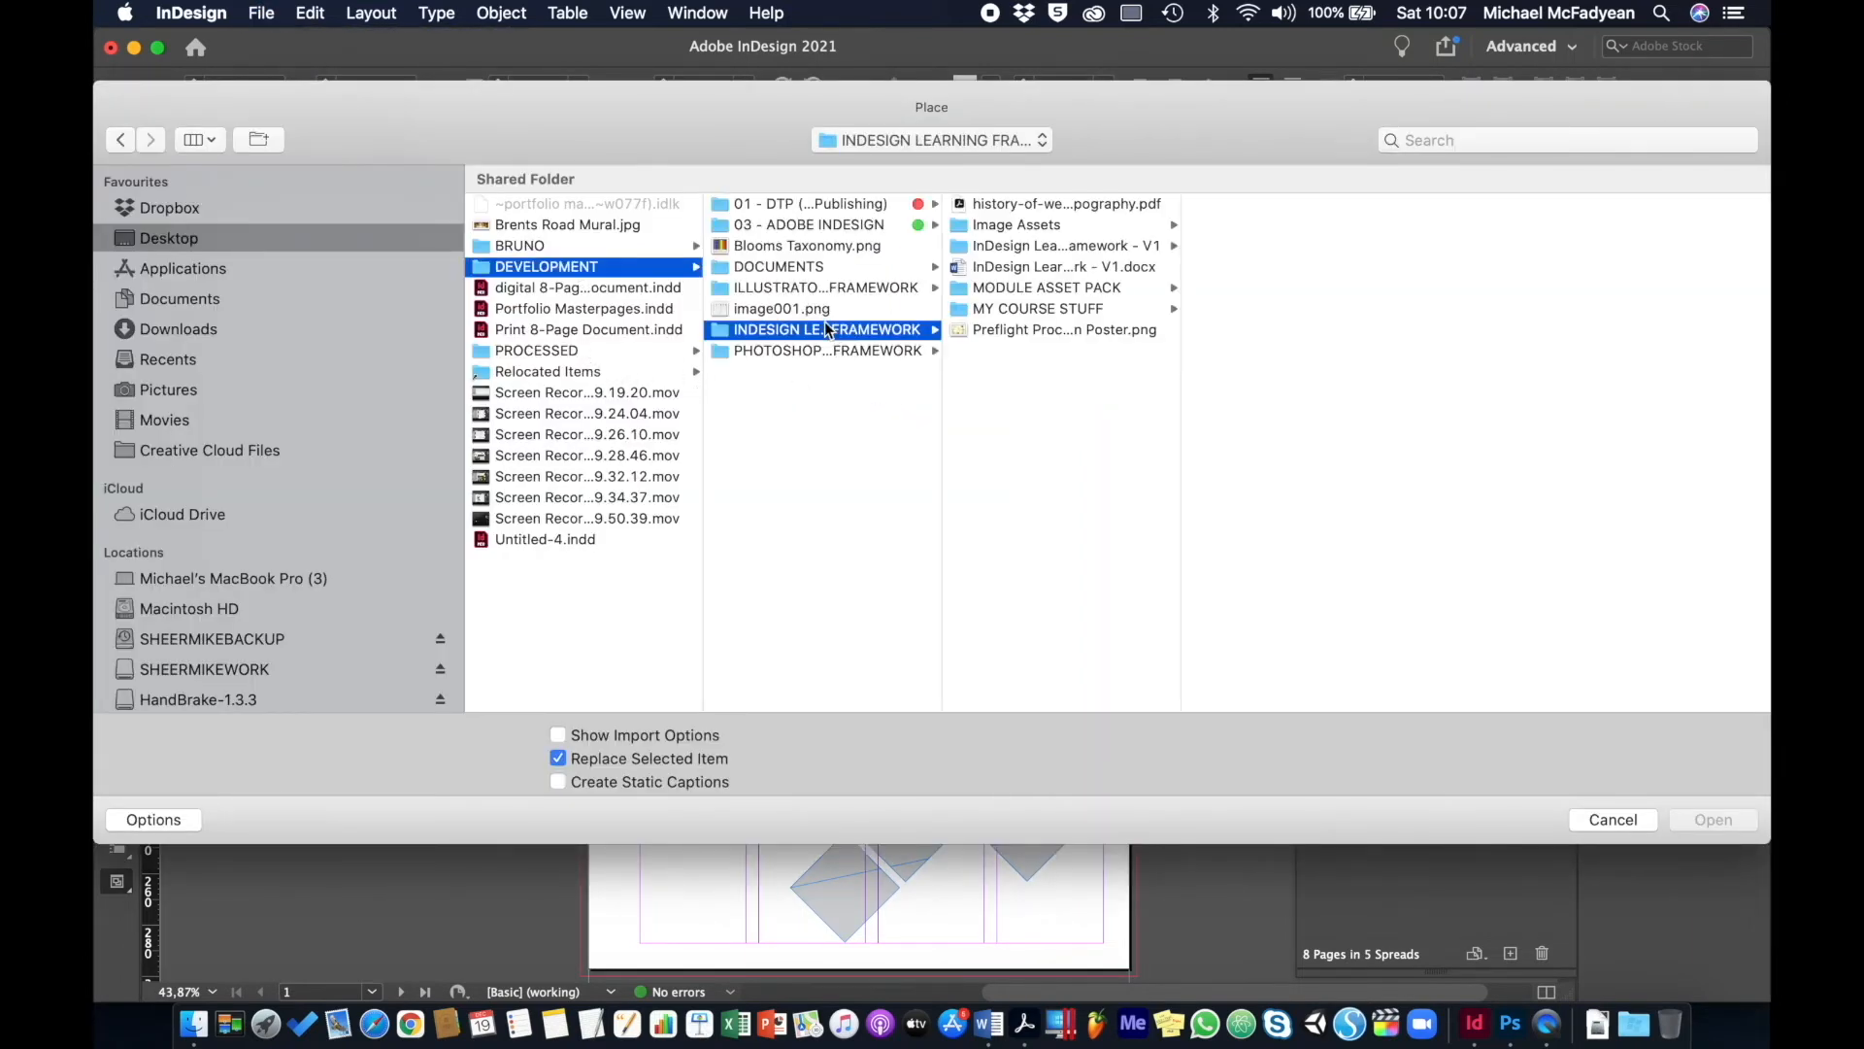
left_click(1066, 289)
left_click(1251, 203)
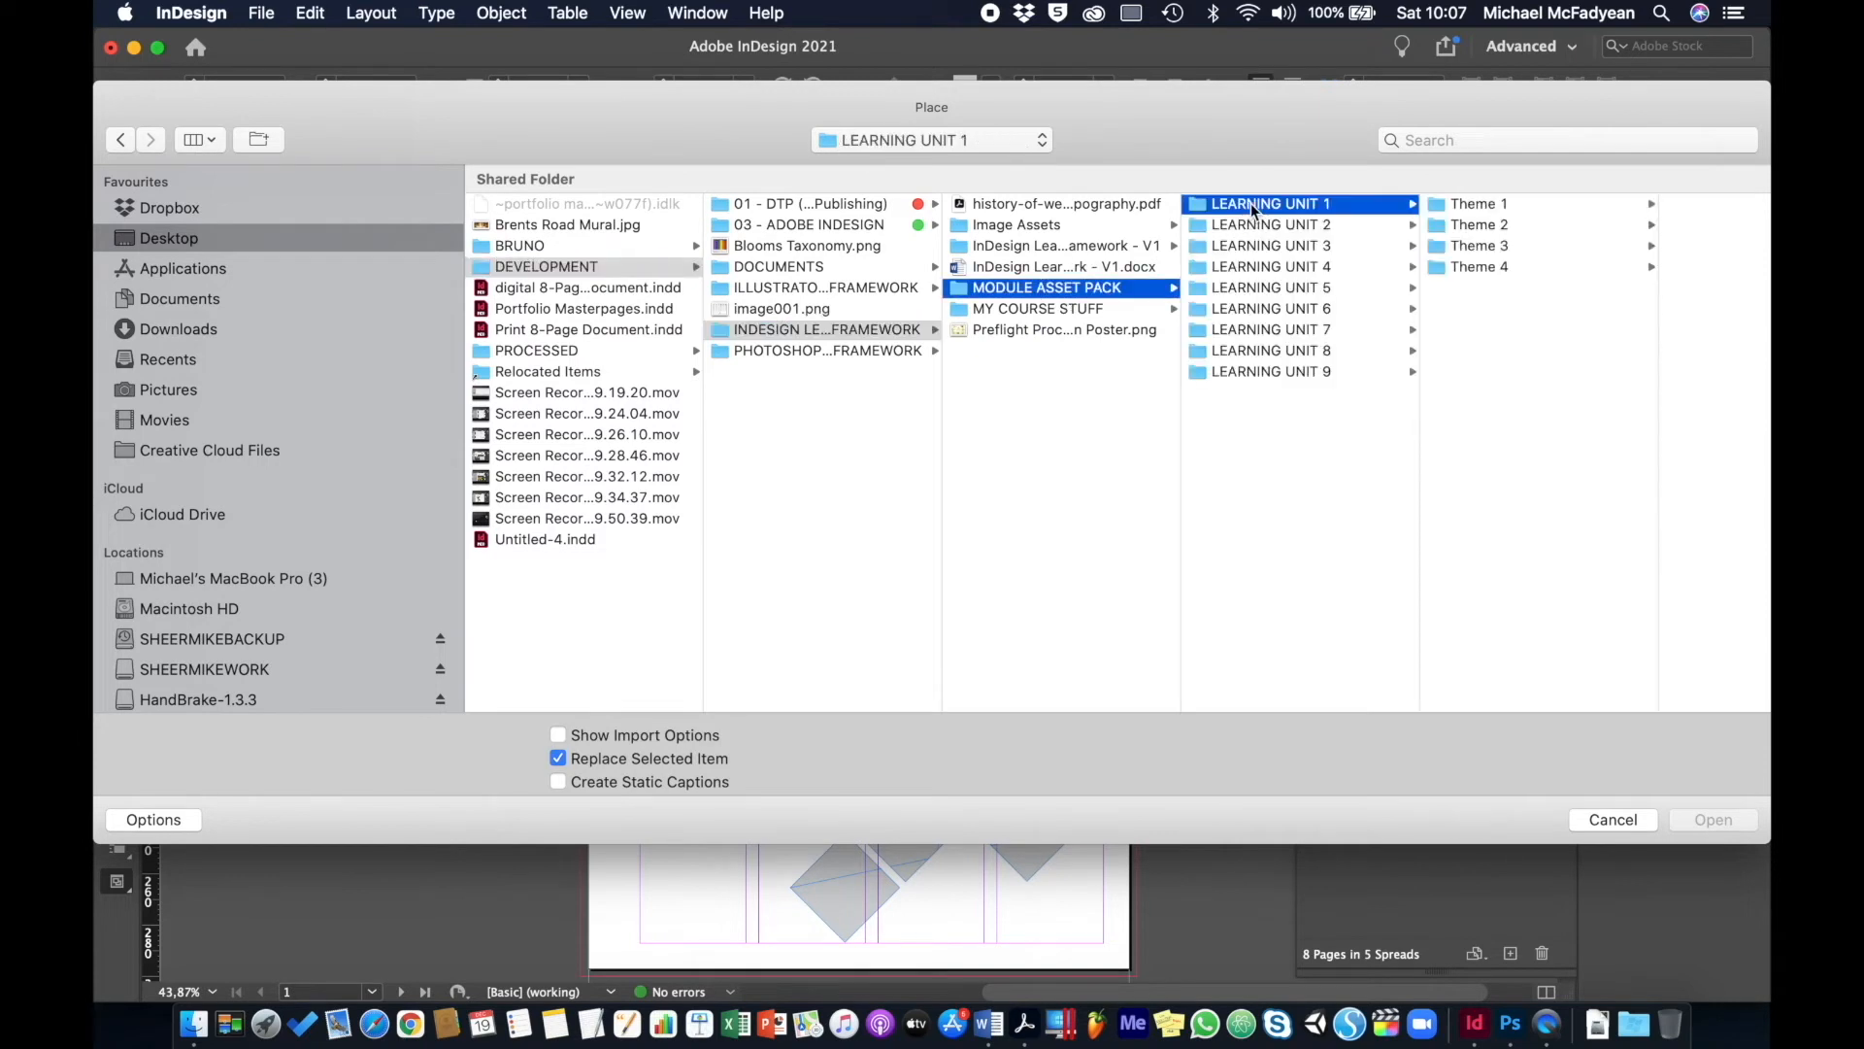
left_click(1489, 266)
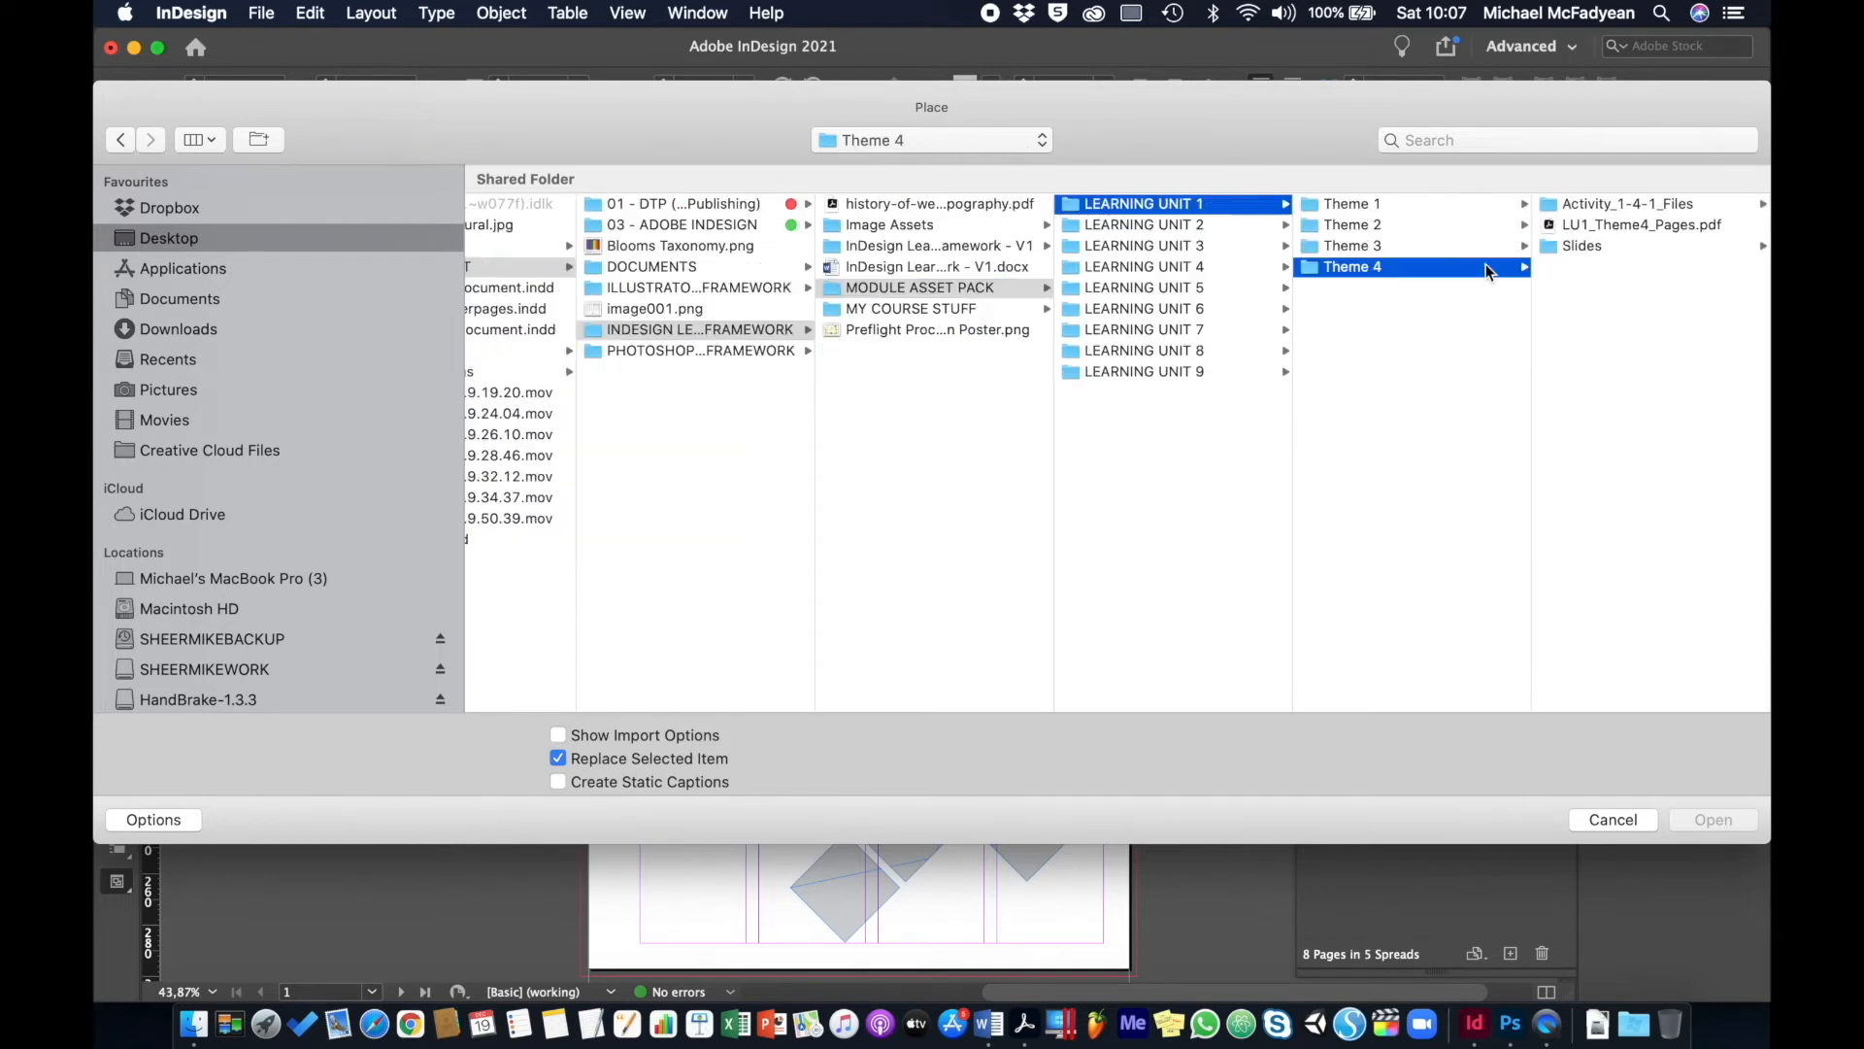
left_click(1596, 204)
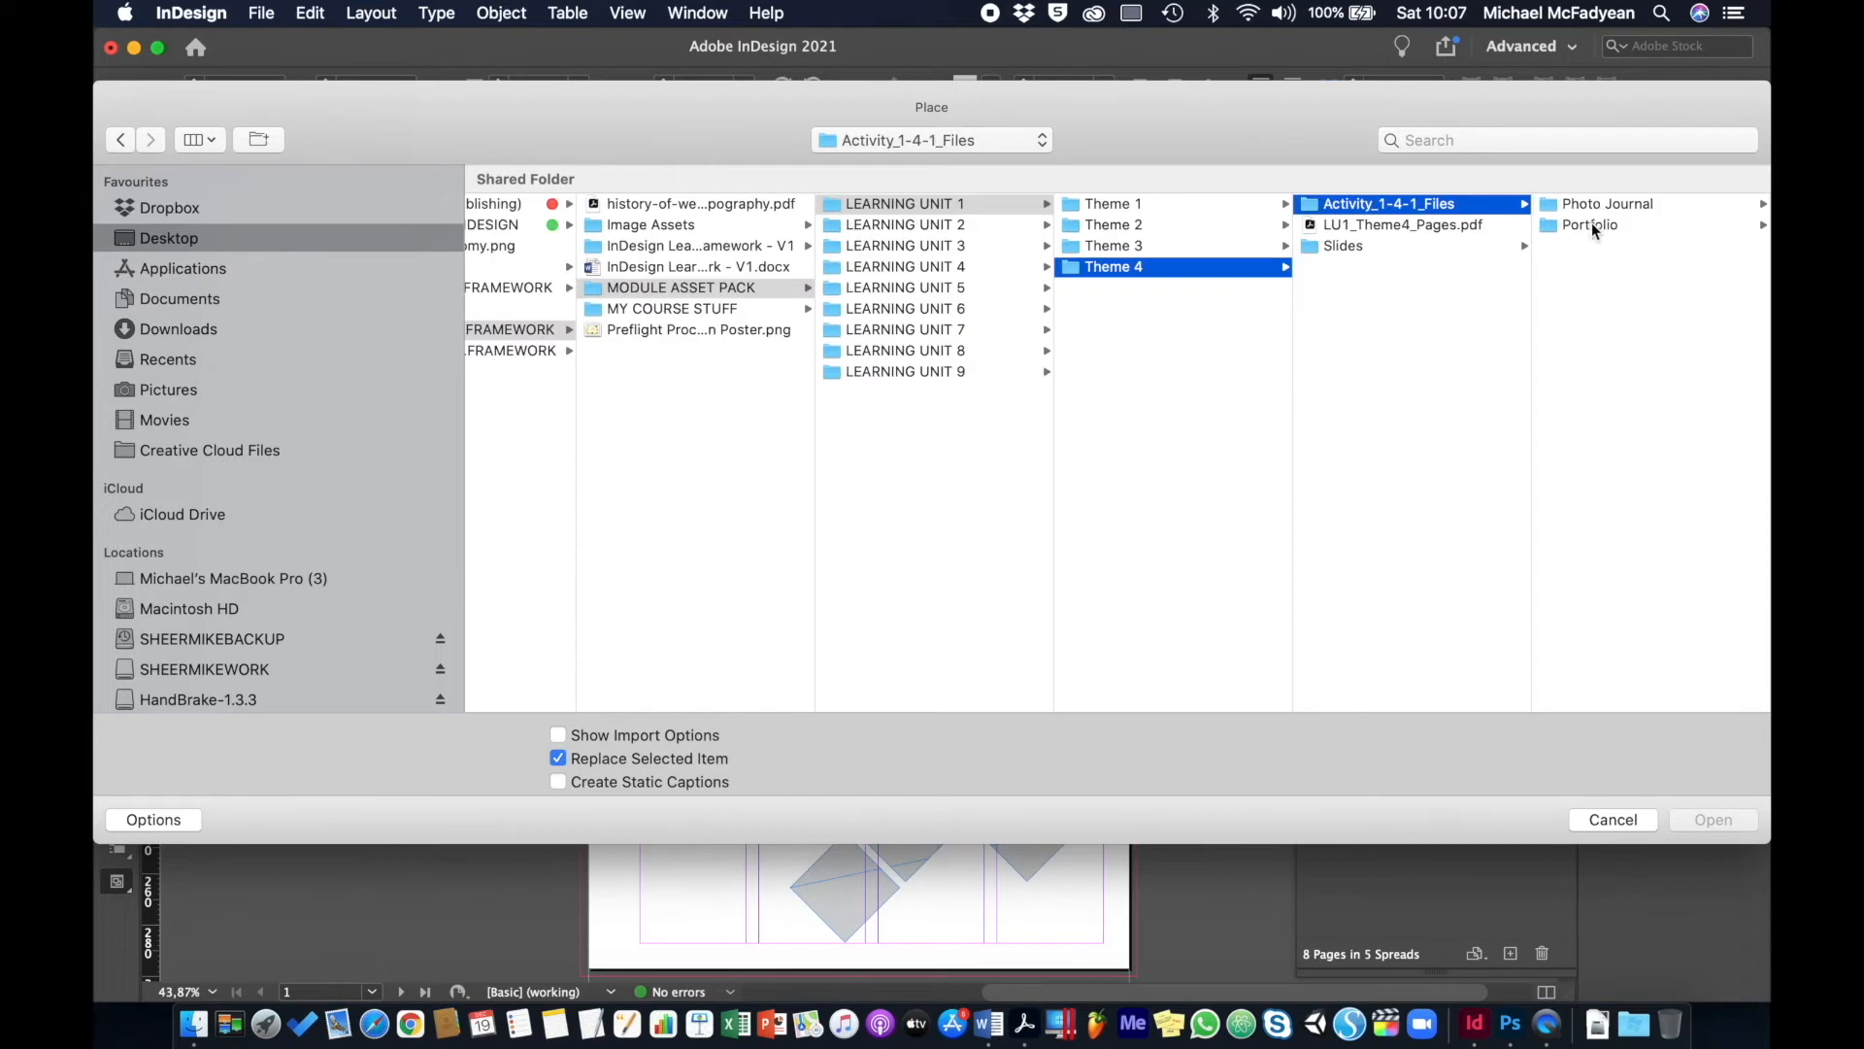
left_click(1593, 223)
left_click(1575, 251)
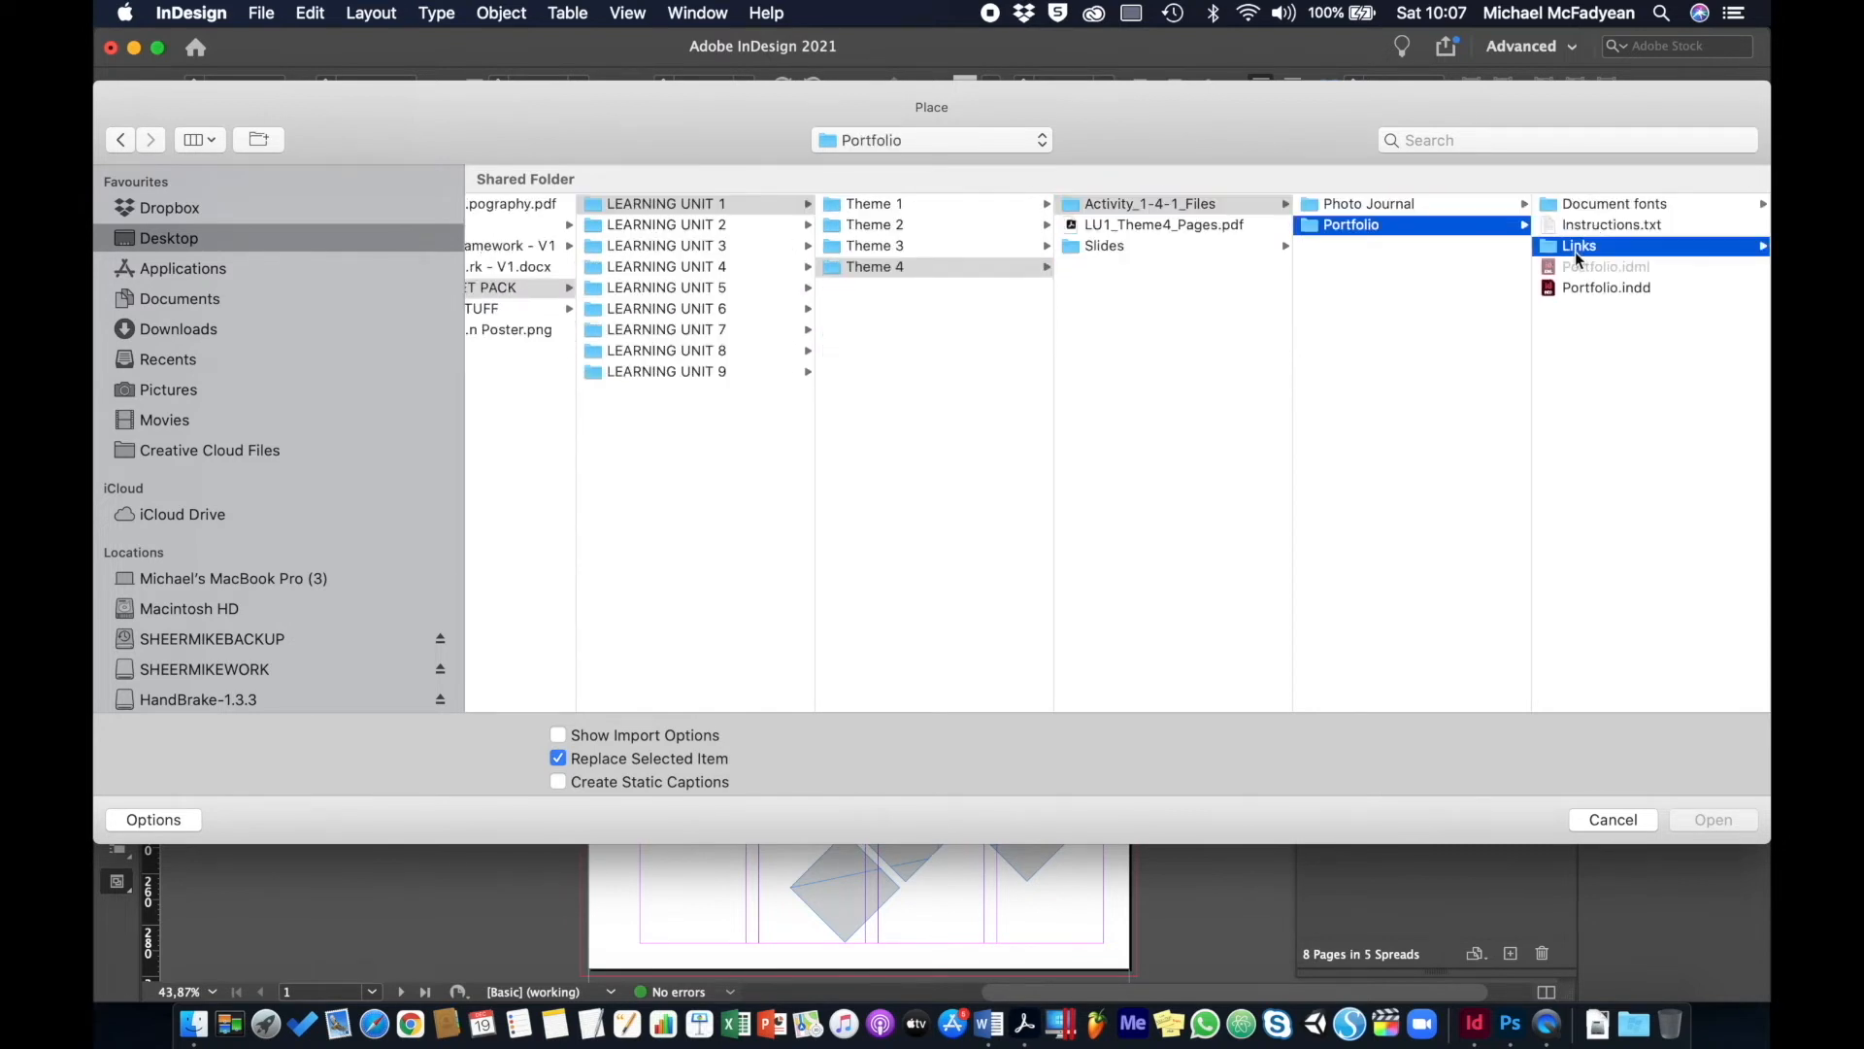
left_click(1571, 208)
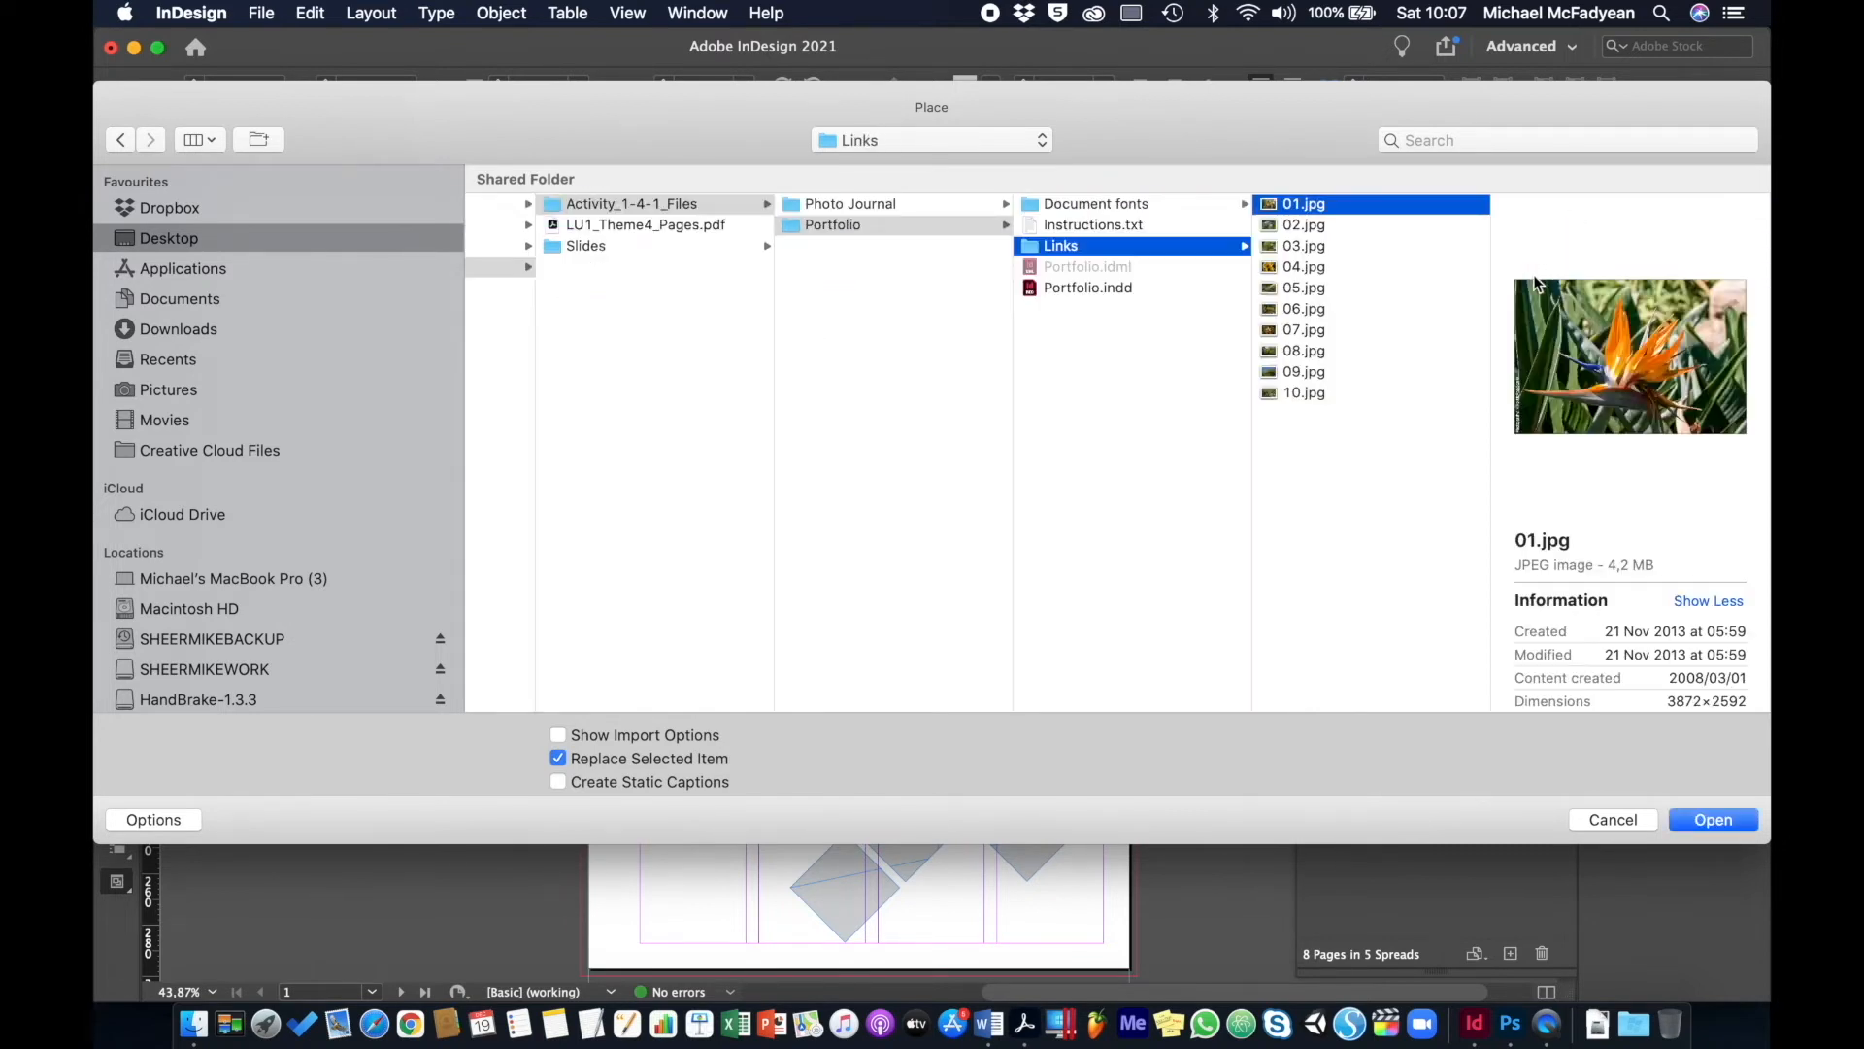
left_click(1295, 226)
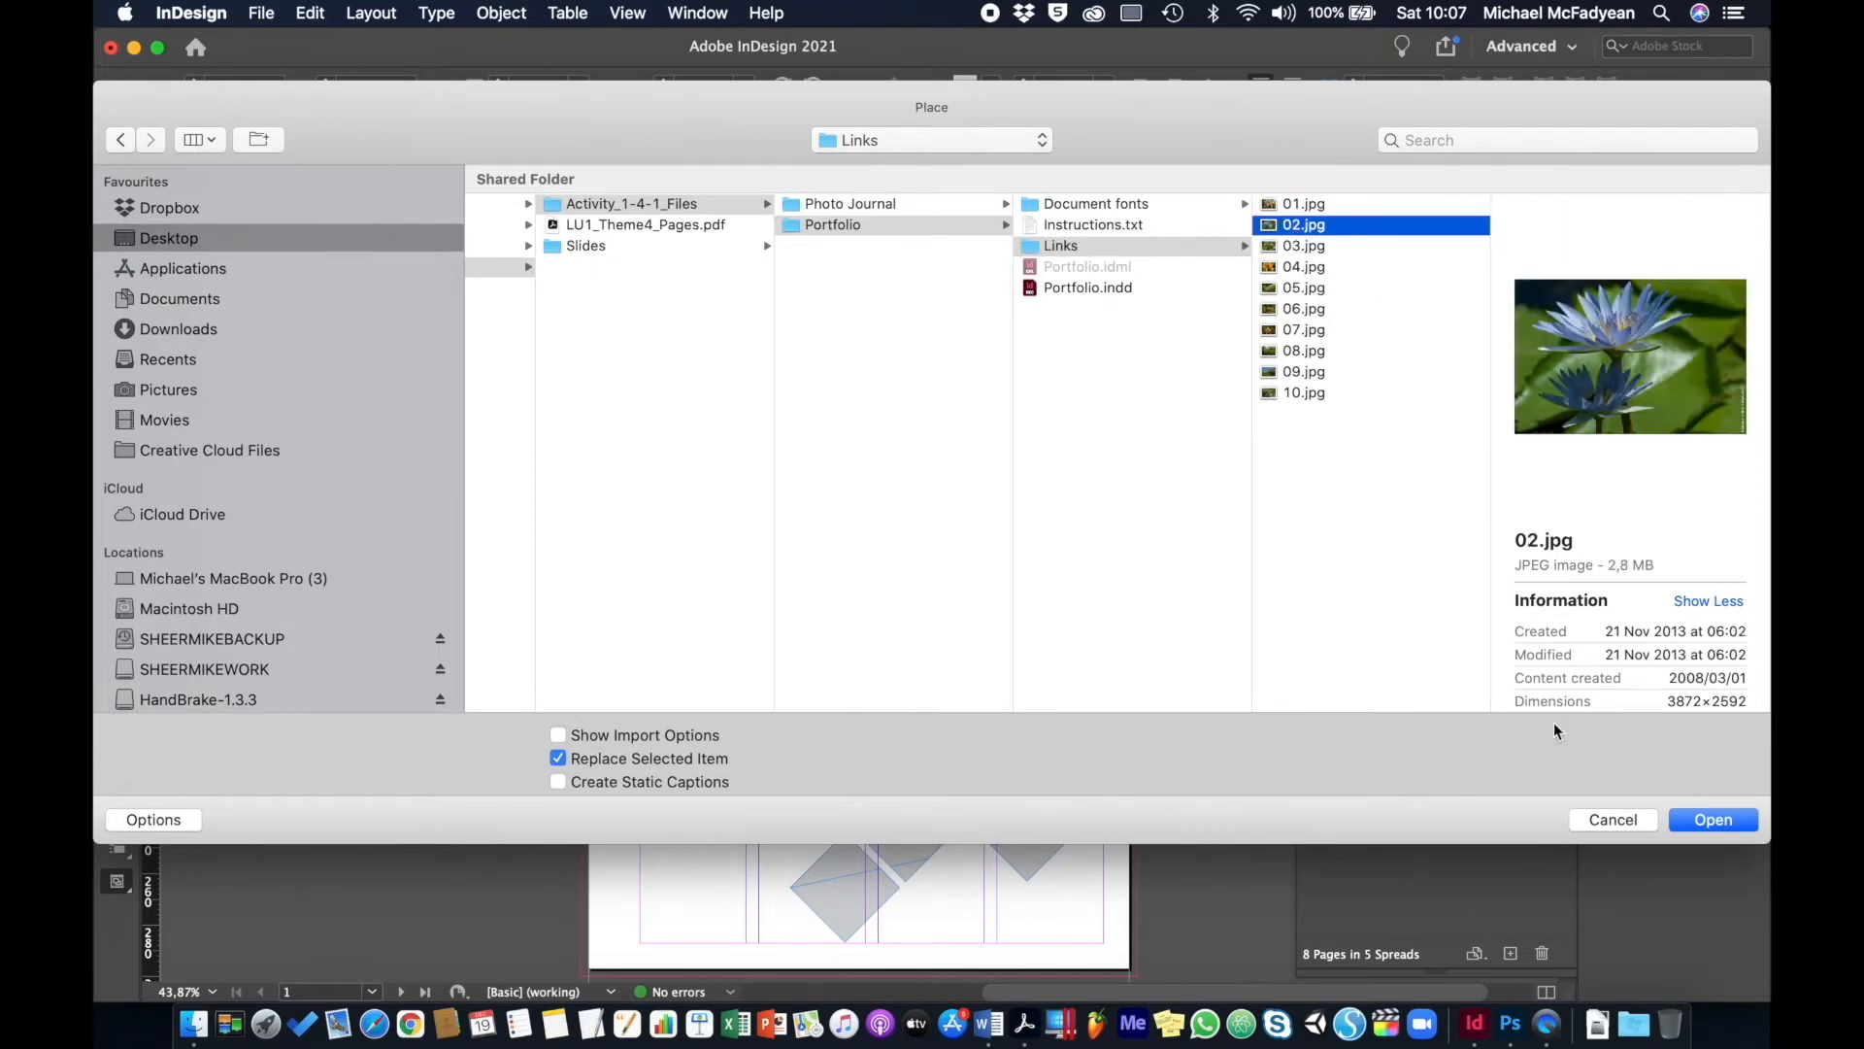
left_click(1712, 821)
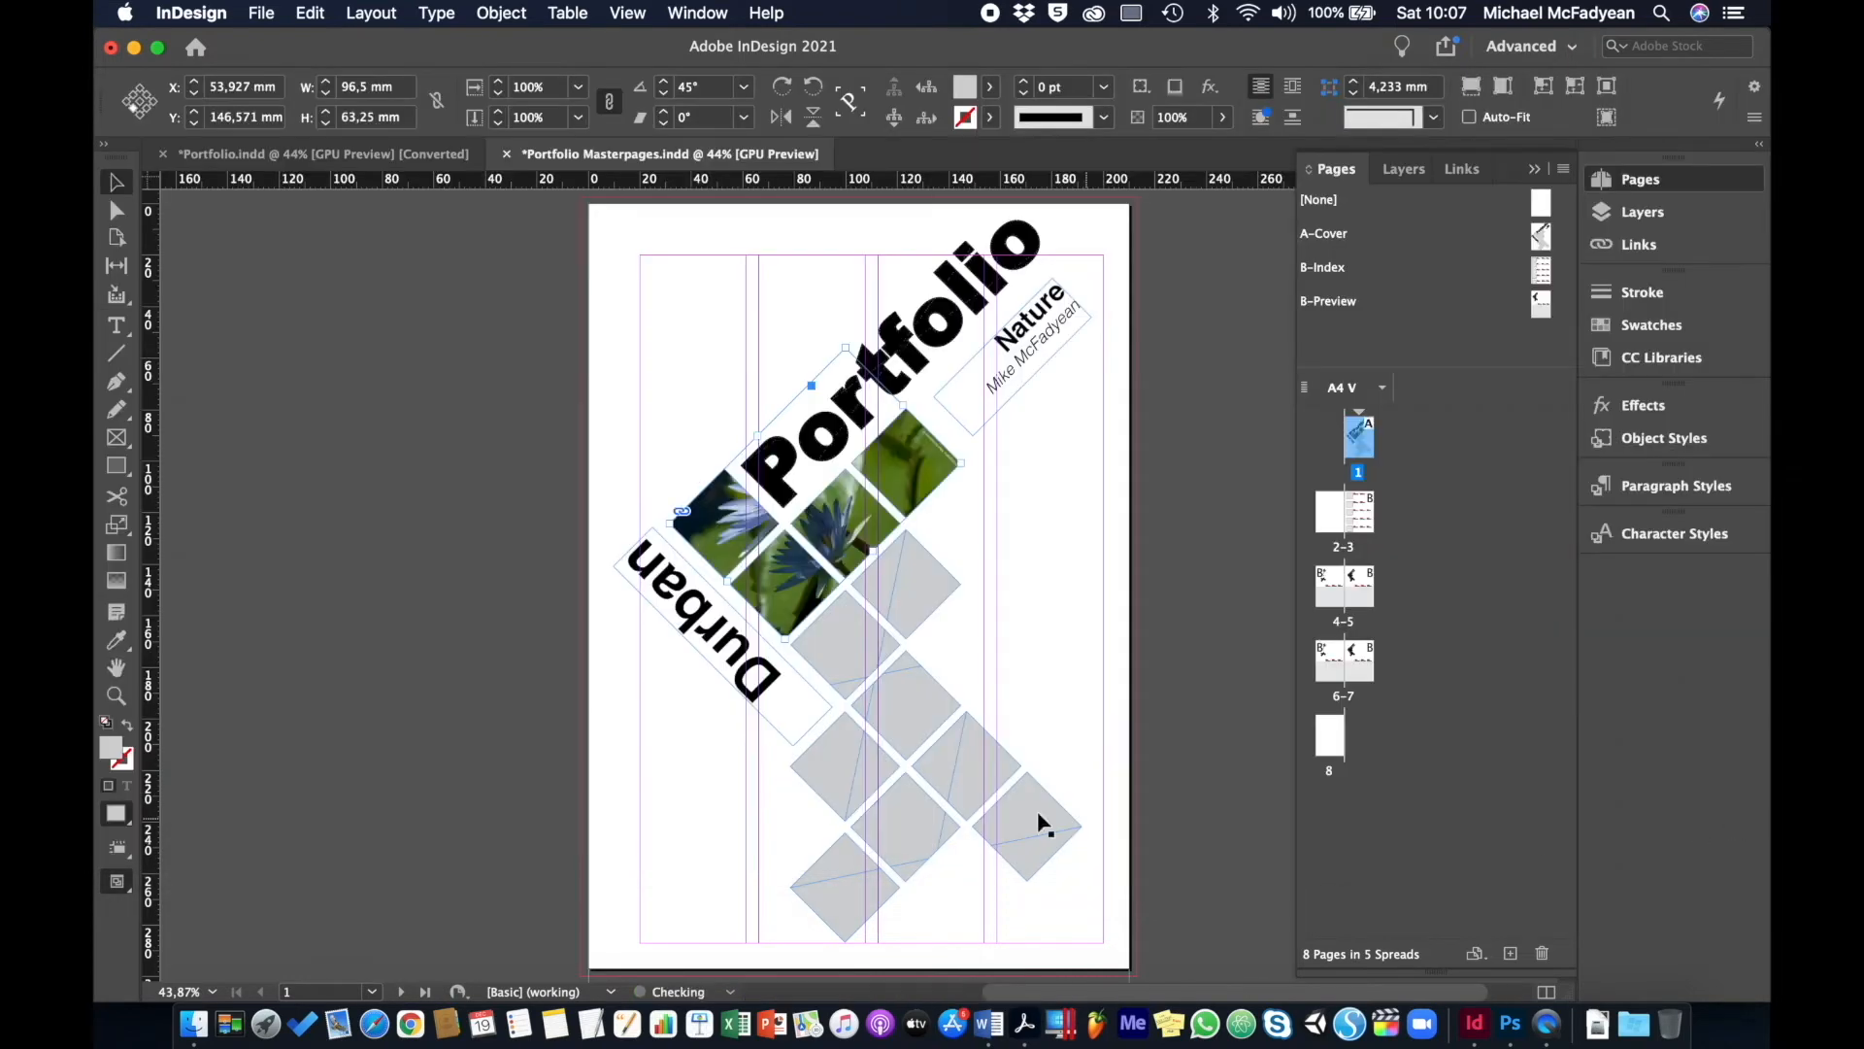
- Place 04.jpg into the second group of diamond frames
left_click(857, 666)
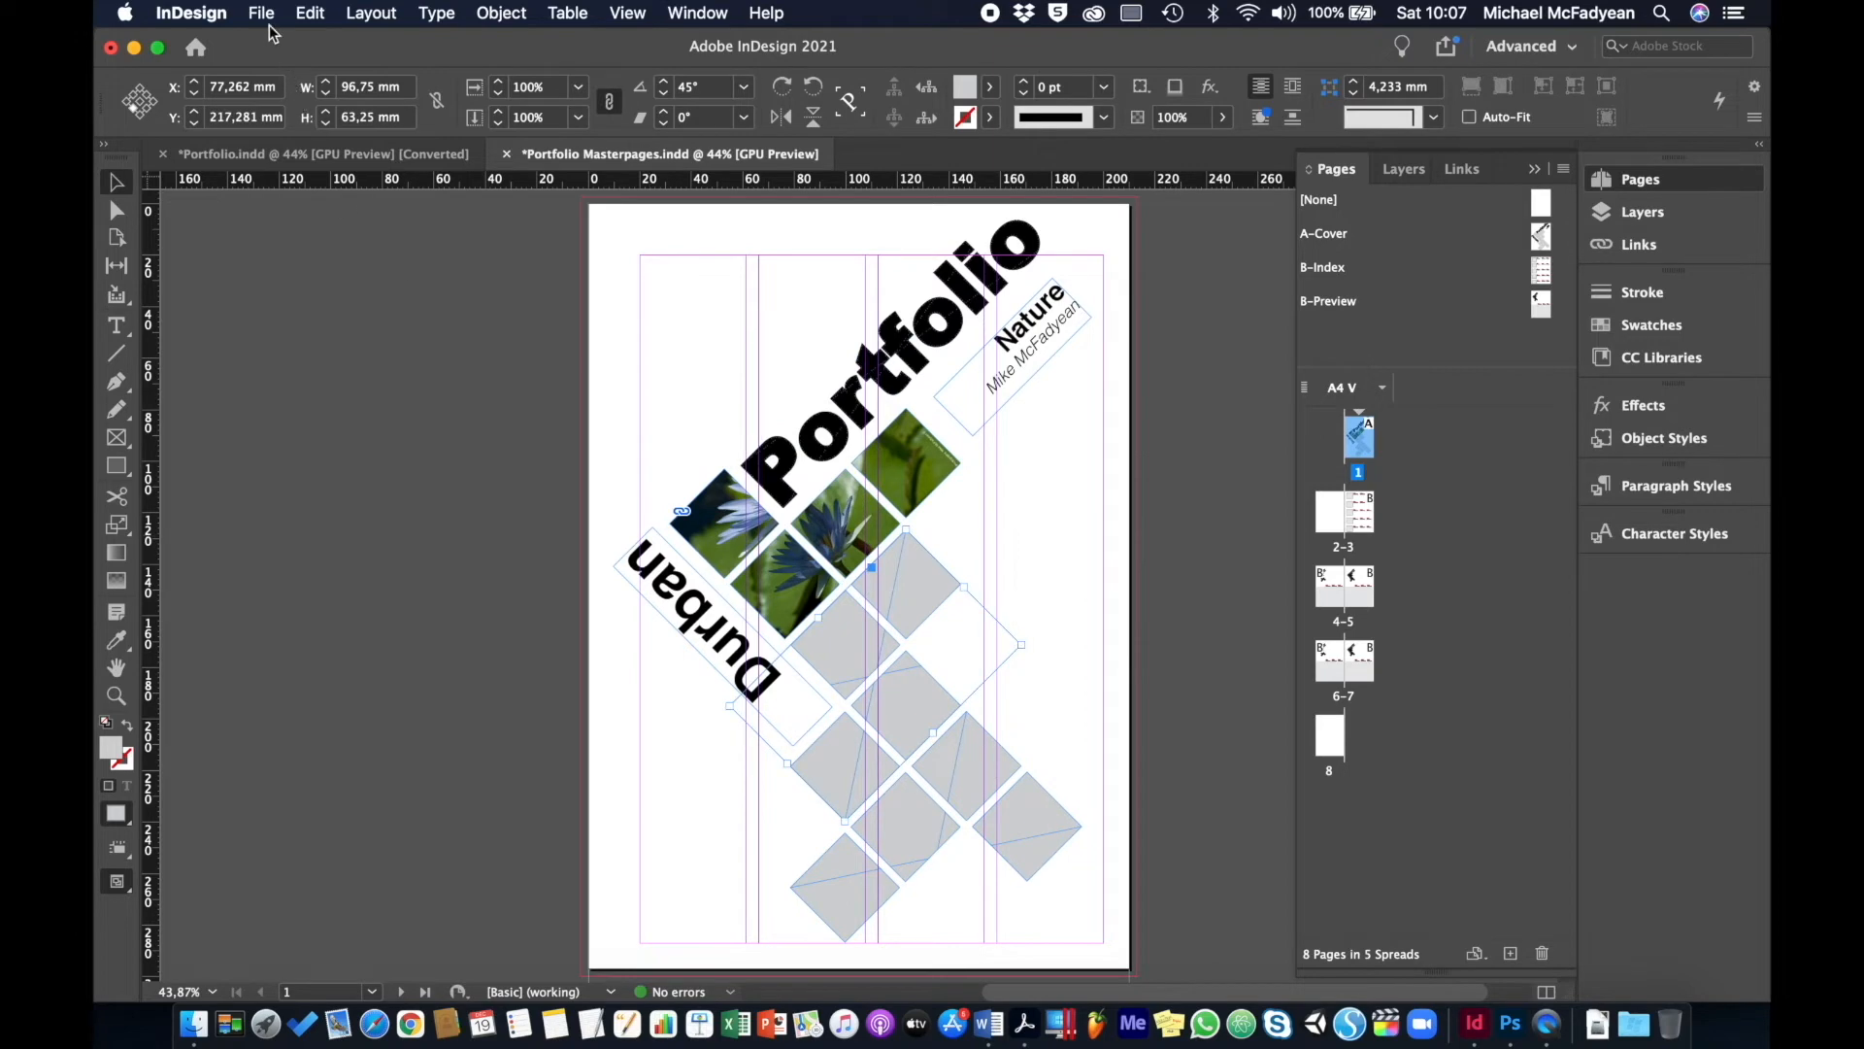
left_click(264, 15)
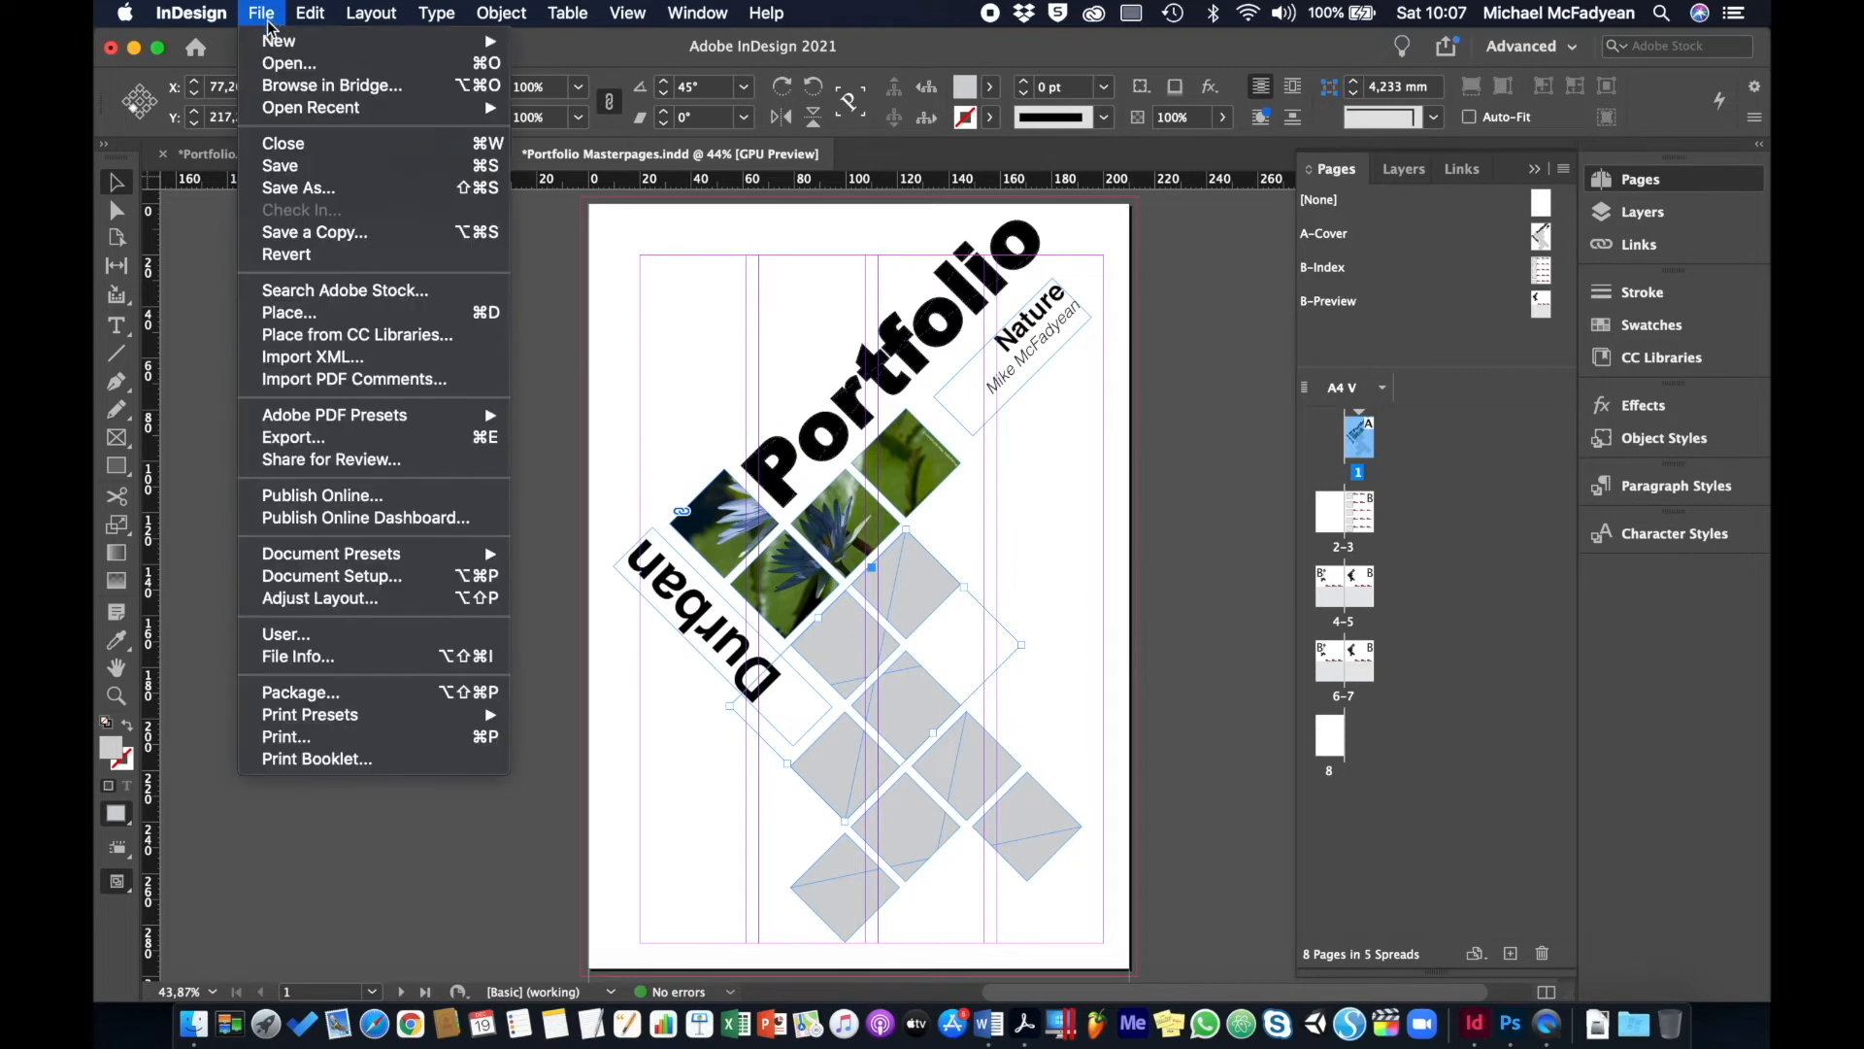
left_click(483, 318)
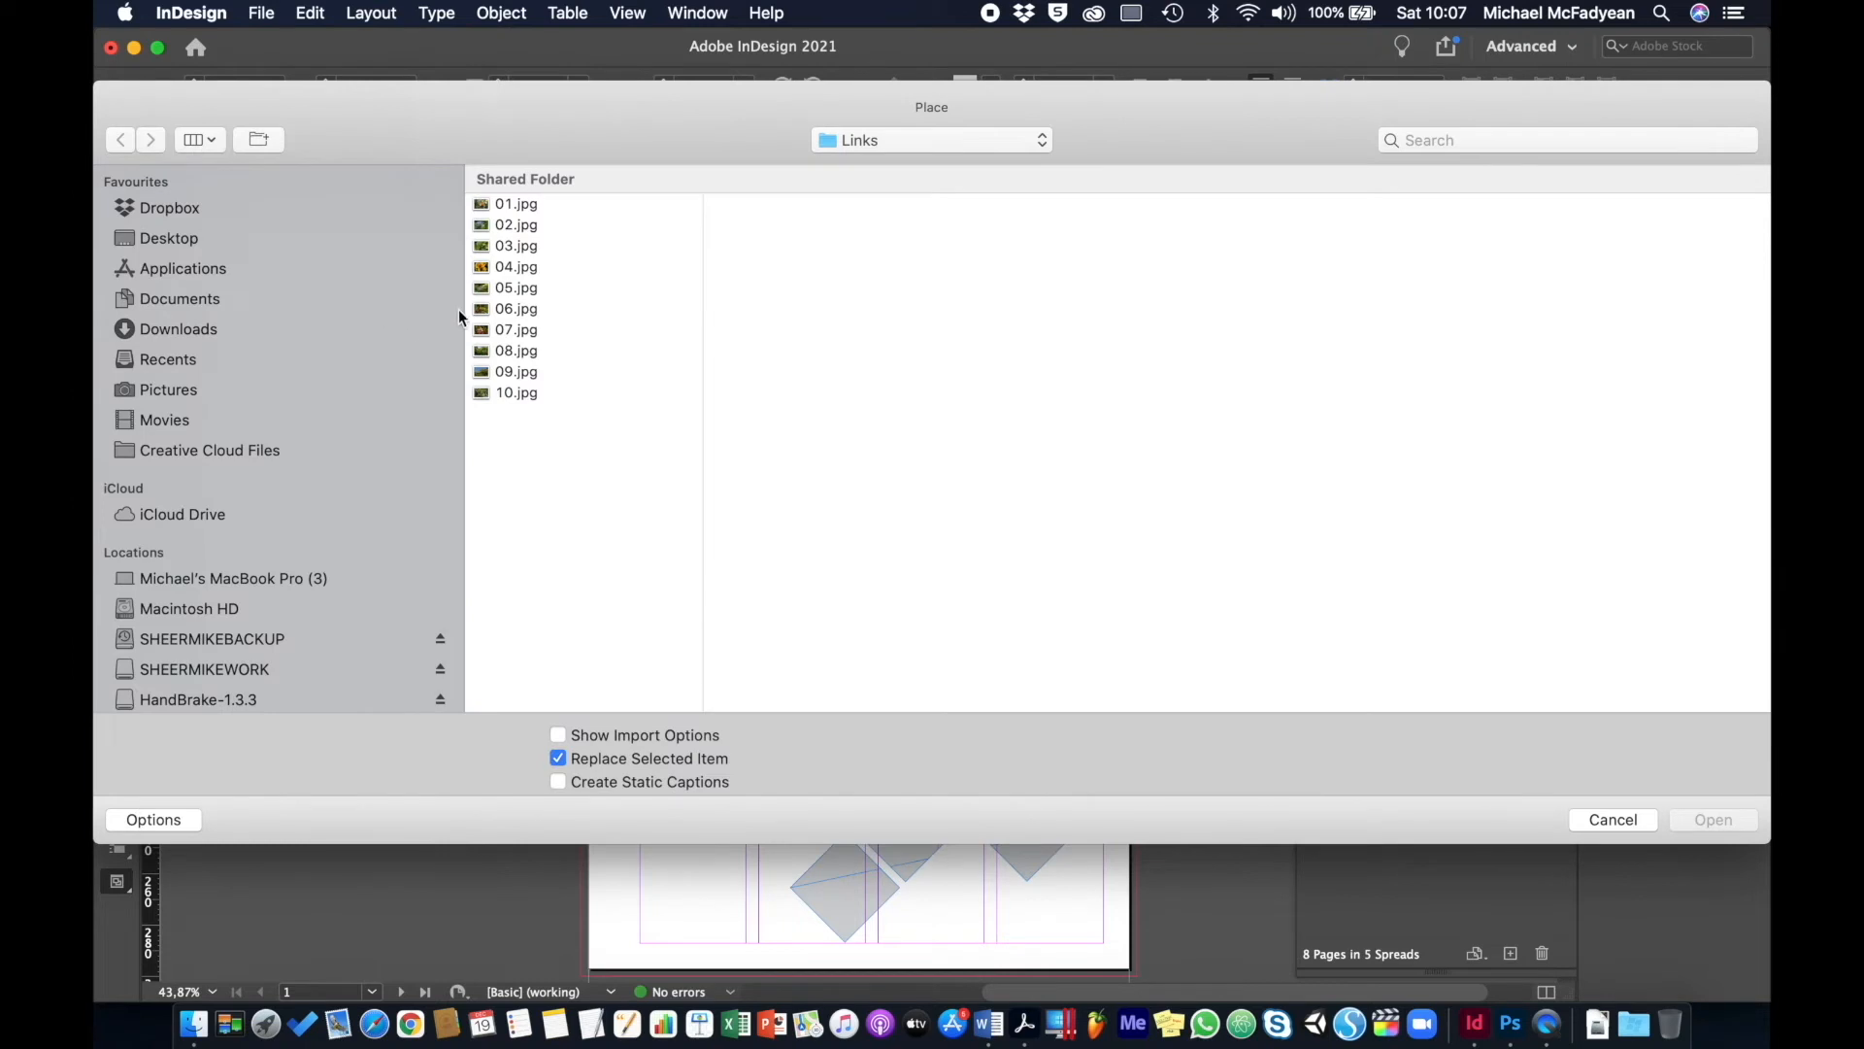
left_click(512, 266)
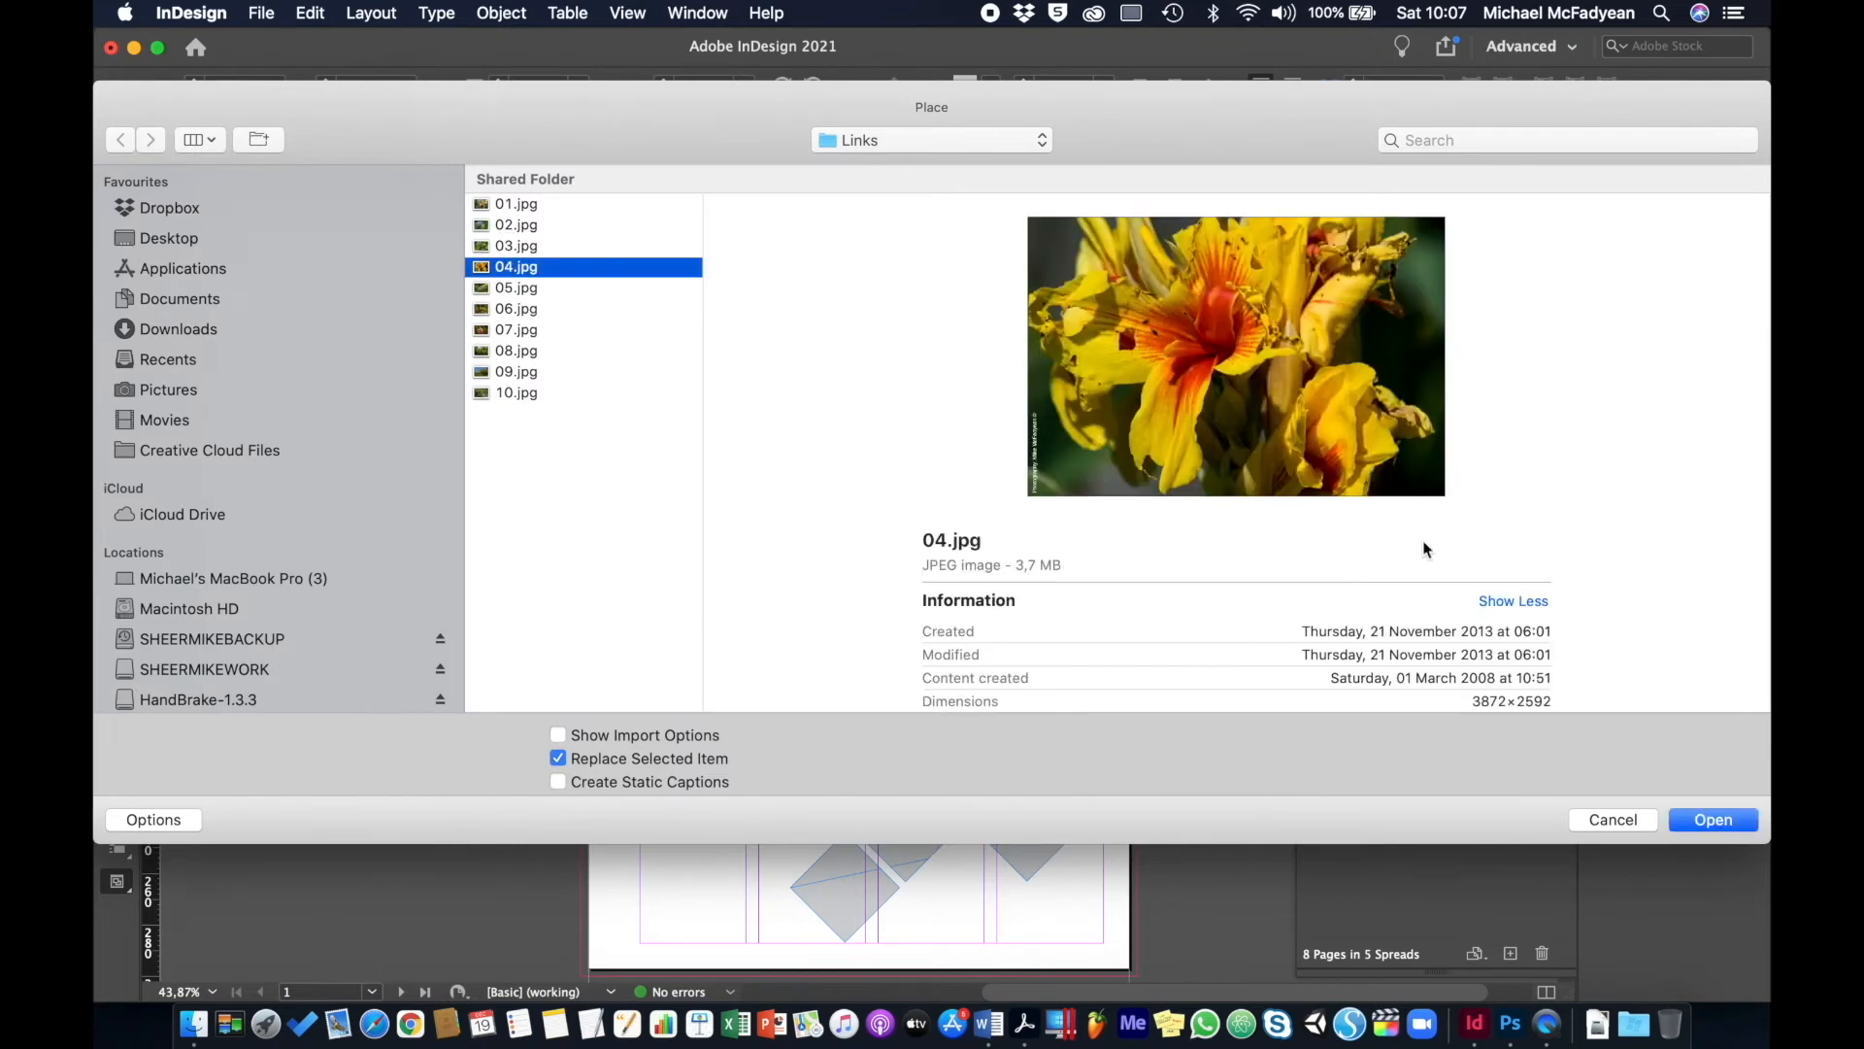
left_click(1712, 819)
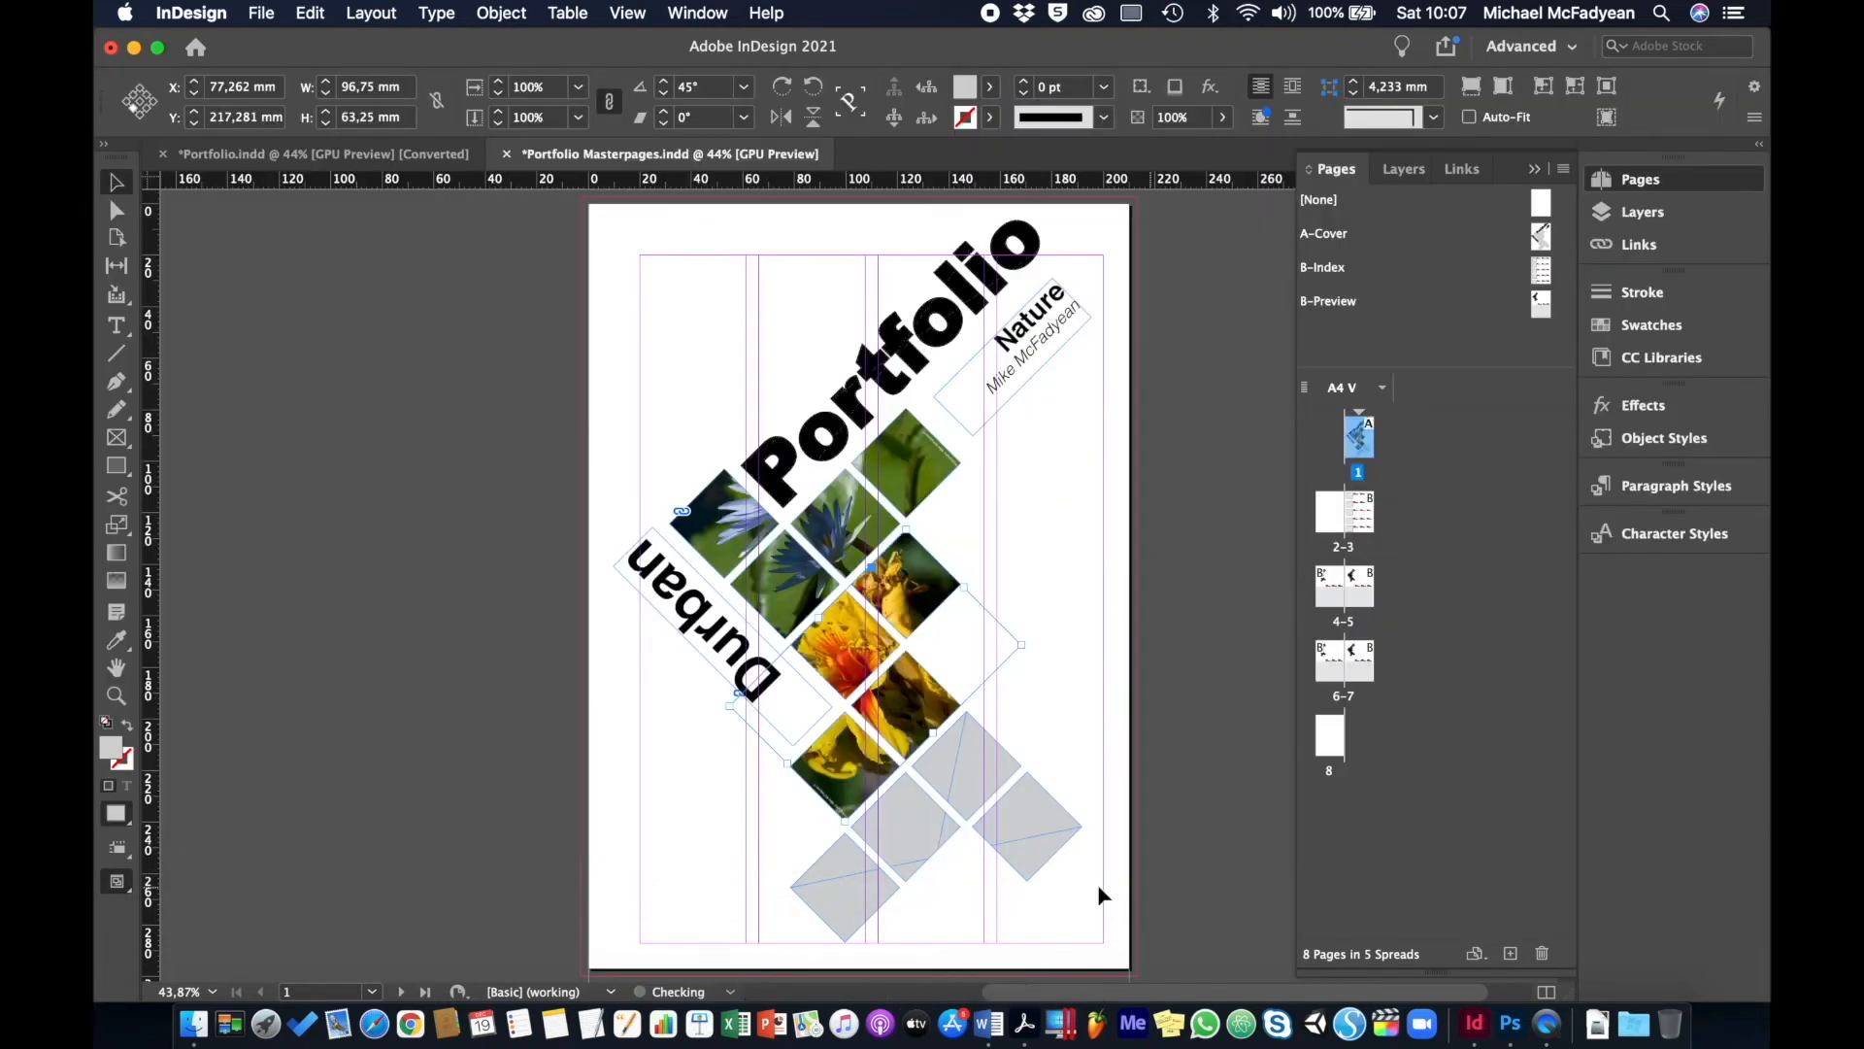
- Place 08.jpg into the last group of diamond frames
left_click(971, 784)
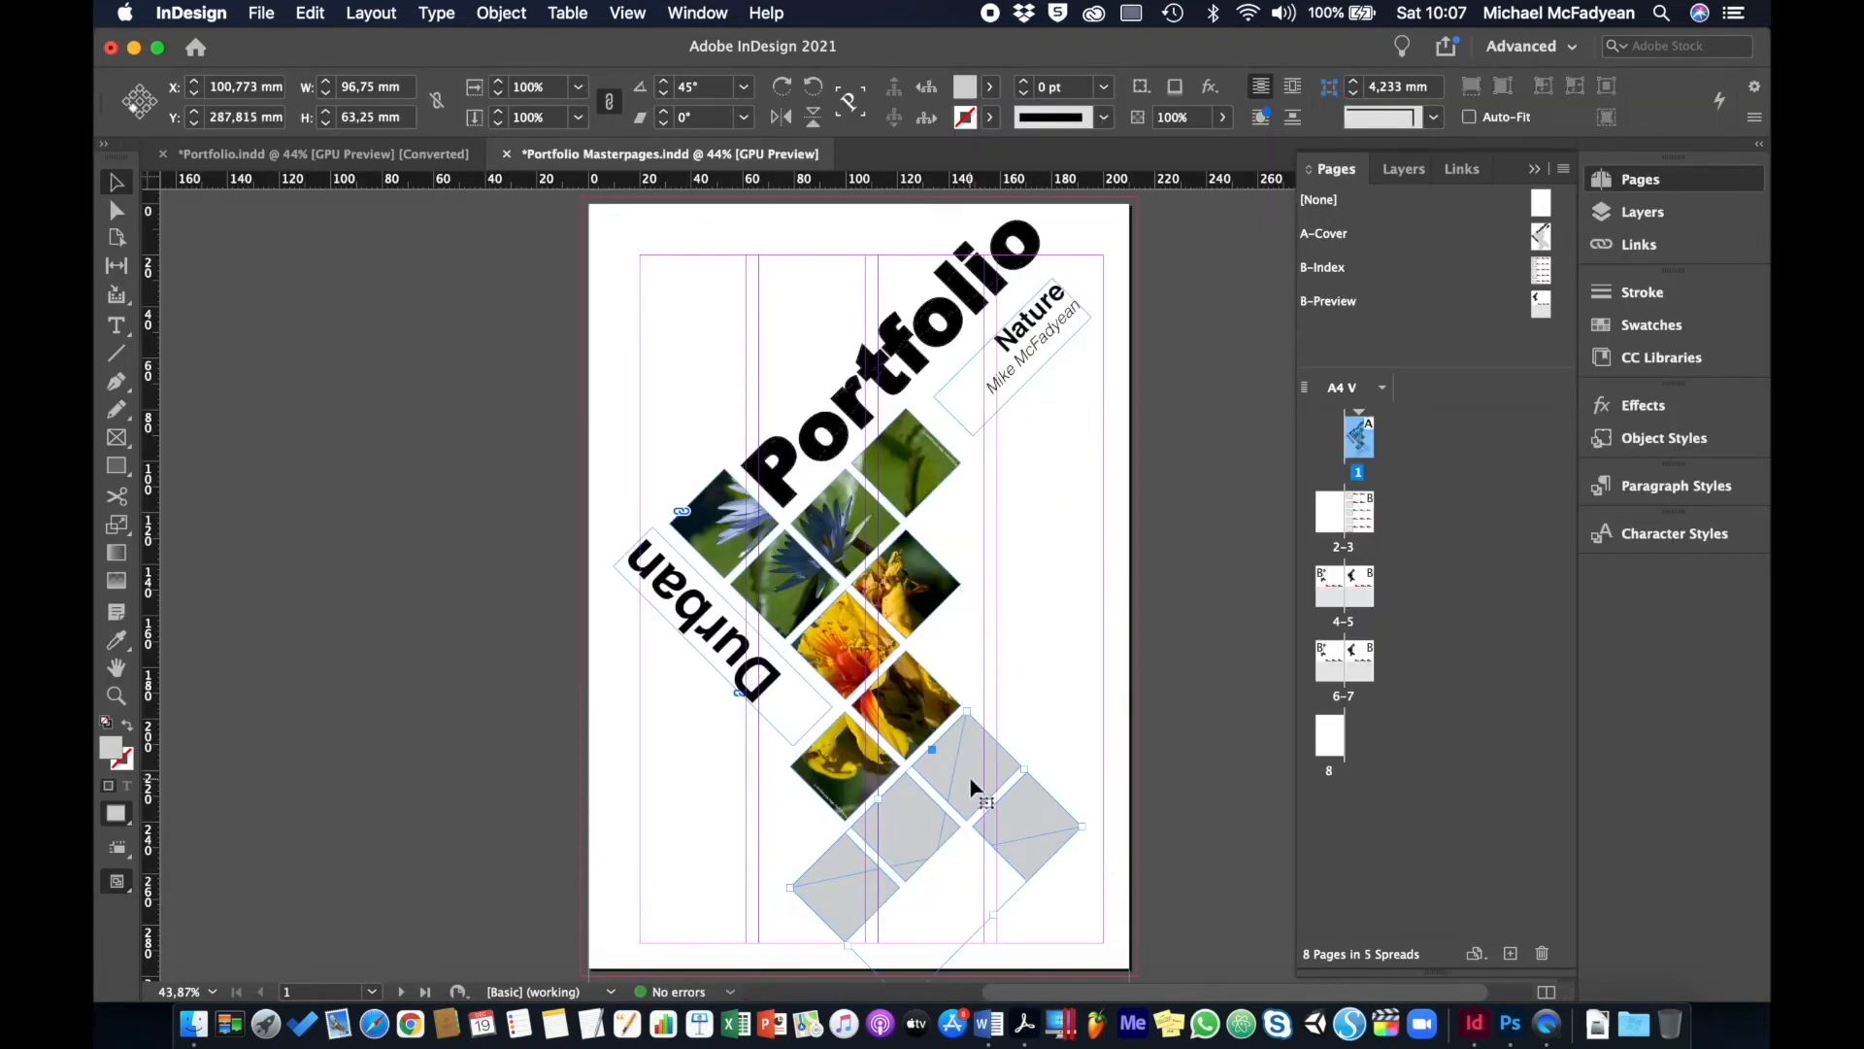
key("super+d")
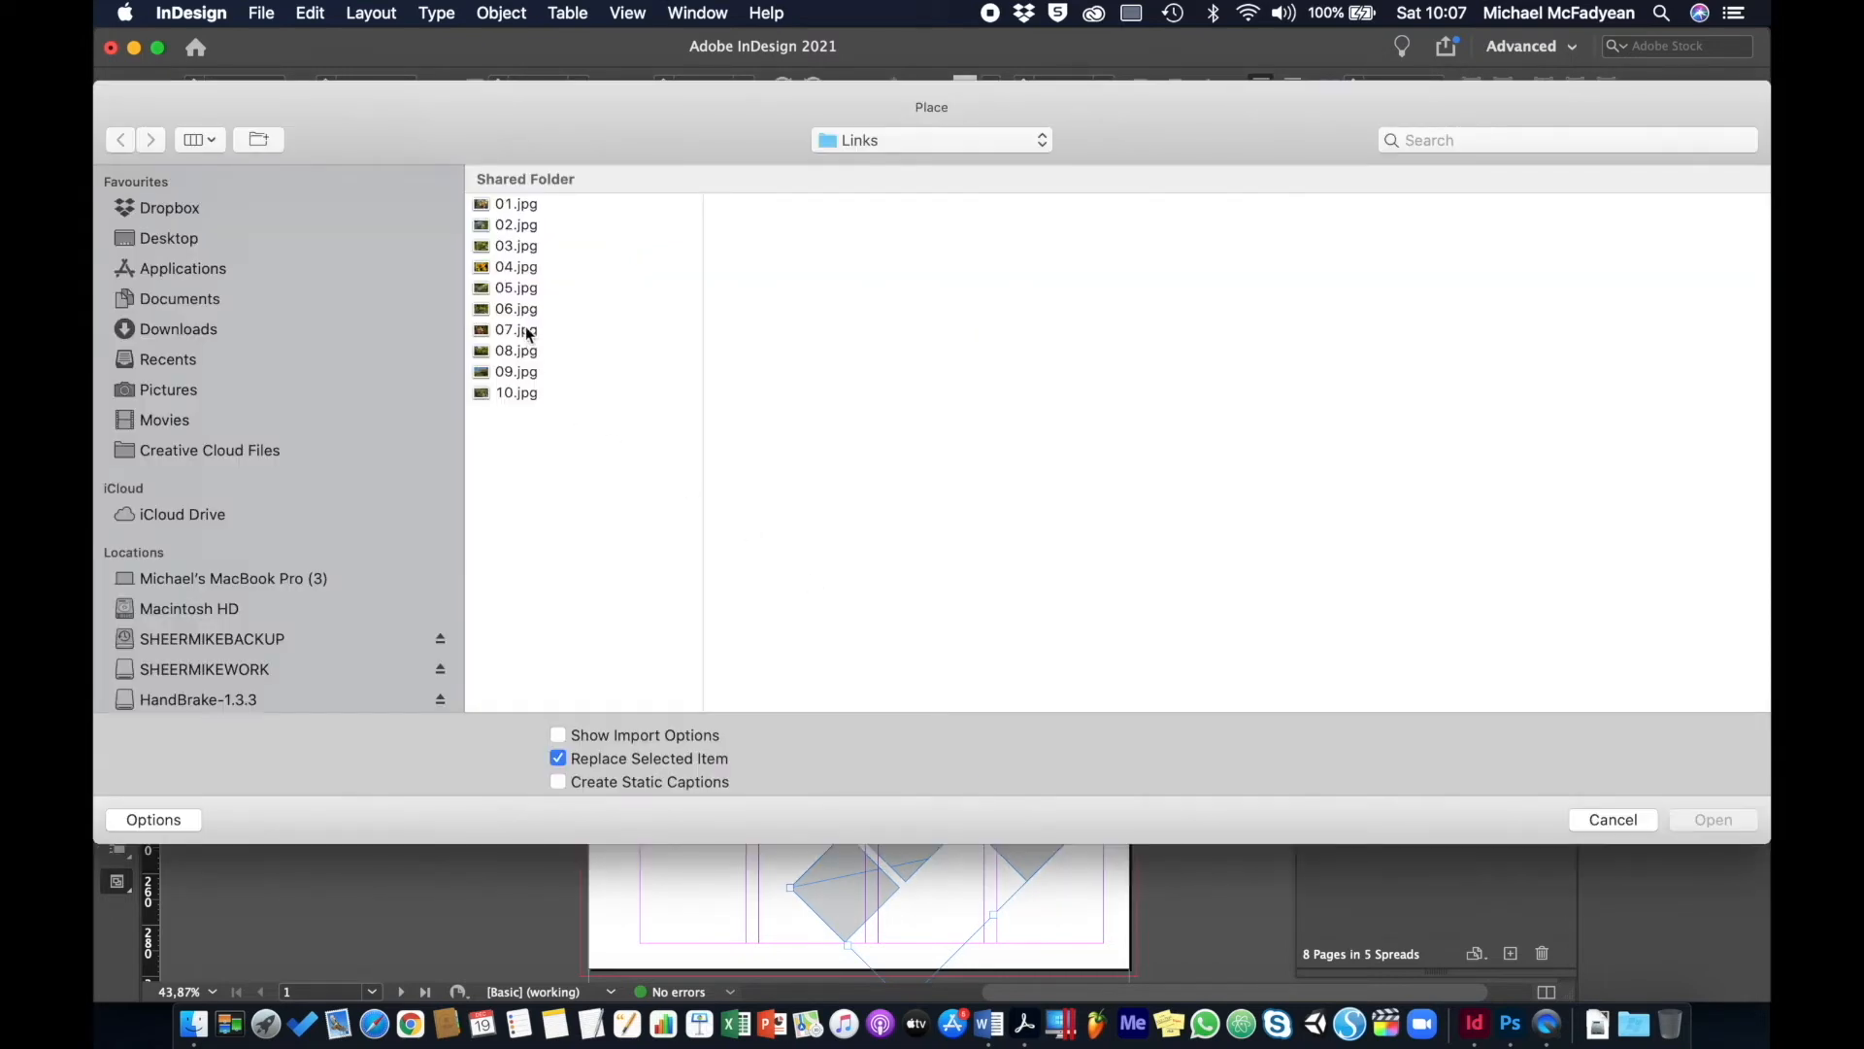
left_click(527, 331)
left_click(525, 310)
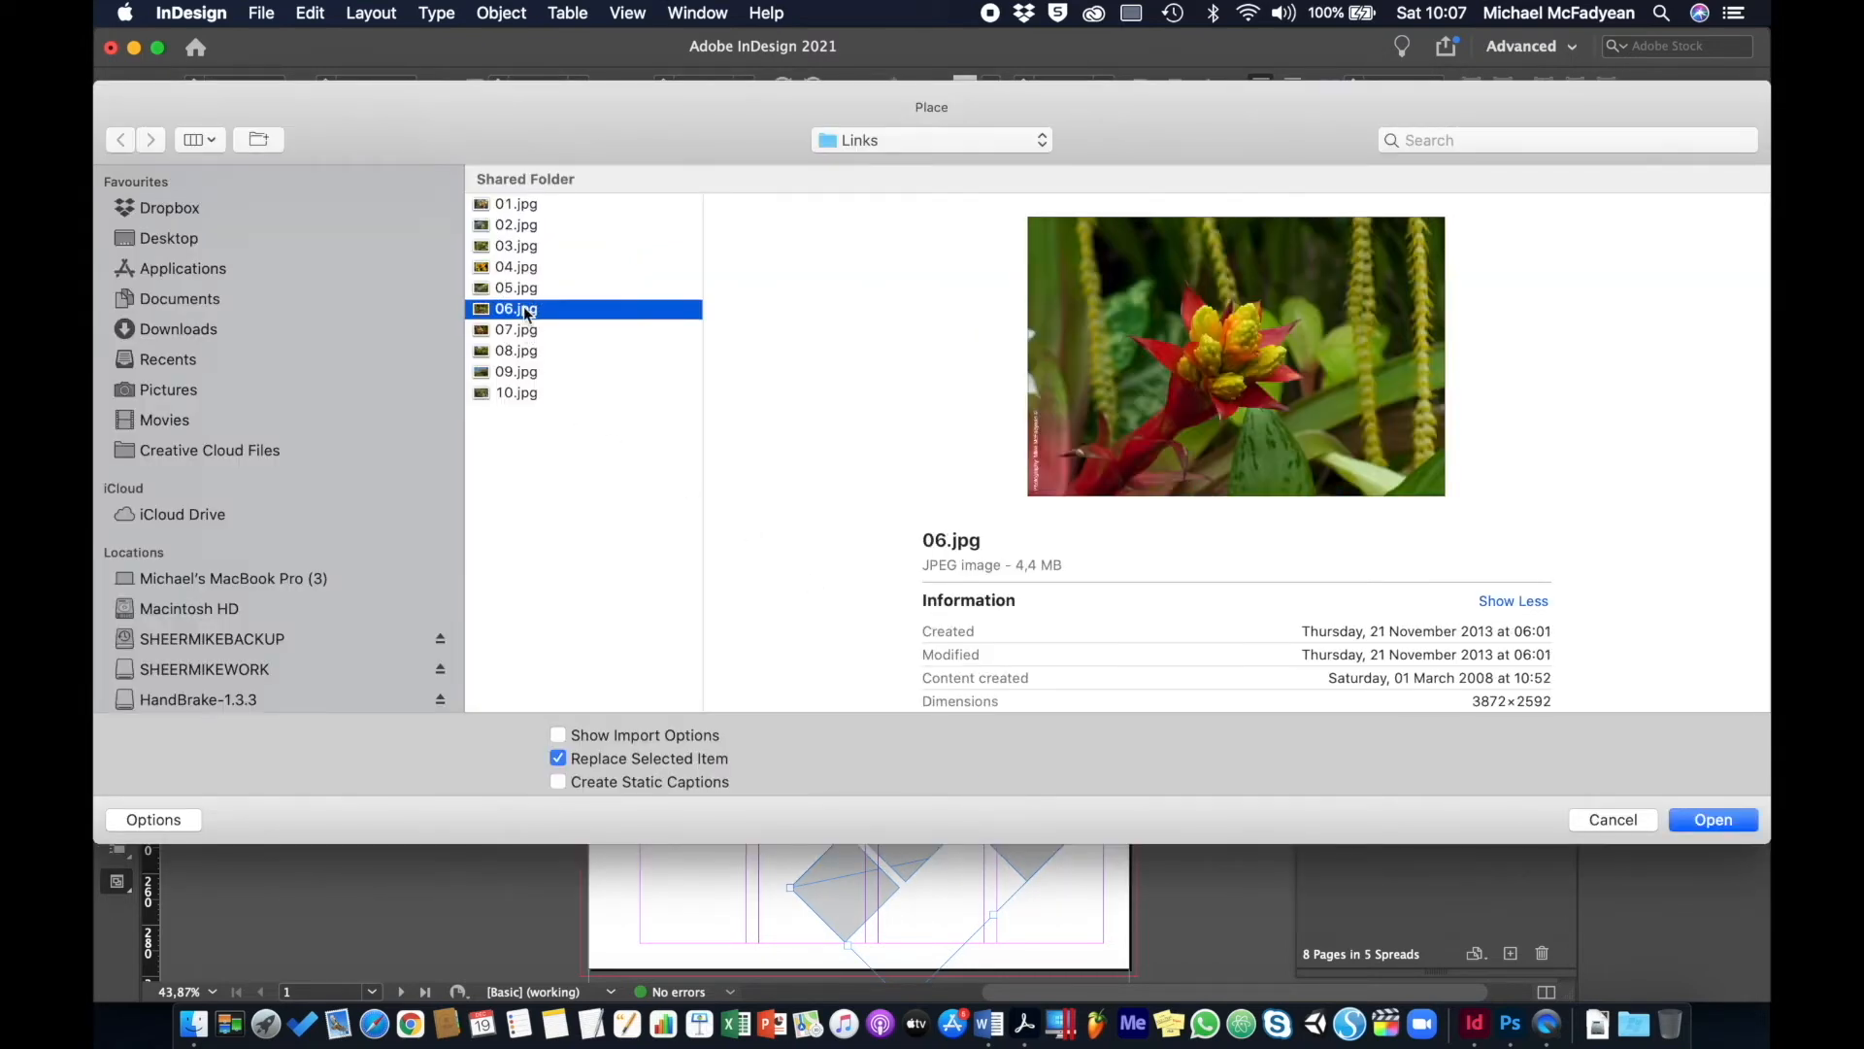
left_click(515, 354)
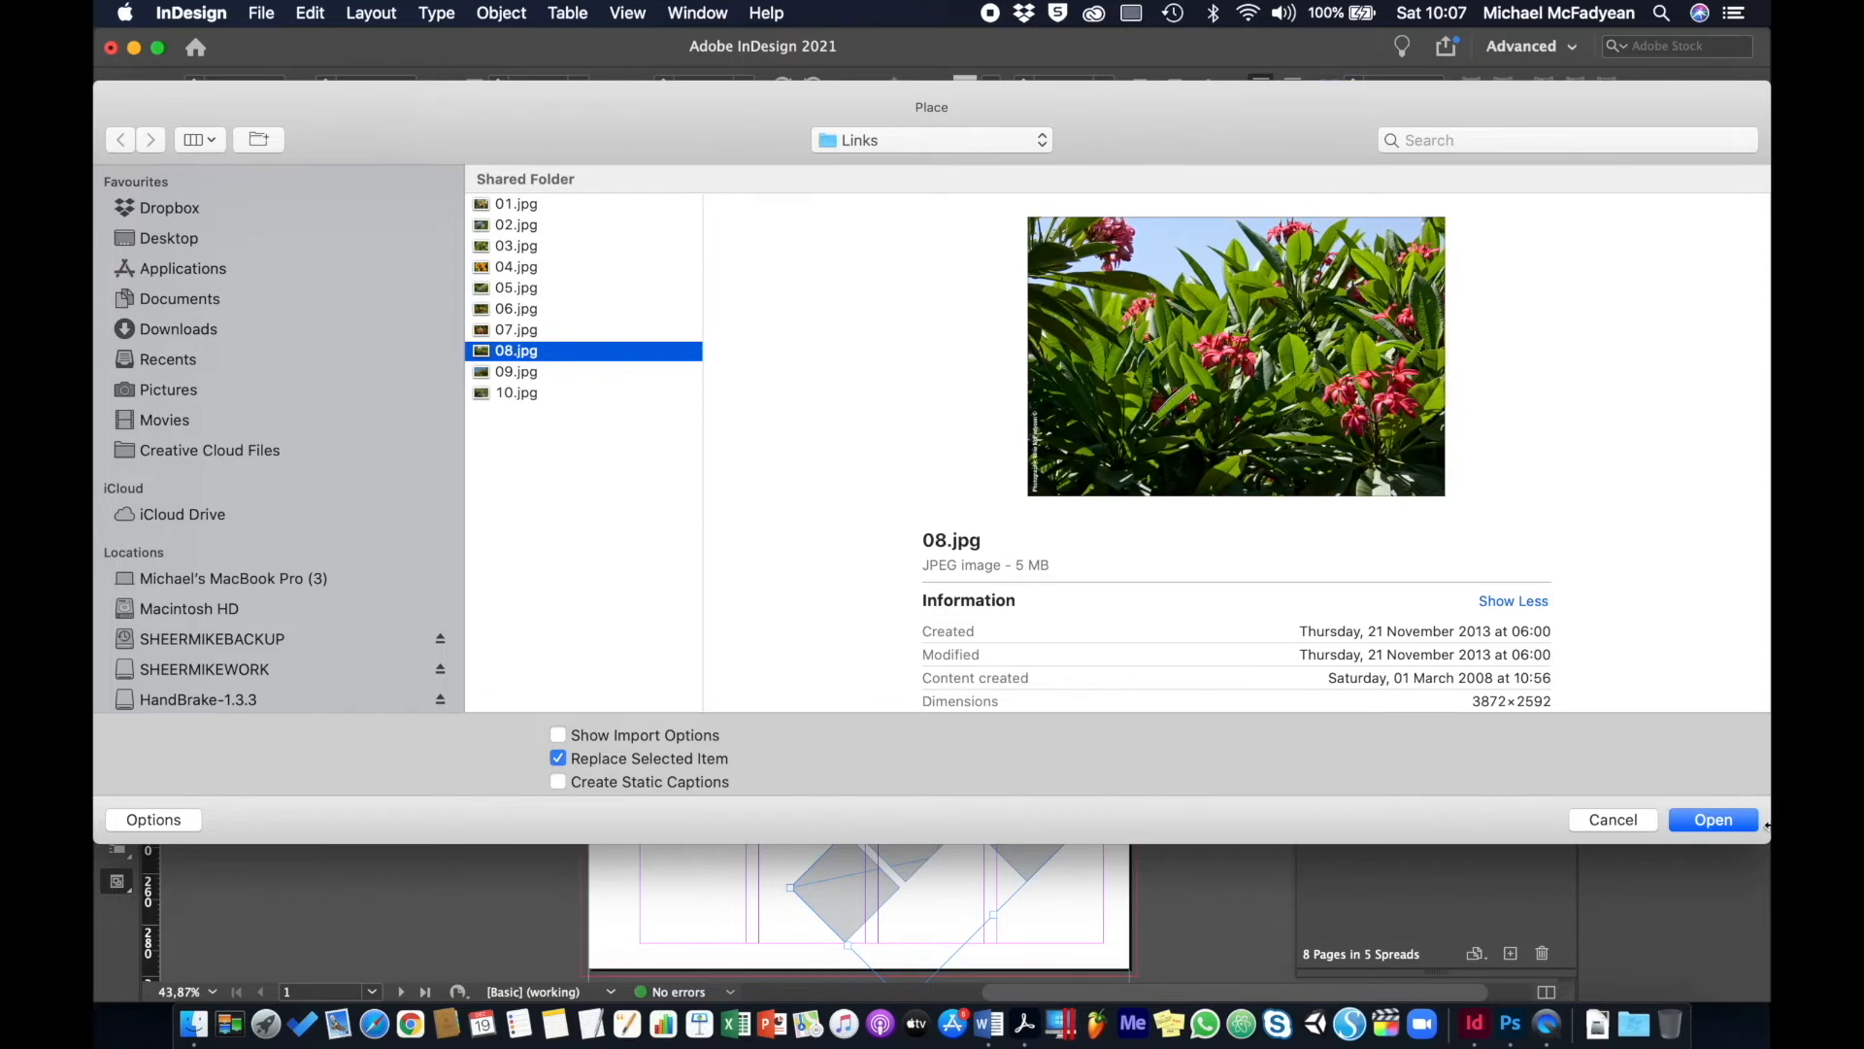
left_click(1678, 822)
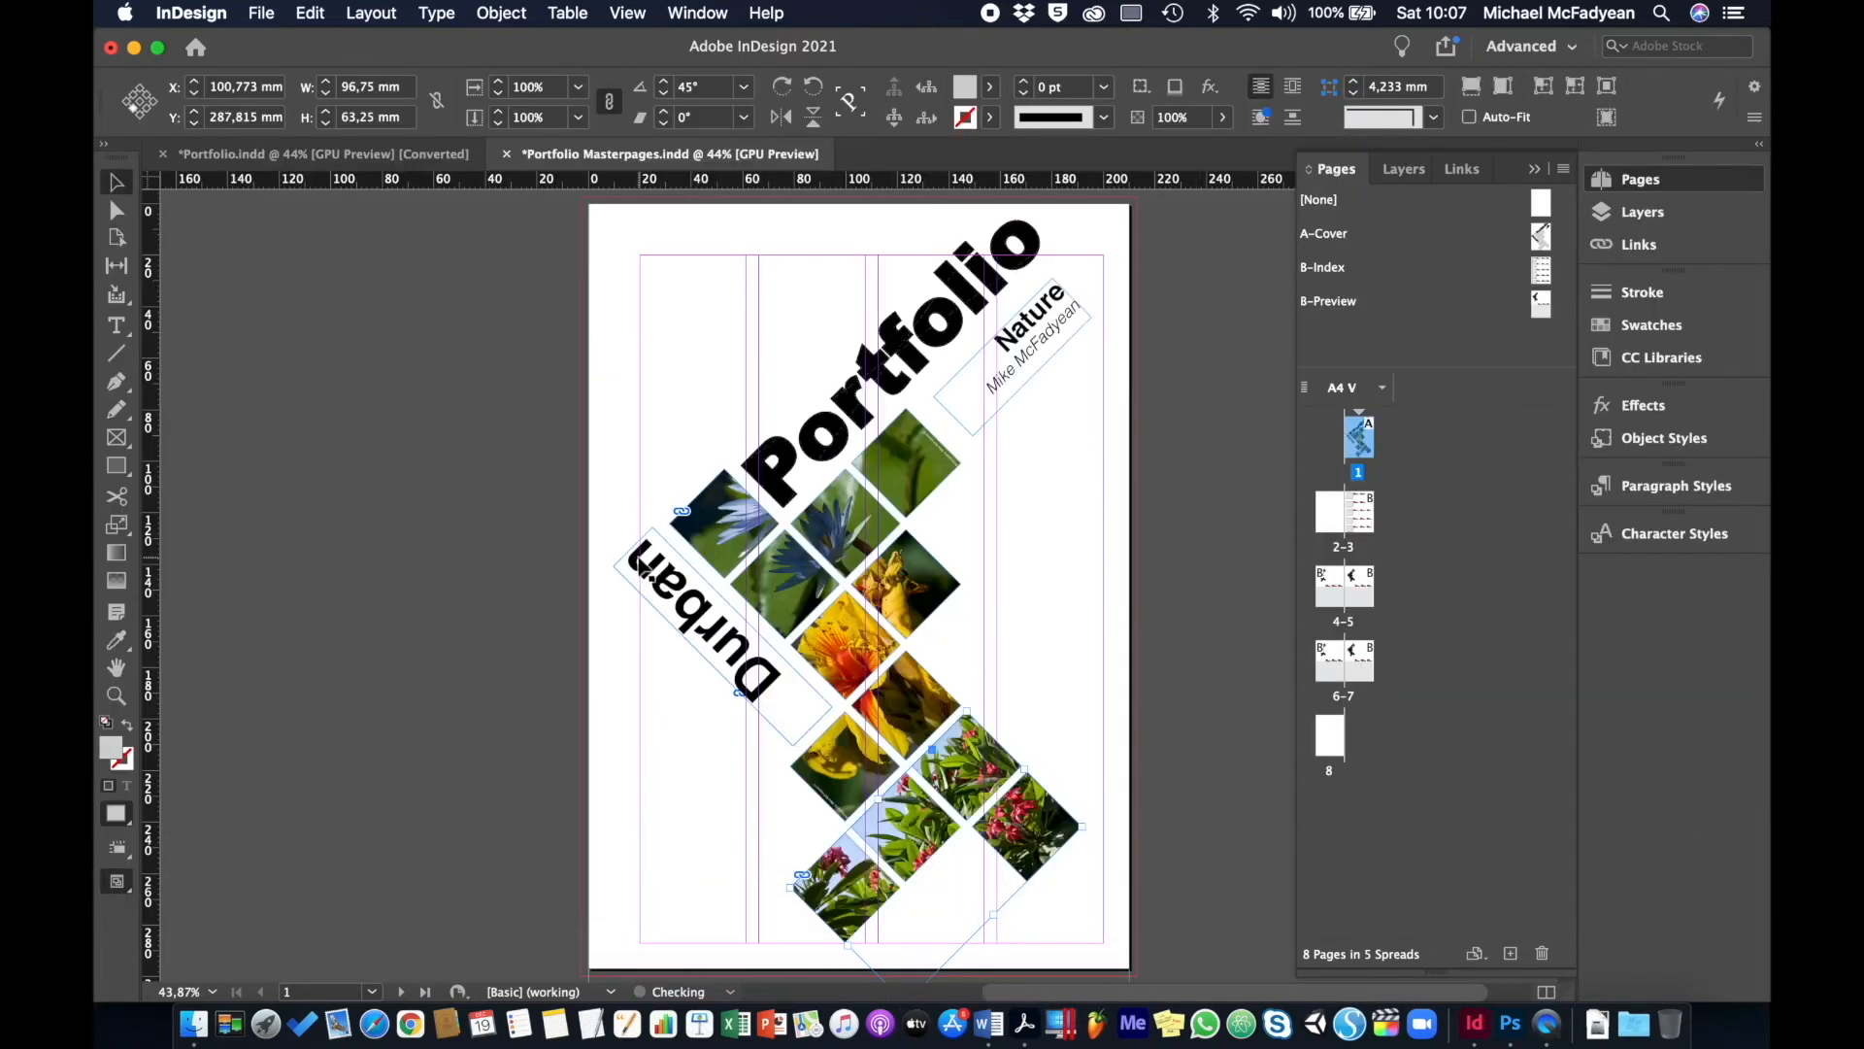
left_click(458, 720)
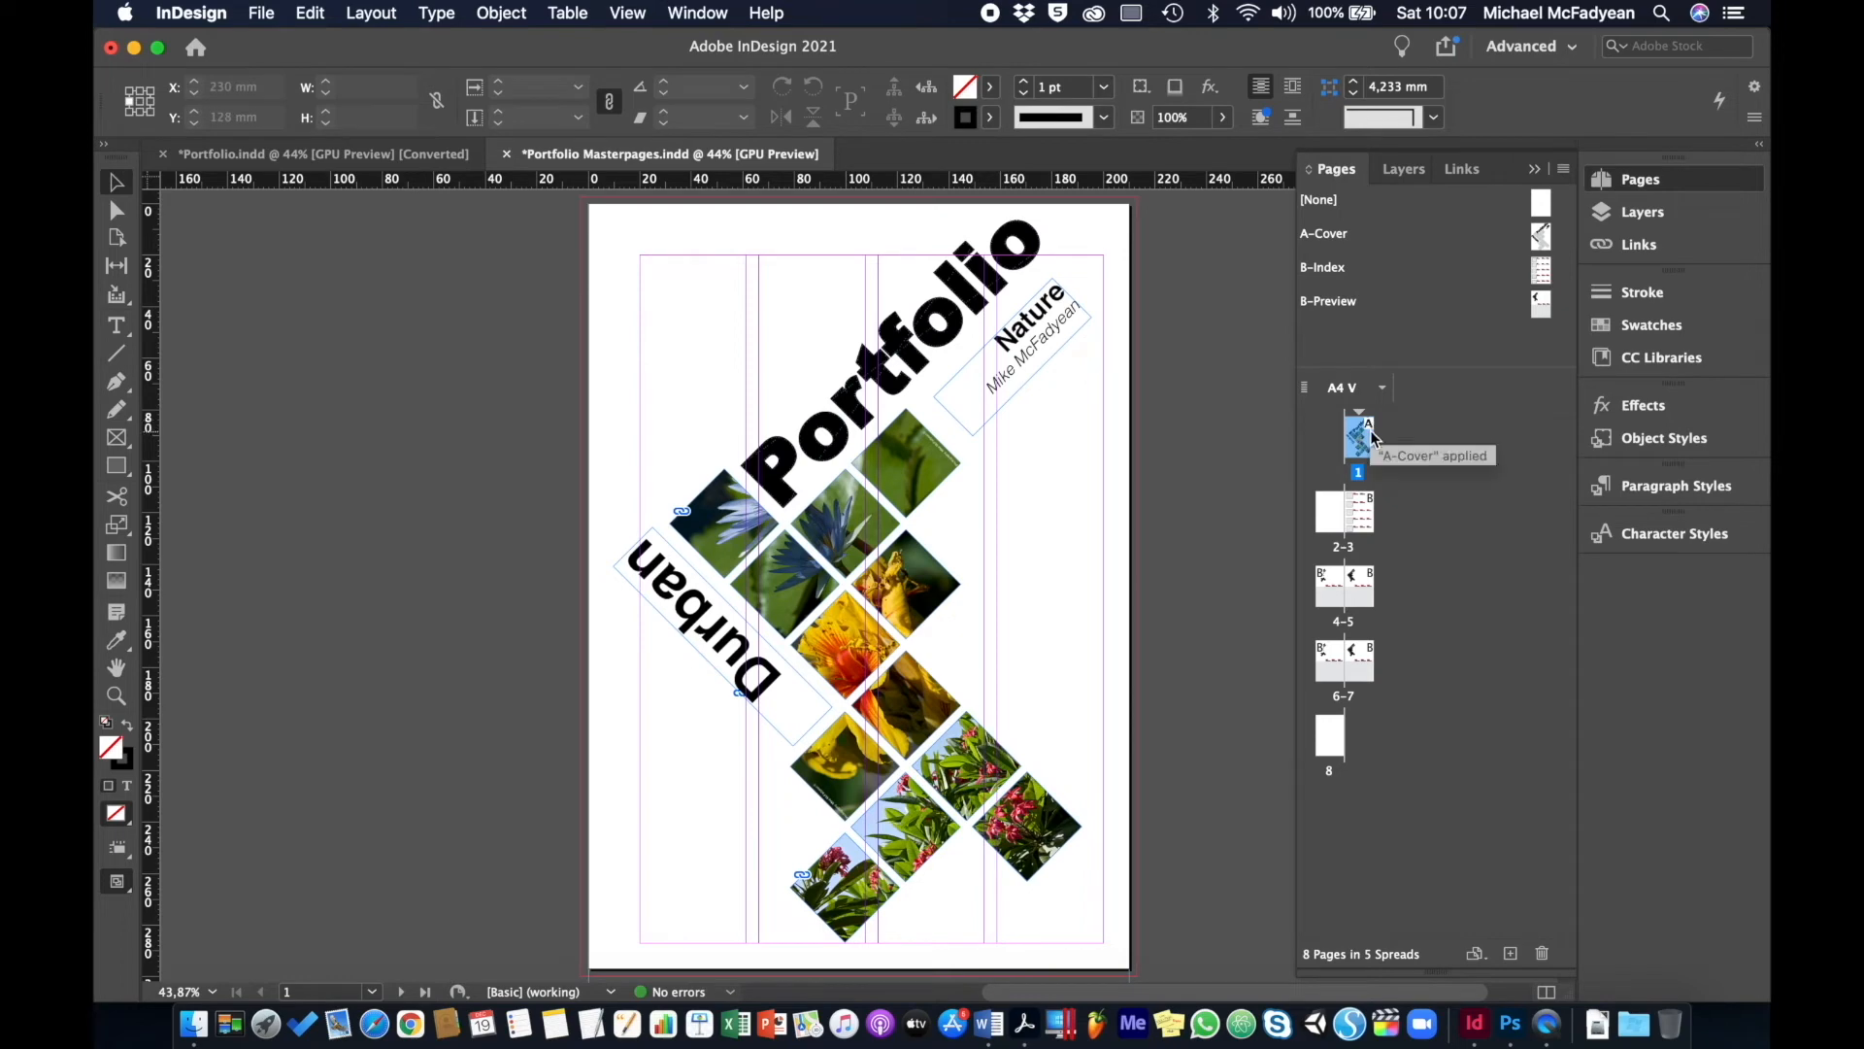
- Apply A-Cover to page 1 and review the cover and the 2-3 and 4-5 spreads
double_click(1327, 235)
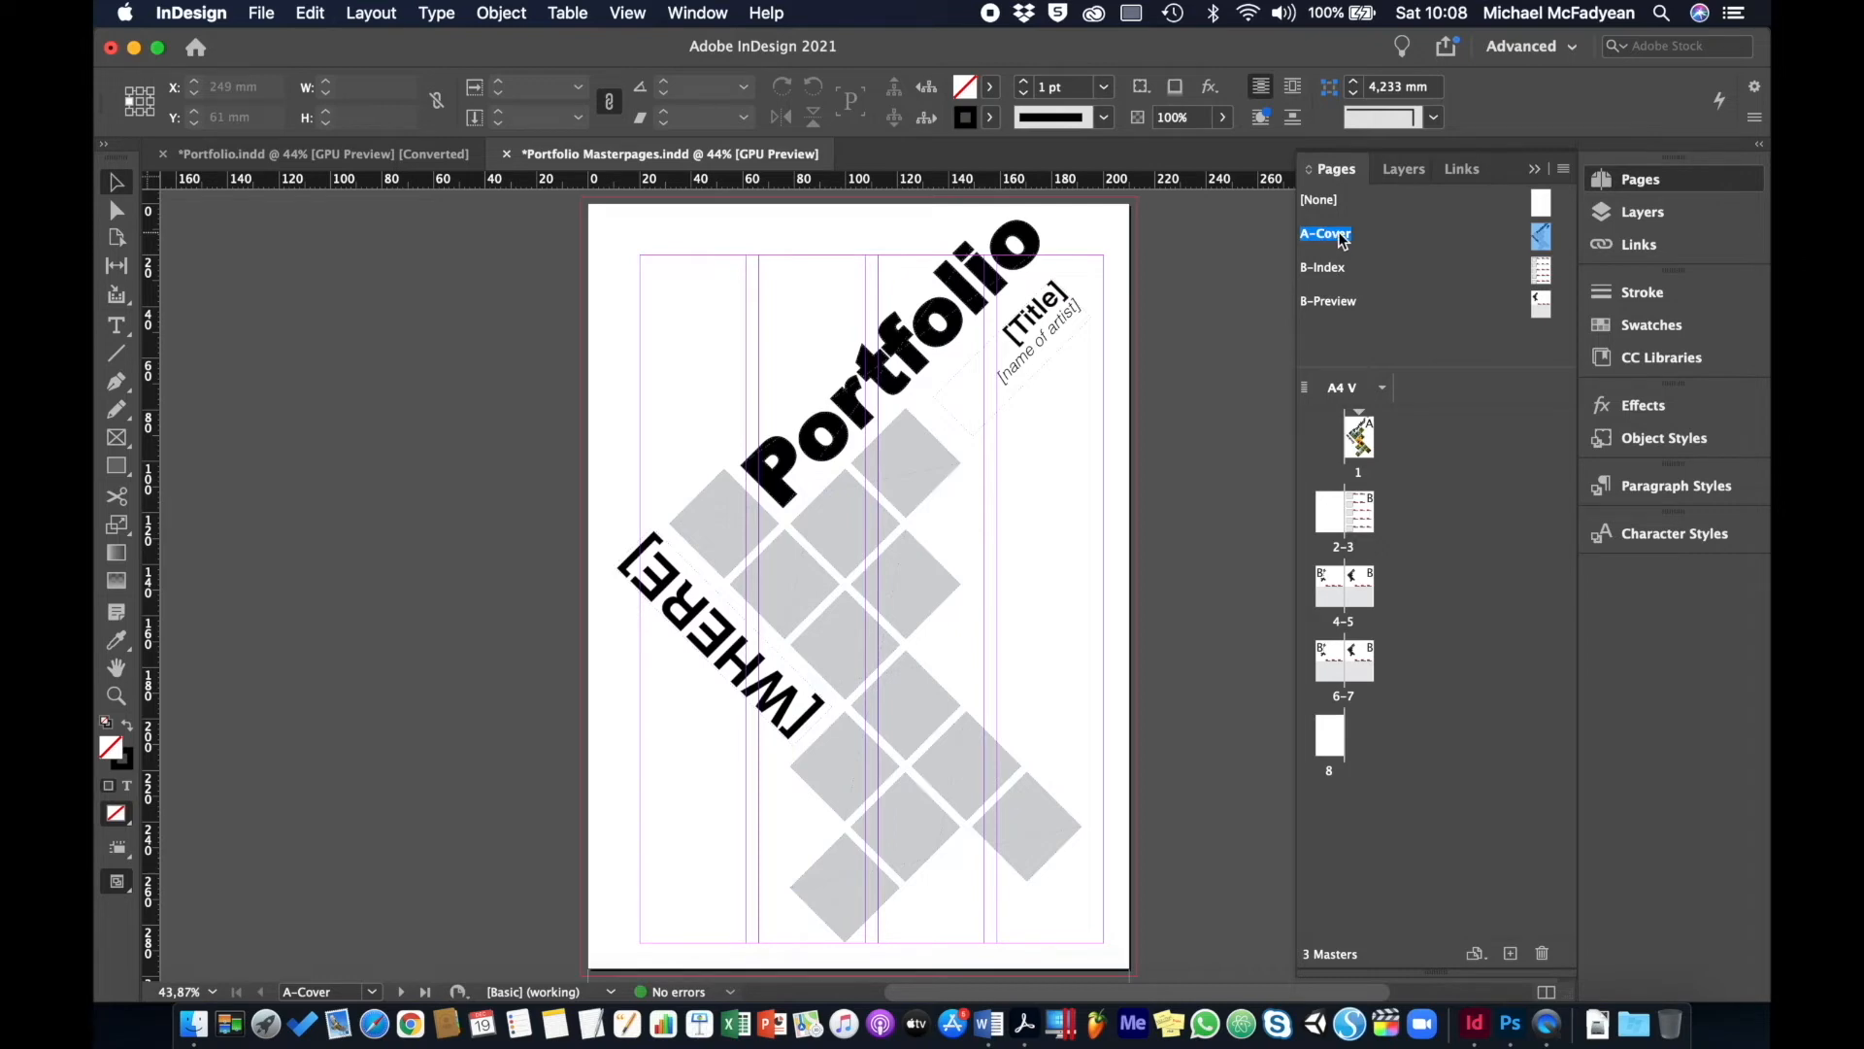
left_click_drag(1343, 241, 1360, 442)
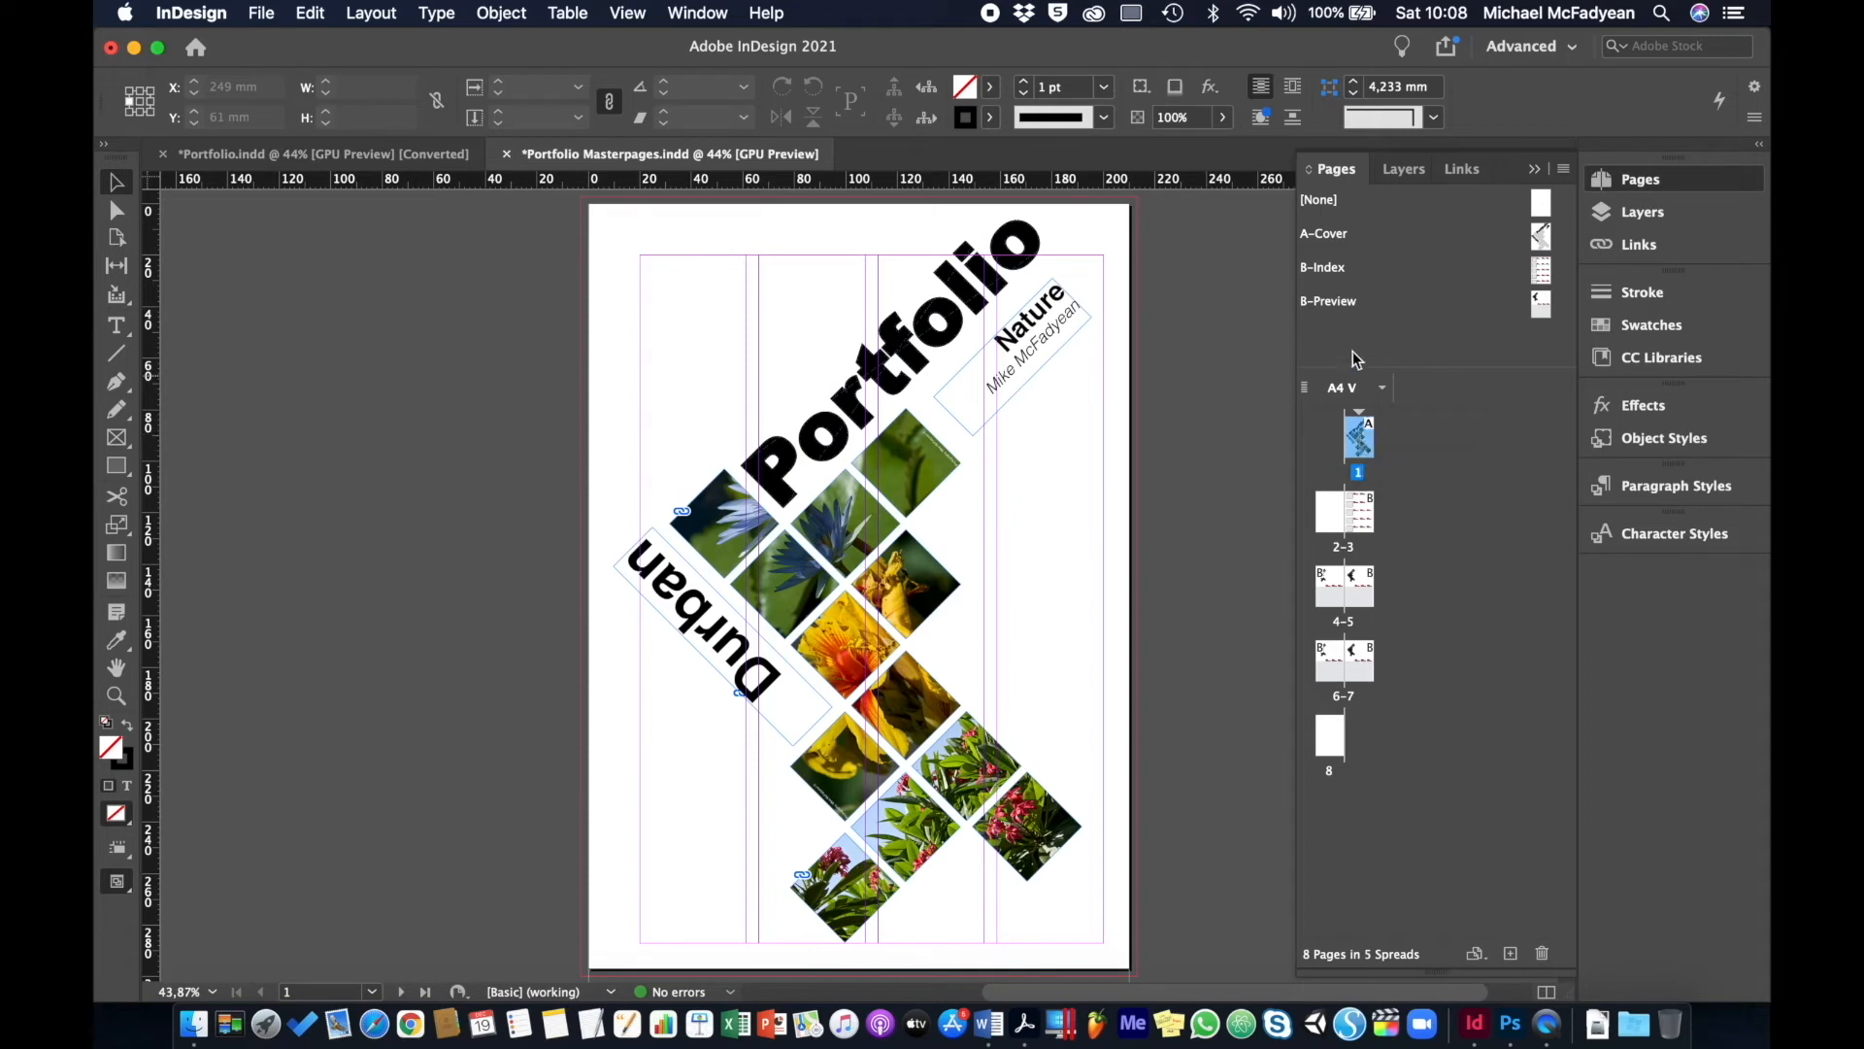
left_click(1326, 236)
double_click(1327, 236)
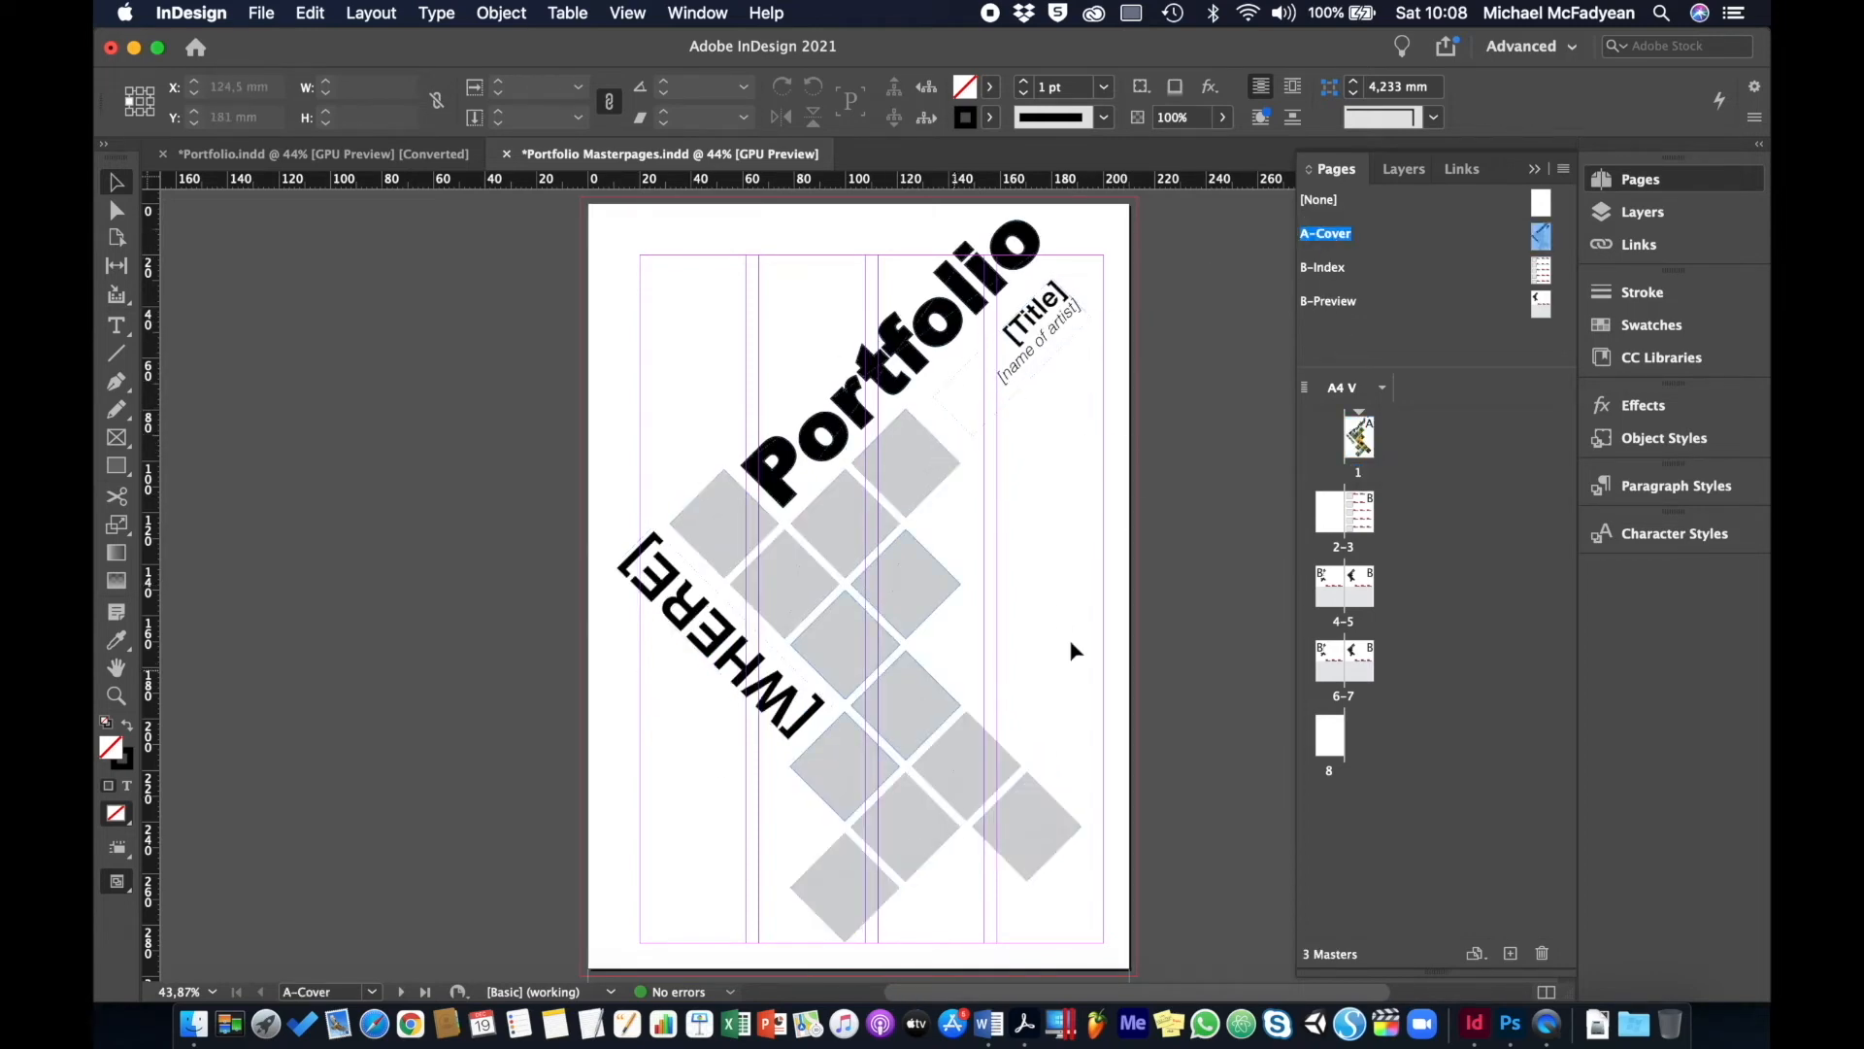
double_click(1361, 443)
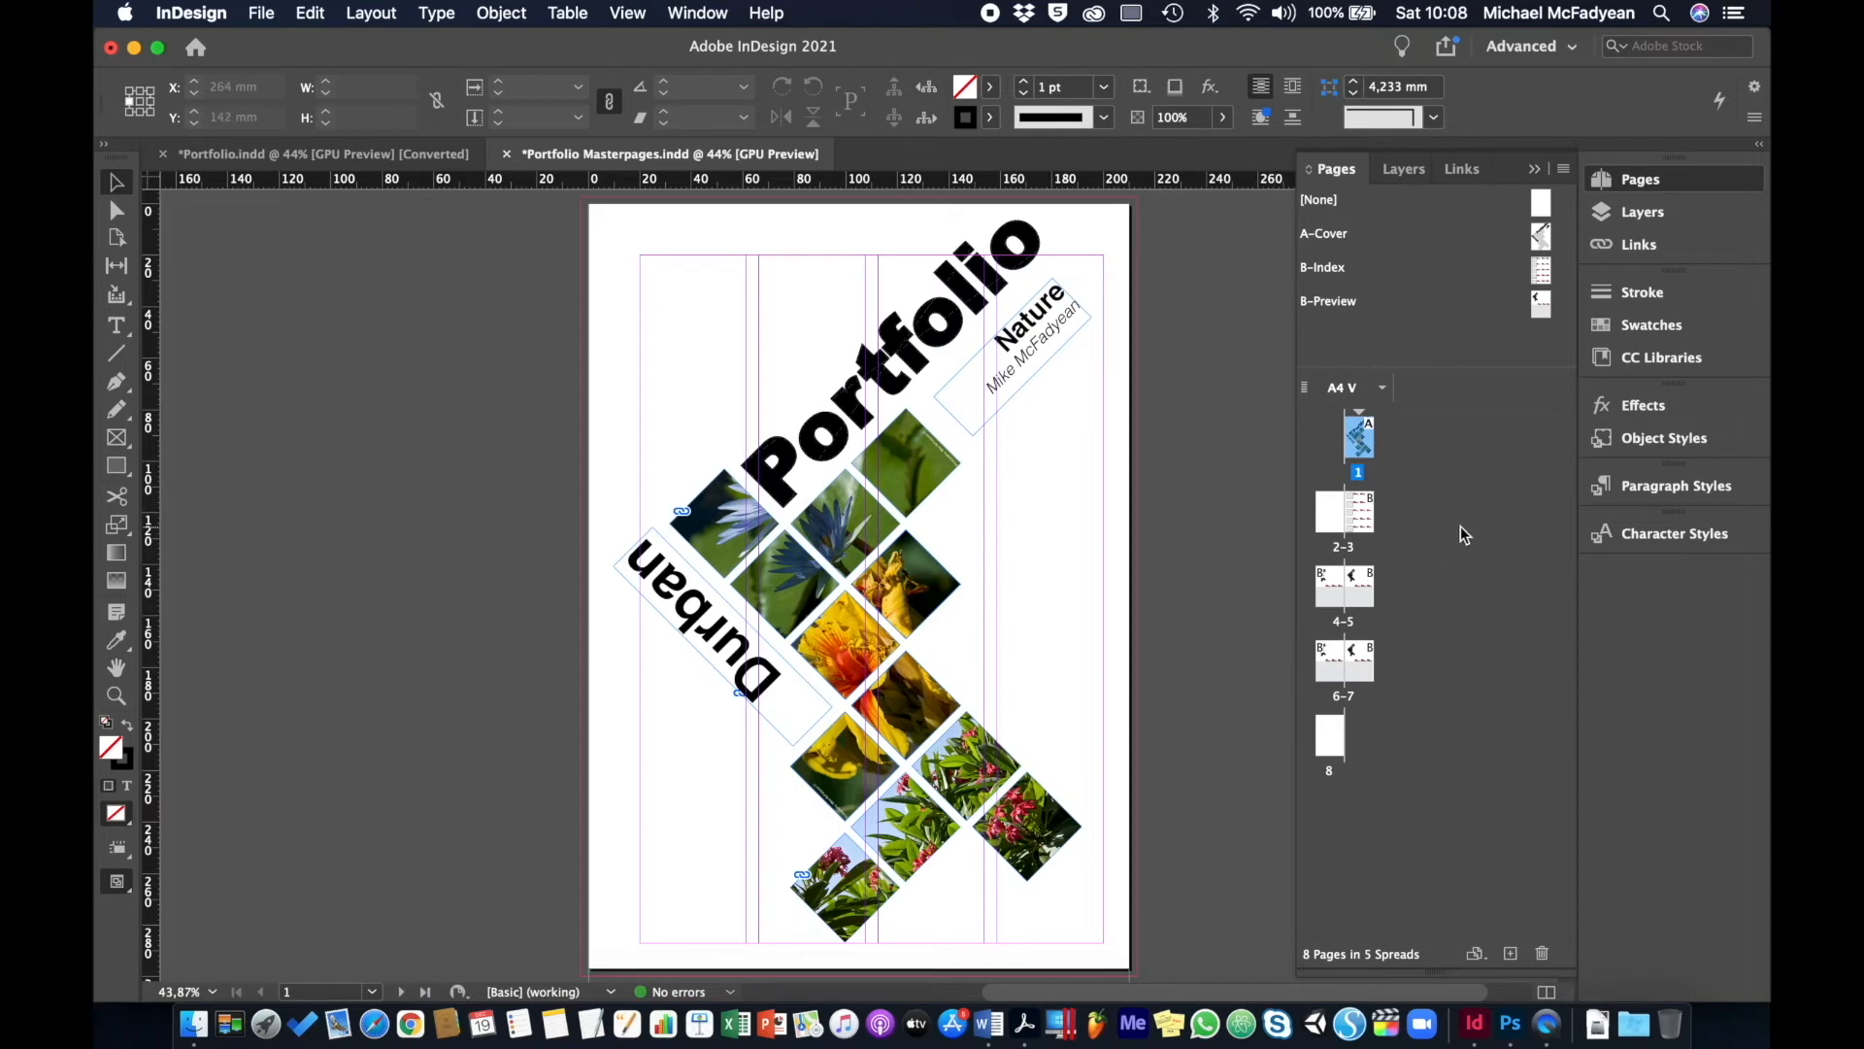
double_click(1364, 517)
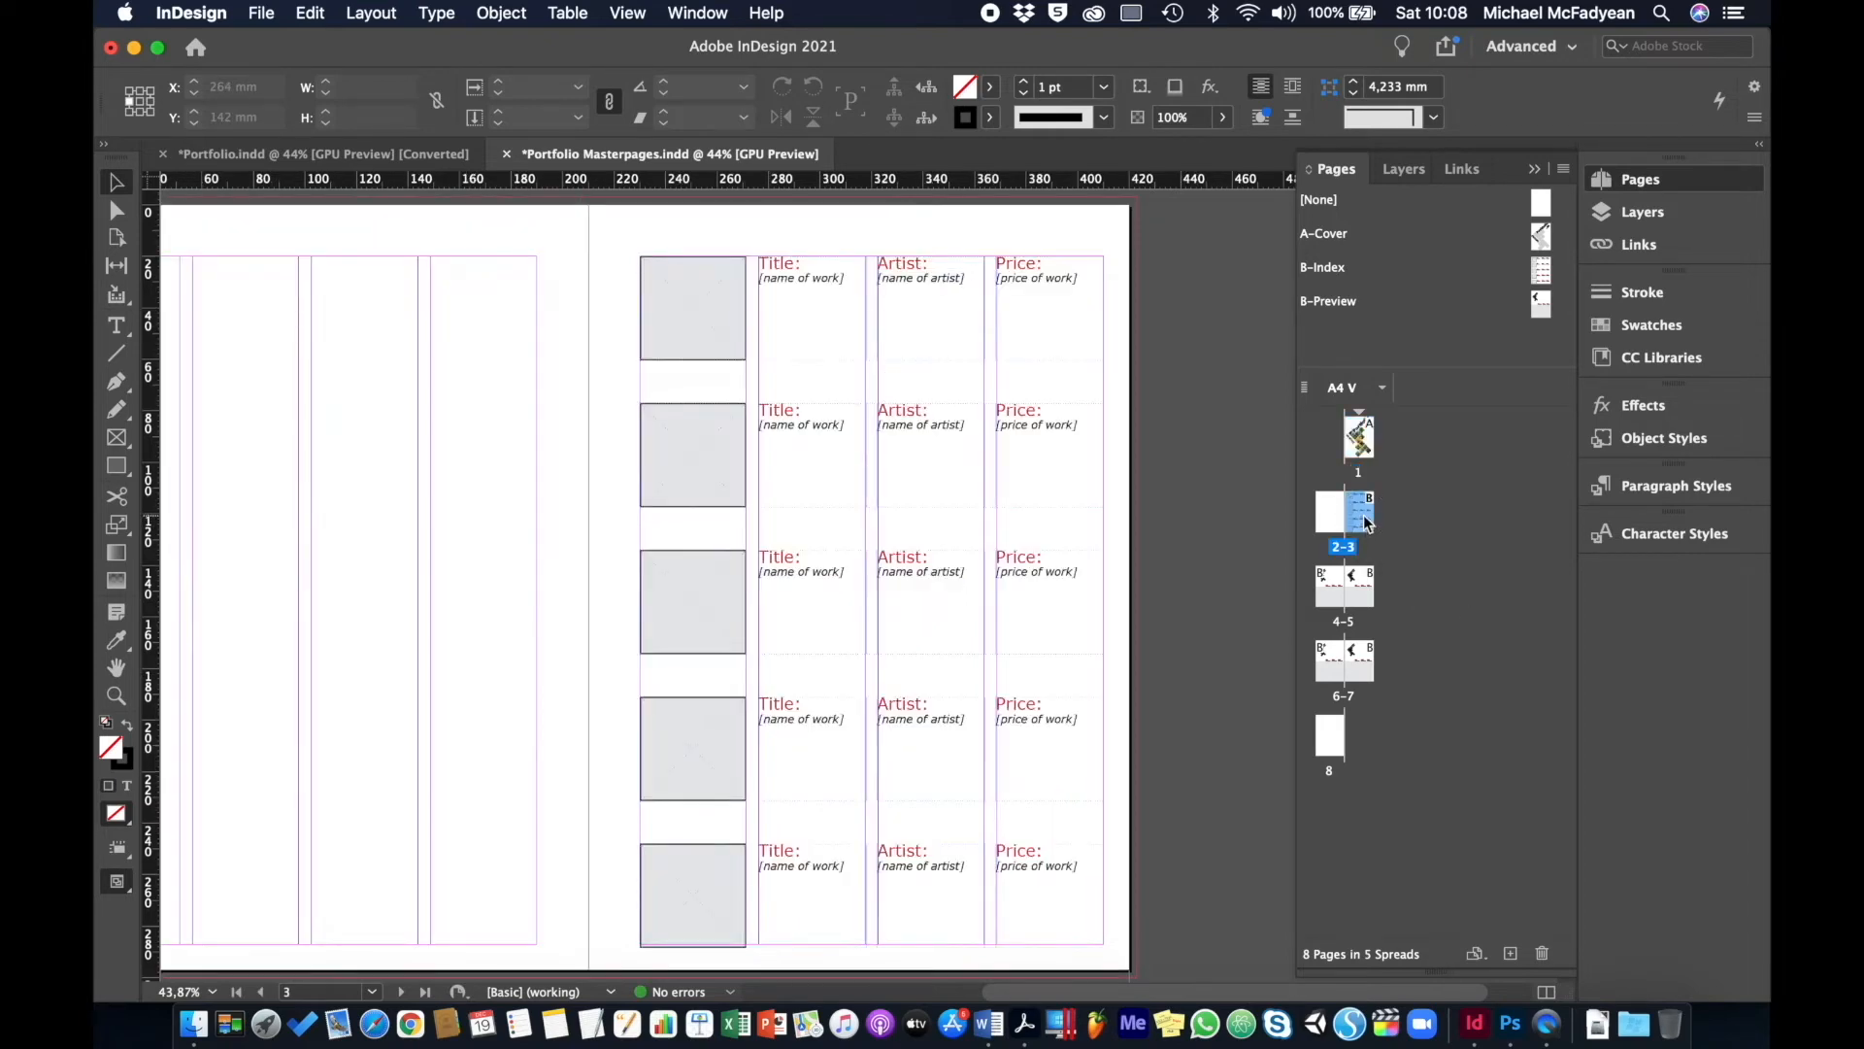
double_click(1361, 587)
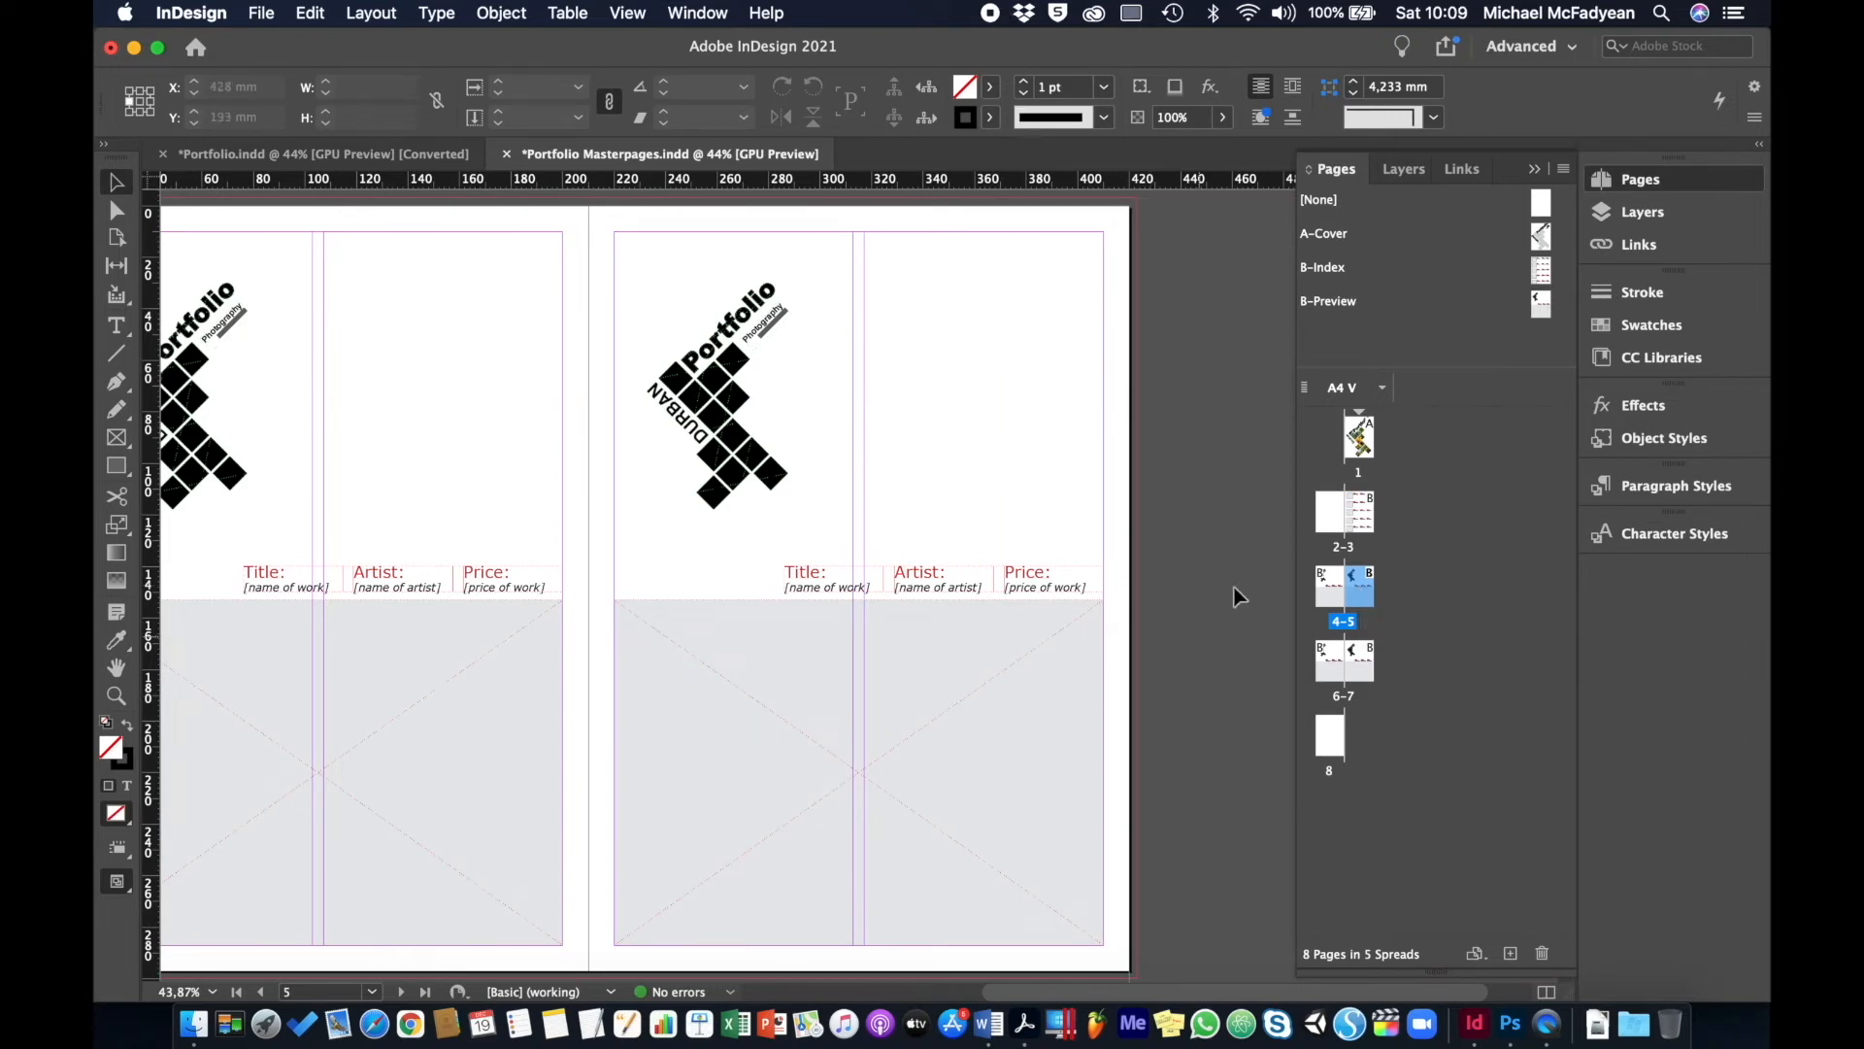
- Close Portfolio Masterpages without saving and start closing Portfolio.indd
left_click(506, 154)
left_click(940, 556)
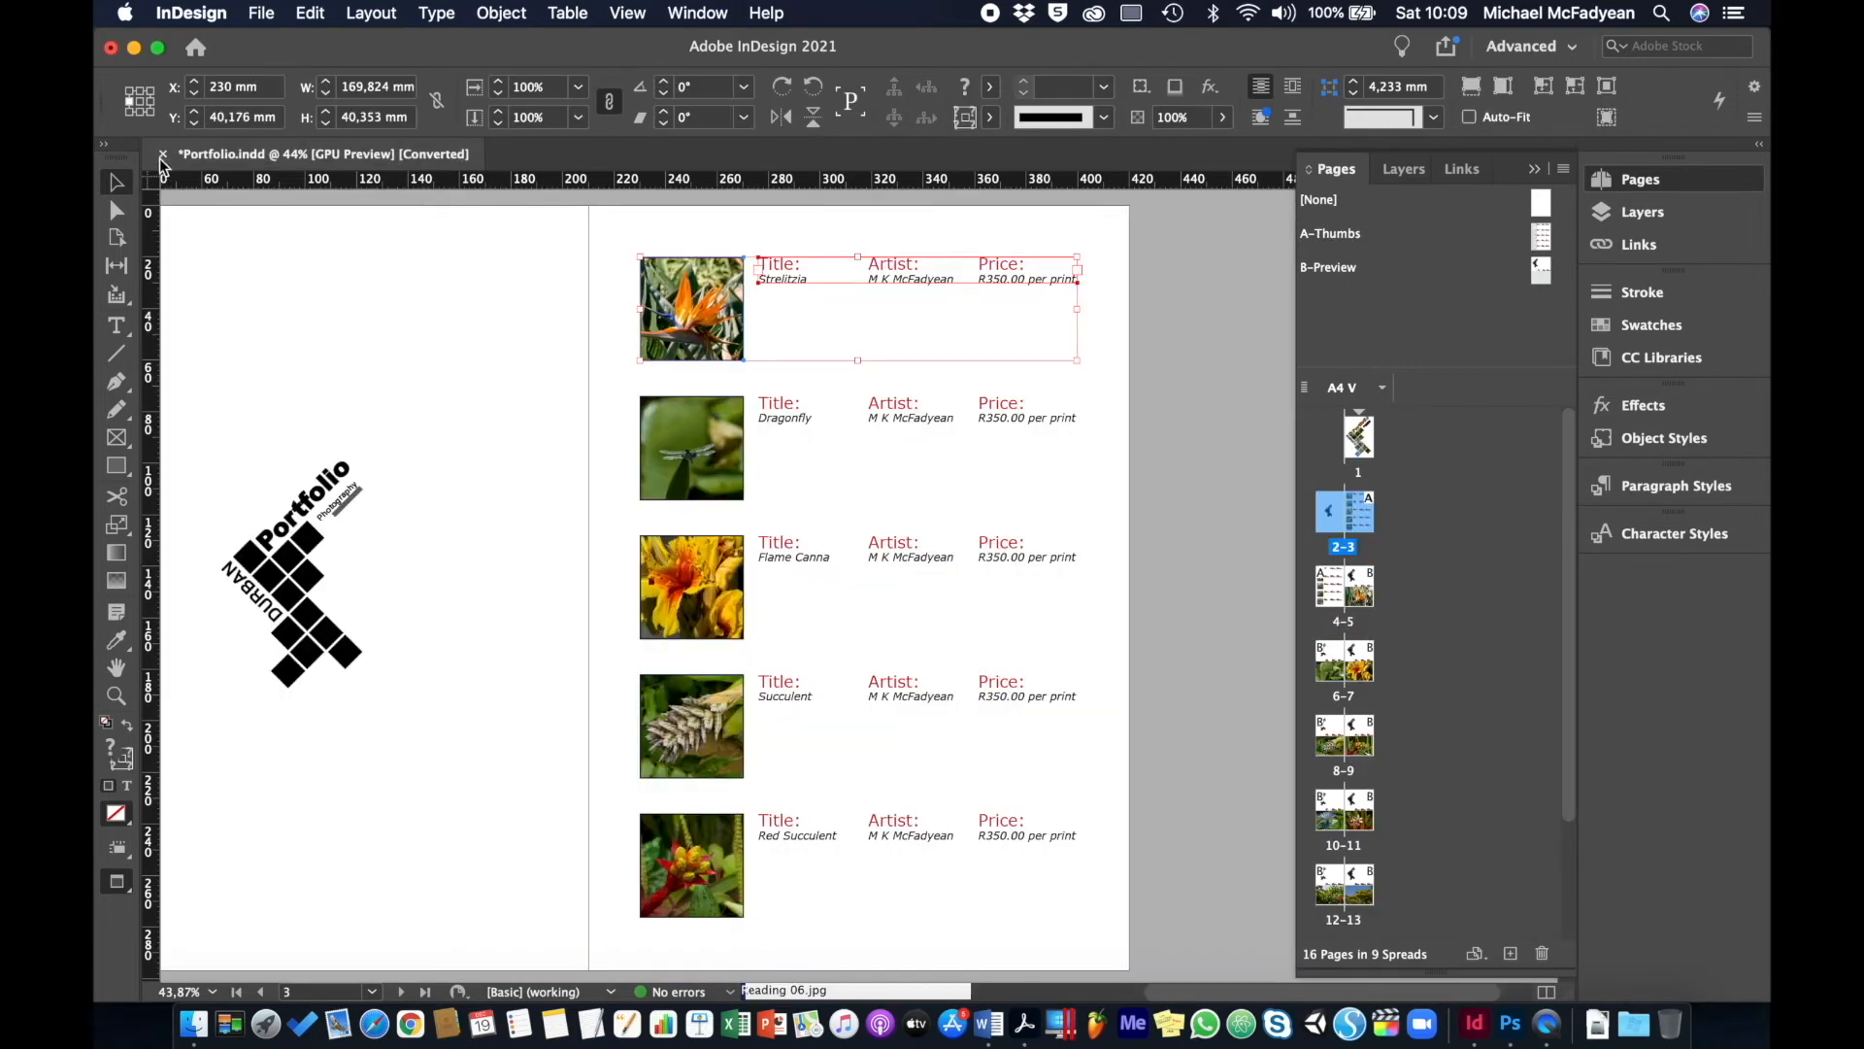
left_click(162, 155)
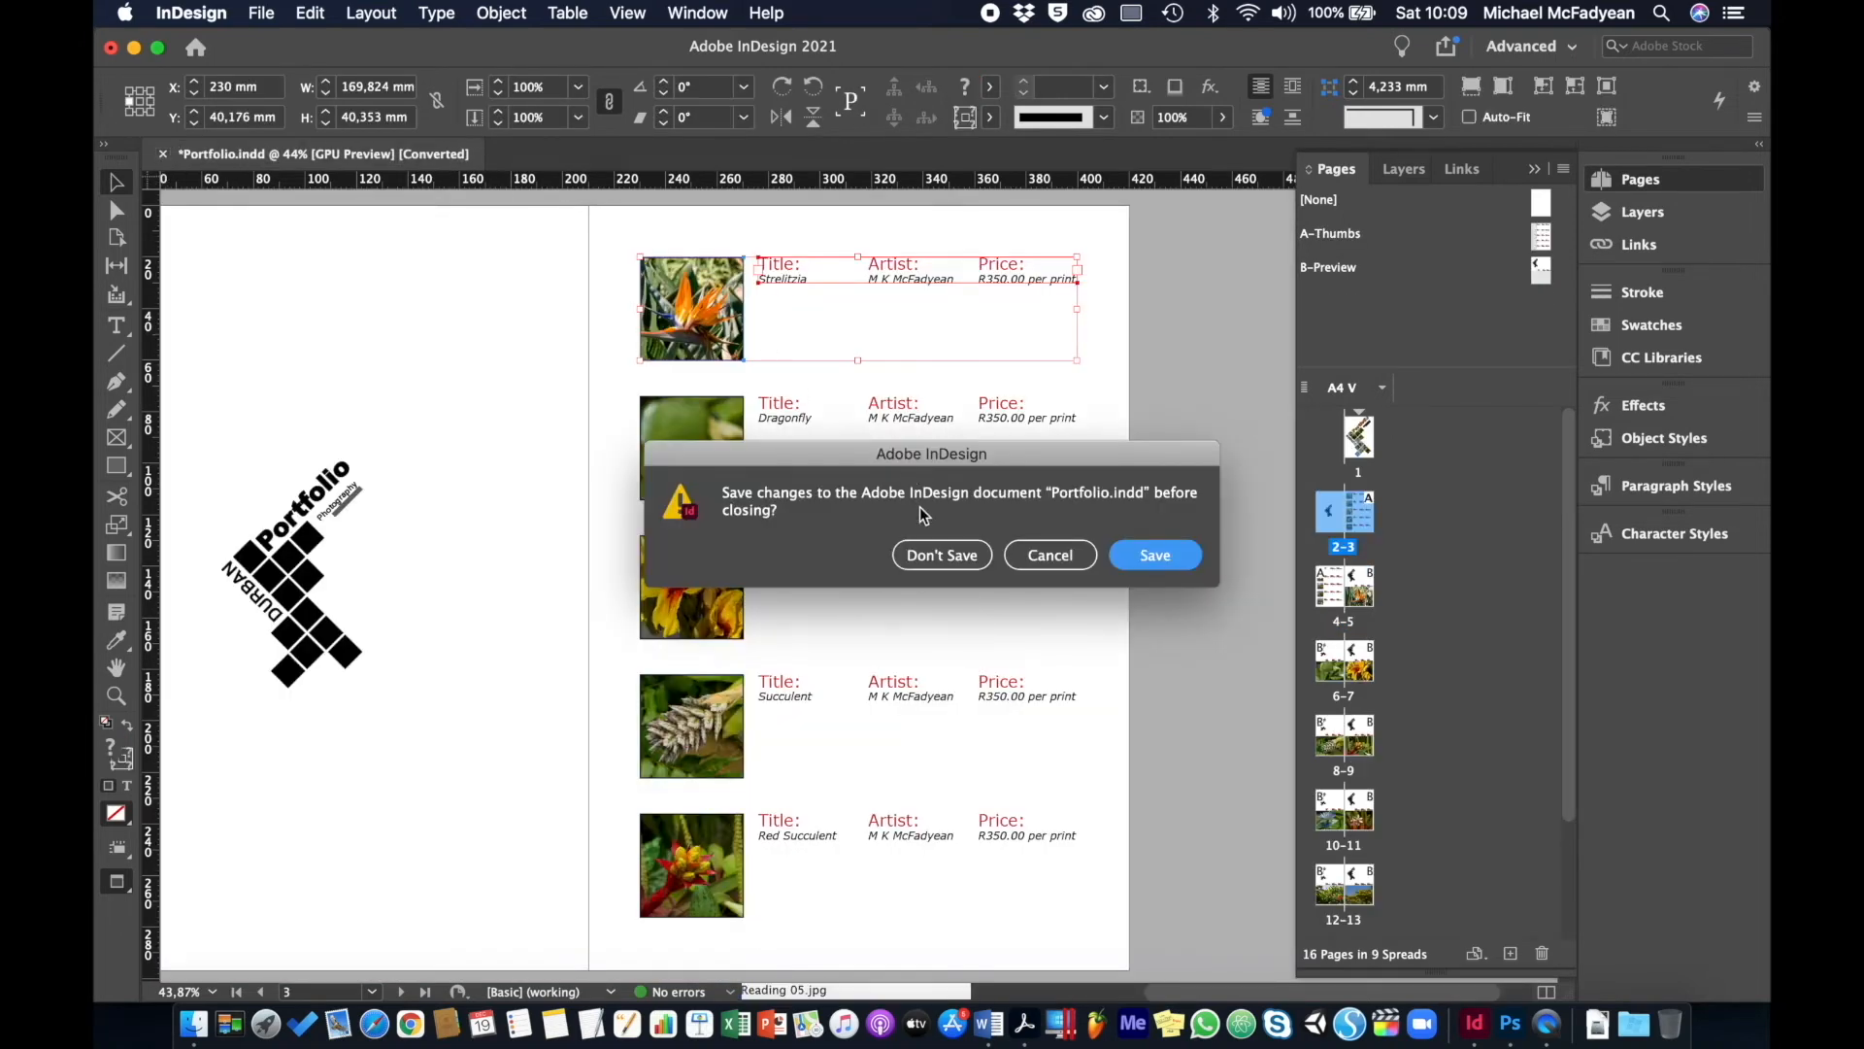
- Discard Portfolio.indd changes and open Photo Journal.indd from the Photo Journal folder
left_click(940, 556)
left_click(160, 389)
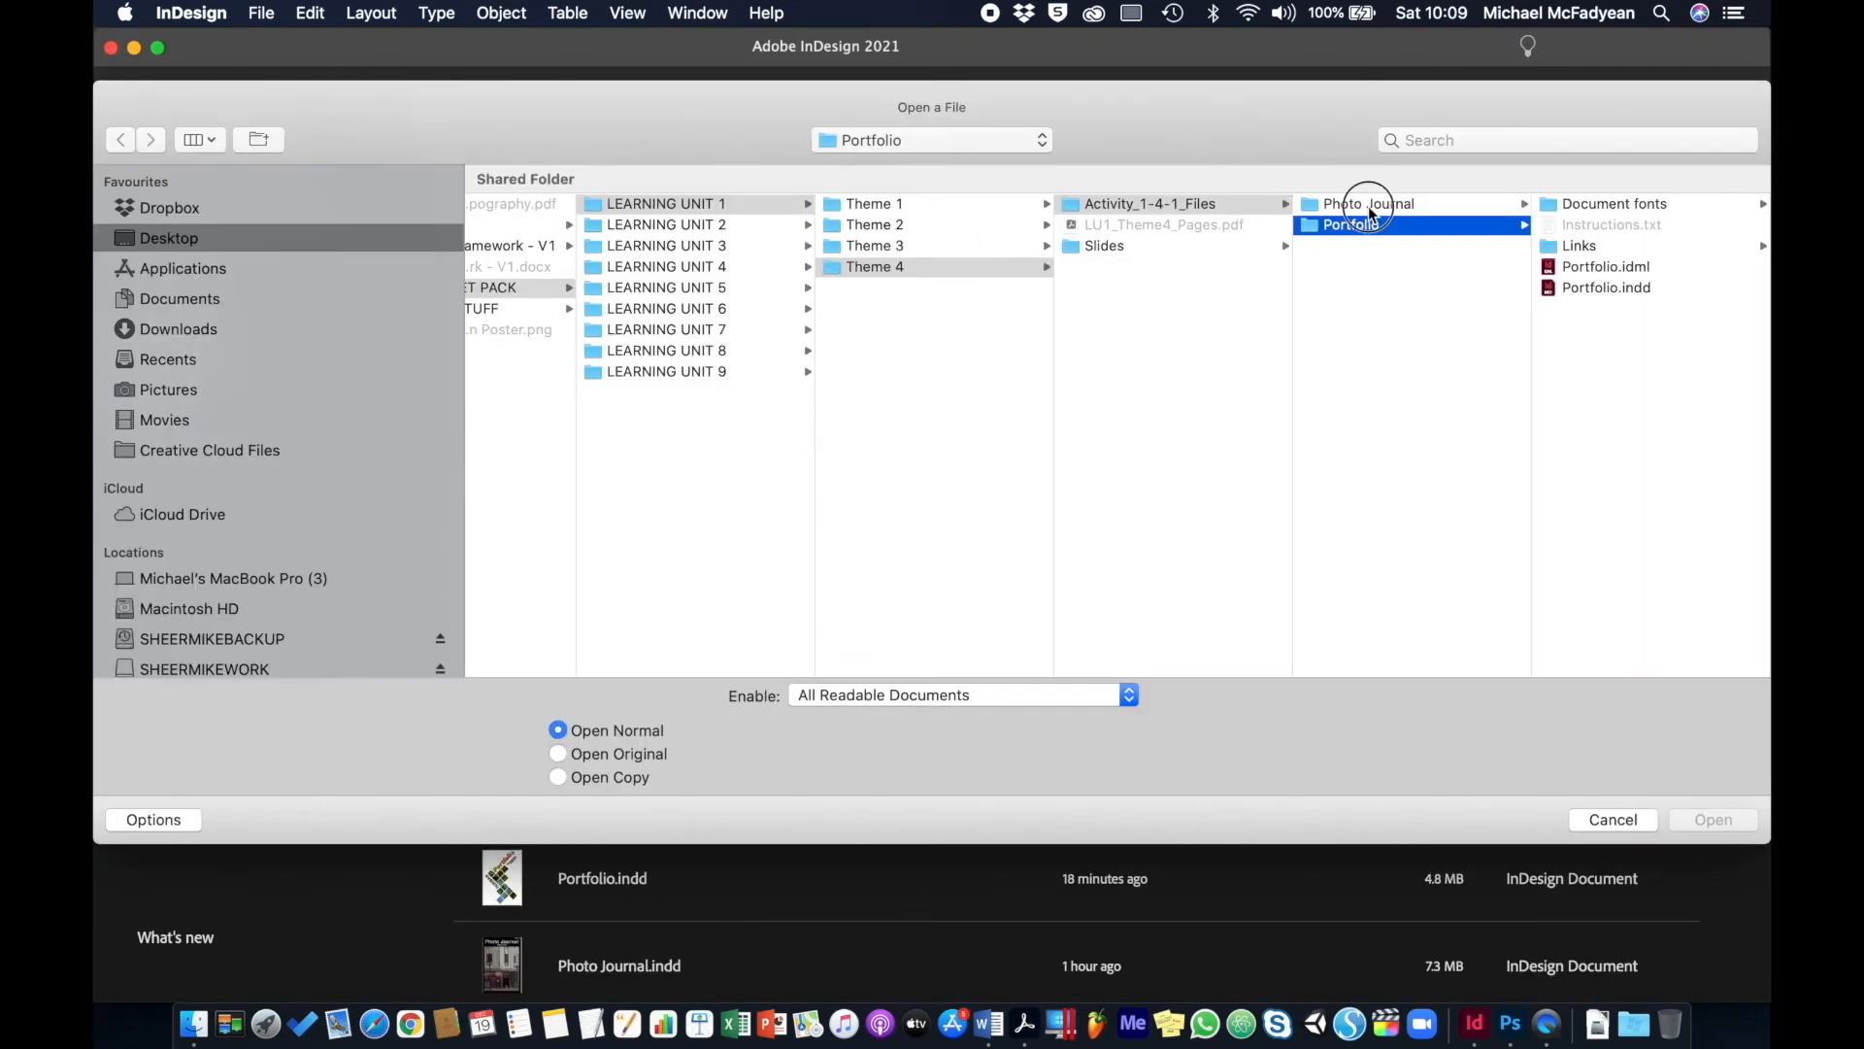
left_click(1370, 204)
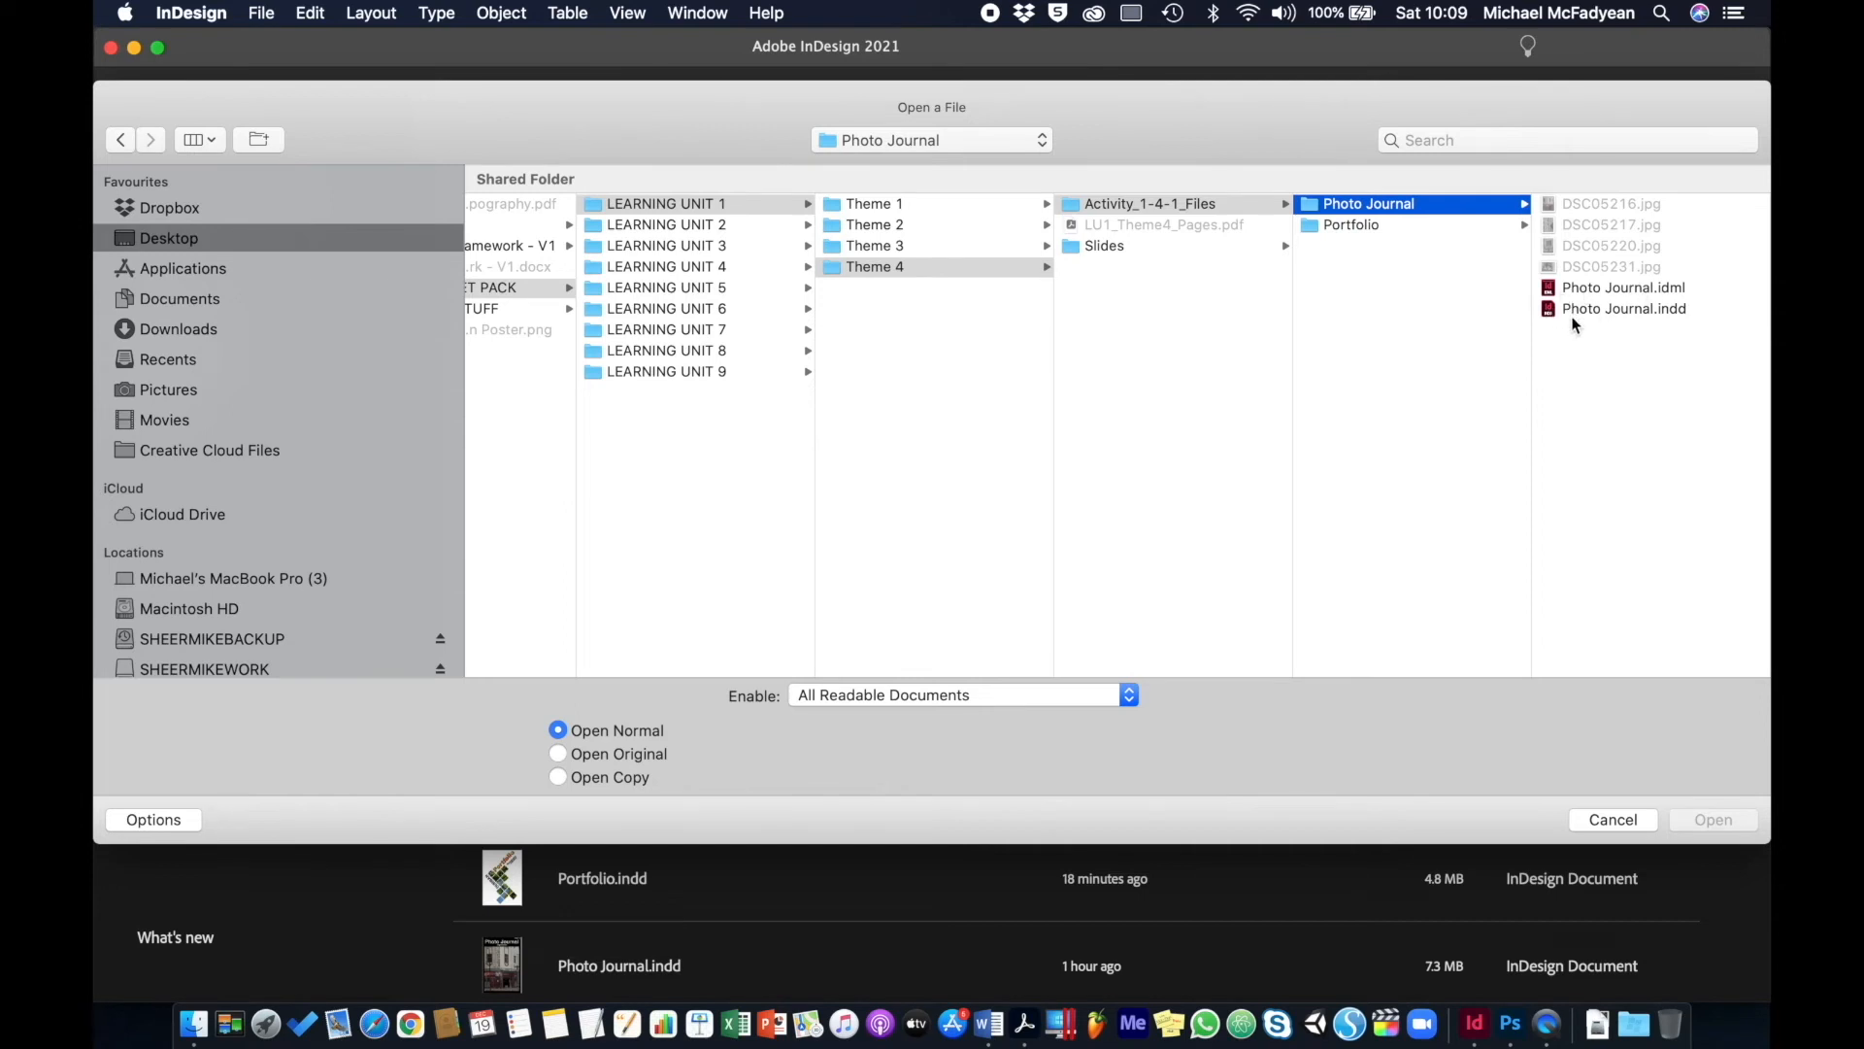
left_click(1624, 308)
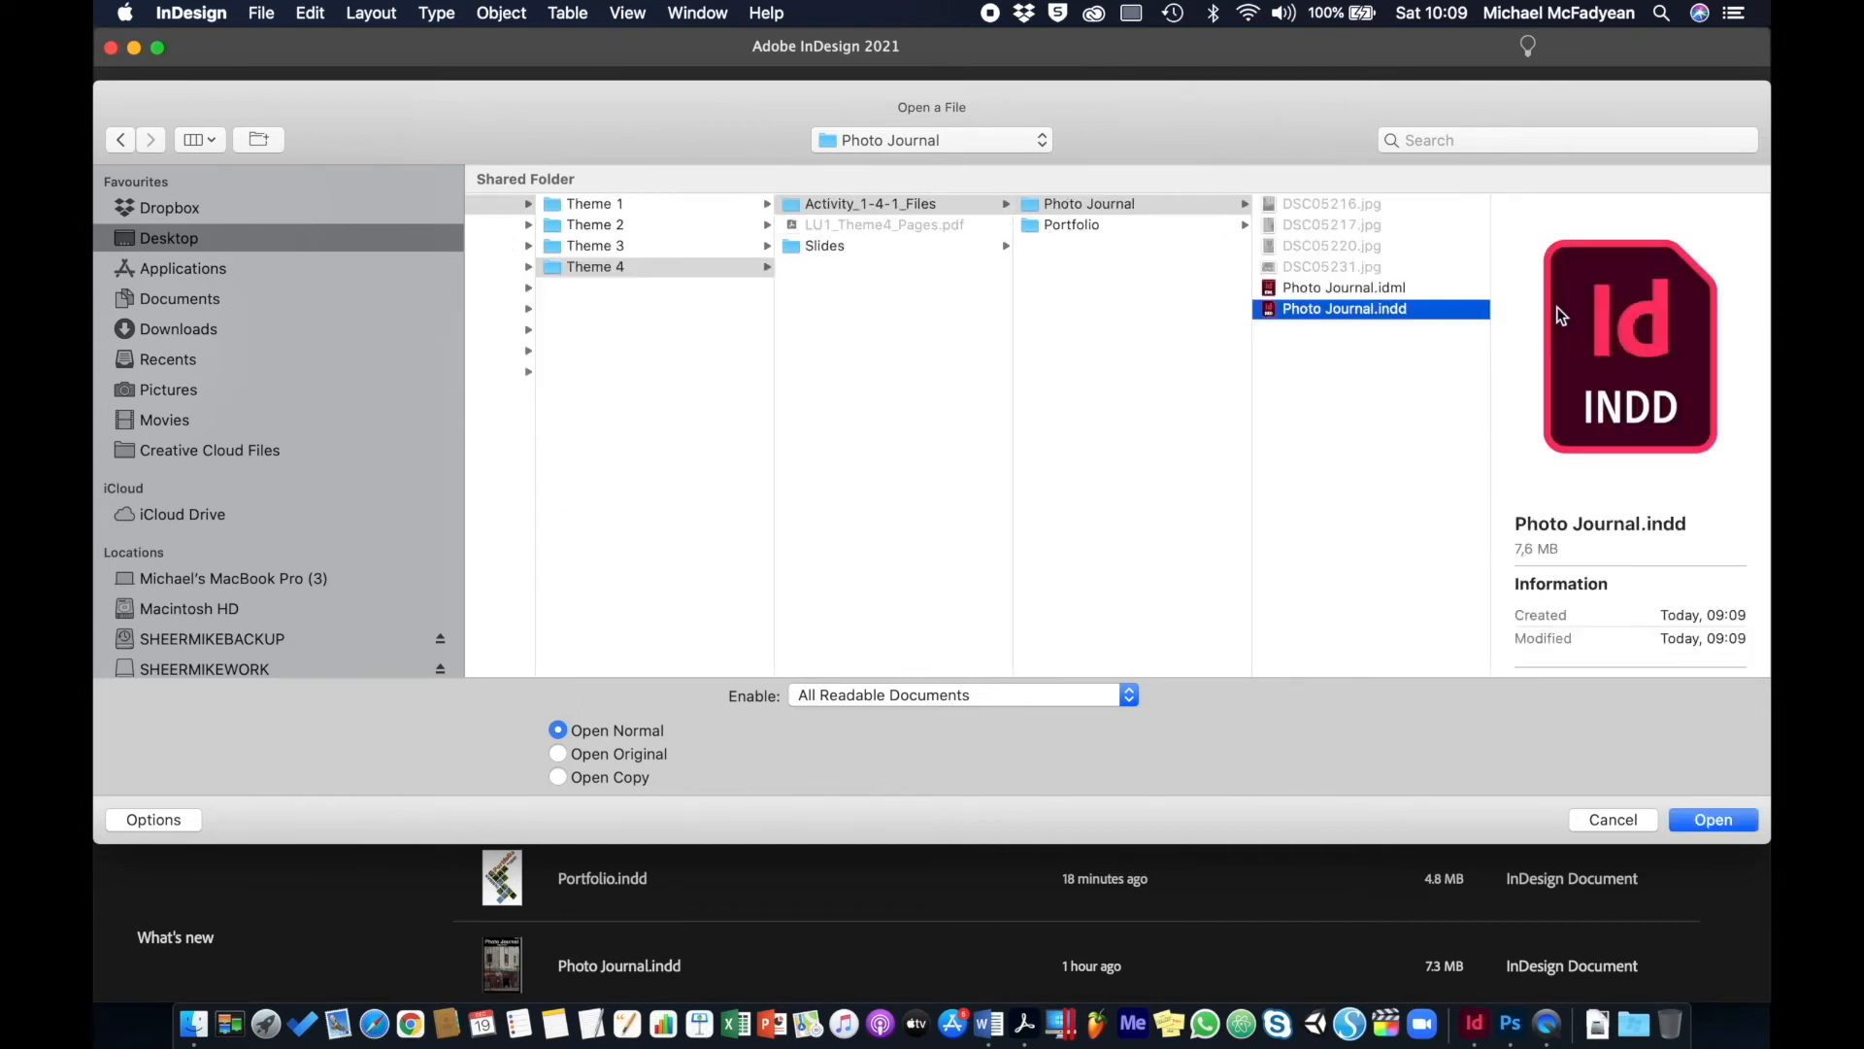
double_click(1336, 311)
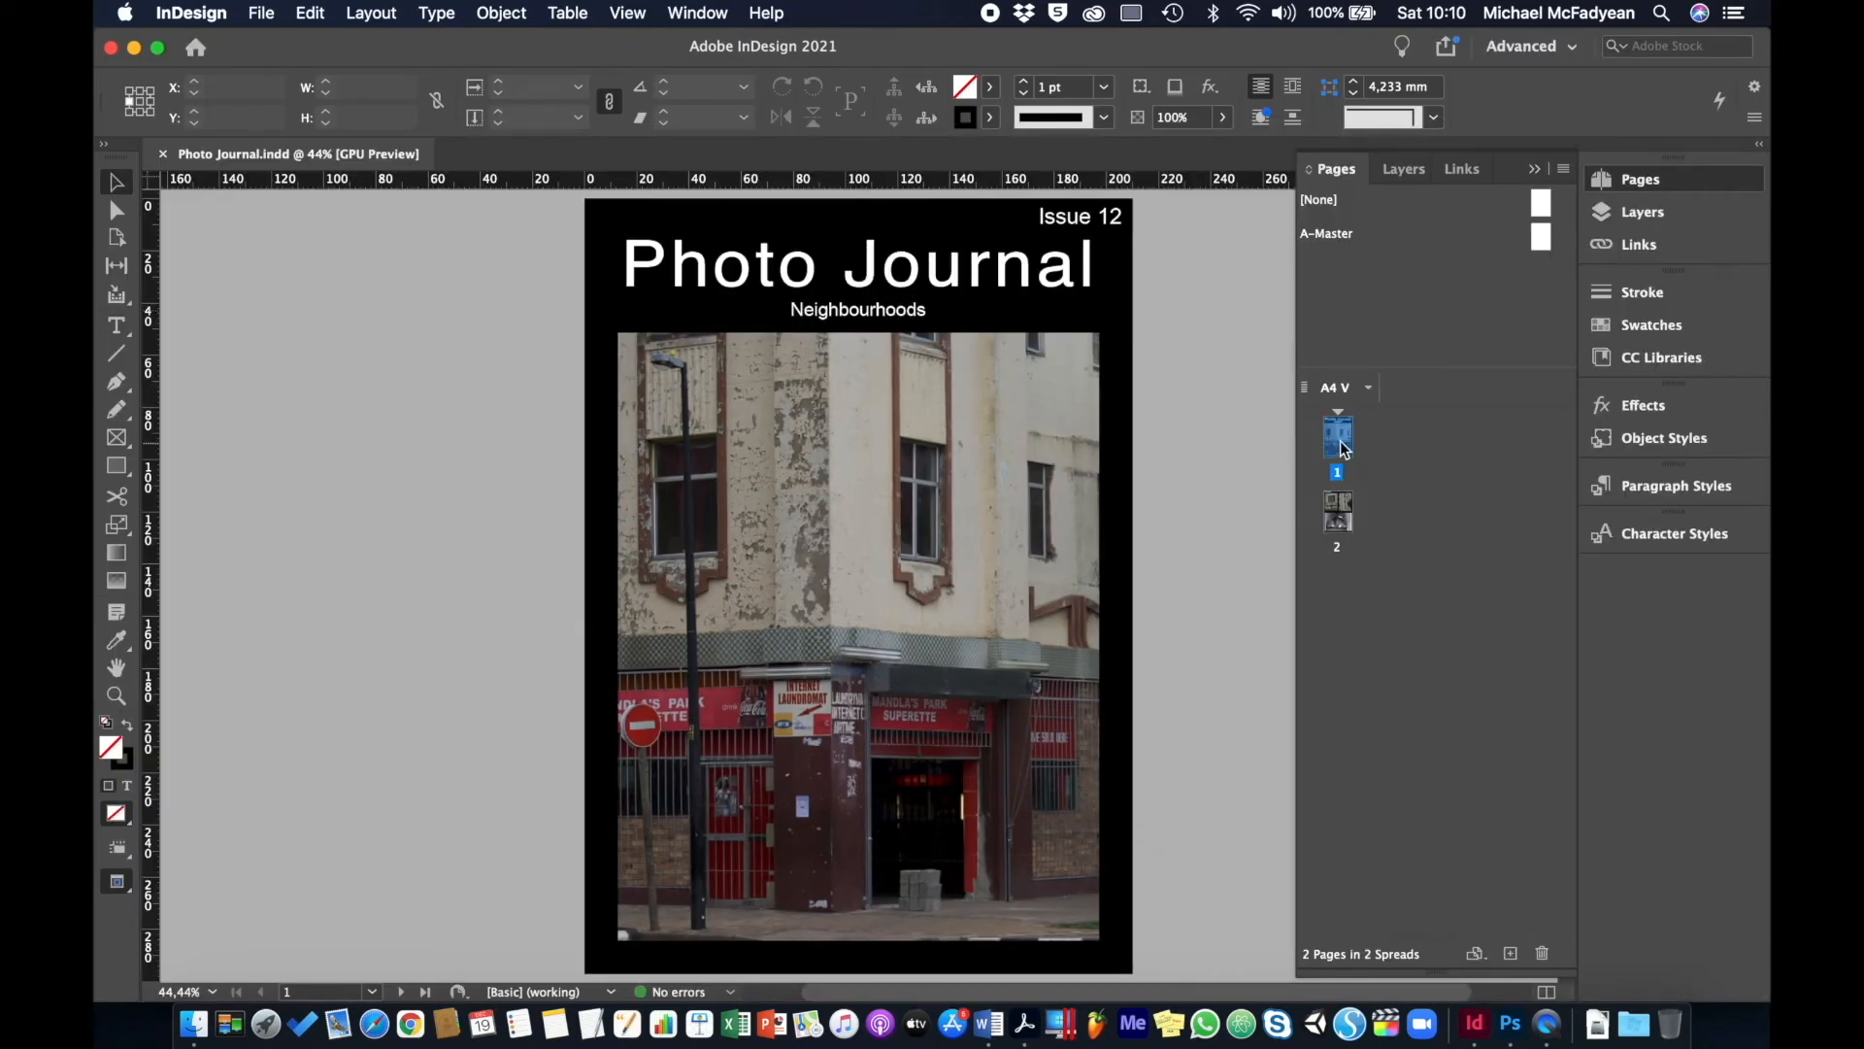
- Check page 2 of the journal, then return to the page 1 cover
left_click(1337, 515)
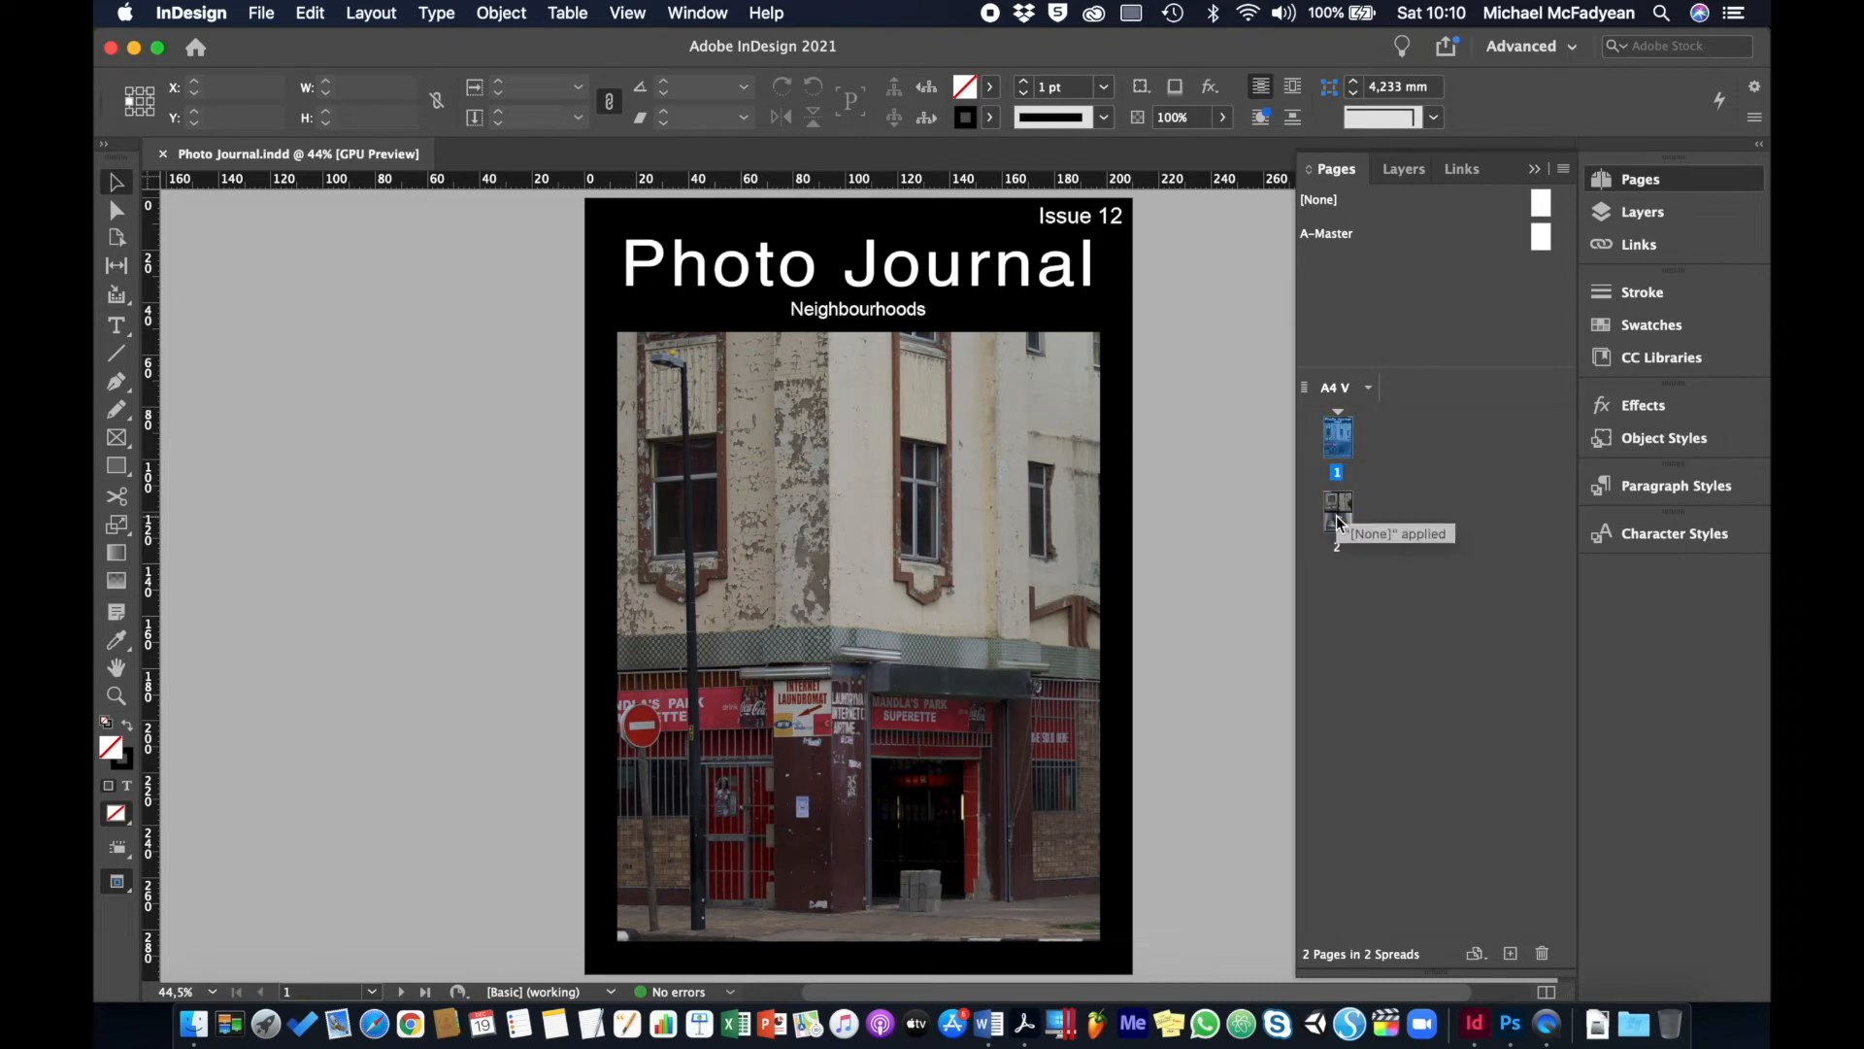
double_click(1338, 522)
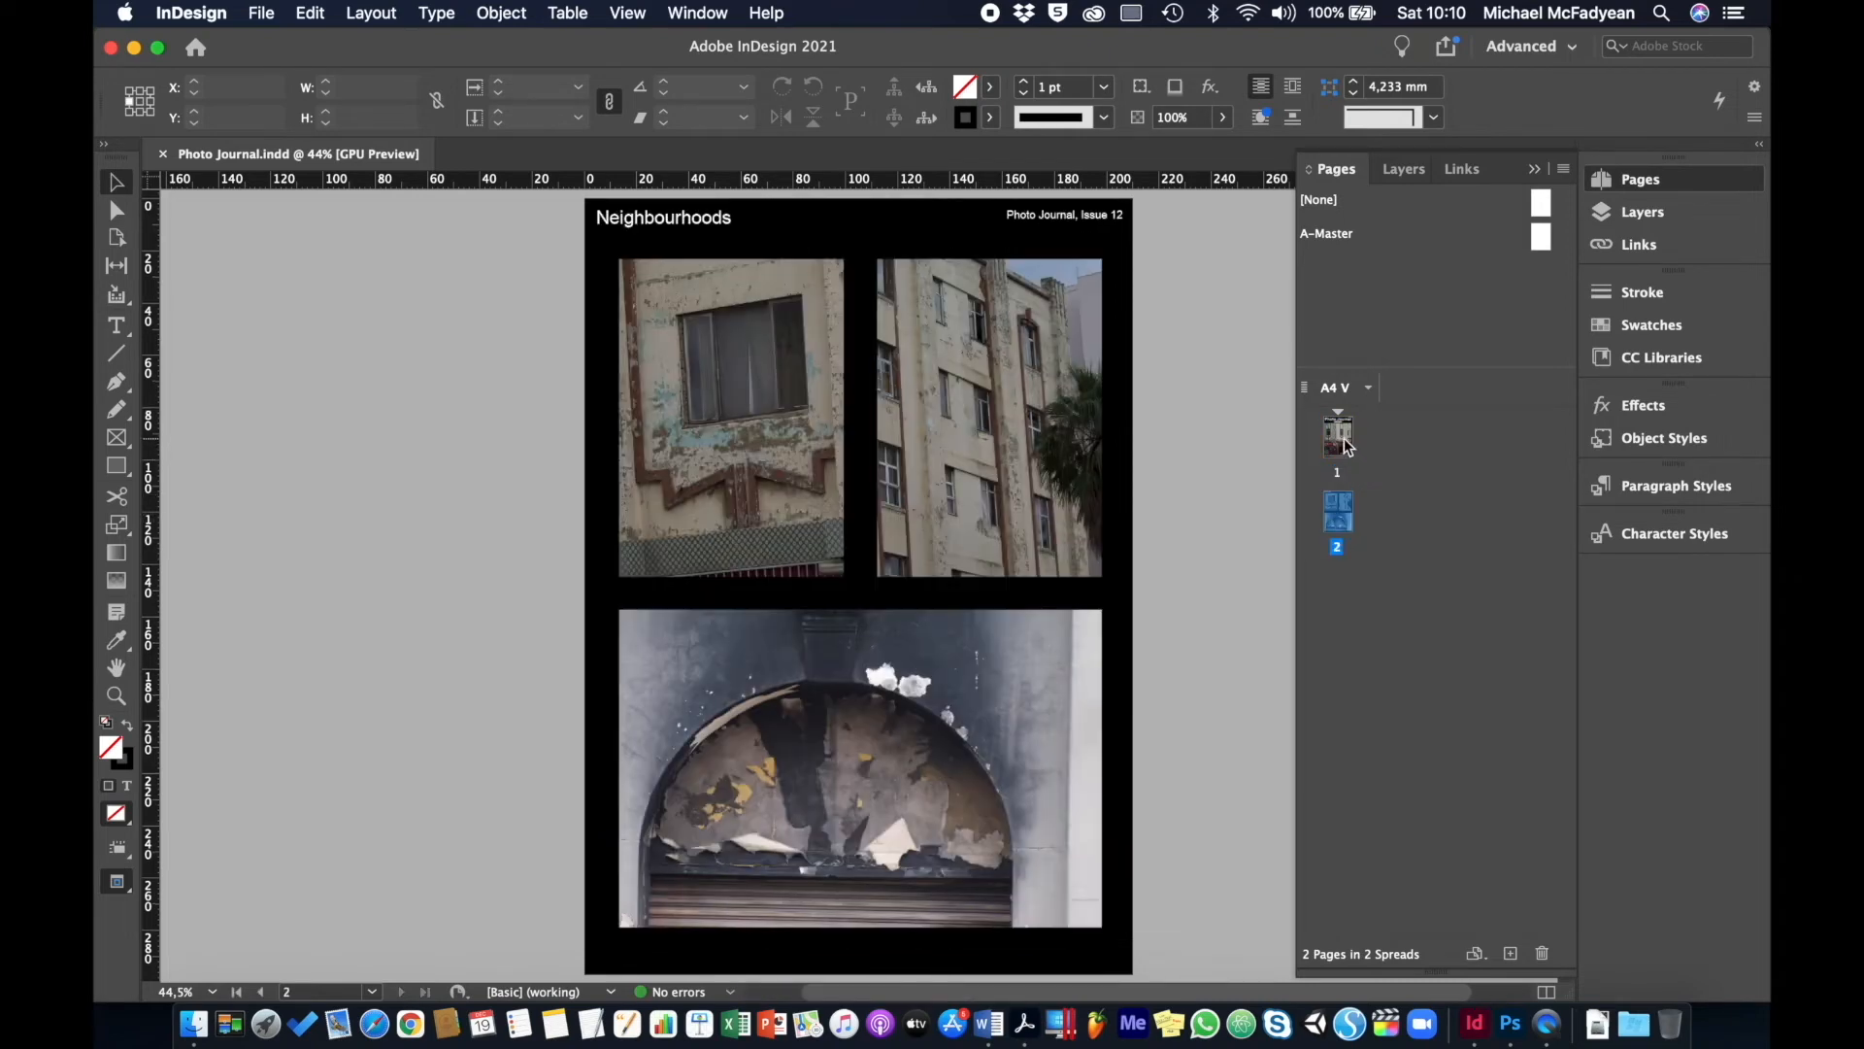
double_click(1342, 442)
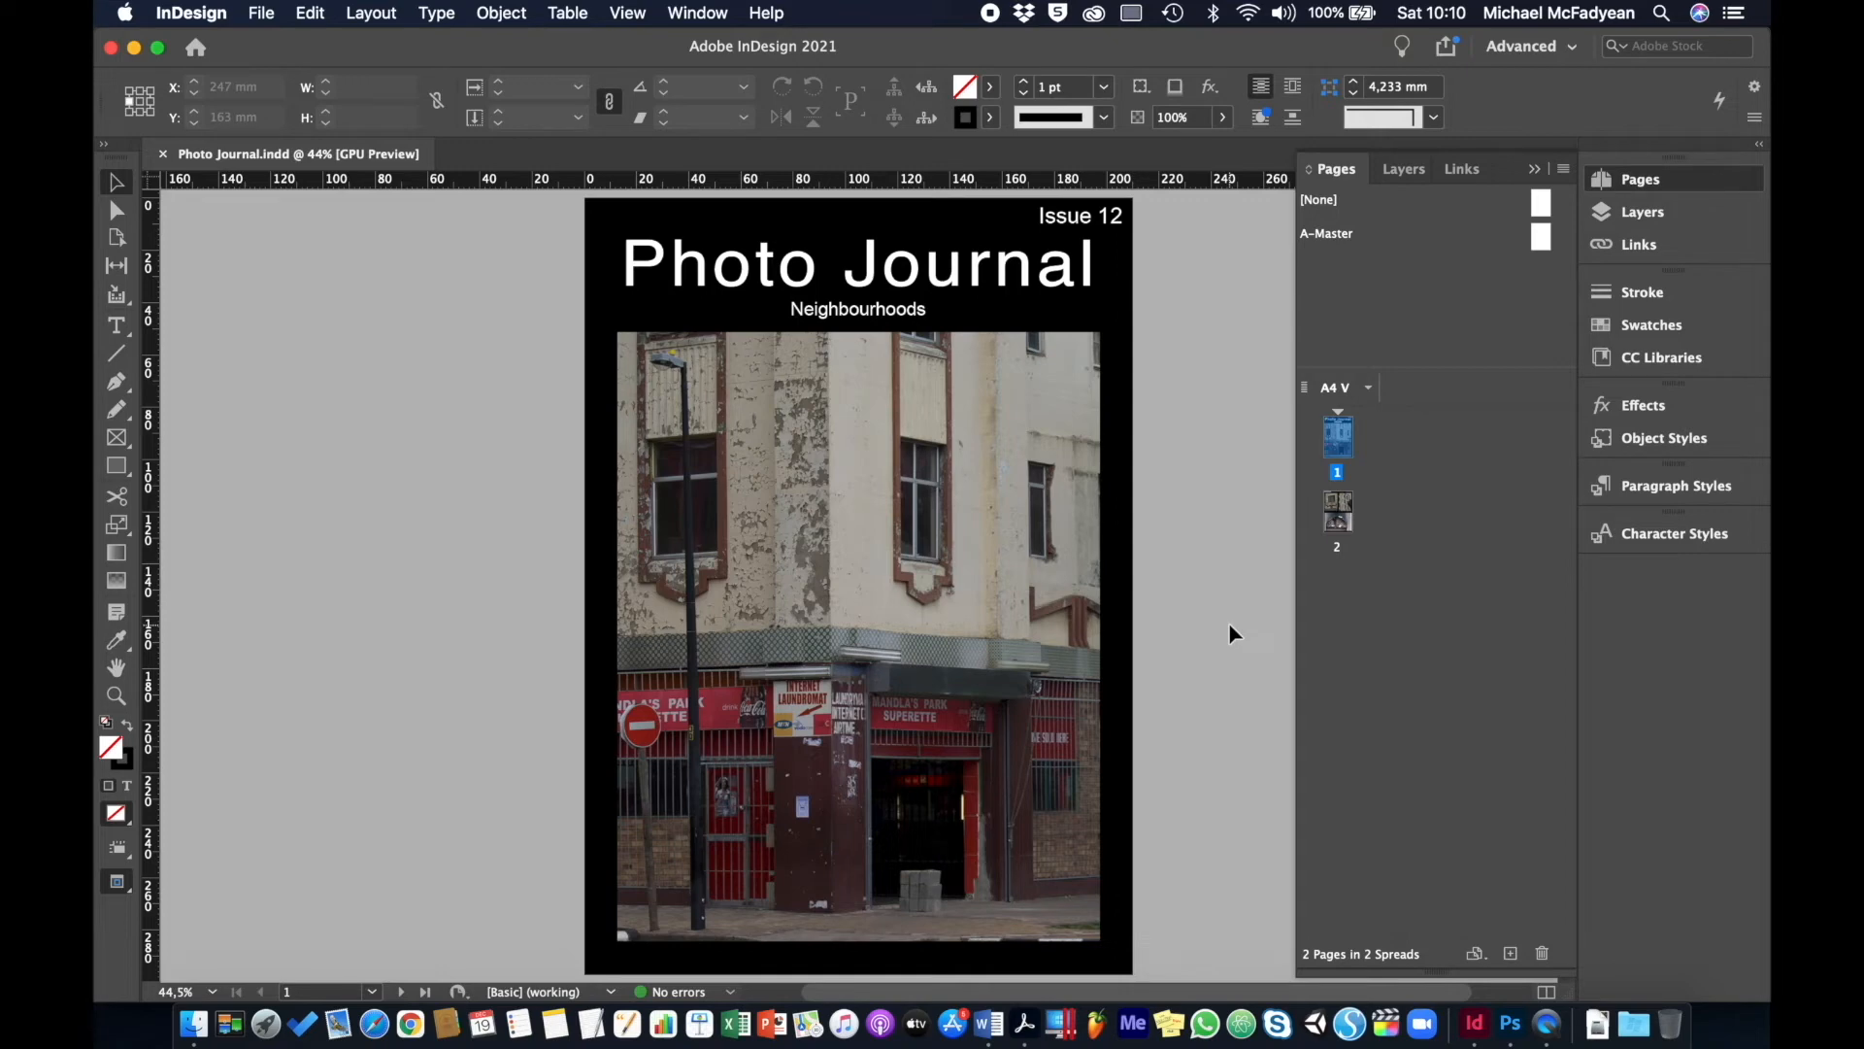
double_click(1336, 513)
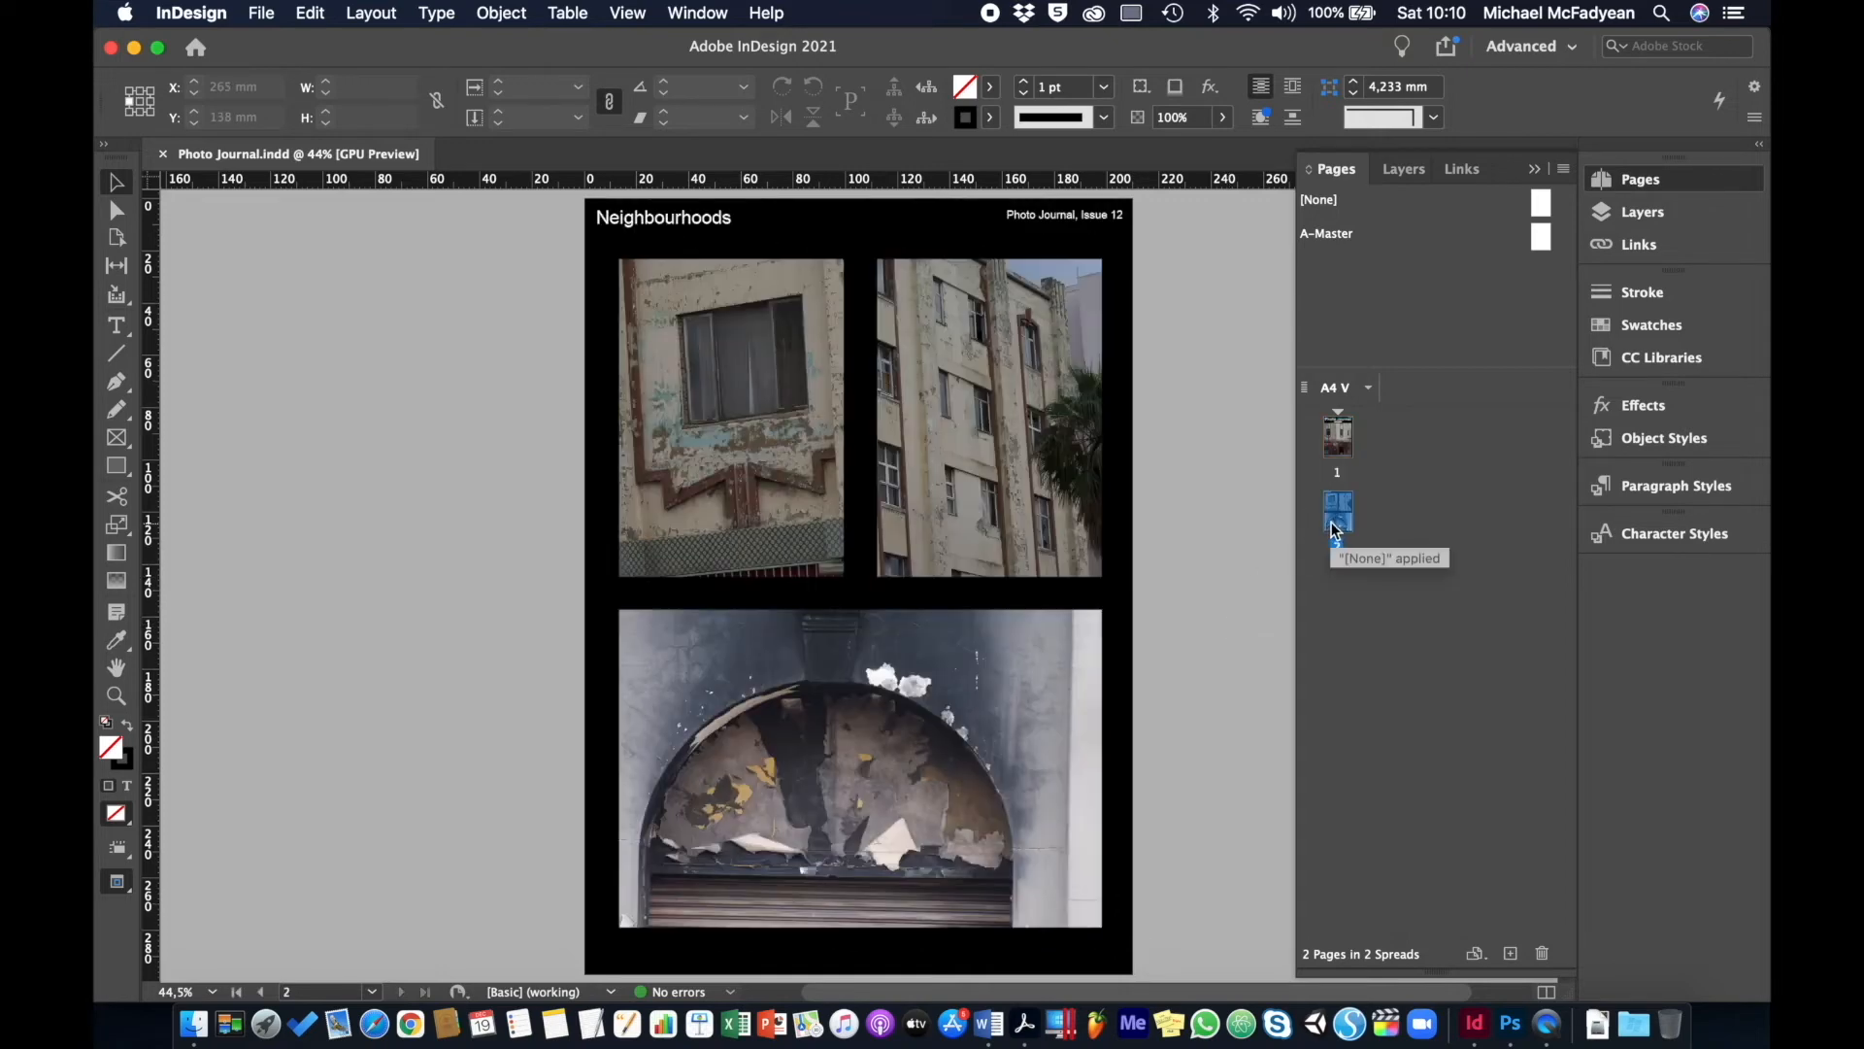
double_click(1341, 448)
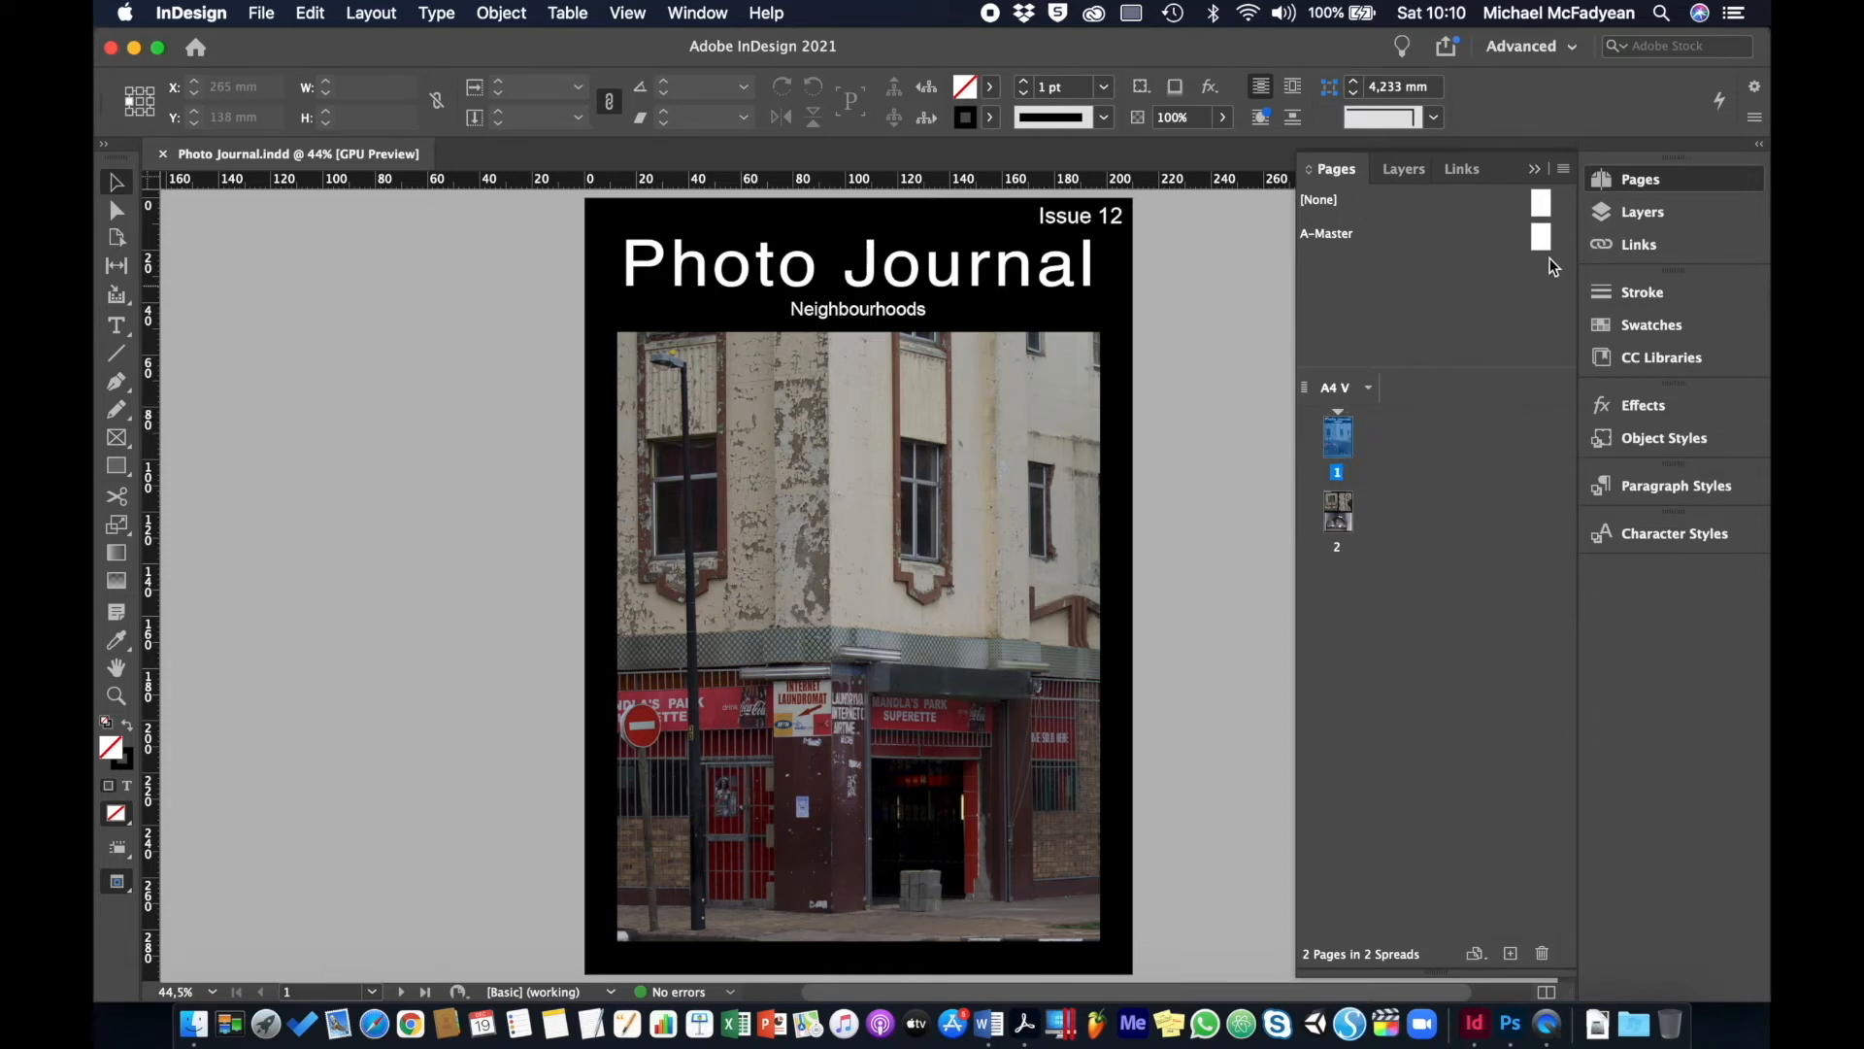
- Save page 1 as a new master, B-Master, from the Pages panel menu
left_click(1563, 171)
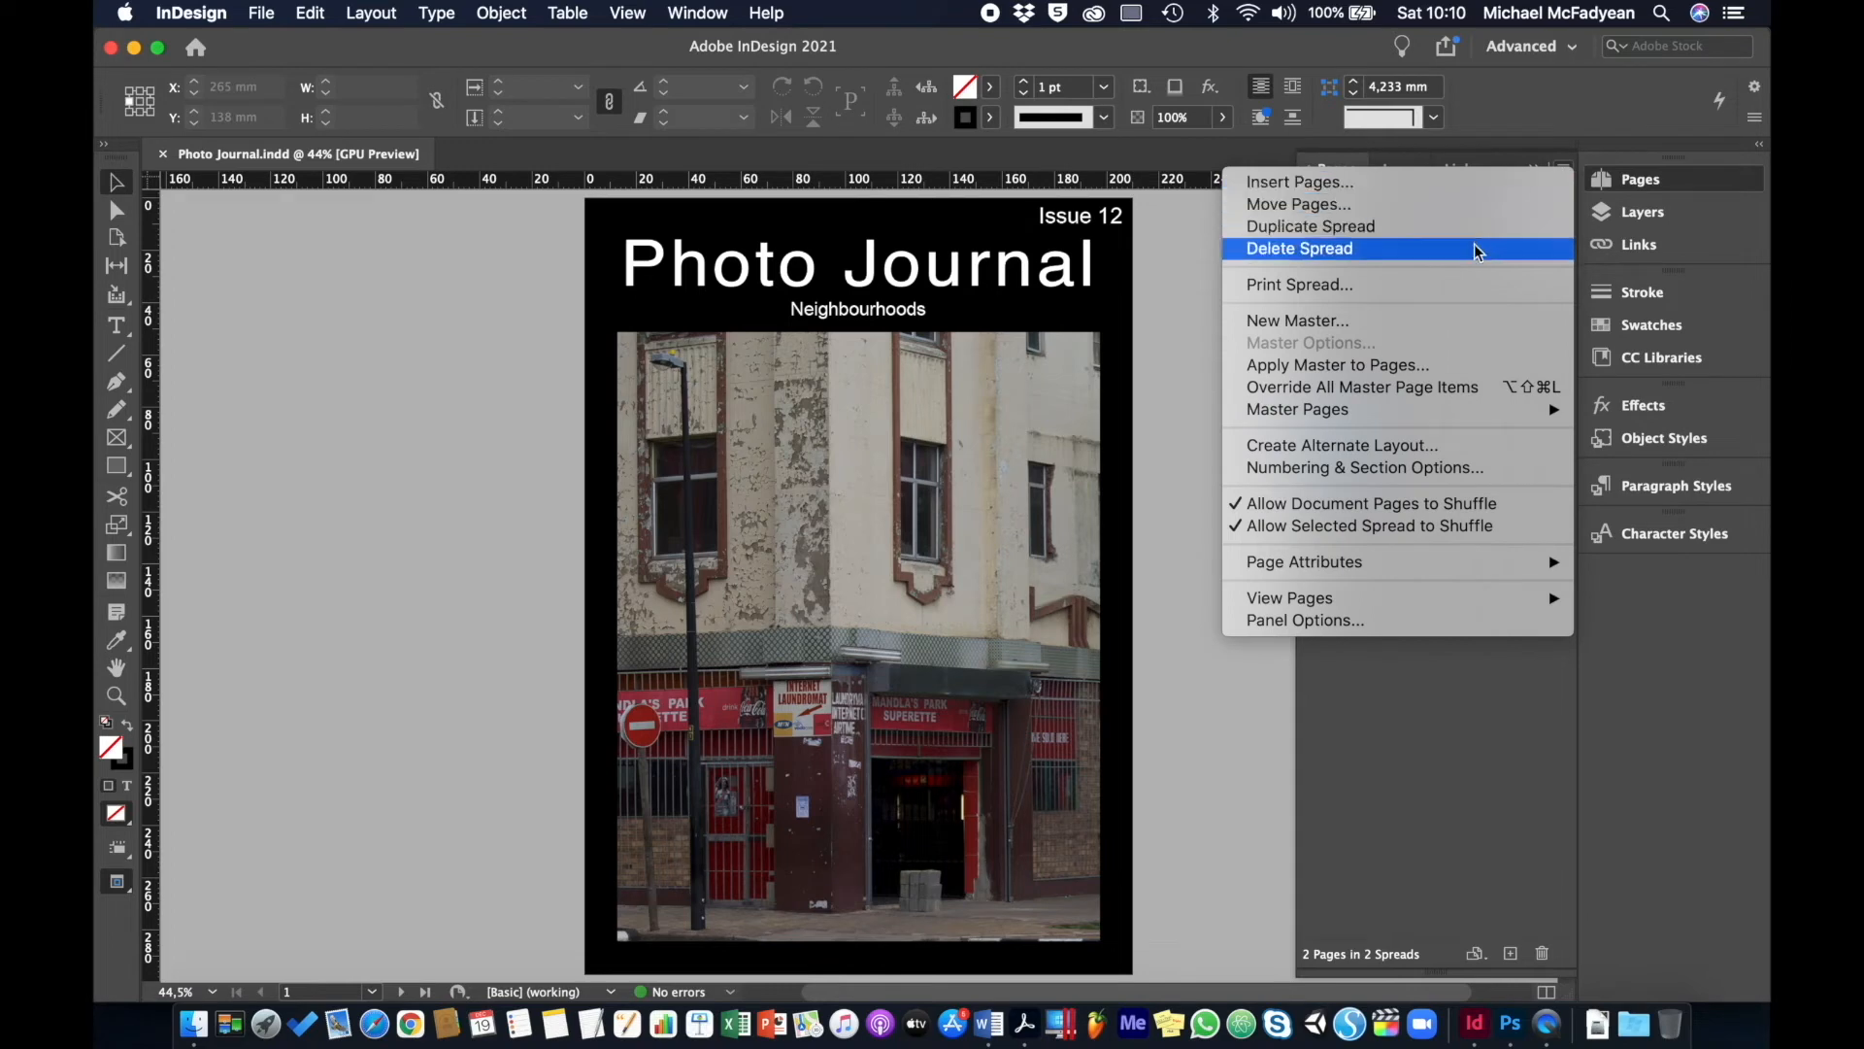
mouse_move(1379, 423)
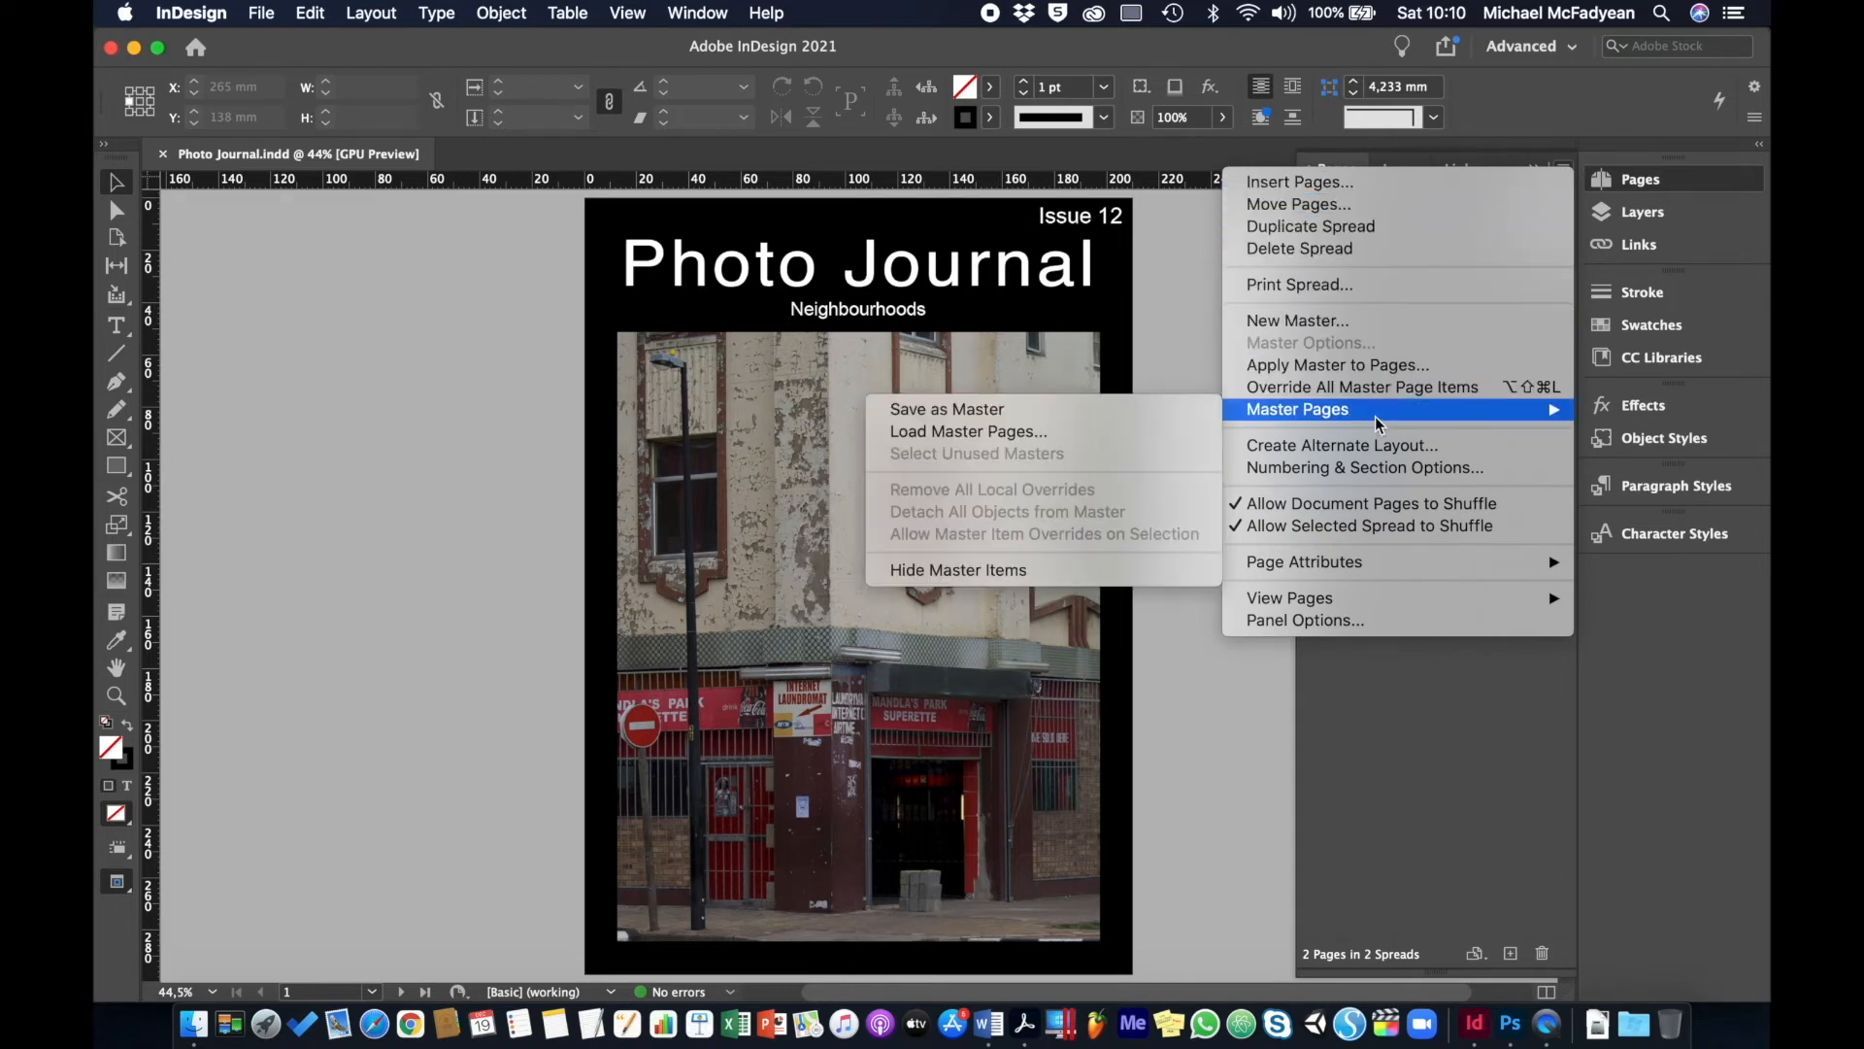
left_click(1037, 411)
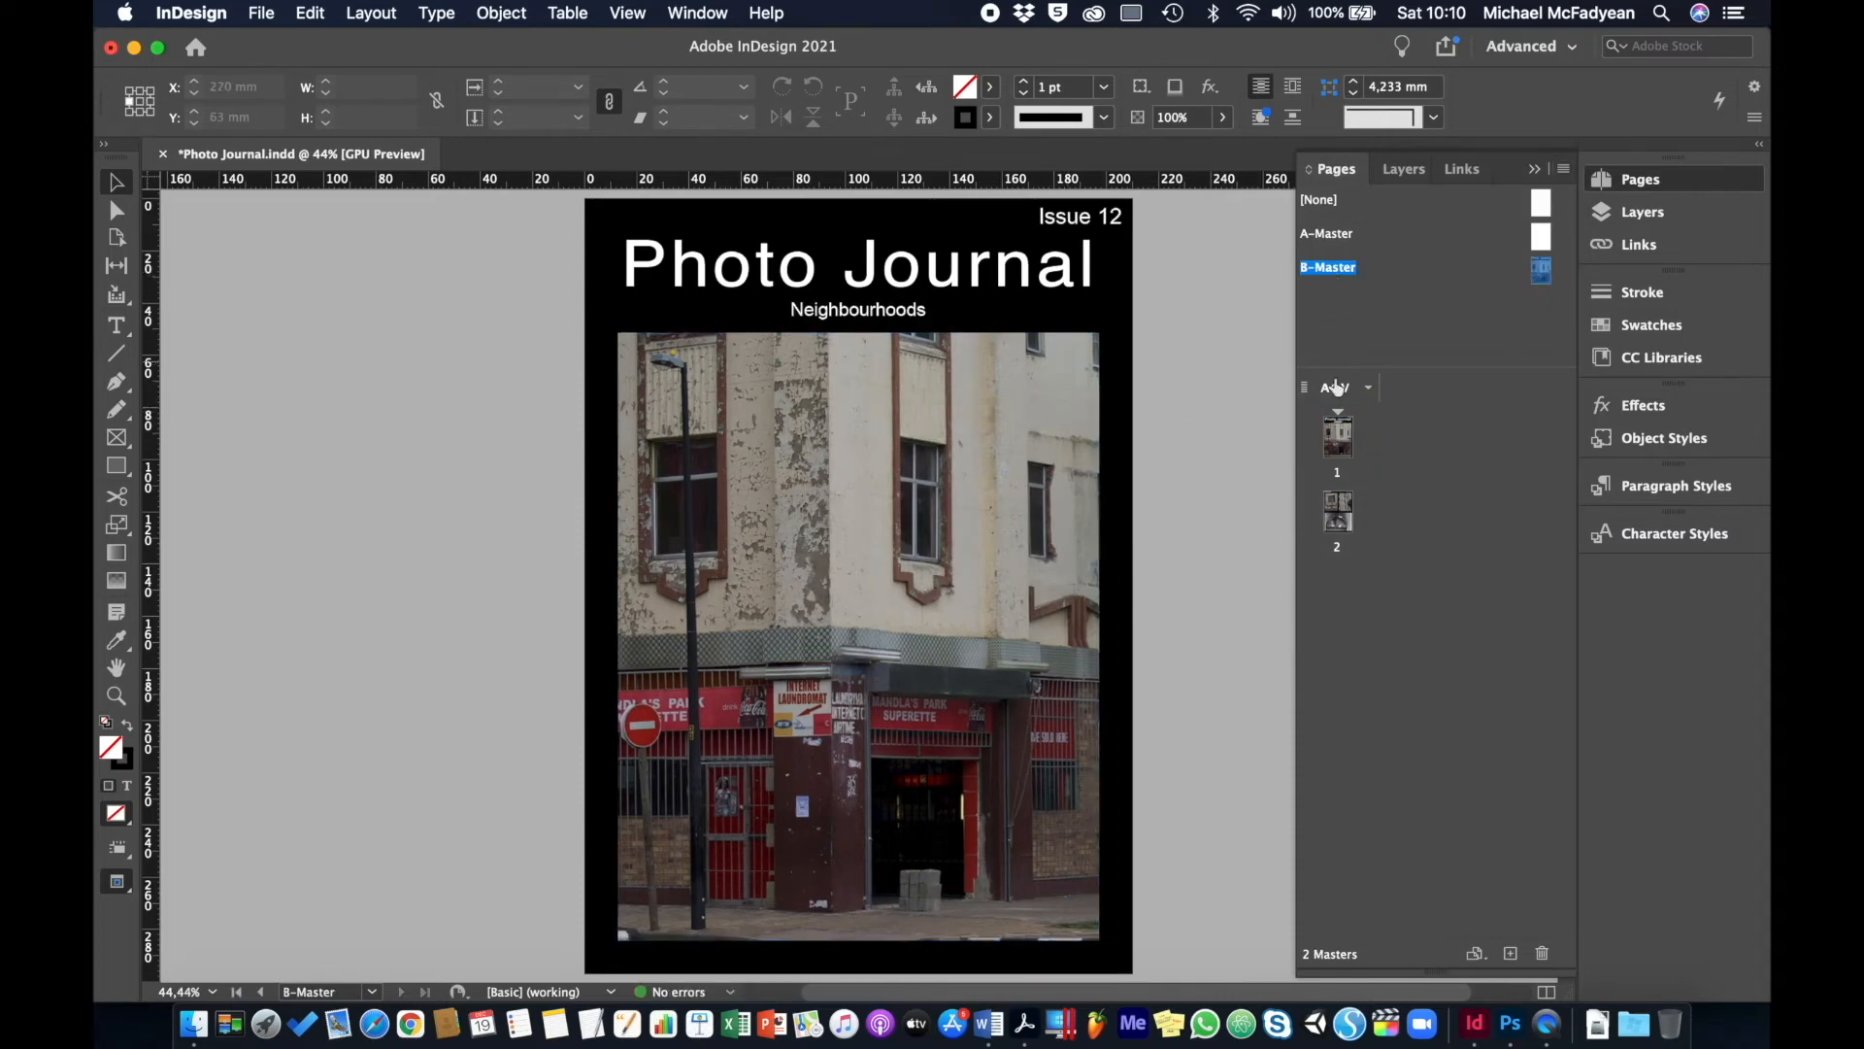
left_click(1344, 271)
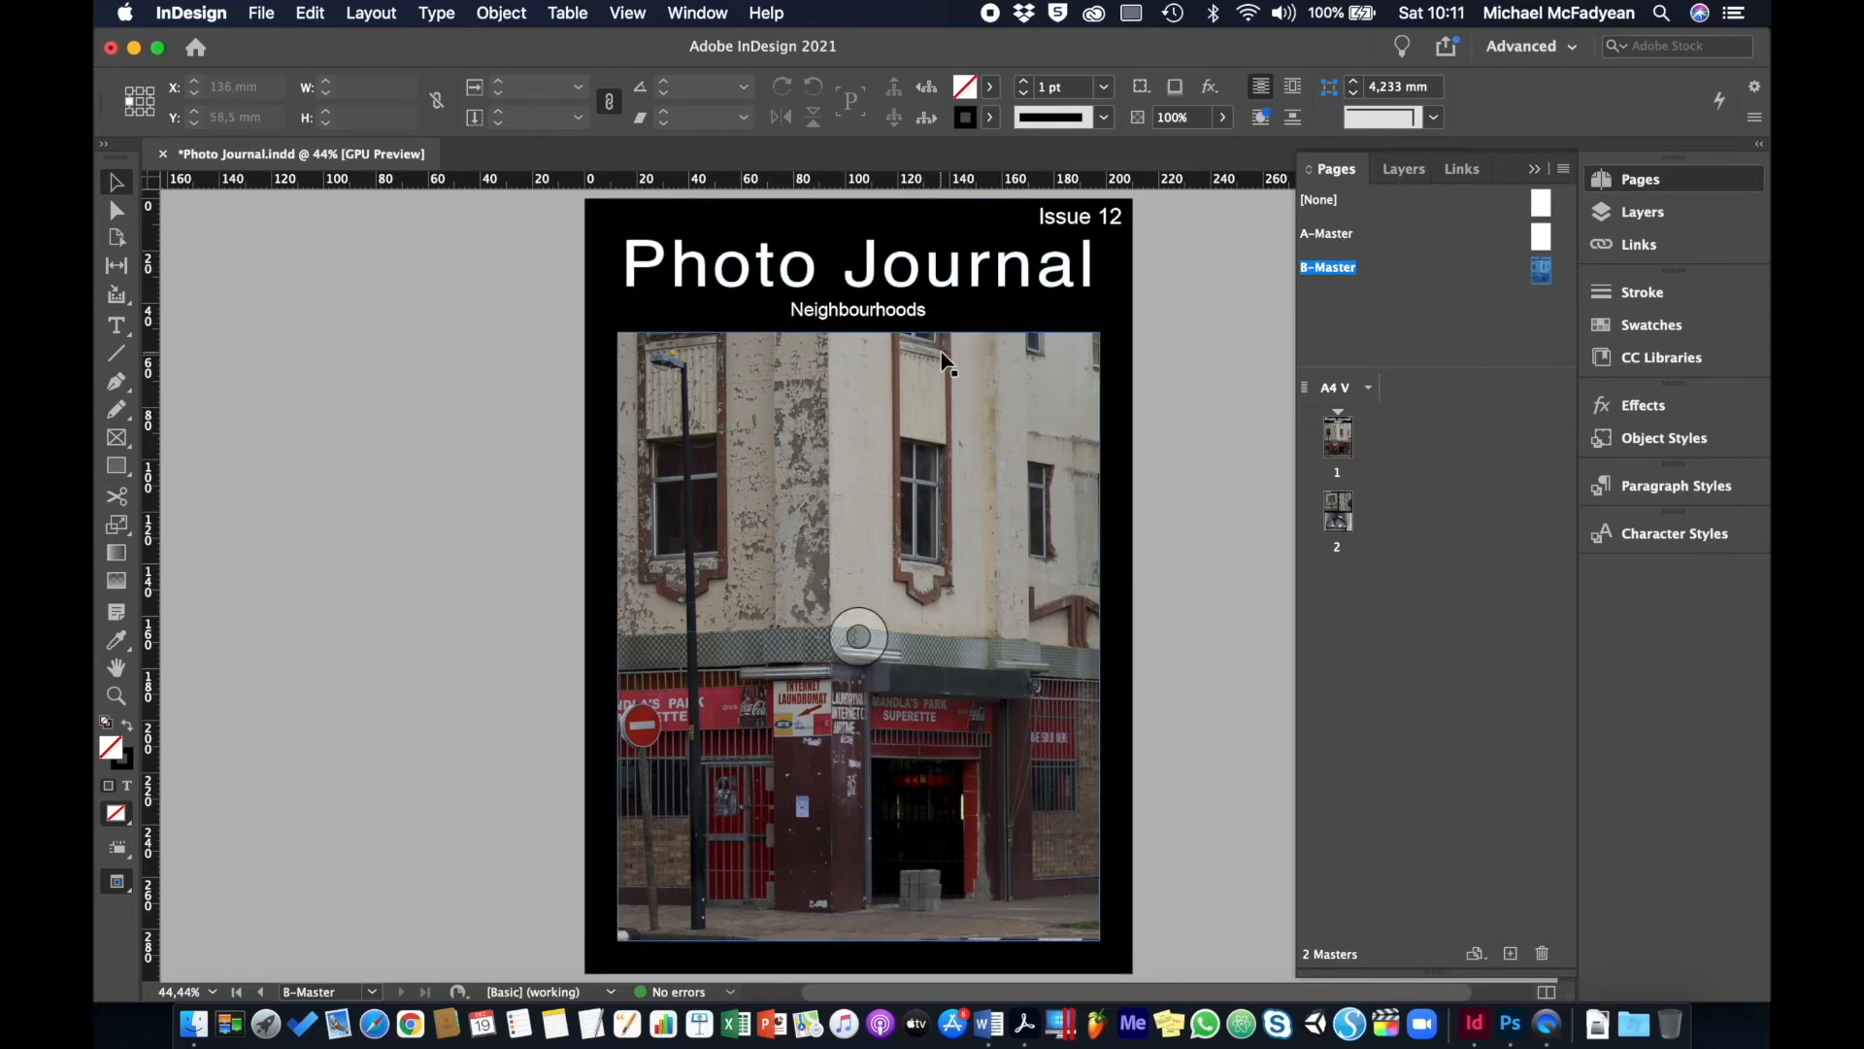
- Delete the unused blank A-Master spread
double_click(1341, 237)
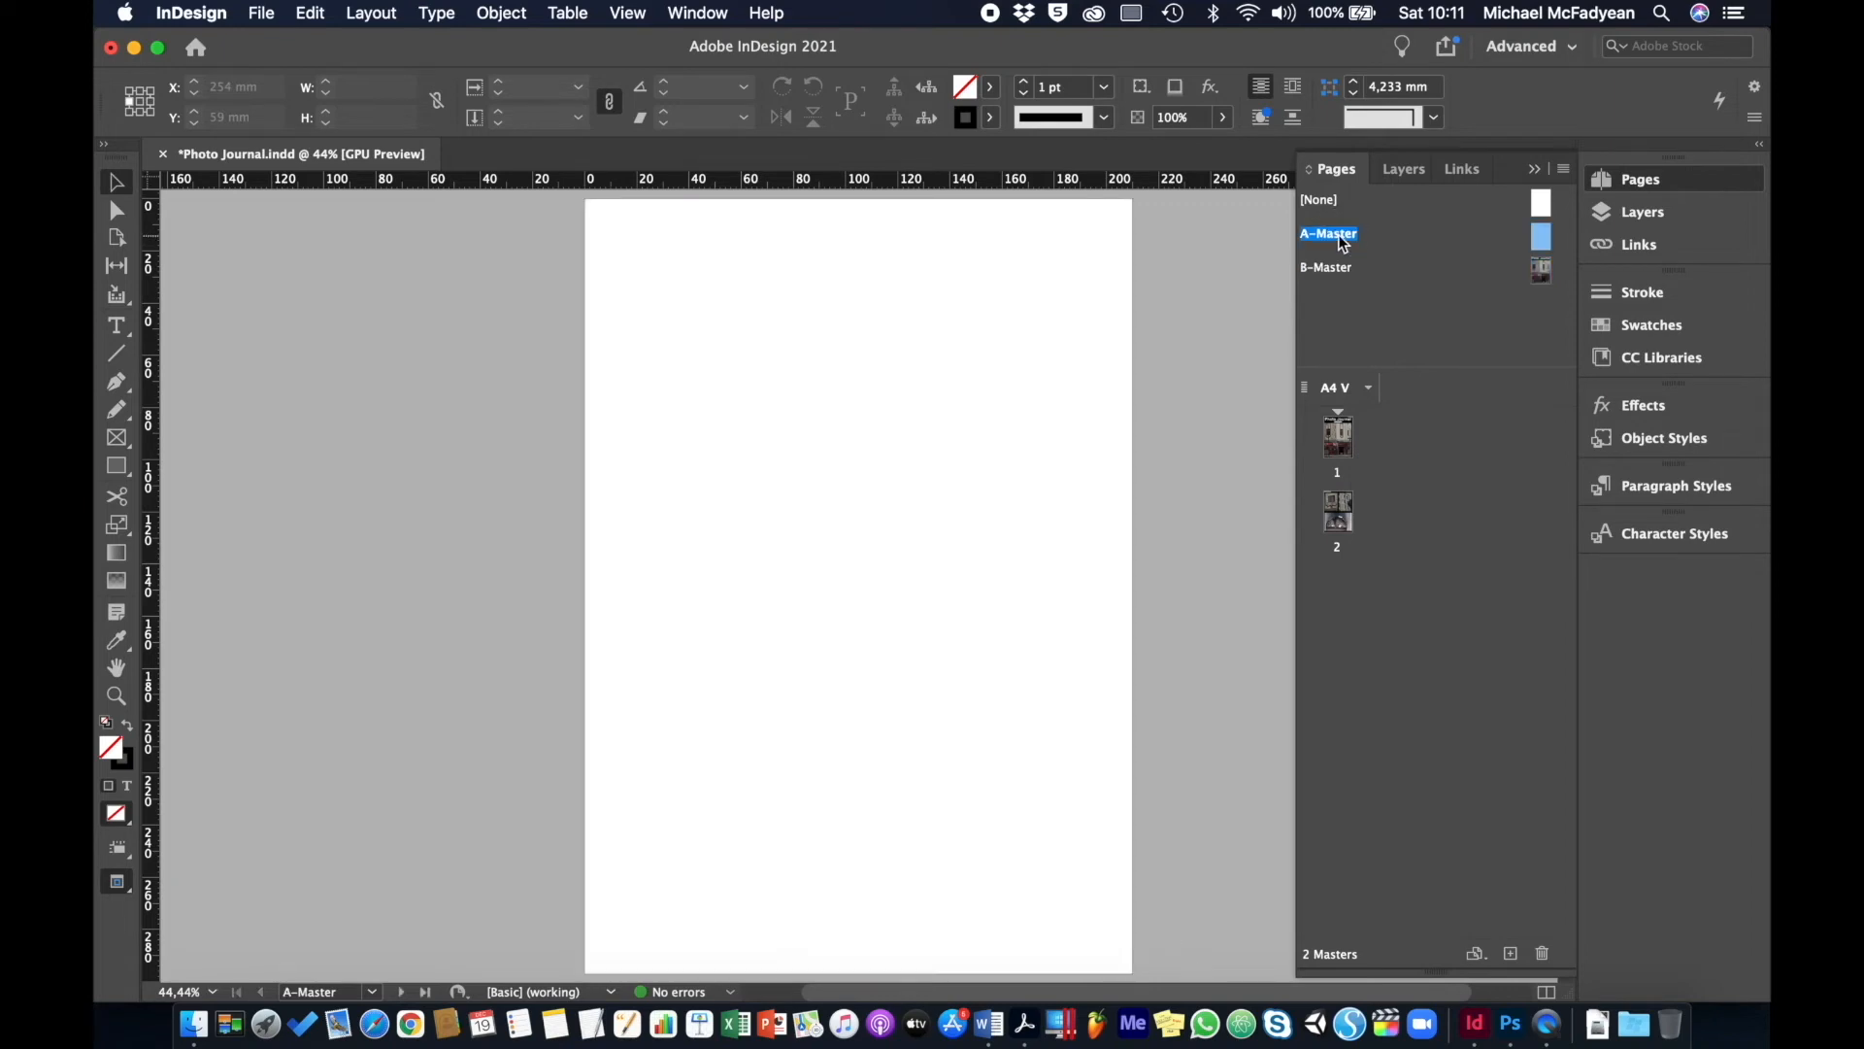
right_click(1341, 238)
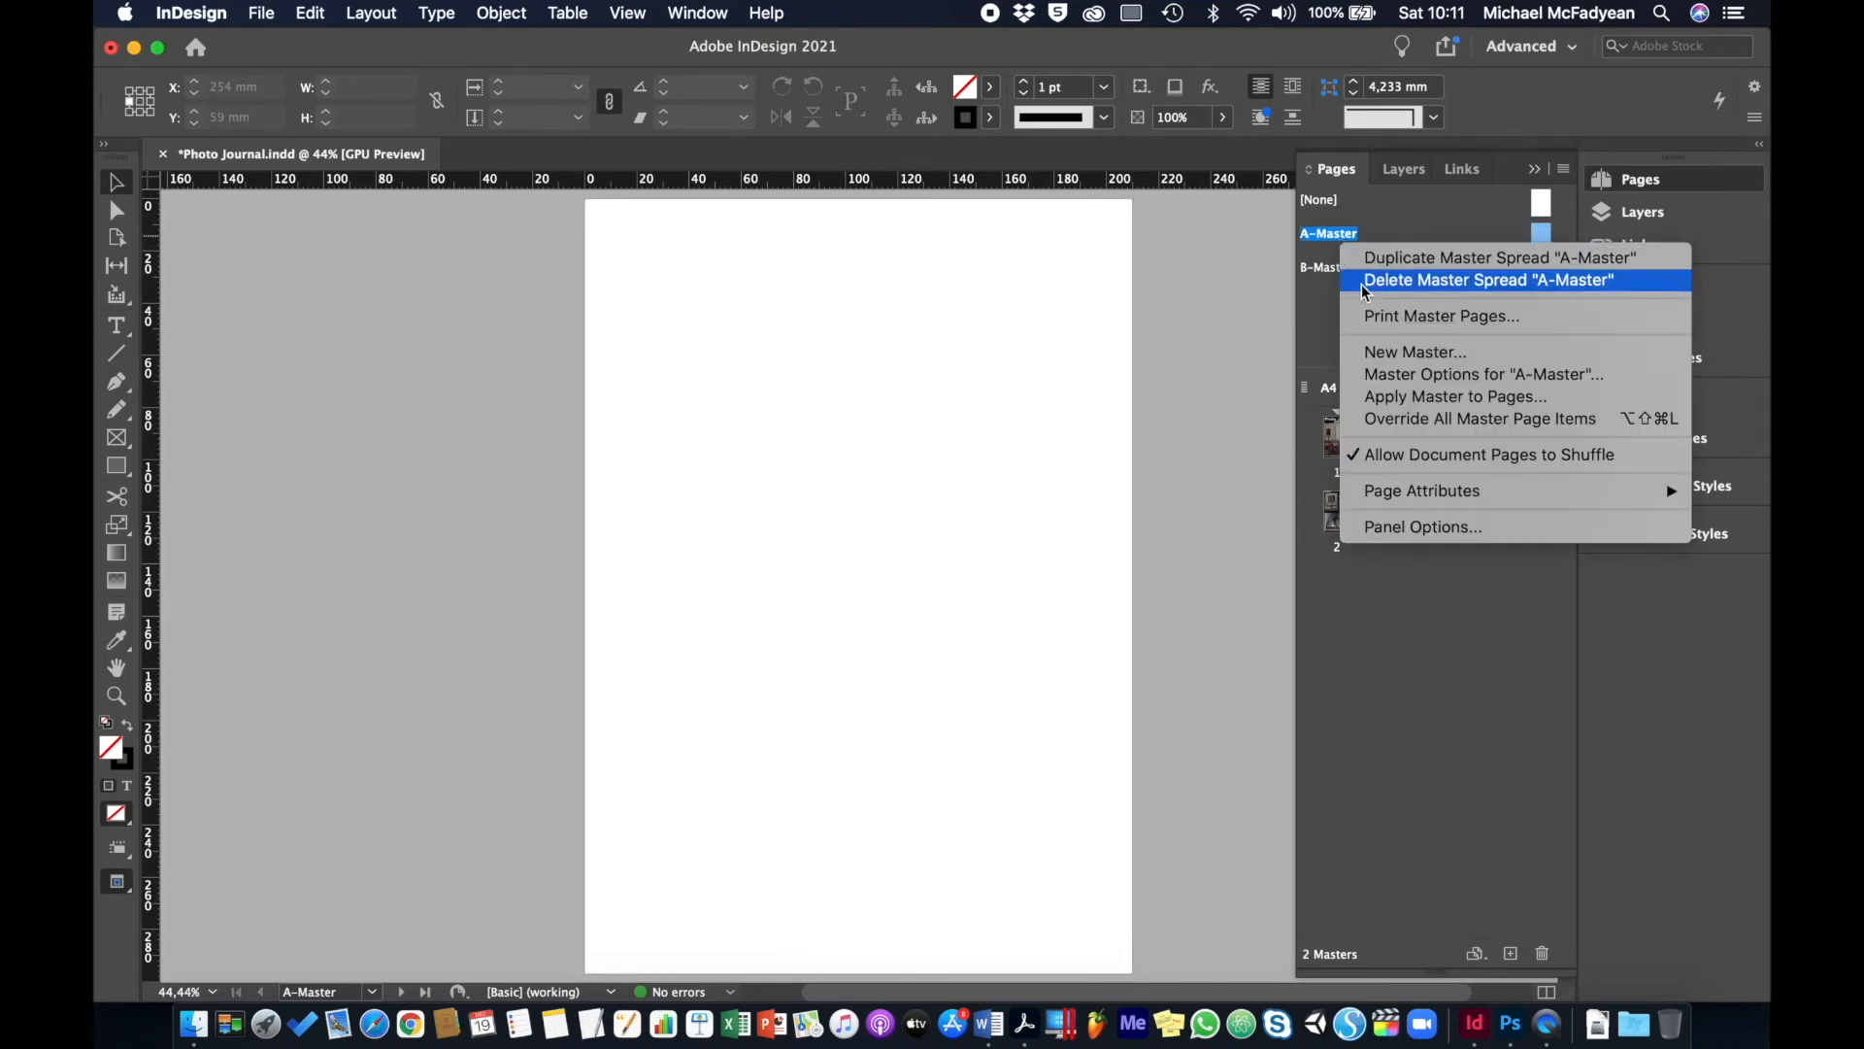
left_click(1364, 282)
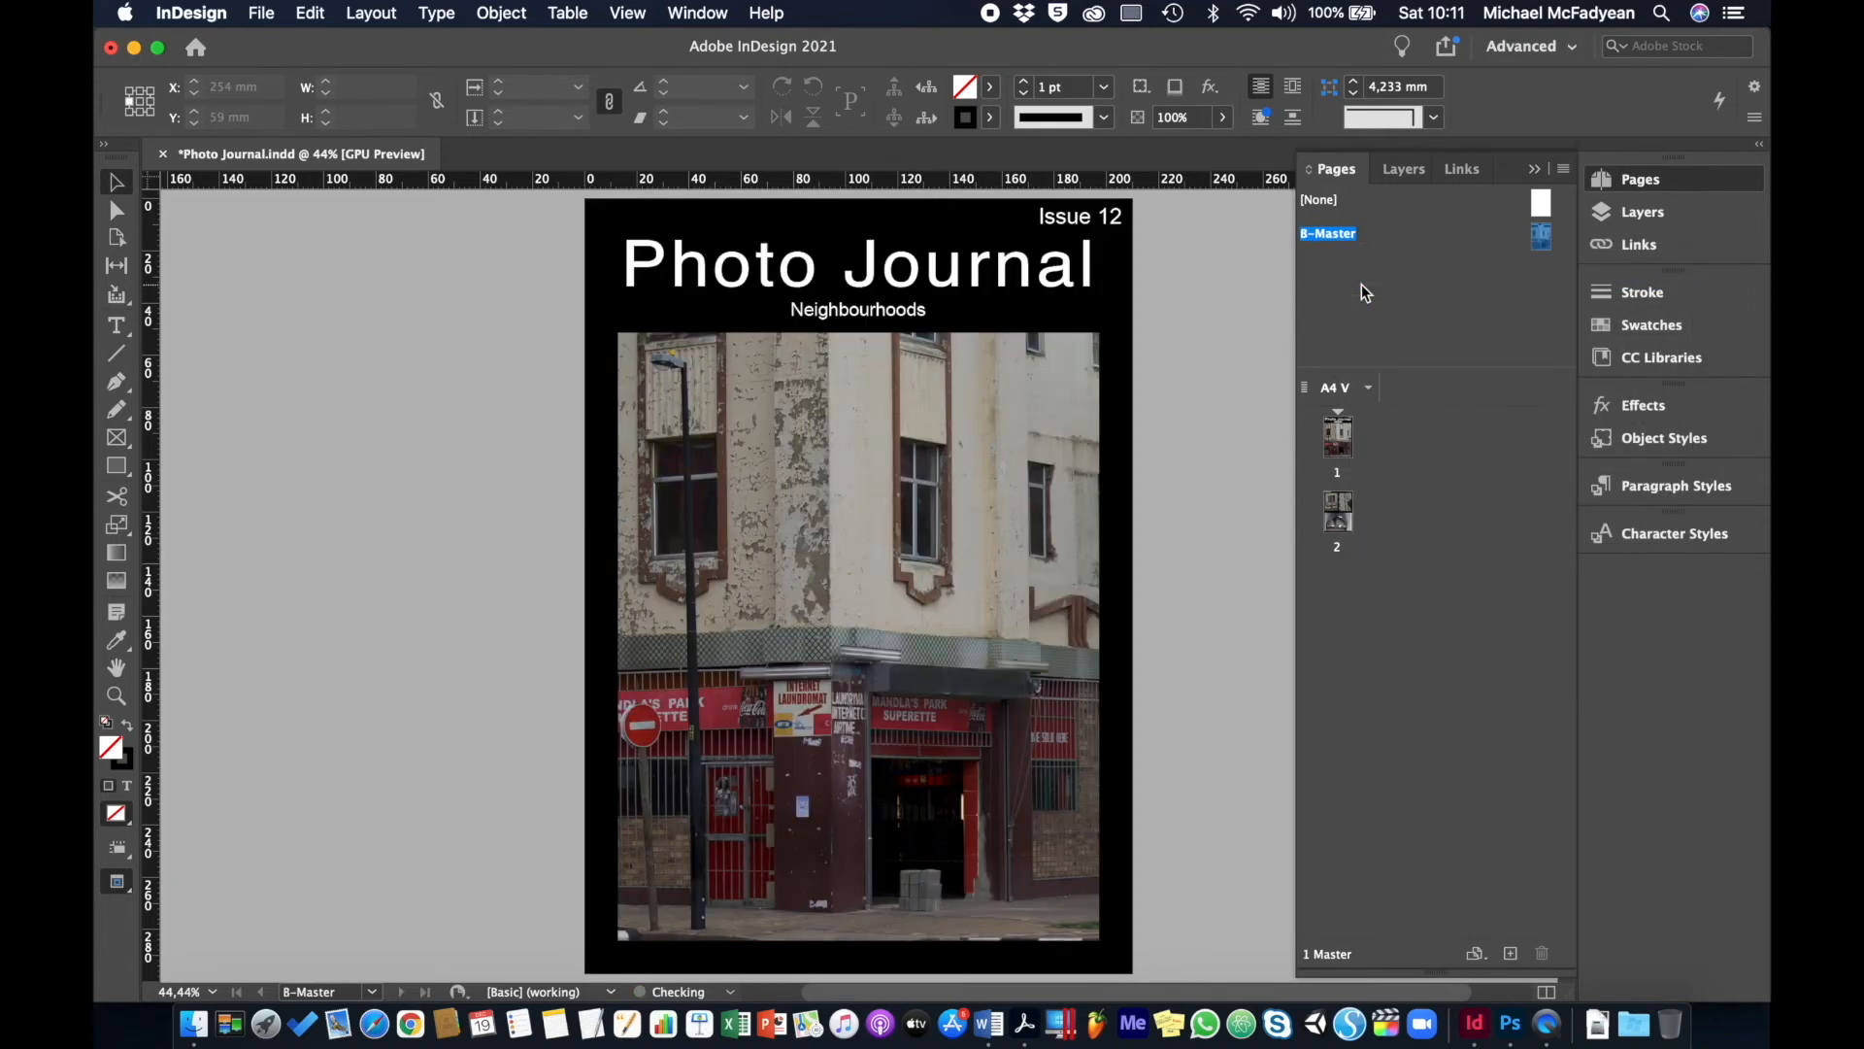
- In B-Master's Master Options, set prefix A and name Photo Journal Cover
right_click(1335, 239)
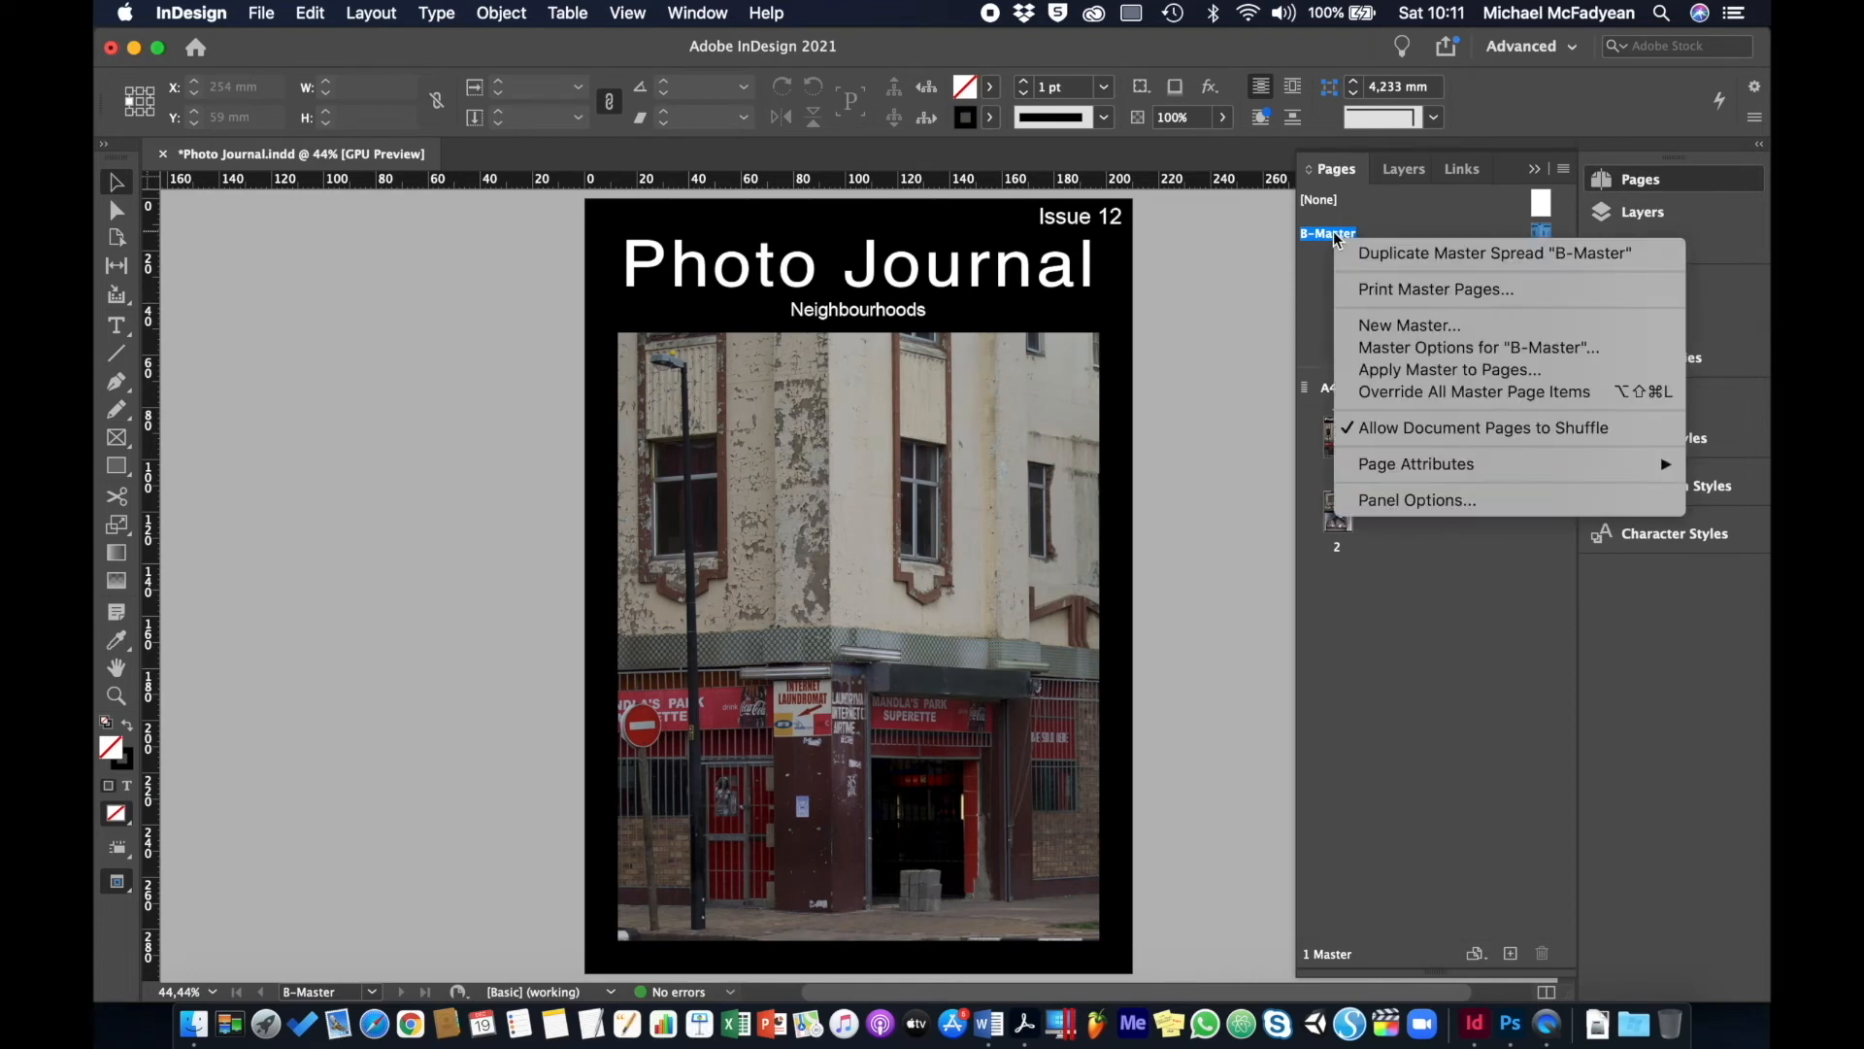
left_click(1378, 350)
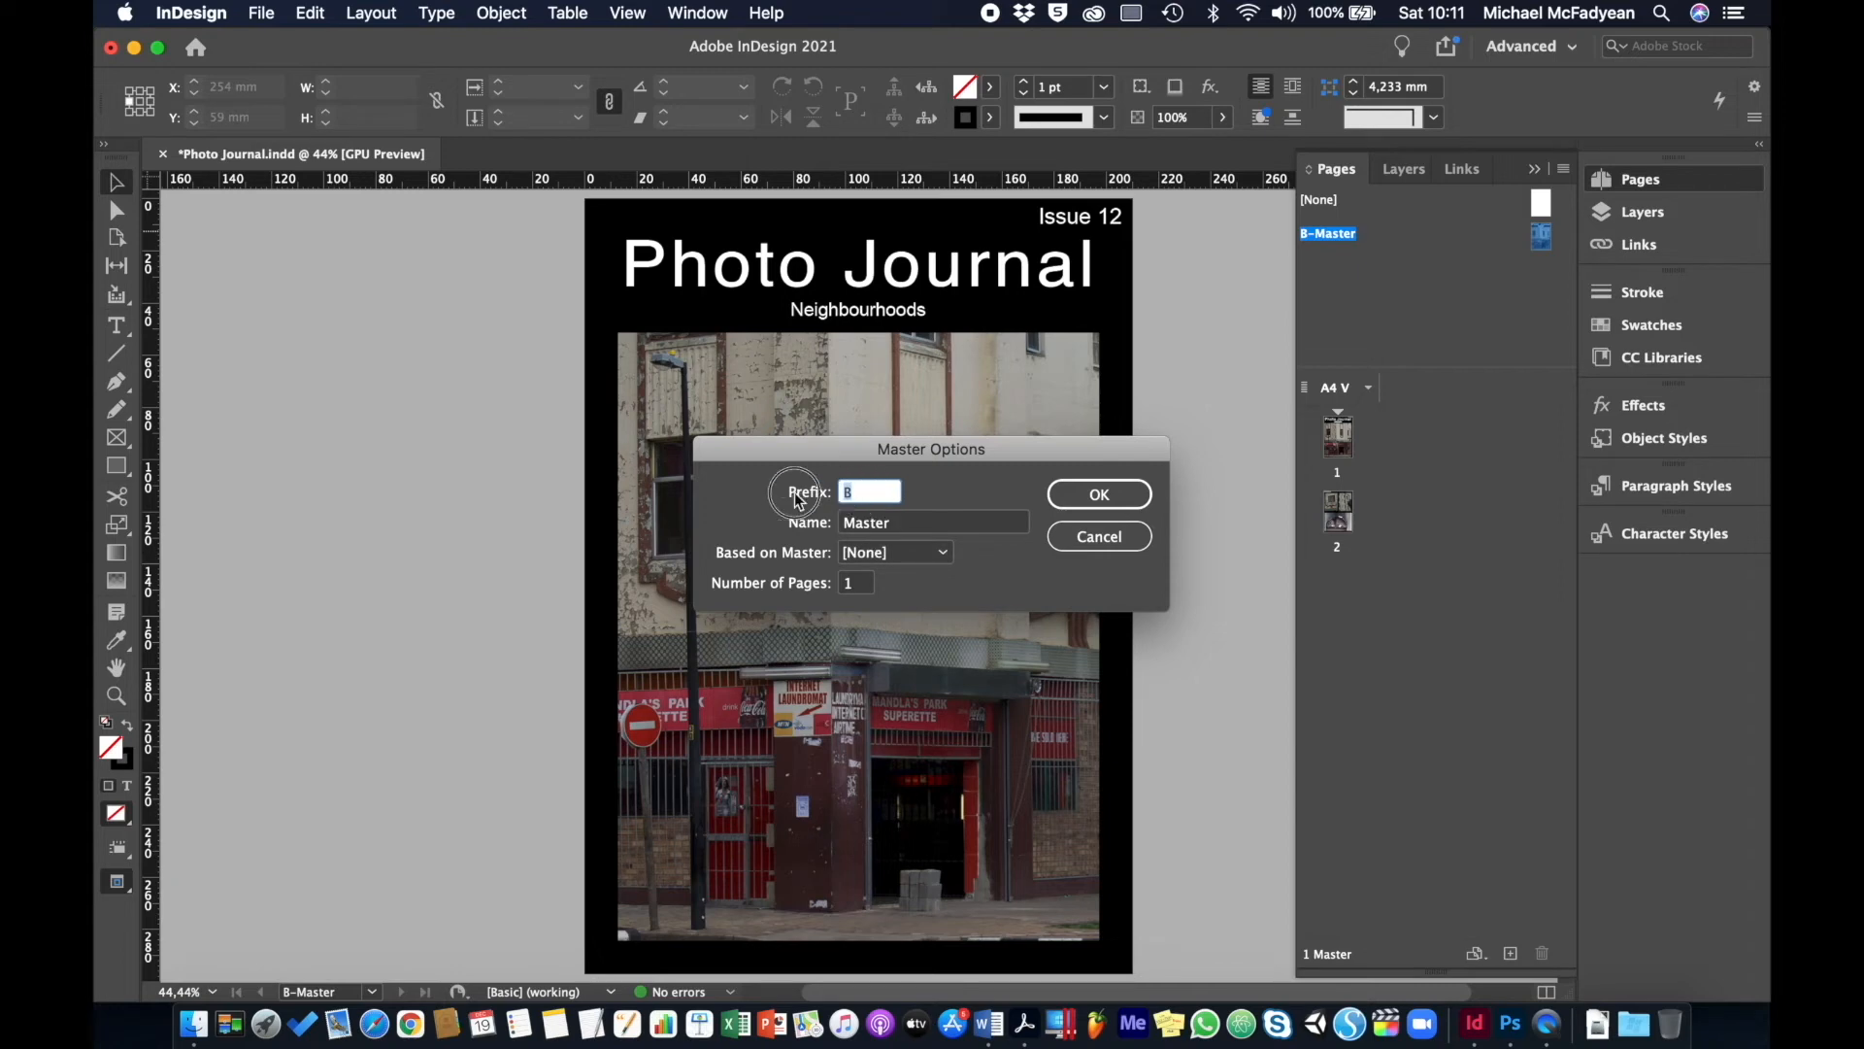
type("A")
double_click(905, 522)
type("Ph")
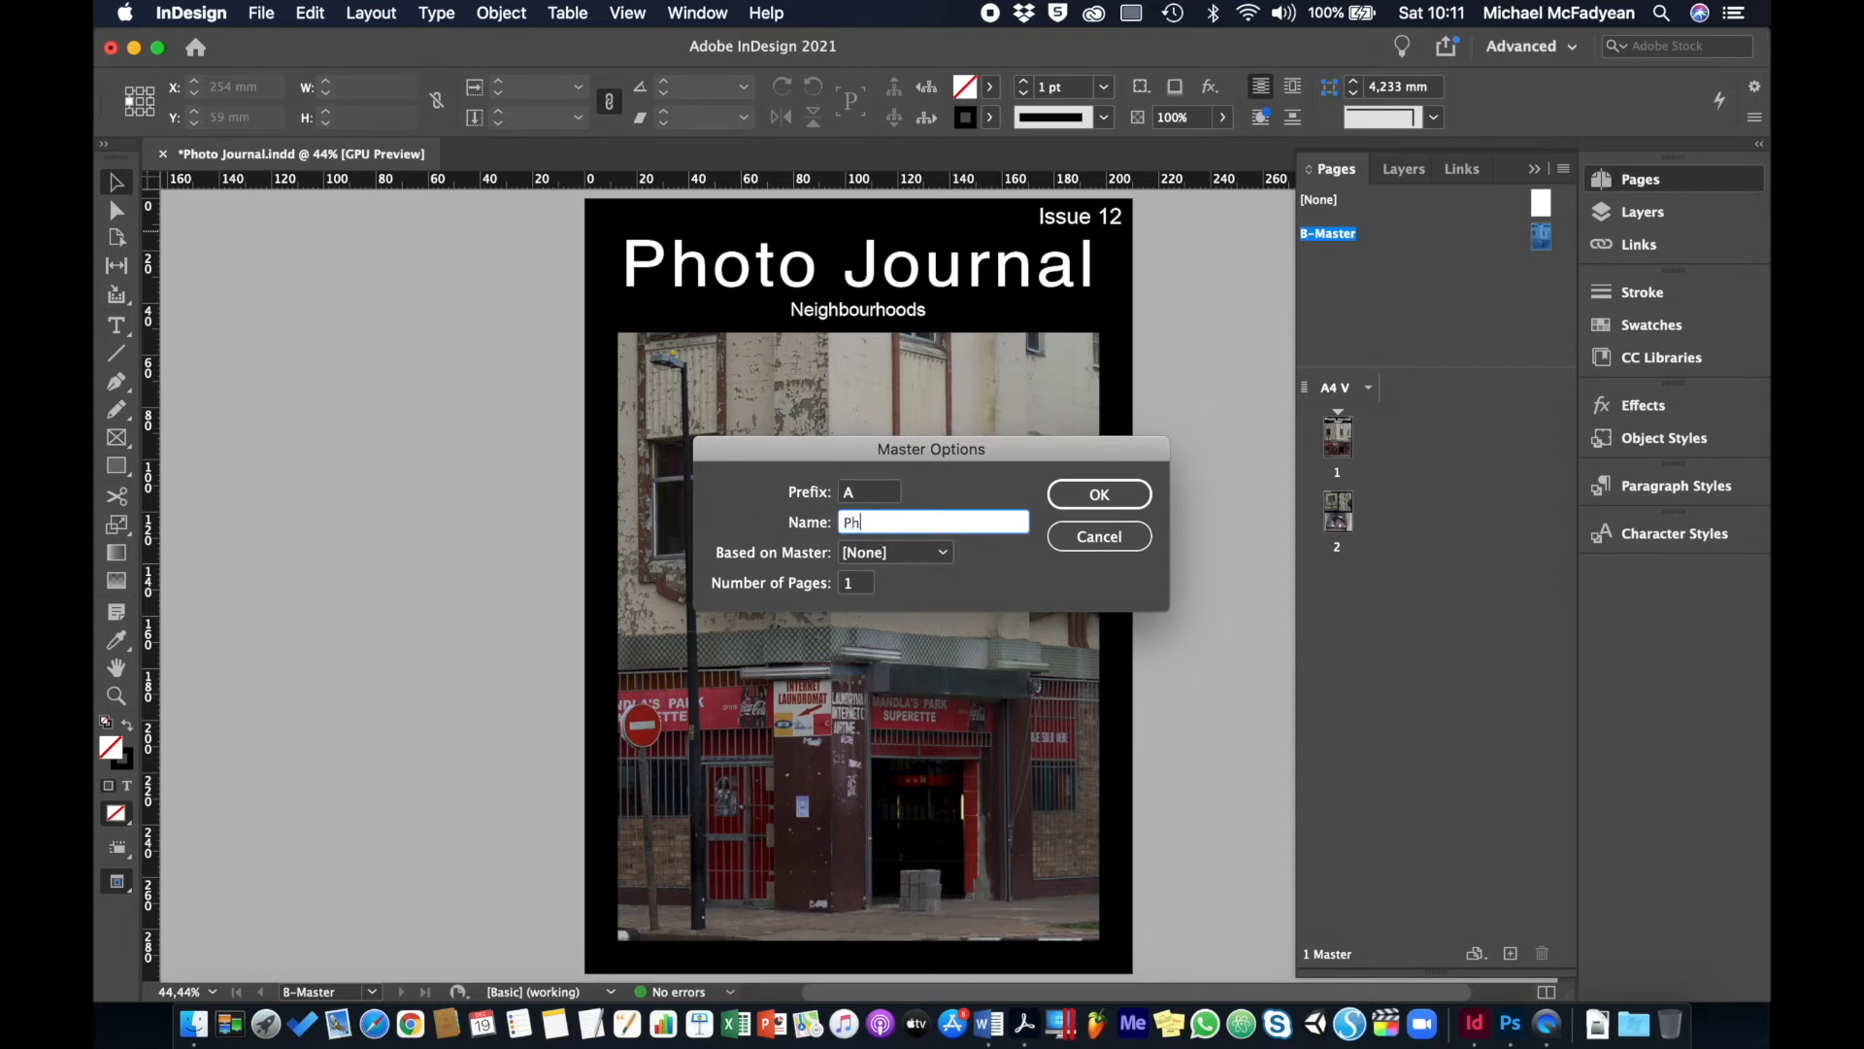
type("oto Journal Cover")
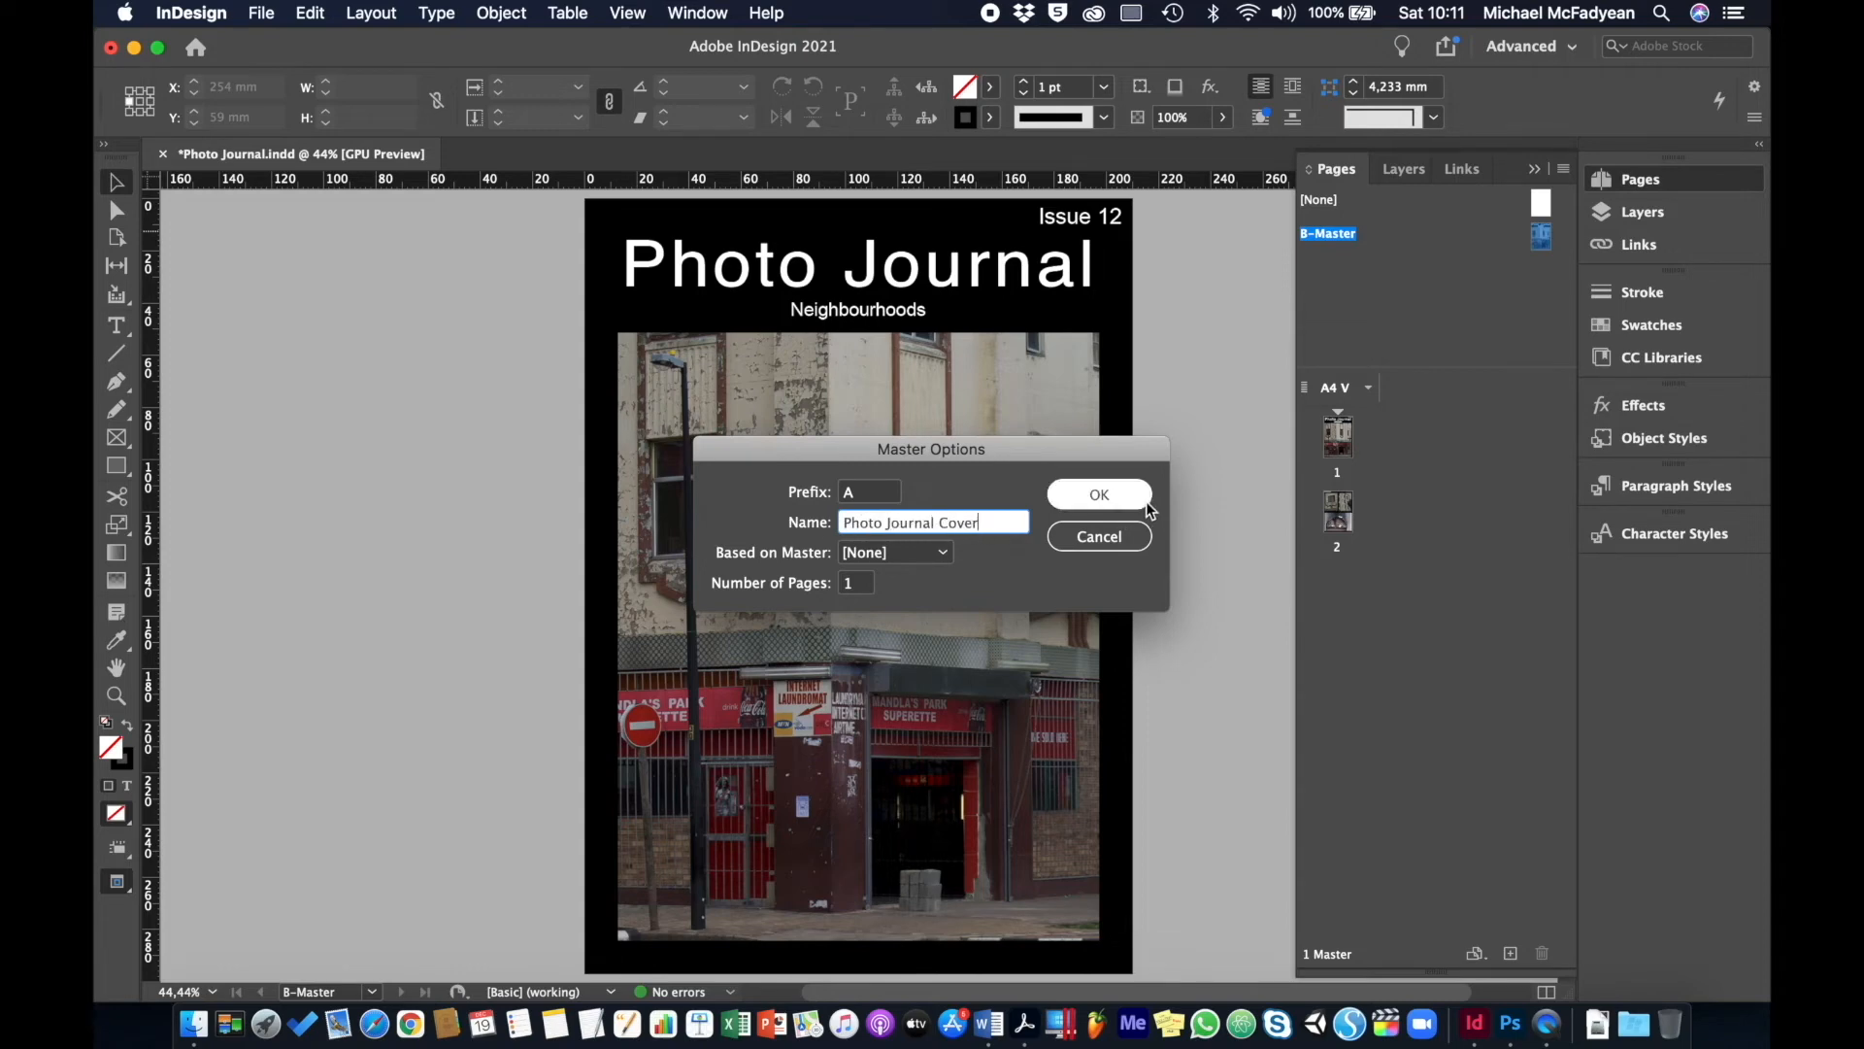
left_click(1114, 499)
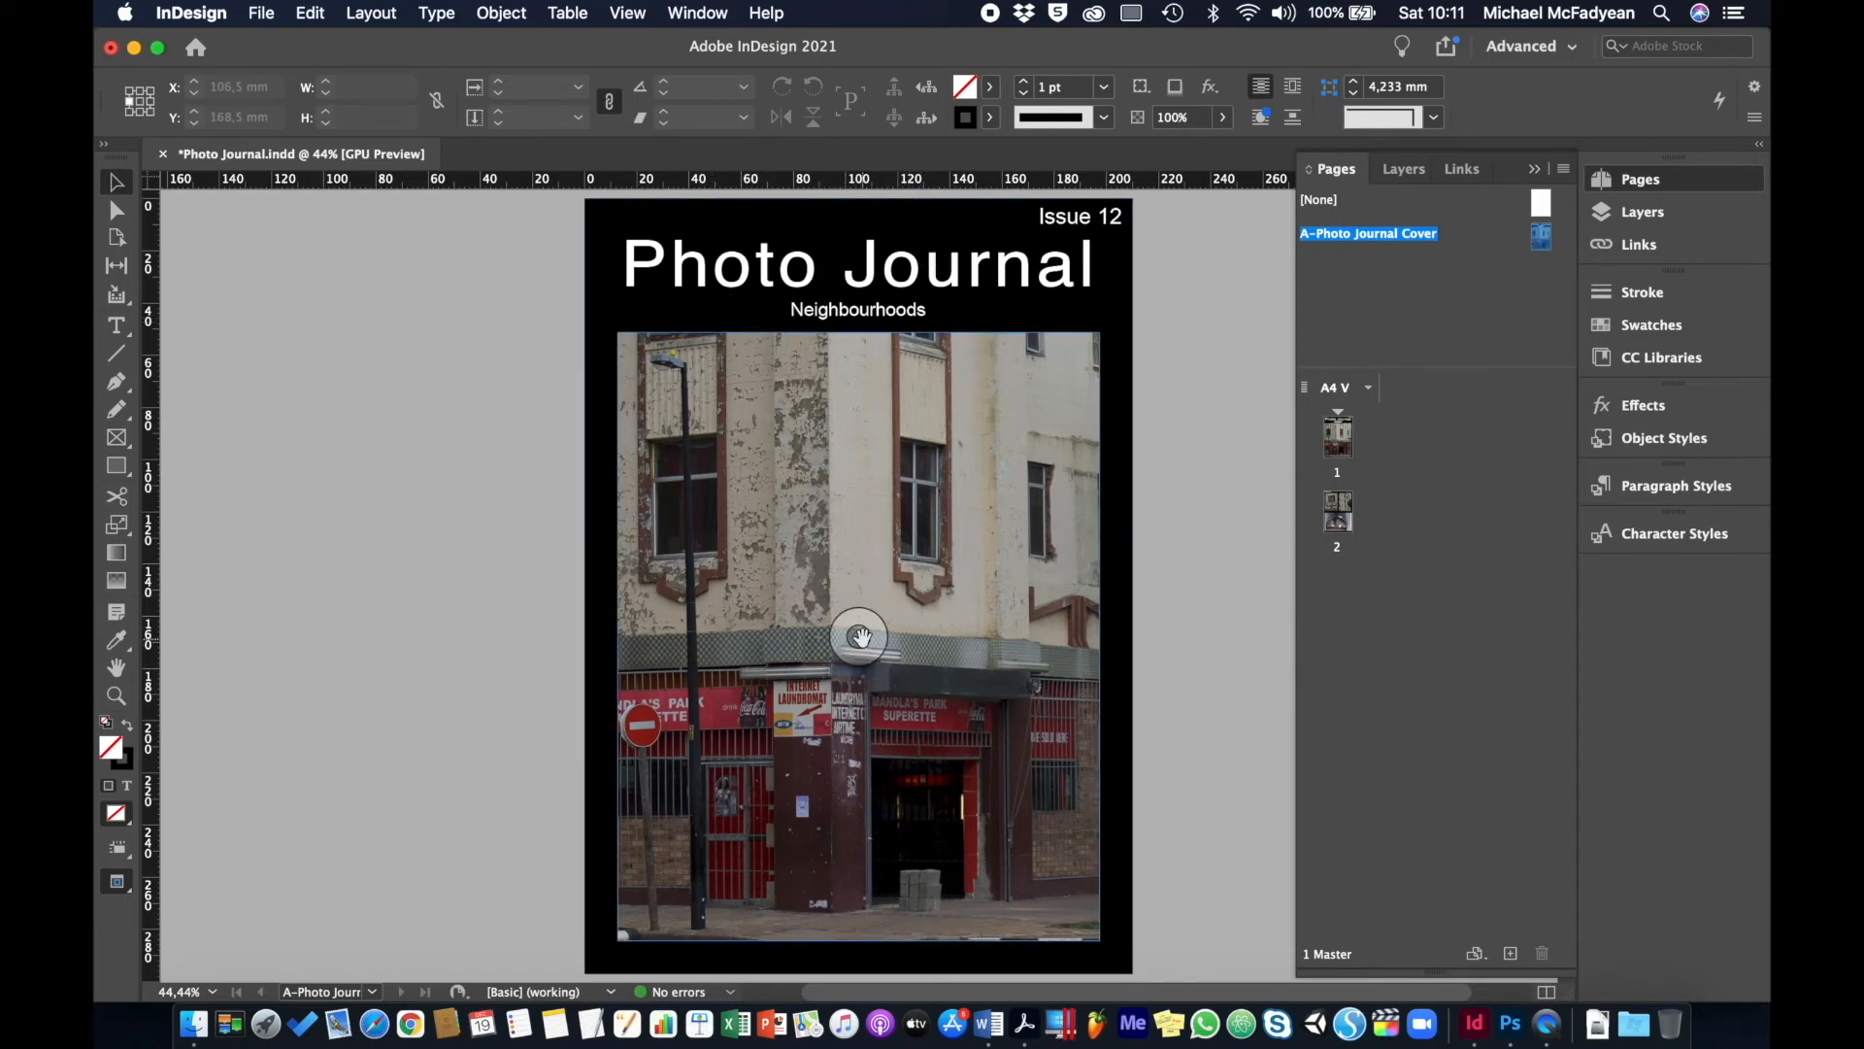
- Delete the cover photo and fill the empty frame with a Black 20% tint
left_click(860, 636)
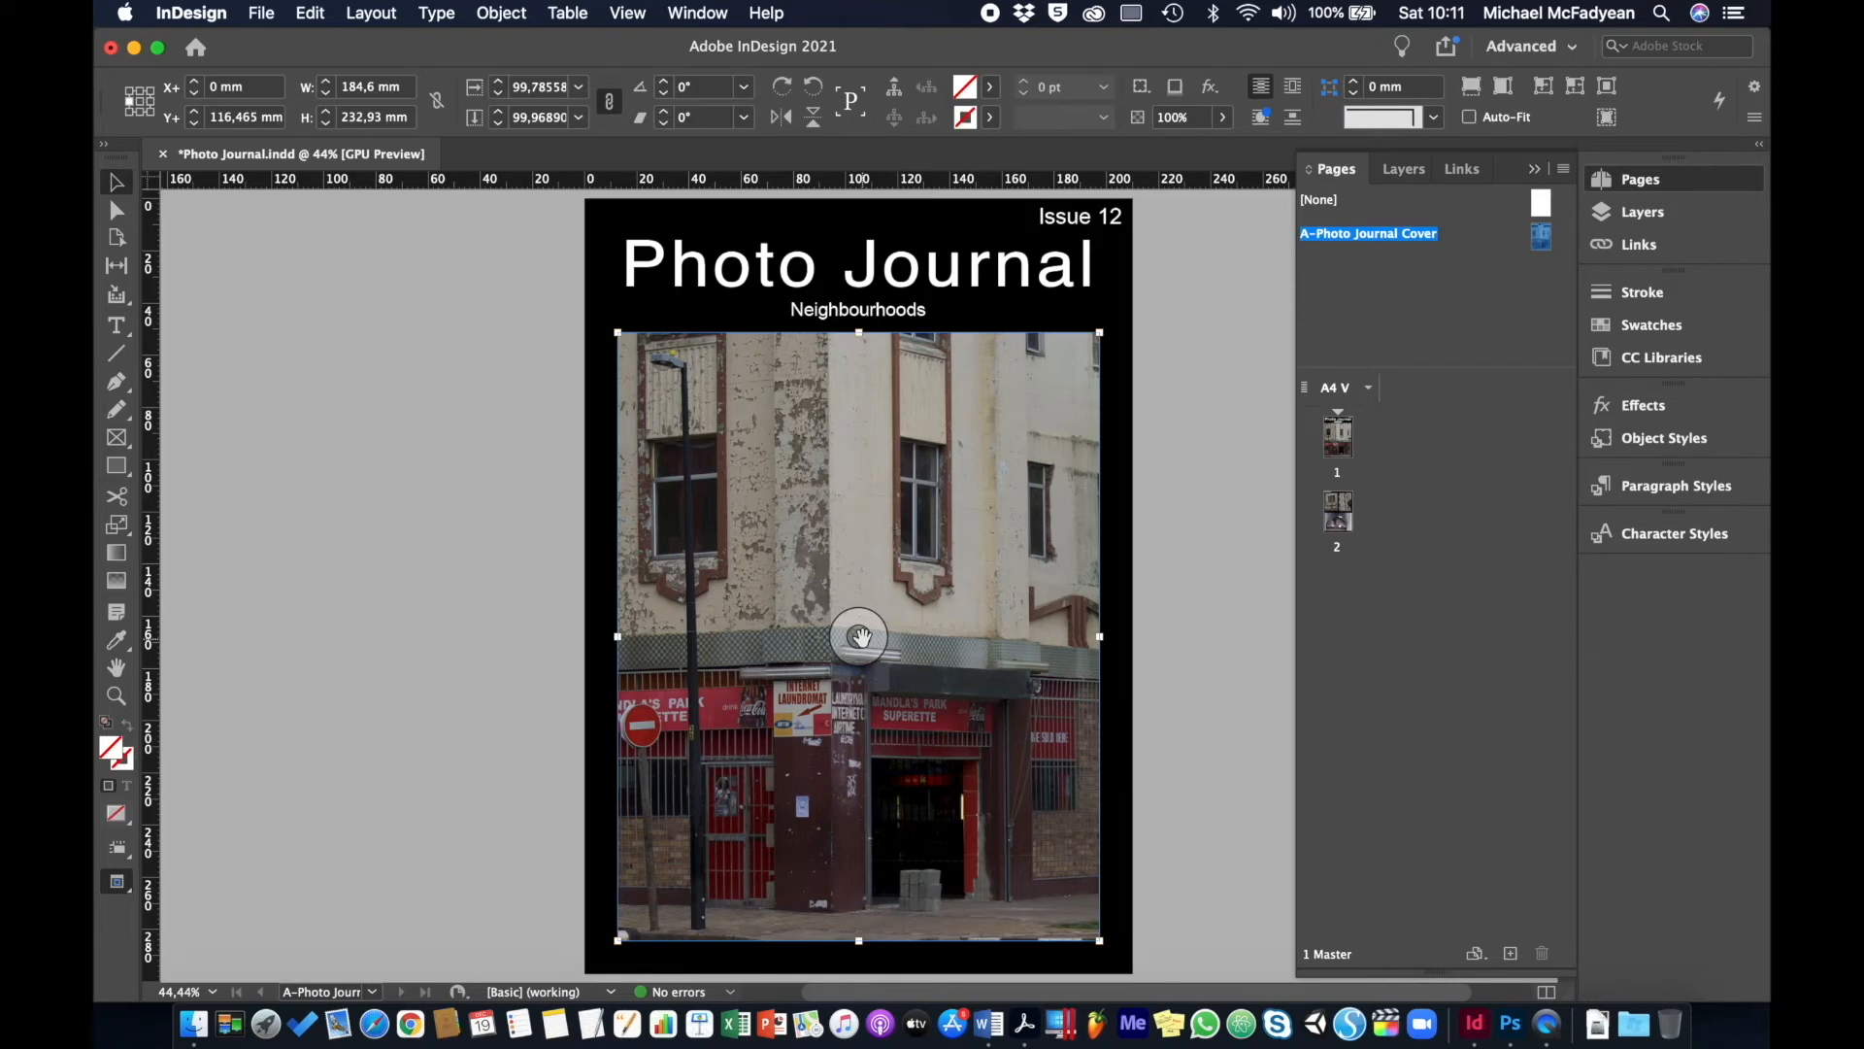
key("Delete")
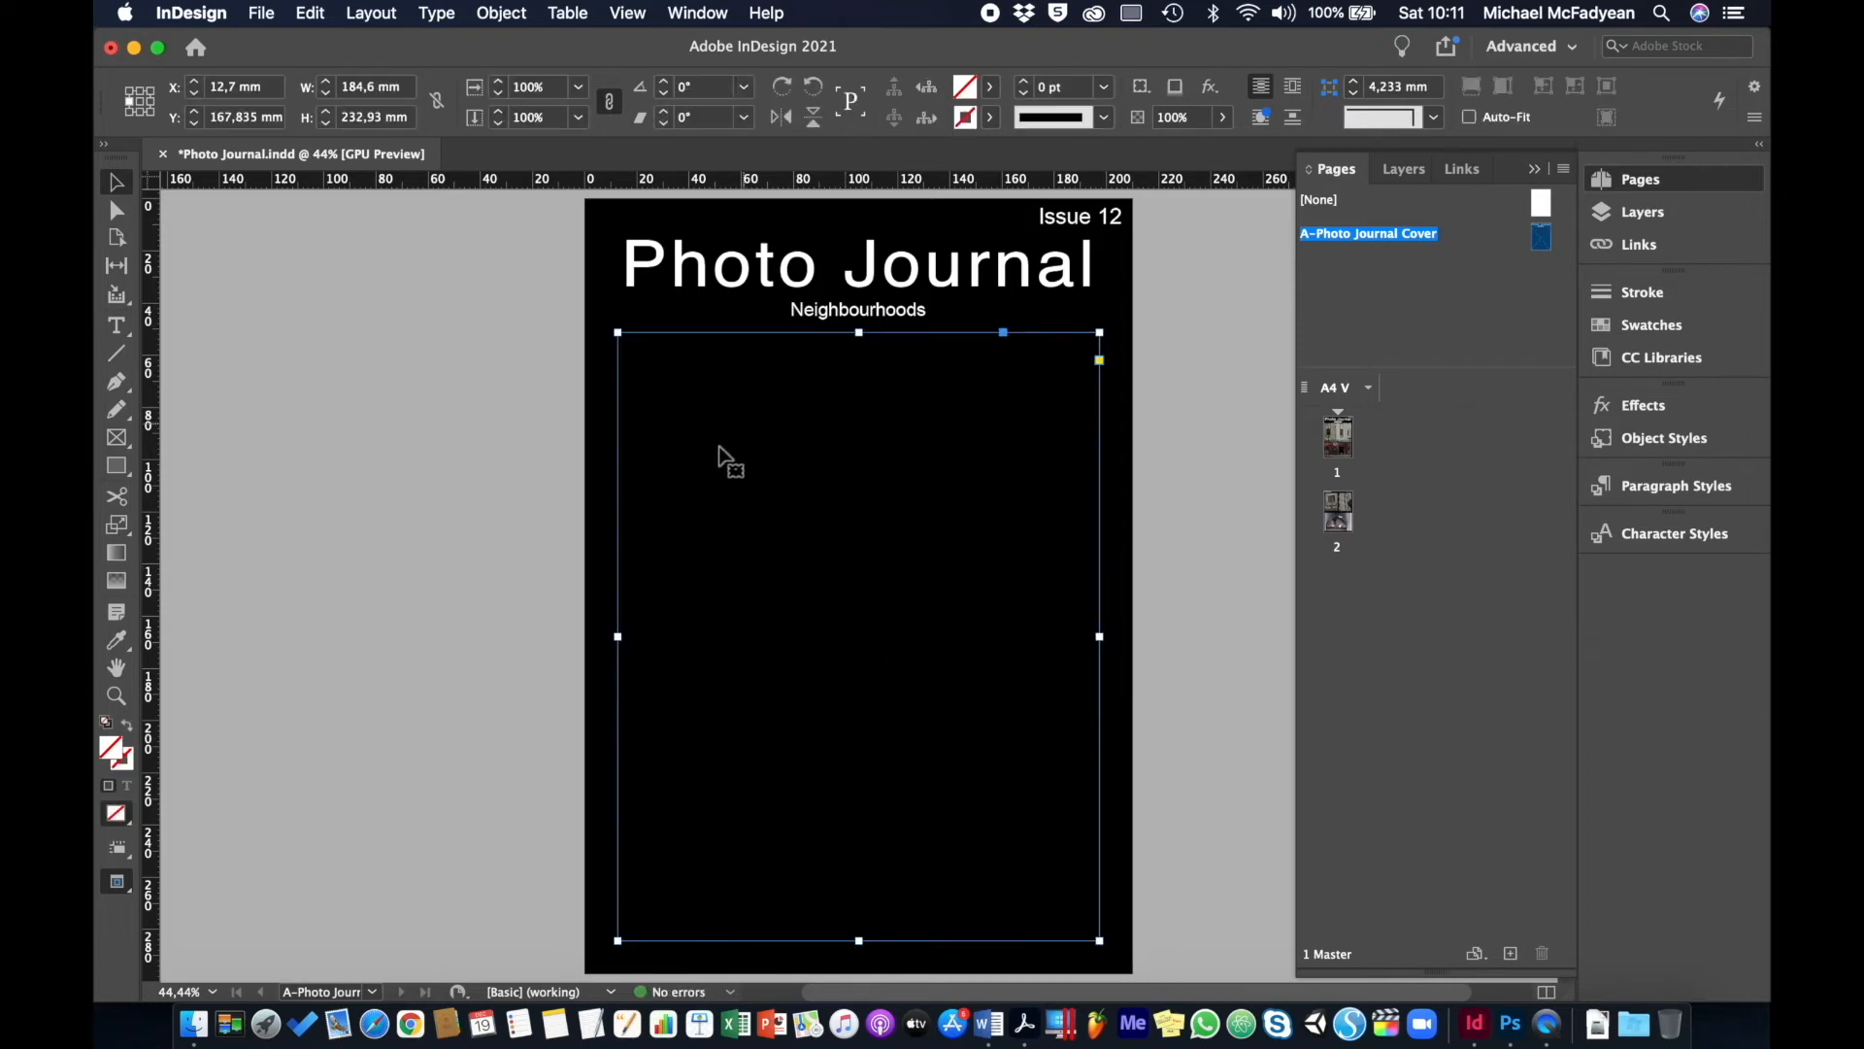
left_click(965, 91)
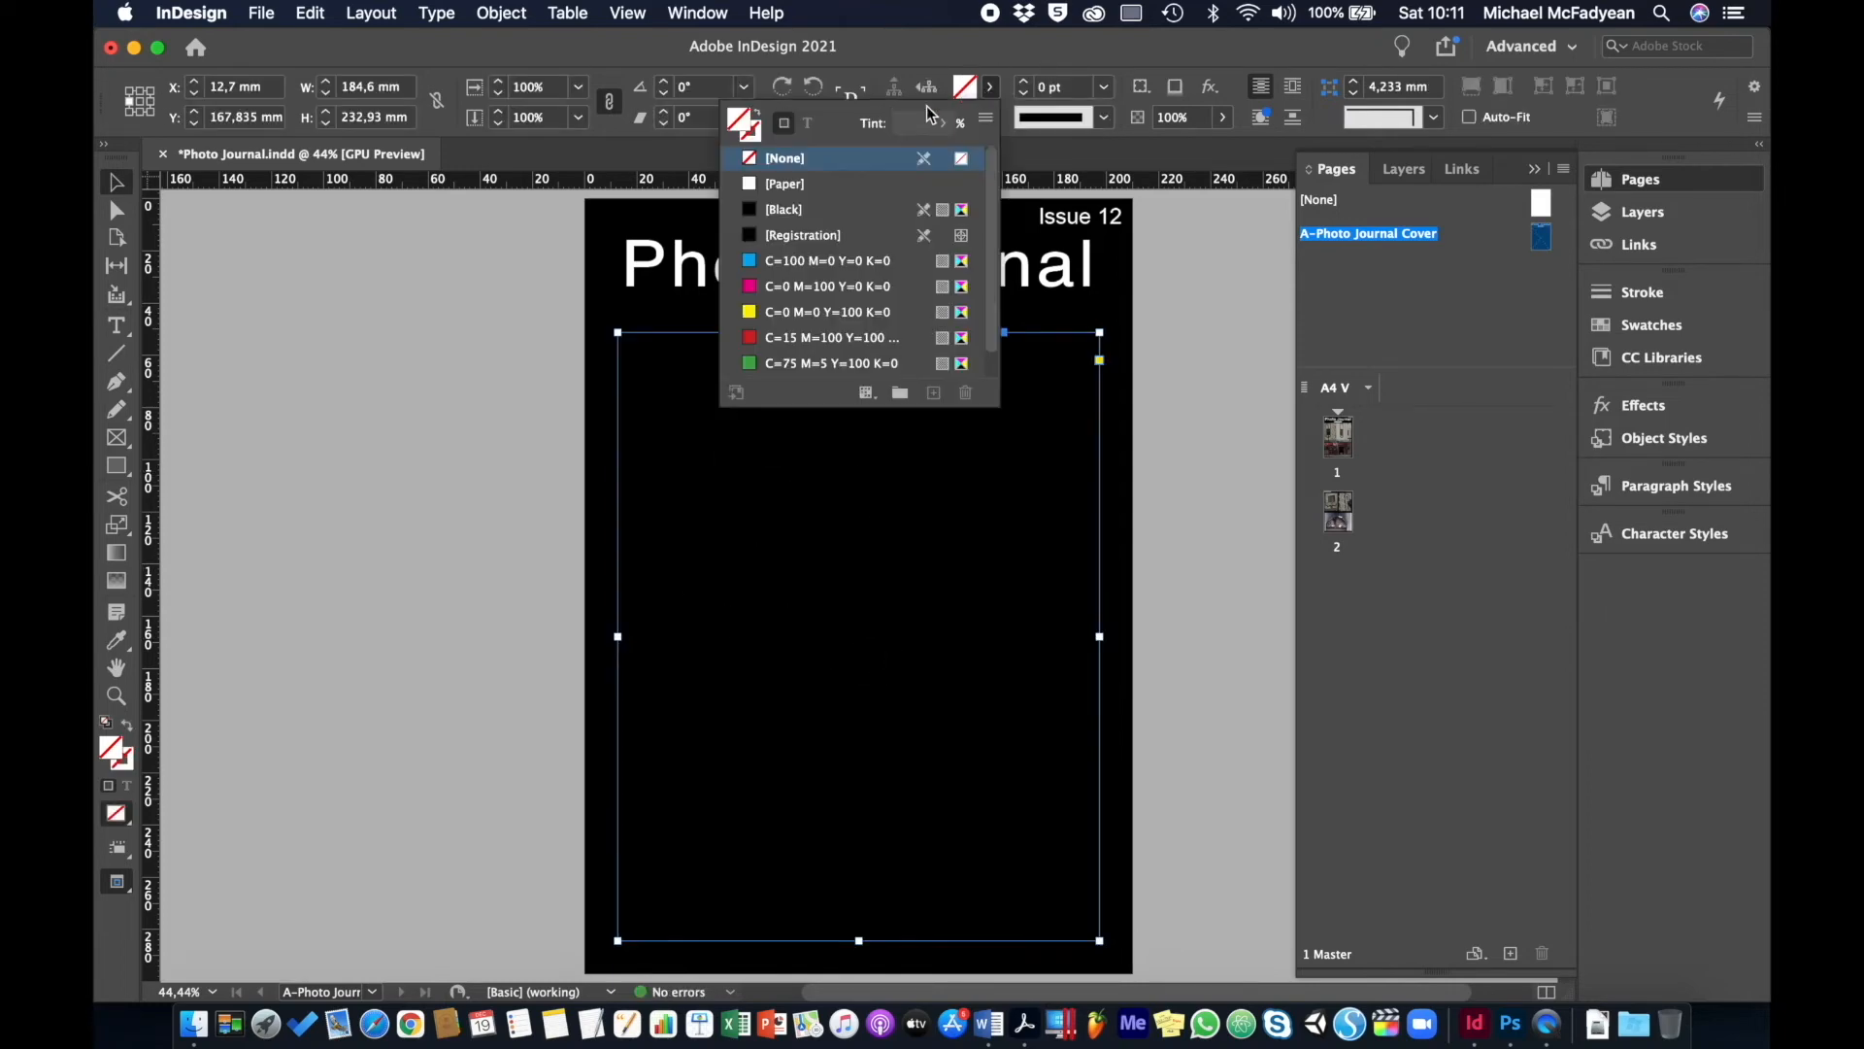
left_click(816, 207)
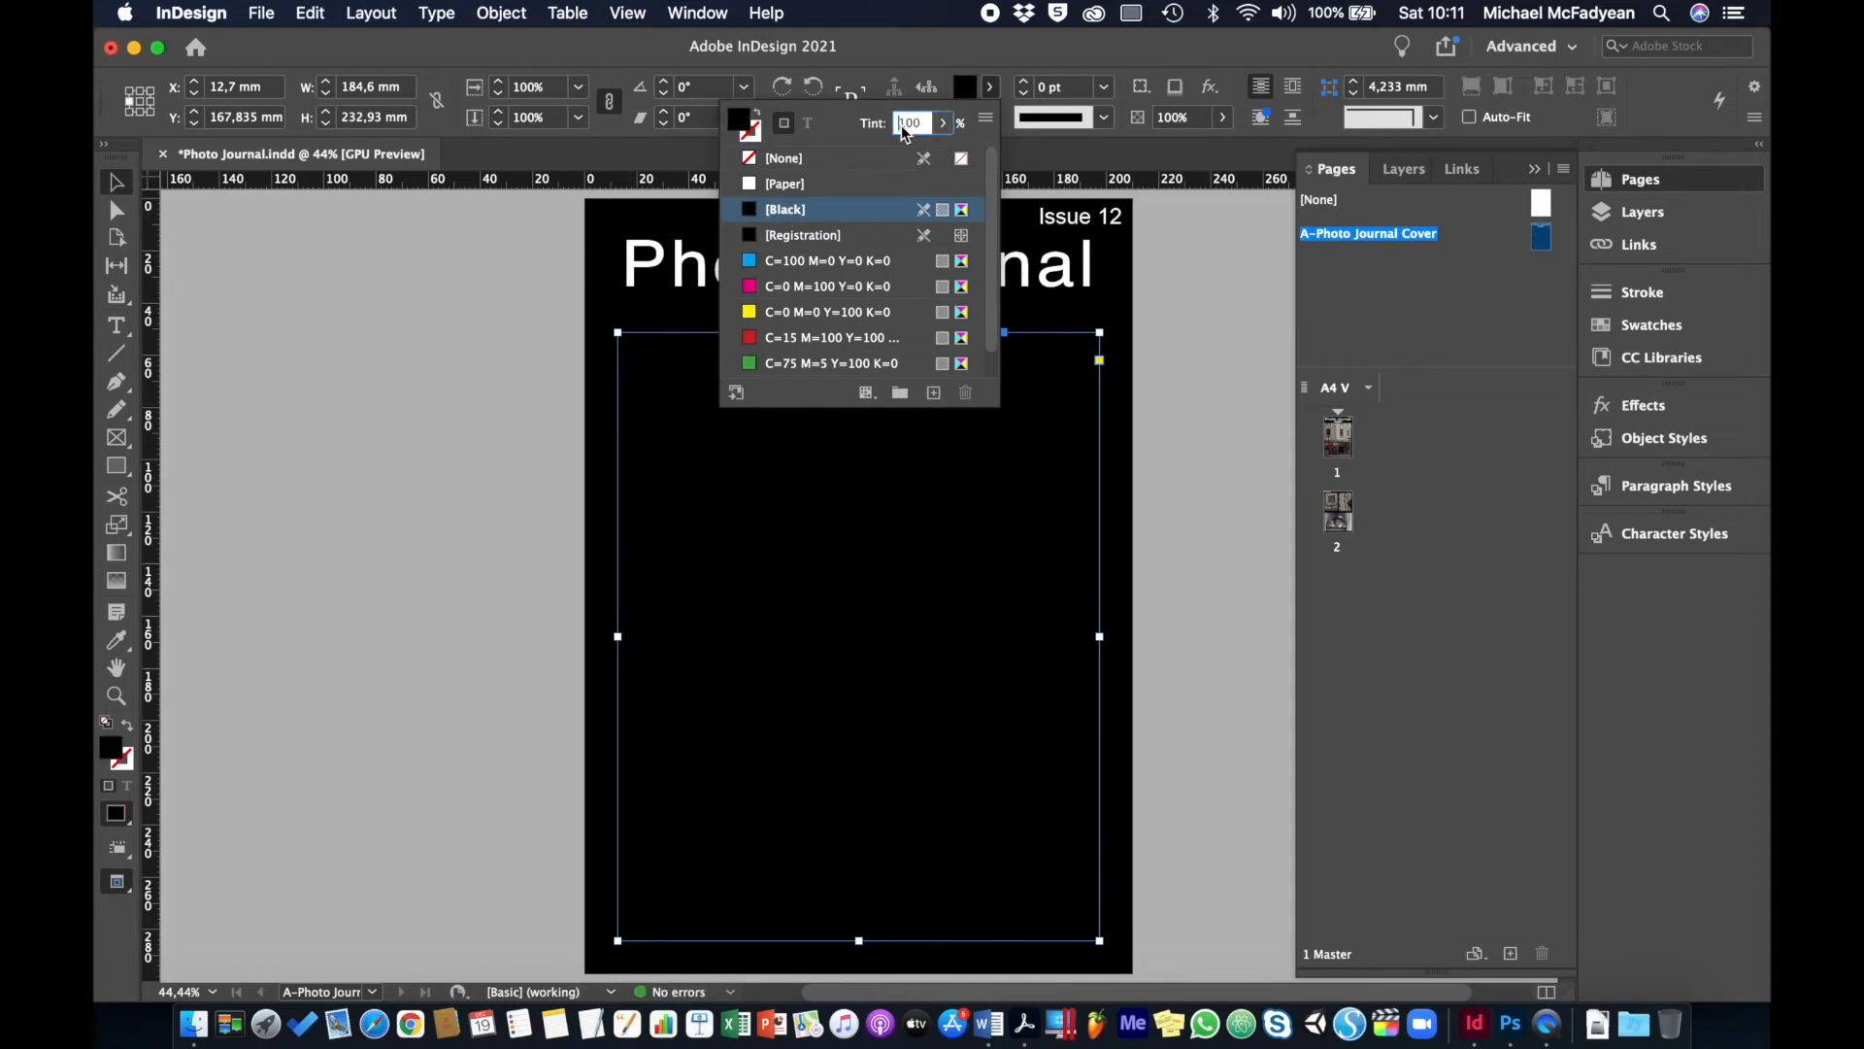
key("Return")
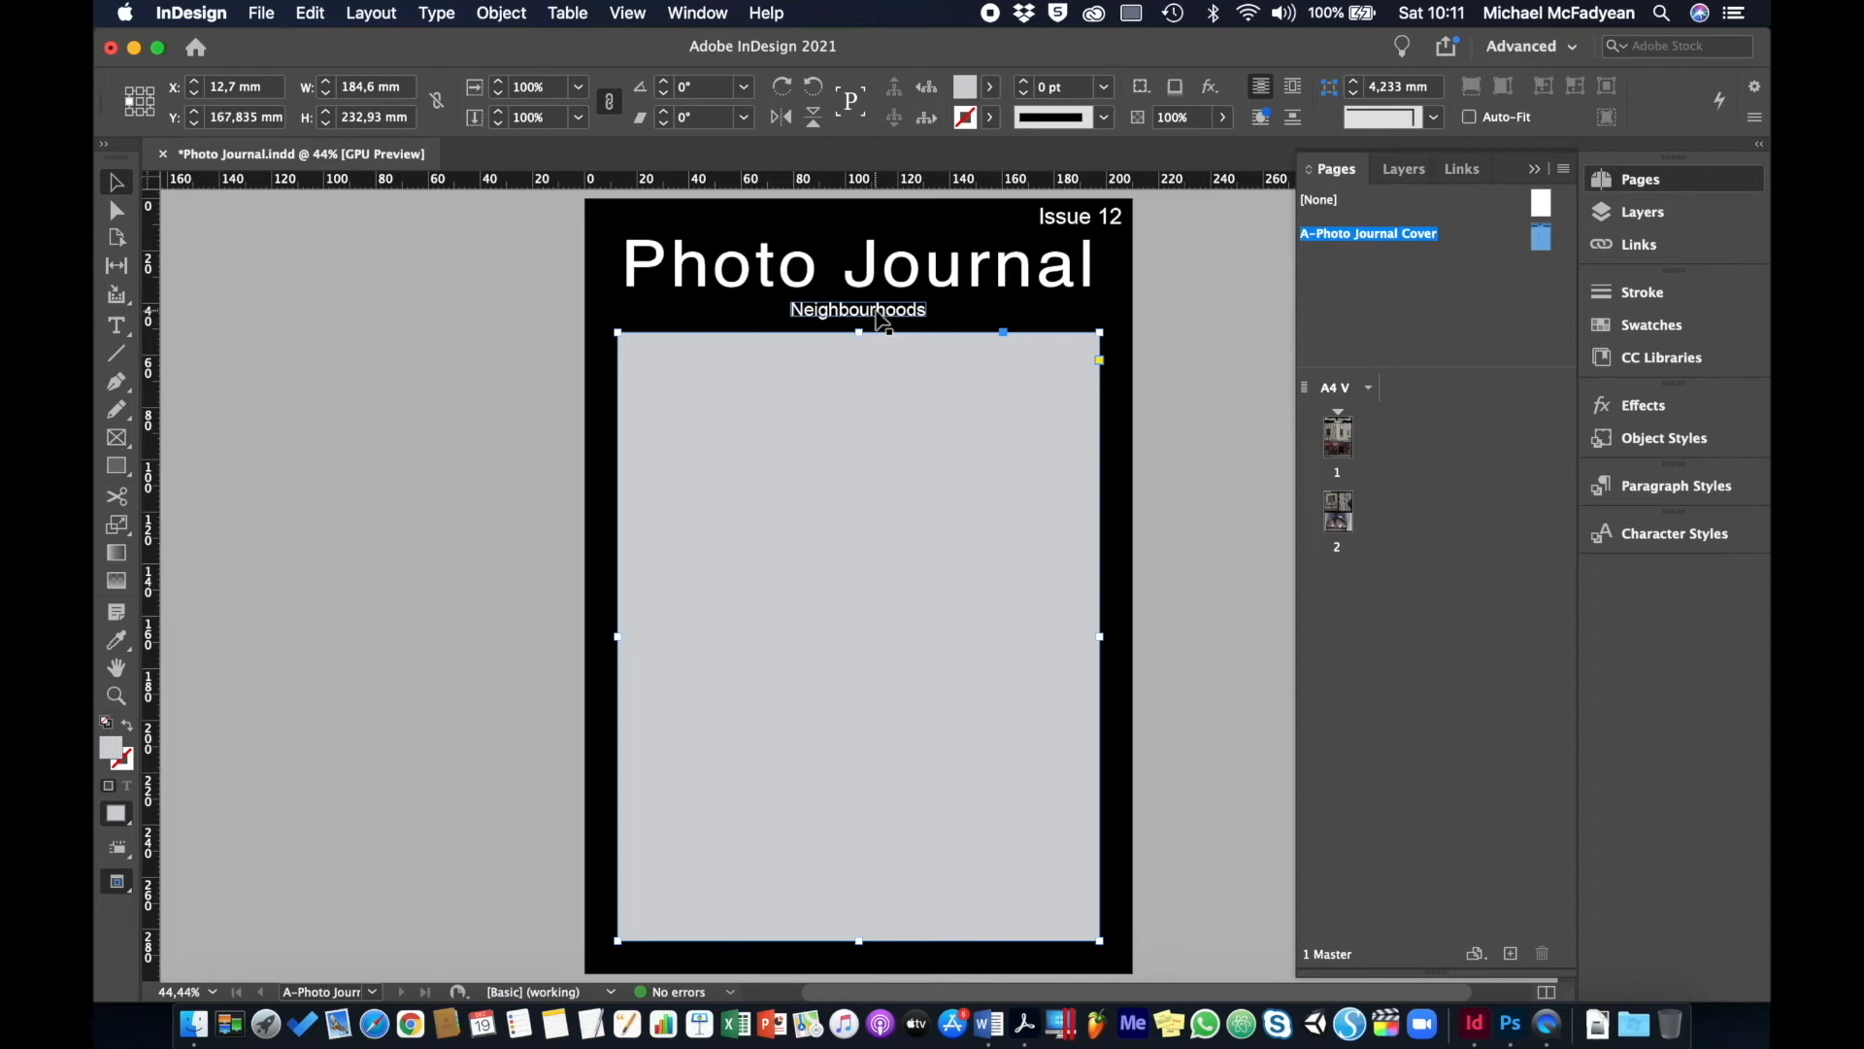
- Change the subtitle to [theme], the issue number to XX, and widen the Issue frame
double_click(876, 311)
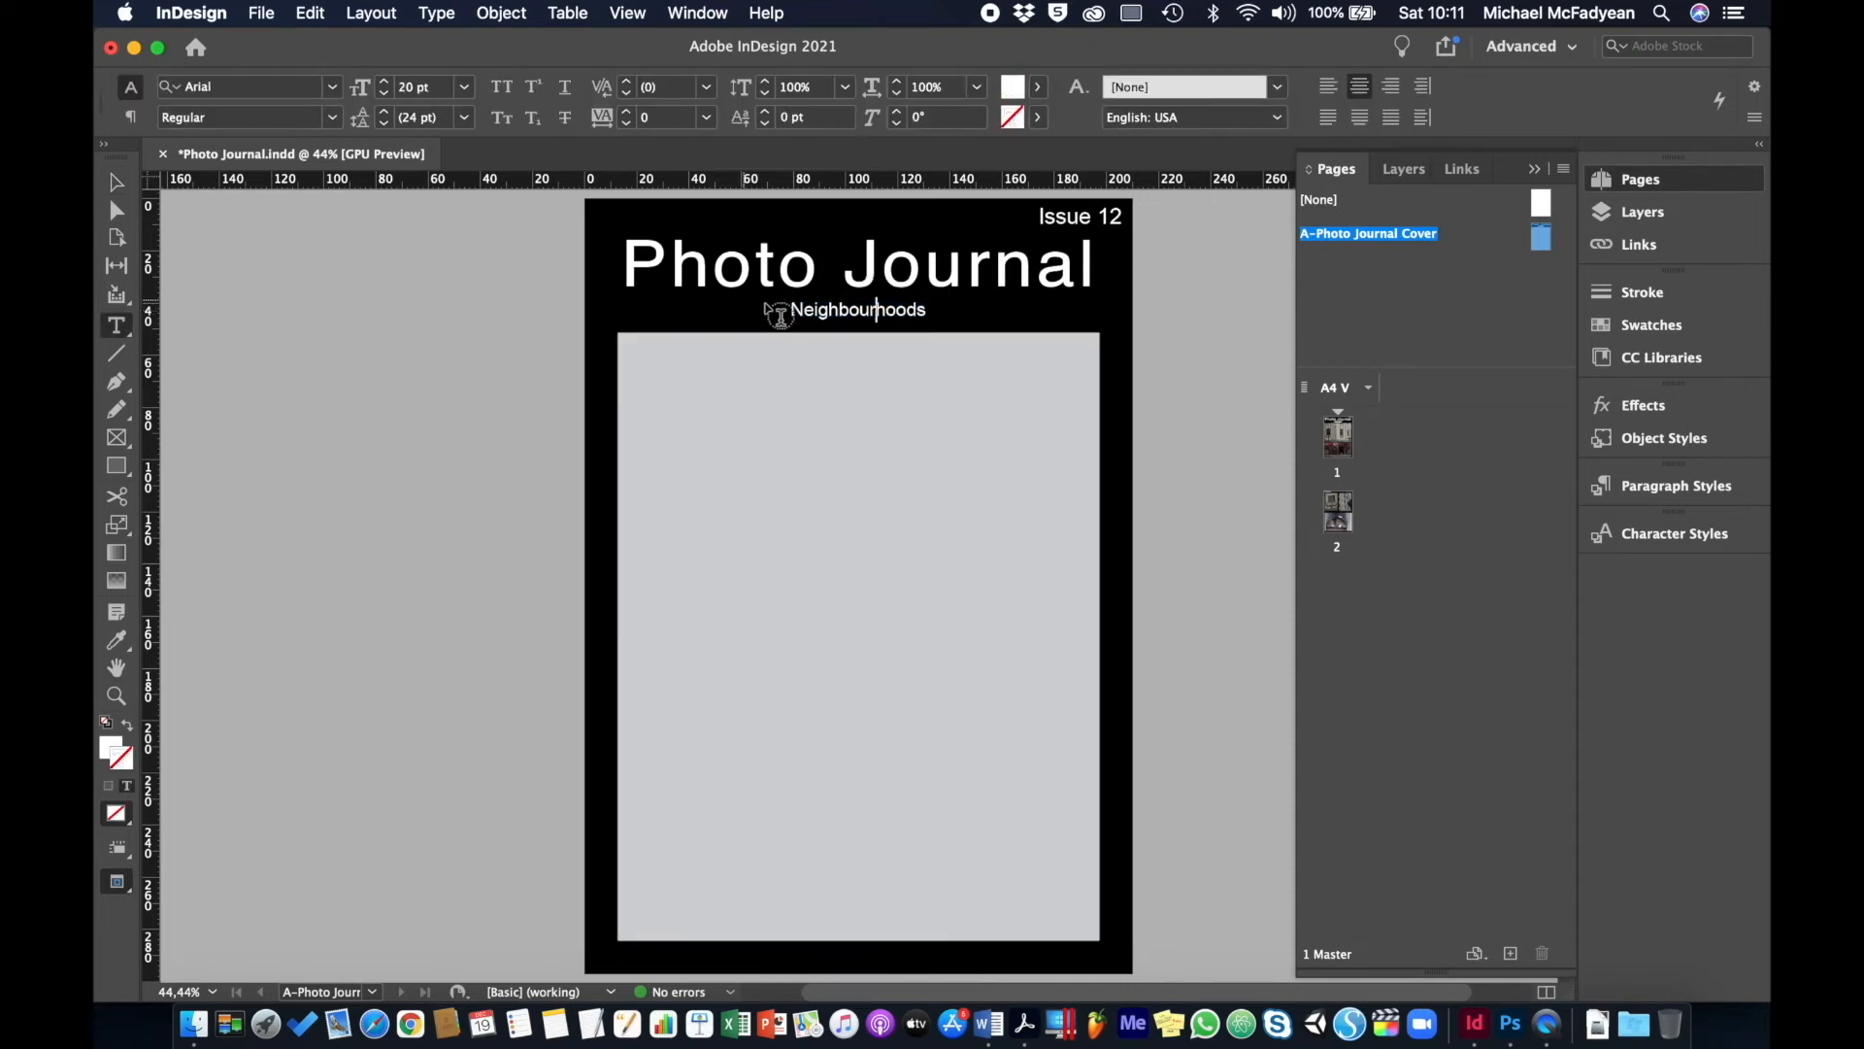
double_click(817, 309)
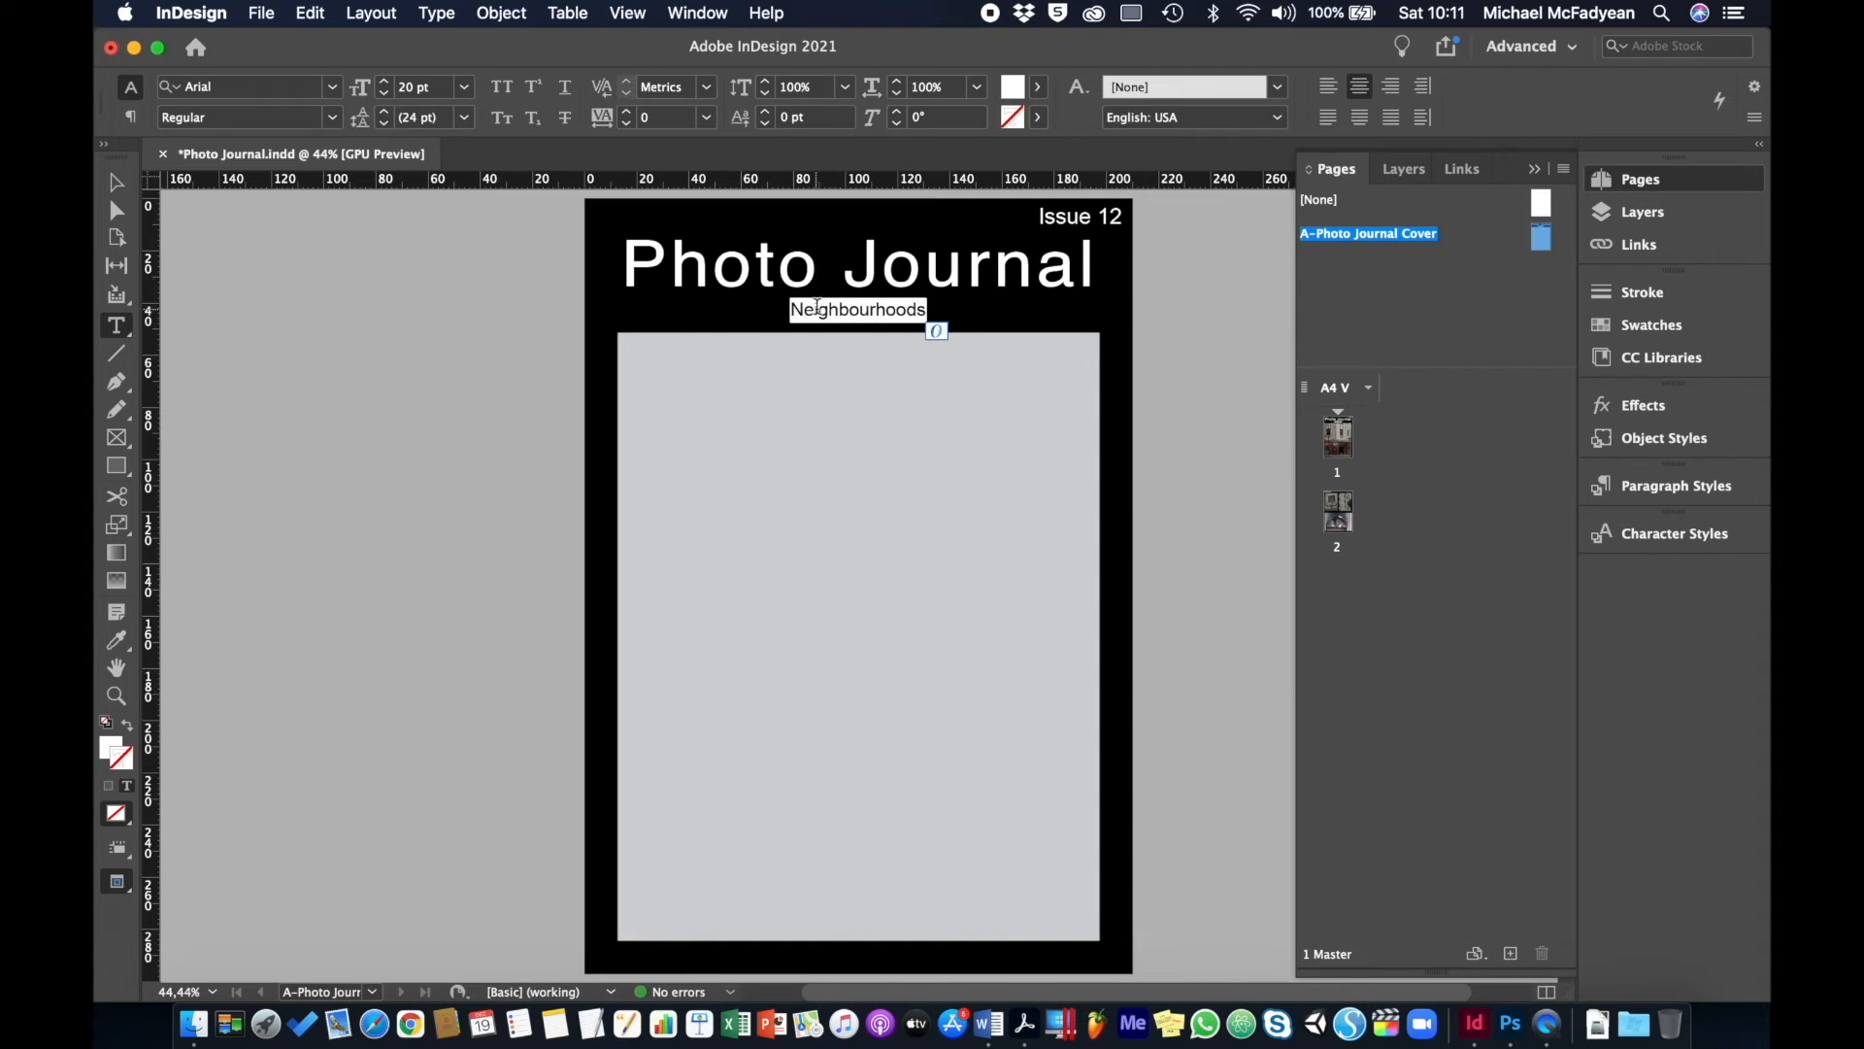
type("[")
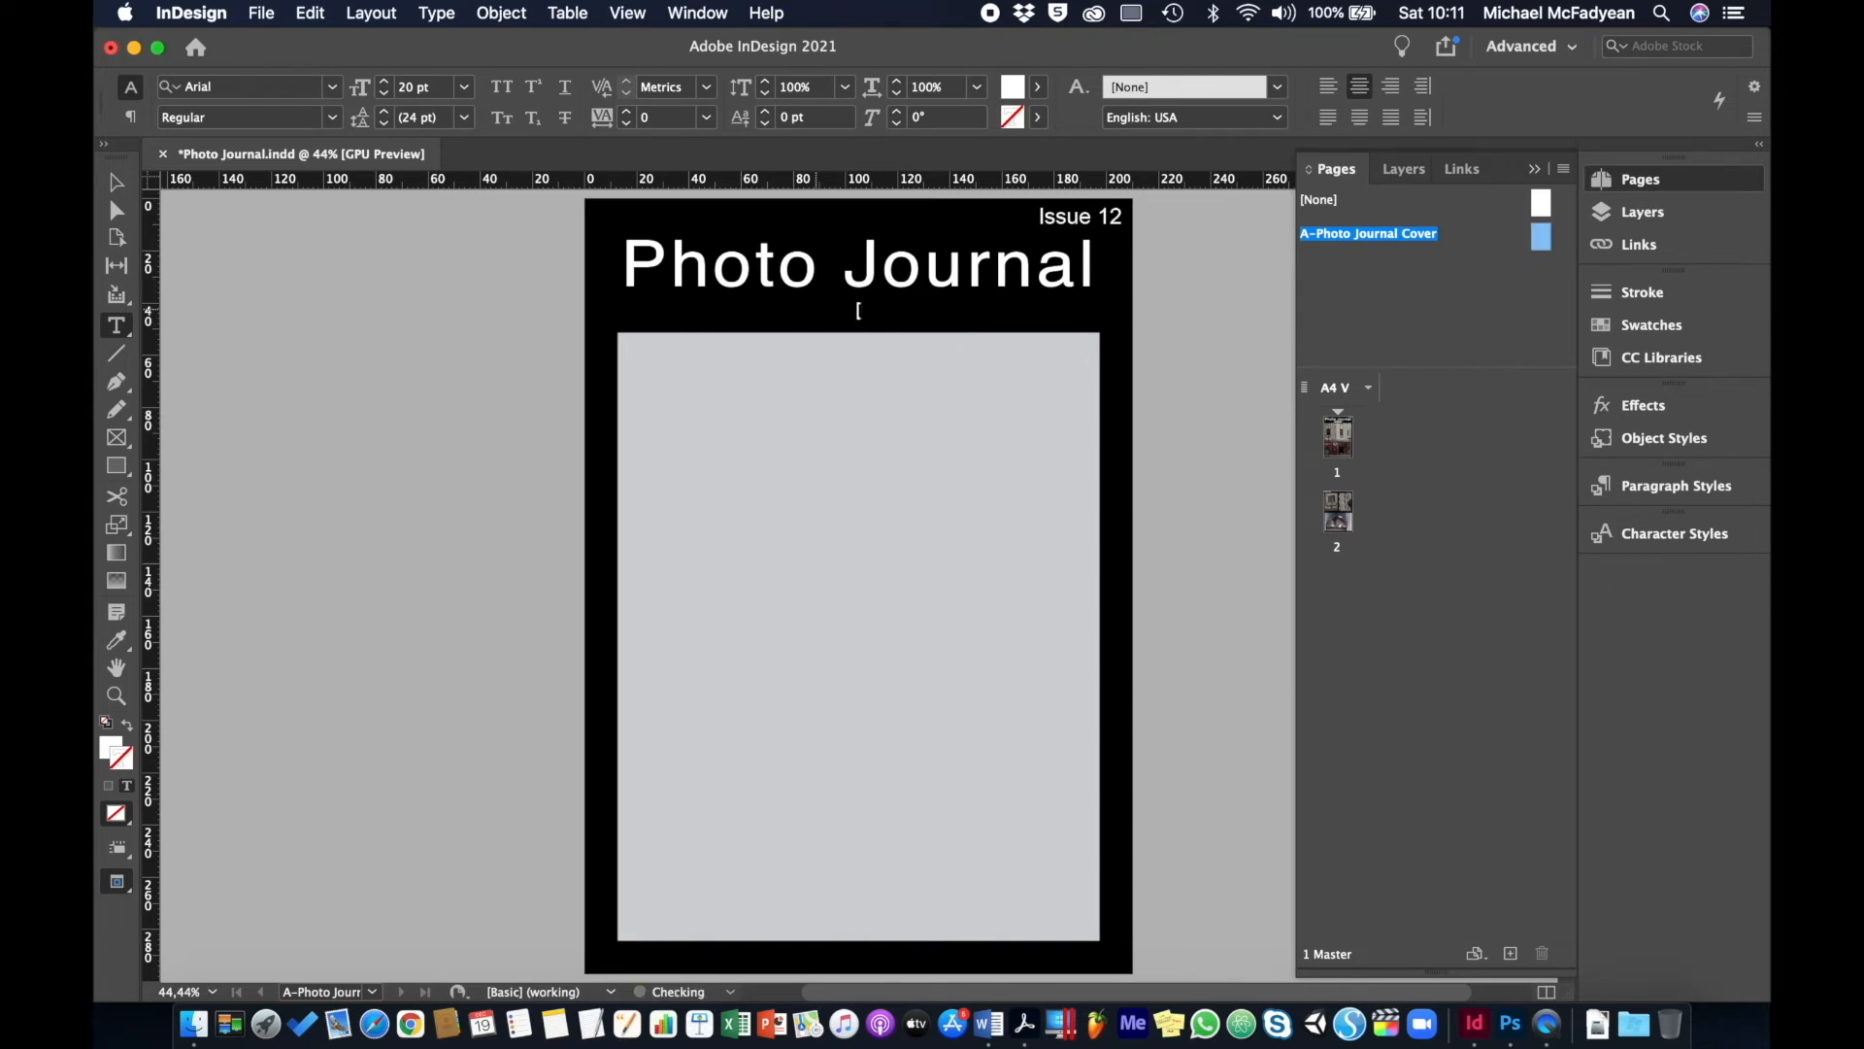
type("theme]")
left_click_drag(1103, 218, 1126, 217)
key("BackSpace")
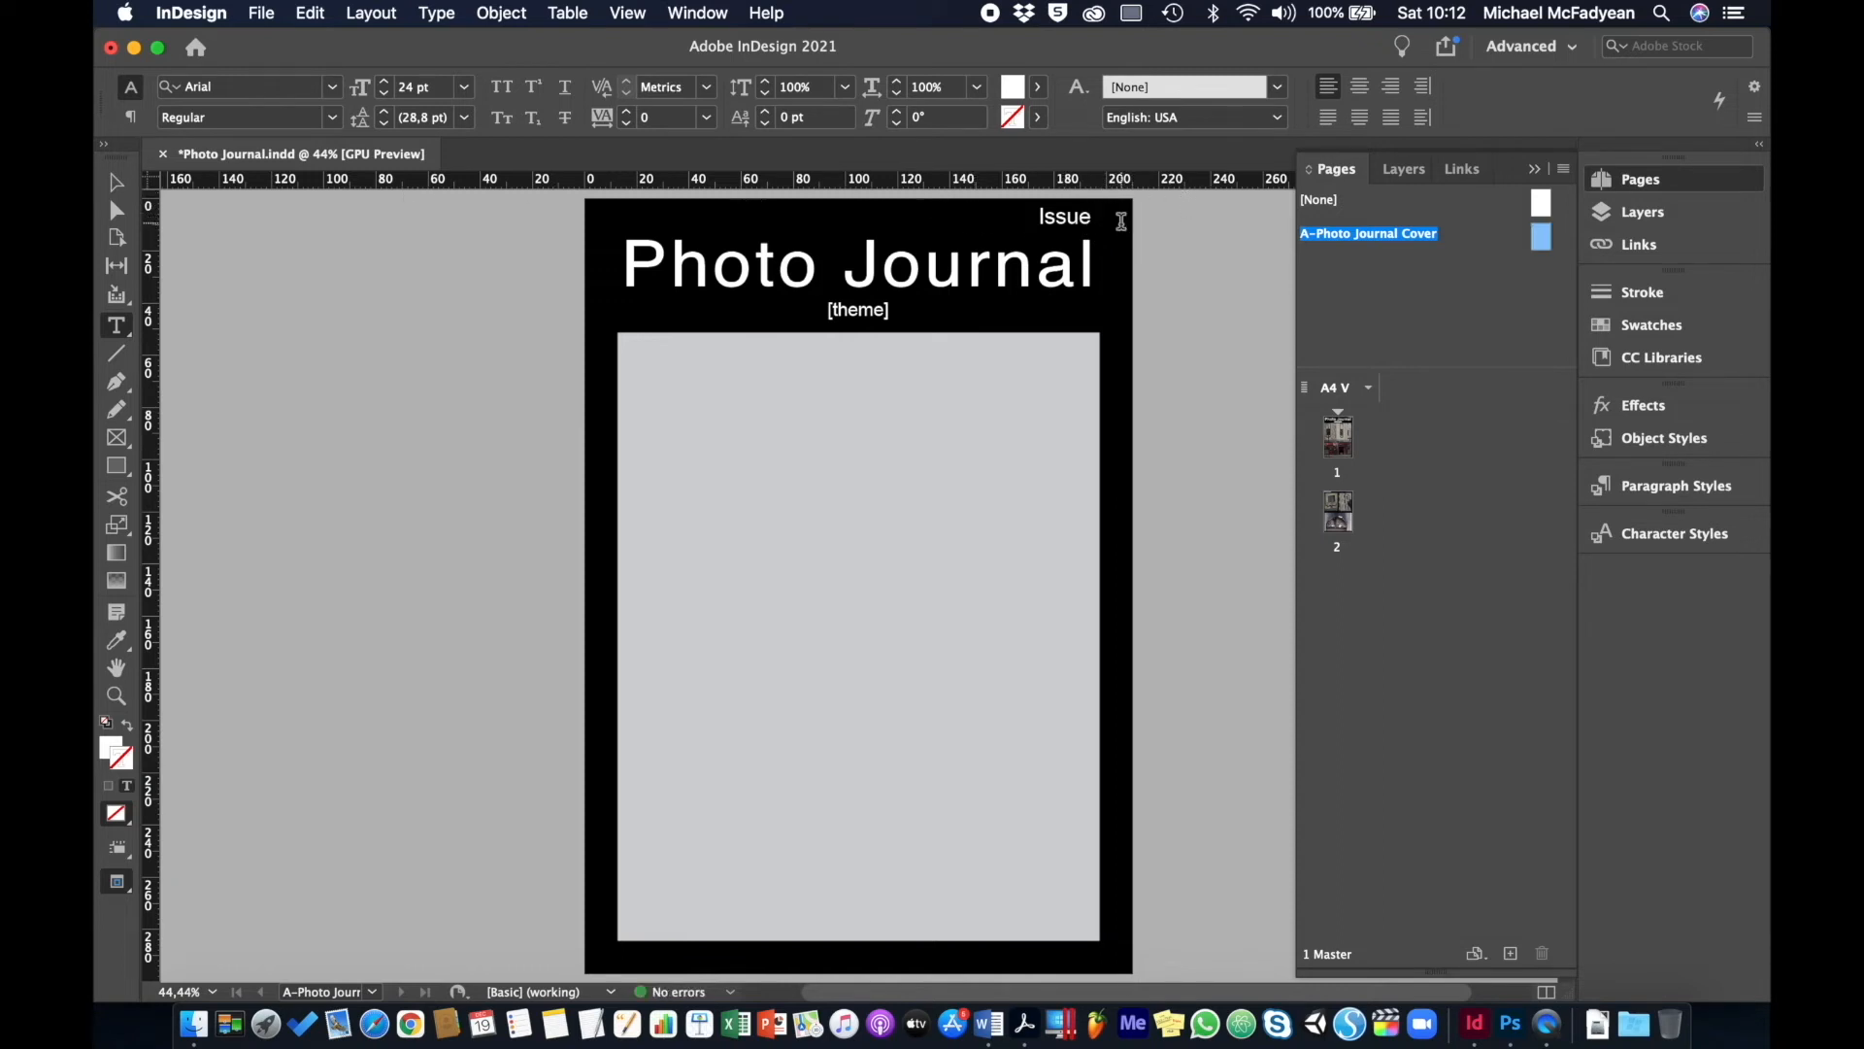
left_click(115, 181)
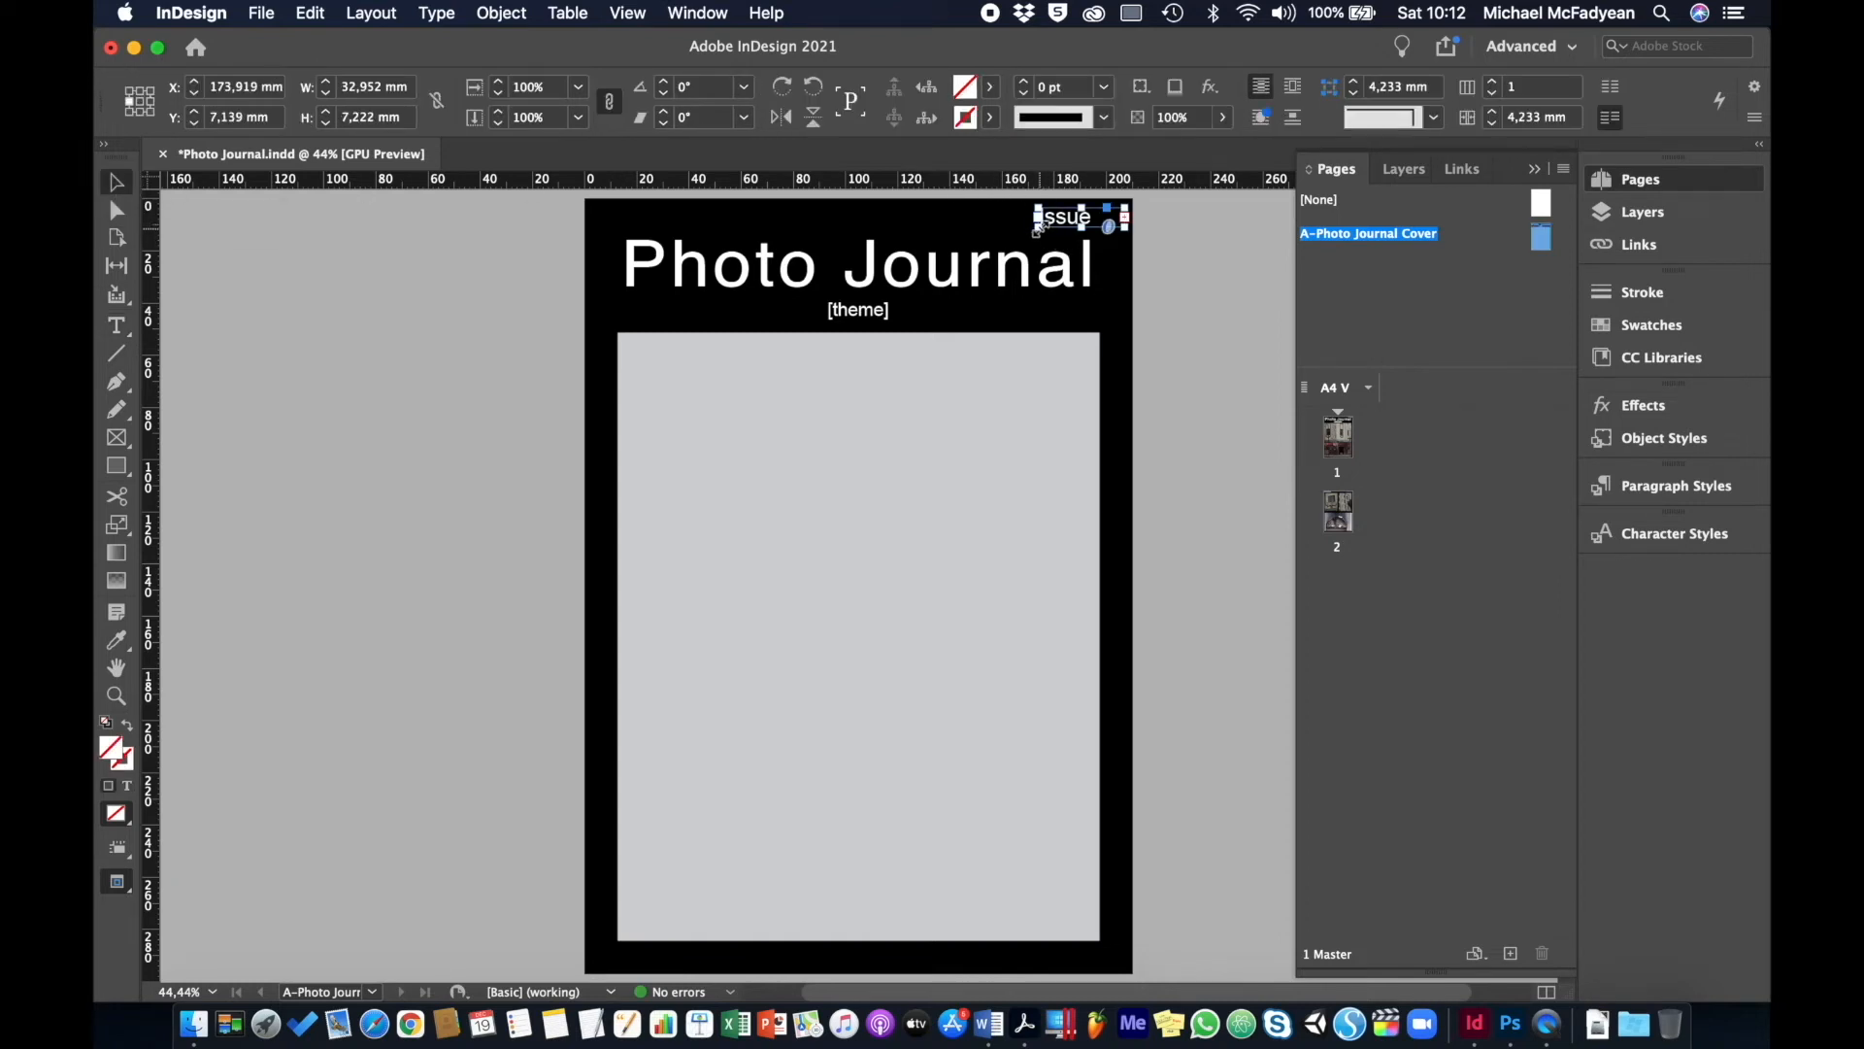
left_click_drag(1037, 228, 1005, 231)
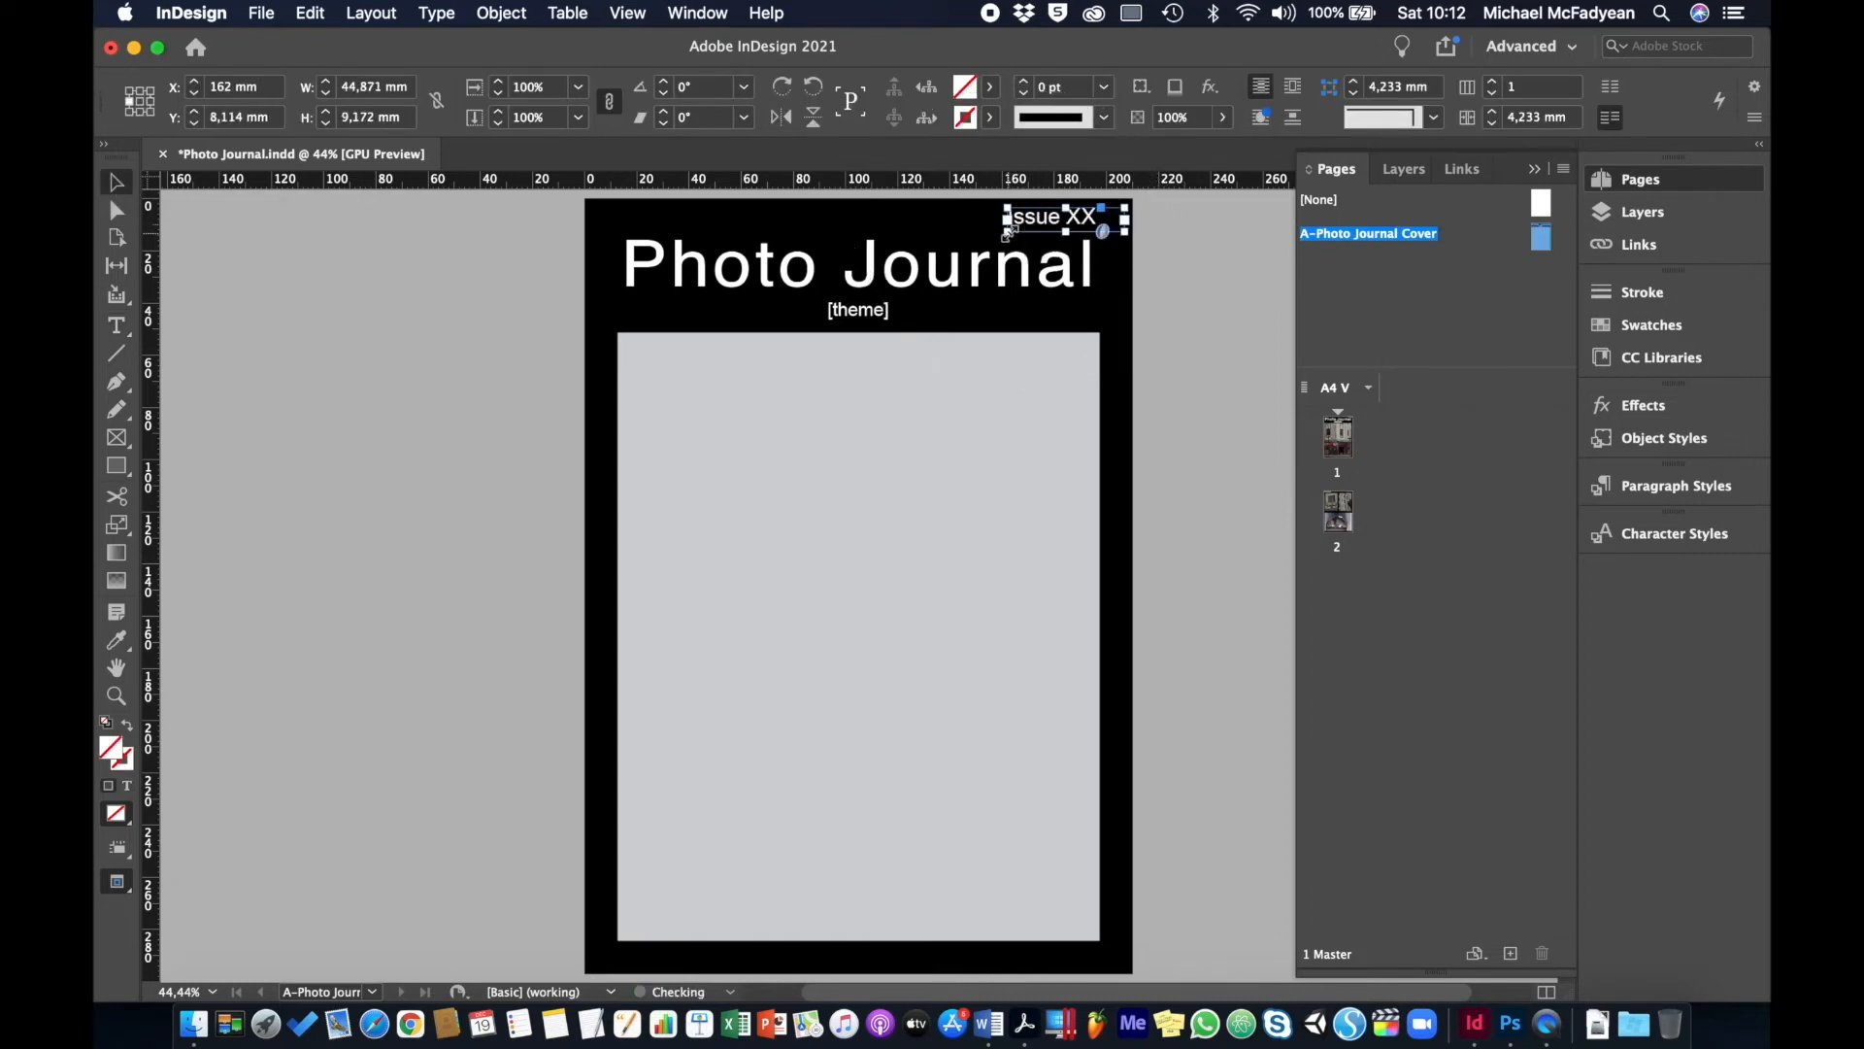
left_click(1190, 231)
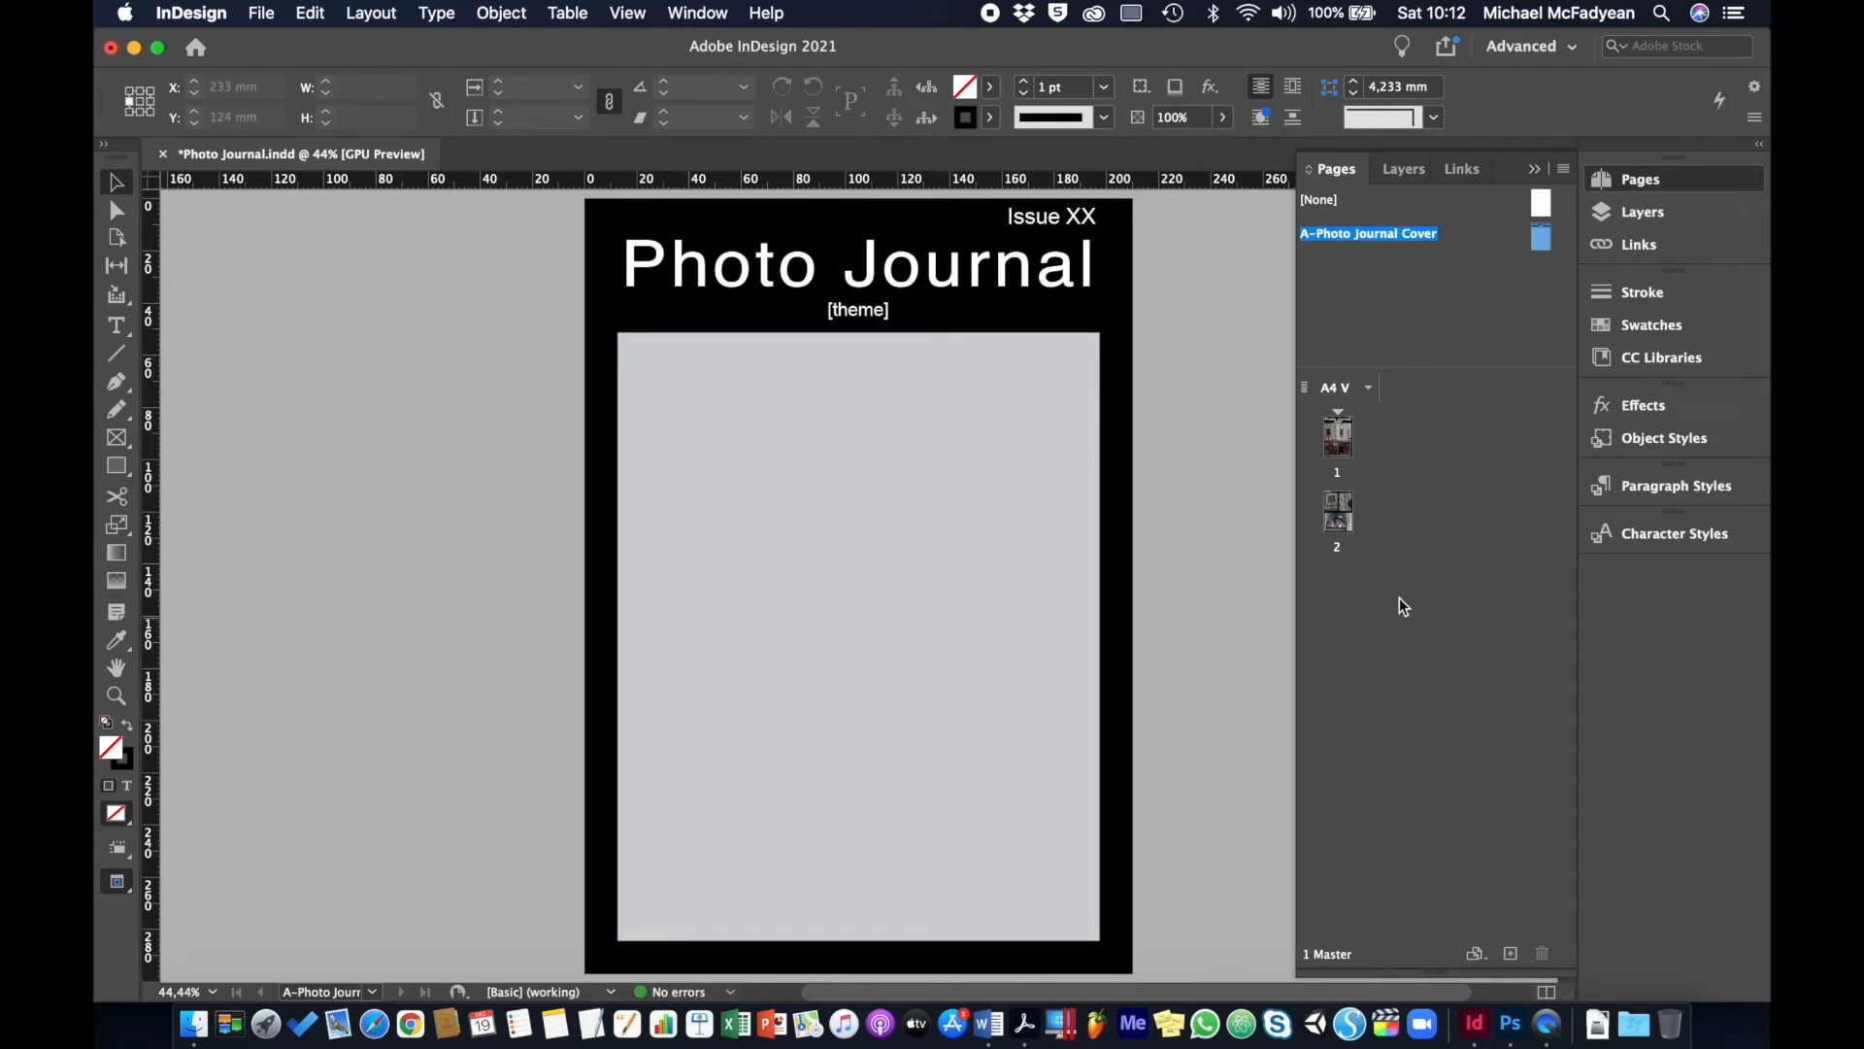
- Save page 2's three-photo layout as a new master page
double_click(1341, 520)
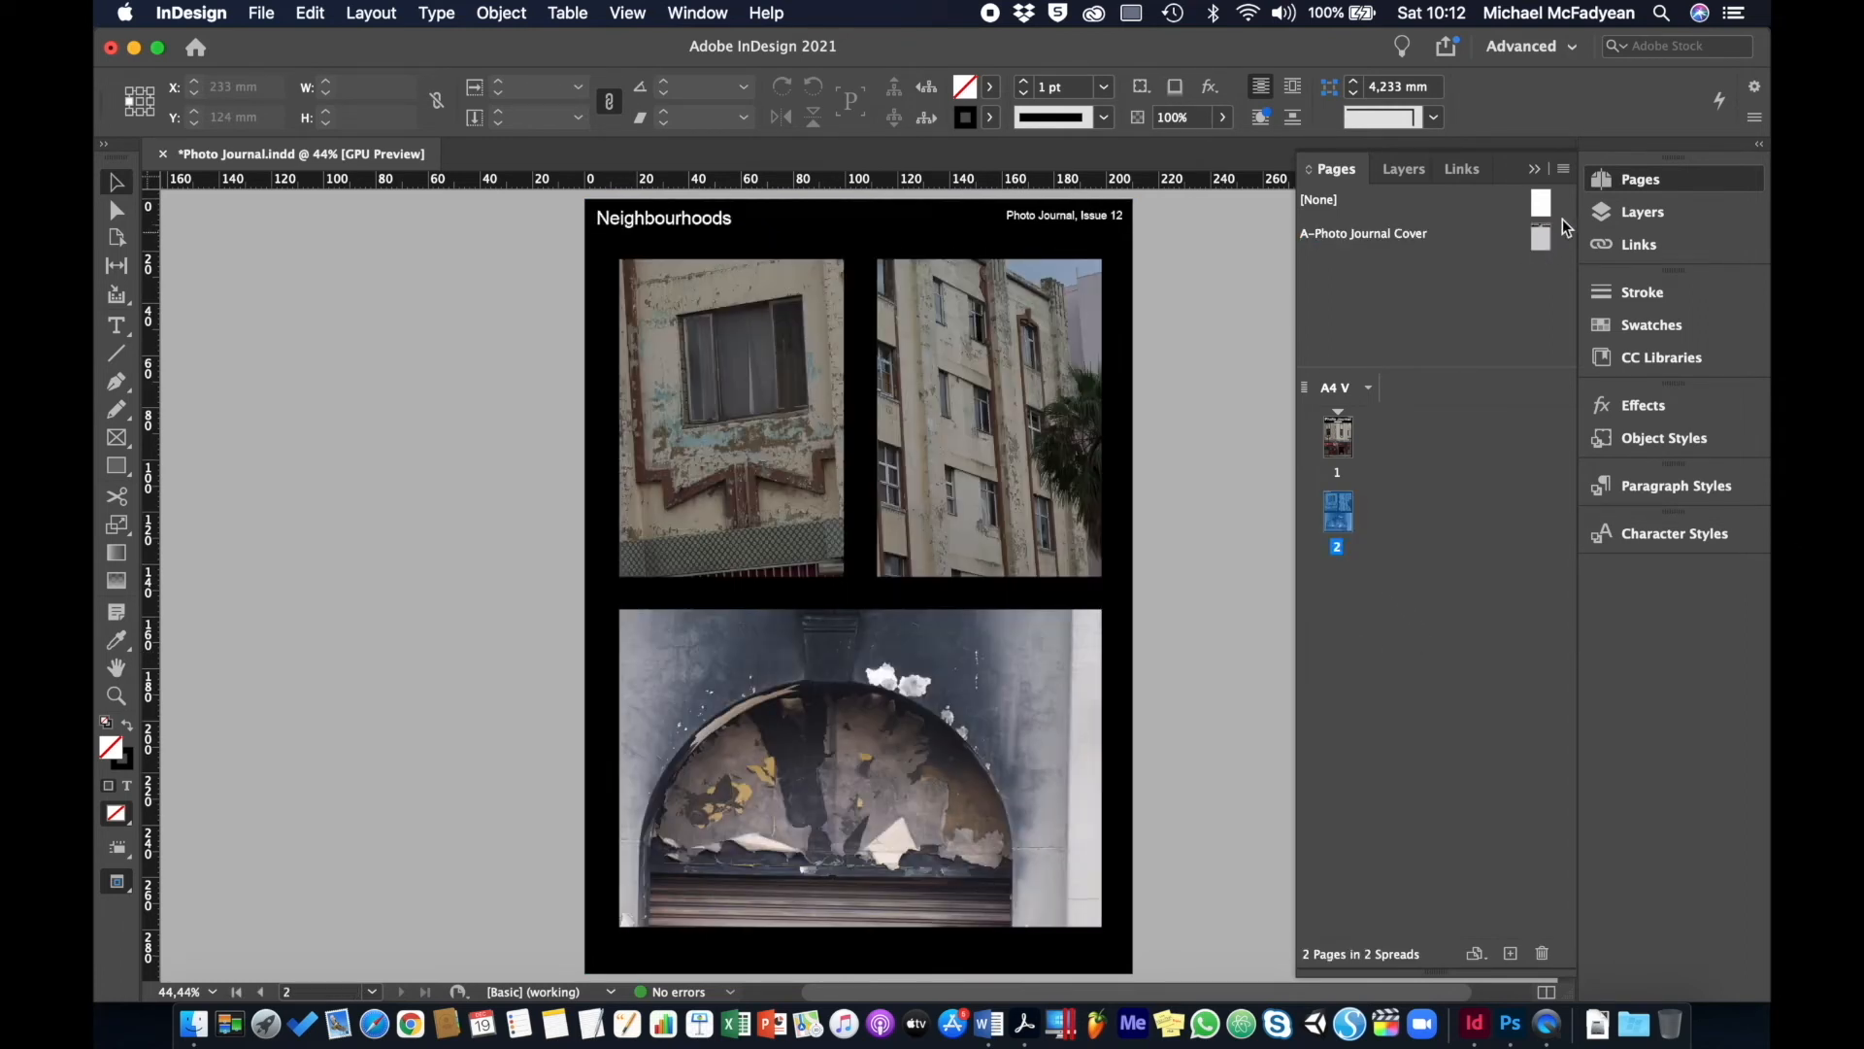
left_click(1562, 171)
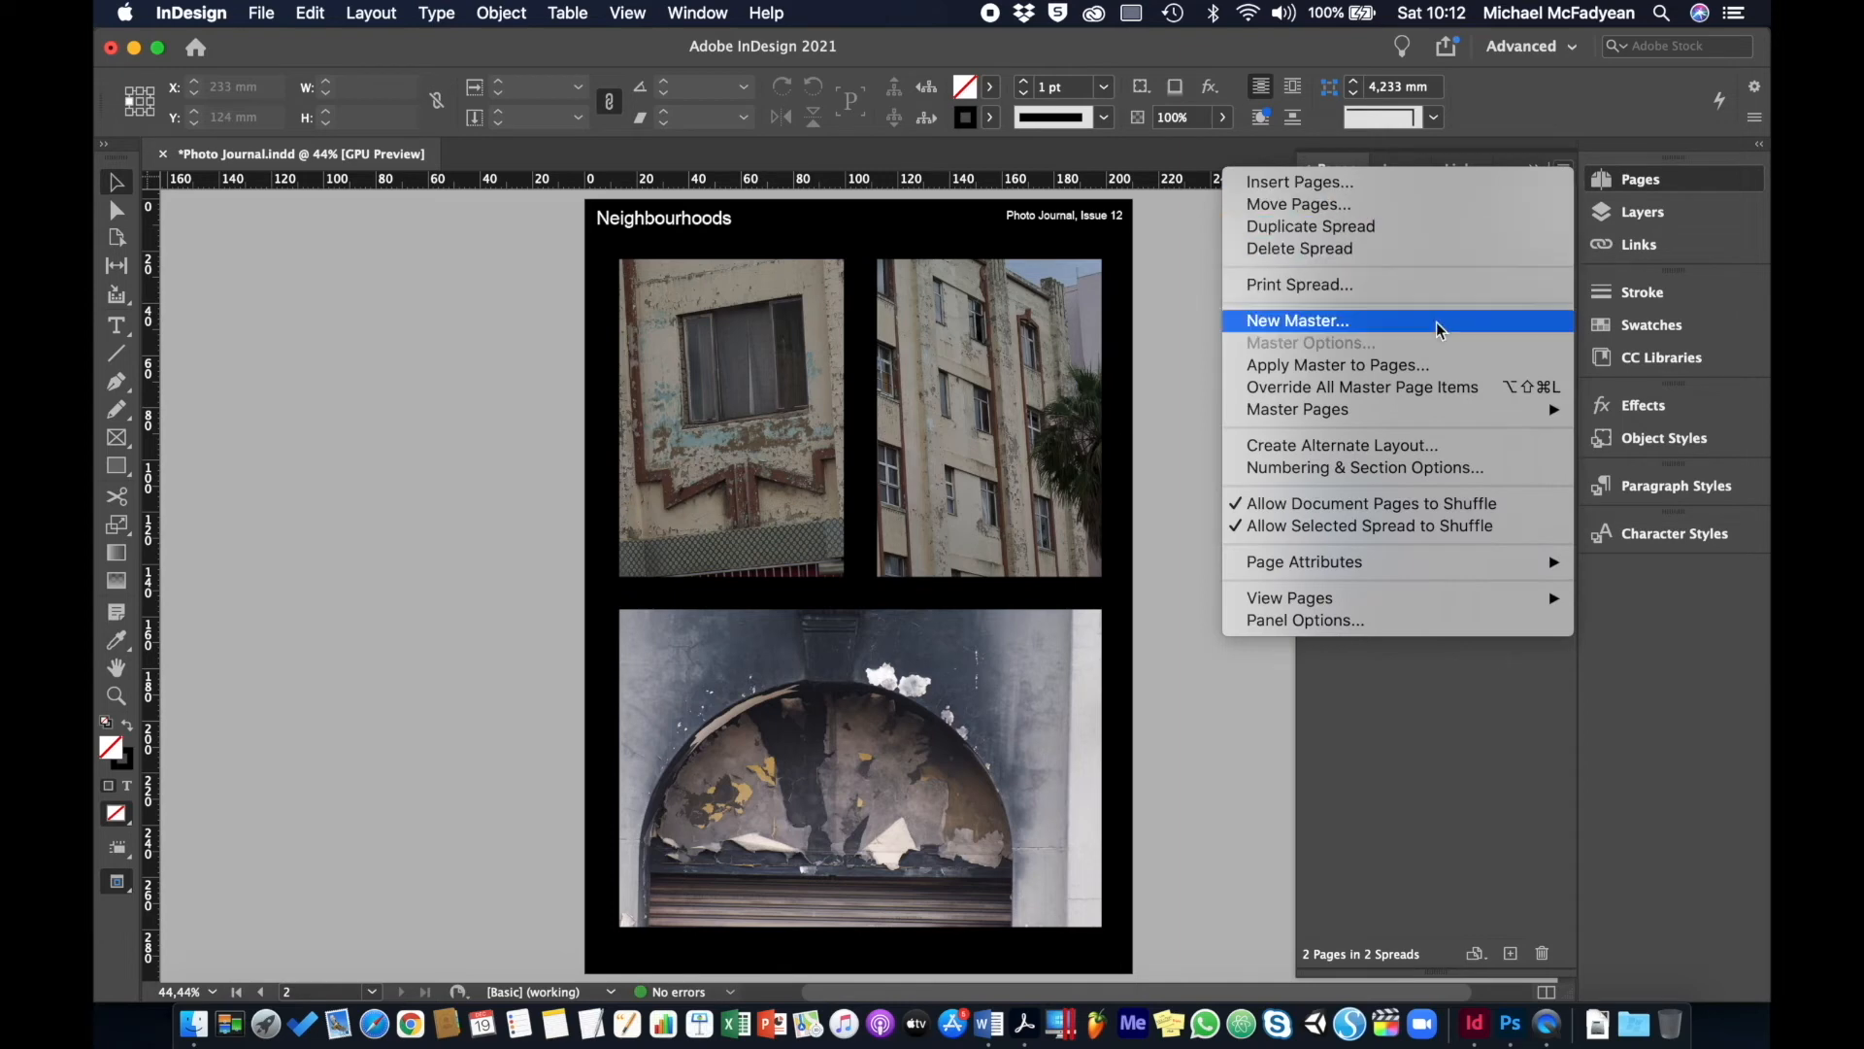
mouse_move(1410, 414)
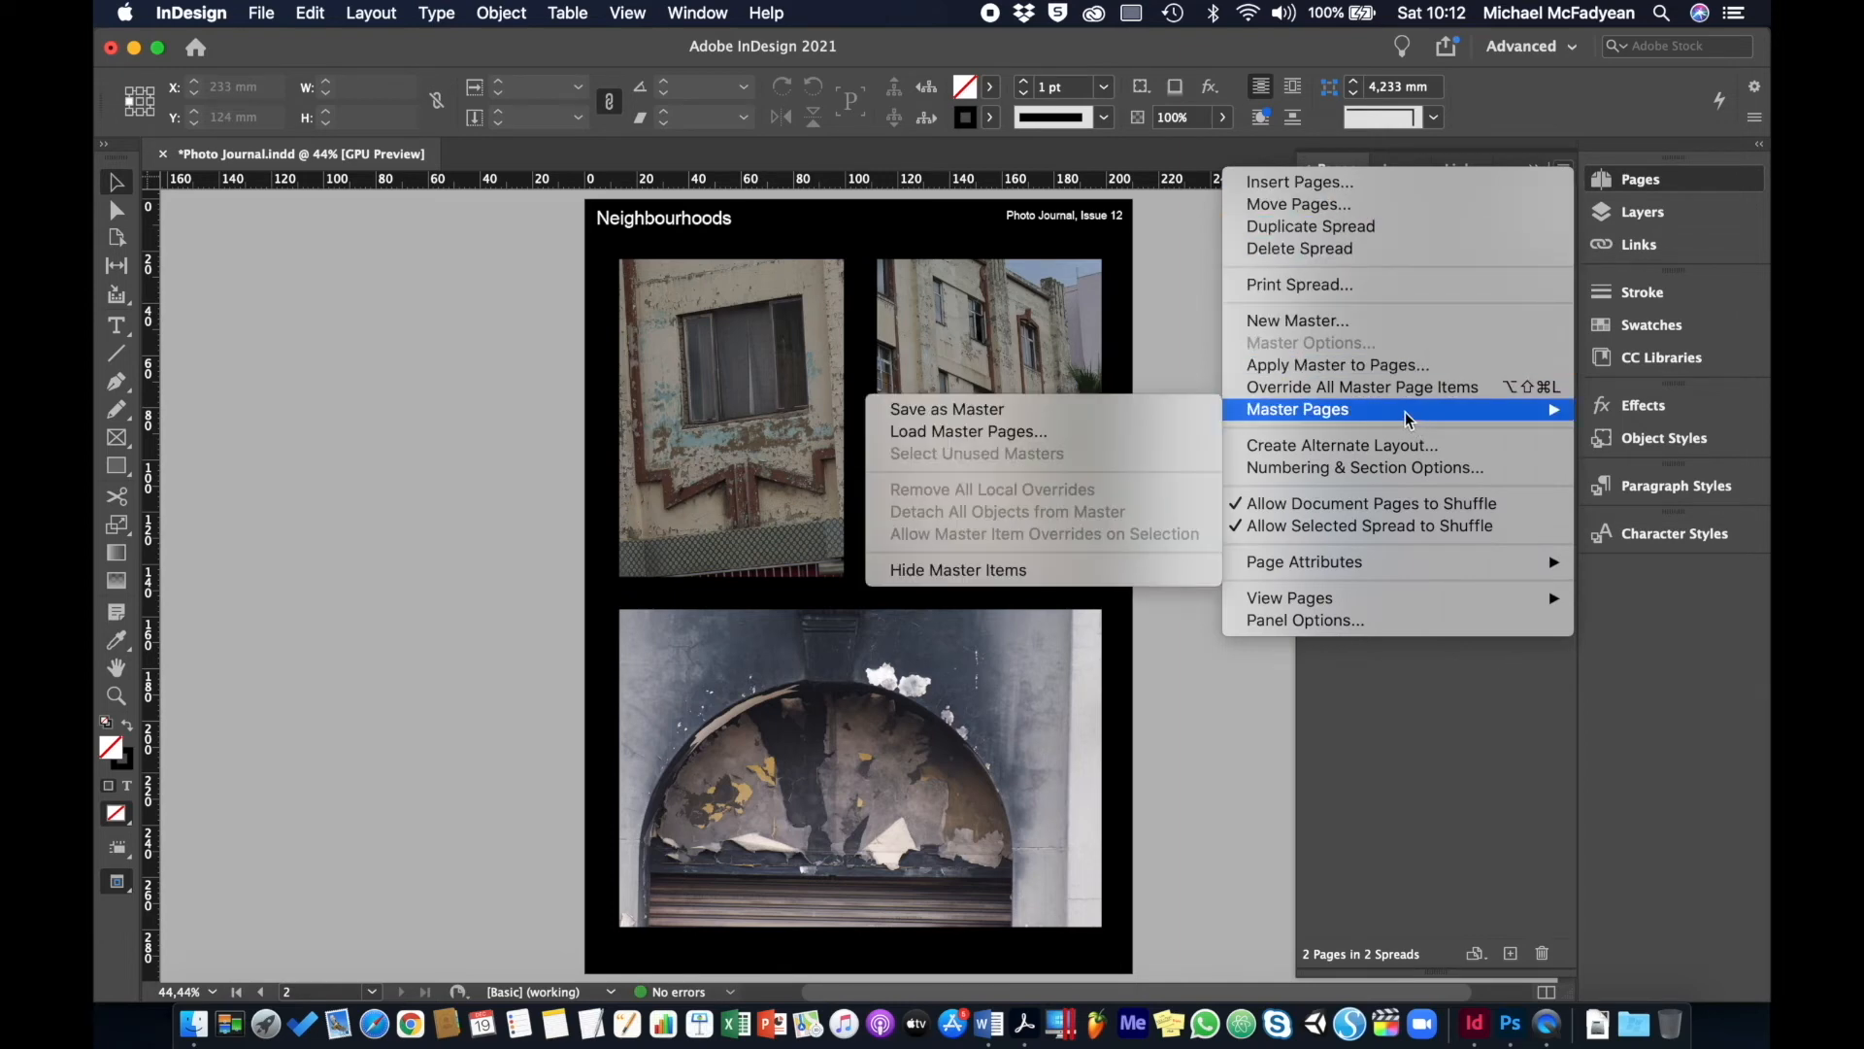
left_click(1142, 409)
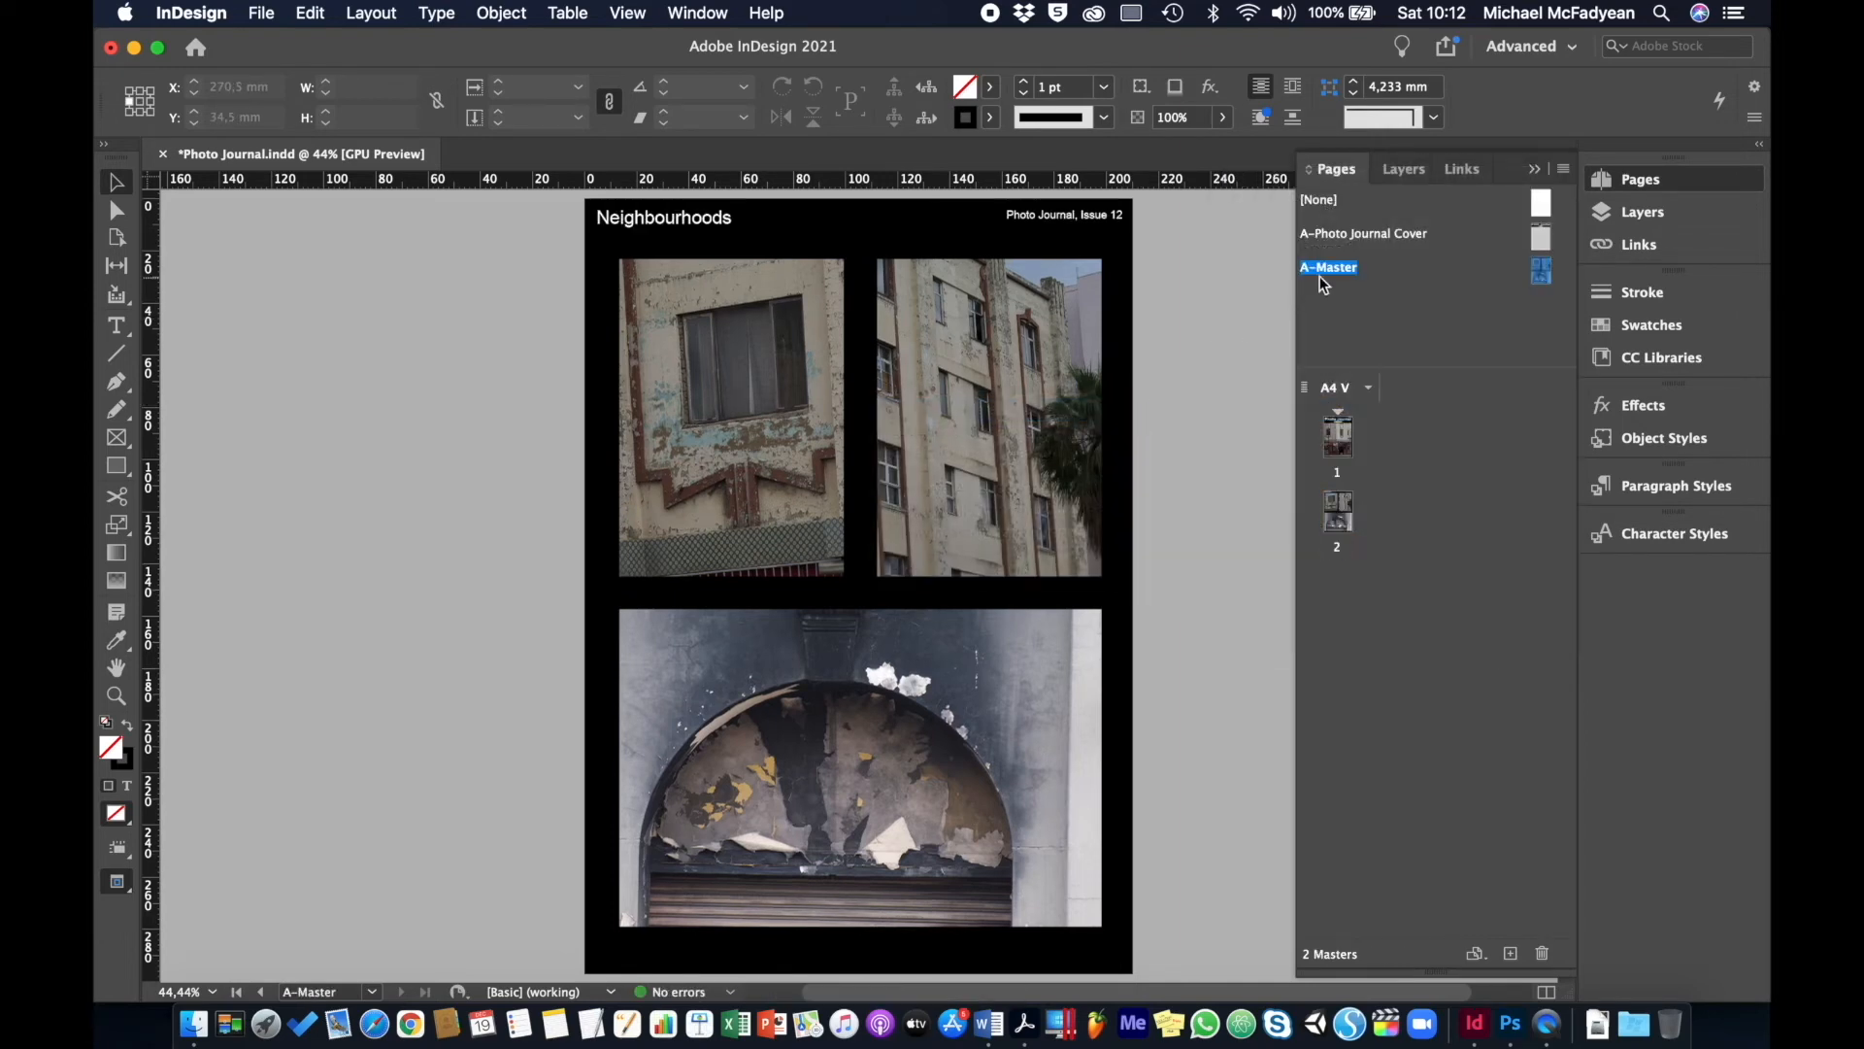
- Rename the new master with prefix B and name '3 Photo Layout'
right_click(1328, 276)
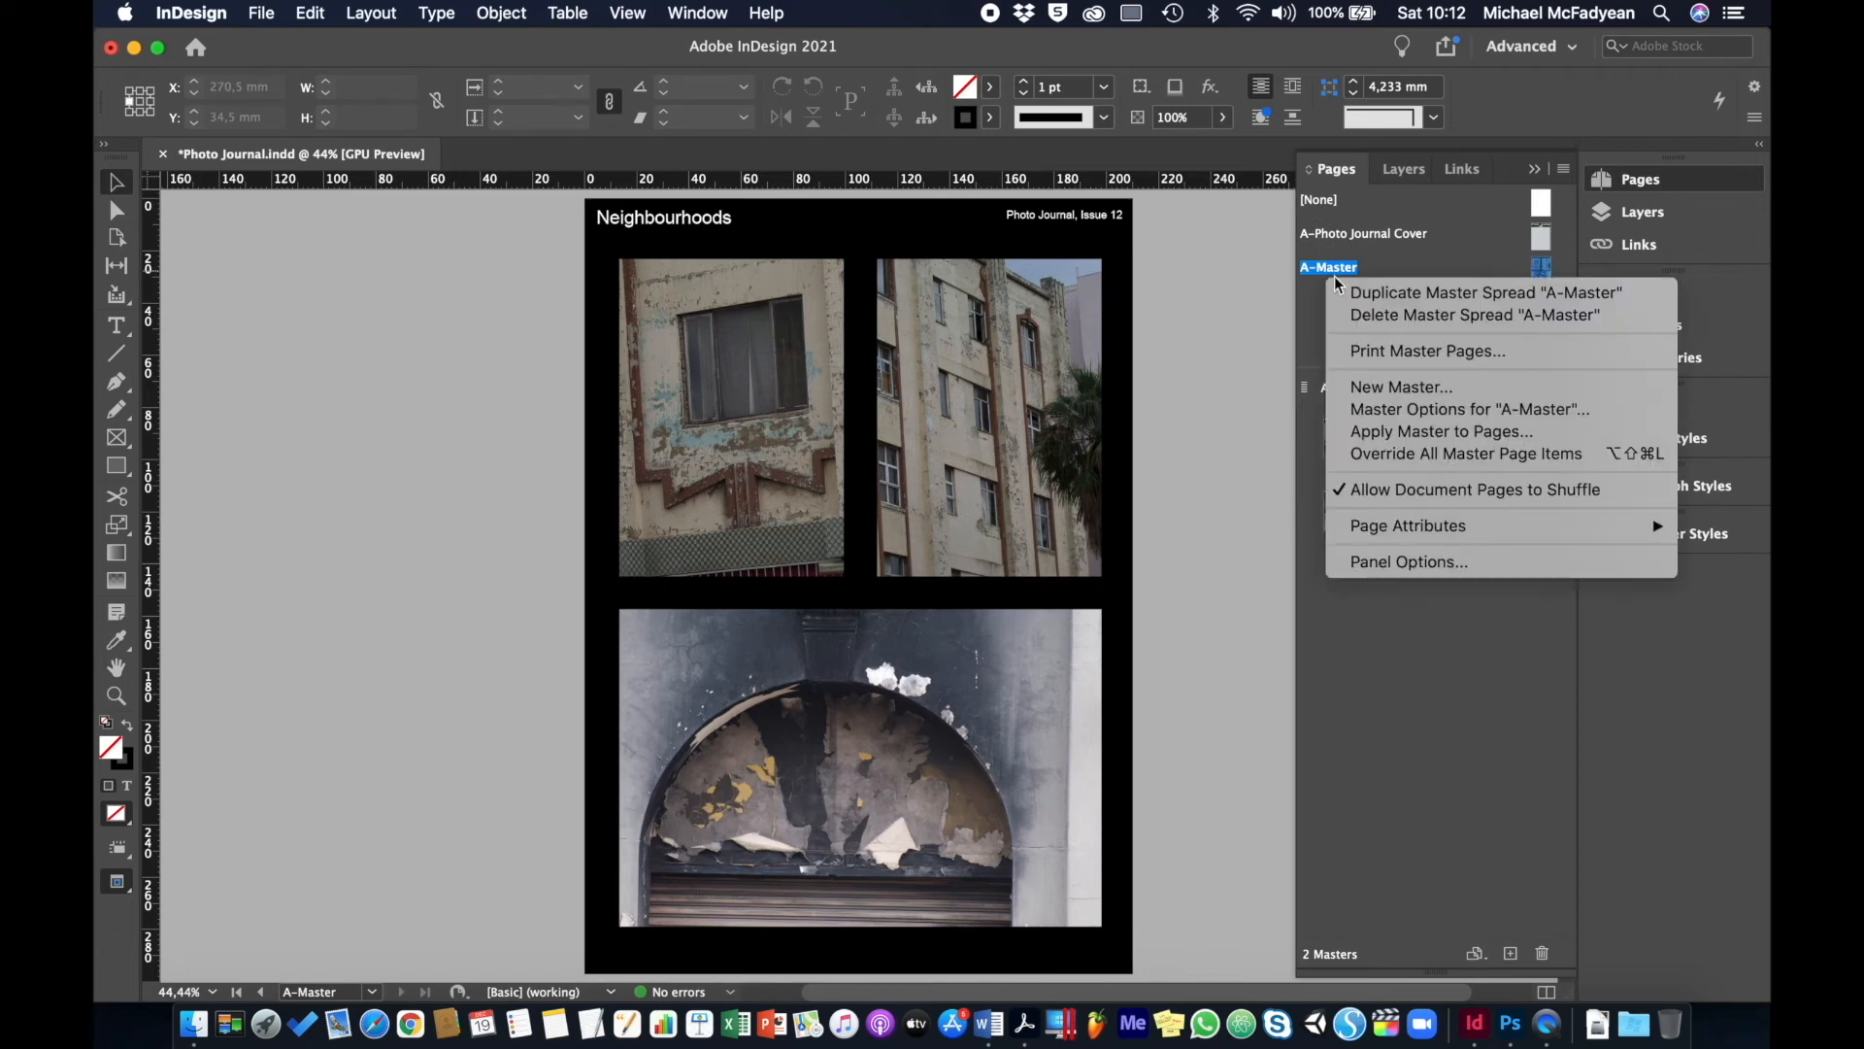
left_click(1389, 408)
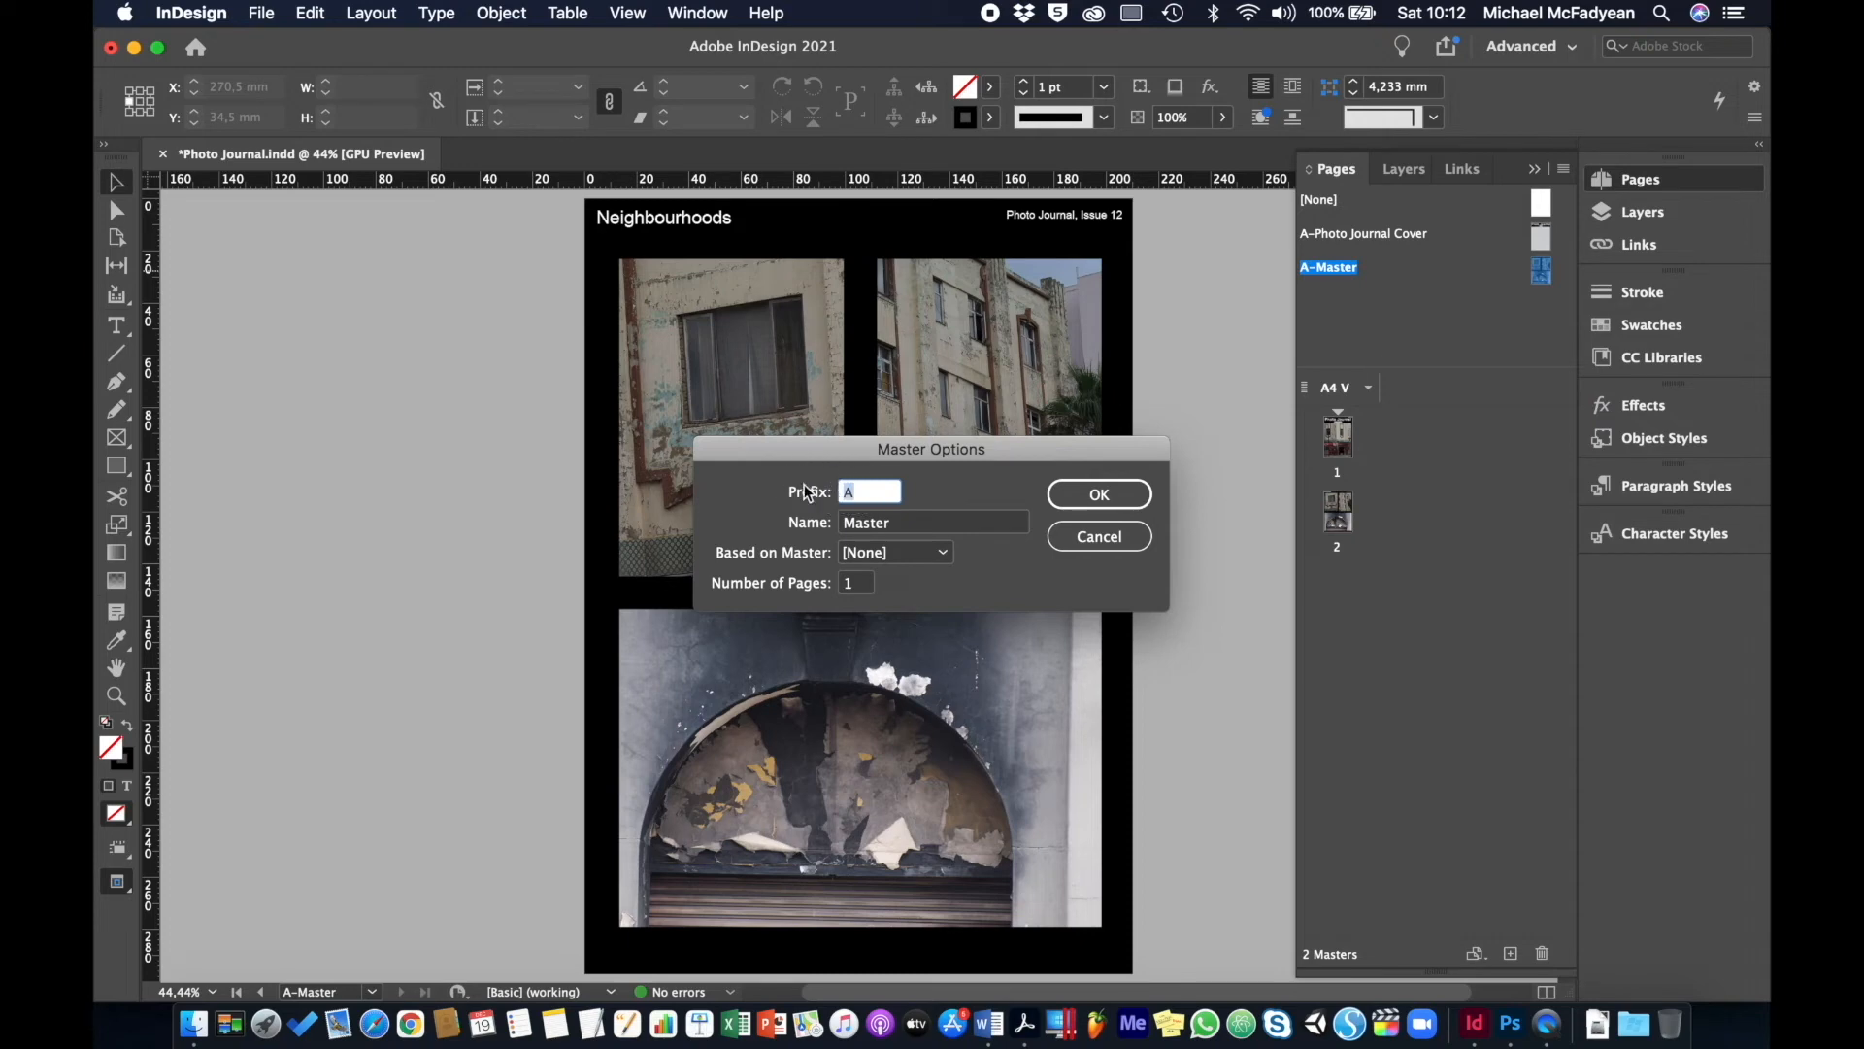
type("B")
left_click(897, 526)
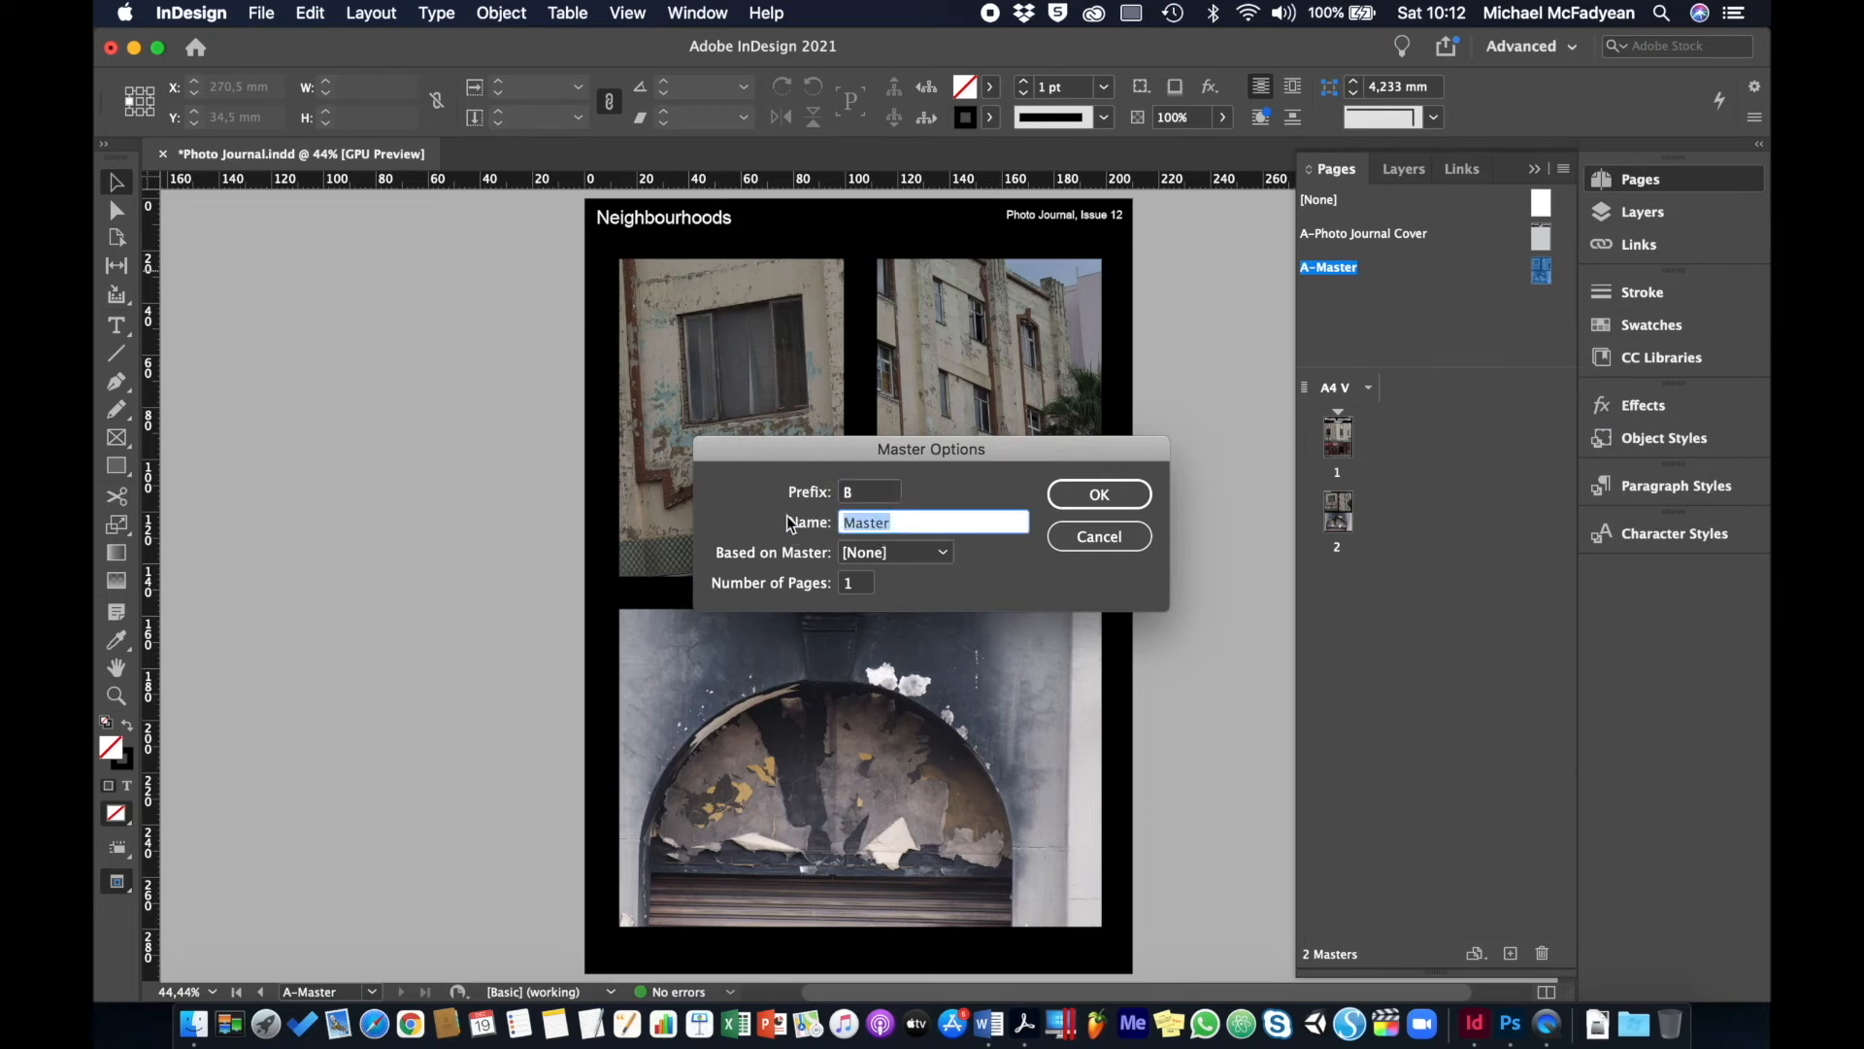
type("3 Photo Layout")
left_click(1099, 495)
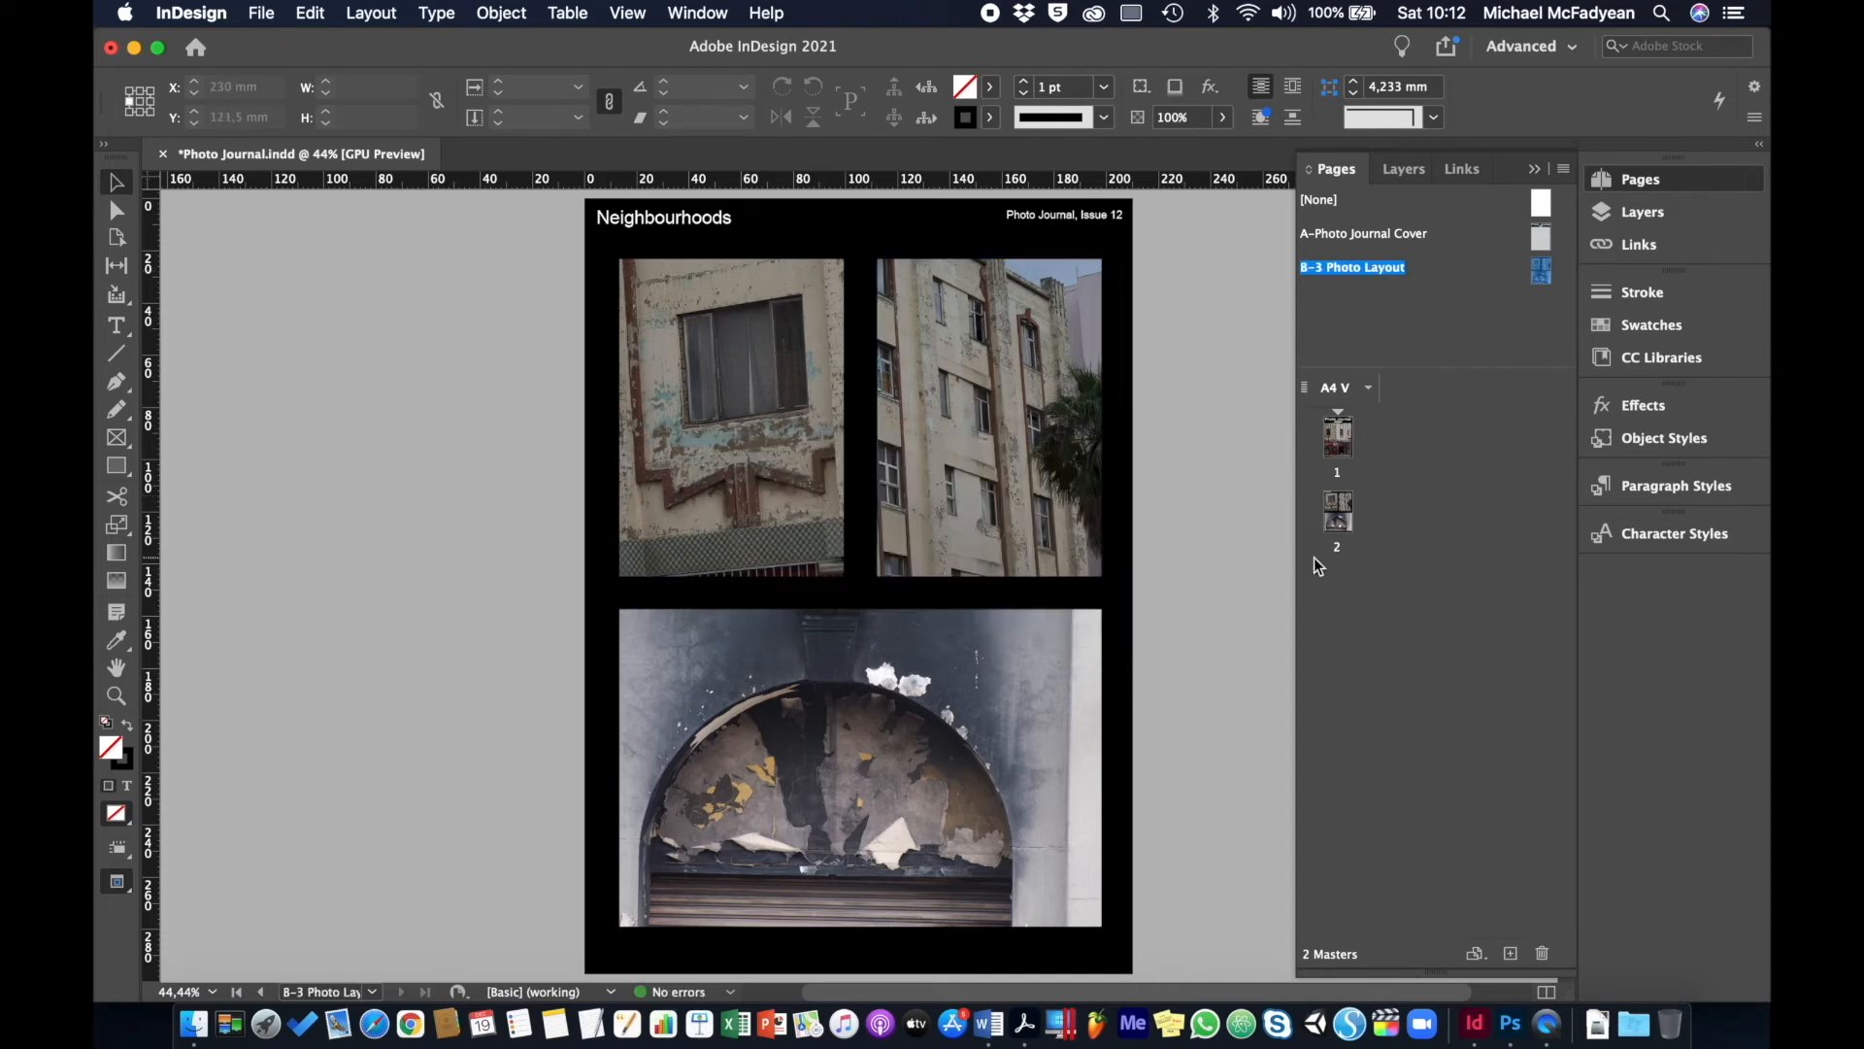
- Replace the Neighbourhoods header with [theme] and issue number 12 with XX
double_click(692, 215)
double_click(691, 216)
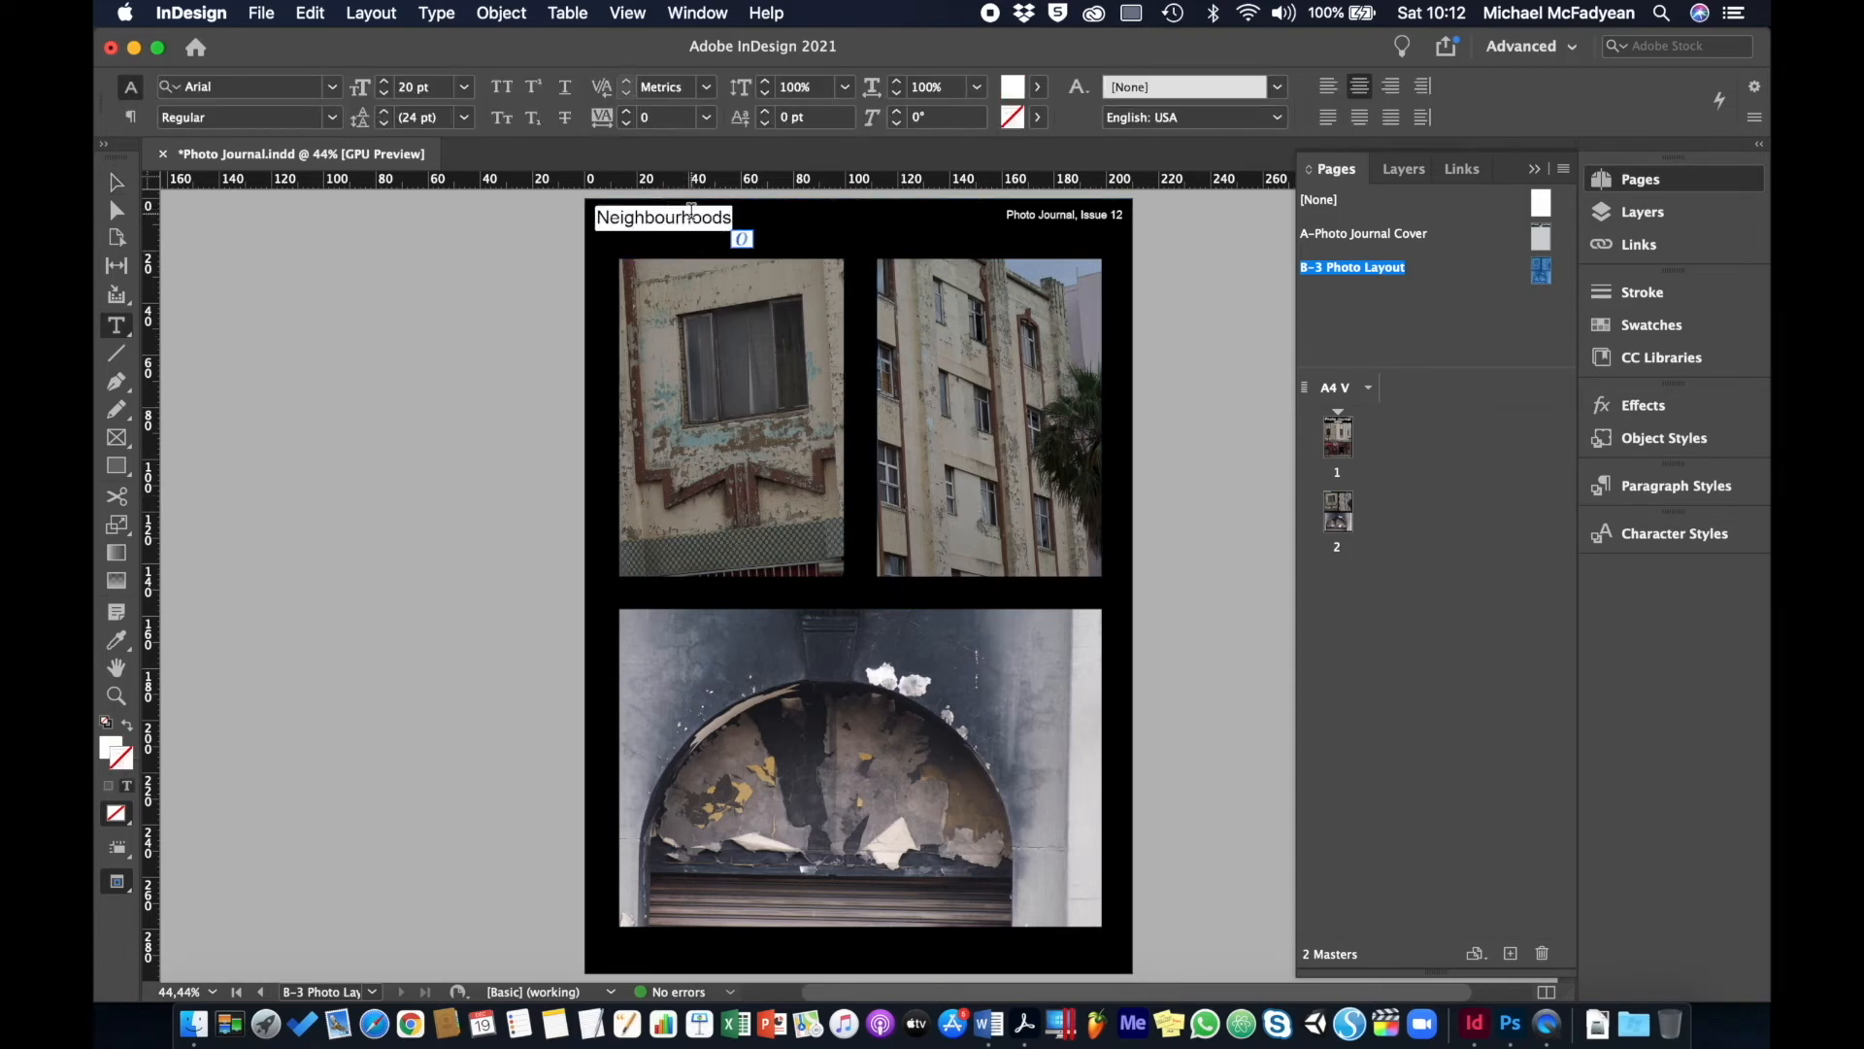
type("[theme]")
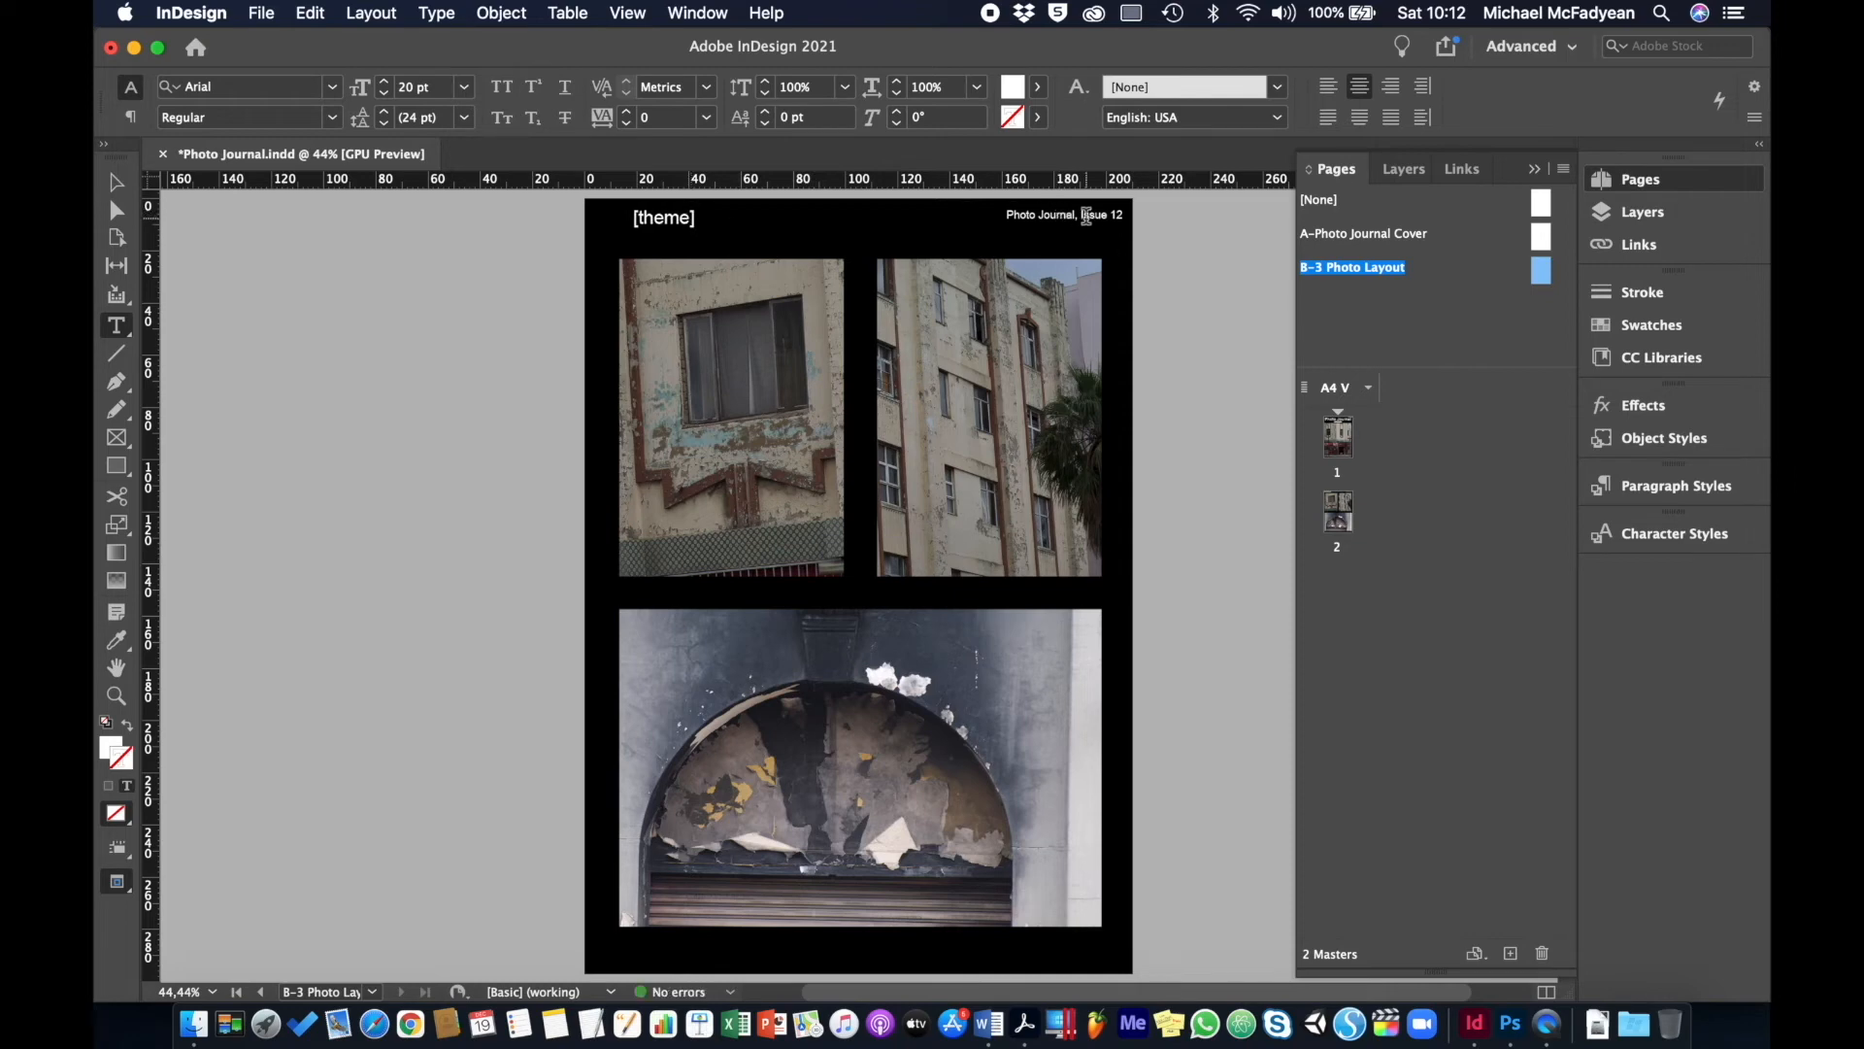
left_click(1116, 212)
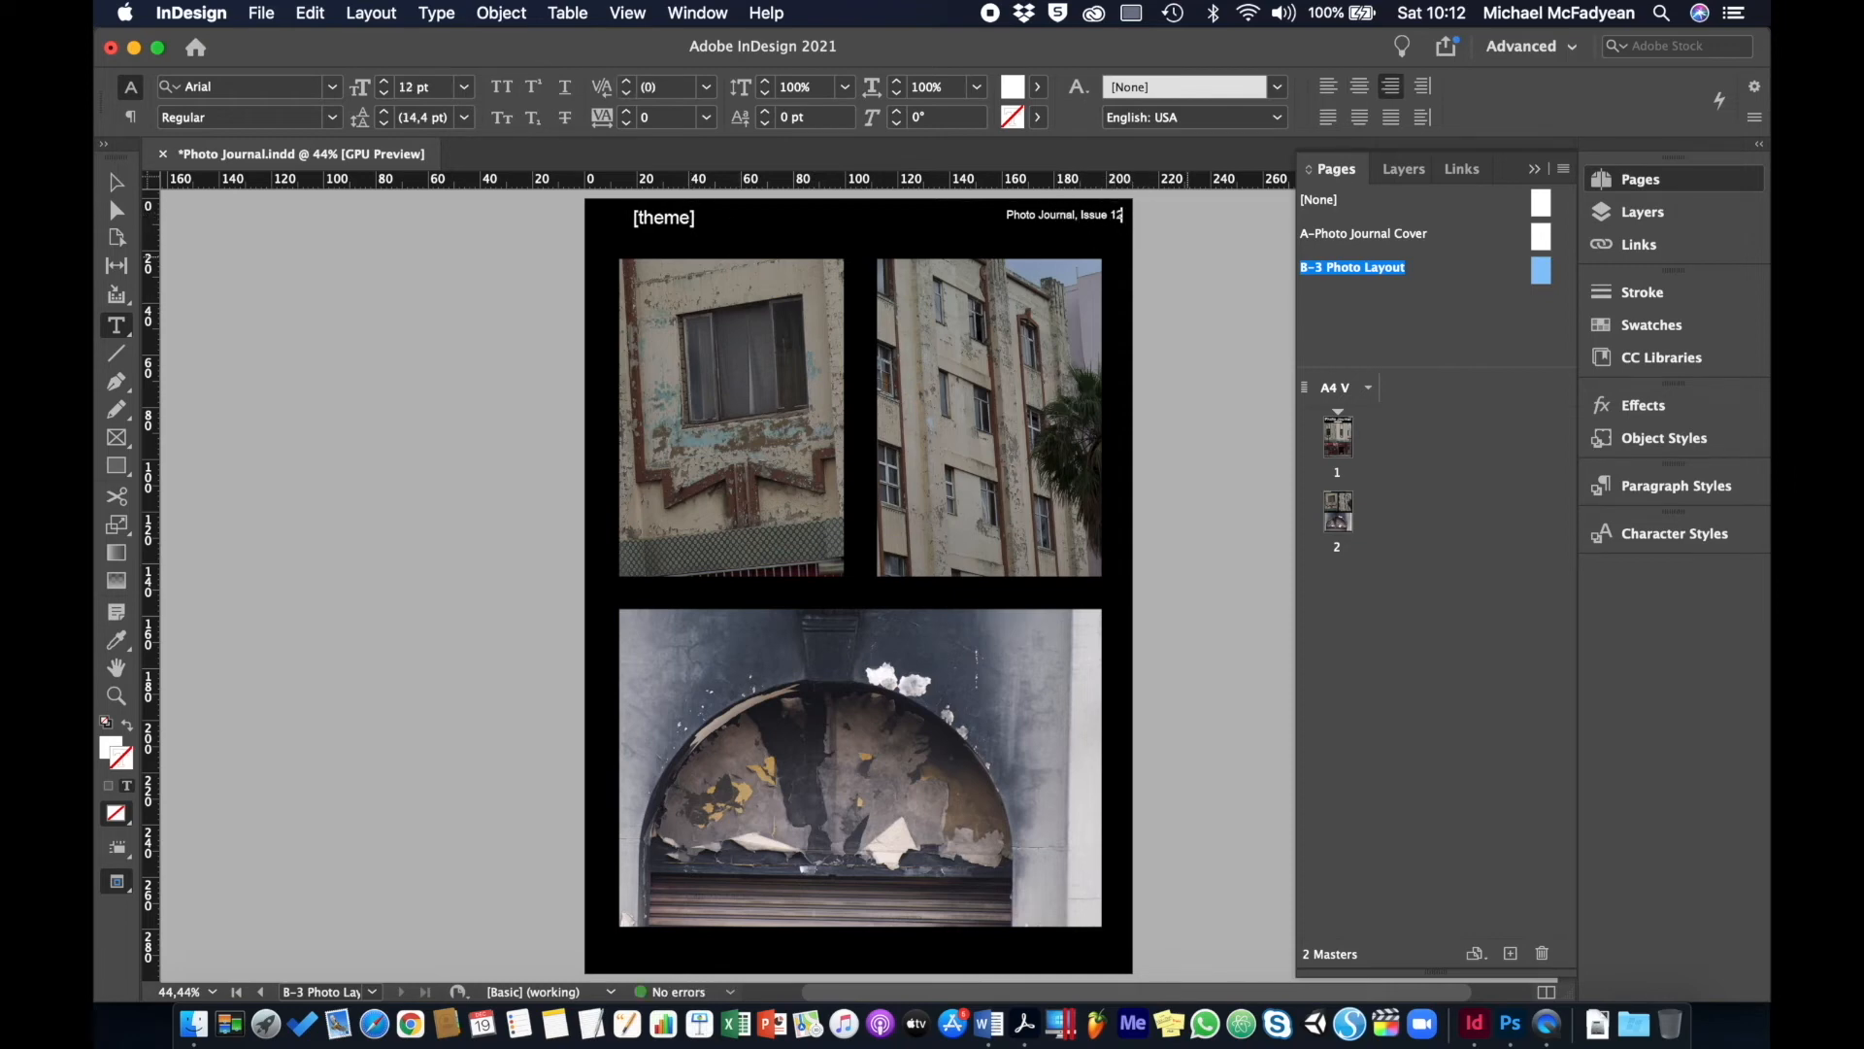
key("BackSpace")
key("BackSpace")
type("XX")
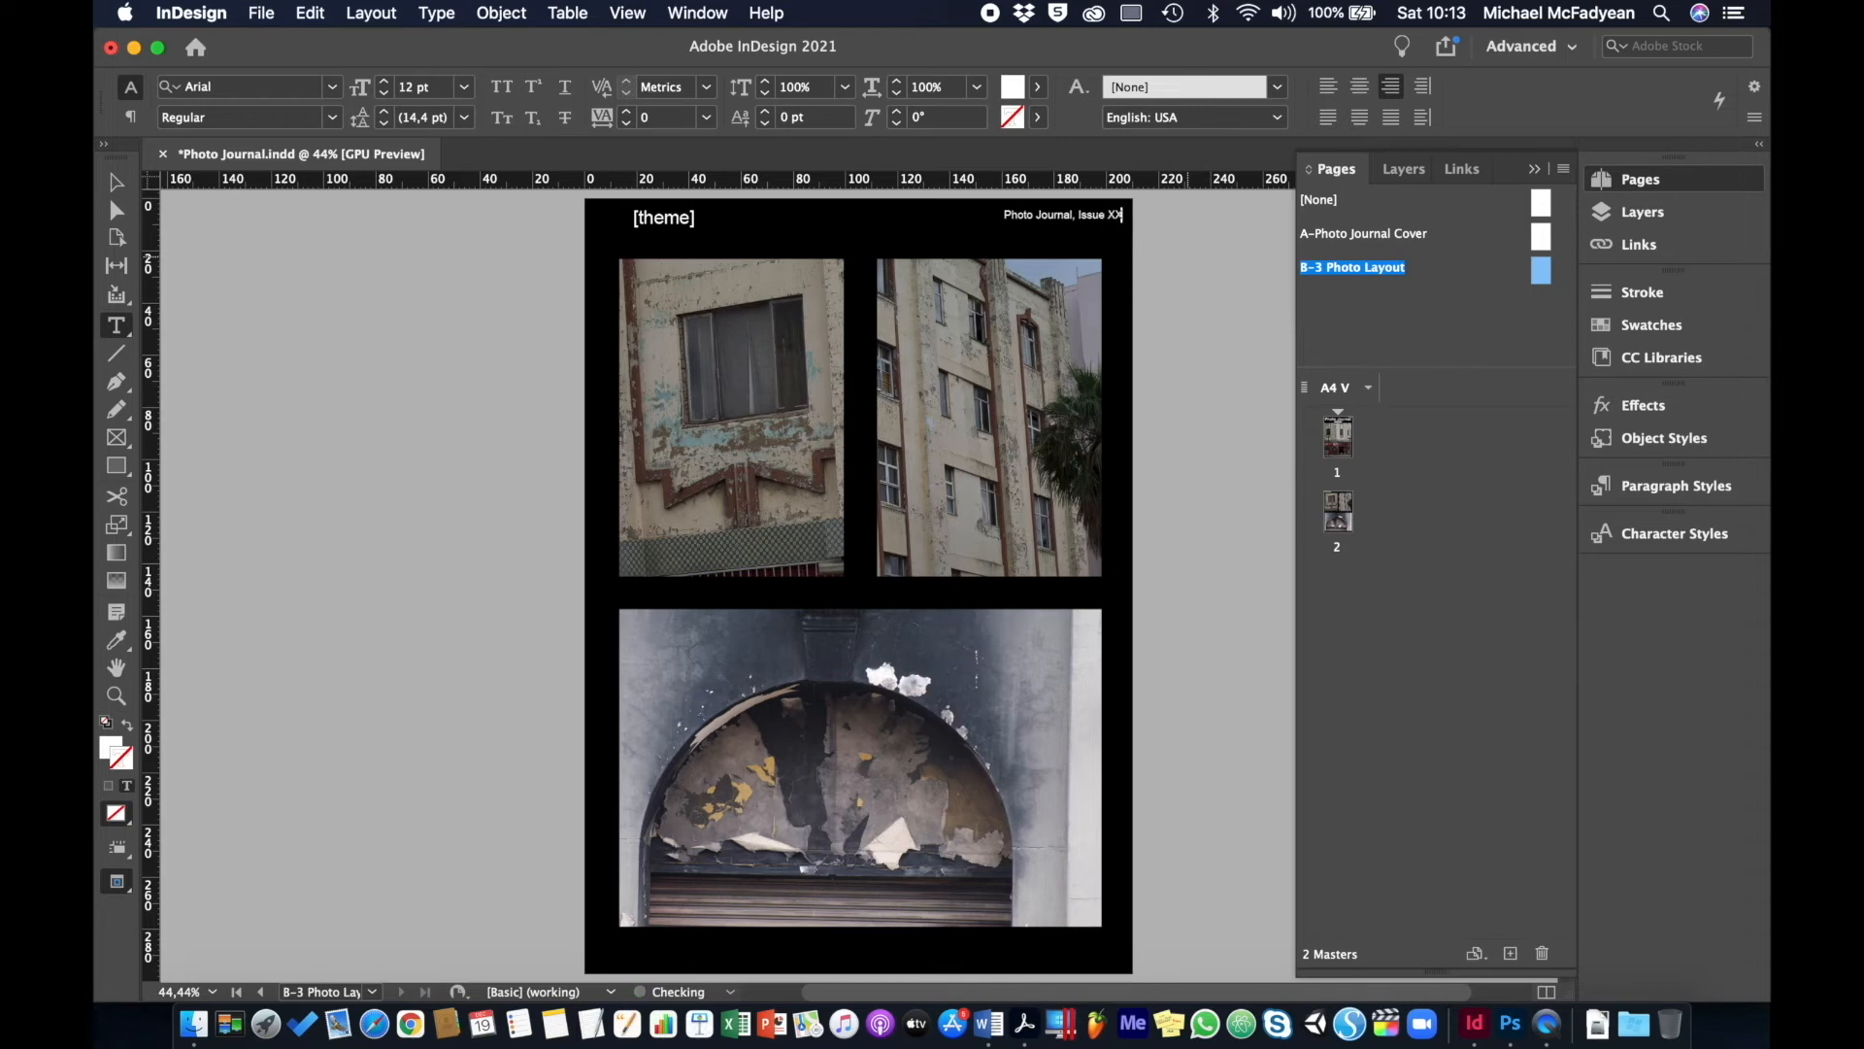
- Remove the top-left photo and fill its frame with Black at 20% tint
left_click(116, 185)
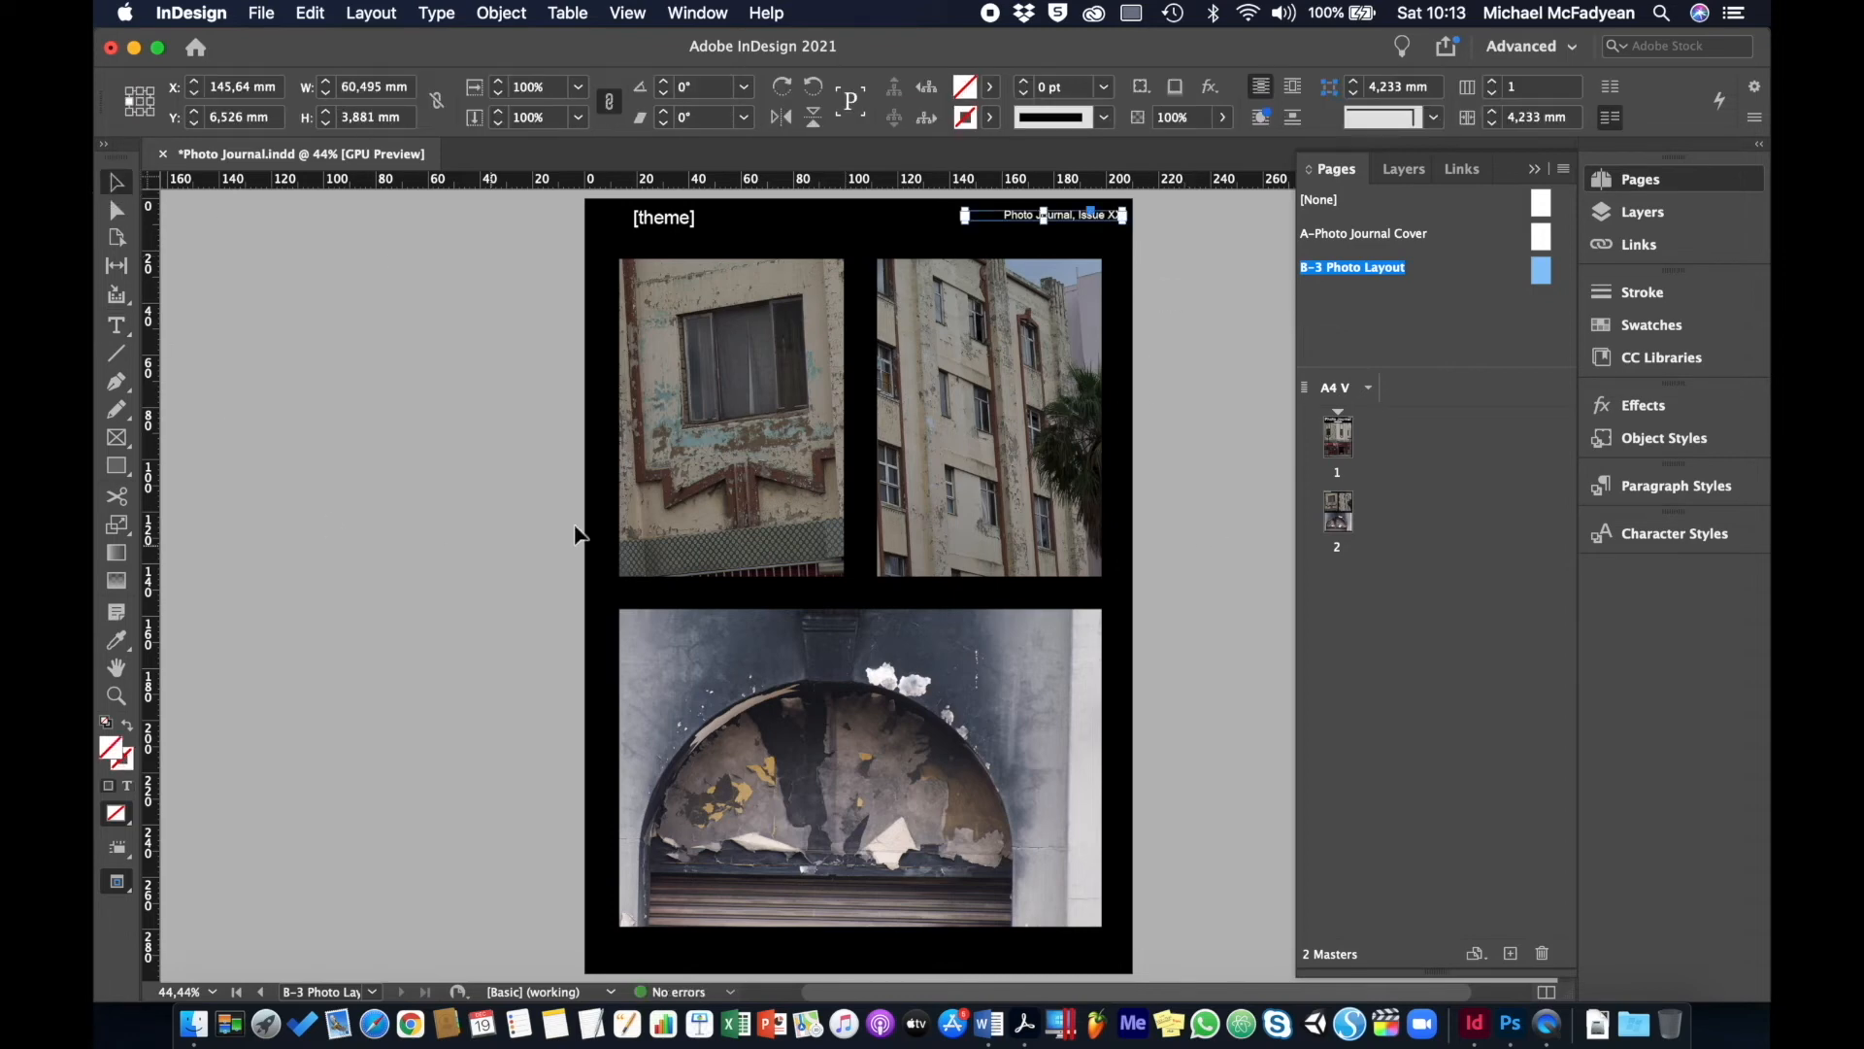
left_click(728, 418)
key("BackSpace")
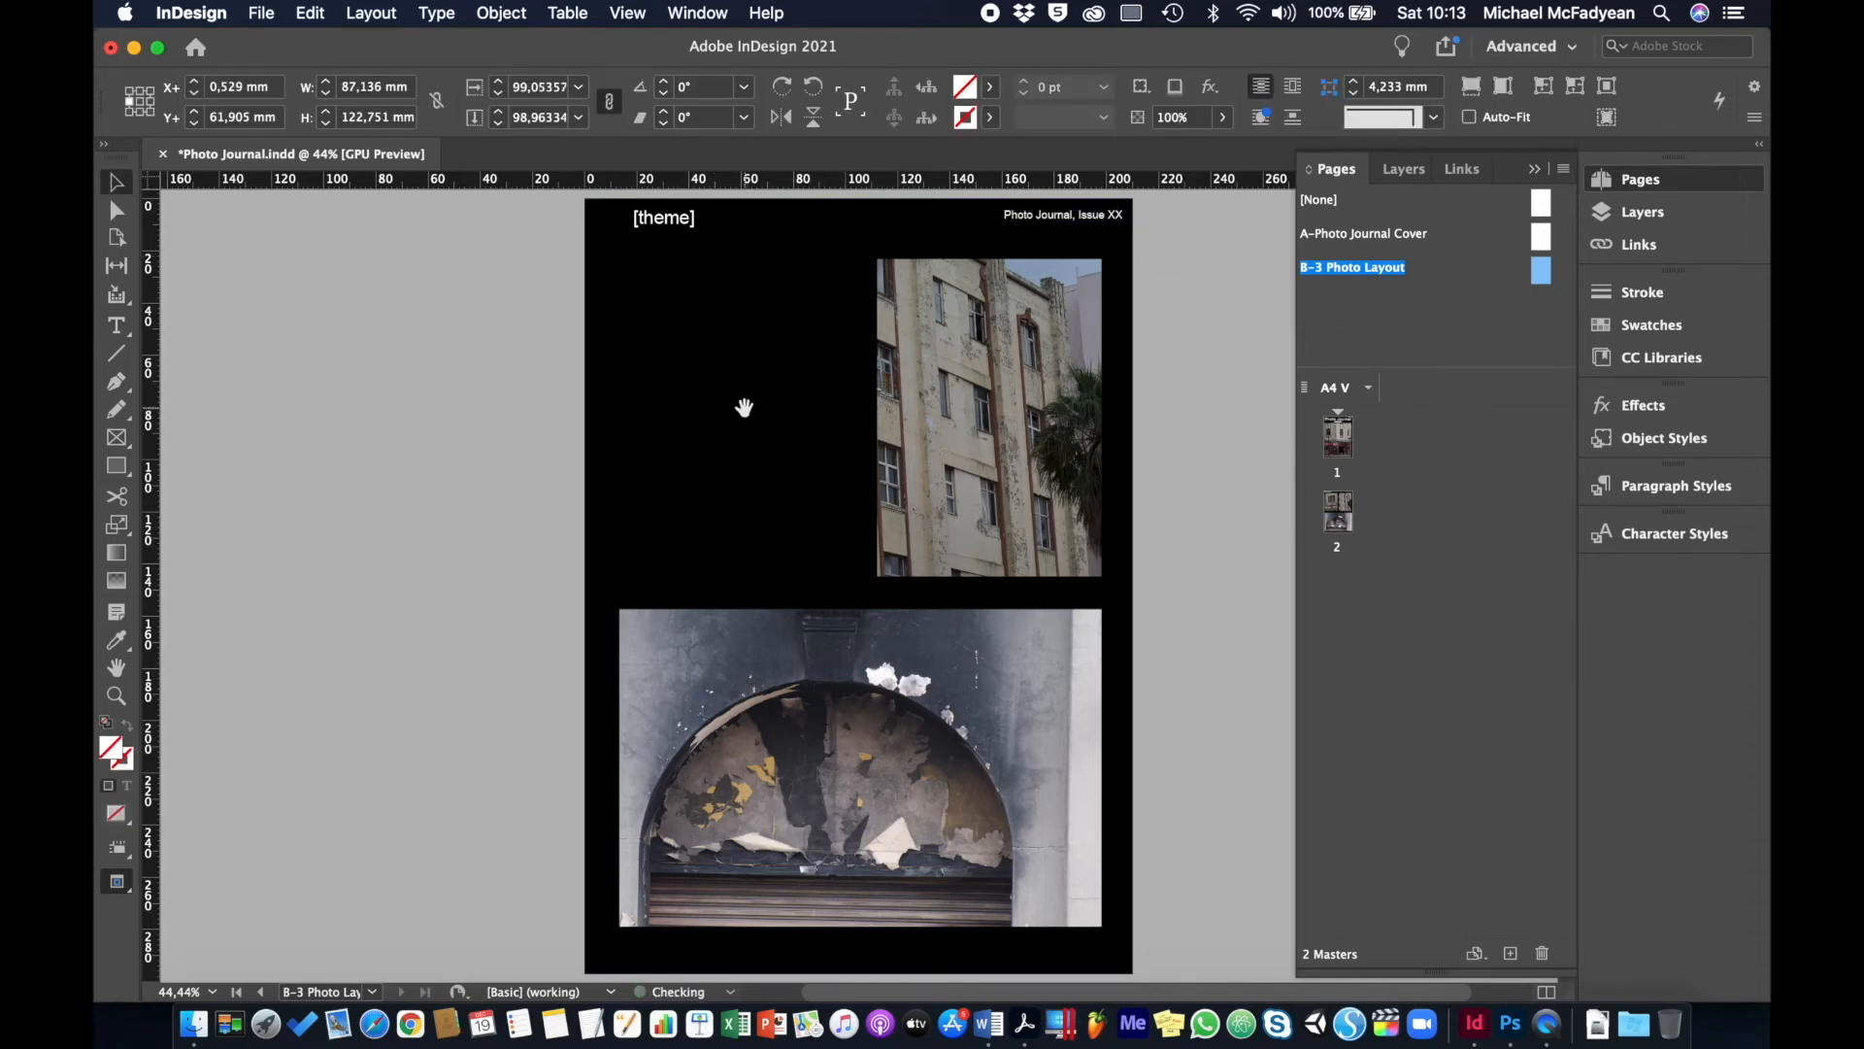
left_click(989, 88)
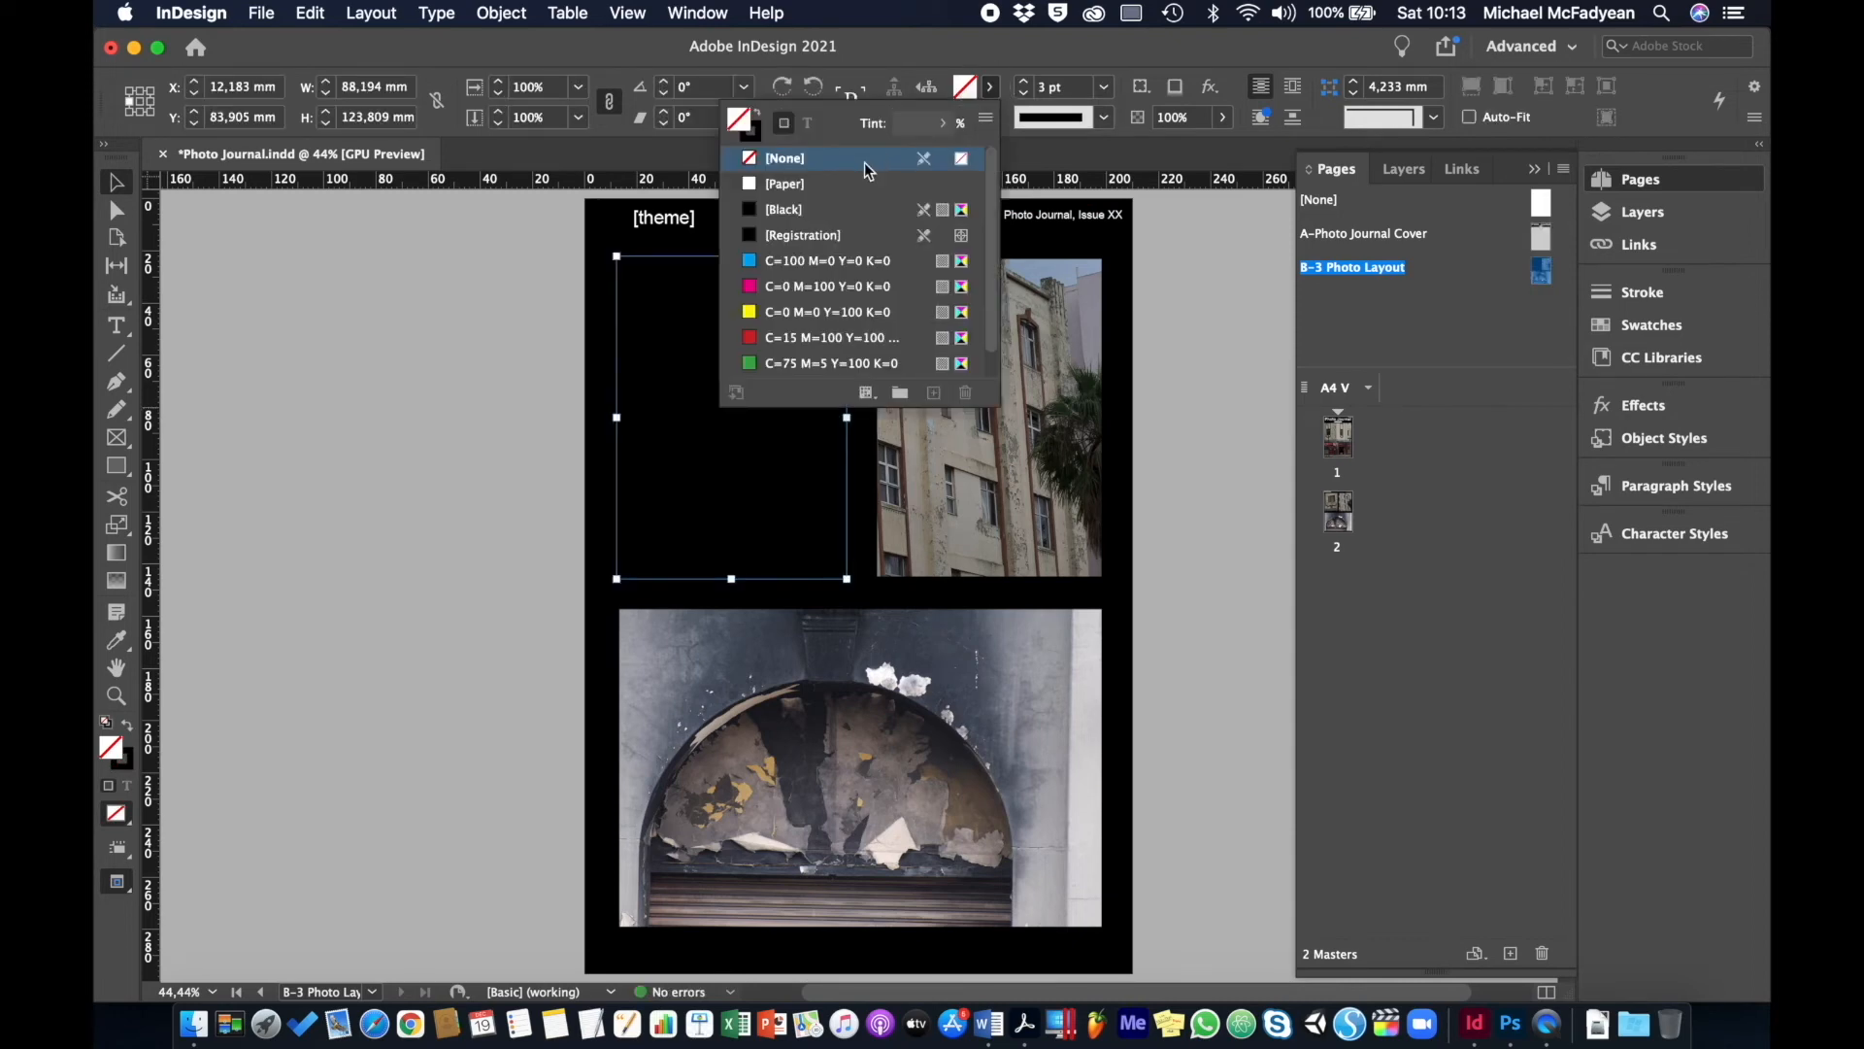
left_click(811, 209)
left_click(911, 123)
type("20")
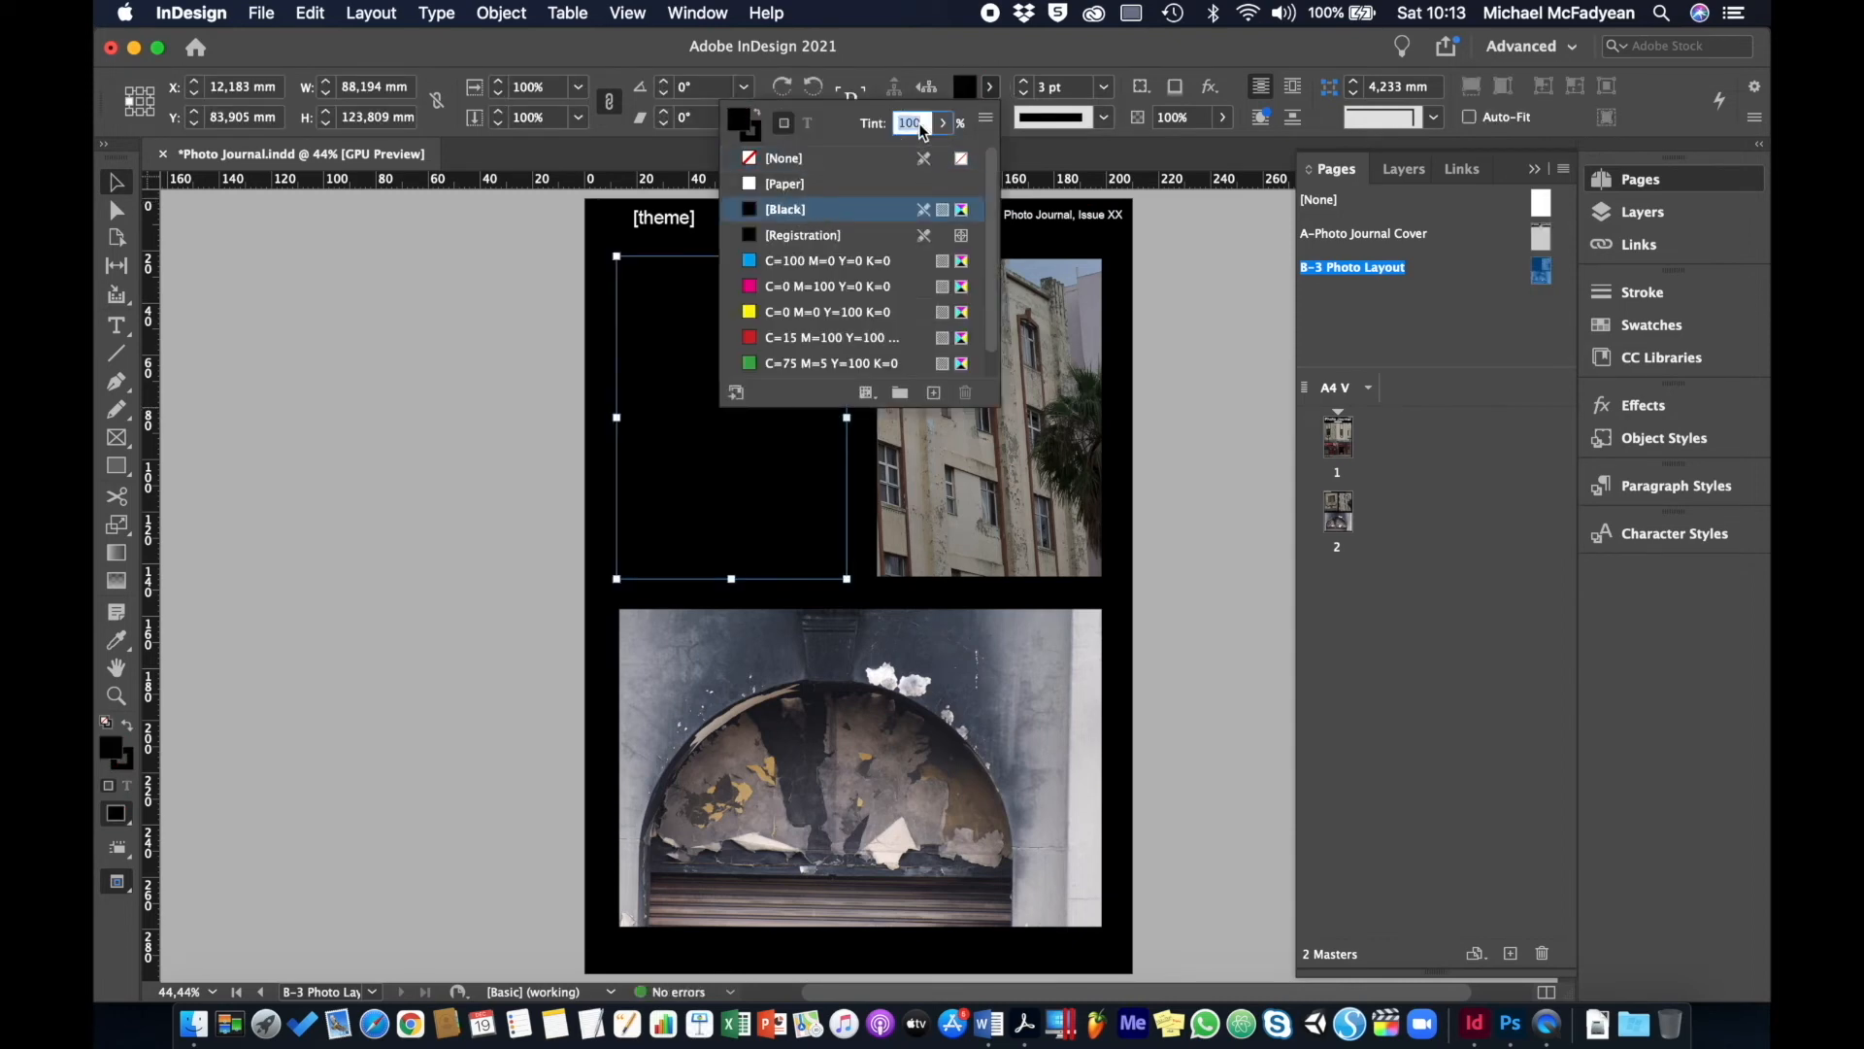
key("Return")
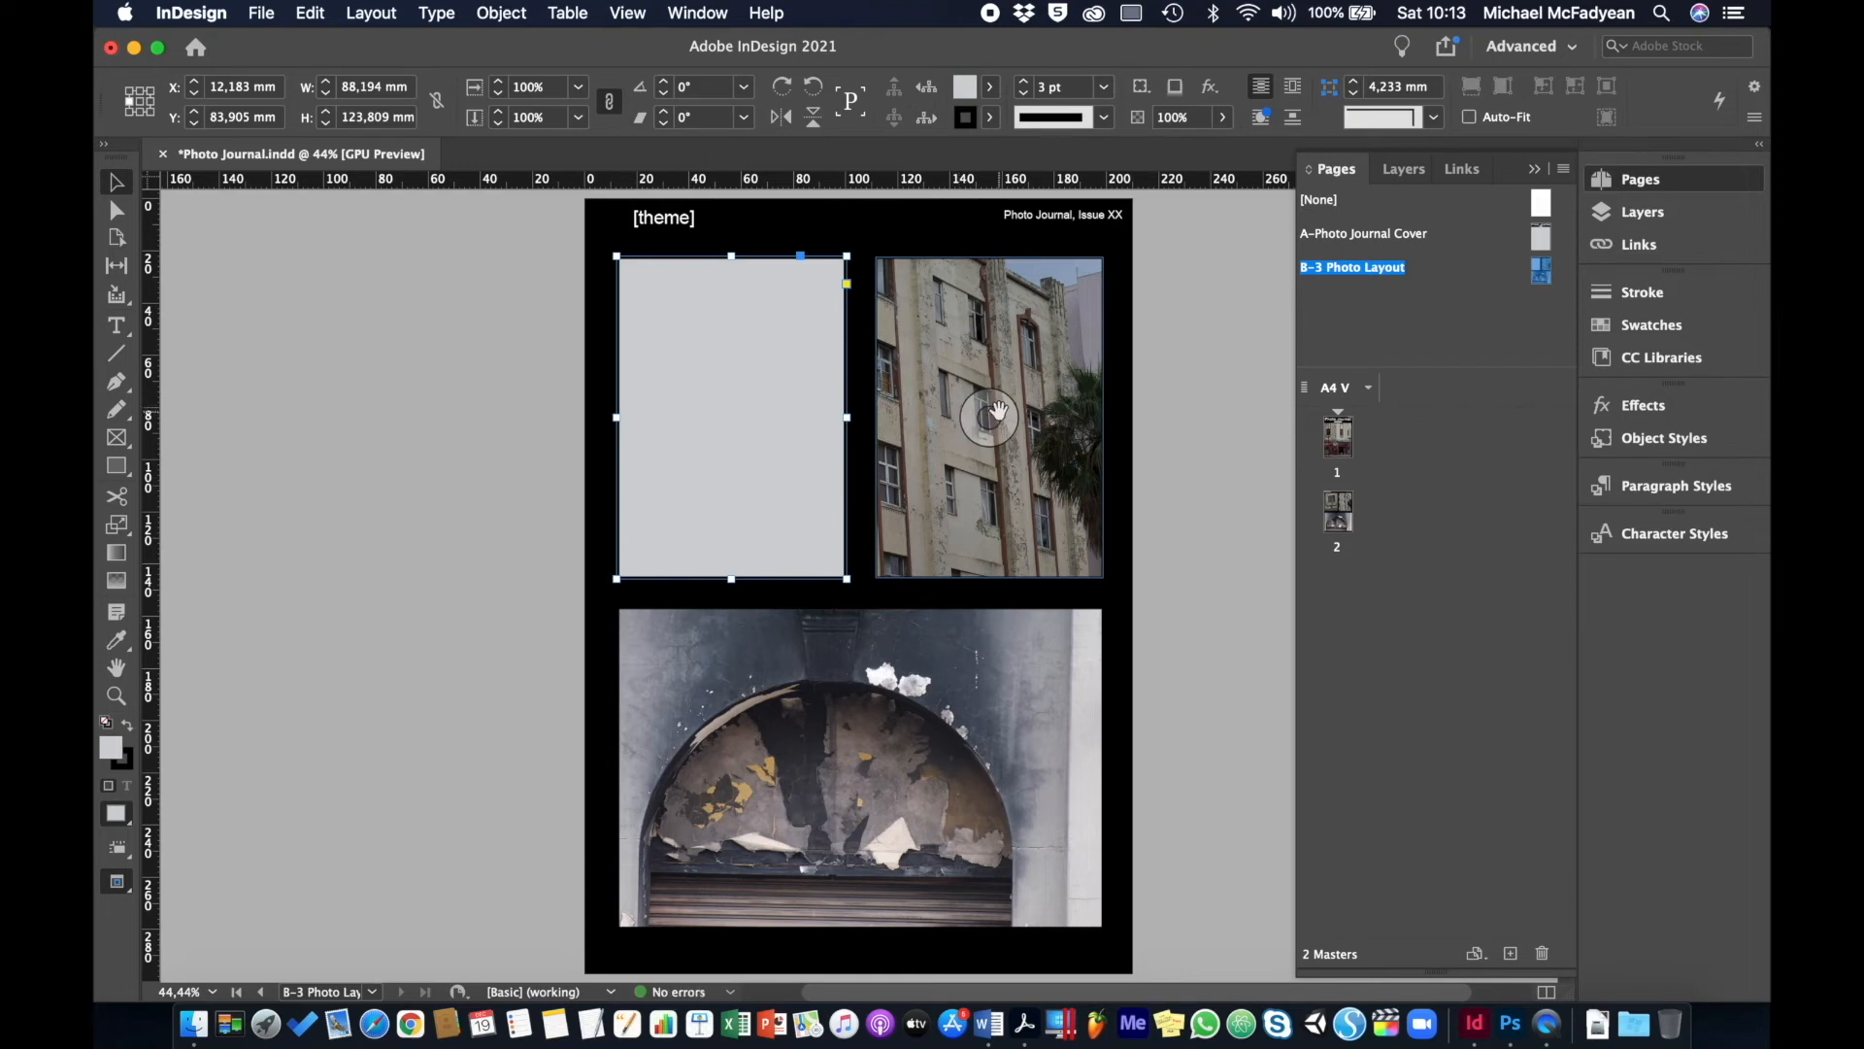
- Empty the top-right building frame and fill it with Black at 20% tint
left_click(998, 412)
key("Delete")
left_click(998, 406)
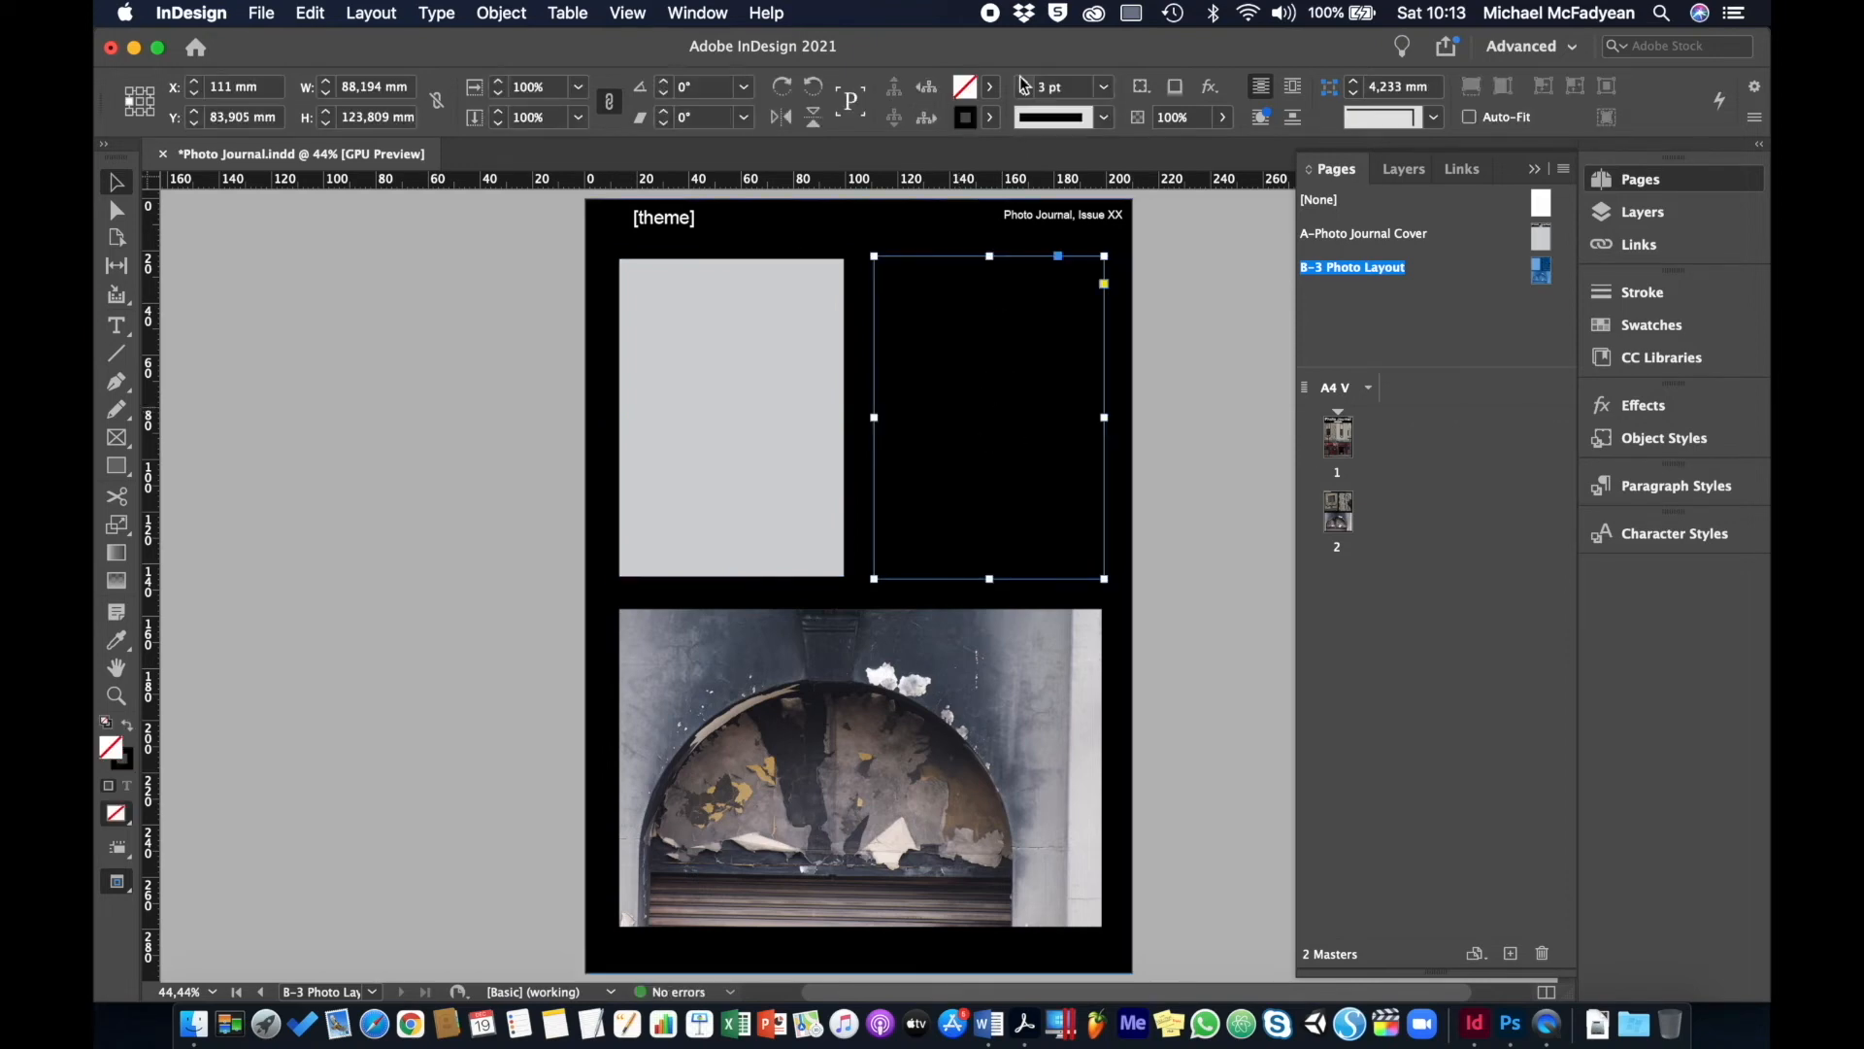
left_click(989, 88)
left_click(887, 210)
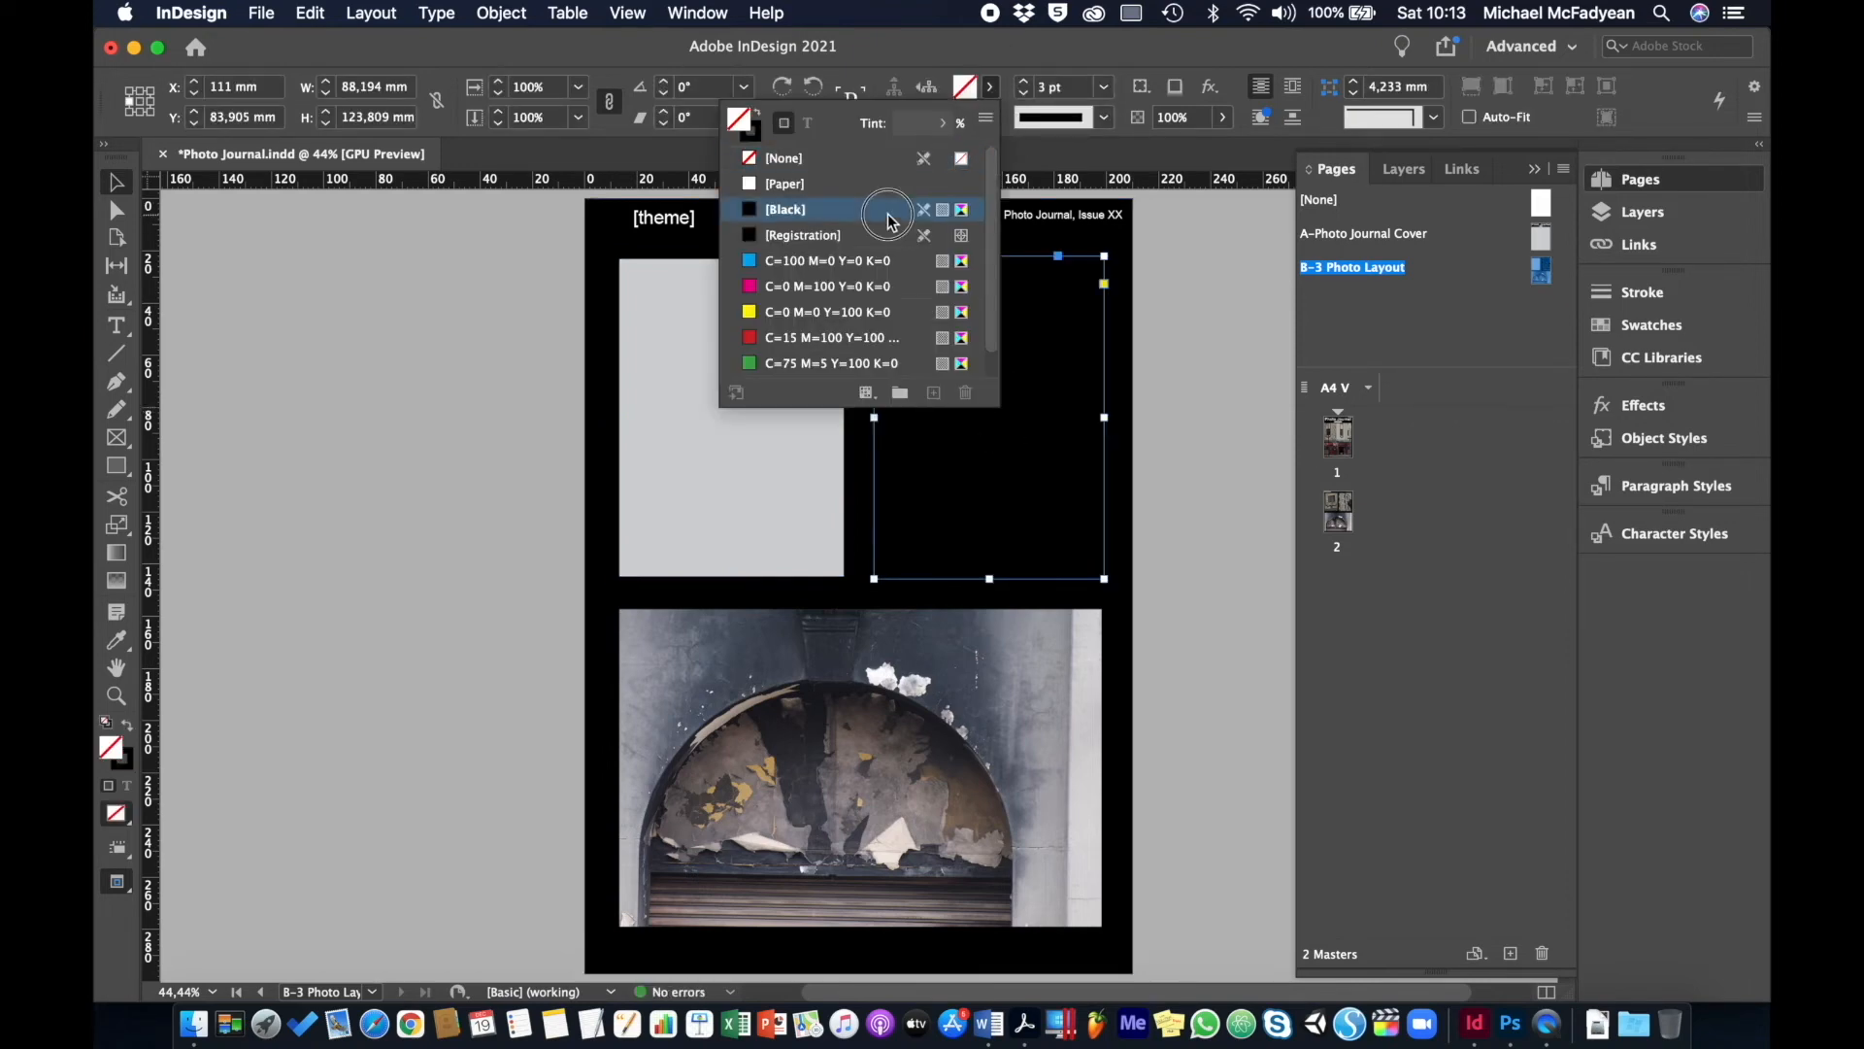
left_click(917, 125)
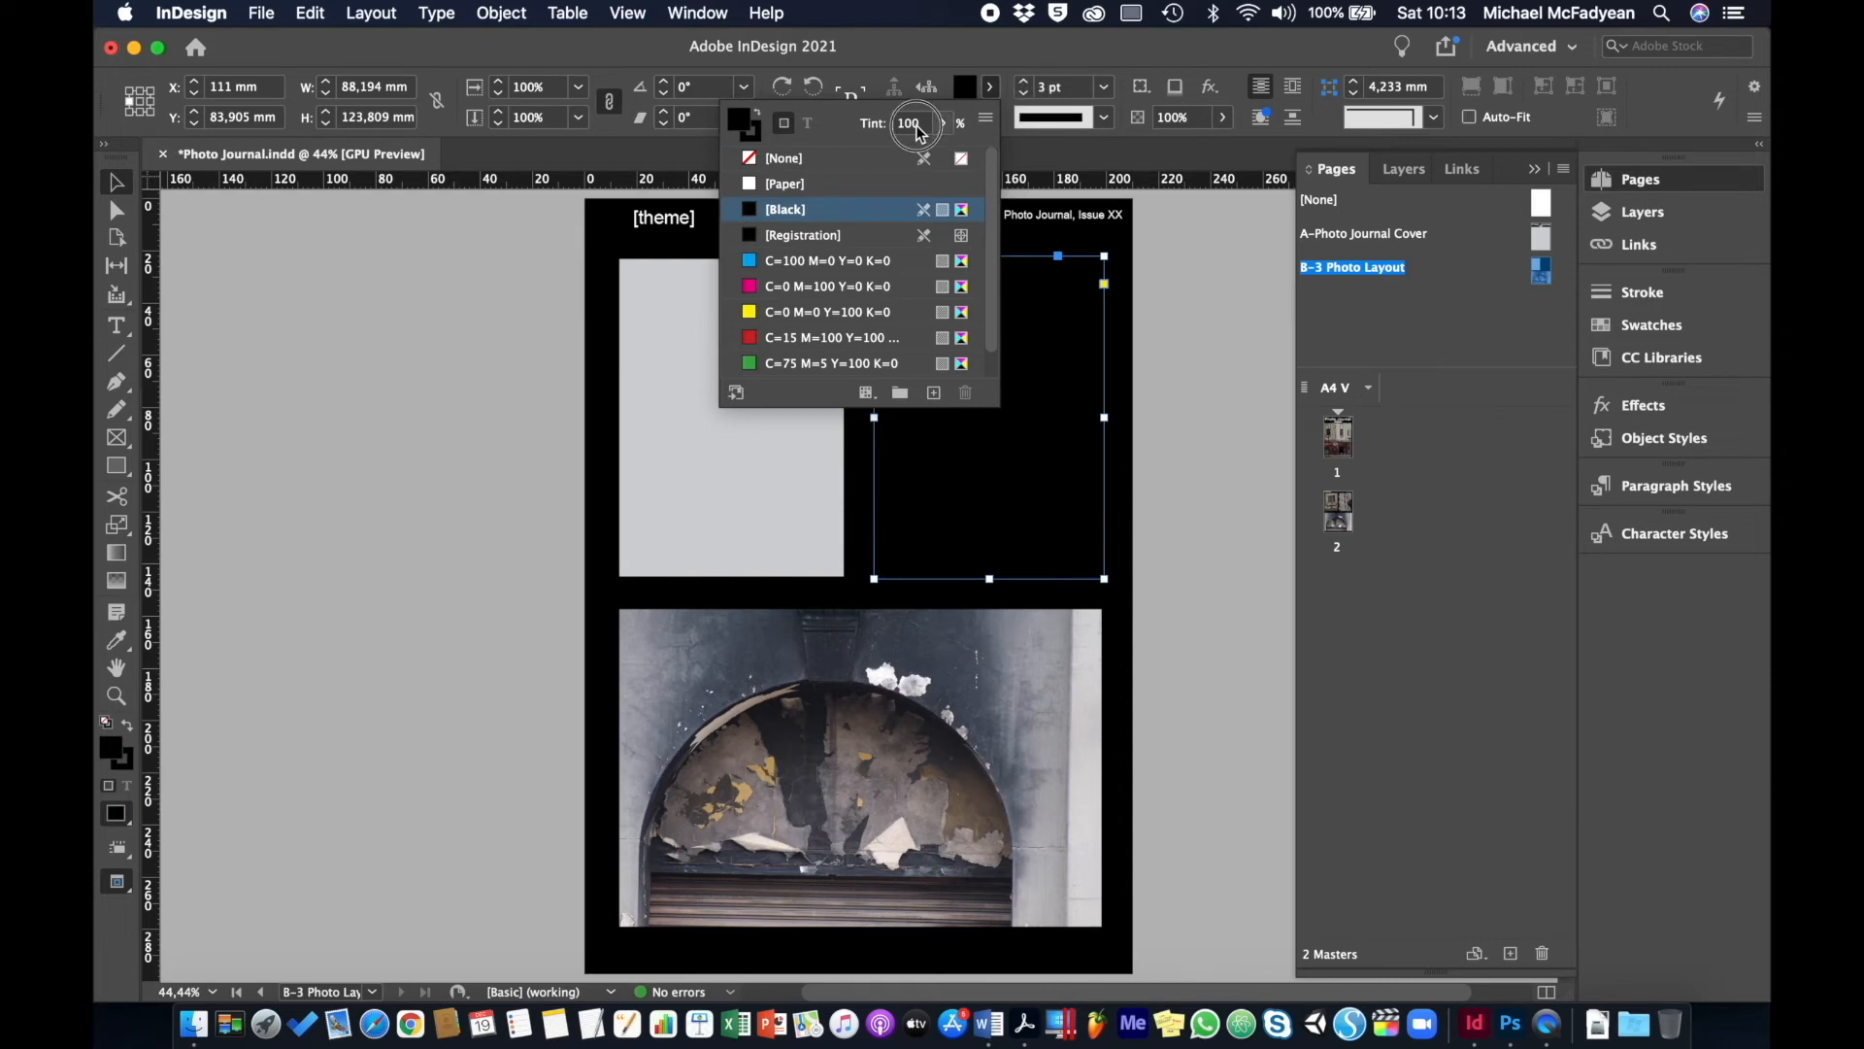
type("20")
key("Return")
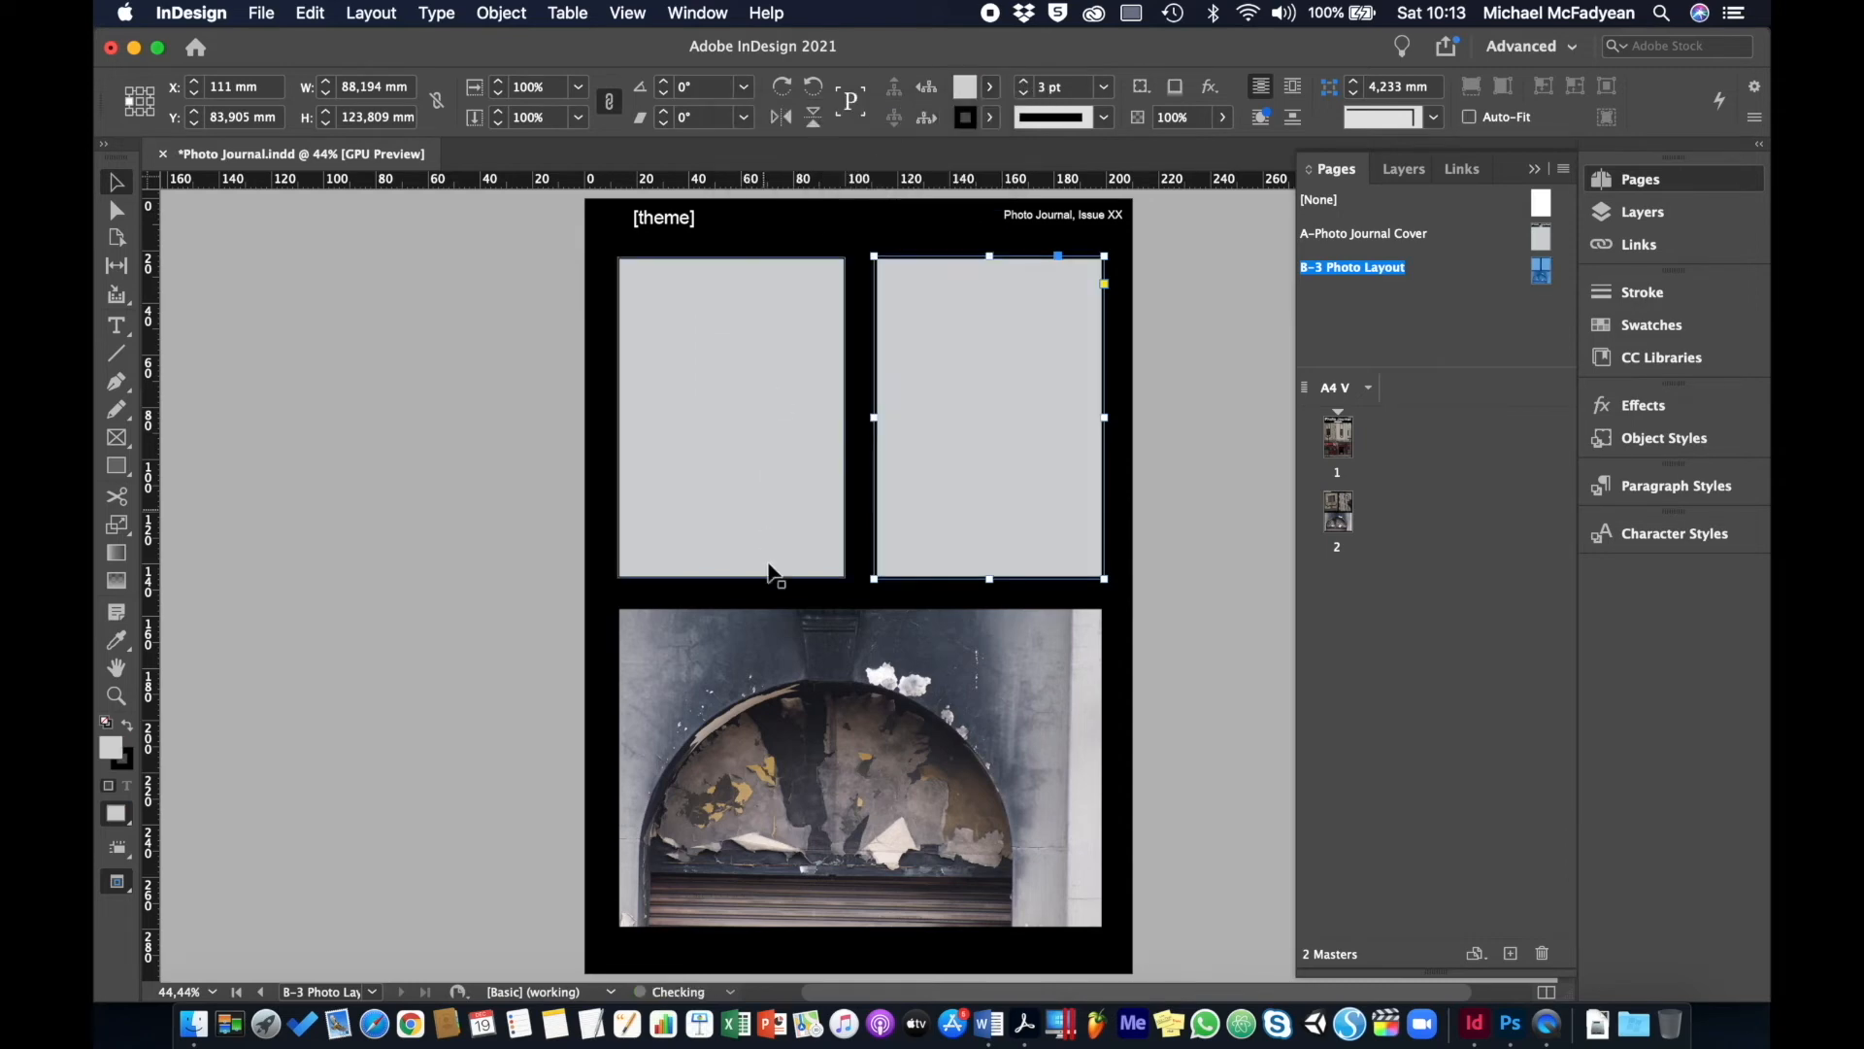
- Delete the arch photo and give the bottom frame a 20% Black fill
left_click(833, 691)
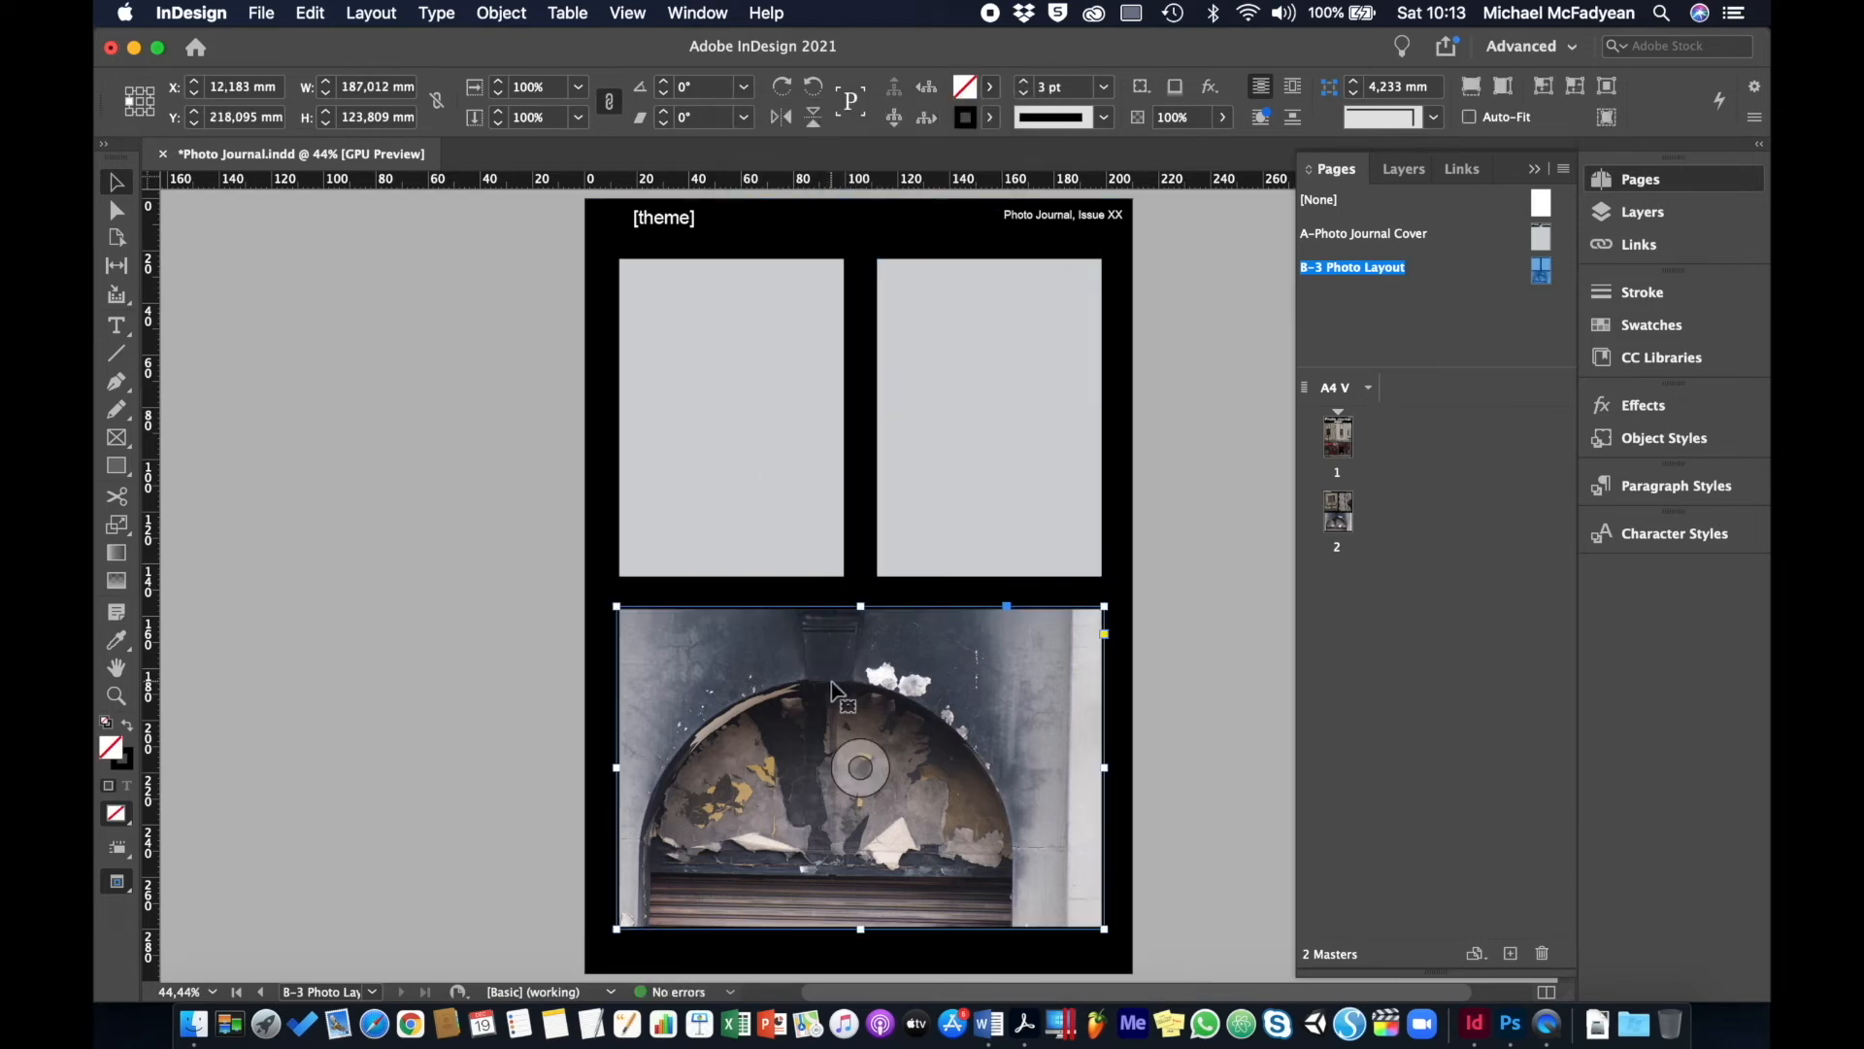
left_click(860, 767)
key("BackSpace")
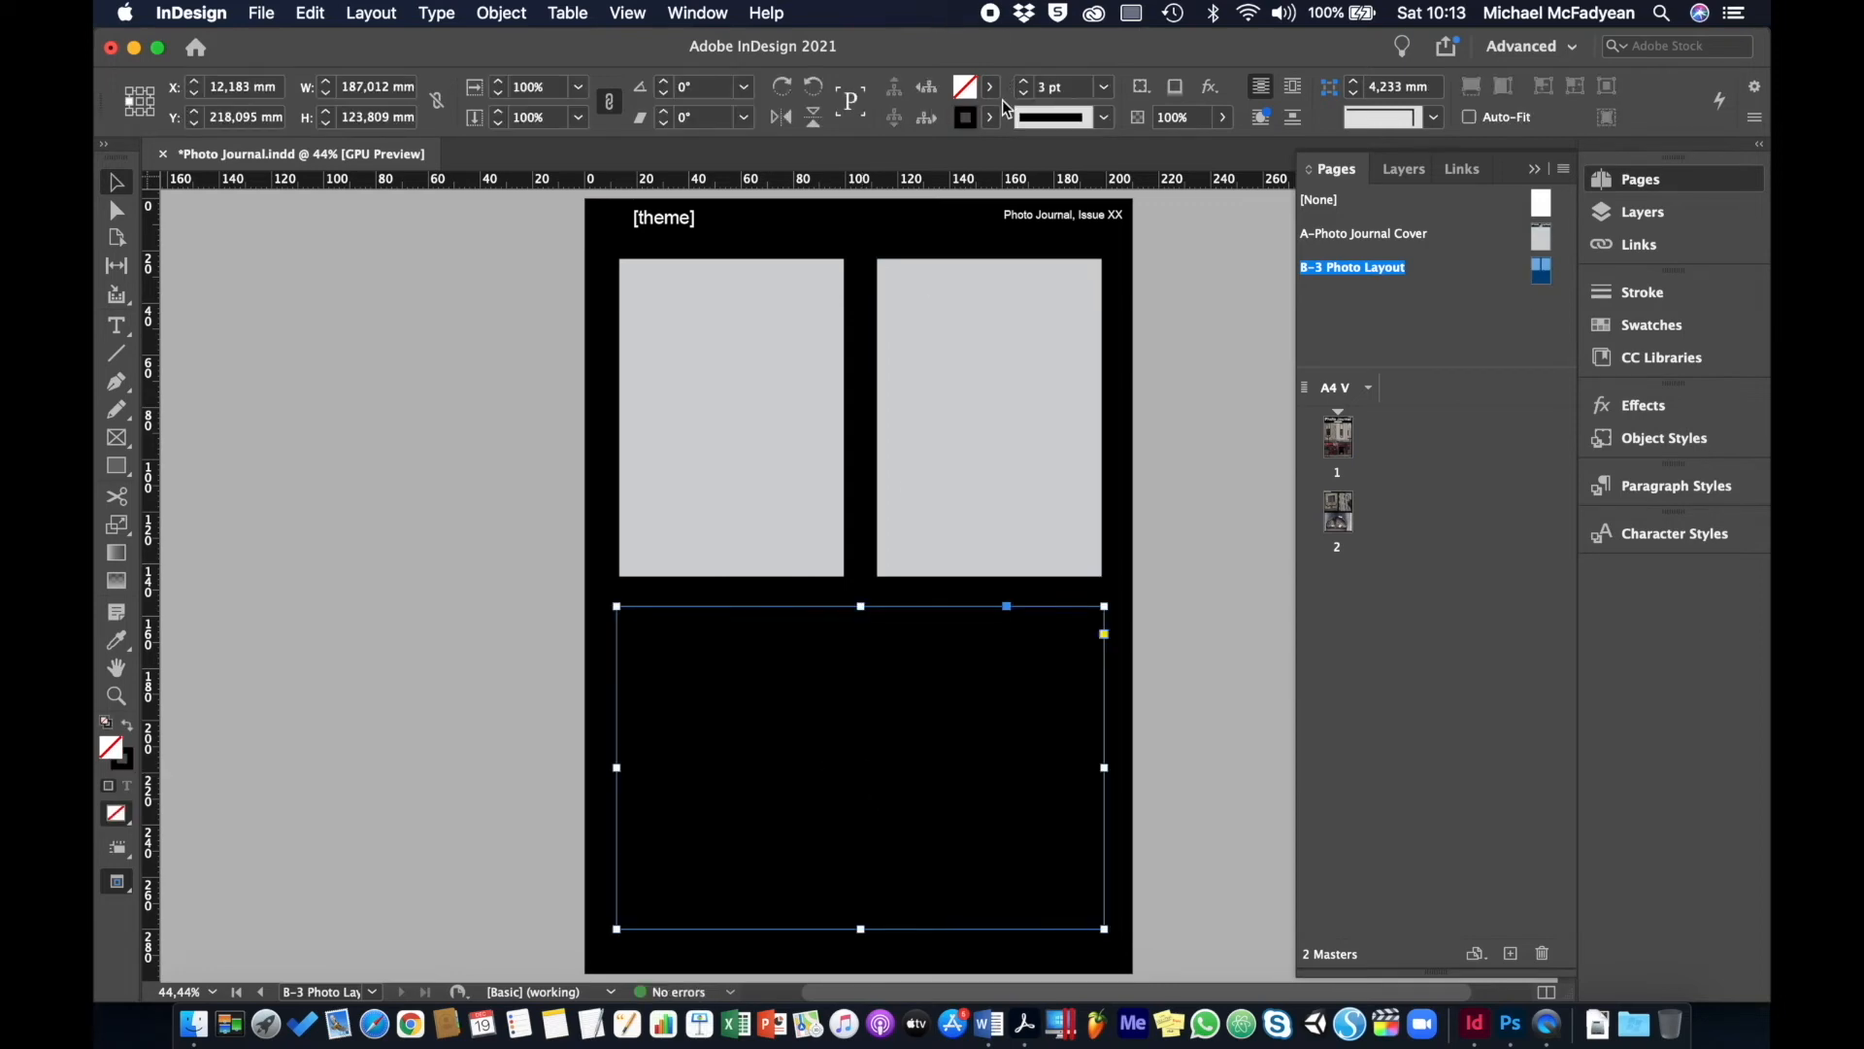
left_click(992, 86)
left_click(841, 208)
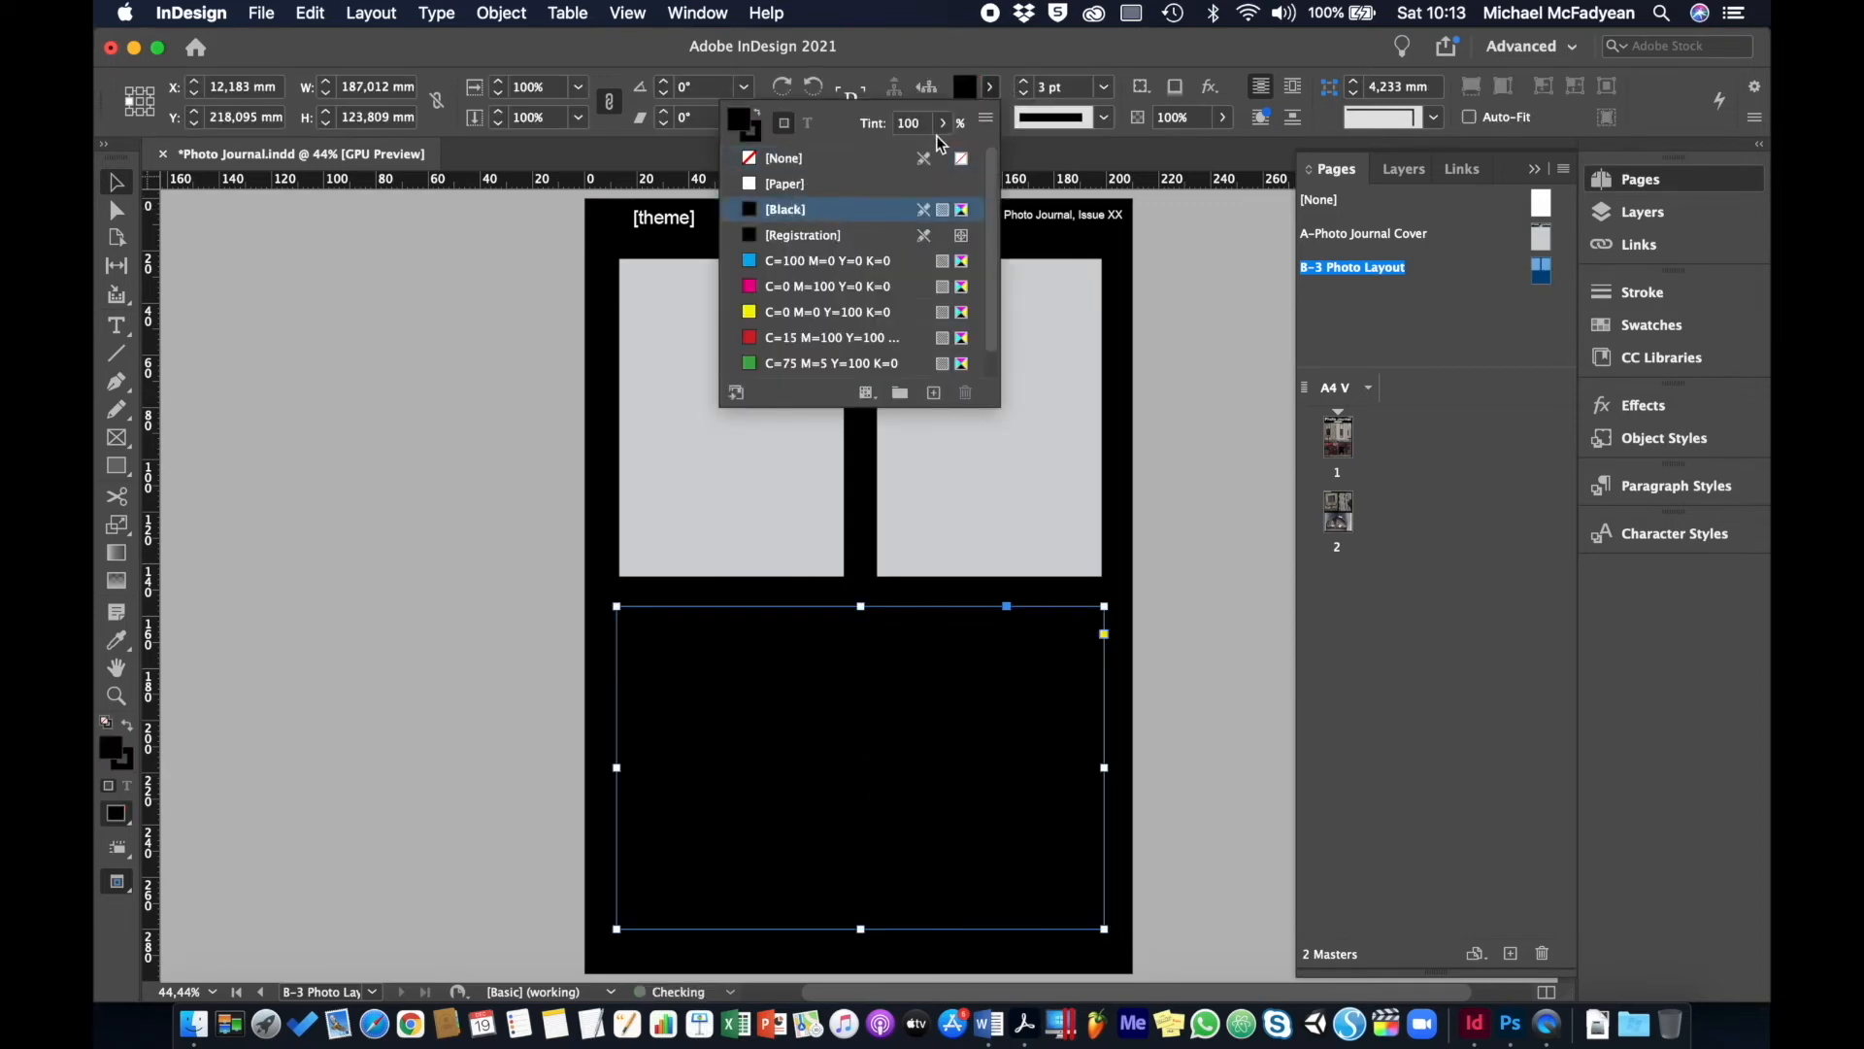
left_click(909, 124)
type("20")
key("Return")
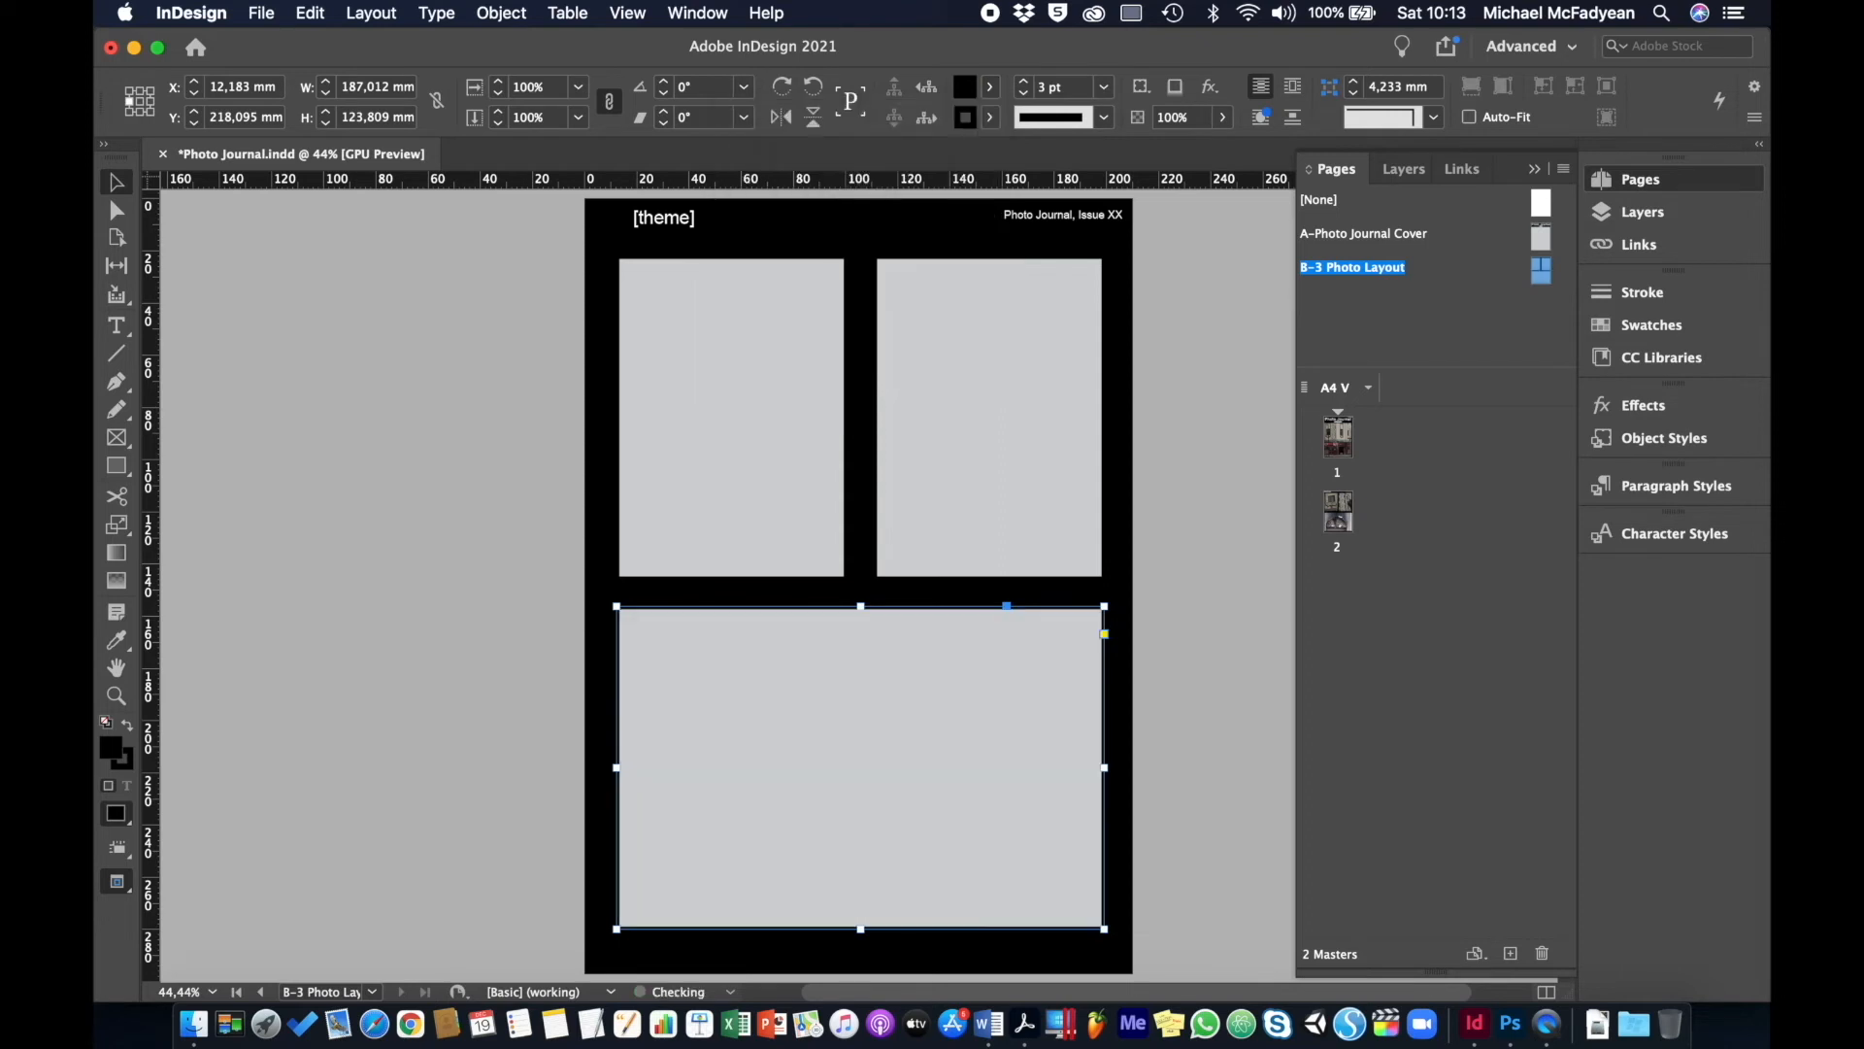
- Deselect the frame and return to the cover on page 1
left_click(386, 485)
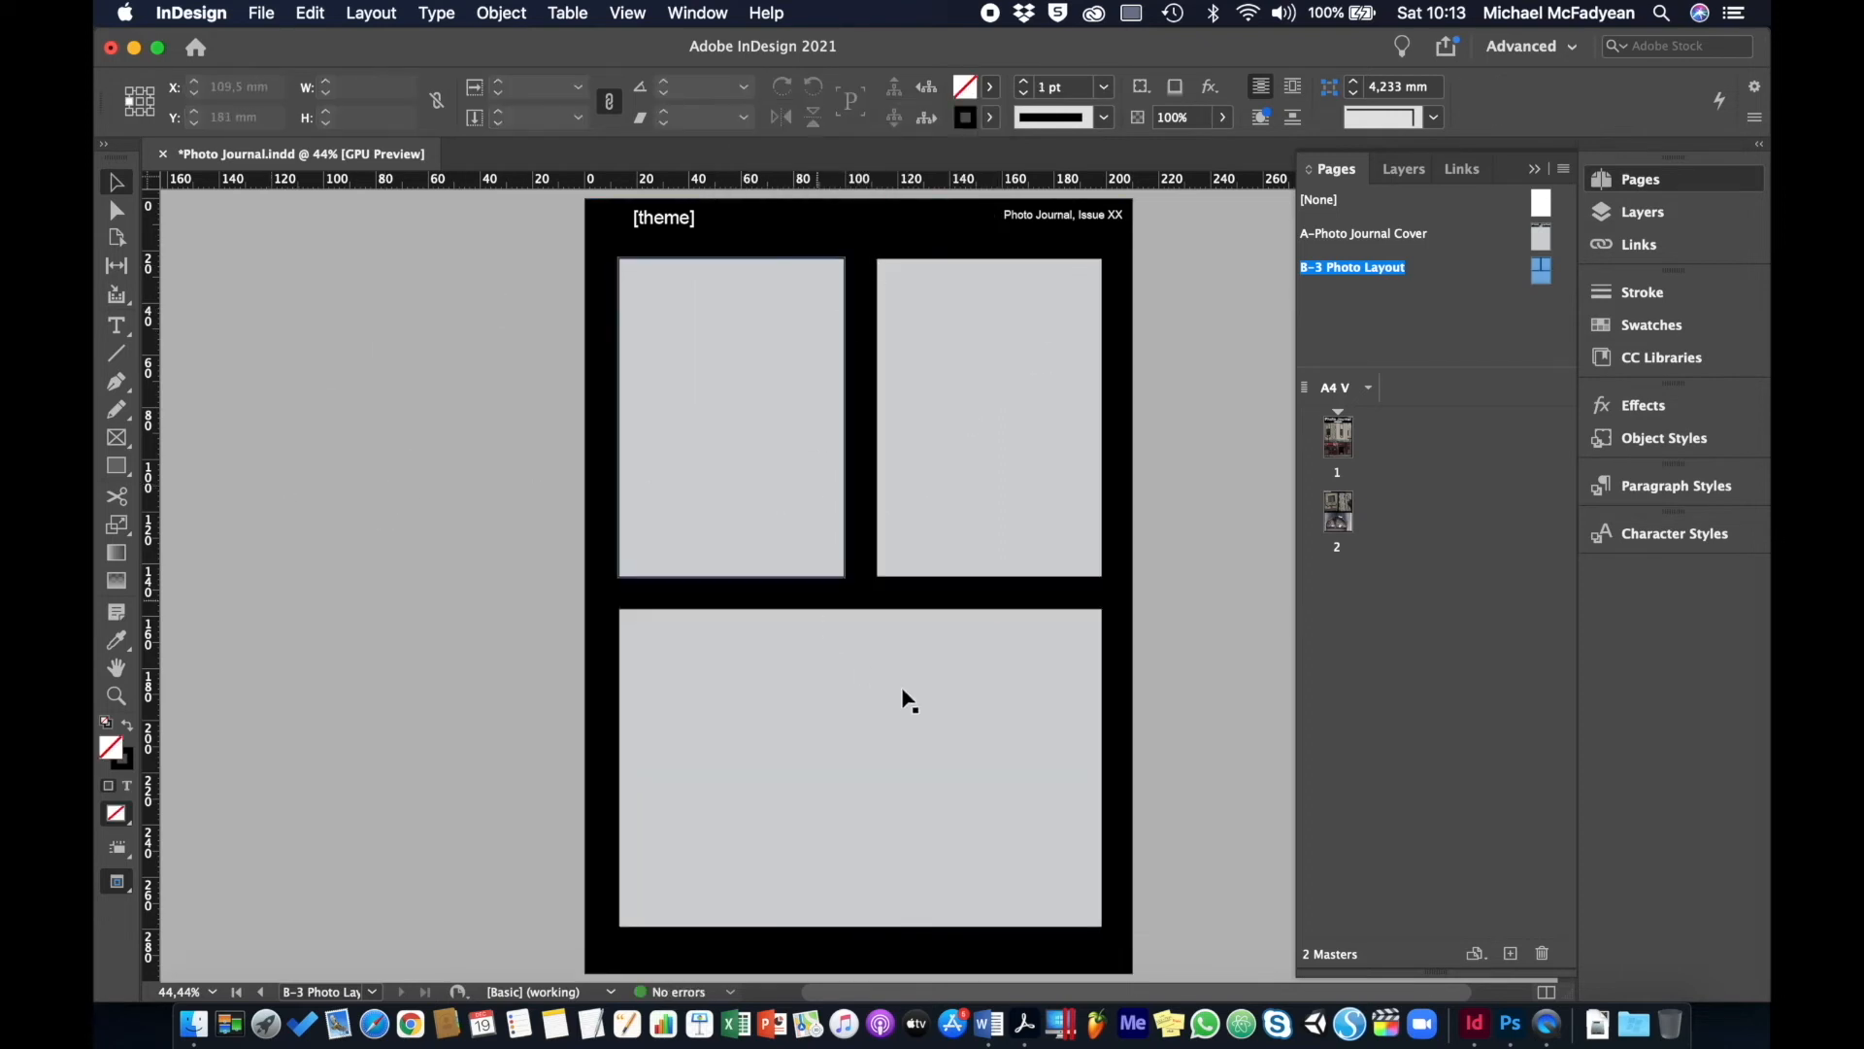
double_click(1327, 435)
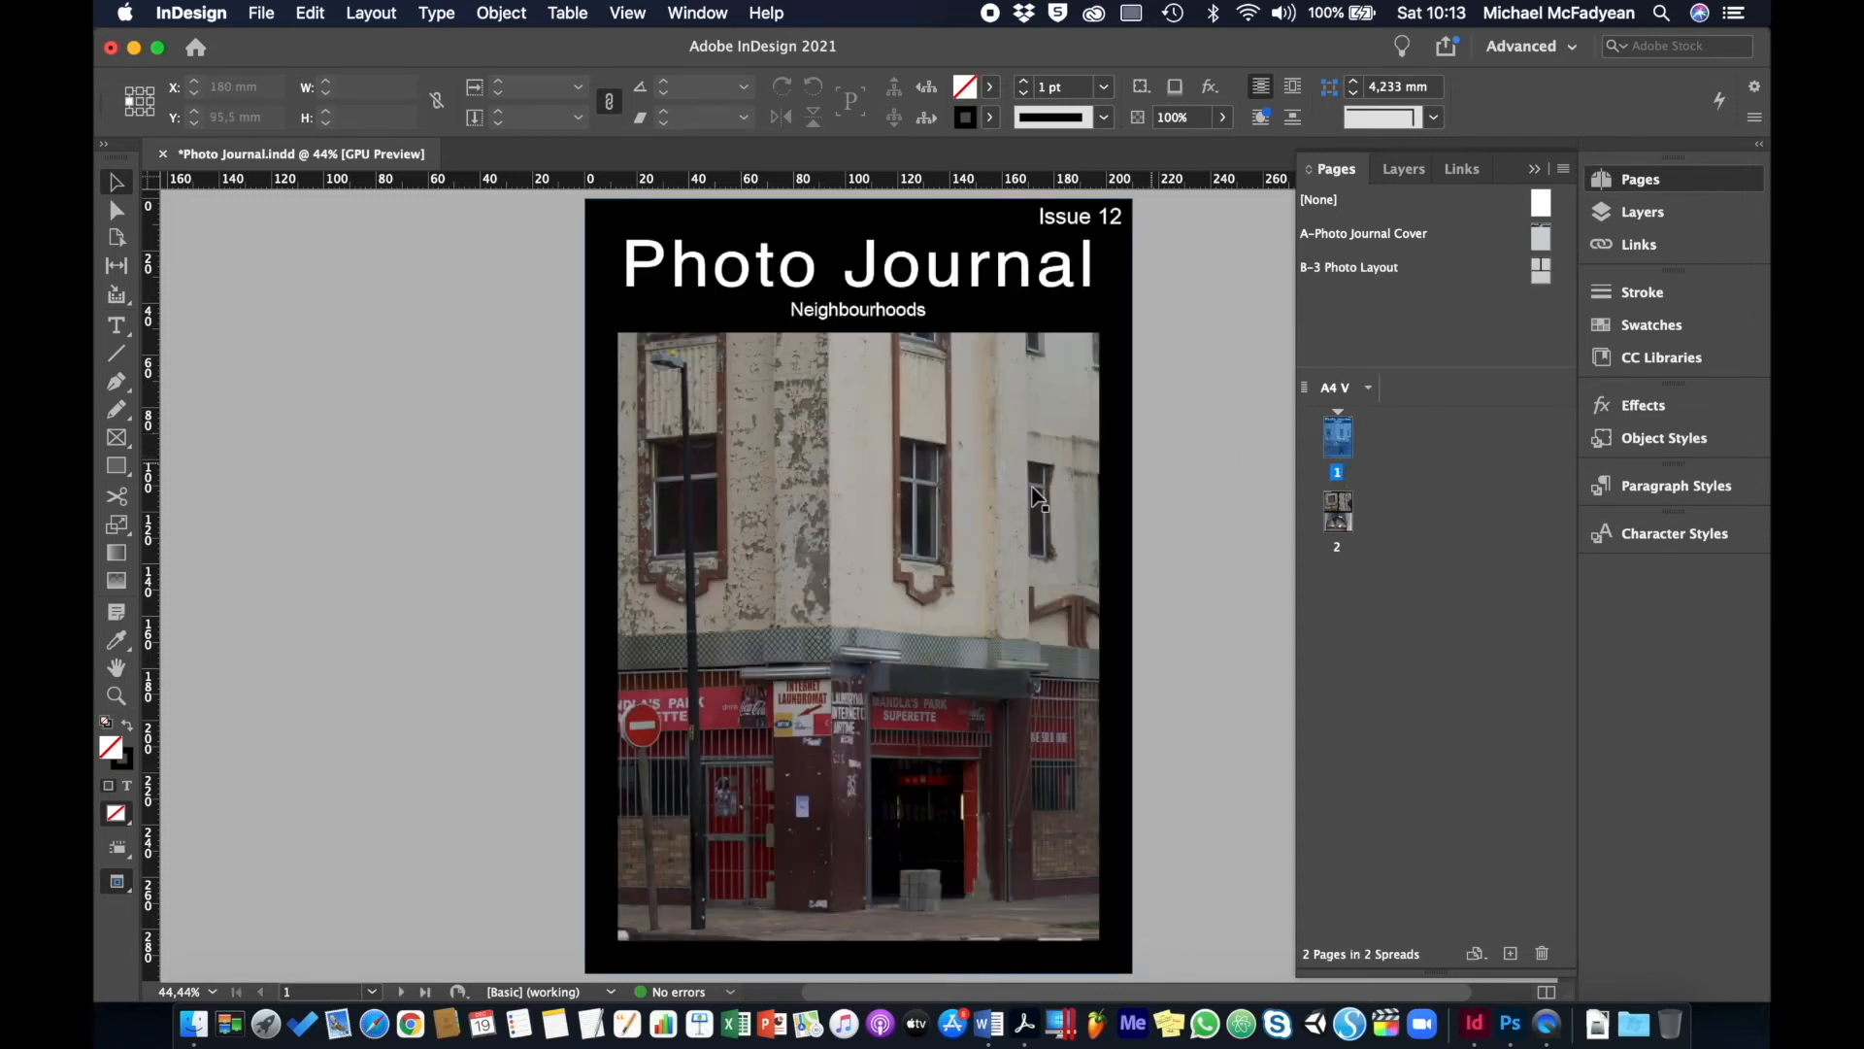
left_click(311, 13)
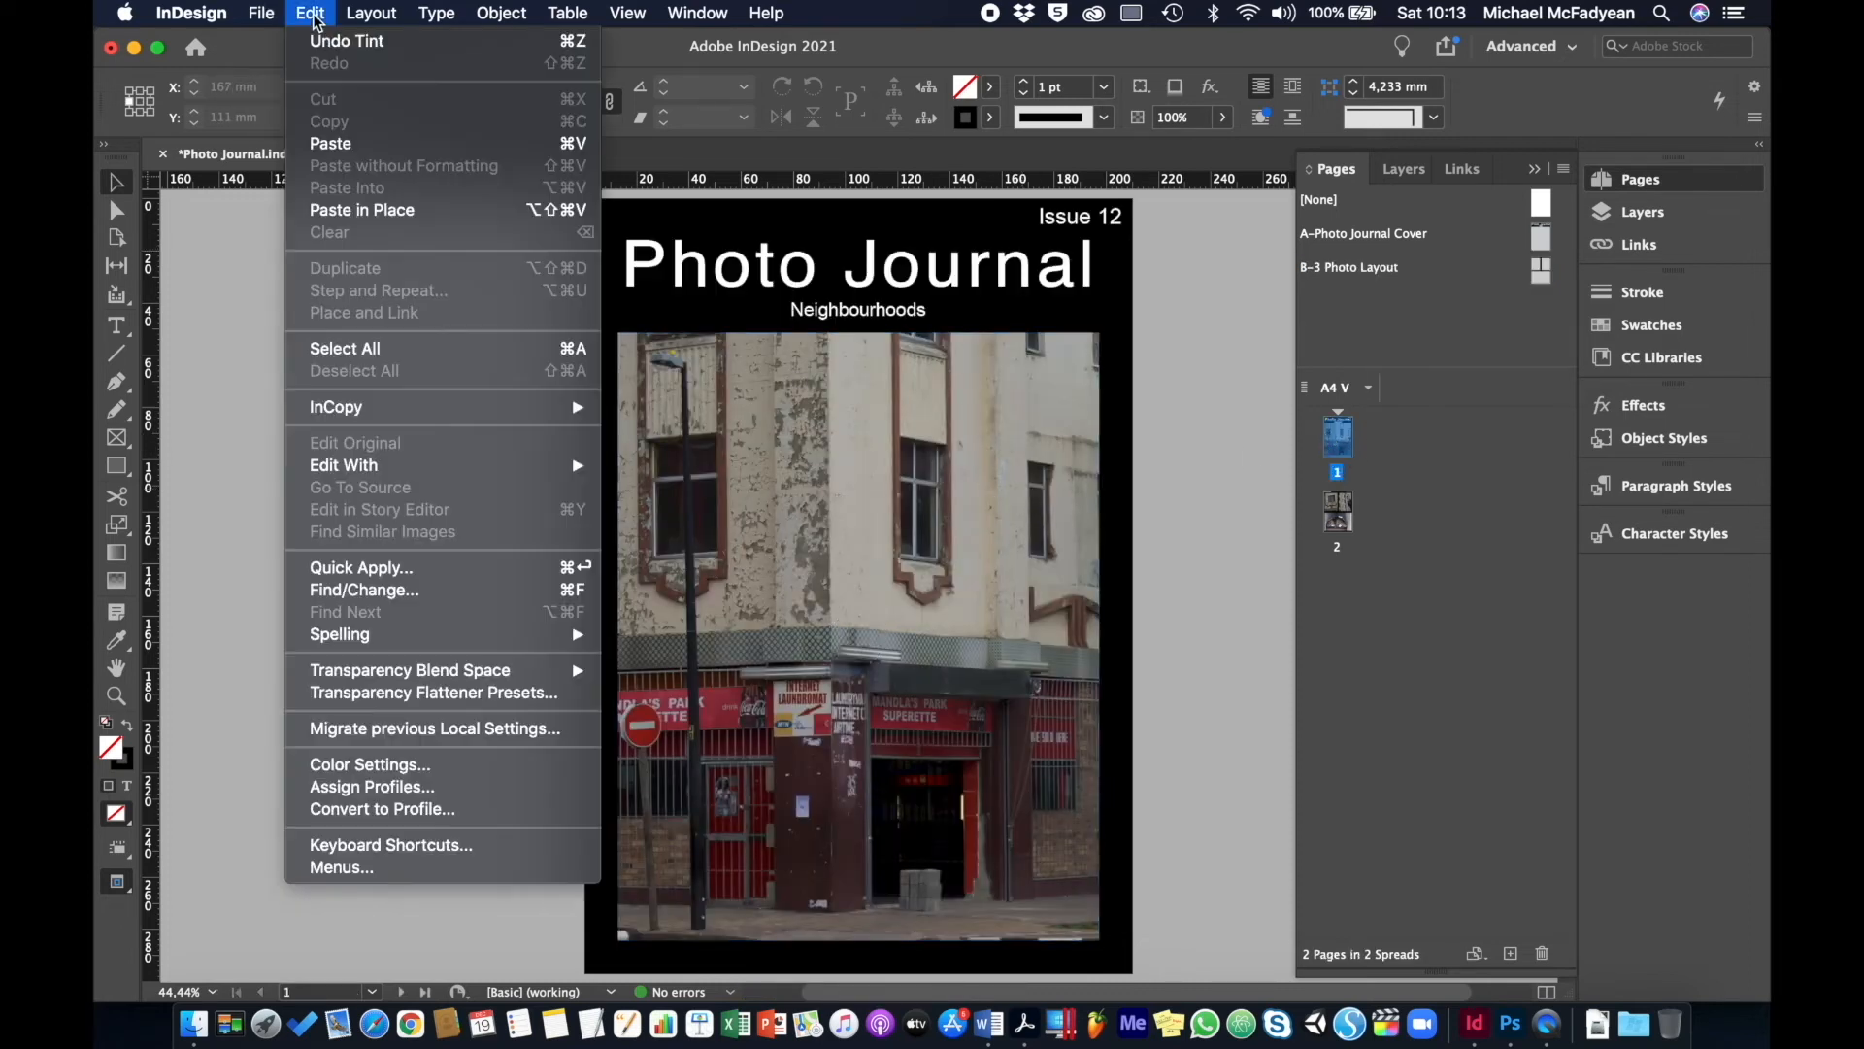
- Select and delete everything on the cover page, then on page 2
left_click(361, 347)
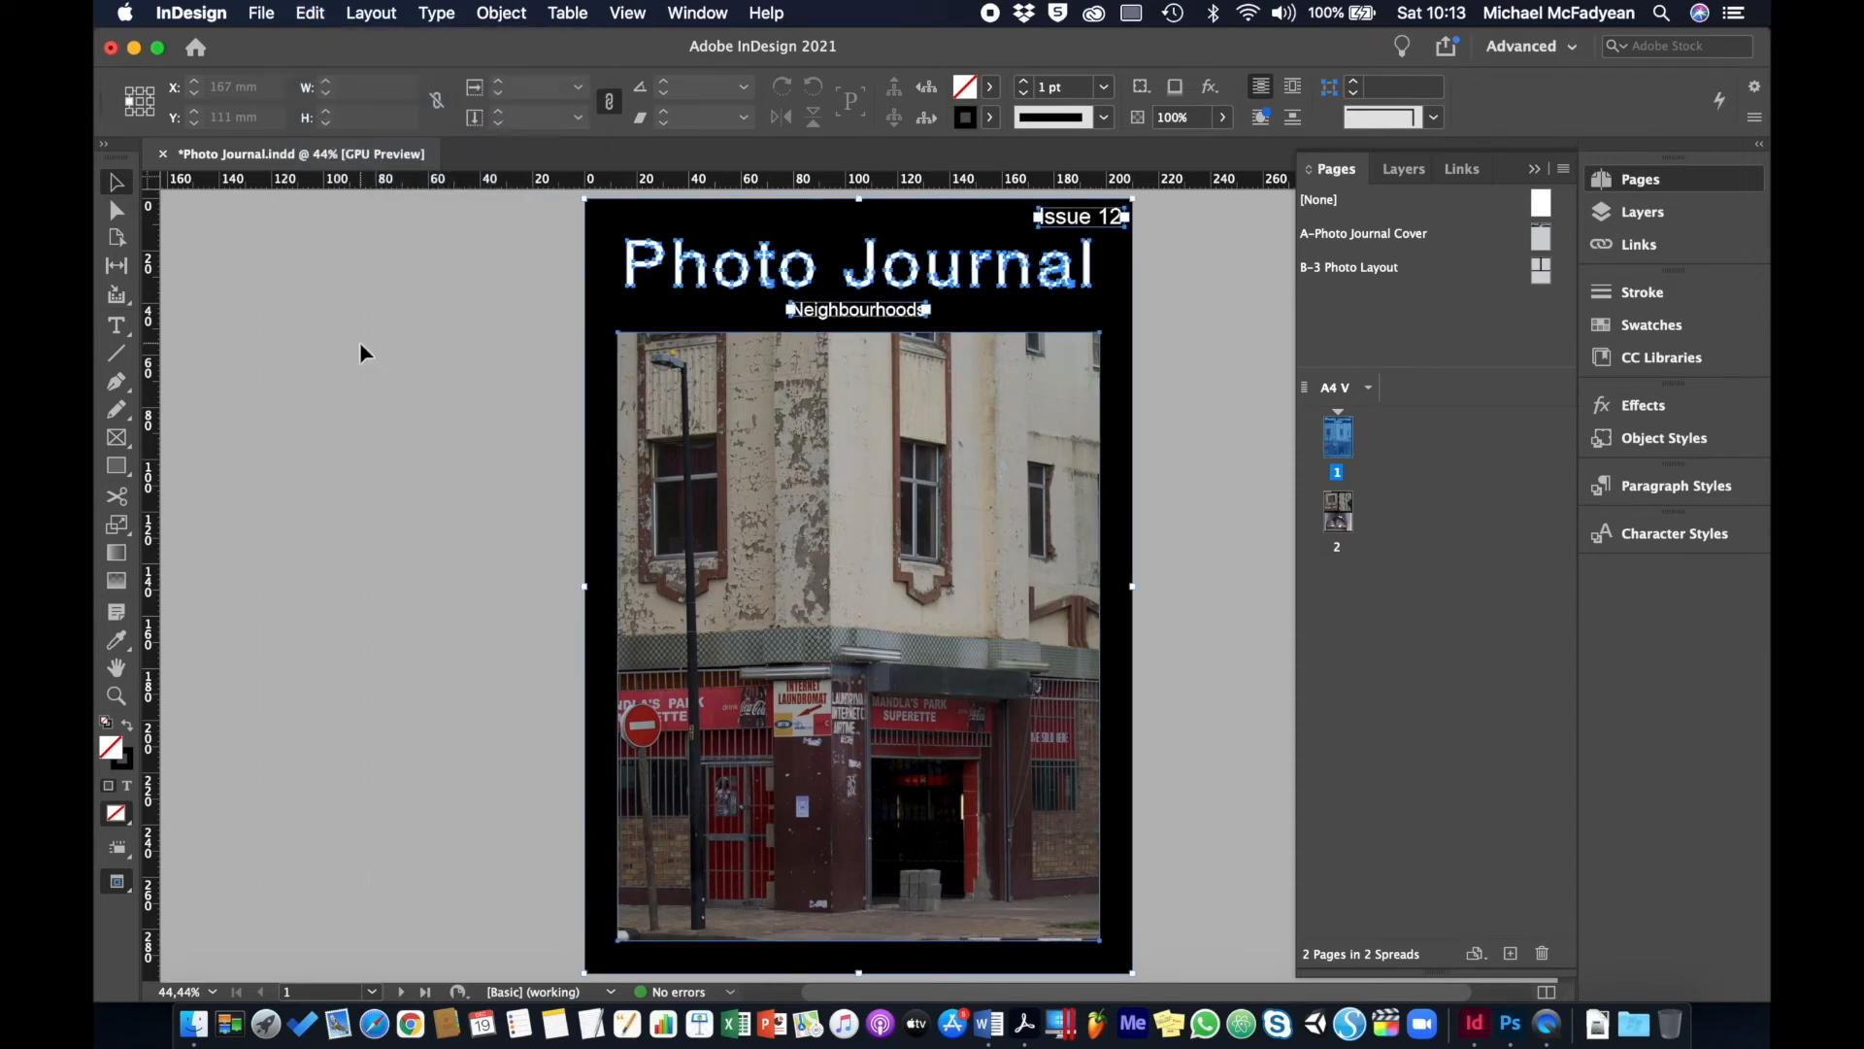
key("Delete")
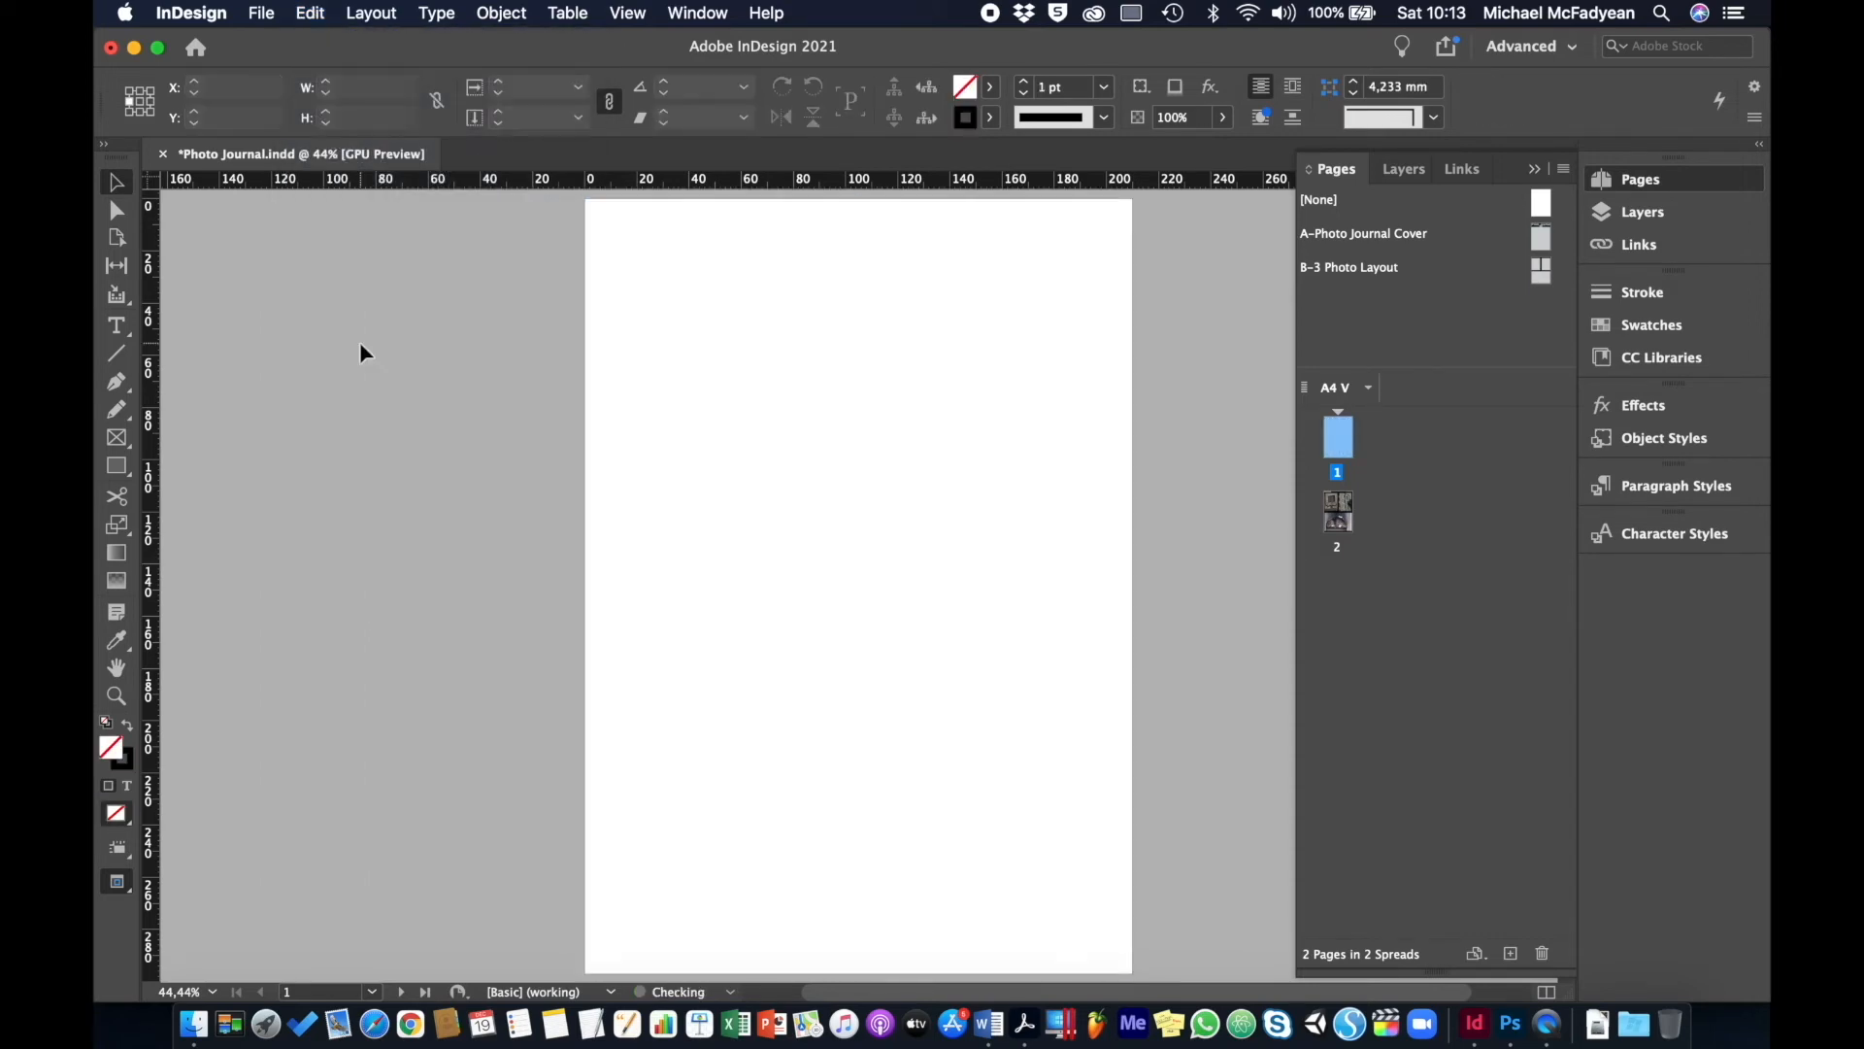
double_click(1341, 521)
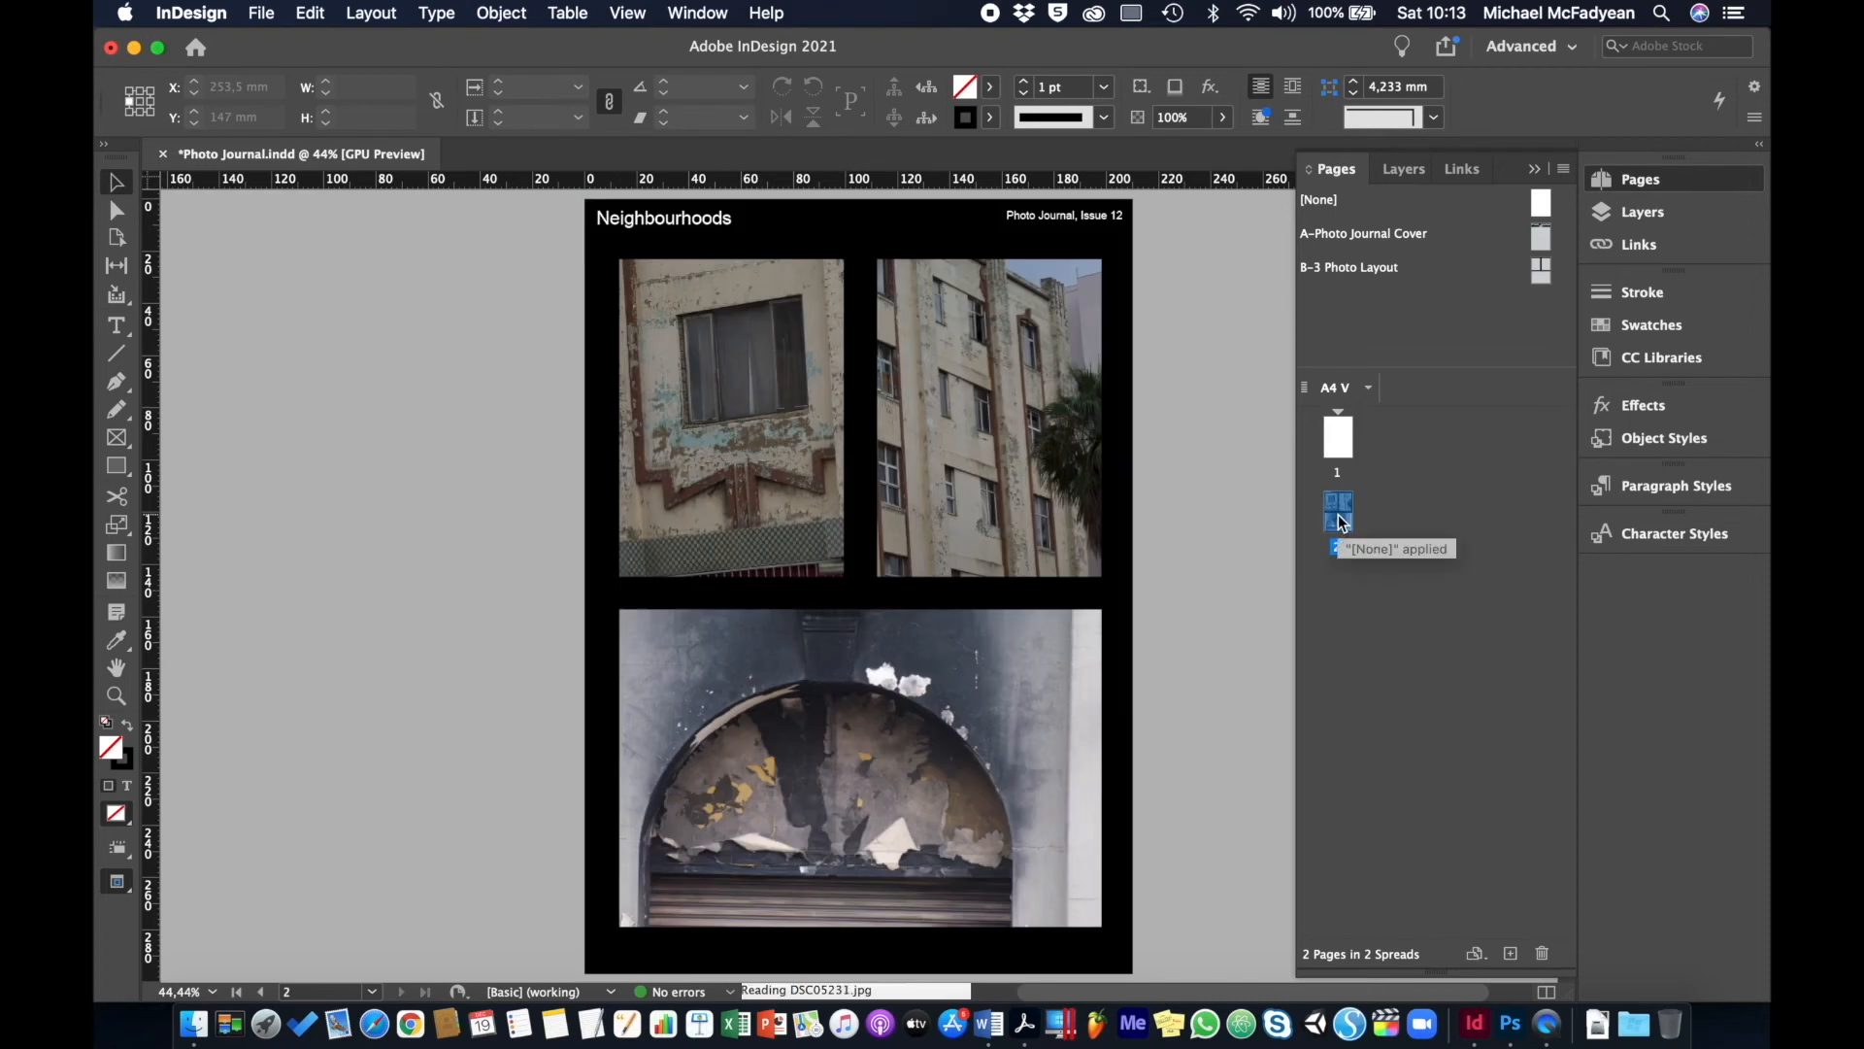
key("super+a")
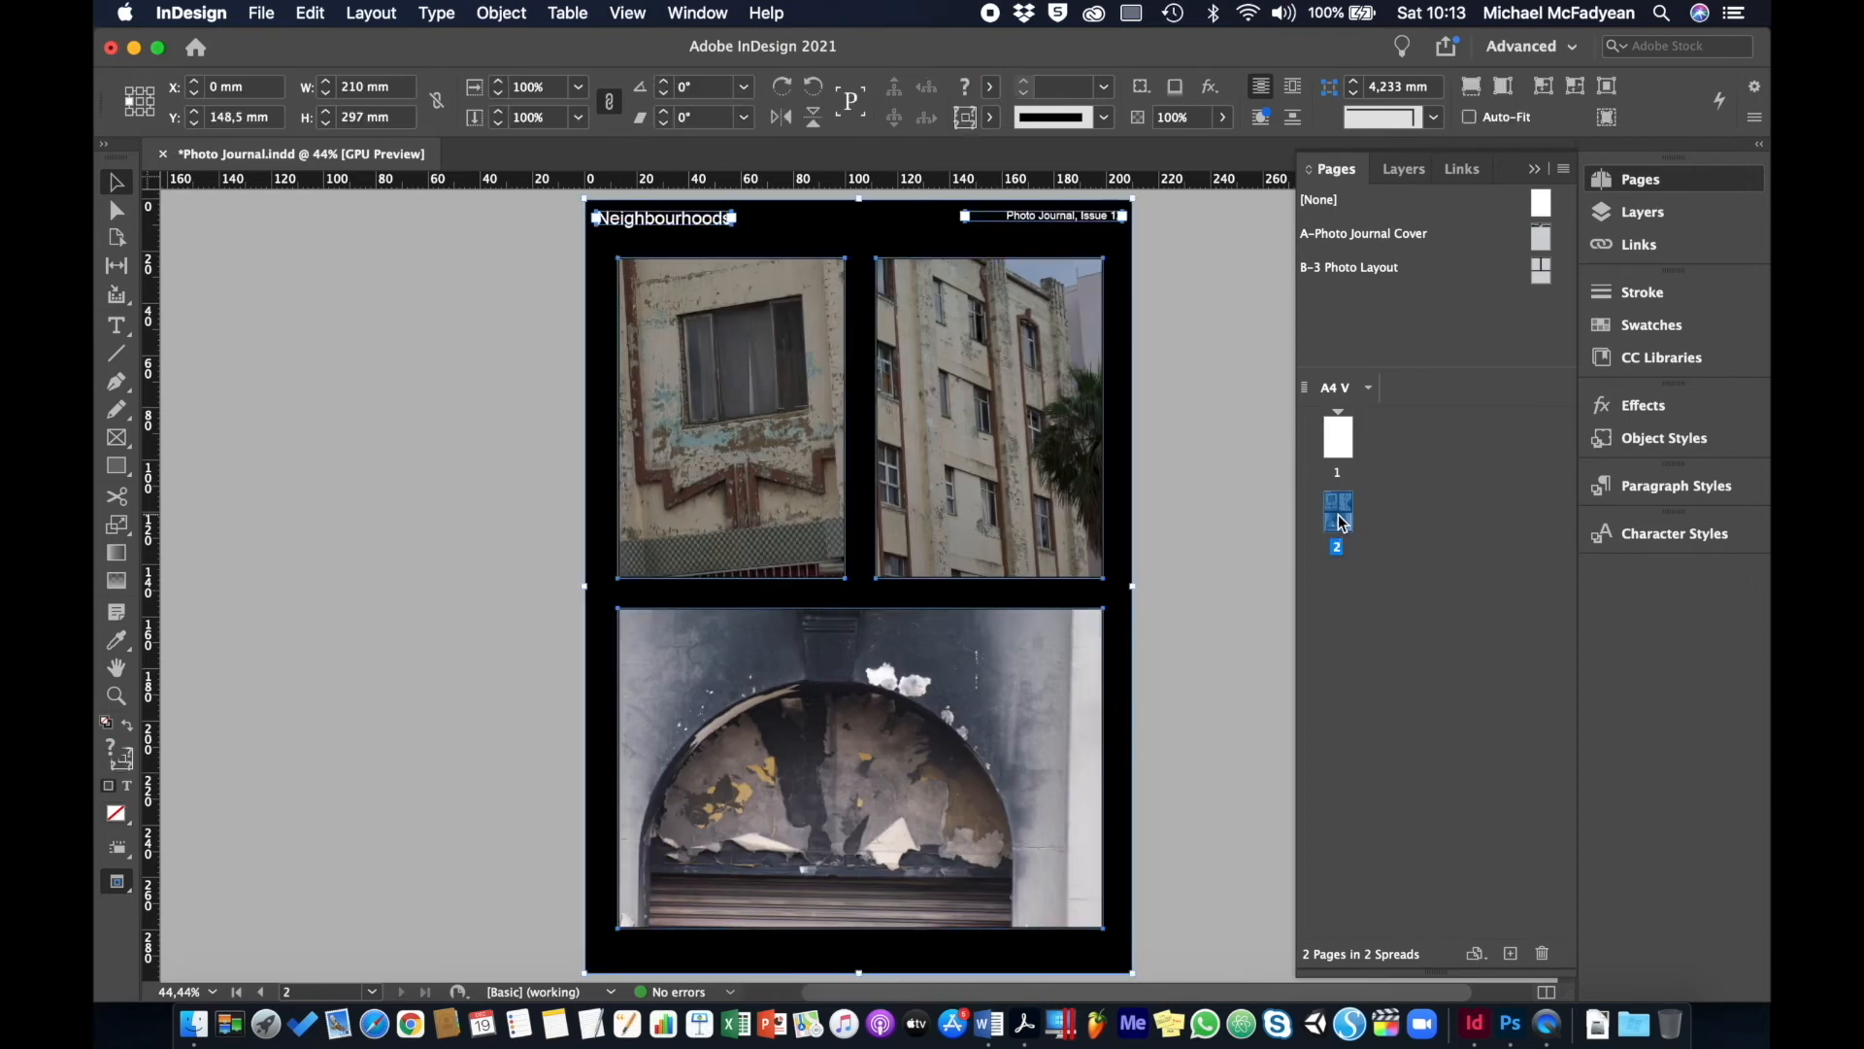
key("Delete")
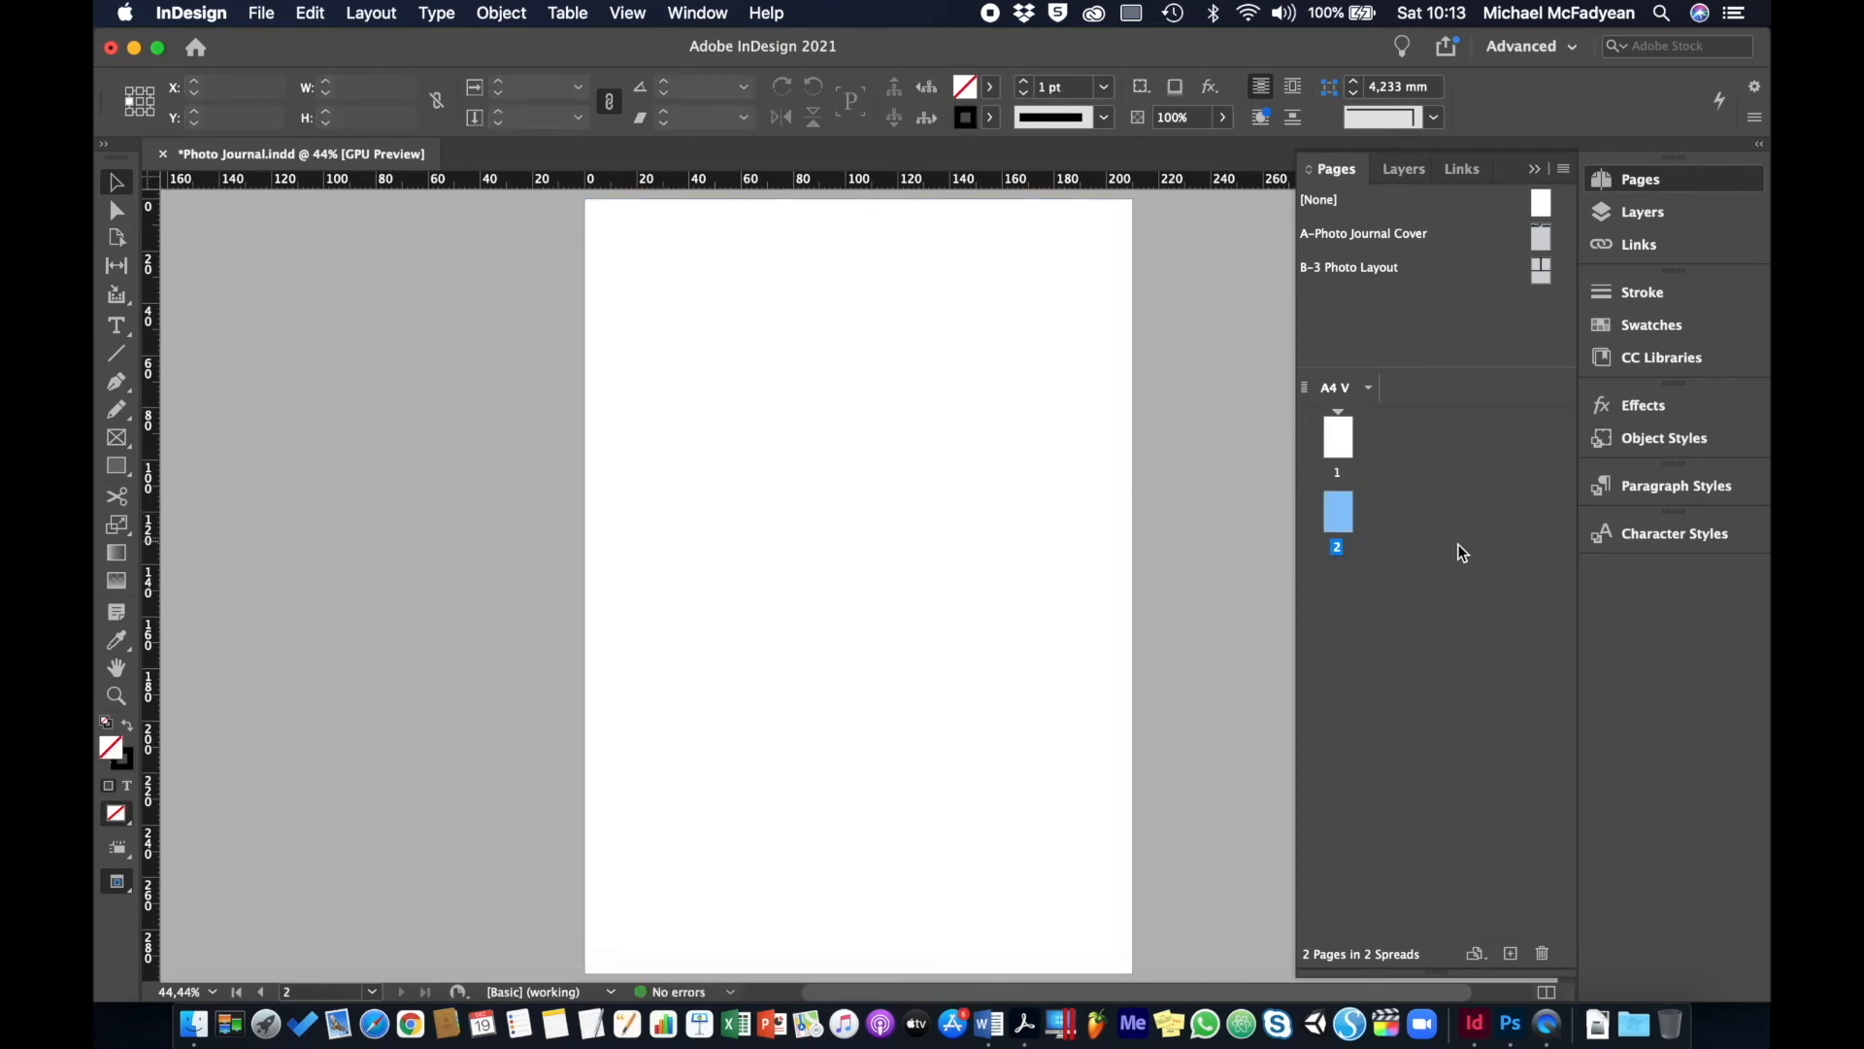
- In Document Setup, turn on Facing Pages for the 8-page document
left_click(261, 12)
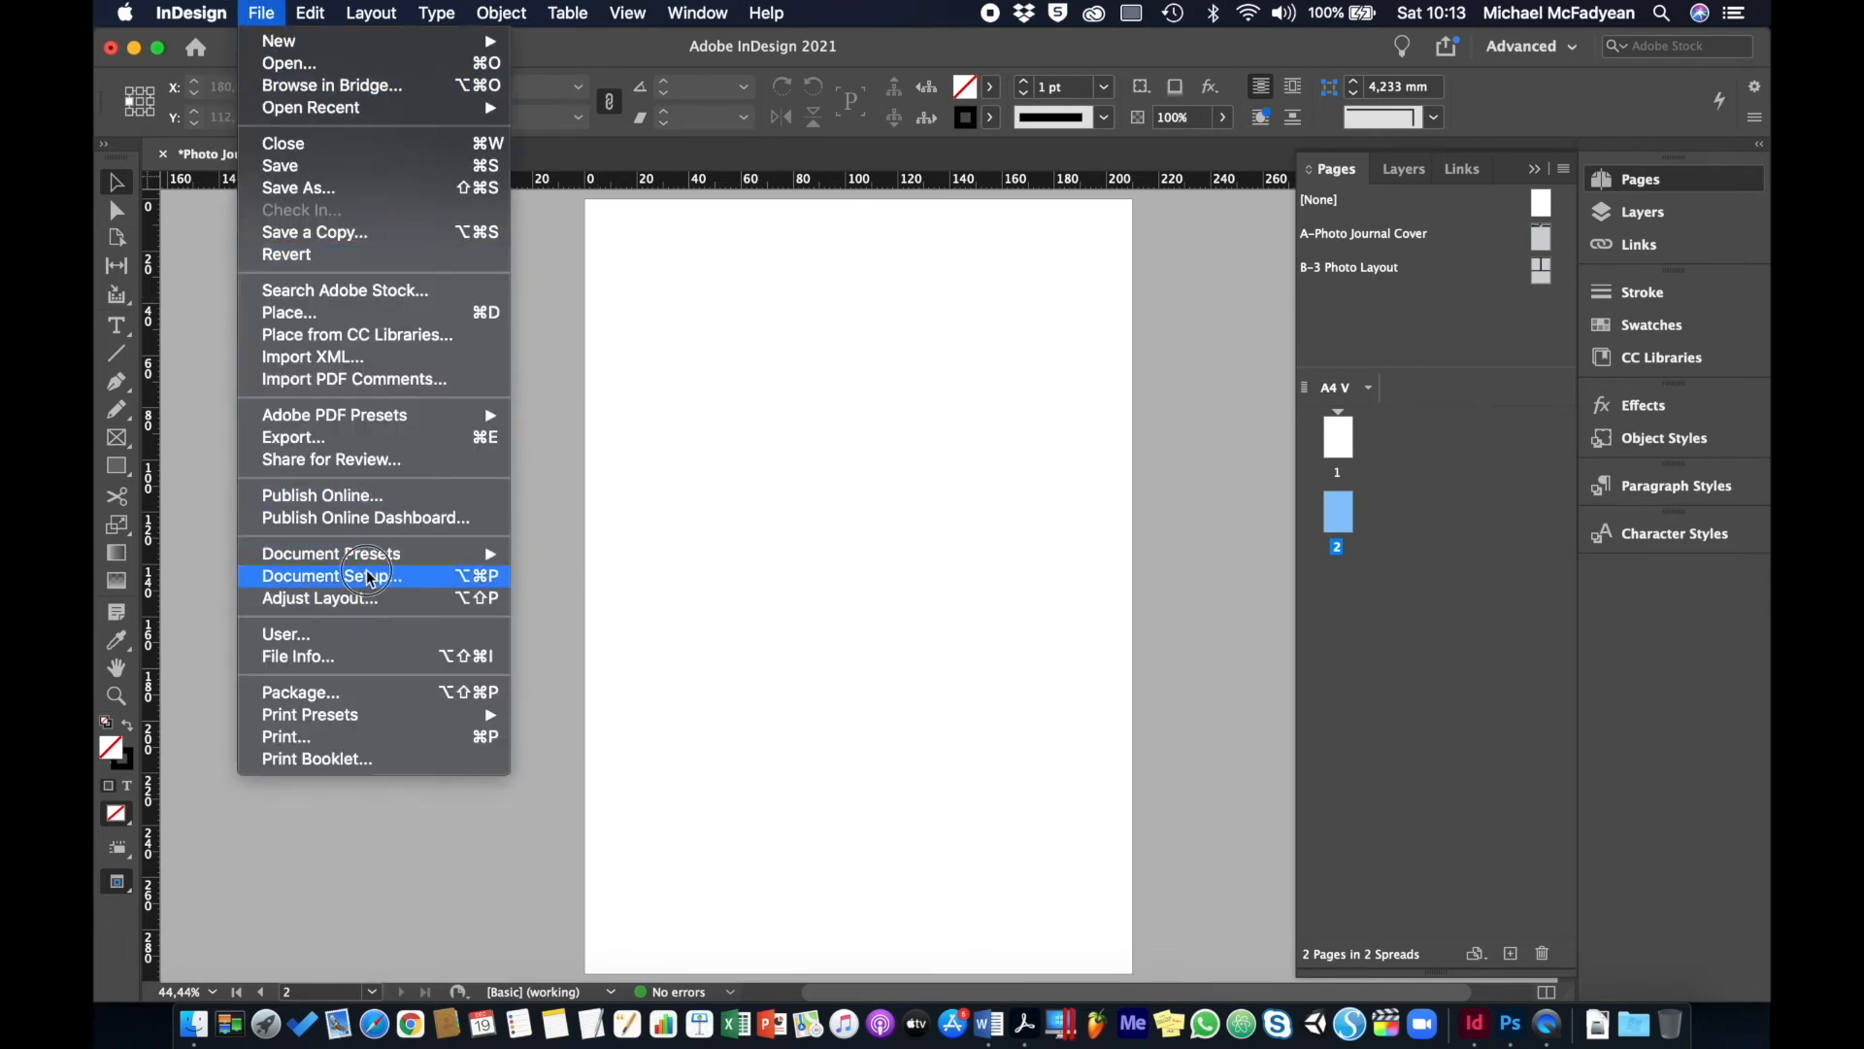
left_click(365, 576)
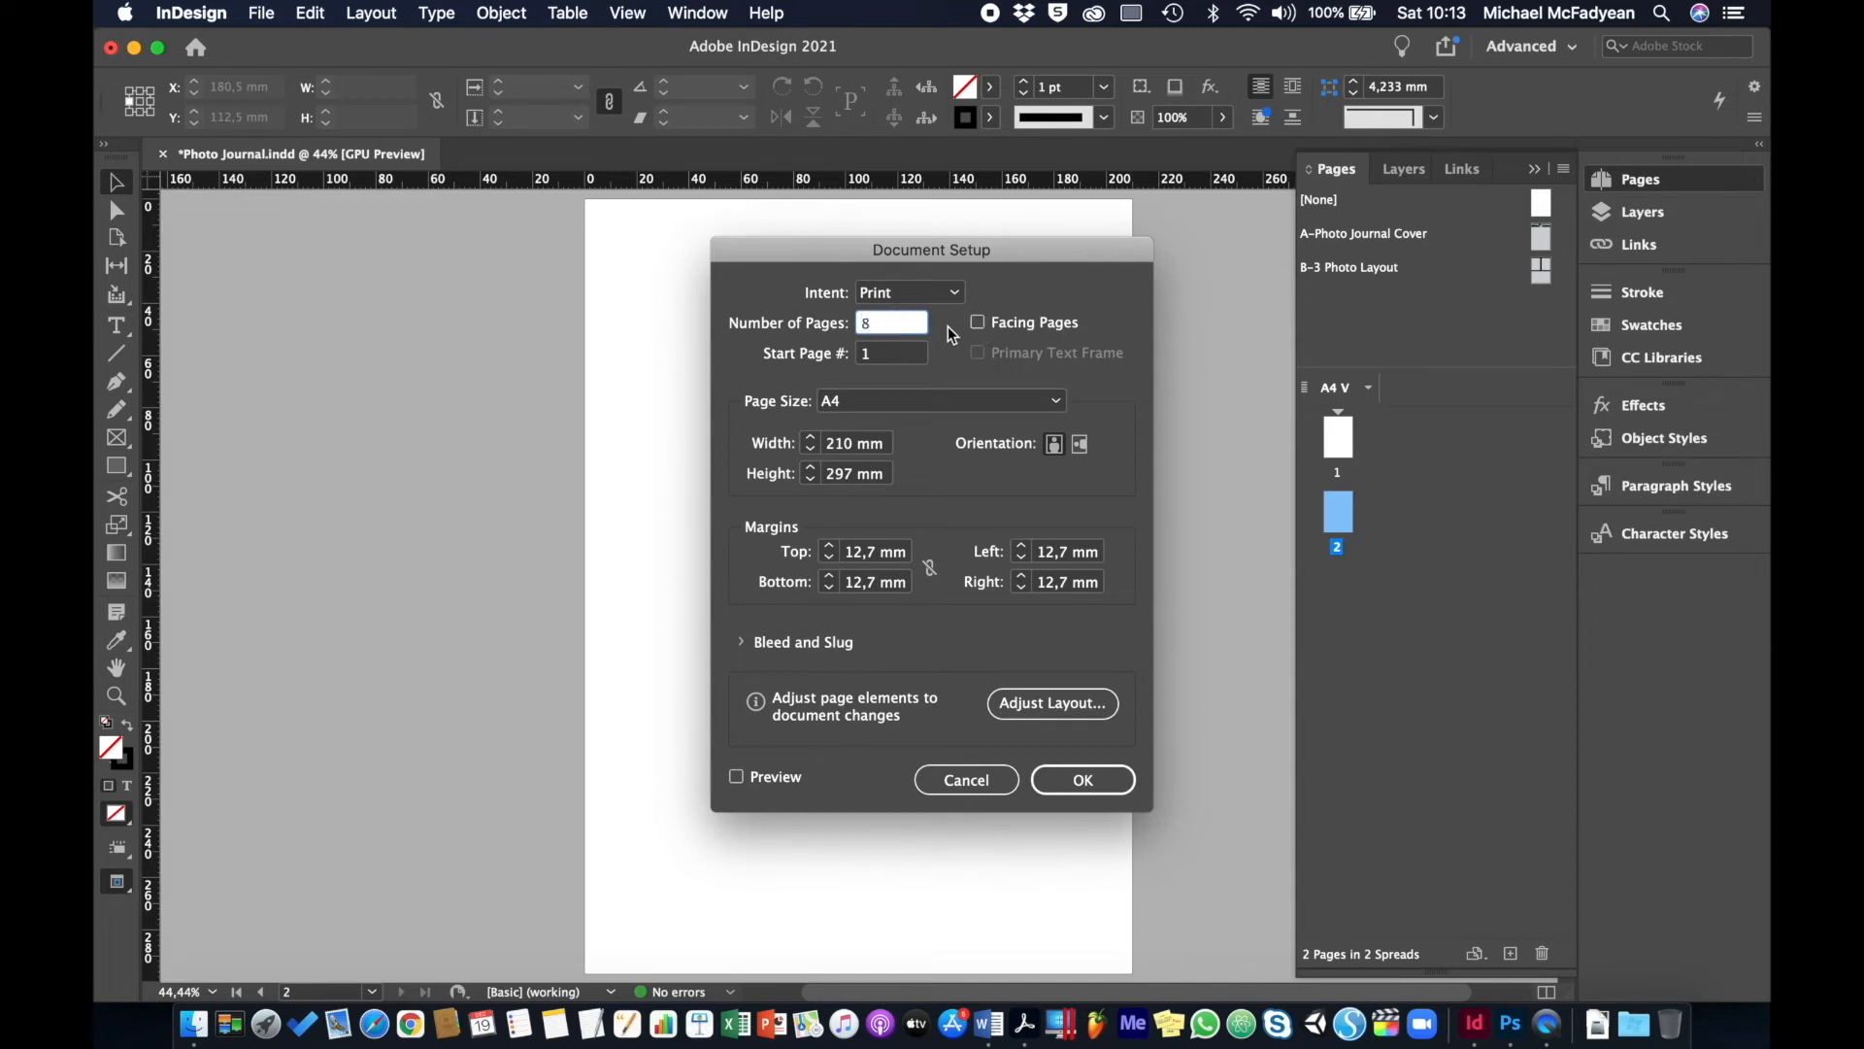
left_click(979, 327)
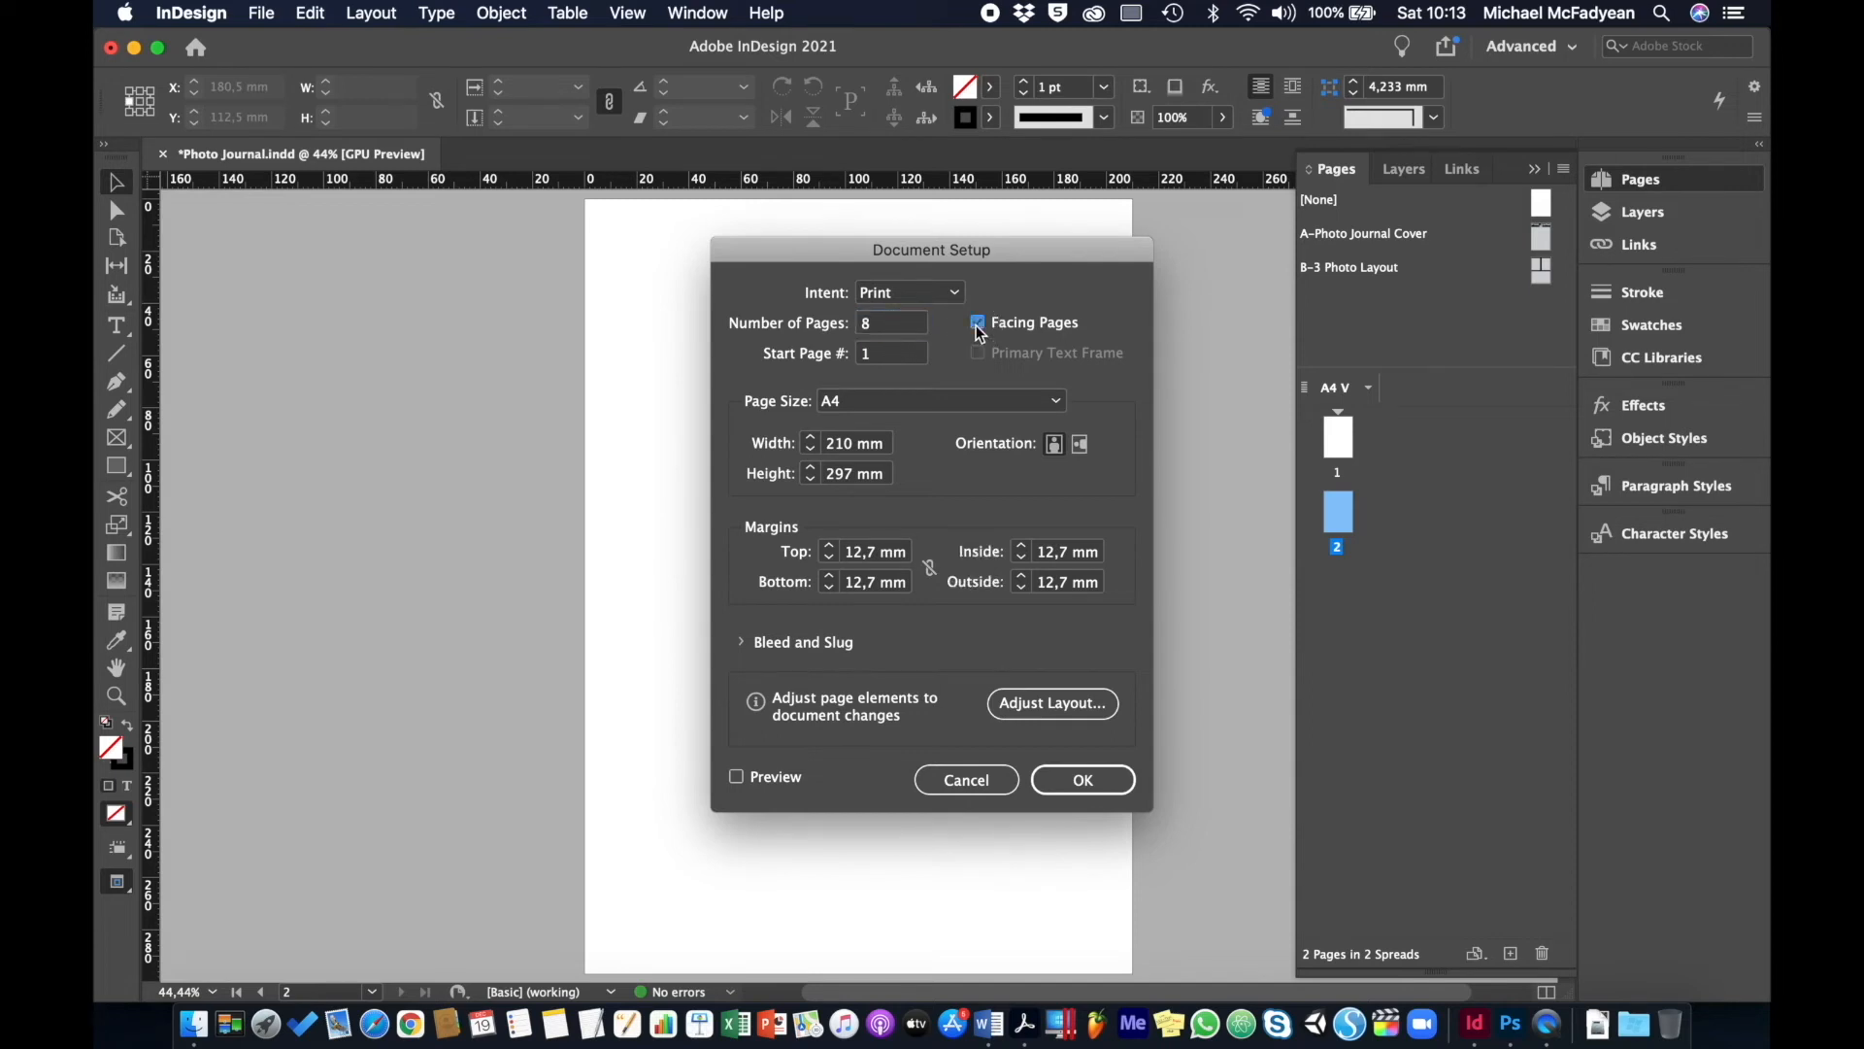
left_click(1083, 779)
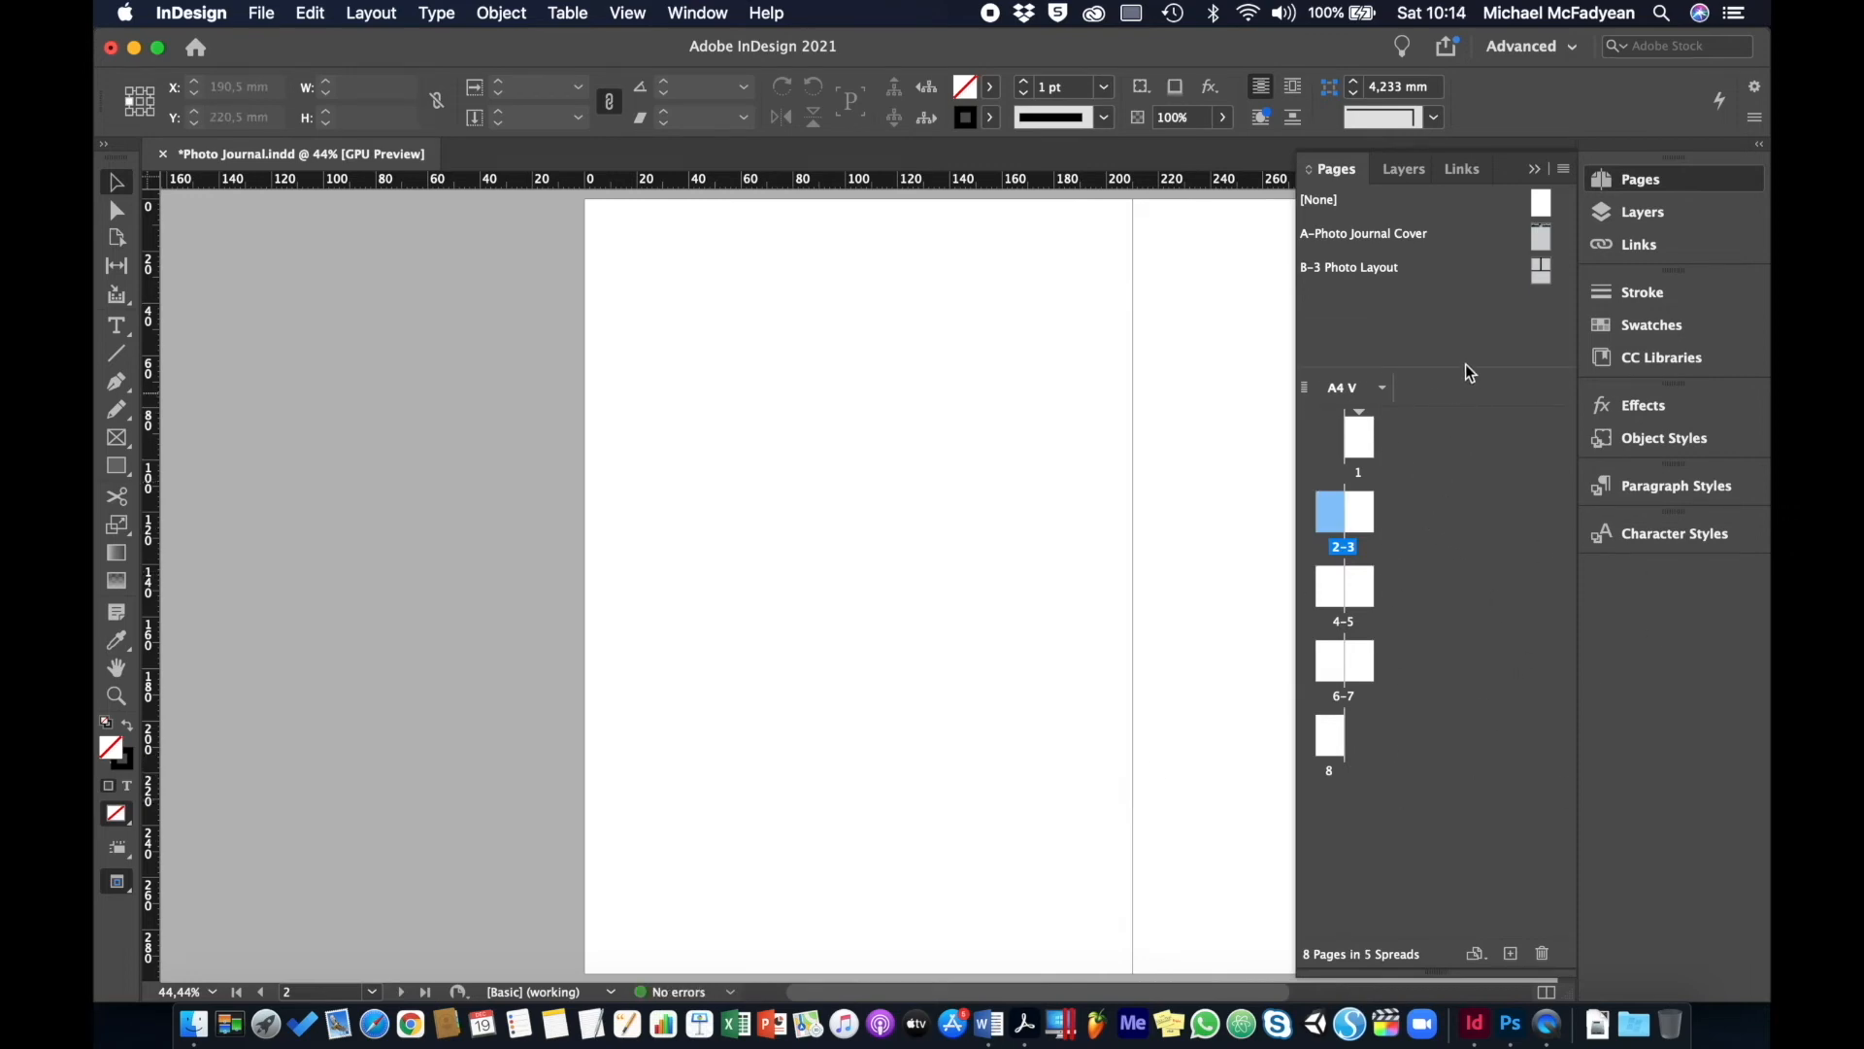
- Apply A-Photo Journal Cover to page 1, [None] to page 2, B-3 Photo Layout to page 3
left_click(1360, 242)
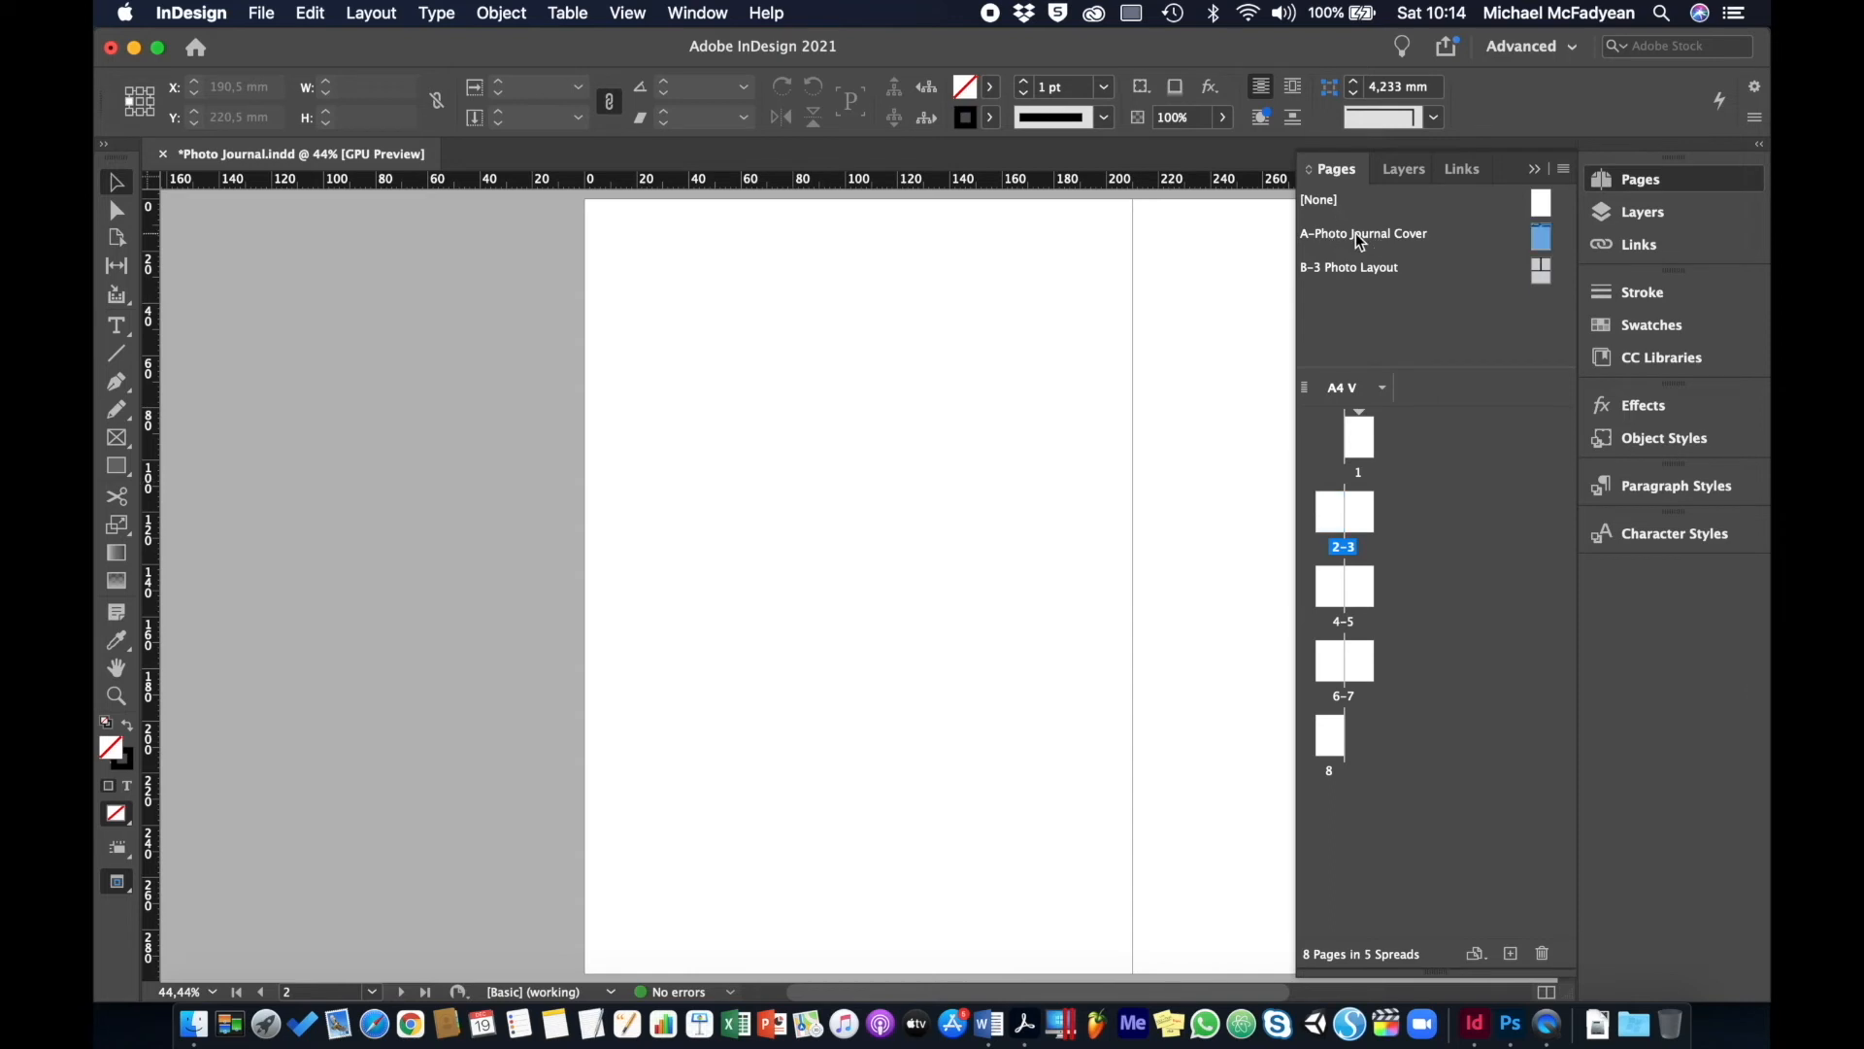
left_click_drag(1360, 242, 1367, 445)
left_click_drag(1322, 200, 1330, 519)
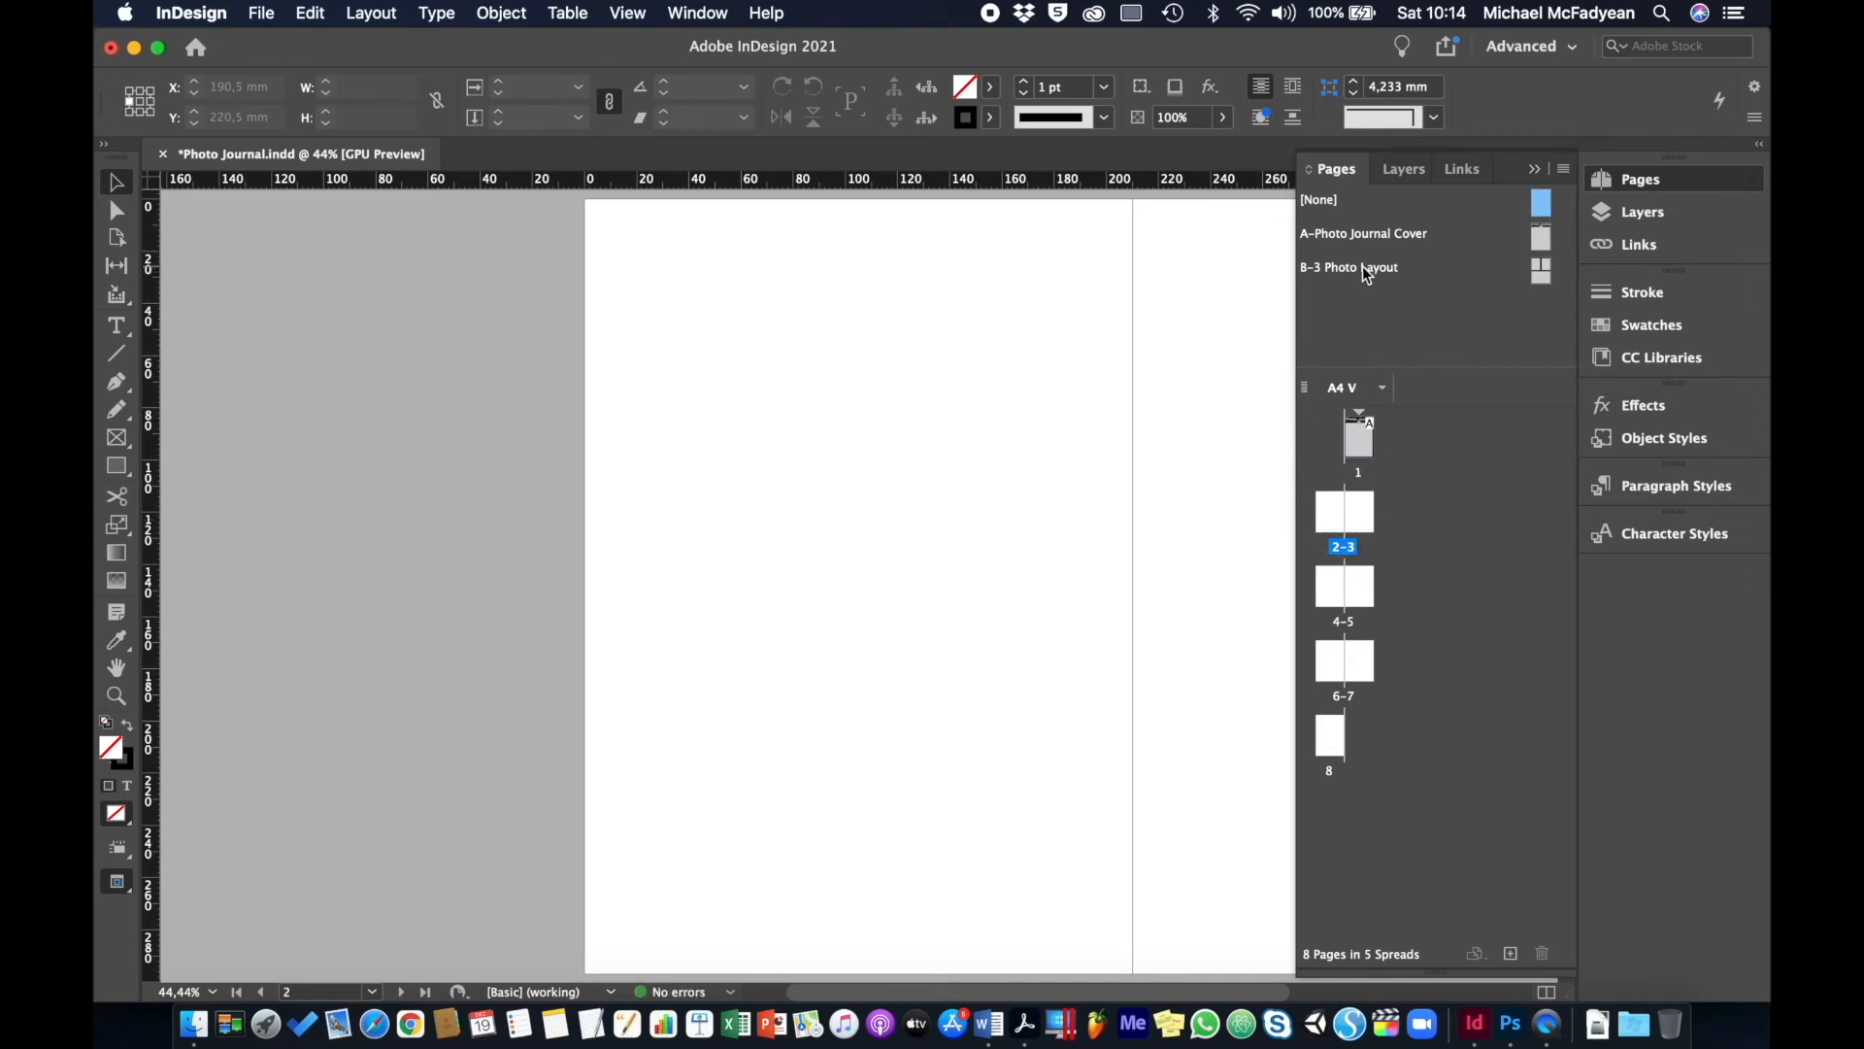
left_click_drag(1361, 266, 1360, 510)
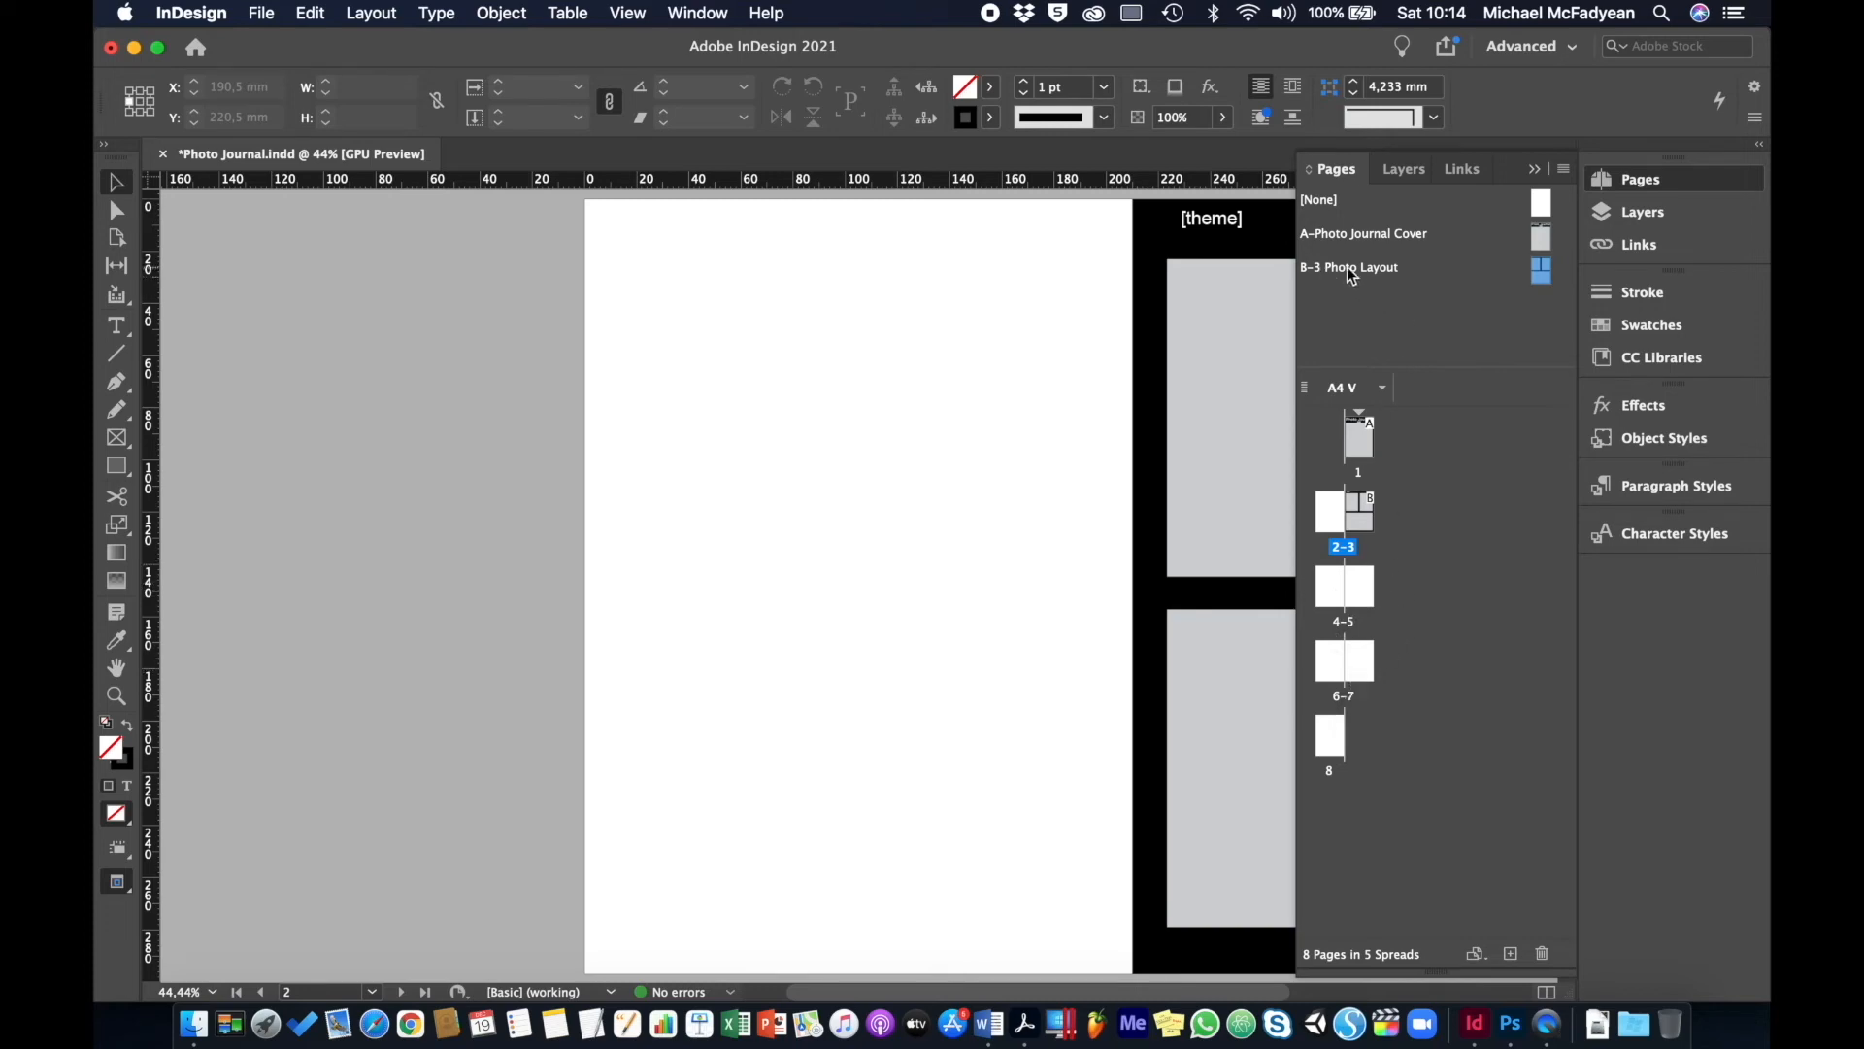
- Select pages 4 through 7 in the Pages panel
left_click(1322, 588)
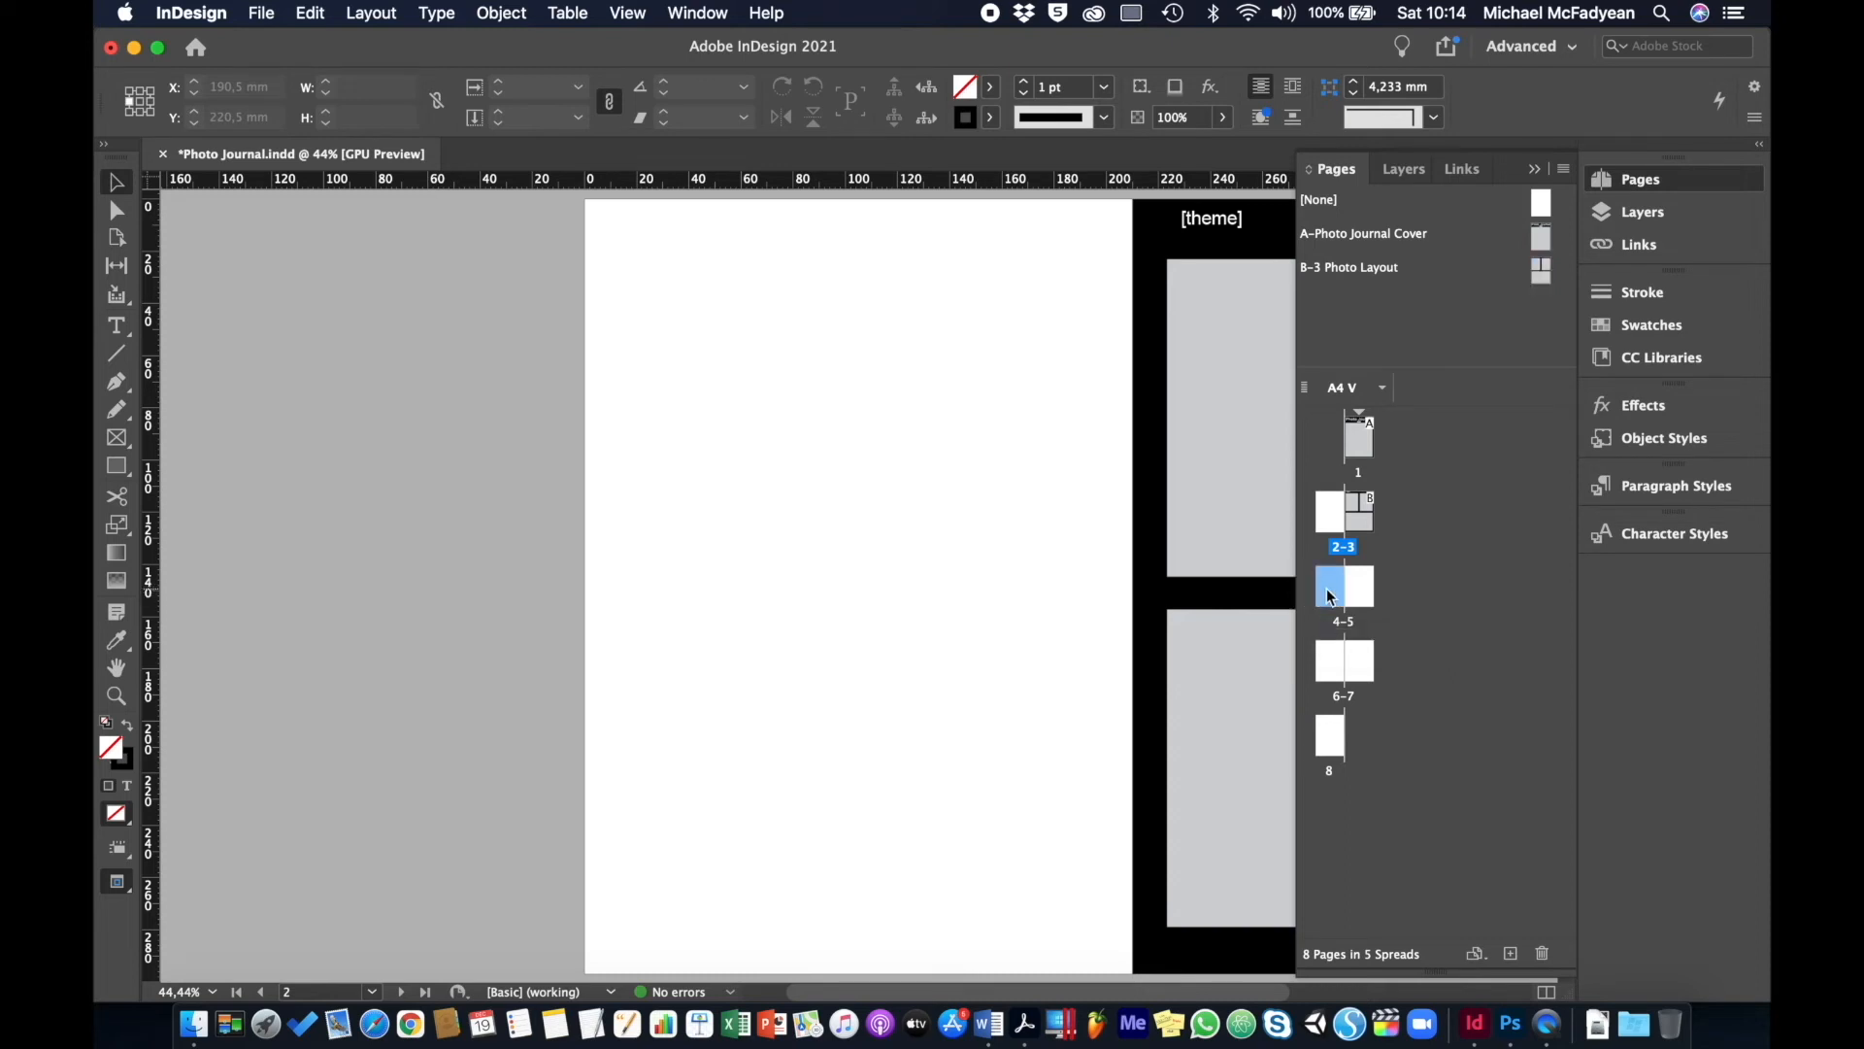
left_click(1368, 674, "shift")
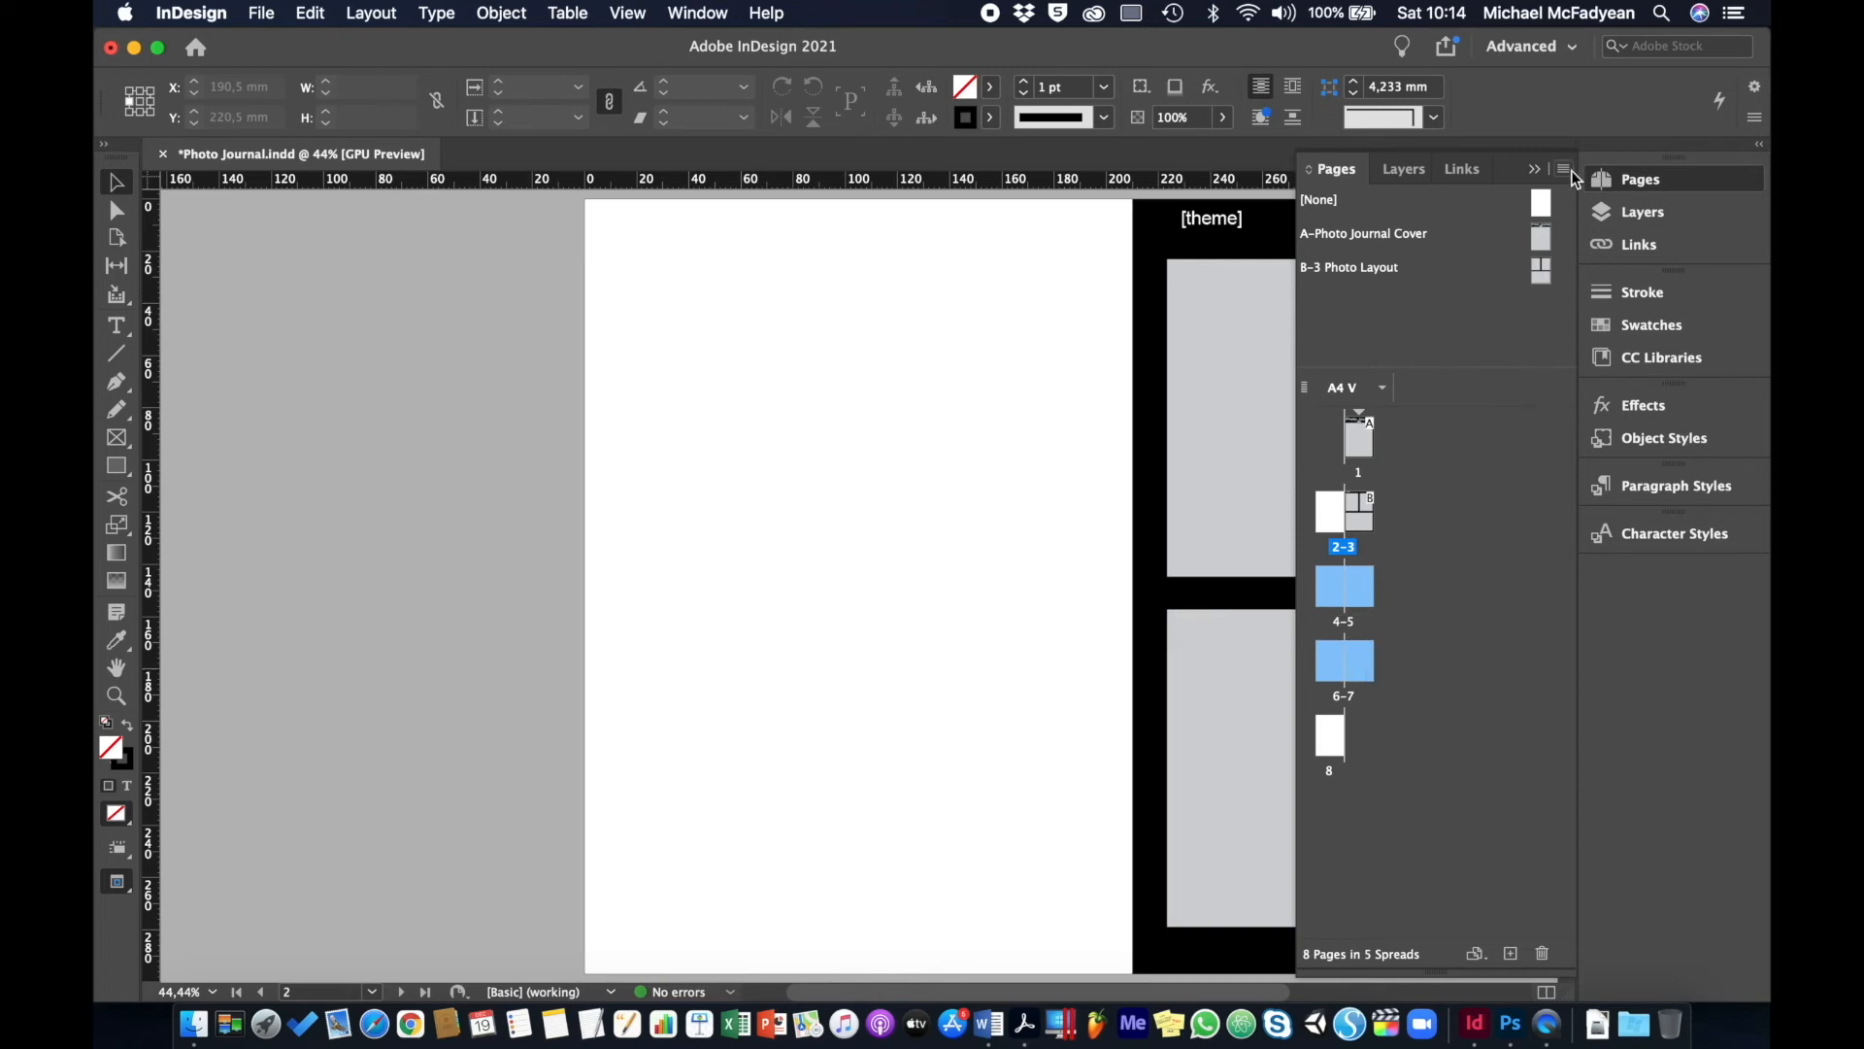
left_click(1564, 169)
mouse_move(1338, 419)
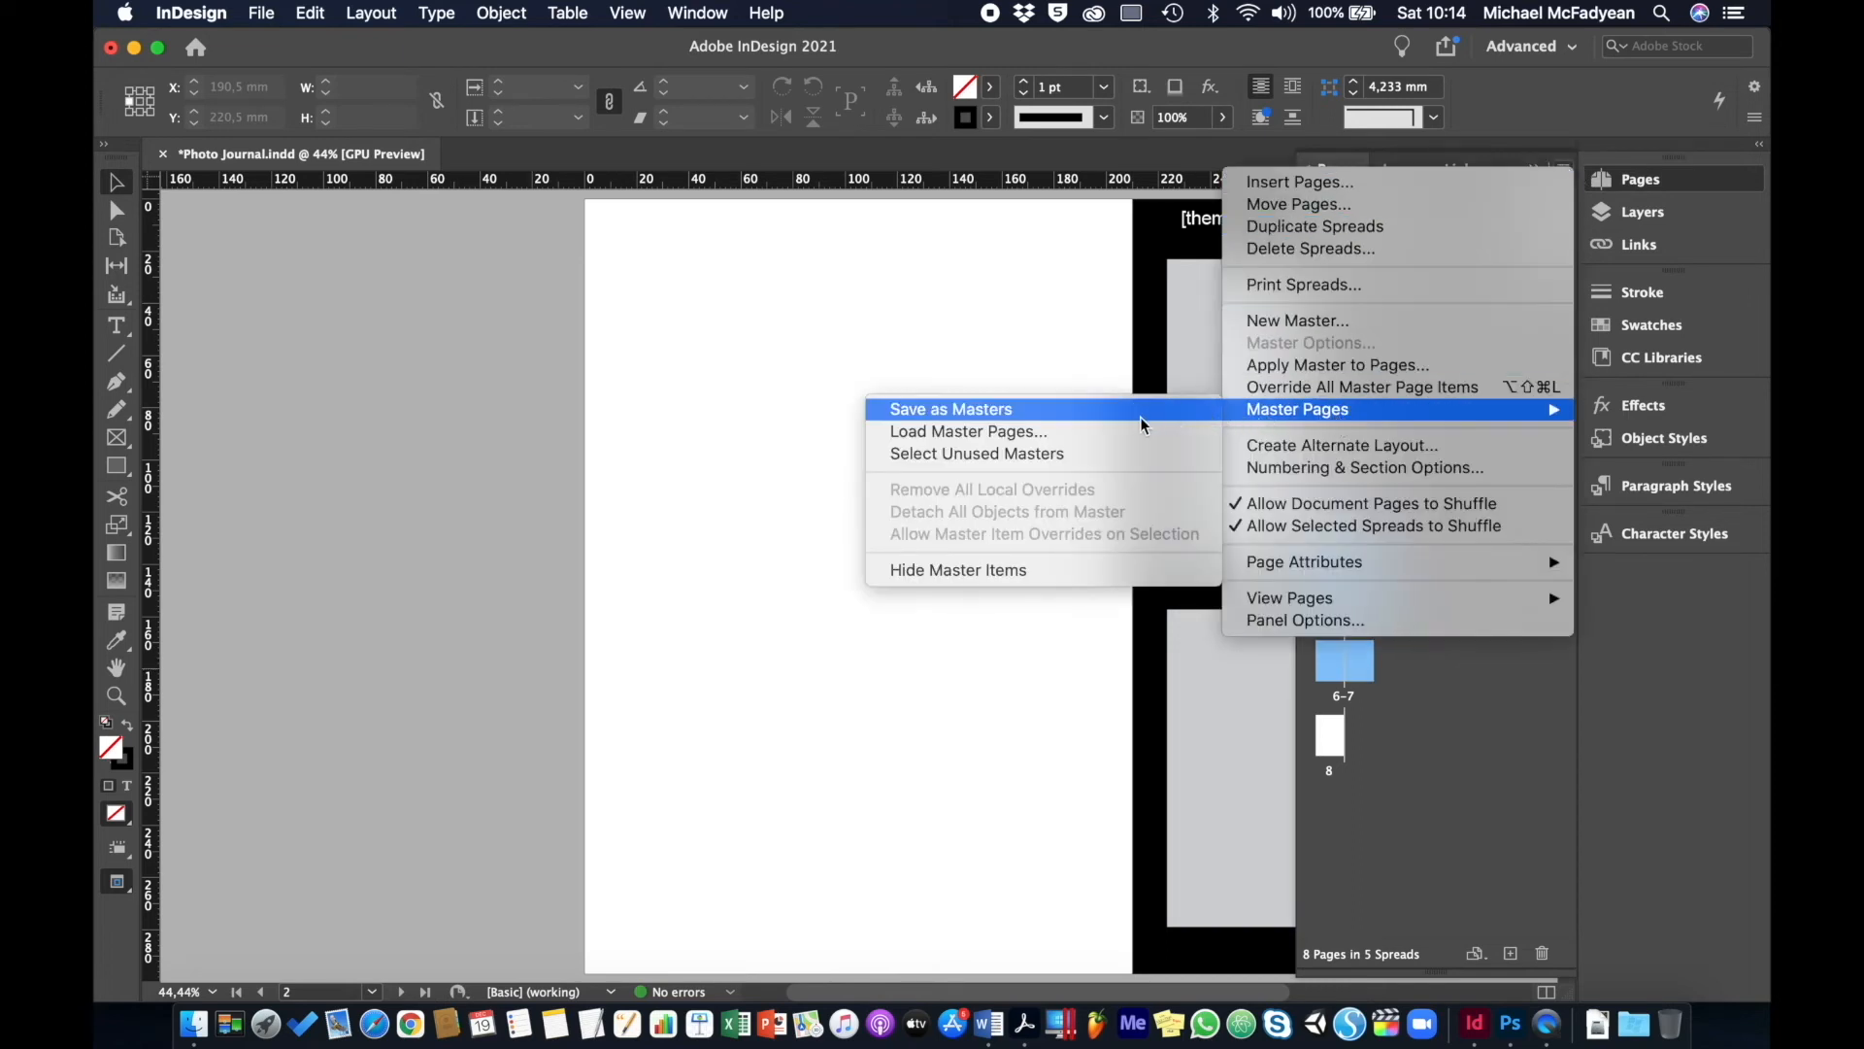
- Apply the B-3 Photo Layout master to pages 4–7 and [None] to page 8
left_click(1357, 367)
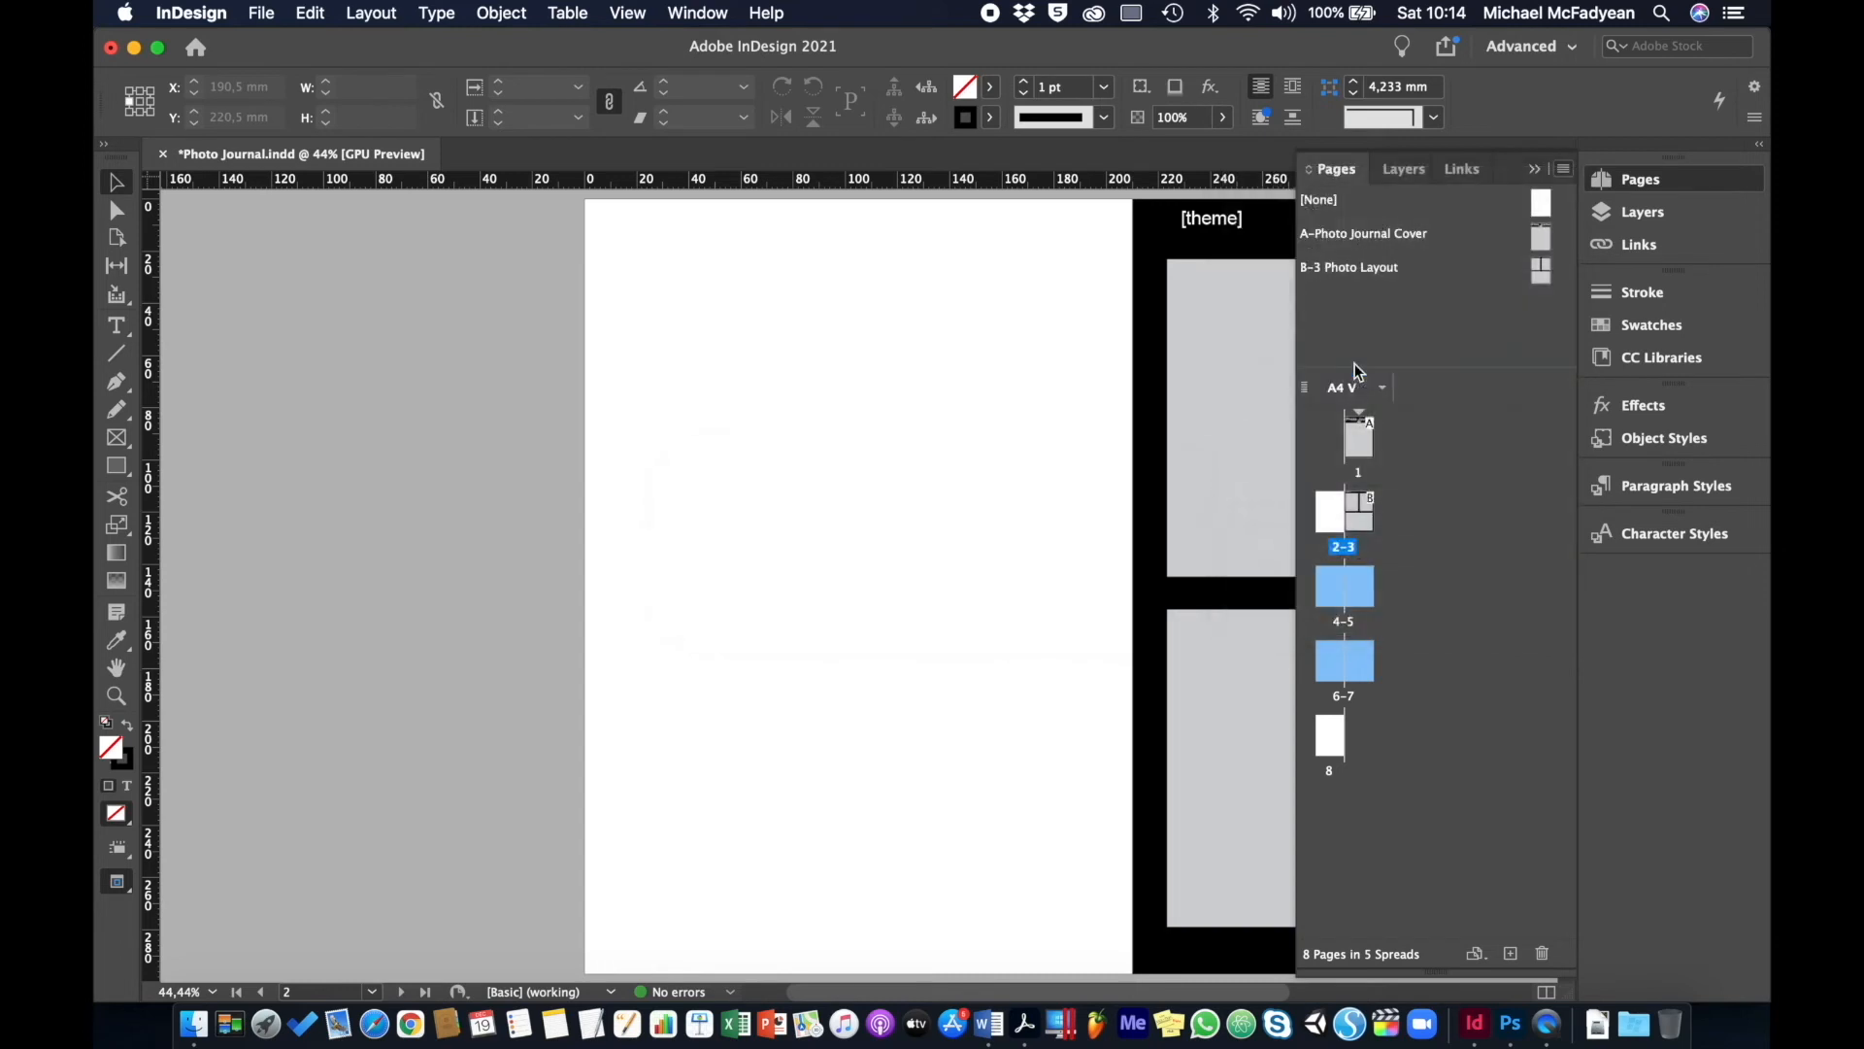
left_click(975, 511)
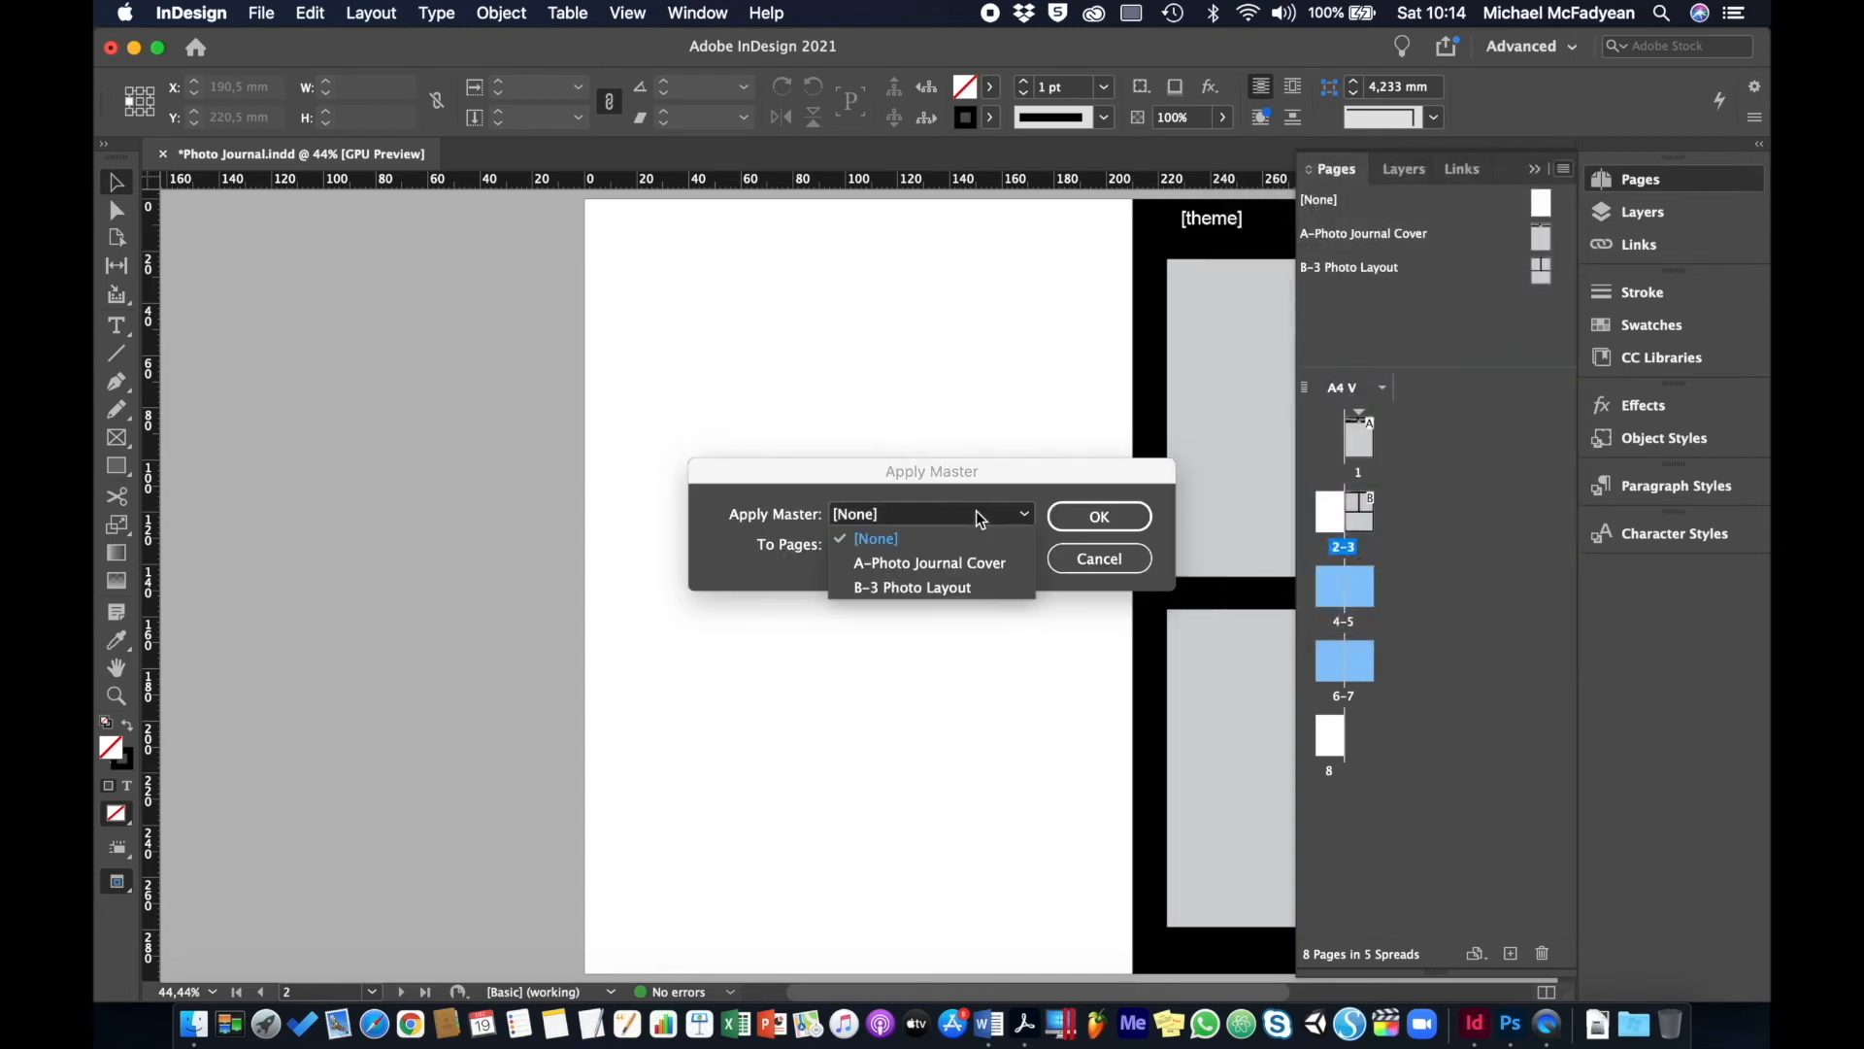
left_click(928, 590)
left_click(1092, 511)
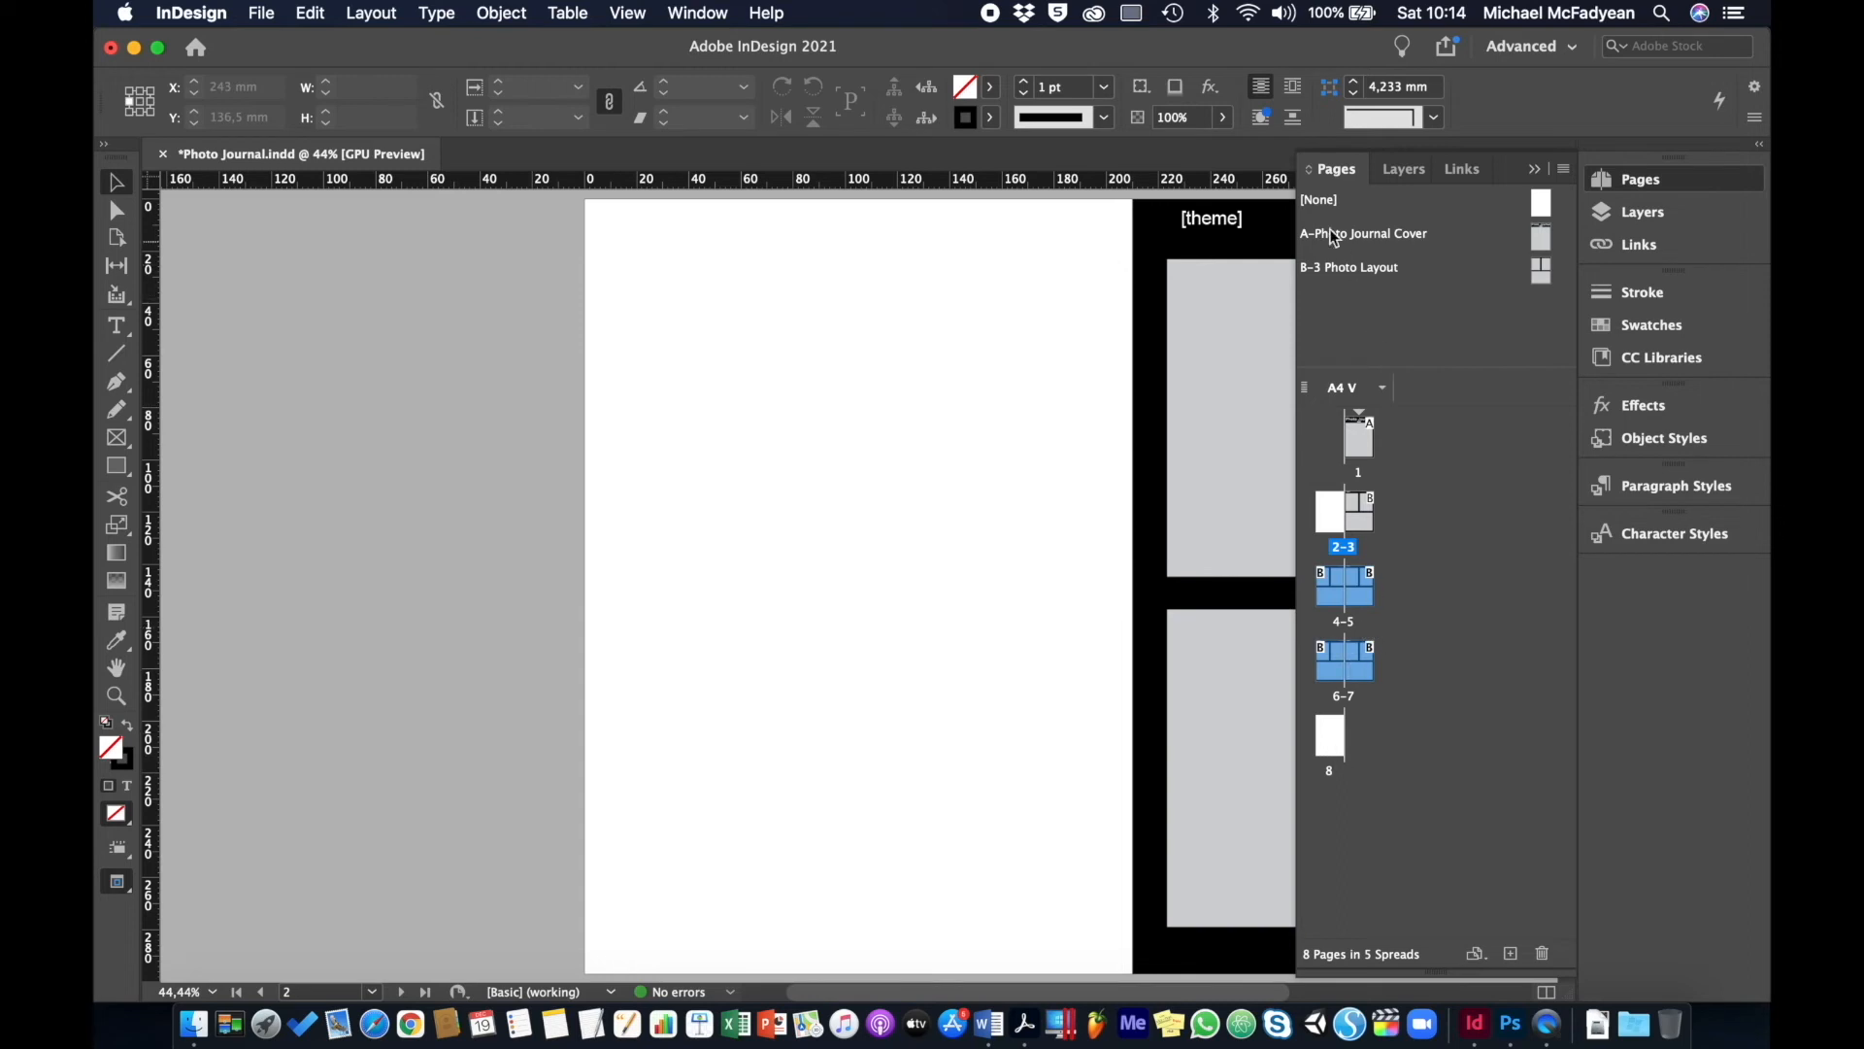
left_click_drag(1322, 201, 1334, 756)
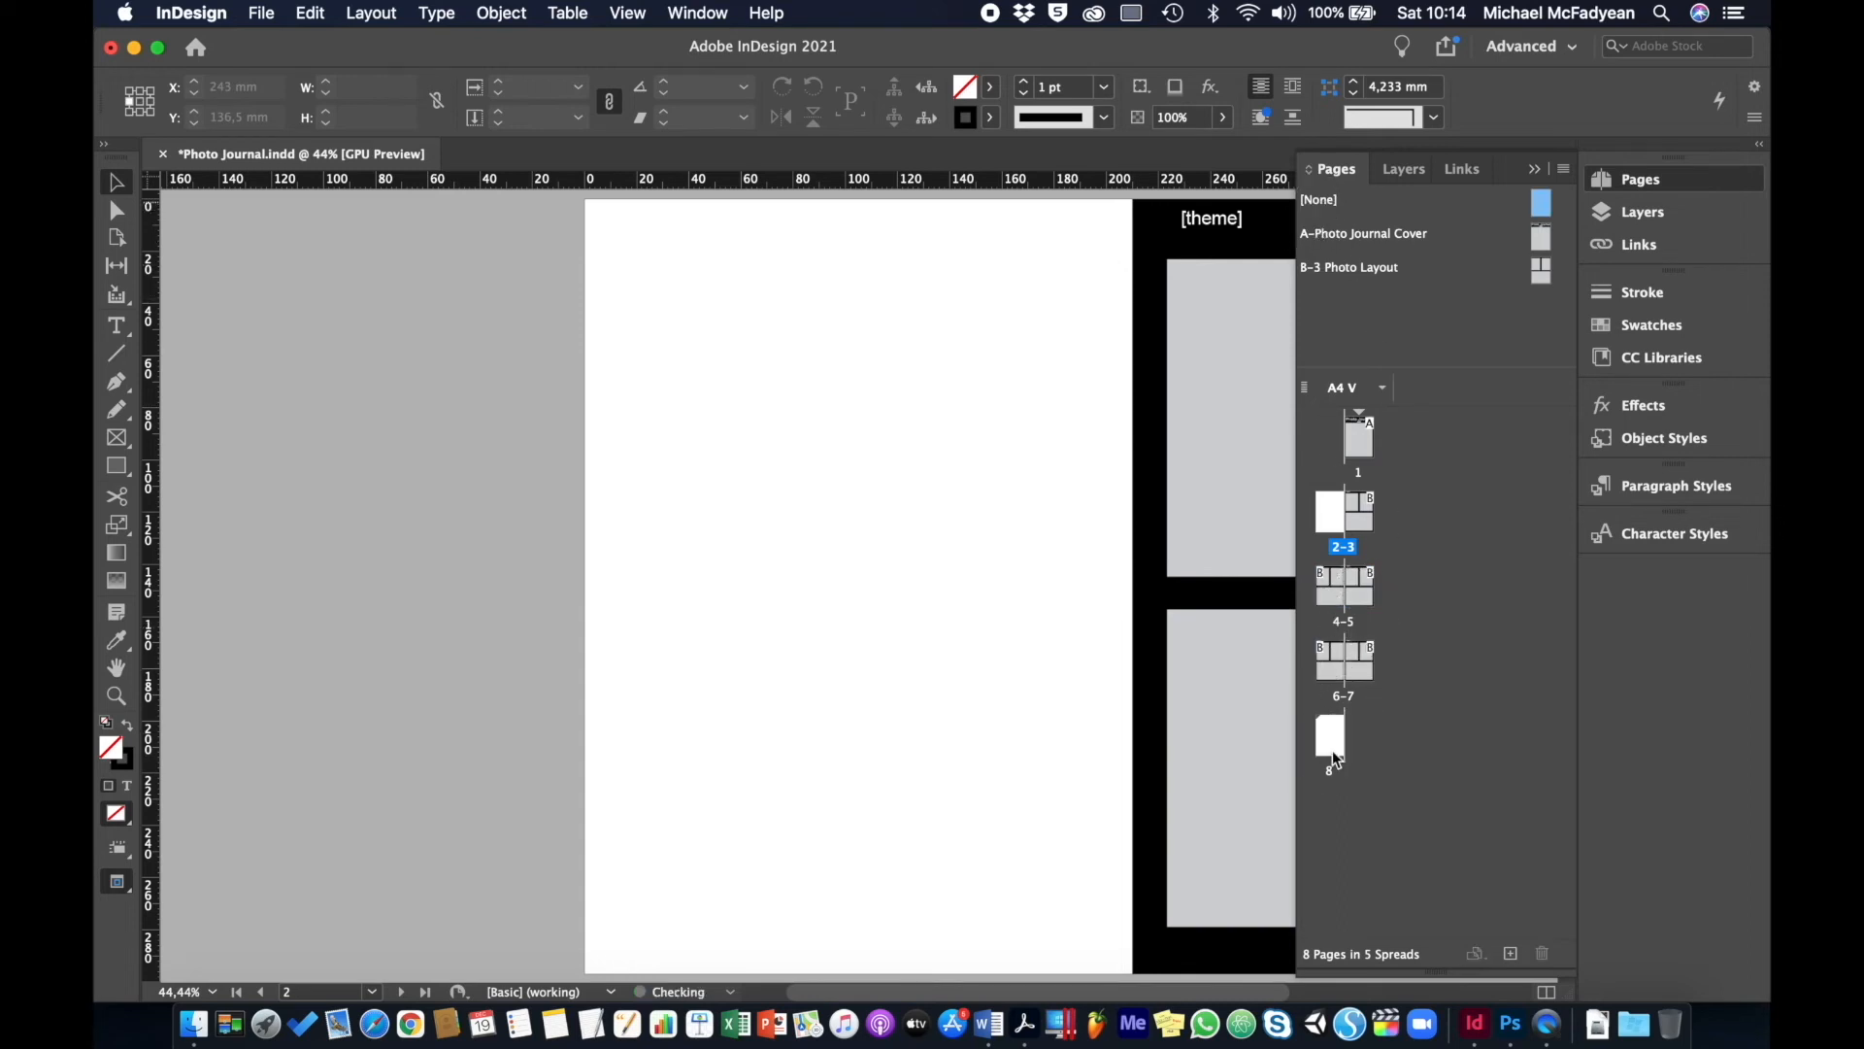
- Page through the journal from the cover to page 8 and back
double_click(1357, 449)
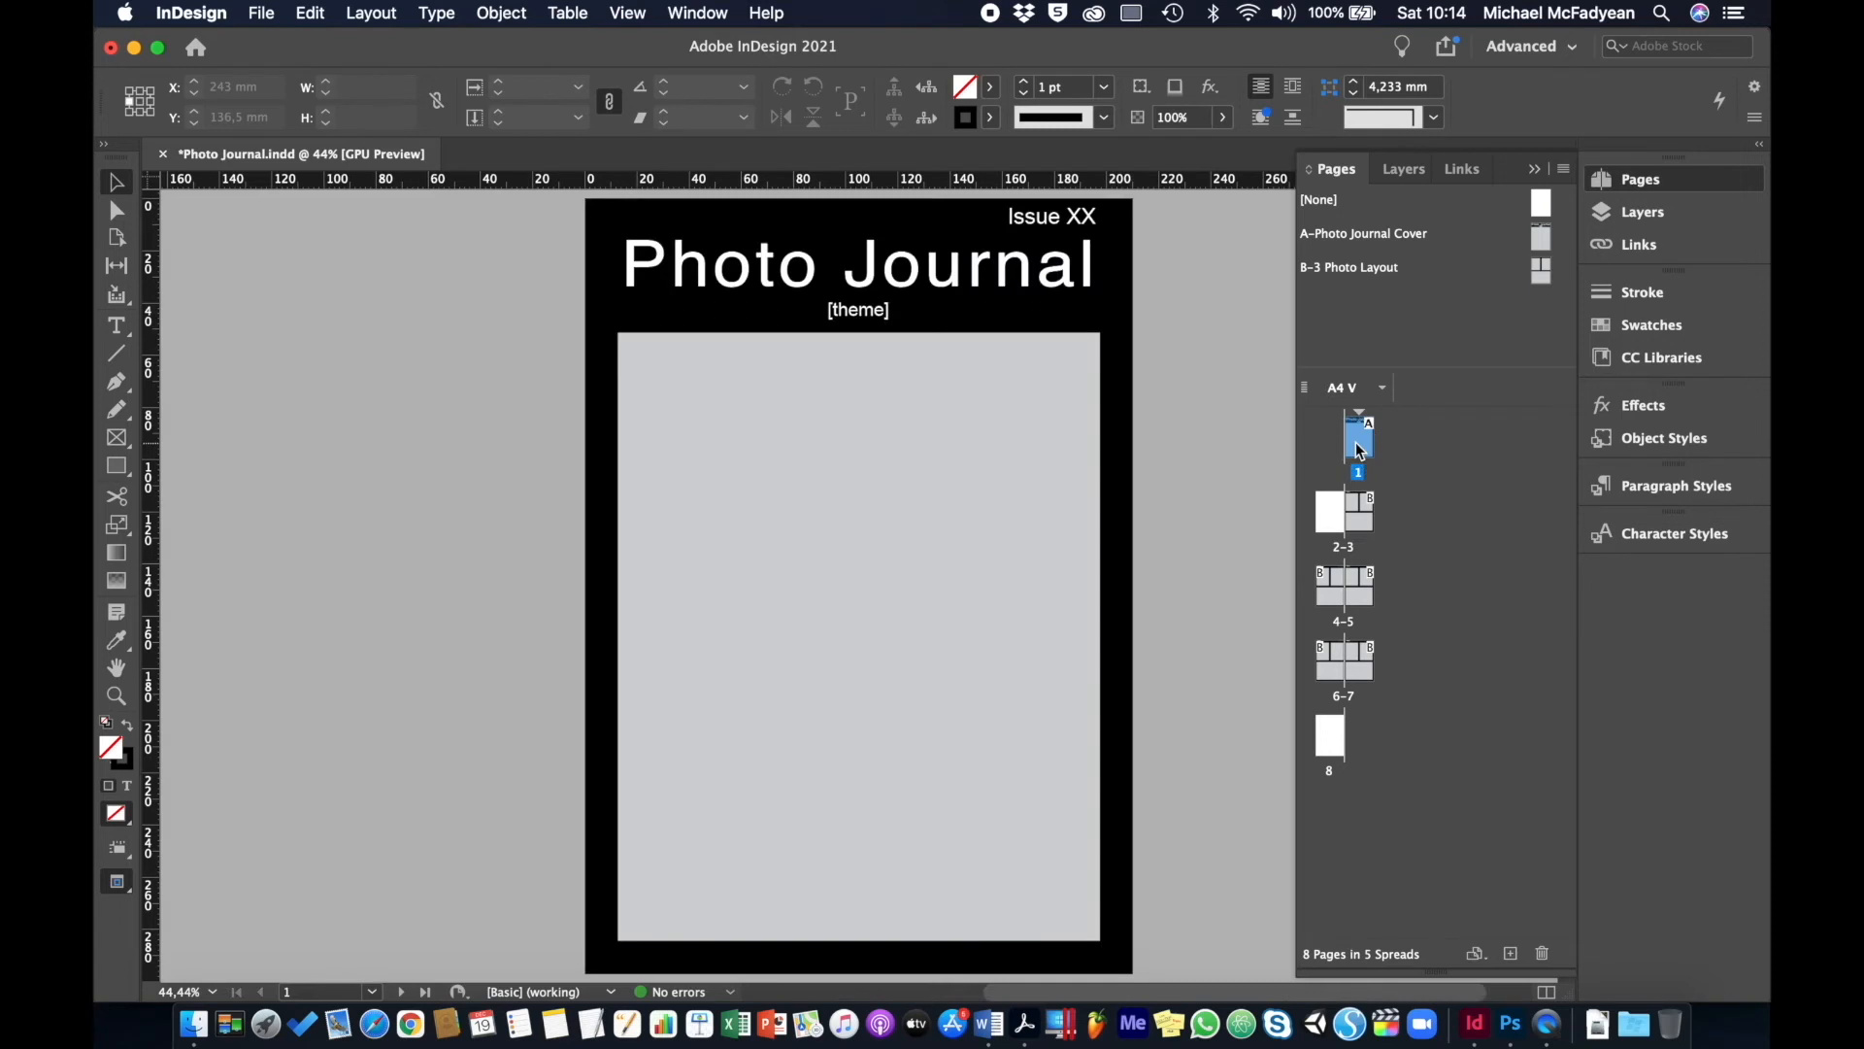
key("shift+Page_Down")
key("shift+Page_Down")
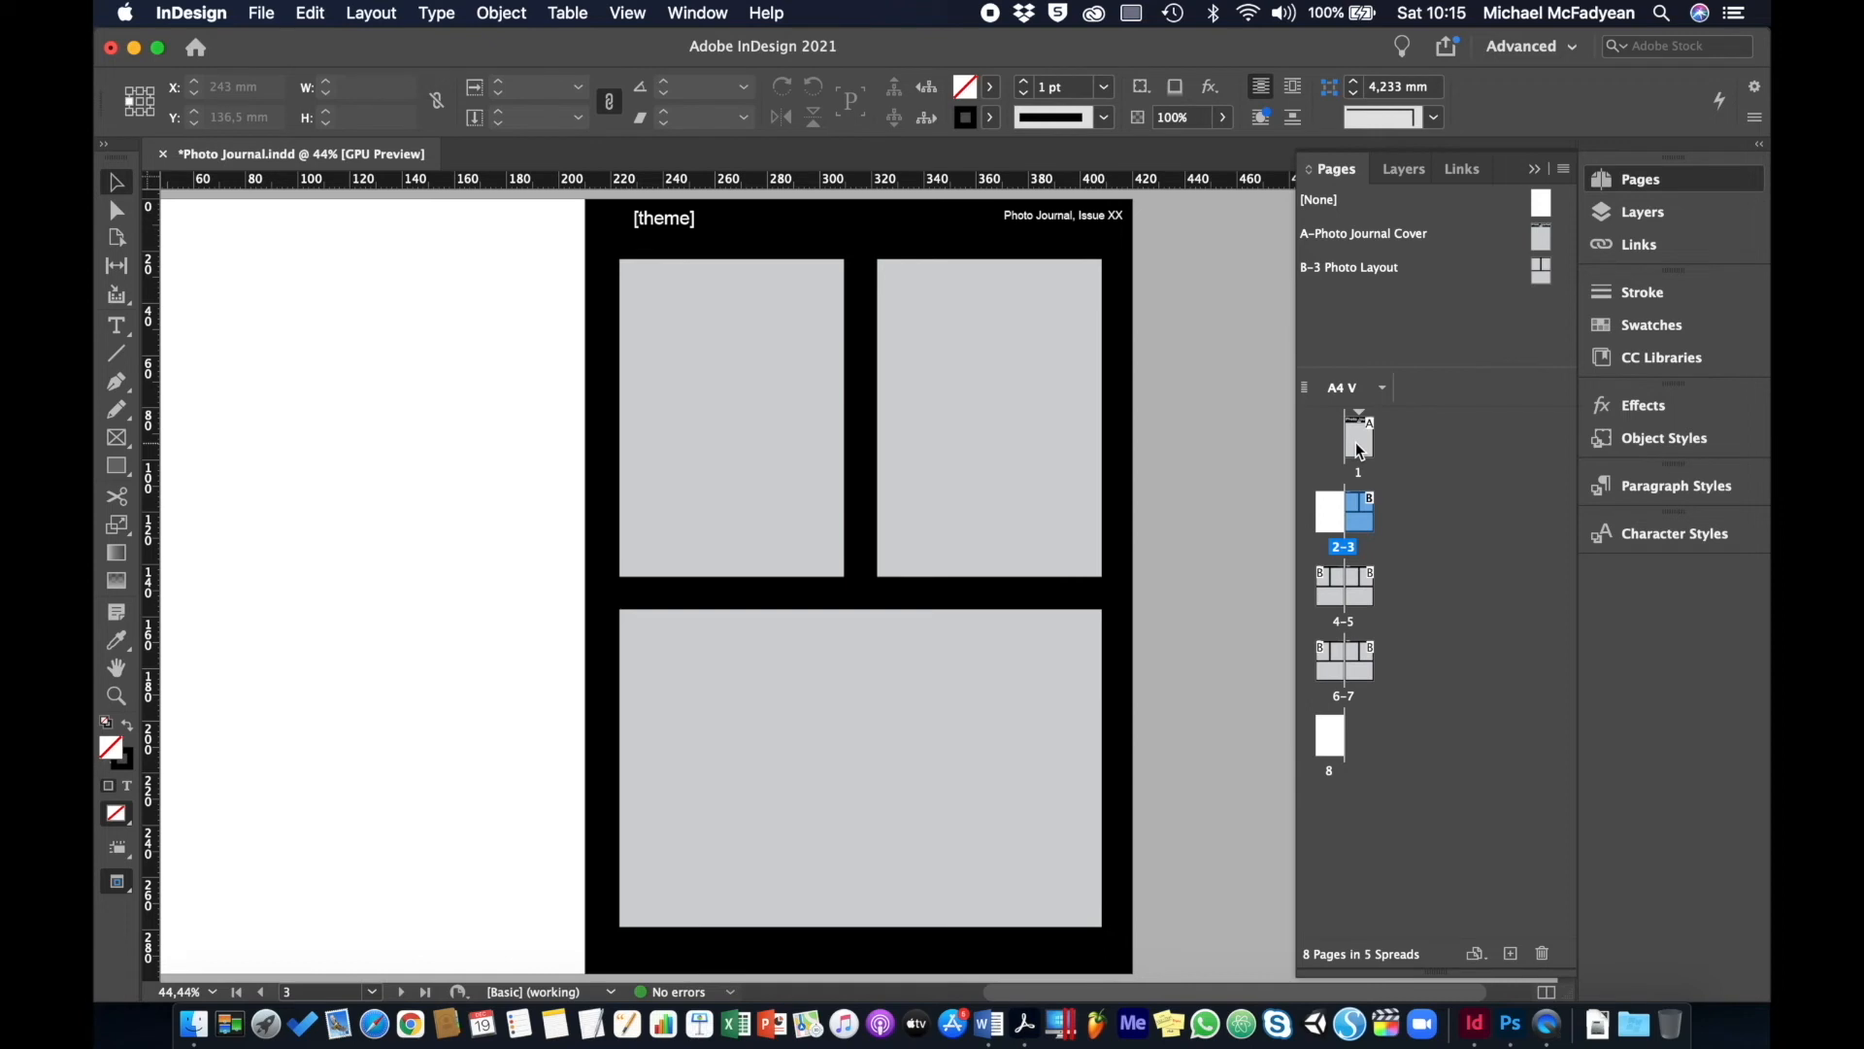
key("shift+Page_Down")
key("shift+Page_Down")
key("shift+Page_Down")
key("shift+Page_Down")
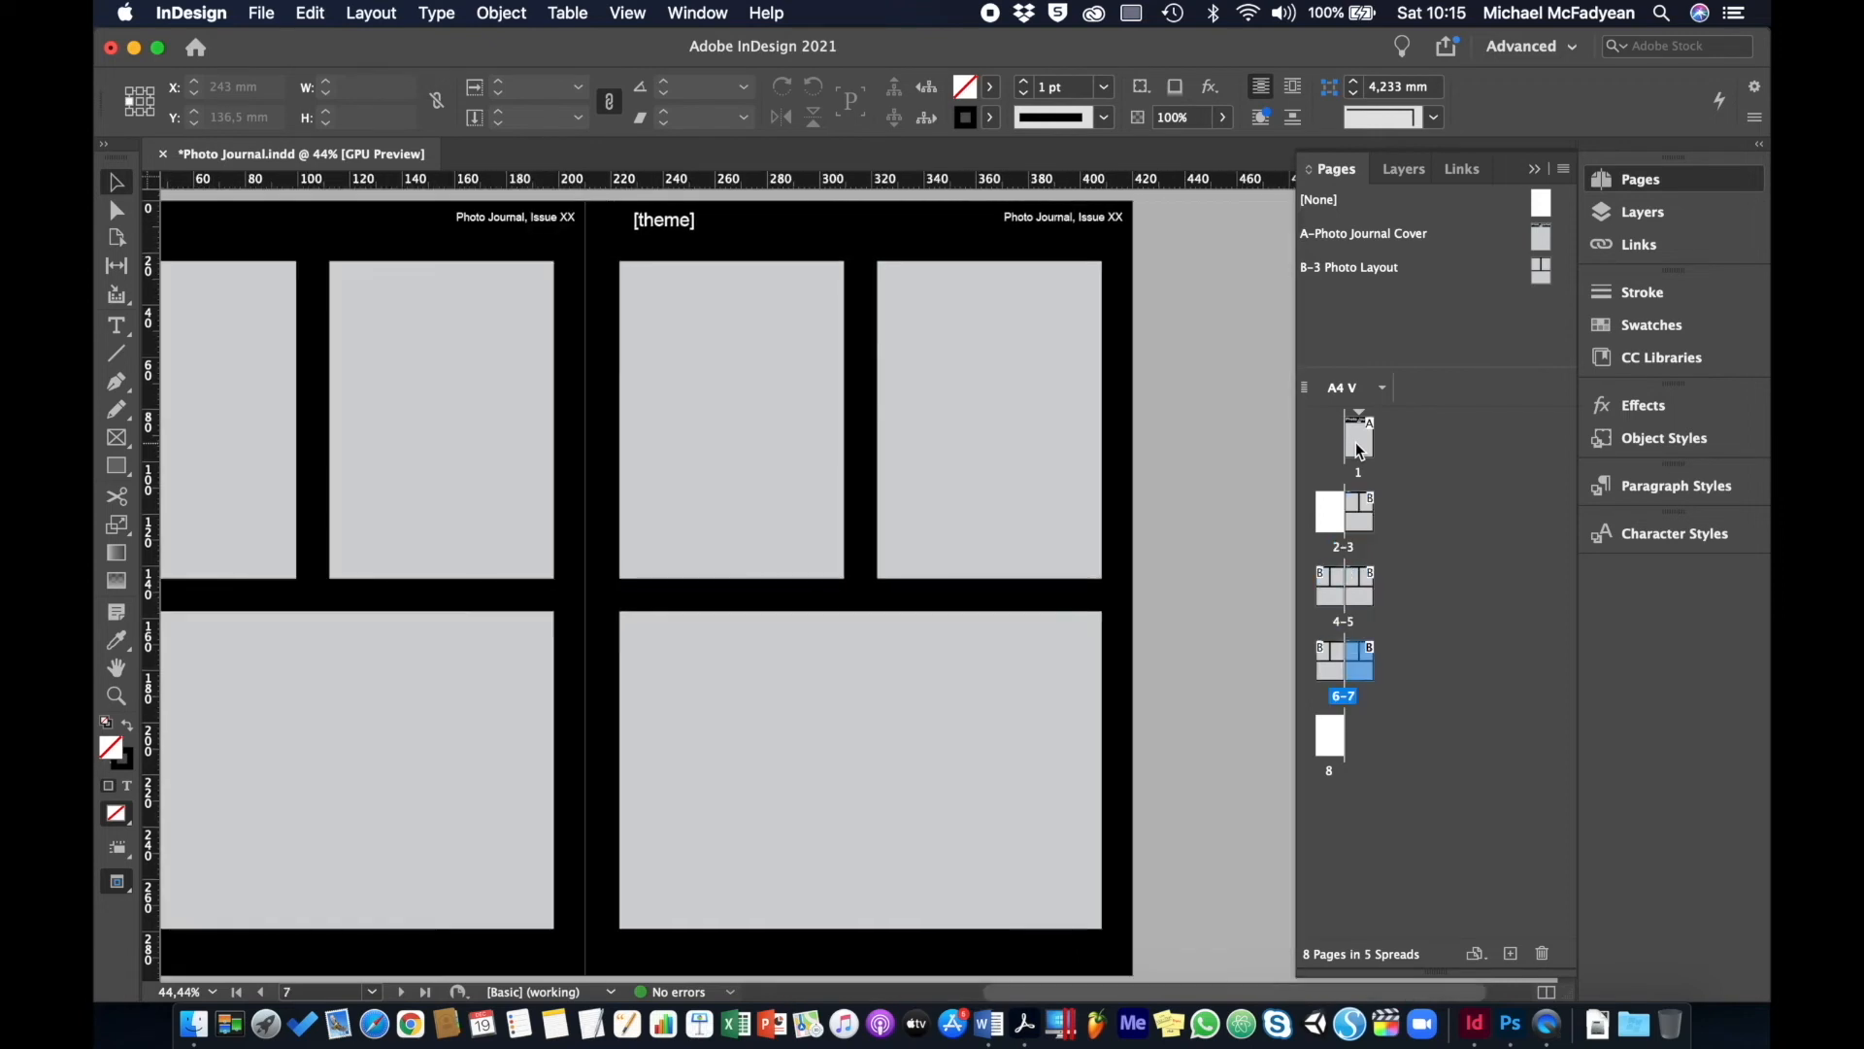
key("shift+Page_Down")
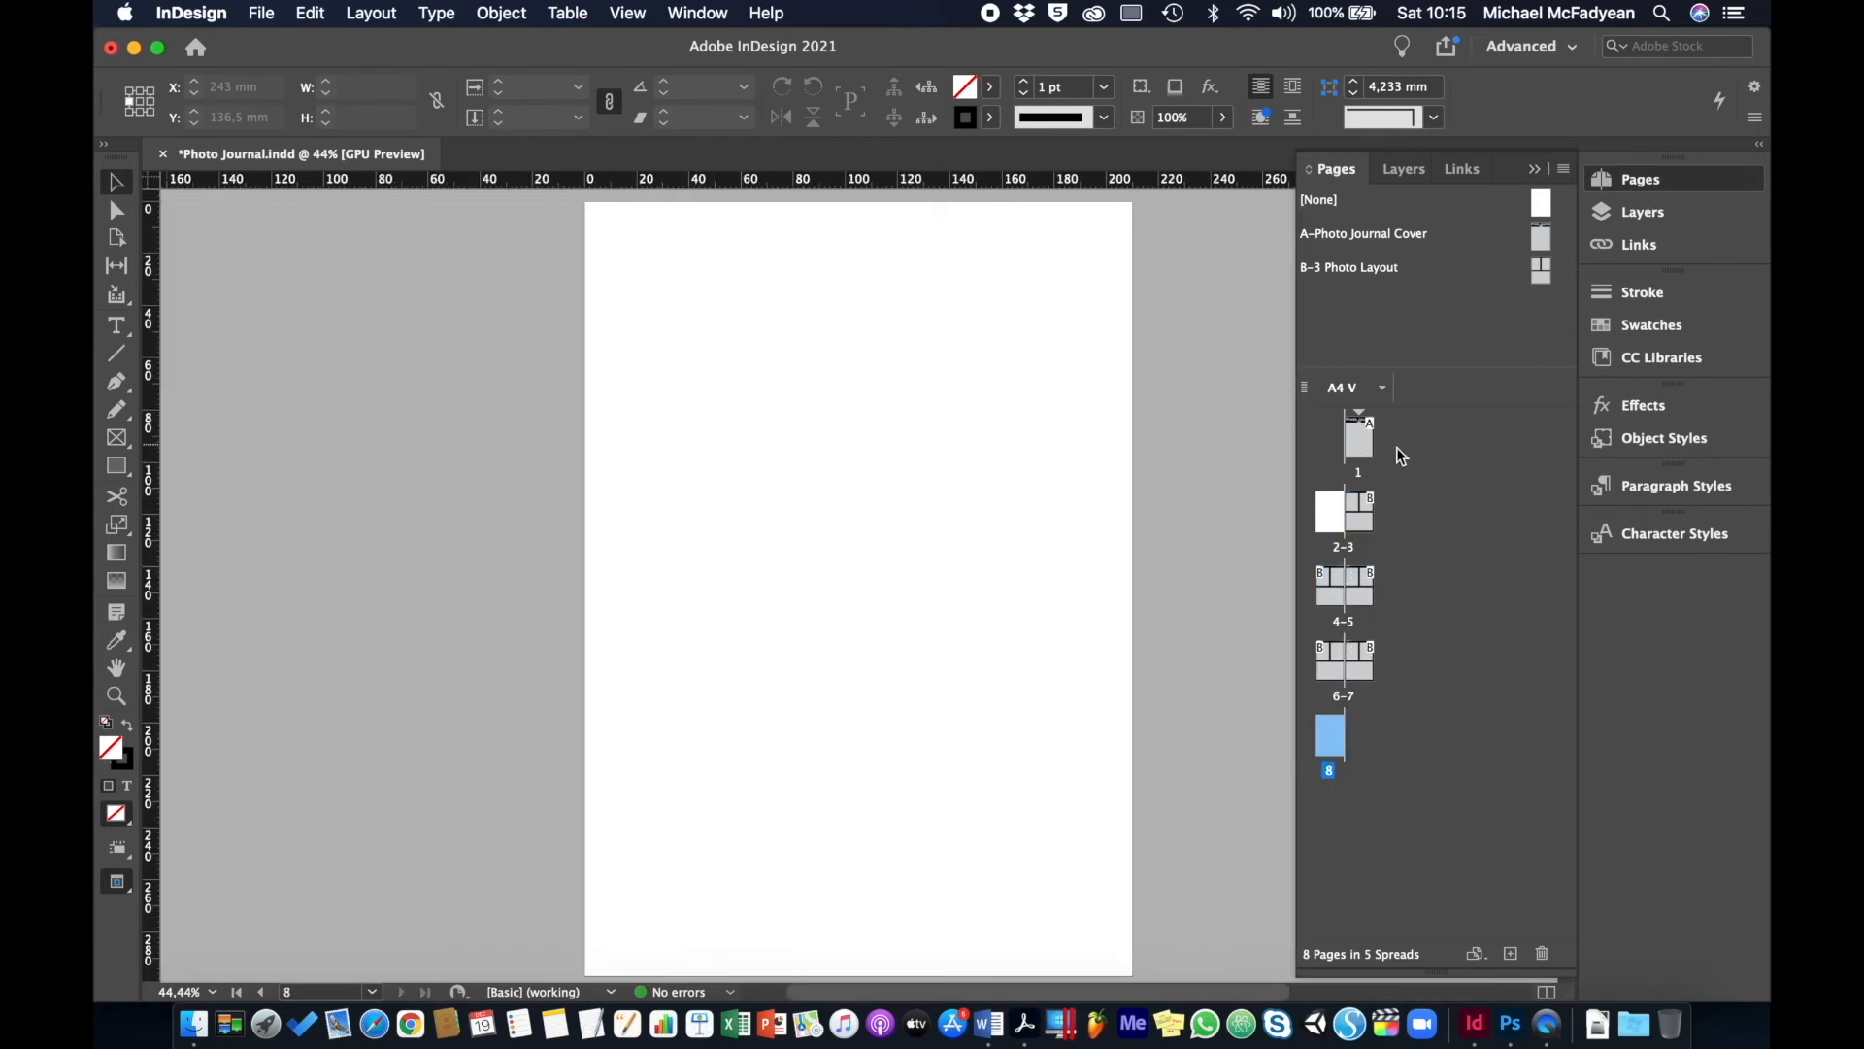
double_click(1359, 441)
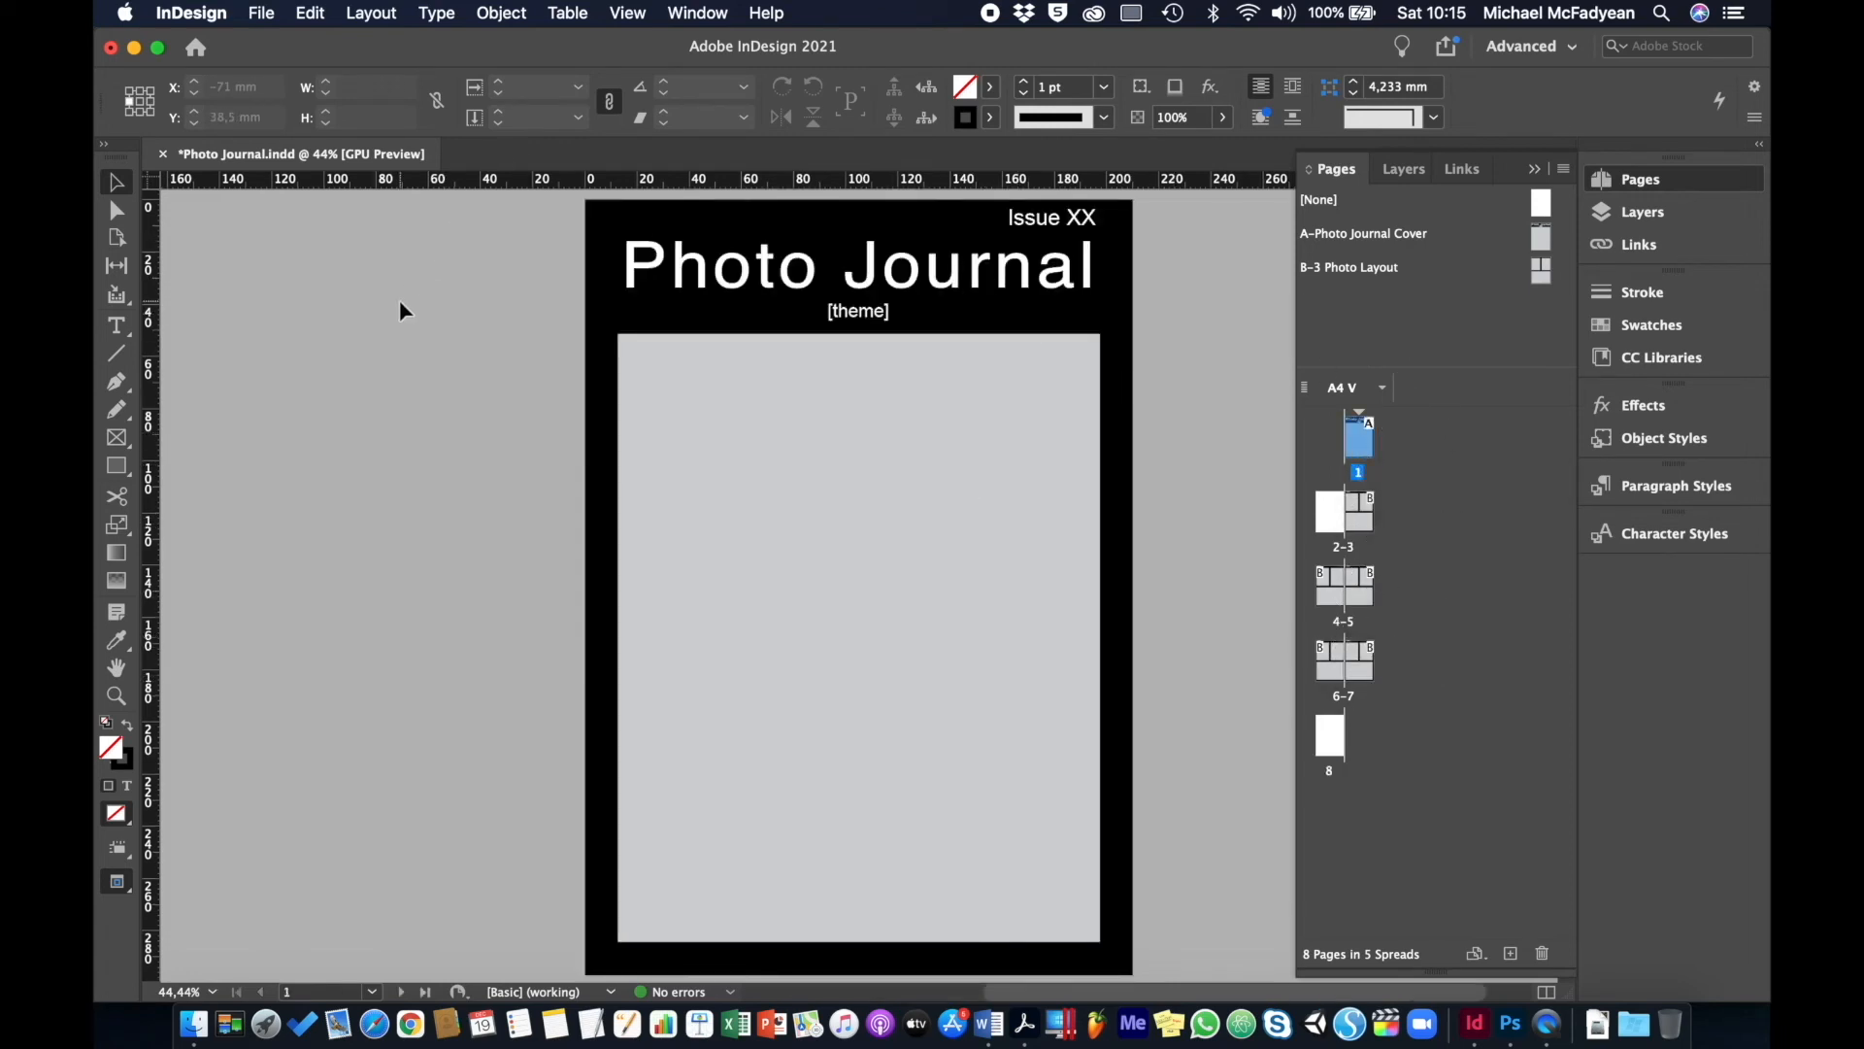
- Save the document to the Desktop as Photo Journal Masterpages.indd
left_click(267, 23)
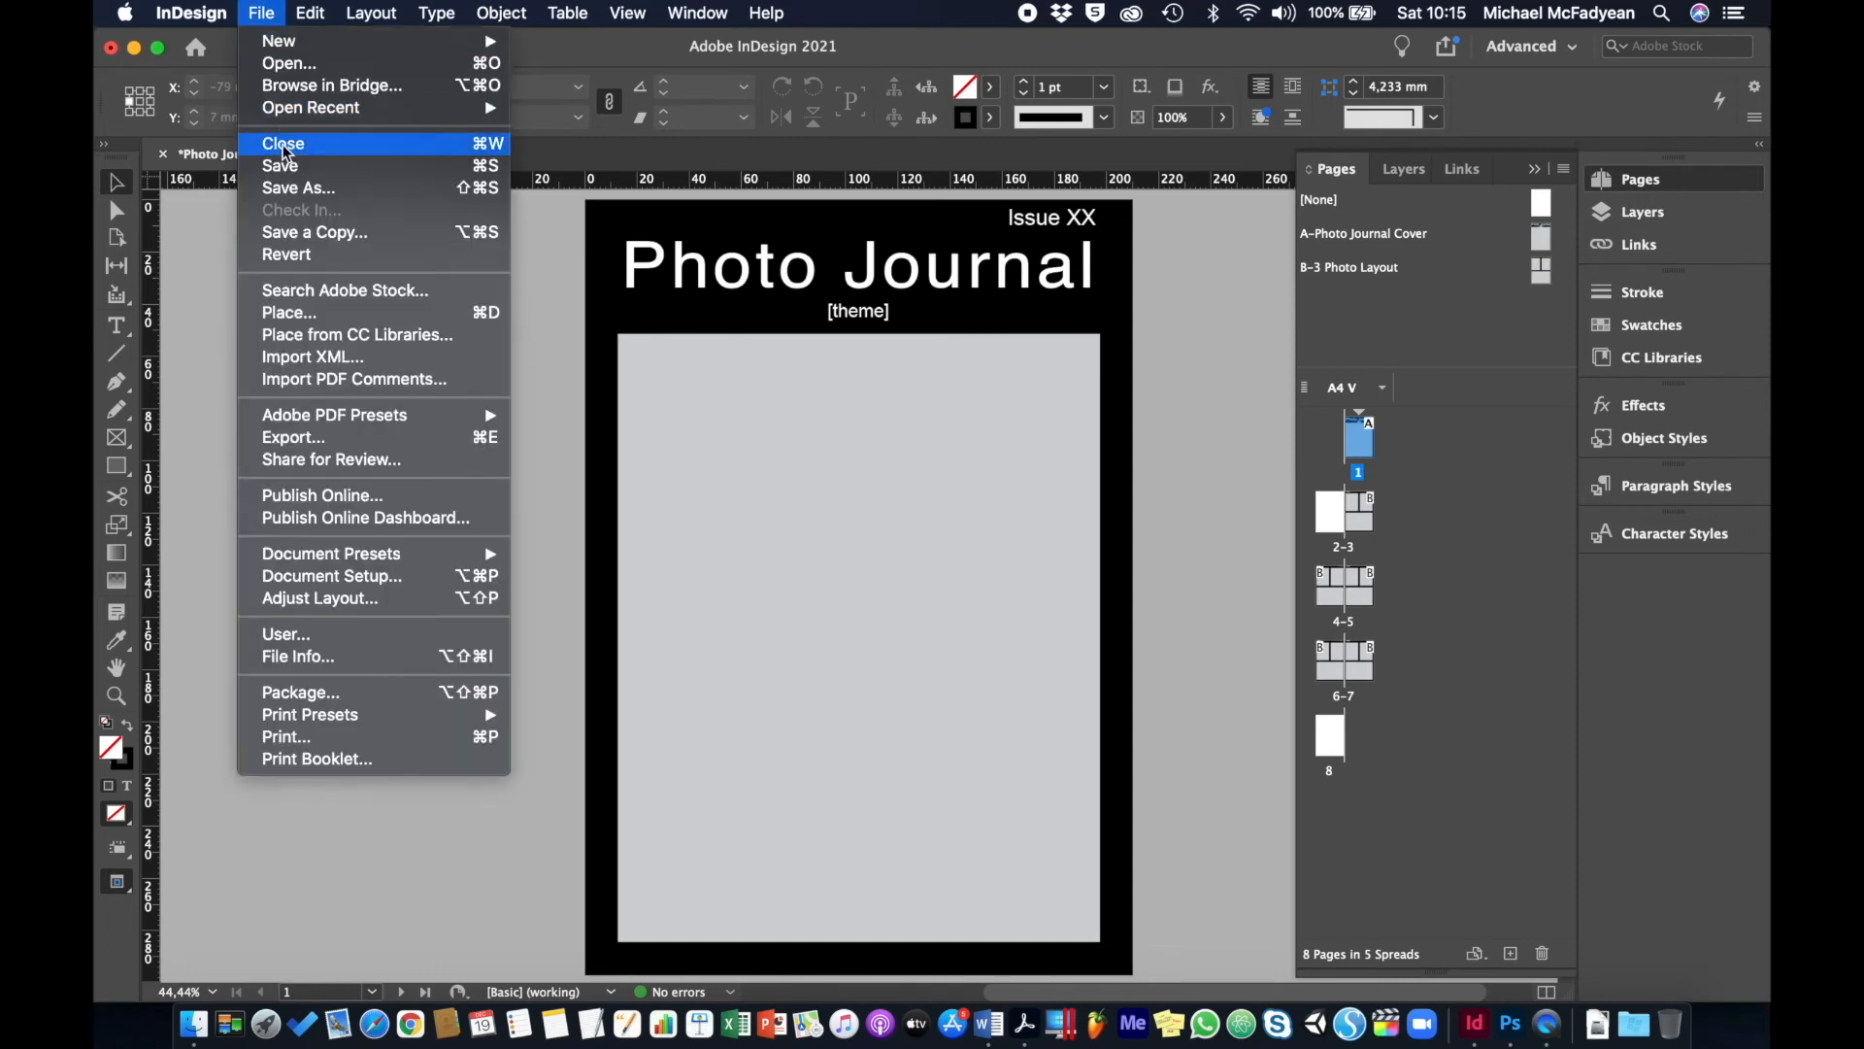
left_click(289, 185)
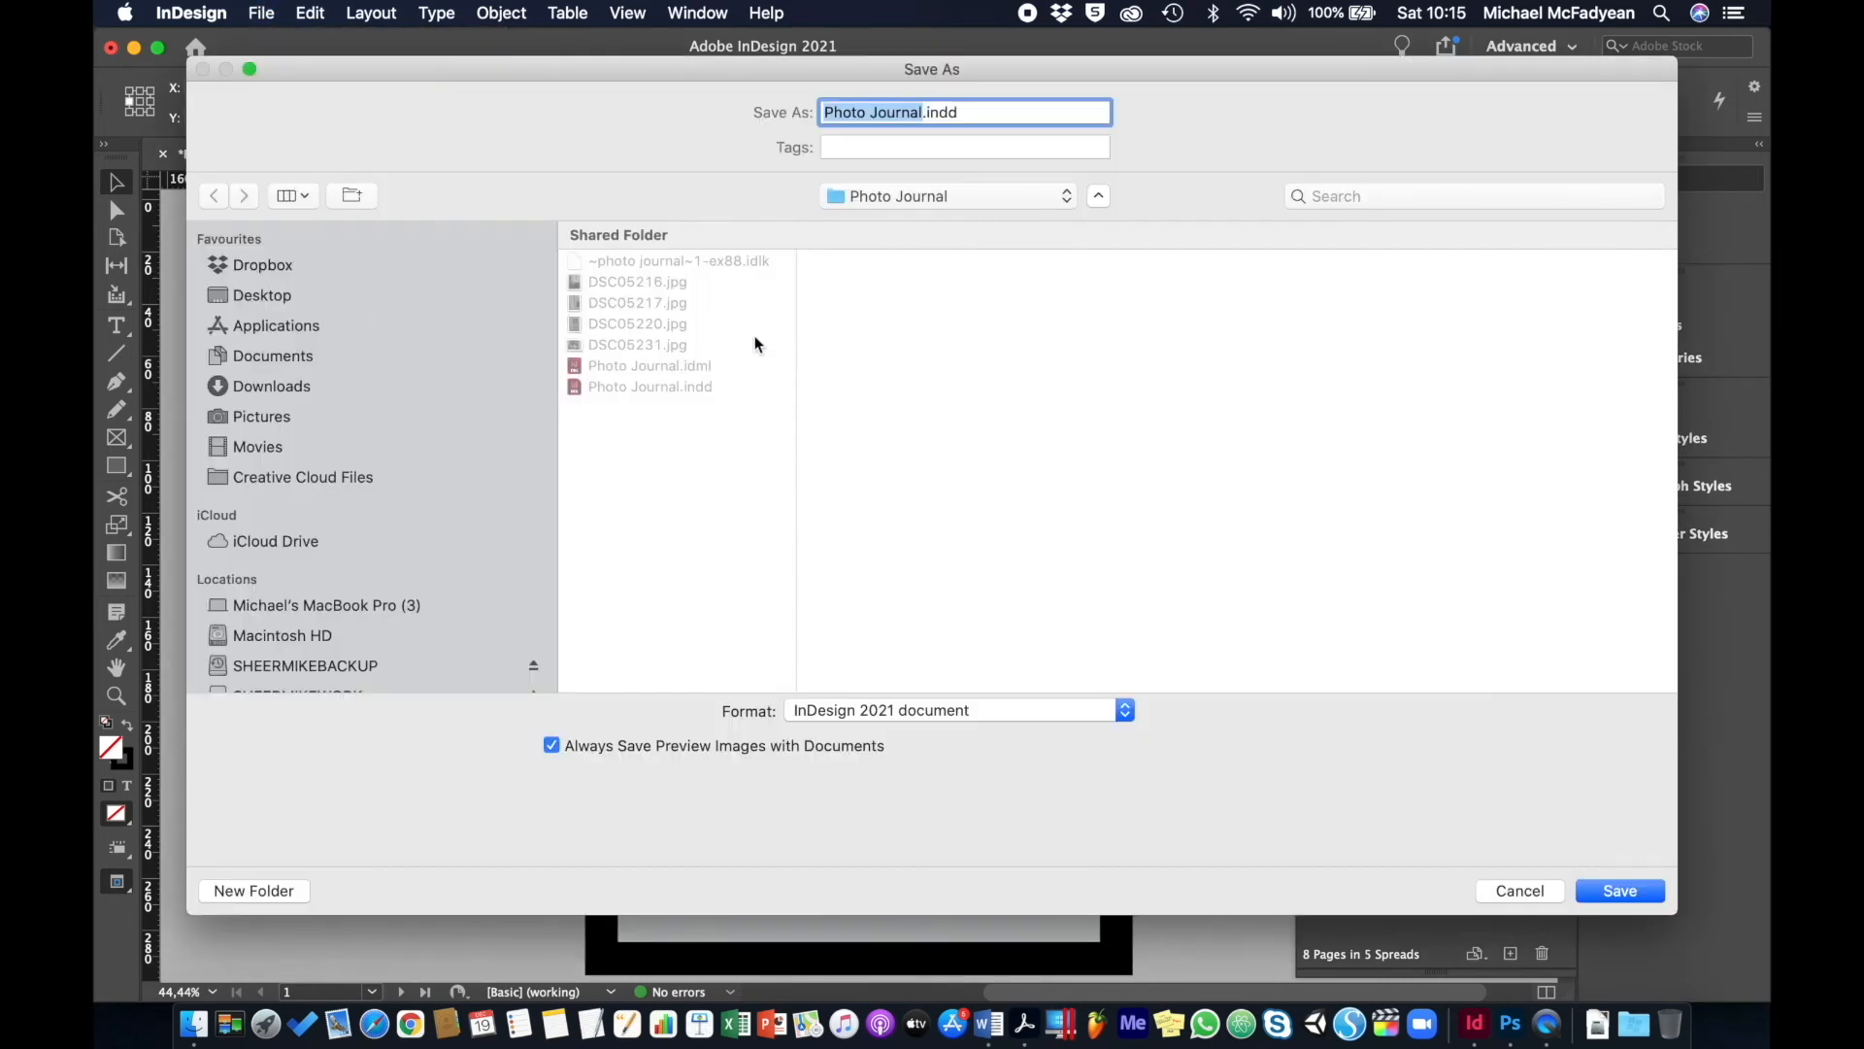
left_click(408, 294)
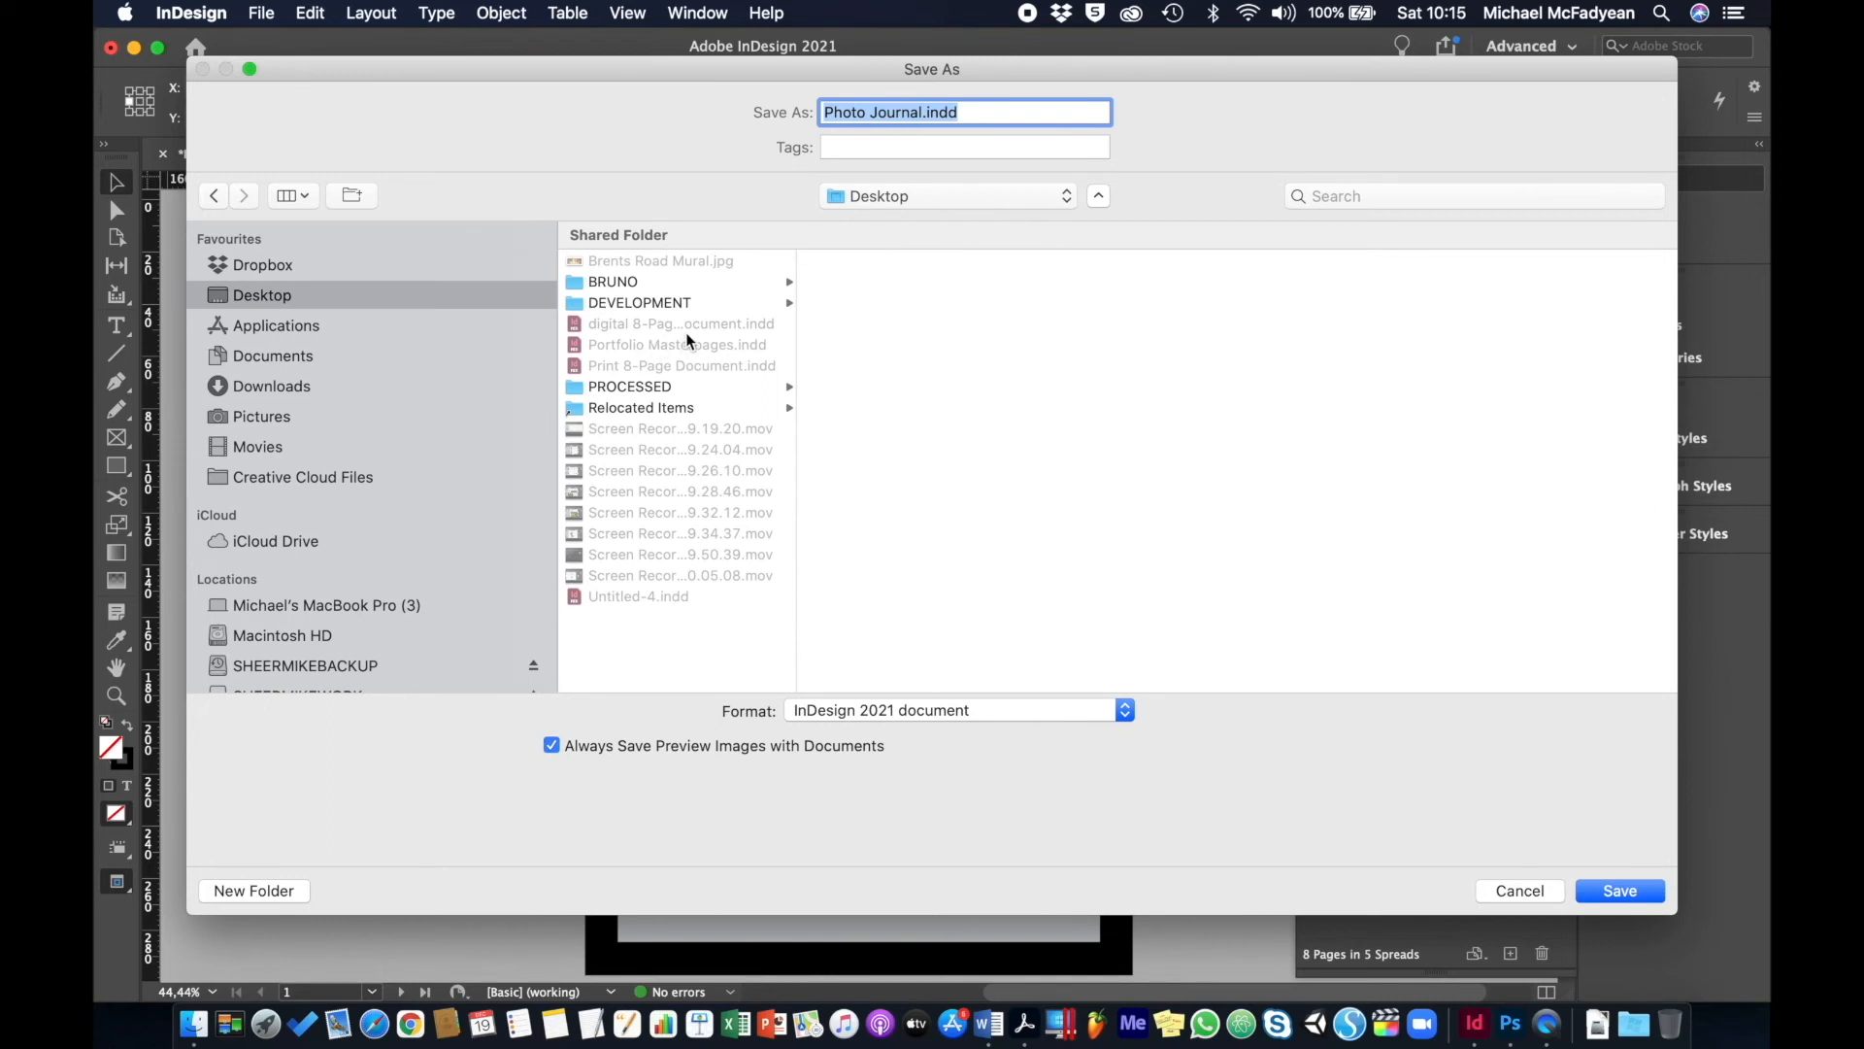
left_click(710, 343)
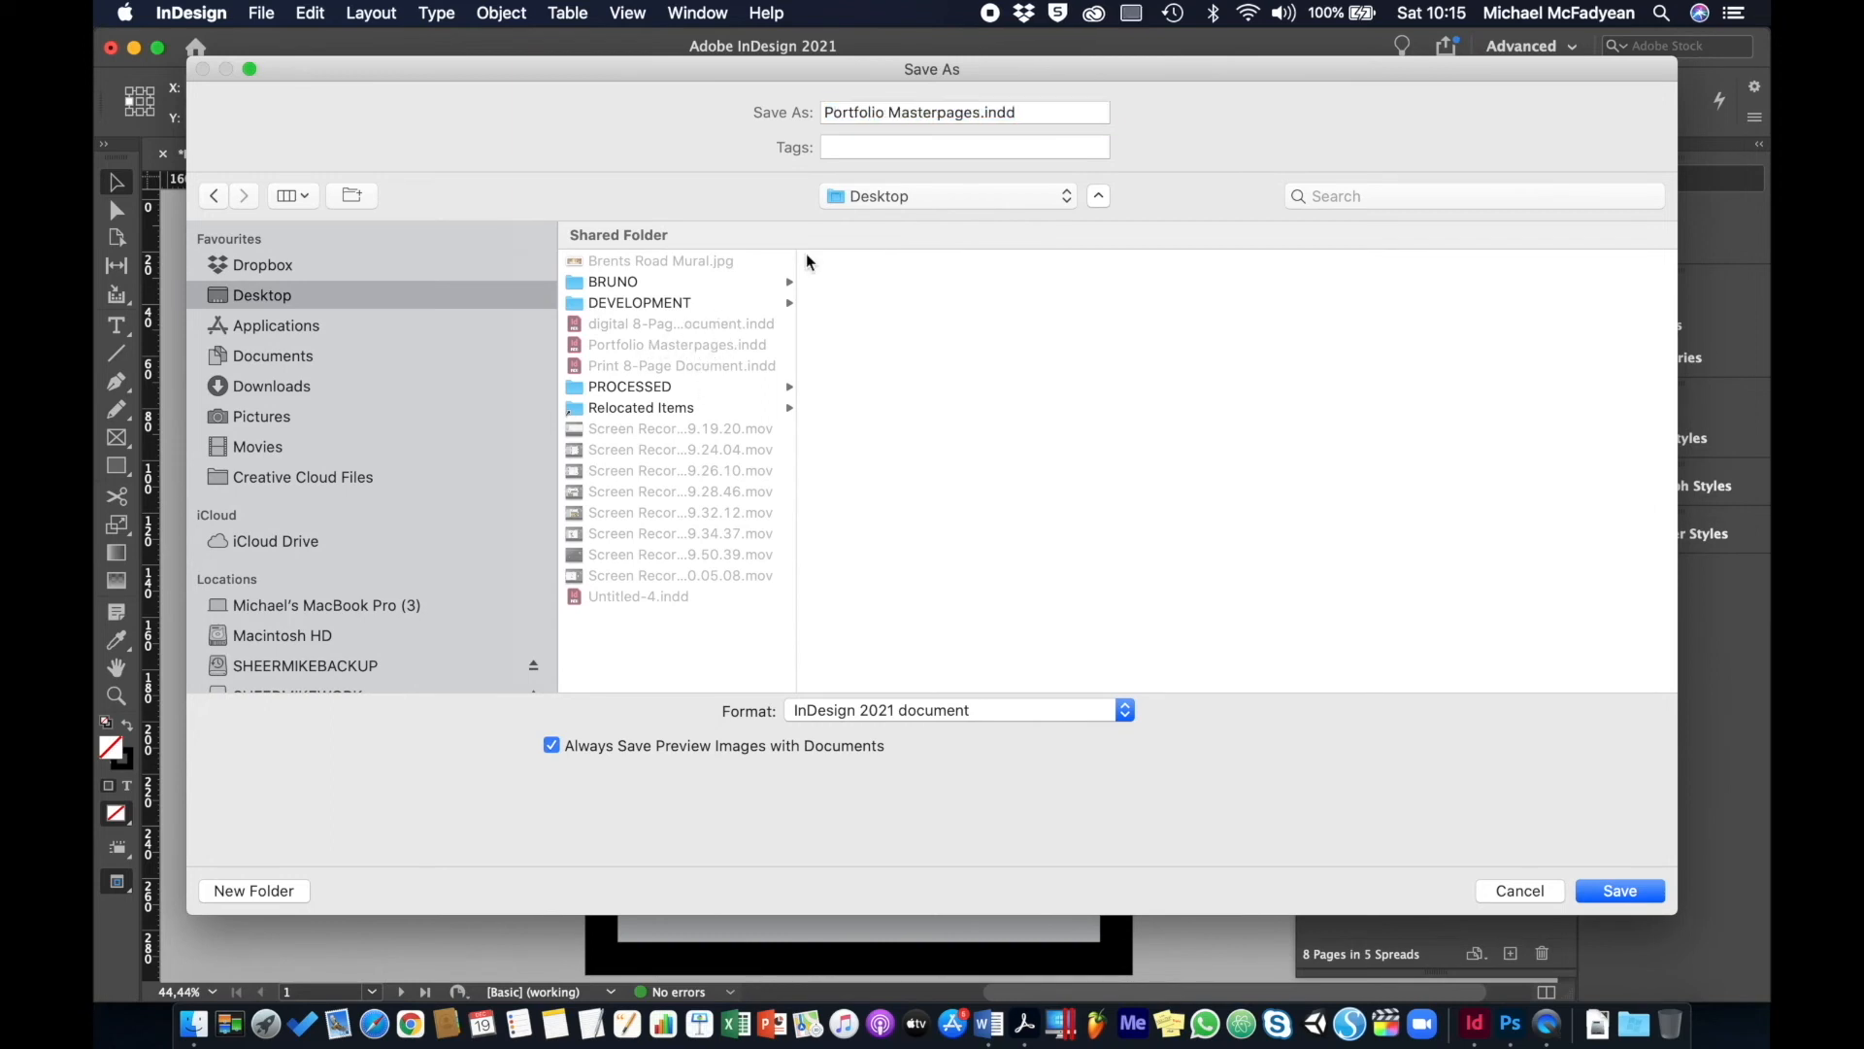
double_click(863, 110)
type("Photo")
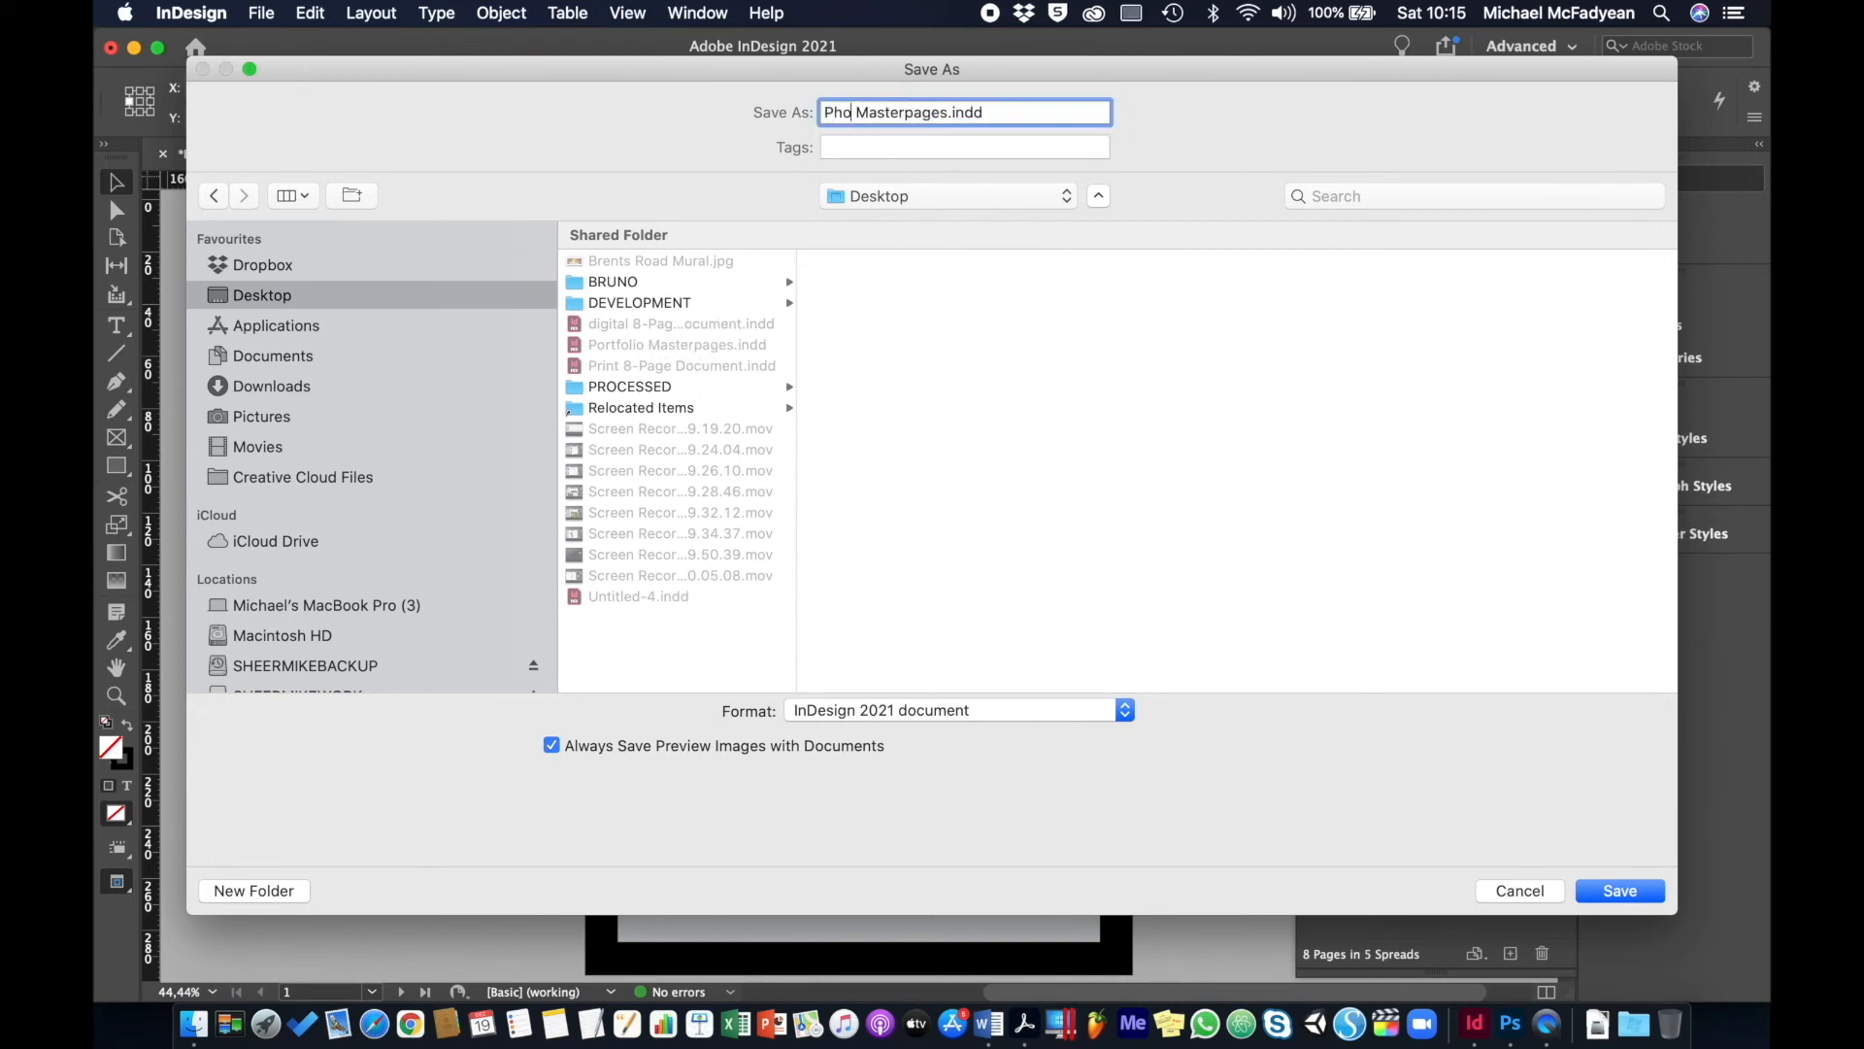
type(" Journal")
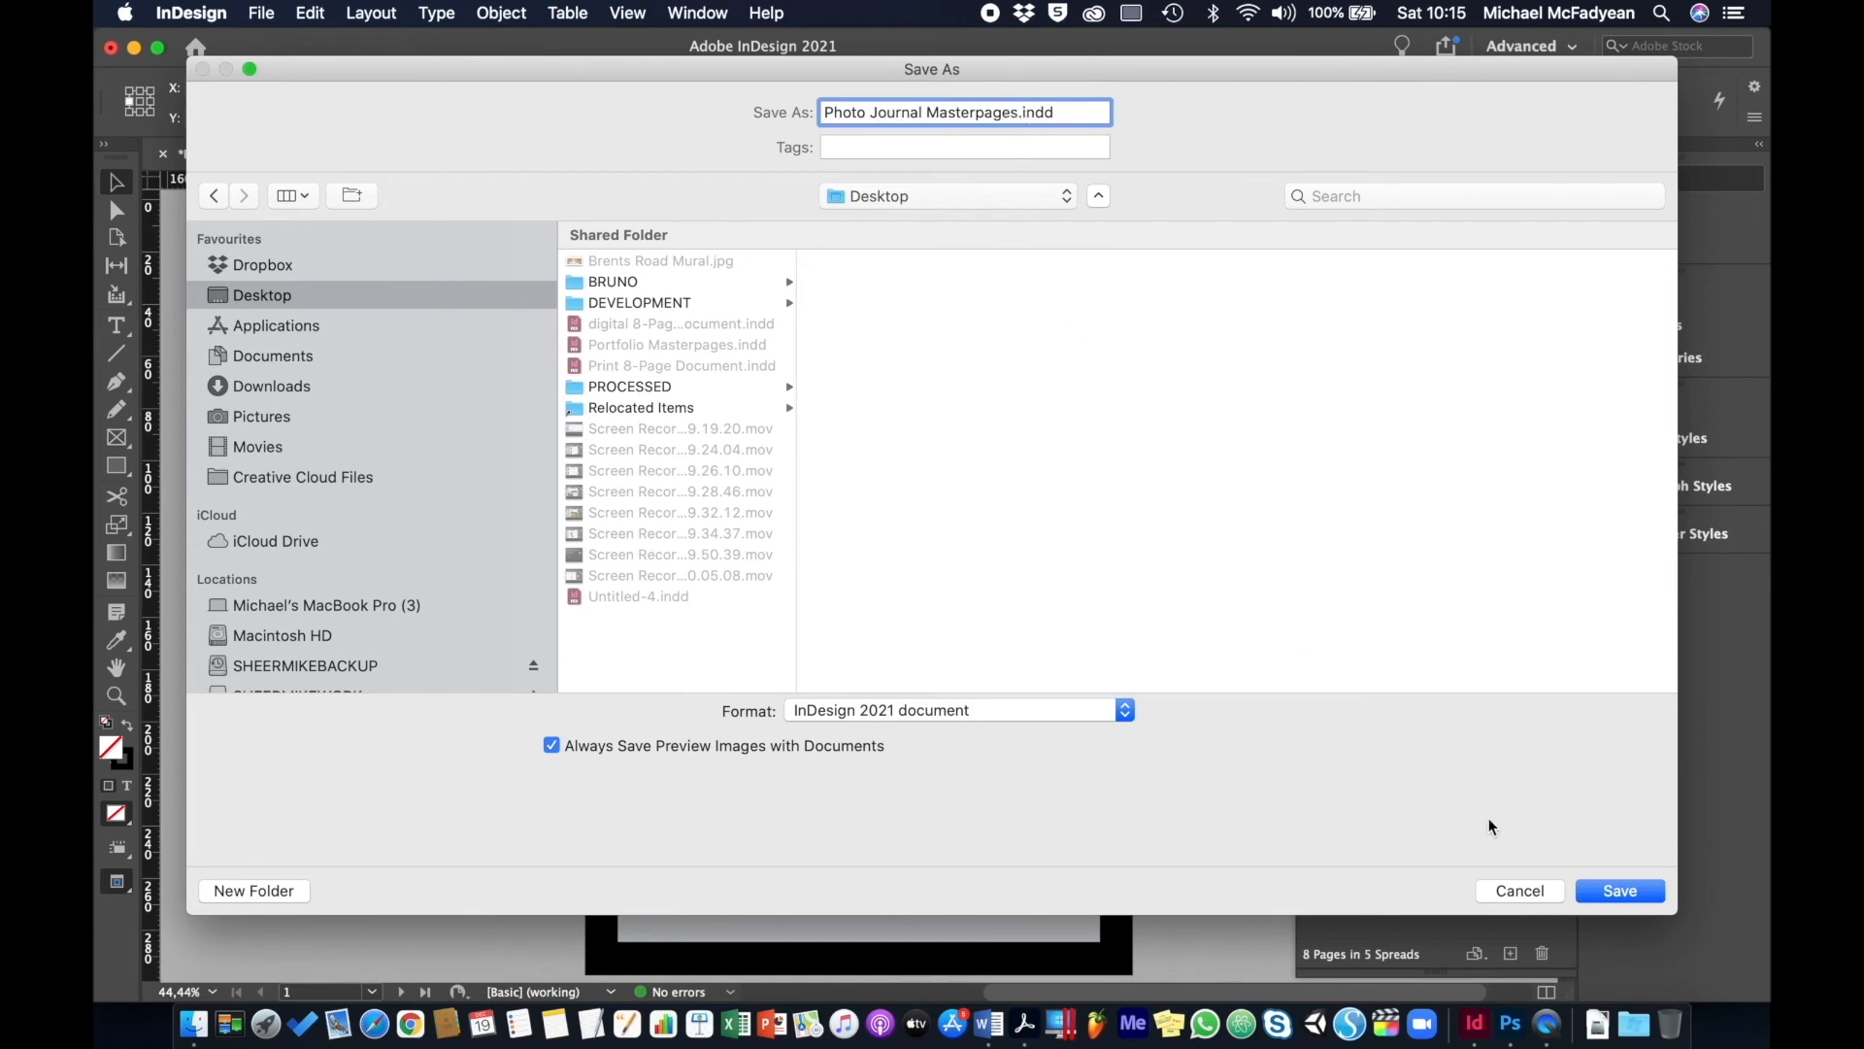
left_click(1602, 889)
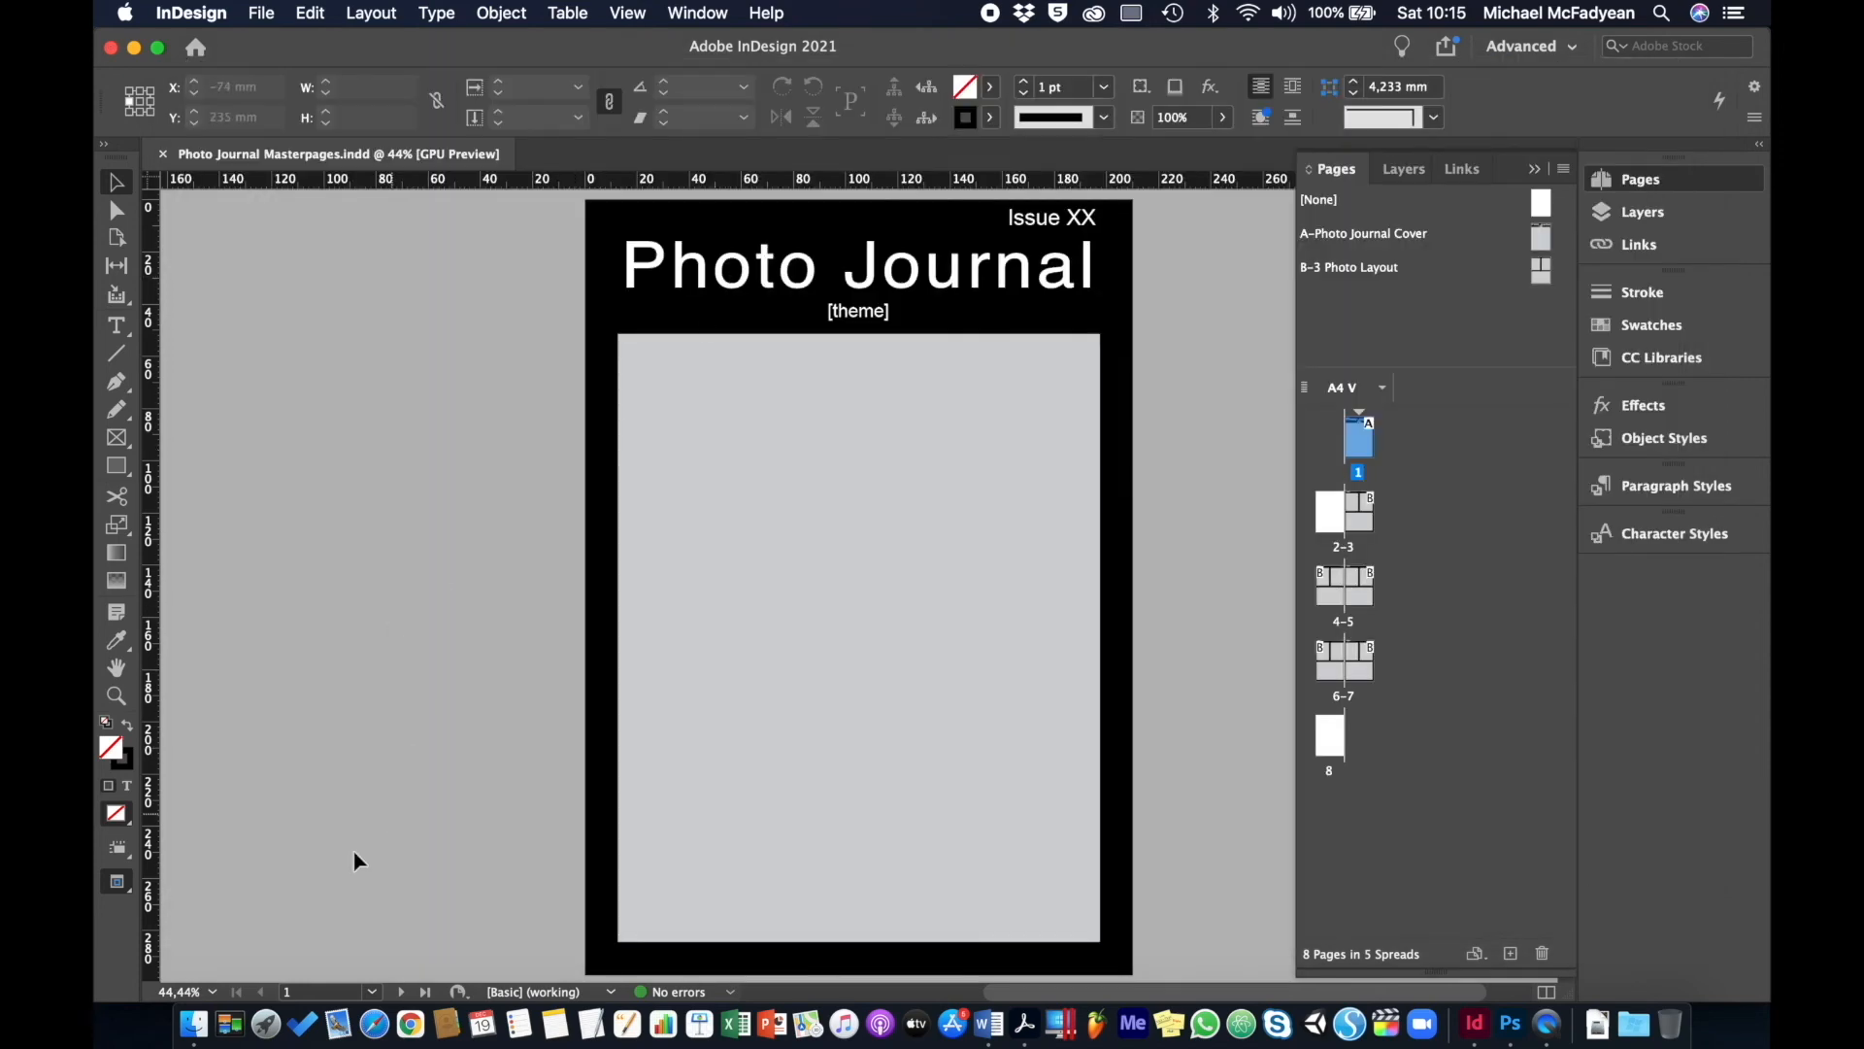
left_click(194, 1024)
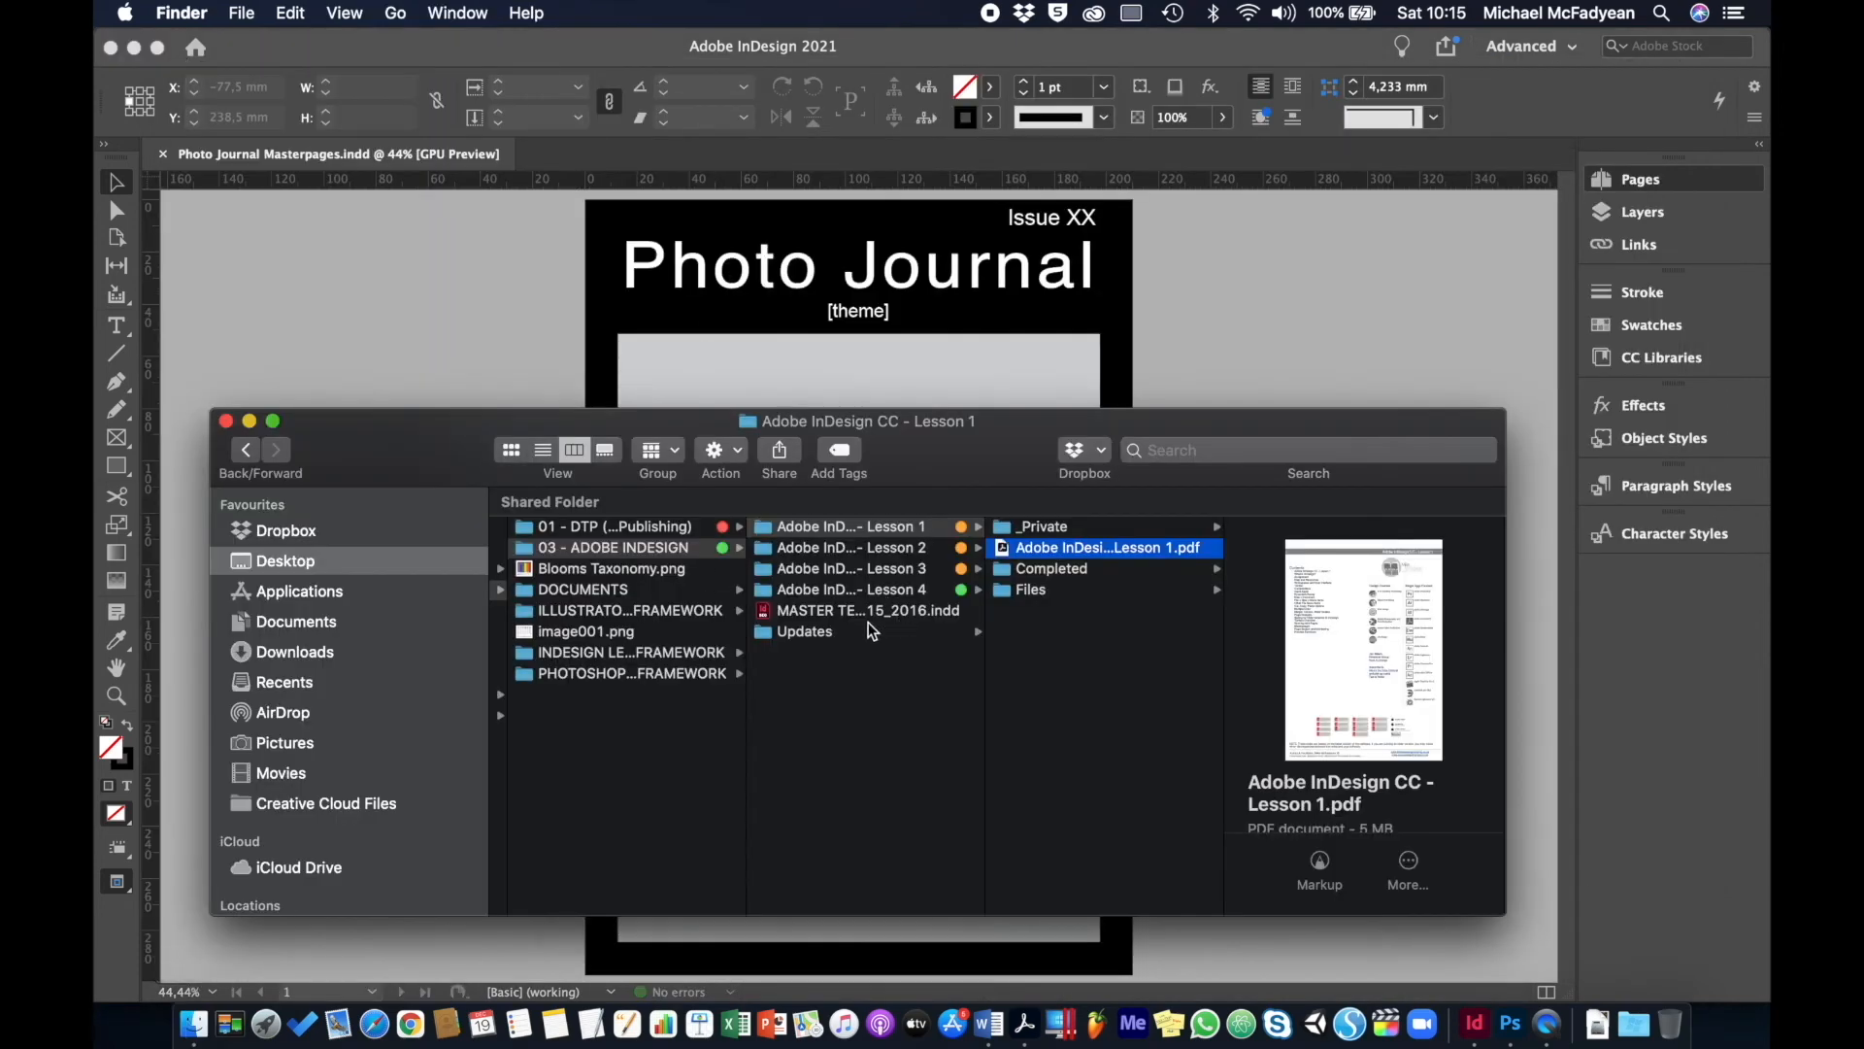
- In the Desktop folder, select Portfolio Masterpages.indd and Photo Journal Masterpages.indd together
left_click(388, 569)
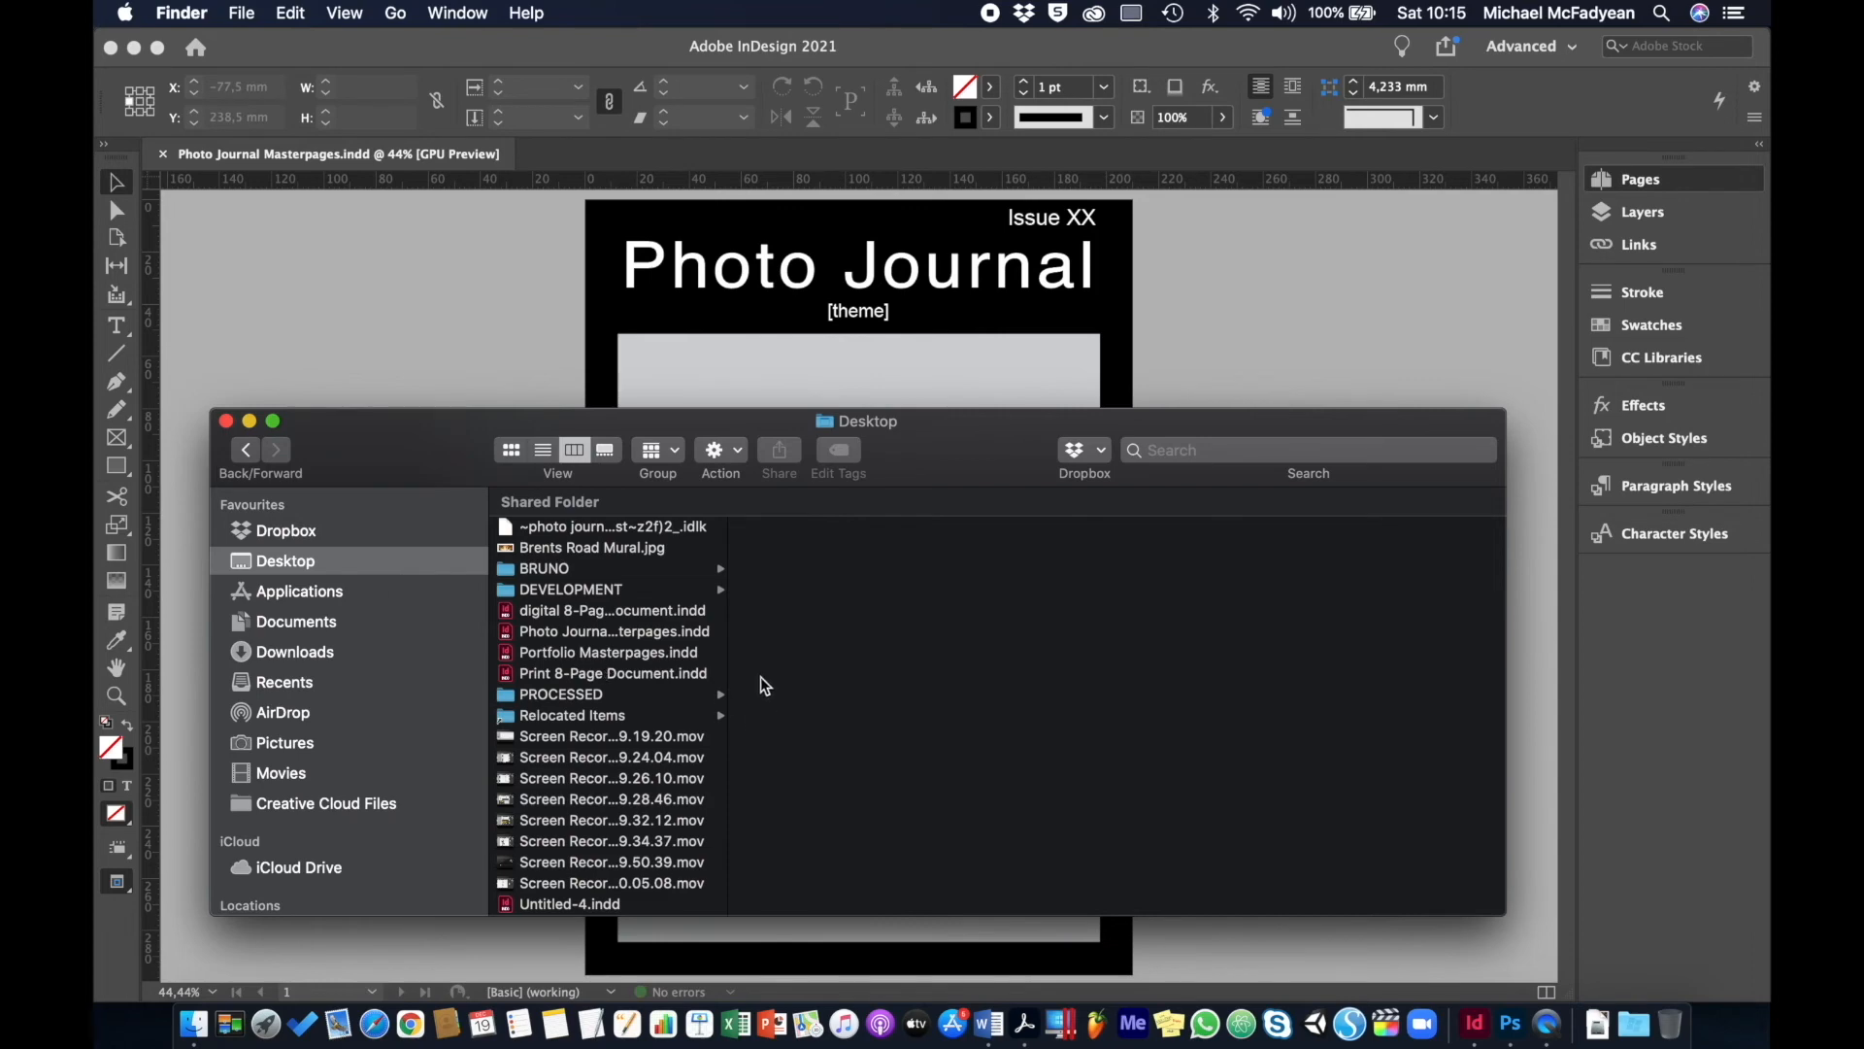
double_click(726, 652)
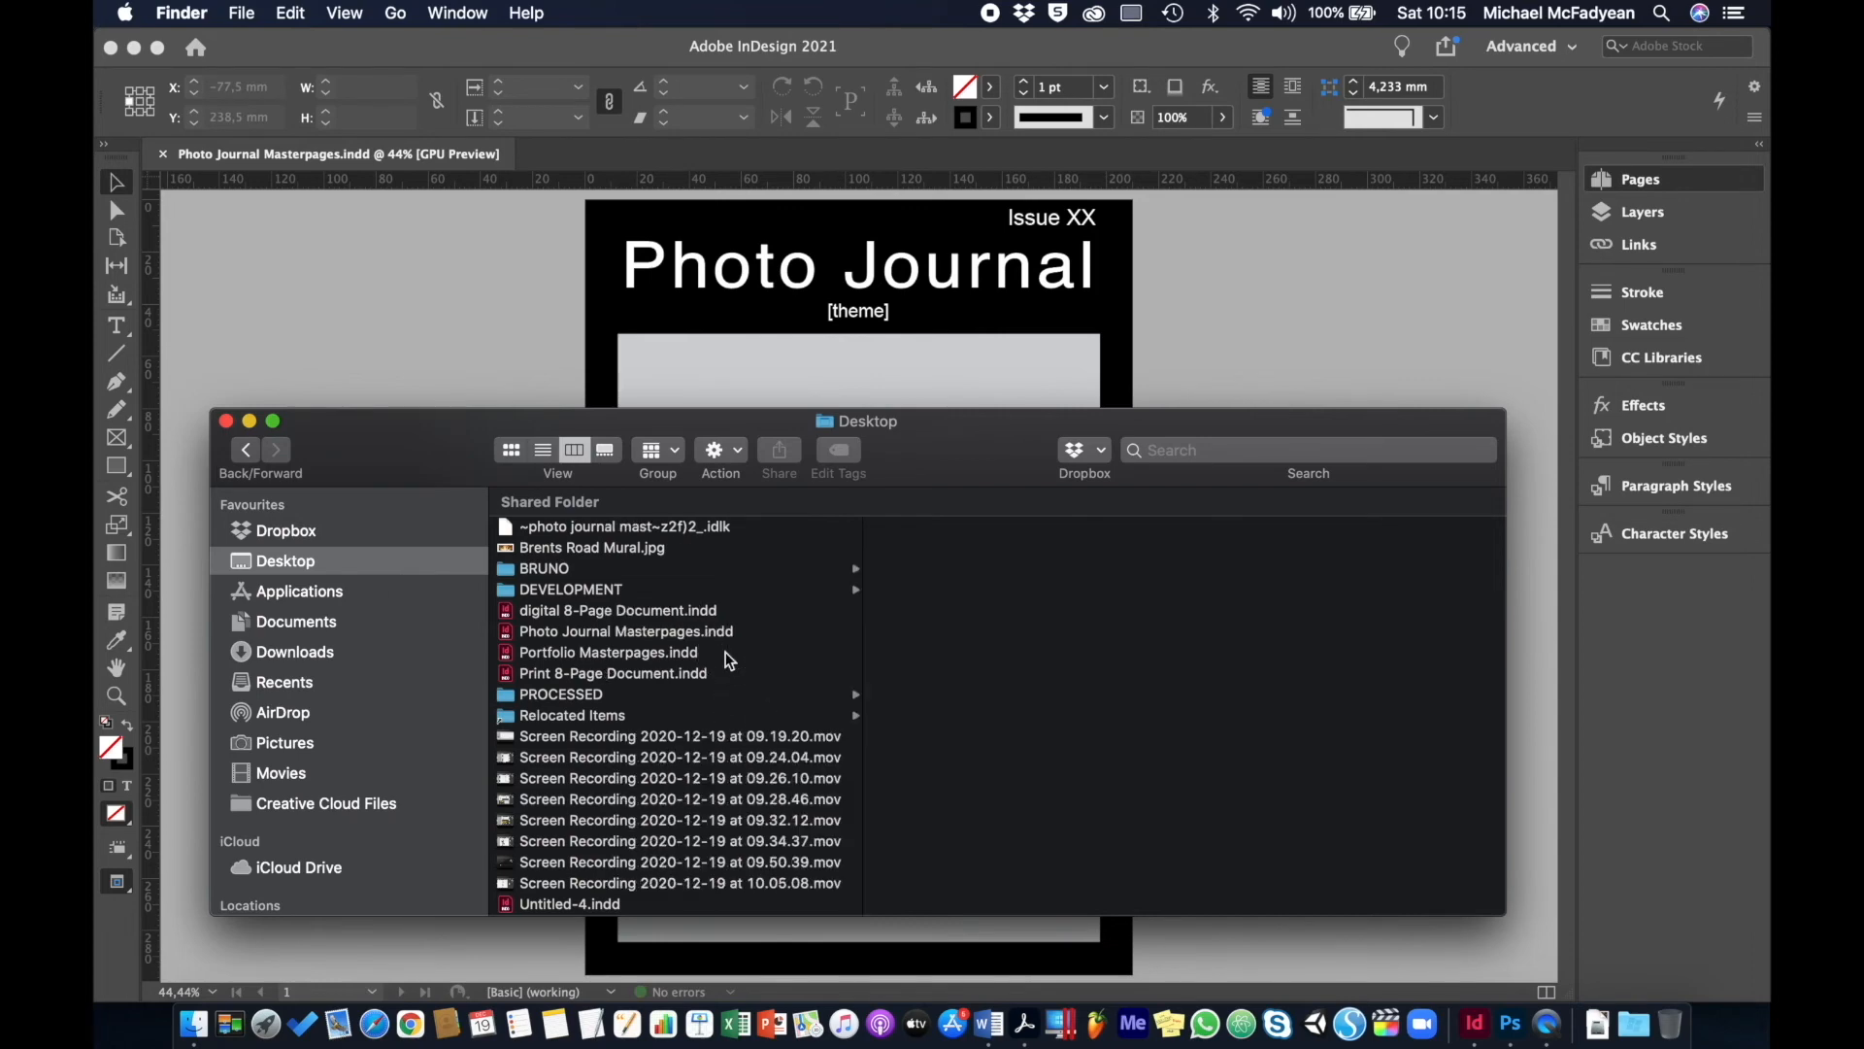
left_click(551, 653)
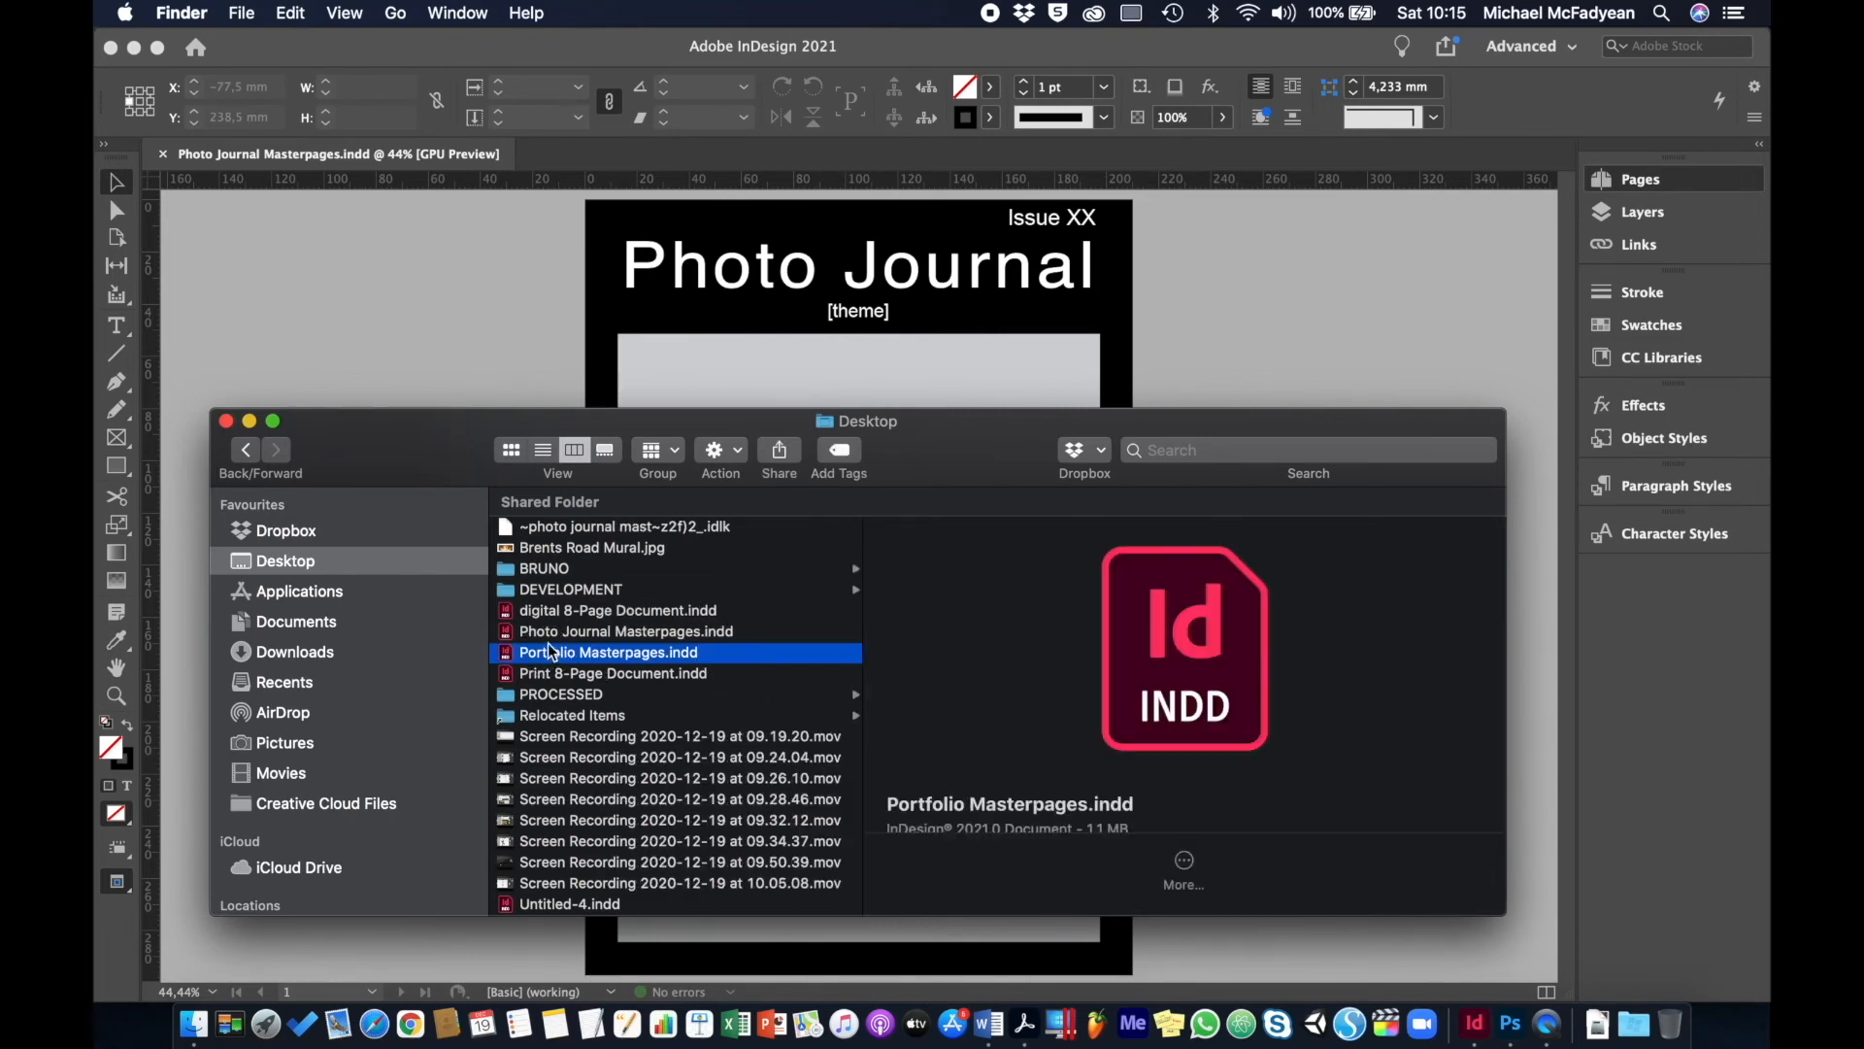
left_click(550, 631, "shift")
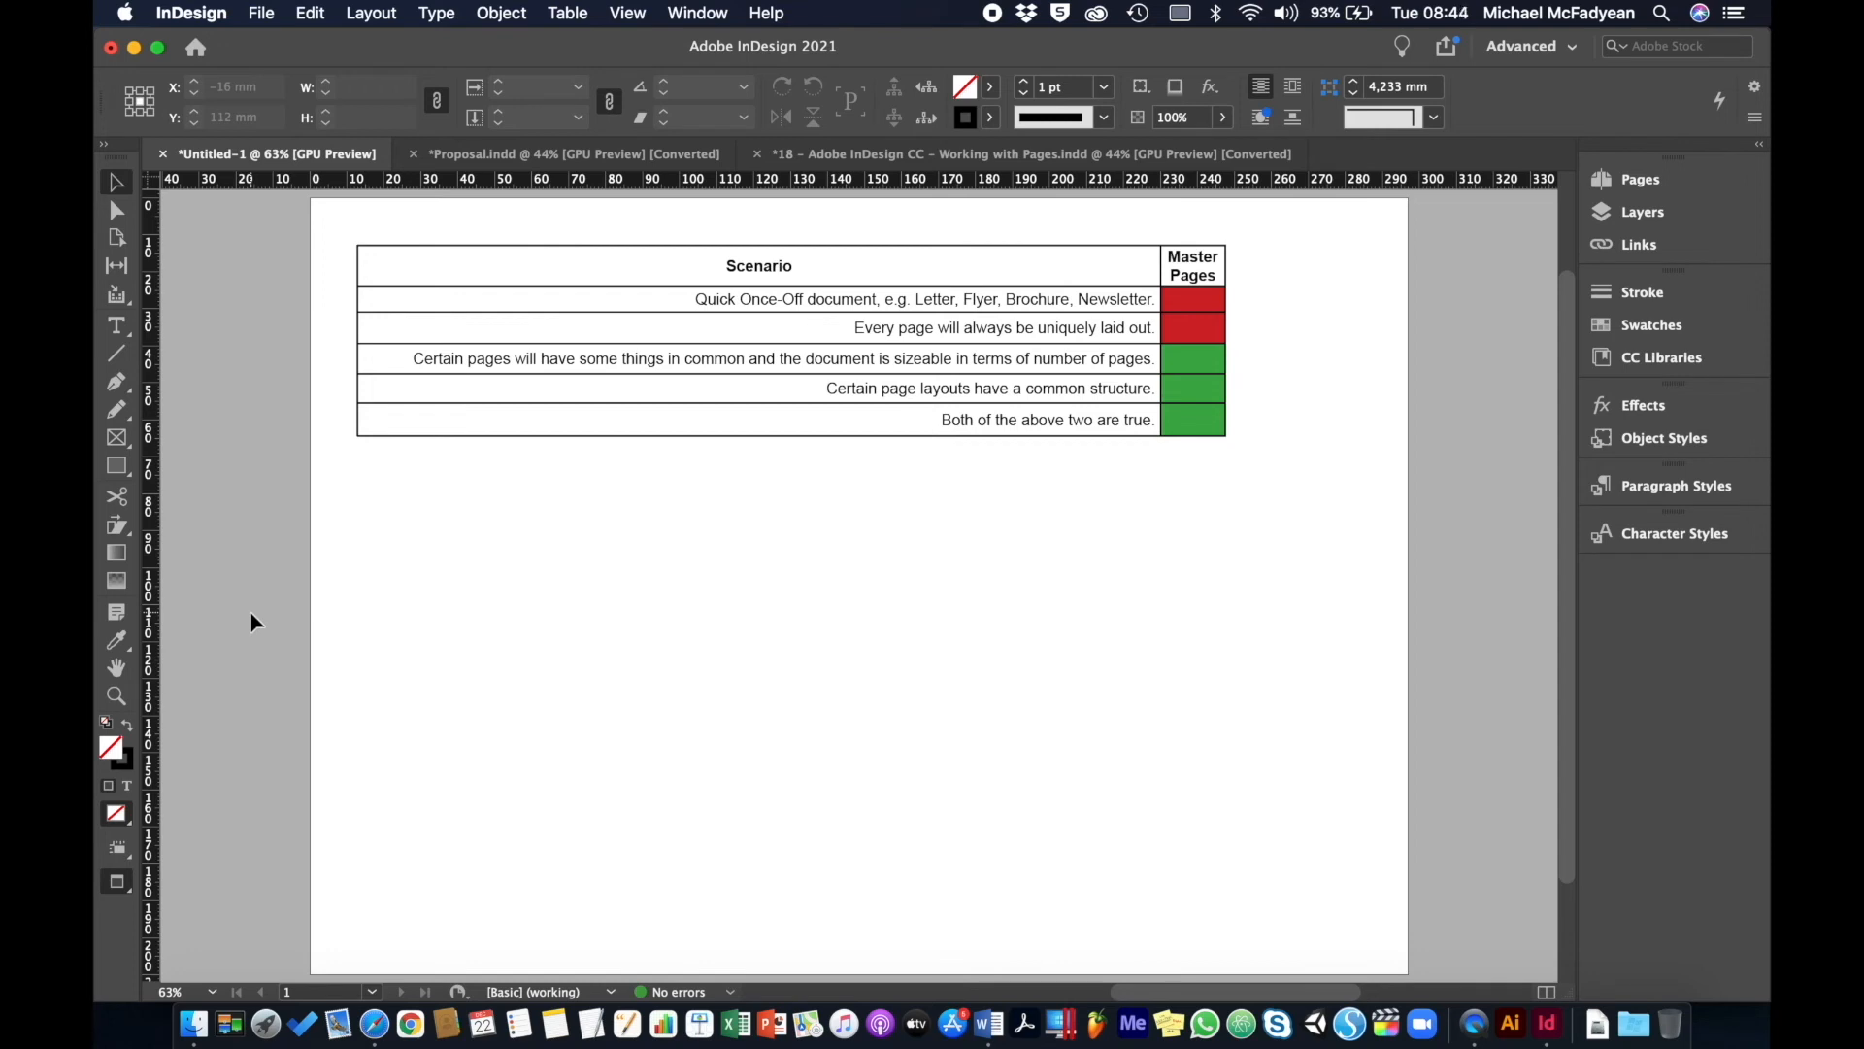
- Zoom the scenario table to 100% and scroll up to its header
left_click(364, 436)
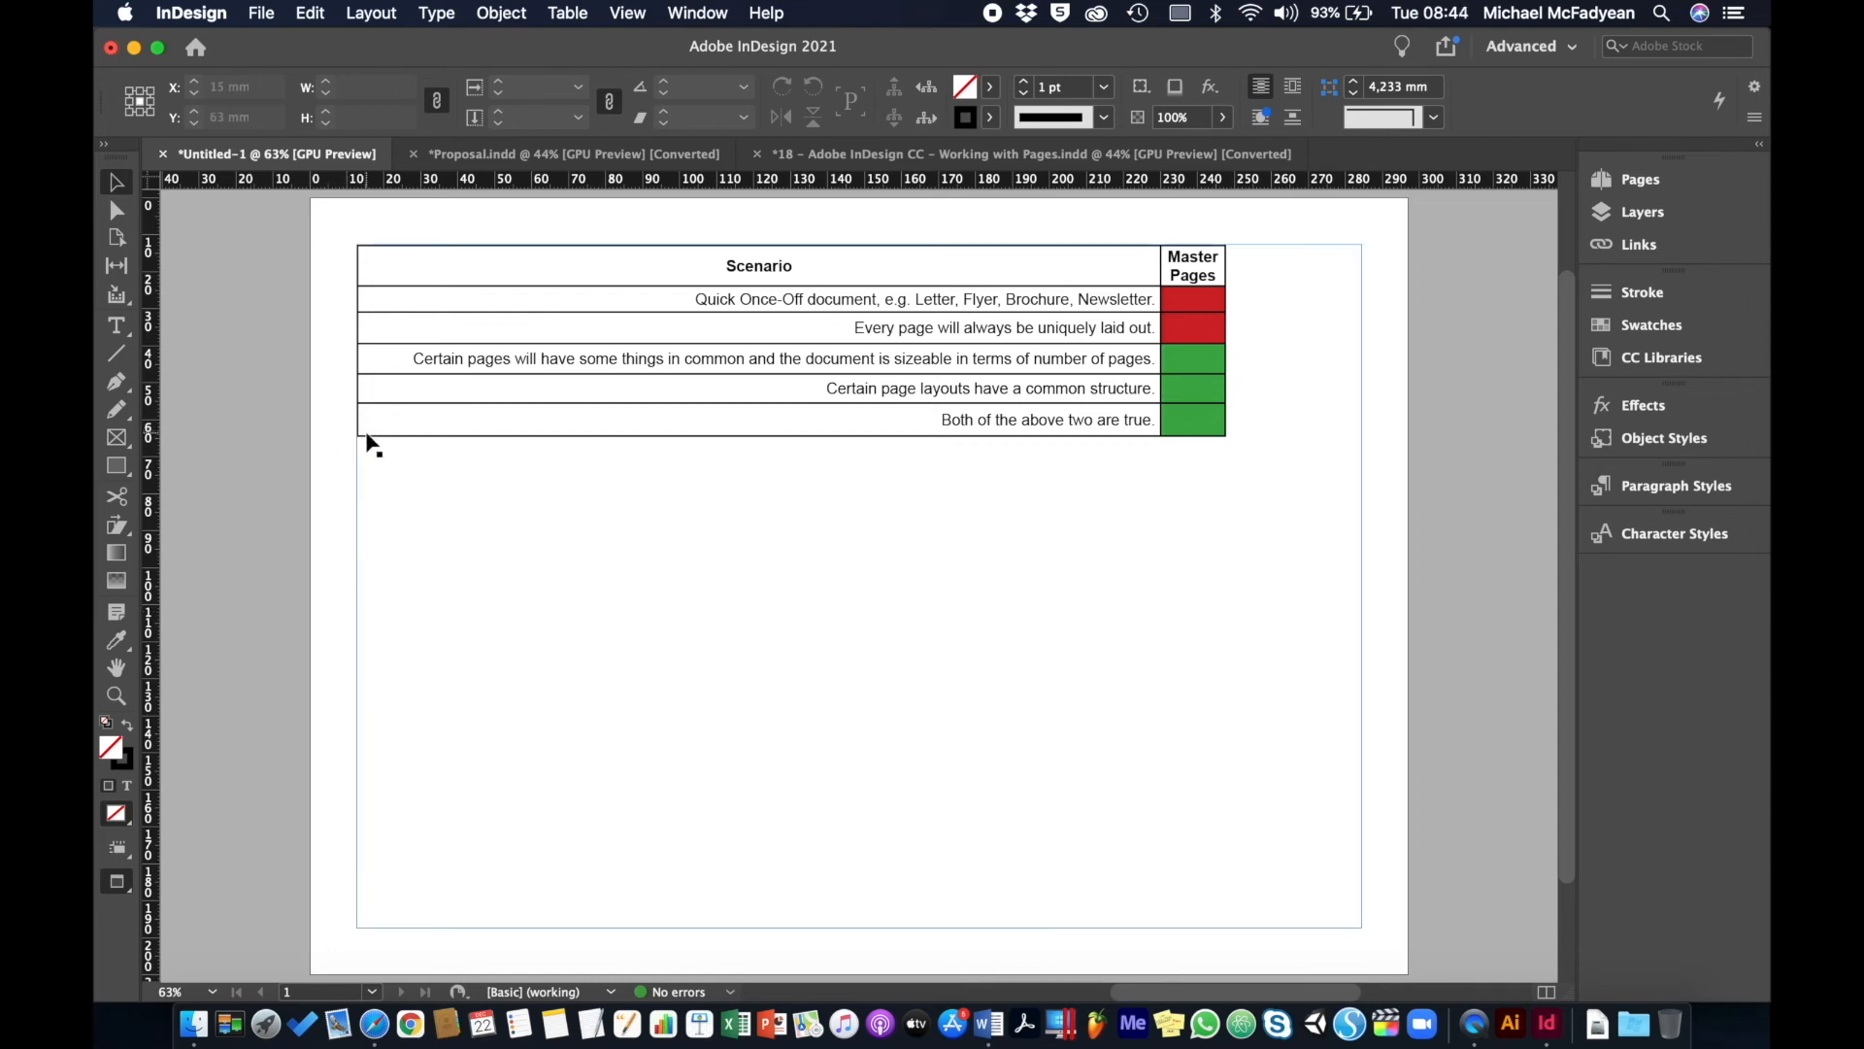
key("super+1")
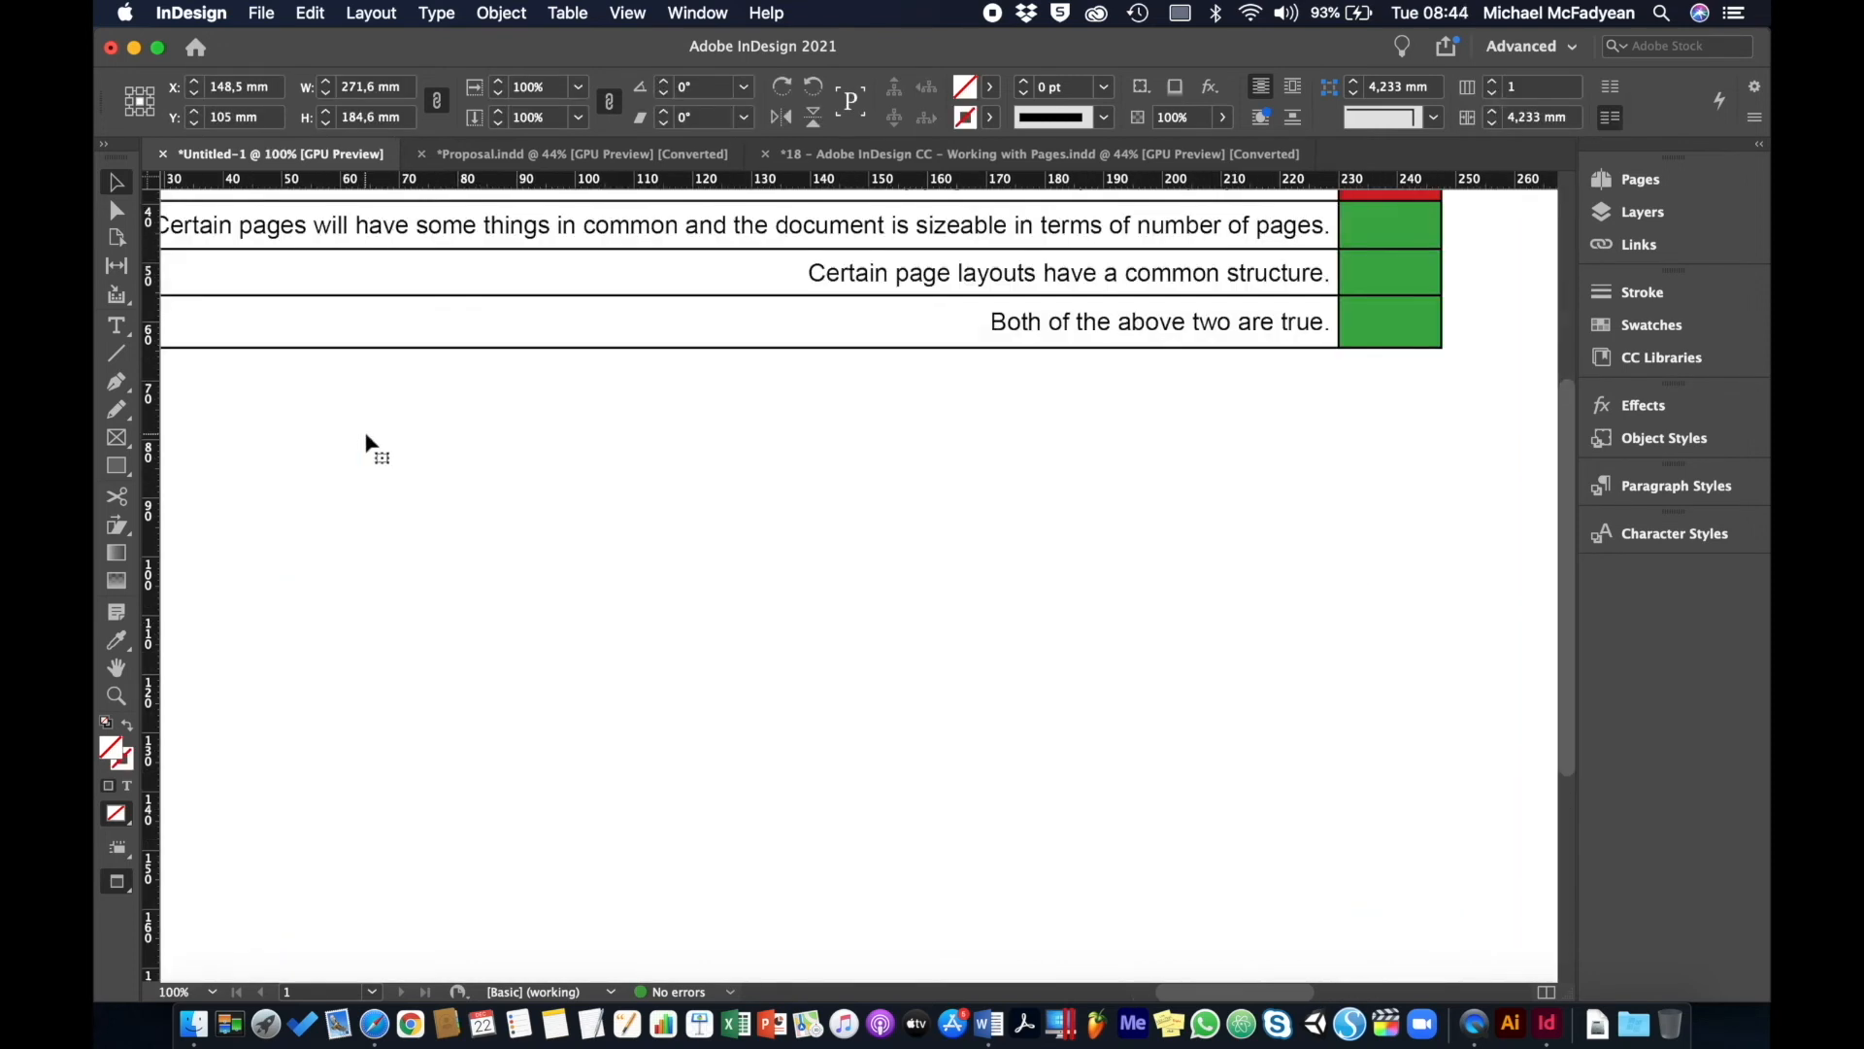
scroll(365, 442, "up", 5)
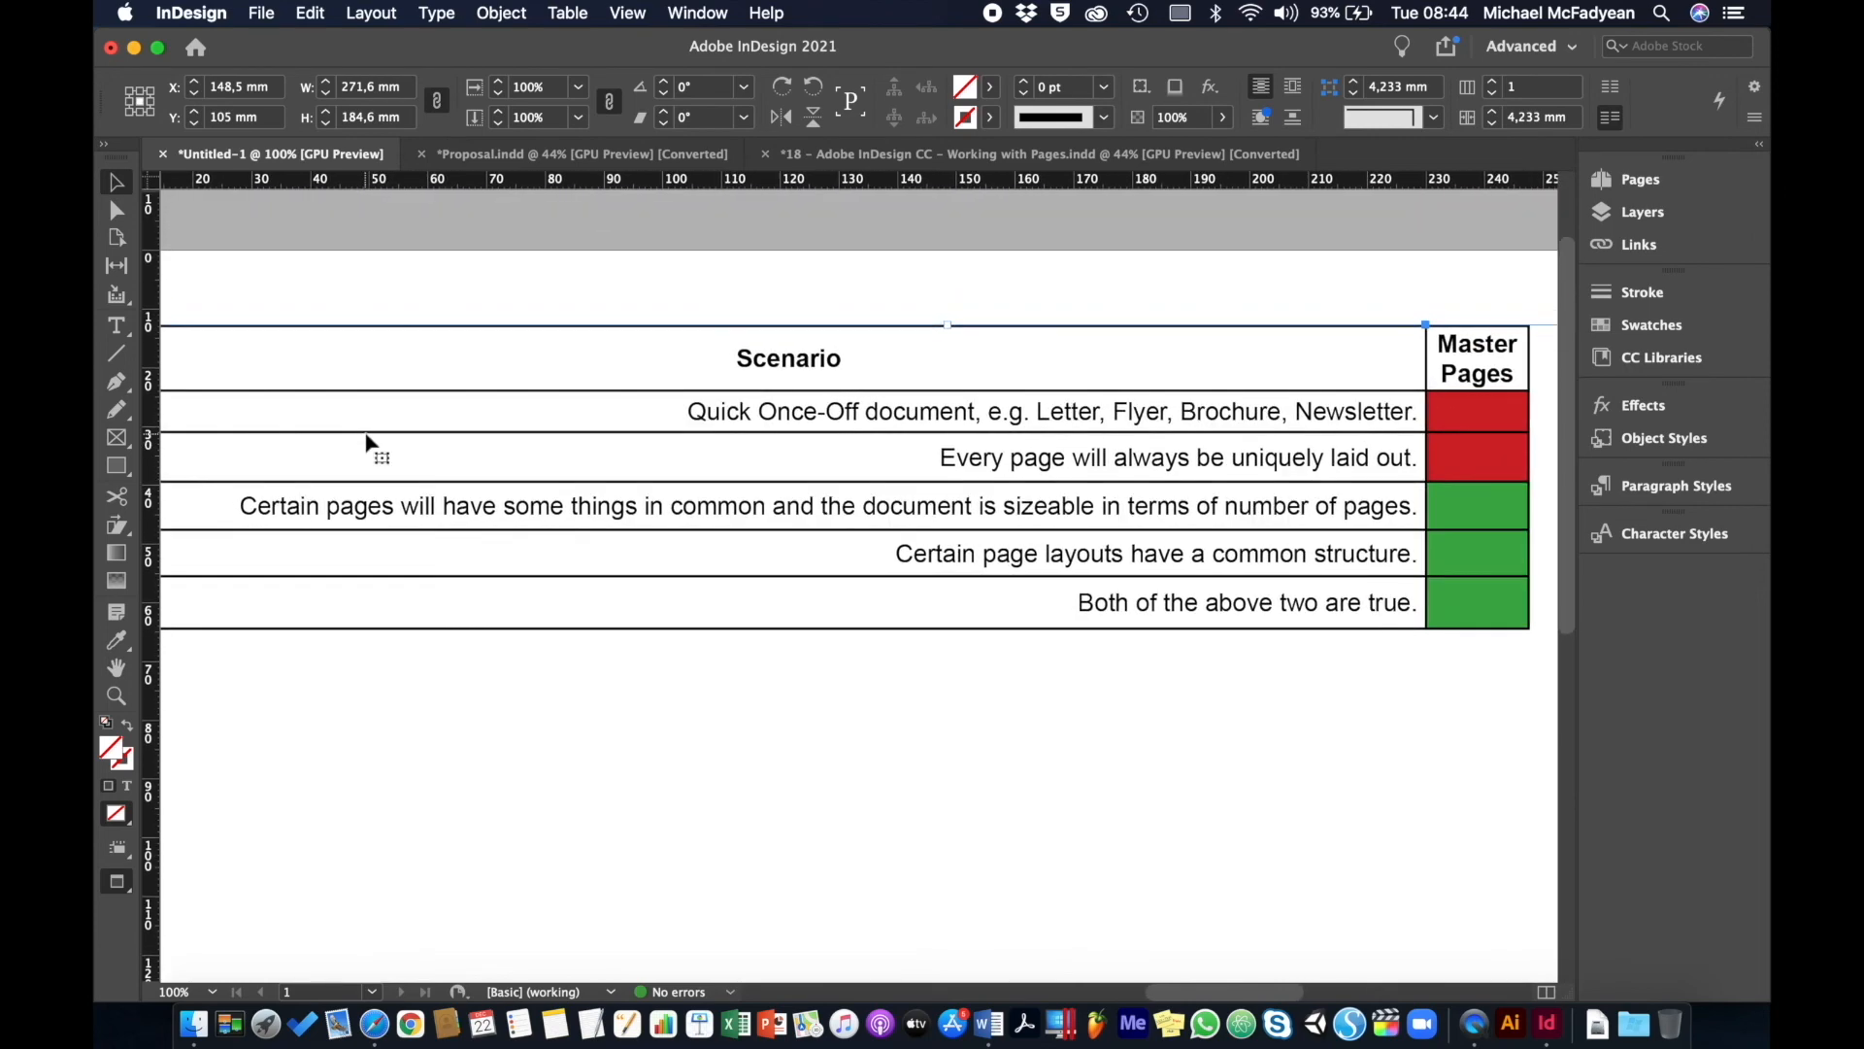
left_click(589, 248)
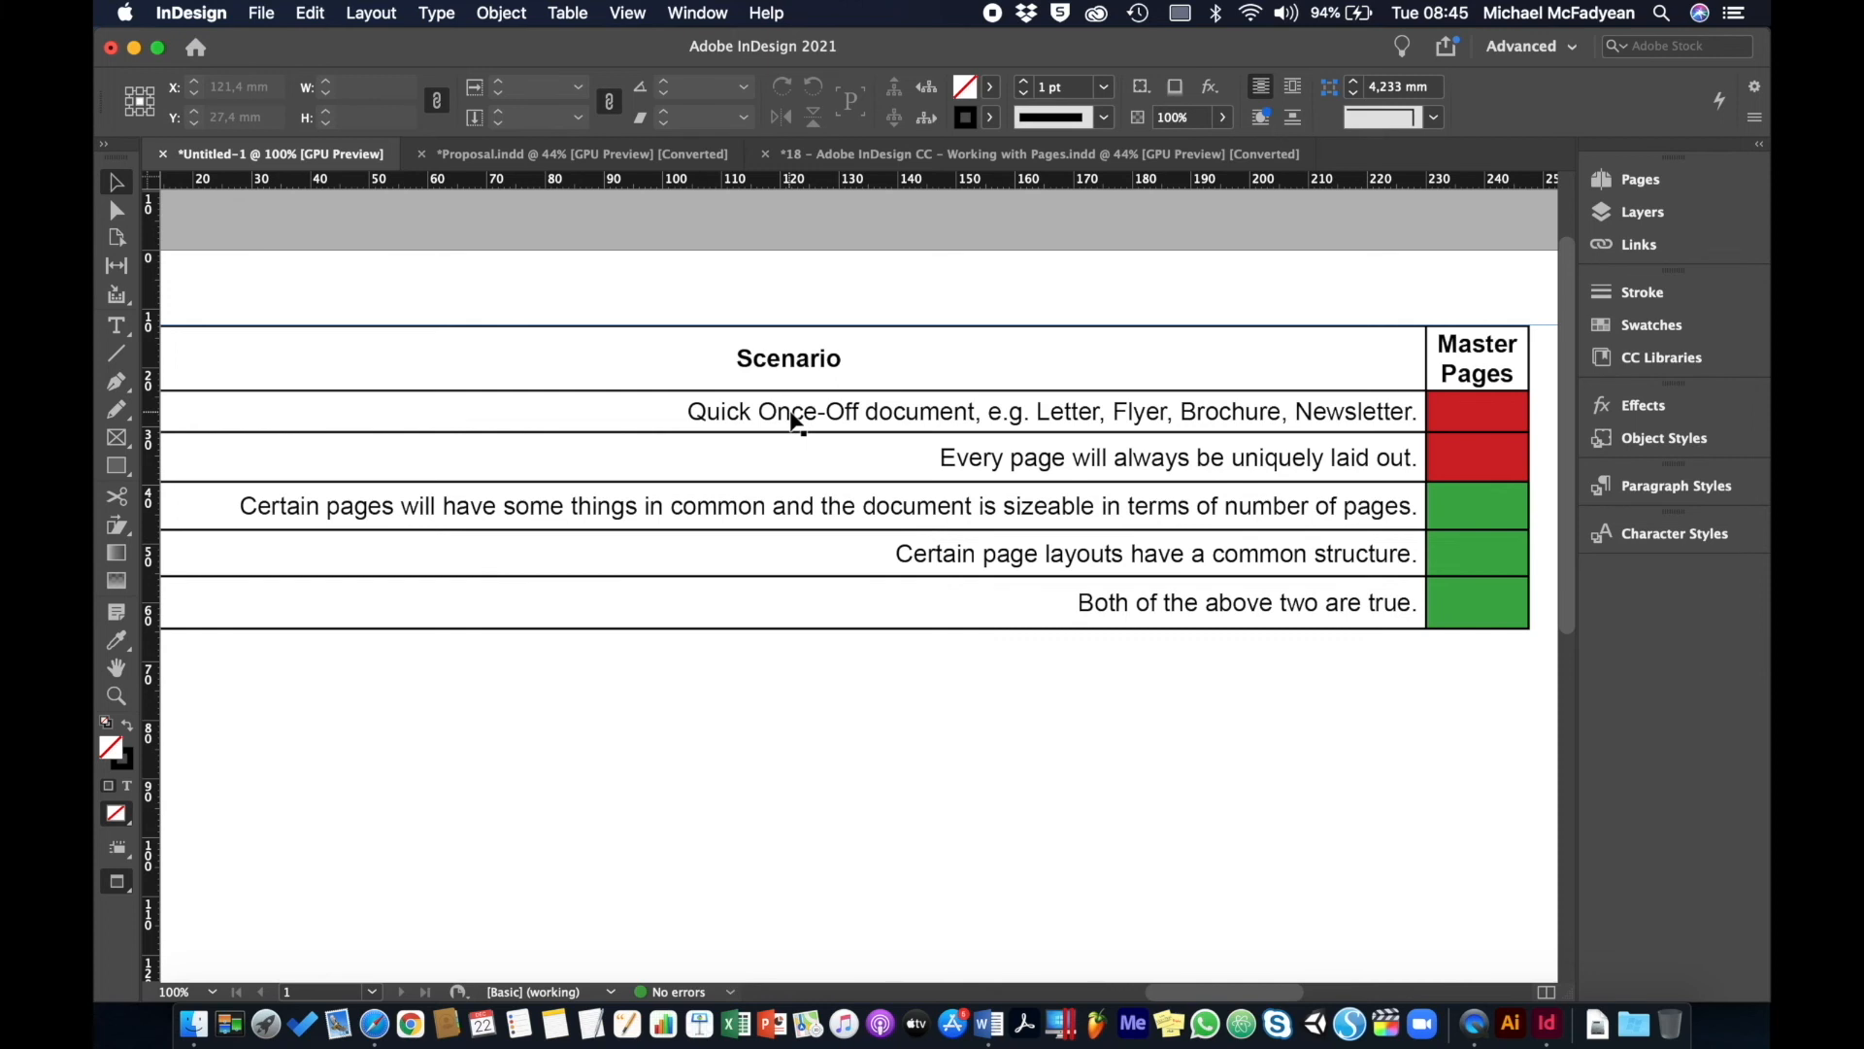
- Bring the Magzter magazine page in Safari to the front
left_click(374, 1025)
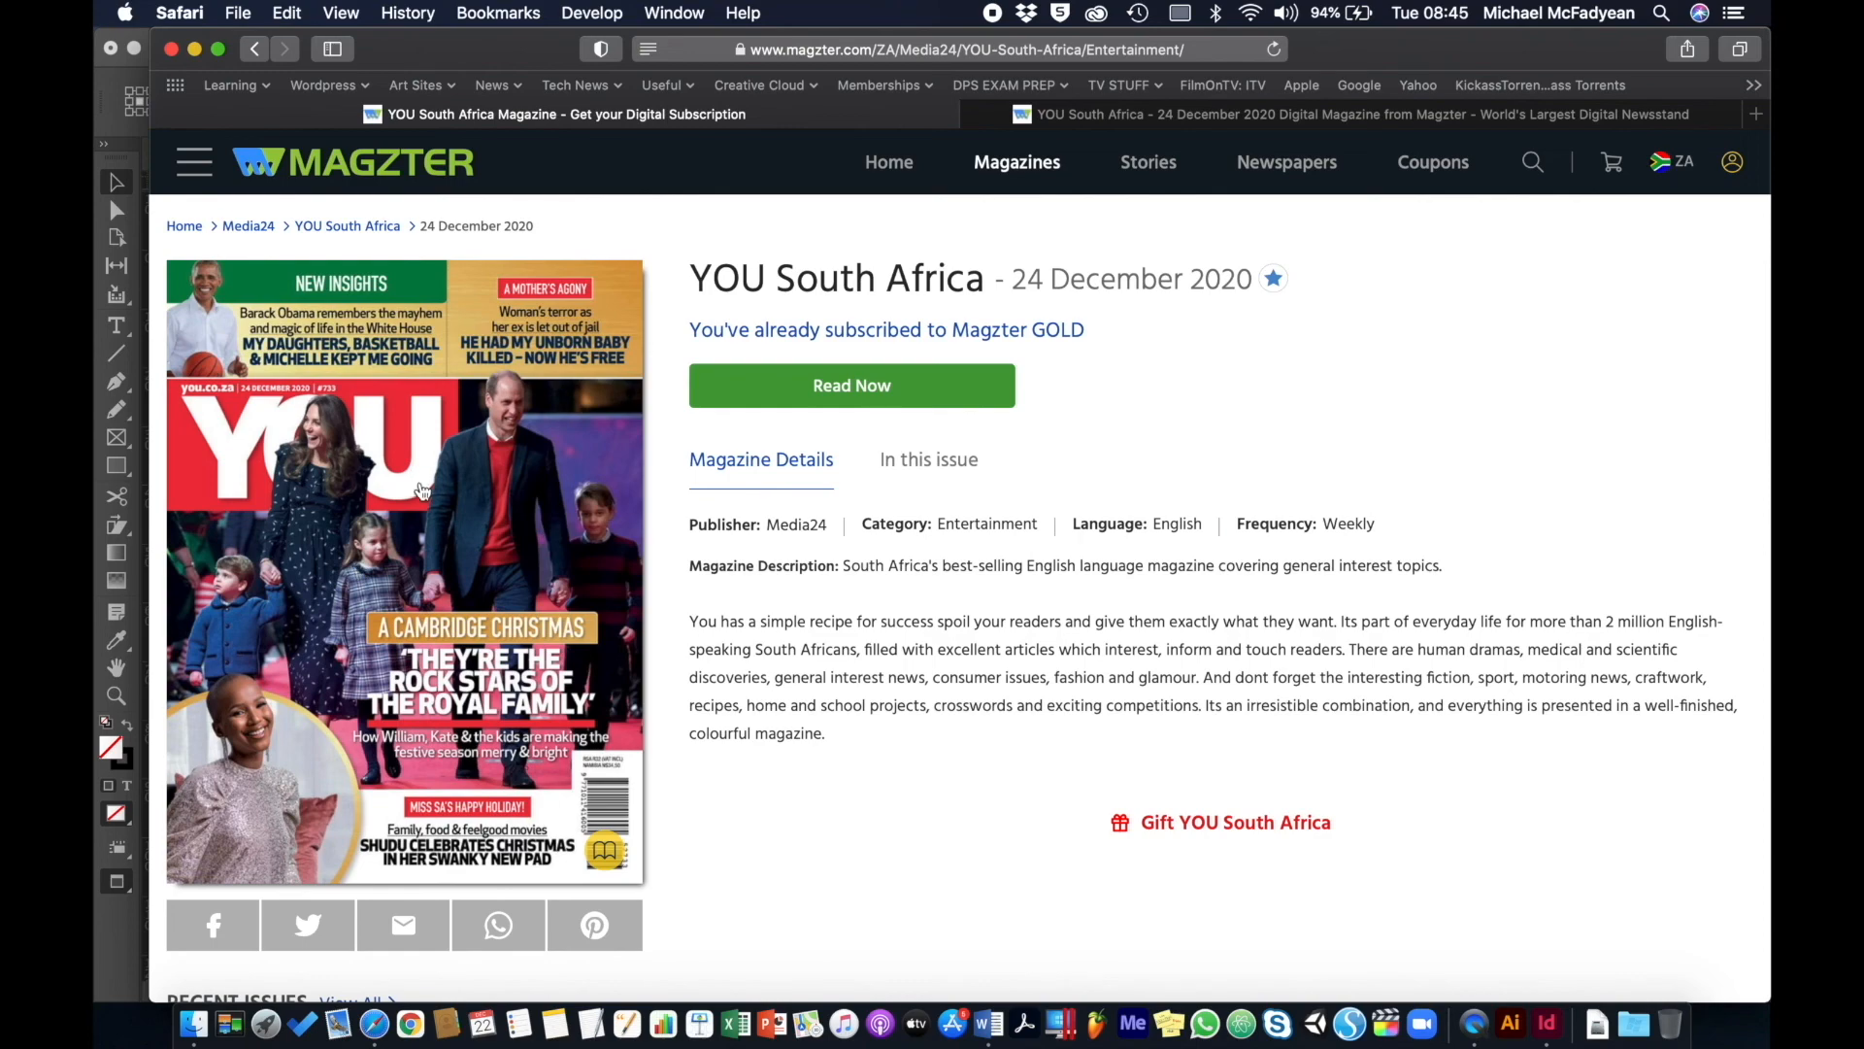
- Browse the YOU South Africa details page, then open the 24 December 2020 issue's cover in the reader
scroll(428, 498, "down", 2)
scroll(428, 498, "down", 4)
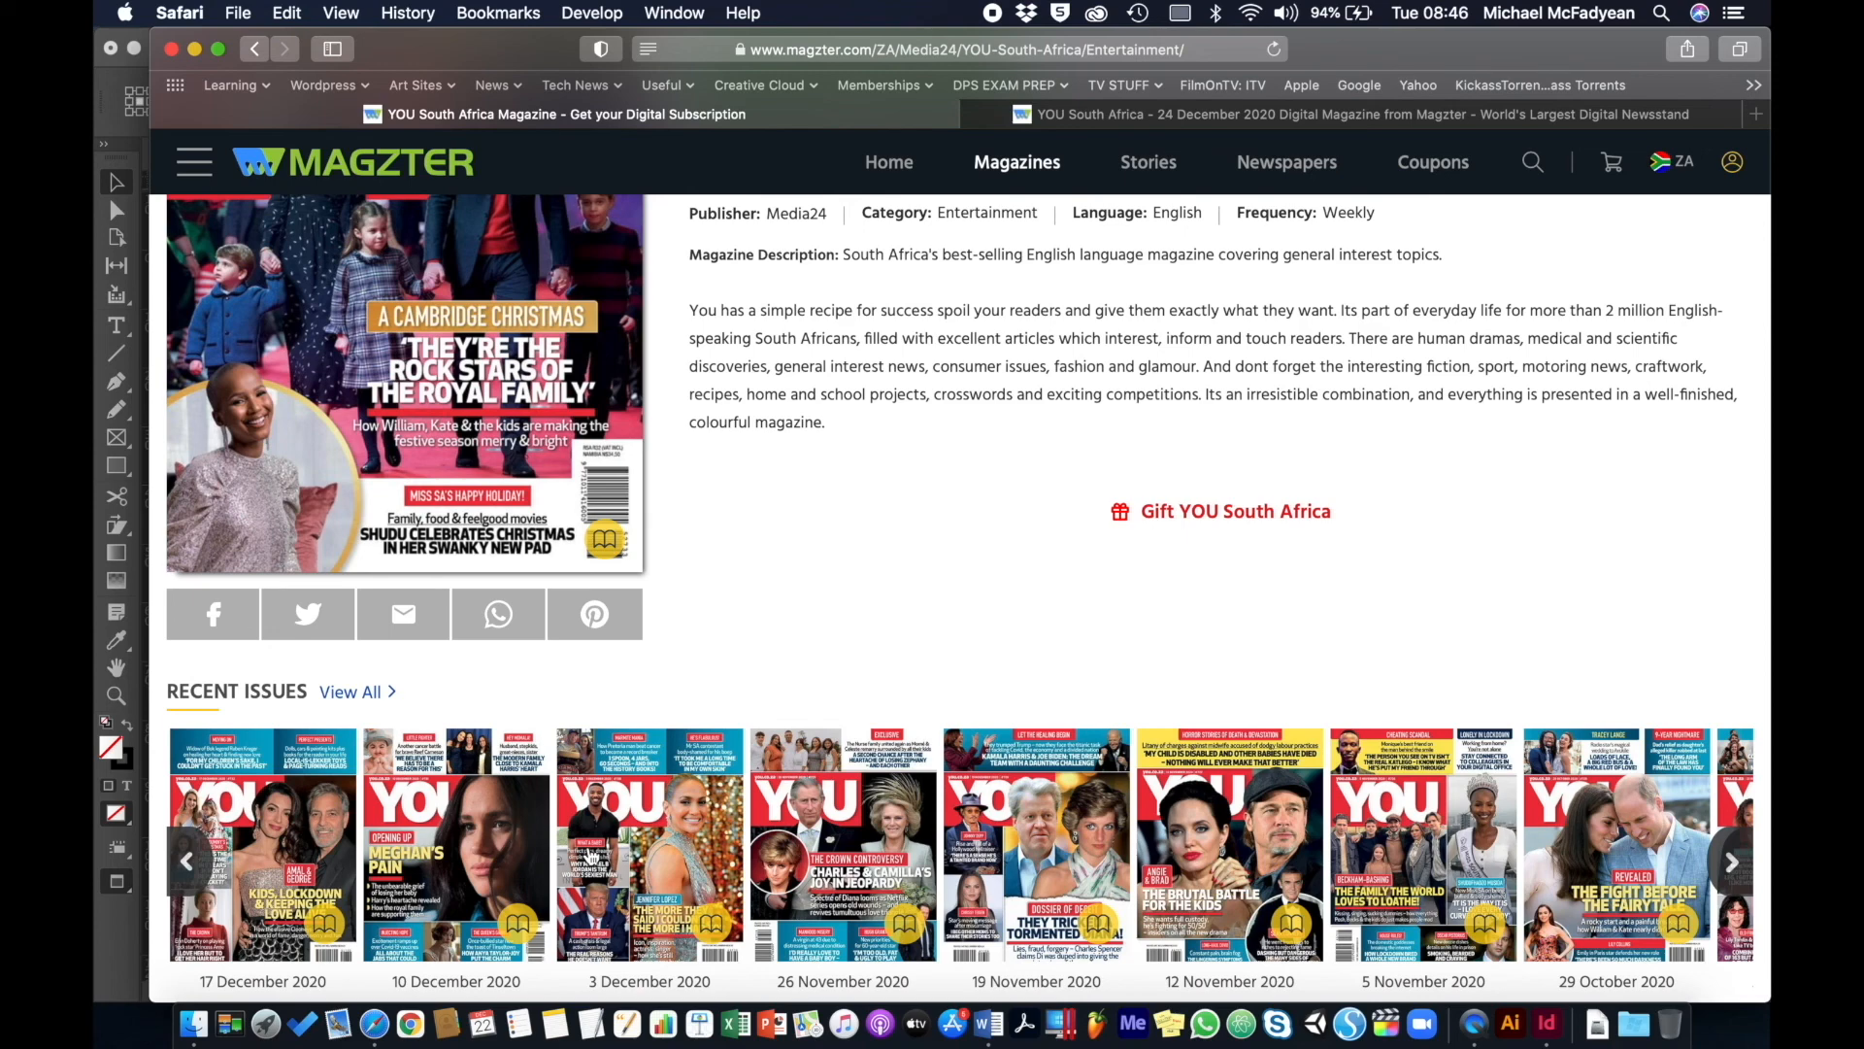
scroll(591, 854, "up", 3)
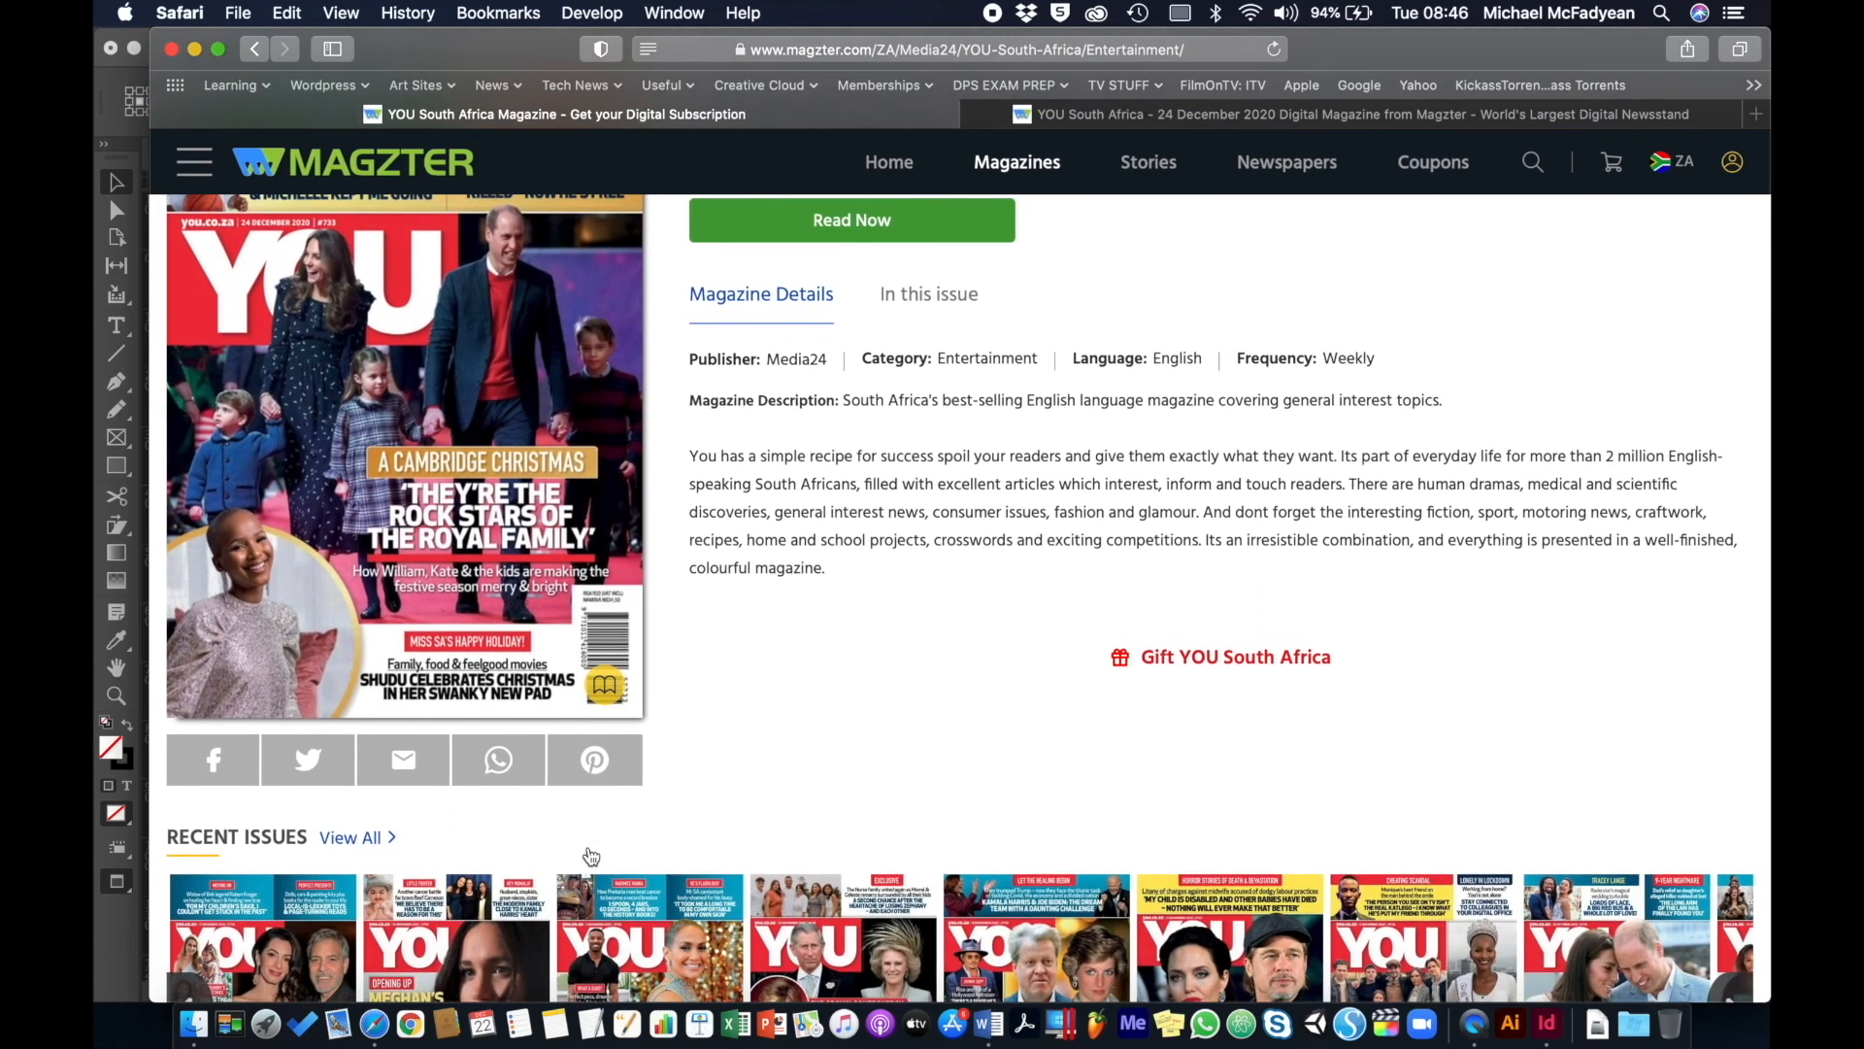
scroll(590, 854, "up", 3)
scroll(589, 847, "down", 1)
scroll(588, 847, "down", 2)
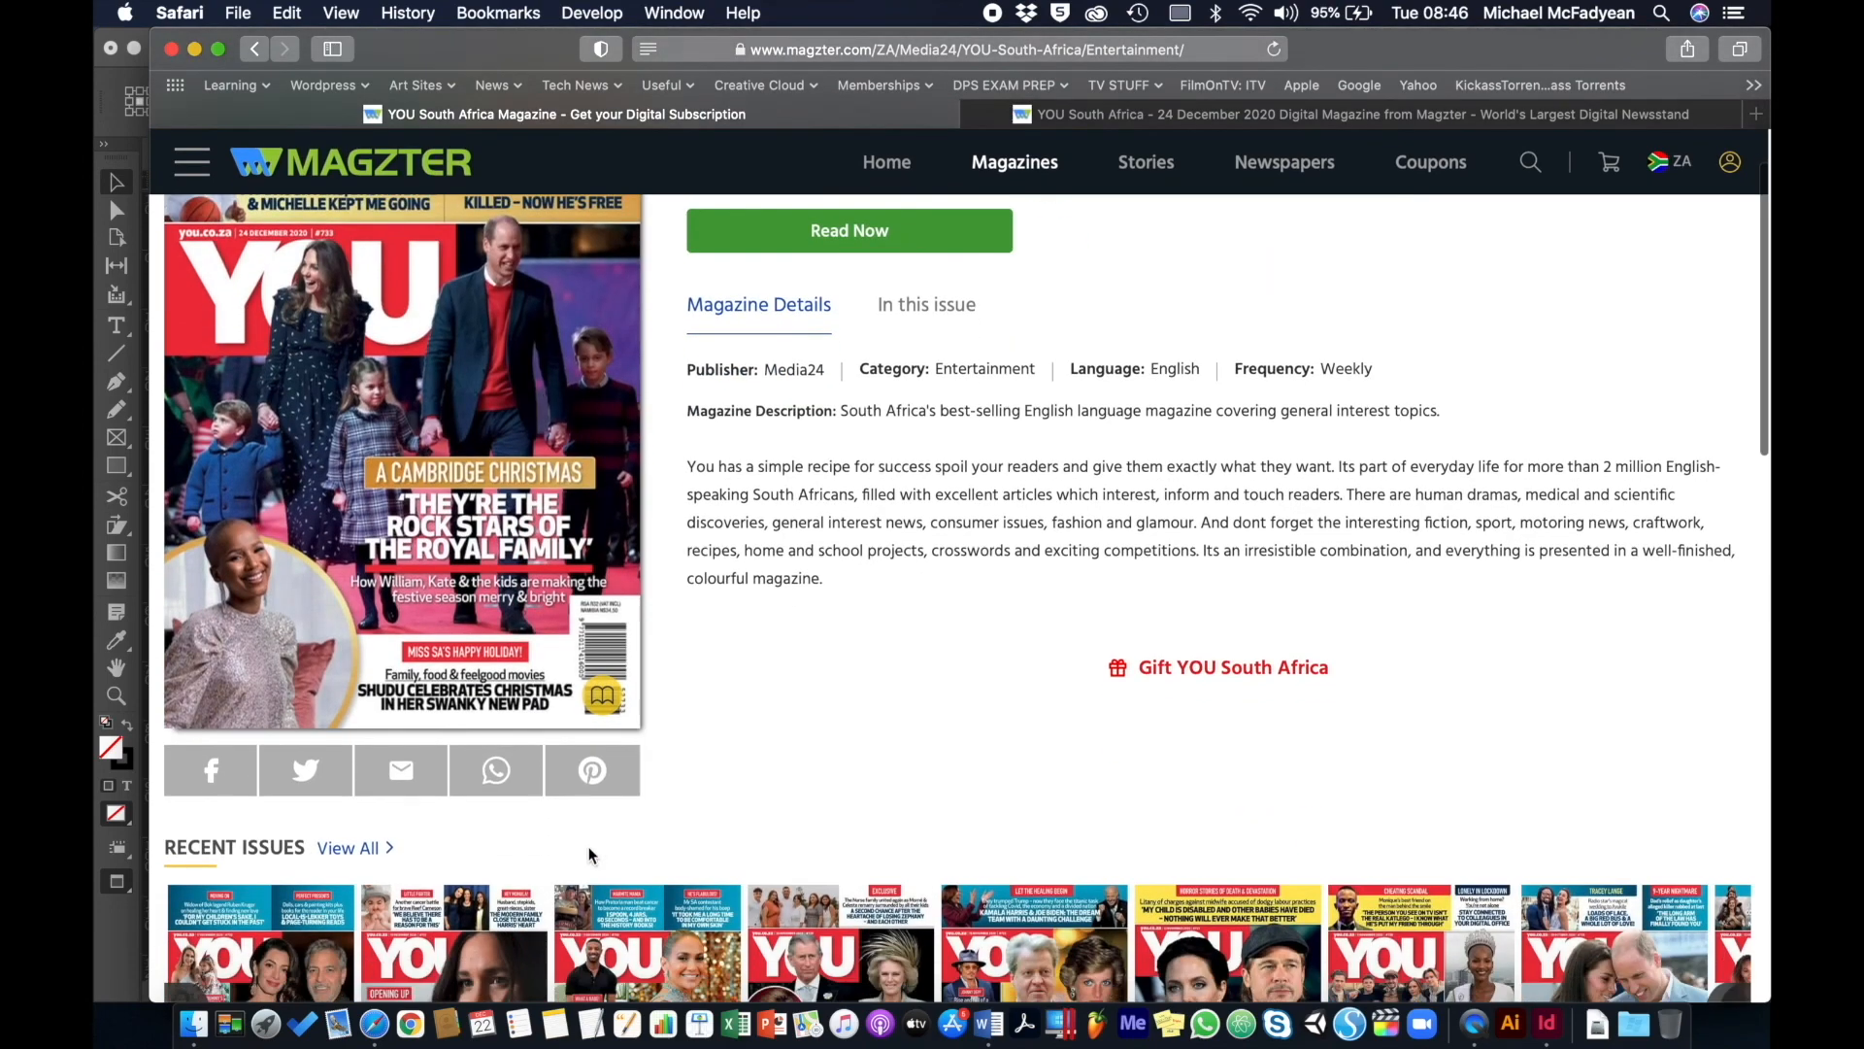
scroll(589, 852, "up", 4)
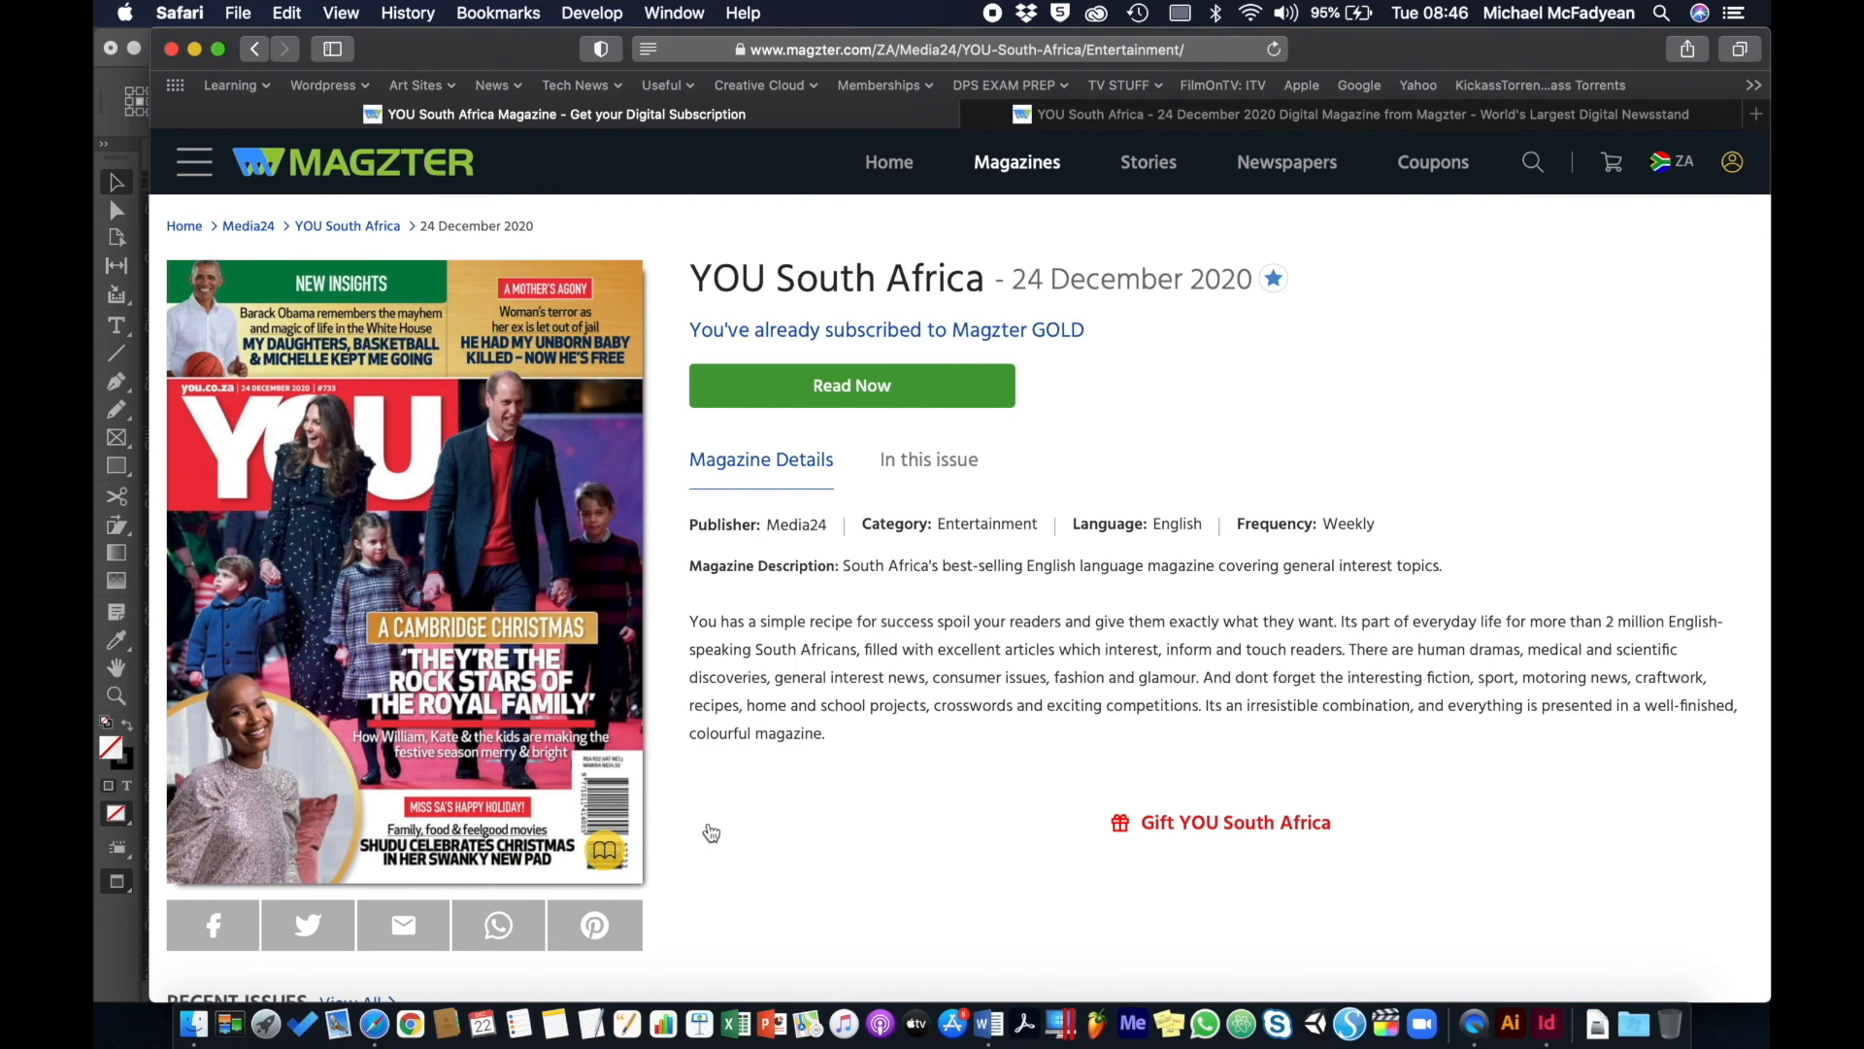
scroll(712, 833, "down", 5)
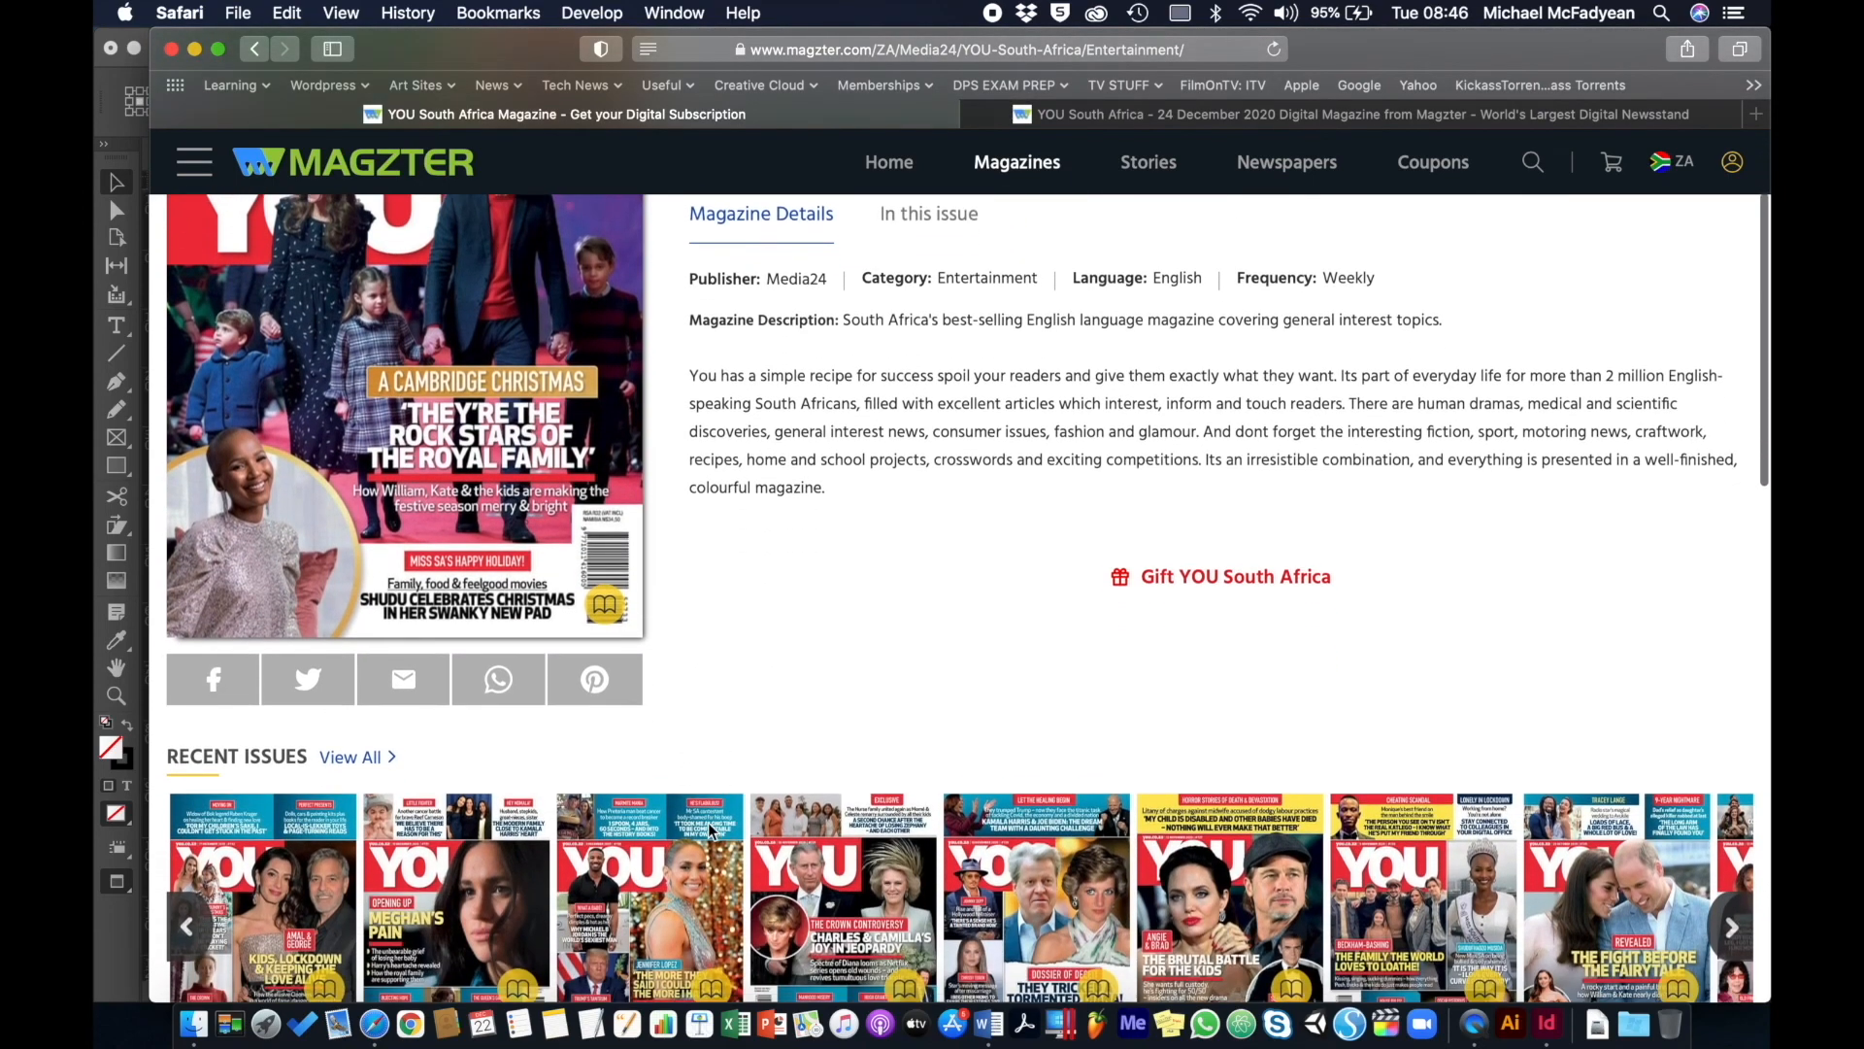
scroll(712, 831, "down", 1)
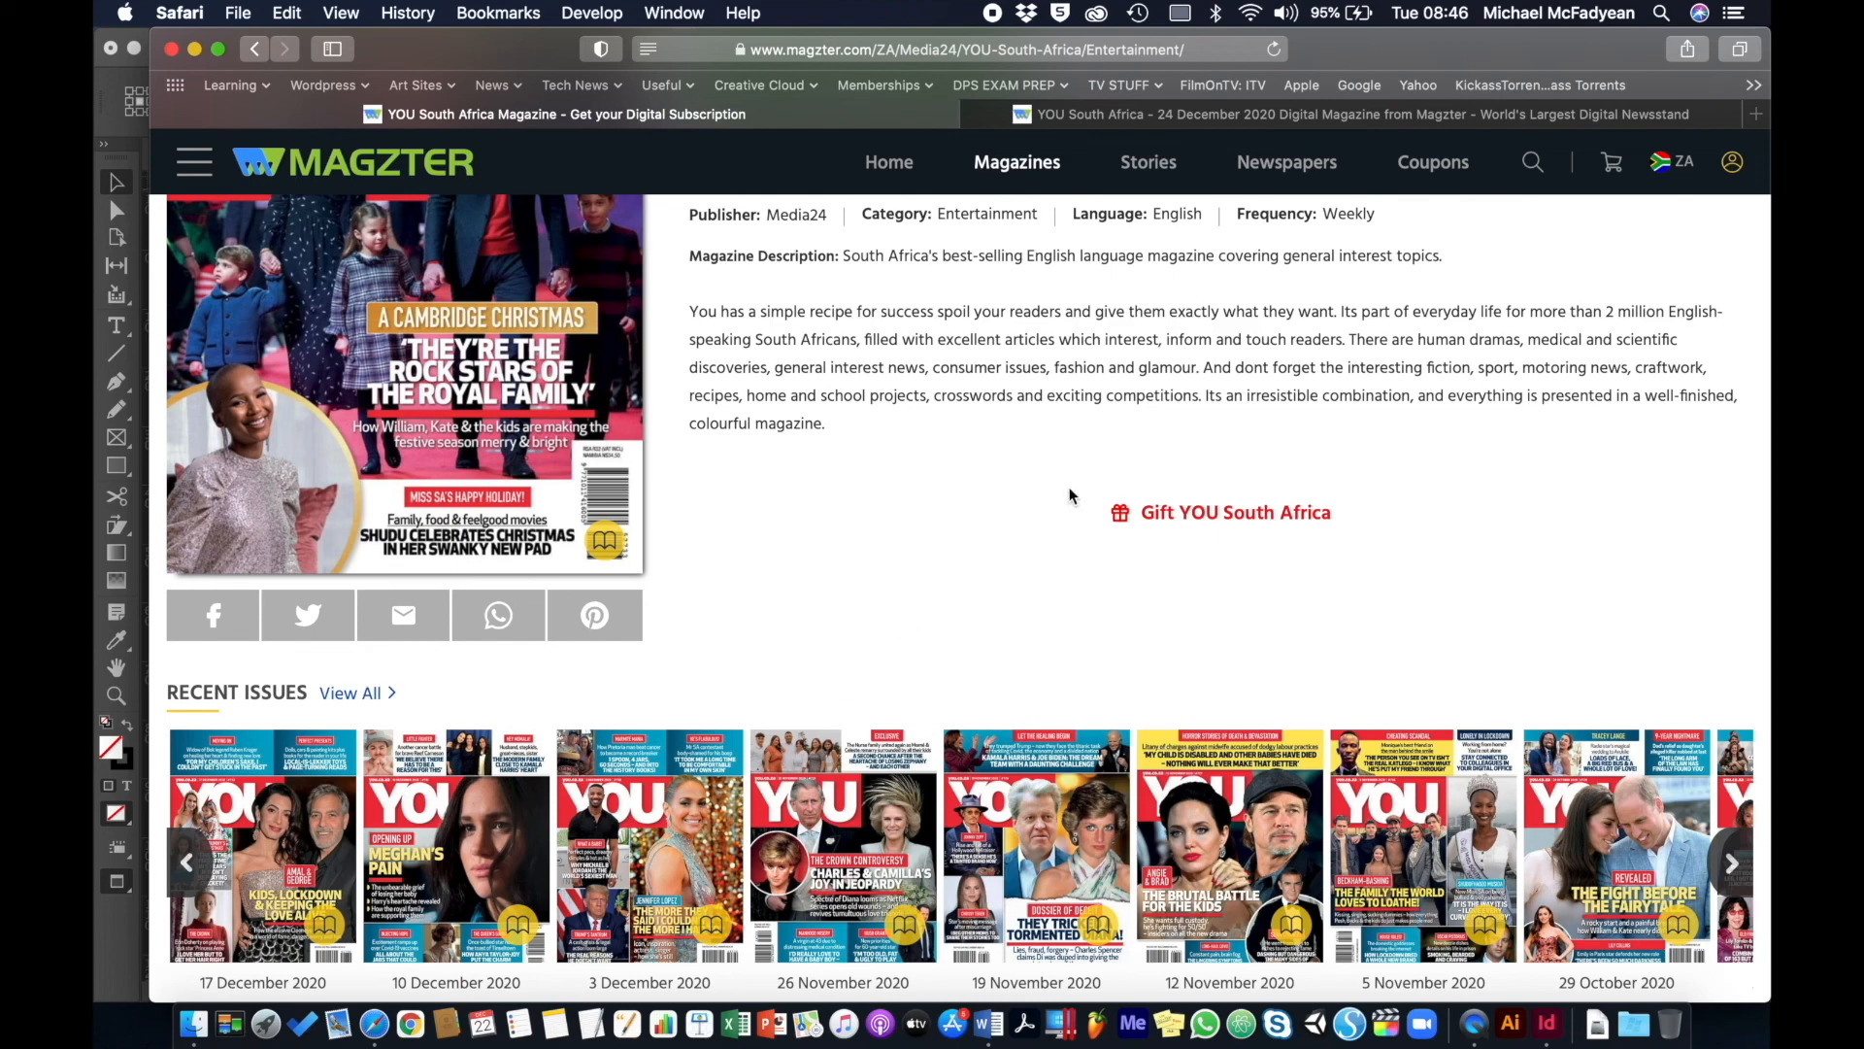
left_click(1332, 115)
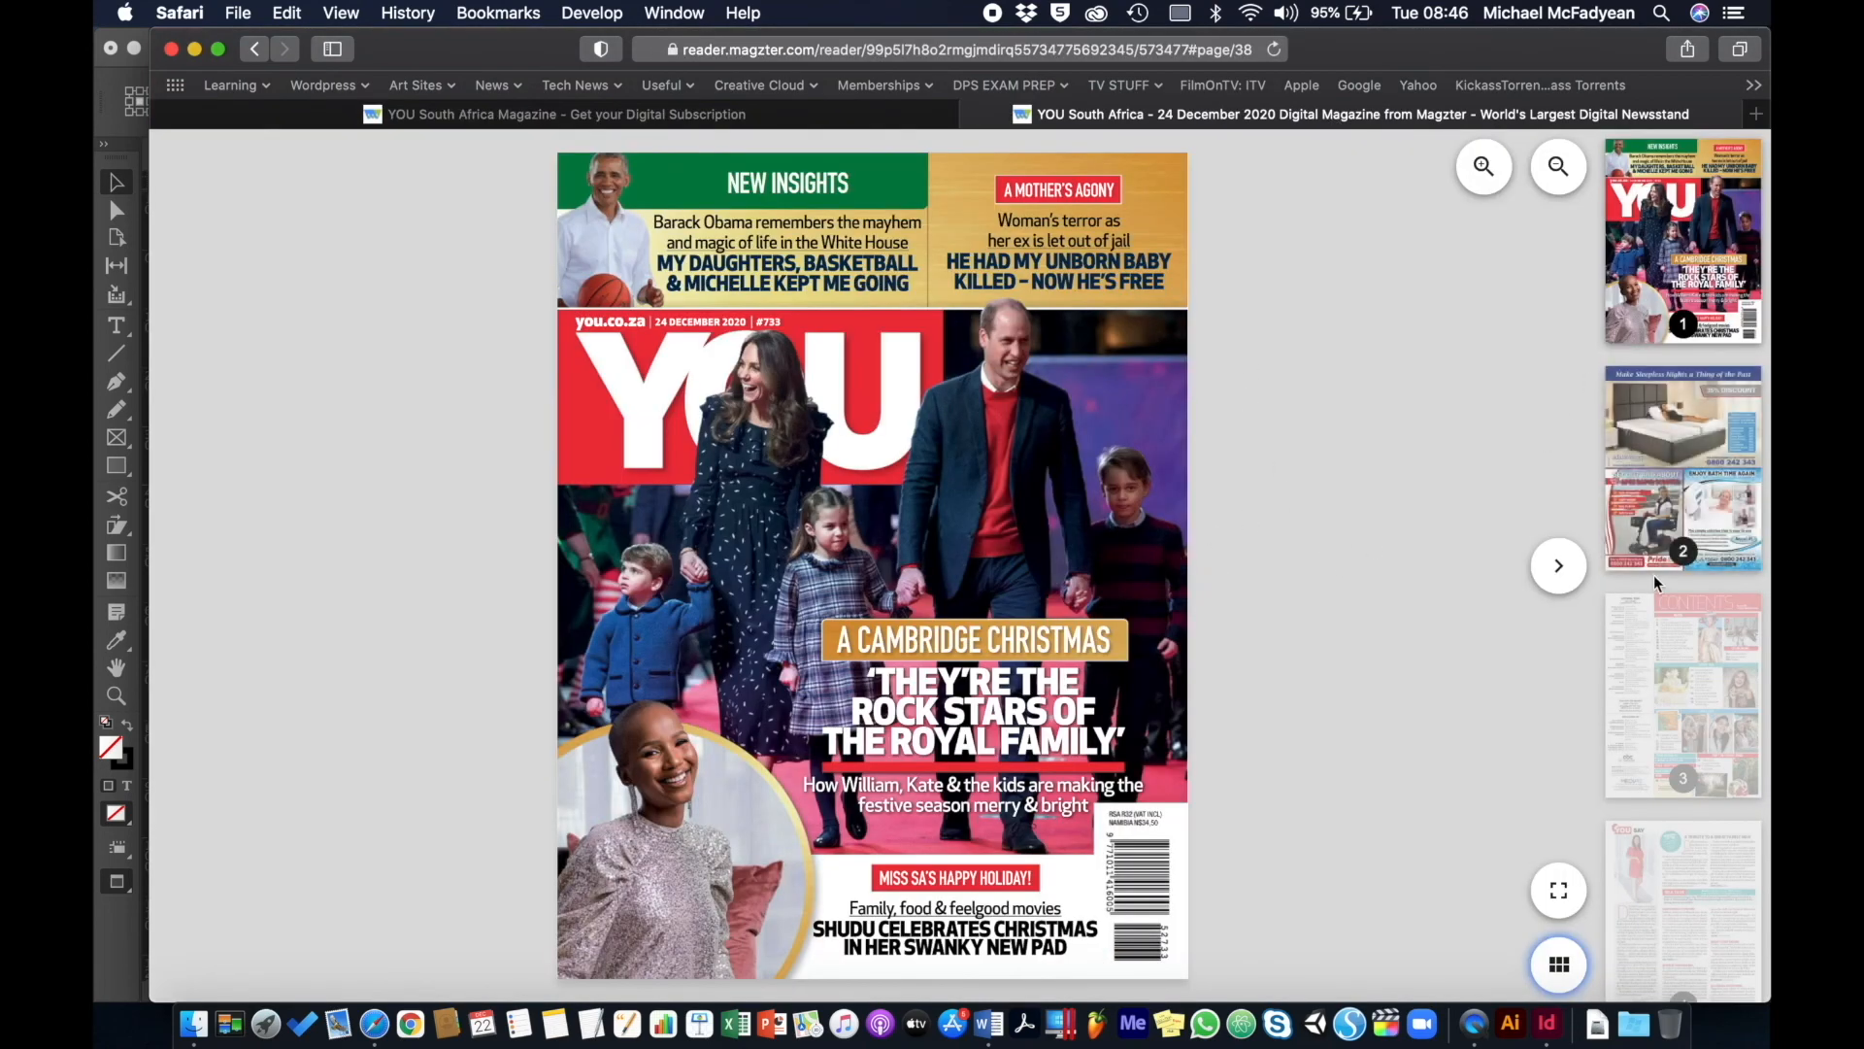
- Open the pages 38–39 spread with Ask Dr Louise and the End the Fear advert
scroll(1654, 578, "down", 8)
scroll(1658, 588, "down", 10)
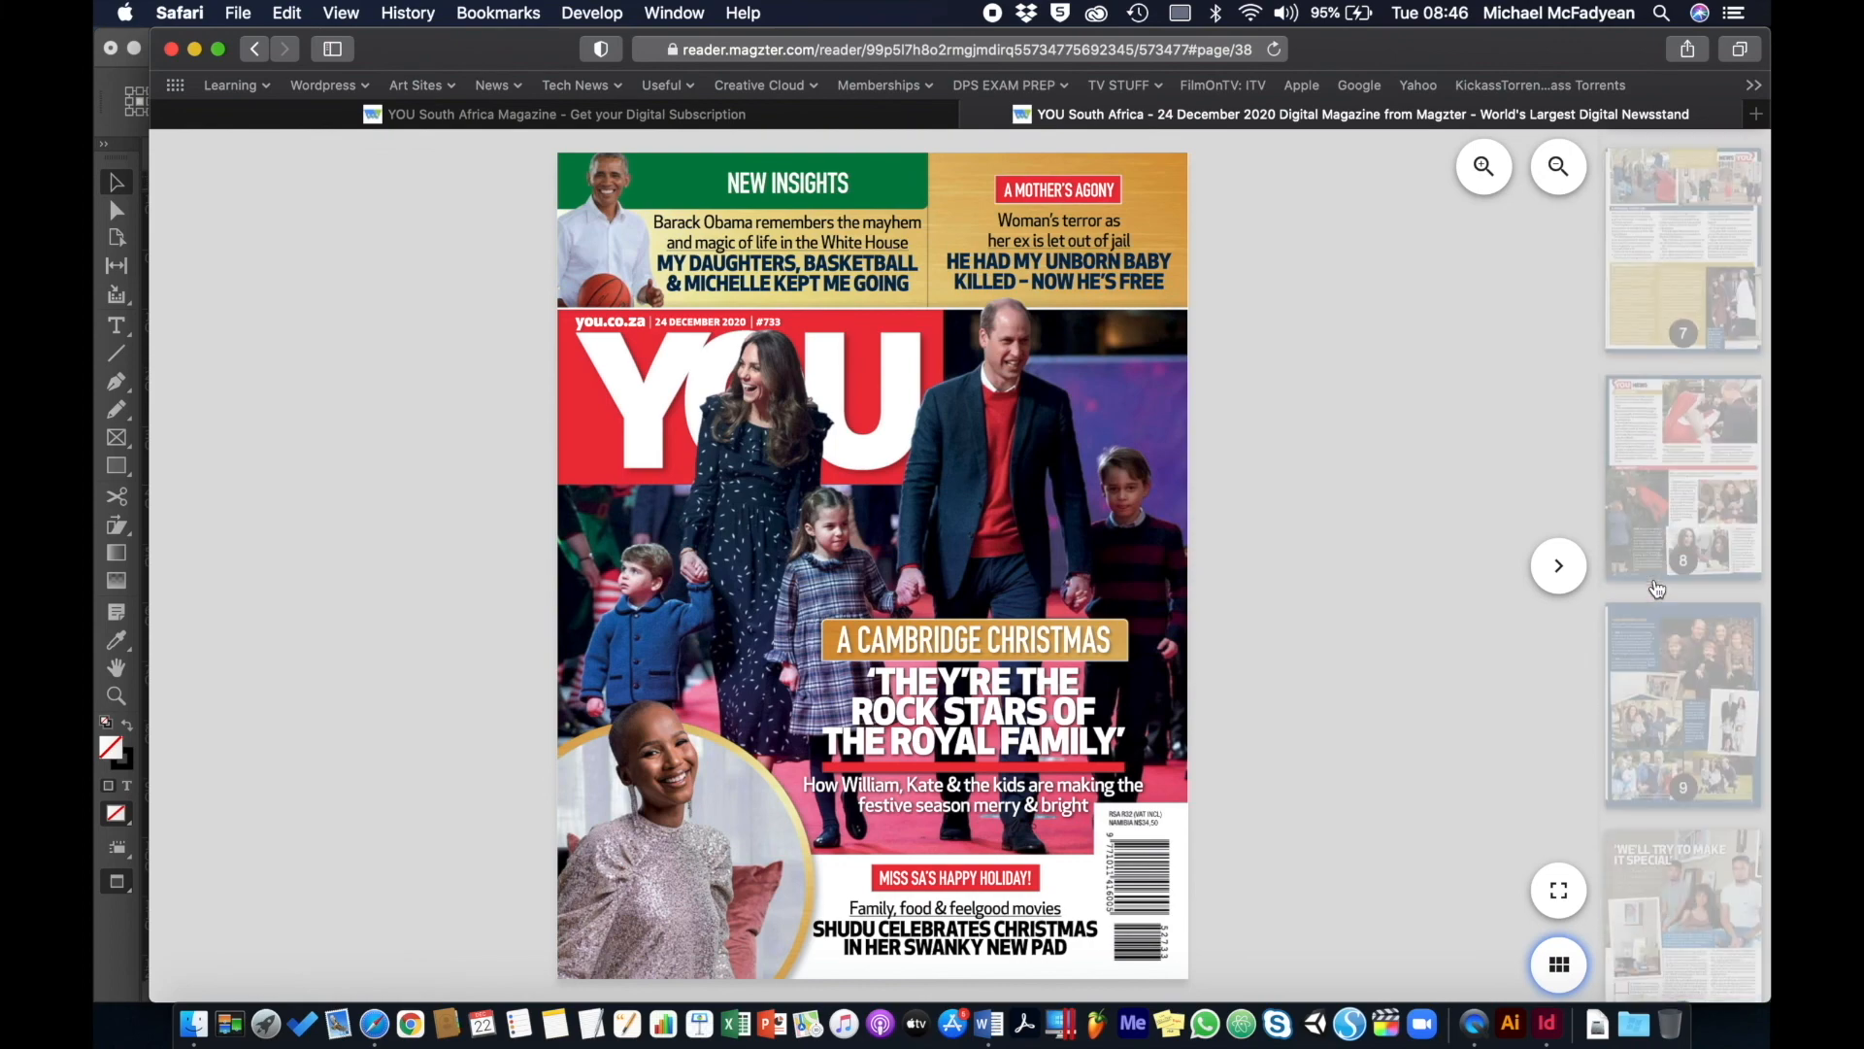
scroll(1658, 588, "down", 8)
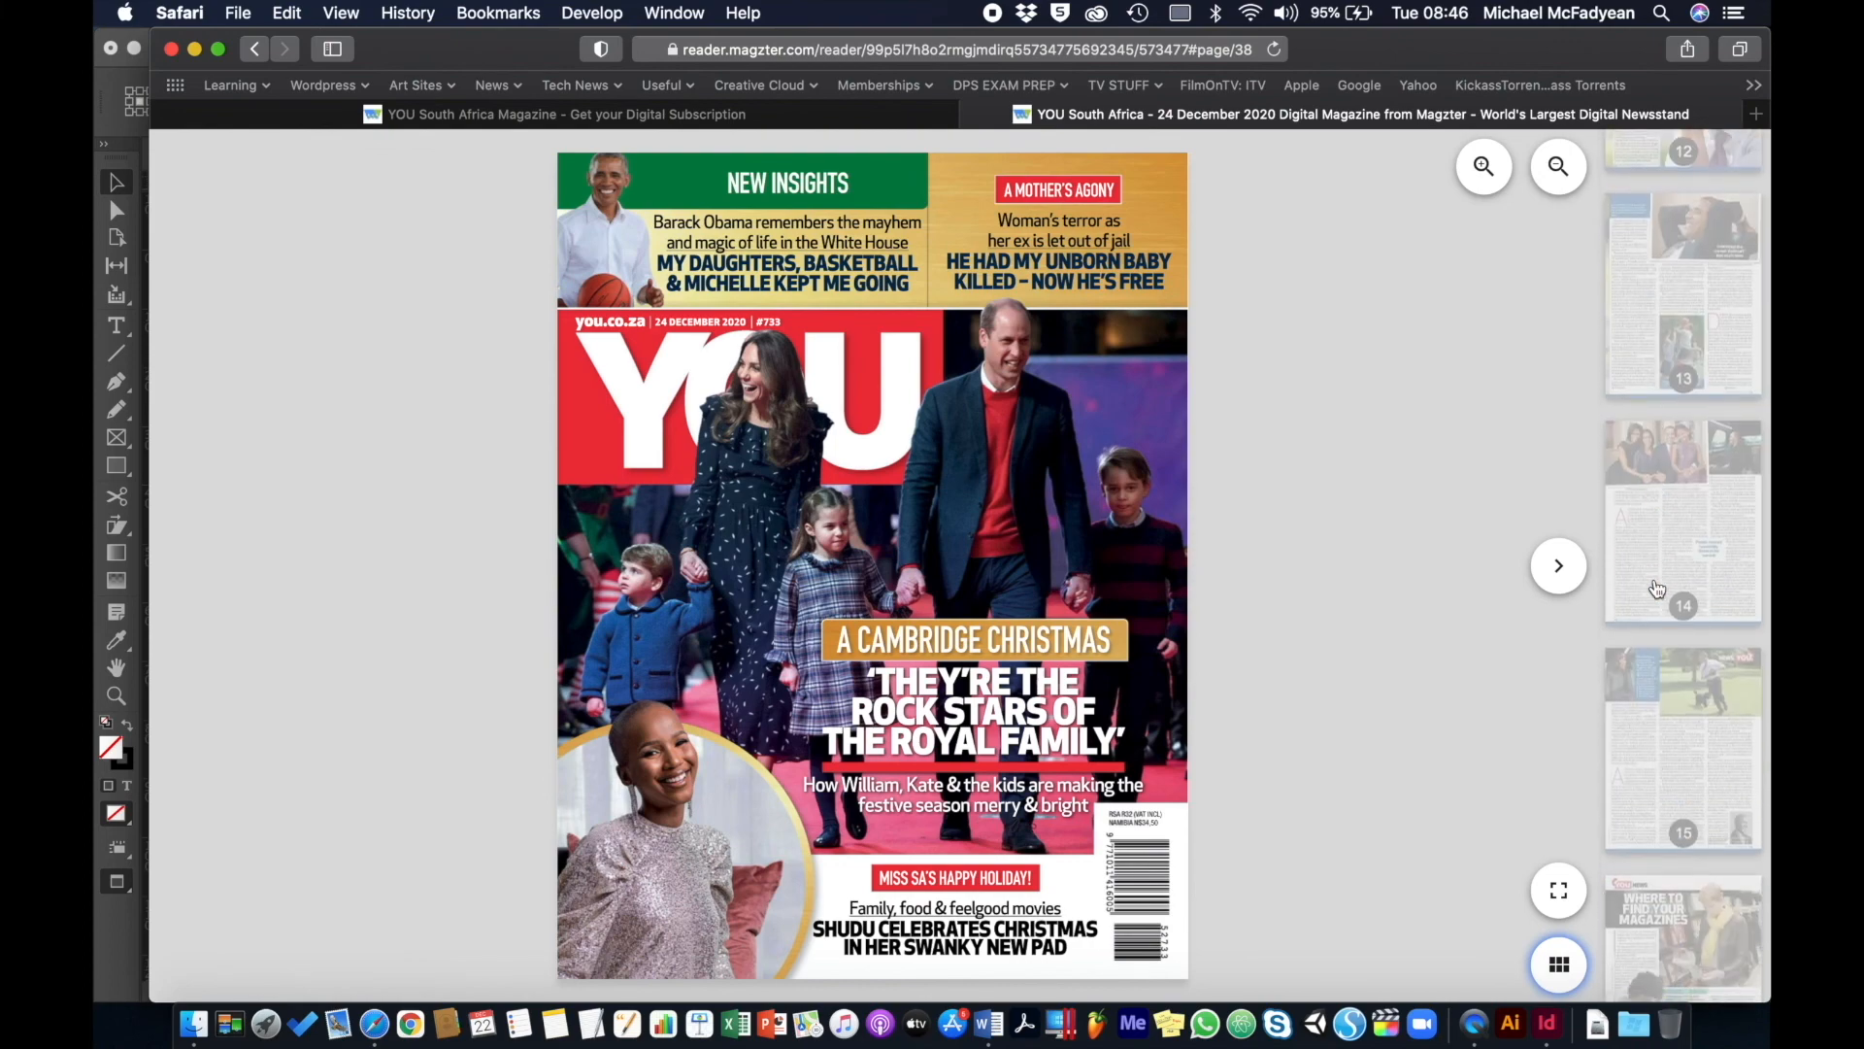
scroll(1657, 588, "down", 8)
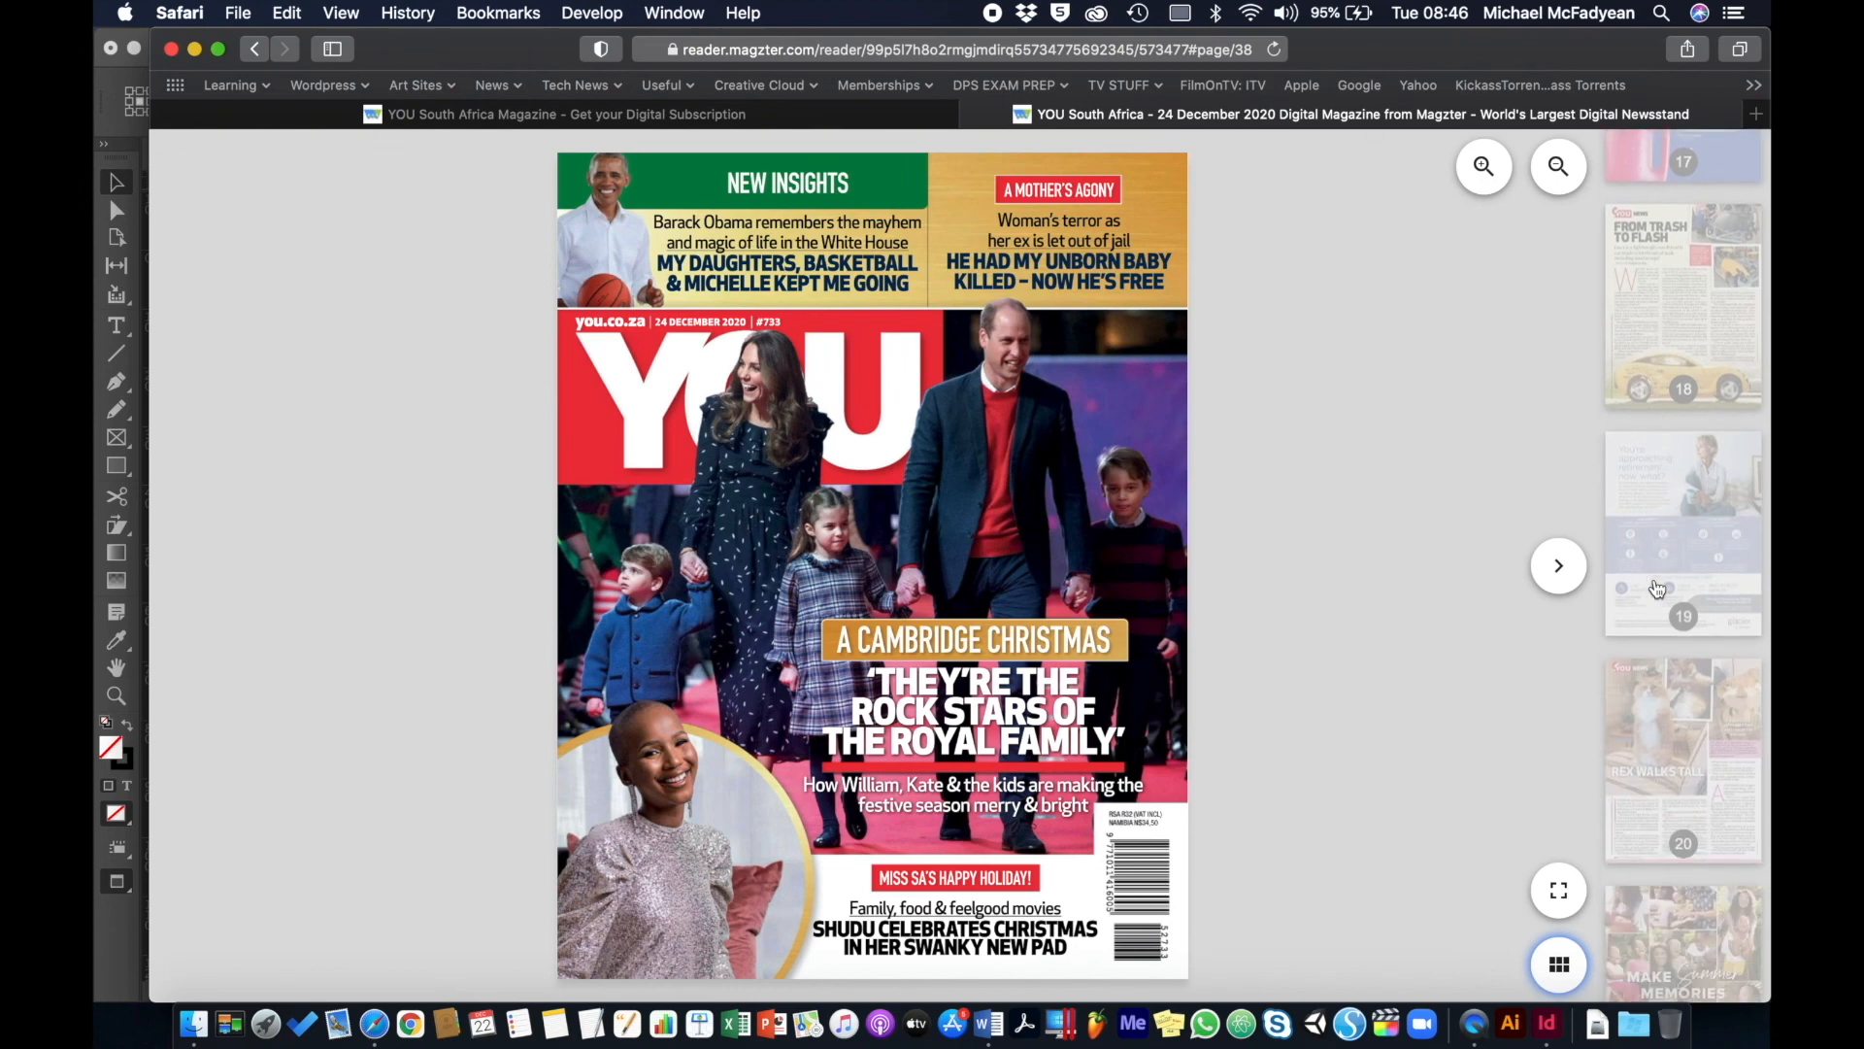
scroll(1657, 587, "down", 8)
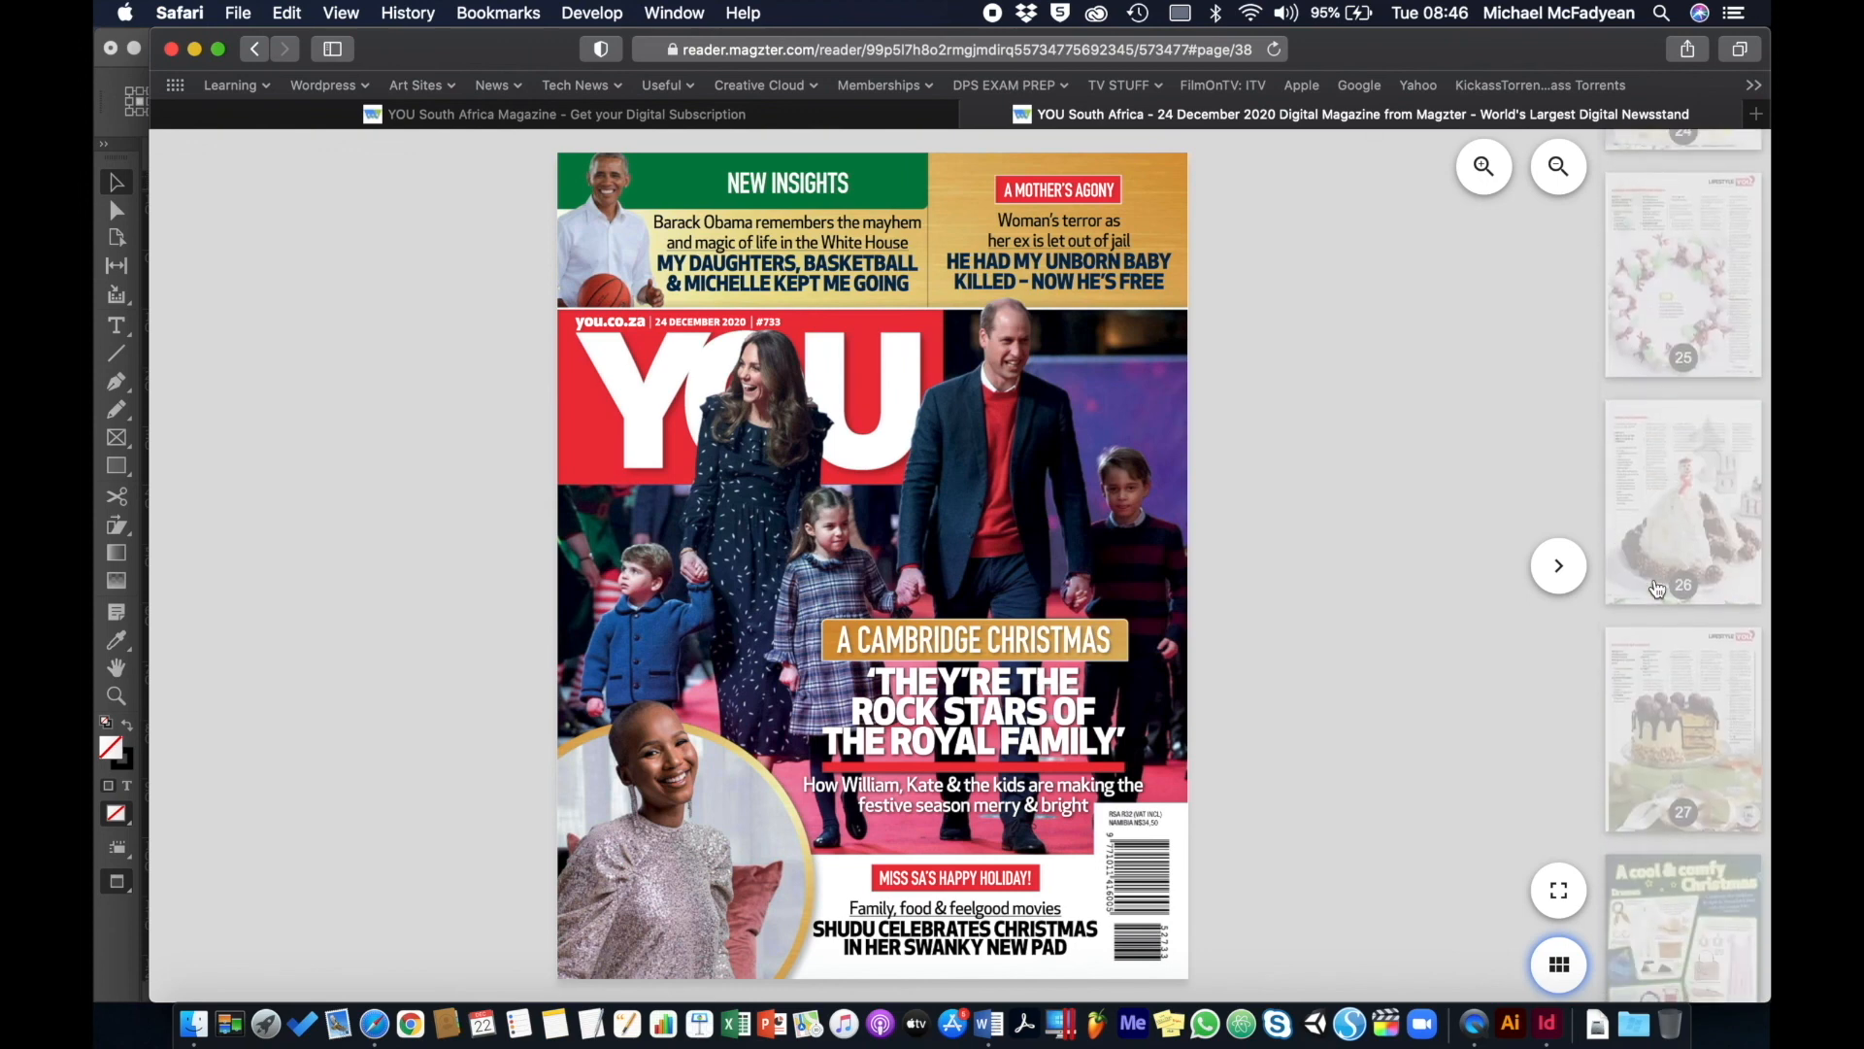
scroll(1657, 588, "down", 7)
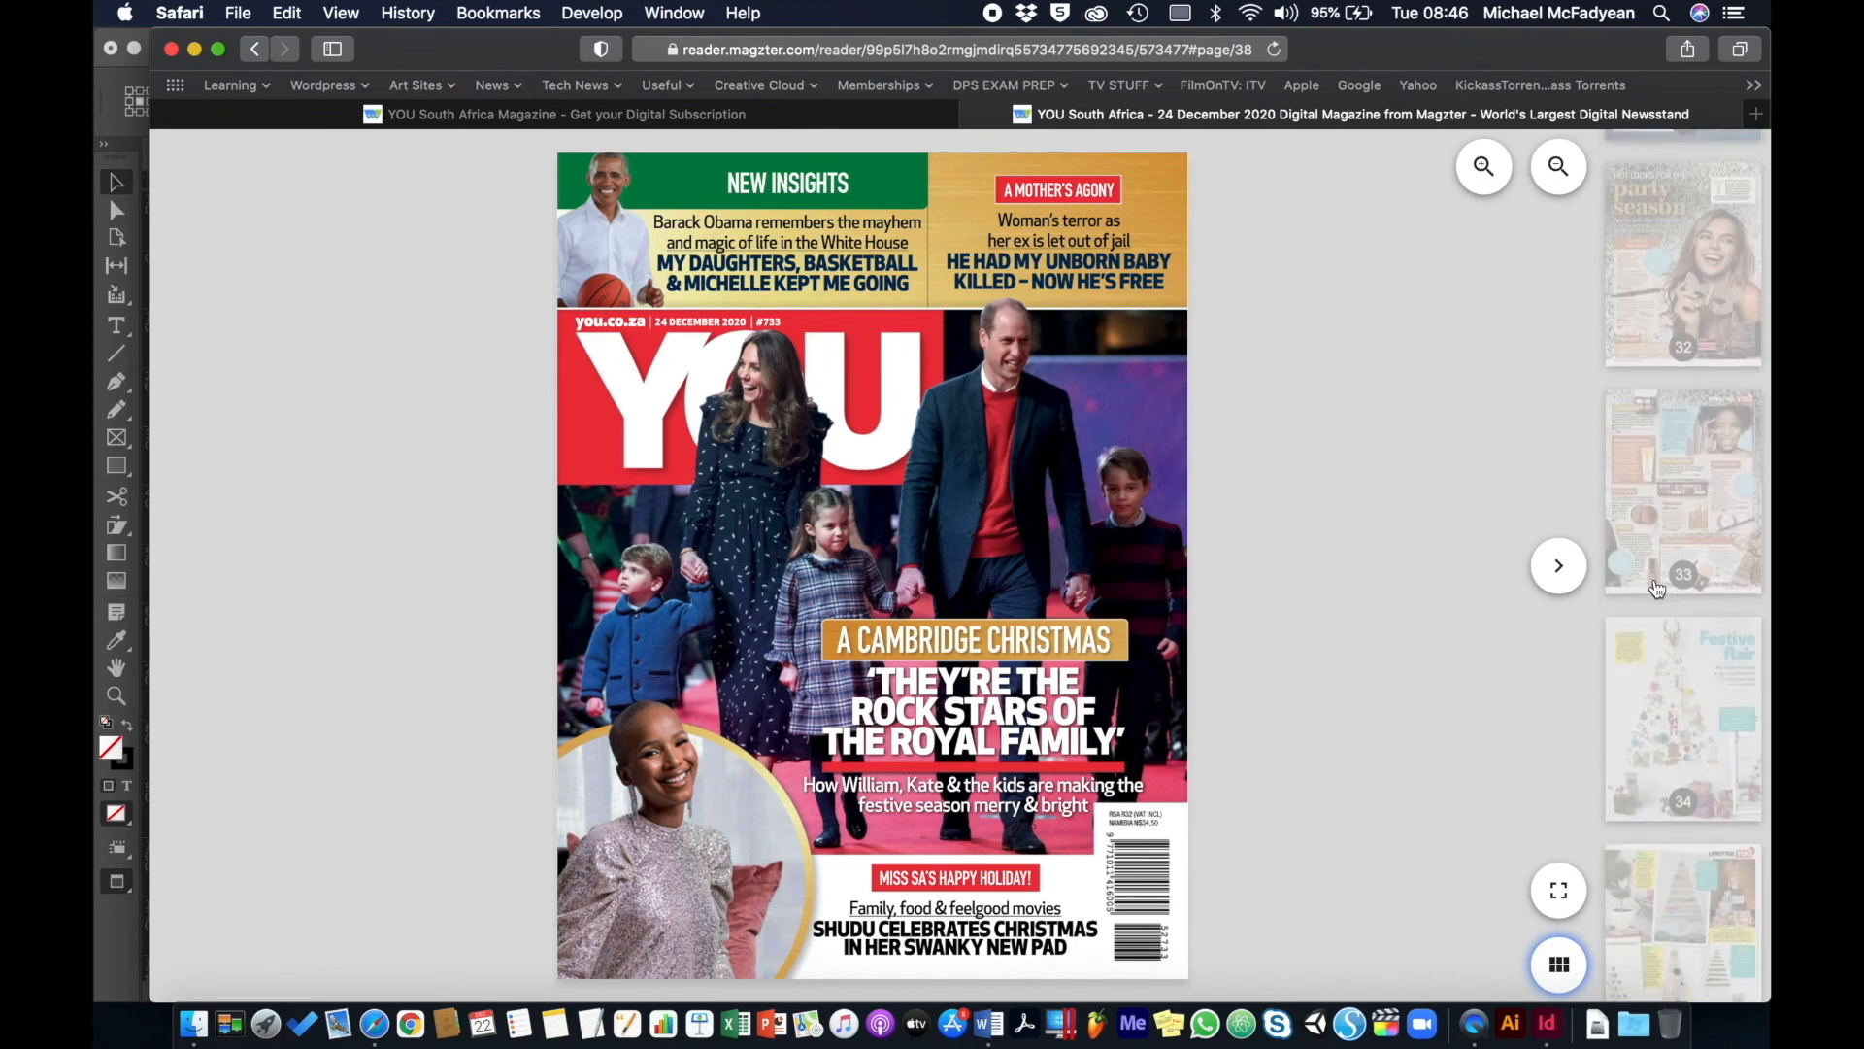
left_click(1657, 587)
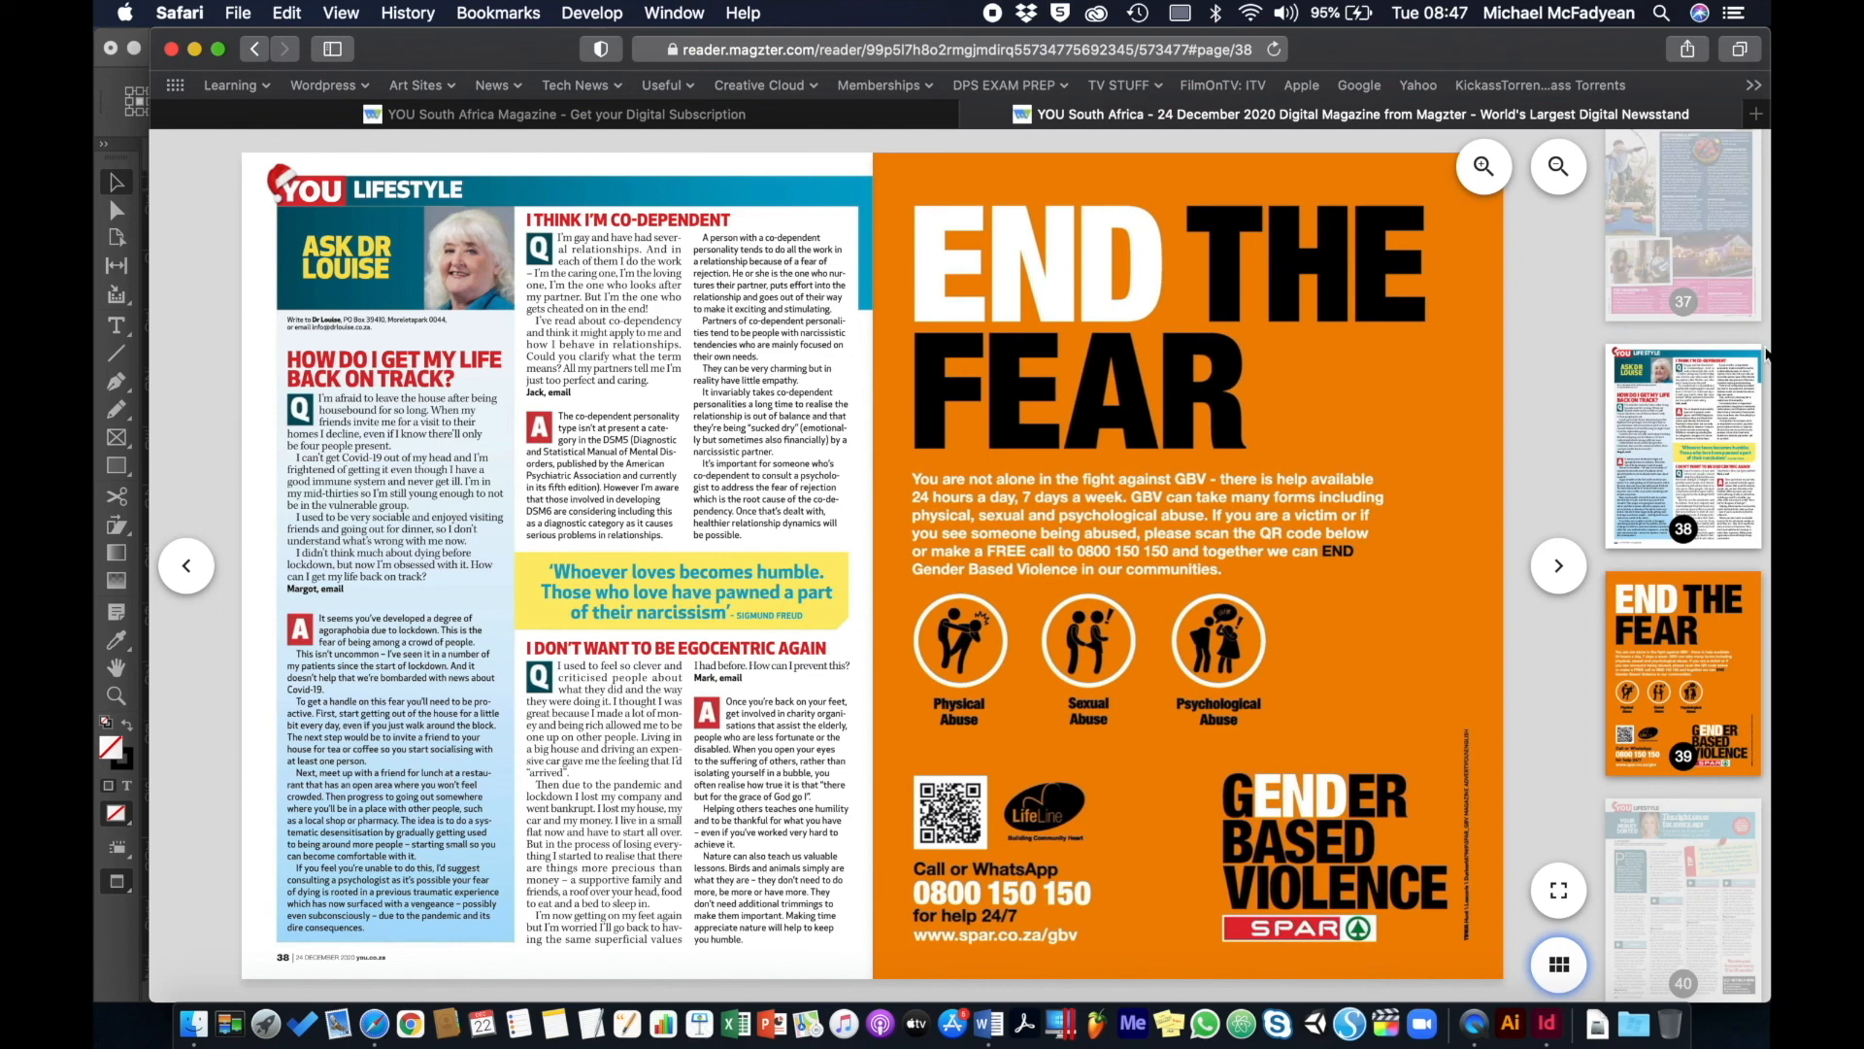
- View the Pants and Shorts spread on pages 30–31, then return to InDesign's master pages table
scroll(1765, 401, "up", 5)
scroll(1738, 418, "up", 5)
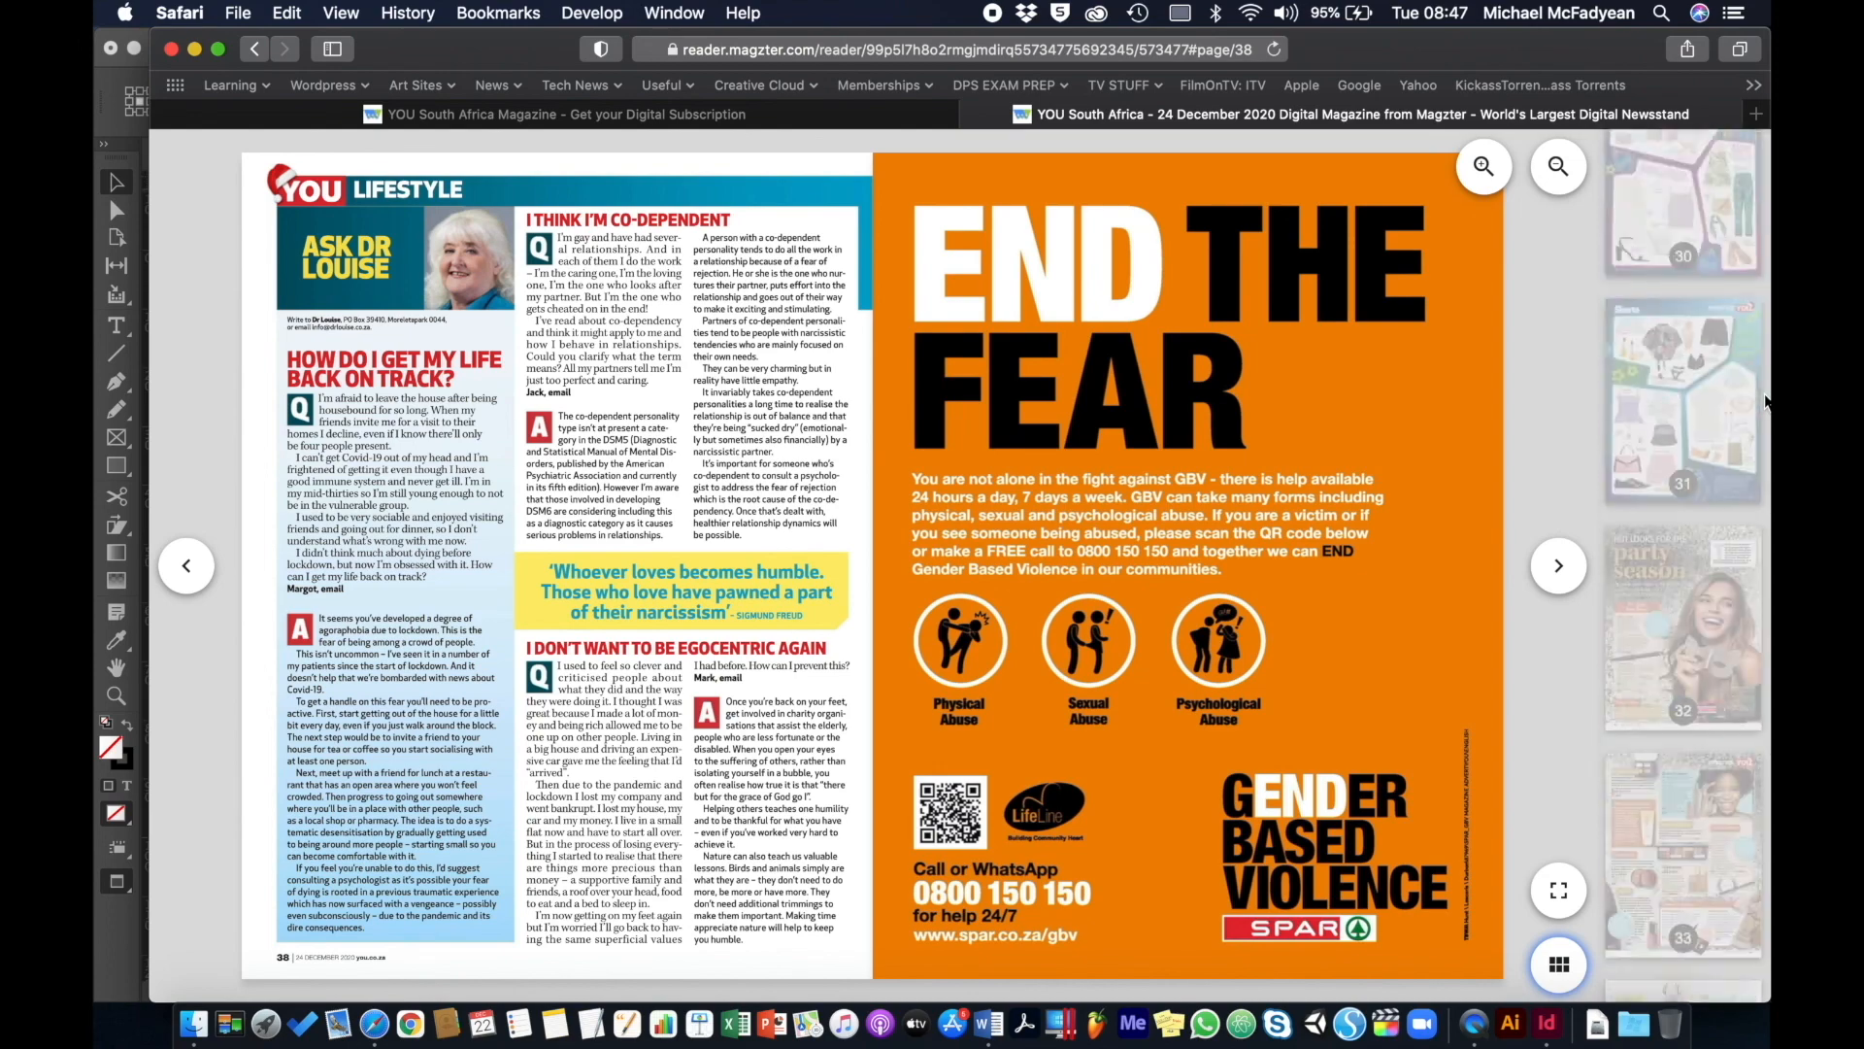
left_click(1724, 435)
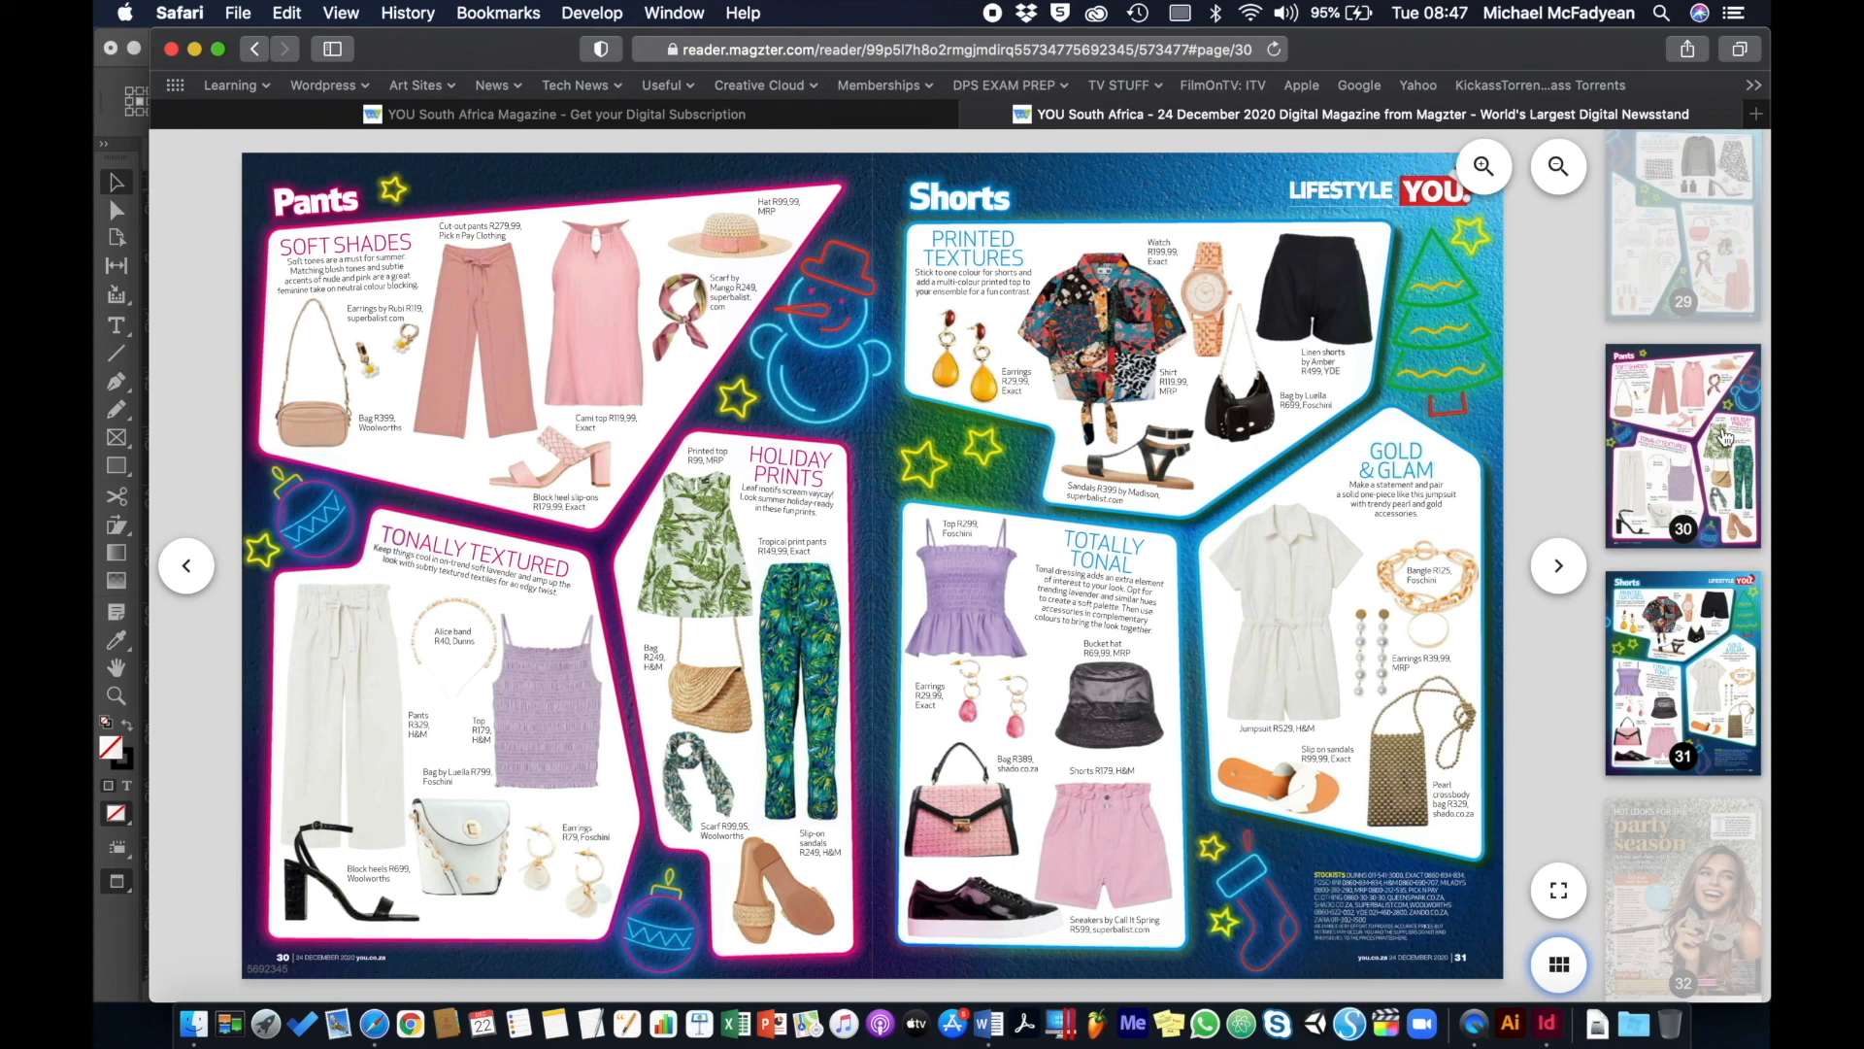
scroll(1725, 438, "down", 1)
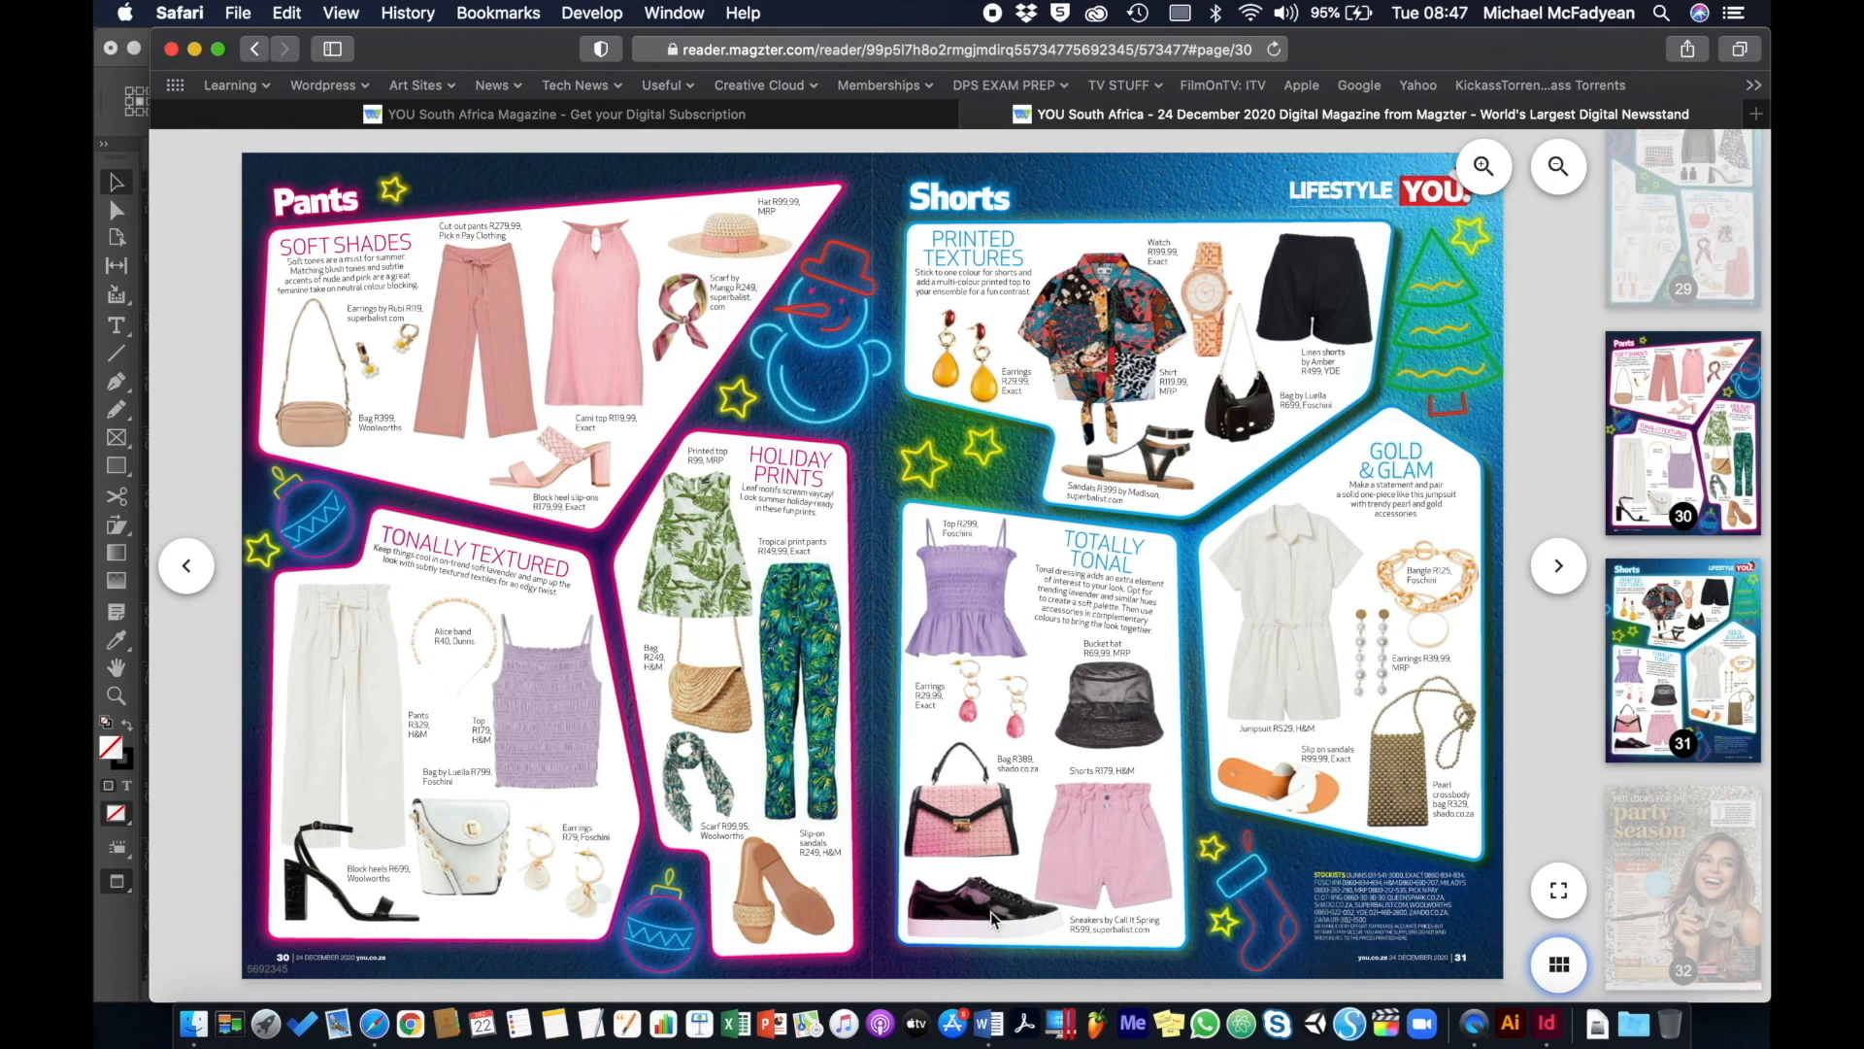
left_click(1546, 1035)
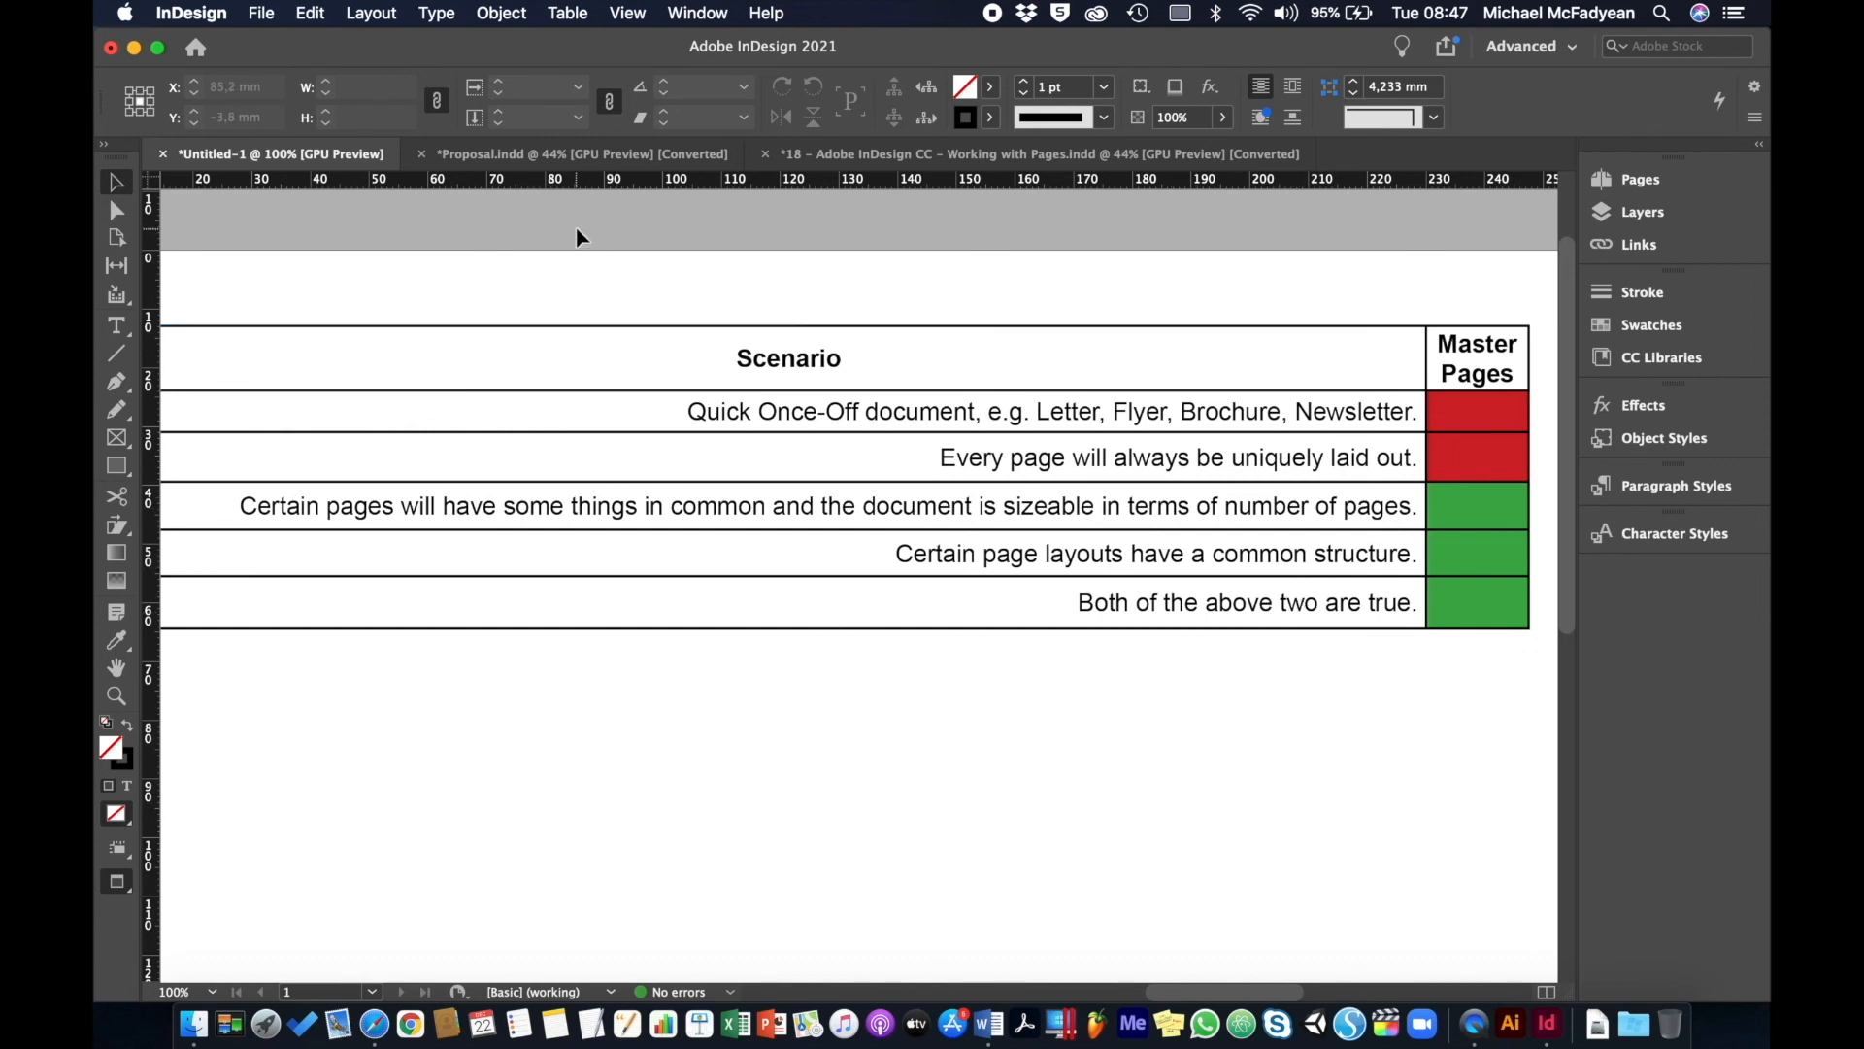
- In Proposal.indd, inspect the A-First Page and A-PAges masters, then go back to page 1
left_click(590, 155)
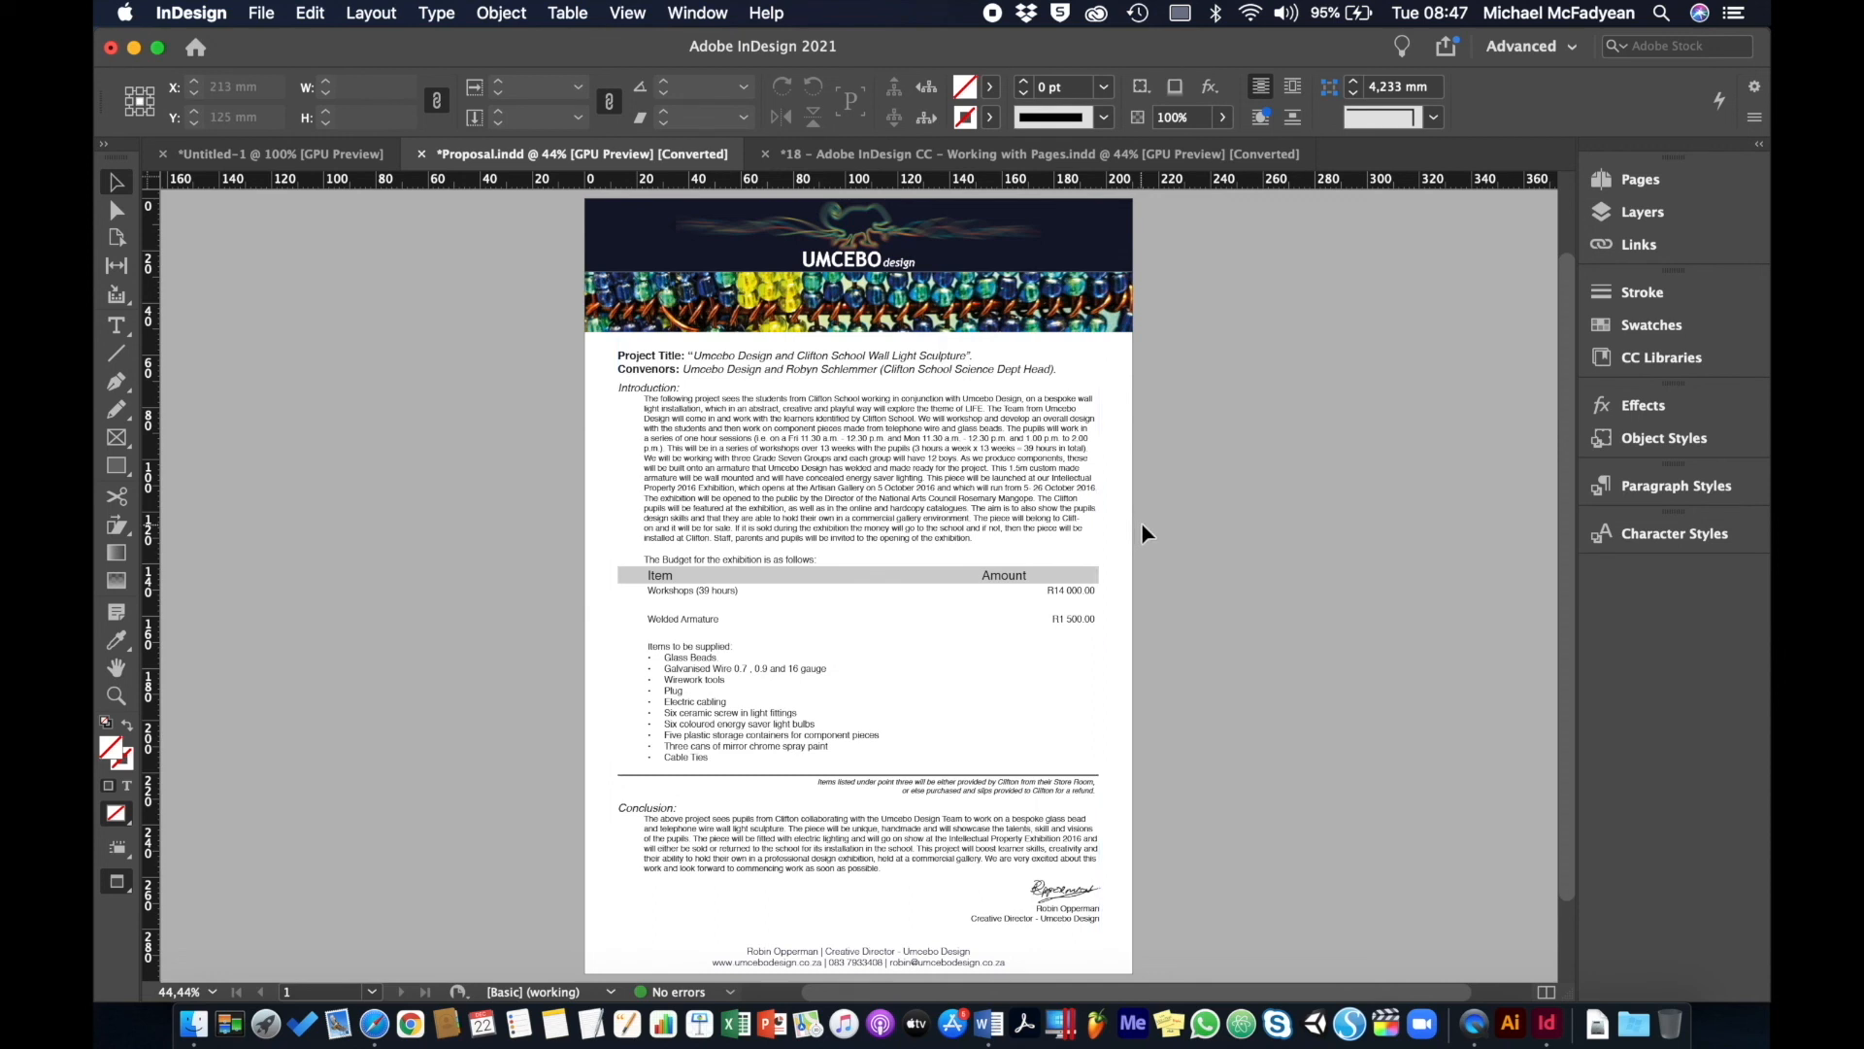
left_click(1612, 180)
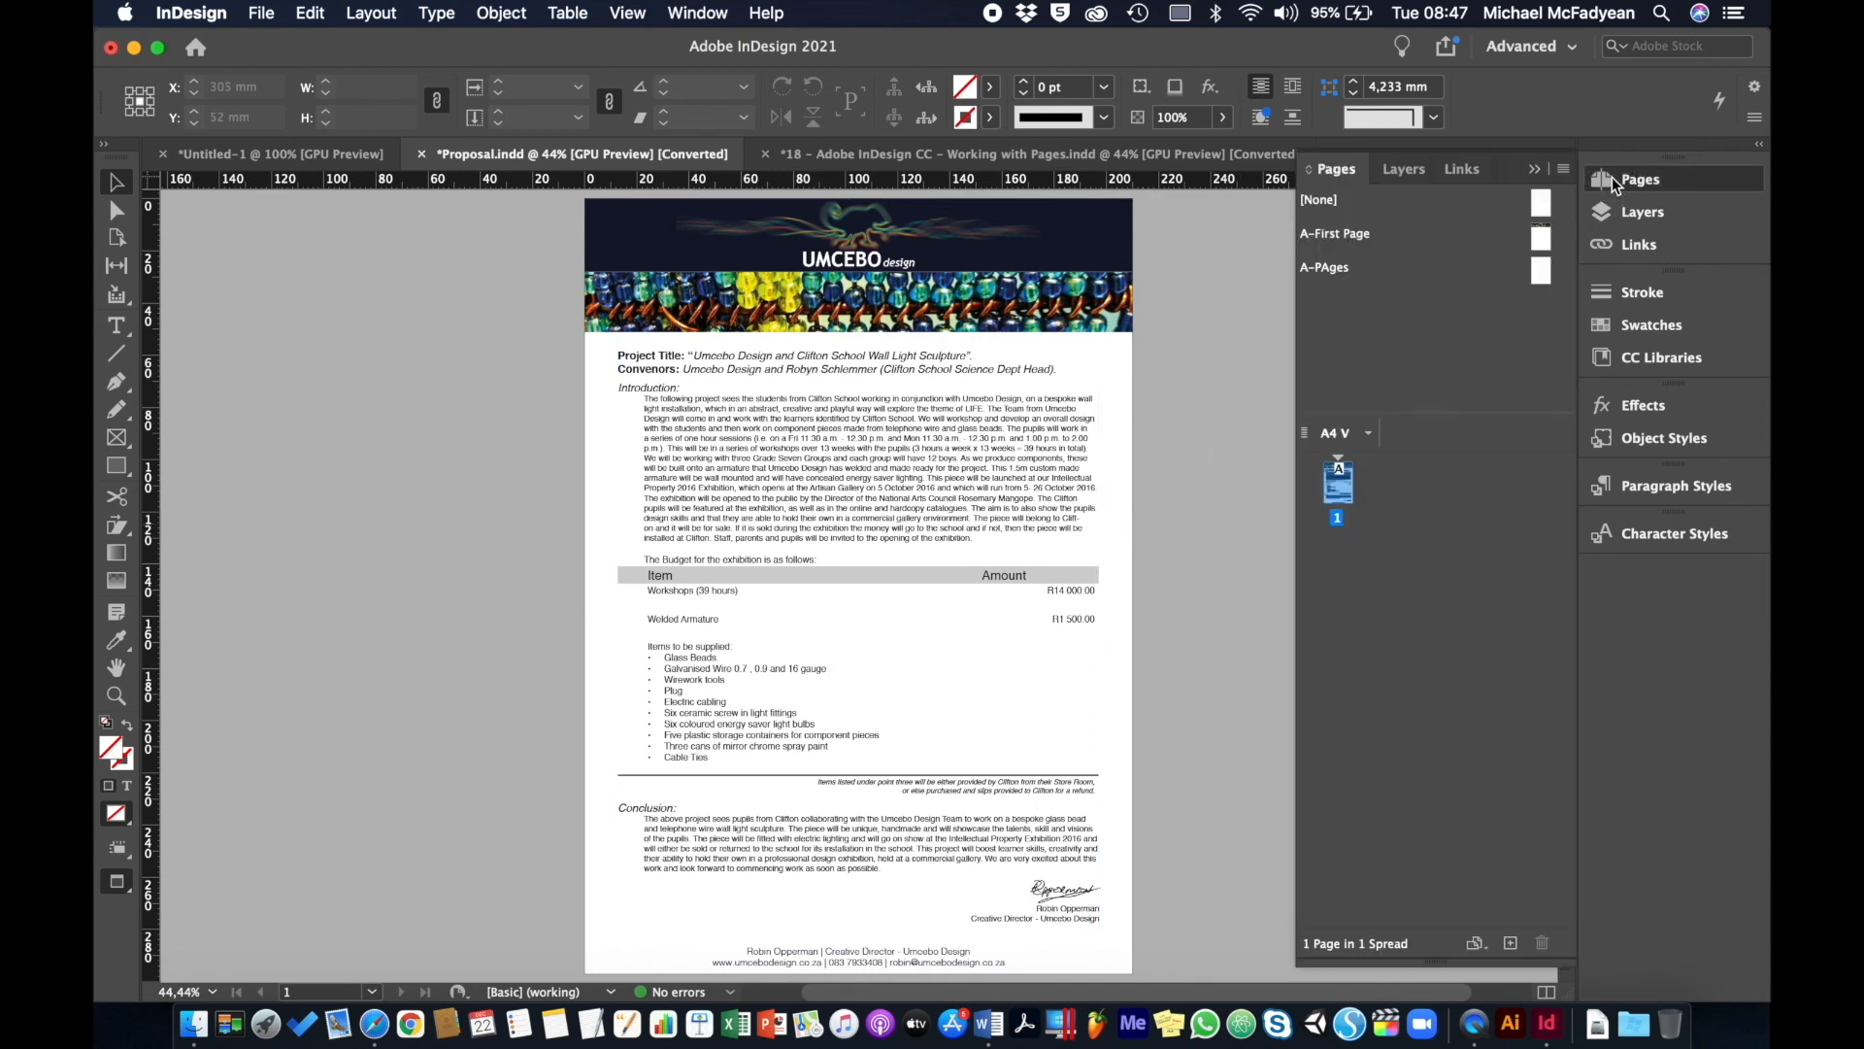
double_click(1344, 233)
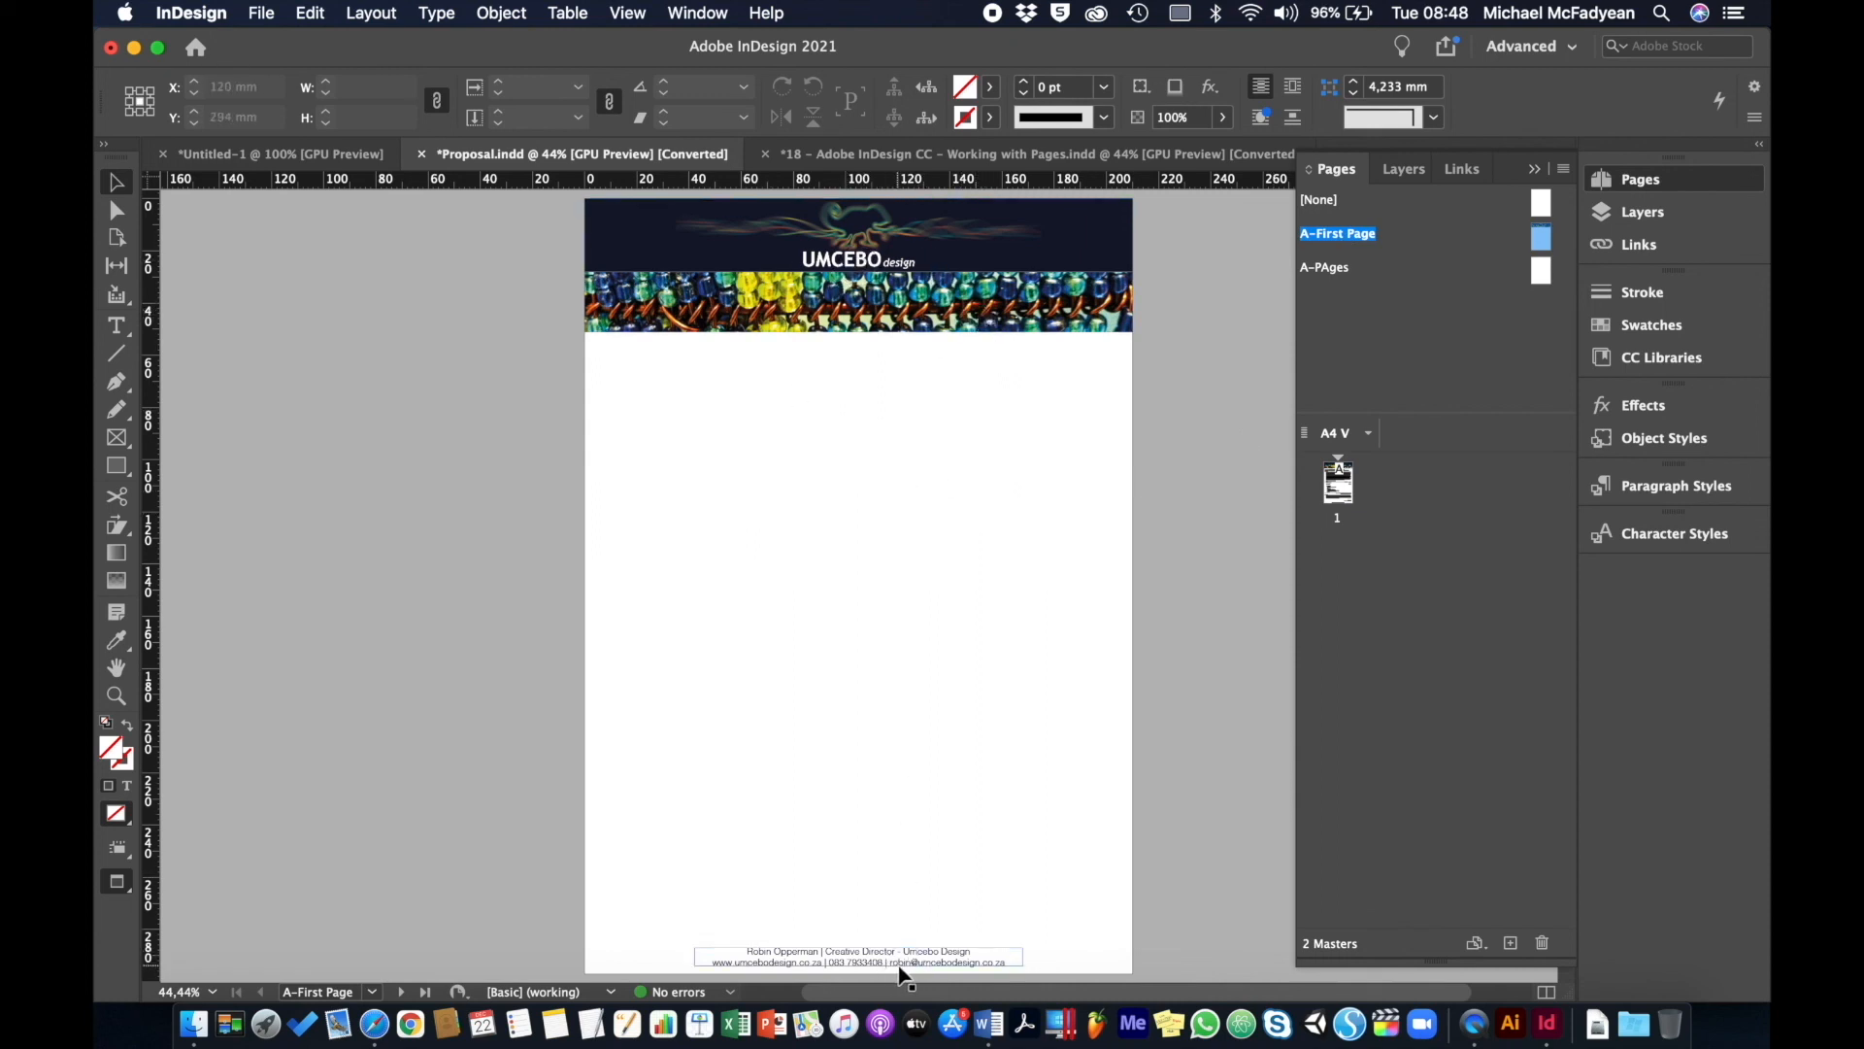
double_click(1327, 268)
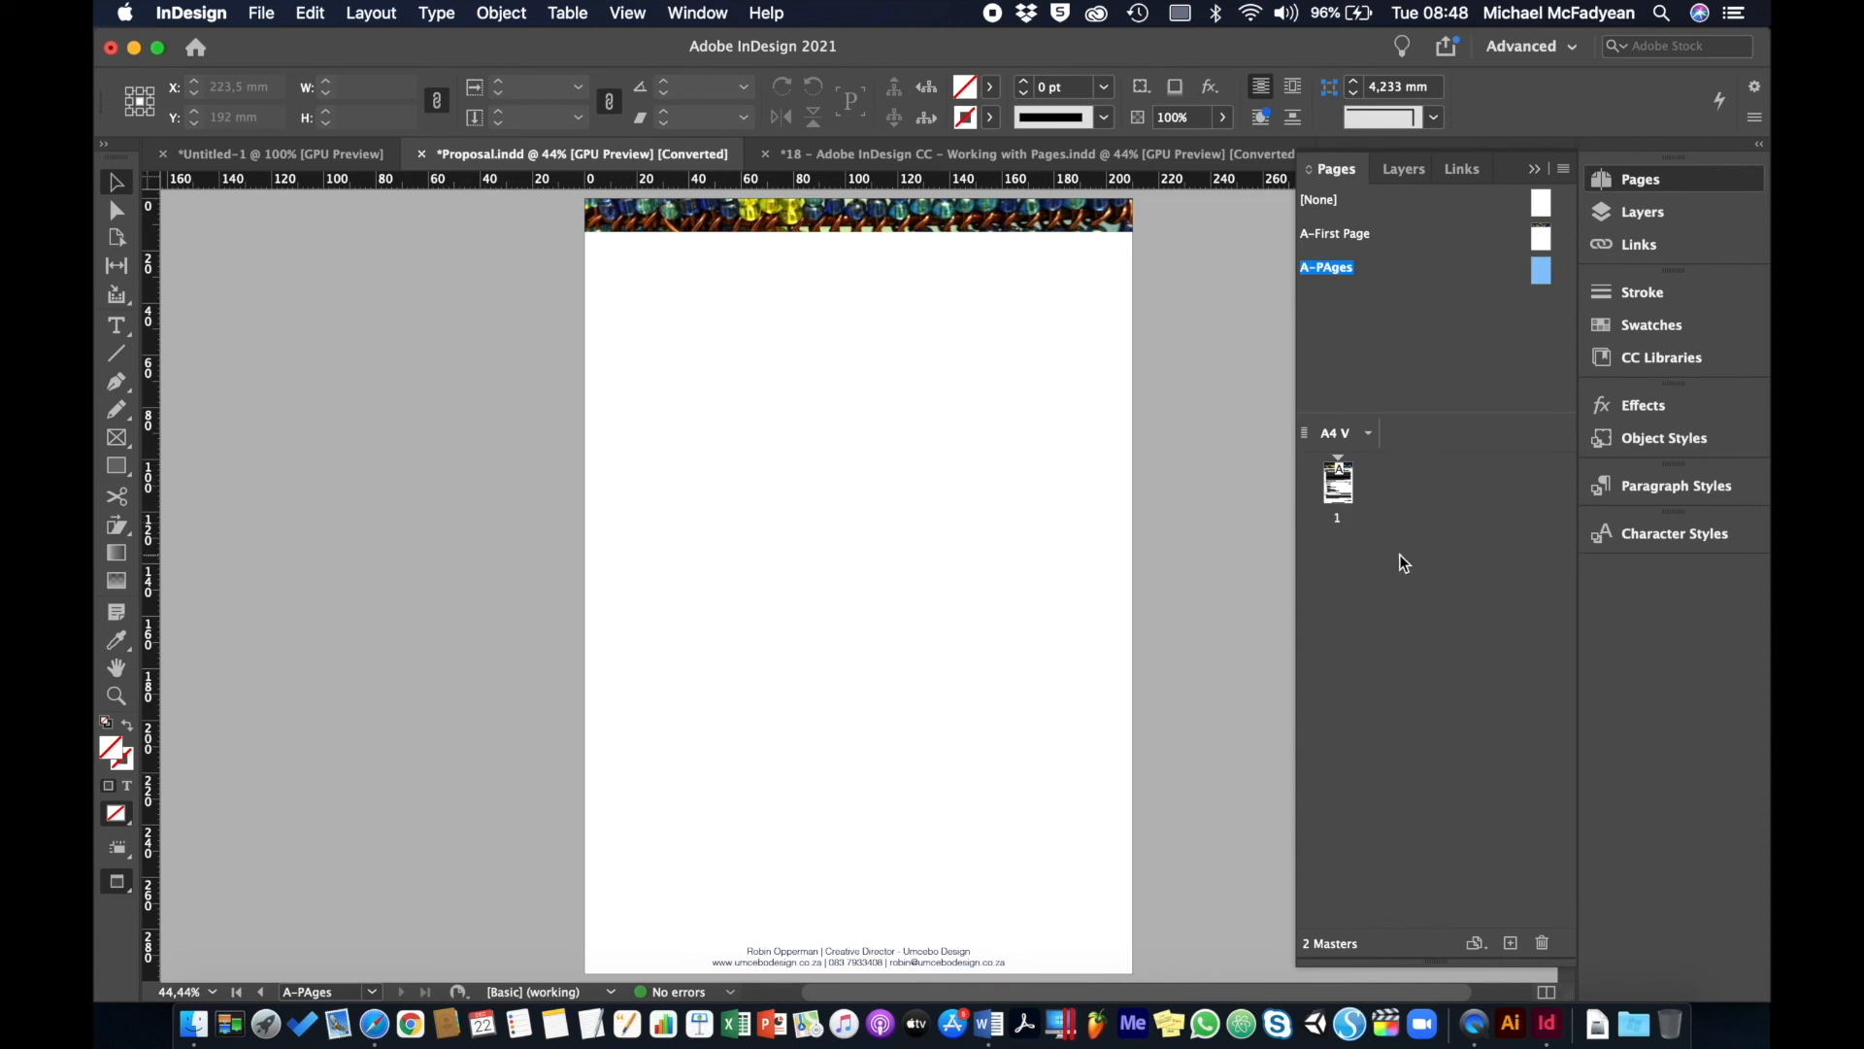
double_click(1340, 485)
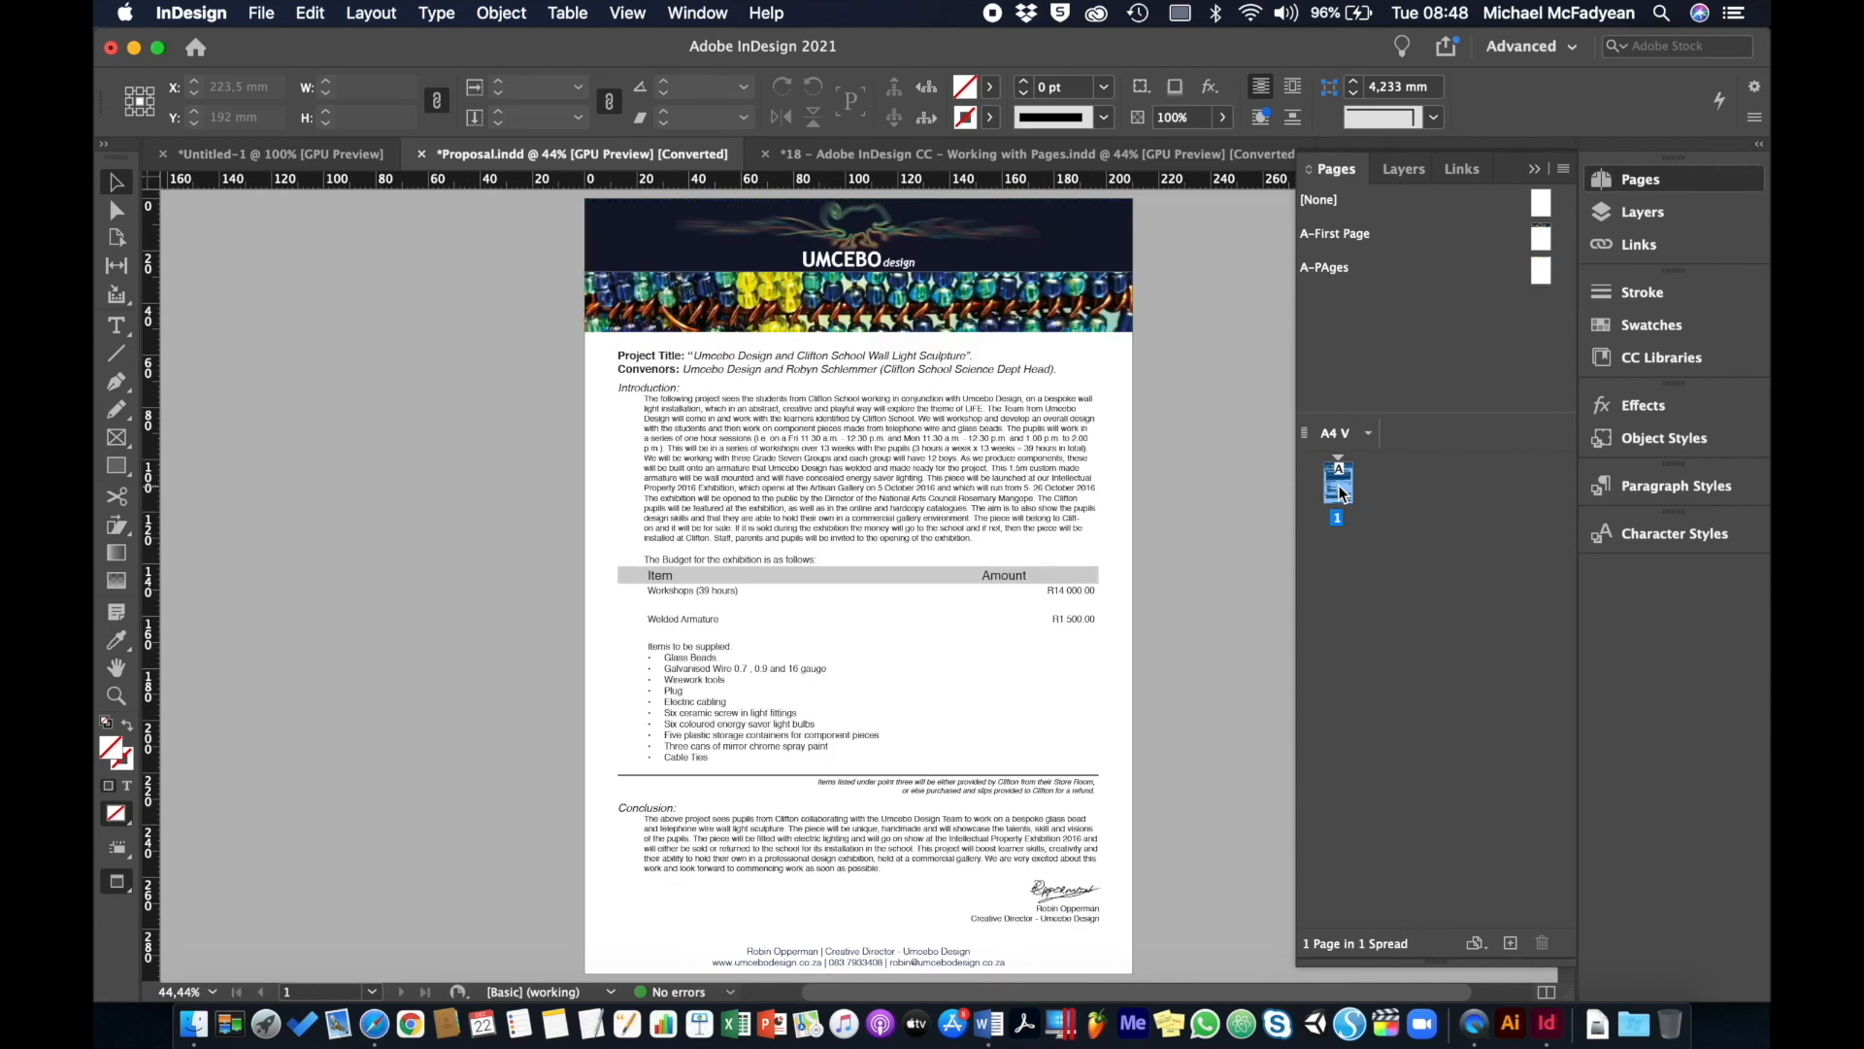
- Add page 2 to the proposal and apply the A-First Page master to it
left_click(1511, 943)
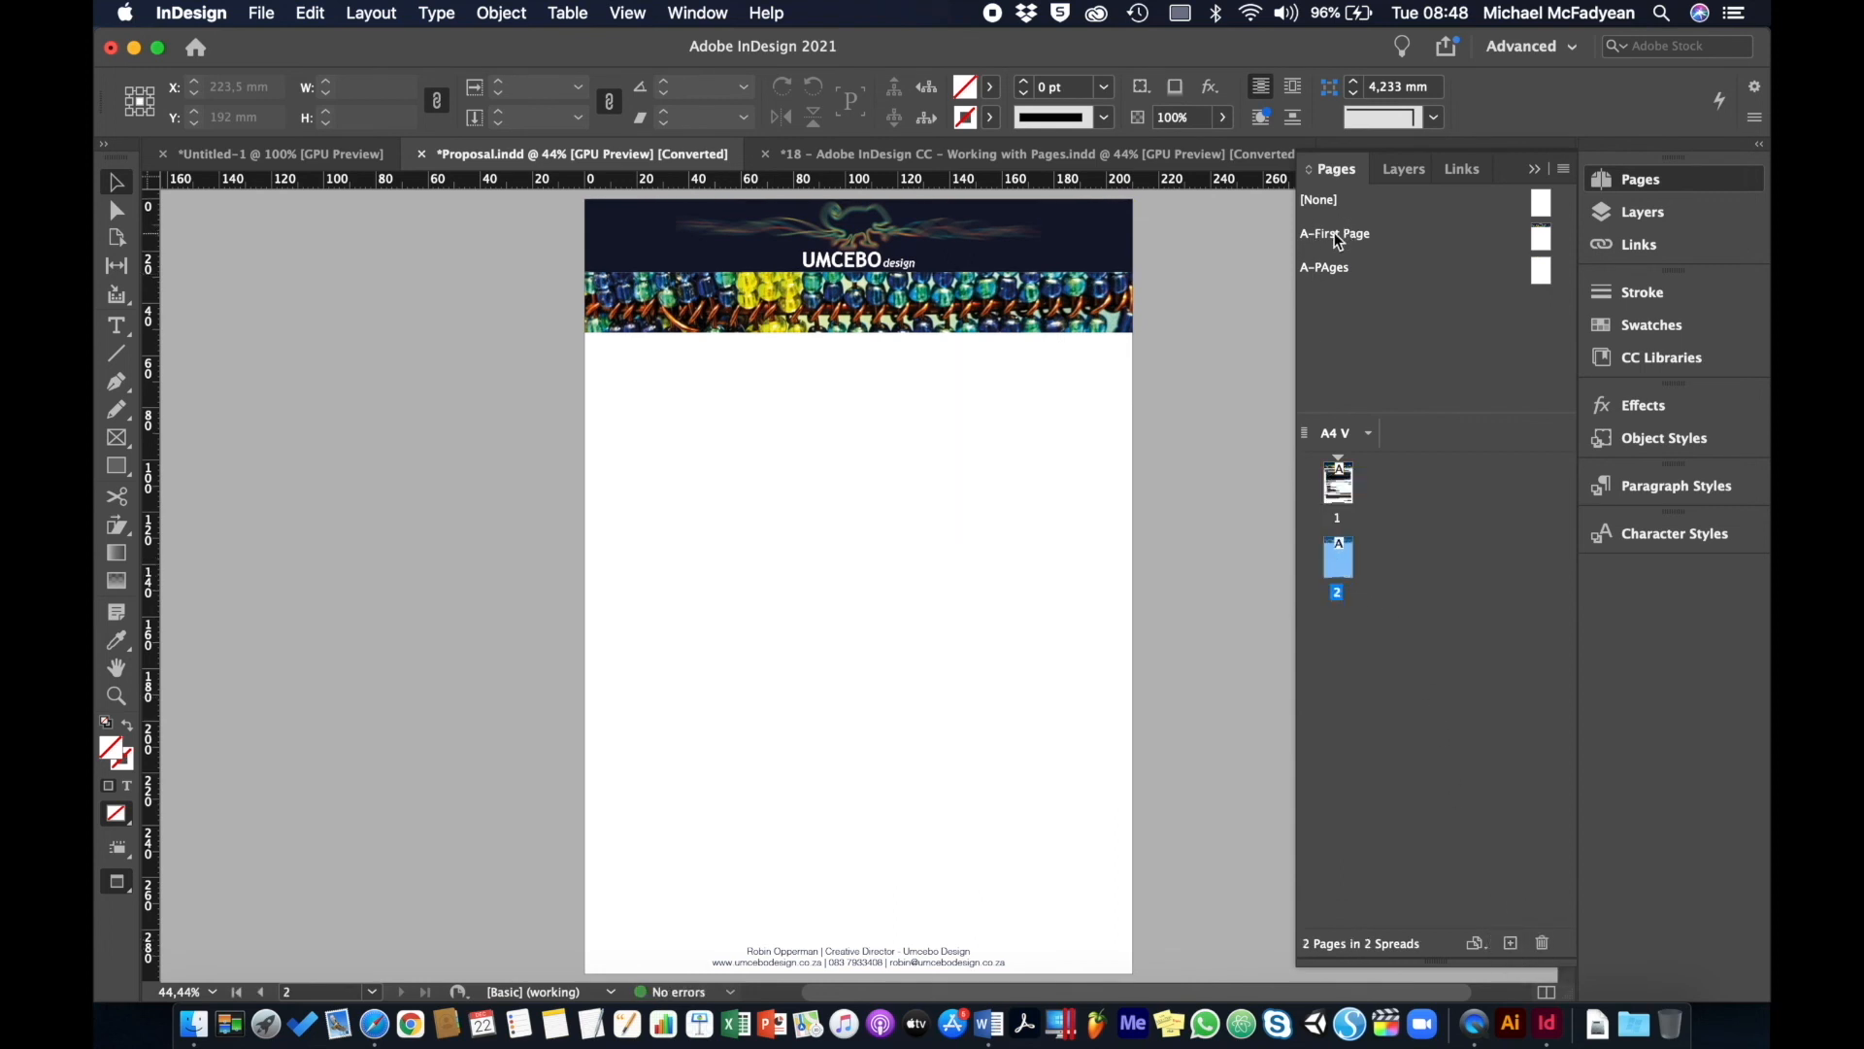
left_click_drag(1338, 241, 1337, 561)
left_click_drag(557, 399, 838, 474)
- Draw a text frame across page 2 filled with placeholder text, then switch to Working with Pages
left_click(117, 325)
left_click_drag(600, 347, 1105, 927)
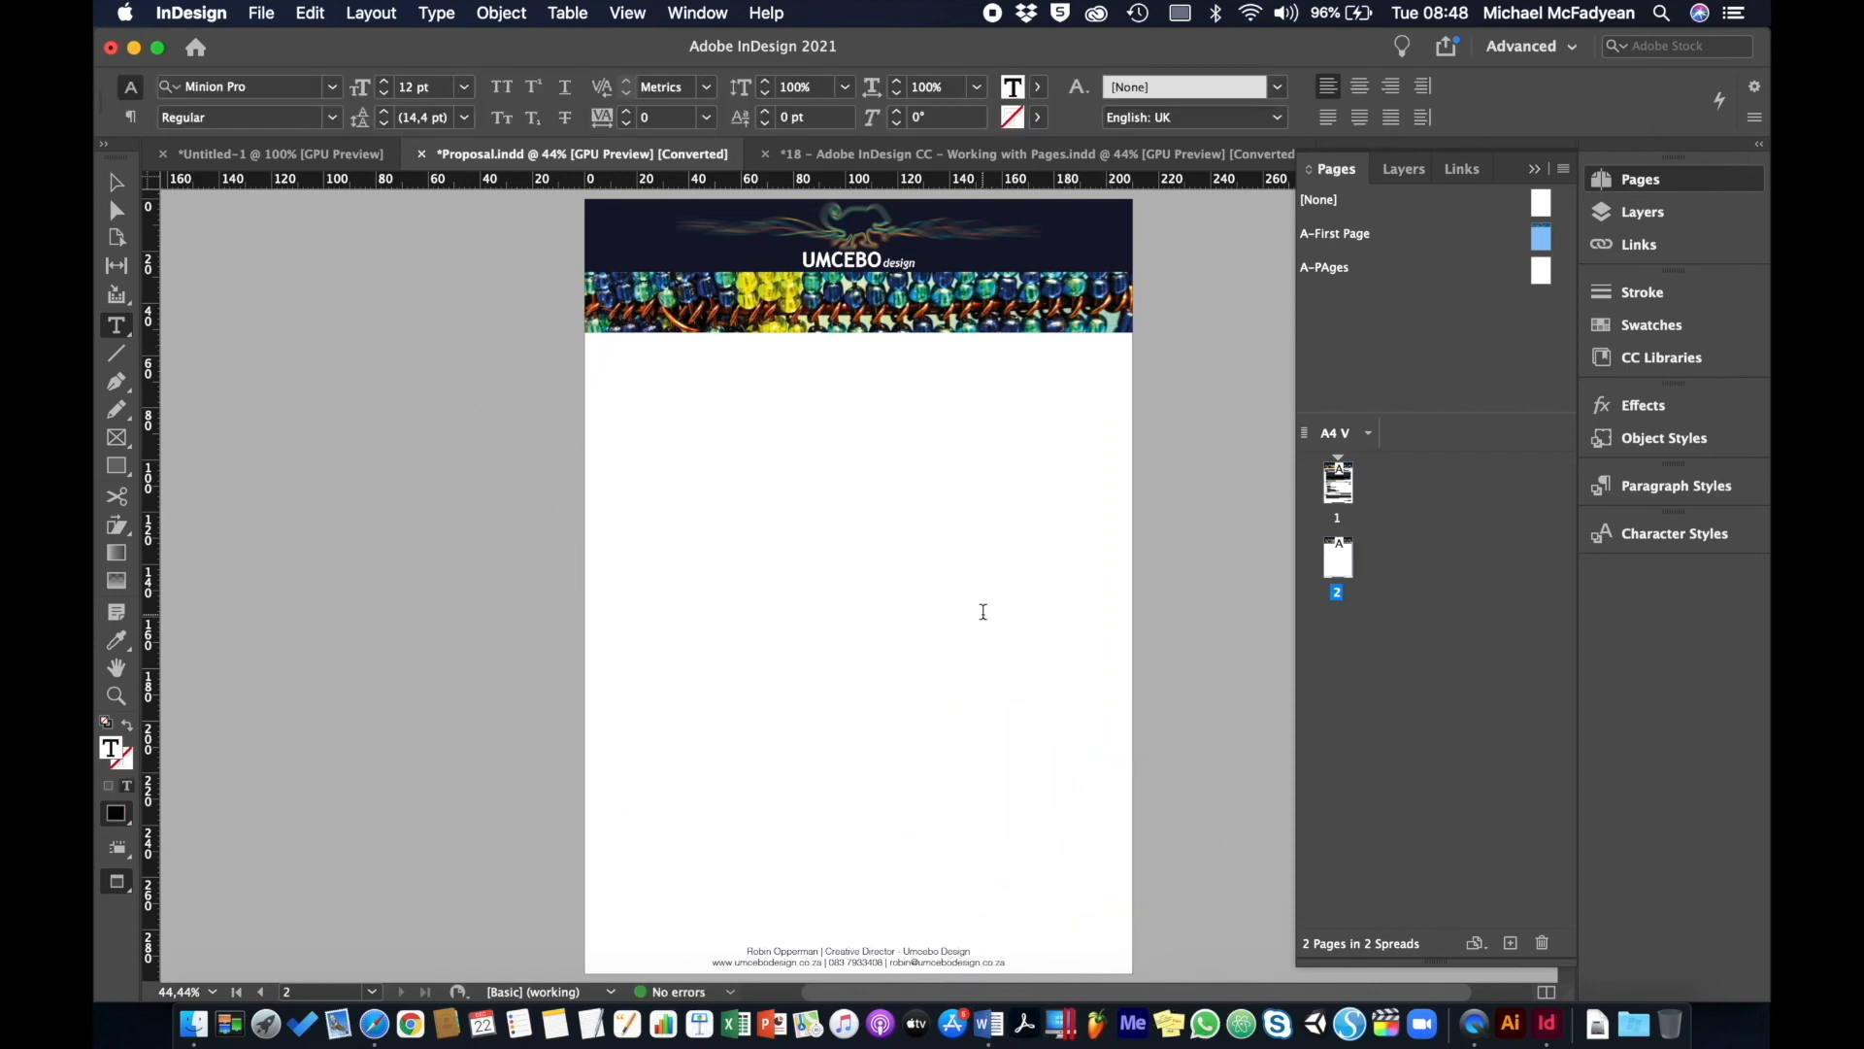
right_click(983, 622)
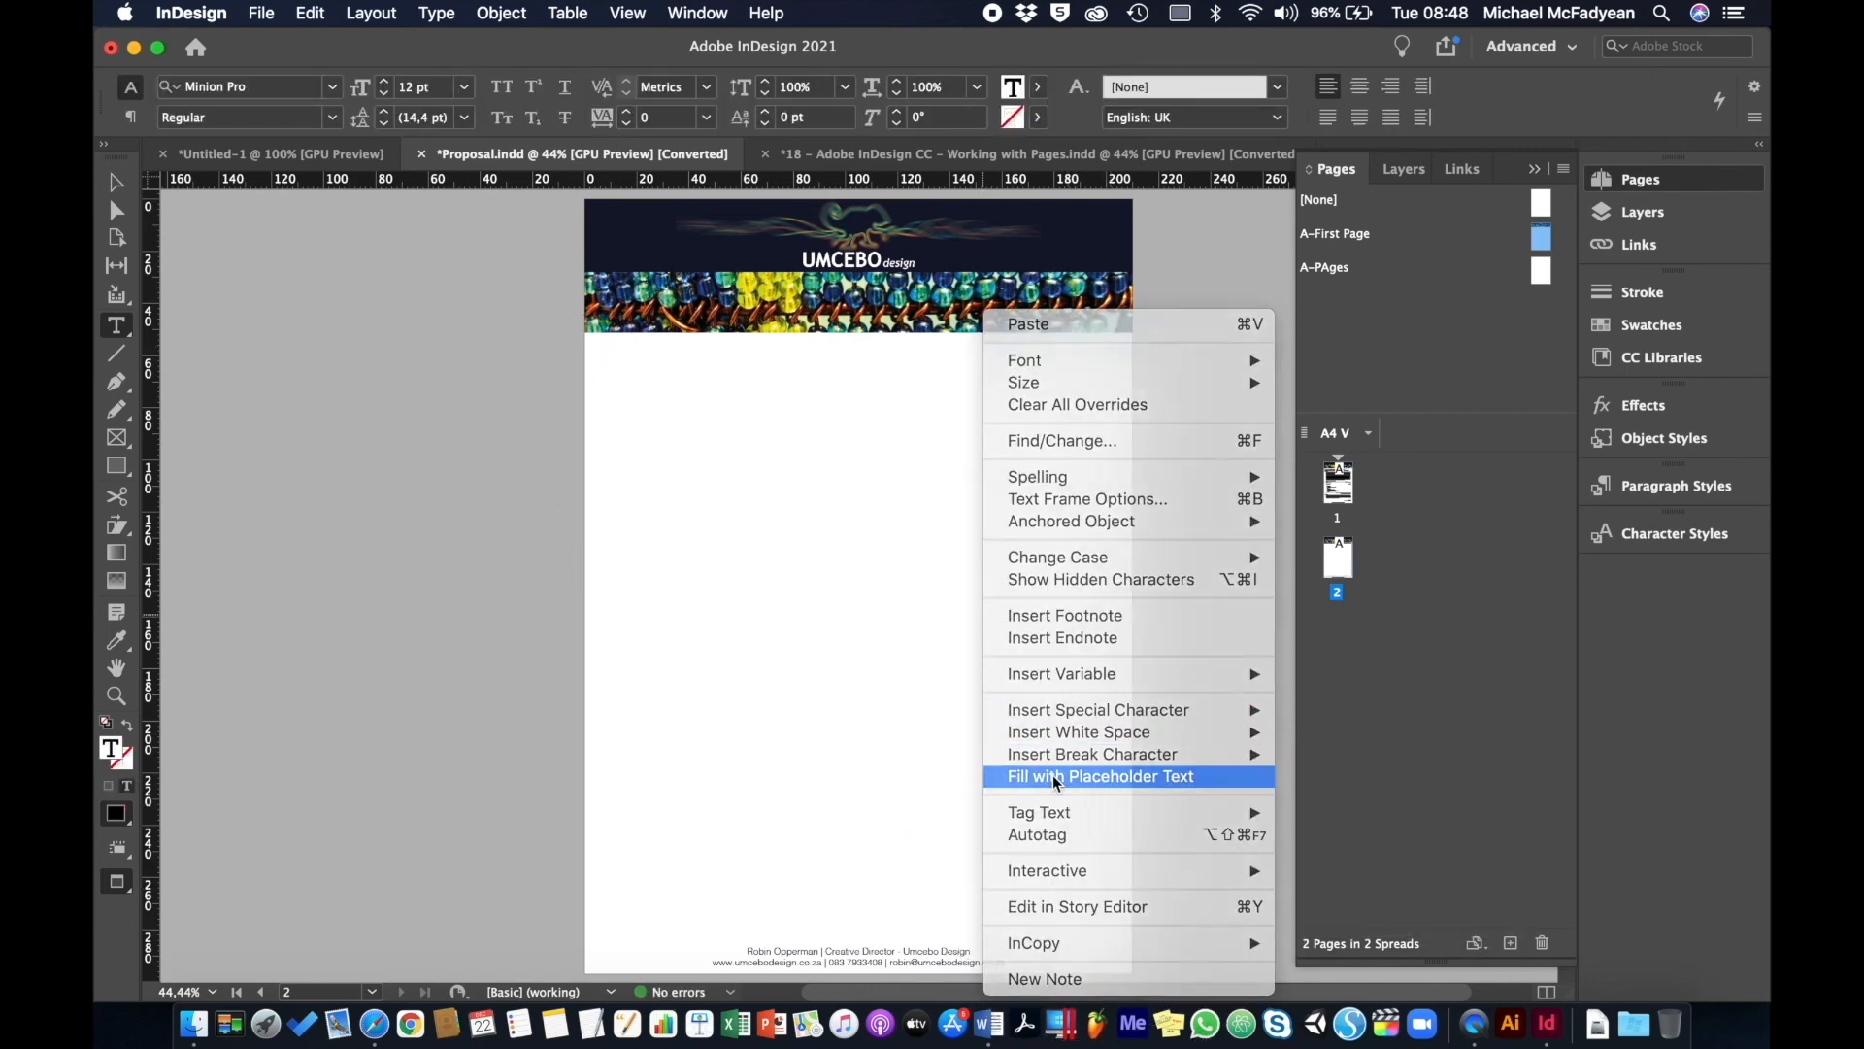
left_click(1054, 775)
left_click(116, 181)
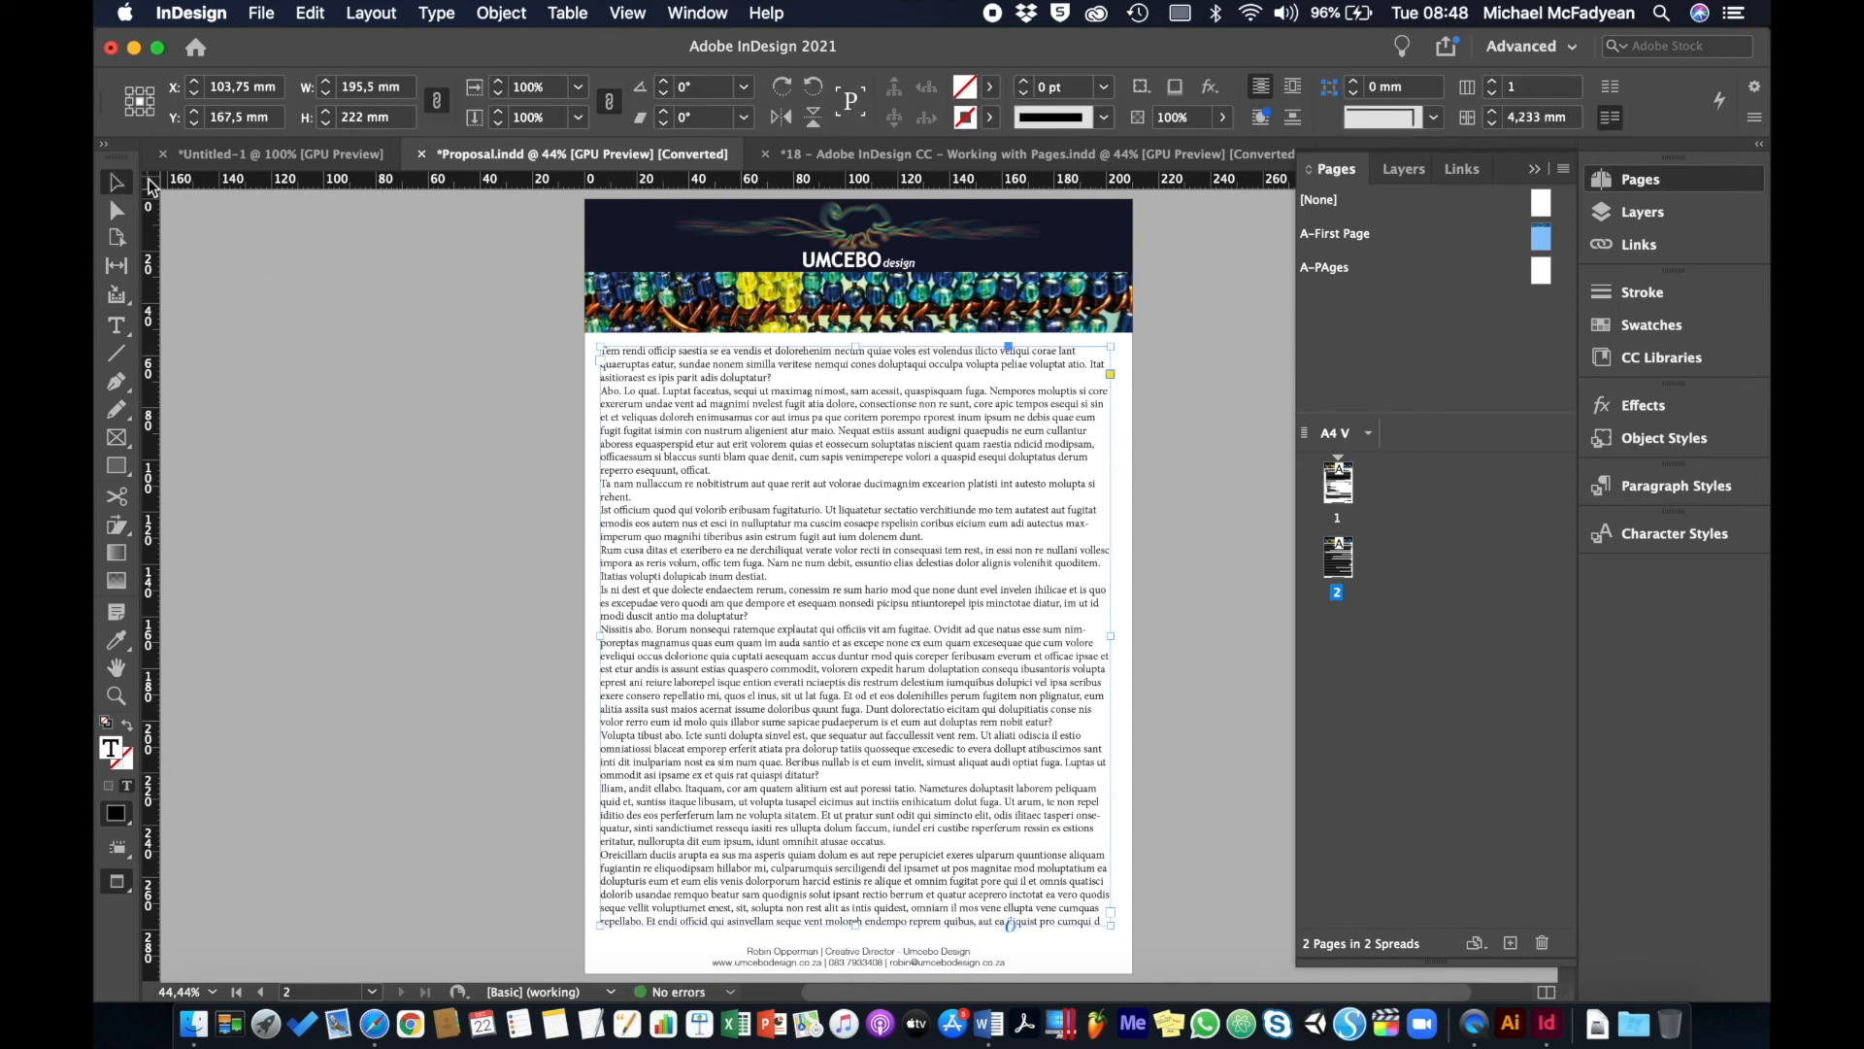
left_click(496, 432)
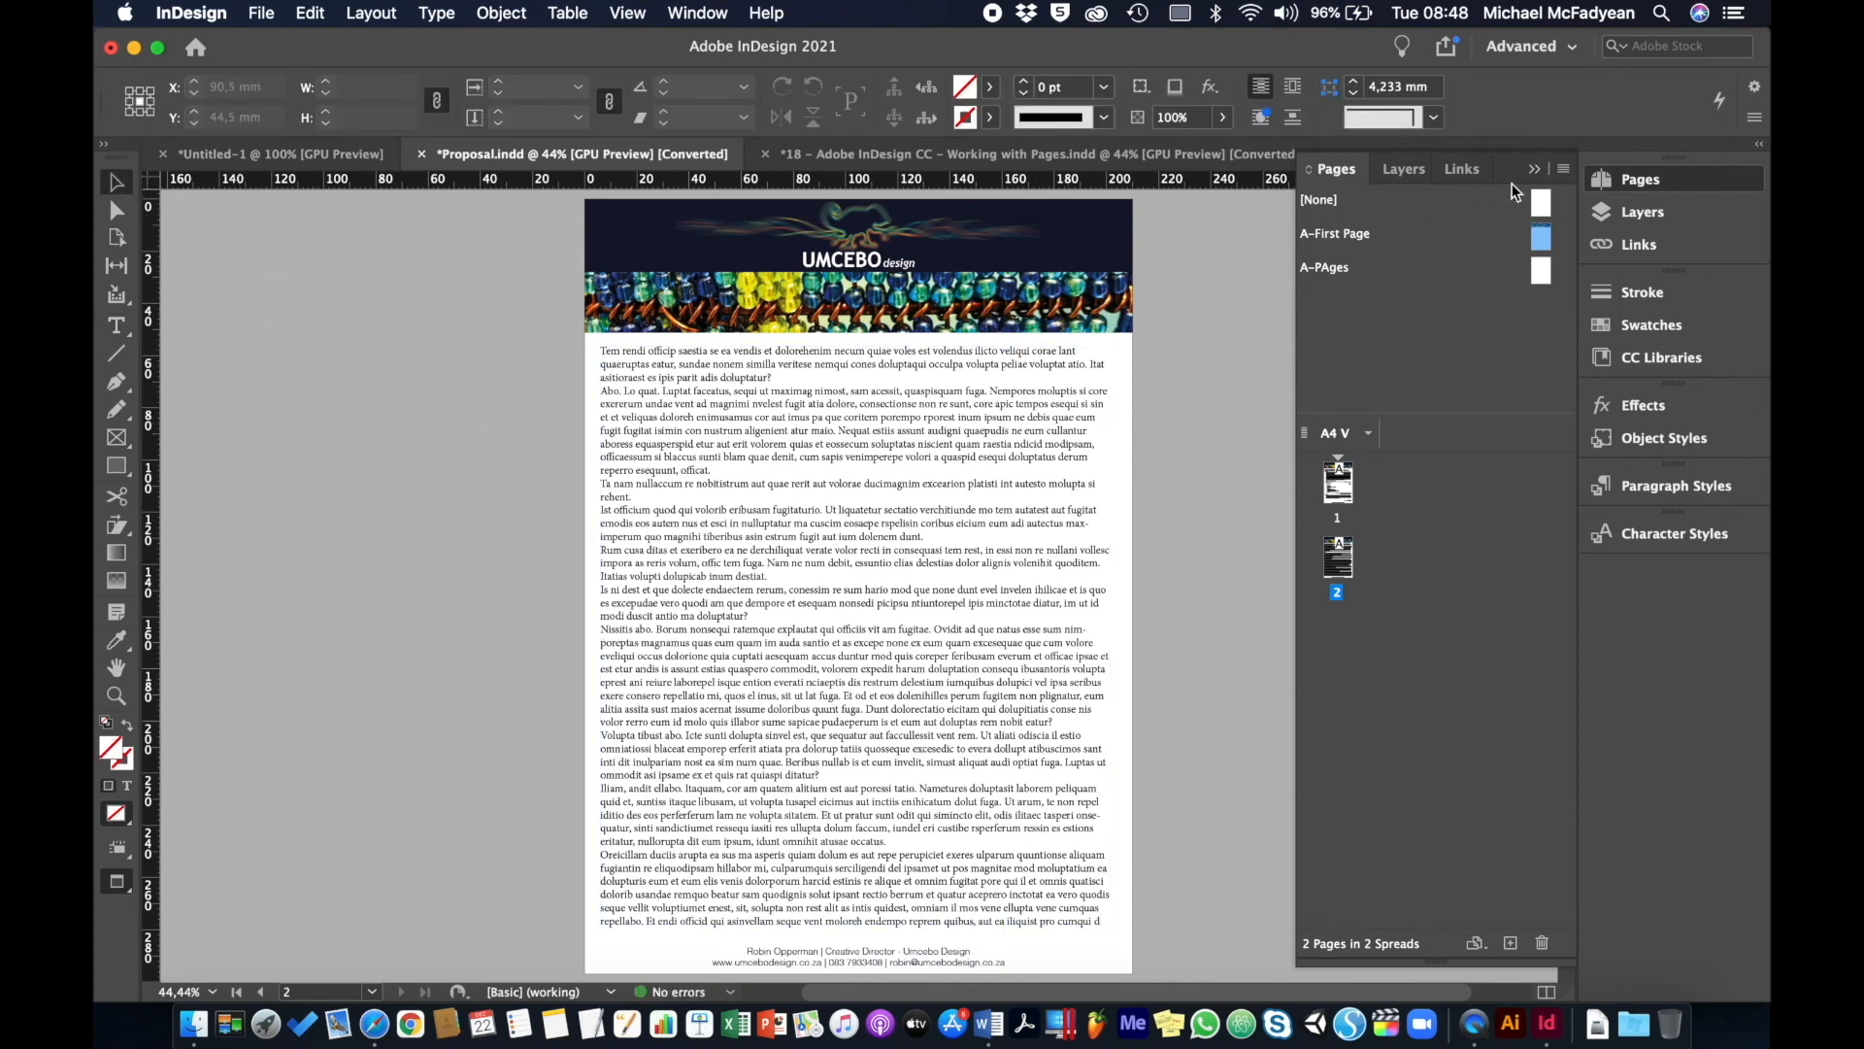
left_click(1542, 176)
left_click(1170, 155)
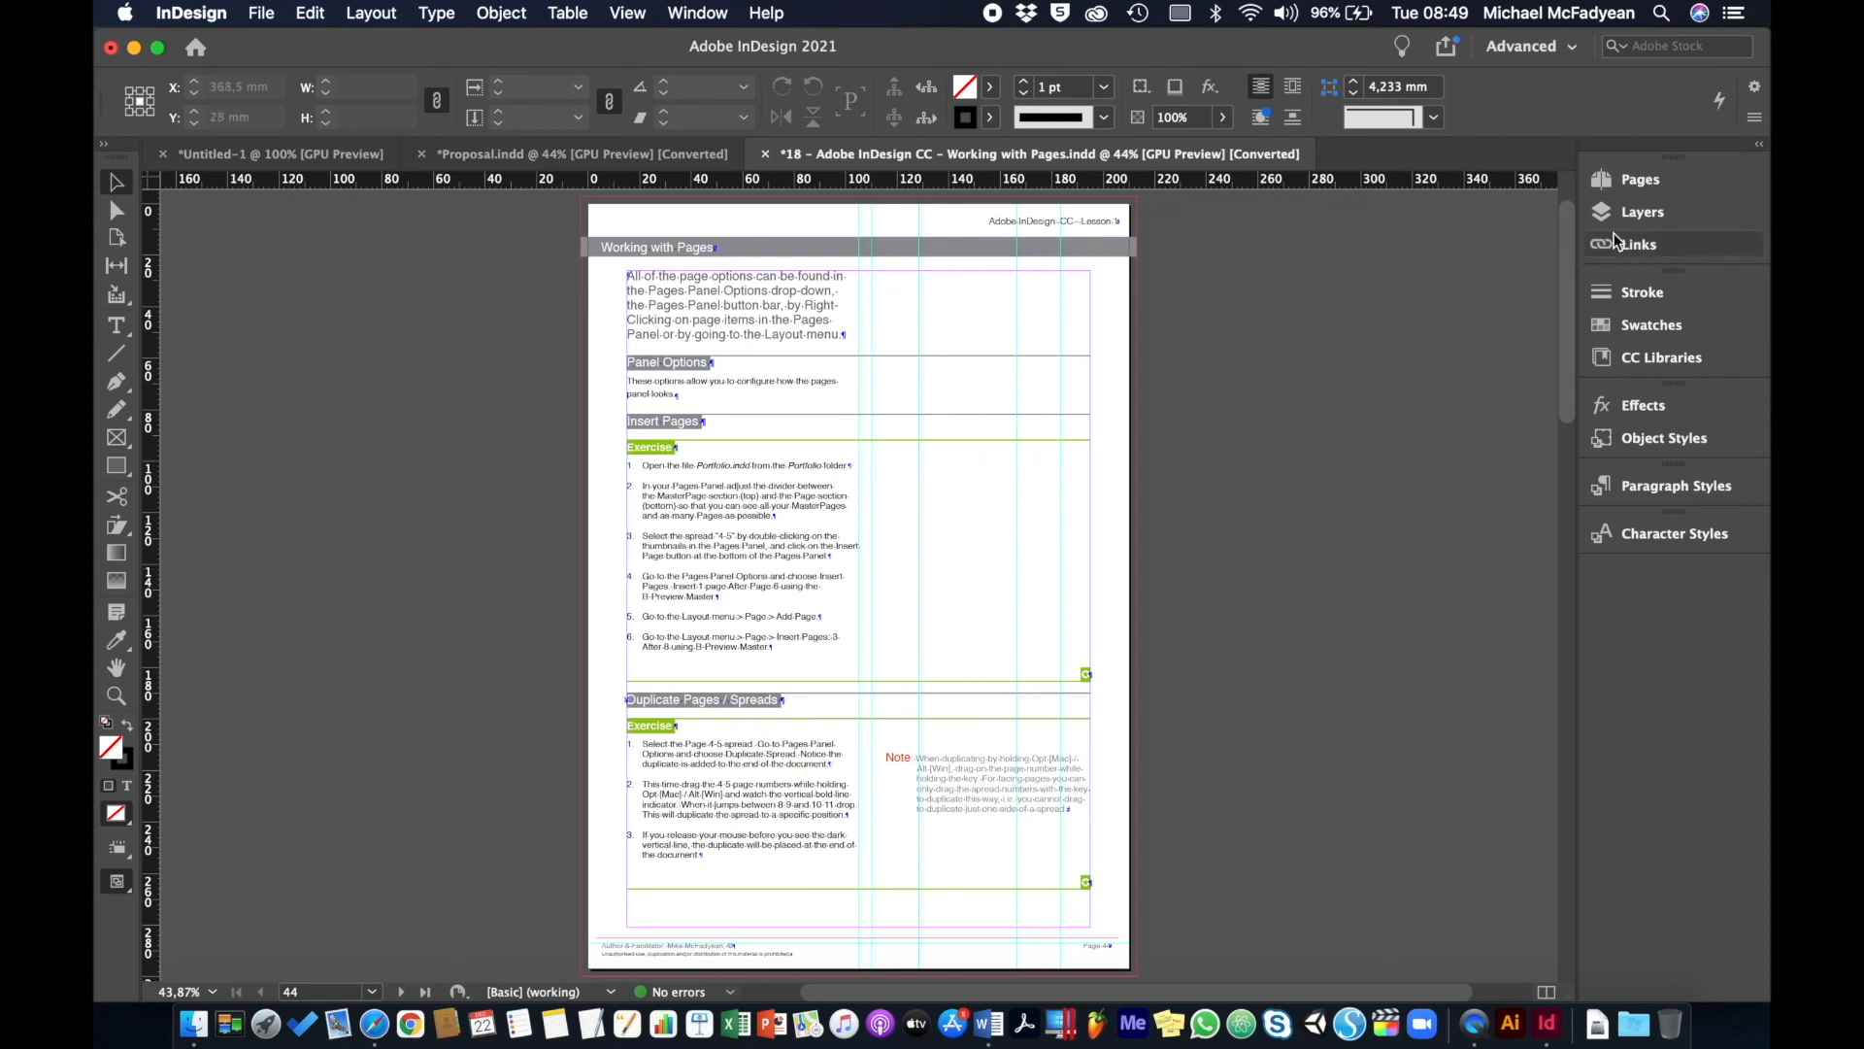
- View the C-Base Page, B-Section Cover Page, D-Normal Pages and A-Cover masters
left_click(1604, 183)
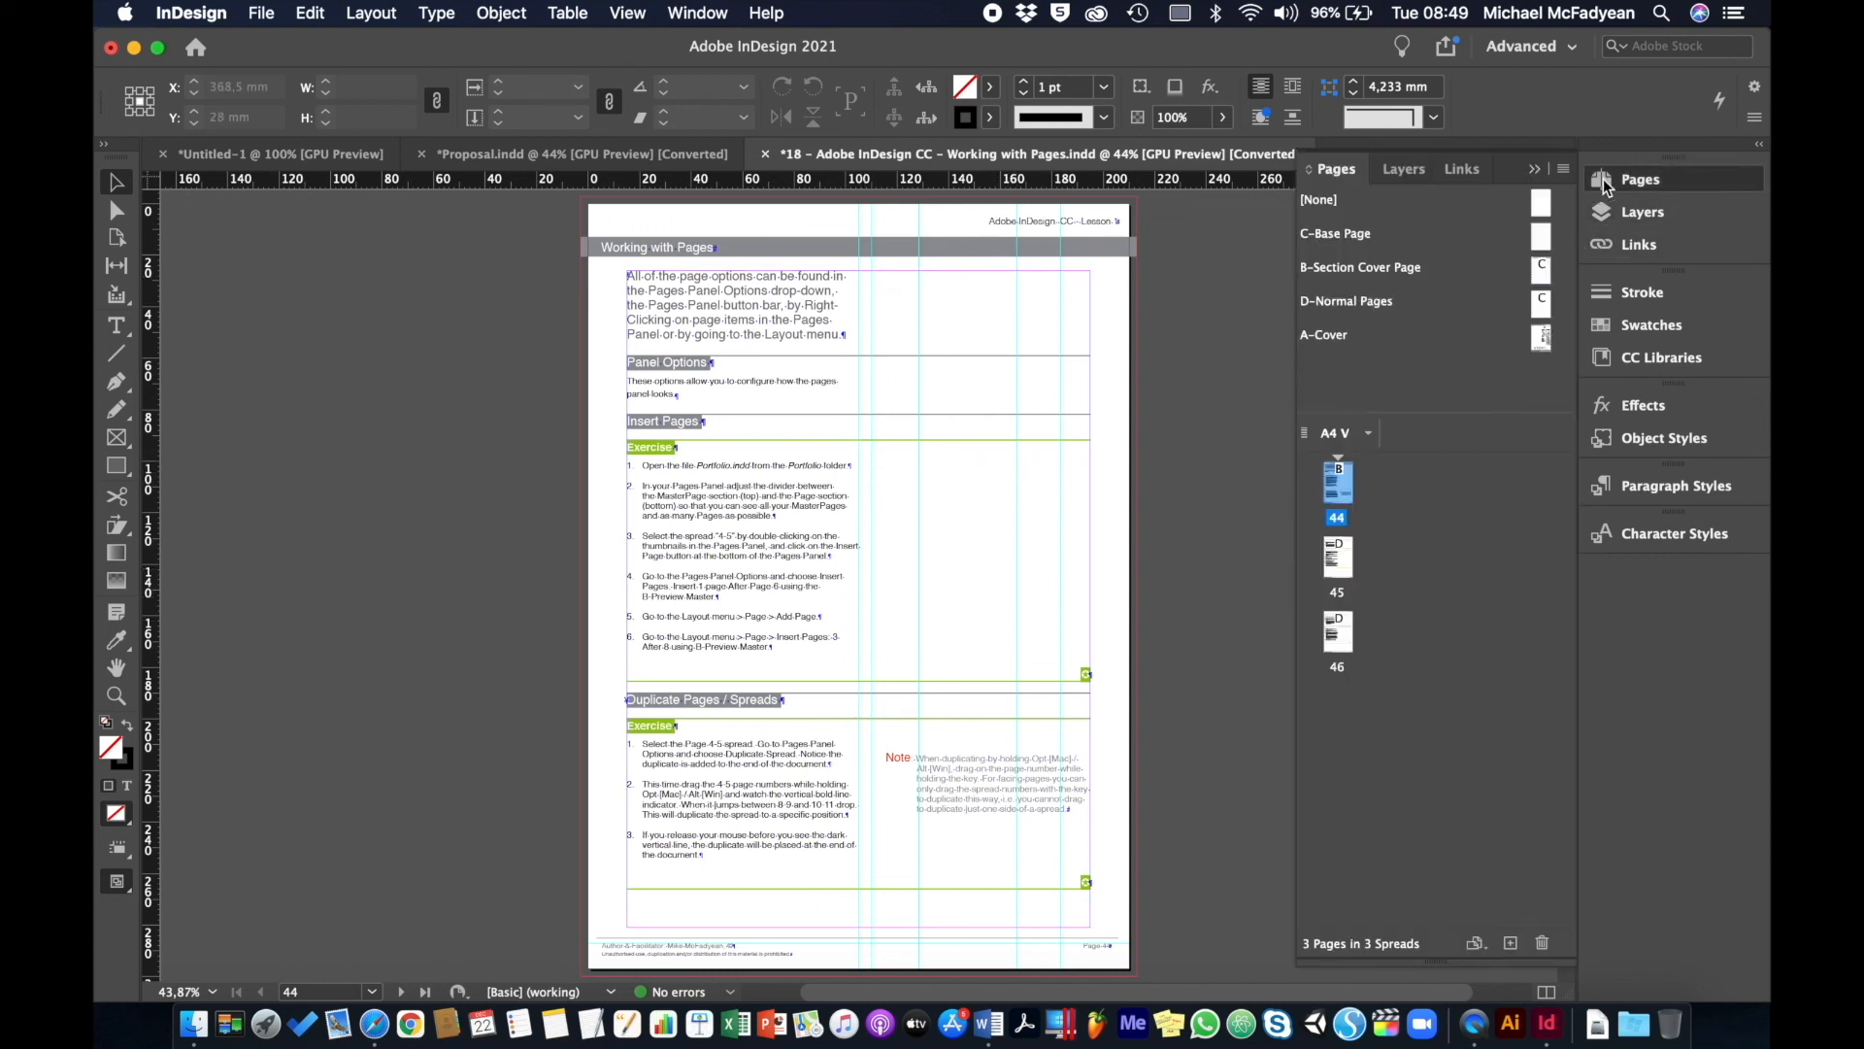
double_click(1330, 236)
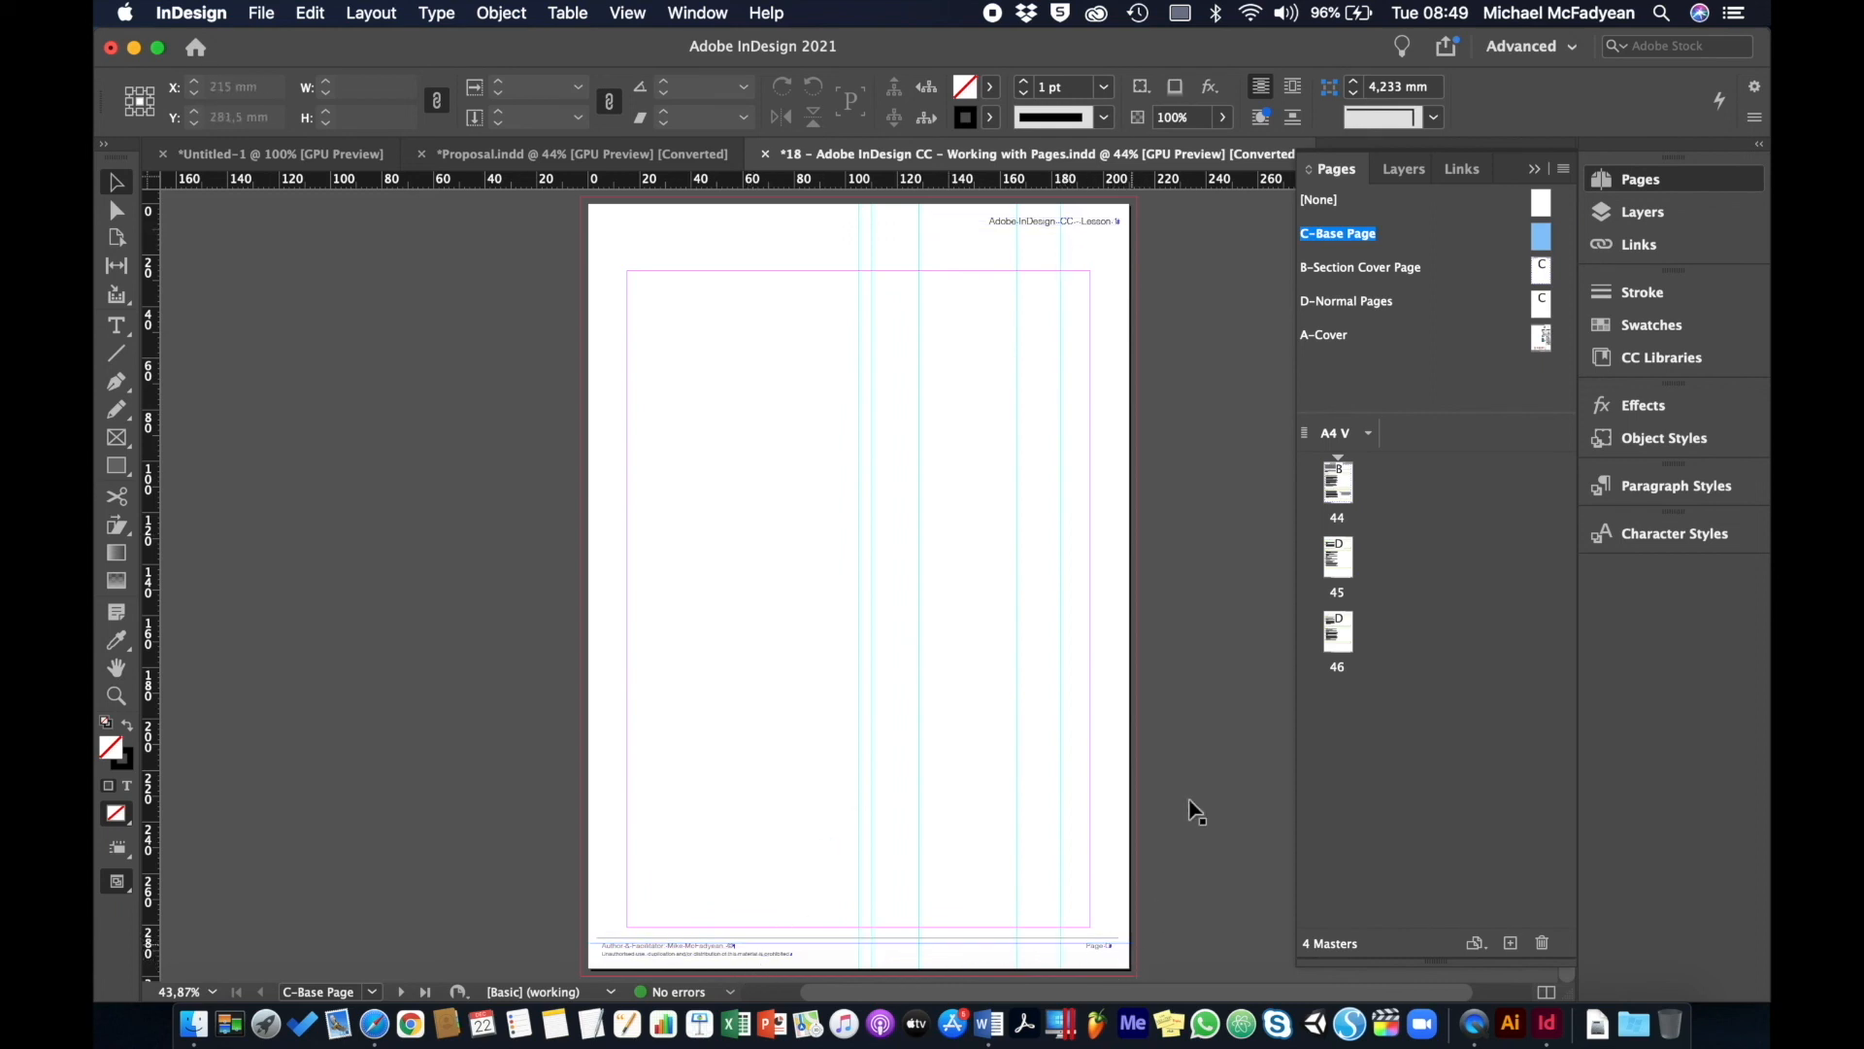
double_click(1361, 268)
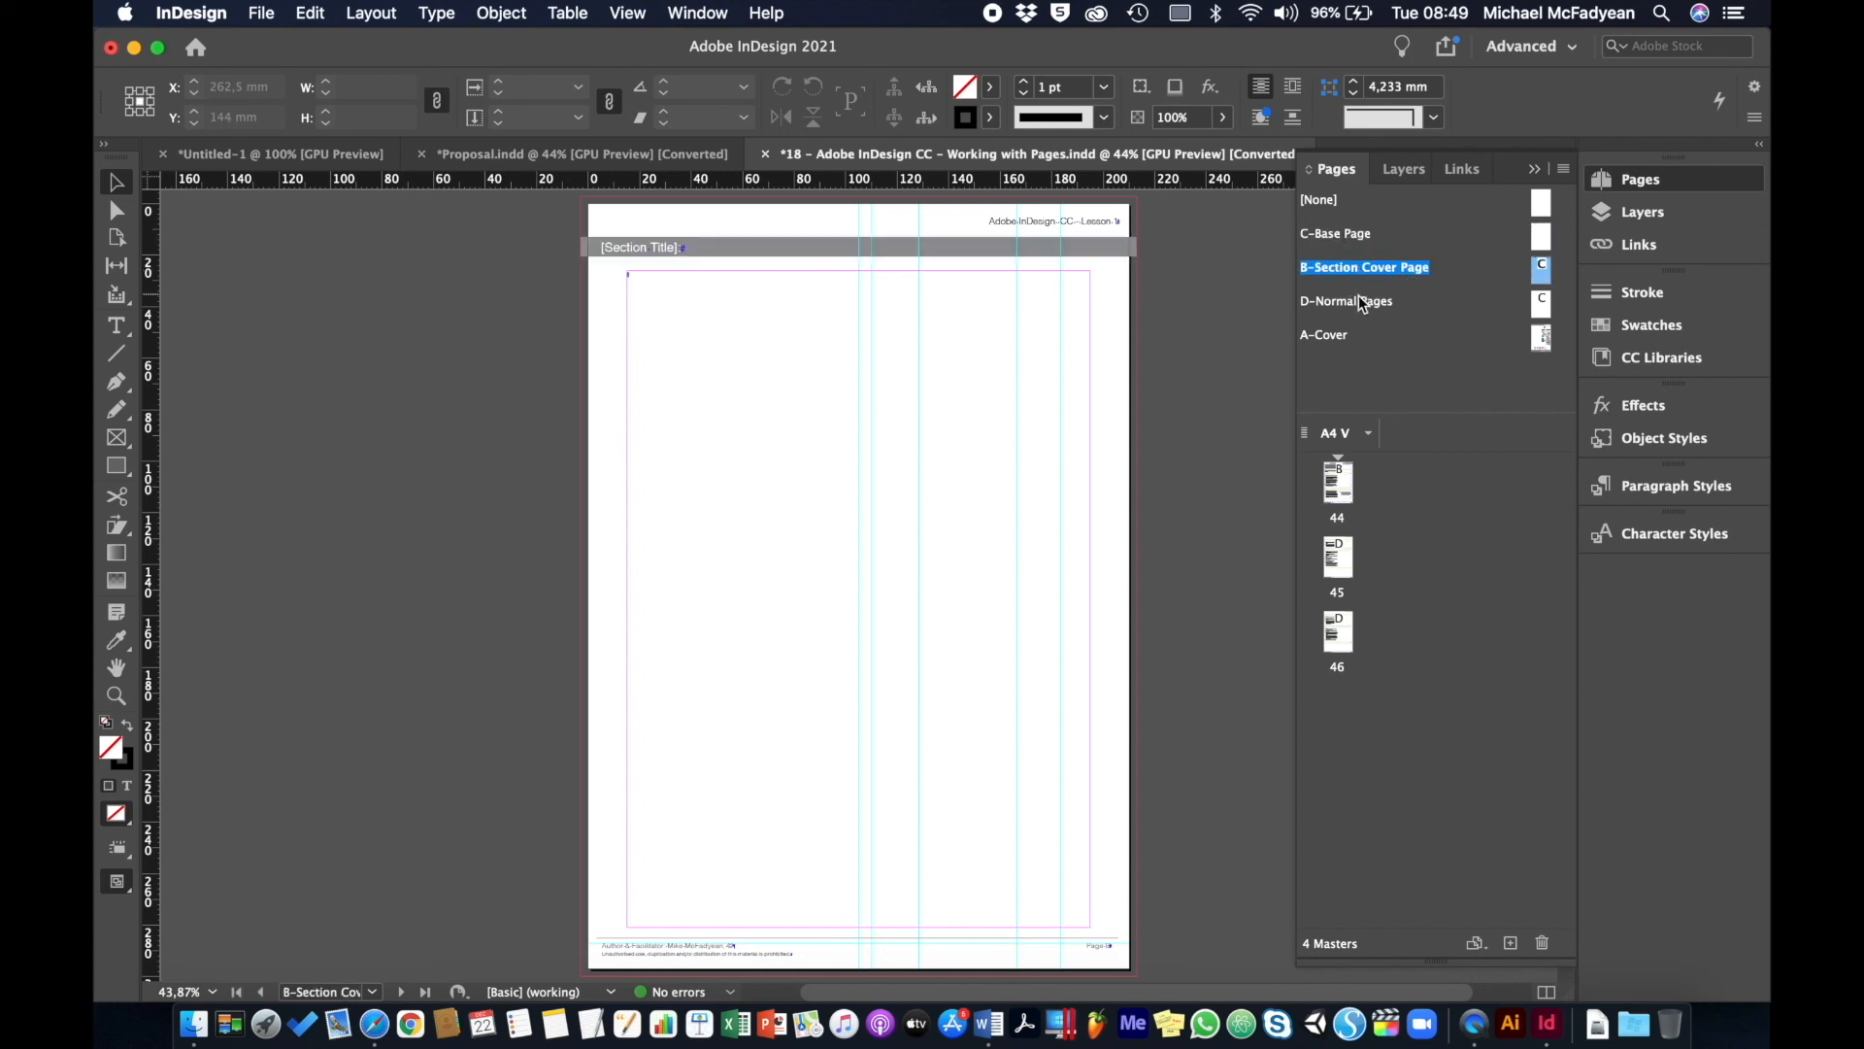
double_click(1360, 301)
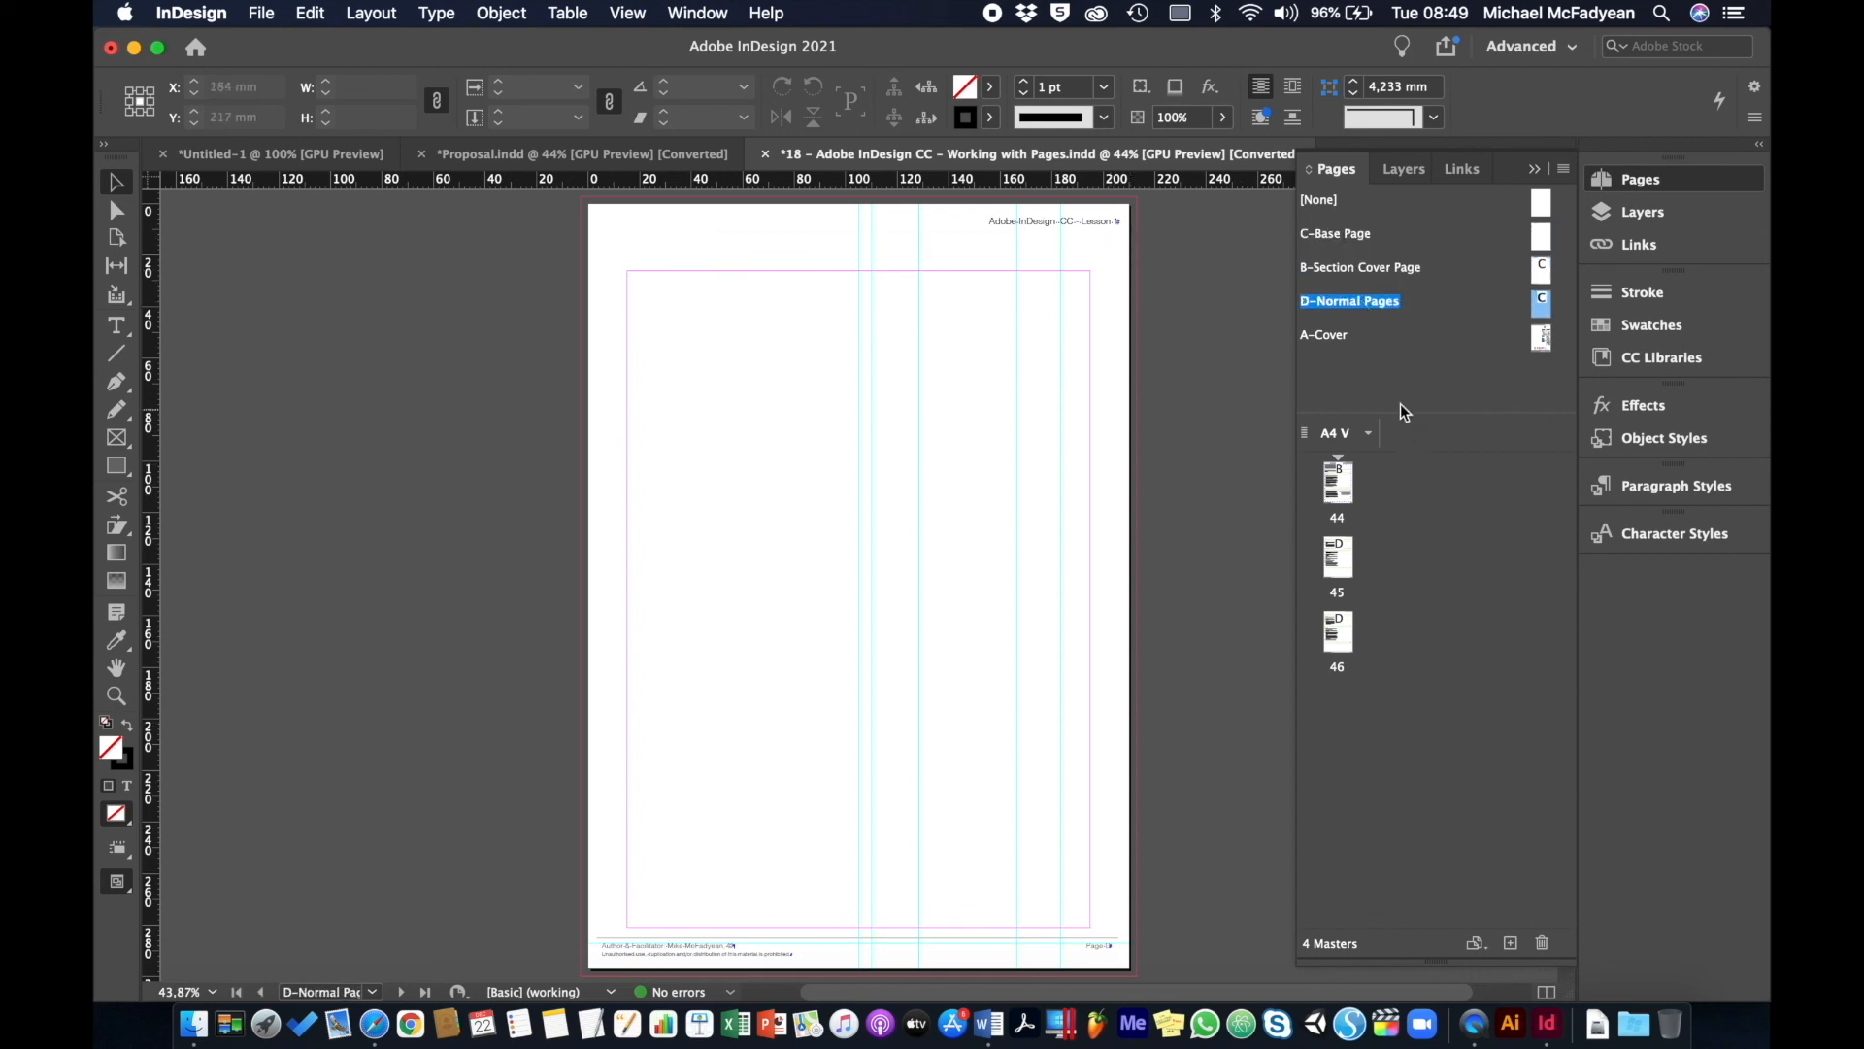
double_click(1331, 336)
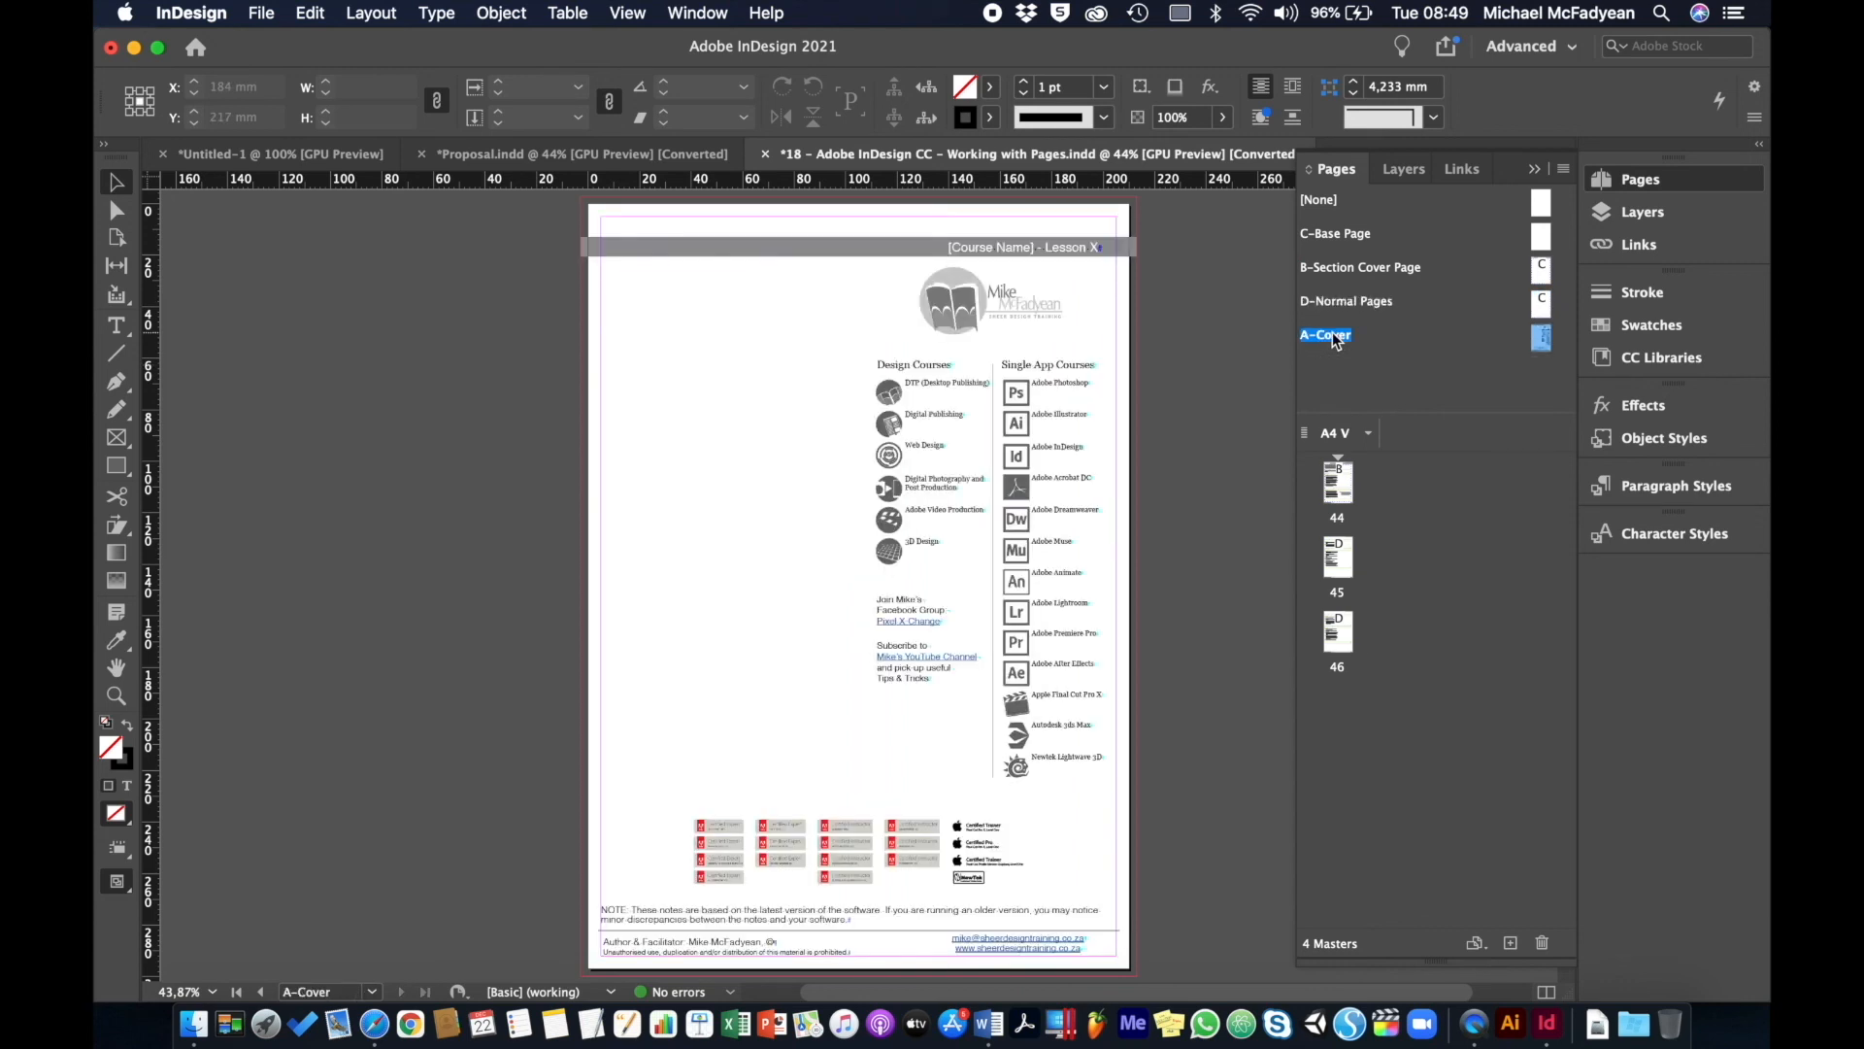
- Page through lesson pages 44, 46 and 45
double_click(1348, 496)
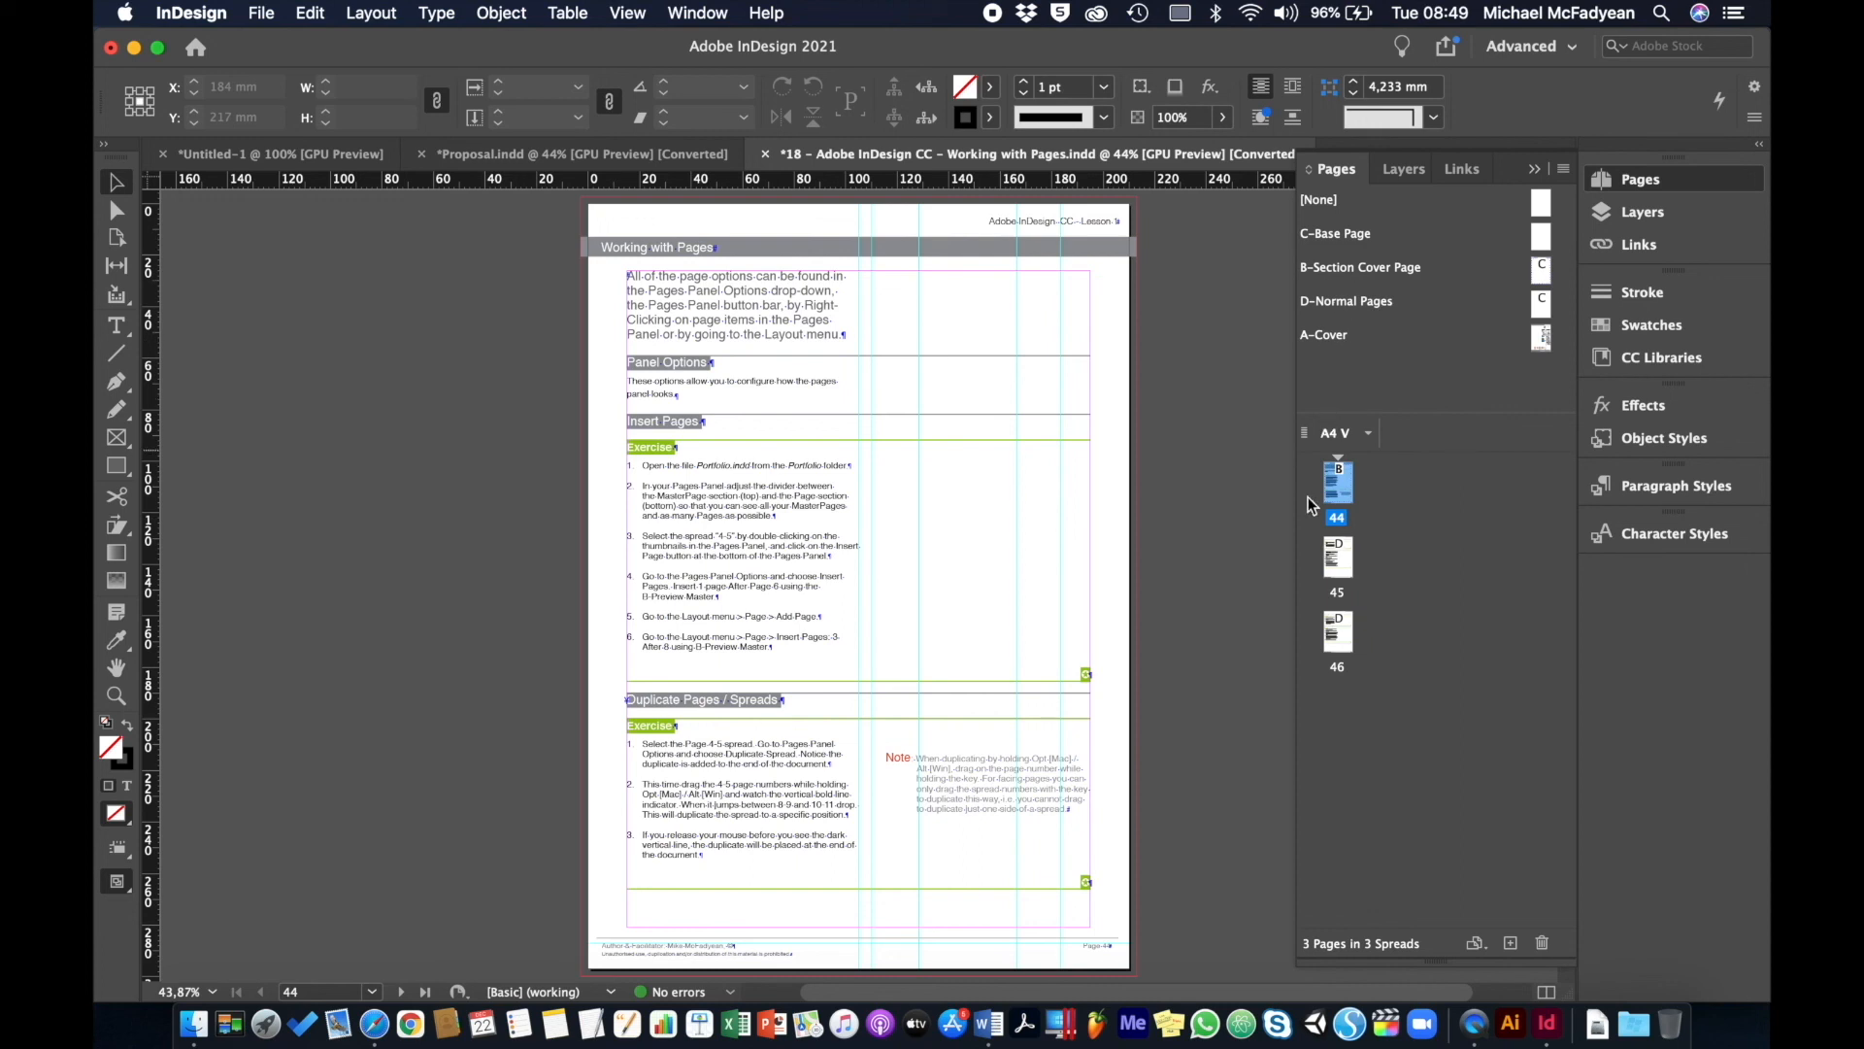
double_click(1346, 635)
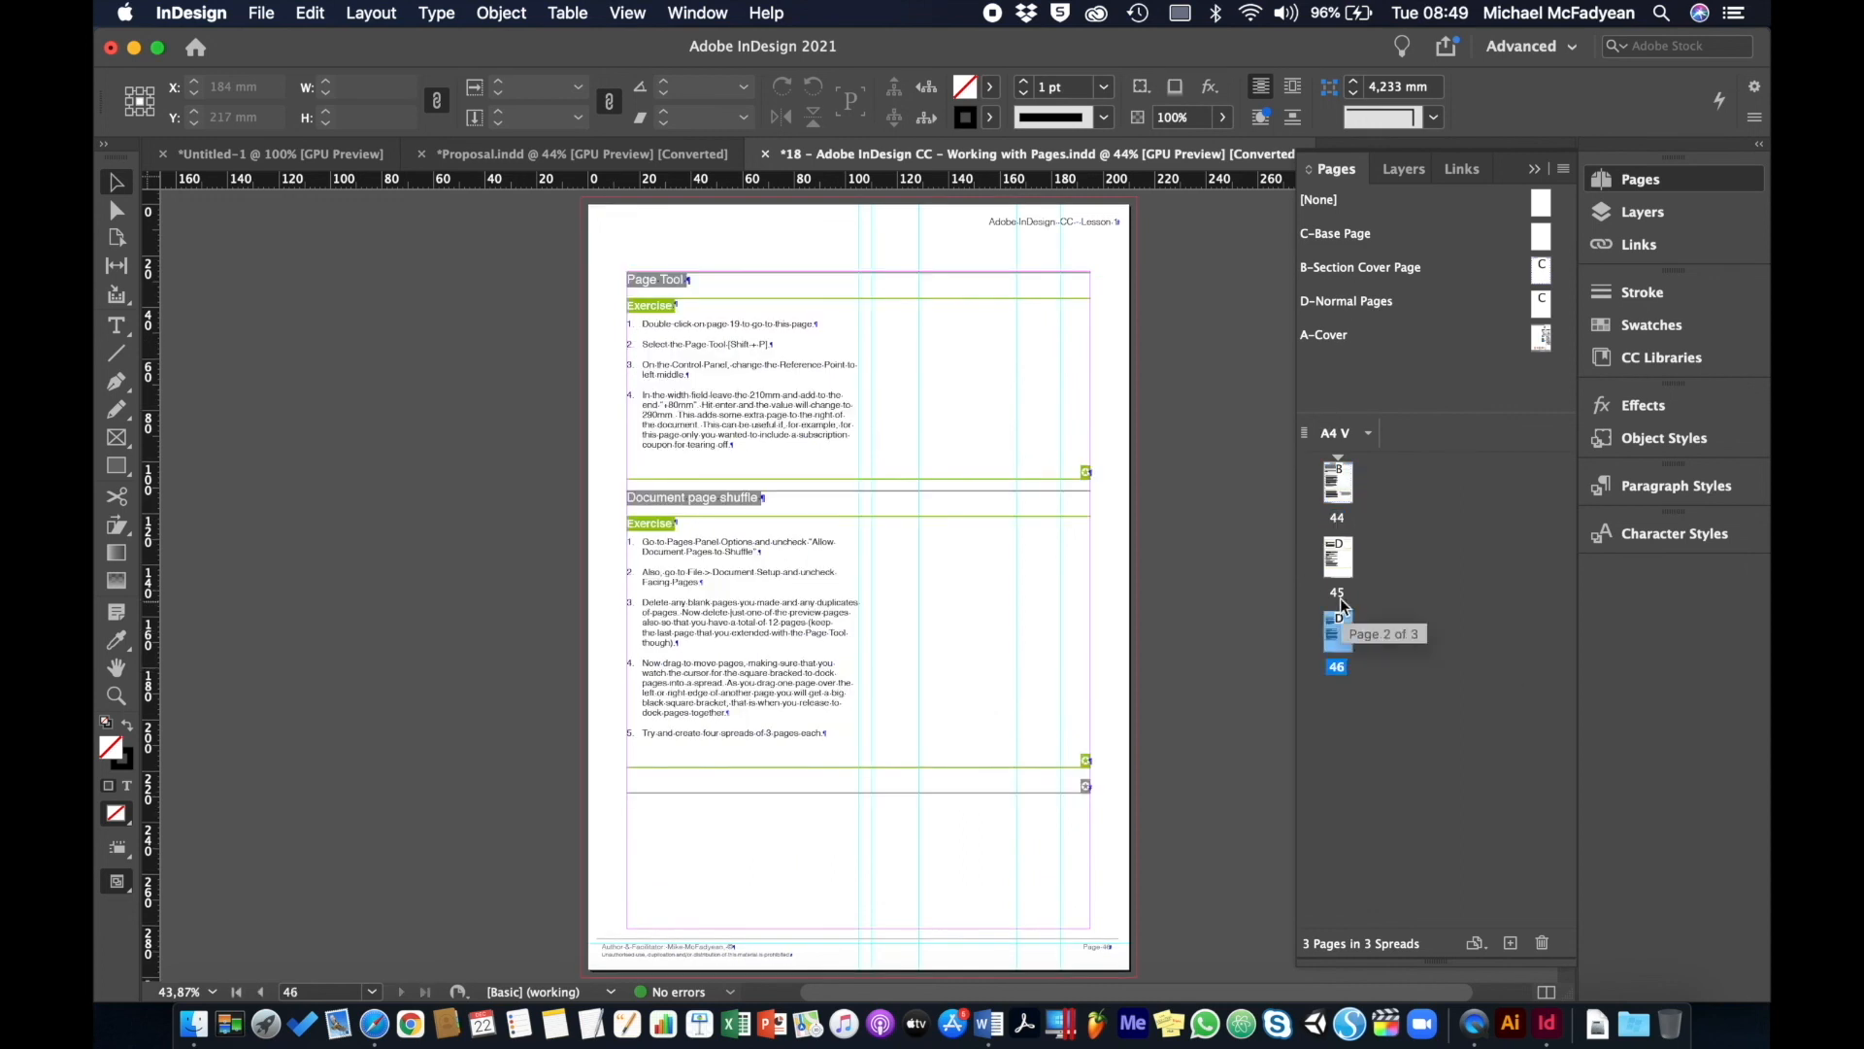
double_click(1344, 562)
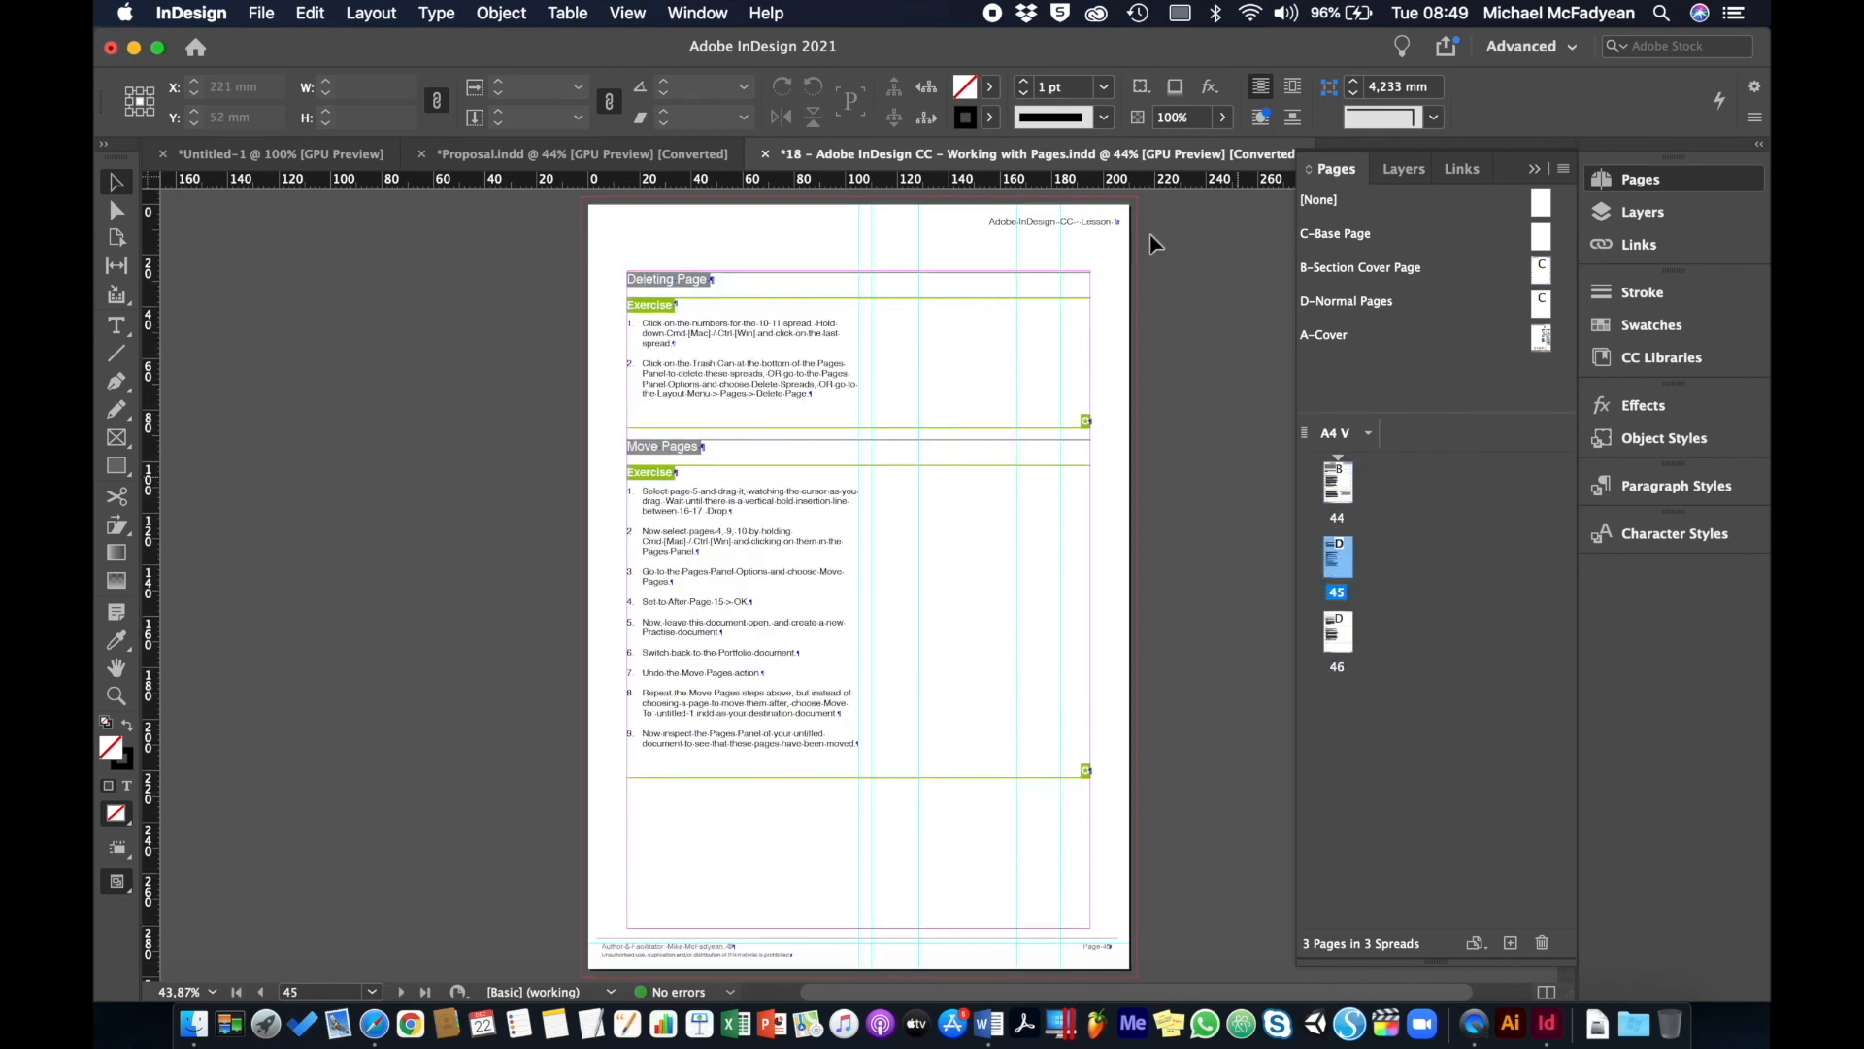
- Return to the Untitled-1 scenario table and fit the whole page in the window
left_click(1534, 169)
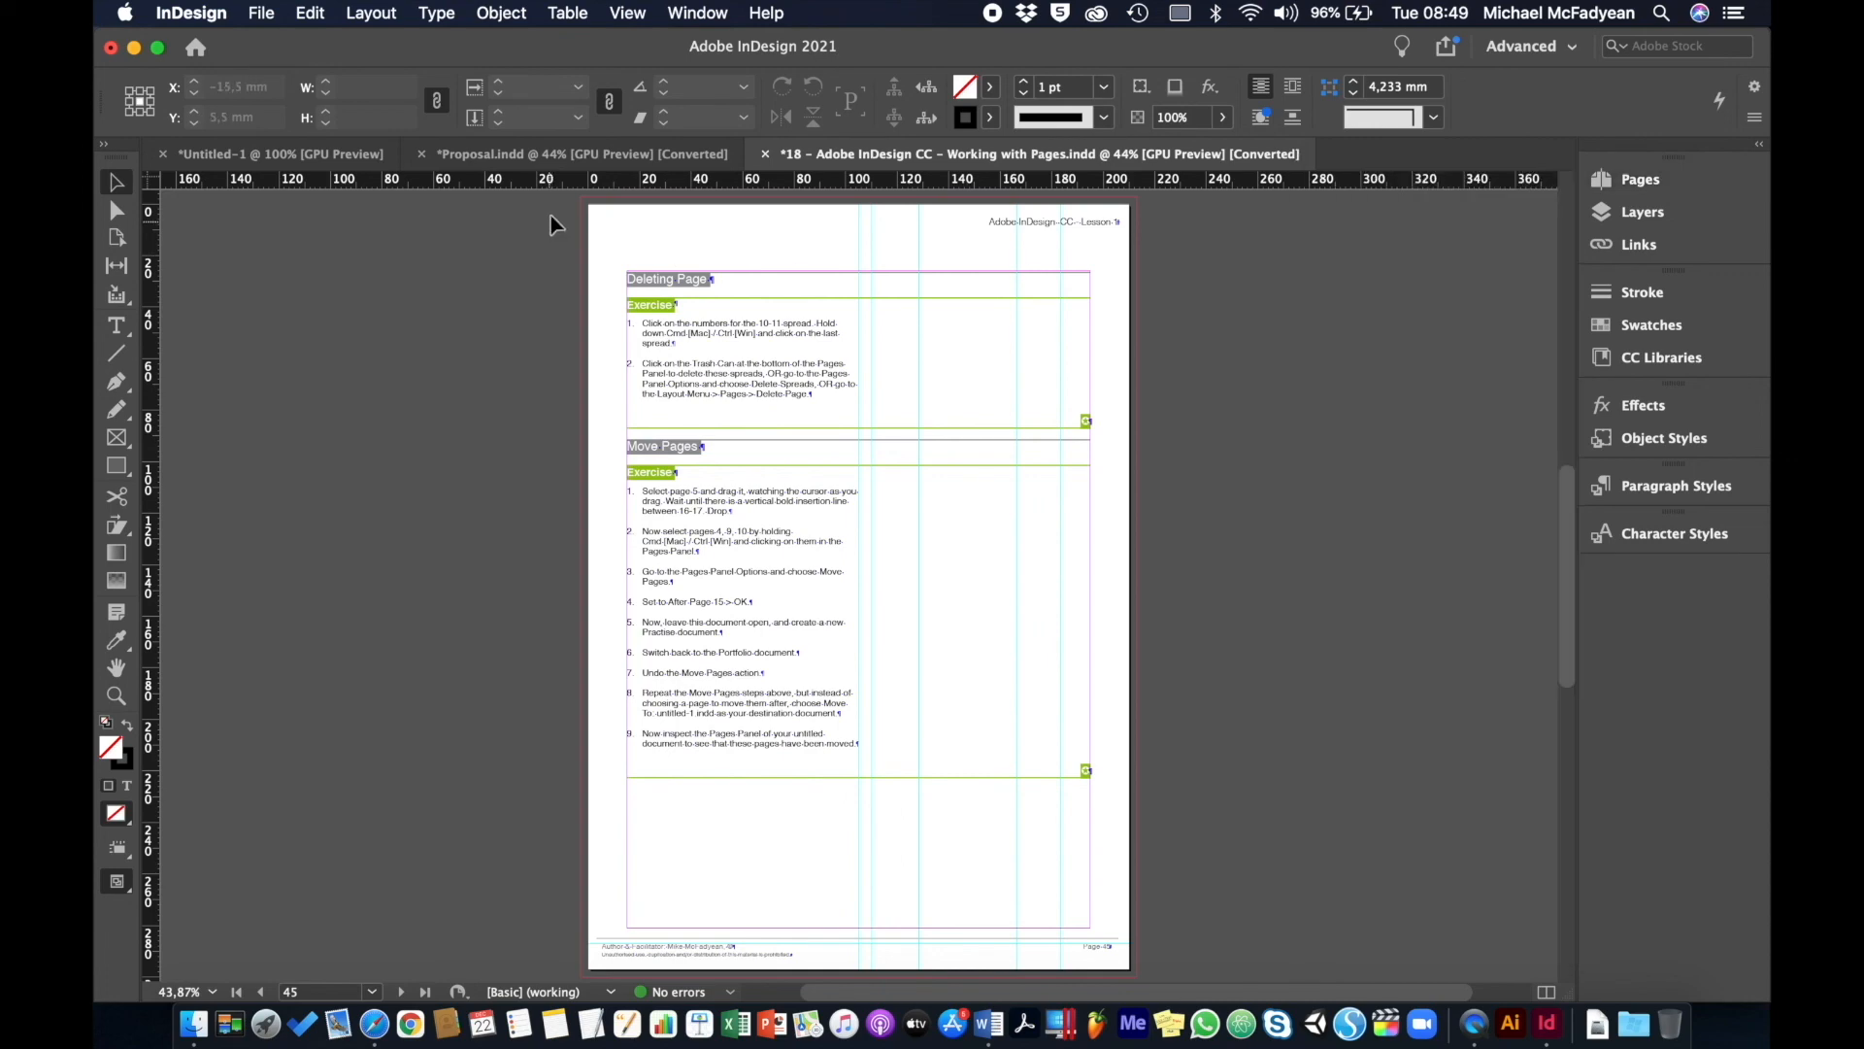
left_click(592, 155)
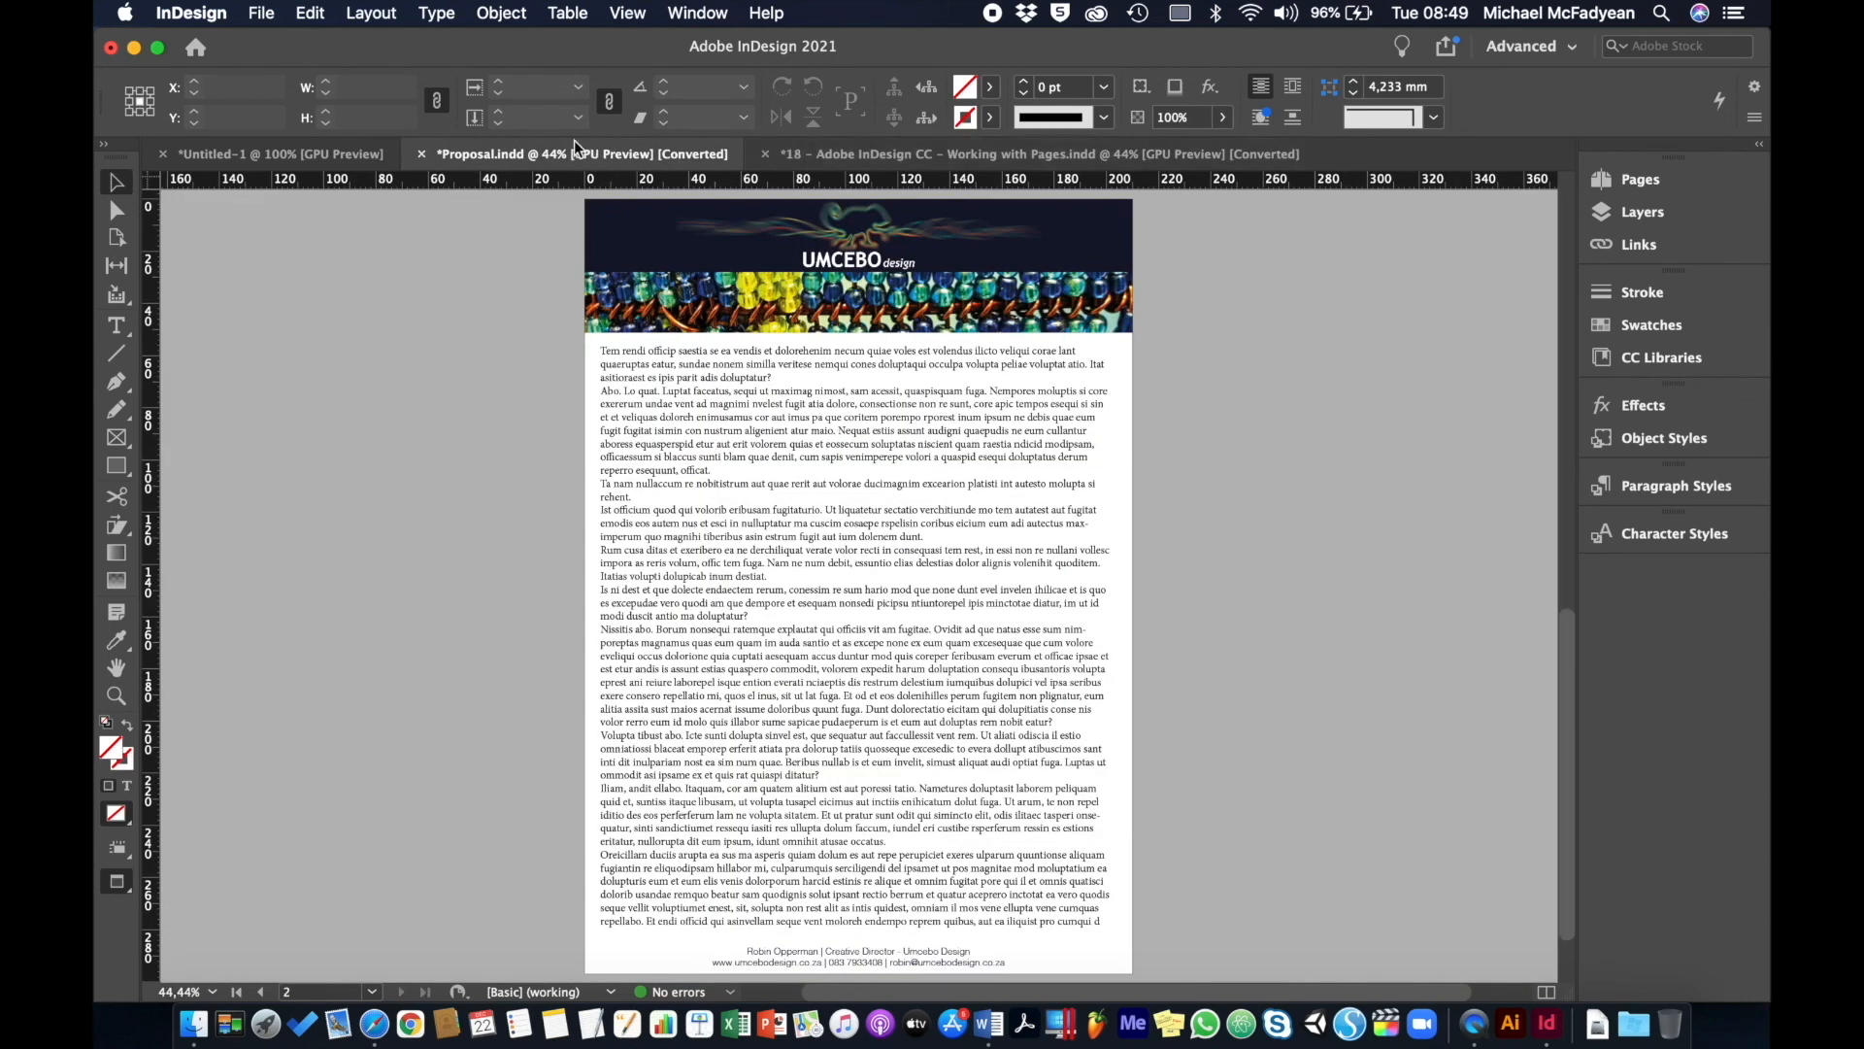
left_click(304, 155)
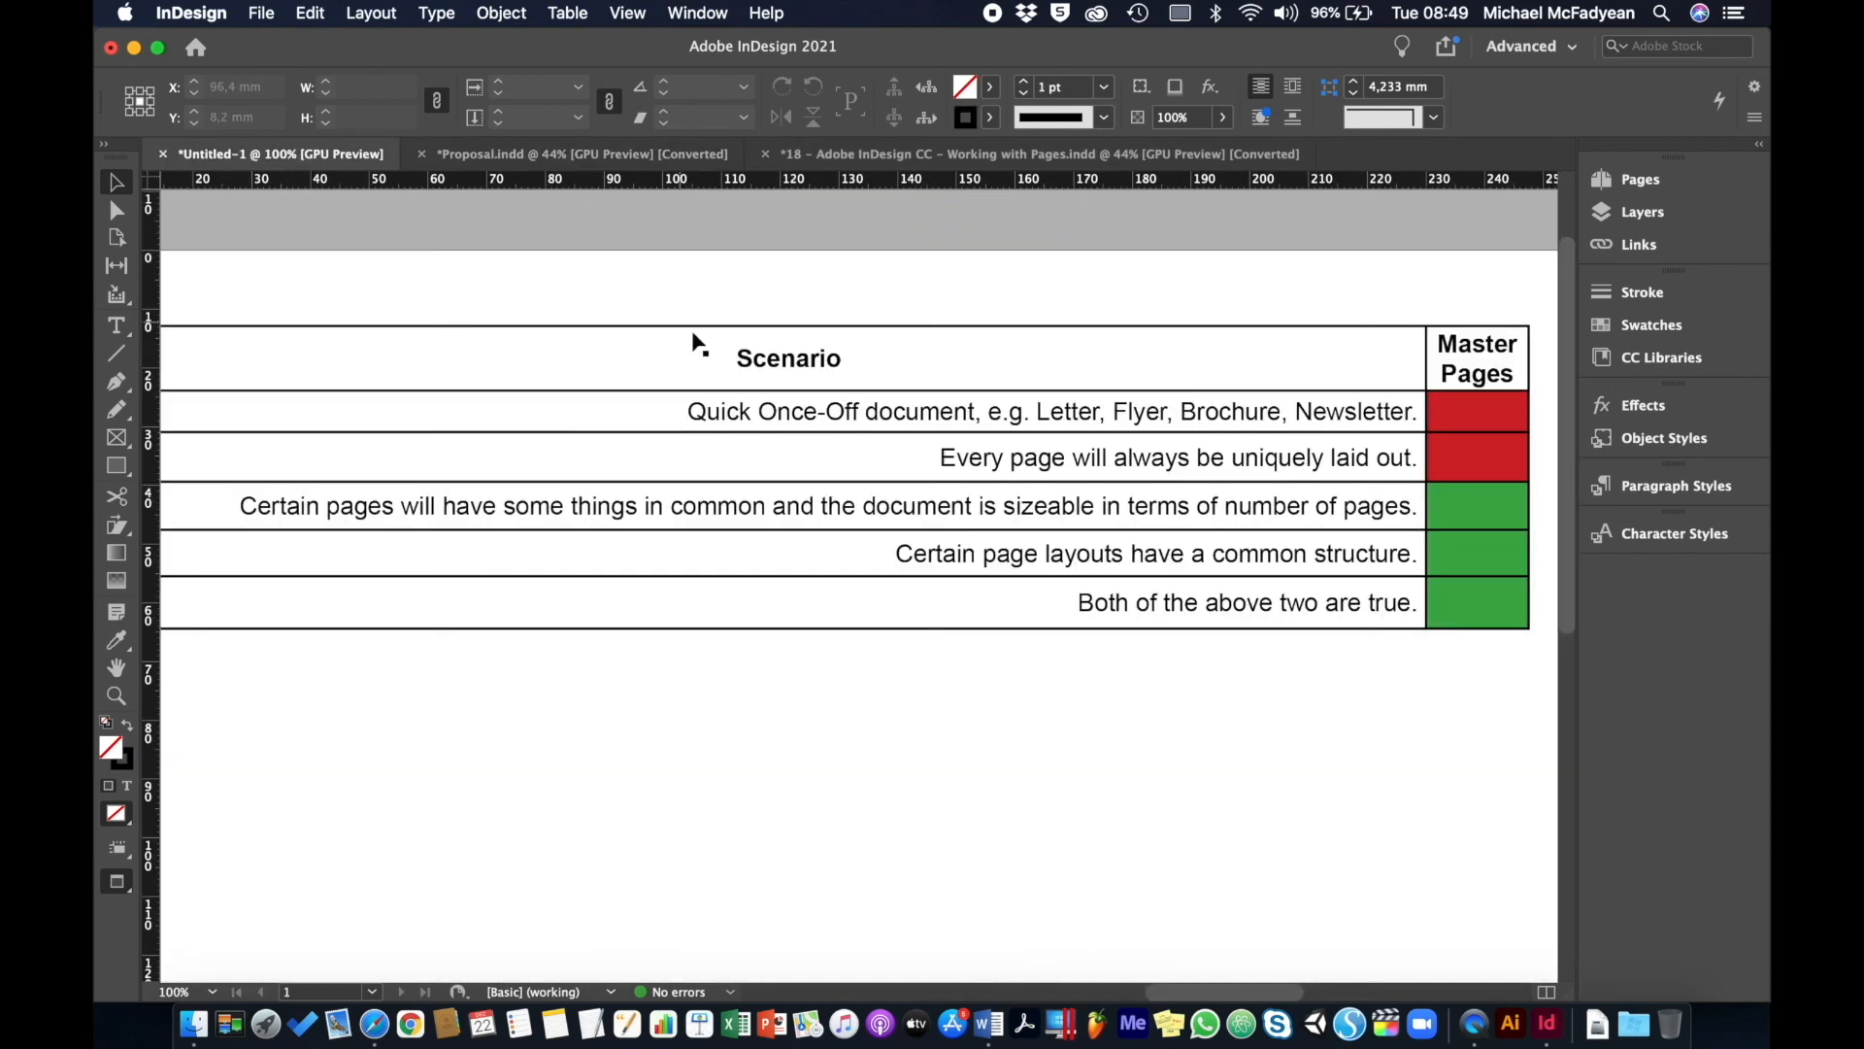
key("super+0")
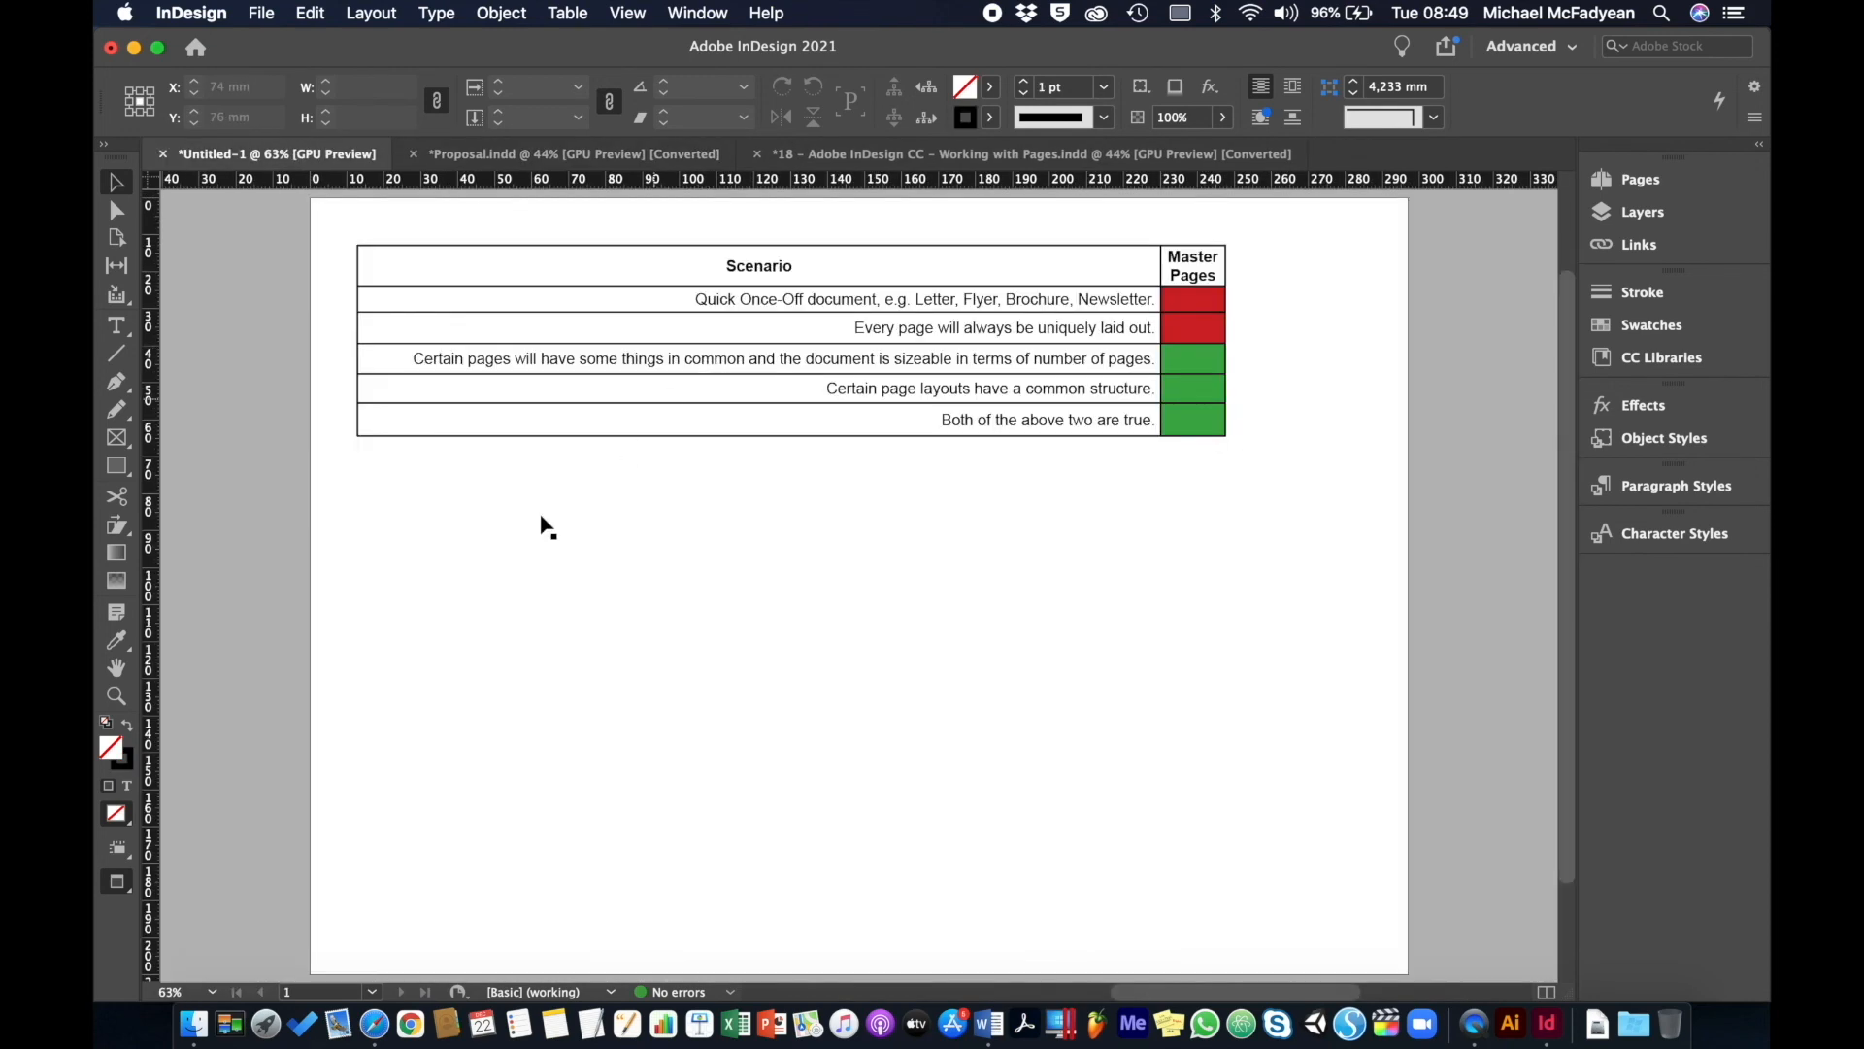